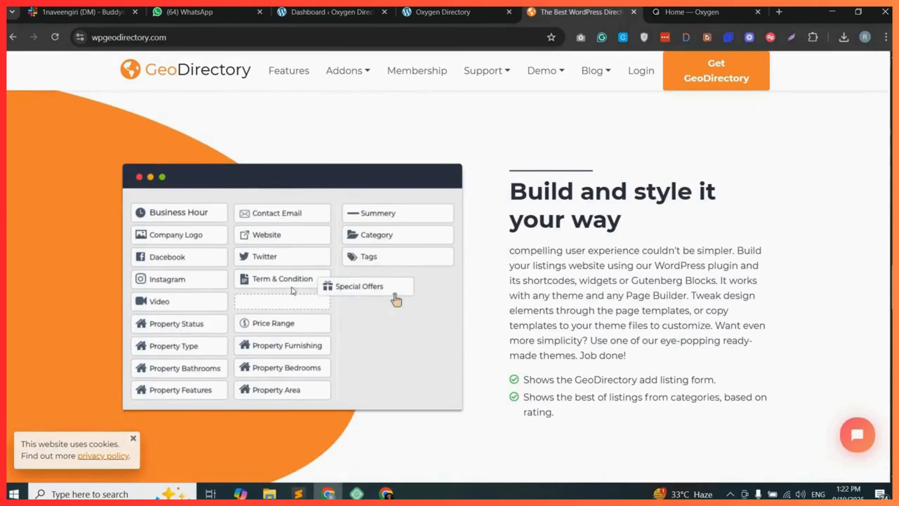
pyautogui.scroll(-20, 356, 328)
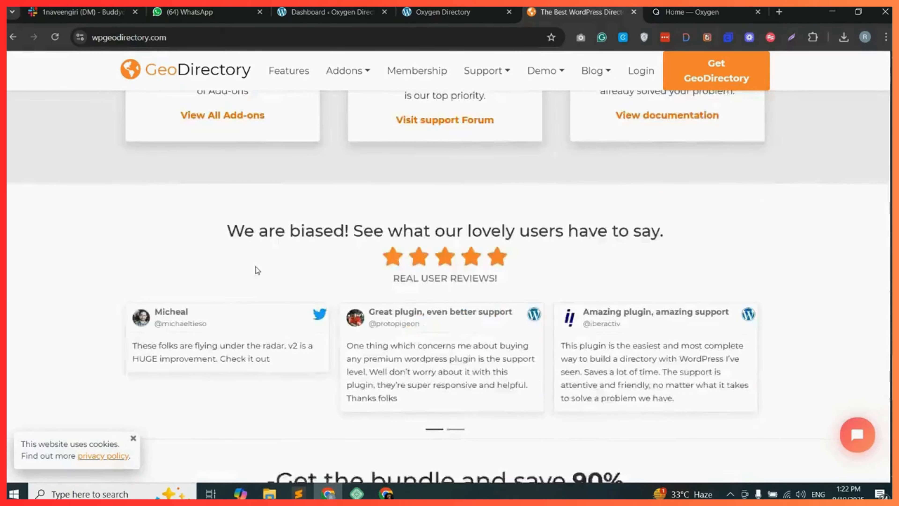
pyautogui.scroll(-6, 275, 295)
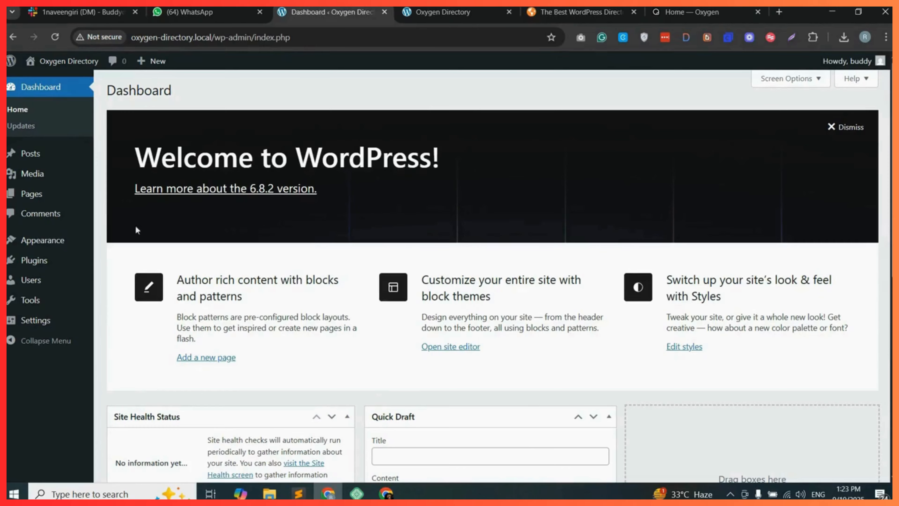
# Search the plugin directory for geodirectory, then install and activate the GeoDirectory plugin.
pyautogui.moveTo(54, 260)
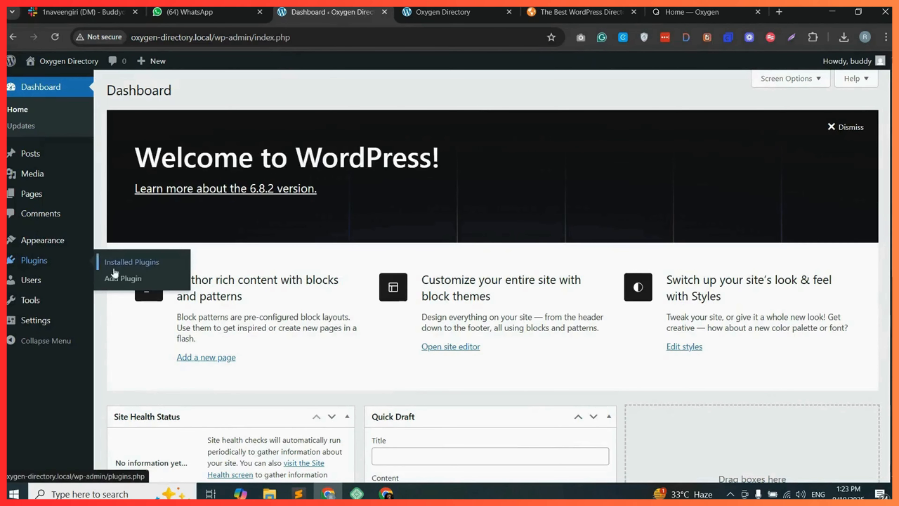
pyautogui.click(138, 280)
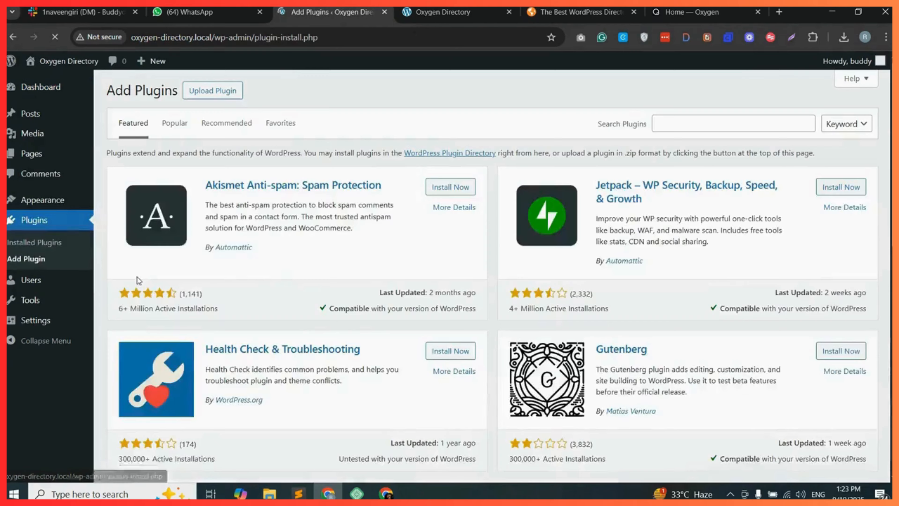
pyautogui.click(696, 120)
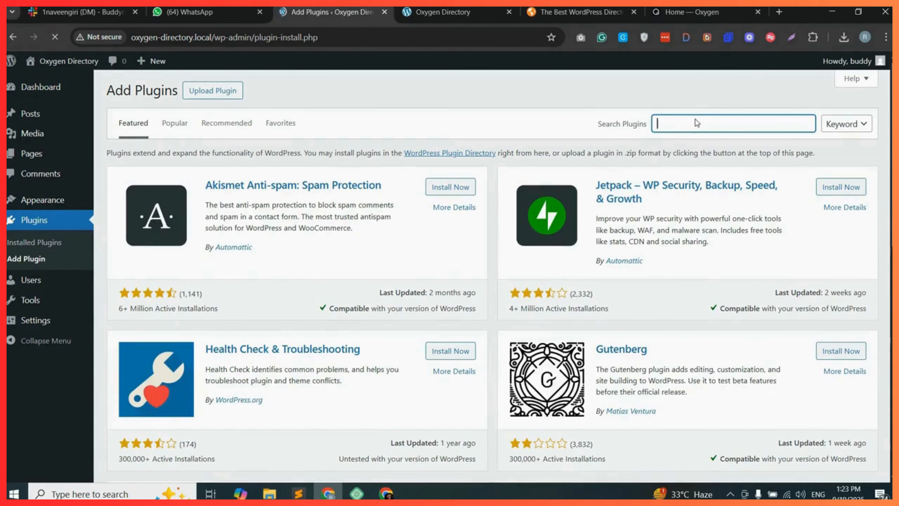
pyautogui.write('geodirectory')
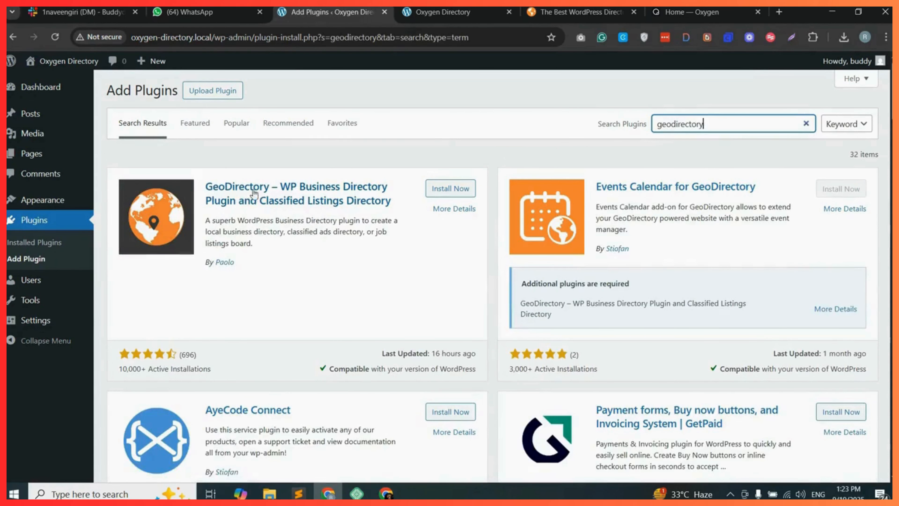
pyautogui.moveTo(201, 179); pyautogui.dragTo(405, 204)
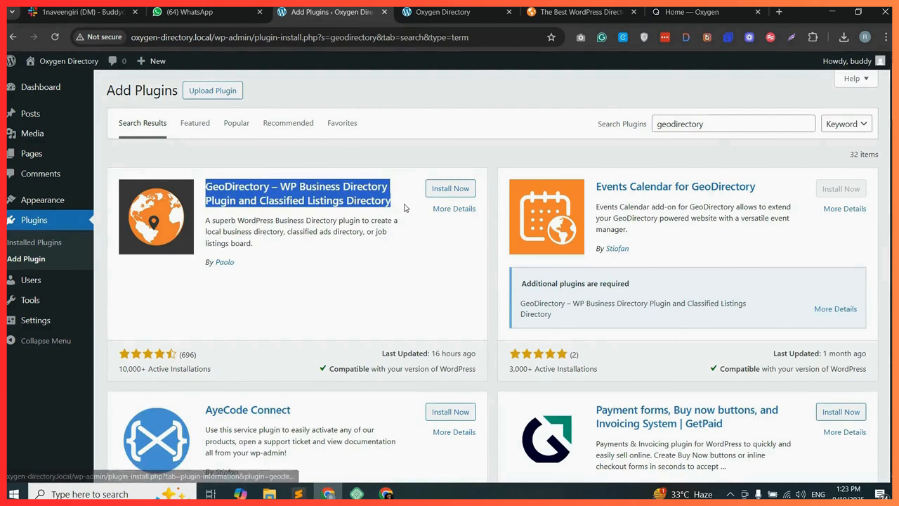
pyautogui.click(450, 188)
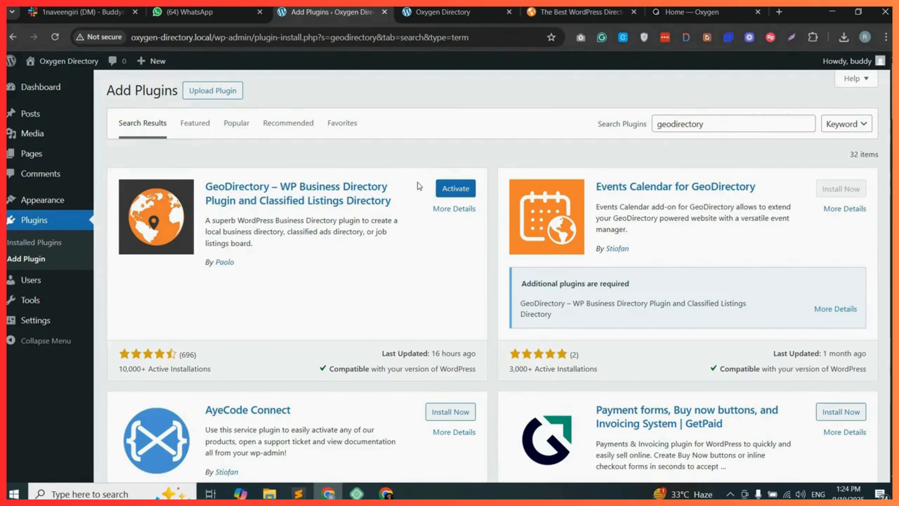
pyautogui.click(456, 188)
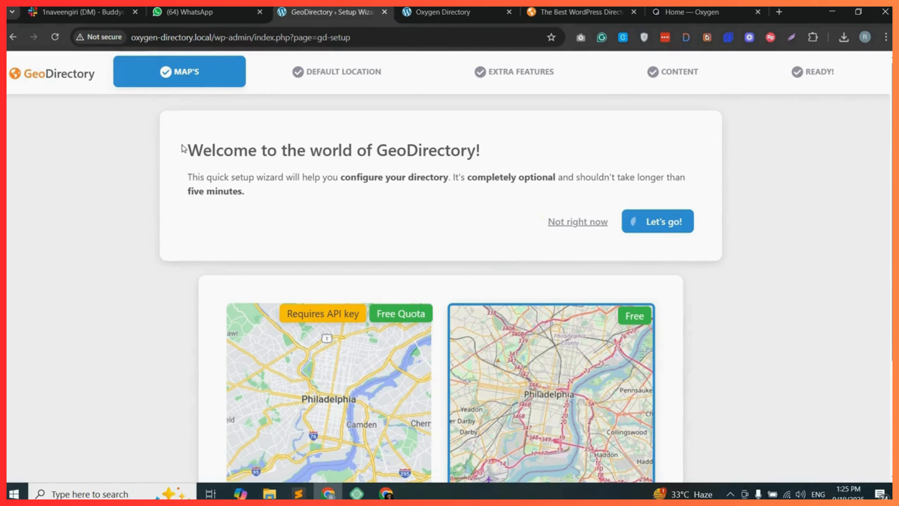
# Continue past the Maps step of the setup wizard with Open Street Maps selected.
pyautogui.moveTo(185, 157); pyautogui.dragTo(508, 151)
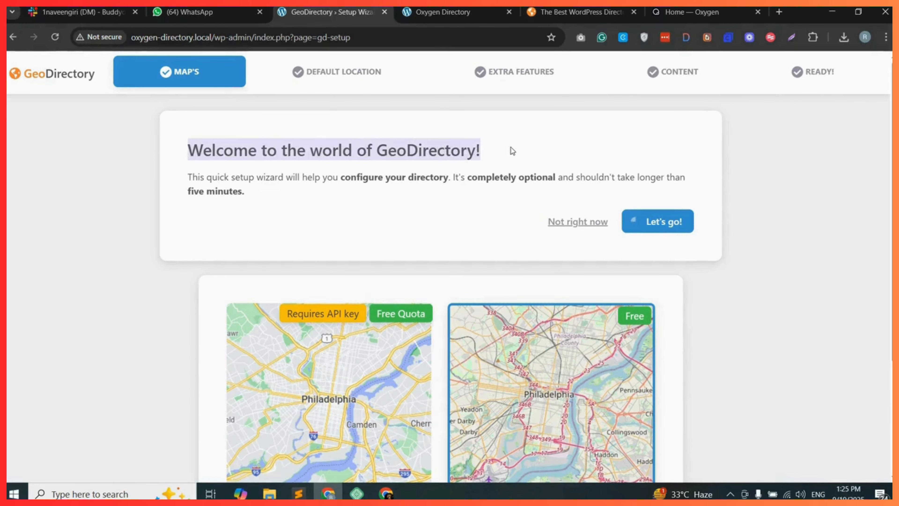
pyautogui.click(511, 147)
pyautogui.scroll(-3, 454, 232)
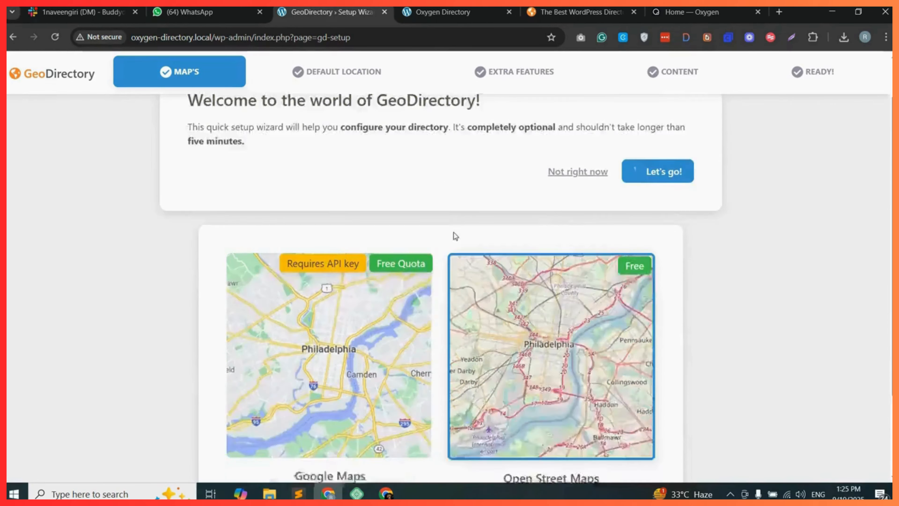
pyautogui.scroll(-3, 513, 290)
pyautogui.moveTo(503, 322); pyautogui.dragTo(590, 321)
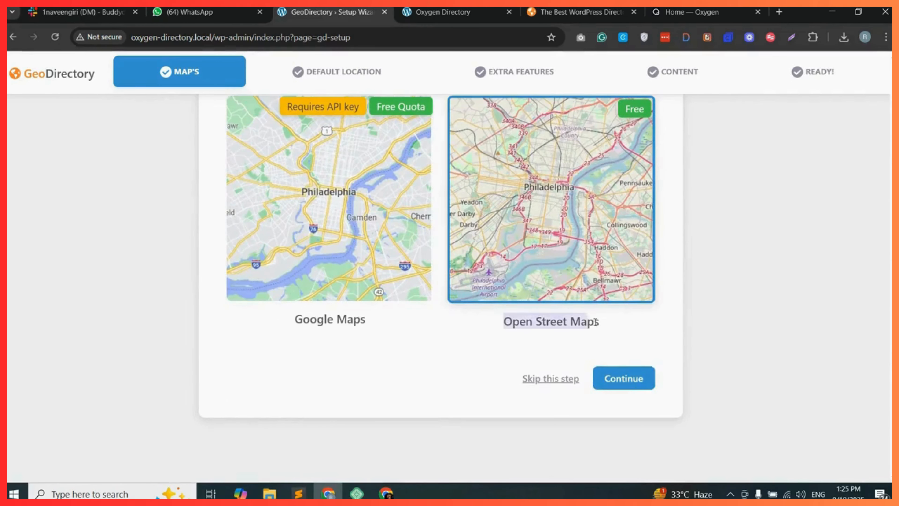
pyautogui.click(608, 324)
pyautogui.moveTo(279, 320); pyautogui.dragTo(372, 324)
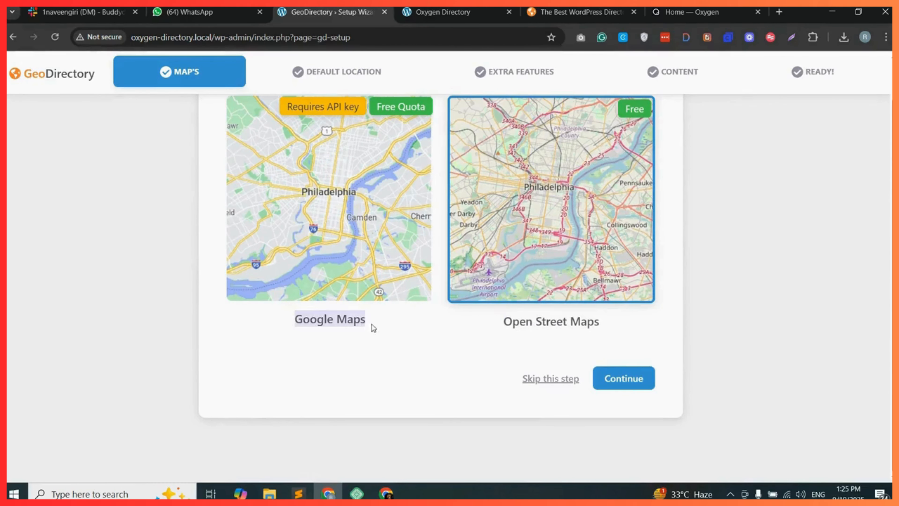
pyautogui.click(383, 316)
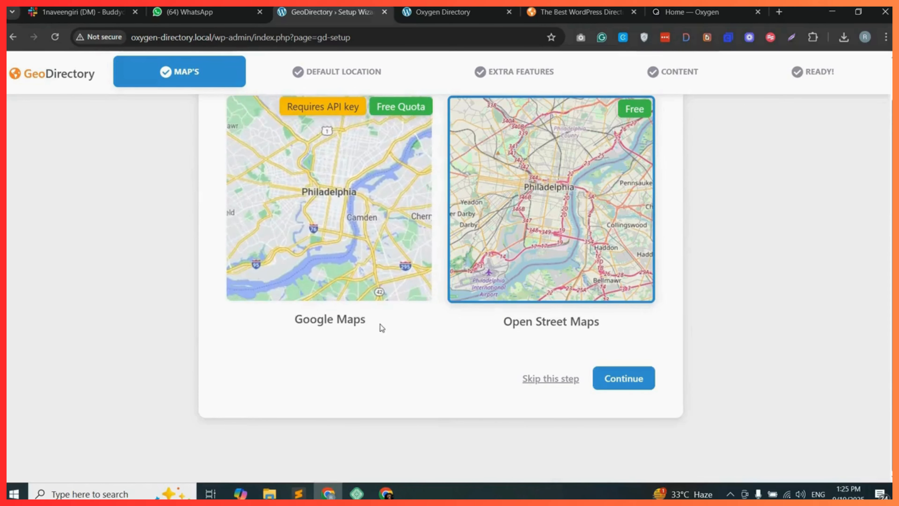
pyautogui.scroll(1, 581, 304)
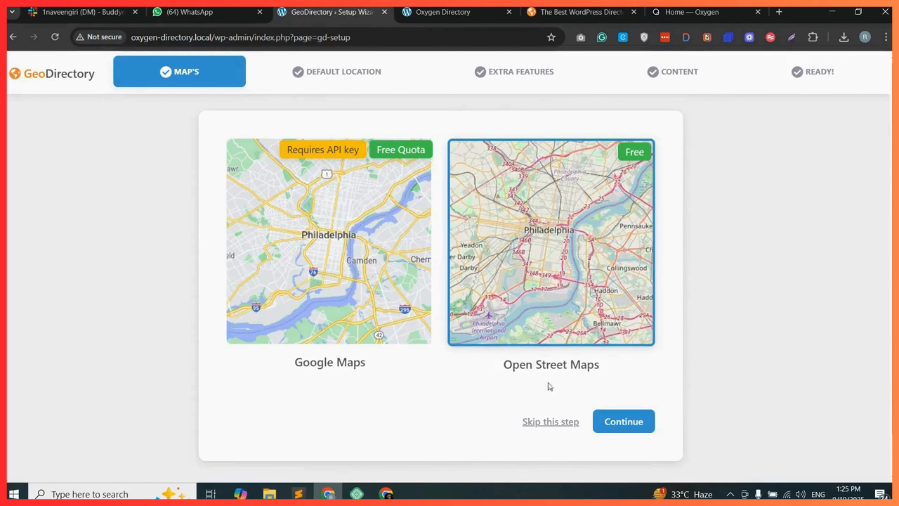
pyautogui.click(631, 423)
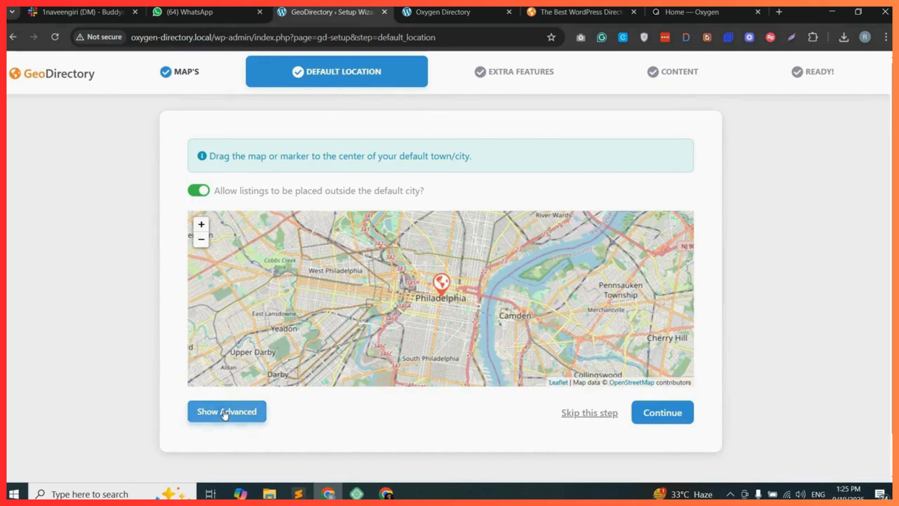
# Show the advanced default location fields and continue with the default Philadelphia location.
pyautogui.click(225, 411)
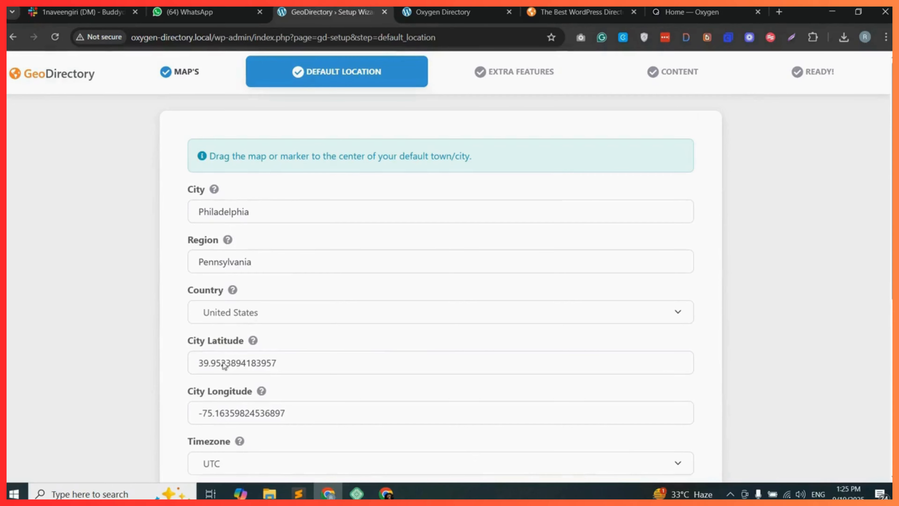
pyautogui.scroll(-8, 701, 248)
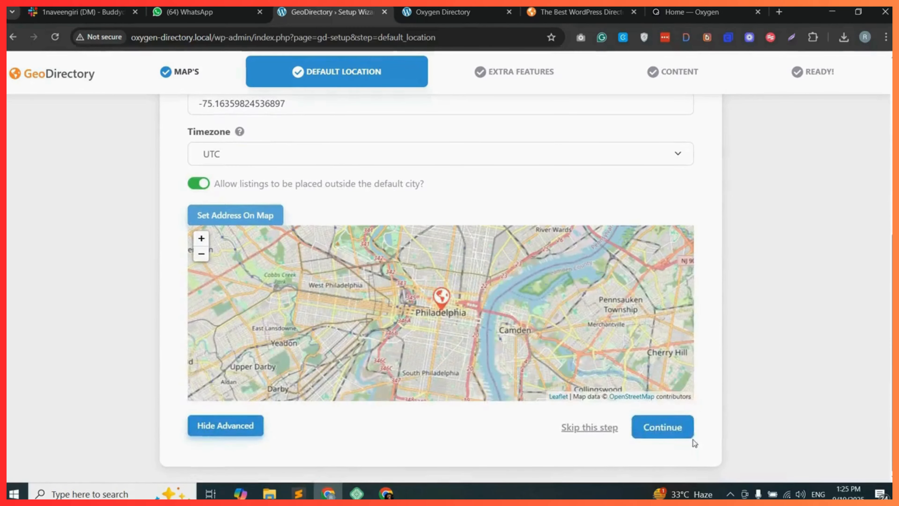
pyautogui.click(667, 427)
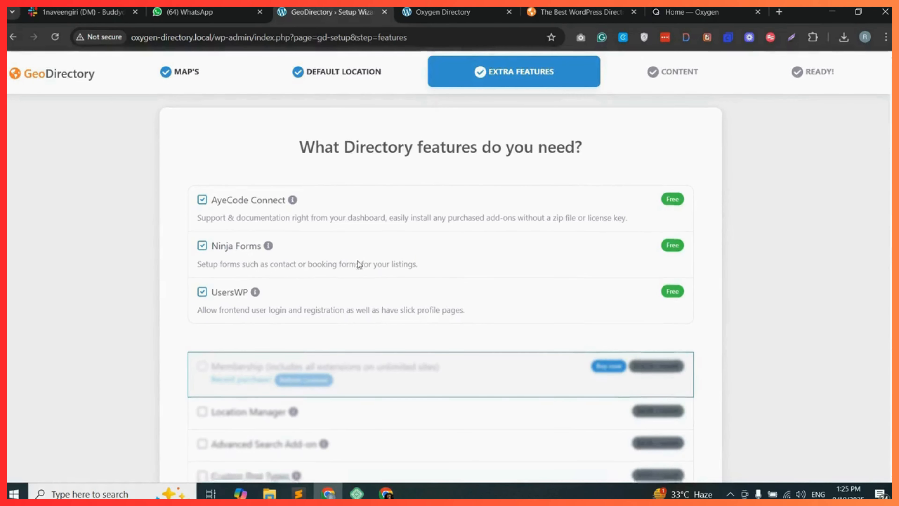
# Expand the extra features list and install the checked free directory features.
pyautogui.scroll(-5, 358, 263)
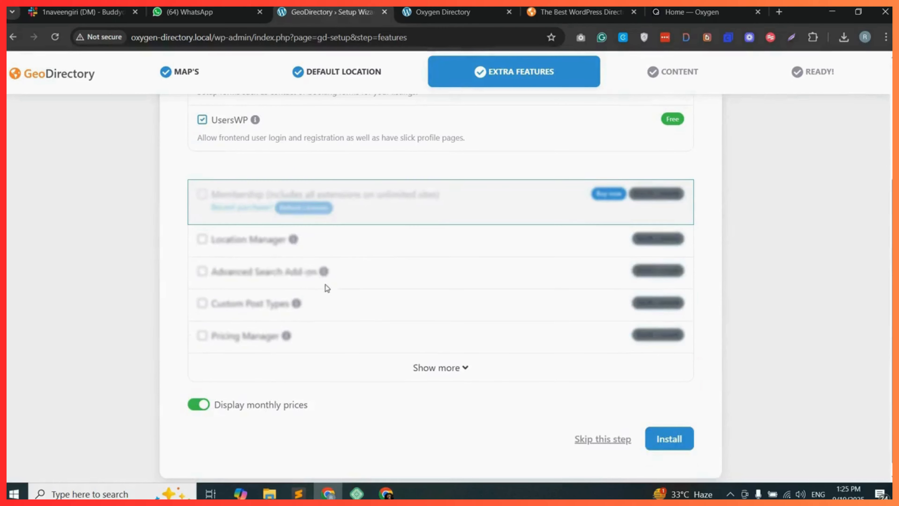
pyautogui.click(444, 368)
pyautogui.scroll(-15, 445, 317)
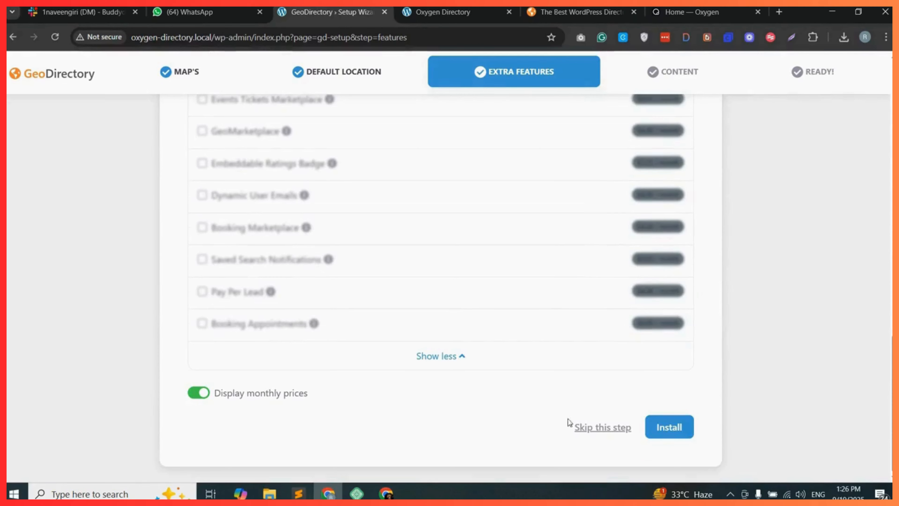
pyautogui.click(672, 427)
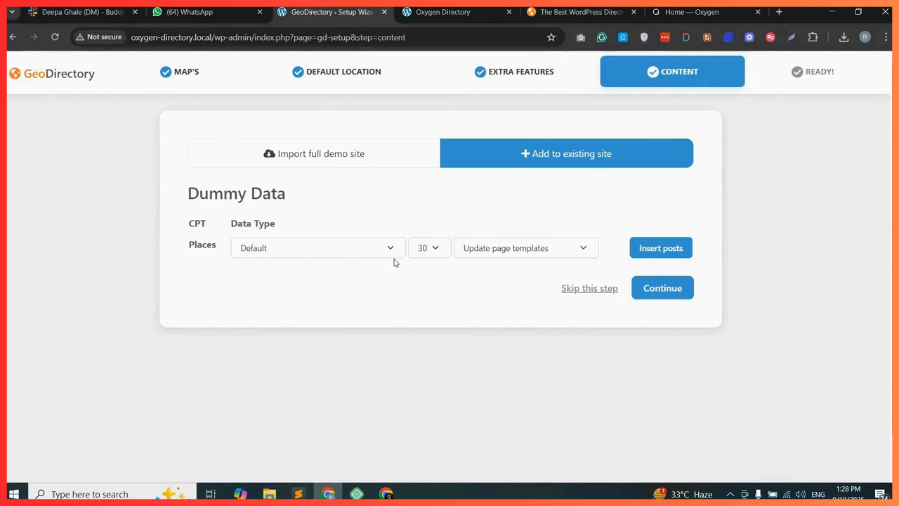
# Insert 20 Default dummy Places listings and continue to the final wizard step.
pyautogui.click(429, 248)
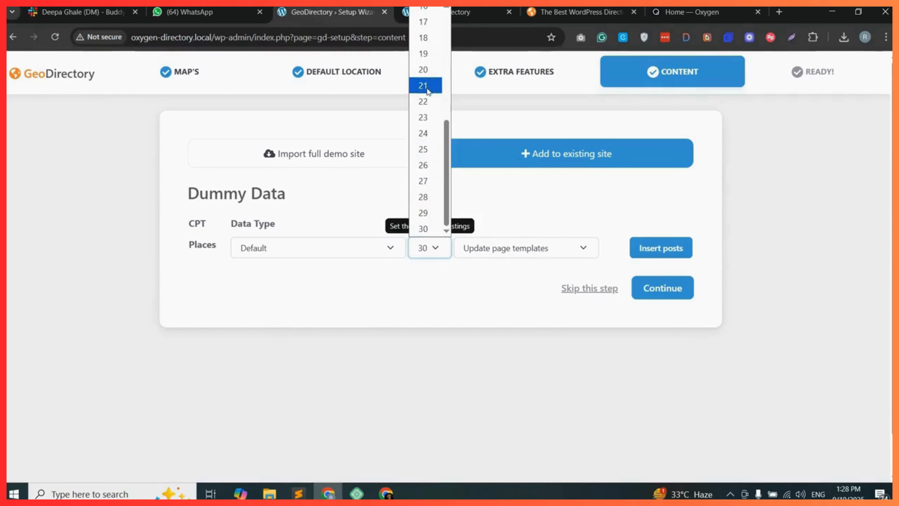
pyautogui.click(426, 71)
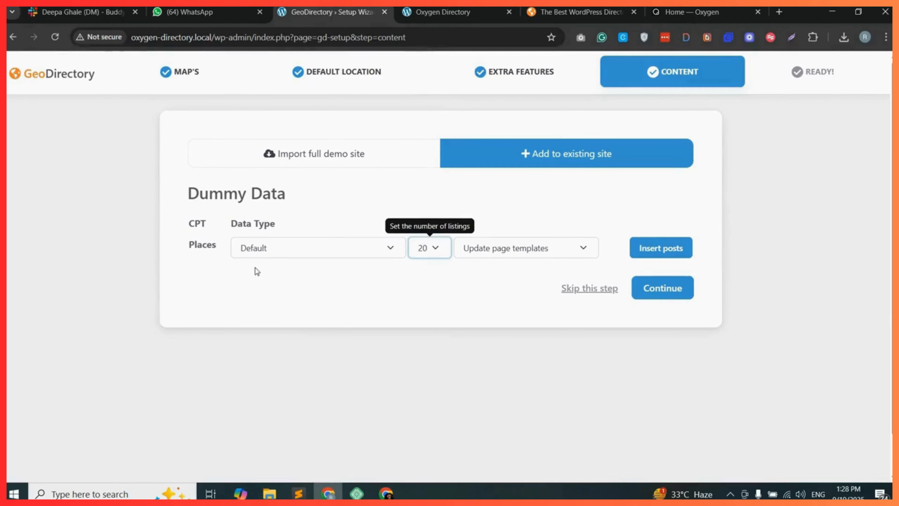
pyautogui.click(665, 250)
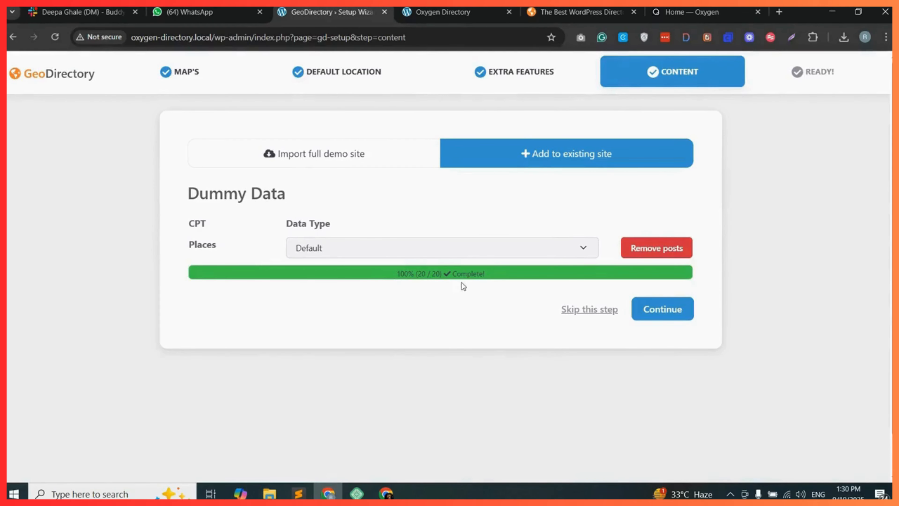
pyautogui.click(675, 311)
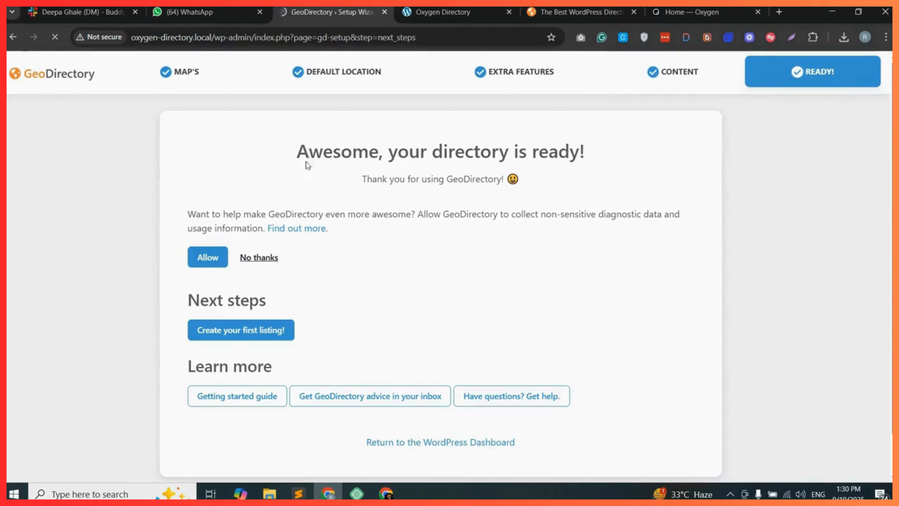
# Return to the WordPress Dashboard from the finished setup wizard.
pyautogui.moveTo(301, 151); pyautogui.dragTo(496, 148)
pyautogui.moveTo(598, 149); pyautogui.dragTo(598, 151)
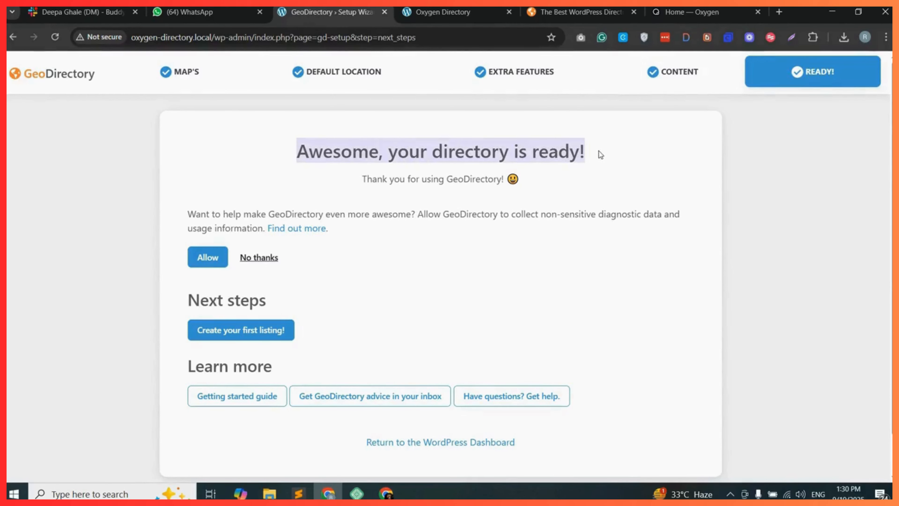
pyautogui.click(598, 150)
pyautogui.scroll(-1, 426, 299)
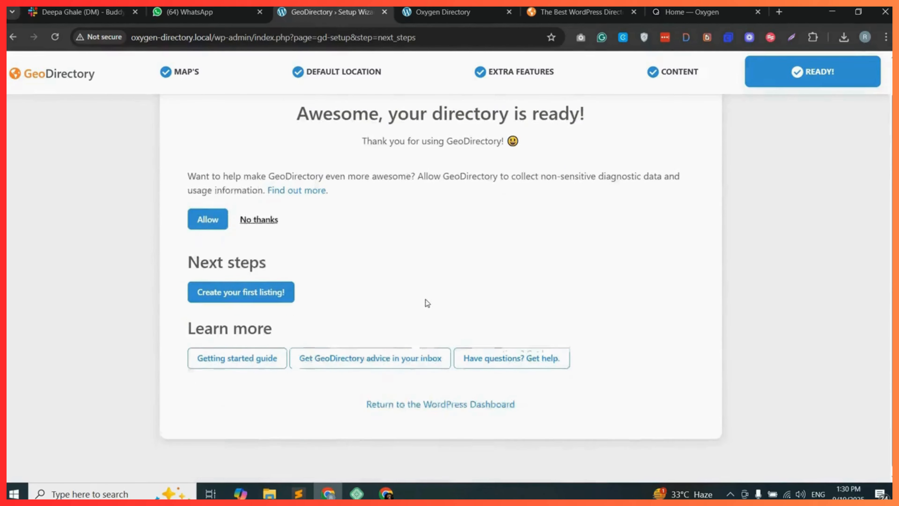
pyautogui.click(427, 404)
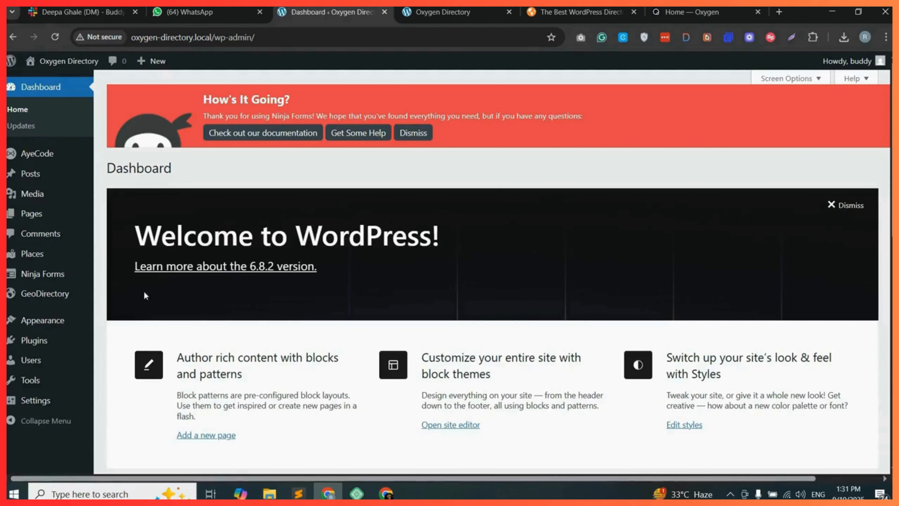
# Browse the Oxygen Builder homepage in its browser tab.
pyautogui.moveTo(70, 298)
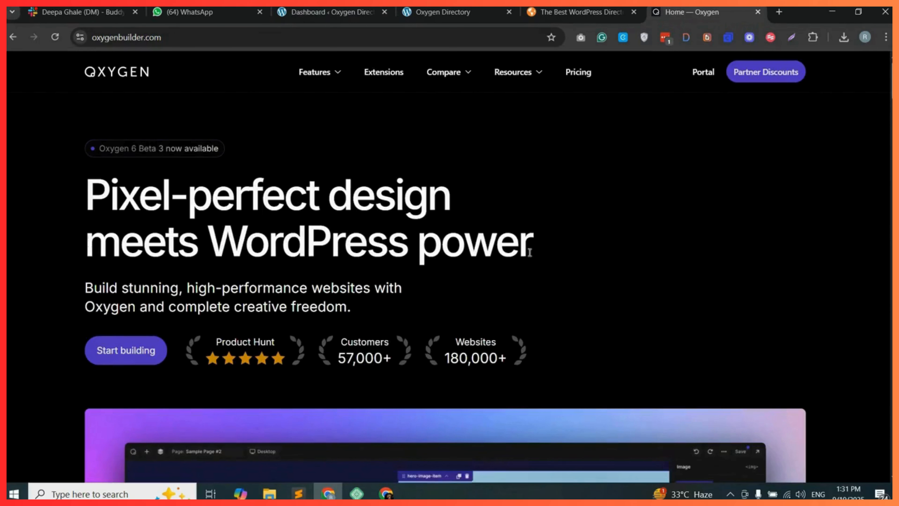
pyautogui.moveTo(529, 252); pyautogui.dragTo(72, 199)
pyautogui.click(521, 241)
pyautogui.scroll(-6, 580, 283)
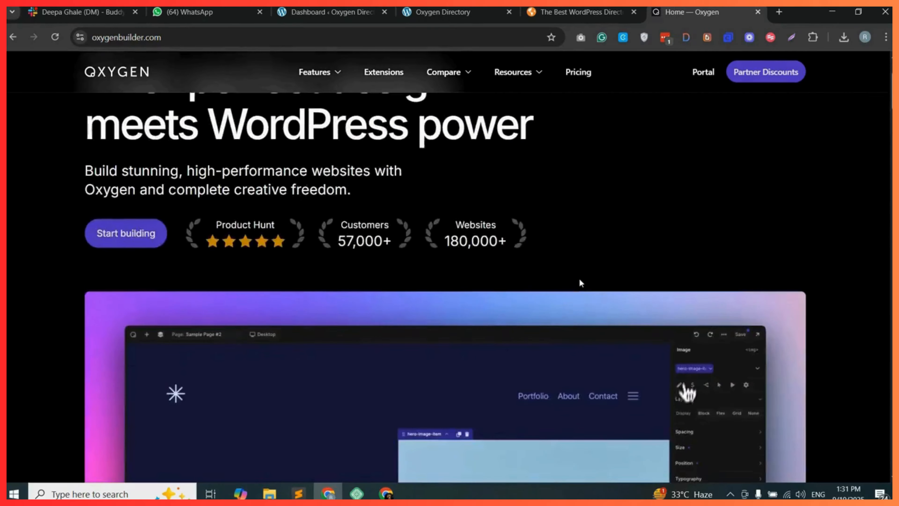
pyautogui.scroll(3, 580, 283)
pyautogui.scroll(-7, 580, 283)
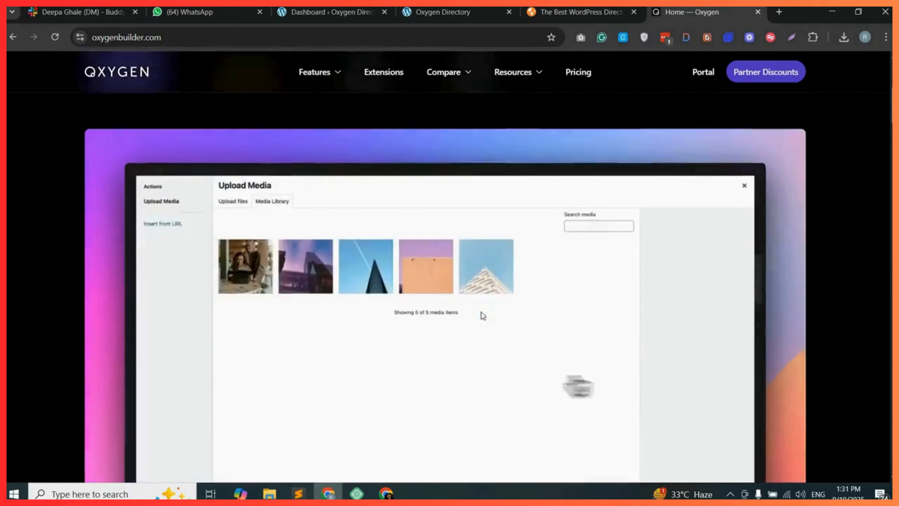
pyautogui.scroll(-7, 472, 295)
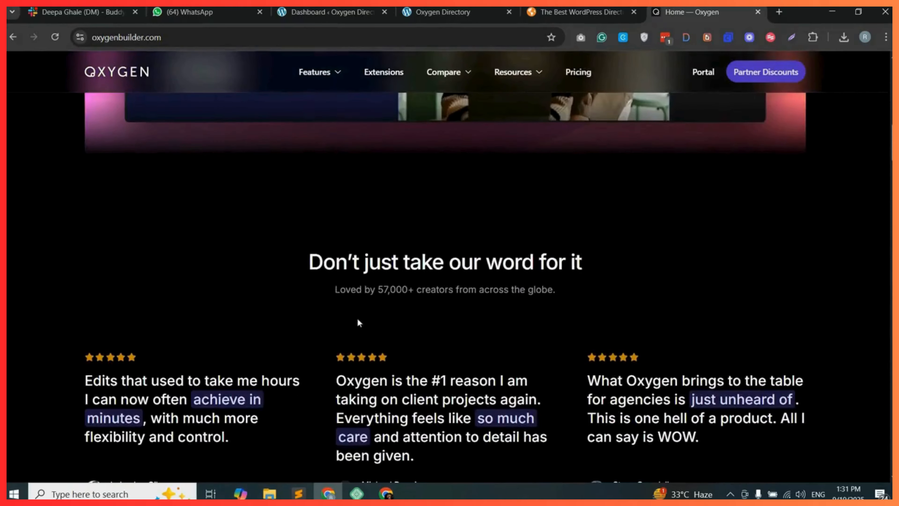
pyautogui.scroll(-12, 434, 297)
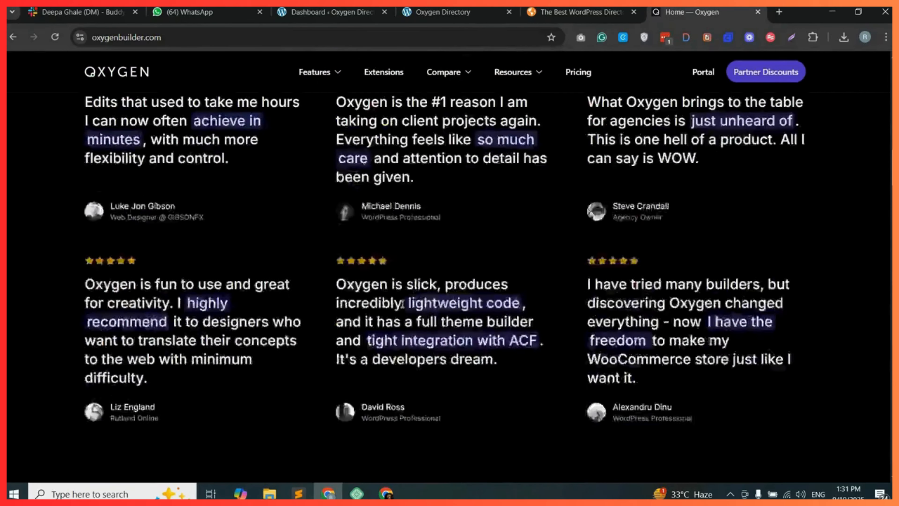
pyautogui.scroll(-10, 404, 312)
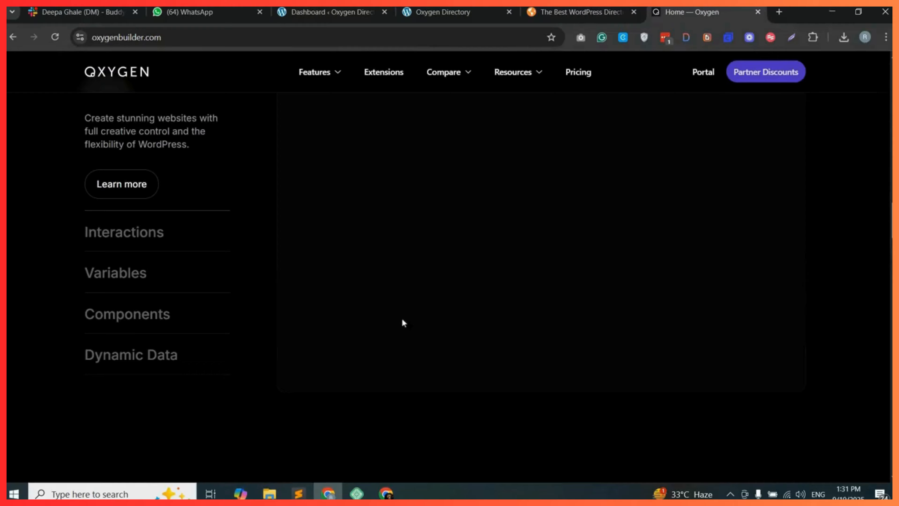
# Browse the Extensions page of the Oxygen Builder website.
pyautogui.scroll(-7, 440, 301)
pyautogui.click(384, 72)
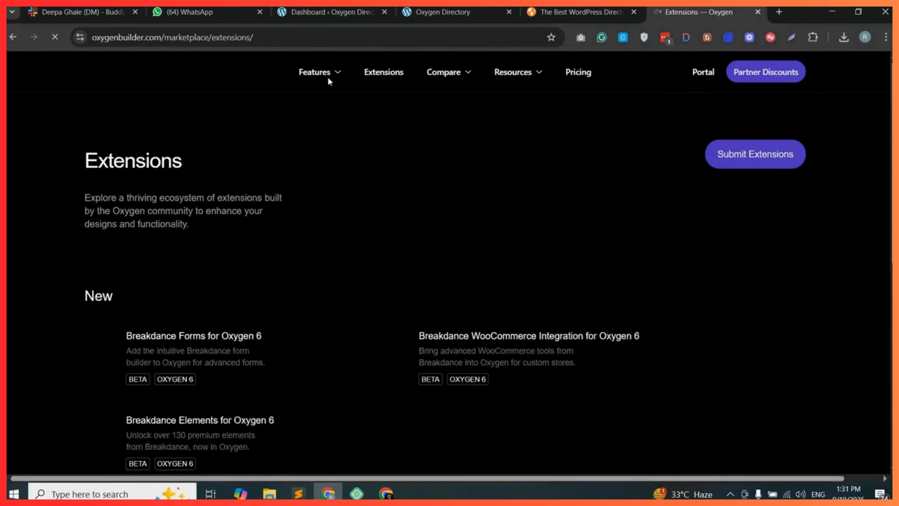
pyautogui.moveTo(333, 75)
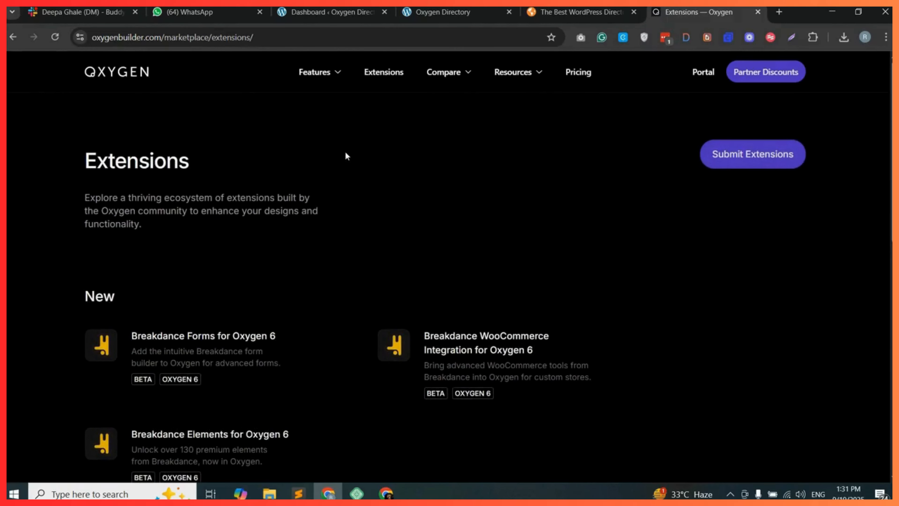
pyautogui.scroll(-1, 291, 271)
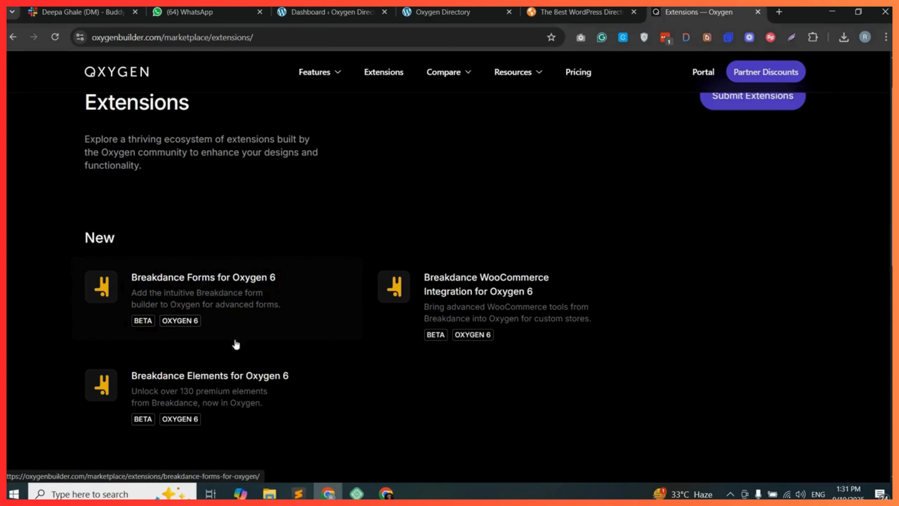
pyautogui.scroll(-1, 337, 341)
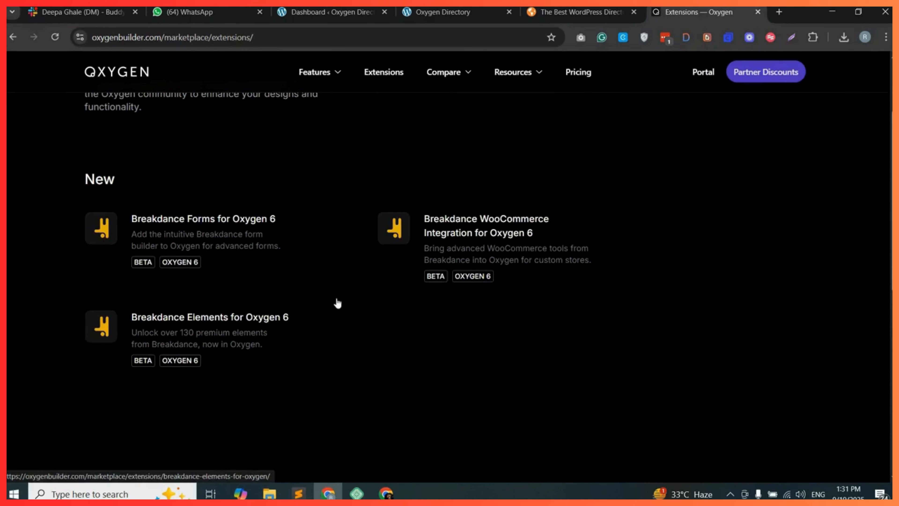
pyautogui.scroll(2, 331, 307)
# Browse the Oxygen Builder Pricing page and its plan details.
pyautogui.click(581, 74)
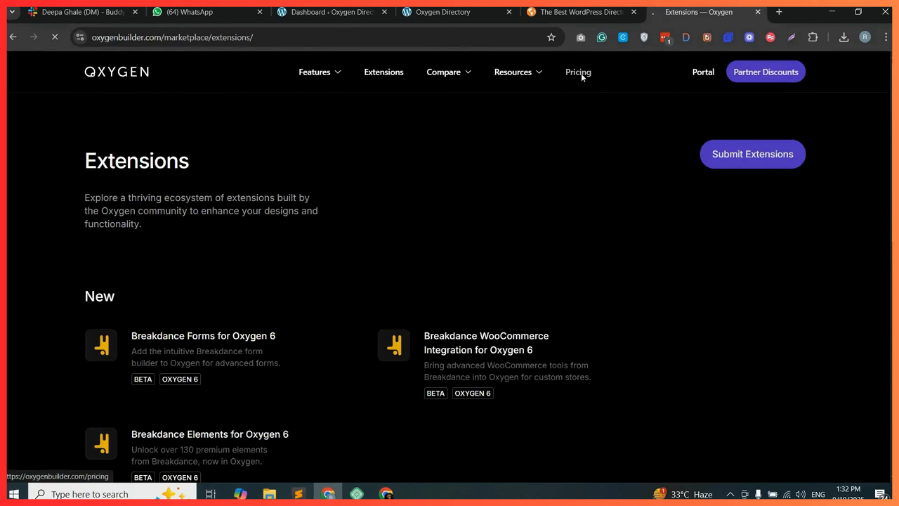
pyautogui.scroll(-5, 432, 253)
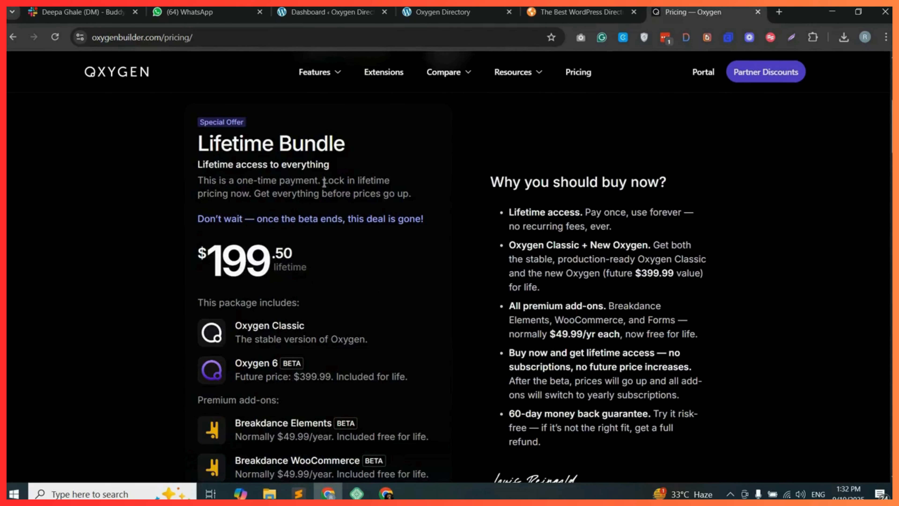
pyautogui.scroll(-10, 314, 255)
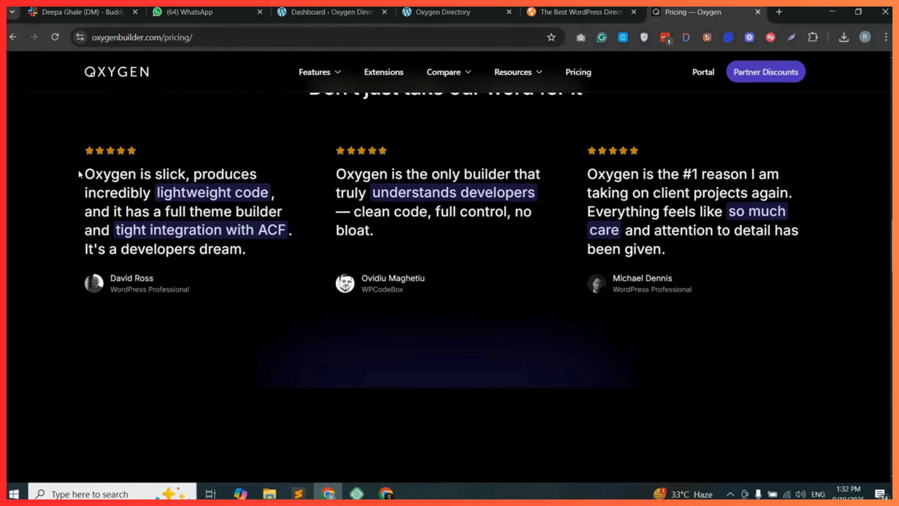
pyautogui.moveTo(79, 173); pyautogui.dragTo(747, 258)
pyautogui.click(771, 277)
pyautogui.scroll(8, 777, 271)
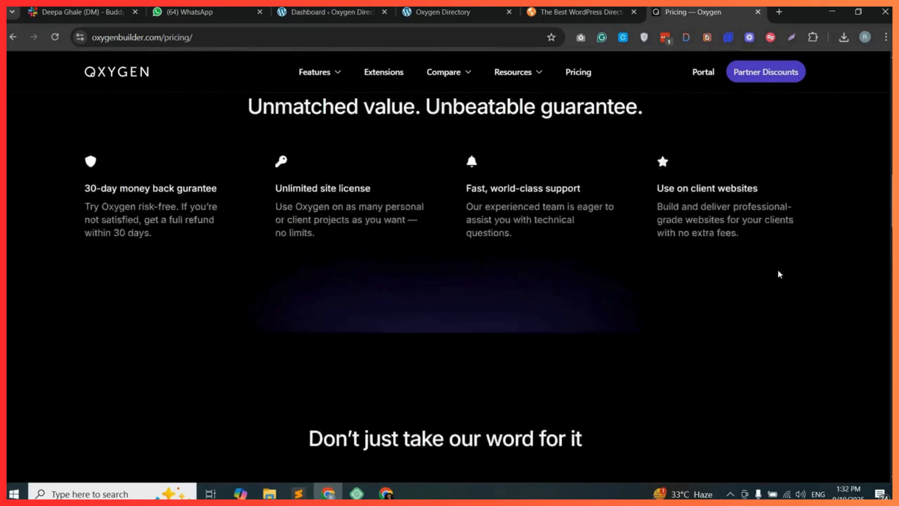
pyautogui.scroll(12, 778, 273)
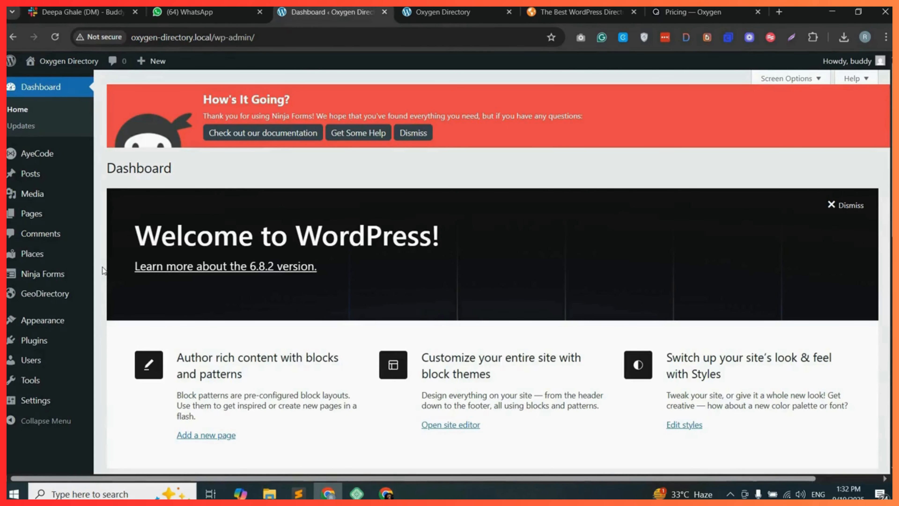
# Upload, install and activate the oxygen-v6.0.0-beta.3.zip plugin file.
pyautogui.moveTo(56, 344)
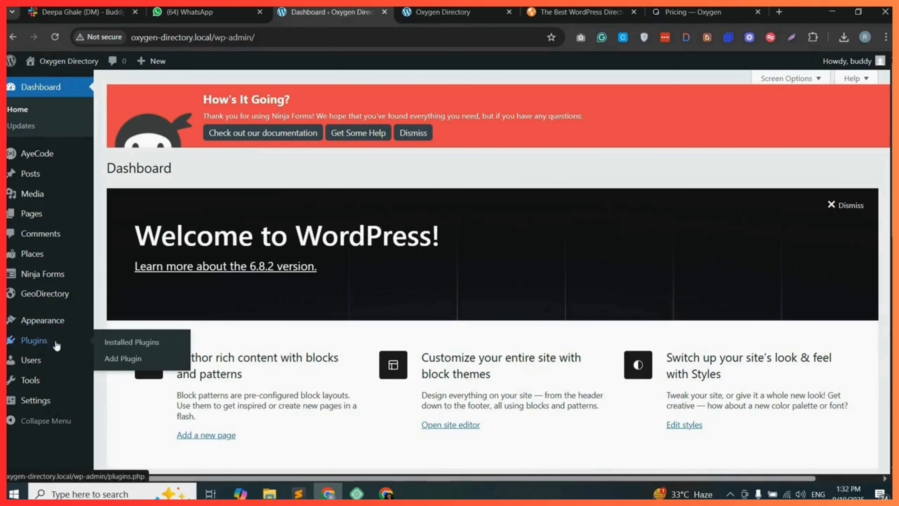
pyautogui.click(124, 358)
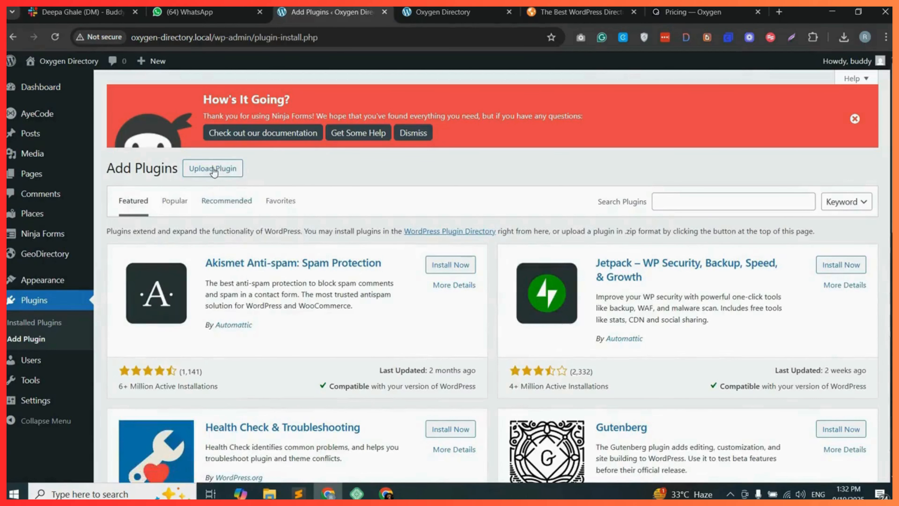
pyautogui.click(213, 172)
pyautogui.click(422, 274)
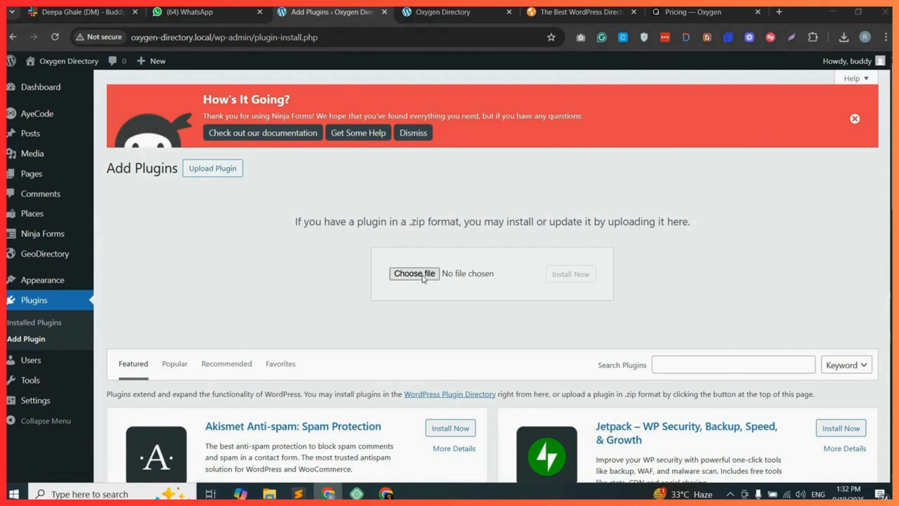
pyautogui.click(145, 122)
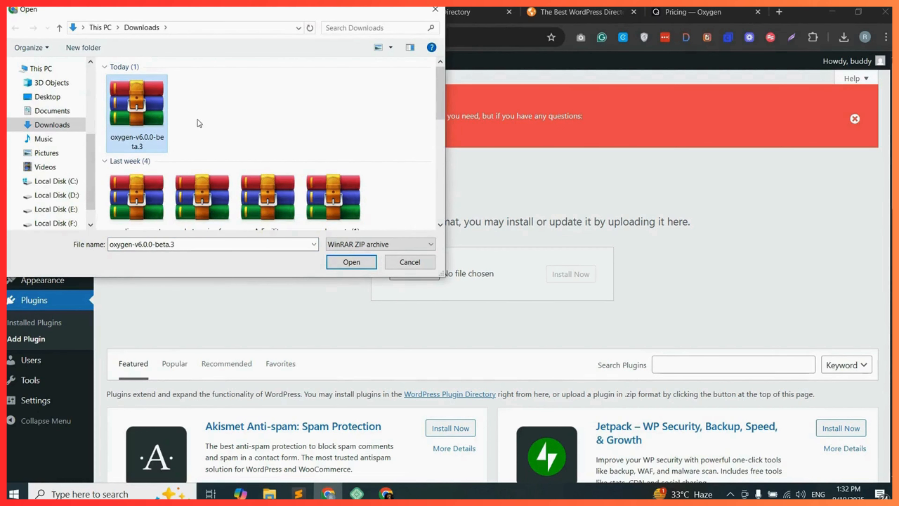
pyautogui.click(351, 262)
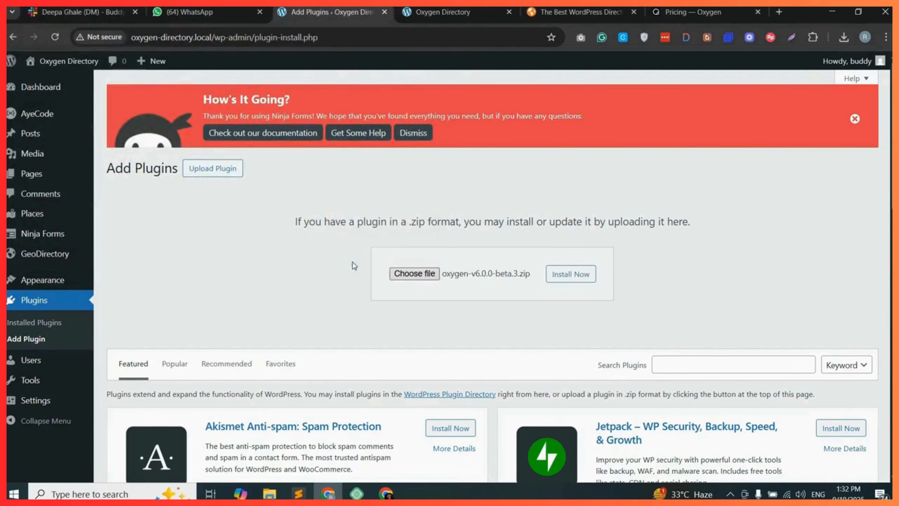
pyautogui.click(570, 274)
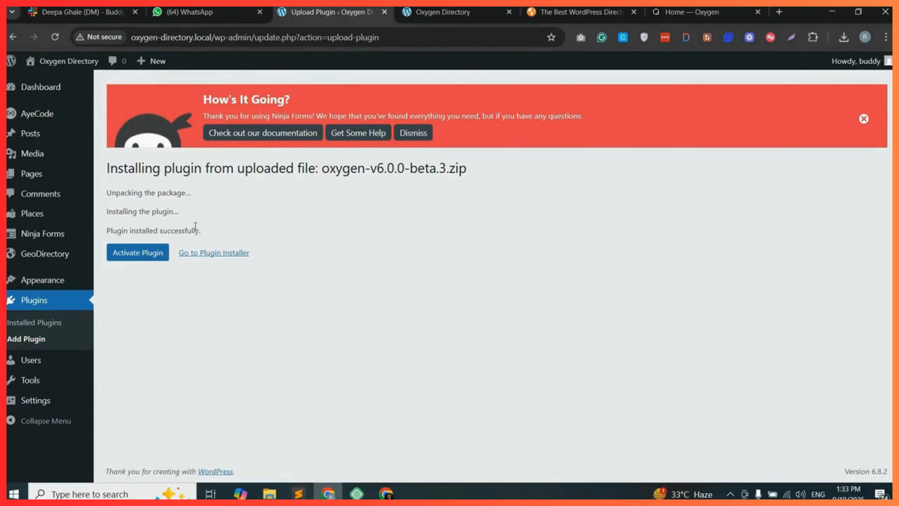
pyautogui.click(140, 254)
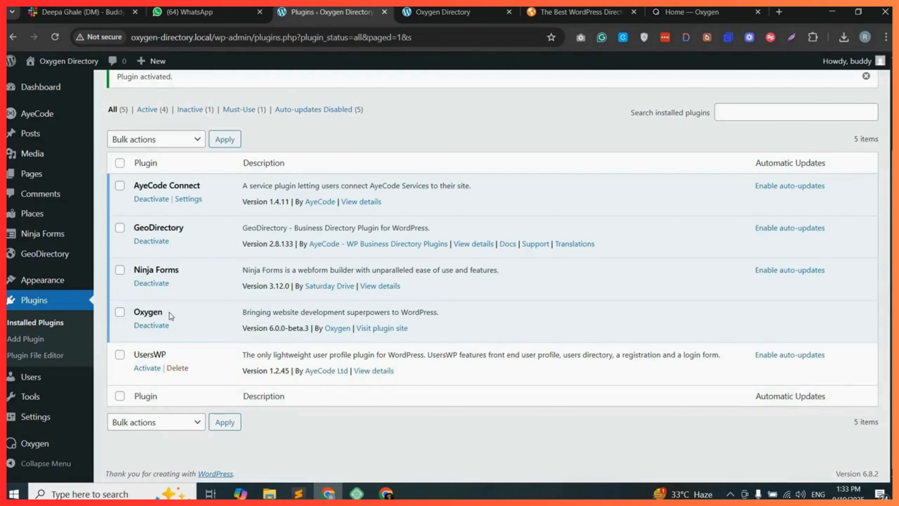
# Open the Oxygen settings and save the license settings.
pyautogui.moveTo(61, 441)
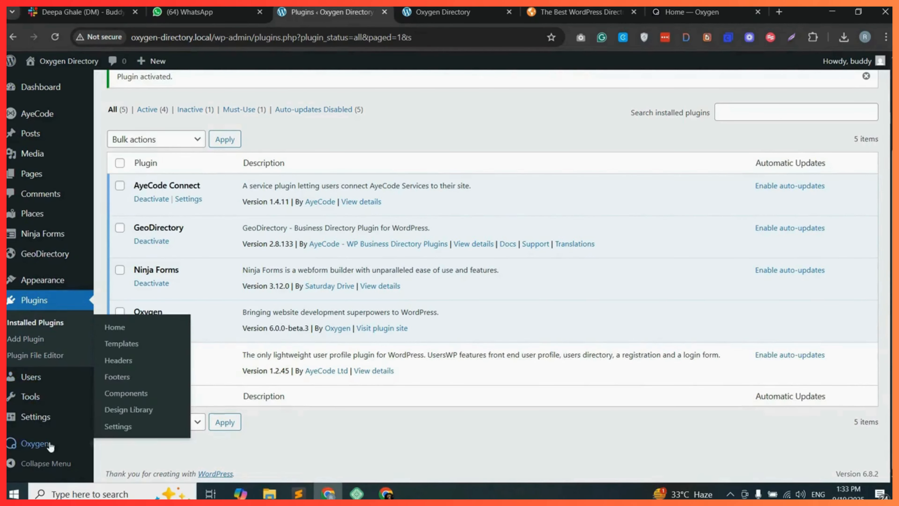
pyautogui.click(125, 426)
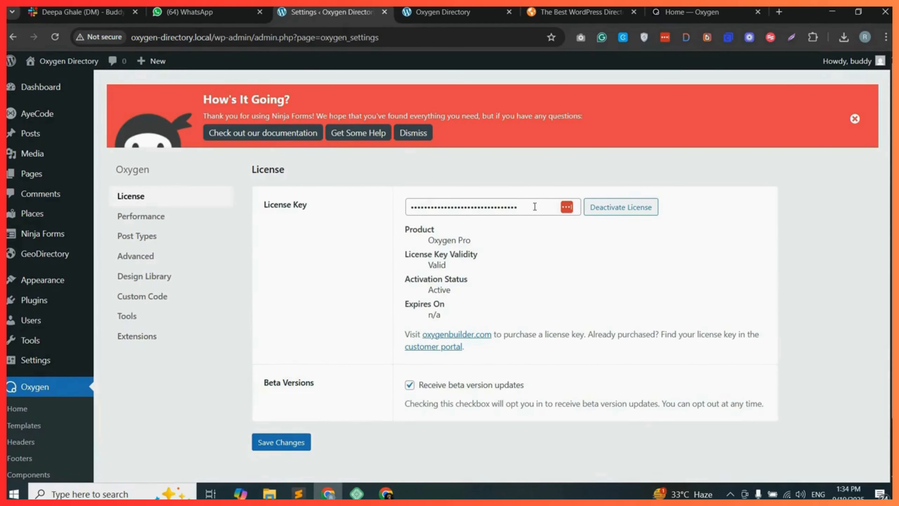
pyautogui.click(281, 444)
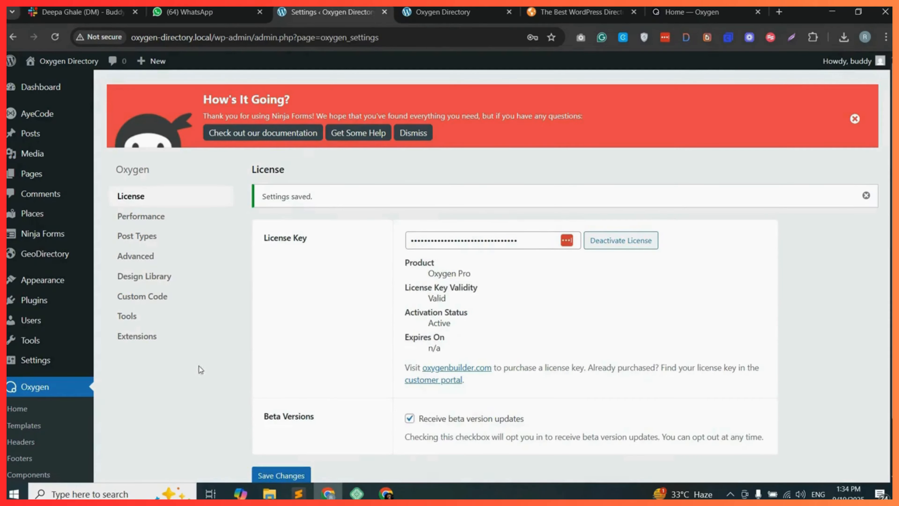
# Add a new Oxygen header titled Header, applied Everywhere.
pyautogui.click(60, 413)
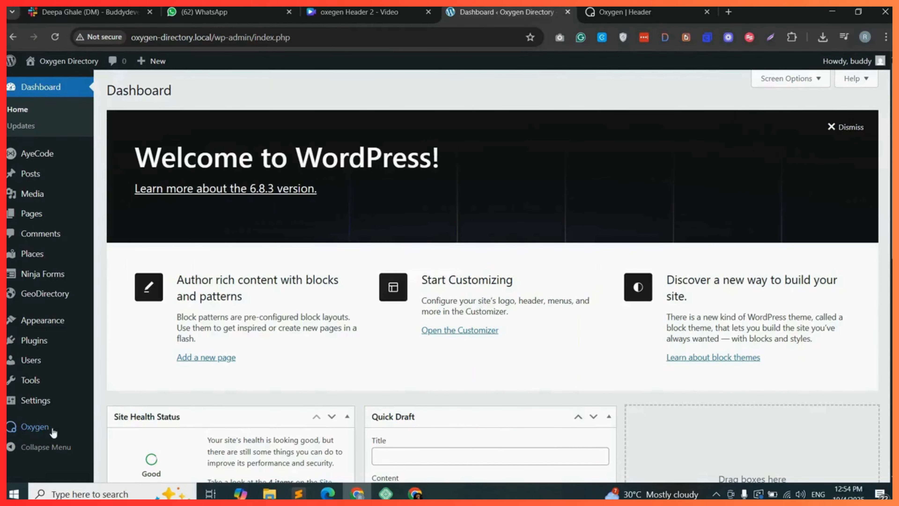
pyautogui.moveTo(42, 430)
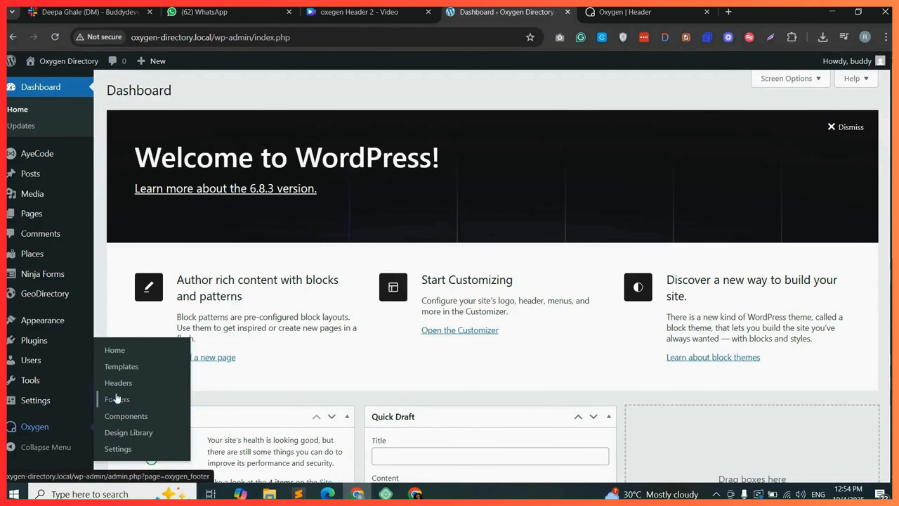
pyautogui.click(121, 384)
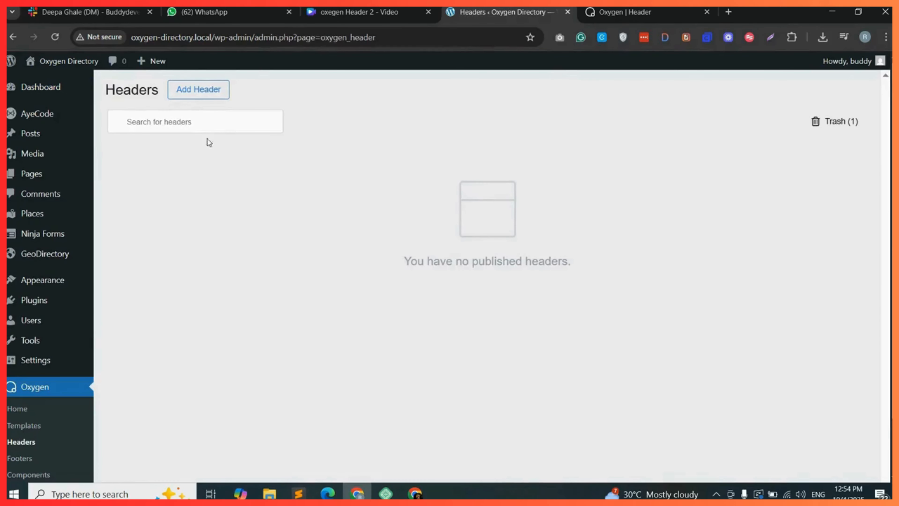
pyautogui.click(212, 93)
pyautogui.click(343, 198)
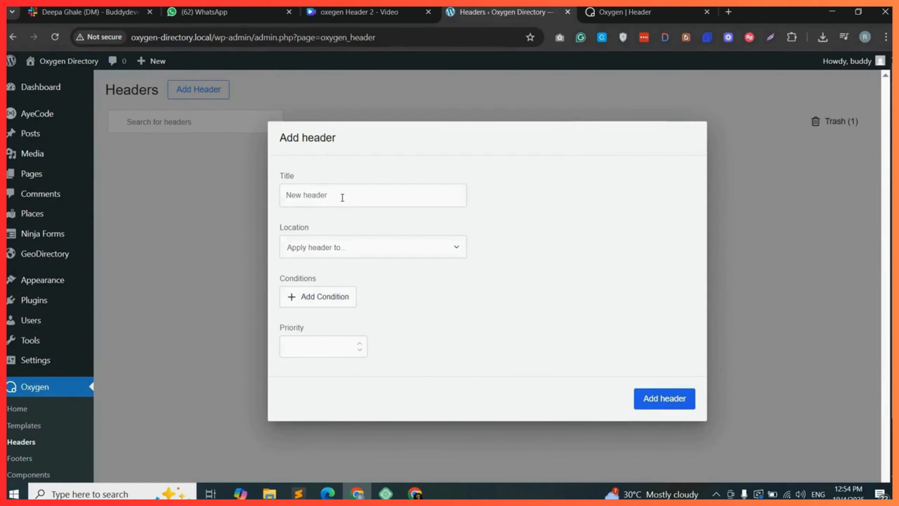
pyautogui.write('Header')
pyautogui.click(359, 247)
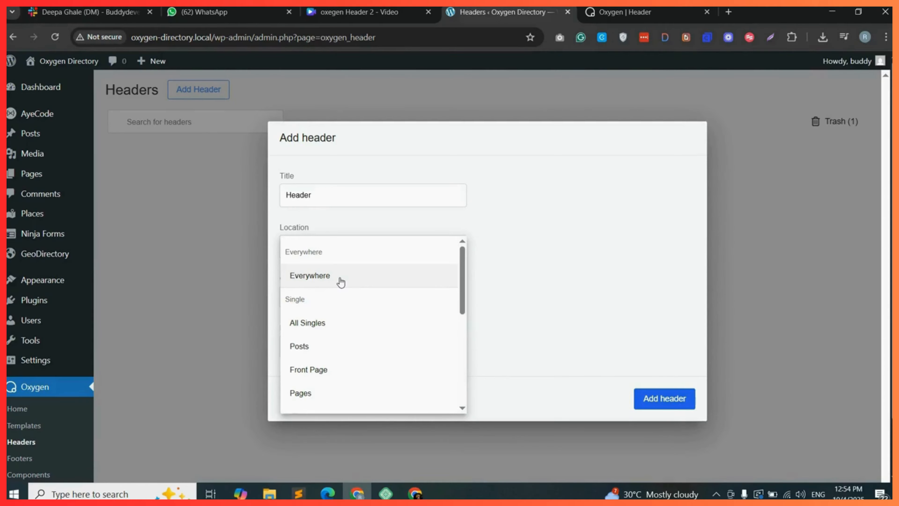
pyautogui.click(355, 278)
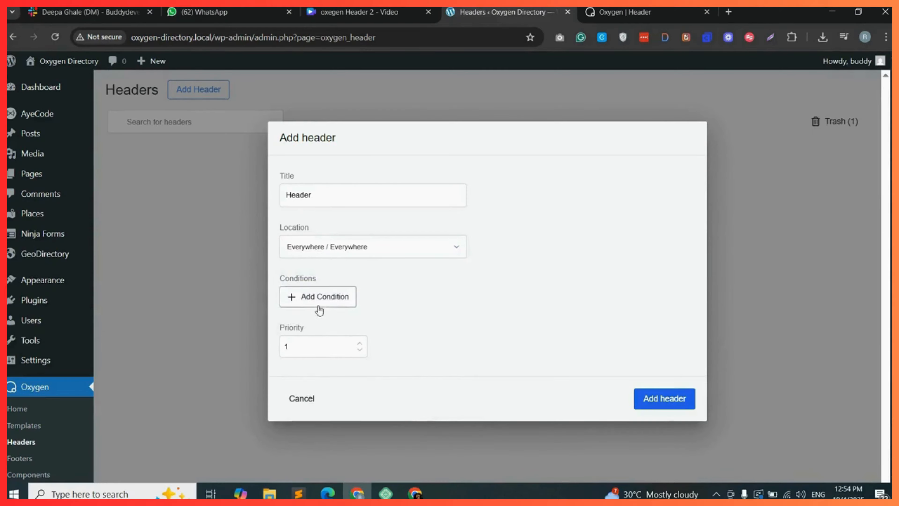
pyautogui.click(663, 401)
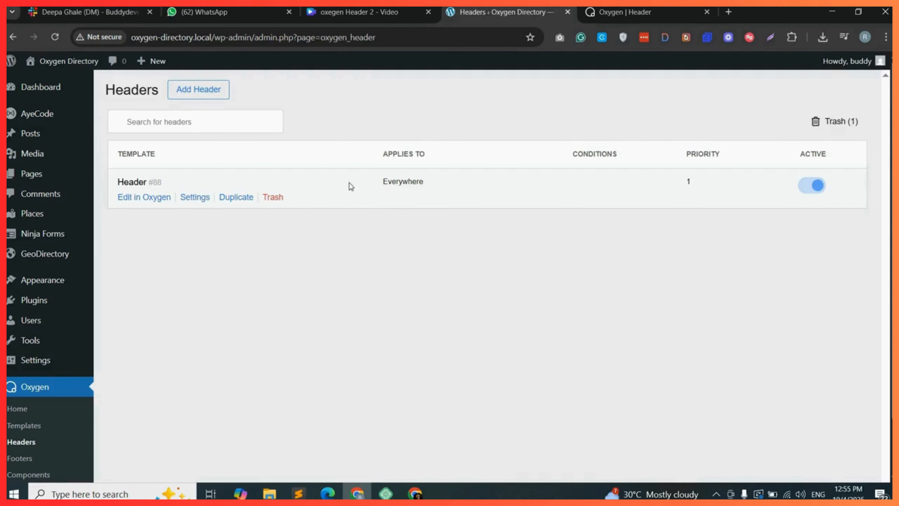
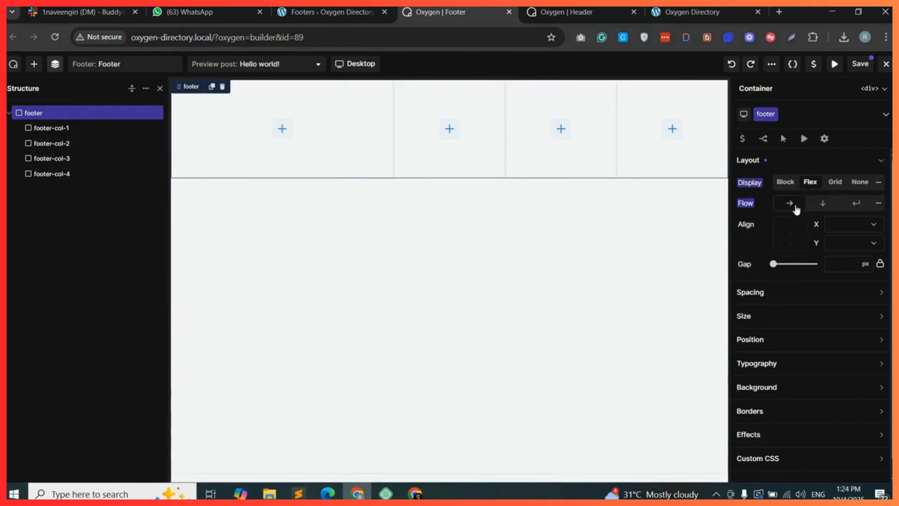
# Add an image element to the first footer column using the logo picture from the media library.
pyautogui.click(282, 130)
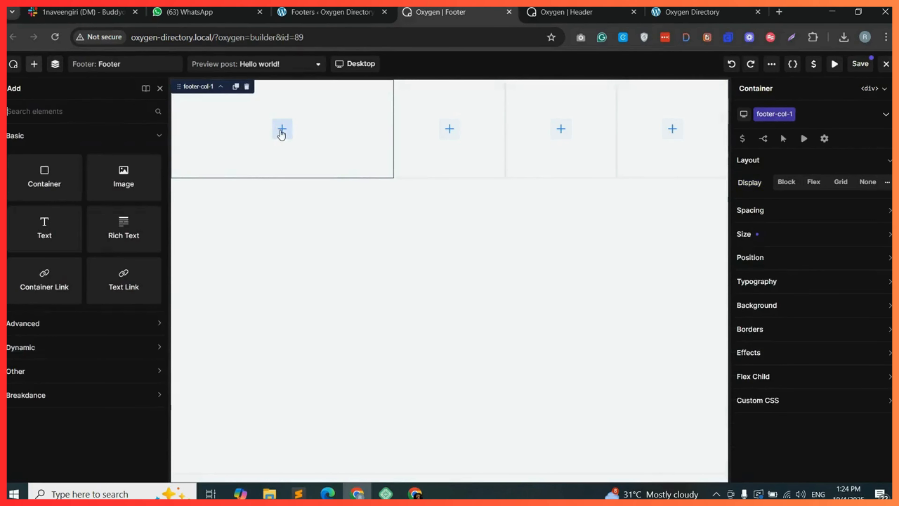
pyautogui.moveTo(119, 185); pyautogui.dragTo(262, 156)
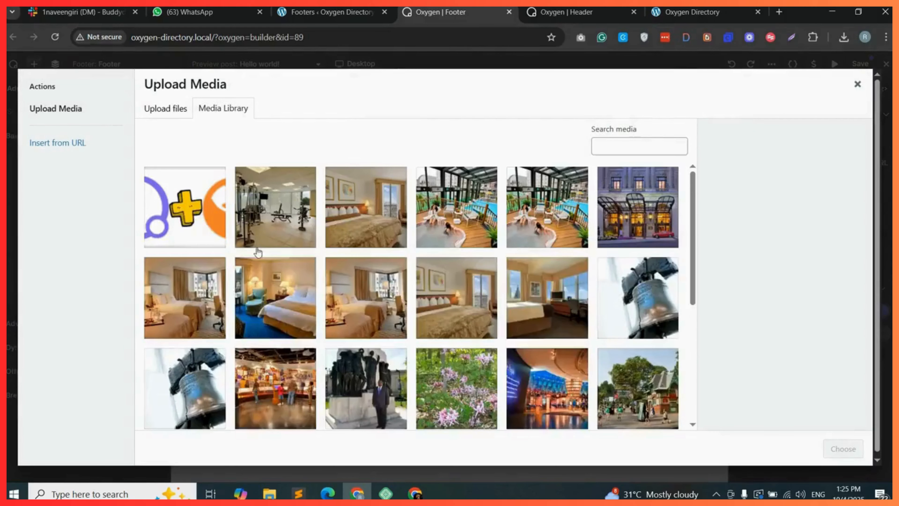
pyautogui.click(186, 214)
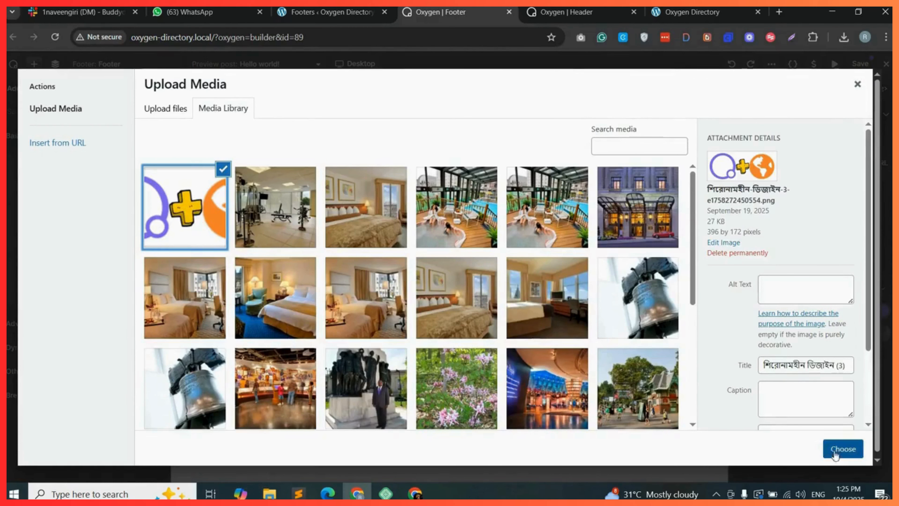
pyautogui.click(843, 448)
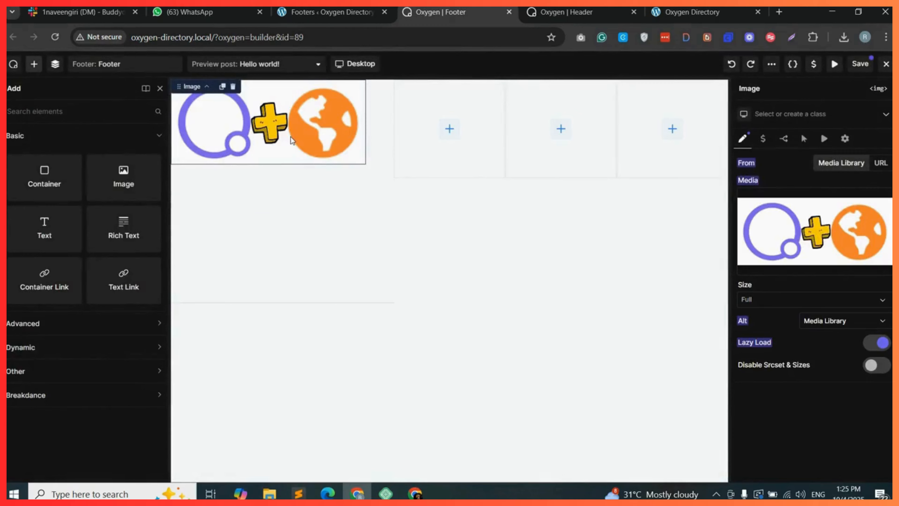
# Give the image a new footer-logo class and set its width to 250 px.
pyautogui.click(789, 114)
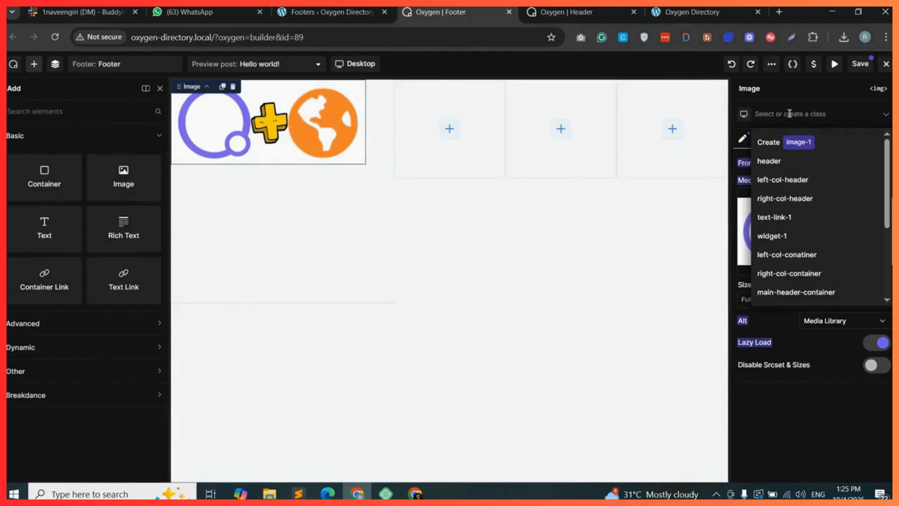
pyautogui.write('foo')
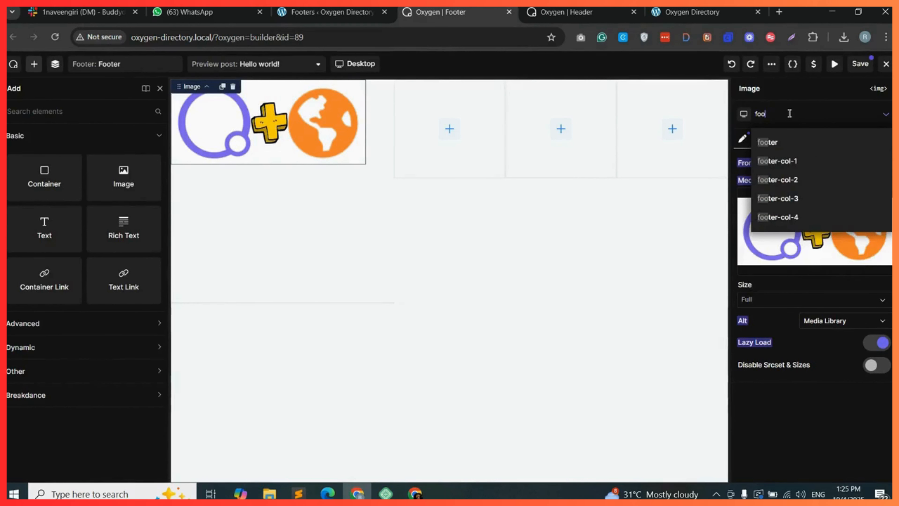
pyautogui.write('ter-logo')
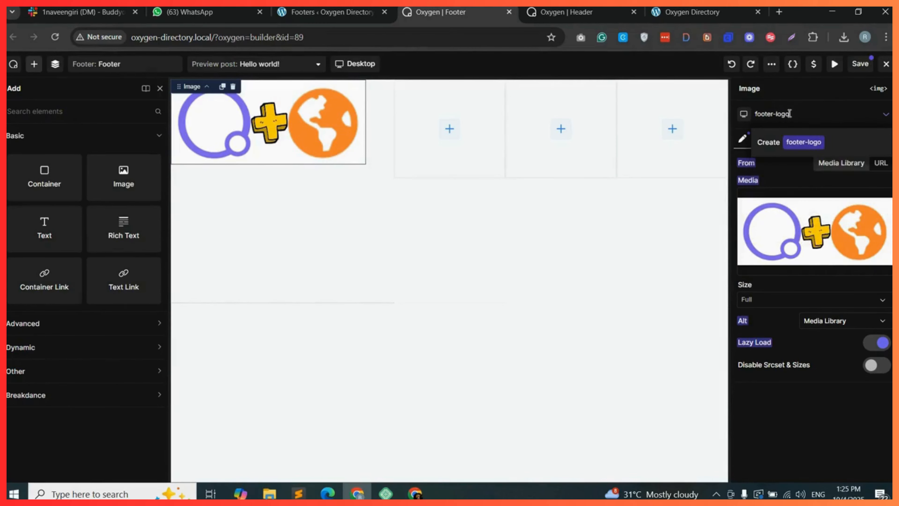
pyautogui.click(855, 142)
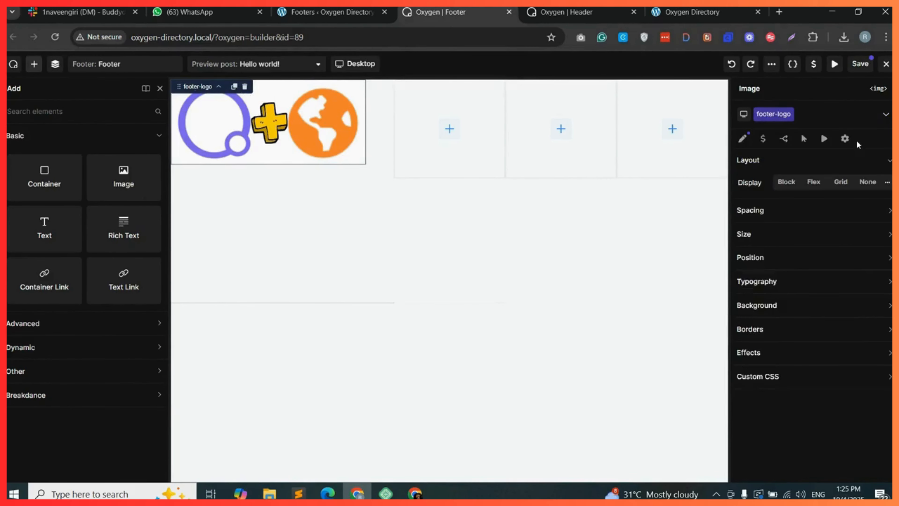
pyautogui.click(761, 233)
pyautogui.click(783, 256)
pyautogui.write('250')
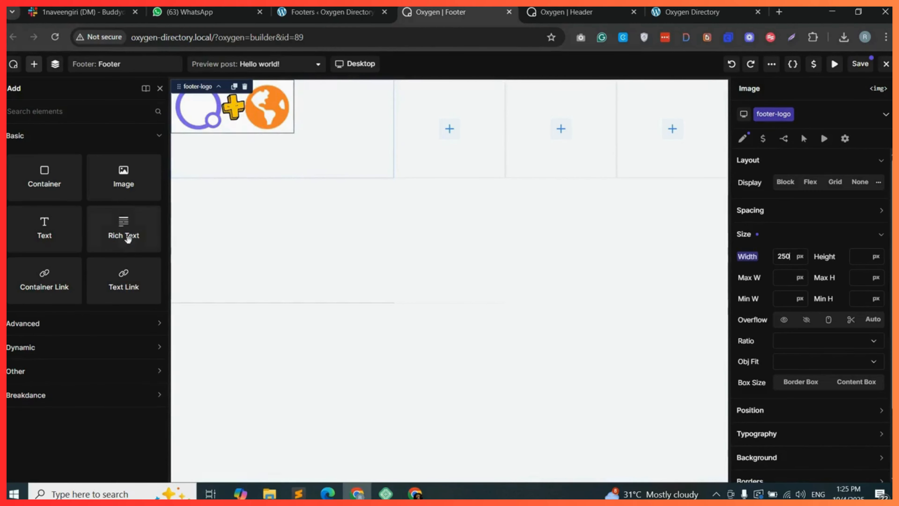
# Add a text element below the logo and fill it with repeated 'Enter your text.' placeholder sentences.
pyautogui.moveTo(45, 231); pyautogui.dragTo(209, 149)
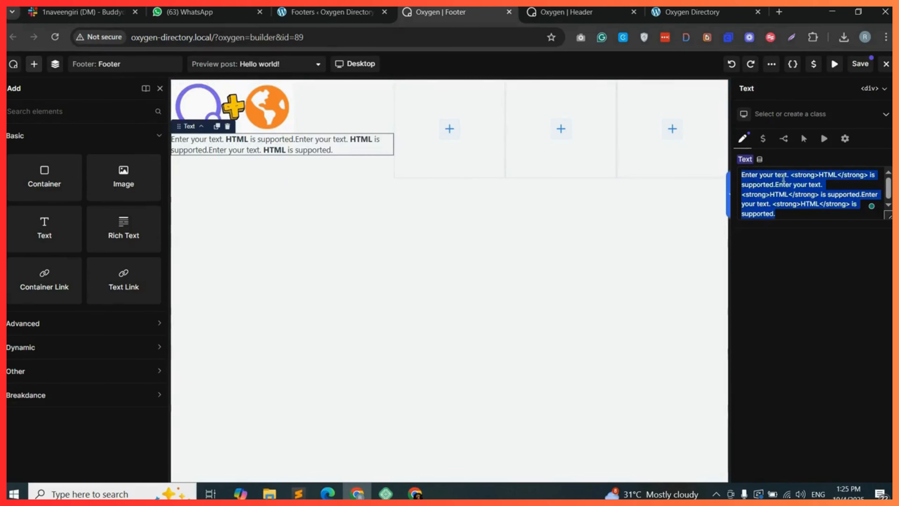
pyautogui.click(788, 176)
pyautogui.moveTo(791, 176); pyautogui.dragTo(743, 175)
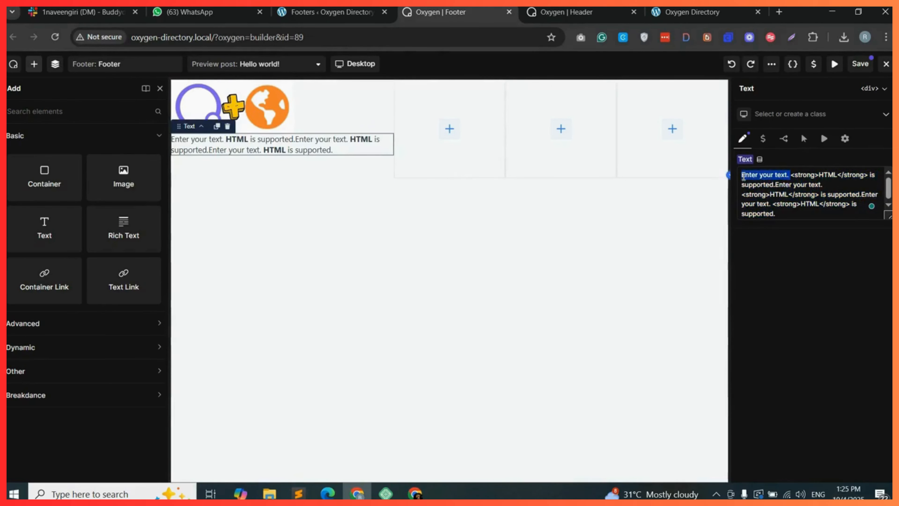
pyautogui.press('BackSpace')
pyautogui.hotkey('ctrl', 'a')
pyautogui.hotkey('ctrl', 'v')
pyautogui.hotkey('ctrl', 'v')
pyautogui.hotkey('ctrl', 'v')
pyautogui.hotkey('ctrl', 'v')
pyautogui.hotkey('ctrl', 'v')
pyautogui.hotkey('ctrl', 'v')
pyautogui.hotkey('ctrl', 'v')
pyautogui.hotkey('ctrl', 'v')
pyautogui.hotkey('ctrl', 'v')
pyautogui.hotkey('ctrl', 'v')
pyautogui.hotkey('ctrl', 'v')
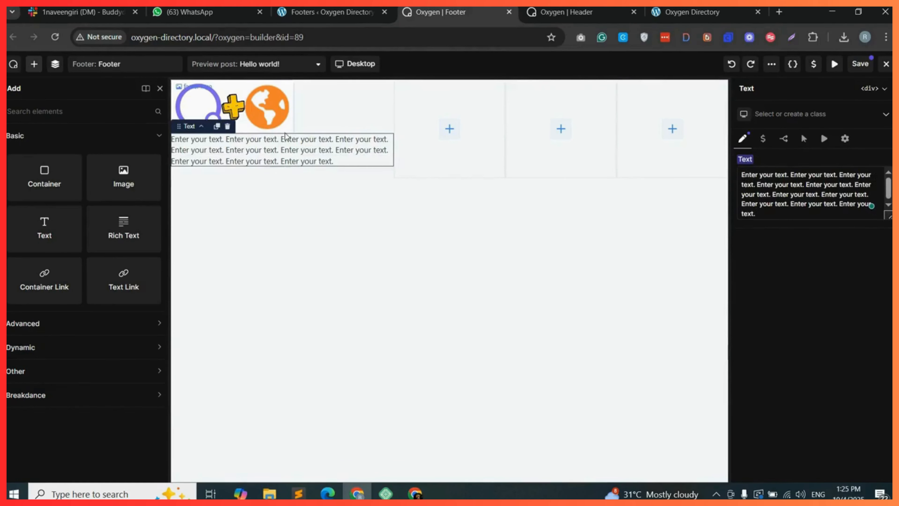
# Give the text a new footer-description class and set its top padding to 15 px.
pyautogui.click(787, 113)
pyautogui.write('footer-des')
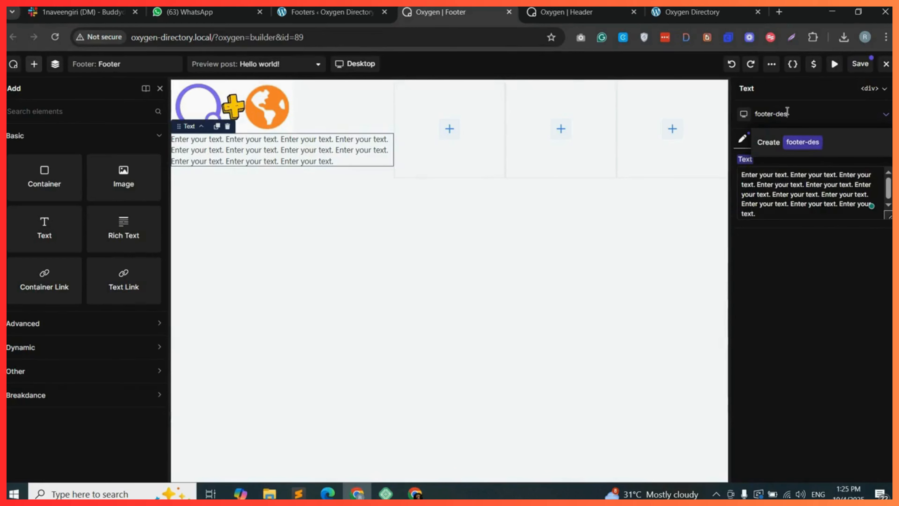
pyautogui.write('cription')
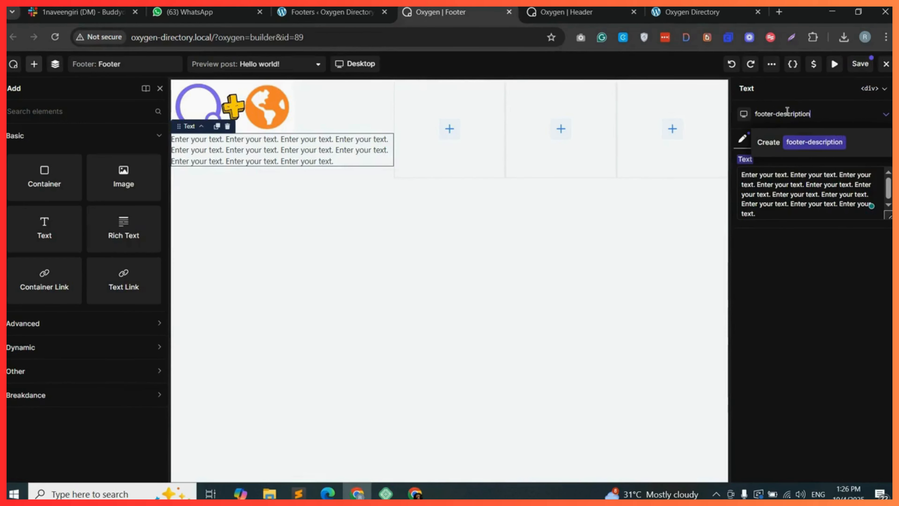
pyautogui.click(816, 142)
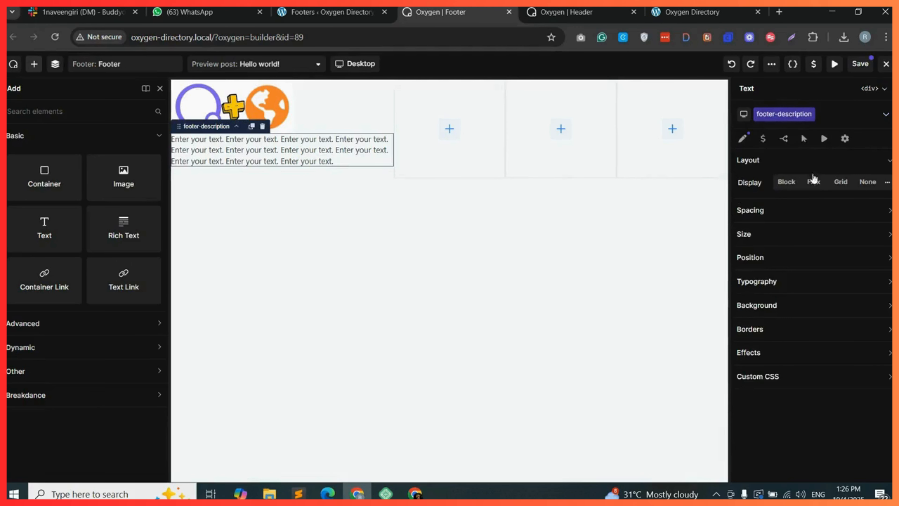
pyautogui.click(774, 218)
pyautogui.click(811, 249)
pyautogui.write('25')
pyautogui.moveTo(803, 252); pyautogui.dragTo(792, 255)
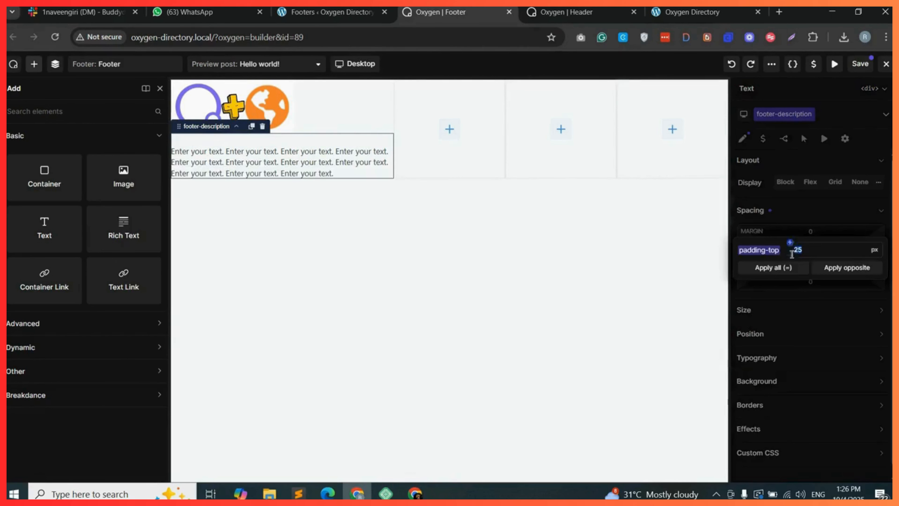
pyautogui.write('15')
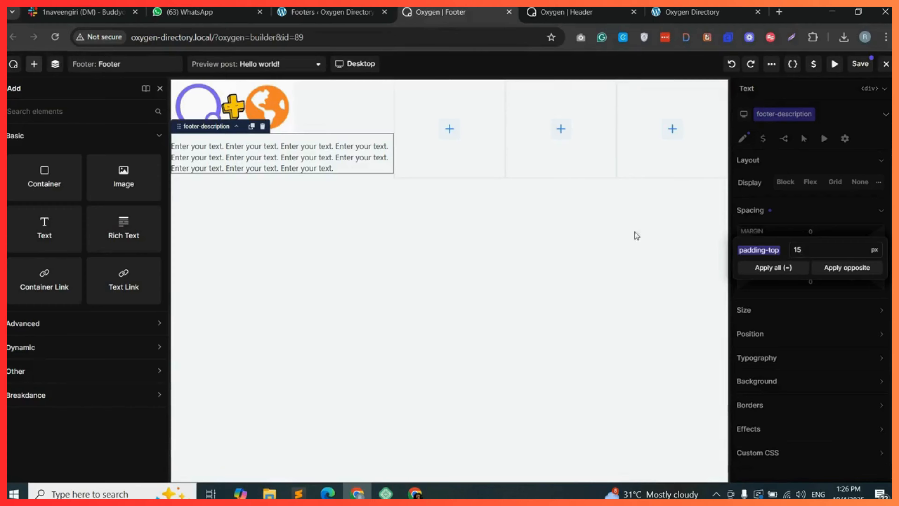
# Add an h4 heading reading Important Links to the second footer column.
pyautogui.click(449, 135)
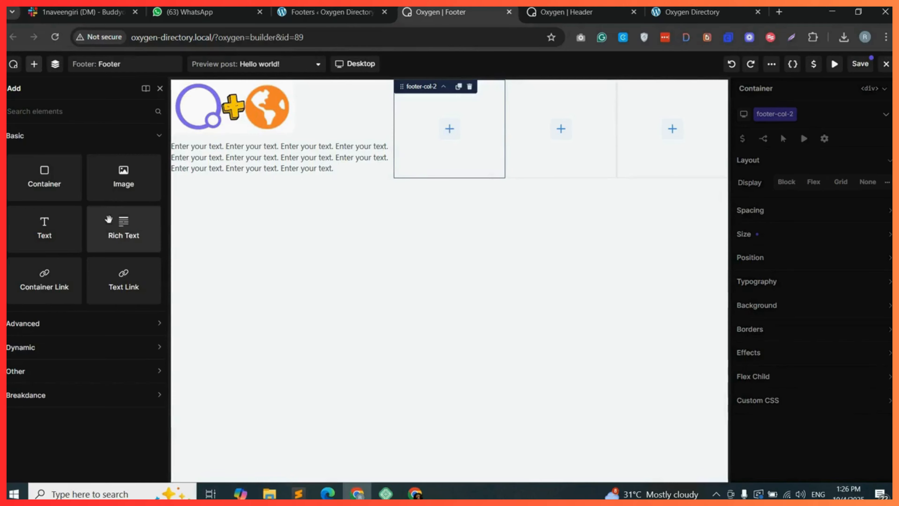
pyautogui.write('headi')
pyautogui.moveTo(44, 156); pyautogui.dragTo(429, 145)
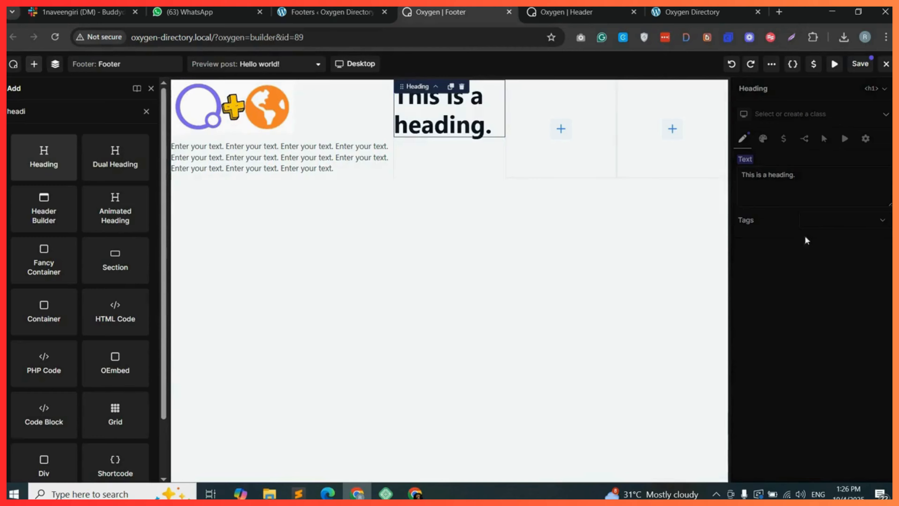
pyautogui.click(769, 174)
pyautogui.tripleClick(769, 174)
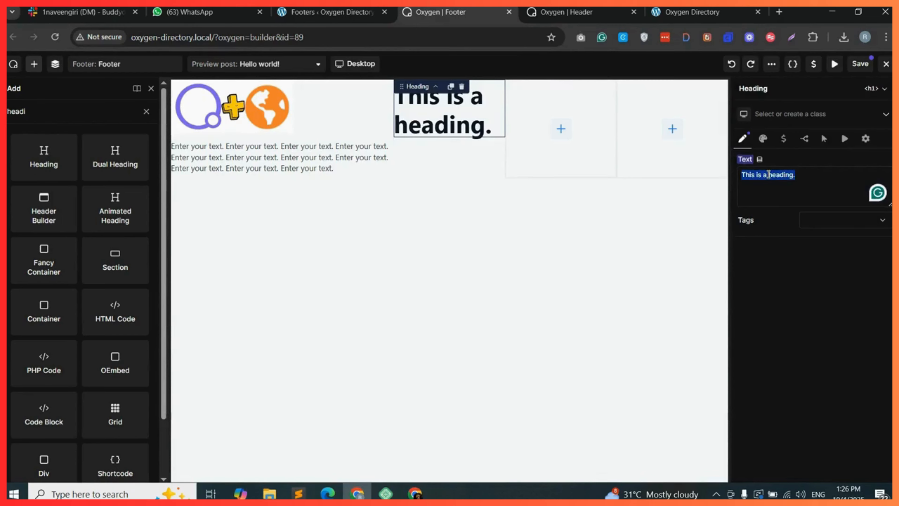
pyautogui.write('Important Links')
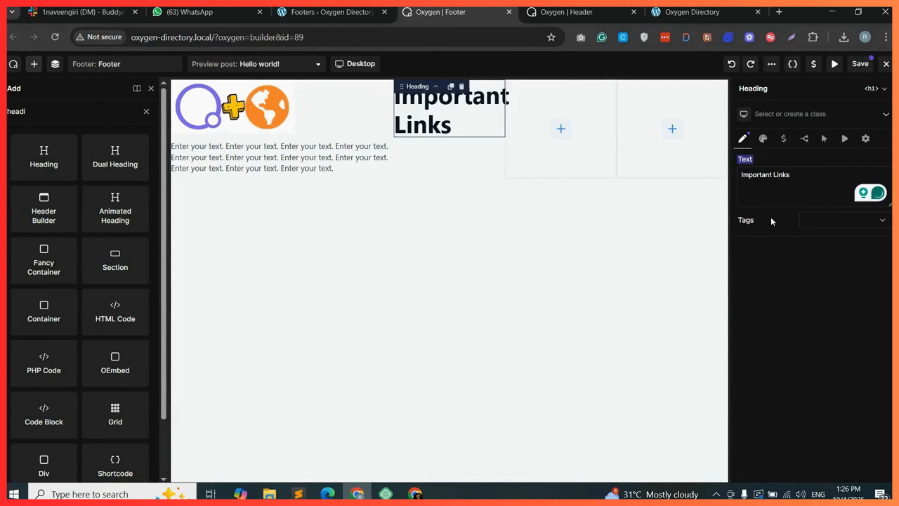
pyautogui.click(848, 228)
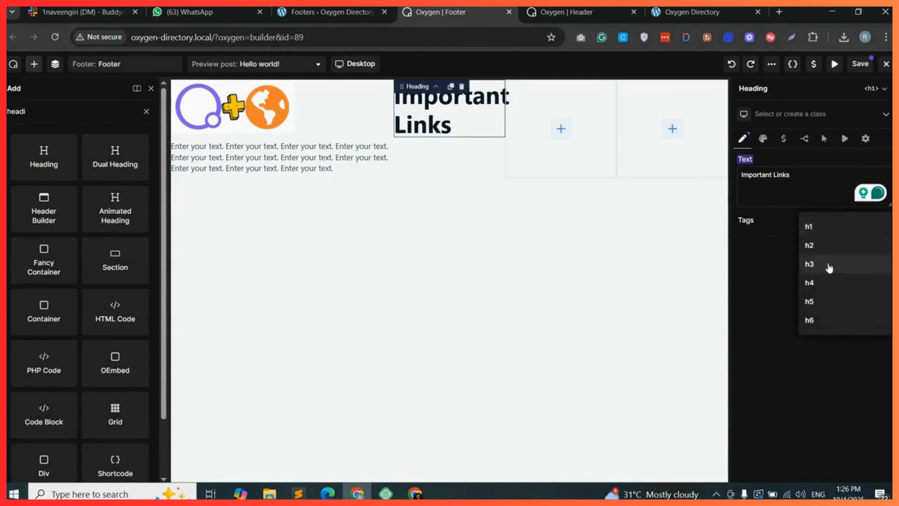
pyautogui.click(819, 283)
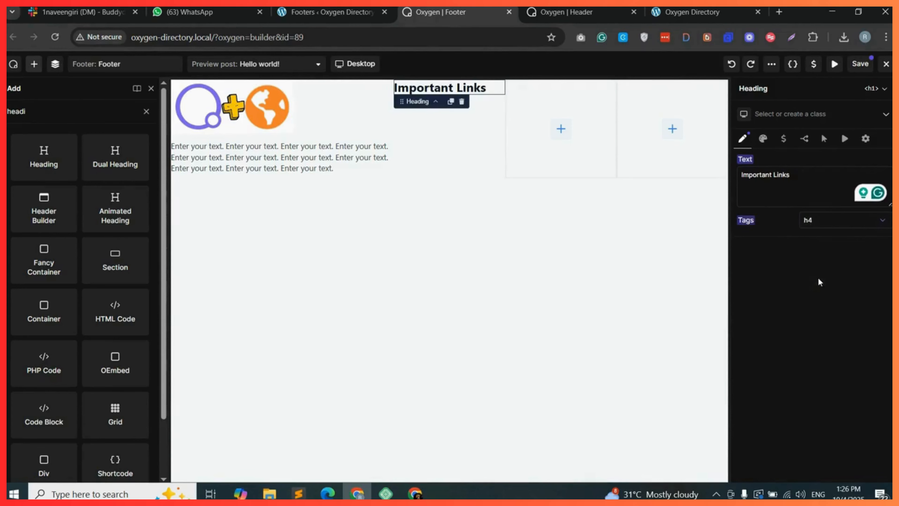
# Add a Basic List element below the Important Links heading.
pyautogui.doubleClick(17, 111)
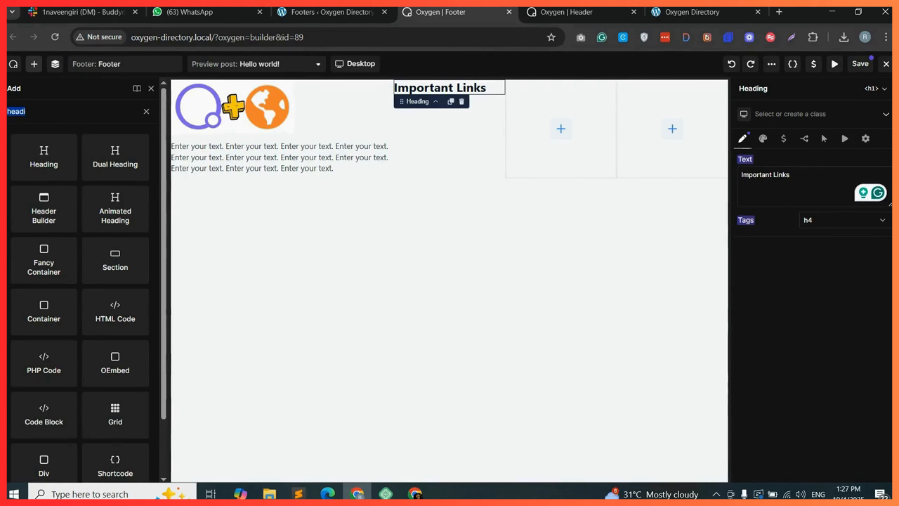
pyautogui.write('list')
pyautogui.moveTo(124, 211); pyautogui.dragTo(414, 134)
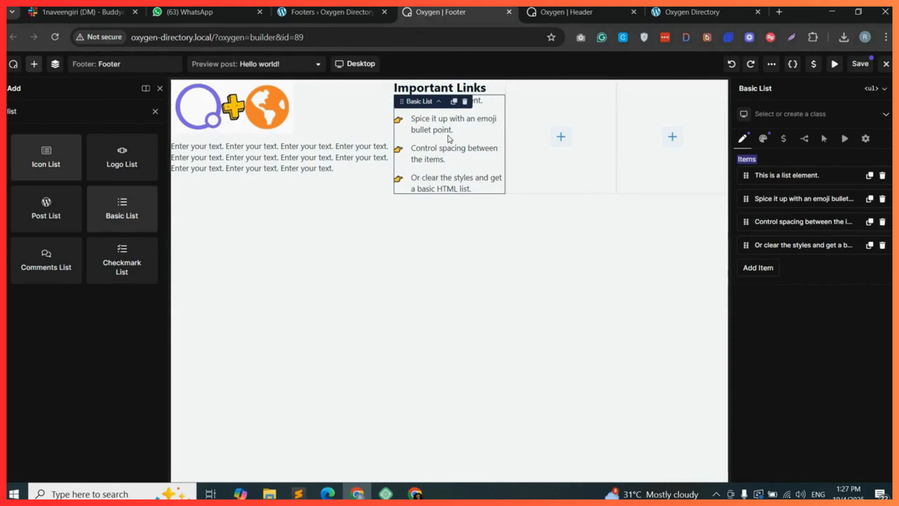
# Rename the first list item Home and link it to the Home page.
pyautogui.click(786, 176)
pyautogui.tripleClick(772, 212)
pyautogui.write('Home')
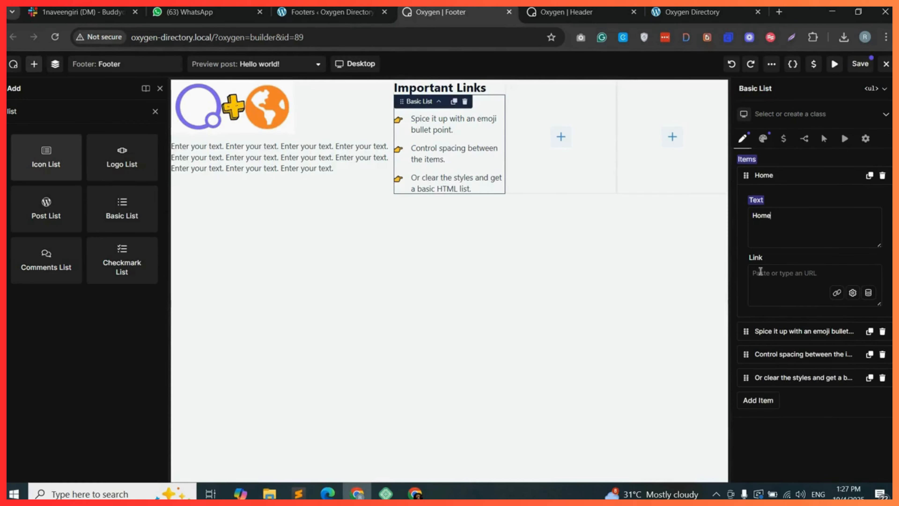
pyautogui.click(837, 294)
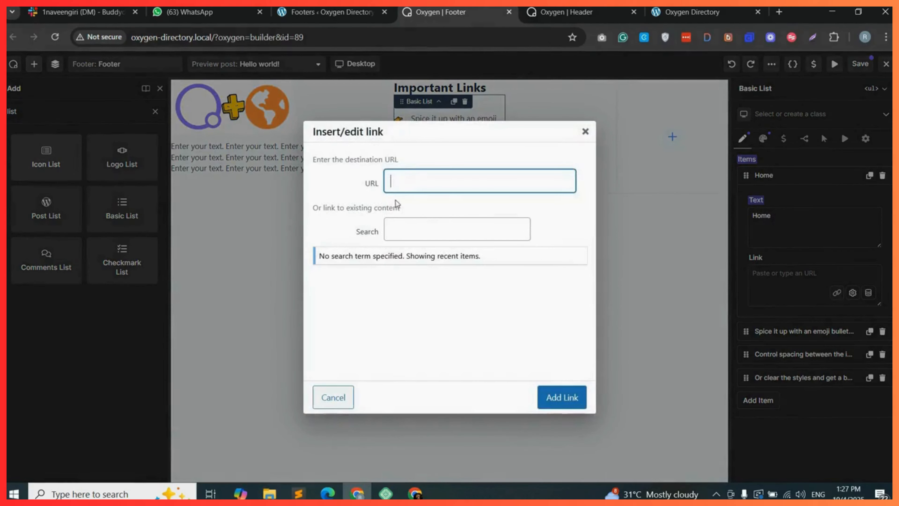
pyautogui.click(418, 229)
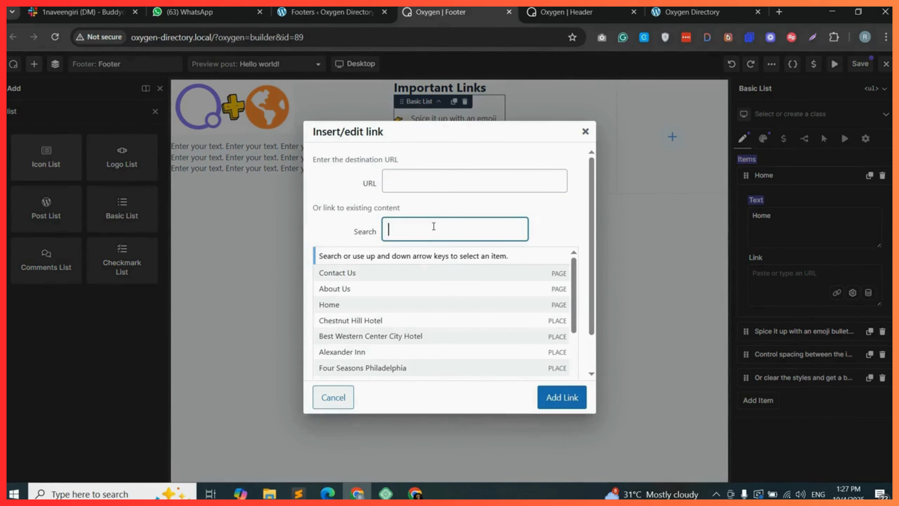
pyautogui.write('http://oxygen-directory.local/home')
pyautogui.click(563, 397)
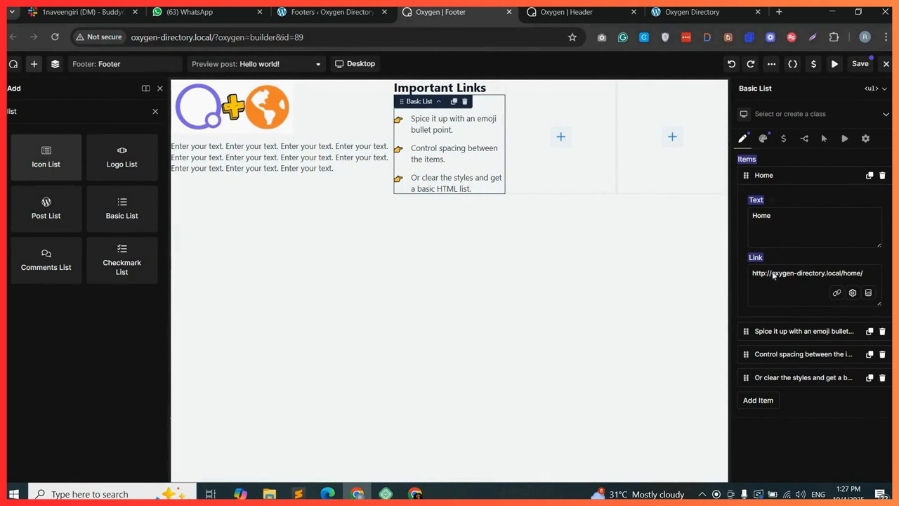
# Rename the second list item About Us and link it to the About Us page.
pyautogui.click(794, 332)
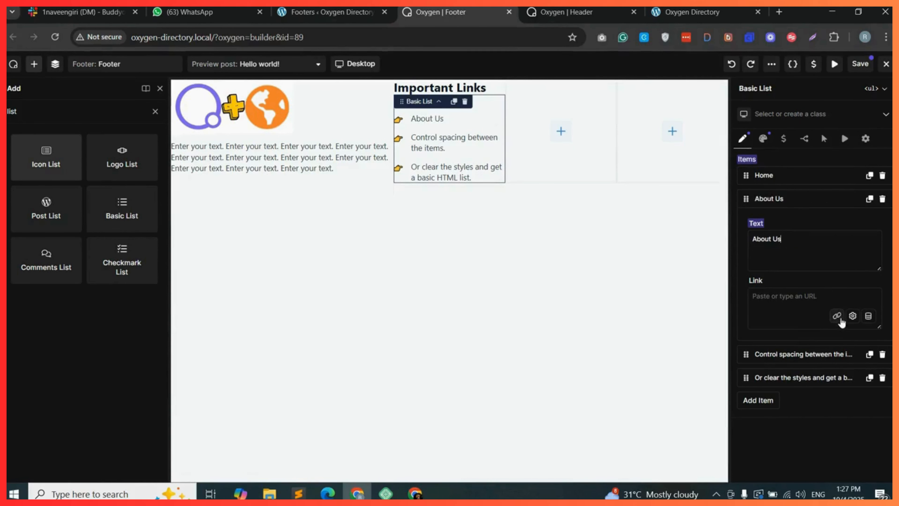
pyautogui.click(838, 315)
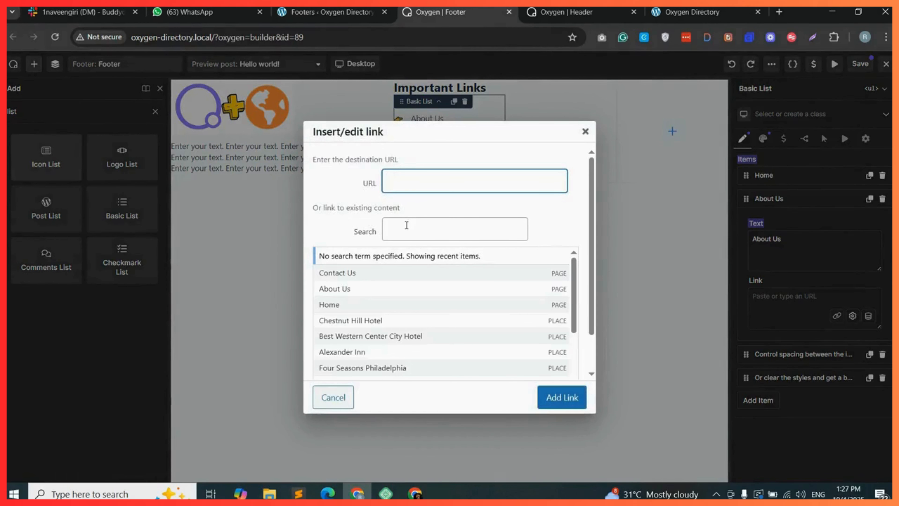
pyautogui.click(351, 289)
pyautogui.click(567, 397)
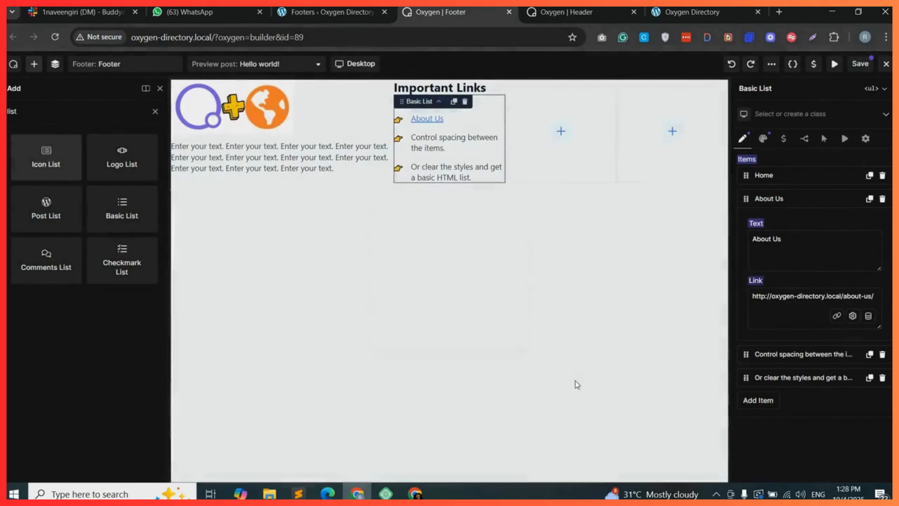
# Link the third list item, Contact, to the Contact Us page.
pyautogui.click(835, 338)
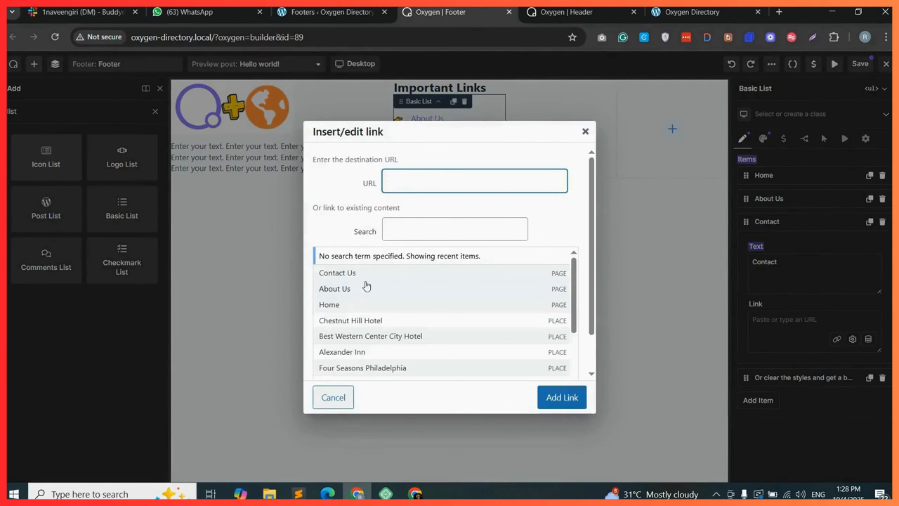
pyautogui.click(384, 273)
pyautogui.click(564, 399)
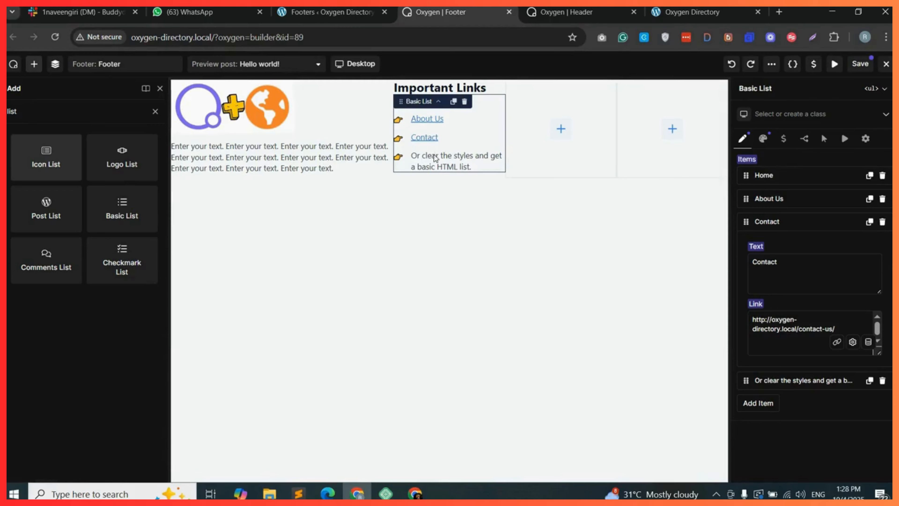
# Rename the fourth list item Blogs.
pyautogui.click(787, 383)
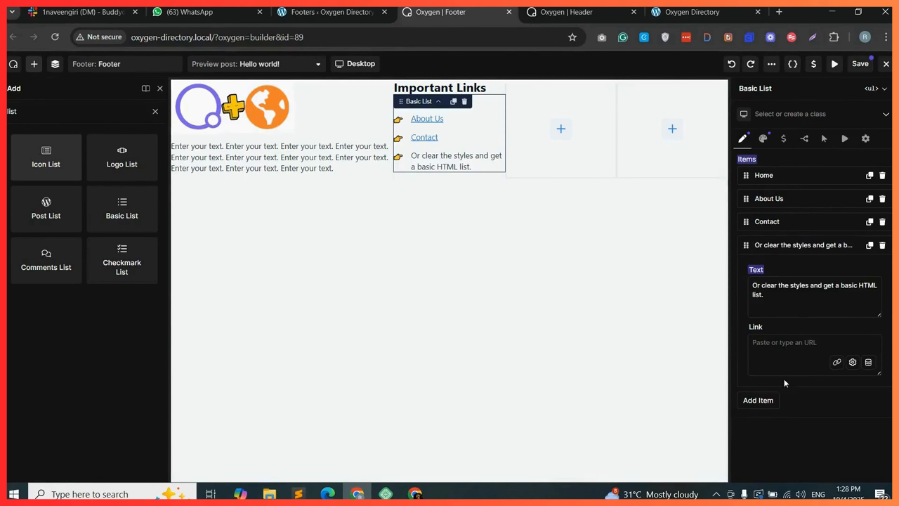
pyautogui.tripleClick(781, 285)
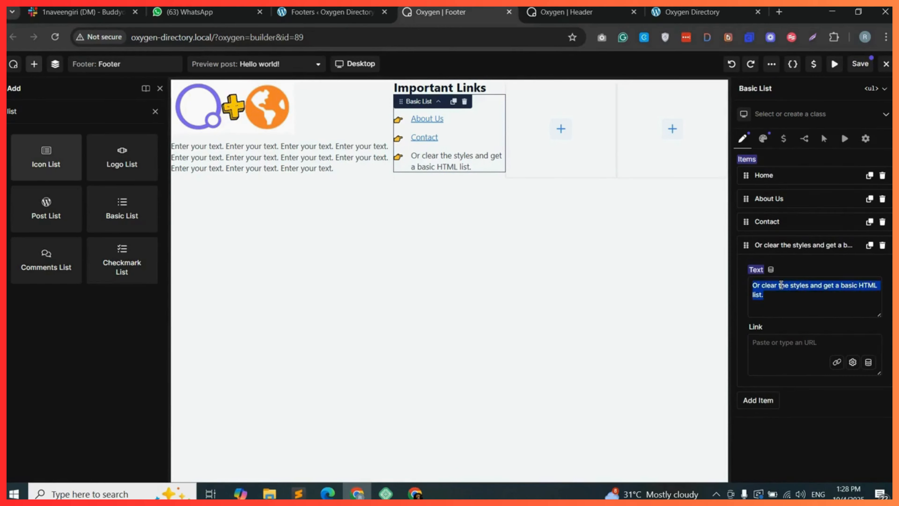
pyautogui.write('Blogs')
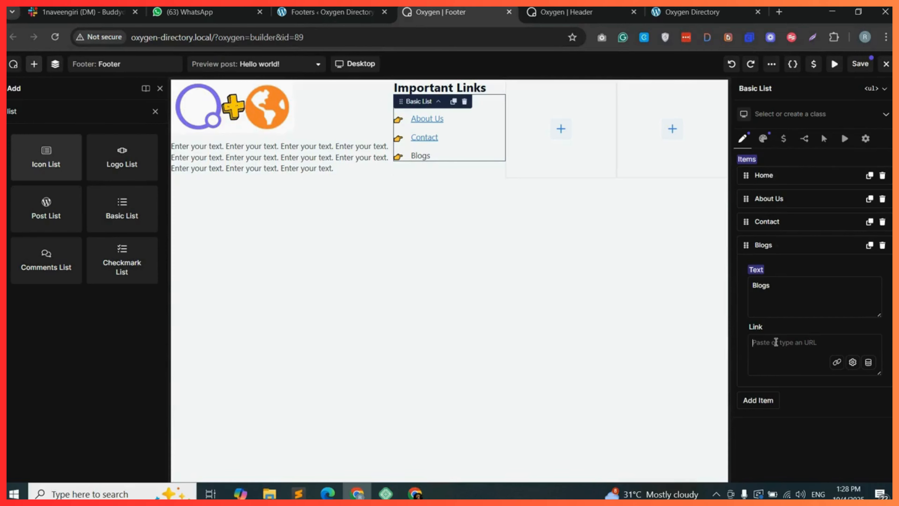
pyautogui.click(549, 111)
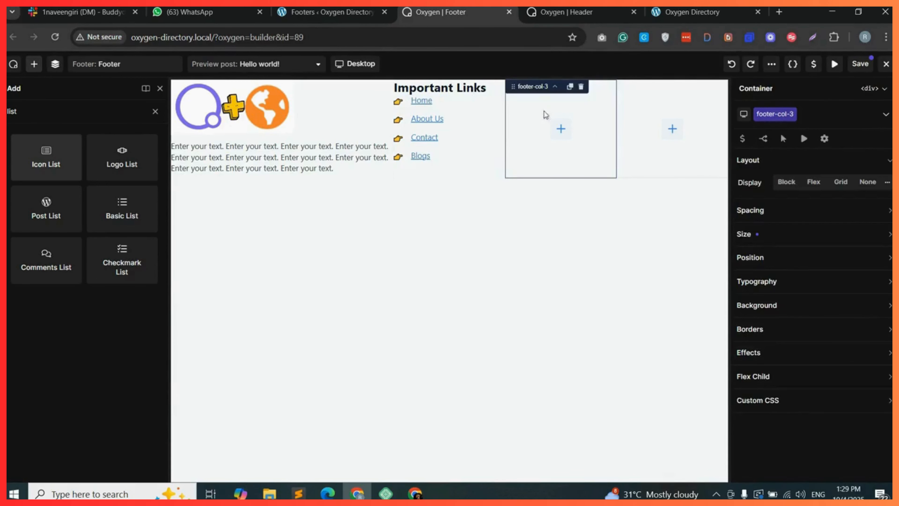
# Duplicate the Important Links heading into the third footer column and rename the copy Quick Links.
pyautogui.click(455, 91)
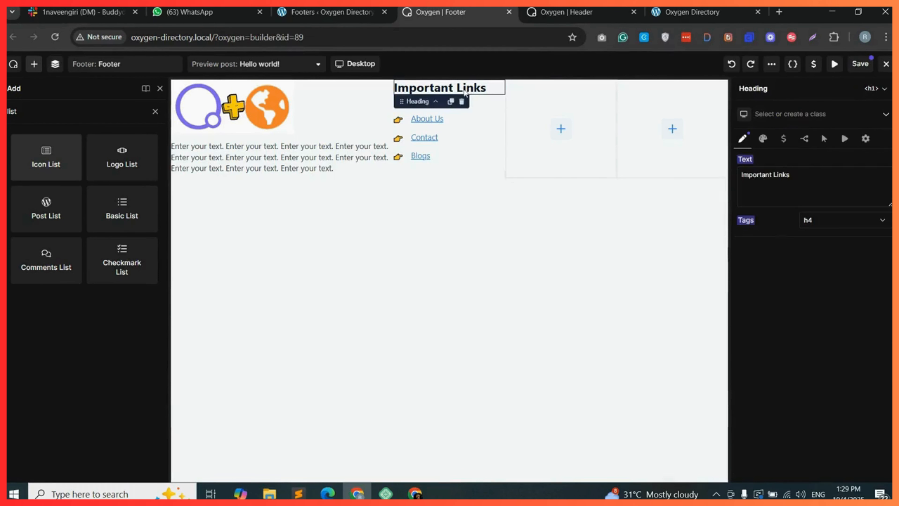
pyautogui.click(451, 102)
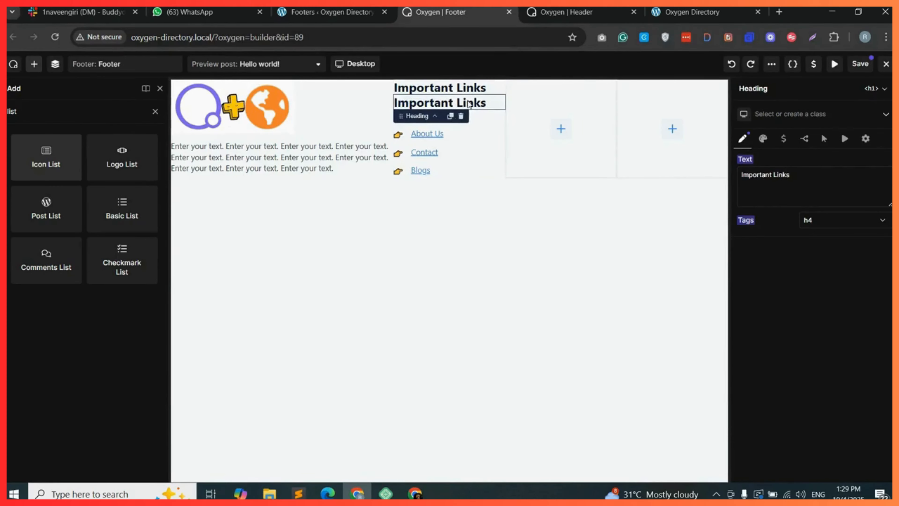
pyautogui.moveTo(468, 103); pyautogui.dragTo(545, 109)
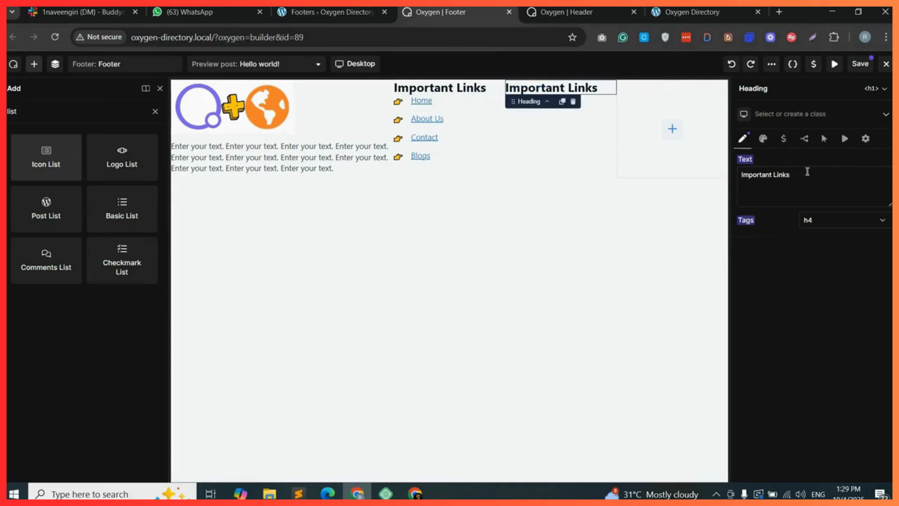
pyautogui.doubleClick(759, 175)
pyautogui.write('Quick')
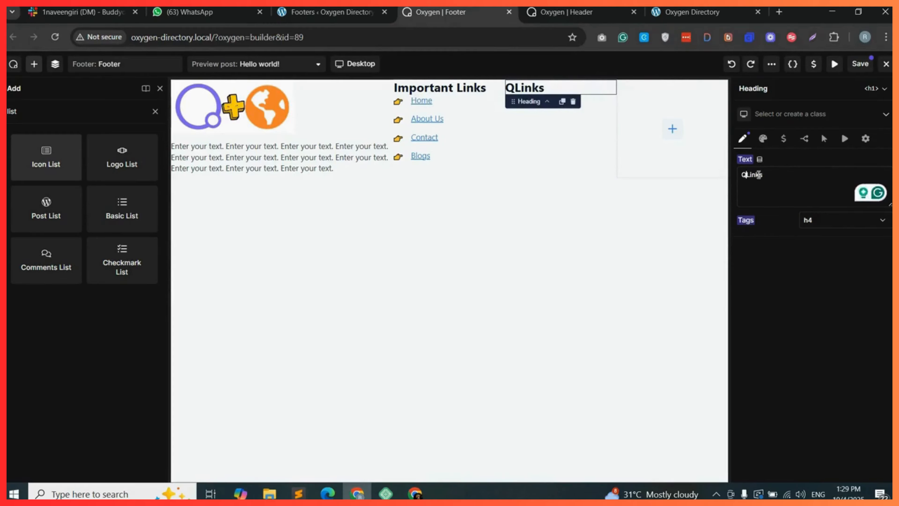
# Add a Basic List under the Quick Links heading and rename its first item Add Listing.
pyautogui.click(121, 209)
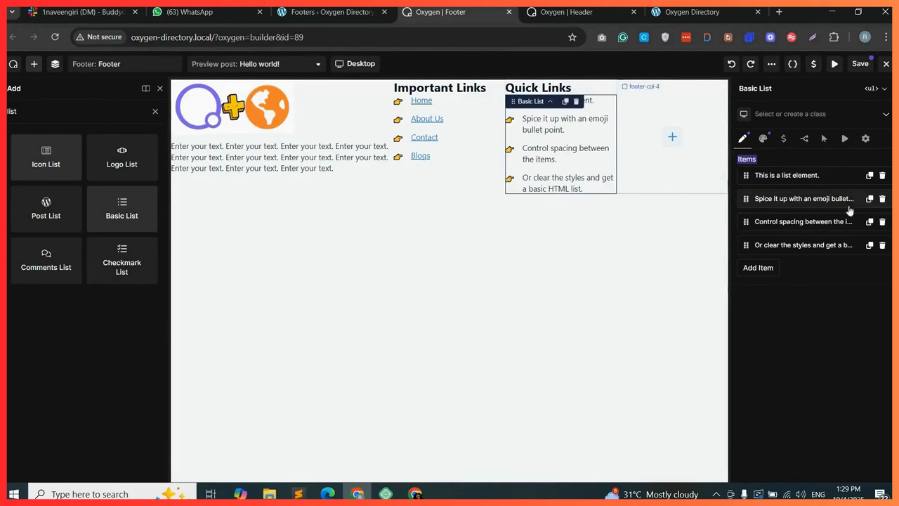
pyautogui.click(784, 175)
pyautogui.tripleClick(778, 213)
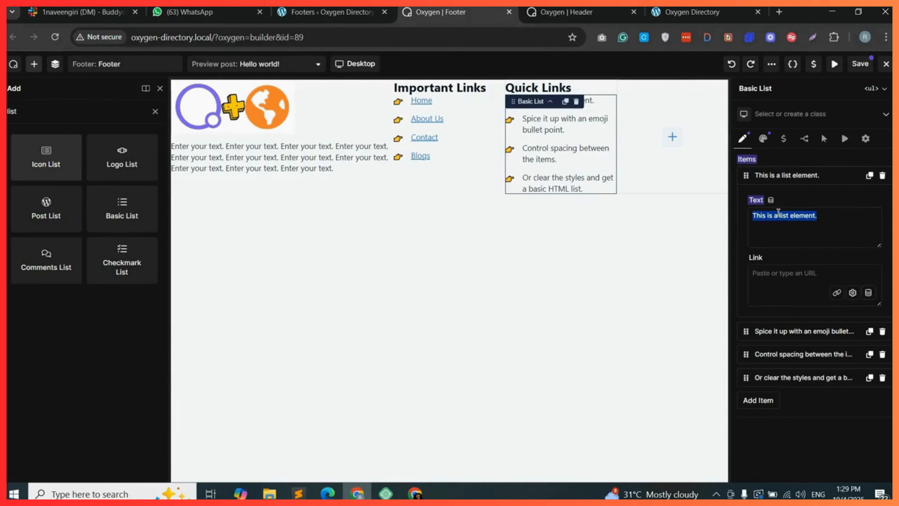
pyautogui.write('Add Listing')
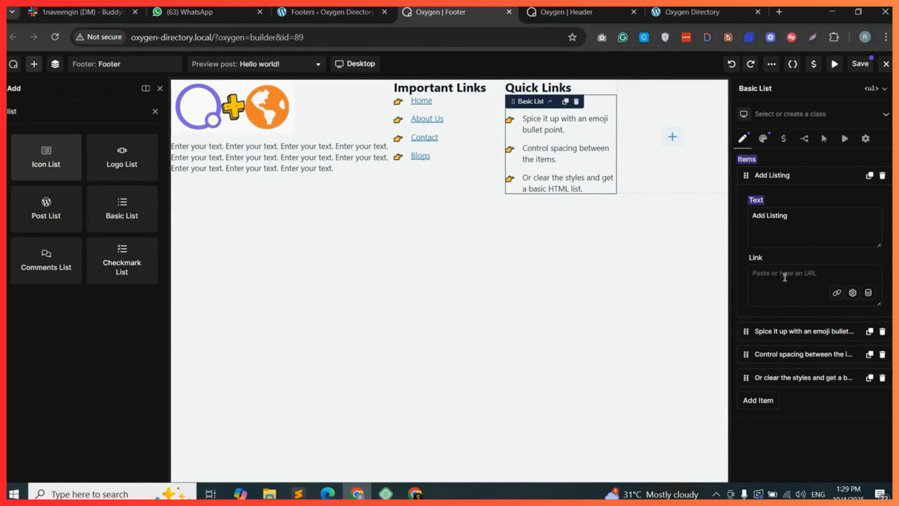
# Link the Add Listing item to the Add Listing page.
pyautogui.click(837, 292)
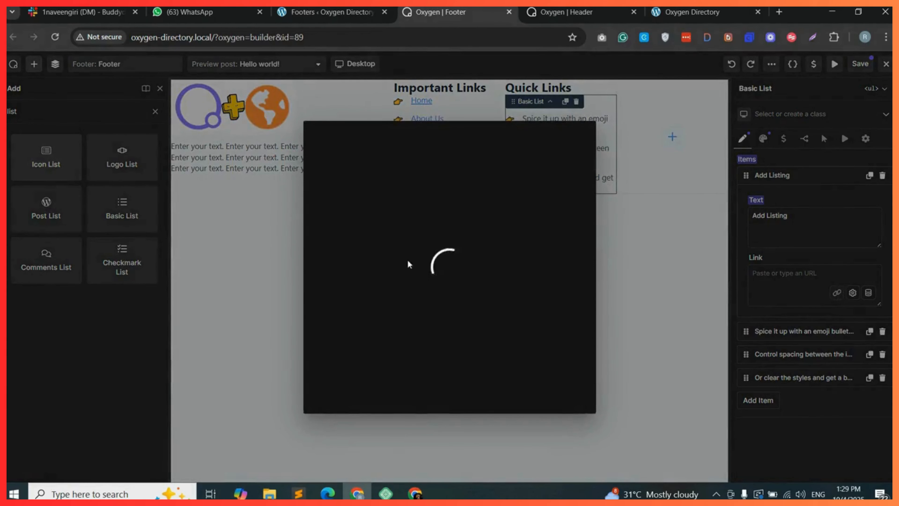
pyautogui.click(403, 230)
pyautogui.write('add')
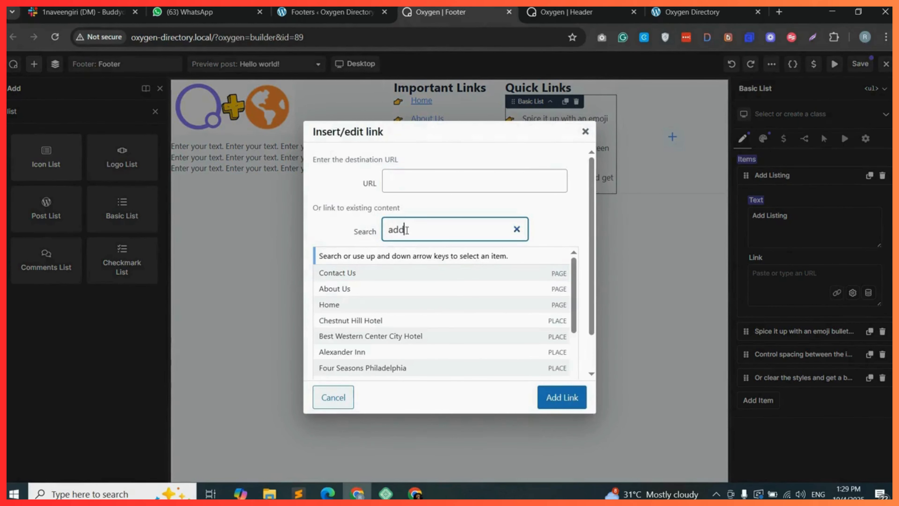
pyautogui.click(358, 255)
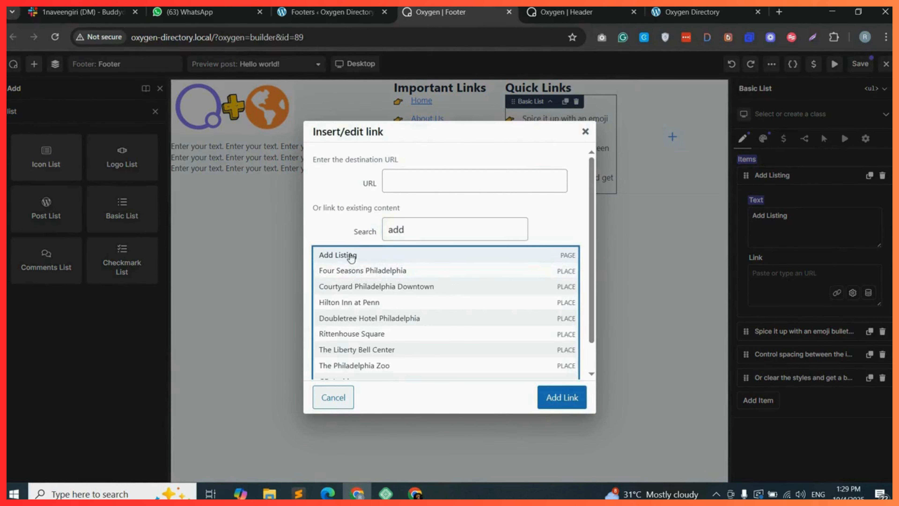
pyautogui.click(563, 397)
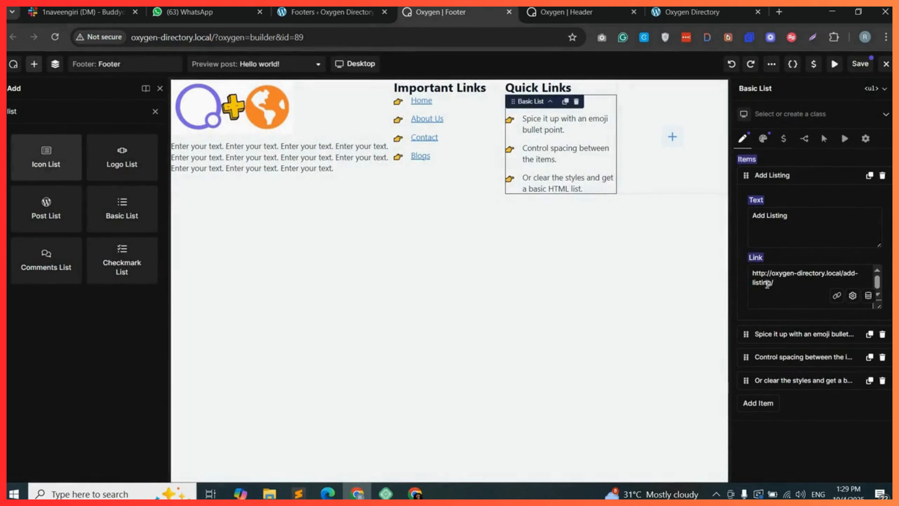
# Rename the second list item Places and set its link to #.
pyautogui.click(778, 335)
pyautogui.tripleClick(778, 242)
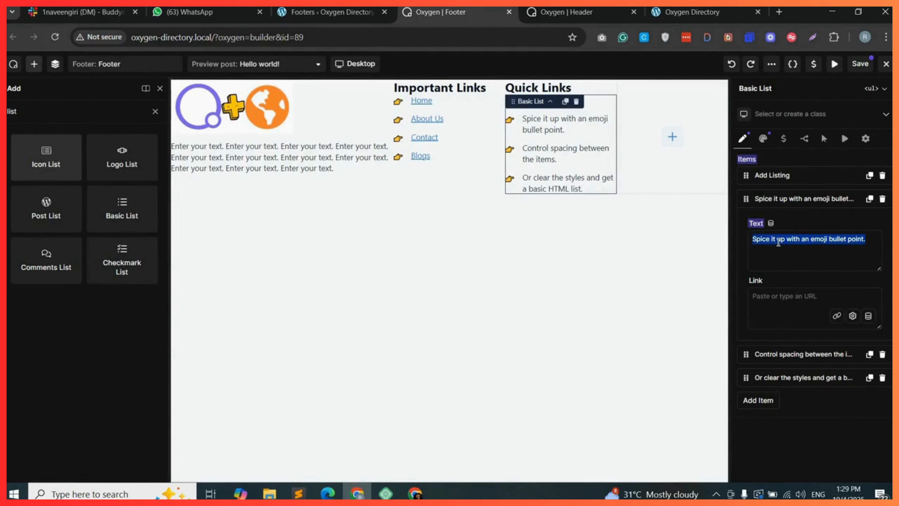
pyautogui.write('Places')
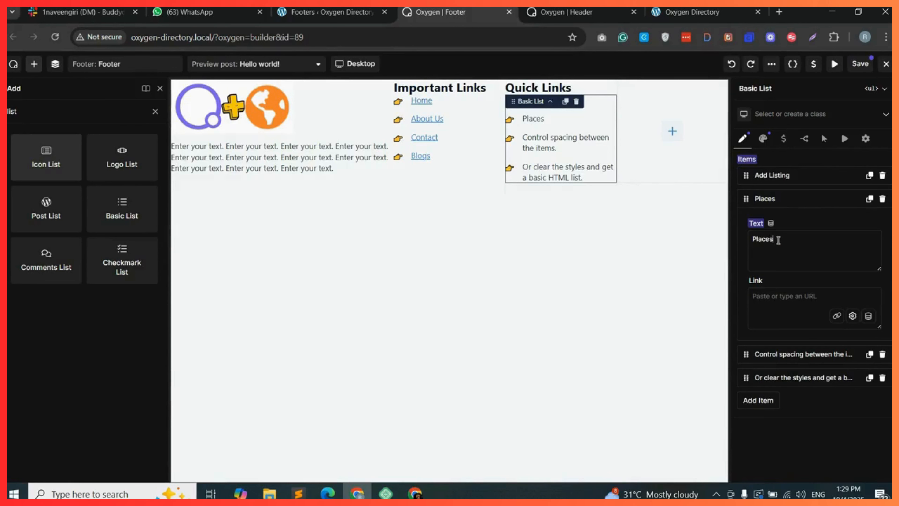
pyautogui.click(779, 297)
pyautogui.write('#')
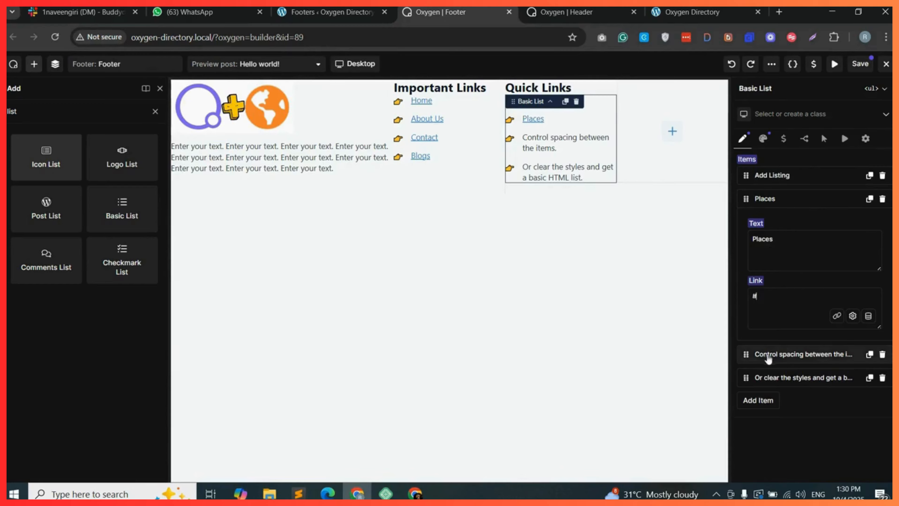
# Rename the third list item Location and set its link to #.
pyautogui.click(777, 355)
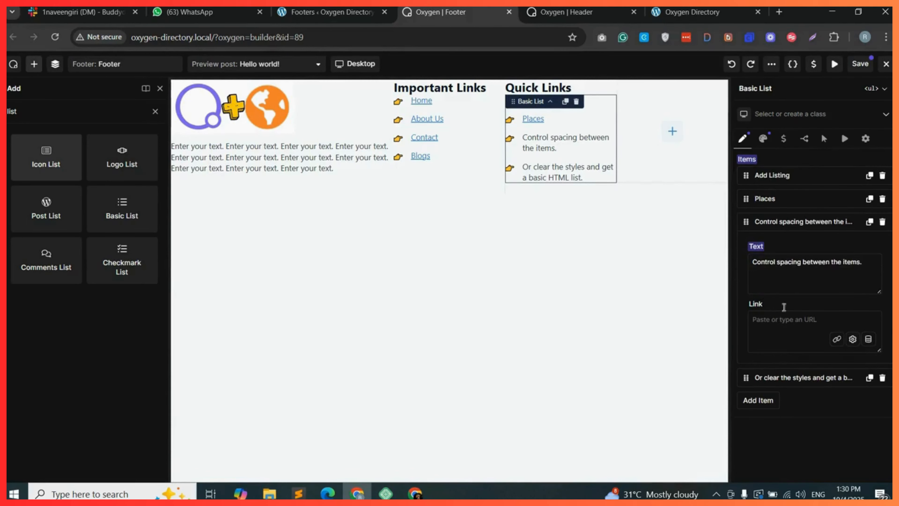
pyautogui.tripleClick(775, 262)
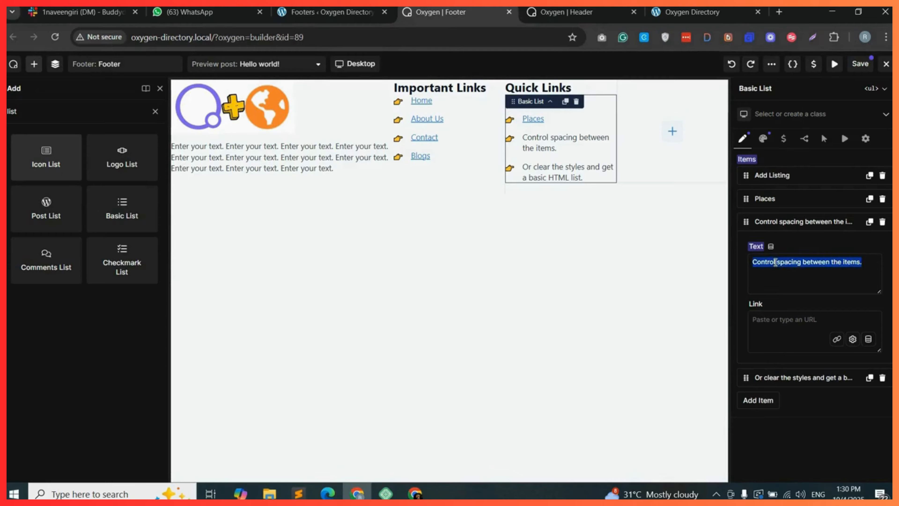
pyautogui.write('Location')
pyautogui.click(774, 325)
pyautogui.write('#')
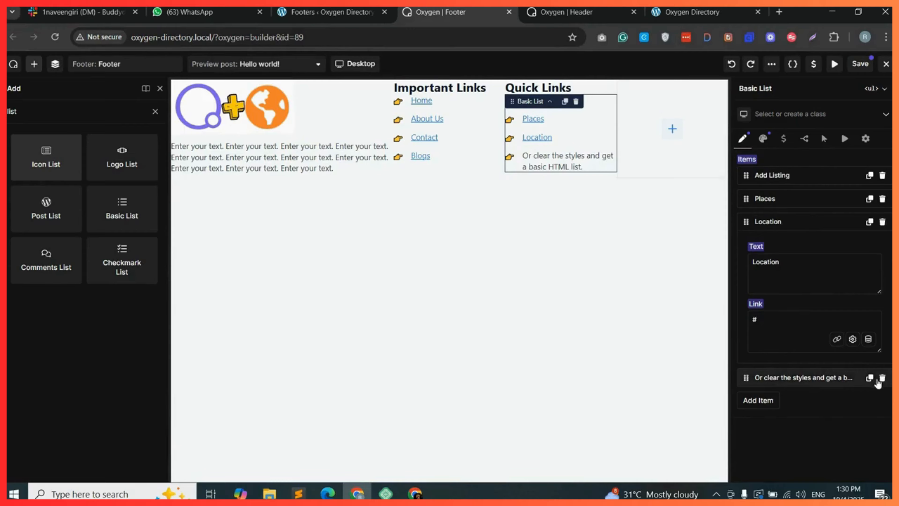
# Rename the fourth list item Join and set its link to #.
pyautogui.click(788, 379)
pyautogui.write('Join')
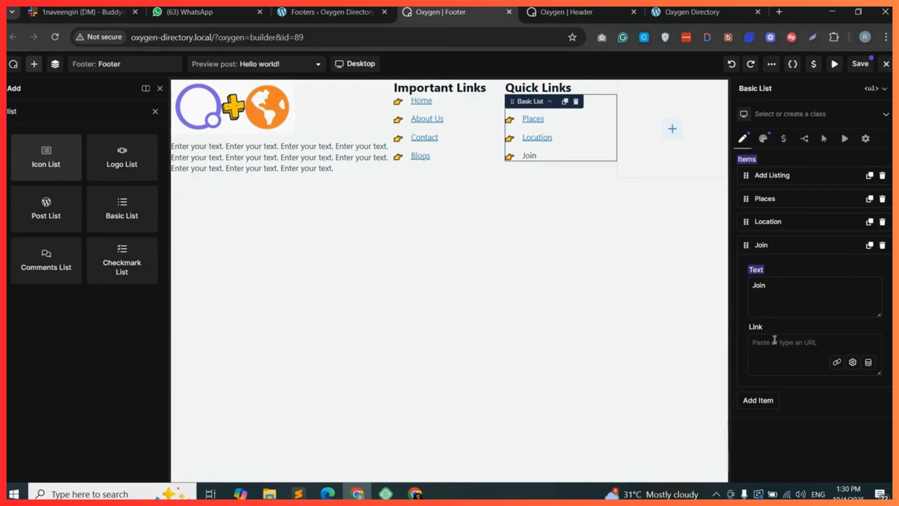
pyautogui.write('#')
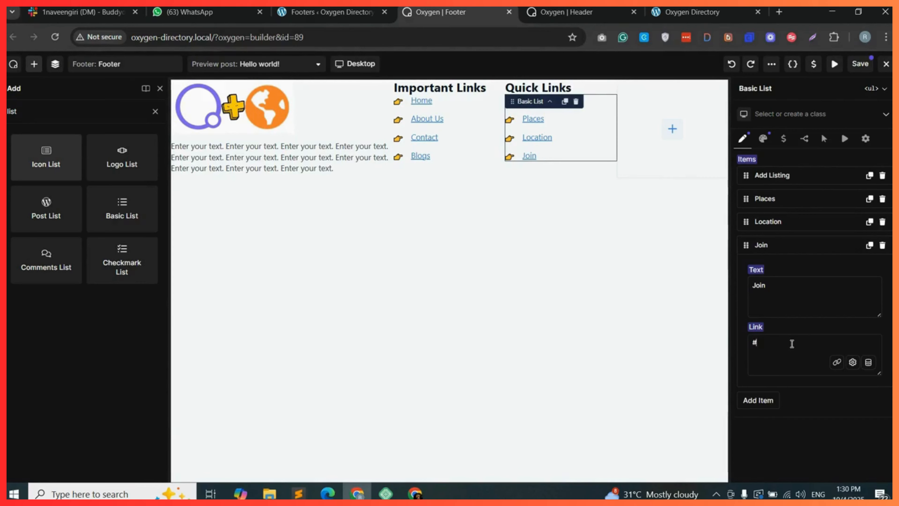
# Duplicate the Quick Links heading into the fourth footer column and rename the copy Contact.
pyautogui.click(538, 88)
pyautogui.click(564, 101)
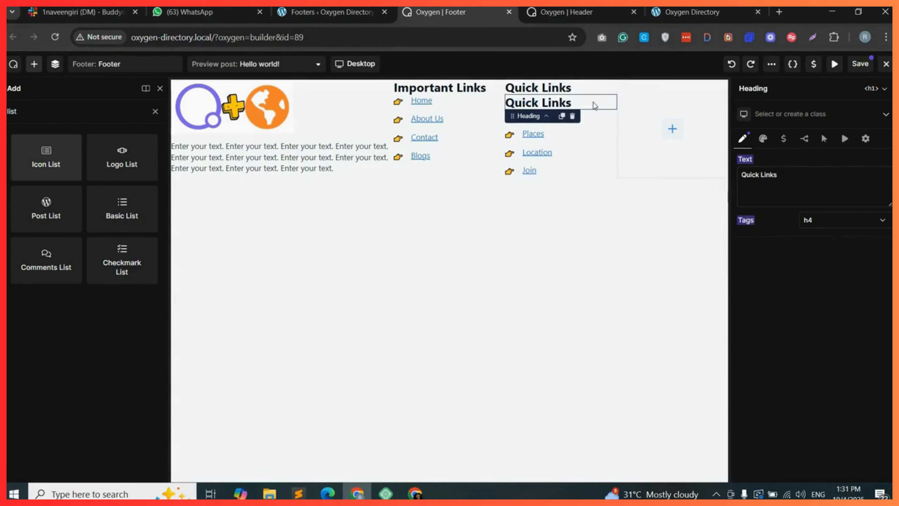
pyautogui.moveTo(593, 102); pyautogui.dragTo(652, 112)
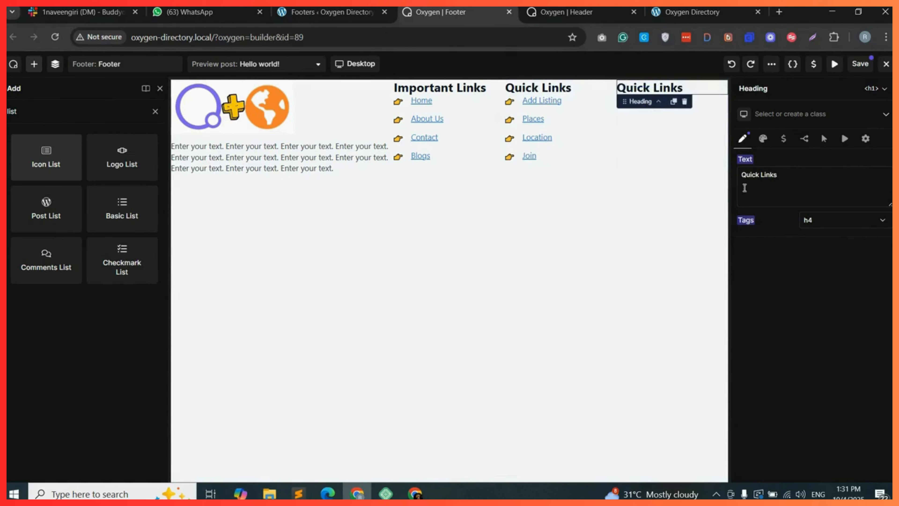
pyautogui.tripleClick(751, 182)
pyautogui.write('Co')
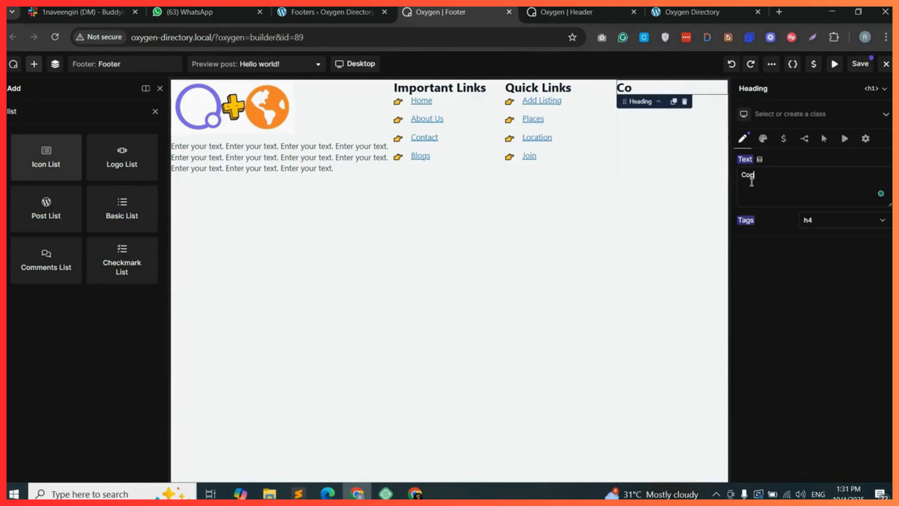
pyautogui.write('pn')
pyautogui.hotkey('ctrl', 'a')
pyautogui.write('Contact')
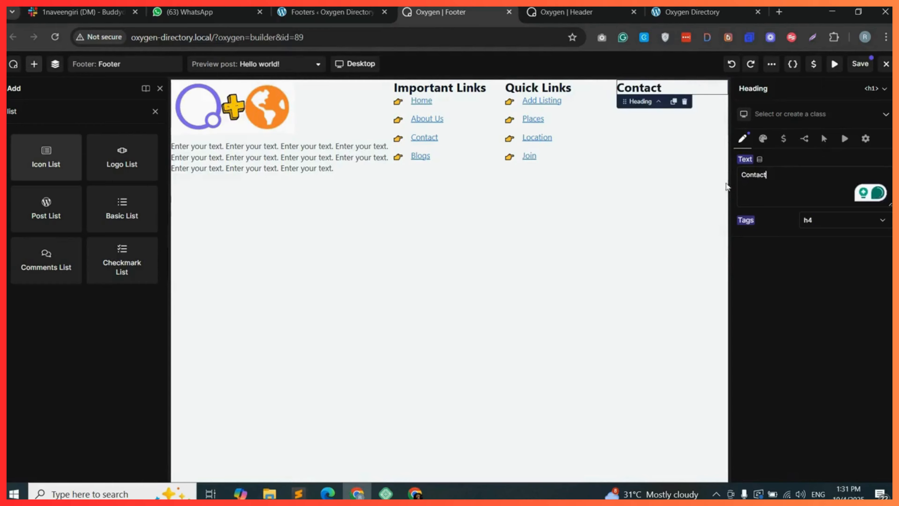
# Add an Icon List under the Contact heading and replace its second item's text with a phone number.
pyautogui.click(47, 157)
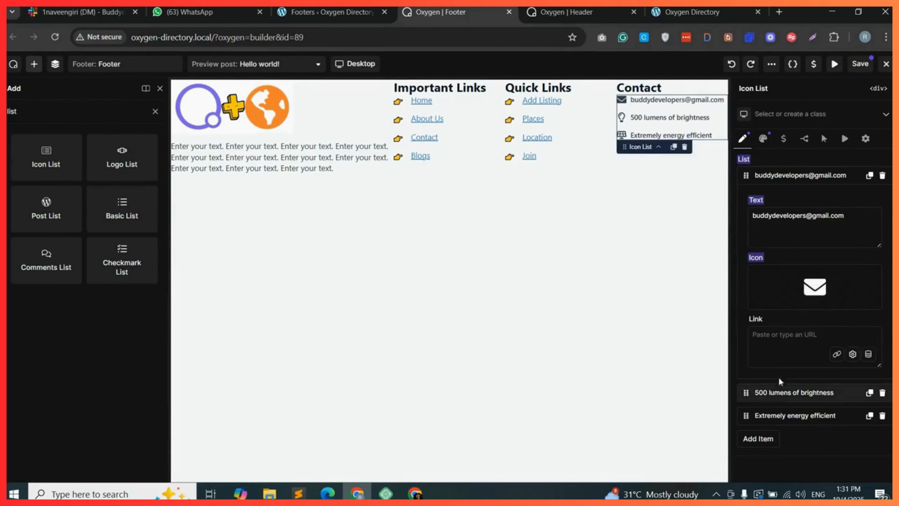
pyautogui.click(786, 393)
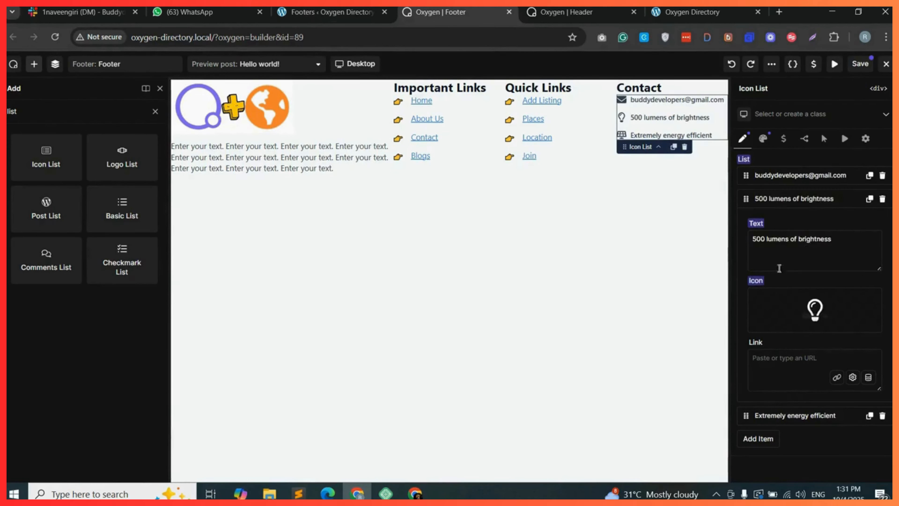
pyautogui.tripleClick(780, 238)
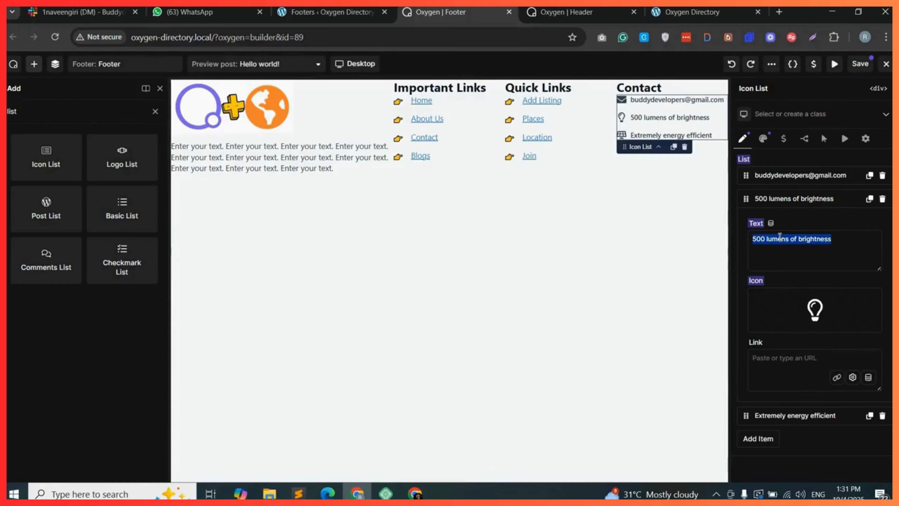
pyautogui.write('098')
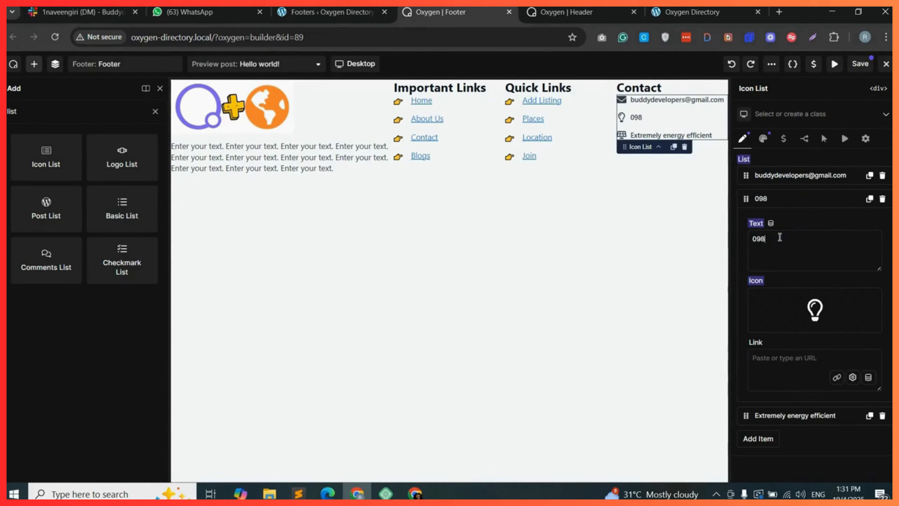
pyautogui.write('7654321')
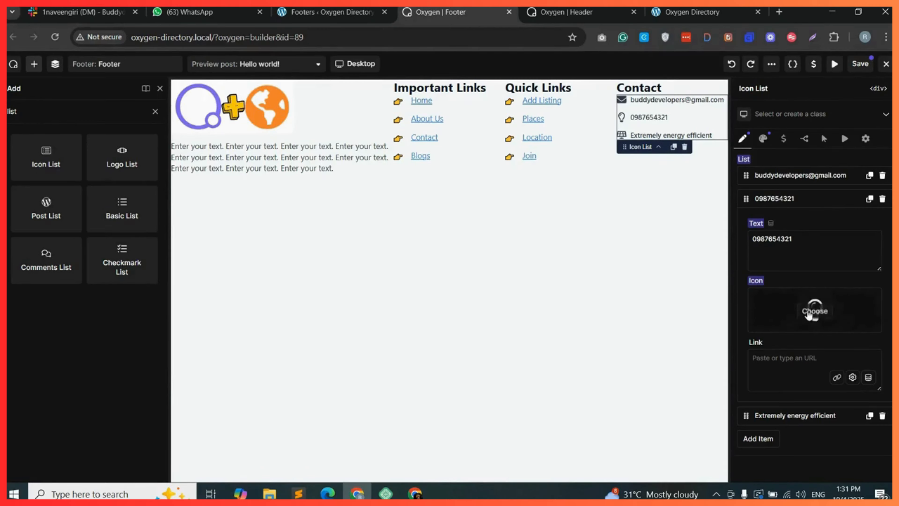
# Change the second icon list item's icon to the phone icon from the icon library.
pyautogui.click(815, 310)
pyautogui.click(388, 163)
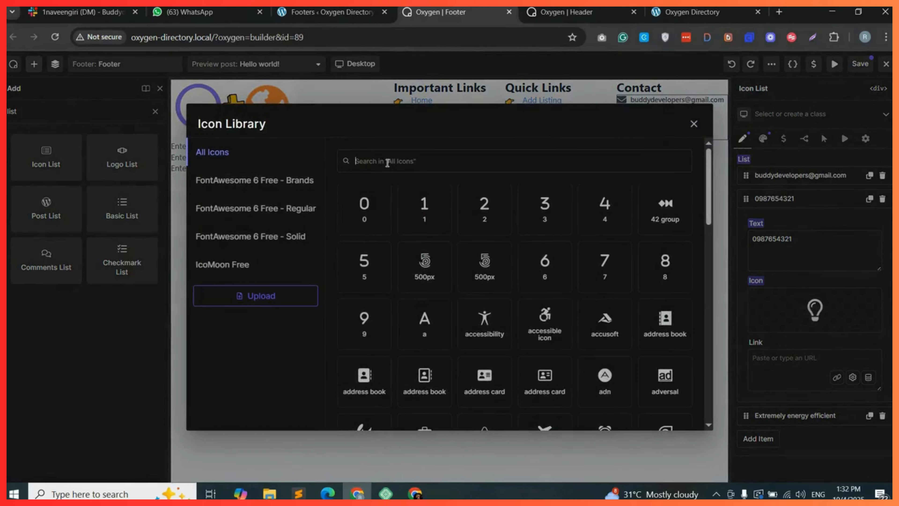
pyautogui.write('phone')
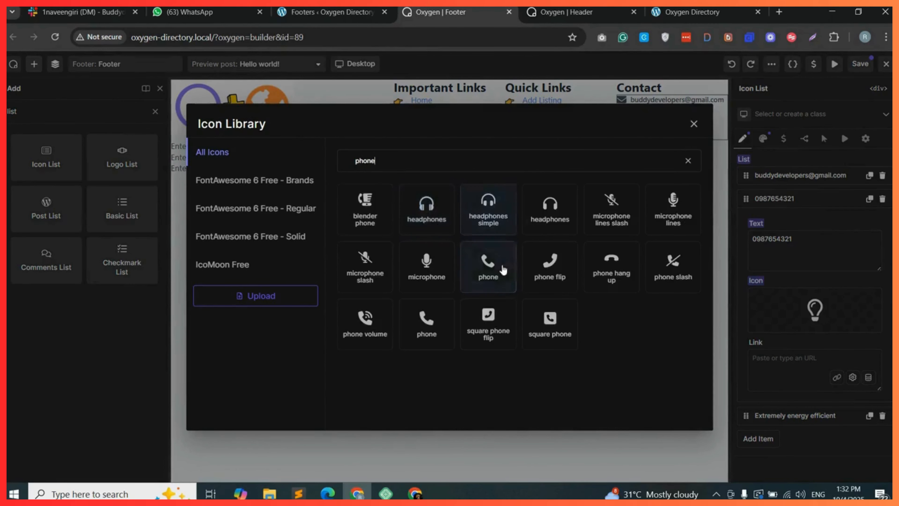
pyautogui.click(504, 270)
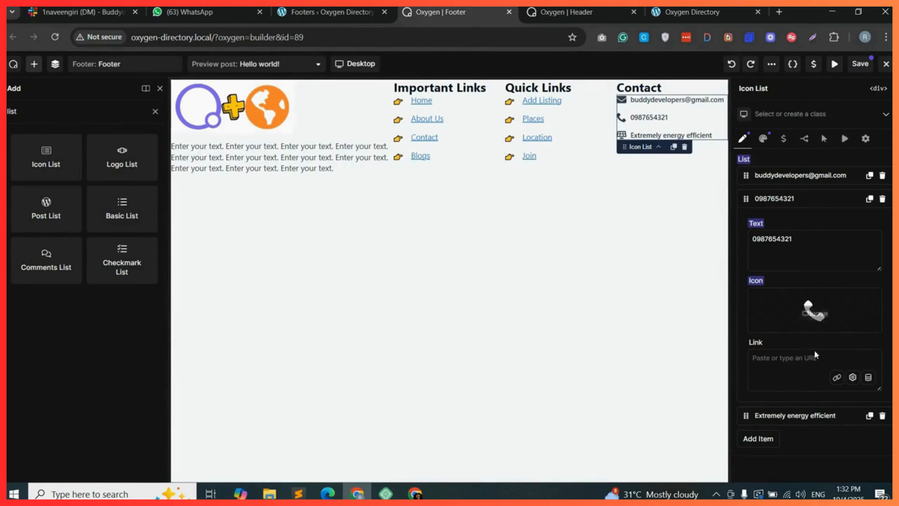
# Delete the icon list's third item and add a Social Icons element under the Contact list.
pyautogui.click(882, 416)
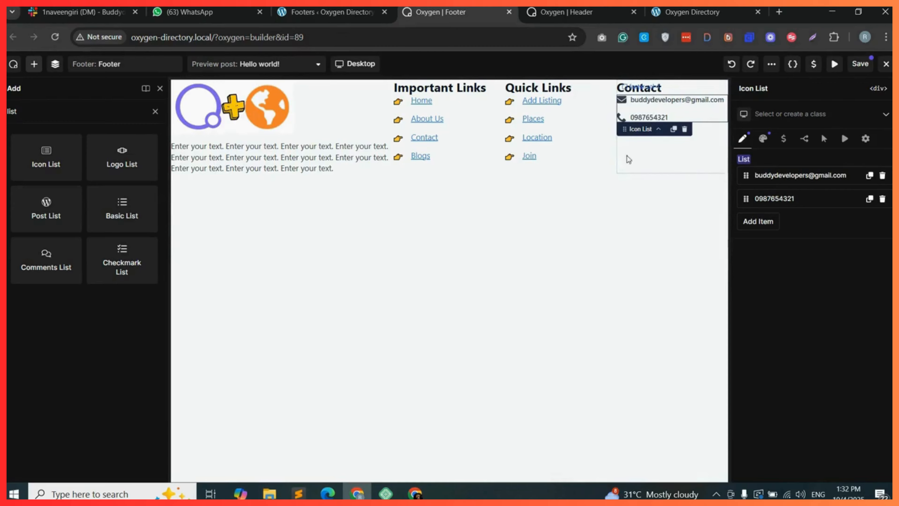
pyautogui.doubleClick(28, 113)
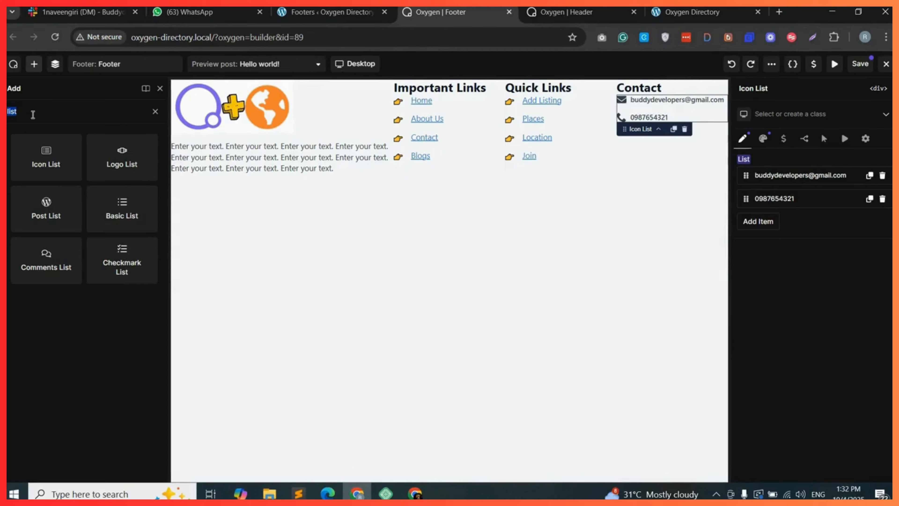
pyautogui.write('socials')
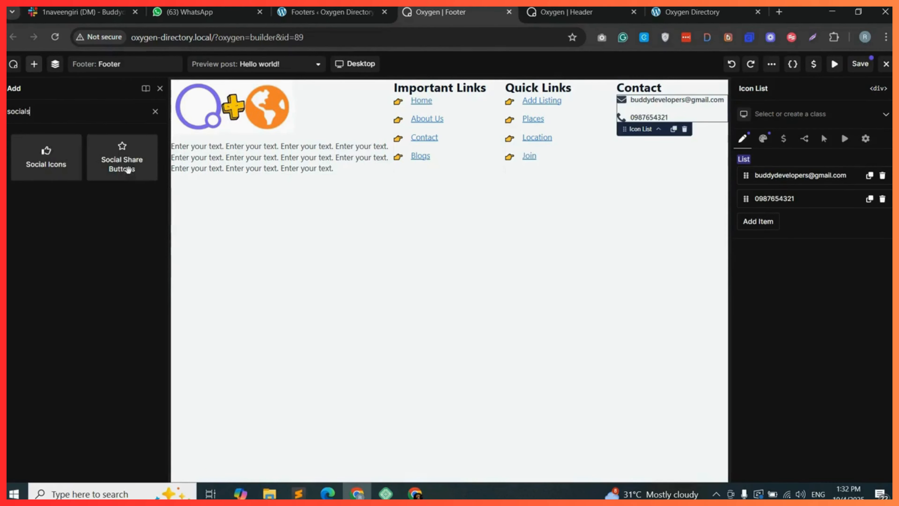
pyautogui.moveTo(49, 163); pyautogui.dragTo(635, 130)
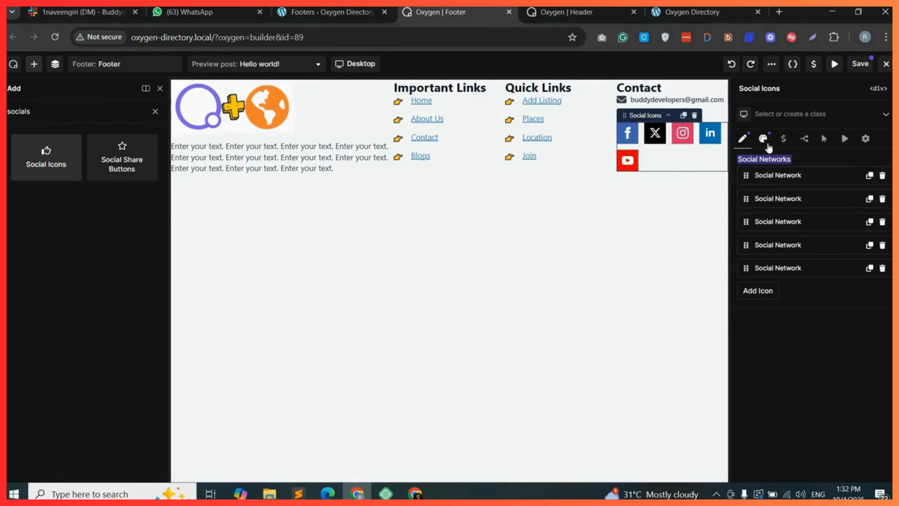
# Set the social icons' size to 20 px in the style settings and save the footer template.
pyautogui.click(763, 138)
pyautogui.click(776, 162)
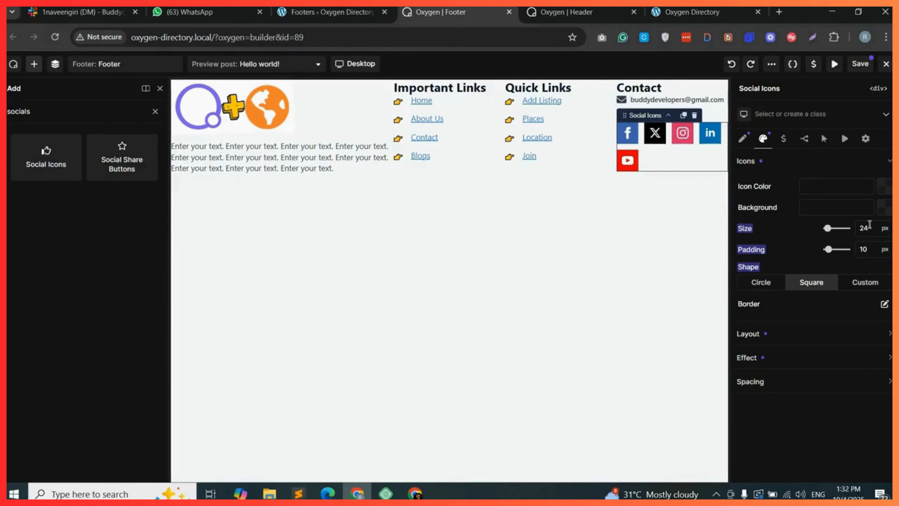
pyautogui.press('Down')
pyautogui.press('Down')
pyautogui.press('Down')
pyautogui.press('Down')
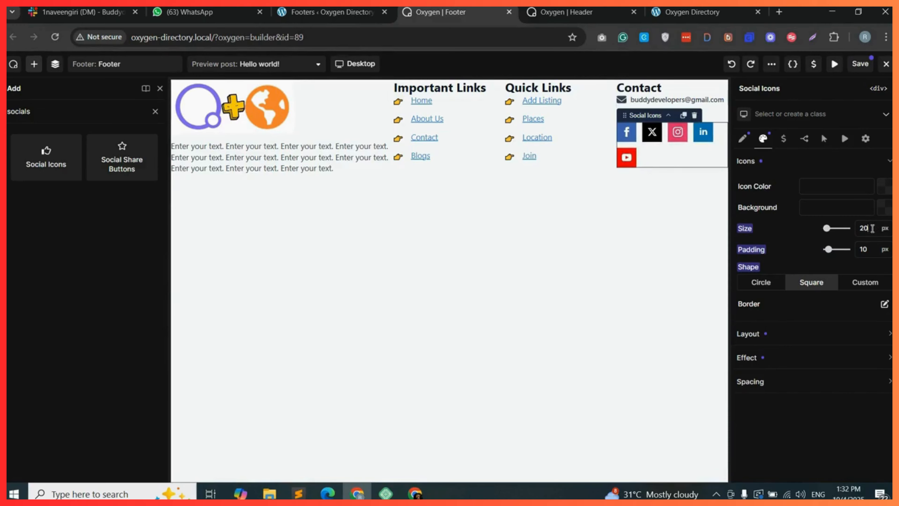
pyautogui.click(861, 65)
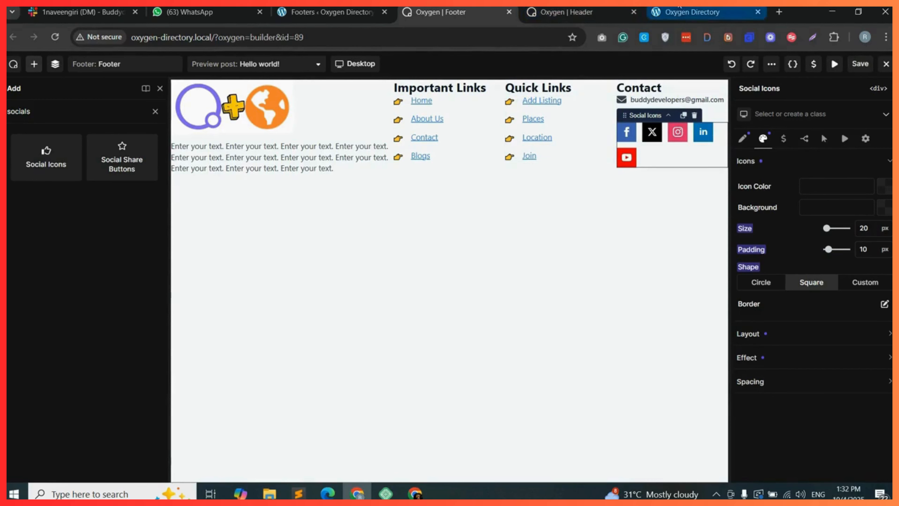
# Reload the site's front-end tab to preview the updated footer.
pyautogui.moveTo(686, 10); pyautogui.dragTo(579, 6)
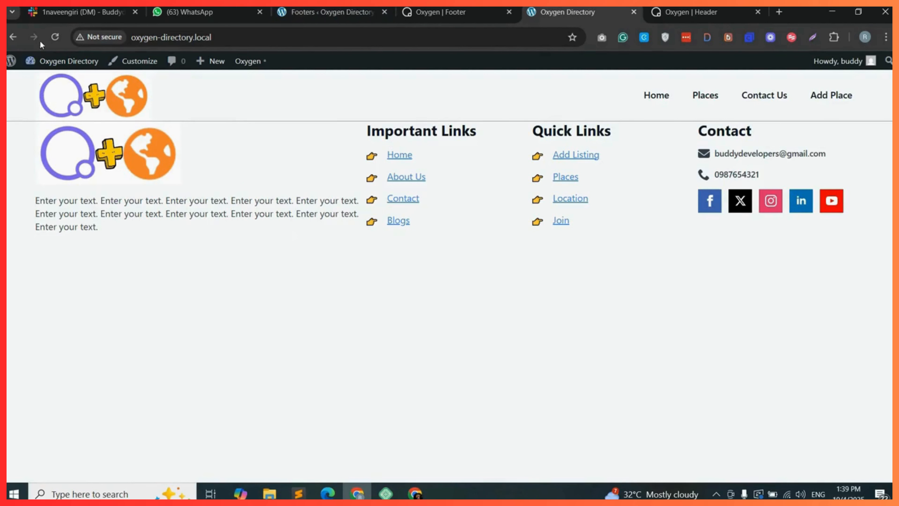
pyautogui.click(56, 36)
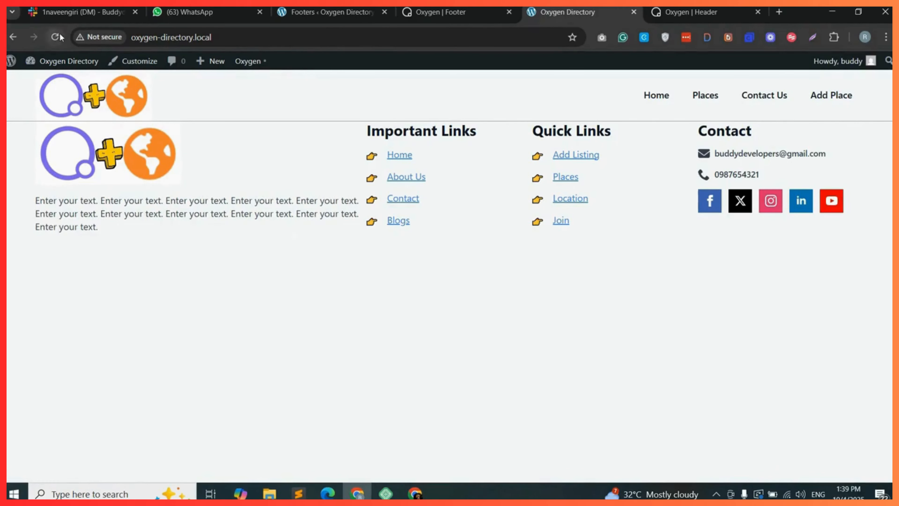
pyautogui.click(56, 36)
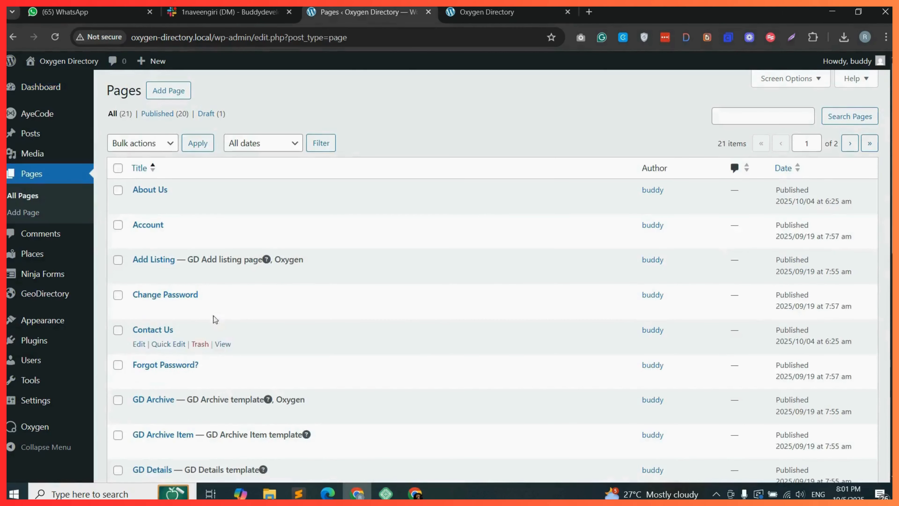
# In Reading Settings, make the homepage display a static page, choose Home, and save the changes.
pyautogui.scroll(-4, 214, 316)
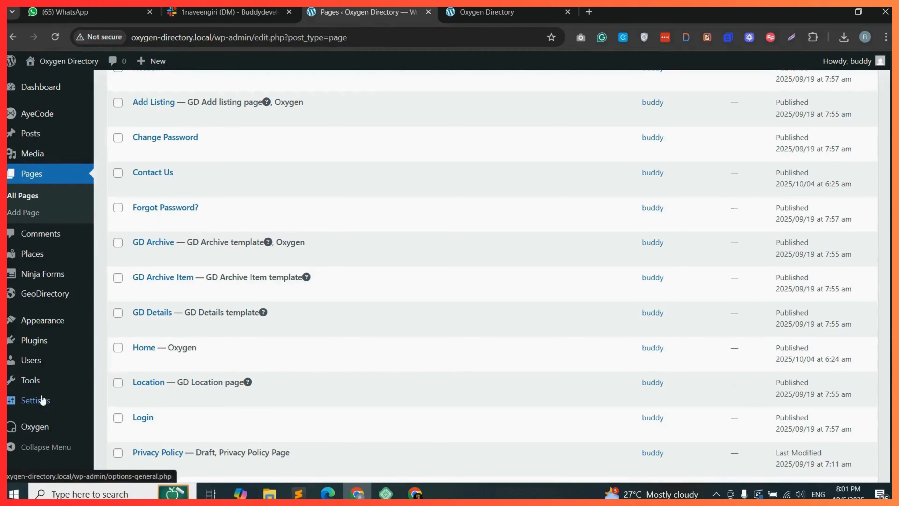
pyautogui.moveTo(42, 405)
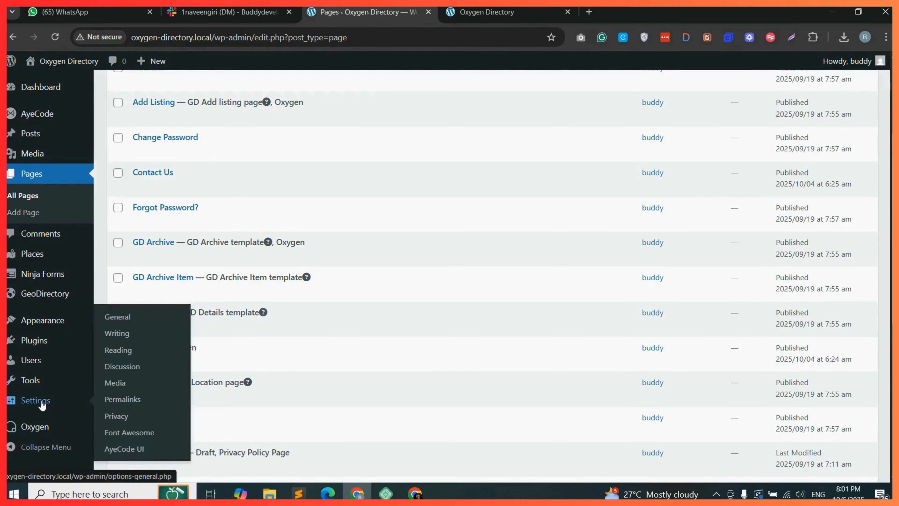
pyautogui.click(129, 350)
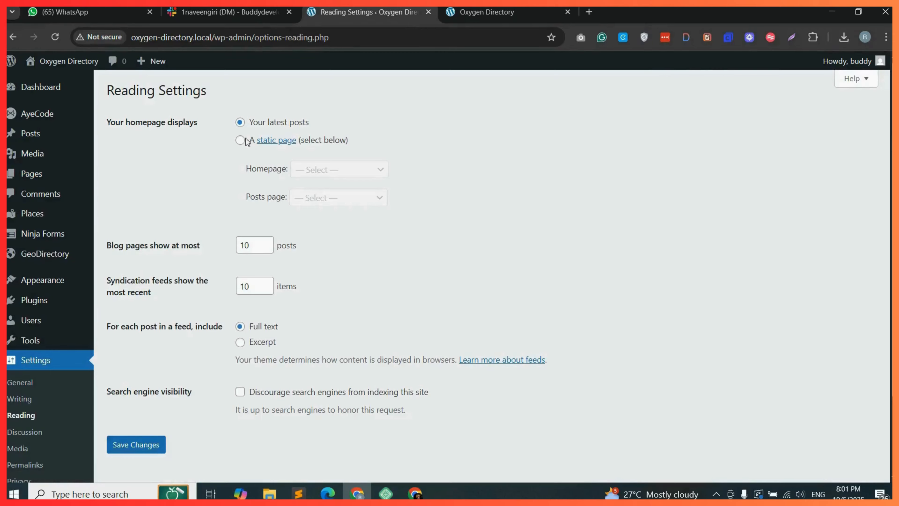
pyautogui.click(240, 140)
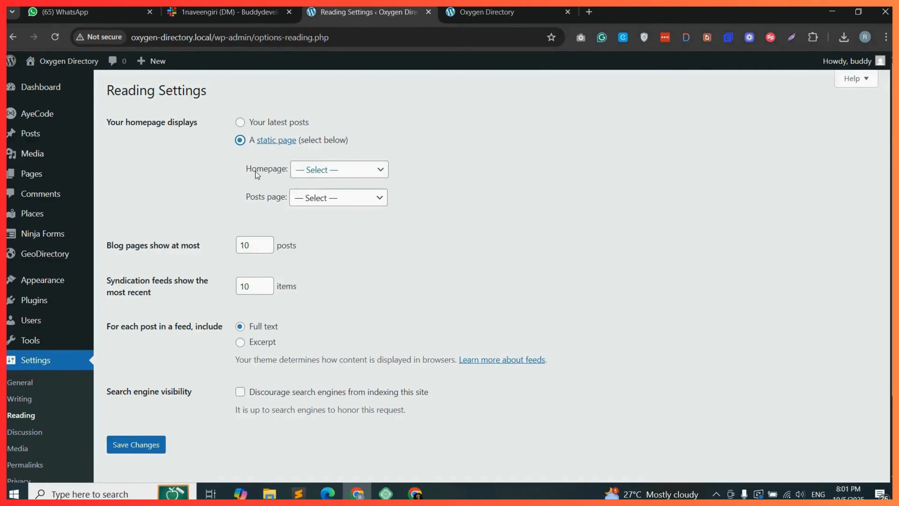
pyautogui.click(321, 175)
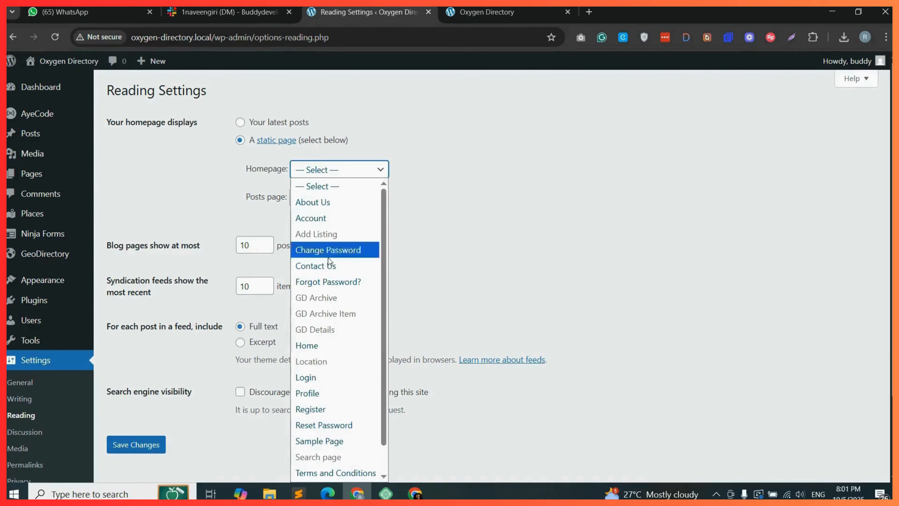
pyautogui.click(337, 346)
pyautogui.click(138, 447)
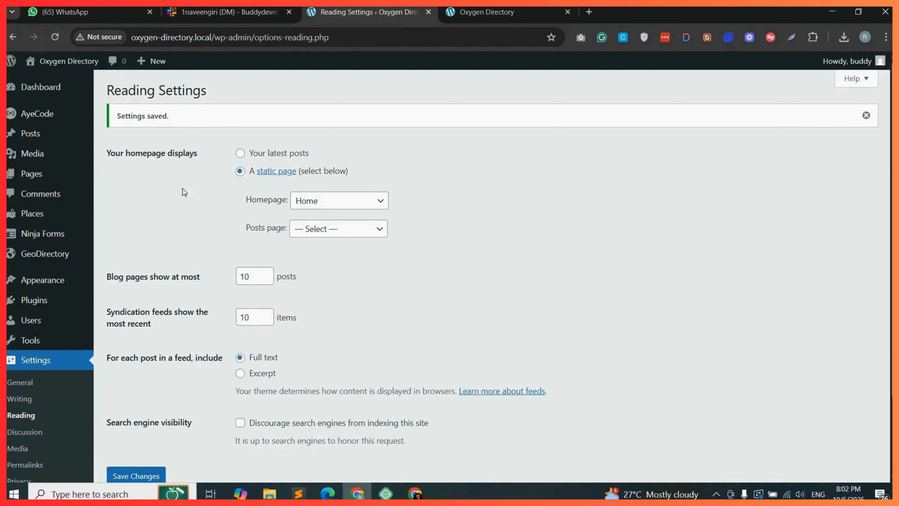
# Open the Home page for editing in the Oxygen builder.
pyautogui.click(130, 181)
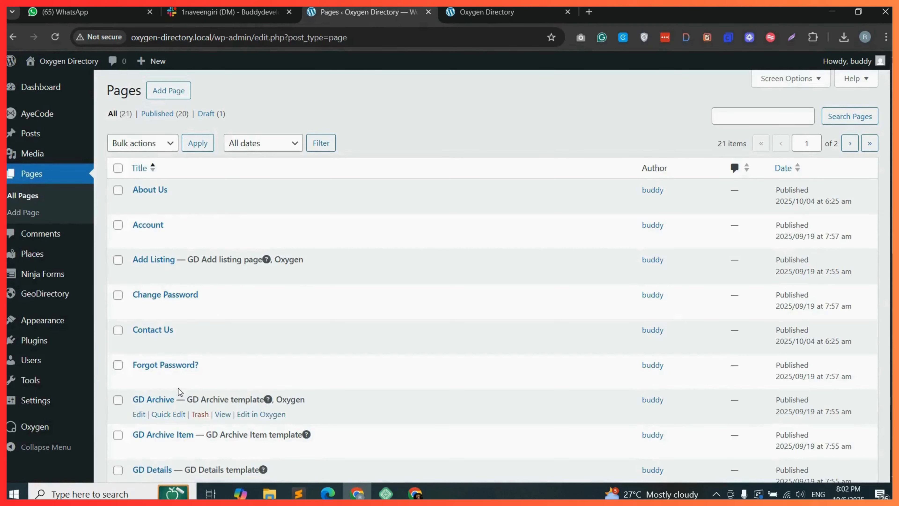
pyautogui.scroll(-3, 178, 388)
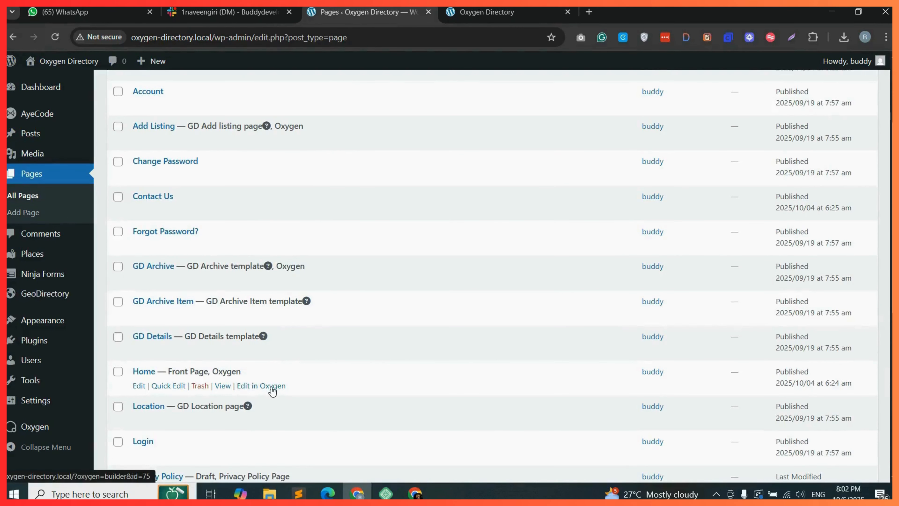
pyautogui.click(140, 387)
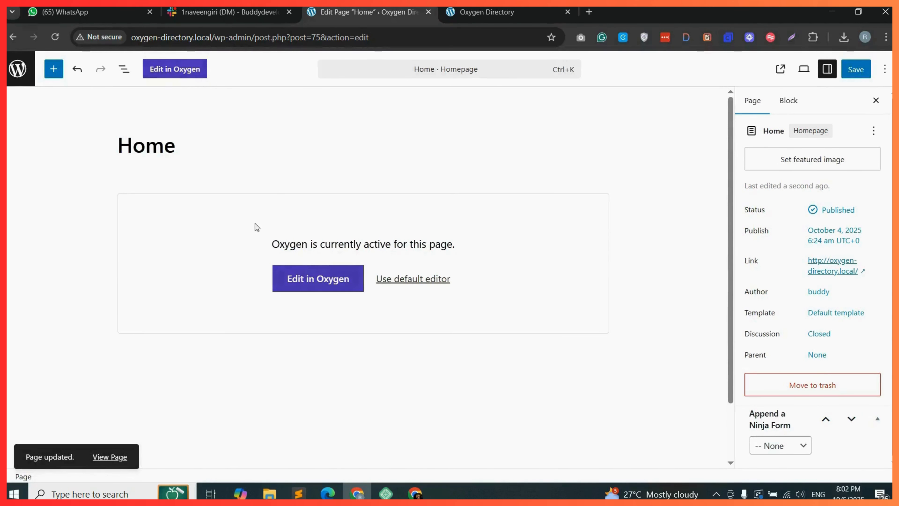
pyautogui.click(182, 75)
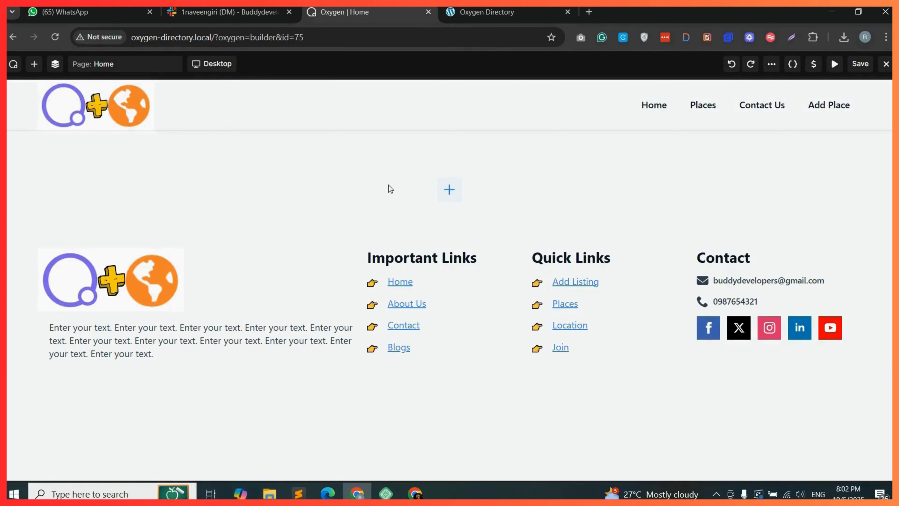
# Add a container between the header and footer and apply the hero-banner class to it.
pyautogui.click(449, 188)
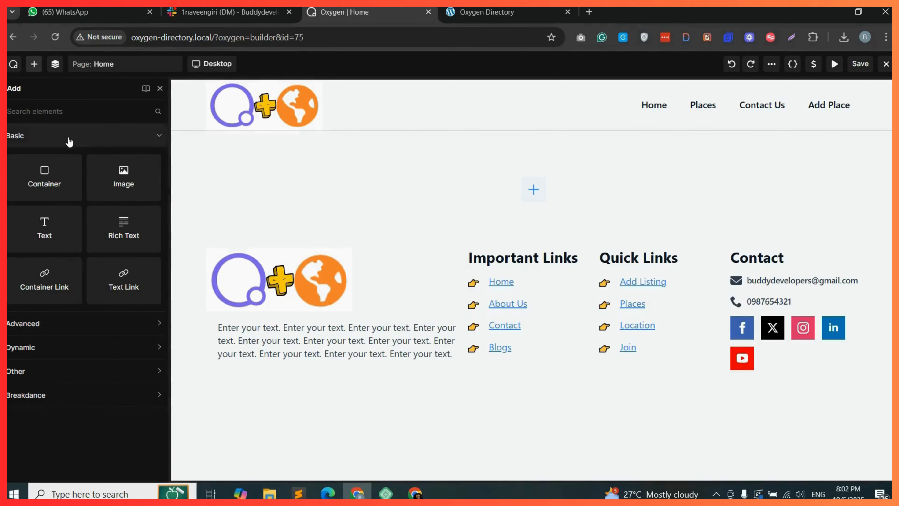
pyautogui.moveTo(46, 177); pyautogui.dragTo(463, 191)
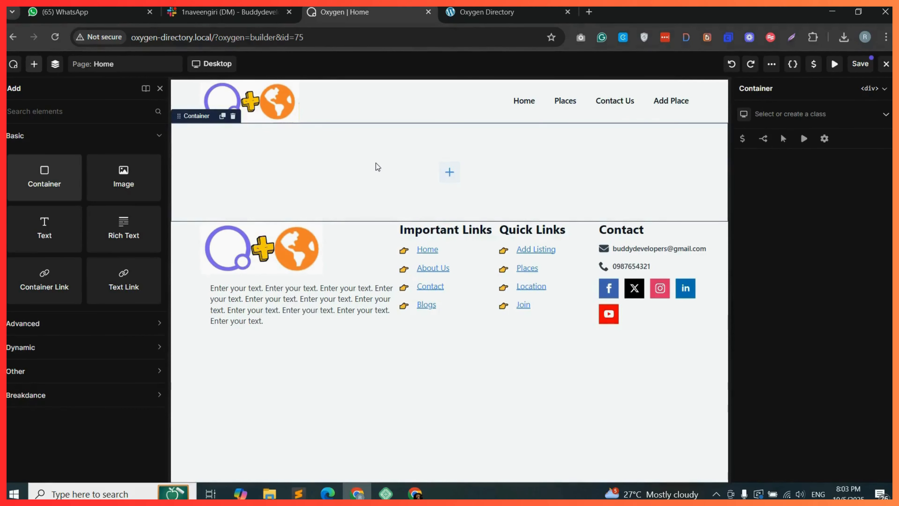
pyautogui.click(54, 63)
pyautogui.click(790, 114)
pyautogui.write('her')
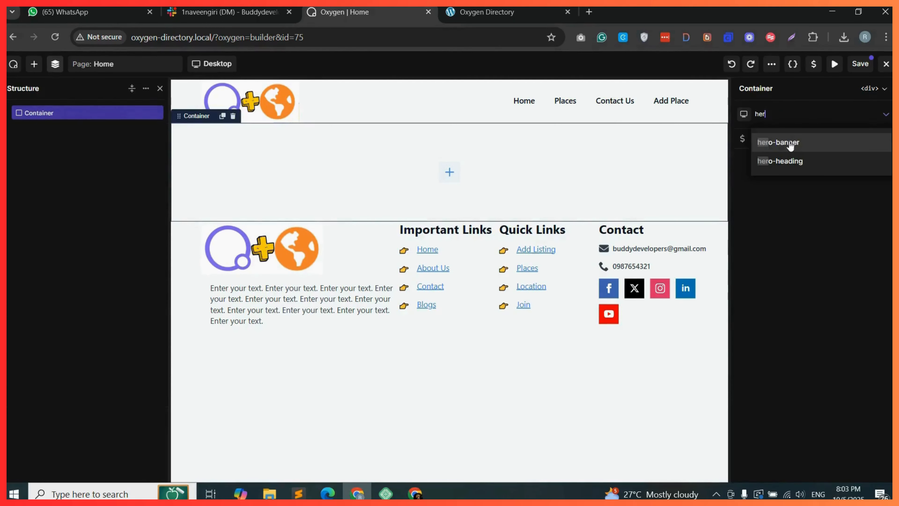
pyautogui.click(786, 144)
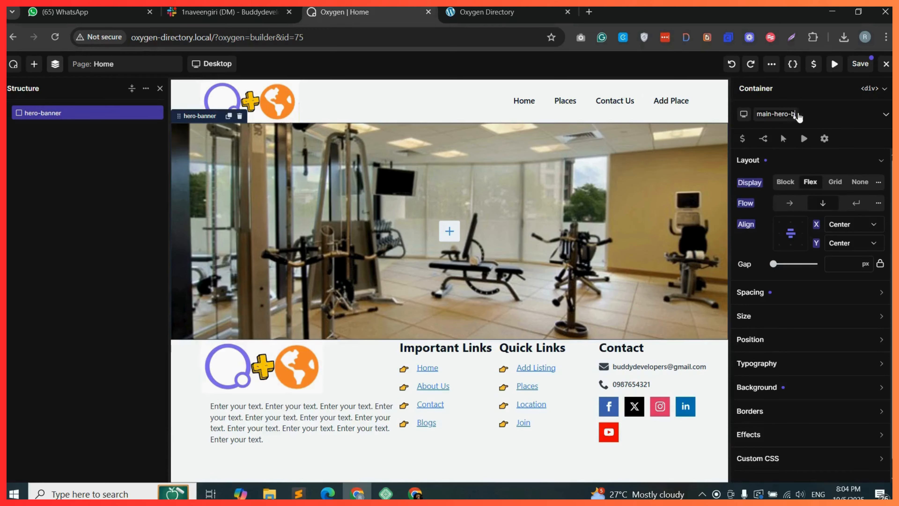
# Rename the container's class to main-hero-banner and delete the container.
pyautogui.write('banner')
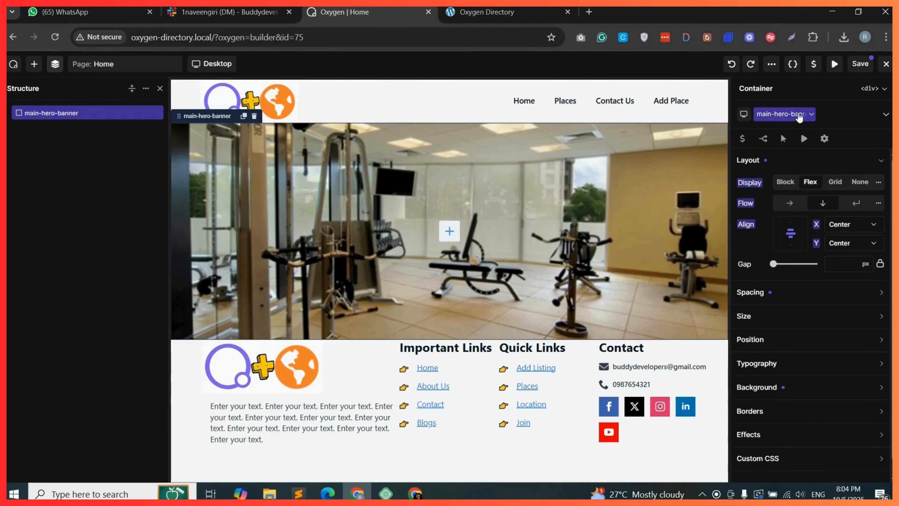
pyautogui.click(839, 116)
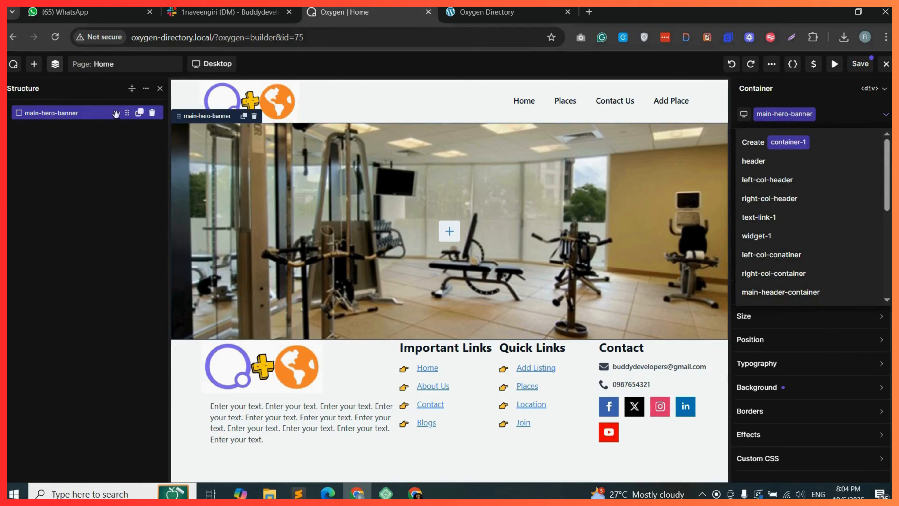
pyautogui.click(152, 112)
# Add a new container between header and footer and create the class main-hero-sectiom for it.
pyautogui.click(535, 196)
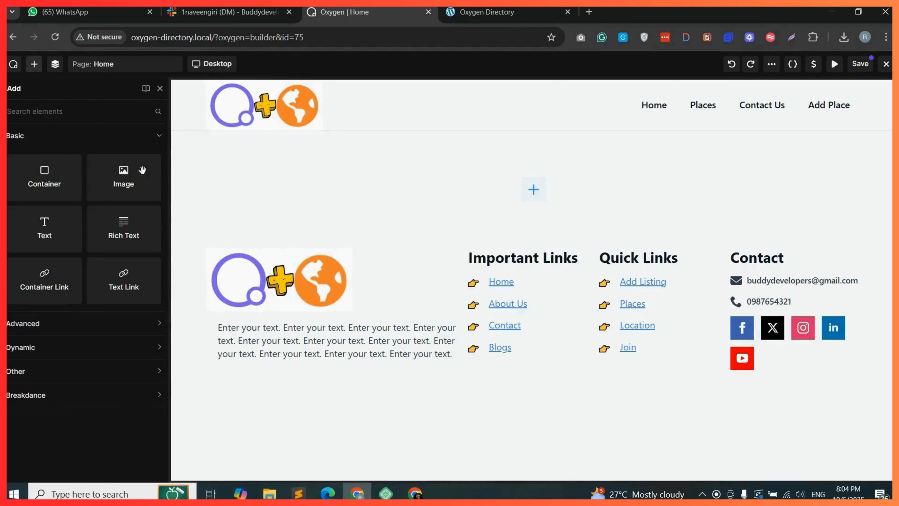
pyautogui.moveTo(44, 177); pyautogui.dragTo(449, 184)
pyautogui.click(790, 114)
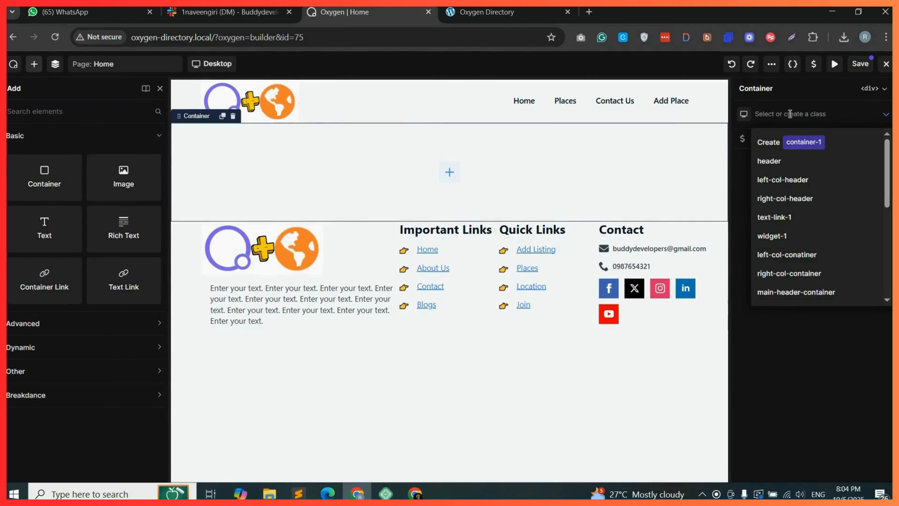
pyautogui.write('main-hero')
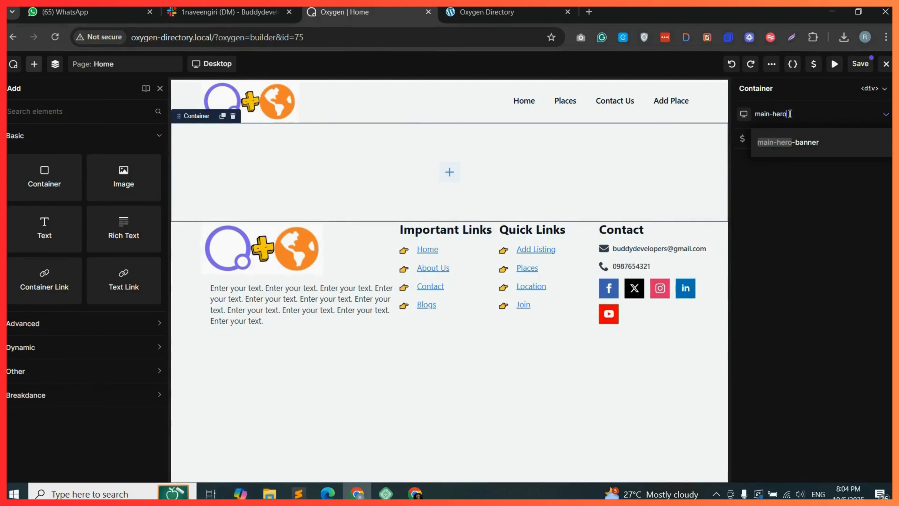
pyautogui.write('-sectiom')
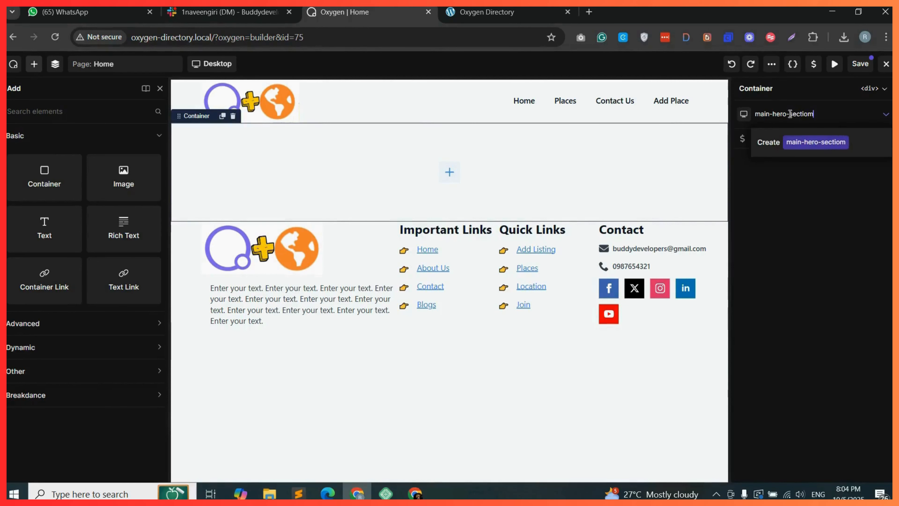
pyautogui.click(797, 144)
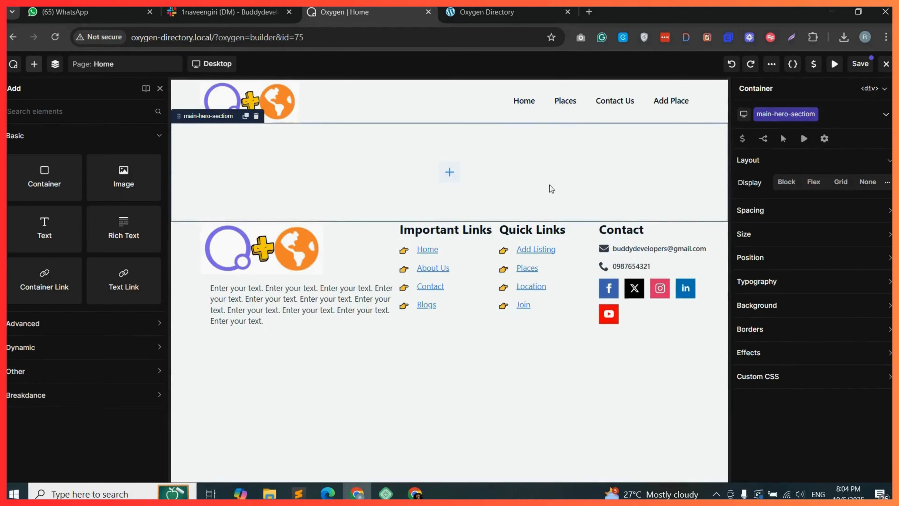
# Set the hero container's background image to the New York city street photo from the media library.
pyautogui.click(785, 307)
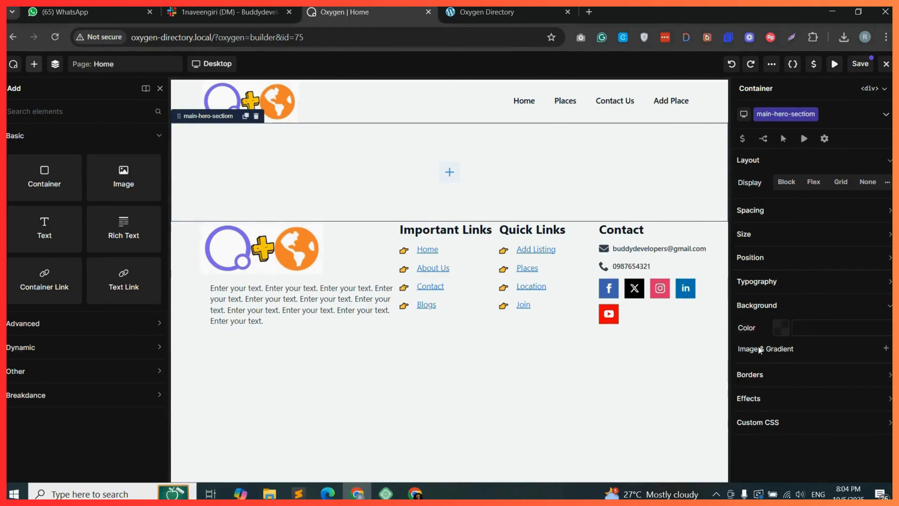
pyautogui.click(886, 351)
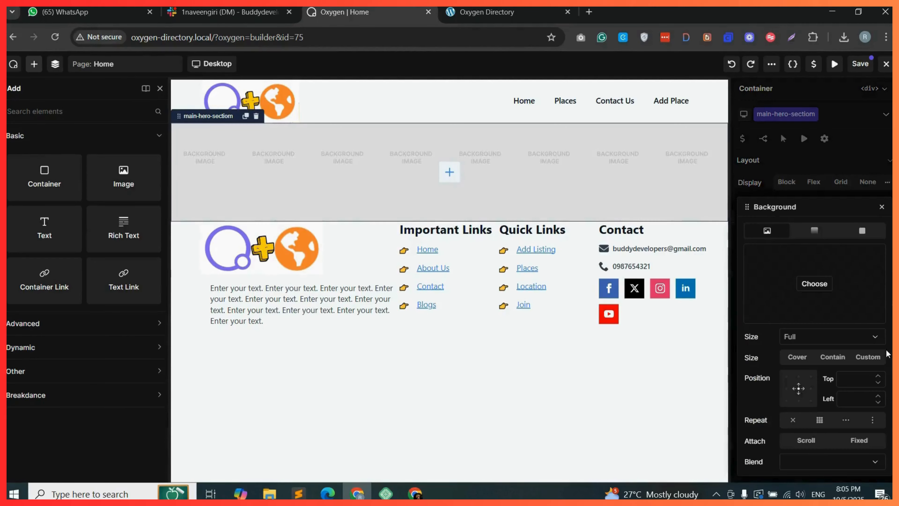
pyautogui.click(816, 284)
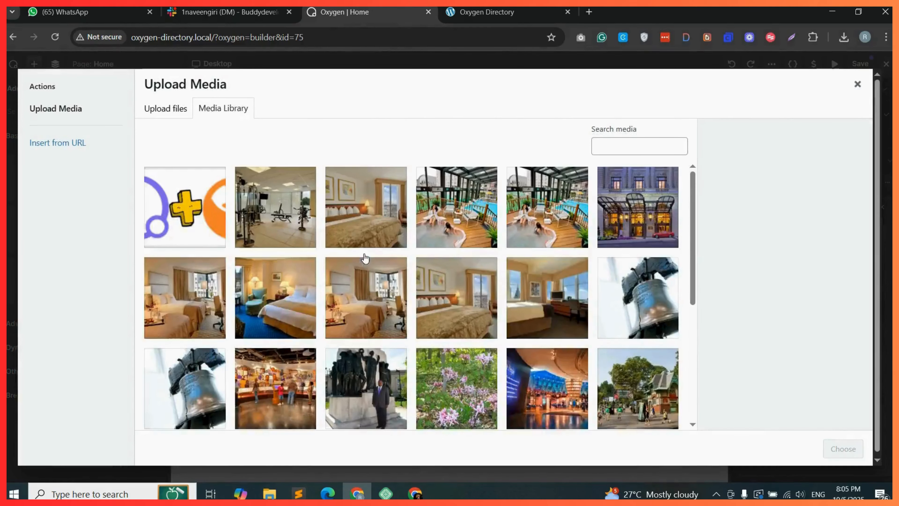
pyautogui.scroll(-3, 382, 307)
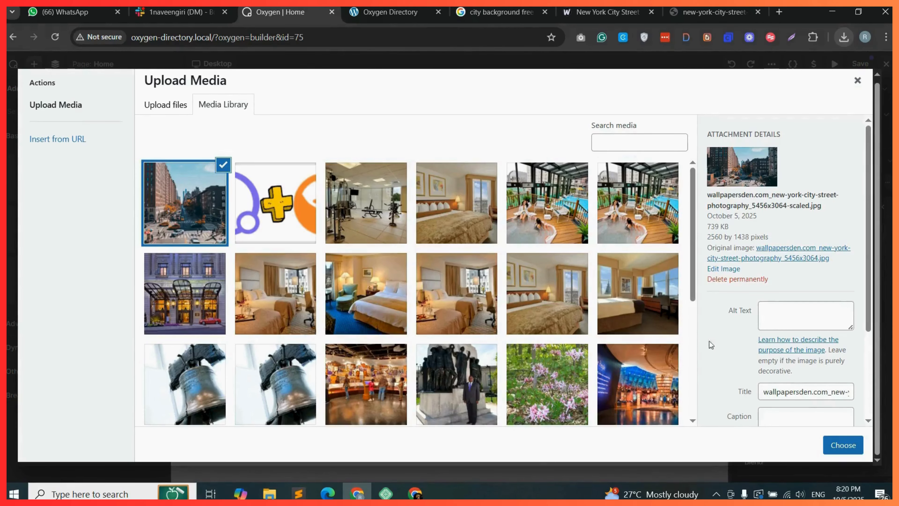
pyautogui.click(846, 447)
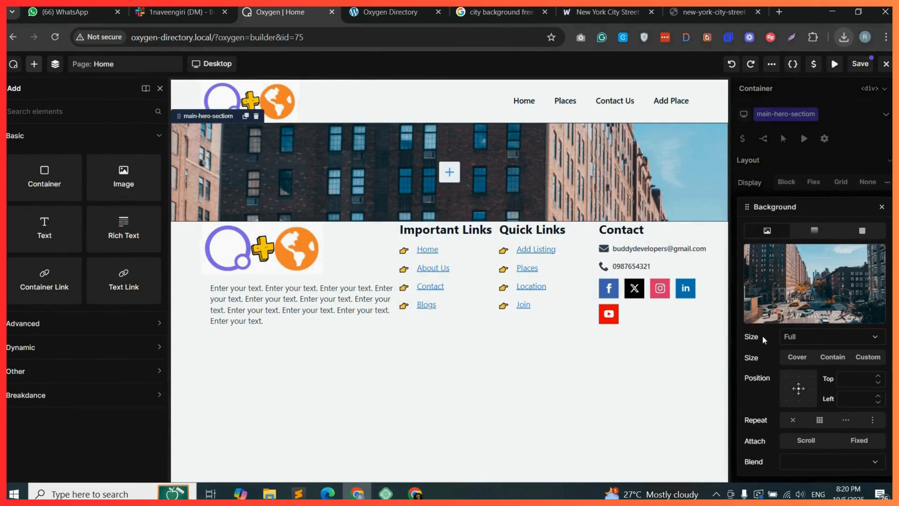
# Set the background image size to Full, sizing to Cover and position centred at 50/50.
pyautogui.click(820, 340)
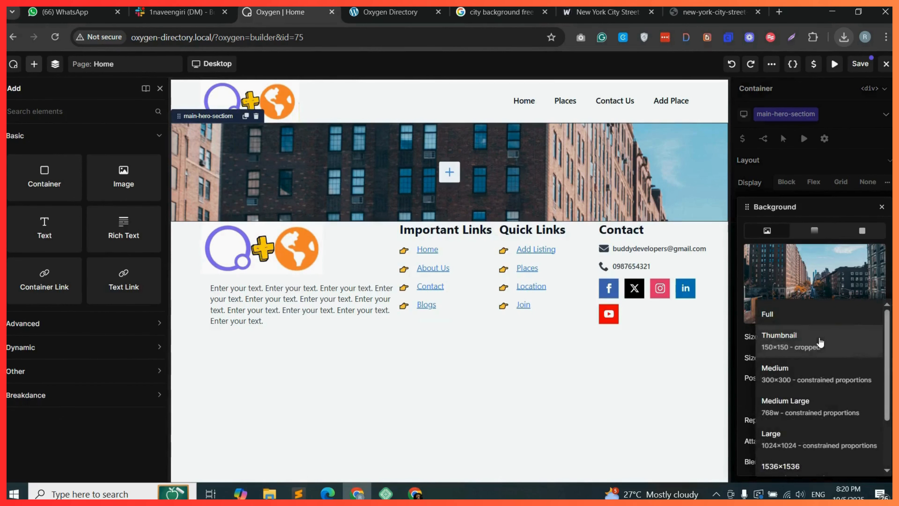
pyautogui.click(795, 316)
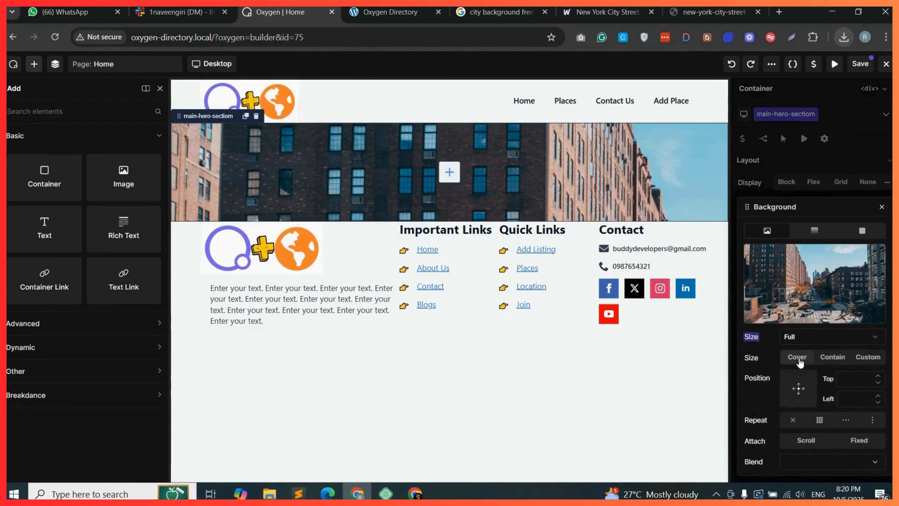
pyautogui.click(800, 362)
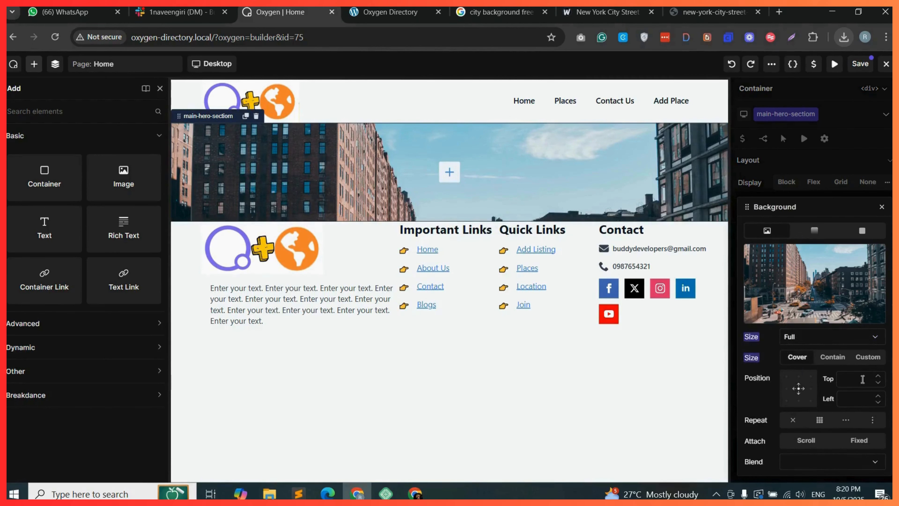
pyautogui.click(798, 388)
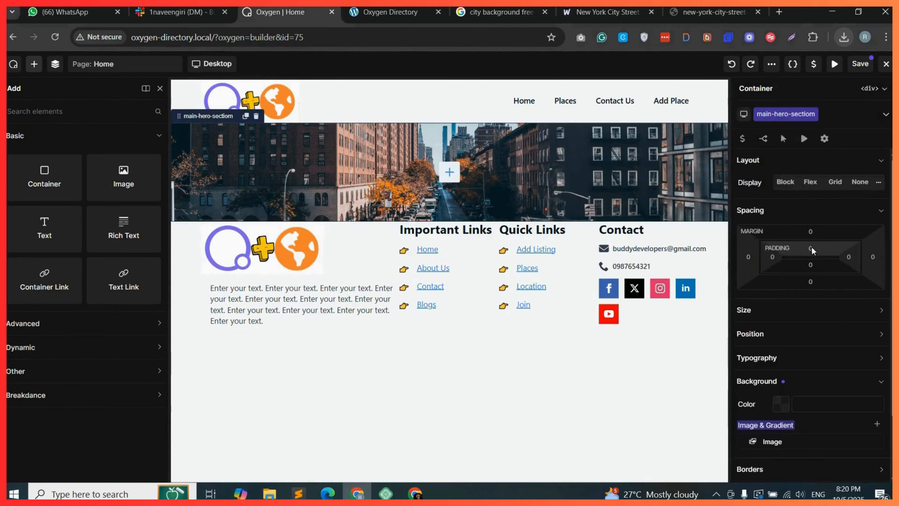
# Set the hero container's top and bottom padding to 120 px.
pyautogui.click(813, 248)
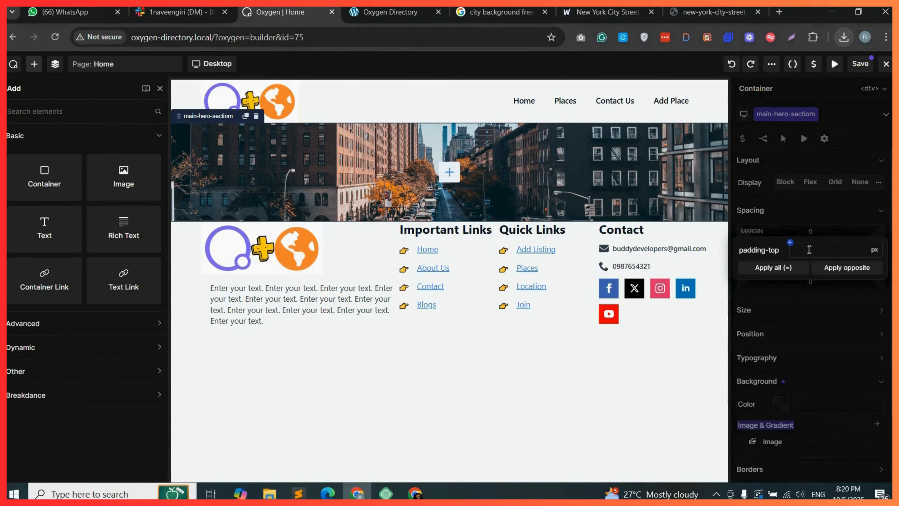
pyautogui.write('120')
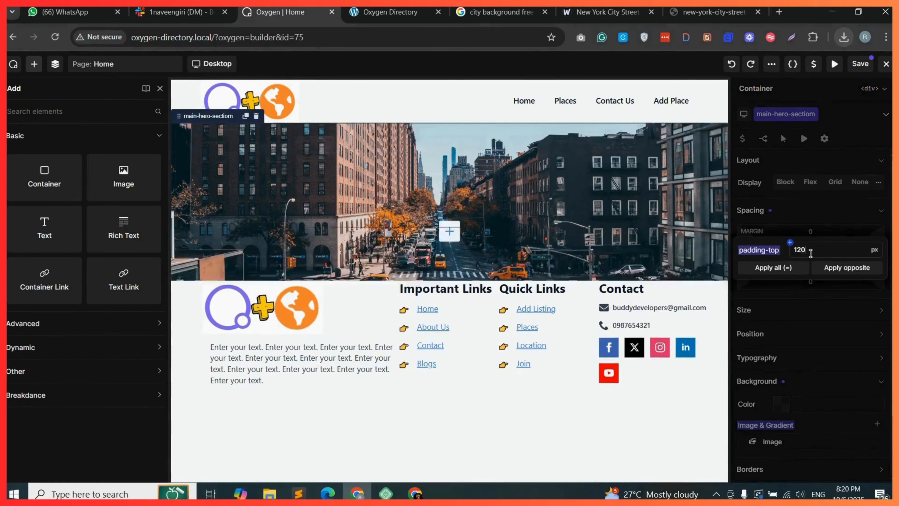
pyautogui.click(846, 271)
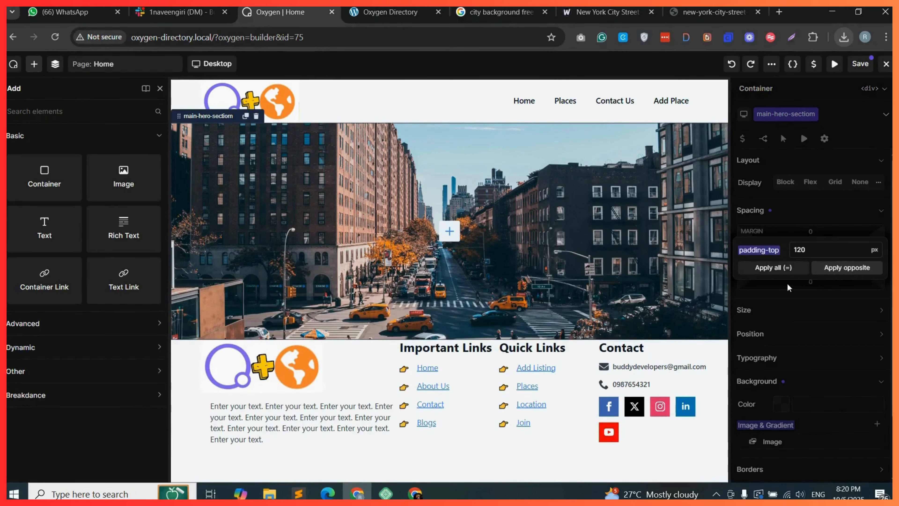
# Add a Heading element into the hero section with the text "Welcome to Our Directory" as h1.
pyautogui.click(70, 111)
pyautogui.write('heading')
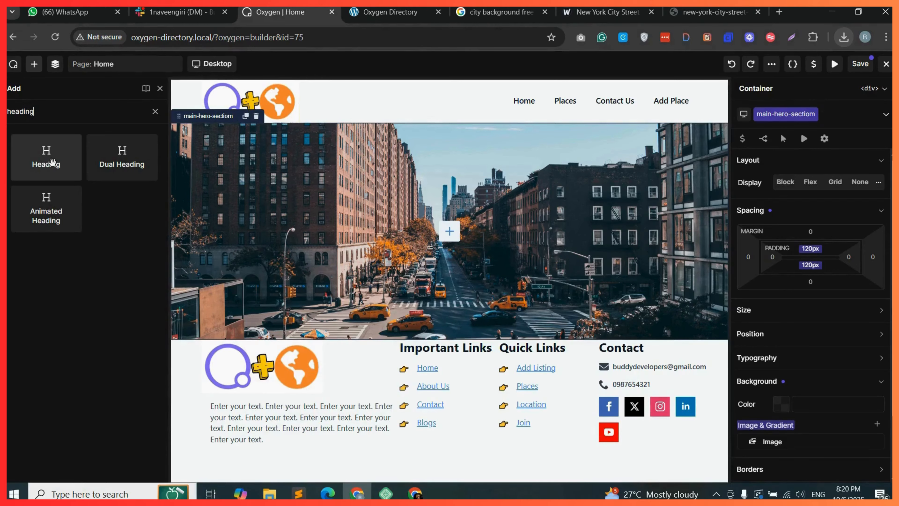
pyautogui.moveTo(53, 164); pyautogui.dragTo(527, 225)
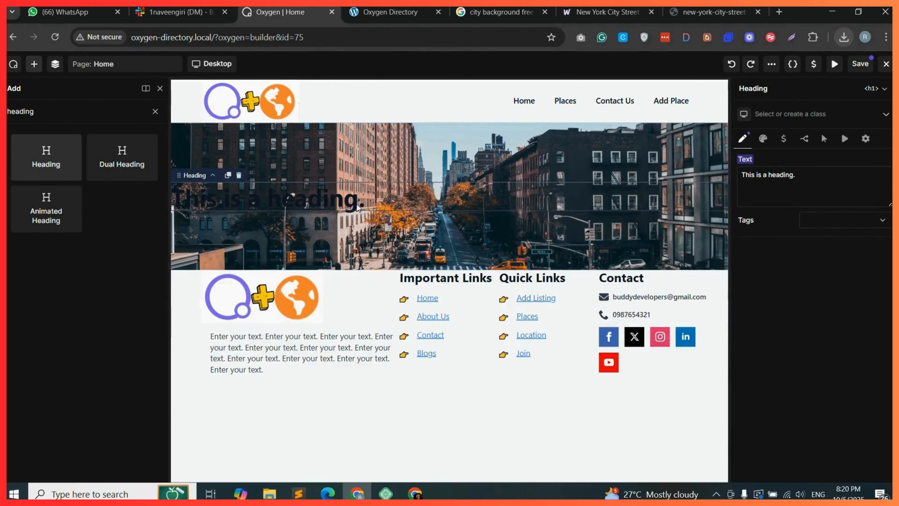
pyautogui.tripleClick(750, 179)
pyautogui.write('We')
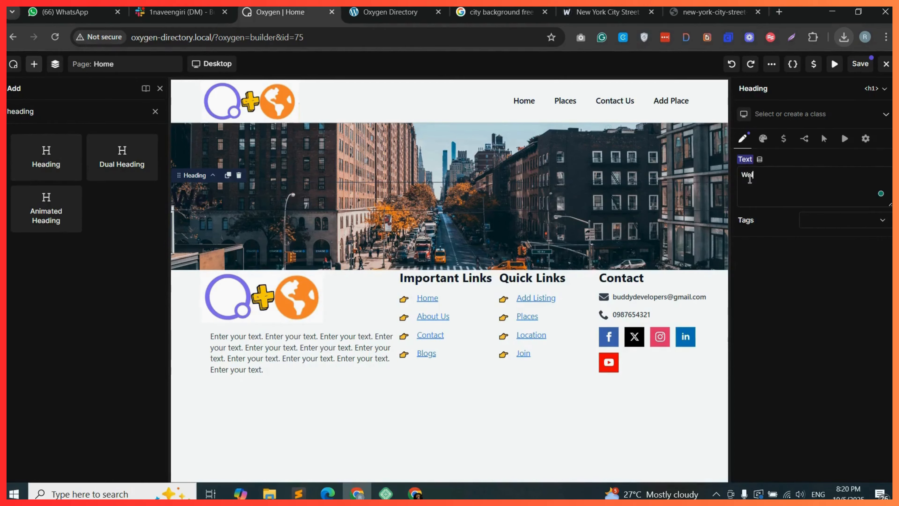
pyautogui.write('lcome to O')
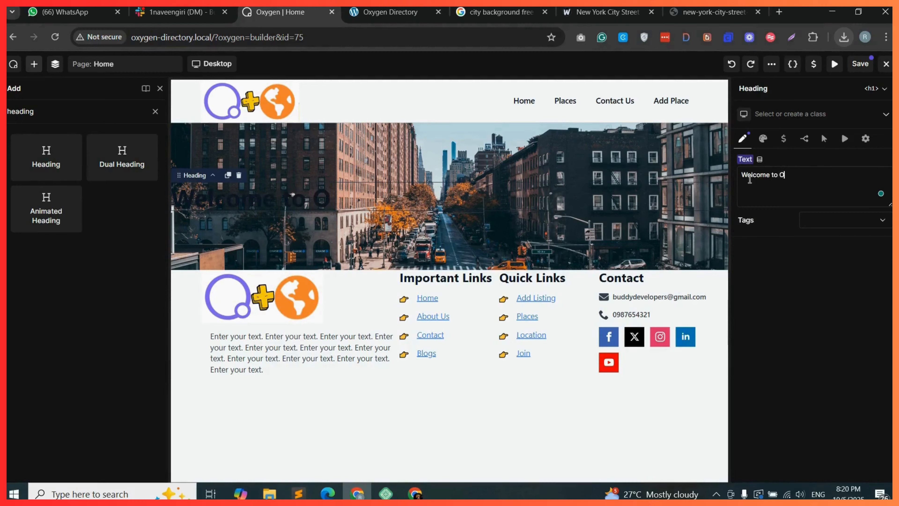
pyautogui.write('ur Dircetory')
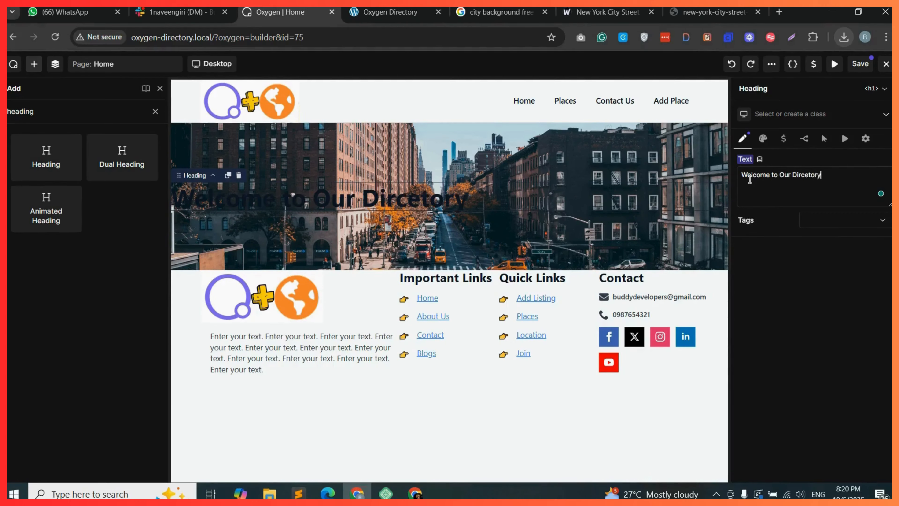
pyautogui.click(814, 220)
pyautogui.click(814, 232)
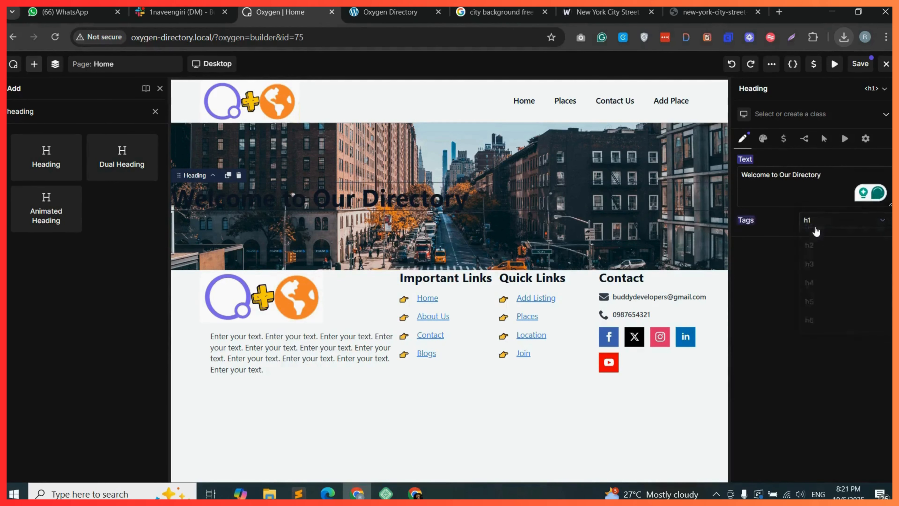
# Centre the heading, colour it #FFFFFF and set its font size to 60 px.
pyautogui.click(763, 138)
pyautogui.click(802, 164)
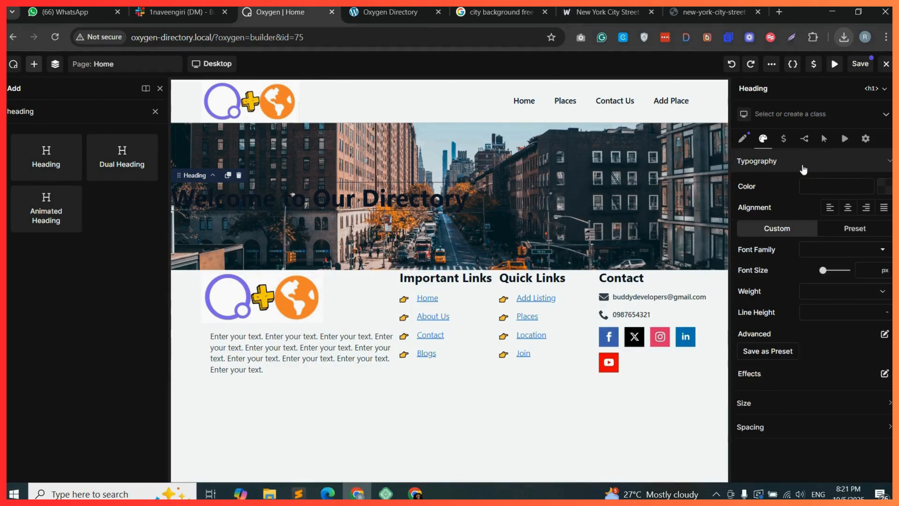
pyautogui.click(848, 209)
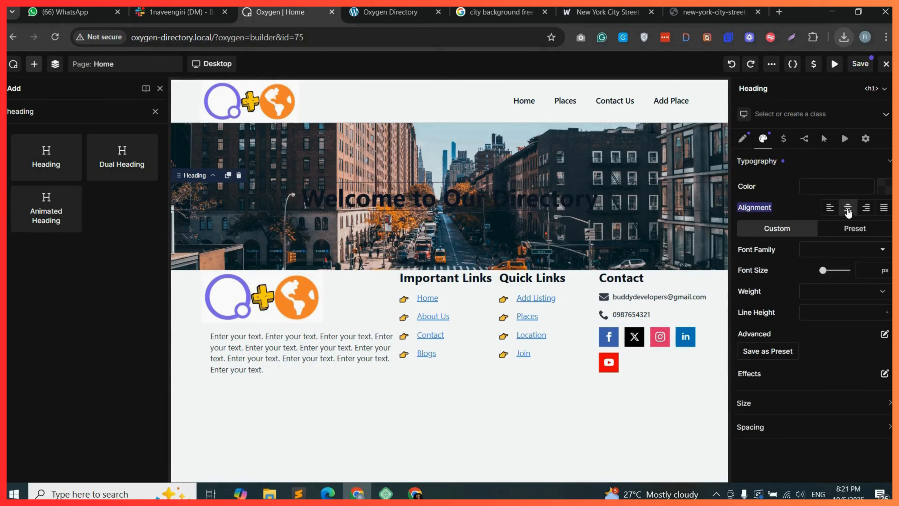
pyautogui.click(885, 191)
pyautogui.moveTo(784, 240); pyautogui.dragTo(757, 221)
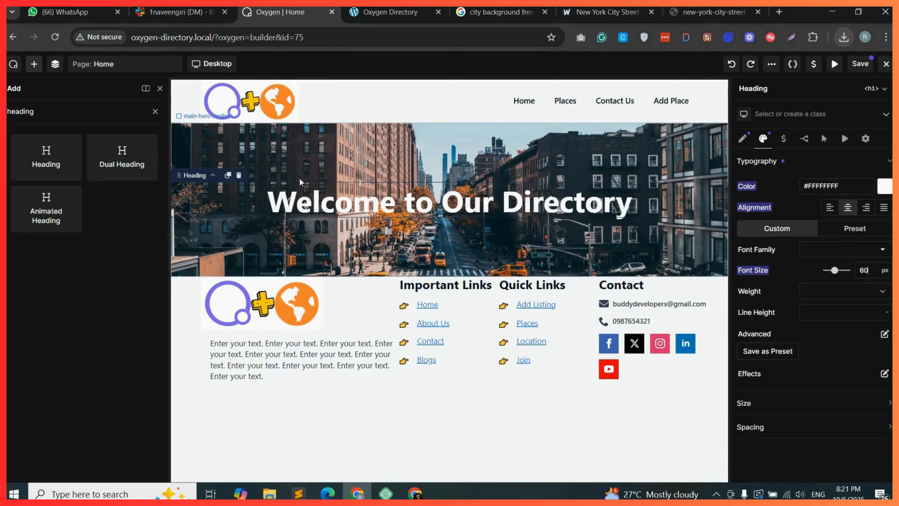
# Add a container below the heading and place a Shortcode element inside it.
pyautogui.click(156, 112)
pyautogui.moveTo(45, 177); pyautogui.dragTo(376, 213)
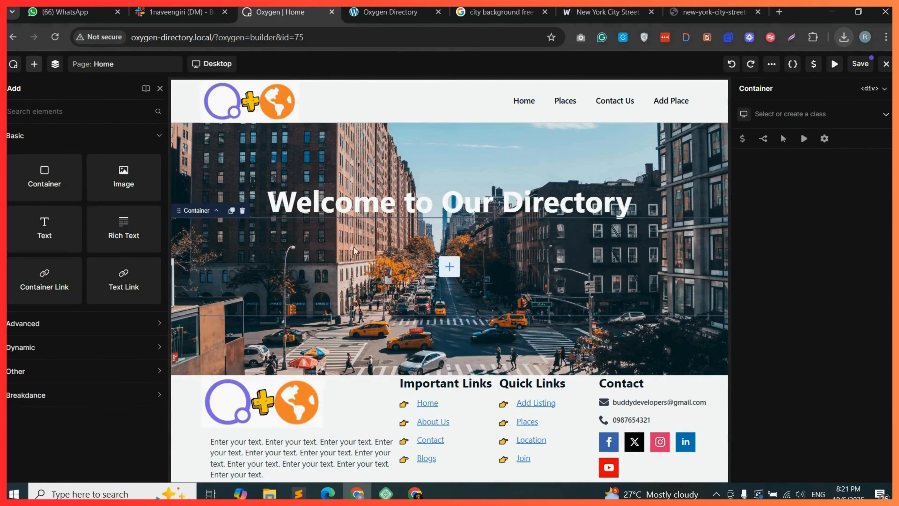
pyautogui.click(64, 107)
pyautogui.write('shortc')
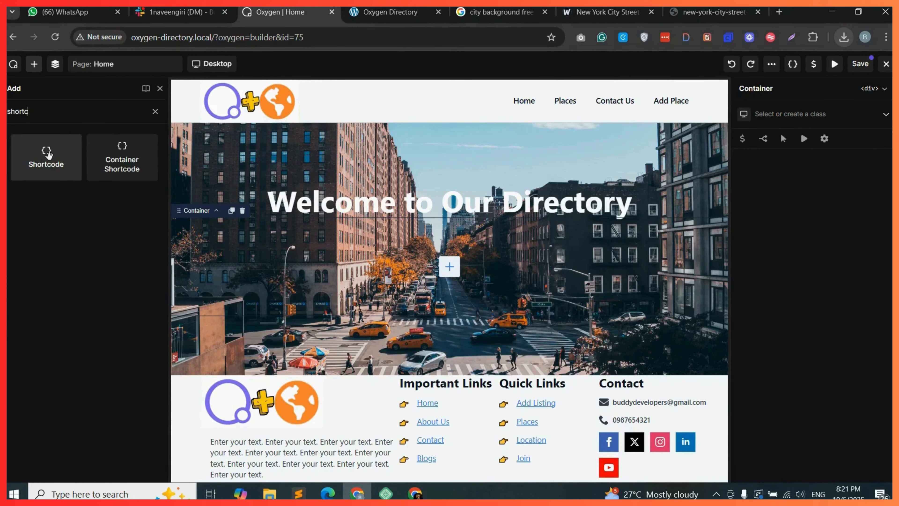
pyautogui.moveTo(48, 154); pyautogui.dragTo(438, 253)
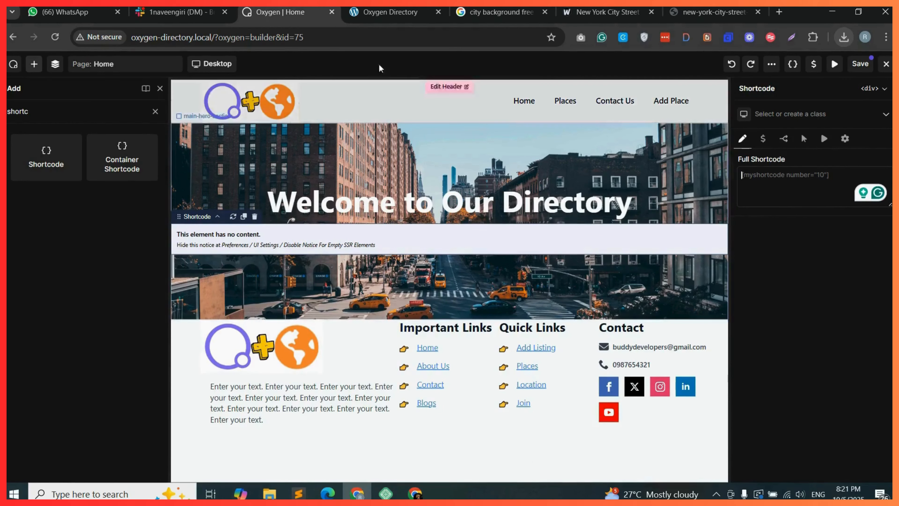
# Switch to the WordPress admin and open Add New Place using the default editor.
pyautogui.moveTo(389, 12); pyautogui.dragTo(289, 11)
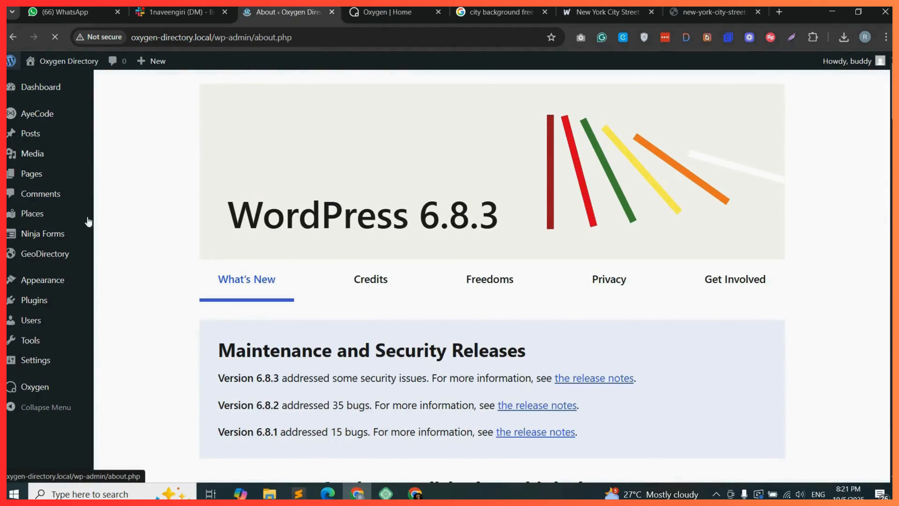
pyautogui.moveTo(46, 220)
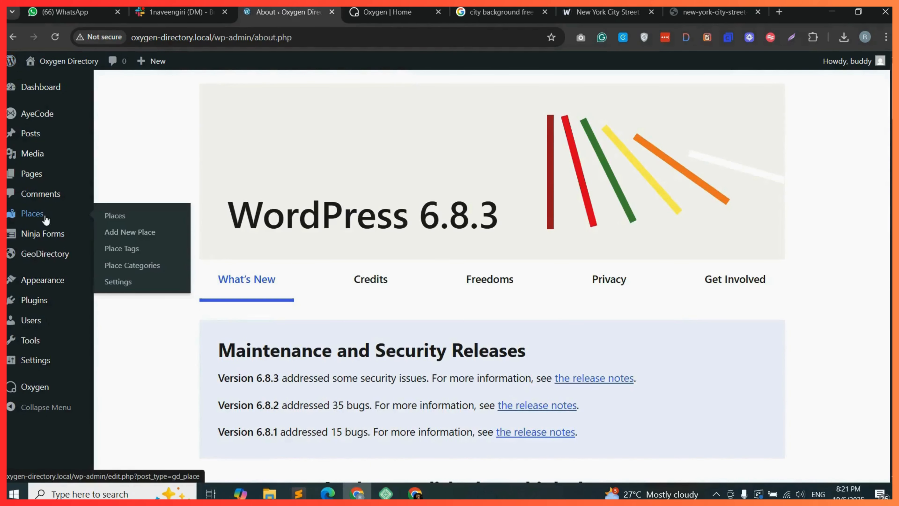
pyautogui.click(151, 240)
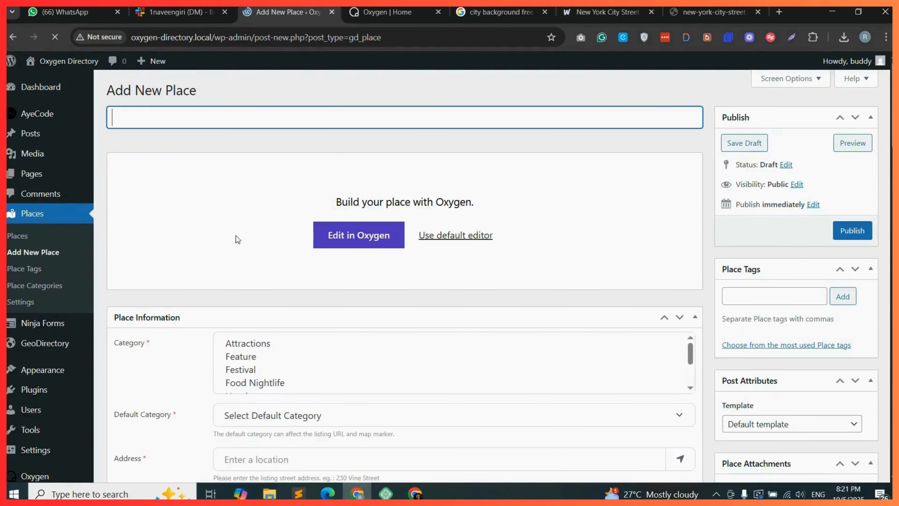
pyautogui.click(477, 240)
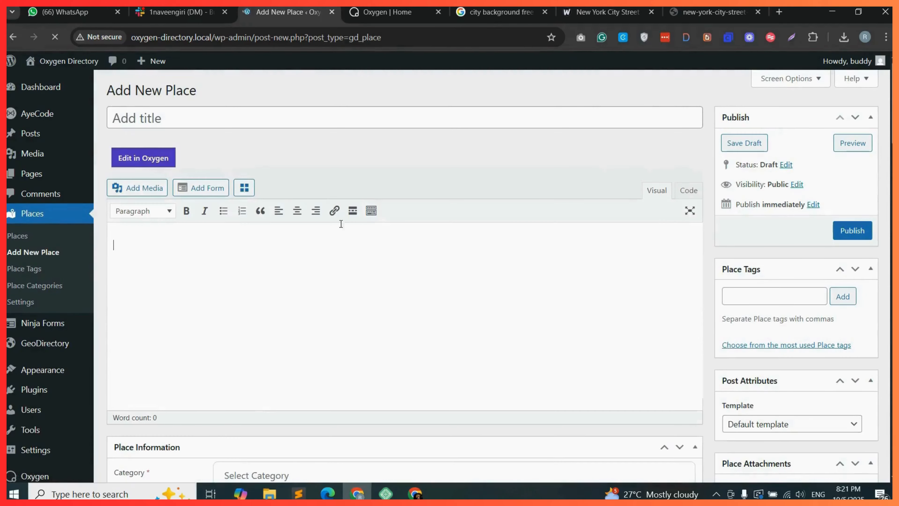
# Open the shortcode builder and select the gd_search shortcode.
pyautogui.click(245, 188)
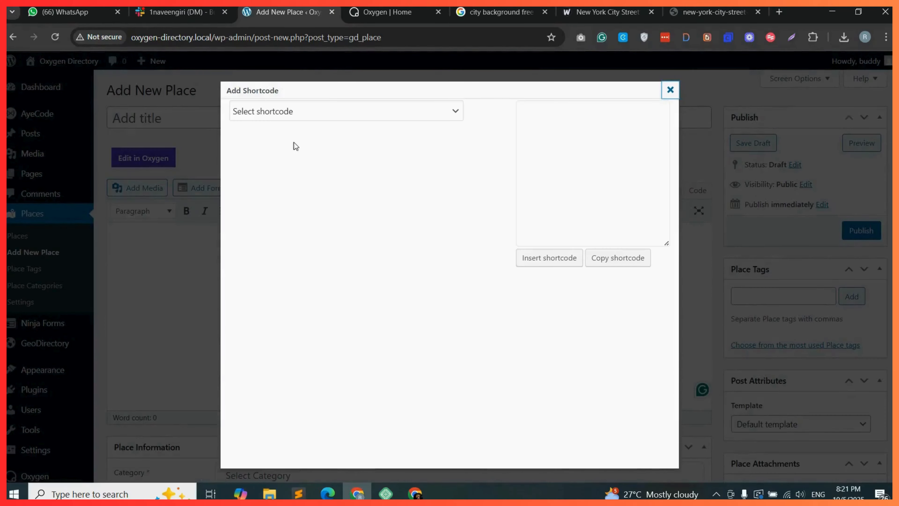
pyautogui.click(342, 114)
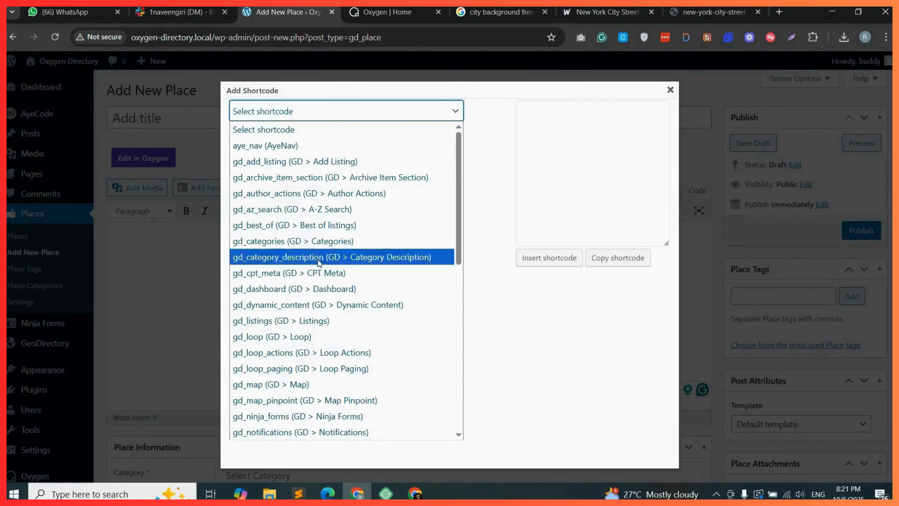
pyautogui.scroll(-4, 333, 336)
pyautogui.scroll(-2, 318, 342)
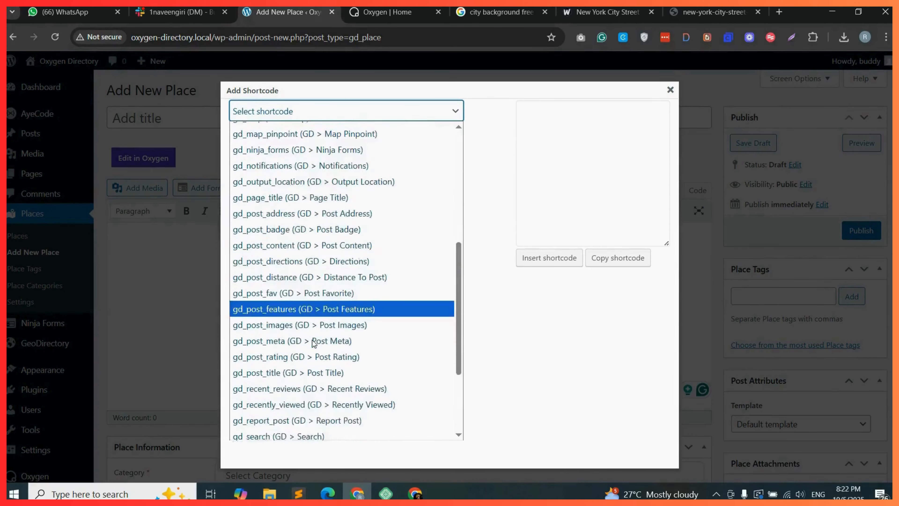
pyautogui.click(312, 435)
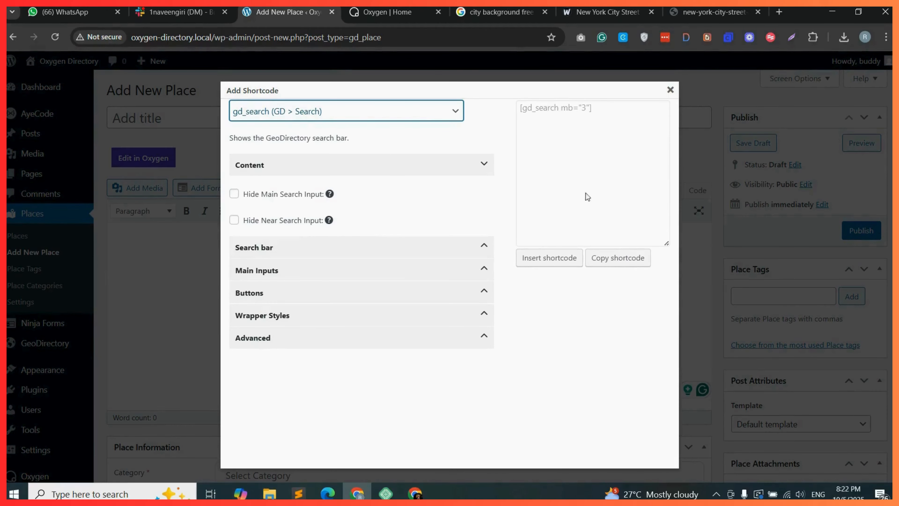
# Review the Search bar and Buttons options of the gd_search shortcode.
pyautogui.click(285, 248)
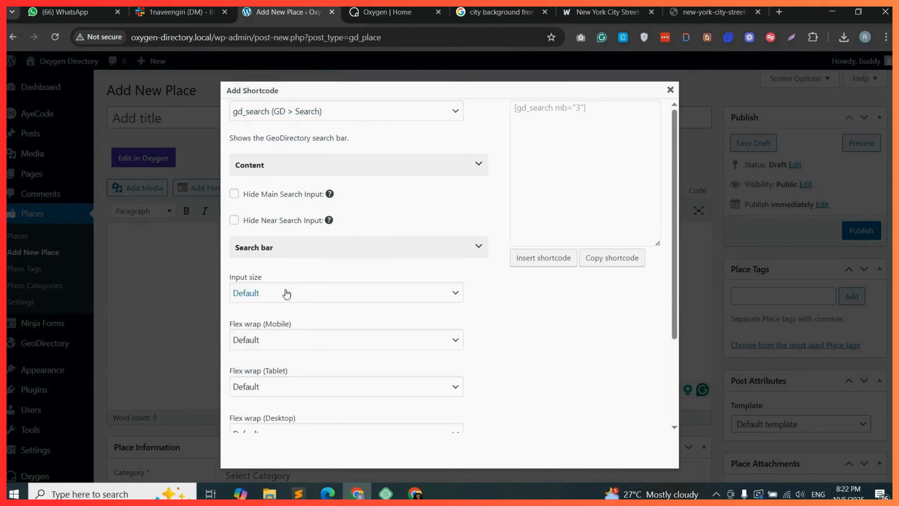
pyautogui.scroll(-3, 287, 292)
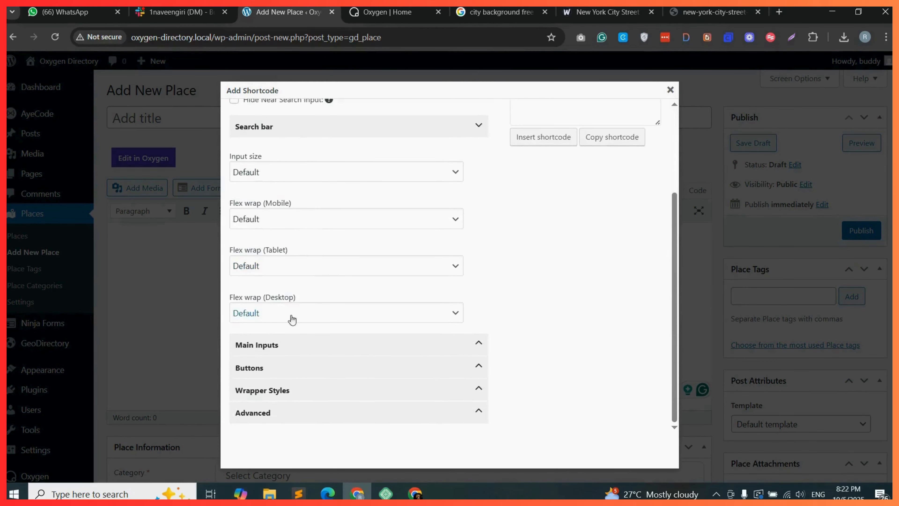
pyautogui.click(278, 369)
pyautogui.scroll(-3, 276, 337)
pyautogui.scroll(-2, 269, 321)
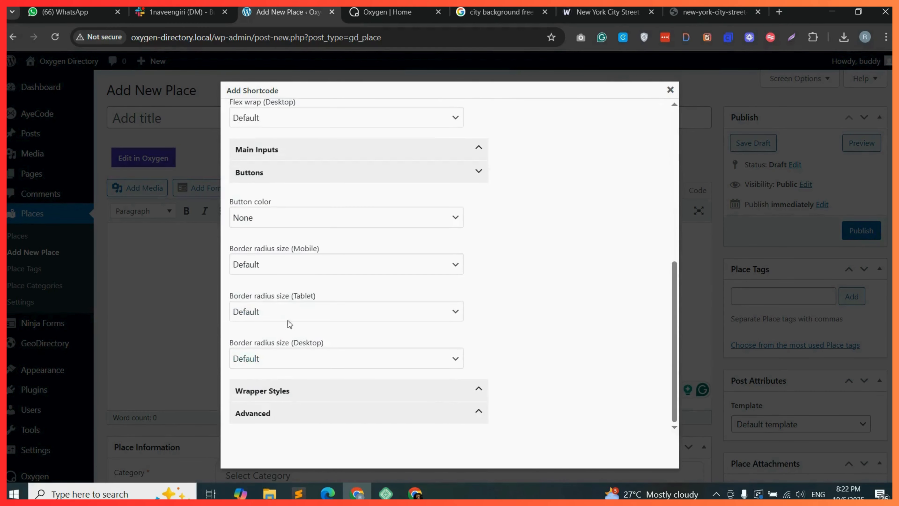
# Set the gd_search shortcode's button color to Primary.
pyautogui.click(261, 224)
pyautogui.click(264, 271)
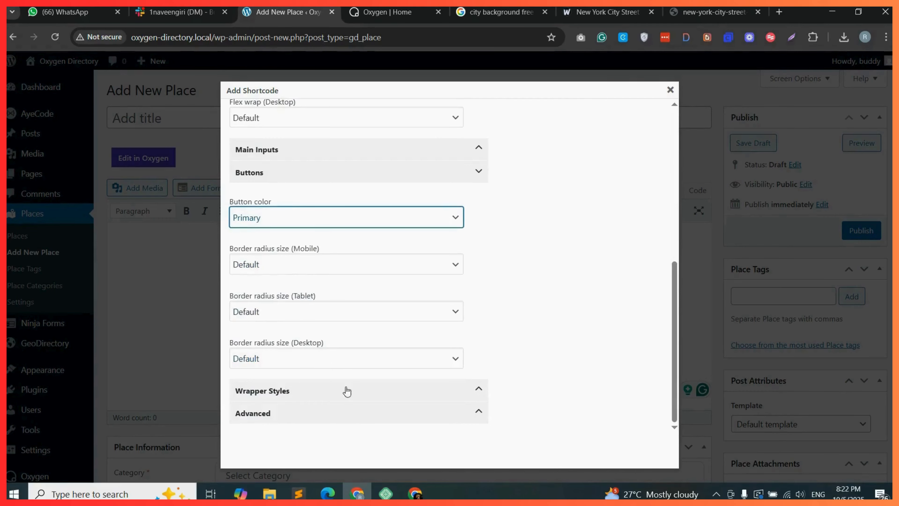
pyautogui.scroll(6, 407, 280)
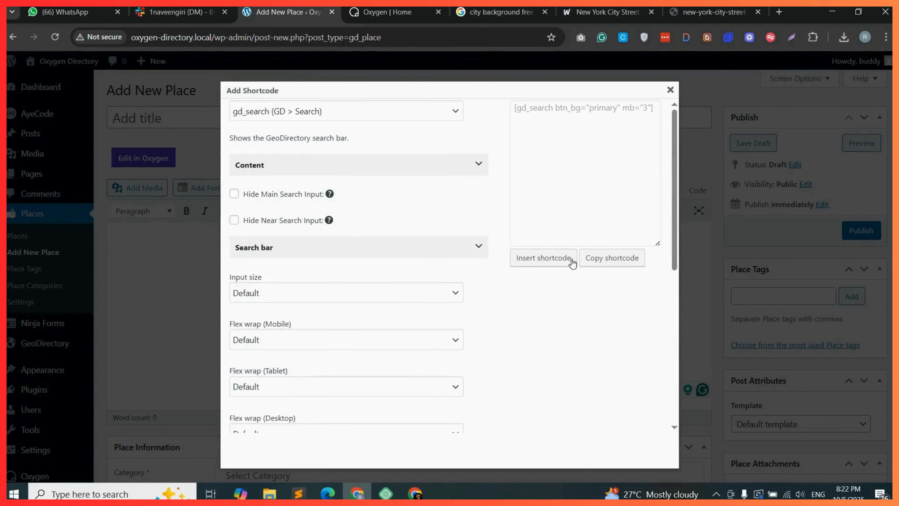
pyautogui.scroll(-8, 354, 319)
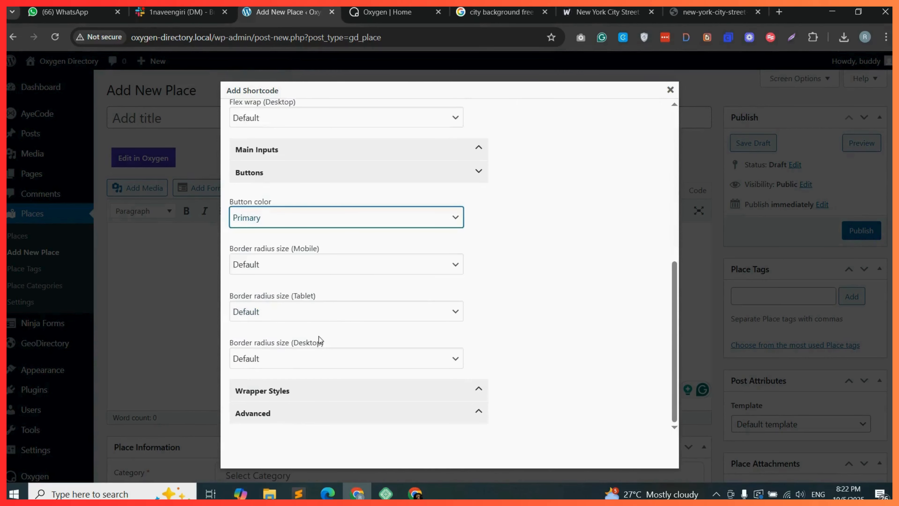
# Set the shortcode's wrapper bottom margin to 0 and copy the generated gd_search shortcode.
pyautogui.click(301, 390)
pyautogui.scroll(-5, 303, 383)
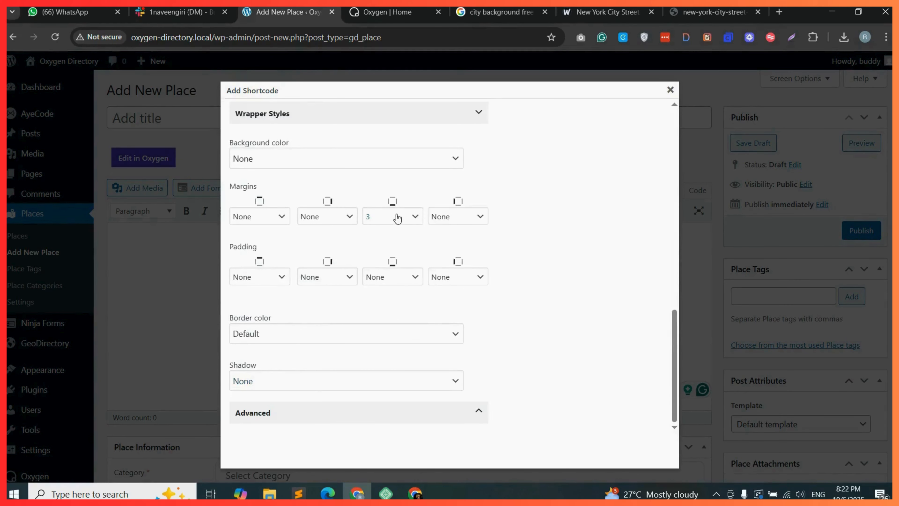
pyautogui.click(397, 217)
pyautogui.click(381, 245)
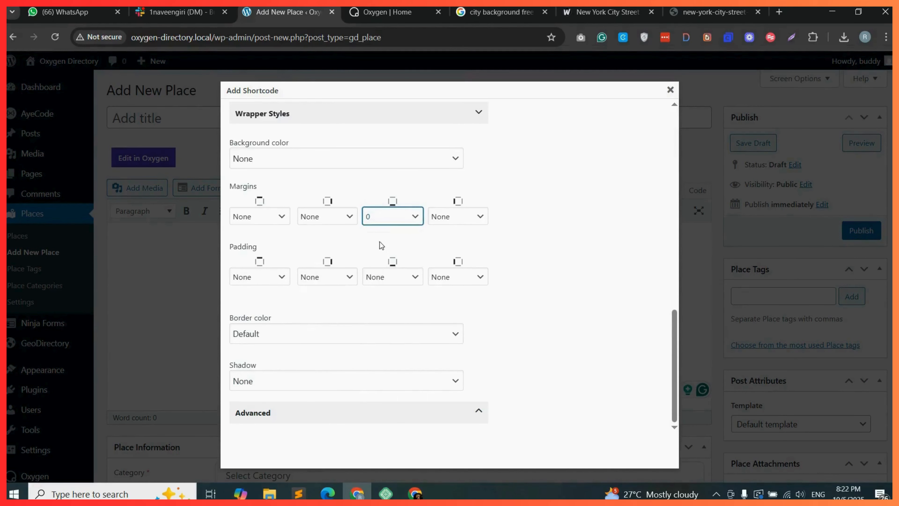
pyautogui.scroll(15, 525, 267)
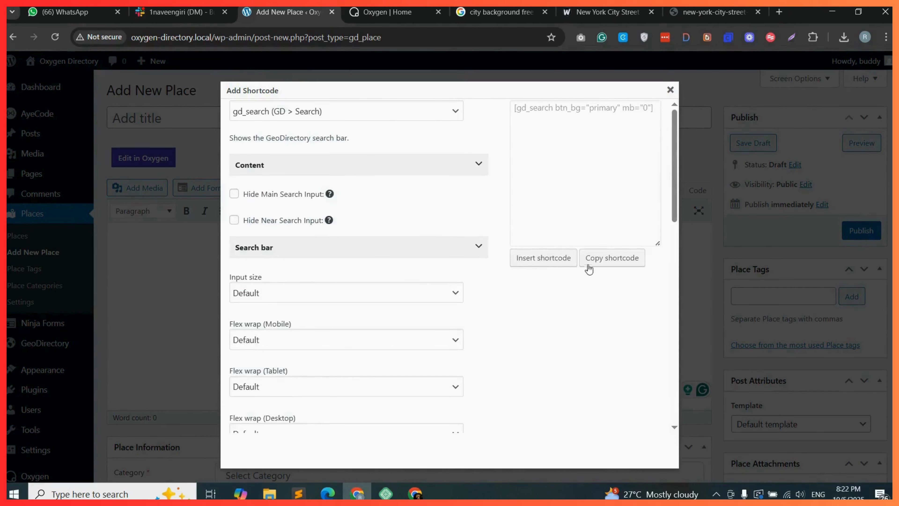
pyautogui.click(612, 259)
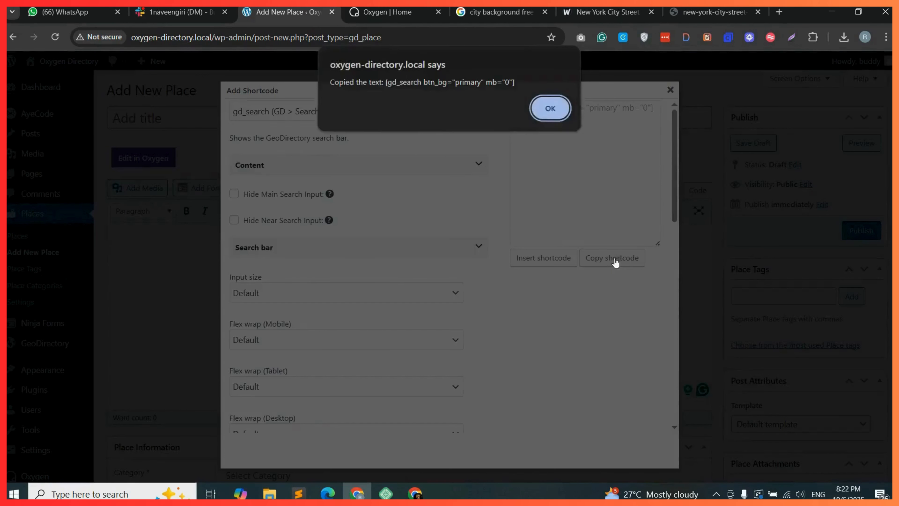
pyautogui.click(556, 126)
# Switch to the Oxygen builder and paste the copied shortcode into the Shortcode element's Full Shortcode field.
pyautogui.click(387, 12)
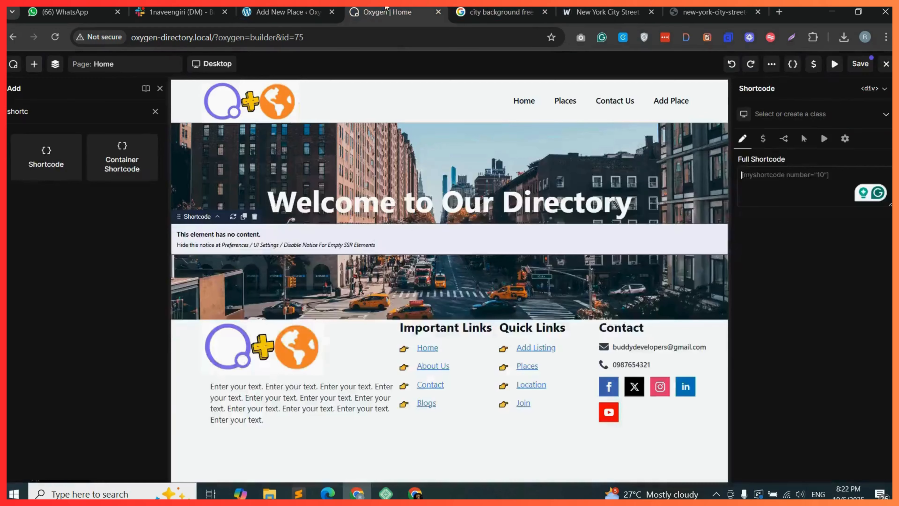
pyautogui.rightClick(783, 174)
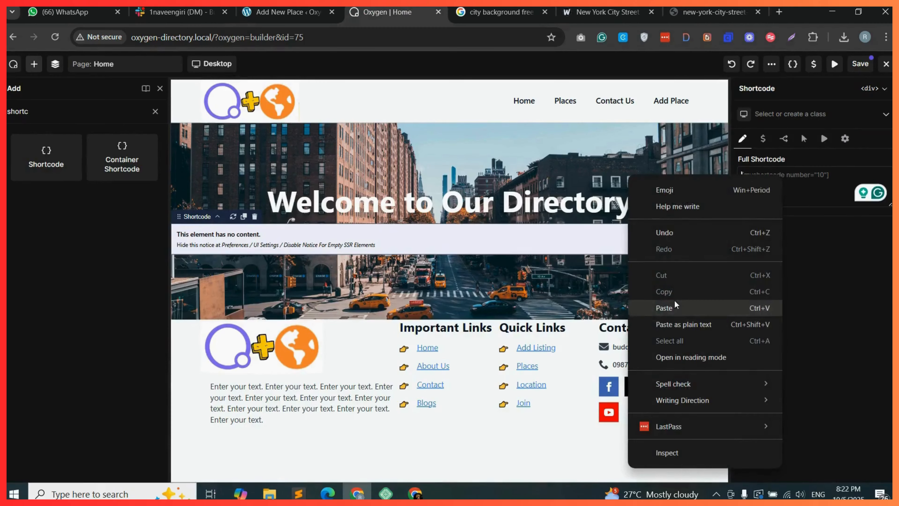
pyautogui.click(664, 308)
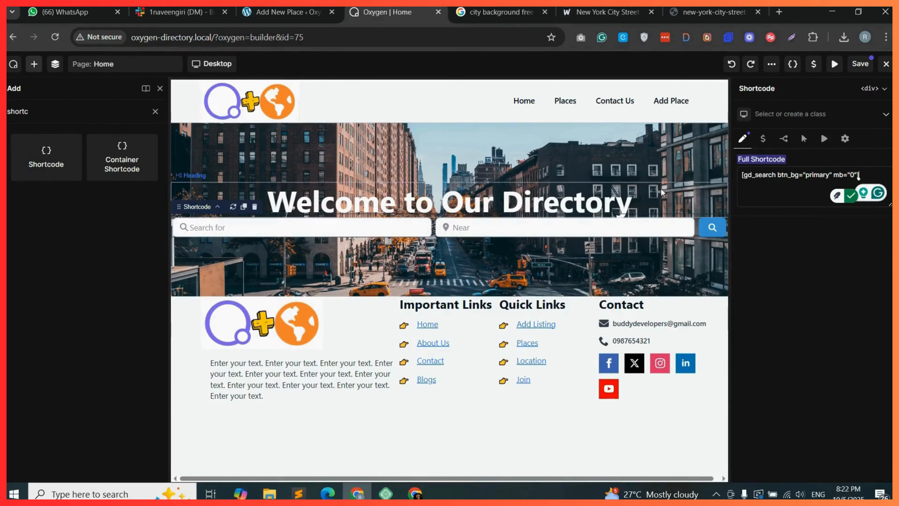
# Create and assign the class gd-secarh-bar to the container holding the shortcode.
pyautogui.click(55, 63)
pyautogui.click(58, 145)
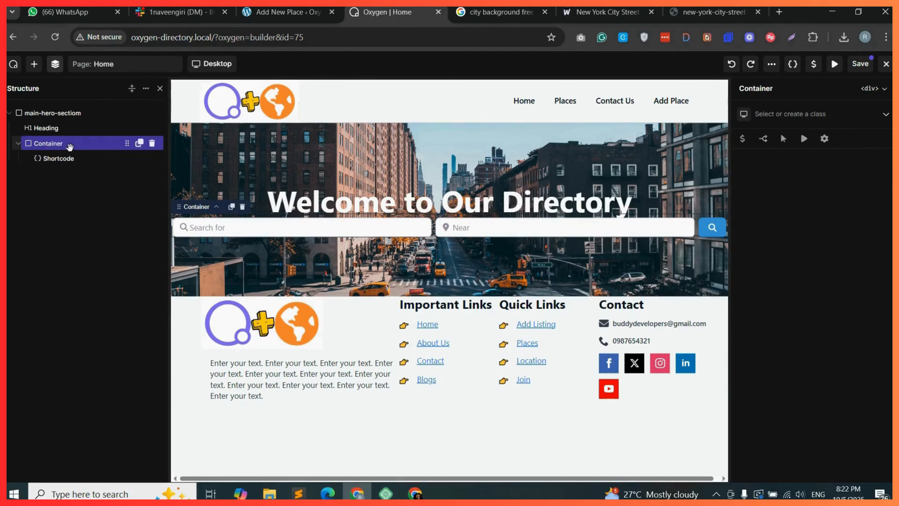
pyautogui.click(791, 114)
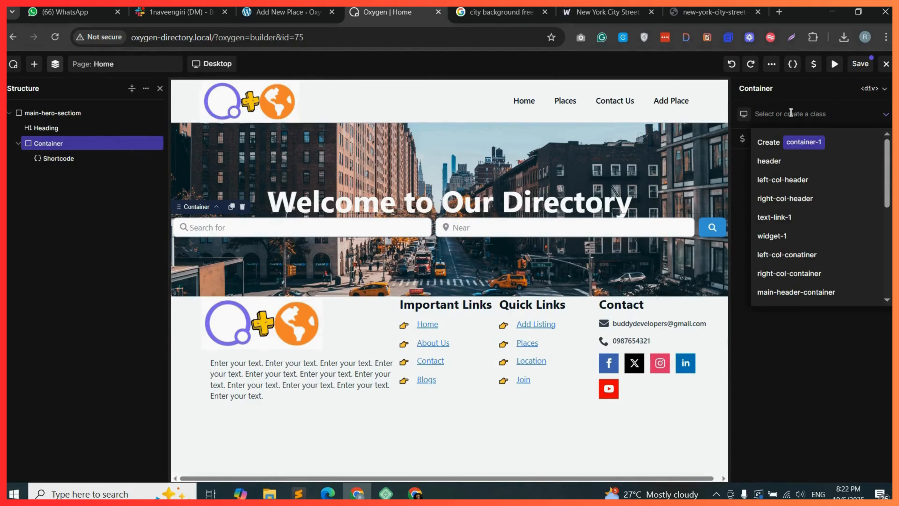
pyautogui.write('gd-secarh-bar')
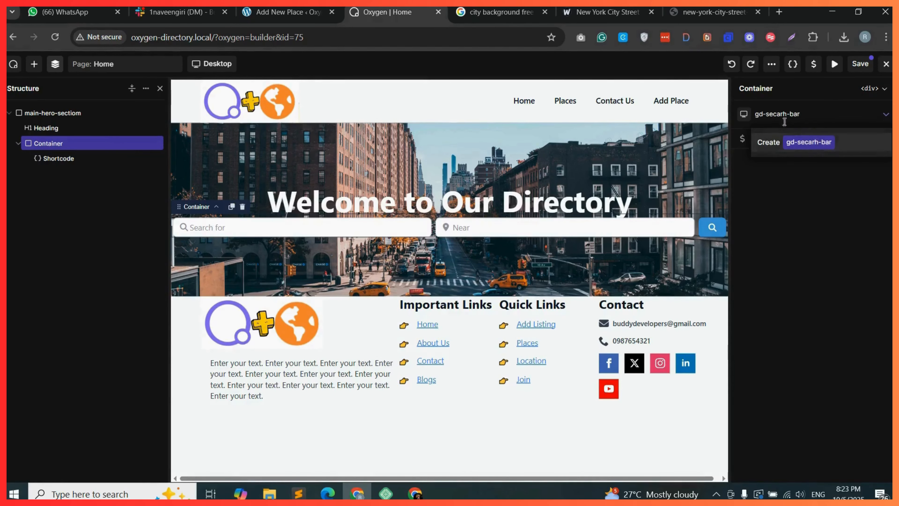
pyautogui.click(827, 144)
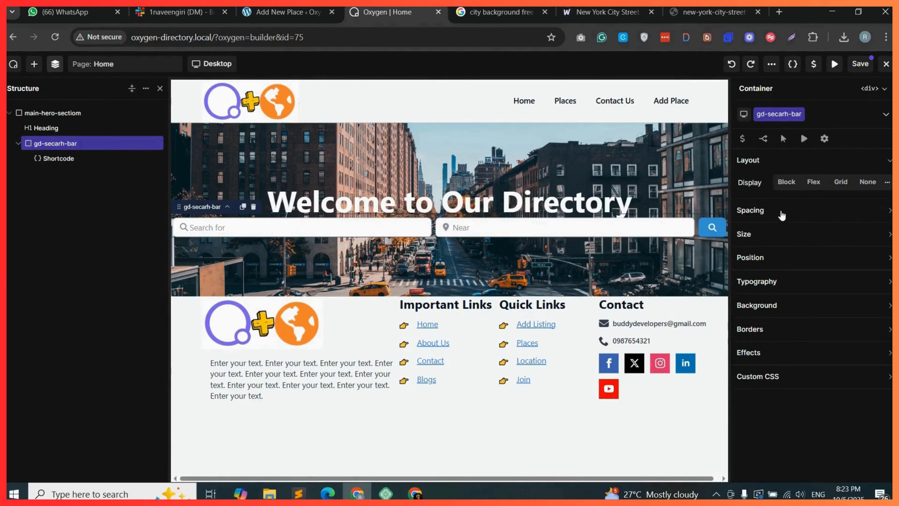
# Set the gd-secarh-bar container's padding to 10 px top, 20 px bottom and 10 px left.
pyautogui.click(761, 209)
pyautogui.click(808, 250)
pyautogui.write('10')
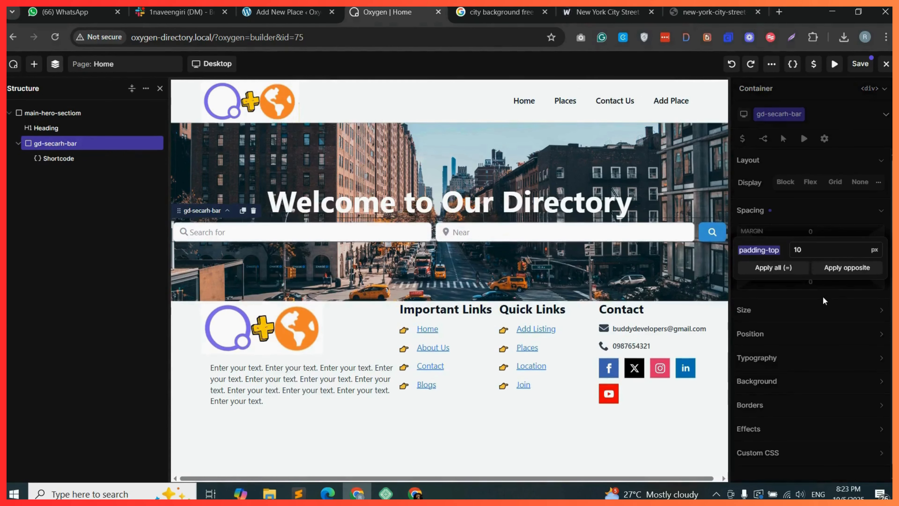
pyautogui.click(823, 298)
pyautogui.click(812, 276)
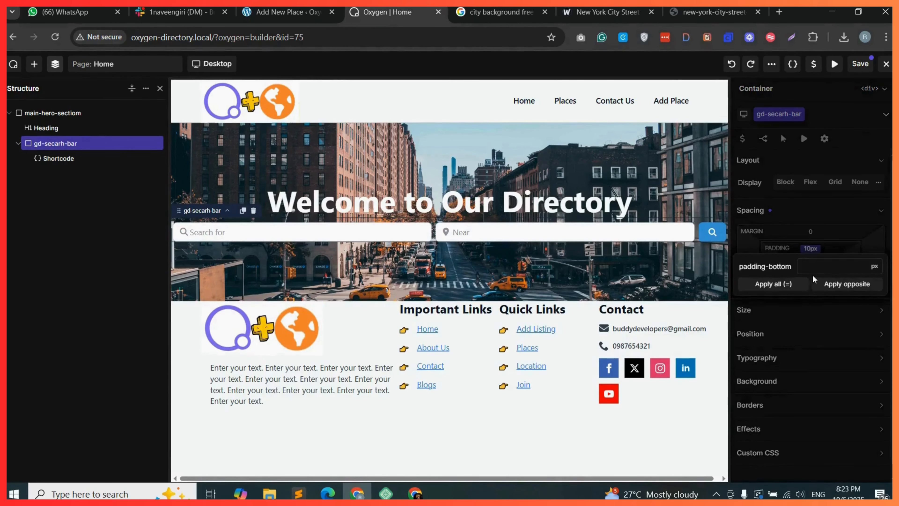
pyautogui.write('20')
pyautogui.click(800, 292)
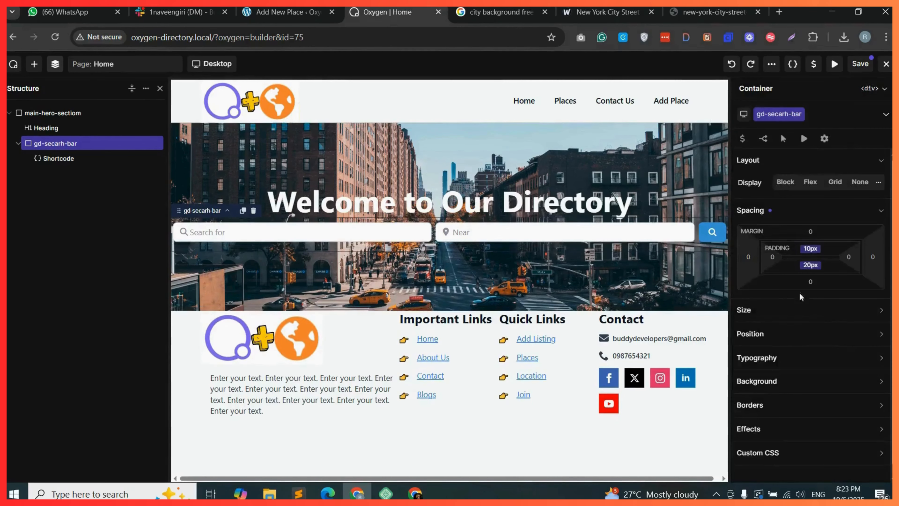
pyautogui.click(772, 256)
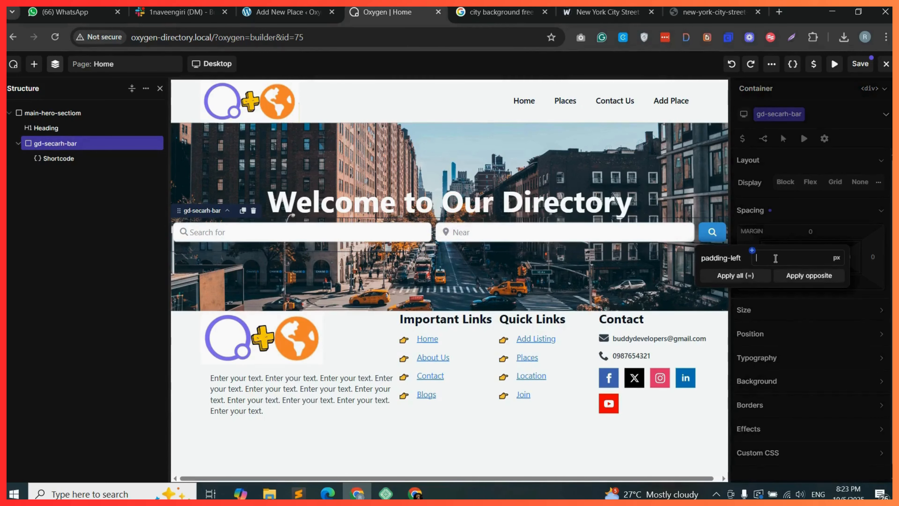
pyautogui.write('10')
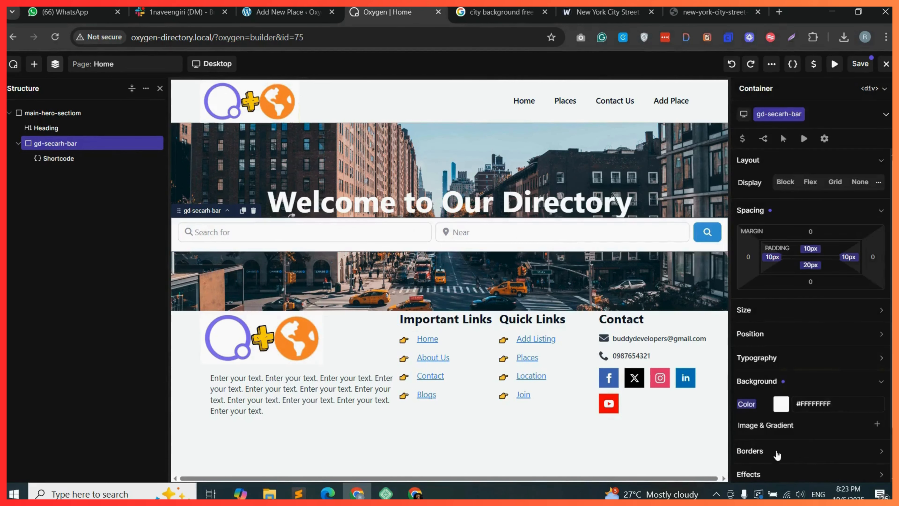
# Set the gd-secarh-bar container's border radius to 12 px.
pyautogui.click(777, 454)
pyautogui.scroll(-3, 818, 383)
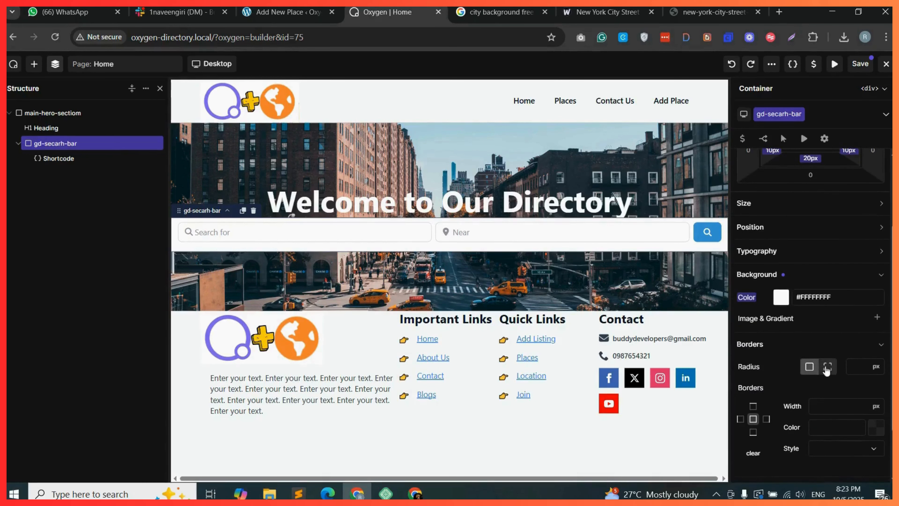
pyautogui.write('12')
pyautogui.scroll(1, 811, 262)
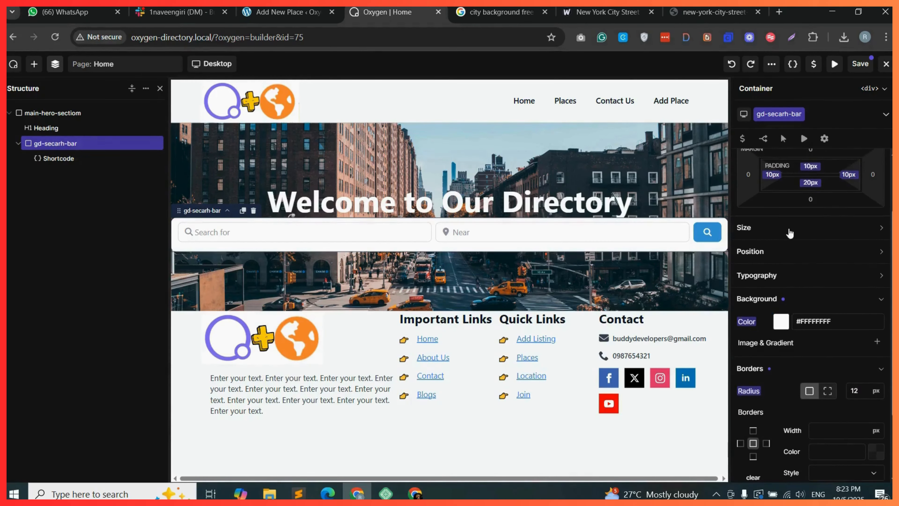
# Set the gd-secarh-bar container's width to 60%.
pyautogui.click(790, 230)
pyautogui.click(800, 250)
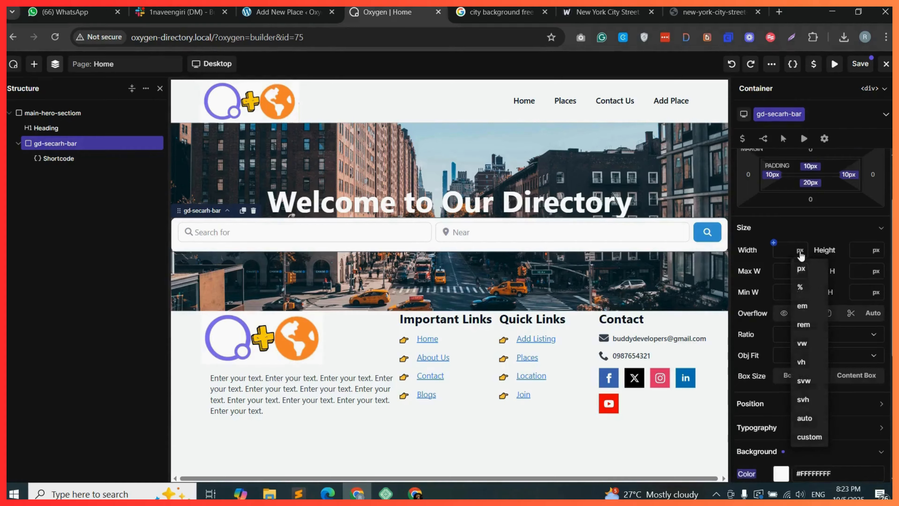
pyautogui.click(805, 288)
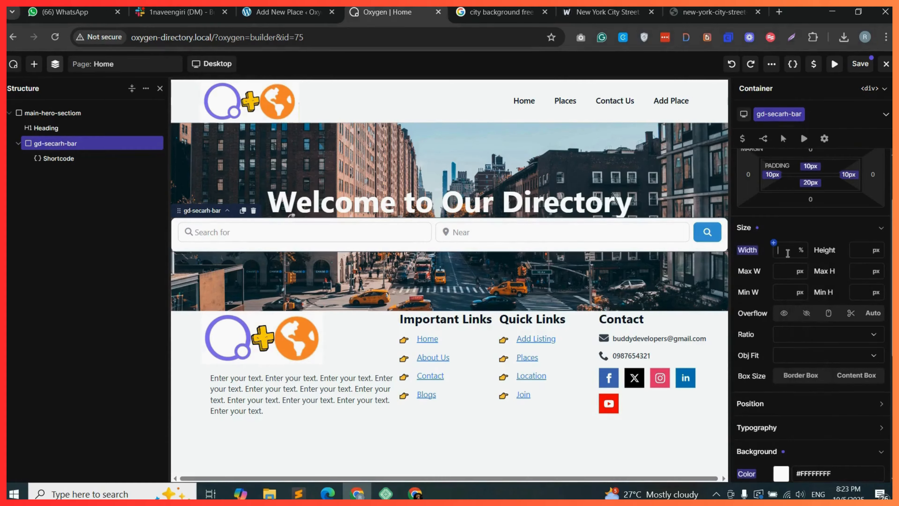
pyautogui.click(787, 250)
pyautogui.write('60')
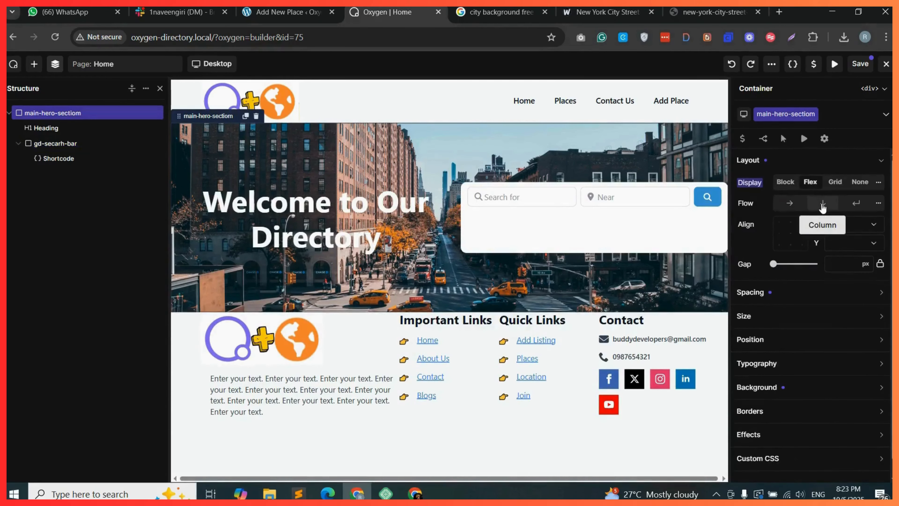
# Set the main-hero-sectiom flow to column and align its items to center on both X and Y.
pyautogui.click(822, 205)
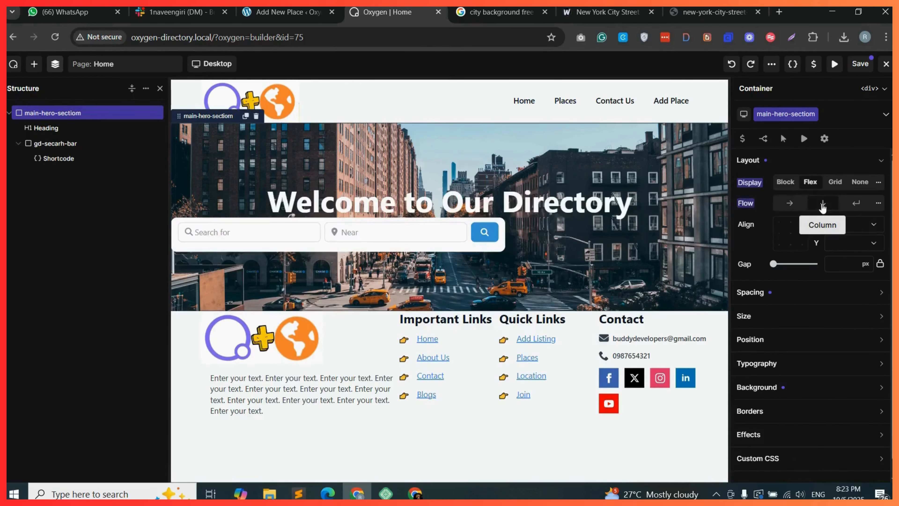
pyautogui.click(851, 226)
pyautogui.click(849, 250)
pyautogui.click(852, 243)
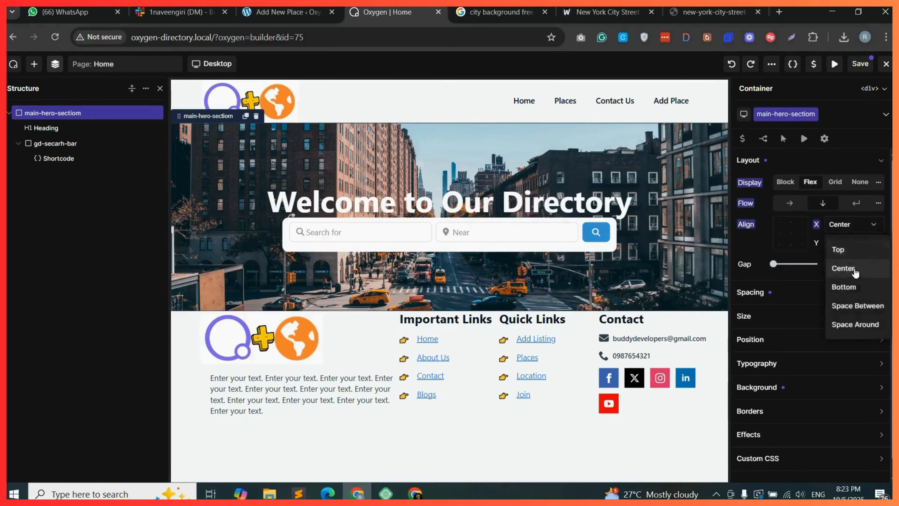
pyautogui.click(850, 267)
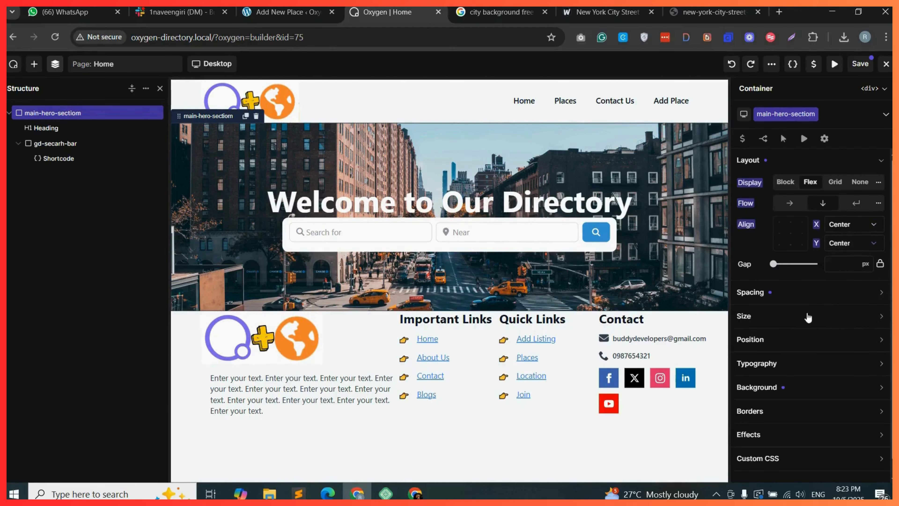
# Give the gd-secarh-bar container a 20 px top margin and save the page.
pyautogui.click(70, 144)
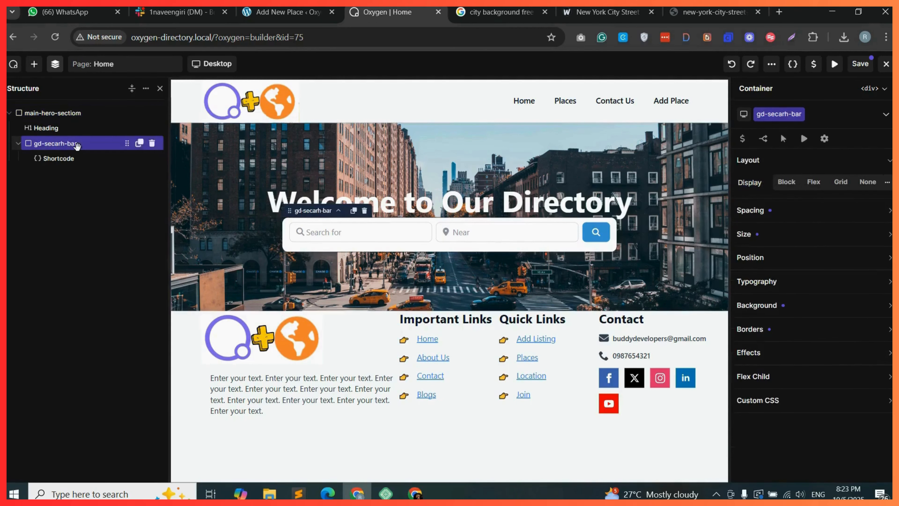
pyautogui.click(837, 218)
pyautogui.click(811, 232)
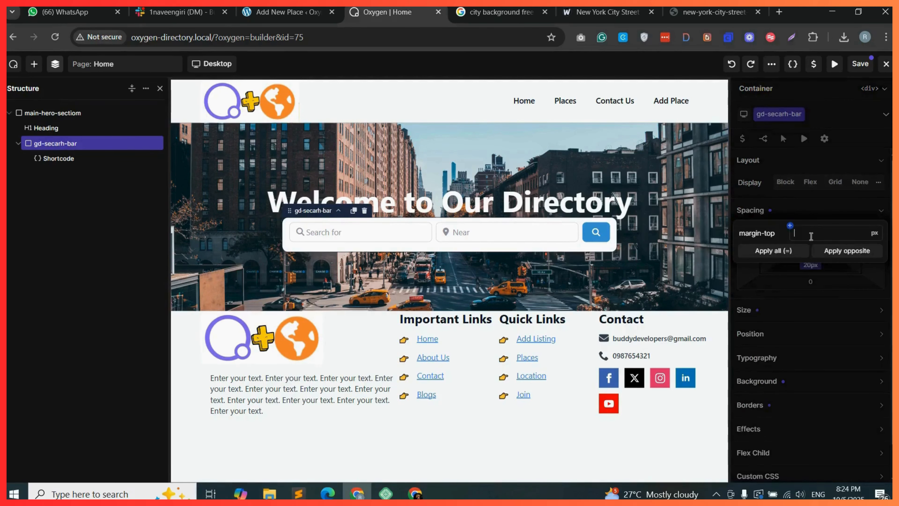
pyautogui.write('0')
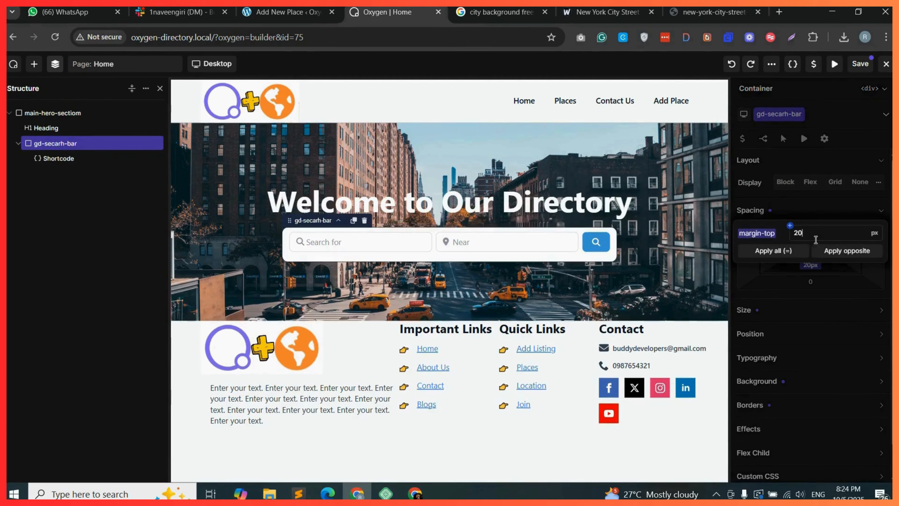
pyautogui.click(862, 68)
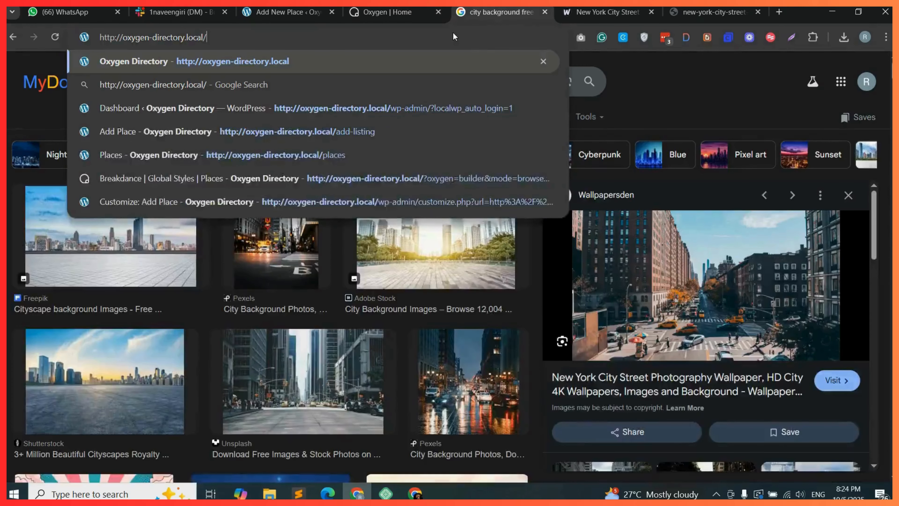
# Set the gd-secarh-bar container's top and bottom padding to 20 px.
pyautogui.press('Return')
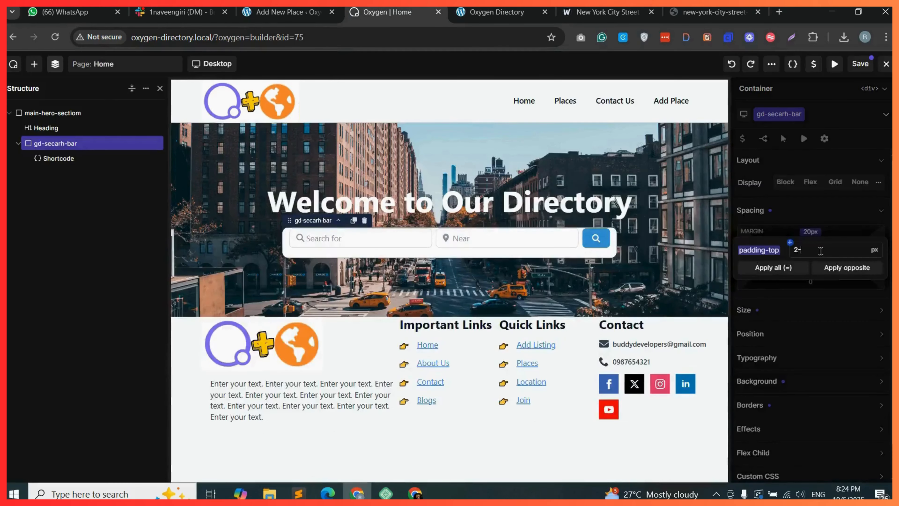
pyautogui.write('0')
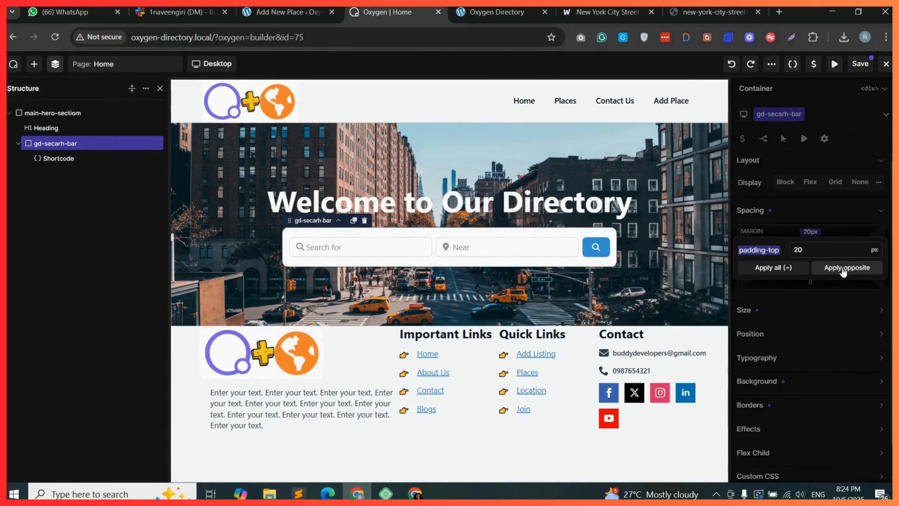
pyautogui.click(844, 269)
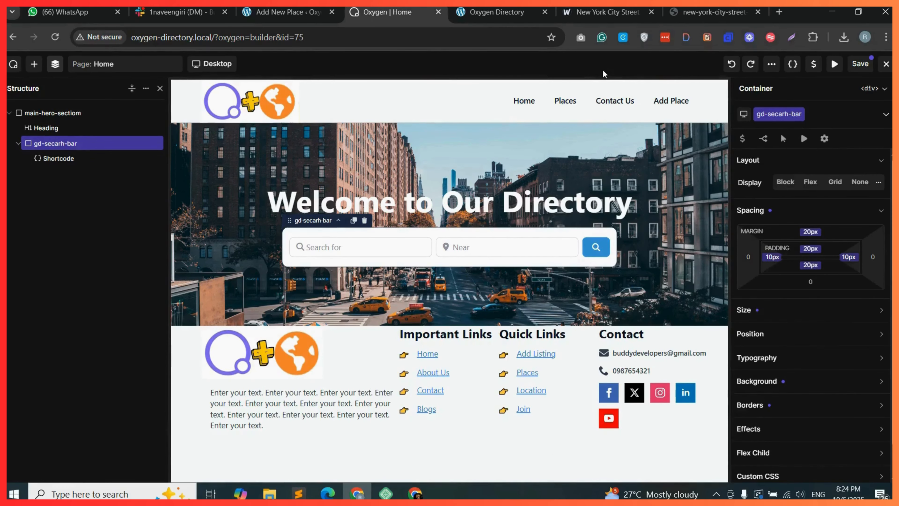
# Save the page and view the home page on the live site tab.
pyautogui.click(859, 67)
pyautogui.click(497, 12)
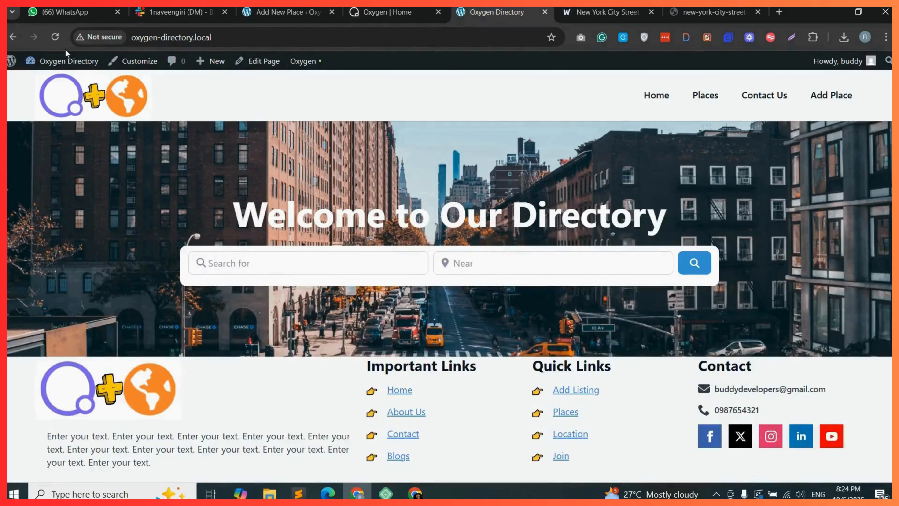
# Add a new Container and move it out of the hero section so it sits below it at root level.
pyautogui.click(56, 38)
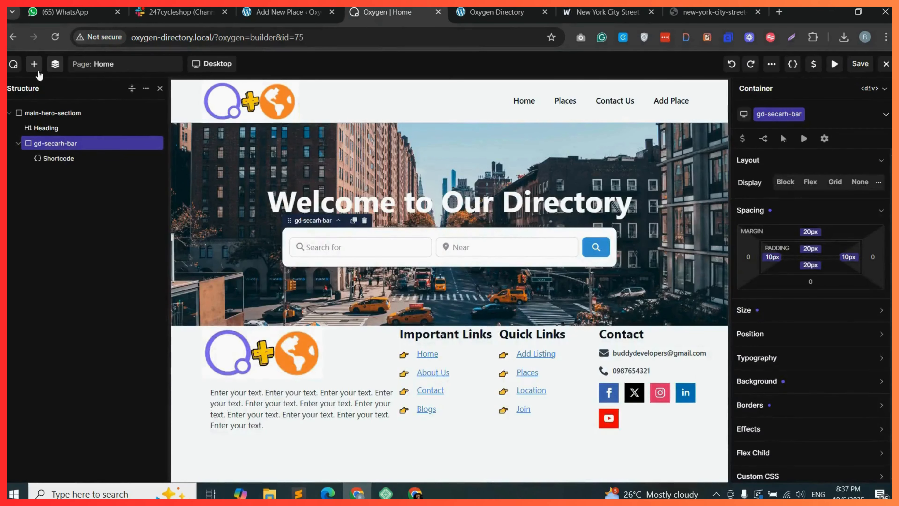
pyautogui.click(36, 67)
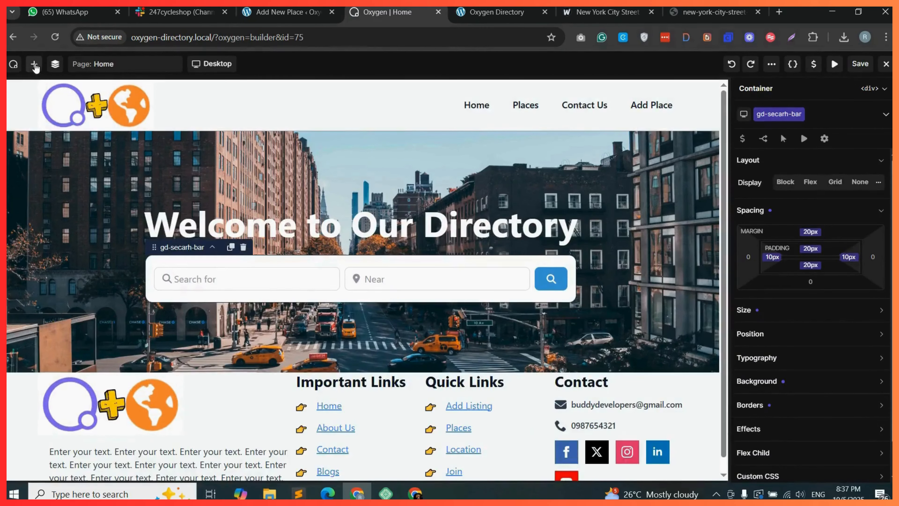
pyautogui.click(34, 65)
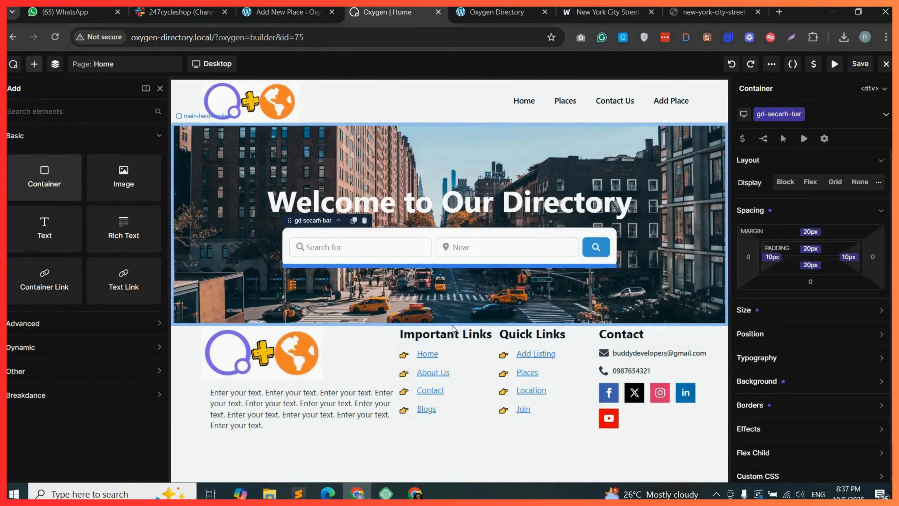
pyautogui.moveTo(452, 328); pyautogui.dragTo(453, 328)
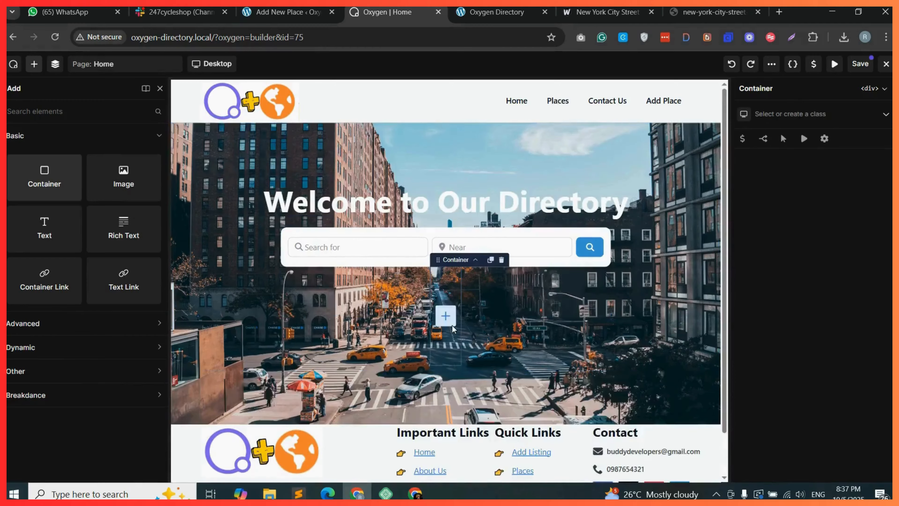
pyautogui.click(55, 64)
pyautogui.moveTo(57, 177); pyautogui.dragTo(17, 188)
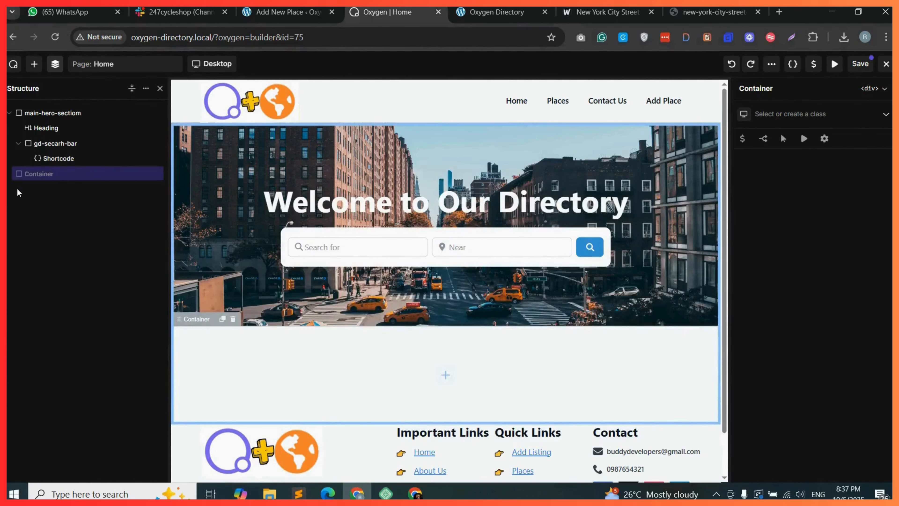
# Create and assign the class gd-category-cotainer to the new container.
pyautogui.click(9, 112)
pyautogui.click(776, 116)
pyautogui.write('gd-category-cotainer')
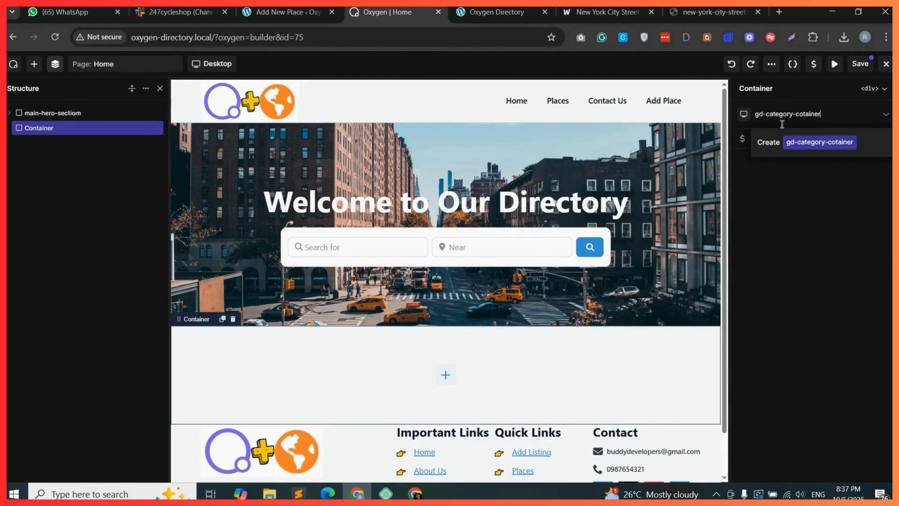
pyautogui.click(819, 141)
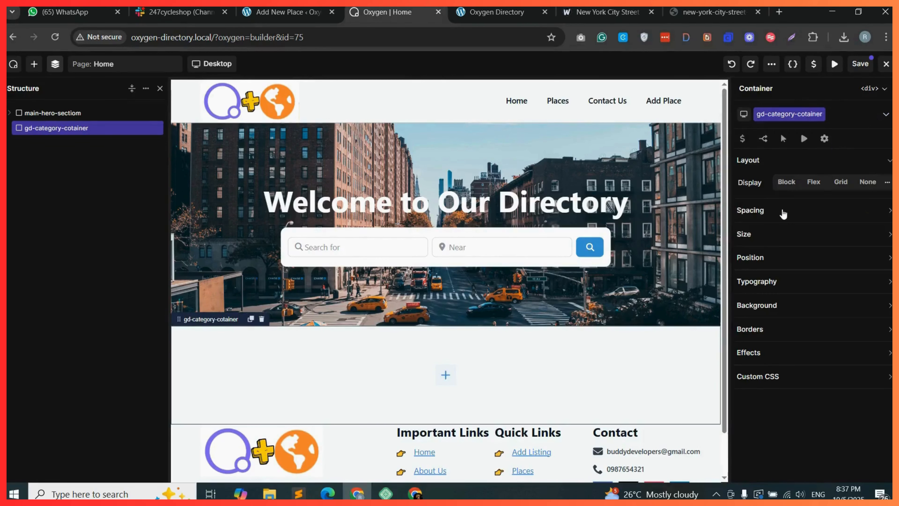
# Add a Heading inside the category container with the text Best Categories.
pyautogui.click(445, 376)
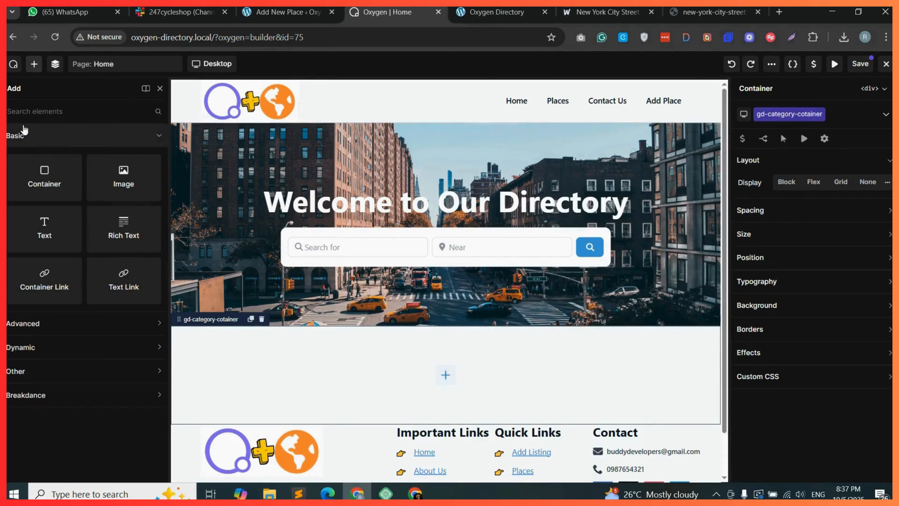
pyautogui.click(48, 118)
pyautogui.write('header')
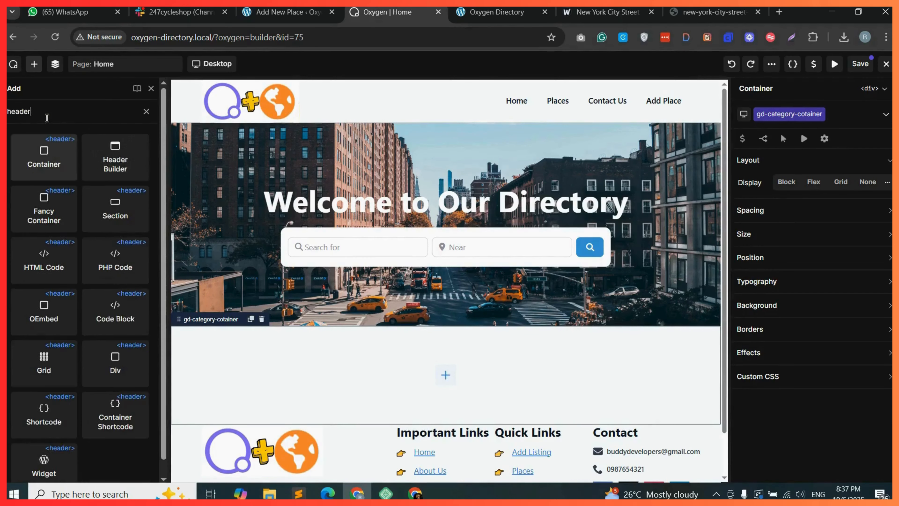
pyautogui.press('BackSpace')
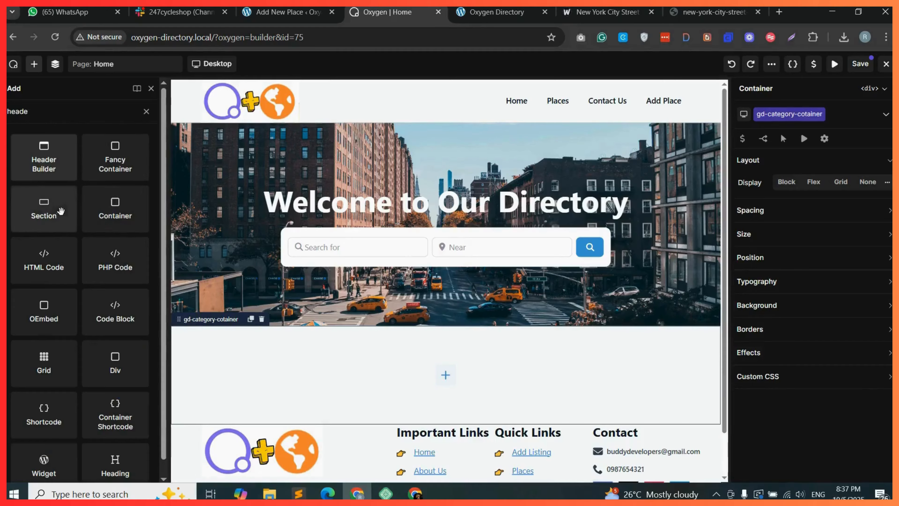
pyautogui.write('r')
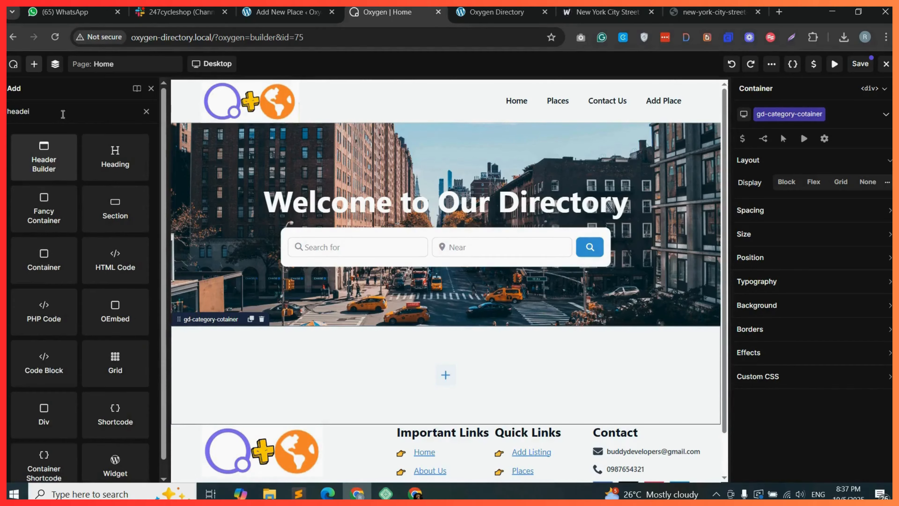
pyautogui.moveTo(114, 160); pyautogui.dragTo(443, 360)
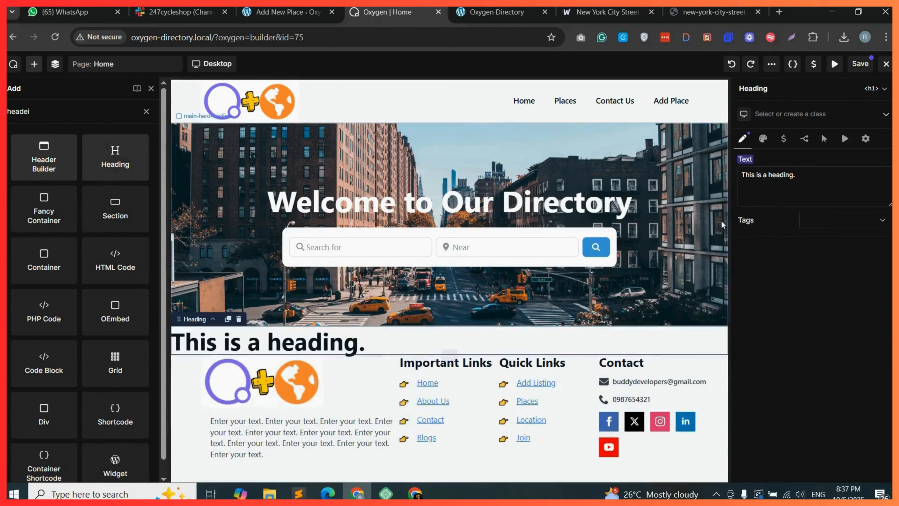
pyautogui.tripleClick(772, 175)
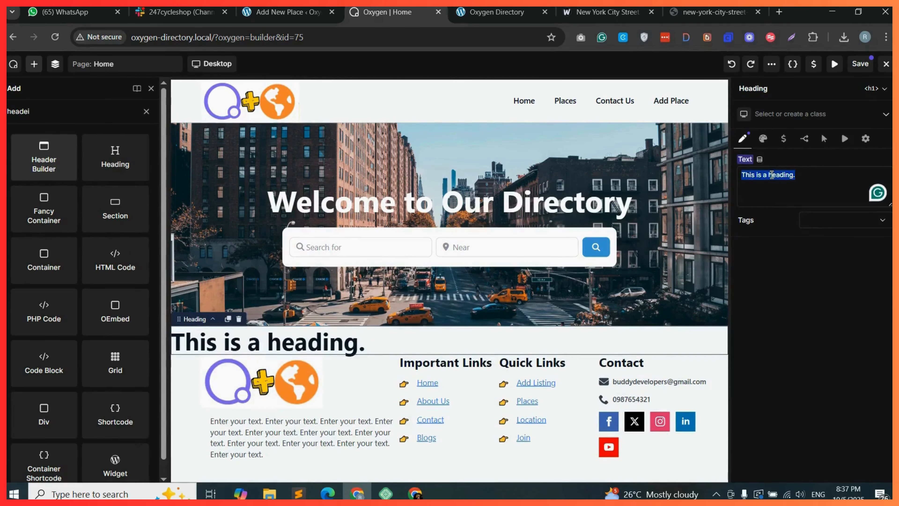
pyautogui.write('Best Cat')
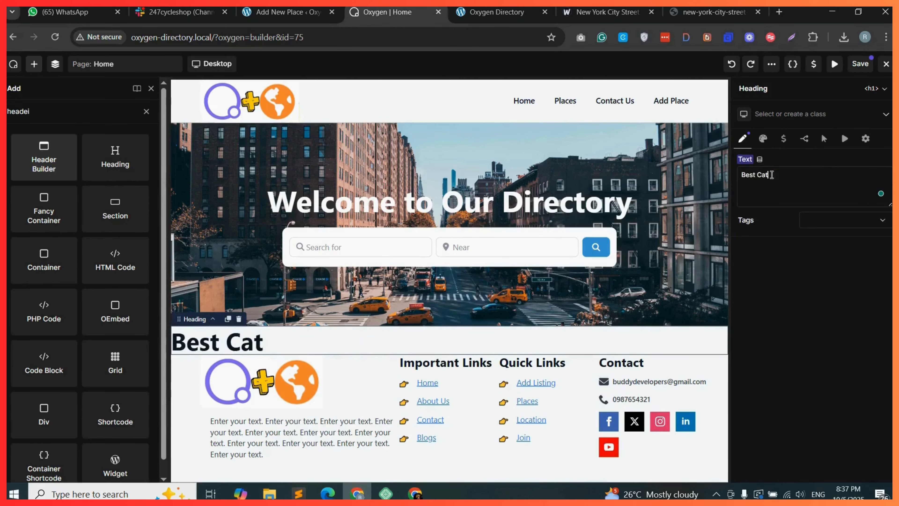
pyautogui.write('egories')
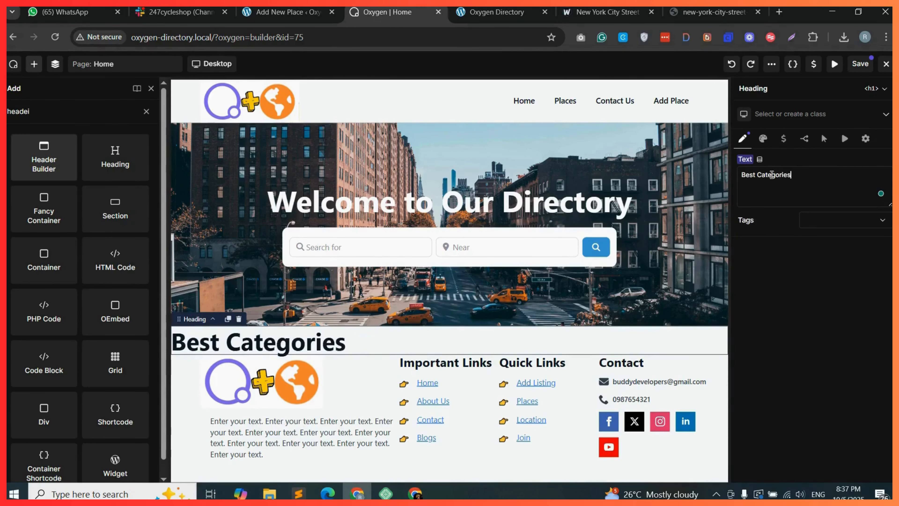
# Center-align the Best Categories heading text and change its tag to h2.
pyautogui.click(763, 138)
pyautogui.click(793, 162)
pyautogui.click(847, 209)
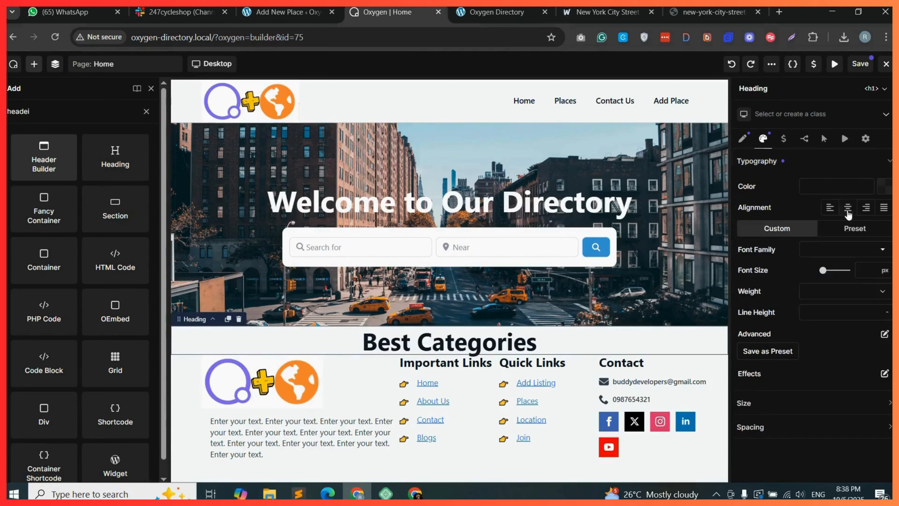
pyautogui.click(741, 139)
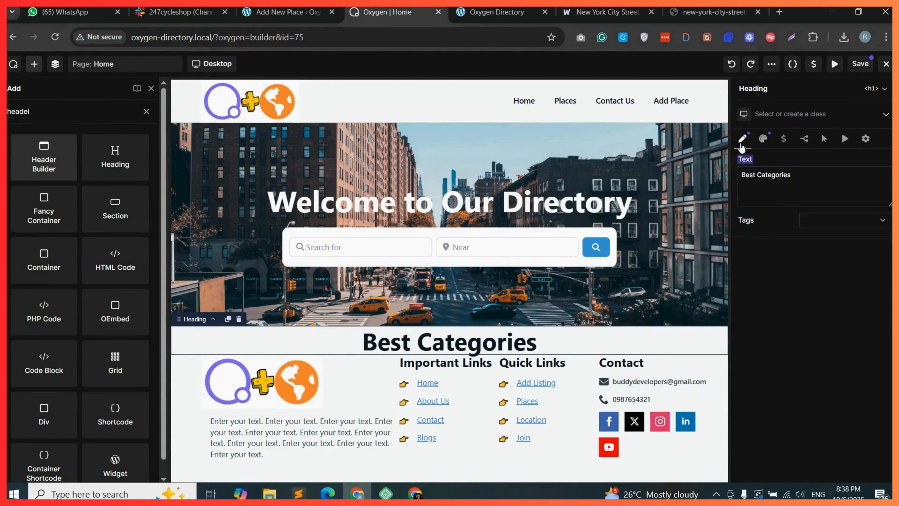
pyautogui.click(844, 223)
pyautogui.click(839, 240)
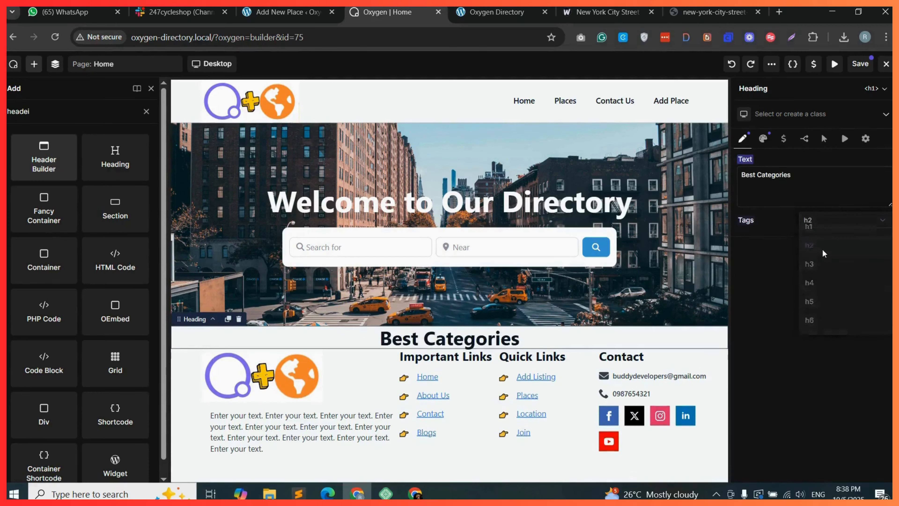
# Add a Shortcode element into the category container below the heading.
pyautogui.doubleClick(29, 111)
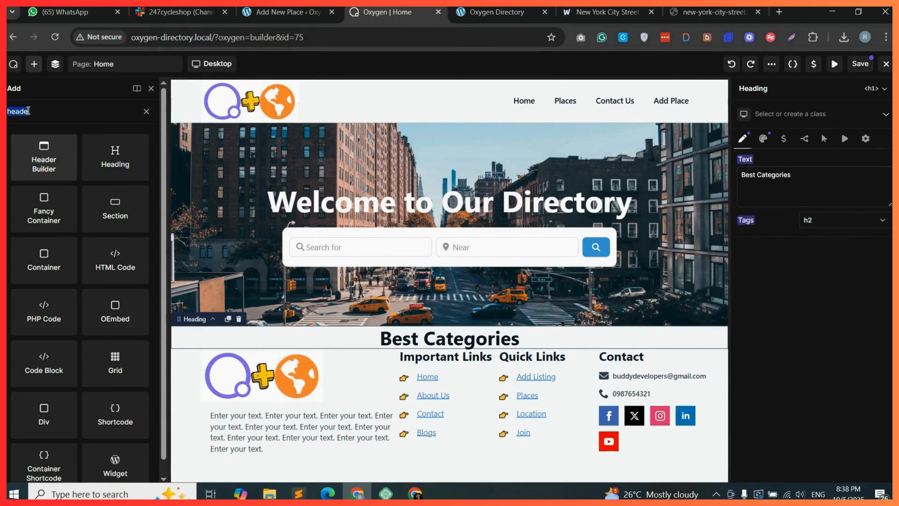
pyautogui.write('shory')
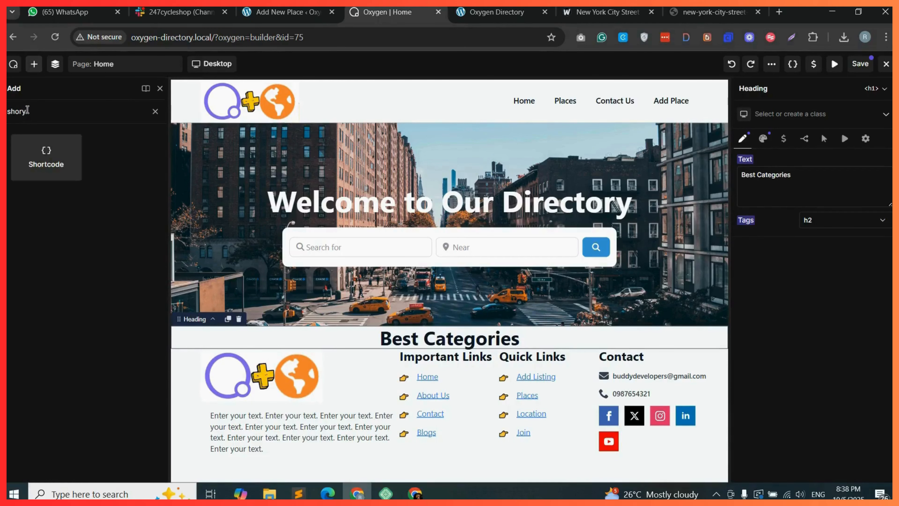
pyautogui.press('BackSpace')
pyautogui.moveTo(41, 152); pyautogui.dragTo(437, 346)
# Switch to the Add New Place tab, pick gd_categories in the Add Shortcode builder and copy the shortcode.
pyautogui.click(286, 13)
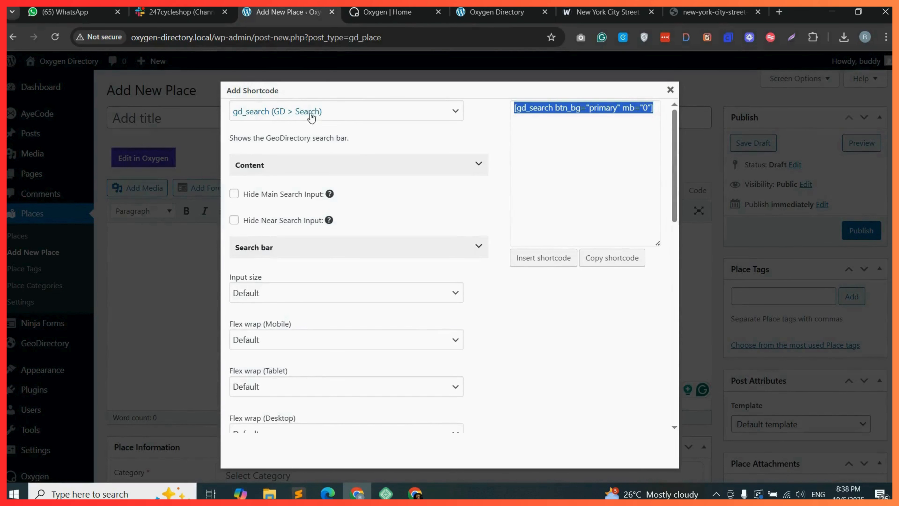
pyautogui.click(373, 116)
pyautogui.click(374, 118)
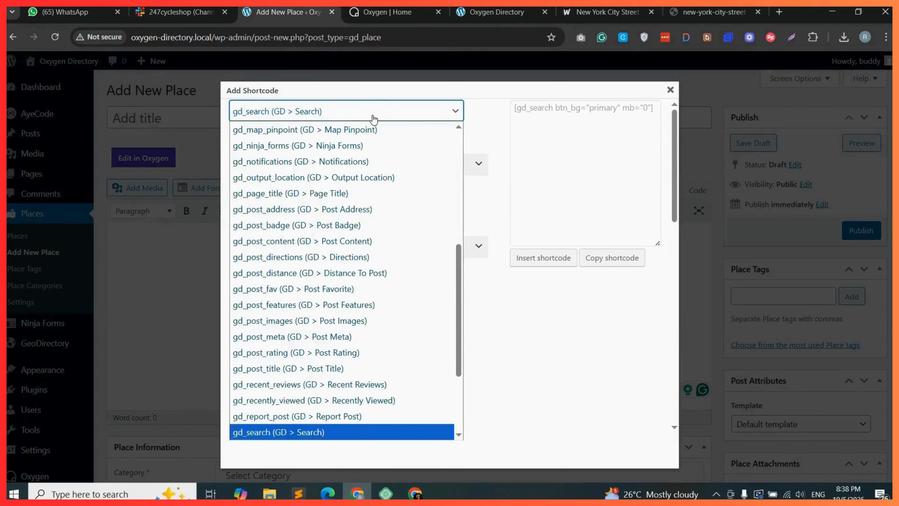
pyautogui.scroll(3, 308, 305)
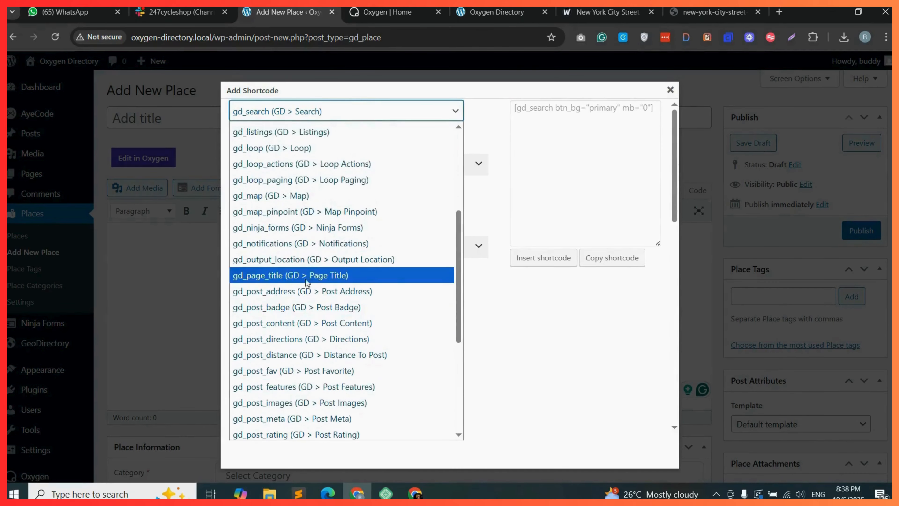
pyautogui.scroll(5, 301, 276)
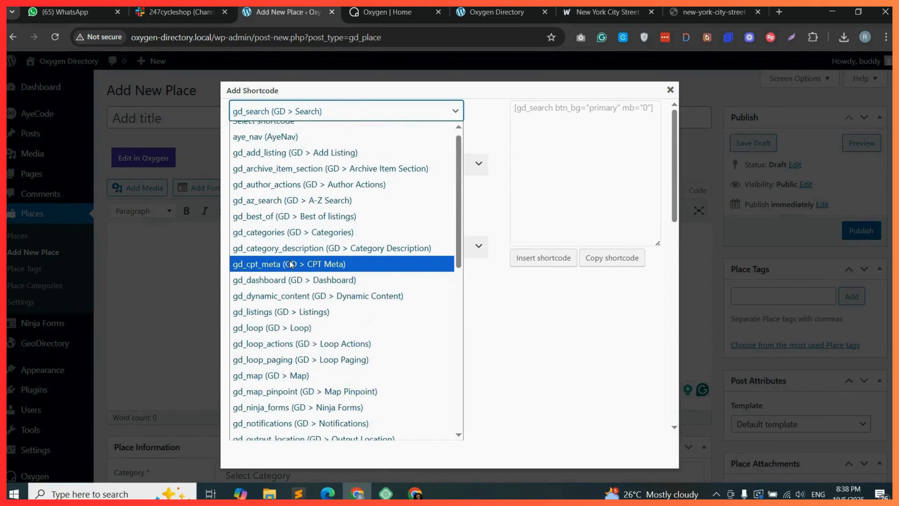
pyautogui.click(291, 232)
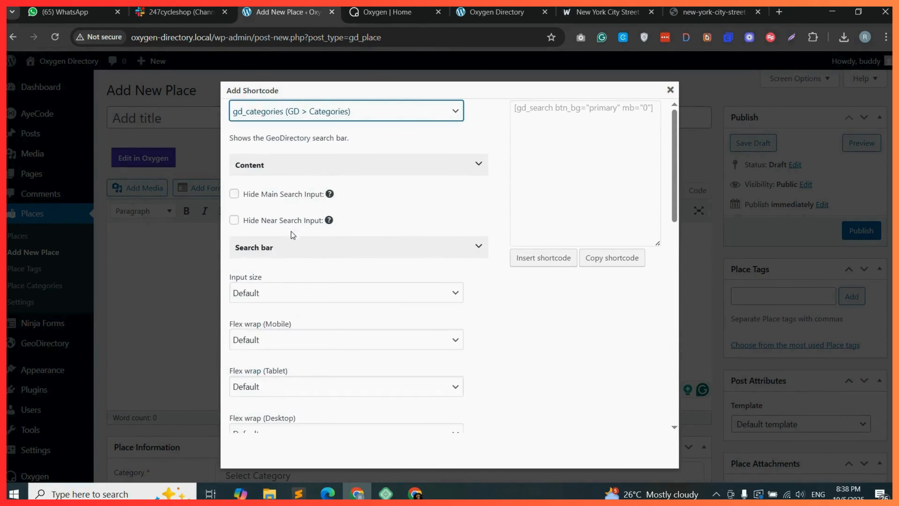
pyautogui.click(611, 260)
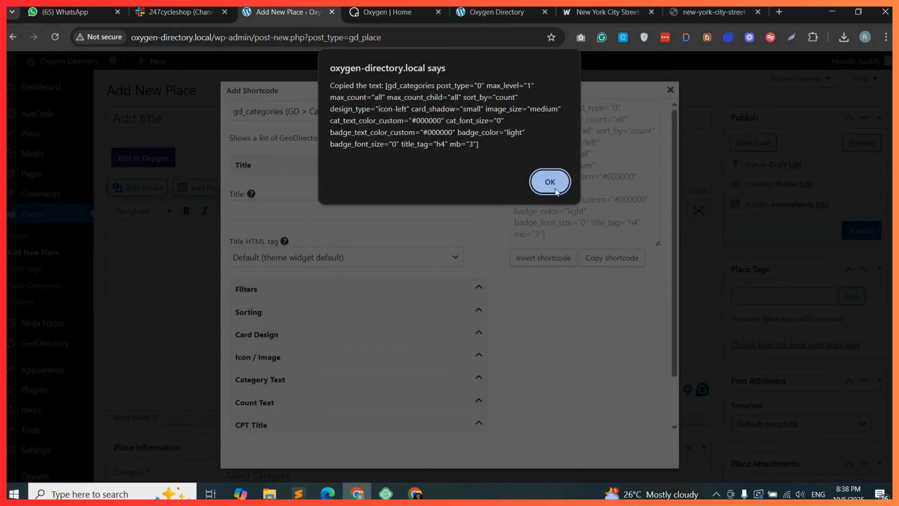
pyautogui.click(550, 182)
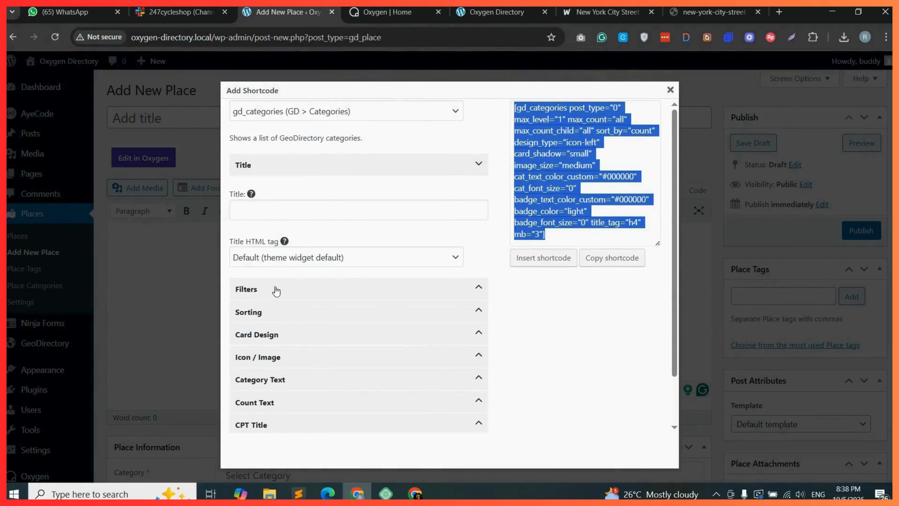
# Review the categories shortcode filters and set its Sort by option to A-Z.
pyautogui.click(319, 291)
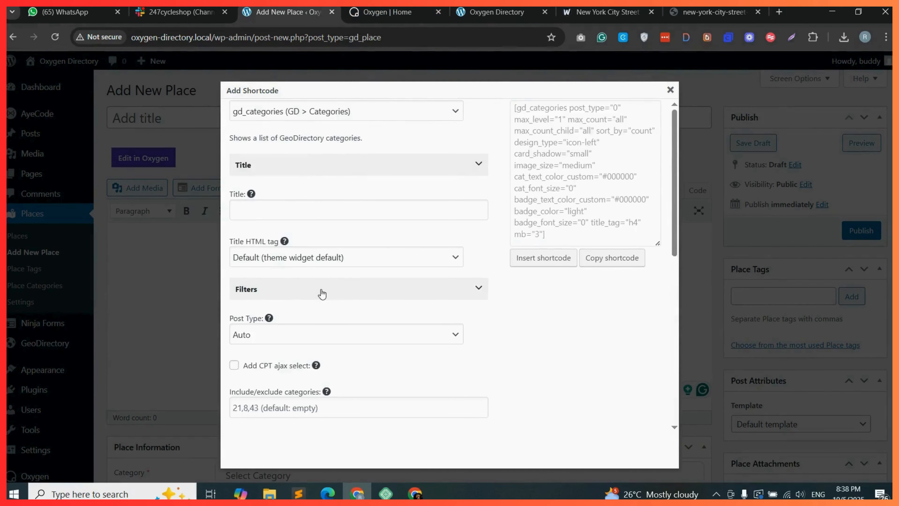
pyautogui.scroll(-2, 296, 312)
pyautogui.click(293, 248)
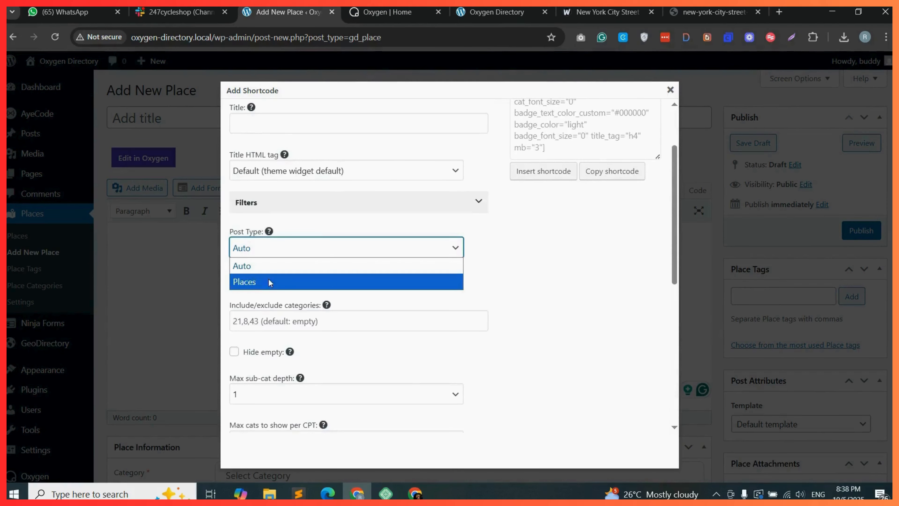
pyautogui.click(280, 249)
pyautogui.scroll(-2, 254, 253)
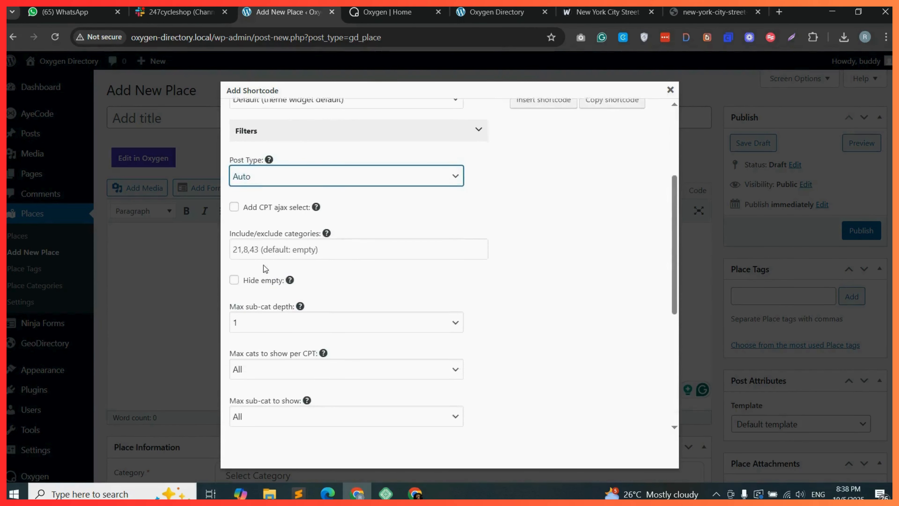
pyautogui.scroll(-4, 255, 253)
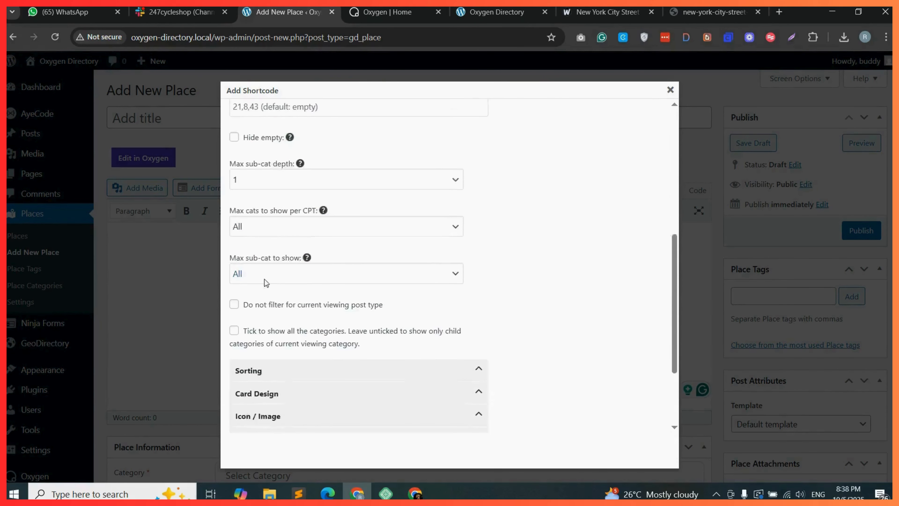
pyautogui.click(287, 324)
pyautogui.scroll(-2, 287, 325)
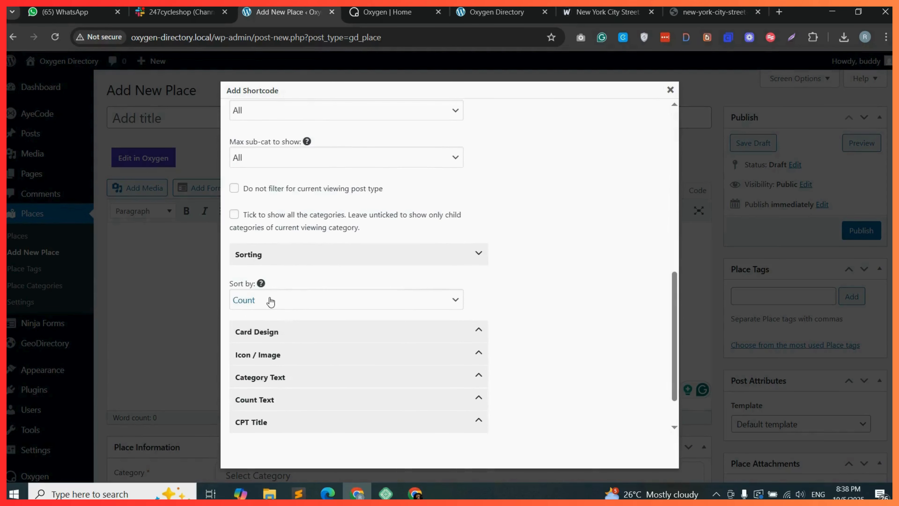
pyautogui.click(297, 300)
pyautogui.click(253, 331)
# Set the categories shortcode card Design Type to Icon Top.
pyautogui.scroll(-1, 265, 304)
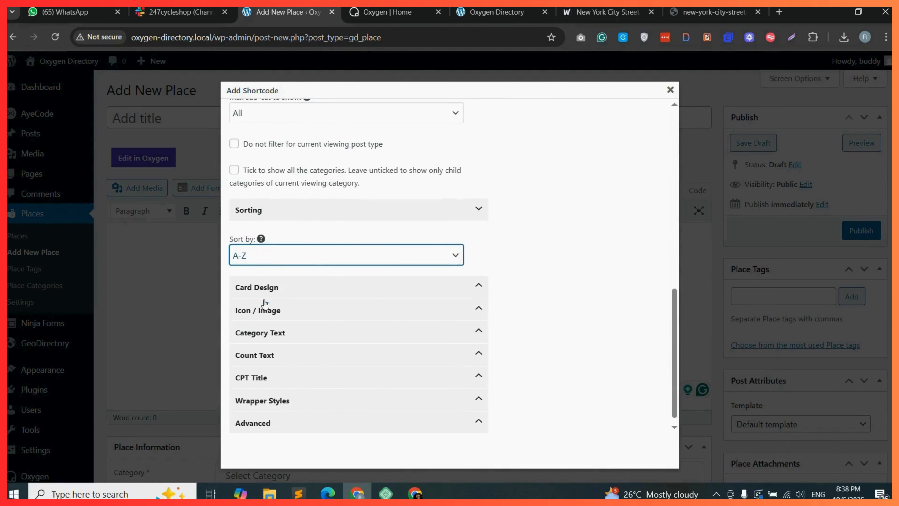
pyautogui.click(307, 289)
pyautogui.scroll(-2, 279, 267)
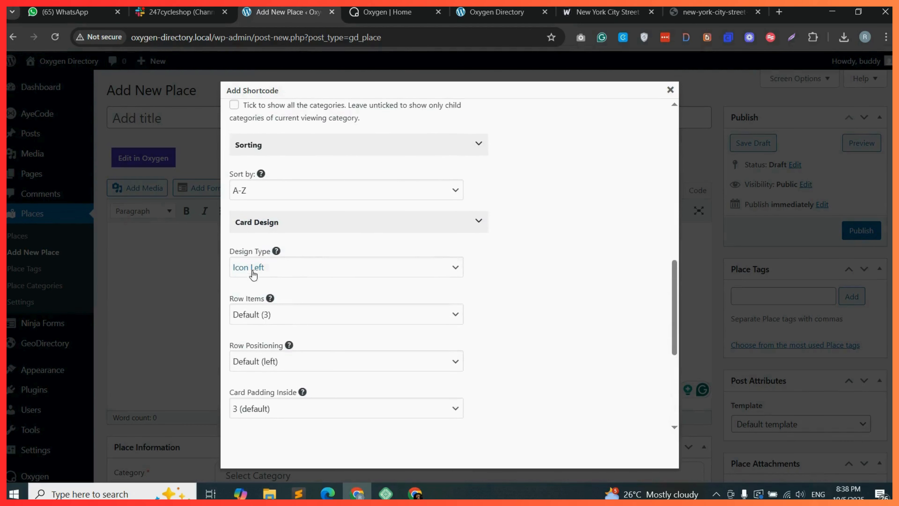
pyautogui.click(278, 270)
pyautogui.click(265, 302)
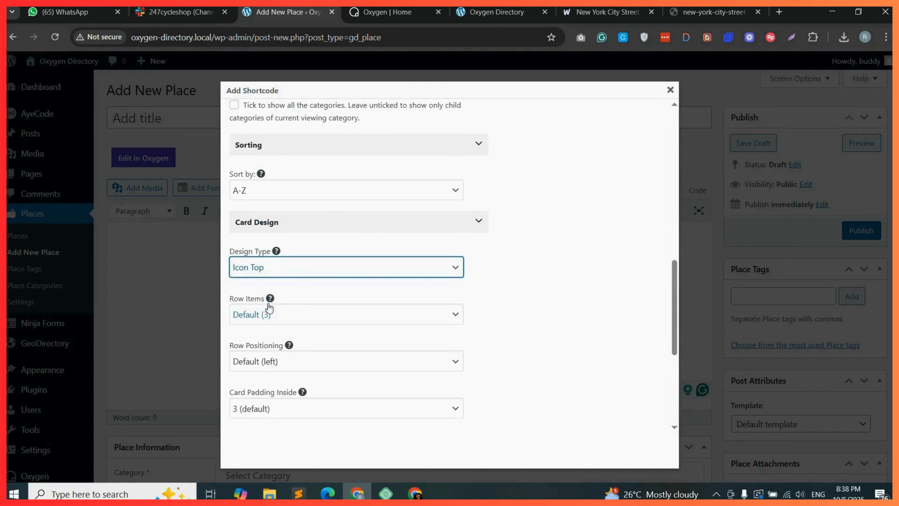
# Set the categories shortcode Icon Size to XL and the Category Text color to Black.
pyautogui.scroll(-2, 287, 294)
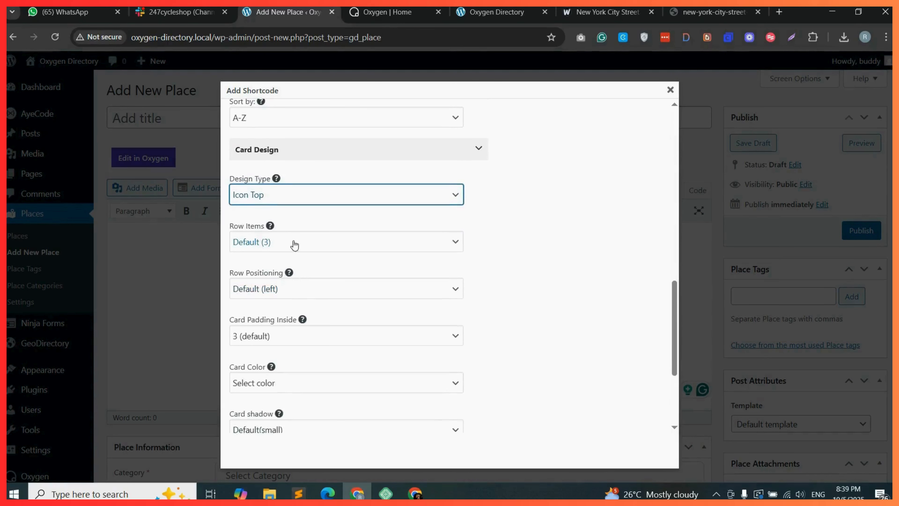
pyautogui.scroll(-10, 286, 259)
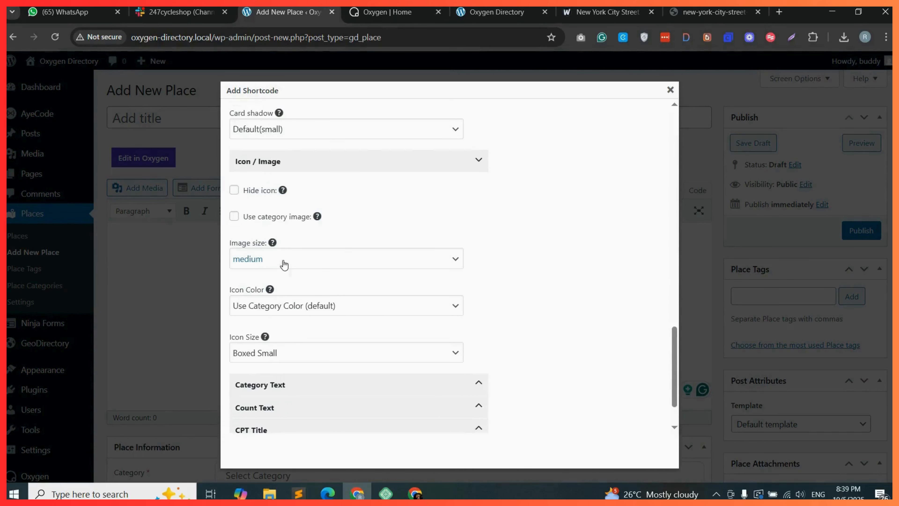
pyautogui.click(301, 304)
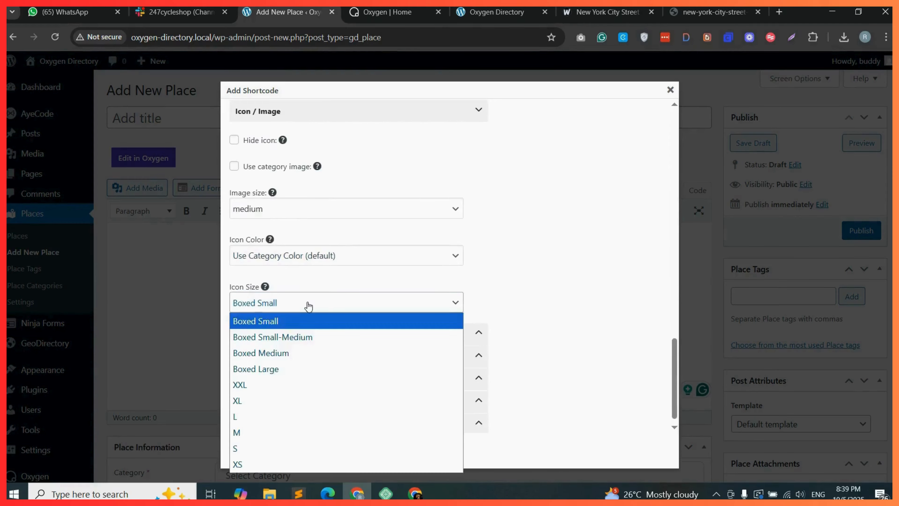
pyautogui.click(253, 406)
pyautogui.scroll(-1, 294, 344)
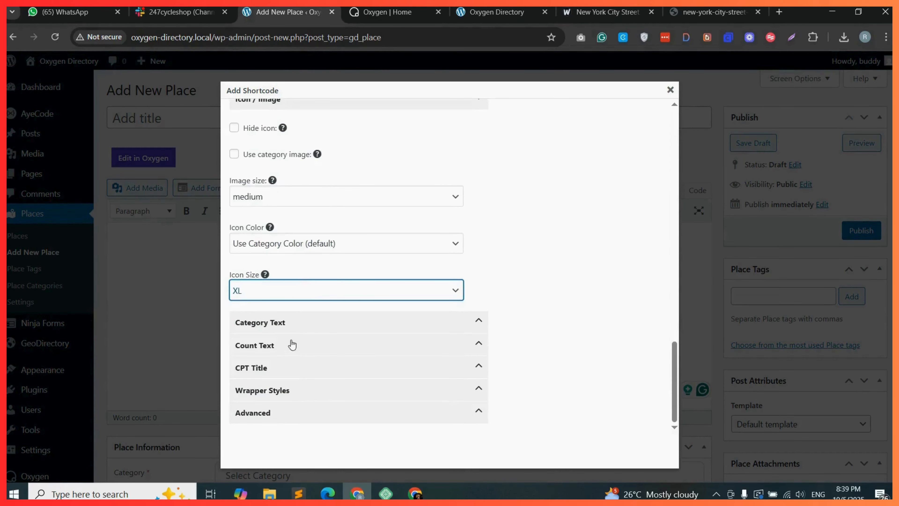
pyautogui.click(318, 327)
pyautogui.scroll(-3, 301, 312)
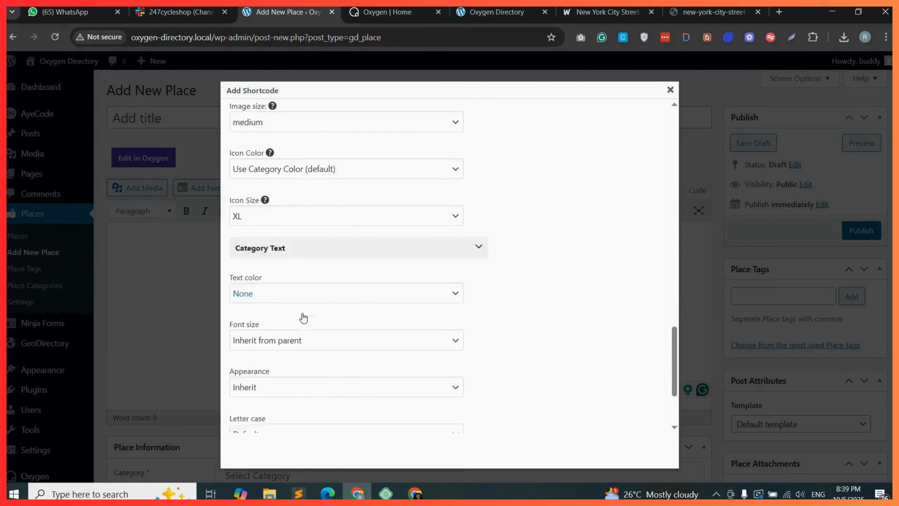
pyautogui.click(271, 223)
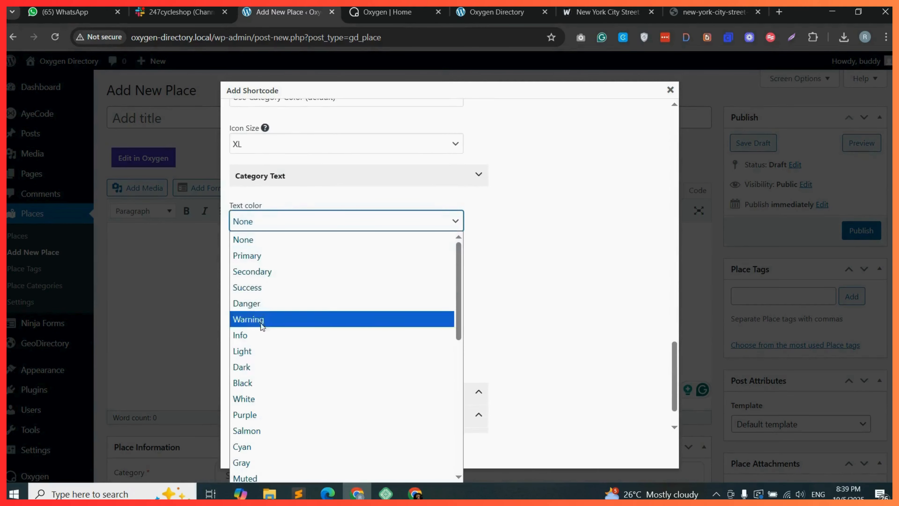
pyautogui.click(253, 383)
# Copy the generated gd_categories shortcode and paste it into the Oxygen Shortcode element's Full Shortcode field.
pyautogui.click(620, 259)
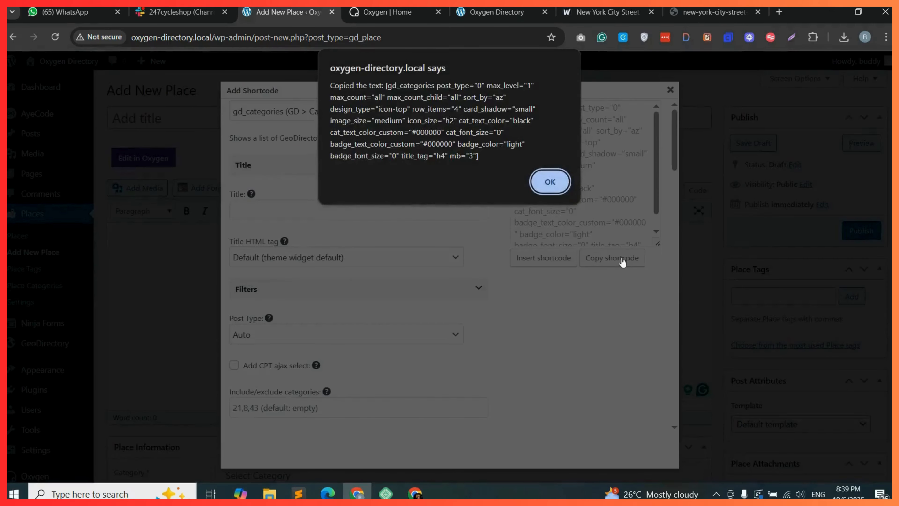
pyautogui.click(550, 182)
pyautogui.click(388, 12)
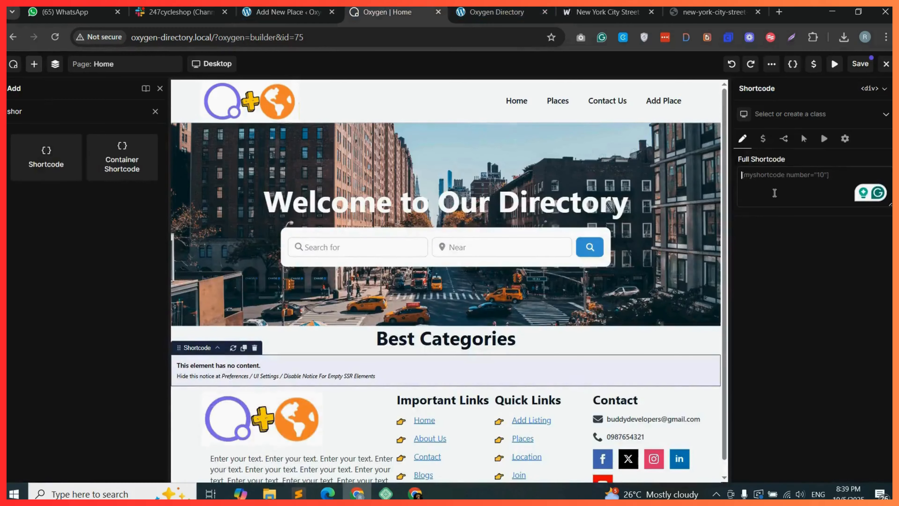
pyautogui.rightClick(782, 177)
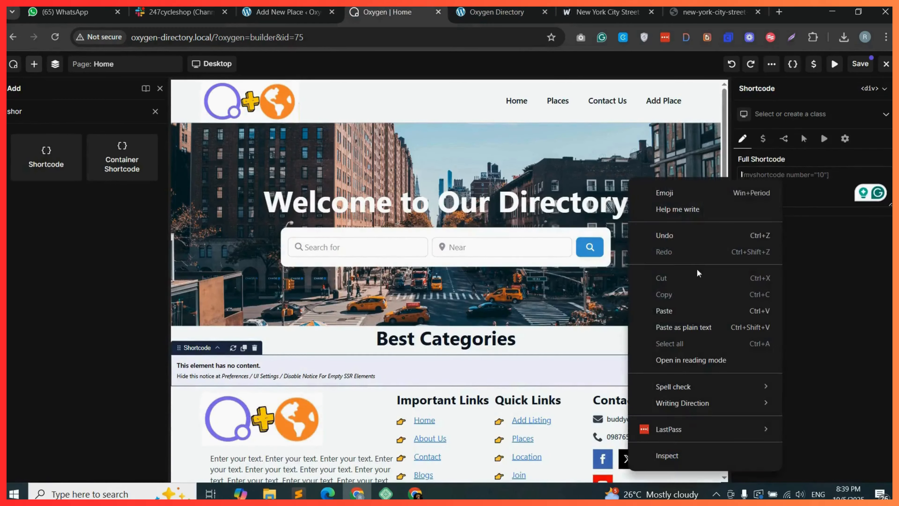
pyautogui.click(677, 306)
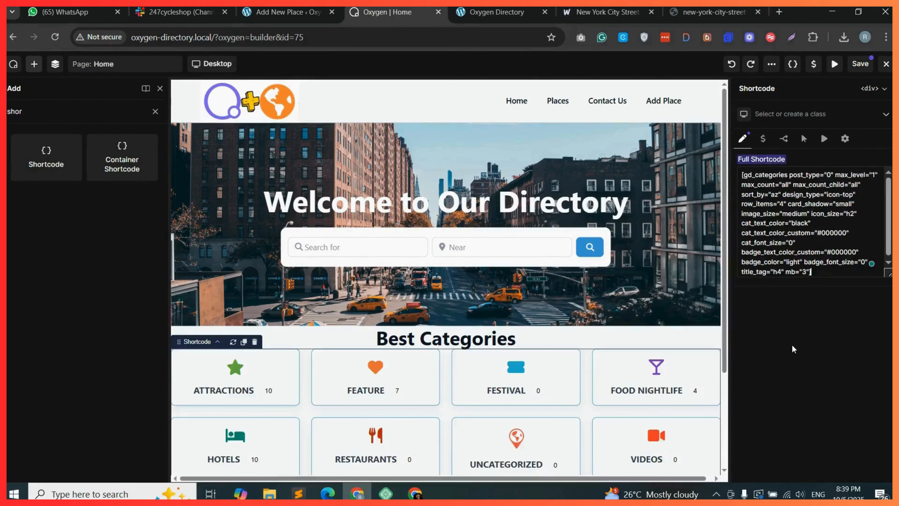
# Create and assign a new class named gd-cattegories to the shortcode element.
pyautogui.scroll(-3, 478, 314)
pyautogui.scroll(-1, 466, 311)
pyautogui.scroll(1, 450, 282)
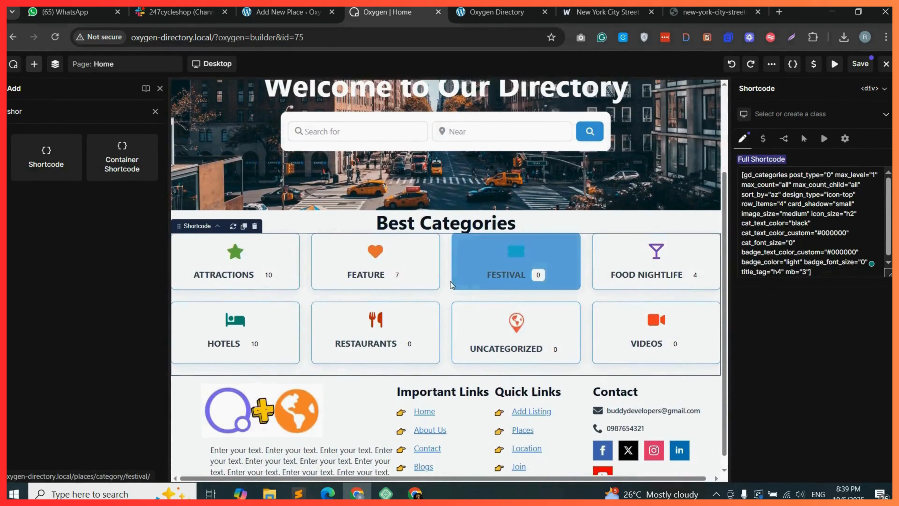
pyautogui.scroll(1, 386, 300)
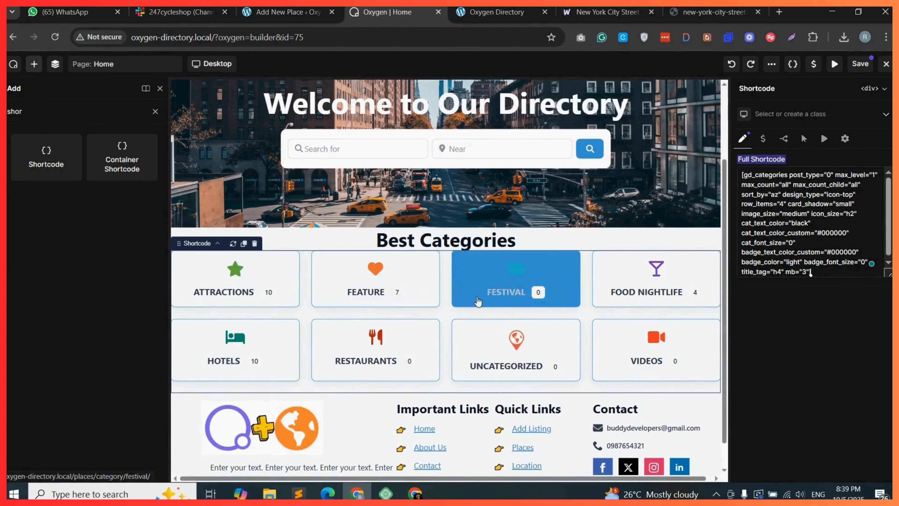
pyautogui.click(793, 113)
pyautogui.write('gd-cattego')
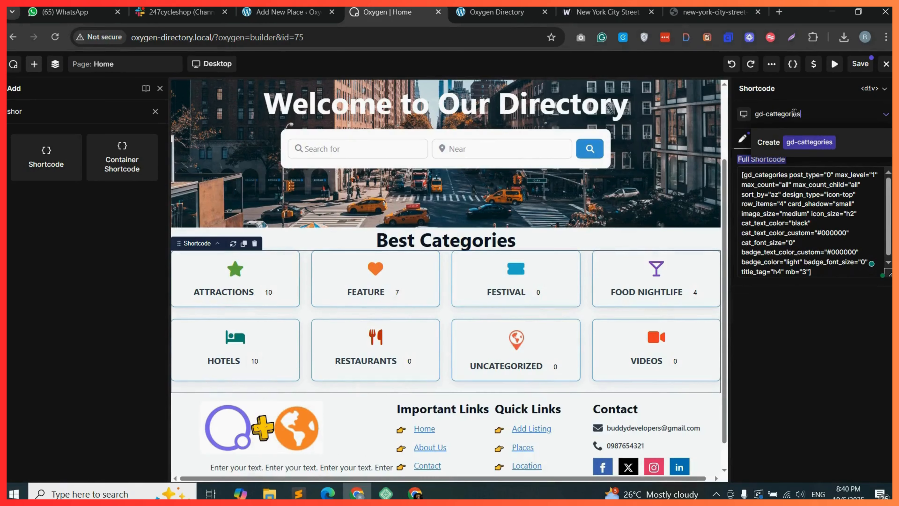
pyautogui.write('ries')
pyautogui.click(783, 142)
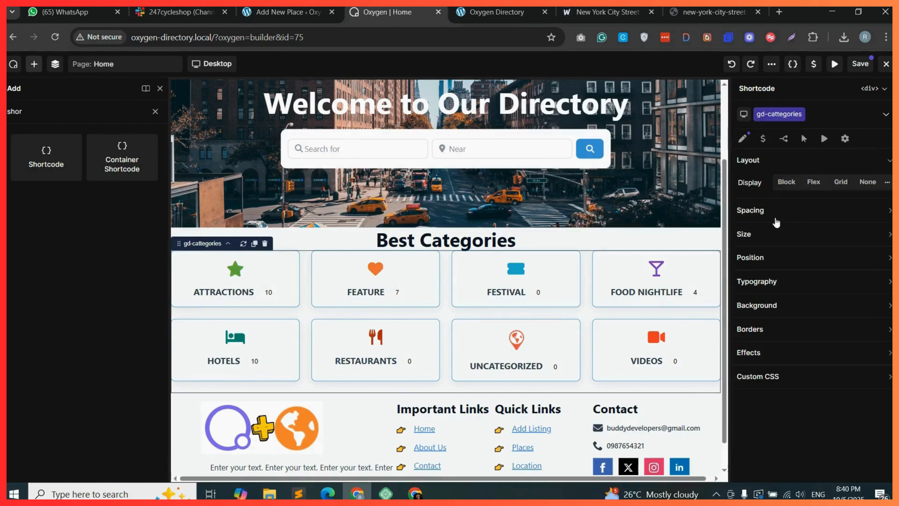
# Set the shortcode element's top and bottom padding to 20 px.
pyautogui.click(810, 247)
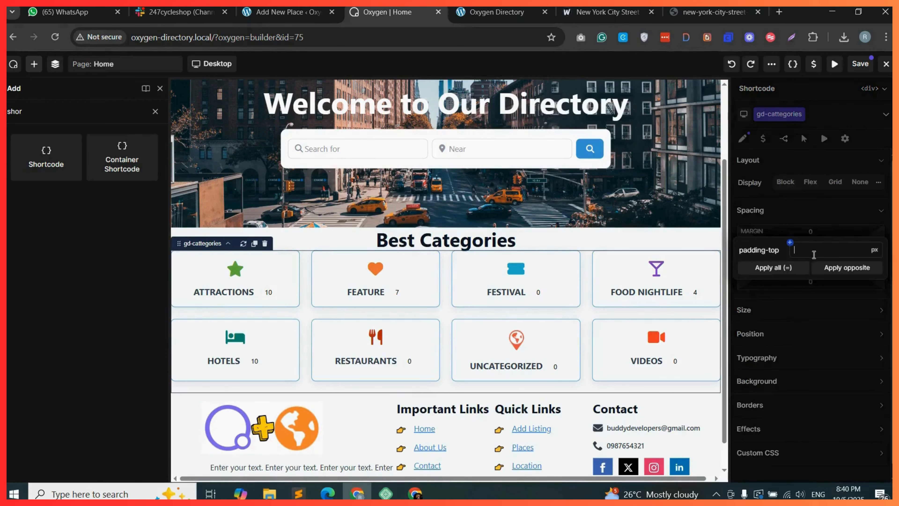
pyautogui.write('20')
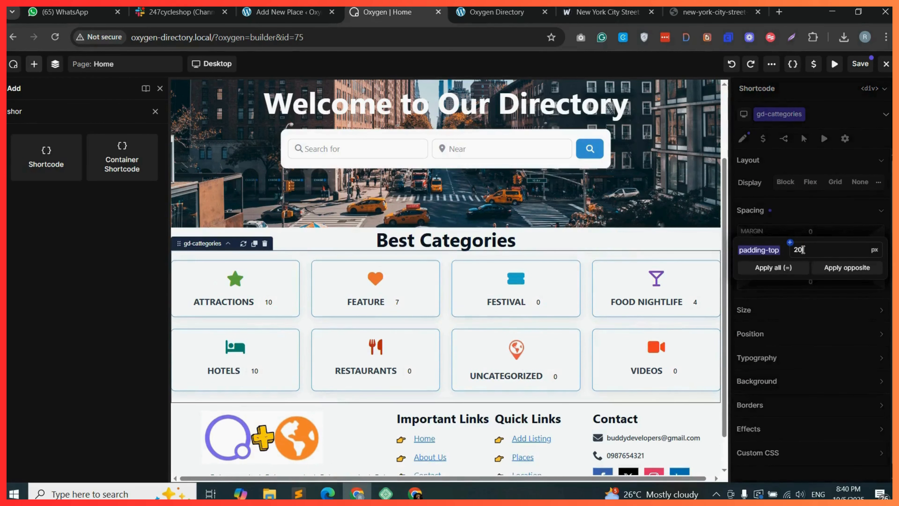
pyautogui.click(844, 270)
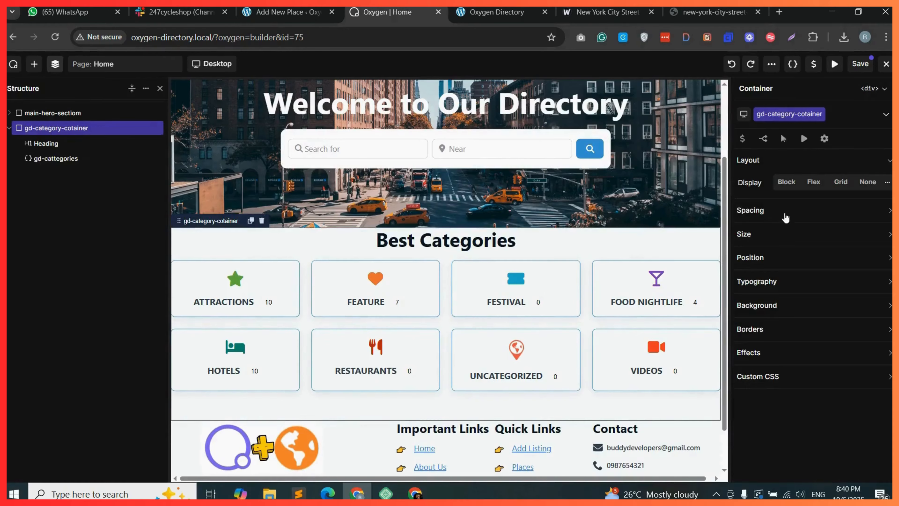
# Set the gd-category-cotainer container's top and bottom padding to 40 px.
pyautogui.click(811, 249)
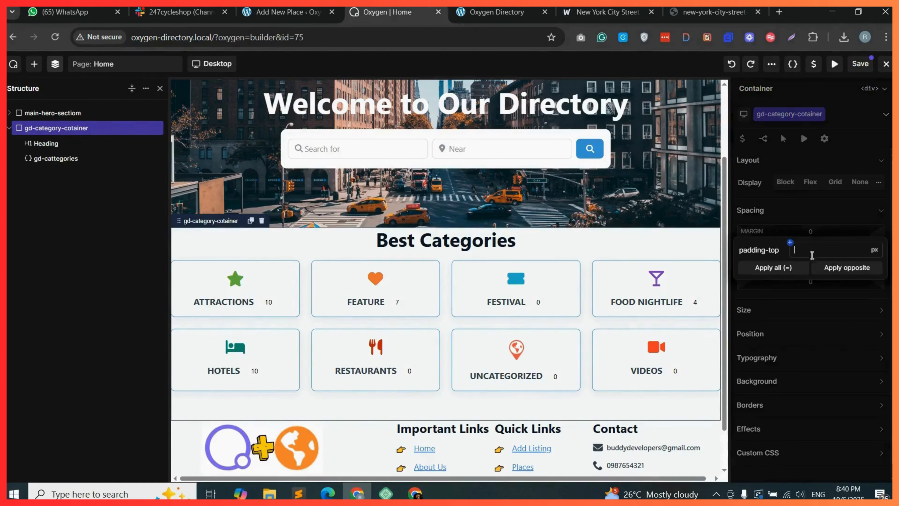
pyautogui.write('40')
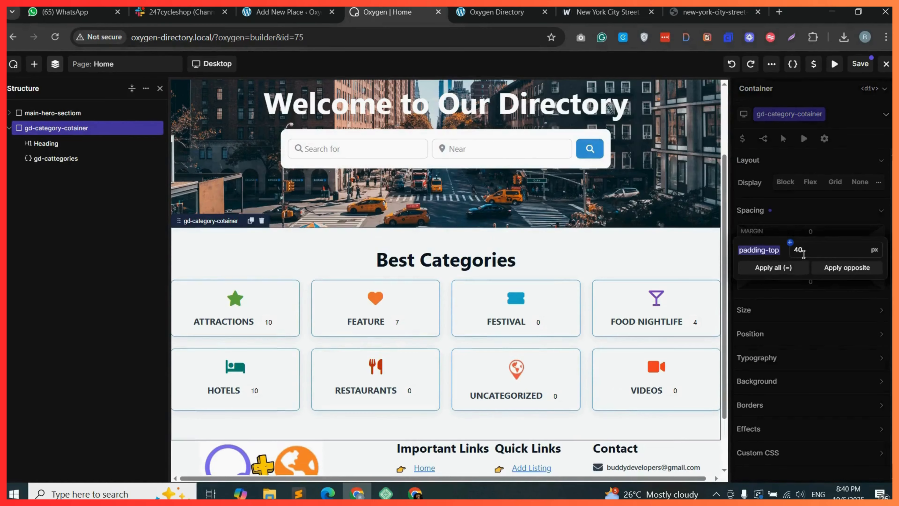
pyautogui.click(839, 268)
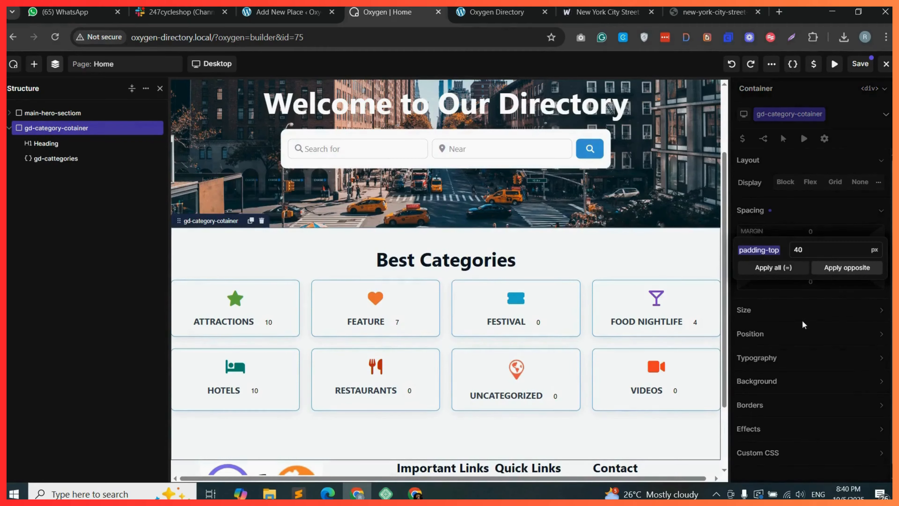
# Save the page and reload the site's front end to preview the Best Categories section.
pyautogui.click(860, 64)
pyautogui.click(482, 10)
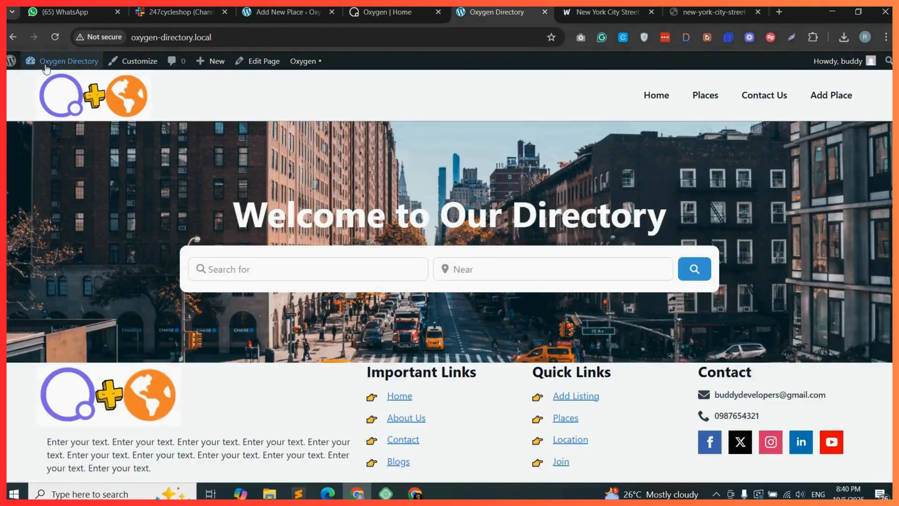
pyautogui.click(54, 37)
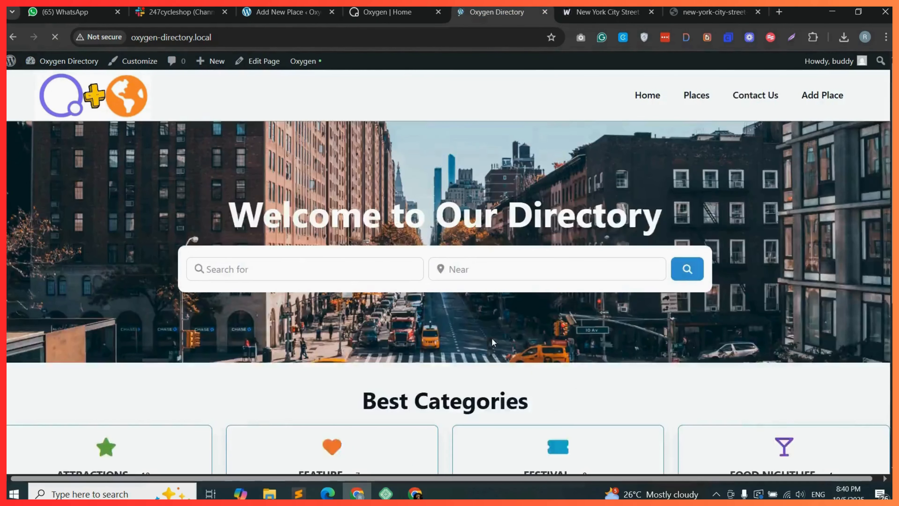
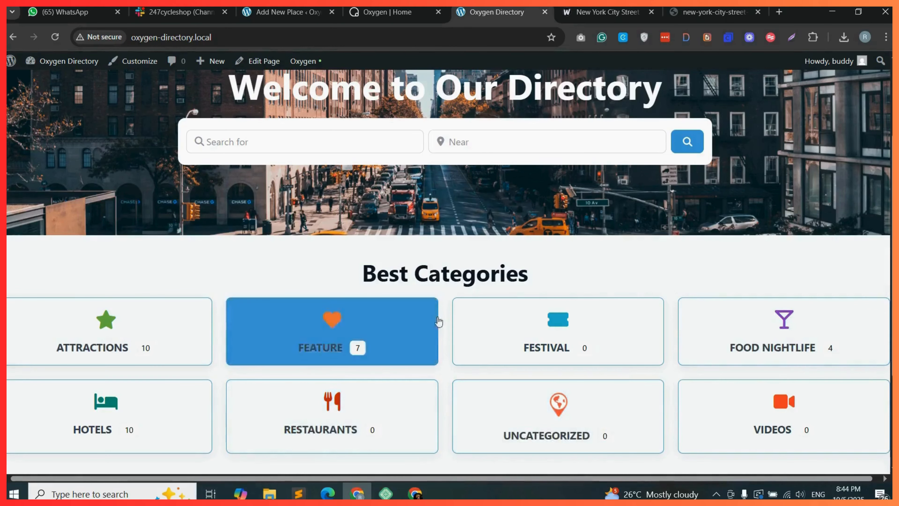
# Add a new container element inside the gd-category-cotainer section in the builder.
pyautogui.scroll(3, 853, 116)
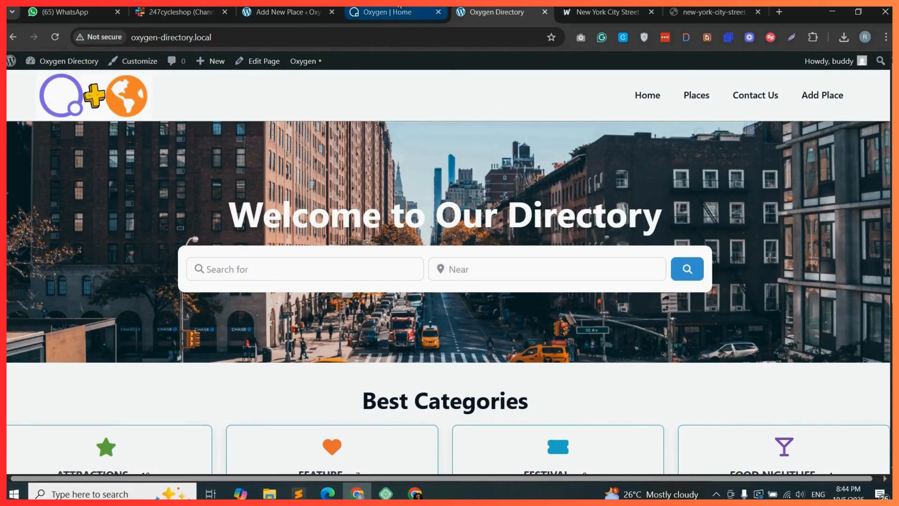
pyautogui.click(400, 12)
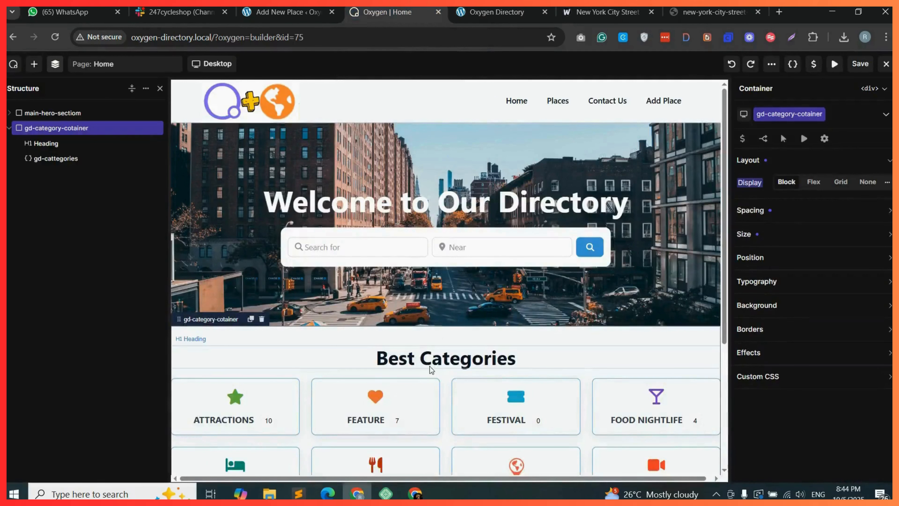
pyautogui.click(36, 71)
pyautogui.moveTo(53, 176); pyautogui.dragTo(336, 329)
pyautogui.click(55, 64)
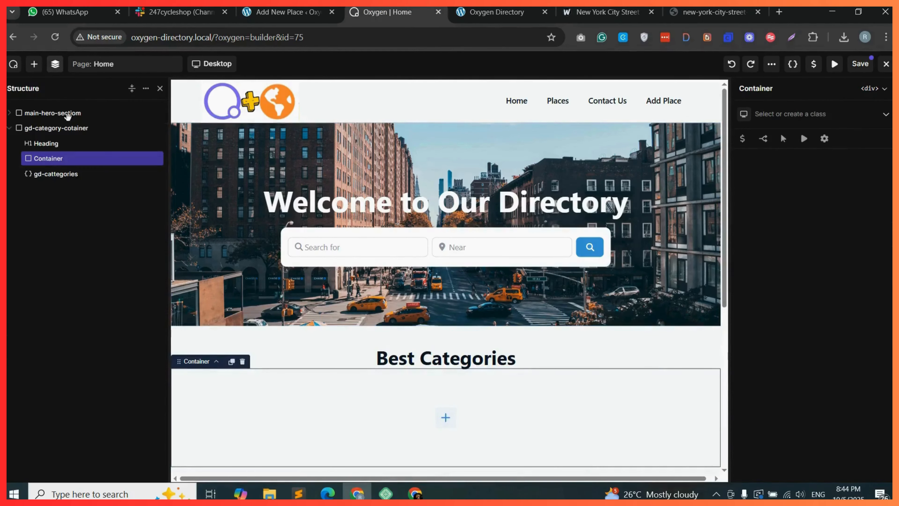
# Move the Best Categories heading and the gd-cattegories shortcode into the new container.
pyautogui.click(64, 143)
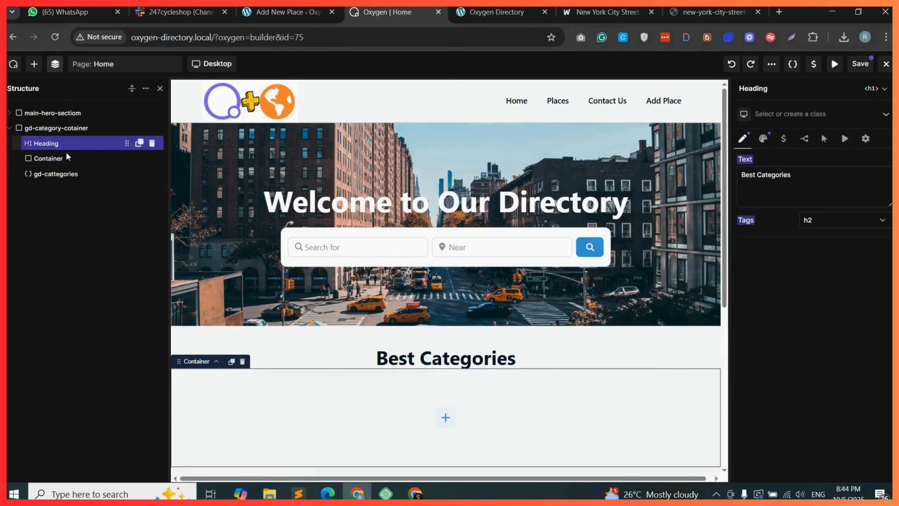
pyautogui.moveTo(75, 153); pyautogui.dragTo(75, 161)
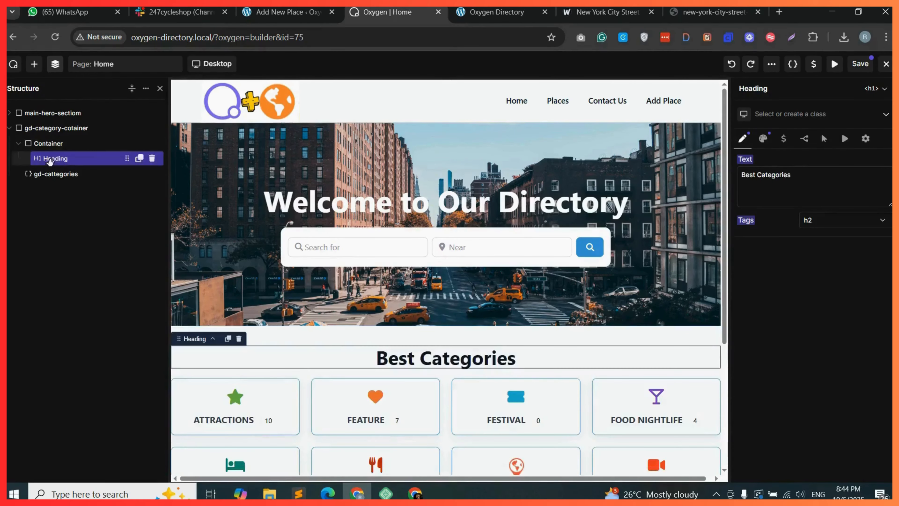
pyautogui.click(60, 174)
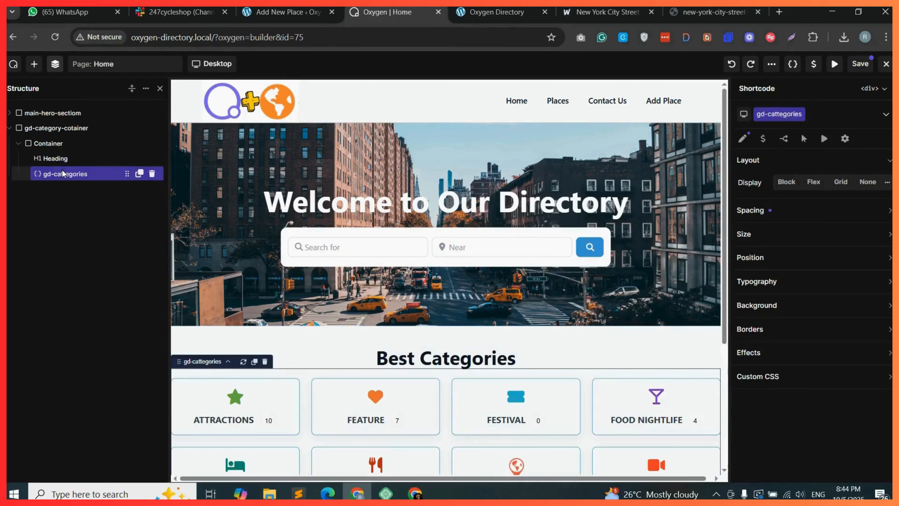
pyautogui.click(60, 143)
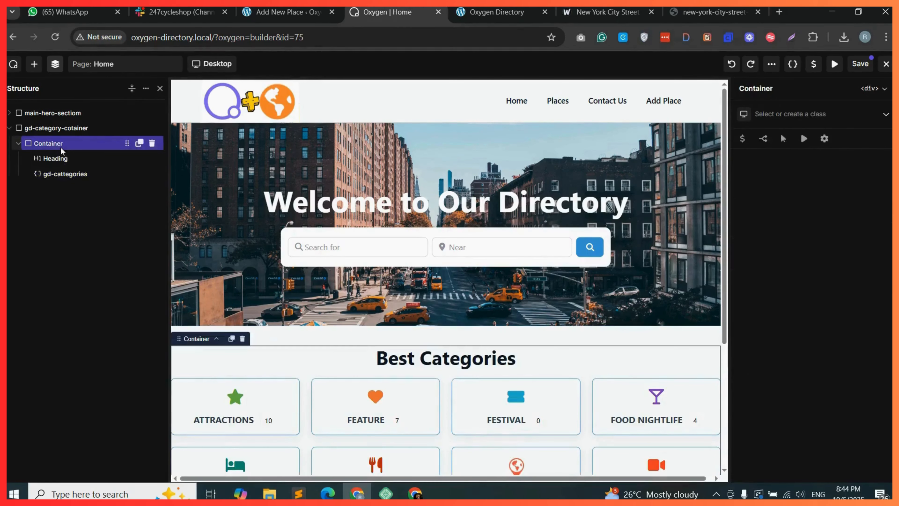
# Create and assign a class named conatinet-cat to the new container and set its width to 90%.
pyautogui.click(792, 114)
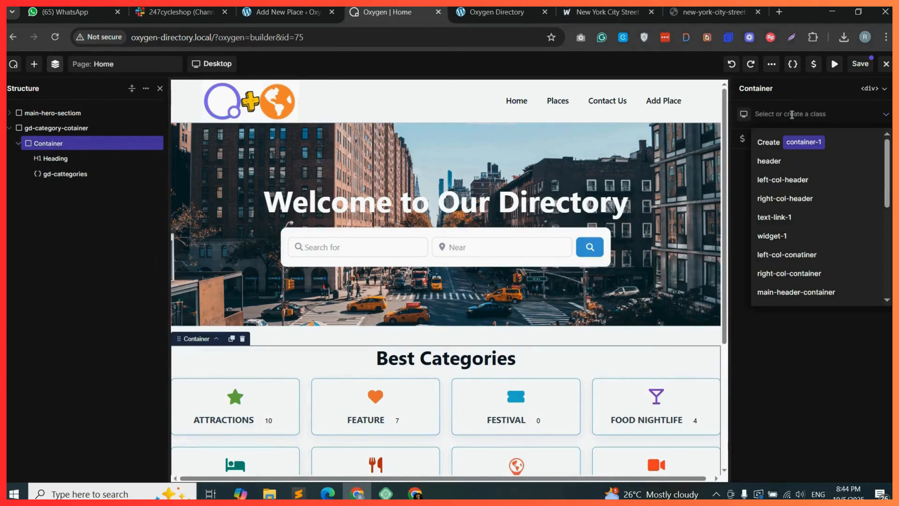
pyautogui.write('conatin')
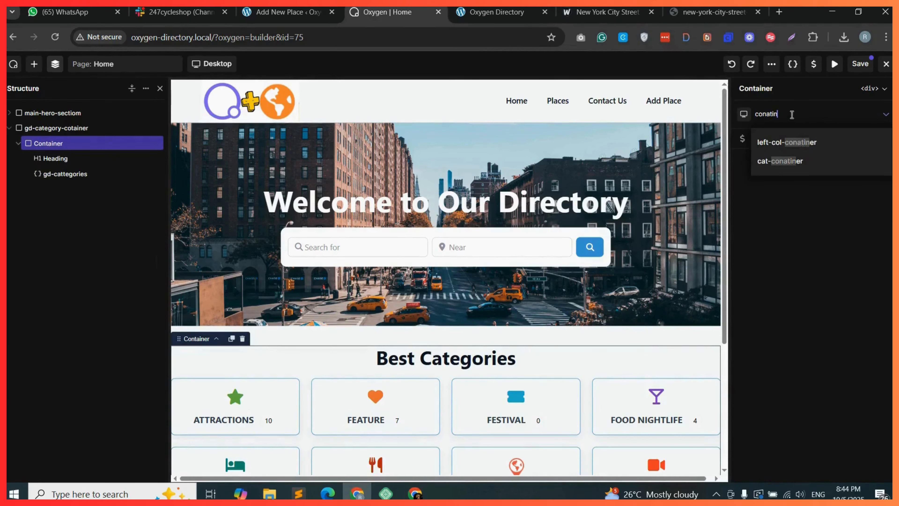
pyautogui.write('et-cat')
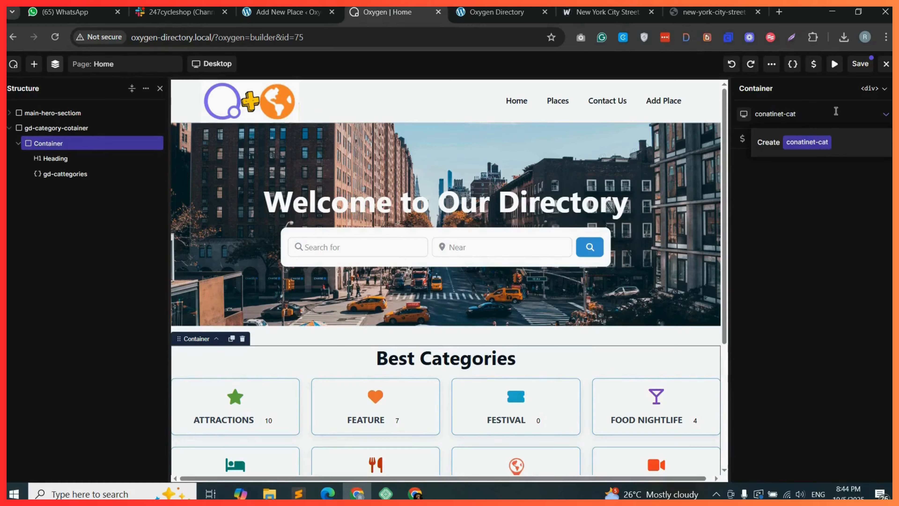
pyautogui.click(839, 139)
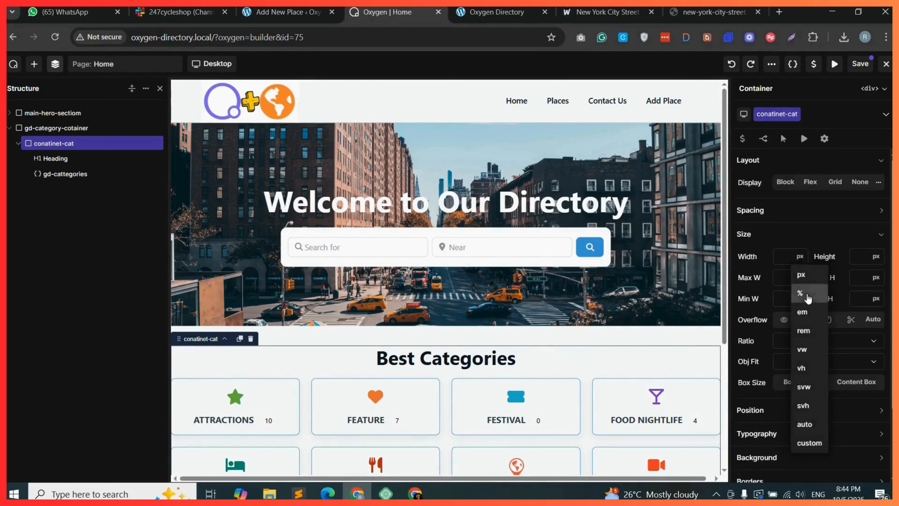
pyautogui.click(808, 297)
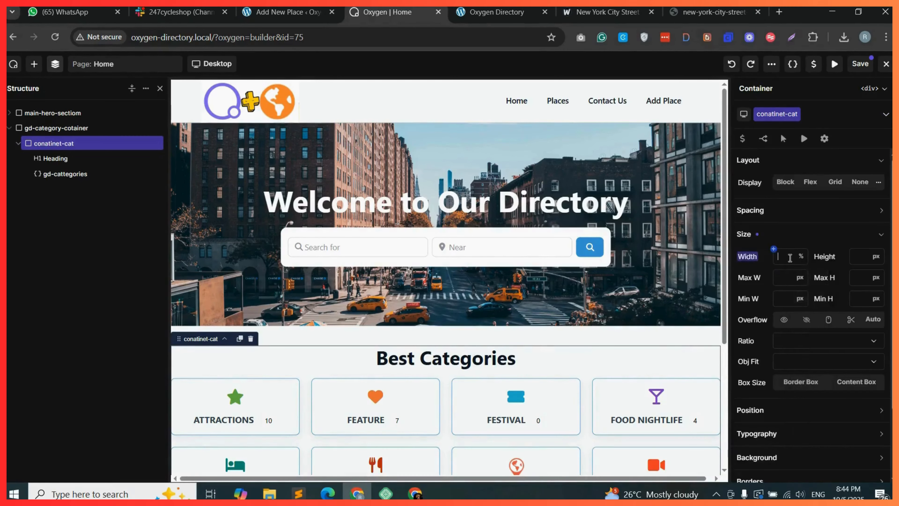
pyautogui.write('90')
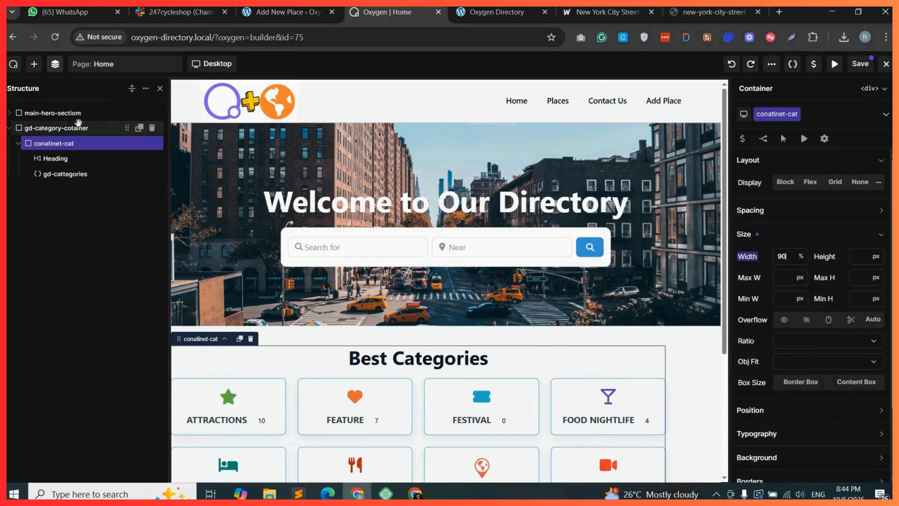
# Set the gd-category-cotainer container's display to Flex with a row flow.
pyautogui.click(67, 127)
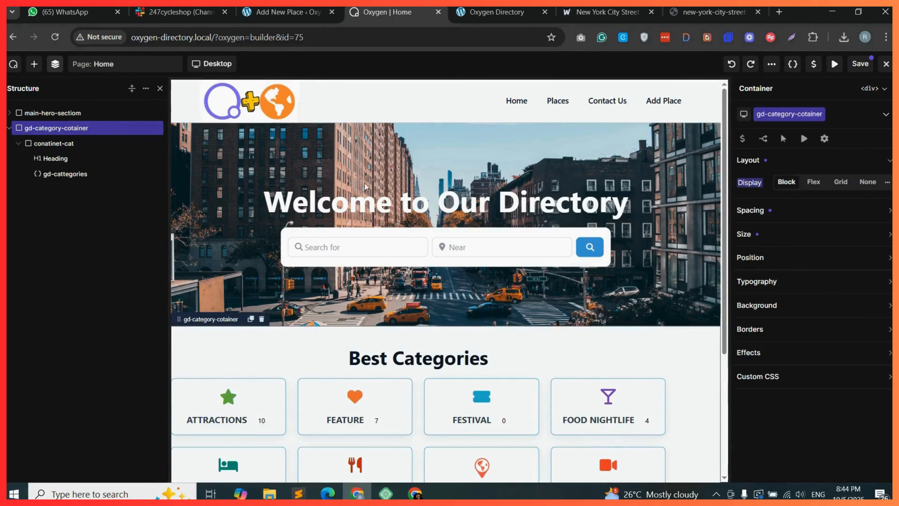
pyautogui.click(810, 181)
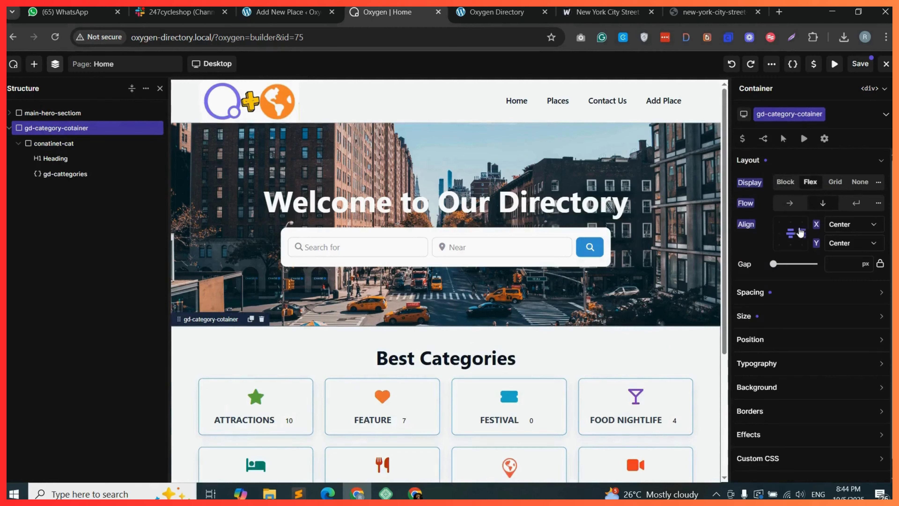
pyautogui.click(789, 207)
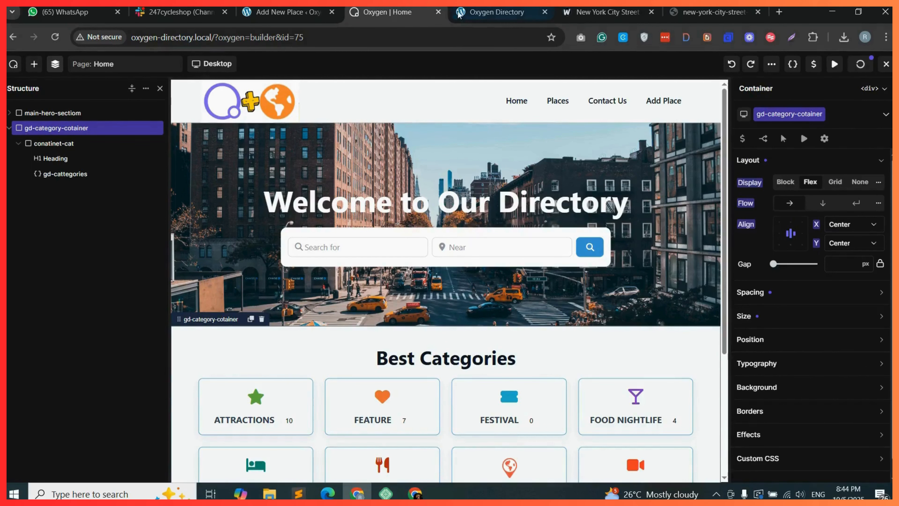
# Preview the centred Best Categories section on the site's front end.
pyautogui.click(489, 15)
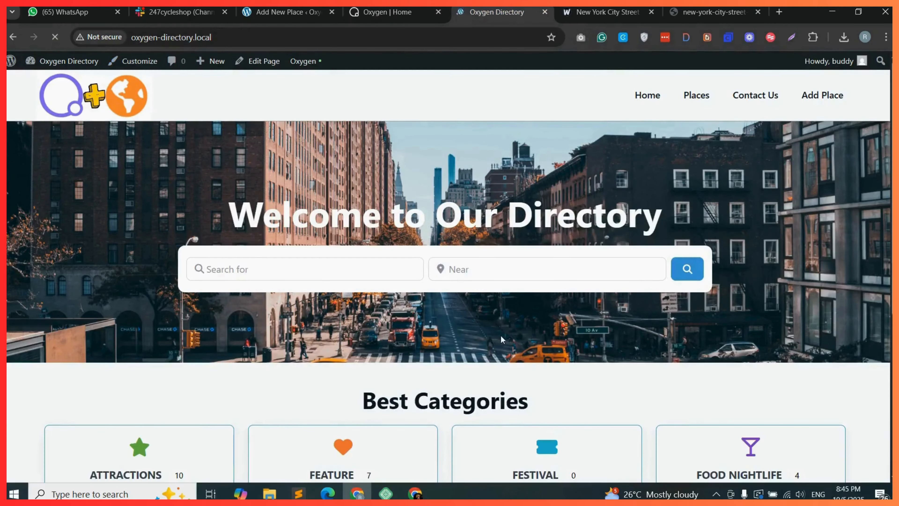
pyautogui.scroll(-5, 42, 106)
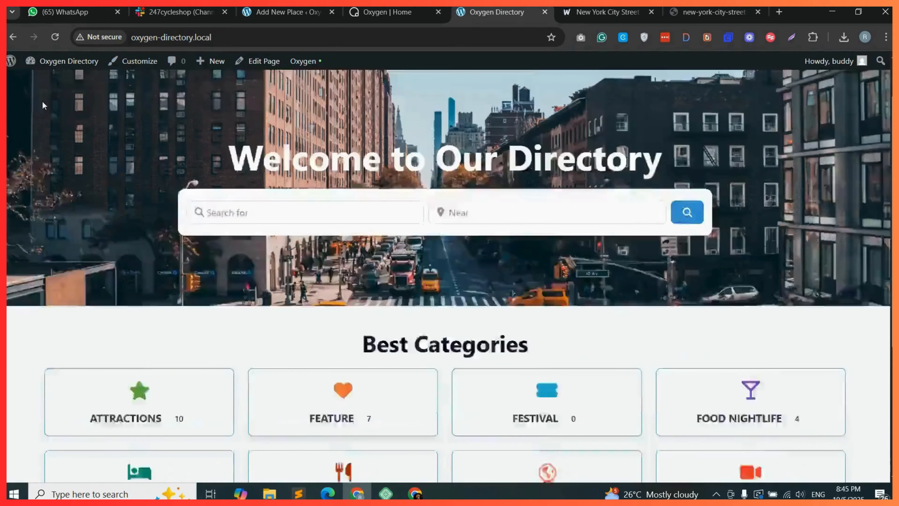
pyautogui.scroll(5, 45, 184)
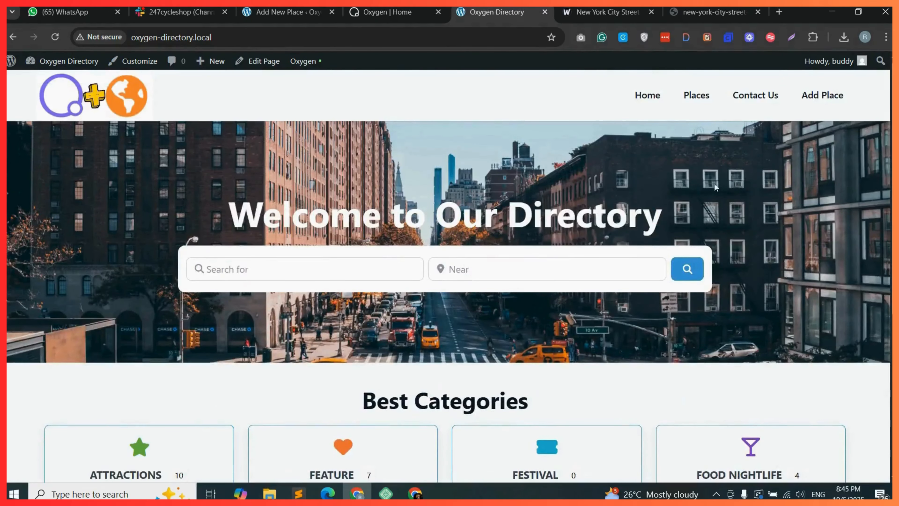
pyautogui.scroll(-5, 73, 172)
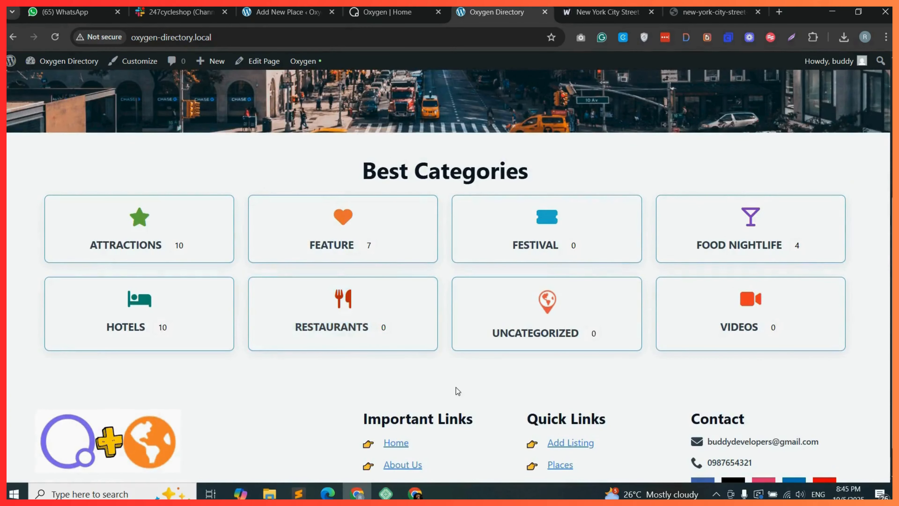
# Add a new top-level container below the gd-category-cotainer section.
pyautogui.click(393, 12)
pyautogui.moveTo(729, 192); pyautogui.dragTo(725, 327)
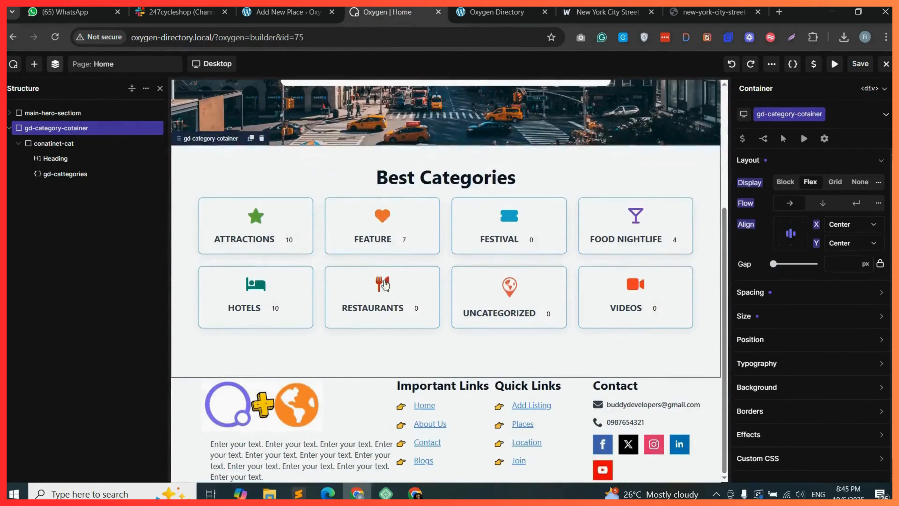
pyautogui.click(34, 64)
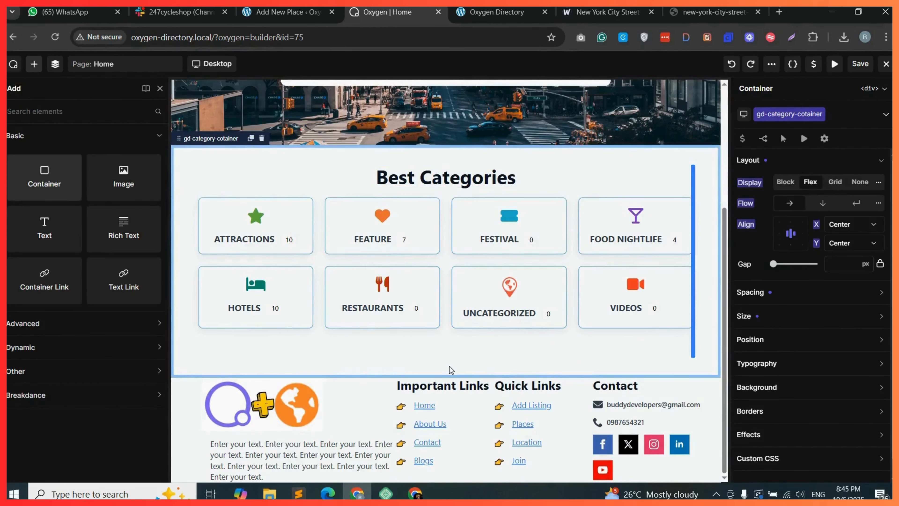
pyautogui.moveTo(451, 370); pyautogui.dragTo(450, 369)
pyautogui.click(55, 64)
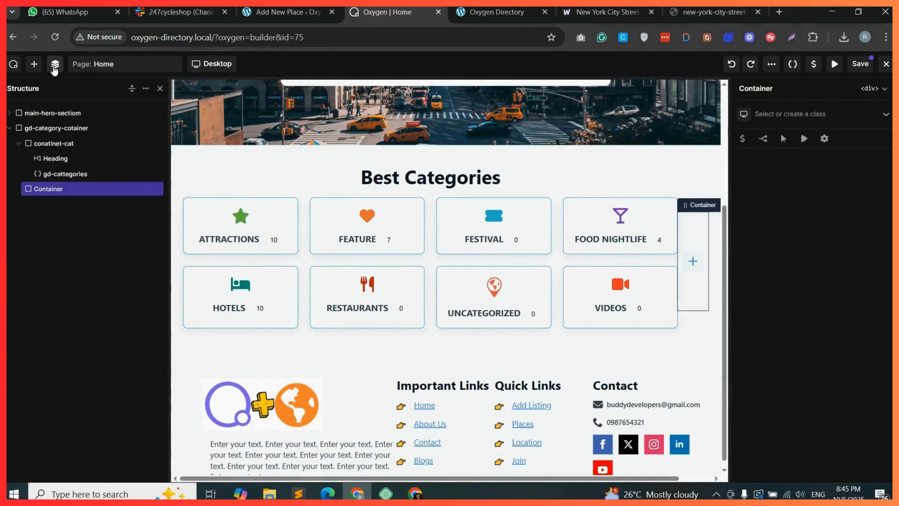
pyautogui.moveTo(65, 190); pyautogui.dragTo(22, 194)
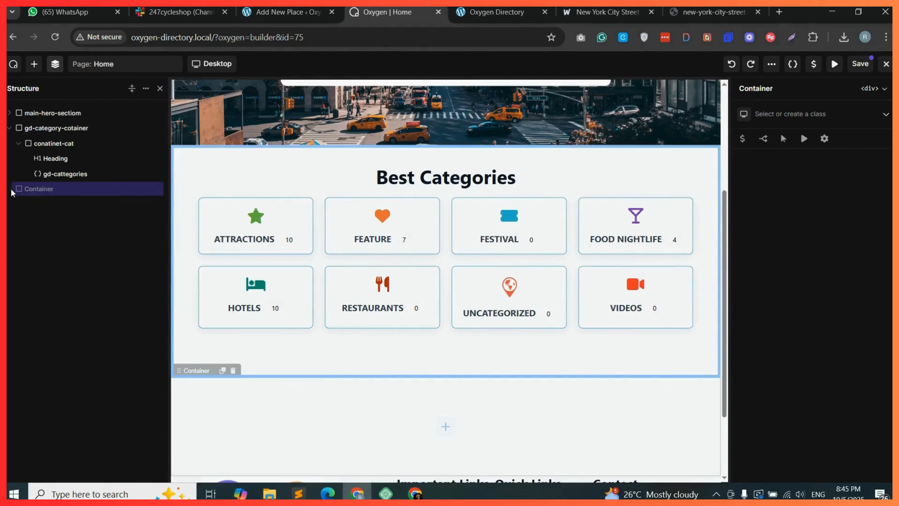
pyautogui.click(9, 128)
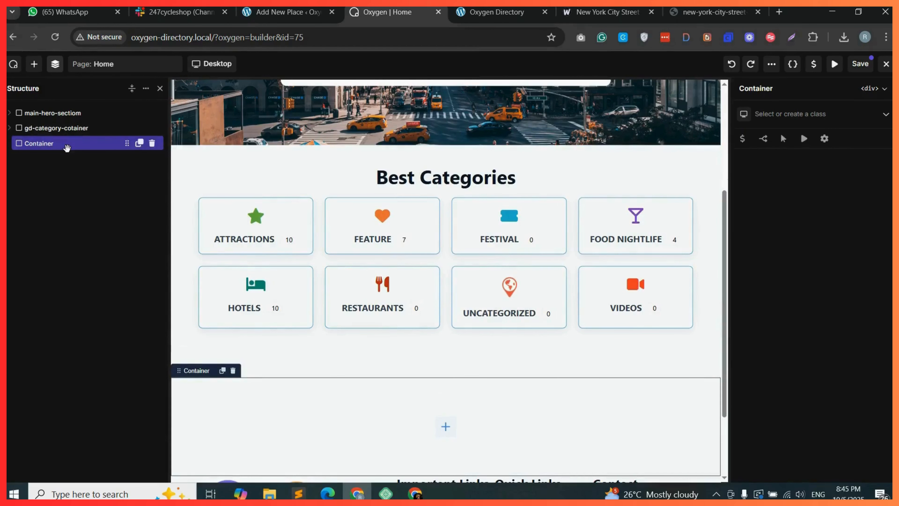
# Create and assign a class named gd-listings-container to the new container.
pyautogui.click(776, 113)
pyautogui.write('gd-listings-container')
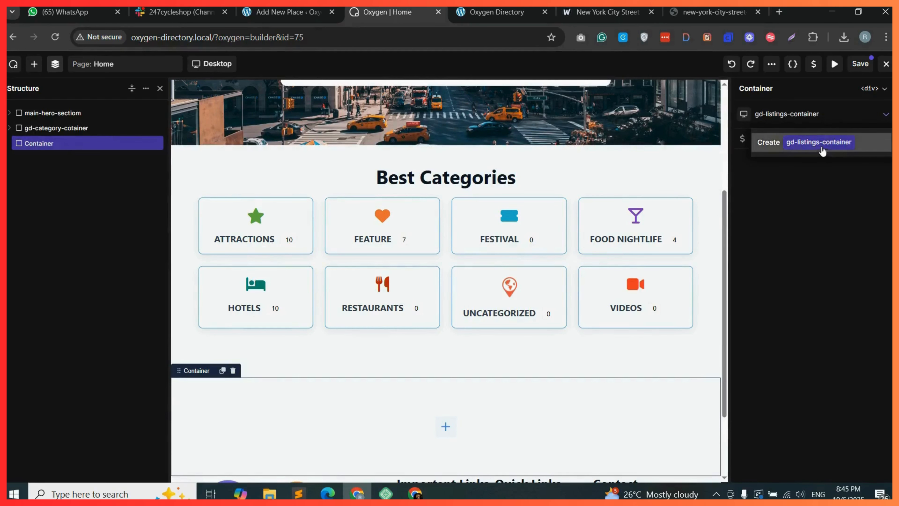
pyautogui.click(804, 152)
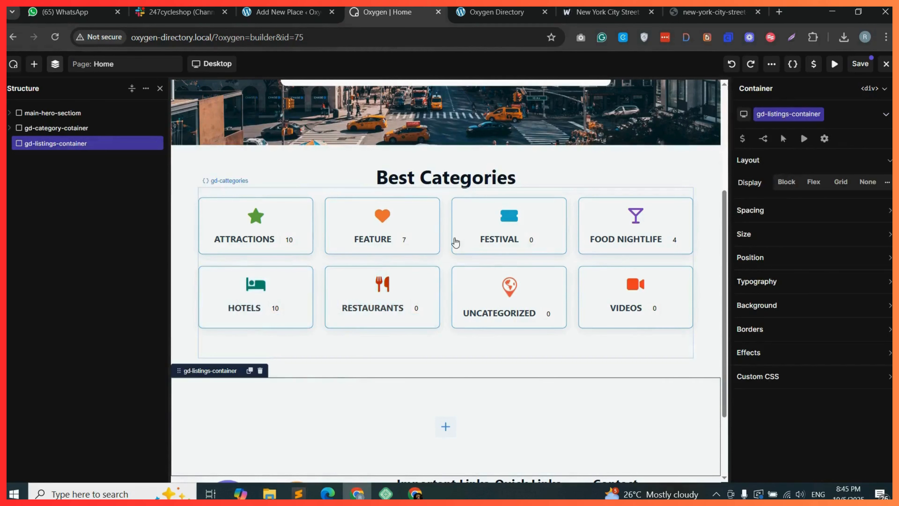
# Duplicate the Best Categories heading into gd-listings-container and change its text to Best Listings.
pyautogui.click(538, 177)
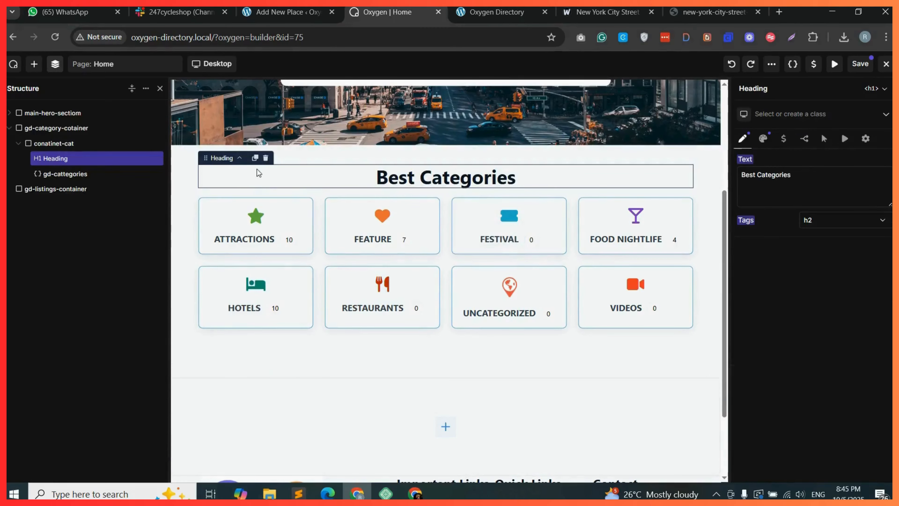
pyautogui.click(255, 158)
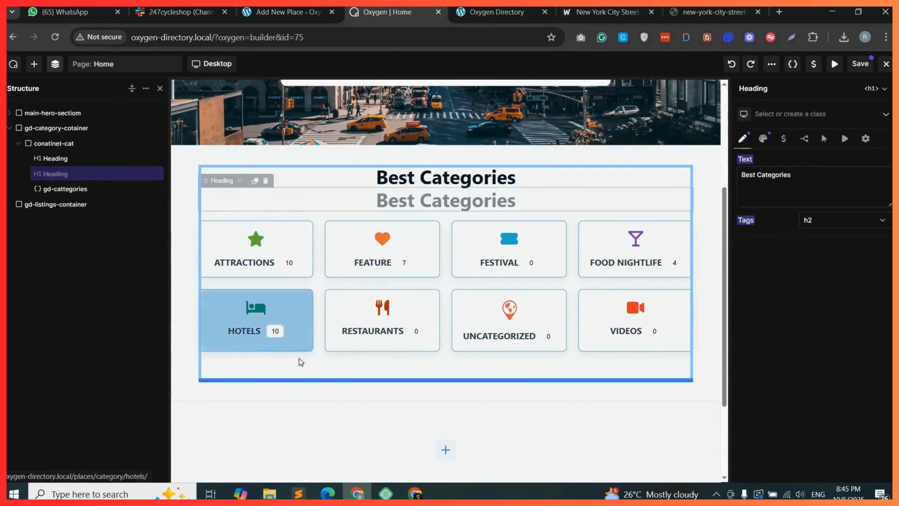
pyautogui.moveTo(300, 362); pyautogui.dragTo(337, 436)
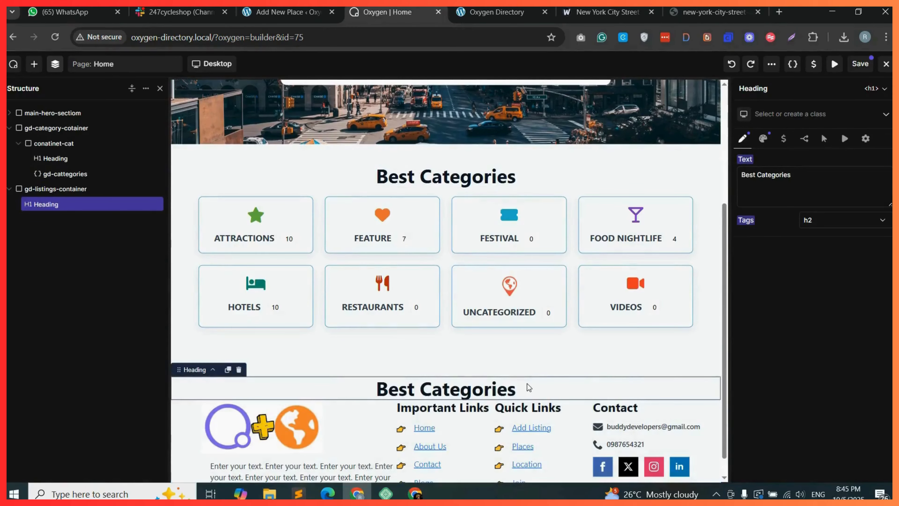
pyautogui.doubleClick(767, 176)
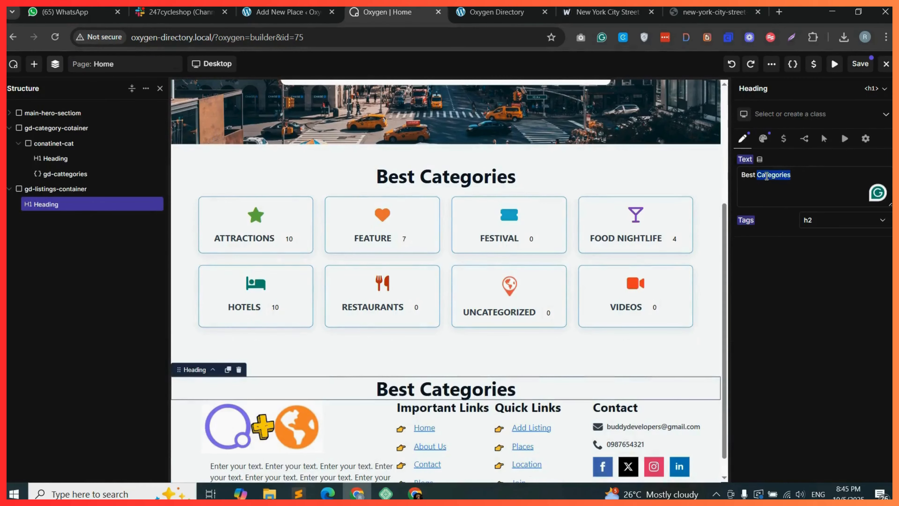
pyautogui.write('Listings')
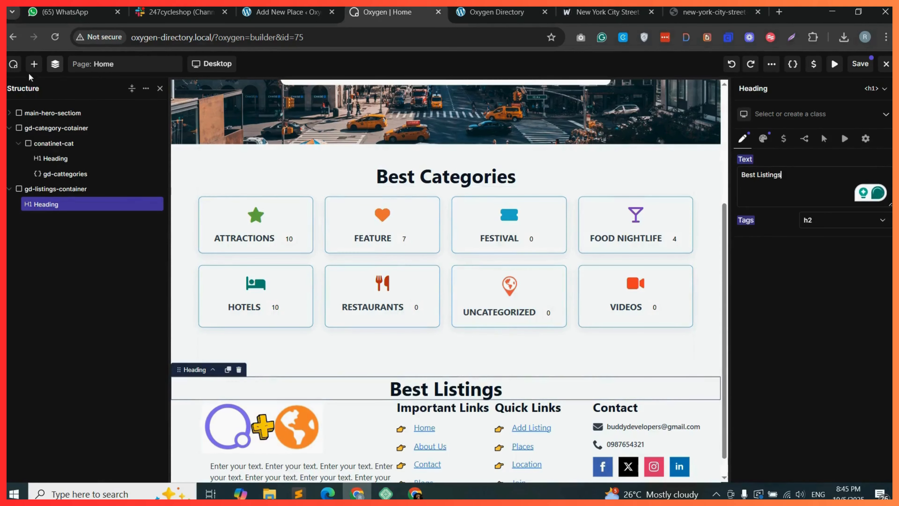
# Add a Shortcode element into the gd-listings-container below the Best Listings heading.
pyautogui.click(33, 65)
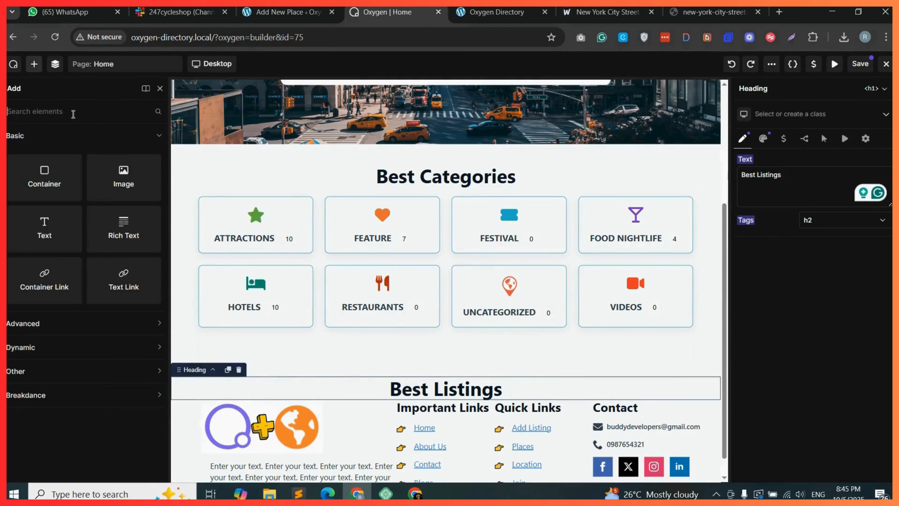
pyautogui.write('shortc')
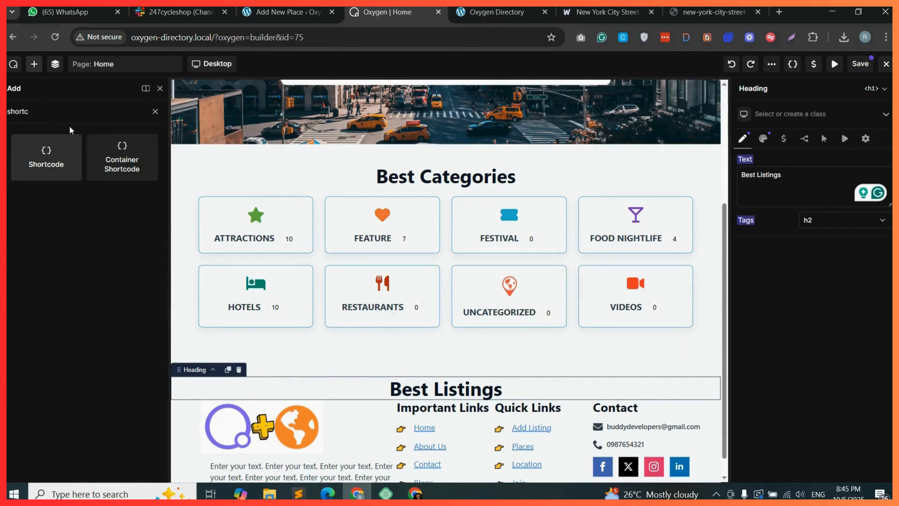
pyautogui.moveTo(52, 152); pyautogui.dragTo(423, 394)
# Generate a gd_listings (GD > Listings) shortcode in the Add Shortcode dialog and copy it.
pyautogui.click(291, 12)
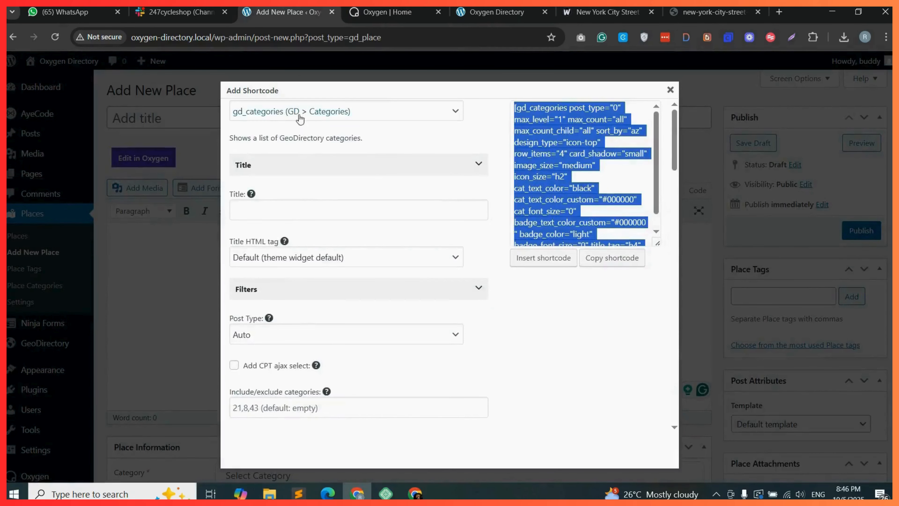
pyautogui.click(356, 114)
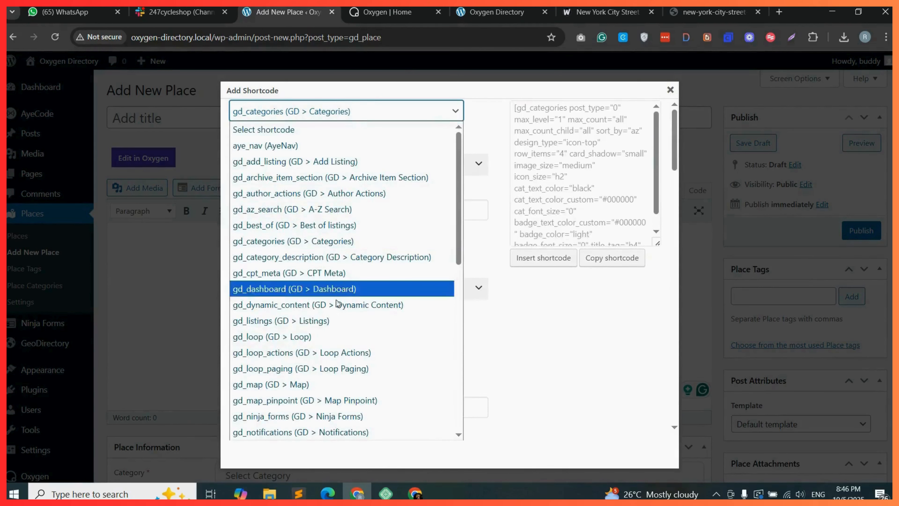
pyautogui.click(317, 321)
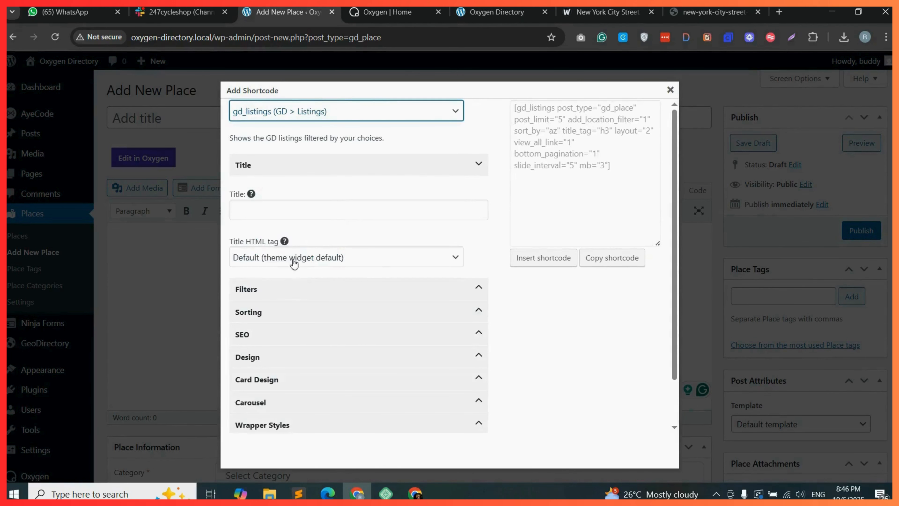
pyautogui.click(272, 289)
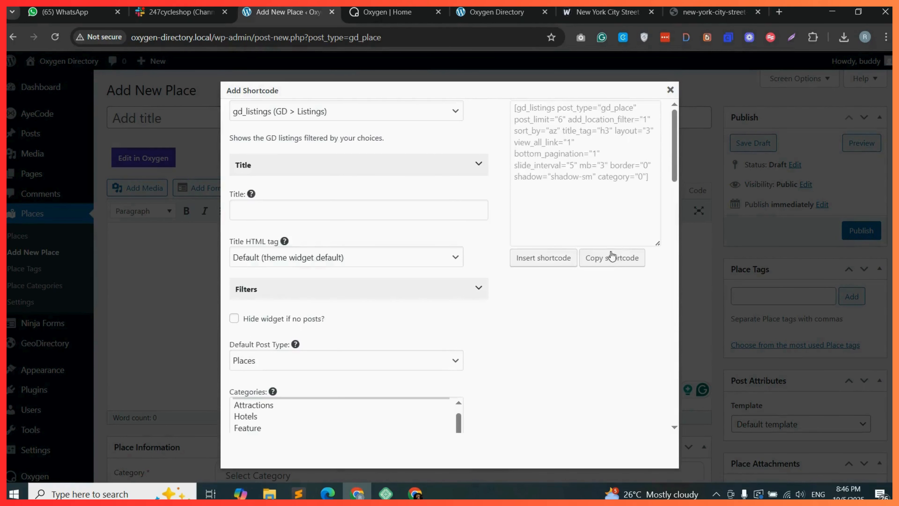
pyautogui.click(612, 259)
pyautogui.click(554, 164)
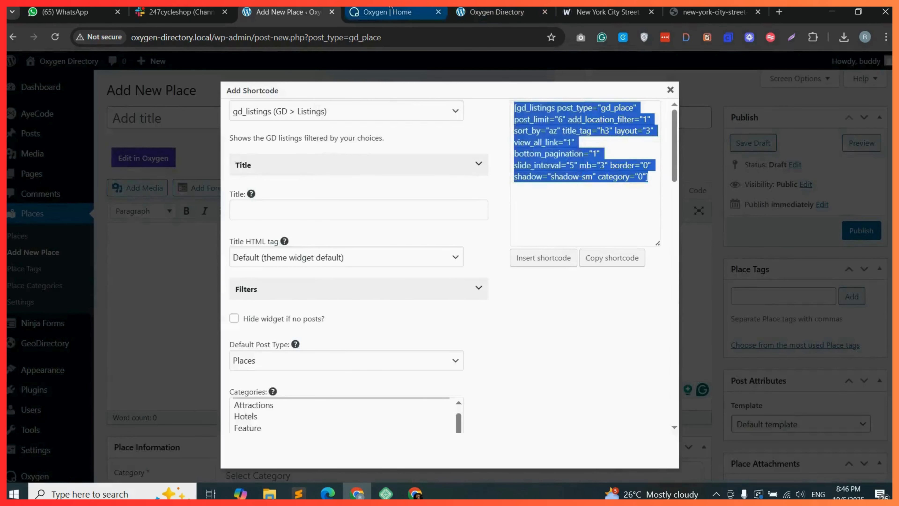
# Paste the copied gd_listings shortcode into the Shortcode element's Full Shortcode field in the builder.
pyautogui.click(387, 12)
pyautogui.click(795, 177)
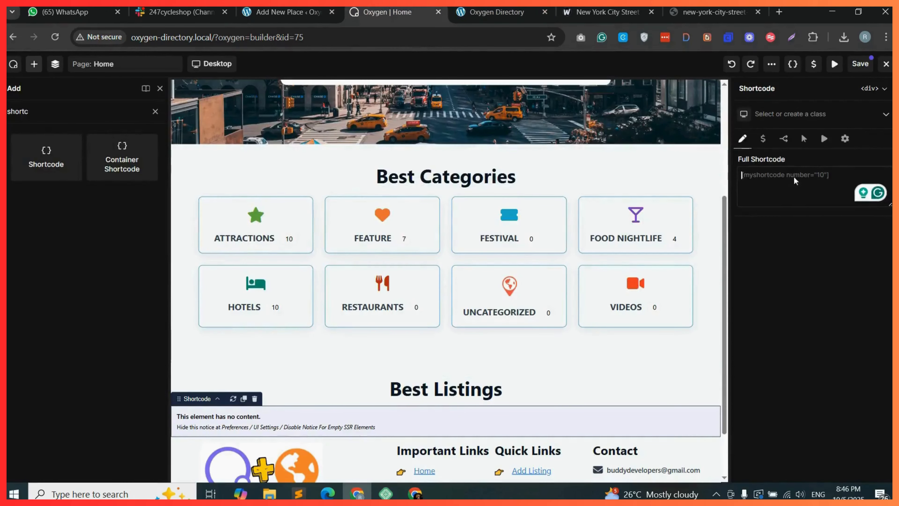
pyautogui.rightClick(794, 175)
pyautogui.click(697, 315)
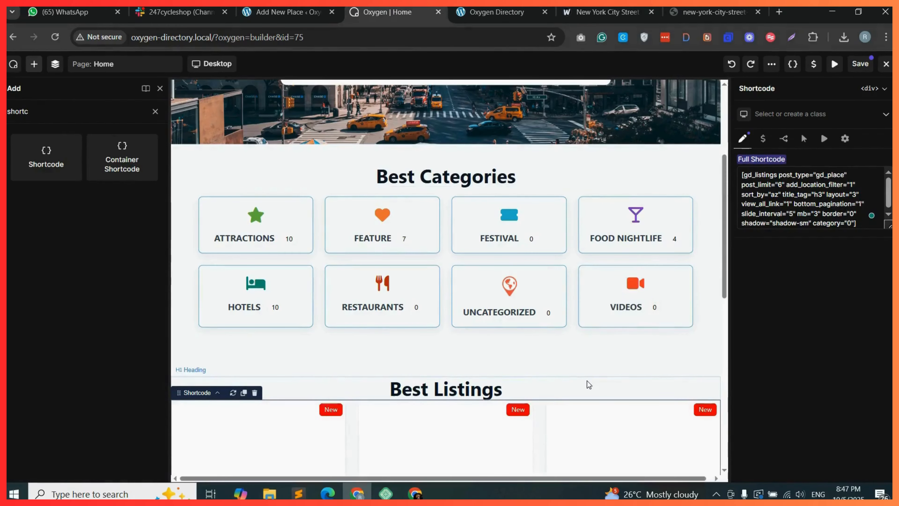
# Create and assign a class named listings-title to the Best Listings heading.
pyautogui.scroll(-4, 587, 381)
pyautogui.click(447, 251)
pyautogui.click(765, 114)
pyautogui.write('listings')
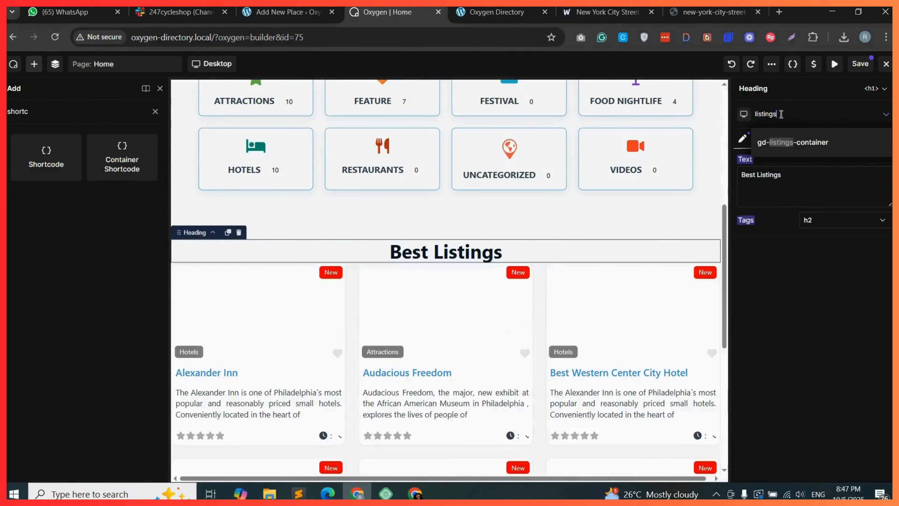
pyautogui.write('-ti')
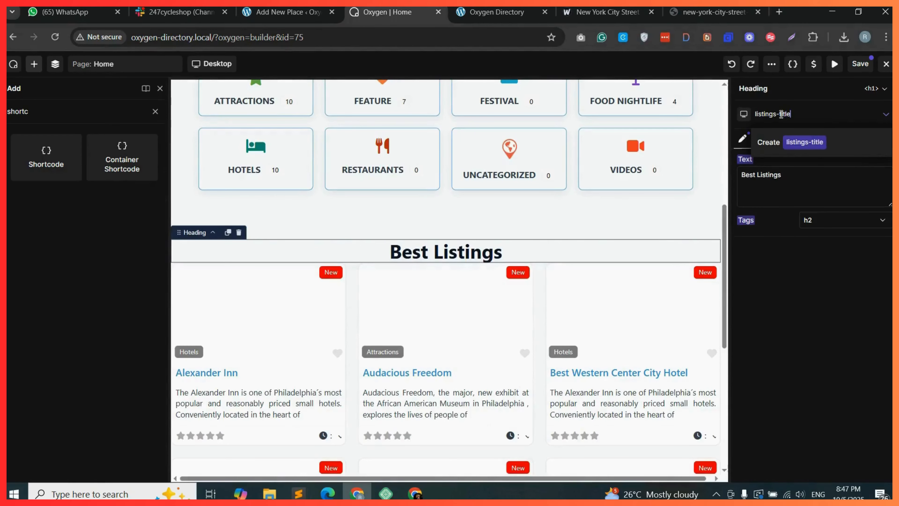
pyautogui.write('tle')
pyautogui.click(814, 142)
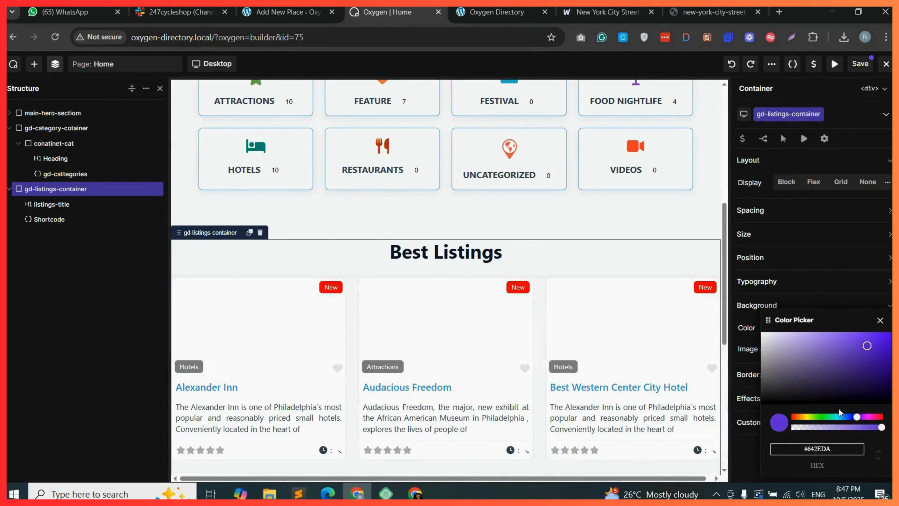
# Set the gd-listings-container background colour to #642EDA0A and add an empty Container inside it.
pyautogui.moveTo(880, 429); pyautogui.dragTo(796, 431)
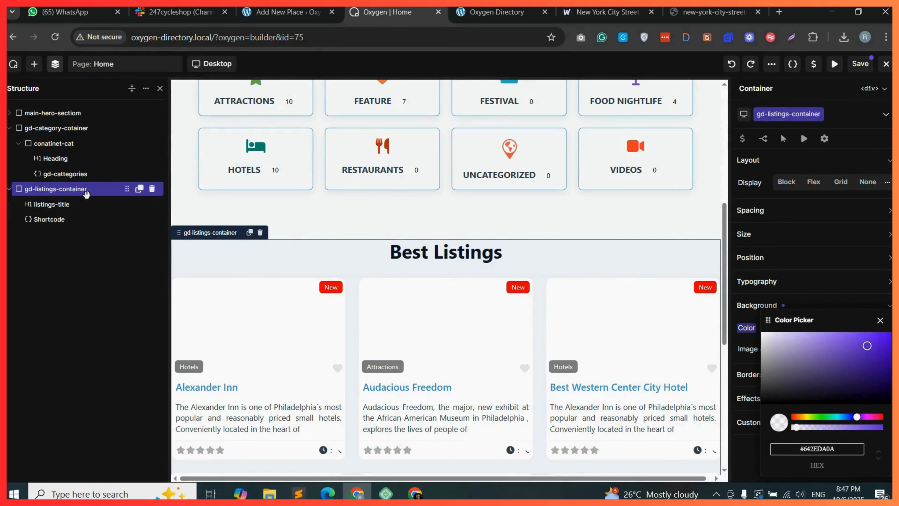
pyautogui.click(34, 63)
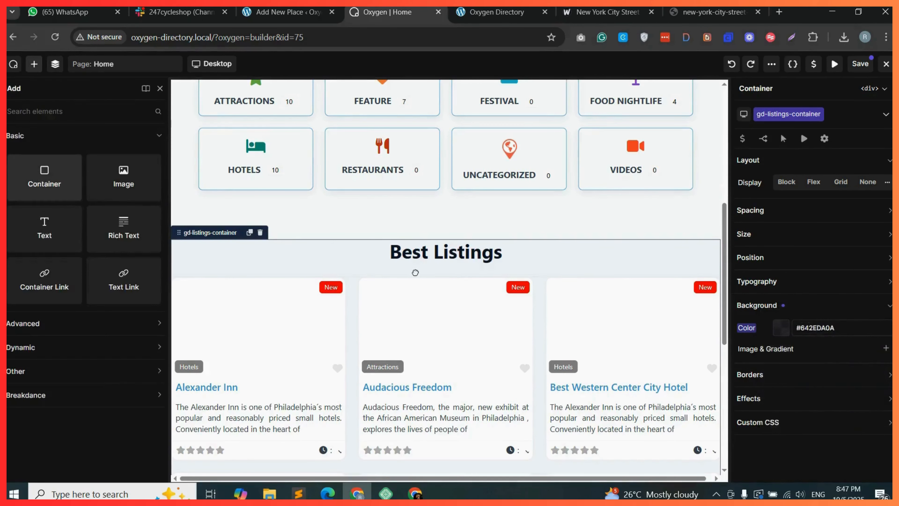
pyautogui.moveTo(416, 273); pyautogui.dragTo(423, 270)
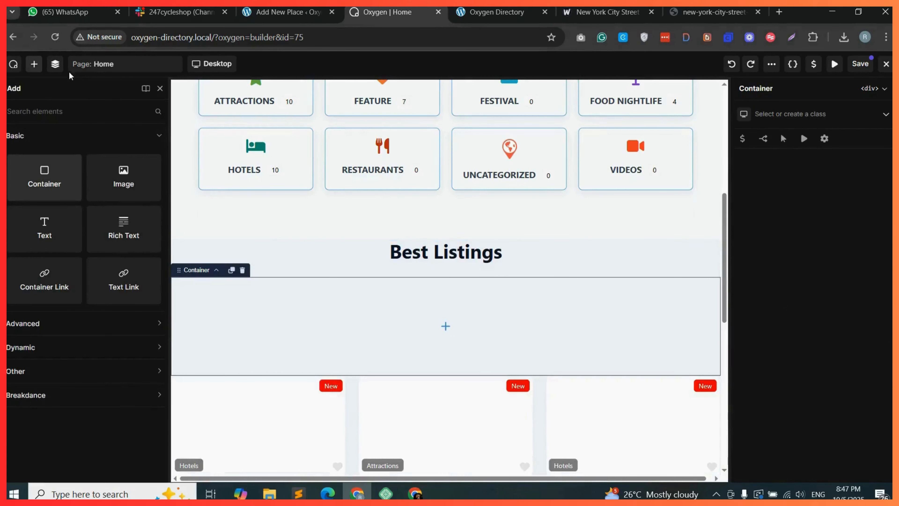
pyautogui.click(56, 65)
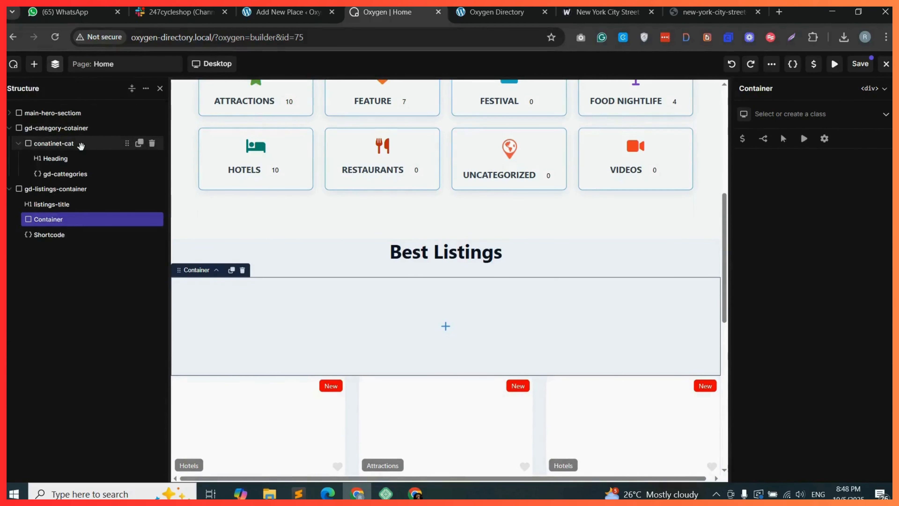
# Give the new container the conatinet-cat class and move the listings-title heading and Shortcode inside it.
pyautogui.click(66, 143)
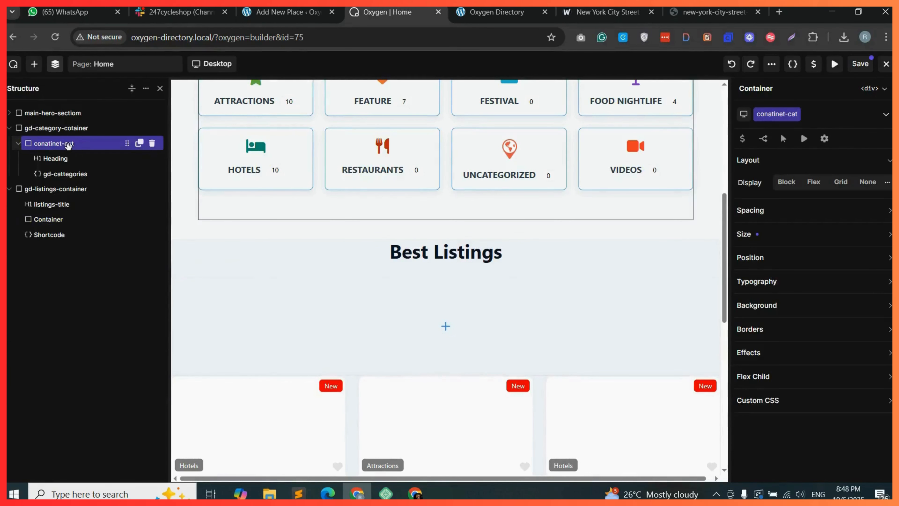
pyautogui.doubleClick(777, 117)
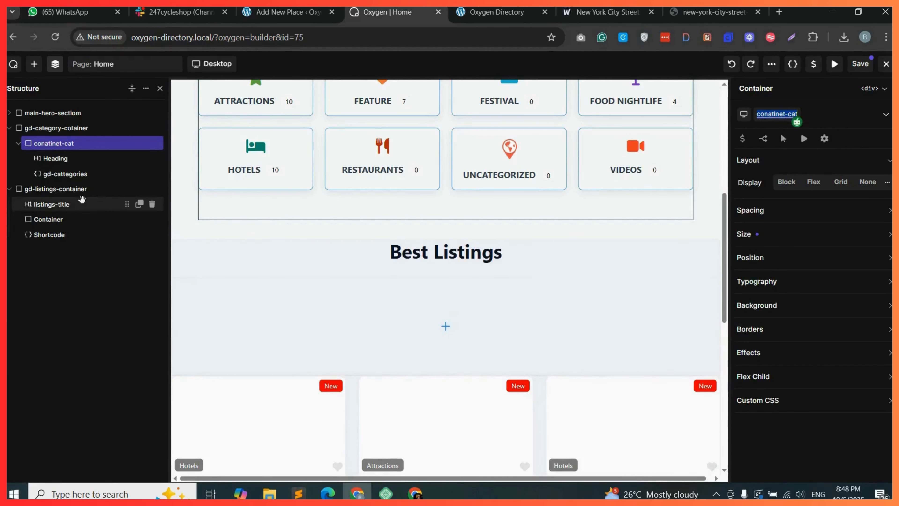
pyautogui.click(57, 221)
pyautogui.click(786, 113)
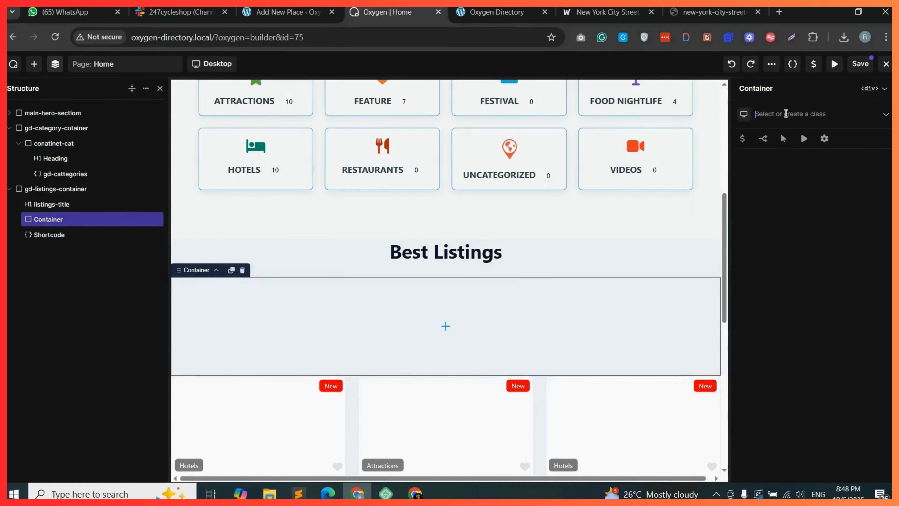
pyautogui.hotkey('ctrl', 'v')
pyautogui.click(799, 143)
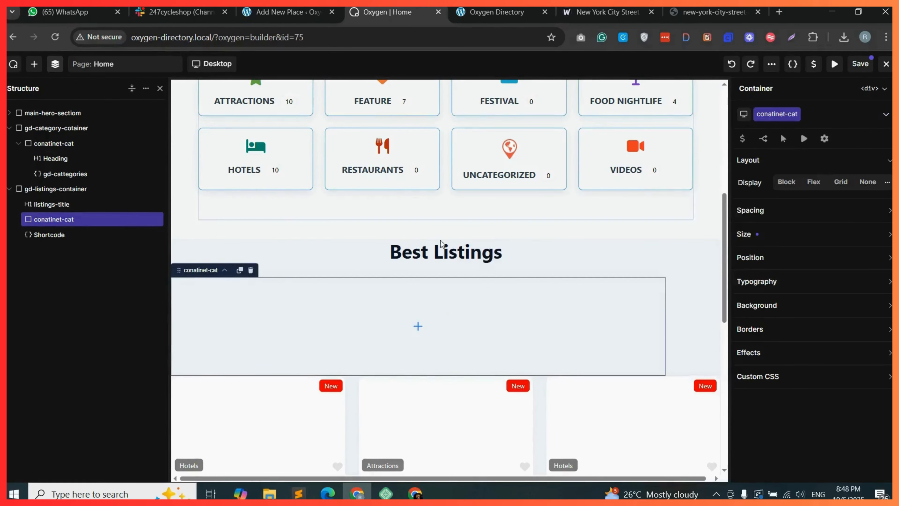
pyautogui.moveTo(52, 206); pyautogui.dragTo(58, 234)
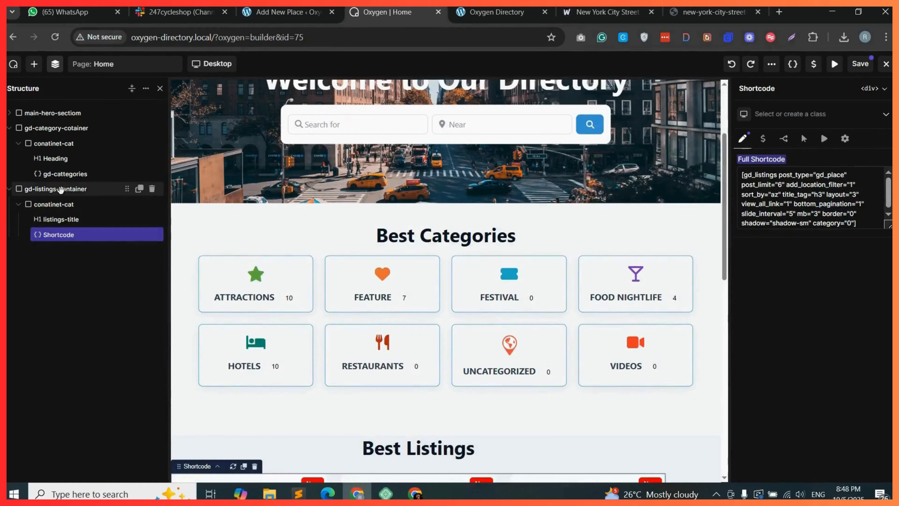
# Set gd-listings-container to flex display with row flow, aligned Center on both X and Y.
pyautogui.click(72, 189)
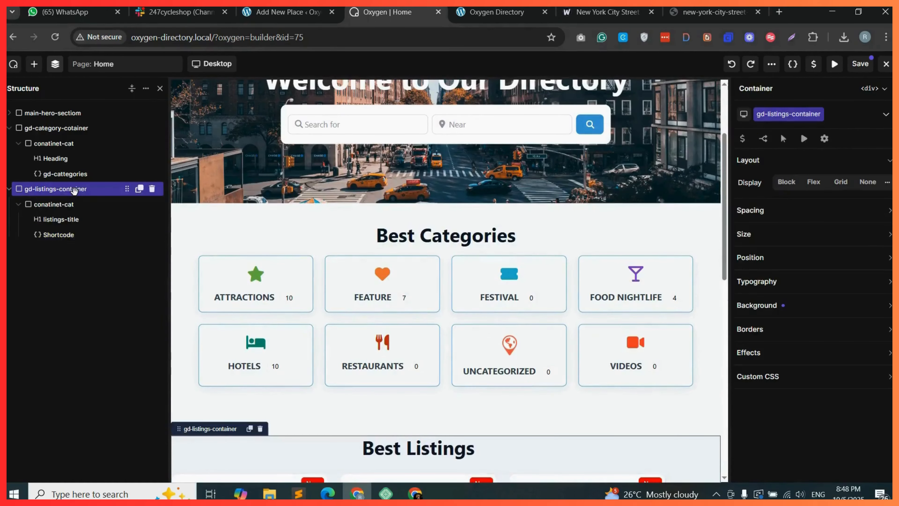
pyautogui.click(813, 182)
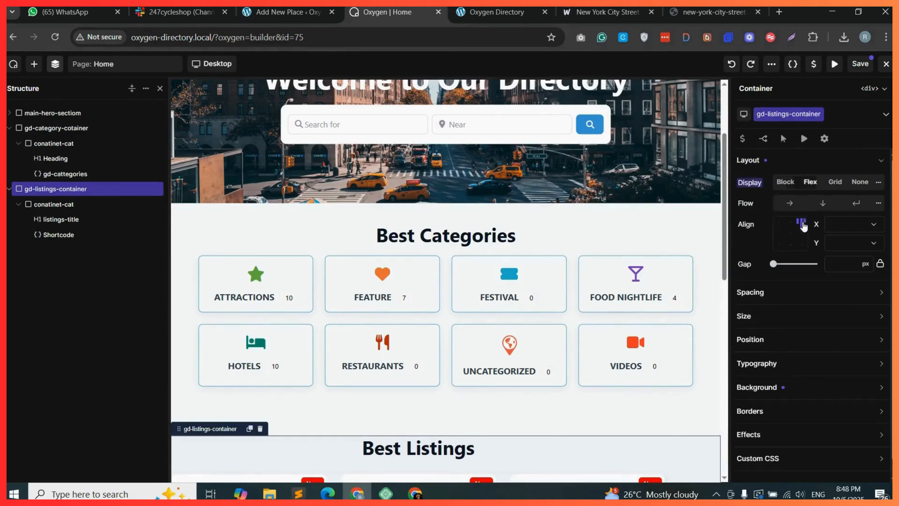
pyautogui.click(789, 204)
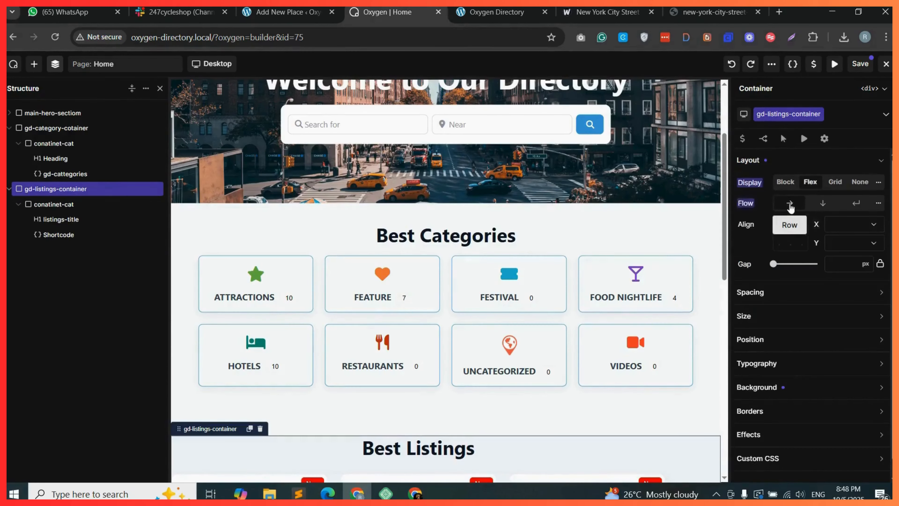
pyautogui.click(847, 225)
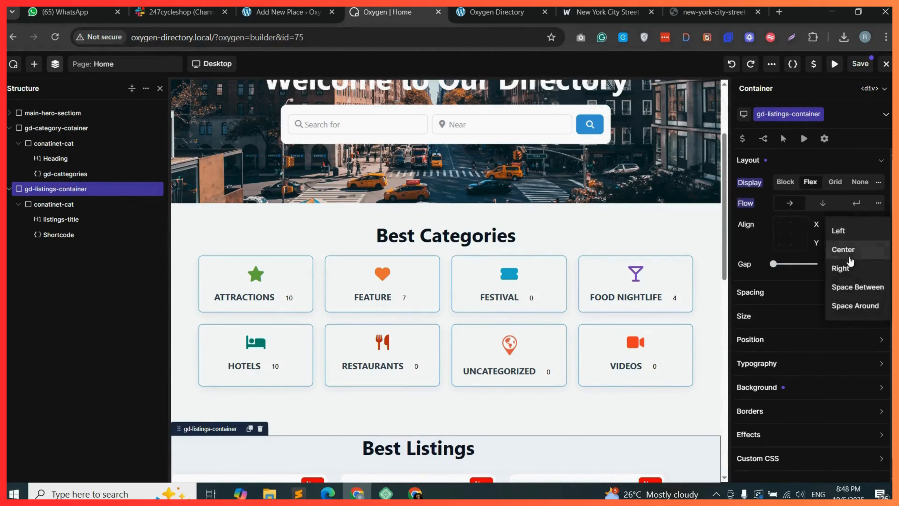
pyautogui.click(850, 261)
pyautogui.click(860, 243)
pyautogui.click(850, 267)
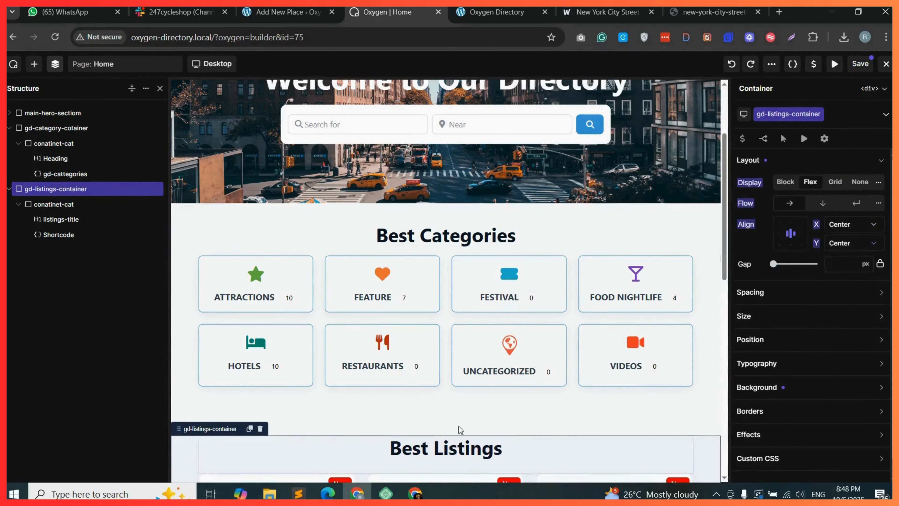
# Set gd-listings-container's top and bottom padding to 40 px and save the page.
pyautogui.click(775, 299)
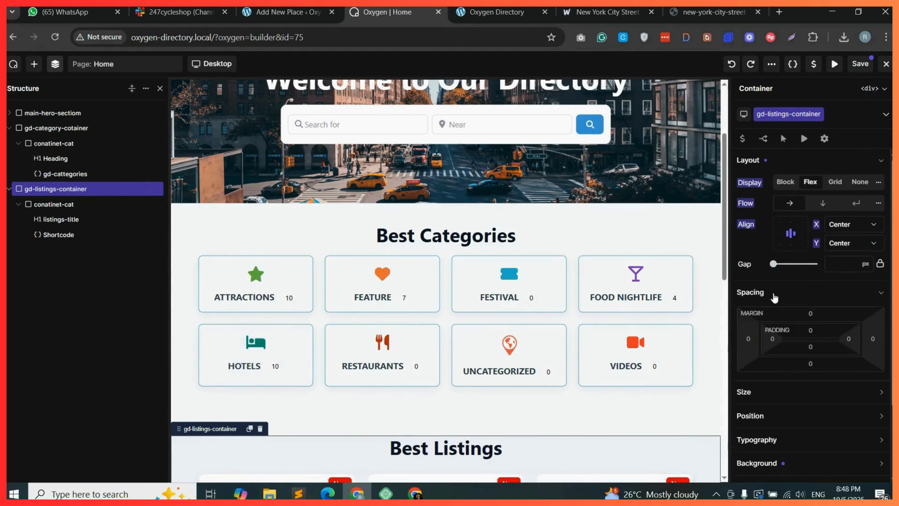
pyautogui.click(813, 330)
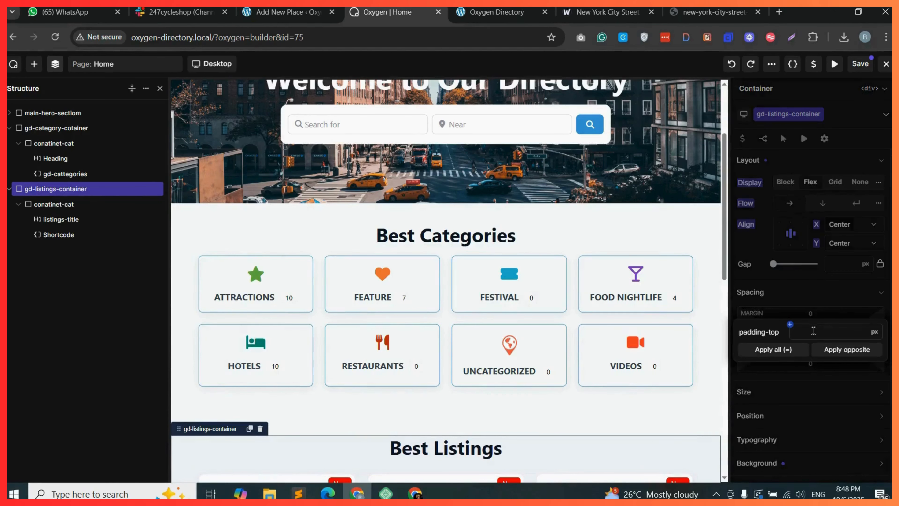
pyautogui.write('30')
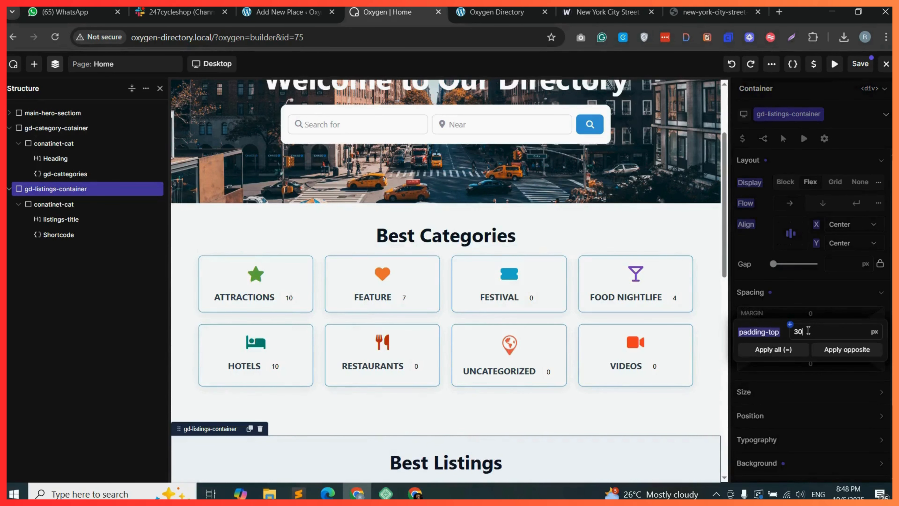
pyautogui.moveTo(809, 330); pyautogui.dragTo(775, 335)
pyautogui.write('40')
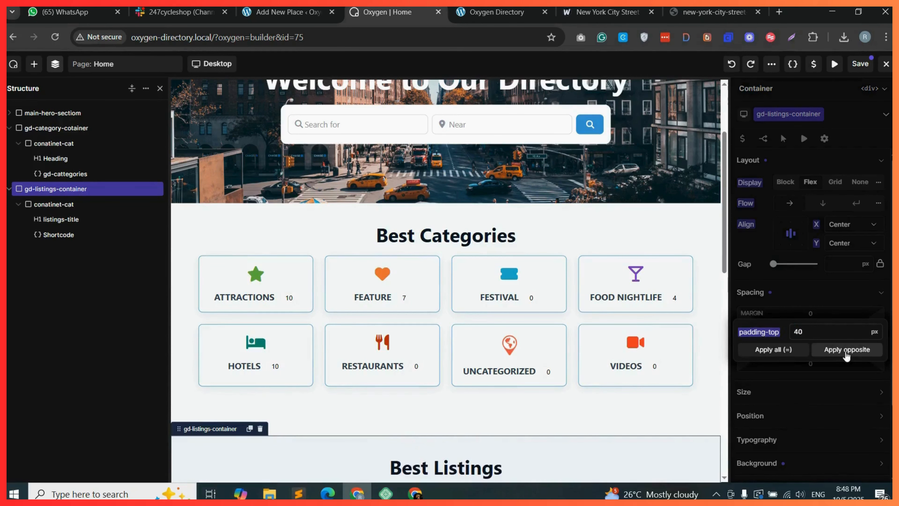
pyautogui.click(847, 349)
pyautogui.click(859, 65)
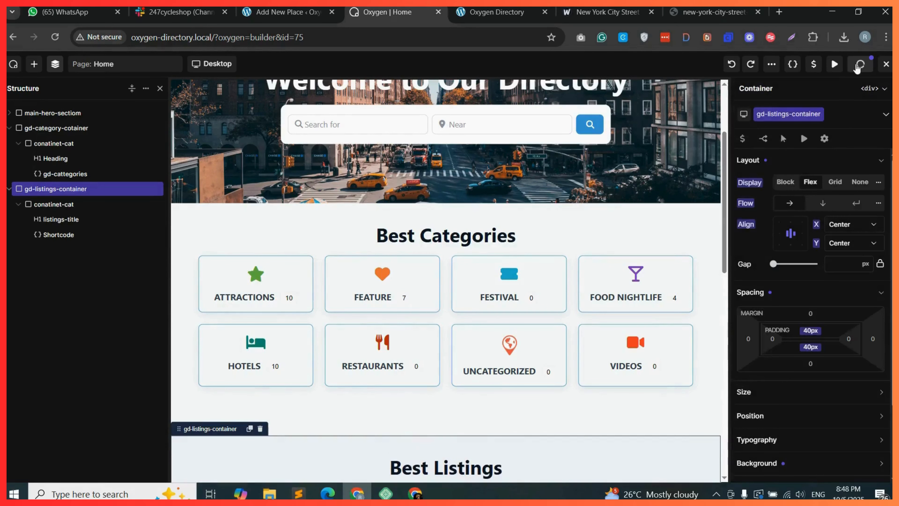
# Reload the front-end site and review the Best Listings section before returning to the builder.
pyautogui.click(525, 15)
pyautogui.click(56, 38)
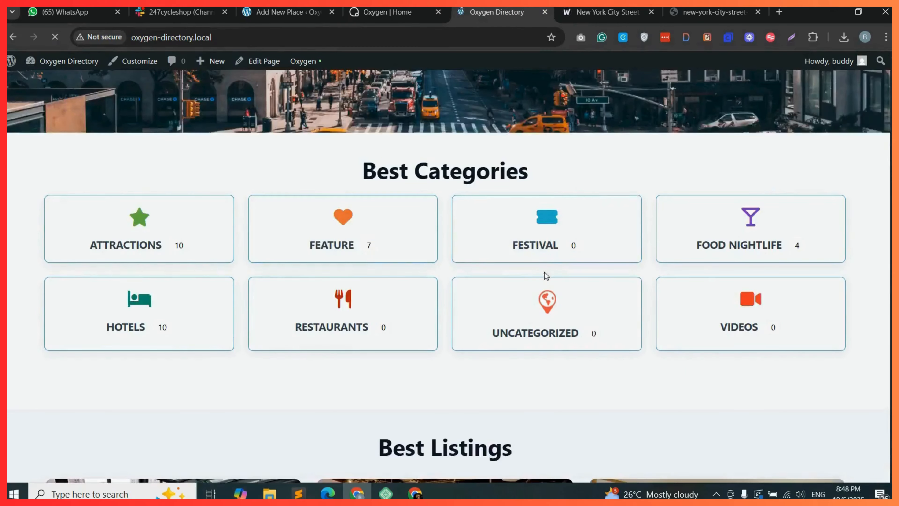
pyautogui.scroll(-5, 544, 275)
pyautogui.scroll(-13, 463, 270)
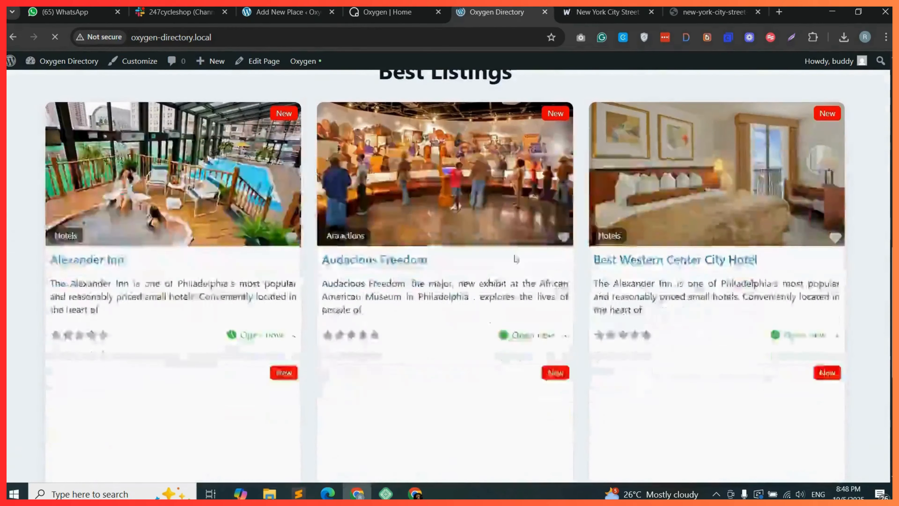
pyautogui.scroll(-1, 534, 326)
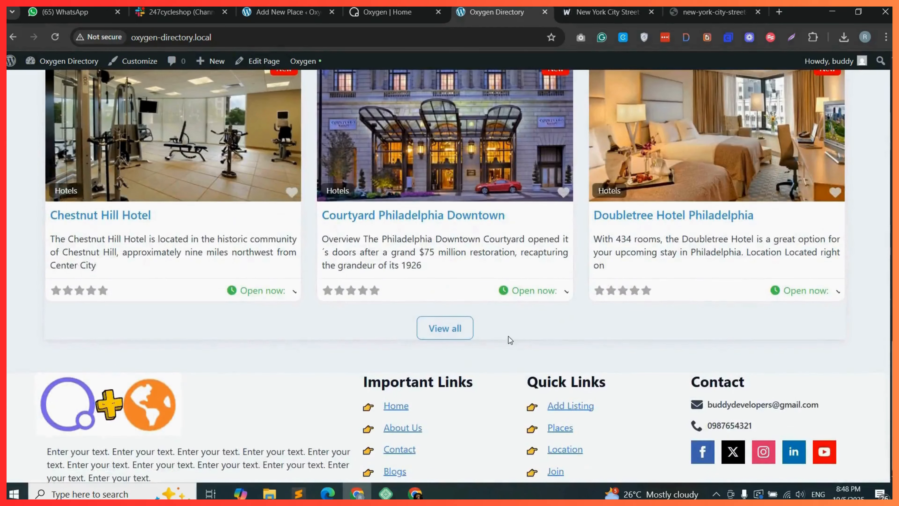
pyautogui.scroll(3, 558, 344)
pyautogui.scroll(-3, 415, 380)
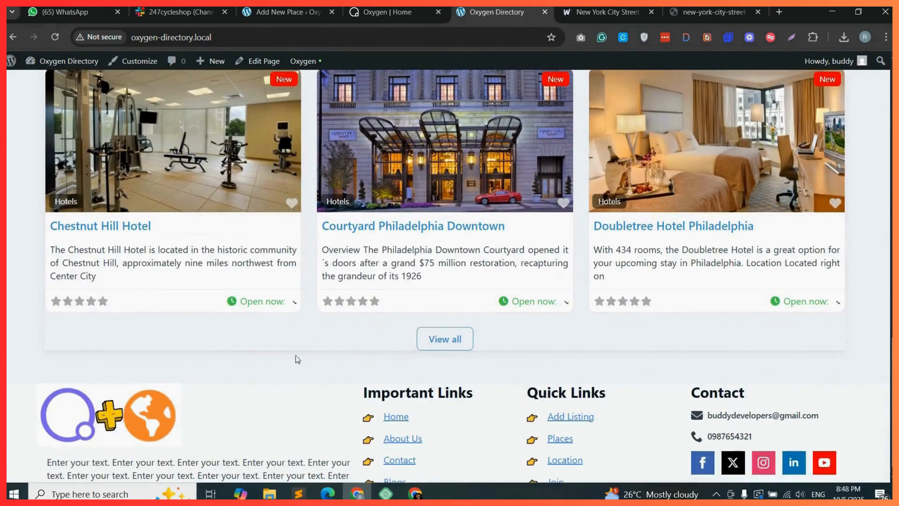
pyautogui.scroll(1, 528, 340)
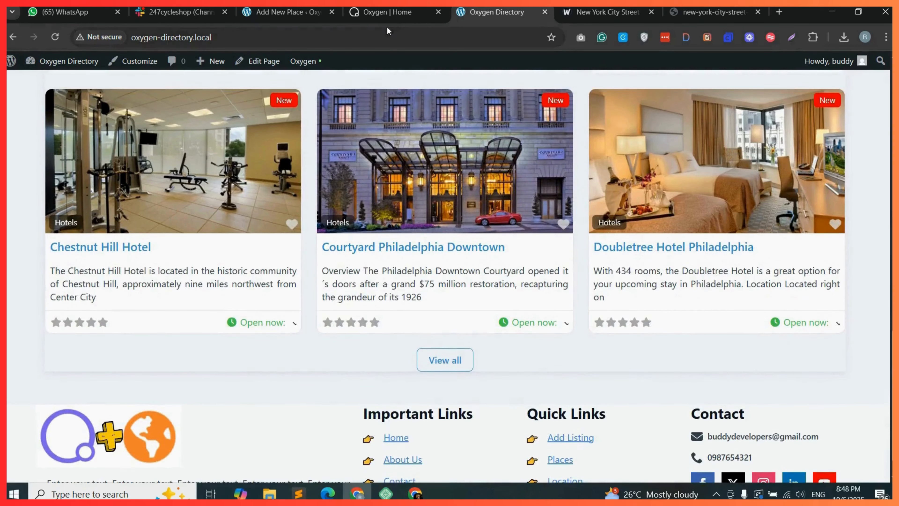
pyautogui.click(387, 12)
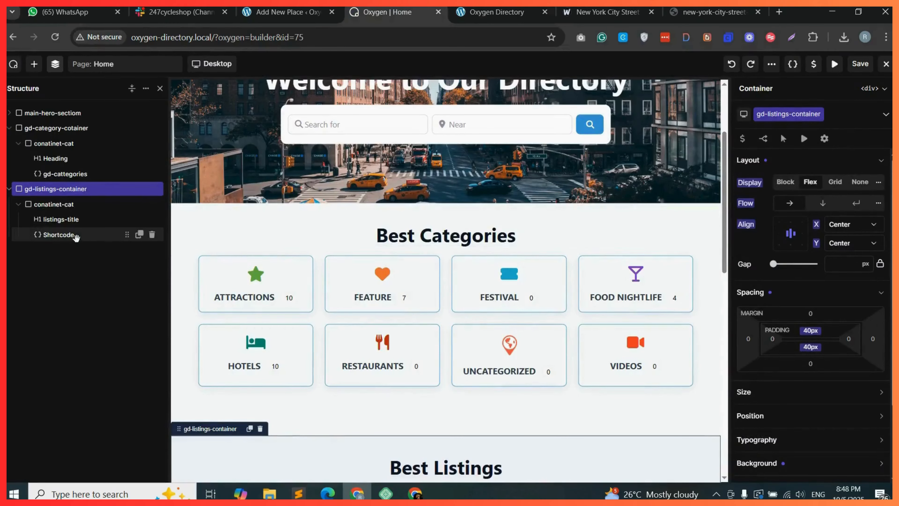
# Set the listings shortcode's shadow attribute to none and save the page.
pyautogui.click(58, 234)
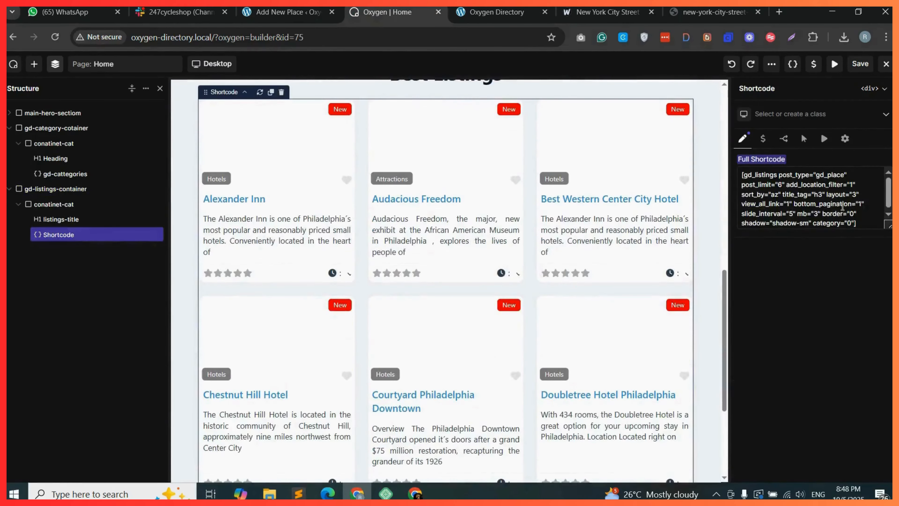
pyautogui.scroll(-1, 815, 206)
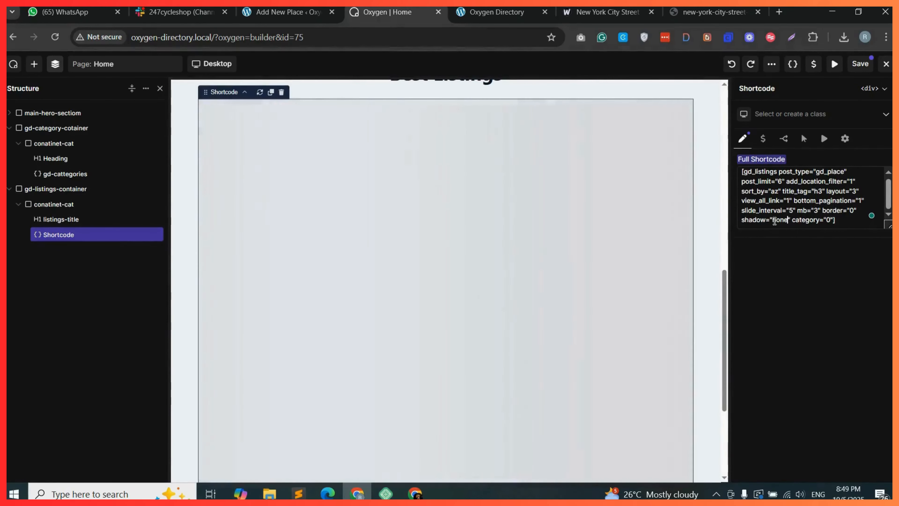
pyautogui.click(860, 64)
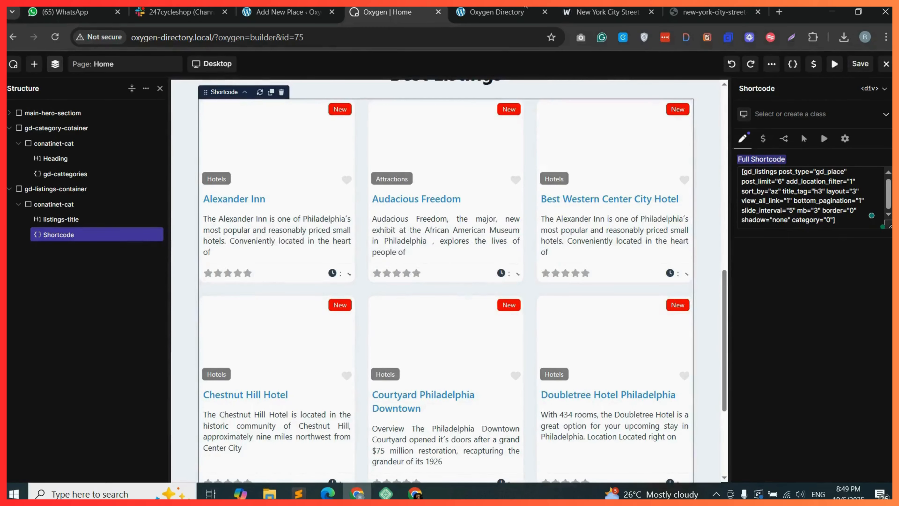
# Reload the front-end site and review the Best Categories and Best Listings sections before returning to the builder.
pyautogui.click(496, 12)
pyautogui.click(55, 37)
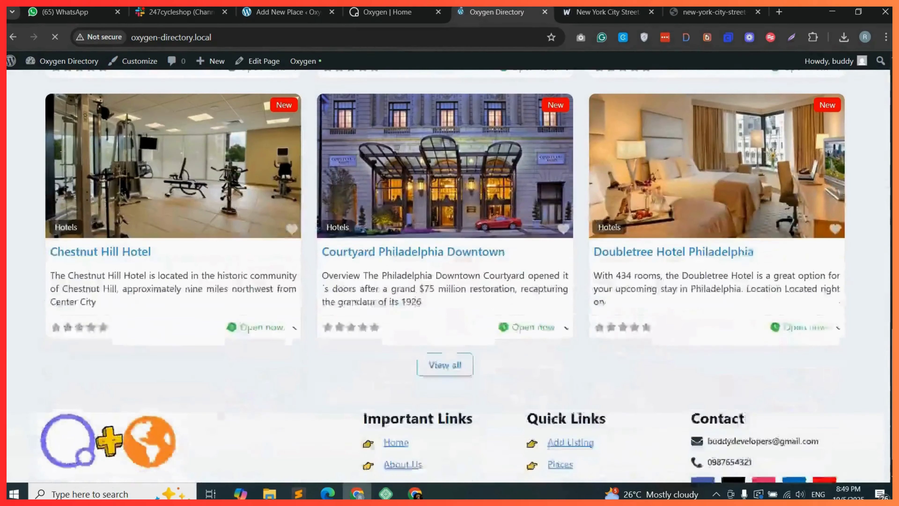
pyautogui.scroll(3, 635, 371)
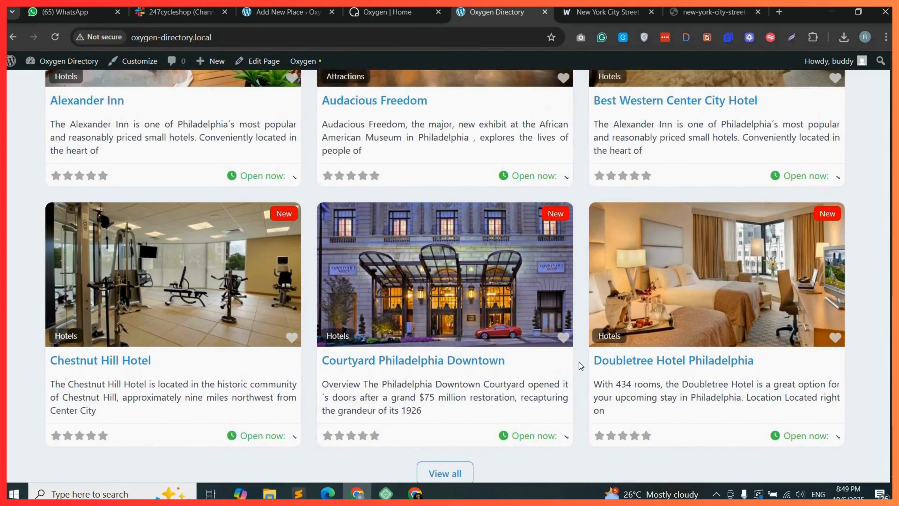
pyautogui.scroll(10, 580, 362)
pyautogui.scroll(-1, 579, 360)
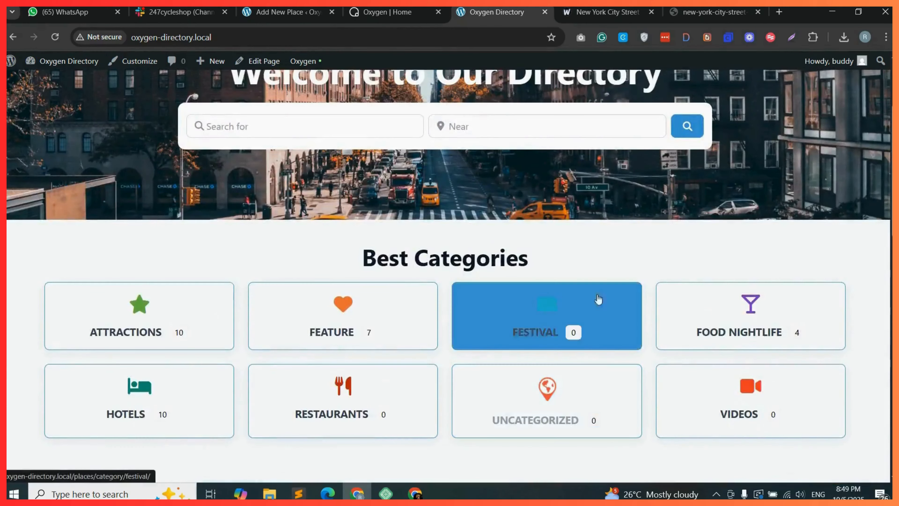
pyautogui.moveTo(892, 202); pyautogui.dragTo(887, 167)
pyautogui.scroll(-15, 886, 170)
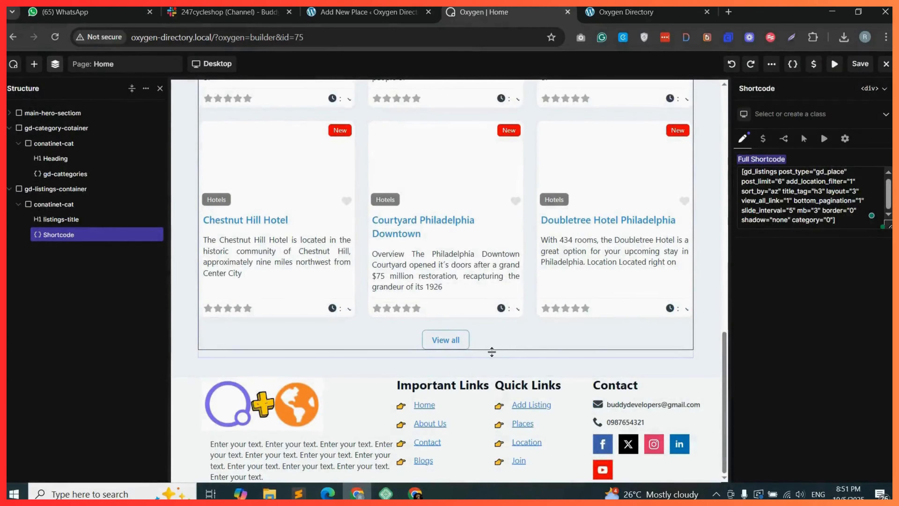
# Add a new container below the listings section and give it the class explore-container.
pyautogui.click(34, 64)
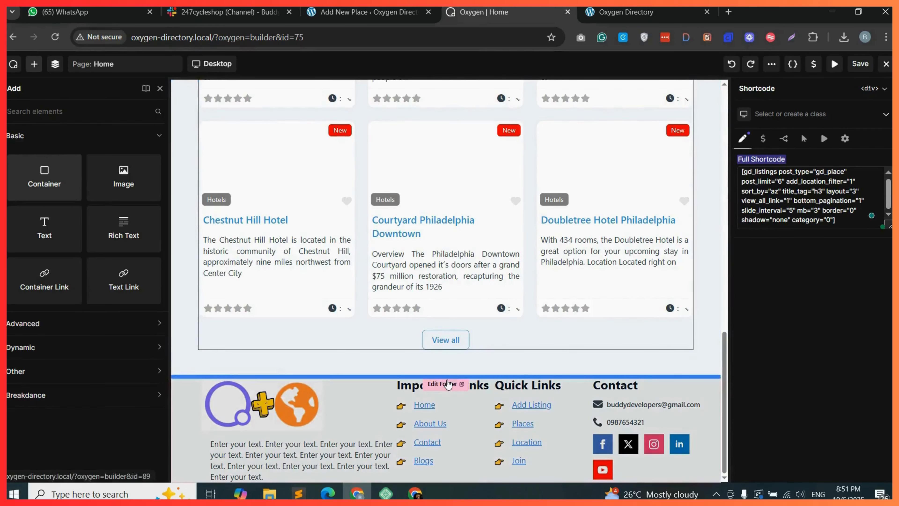
pyautogui.click(447, 379)
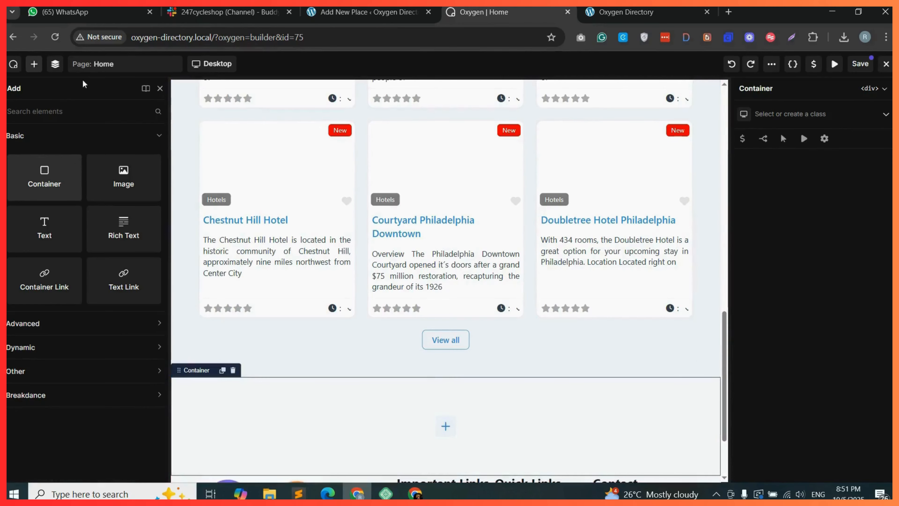
pyautogui.click(55, 64)
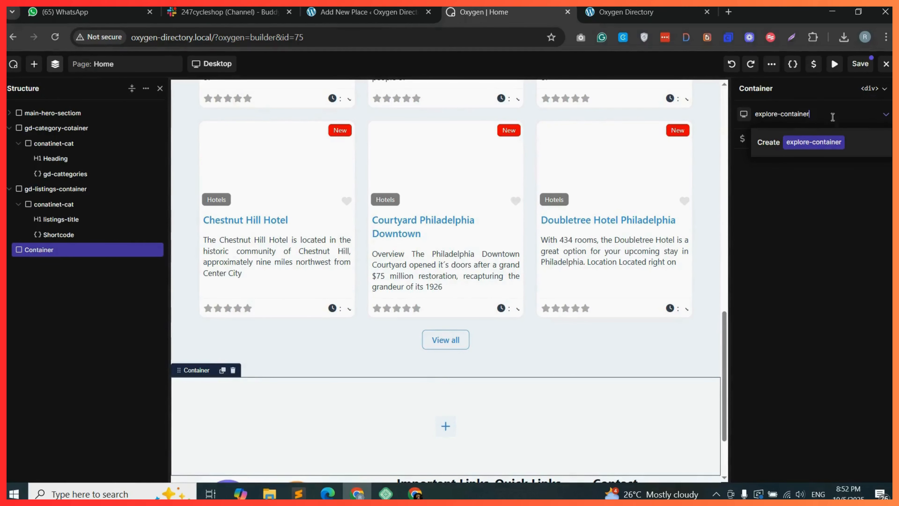
pyautogui.click(819, 142)
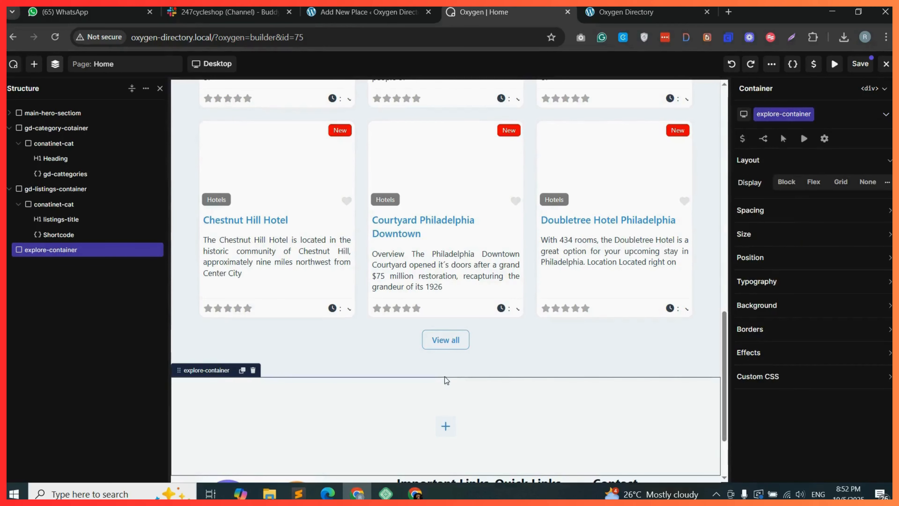
# Duplicate the listings-title heading, move the copy into explore-container and change its text to Explore.
pyautogui.scroll(6, 475, 244)
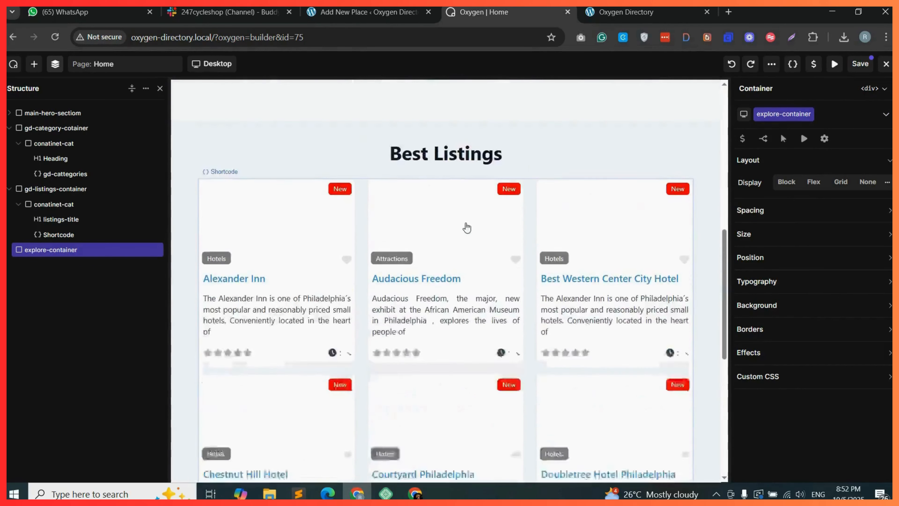
pyautogui.scroll(1, 467, 228)
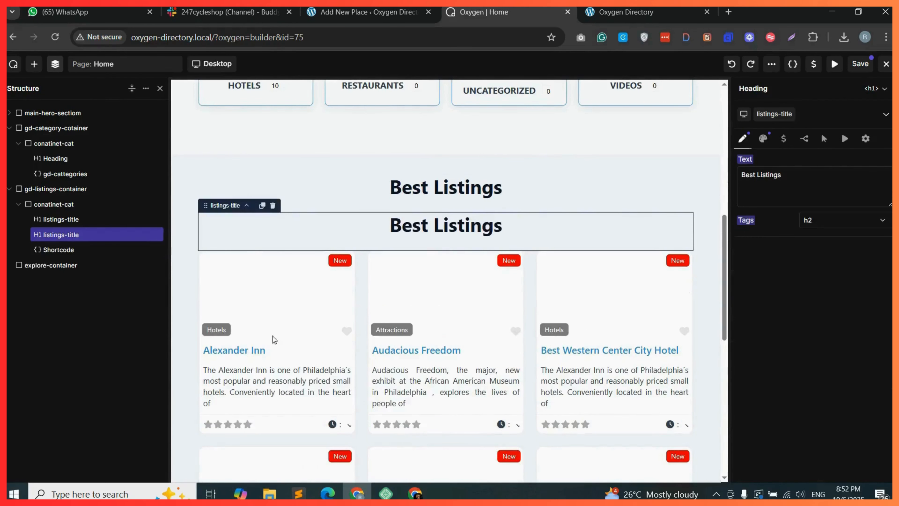
pyautogui.scroll(-7, 273, 338)
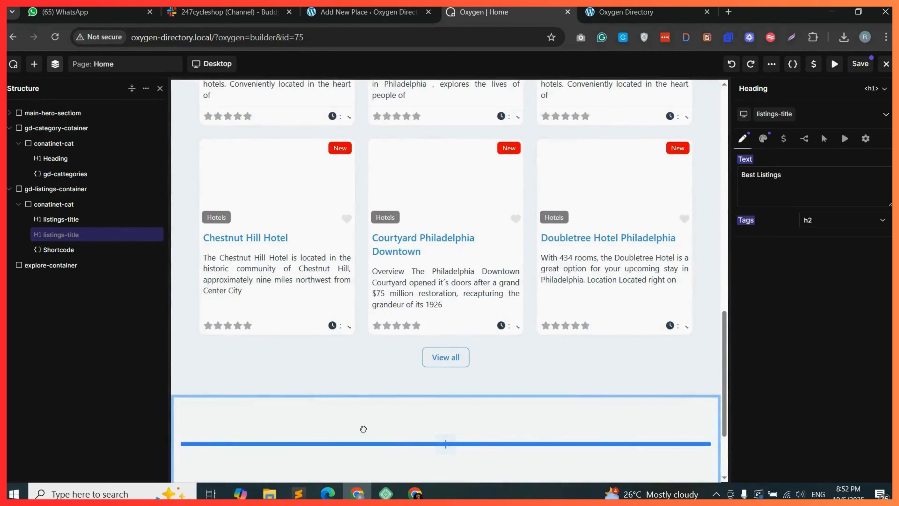
pyautogui.moveTo(363, 429); pyautogui.dragTo(387, 424)
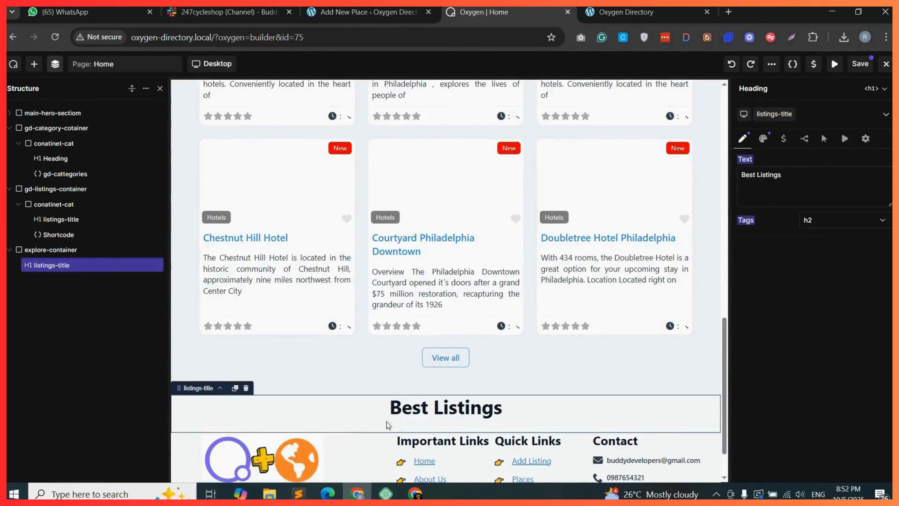
pyautogui.tripleClick(769, 175)
pyautogui.write('Explore')
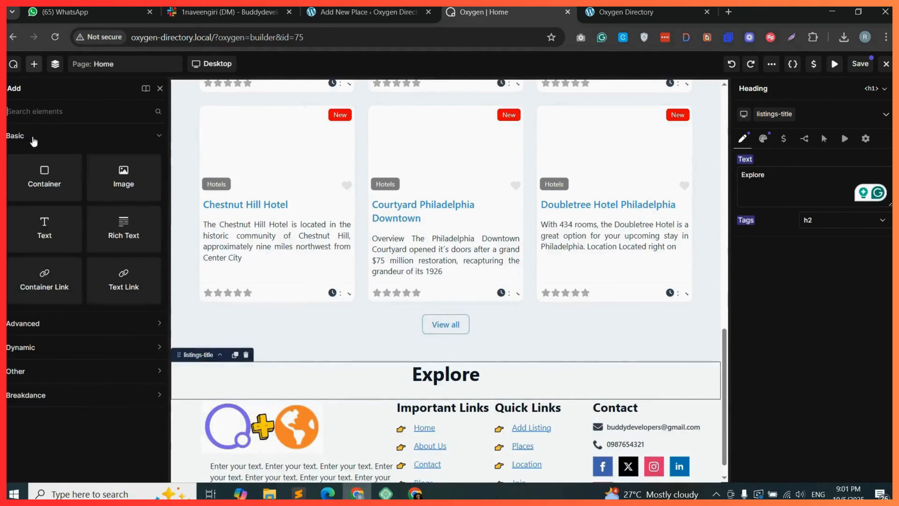
# Add a container under the Explore heading and nest two child containers inside it.
pyautogui.click(421, 398)
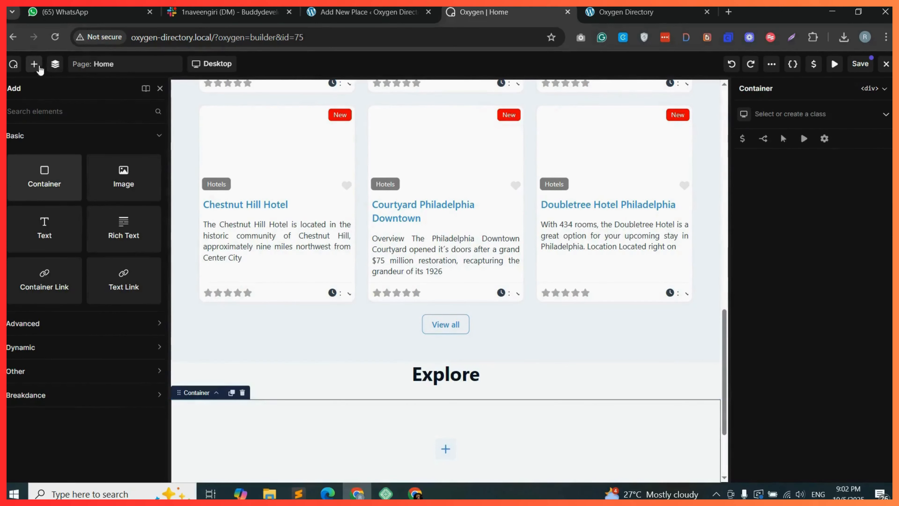
pyautogui.click(54, 67)
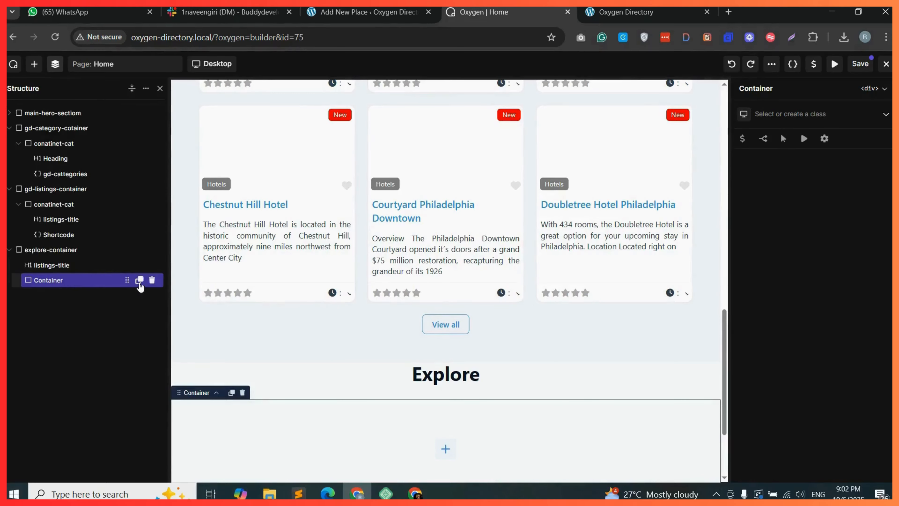
pyautogui.click(139, 280)
pyautogui.click(140, 280)
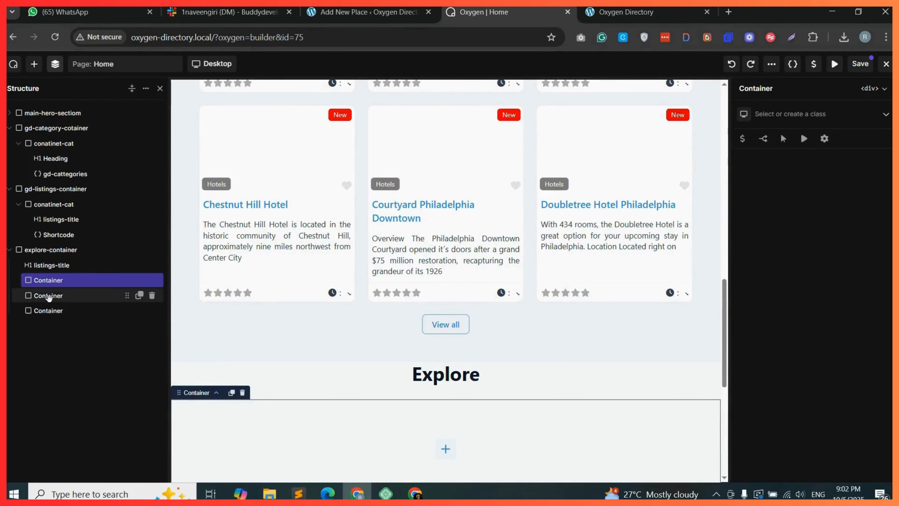
pyautogui.click(46, 295)
pyautogui.moveTo(68, 293); pyautogui.dragTo(35, 310)
pyautogui.click(59, 312)
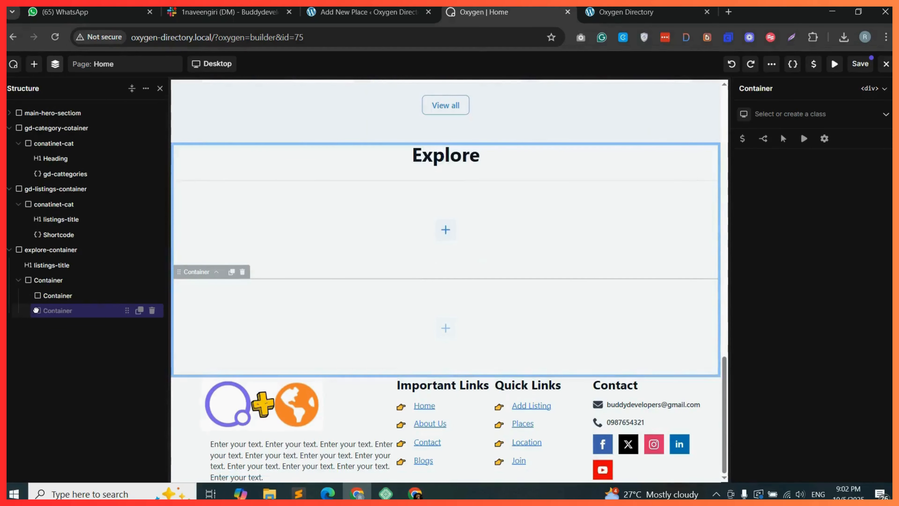
# Give the parent container the class ex-container-main.
pyautogui.click(63, 281)
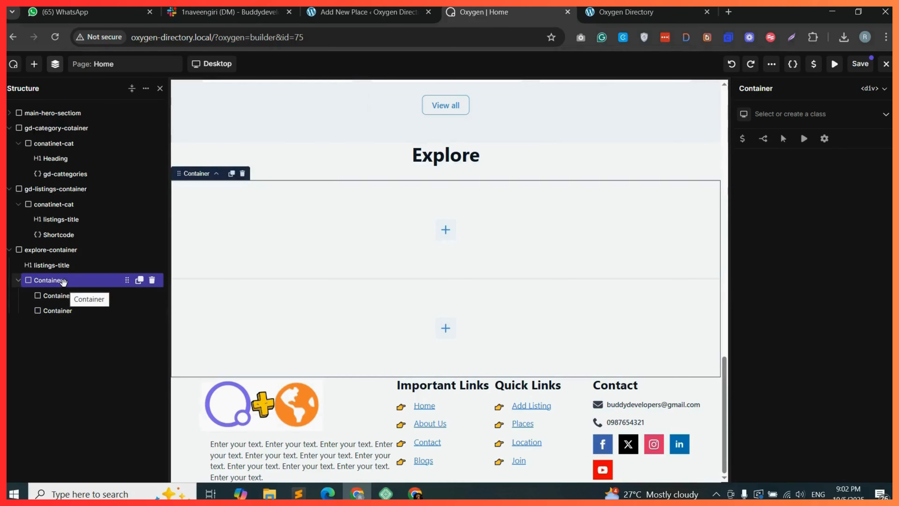
pyautogui.click(796, 112)
pyautogui.write('ex-container-main')
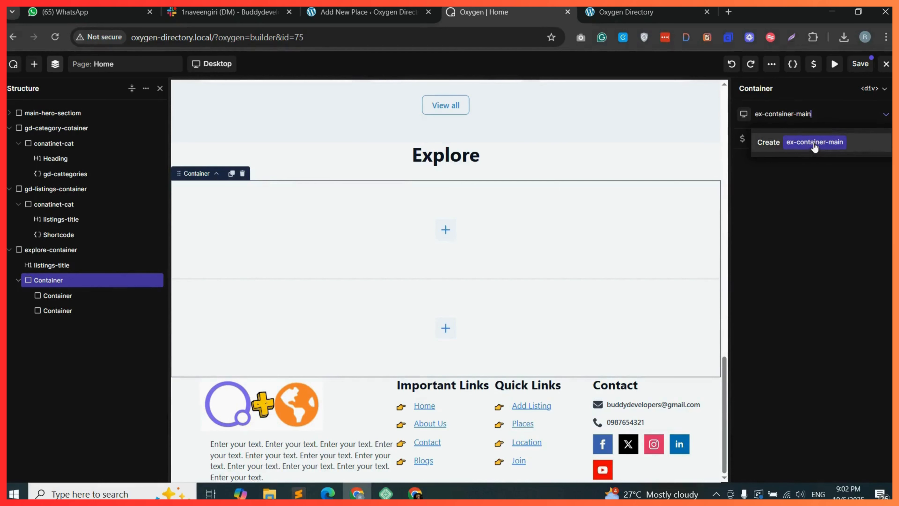
pyautogui.click(815, 146)
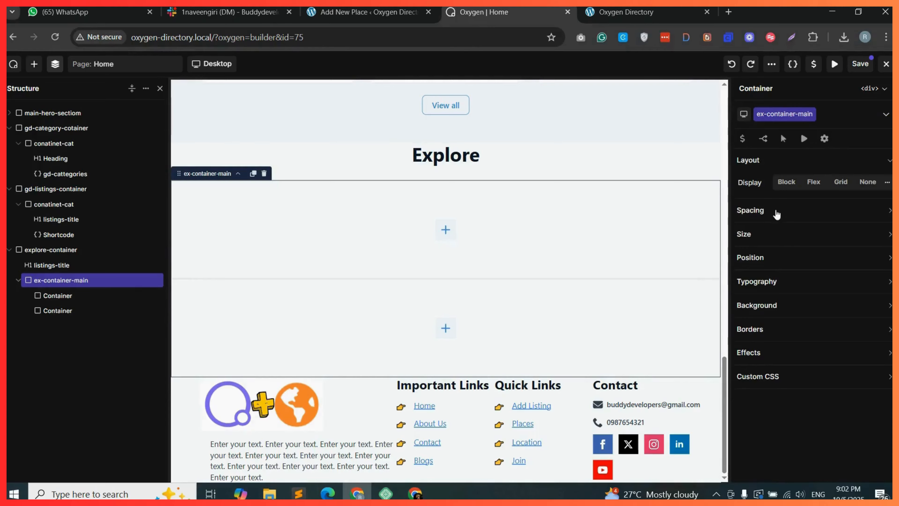
# Give the two child containers the classes ex-col-1 and ex-col-2.
pyautogui.click(72, 298)
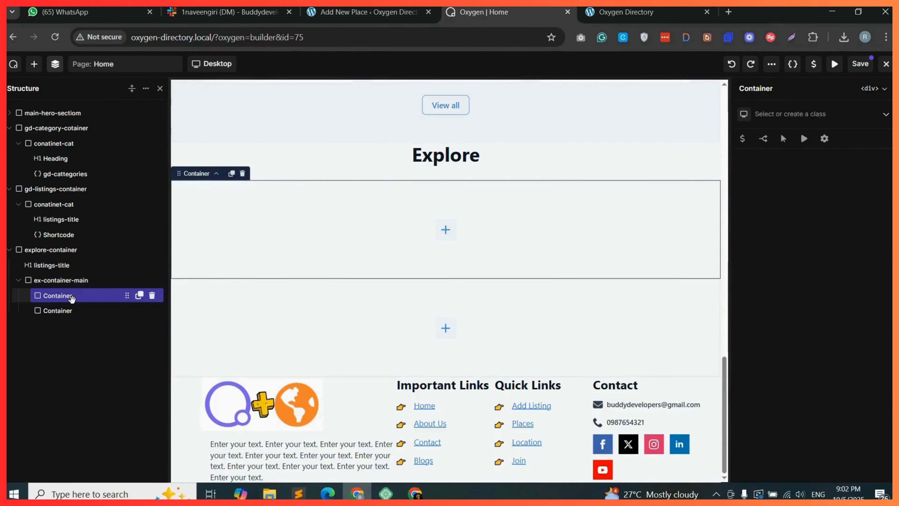
pyautogui.click(797, 114)
pyautogui.write('ex-c')
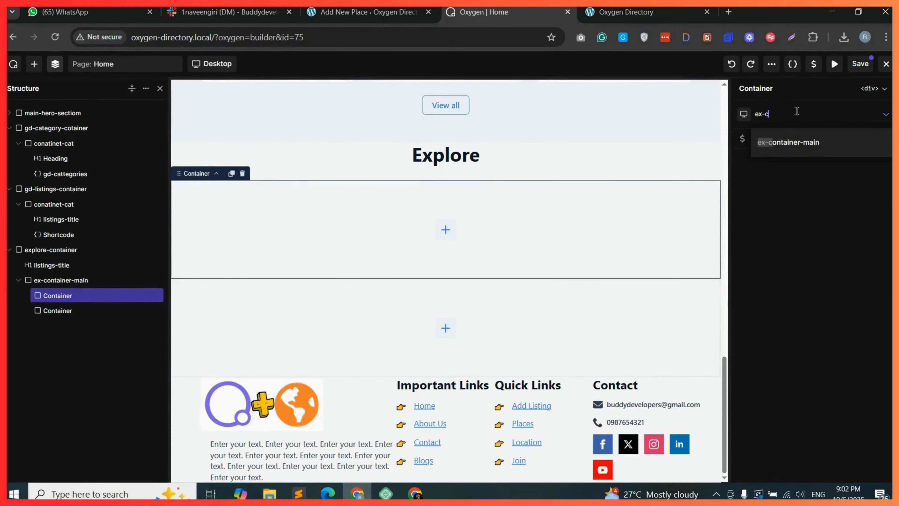
pyautogui.write('ol-1')
pyautogui.click(805, 142)
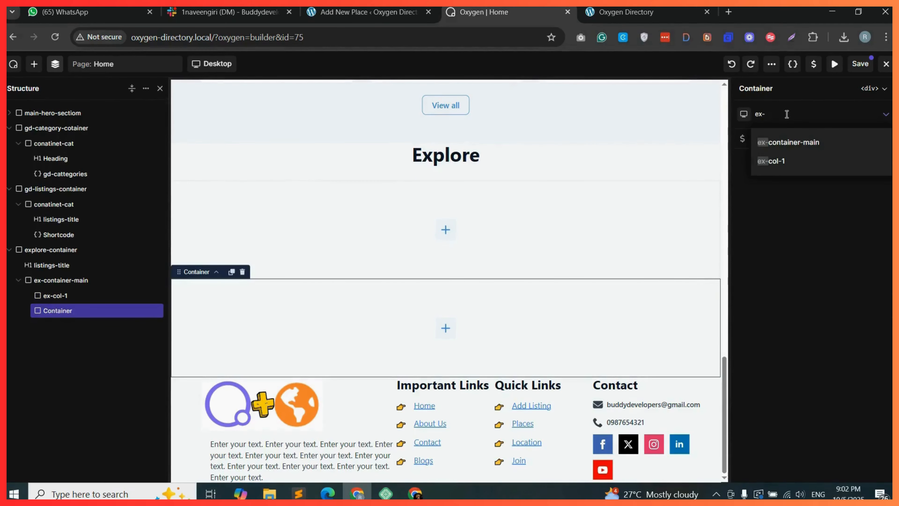
pyautogui.write('col-2')
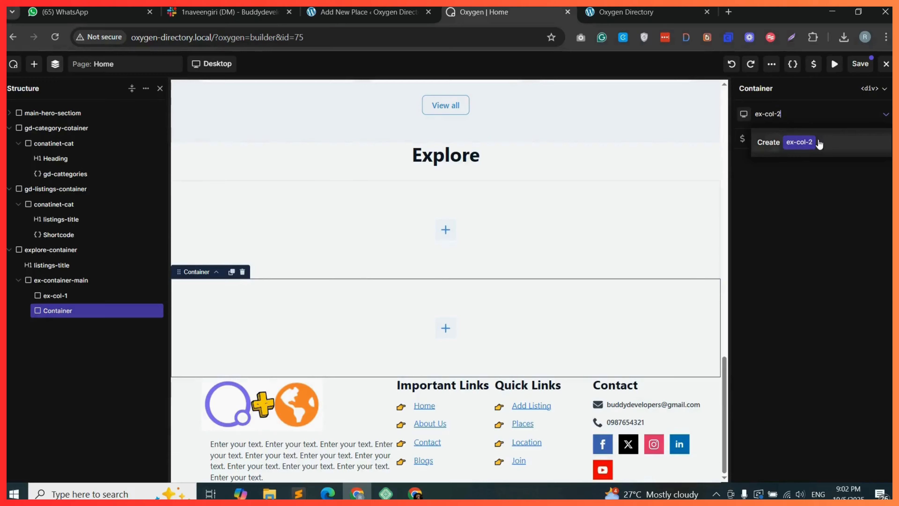
pyautogui.click(779, 142)
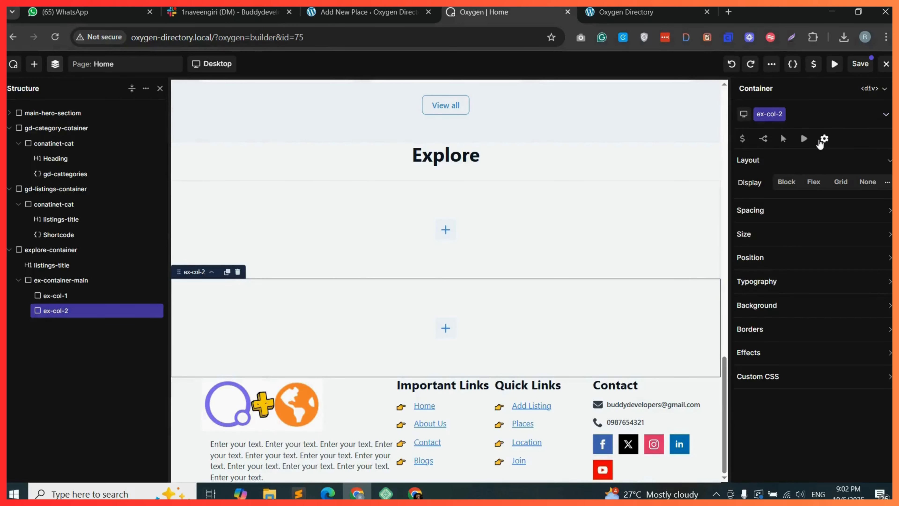
# Set ex-container-main to flex display with row flow and center its items along X and Y.
pyautogui.click(87, 280)
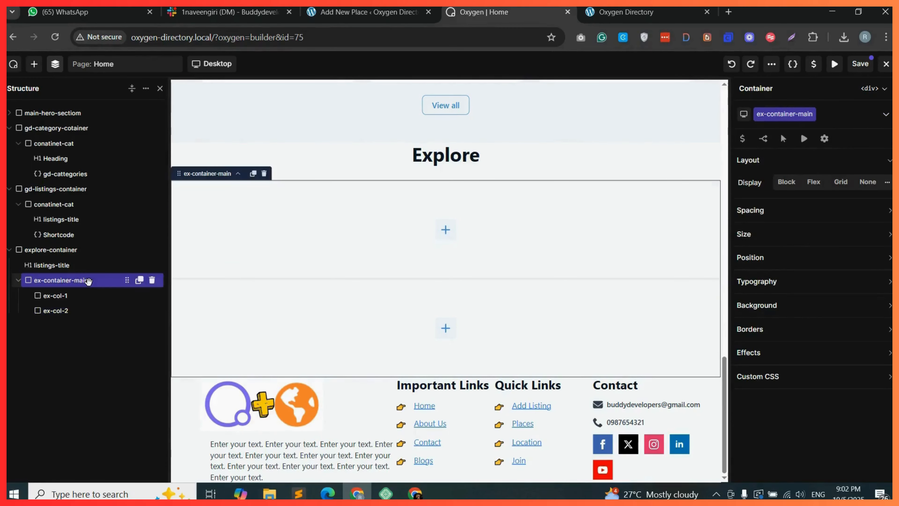
pyautogui.click(813, 181)
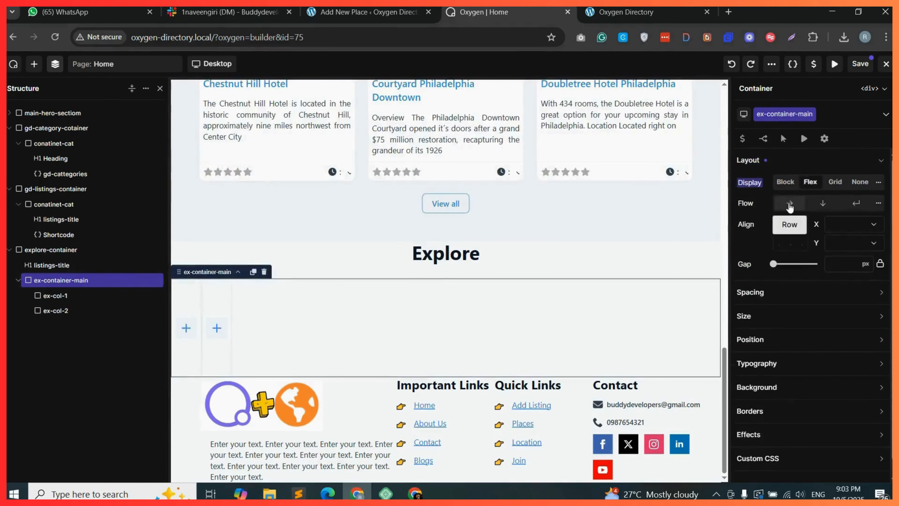
pyautogui.click(789, 203)
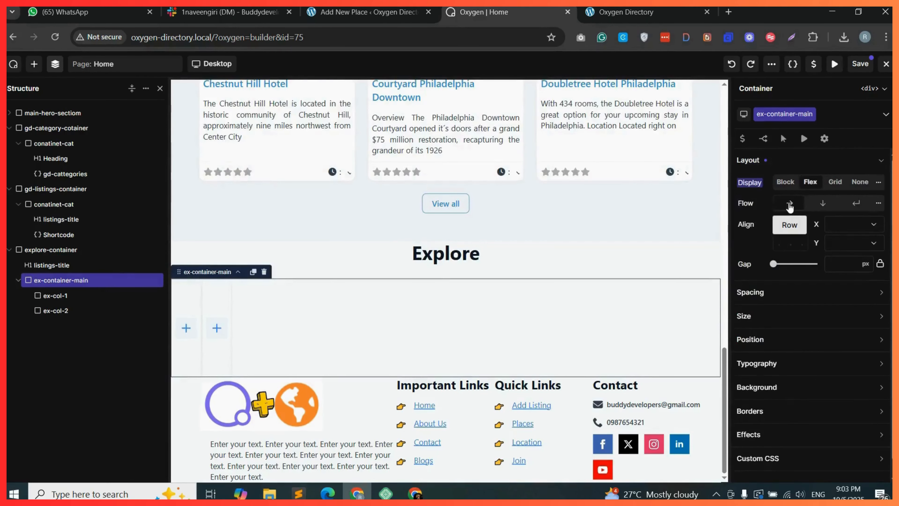
pyautogui.click(853, 225)
pyautogui.click(852, 256)
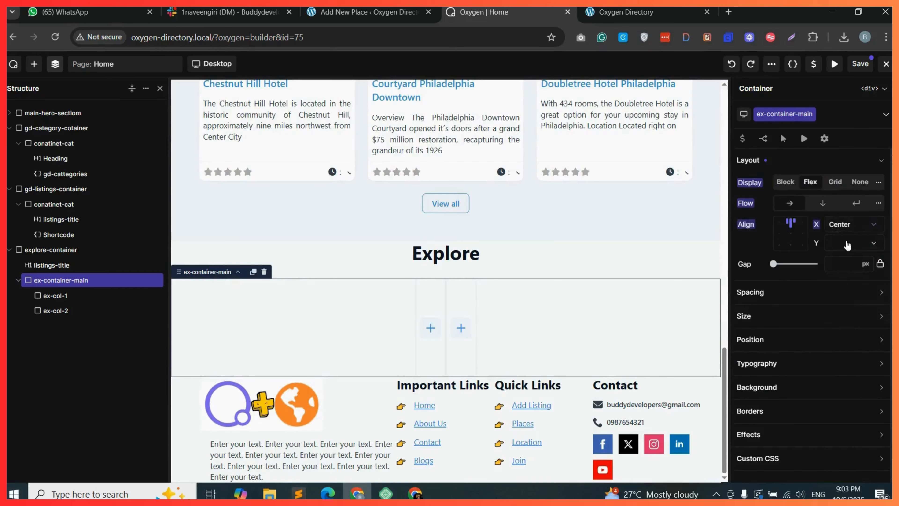
pyautogui.click(855, 247)
pyautogui.click(851, 266)
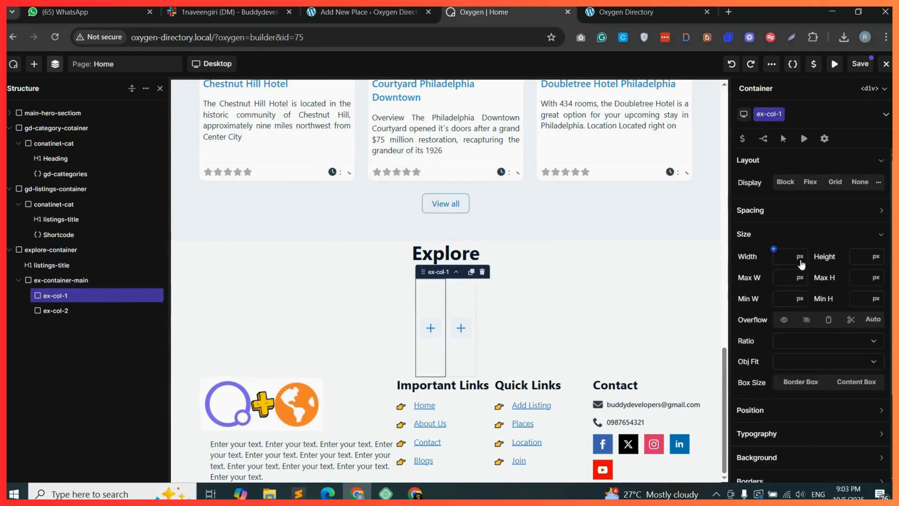
# Set ex-col-1's width to 50 %.
pyautogui.click(800, 262)
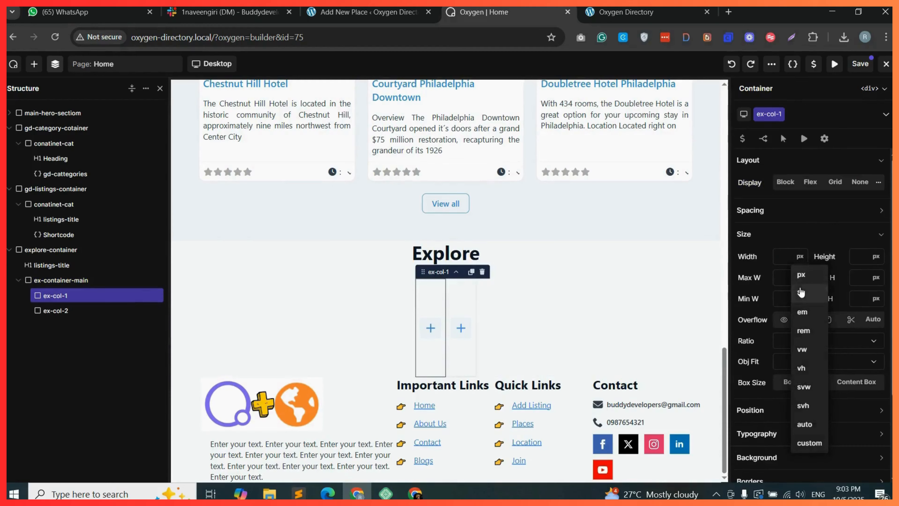
pyautogui.click(801, 293)
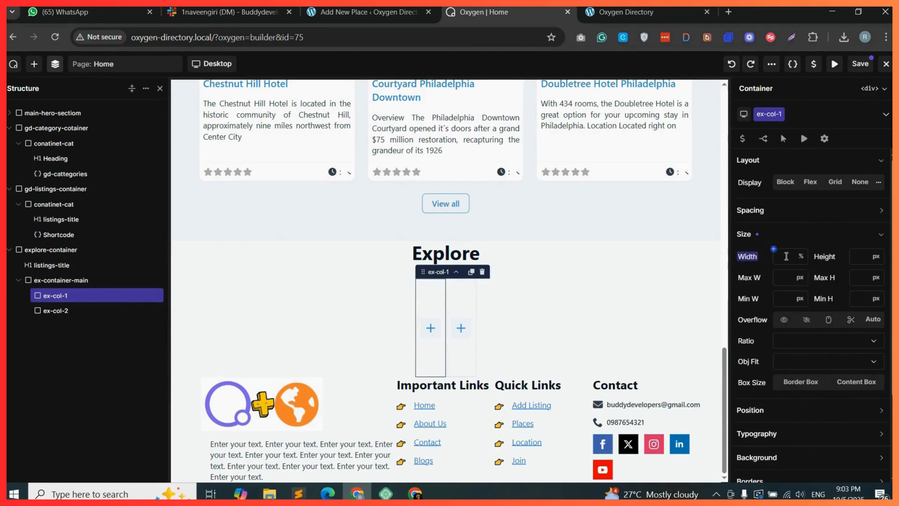
pyautogui.write('50')
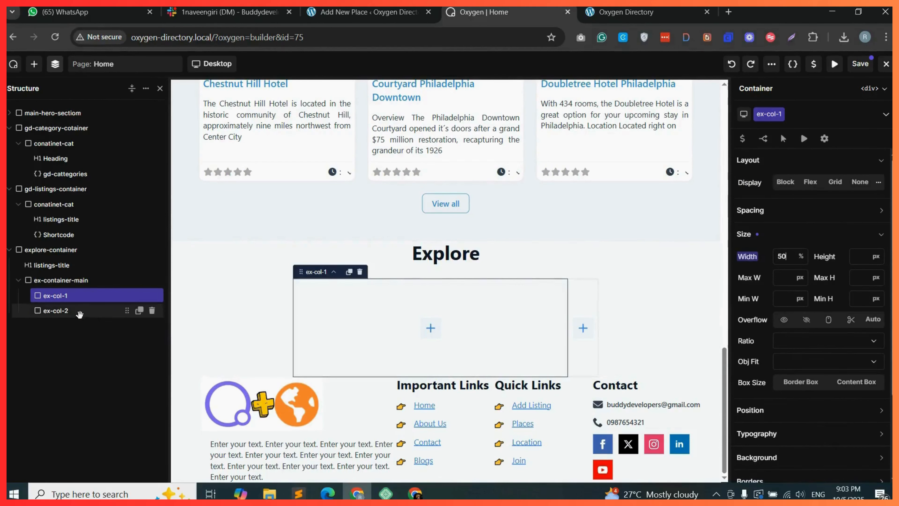
# Set ex-col-2's width to 50 %.
pyautogui.click(79, 314)
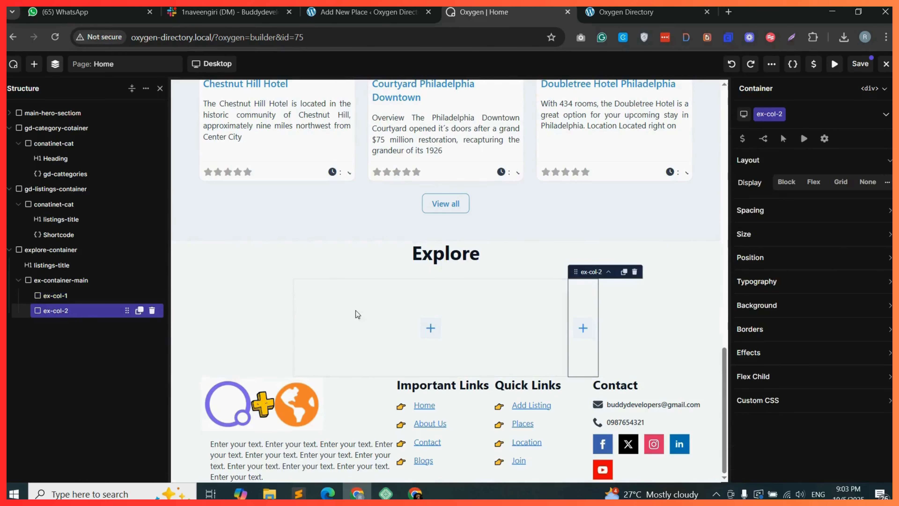
pyautogui.click(766, 235)
pyautogui.click(800, 257)
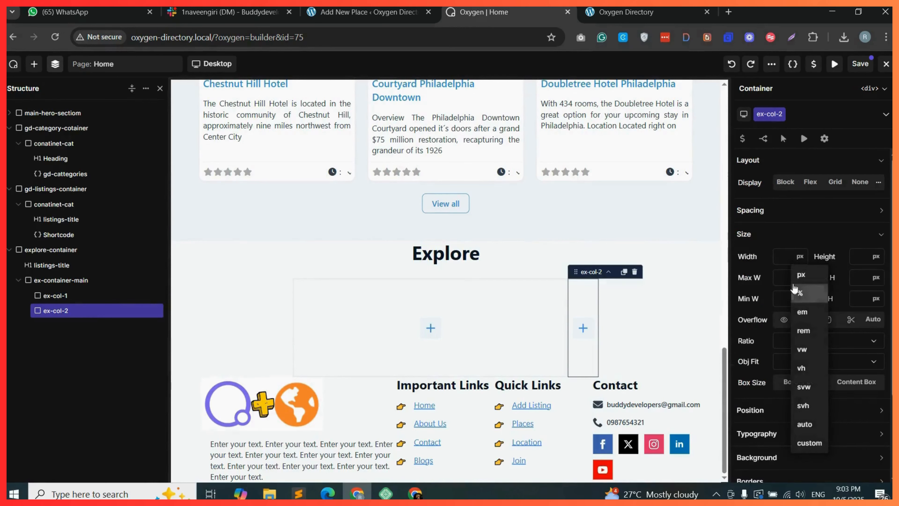
pyautogui.click(802, 283)
pyautogui.click(786, 258)
pyautogui.write('50')
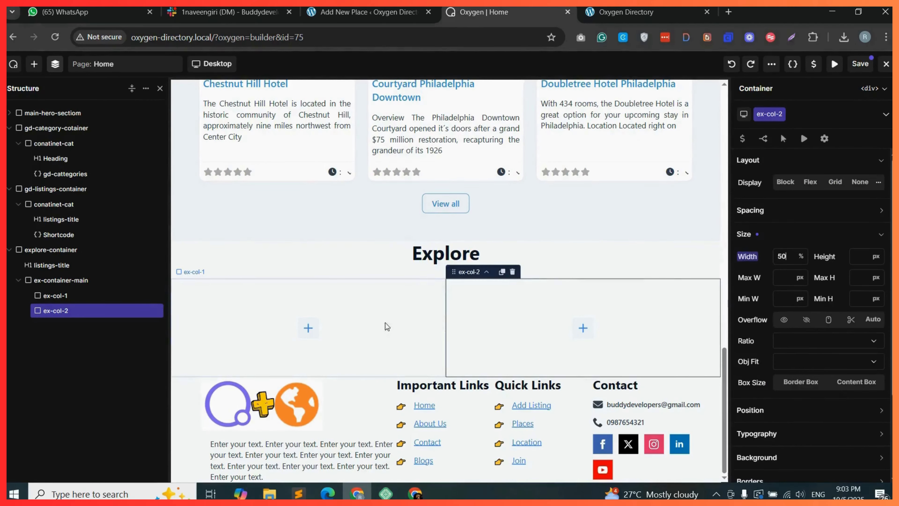
# Generate a gd_listings shortcode with List view layout and 5 posts to show, and copy it.
pyautogui.click(272, 317)
pyautogui.click(309, 329)
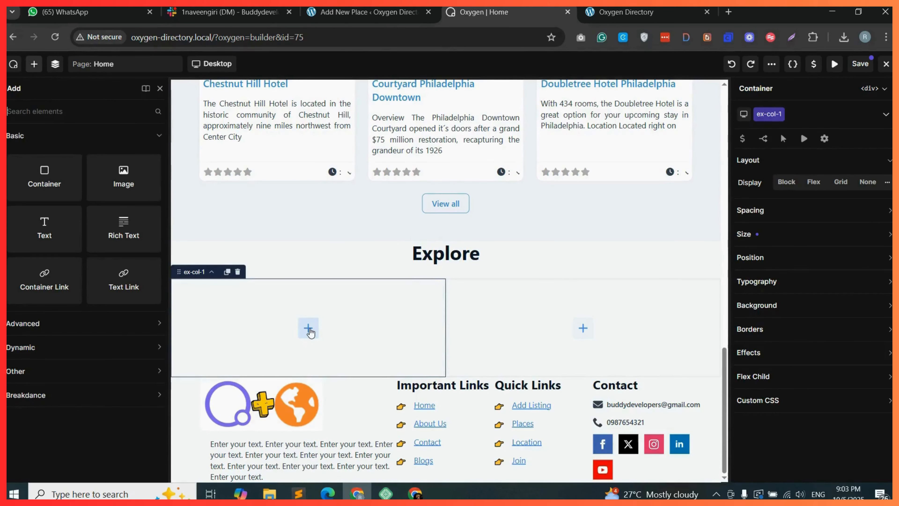
pyautogui.click(368, 14)
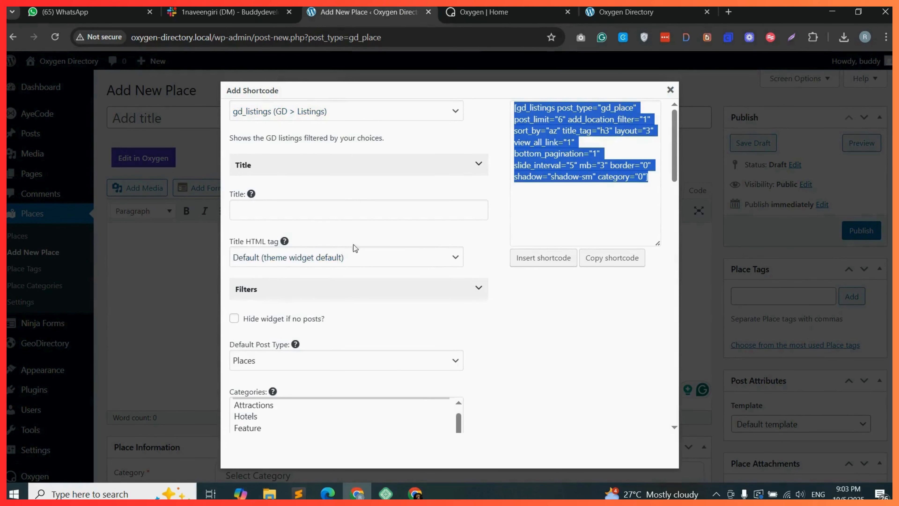
pyautogui.scroll(-10, 355, 248)
pyautogui.click(303, 281)
pyautogui.click(281, 378)
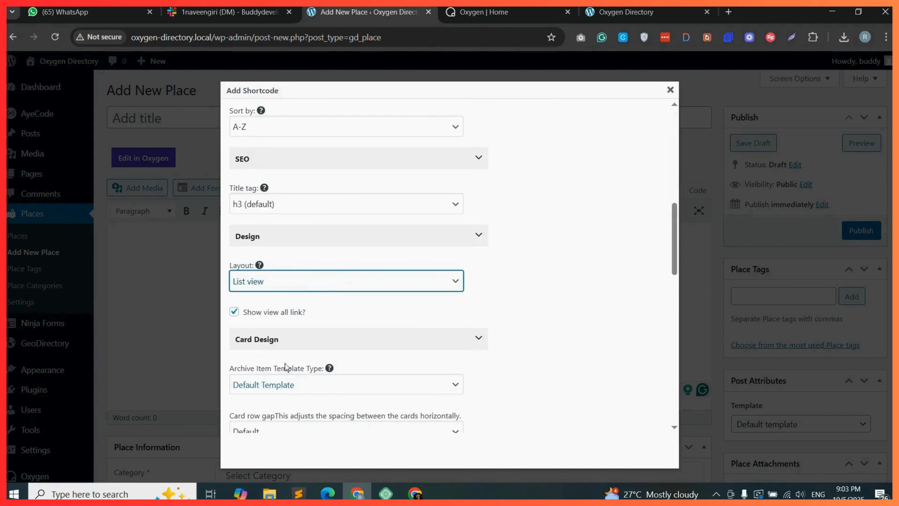
pyautogui.scroll(3, 493, 295)
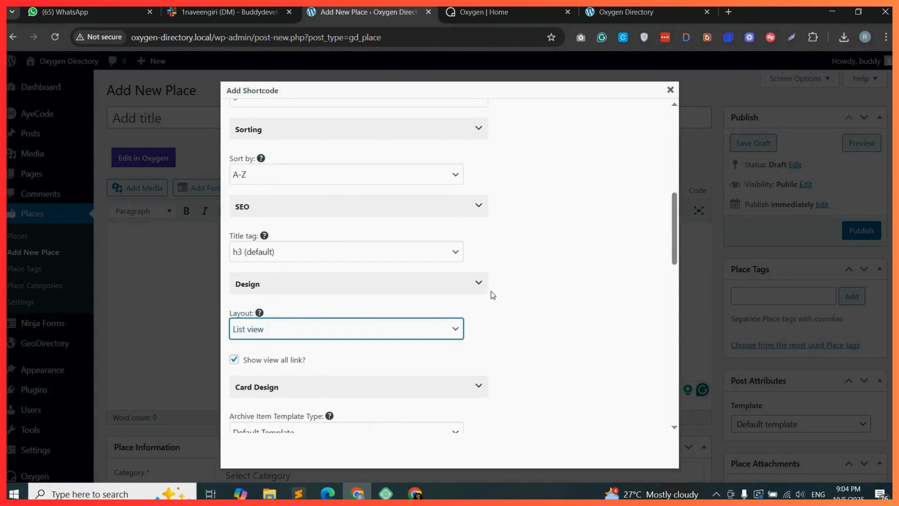
pyautogui.scroll(5, 283, 295)
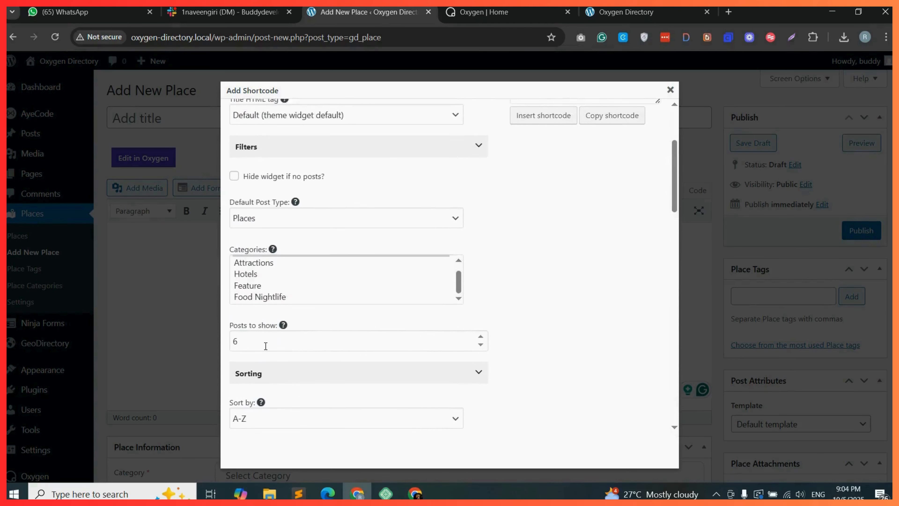
pyautogui.moveTo(247, 342); pyautogui.dragTo(226, 343)
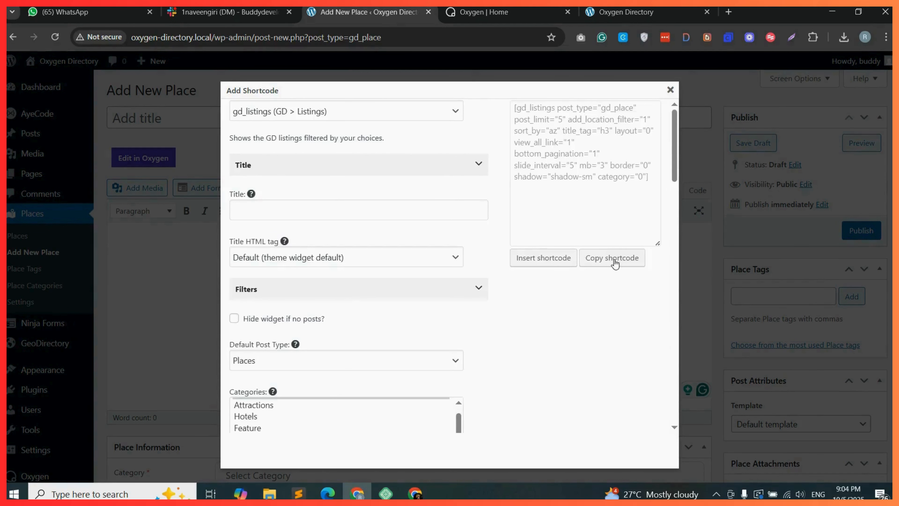
pyautogui.click(615, 264)
pyautogui.click(552, 157)
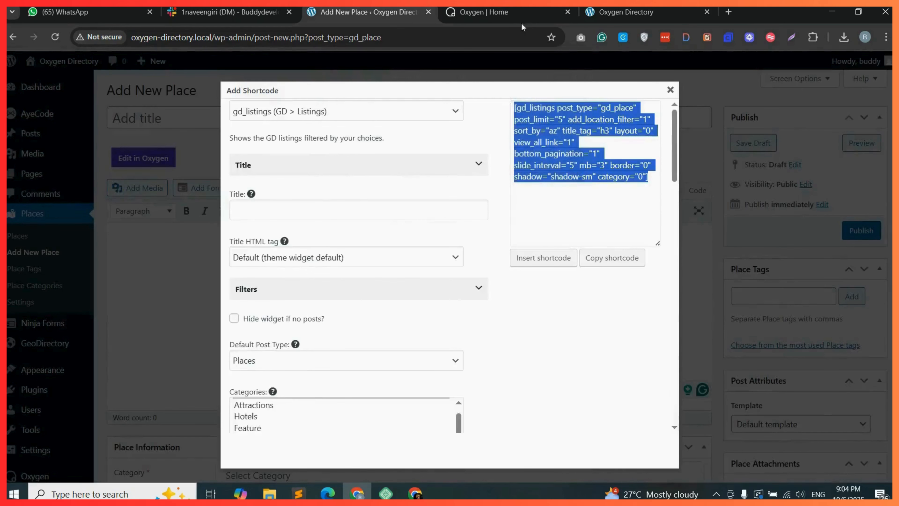
# Add a Shortcode element to ex-col-1 and paste the copied listings shortcode into it.
pyautogui.click(511, 8)
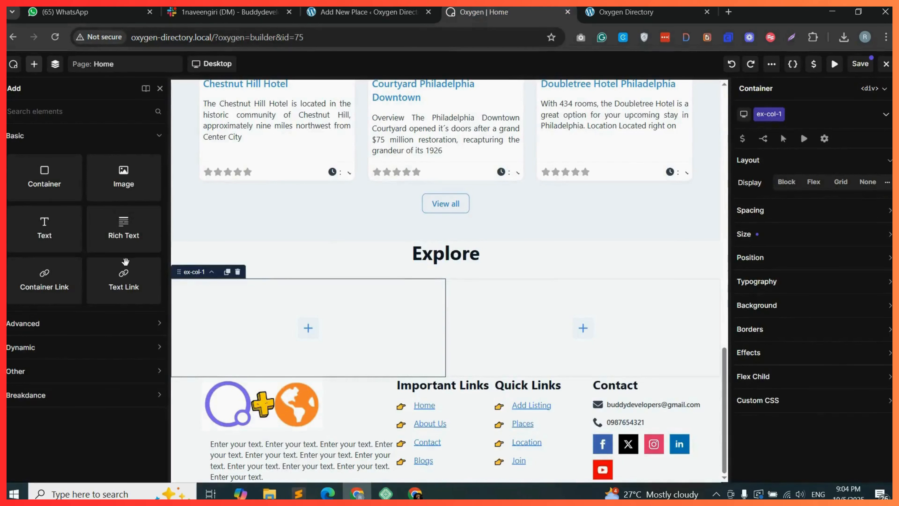
pyautogui.click(79, 111)
pyautogui.write('shor')
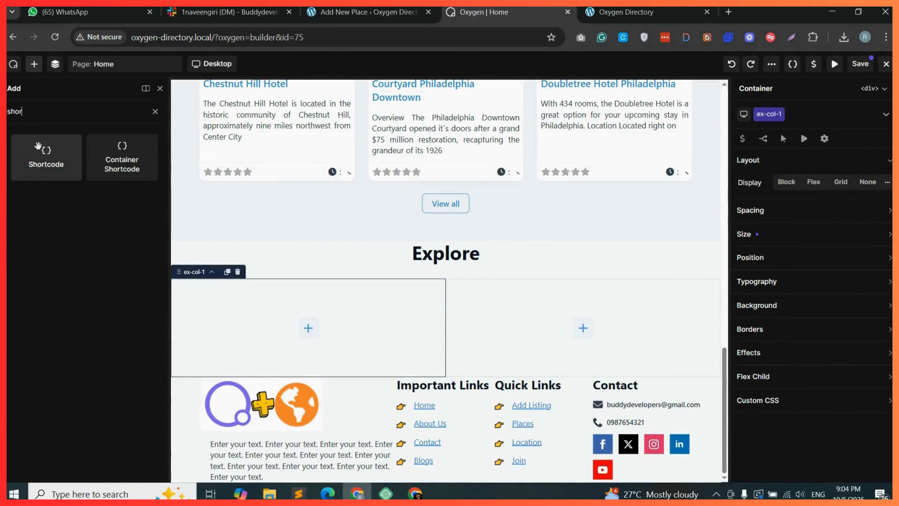
pyautogui.moveTo(240, 273); pyautogui.dragTo(292, 328)
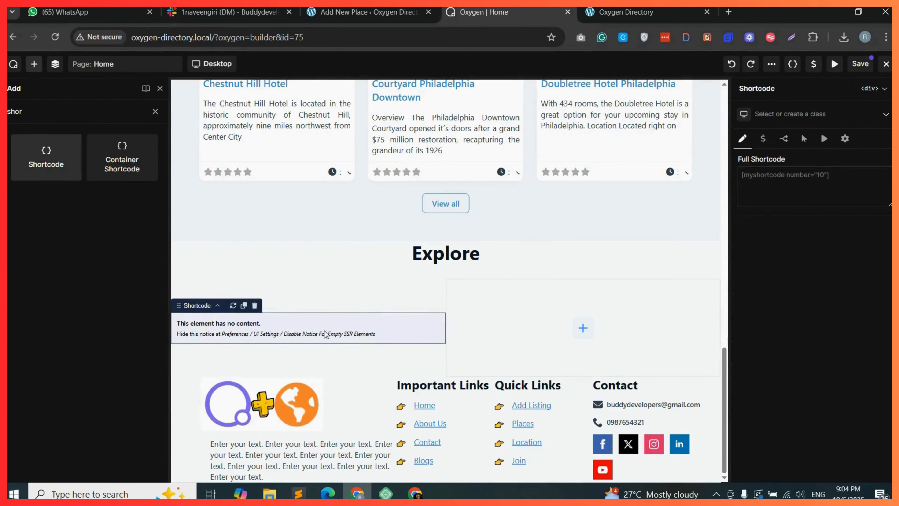
pyautogui.click(786, 174)
pyautogui.rightClick(786, 175)
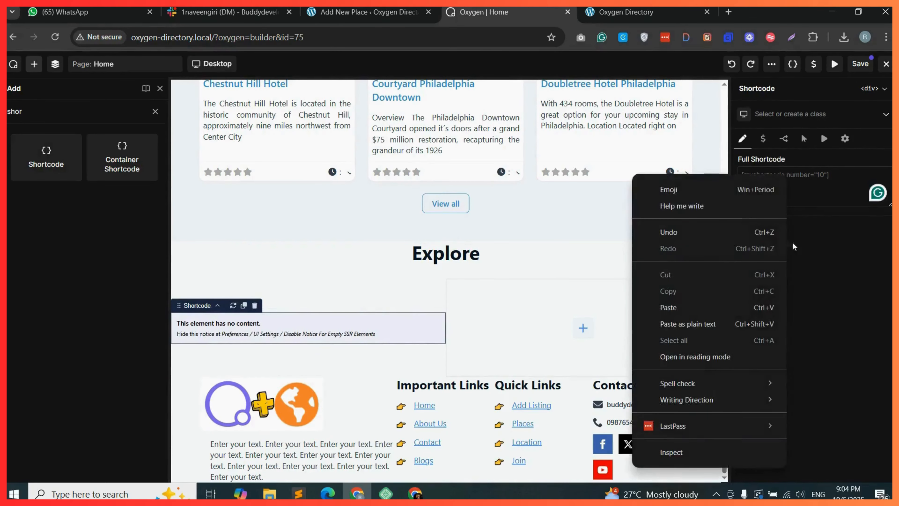
pyautogui.click(683, 307)
# Set the listings shortcode's post_limit and slide_interval to 4.
pyautogui.scroll(-4, 690, 297)
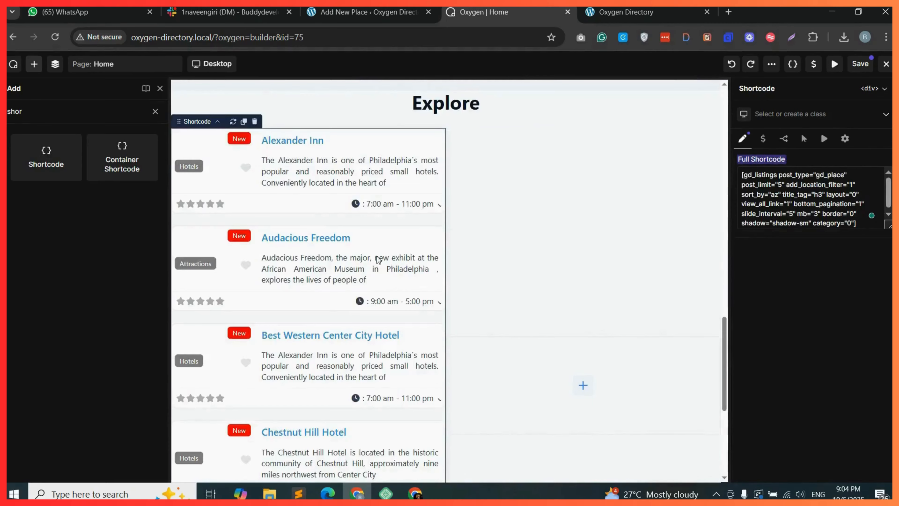
pyautogui.scroll(-3, 340, 218)
pyautogui.scroll(-1, 322, 358)
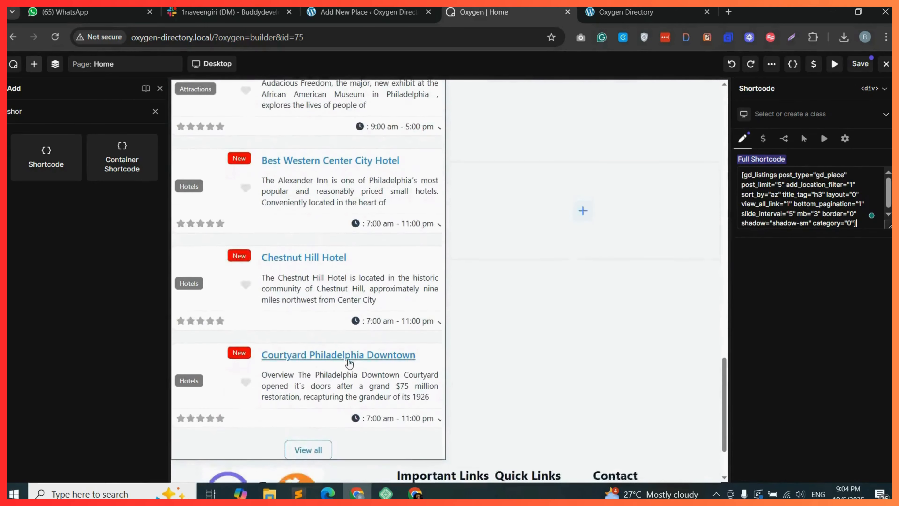
pyautogui.scroll(4, 333, 319)
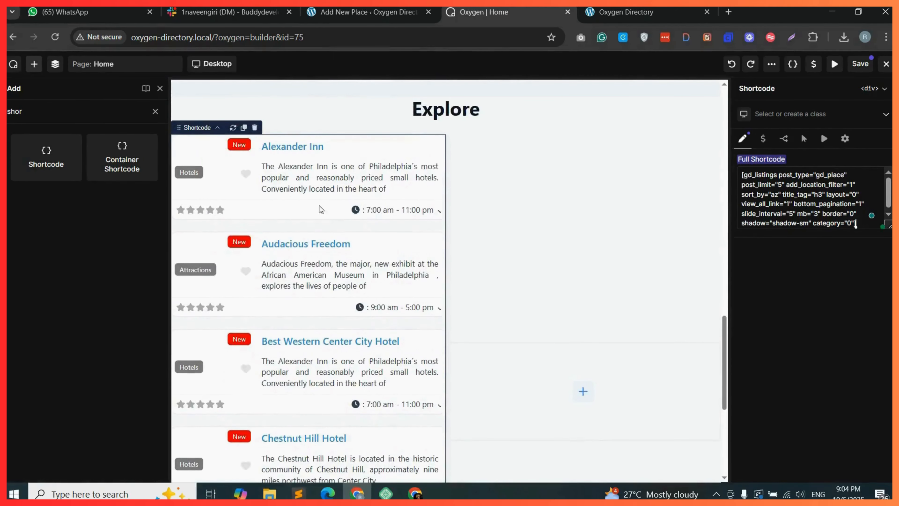
pyautogui.scroll(-7, 350, 363)
pyautogui.scroll(4, 418, 289)
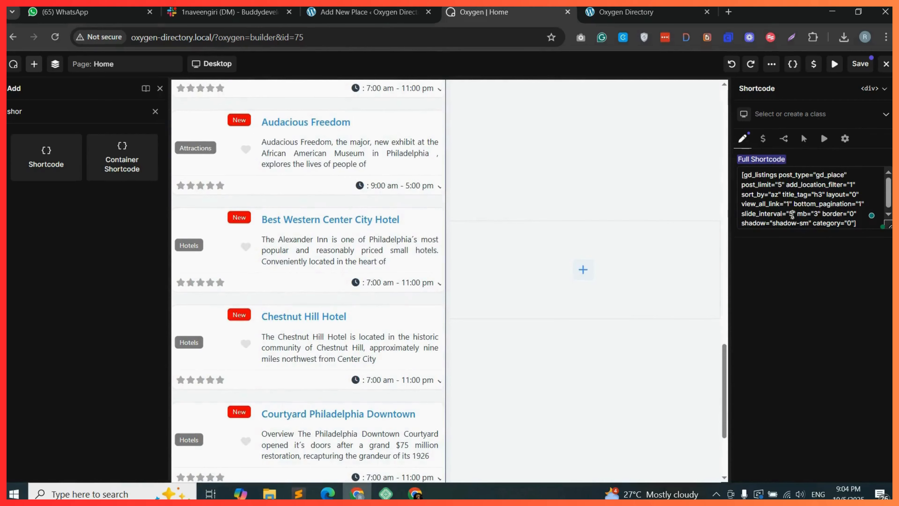
pyautogui.press('BackSpace')
pyautogui.write('4')
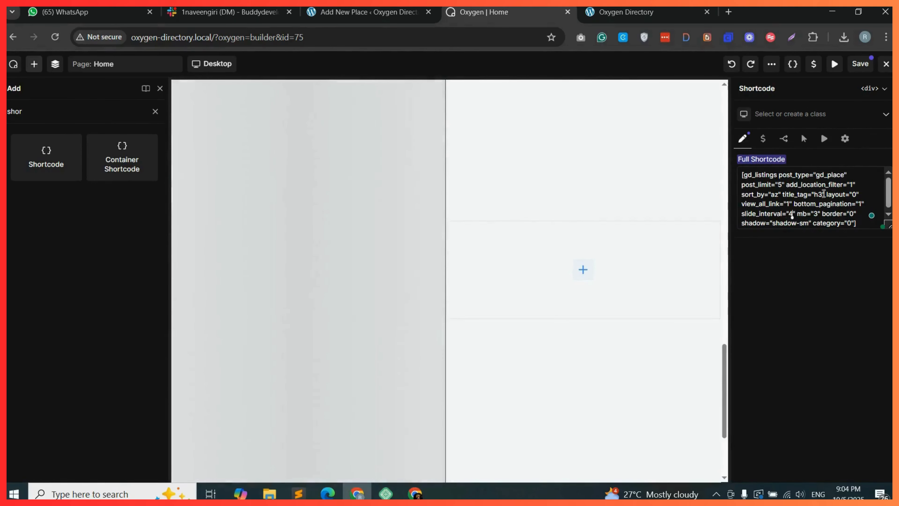
pyautogui.click(782, 185)
pyautogui.press('BackSpace')
pyautogui.write('4')
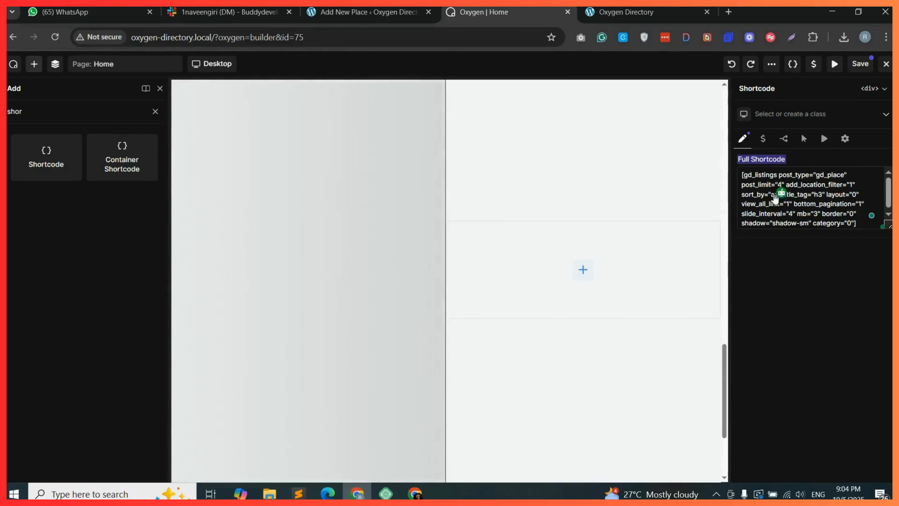
# Add a Shortcode element to ex-col-2 holding the gd_map shortcode with height 820px.
pyautogui.scroll(3, 369, 281)
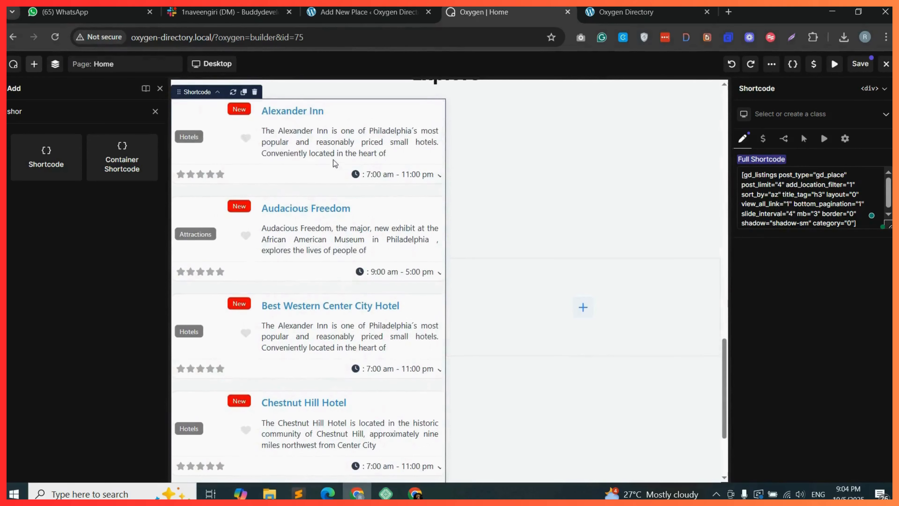
pyautogui.scroll(1, 362, 354)
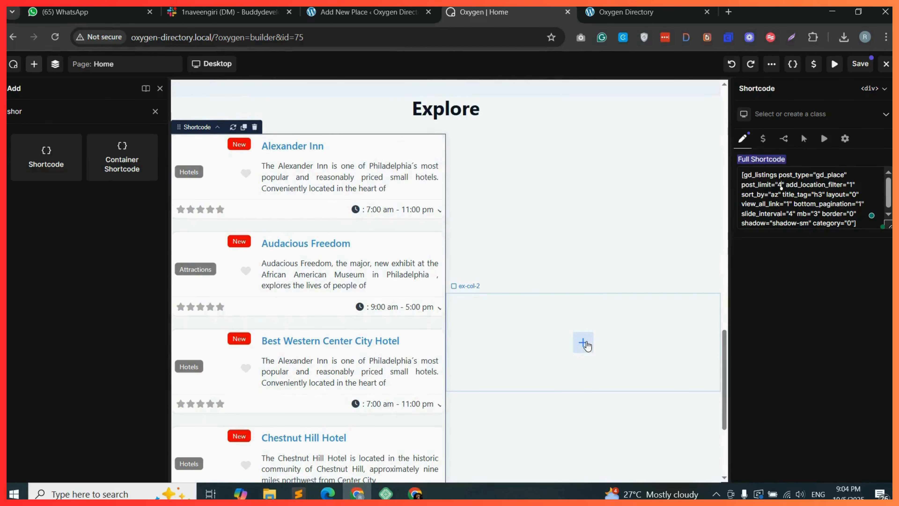
pyautogui.click(586, 345)
pyautogui.moveTo(45, 153); pyautogui.dragTo(603, 337)
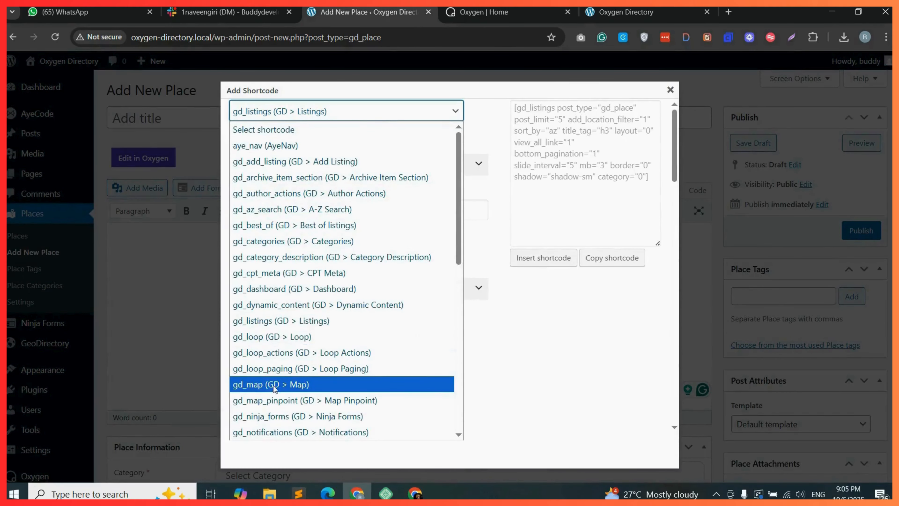
pyautogui.click(315, 385)
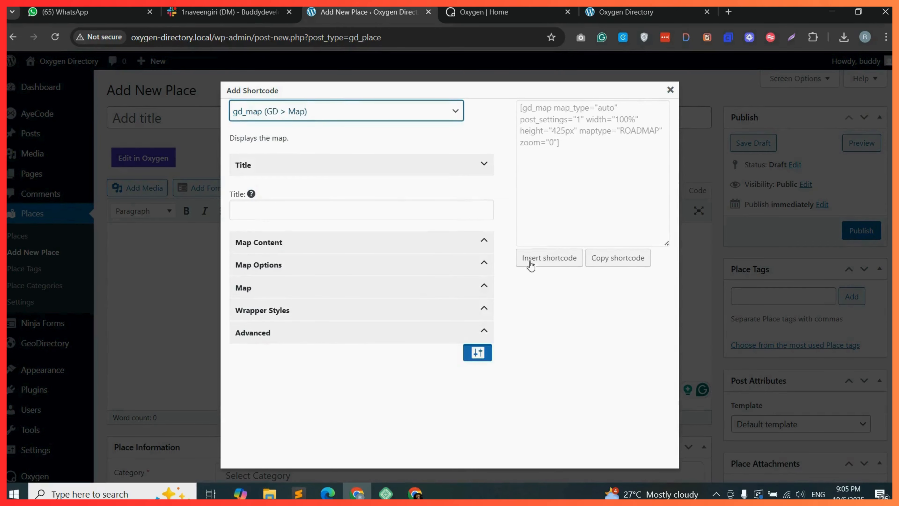
pyautogui.click(609, 258)
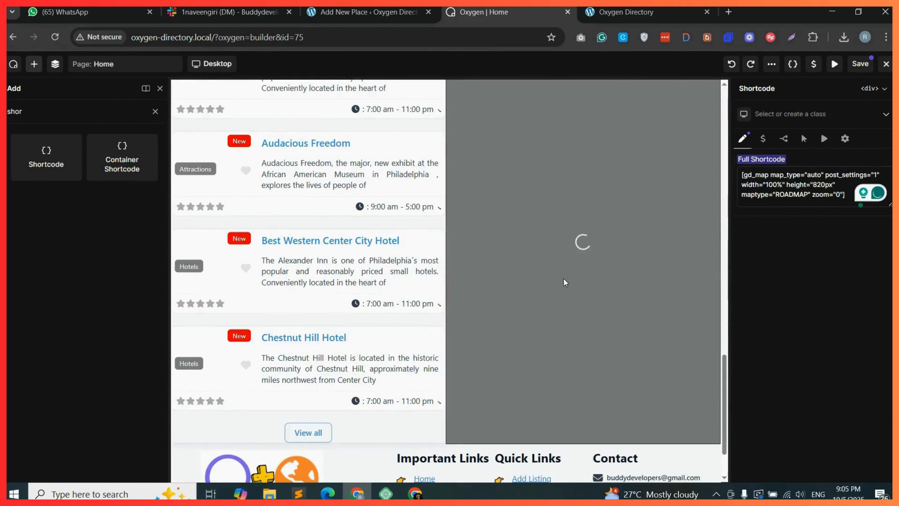
# Save the page and preview the Explore section on the live site.
pyautogui.click(861, 66)
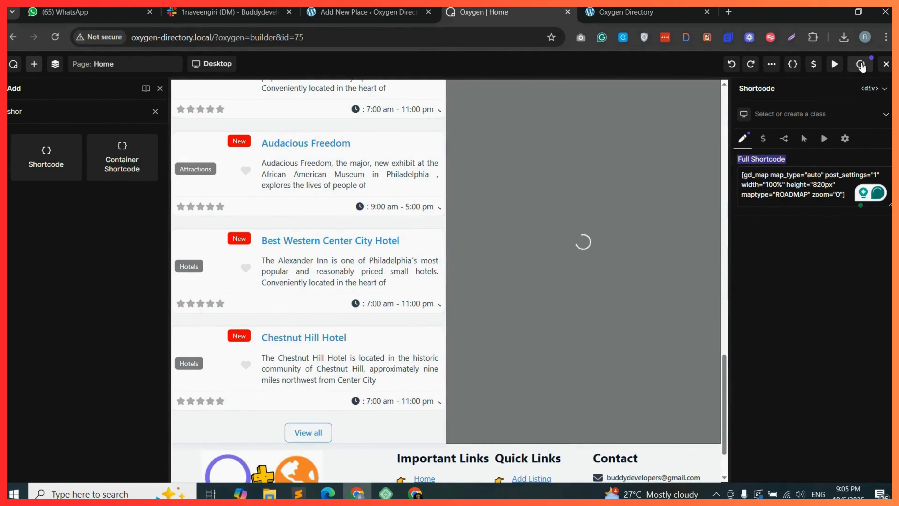
pyautogui.click(625, 12)
pyautogui.click(55, 37)
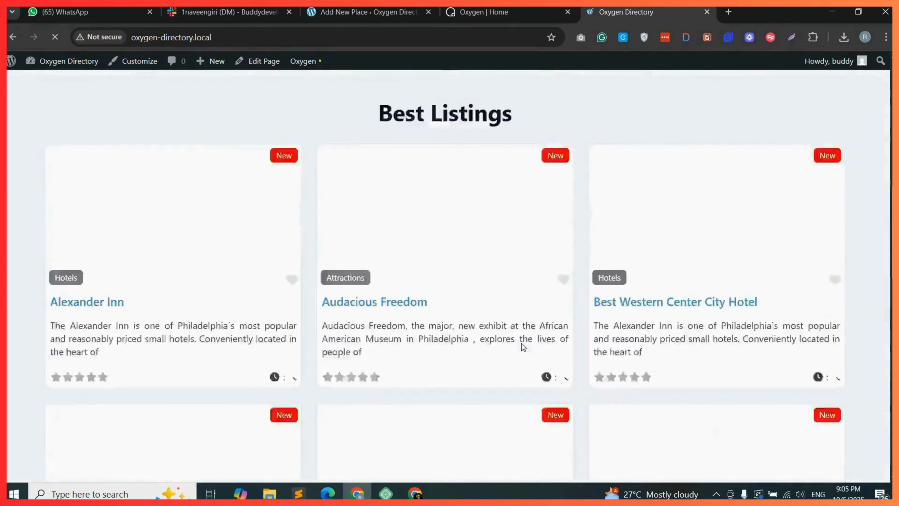
pyautogui.scroll(-3, 523, 343)
pyautogui.scroll(-6, 429, 301)
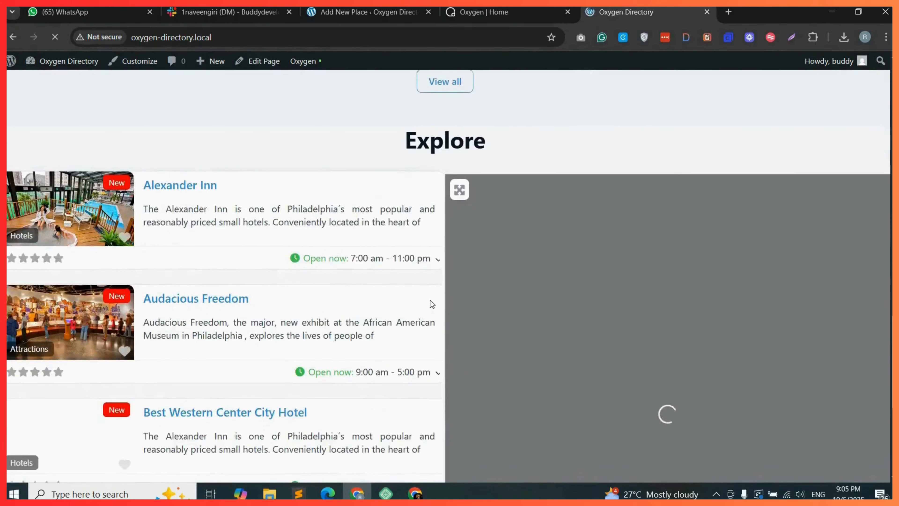
pyautogui.scroll(-5, 346, 307)
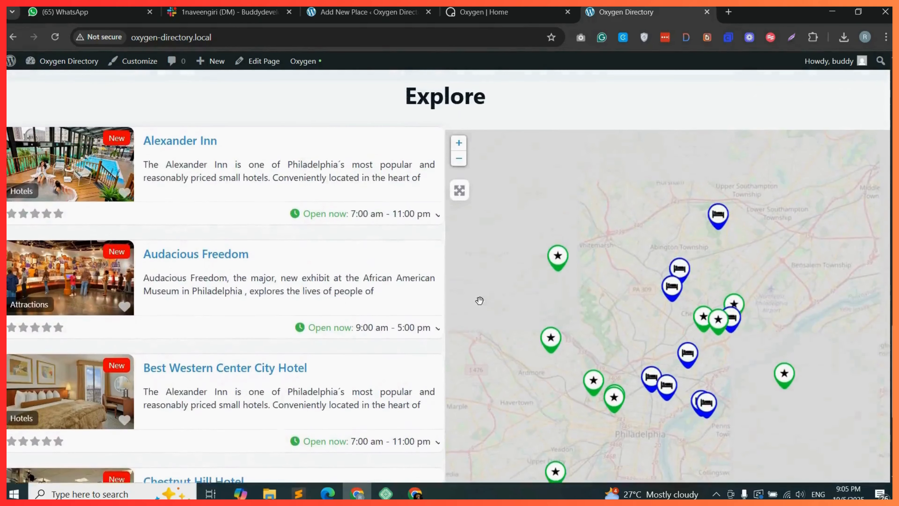
pyautogui.scroll(1, 217, 267)
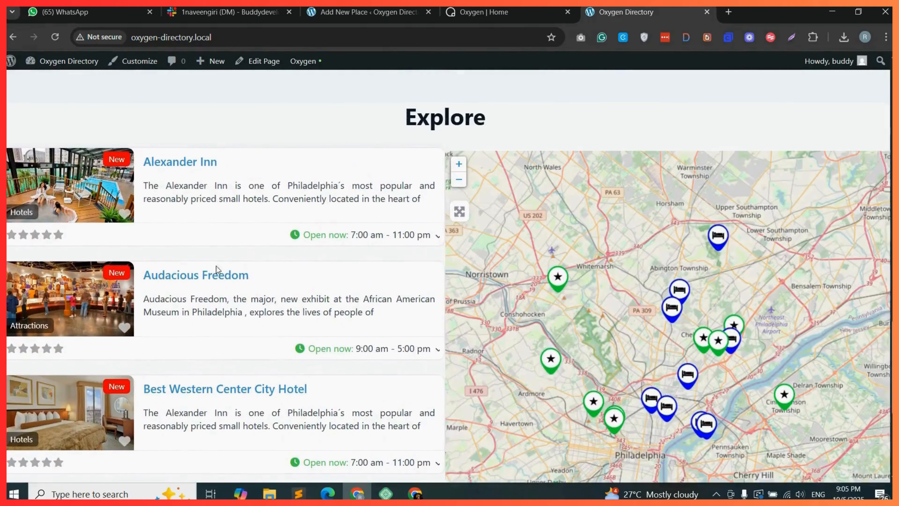
pyautogui.scroll(2, 315, 199)
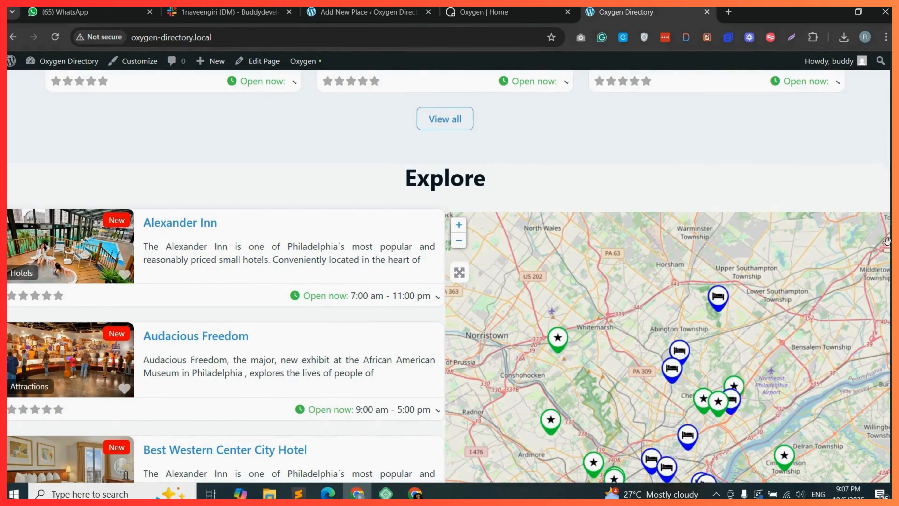
pyautogui.scroll(4, 204, 259)
pyautogui.hotkey('ctrl', 'shift', 'Tab')
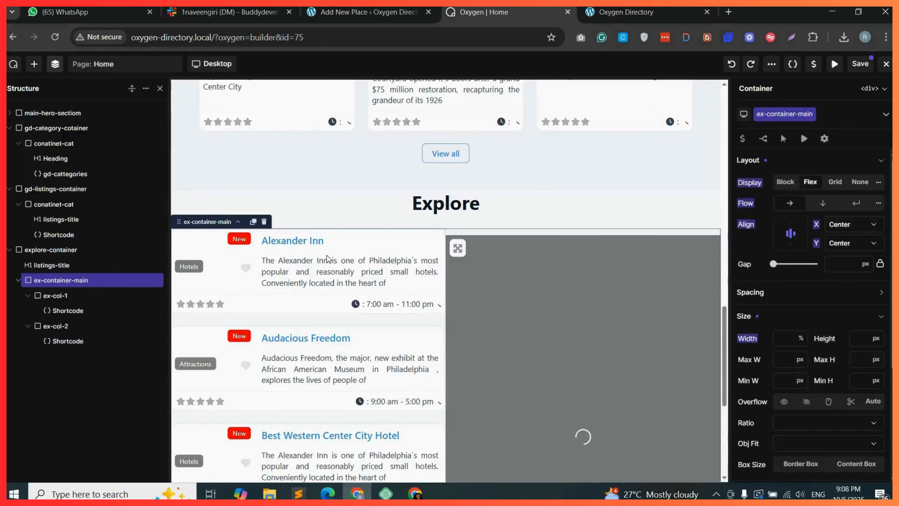
# Add a new container inside explore-container and nest ex-container-main within it.
pyautogui.click(34, 64)
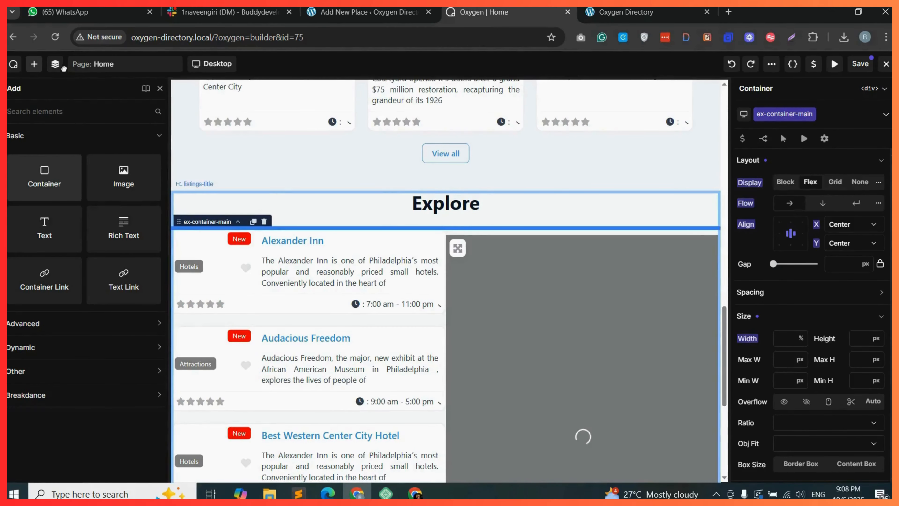
pyautogui.click(44, 177)
pyautogui.click(55, 64)
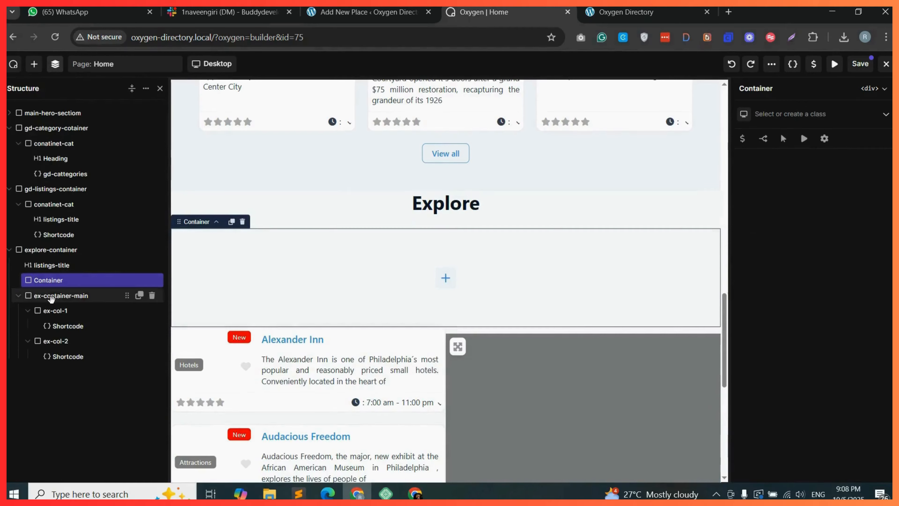
pyautogui.moveTo(67, 293); pyautogui.dragTo(70, 292)
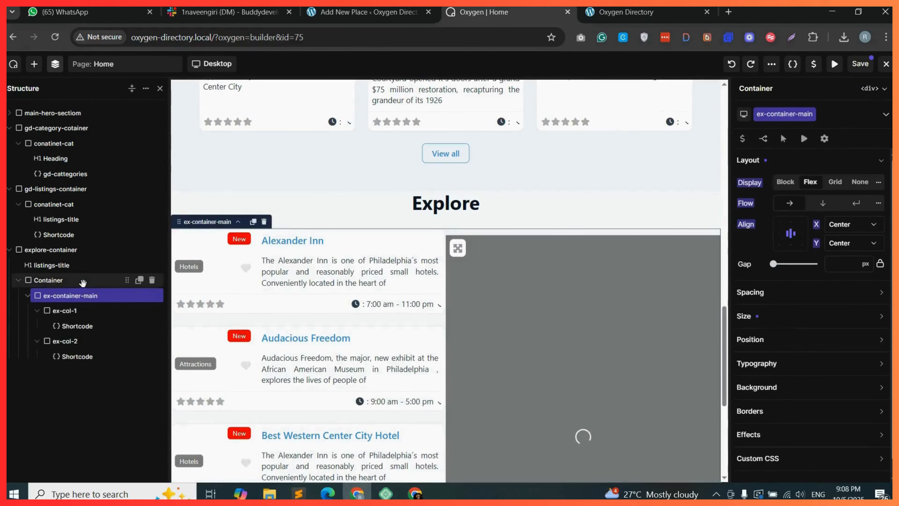
pyautogui.click(83, 281)
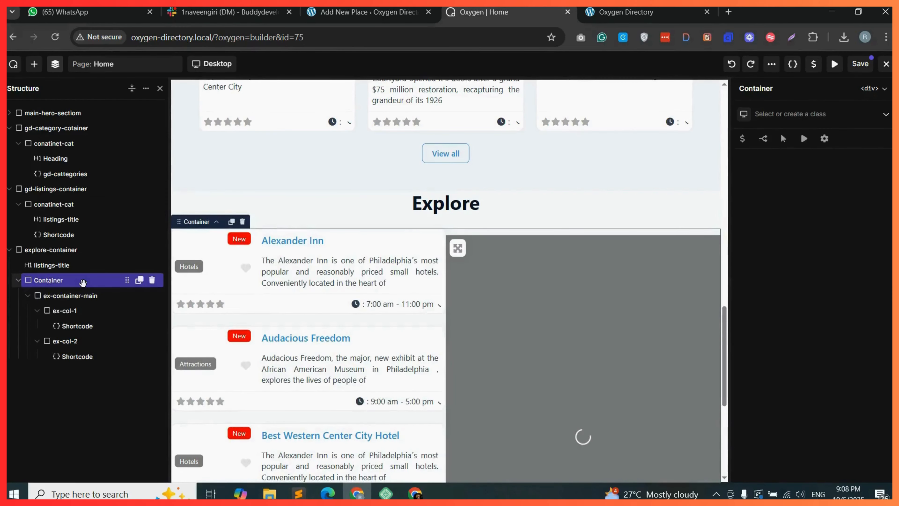
# Create and assign the class explore-map-listings to the new wrapper container.
pyautogui.click(789, 115)
pyautogui.hotkey('ctrl', 'v')
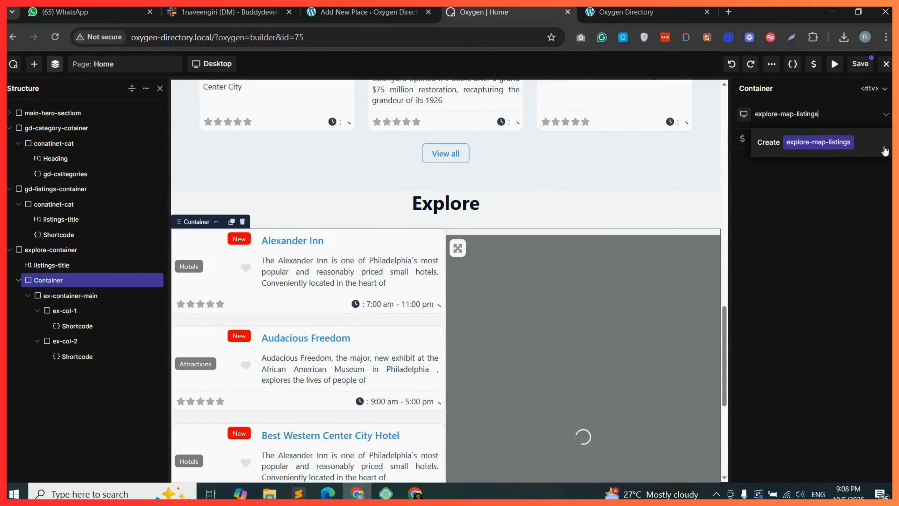
pyautogui.click(829, 142)
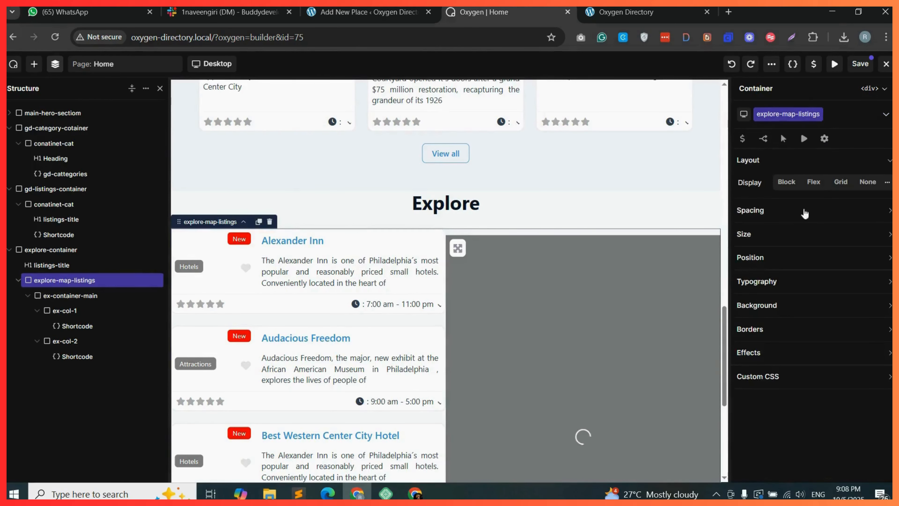
# Set explore-map-listings to a horizontal flex layout with items centered on both X and Y axes.
pyautogui.click(810, 183)
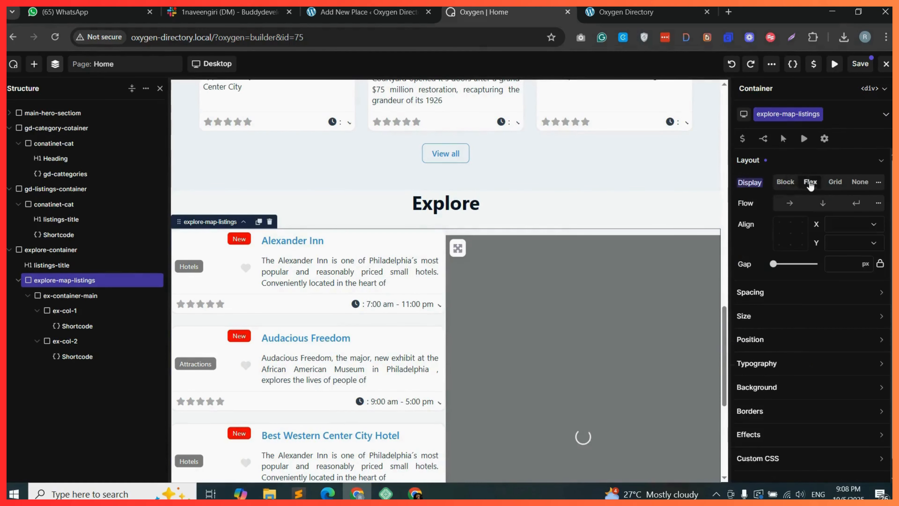
pyautogui.click(793, 206)
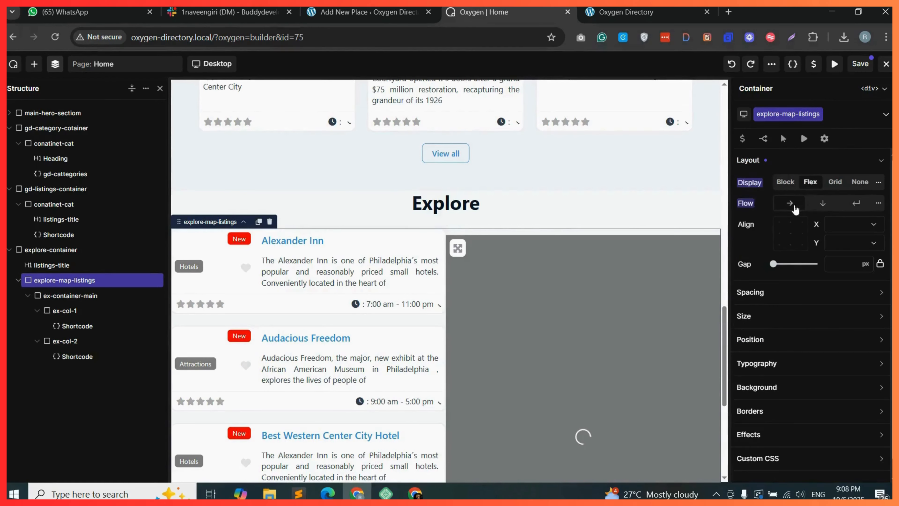
pyautogui.click(860, 232)
pyautogui.click(851, 251)
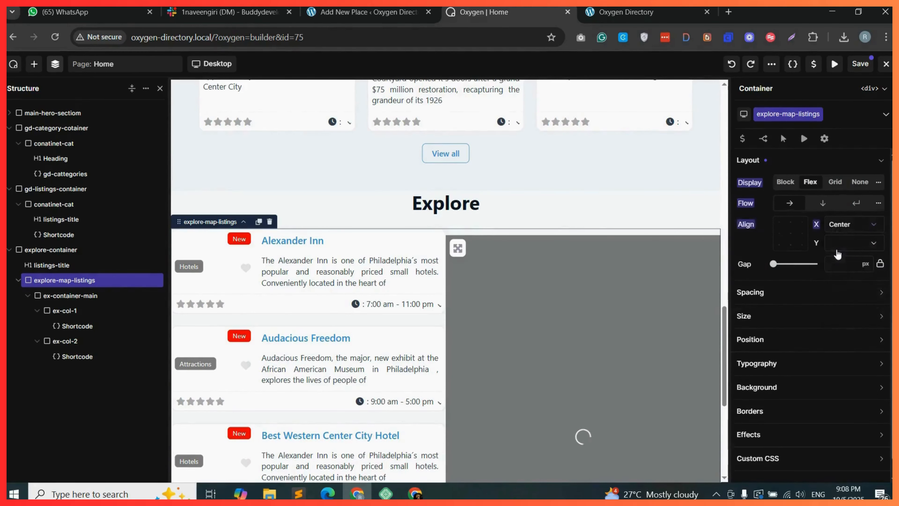
pyautogui.click(861, 246)
pyautogui.click(850, 270)
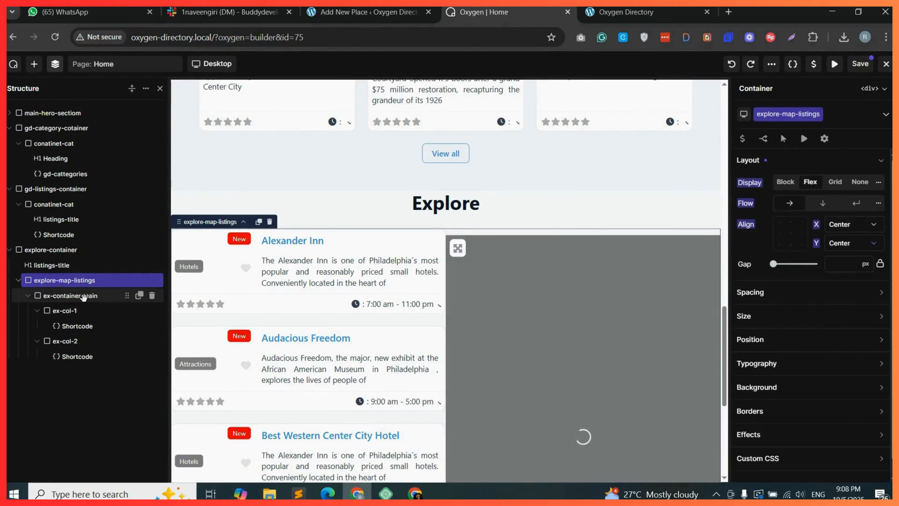
# Set ex-container-main's width to 90%.
pyautogui.click(95, 296)
pyautogui.click(779, 315)
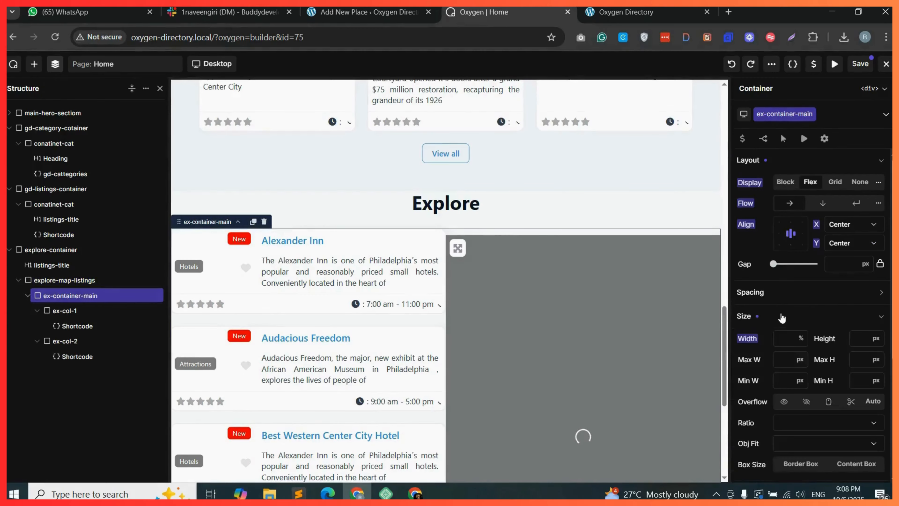
pyautogui.click(802, 342)
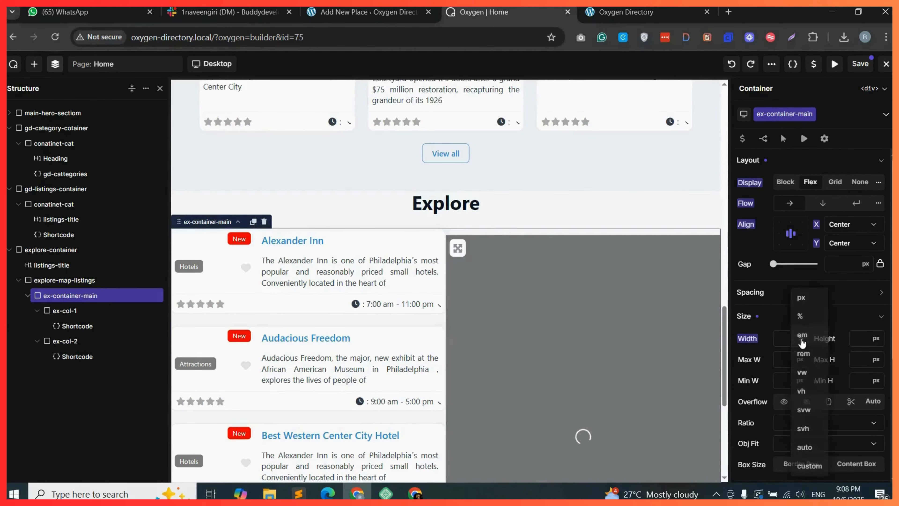
pyautogui.click(804, 321)
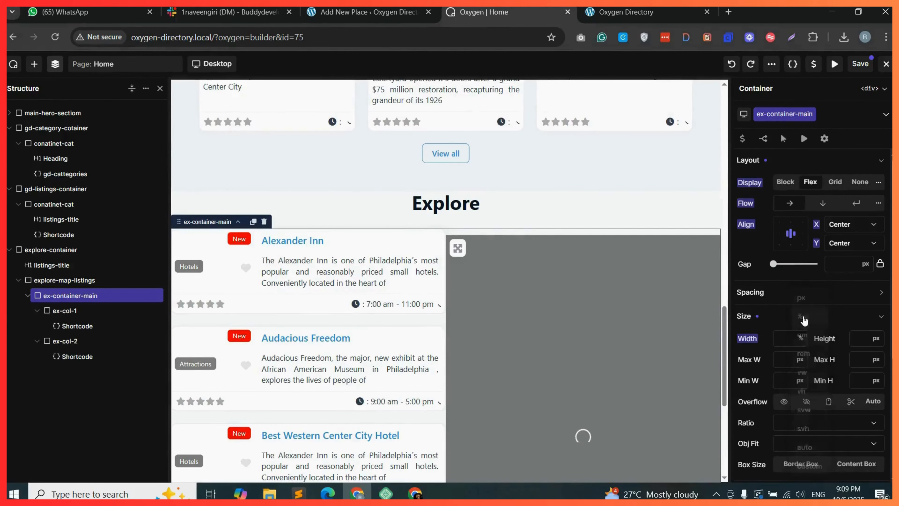
pyautogui.click(785, 338)
pyautogui.write('90')
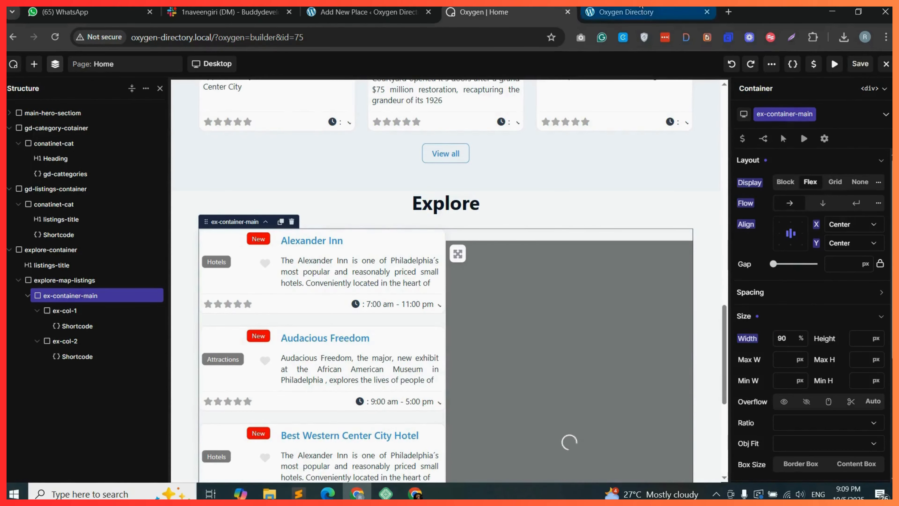
# Reload the live site and check the Explore section's layout.
pyautogui.click(630, 13)
pyautogui.click(50, 38)
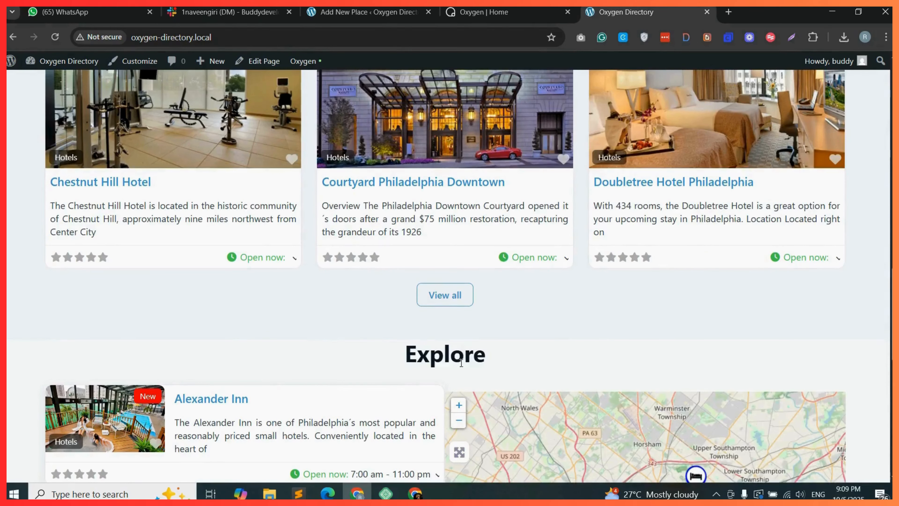
pyautogui.scroll(-3, 454, 253)
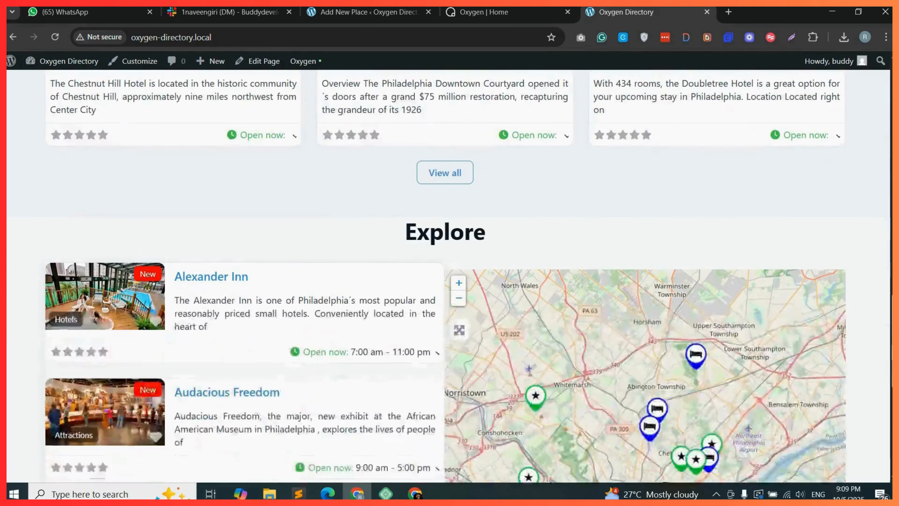
# Give explore-container 40px padding on top and bottom.
pyautogui.click(503, 12)
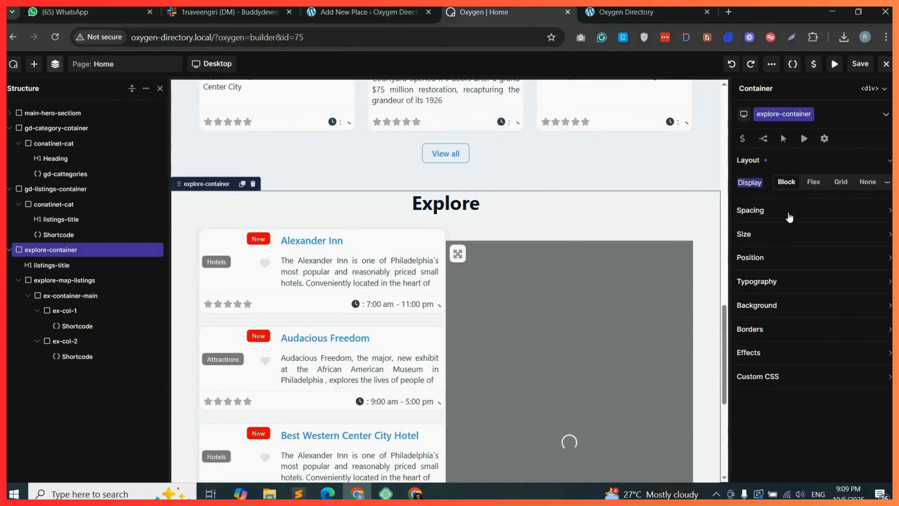
pyautogui.click(764, 210)
pyautogui.click(811, 248)
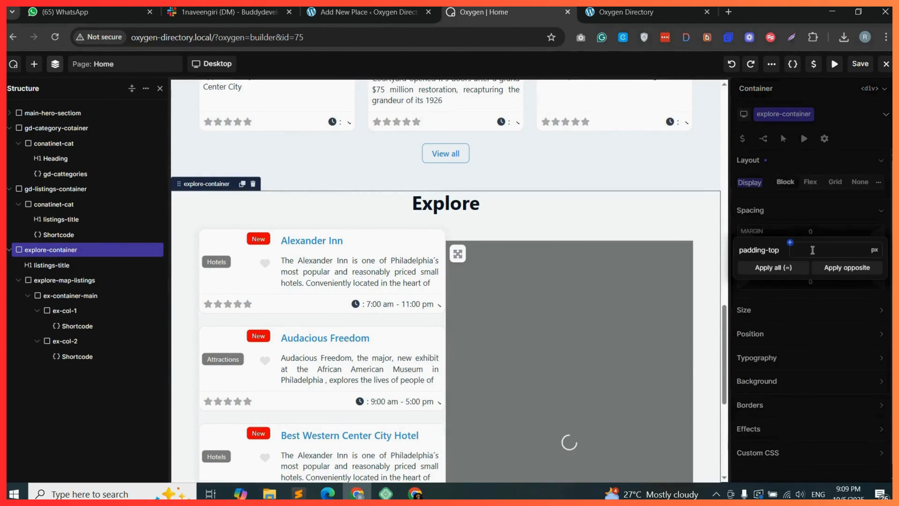
pyautogui.write('40')
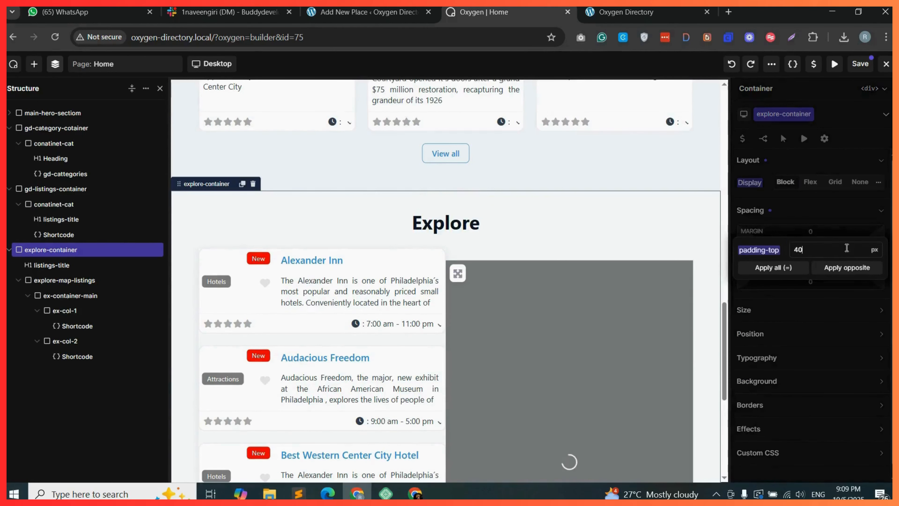
pyautogui.click(844, 271)
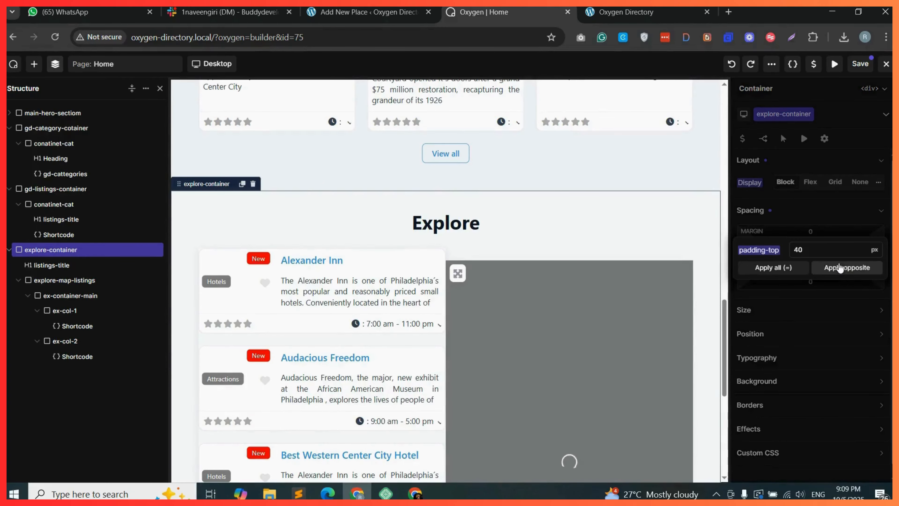
# Save the page and review the updated Explore section on the reloaded live site.
pyautogui.click(860, 64)
pyautogui.click(626, 12)
pyautogui.click(55, 37)
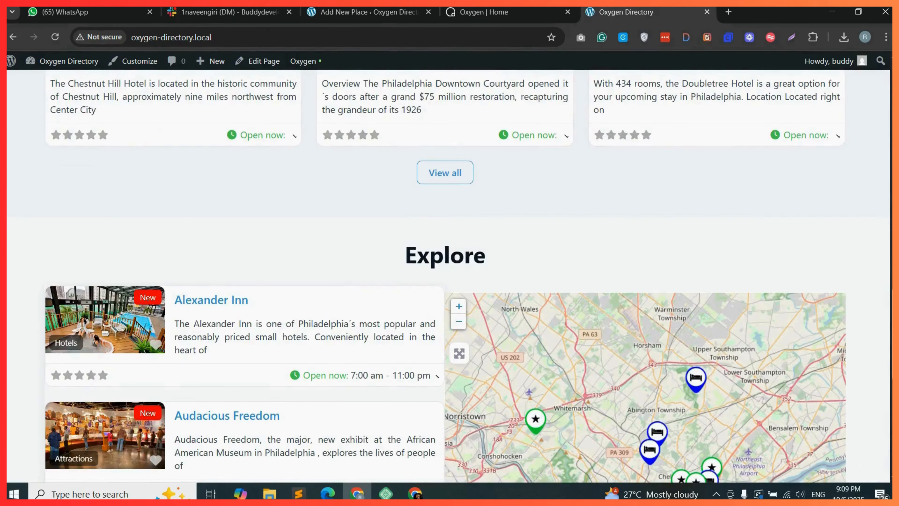
pyautogui.scroll(-10, 449, 277)
pyautogui.scroll(3, 449, 276)
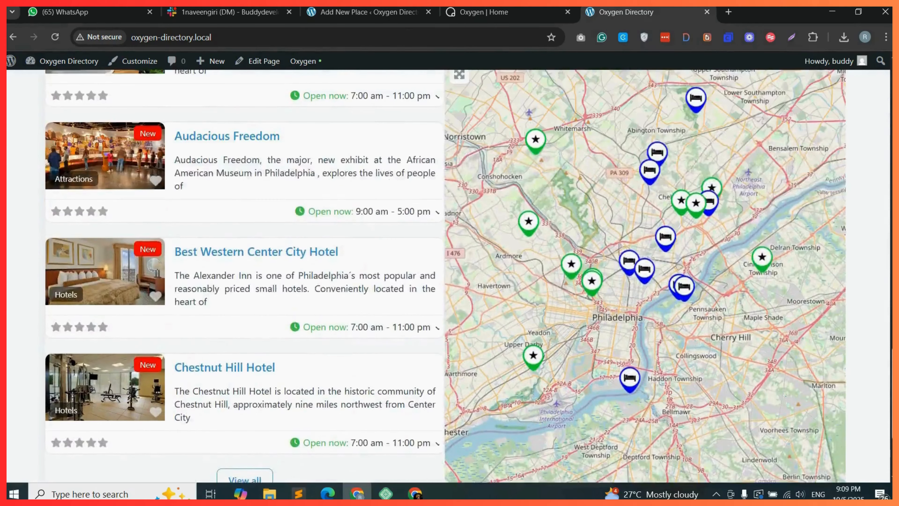
pyautogui.scroll(-1, 450, 276)
pyautogui.scroll(-2, 449, 276)
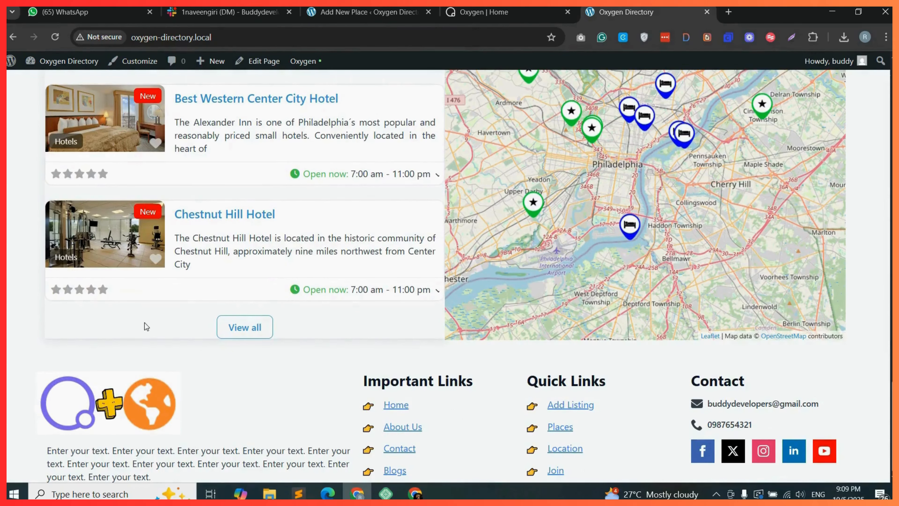
# Change the shadow value in the ex-col-1 listings shortcode from shadow-sm to none.
pyautogui.click(467, 14)
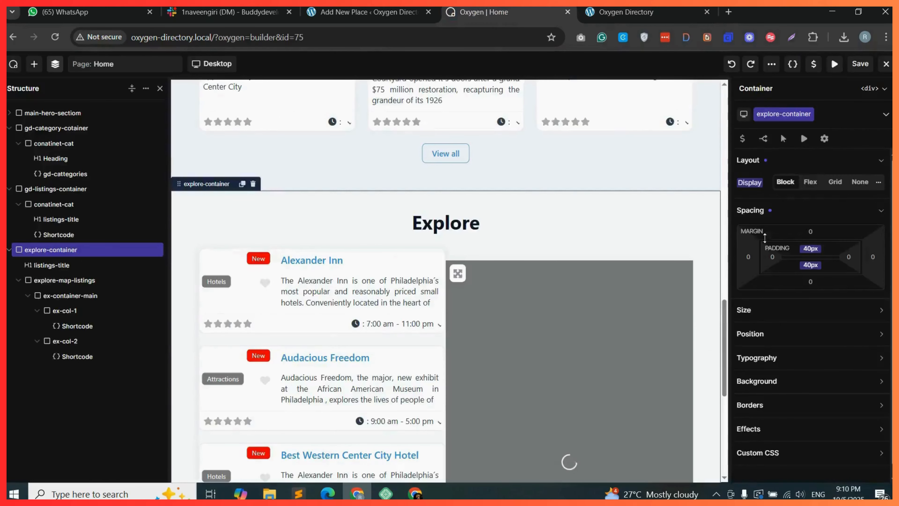
pyautogui.click(76, 326)
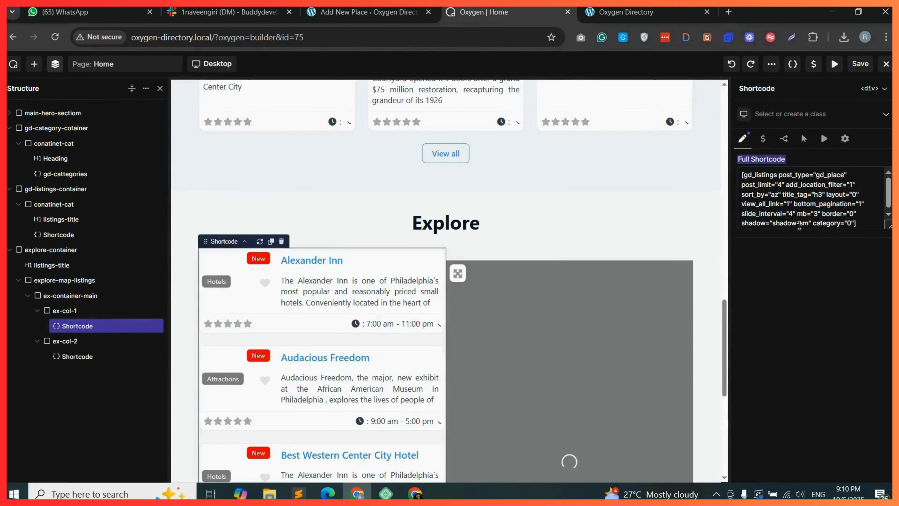
pyautogui.moveTo(810, 223); pyautogui.dragTo(773, 224)
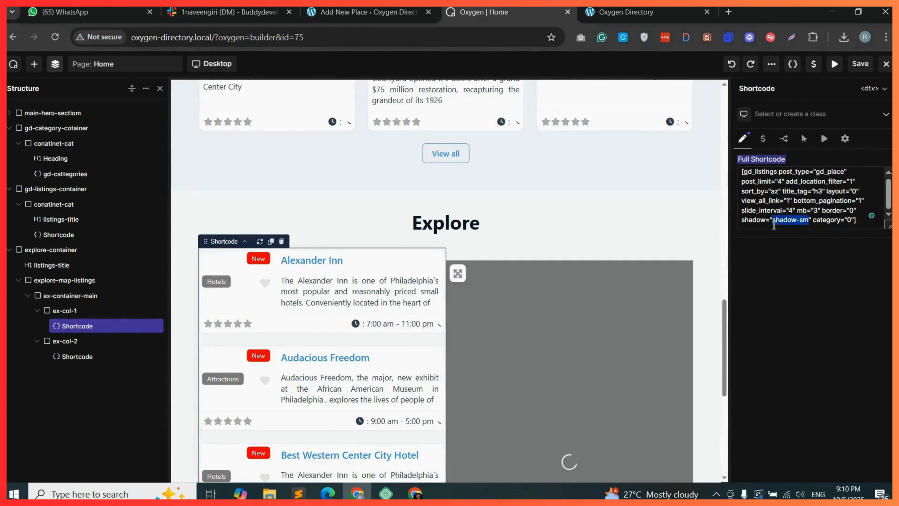
pyautogui.write('none')
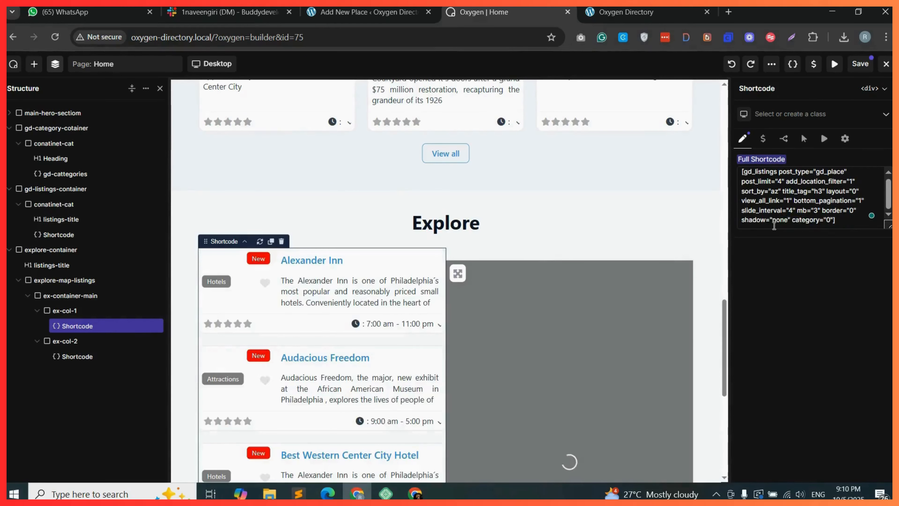
# Add a new Container element below the Explore section.
pyautogui.scroll(-8, 723, 384)
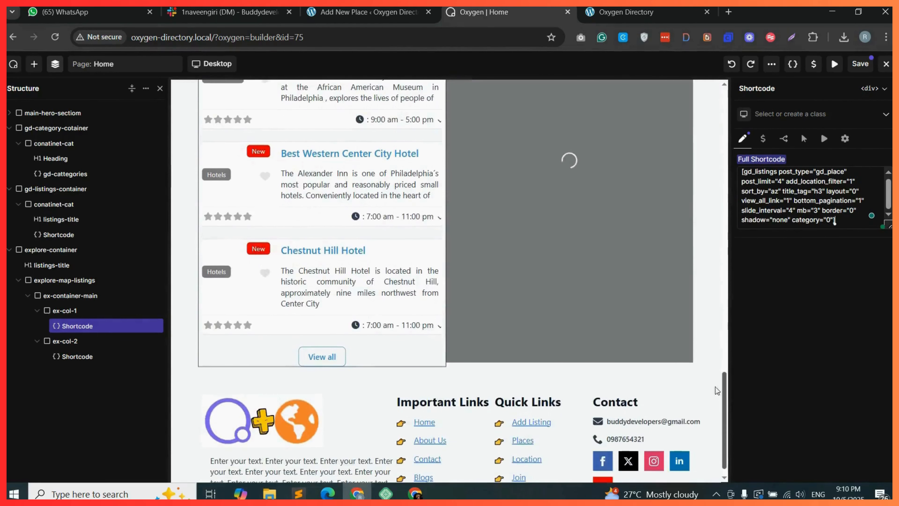
pyautogui.click(34, 64)
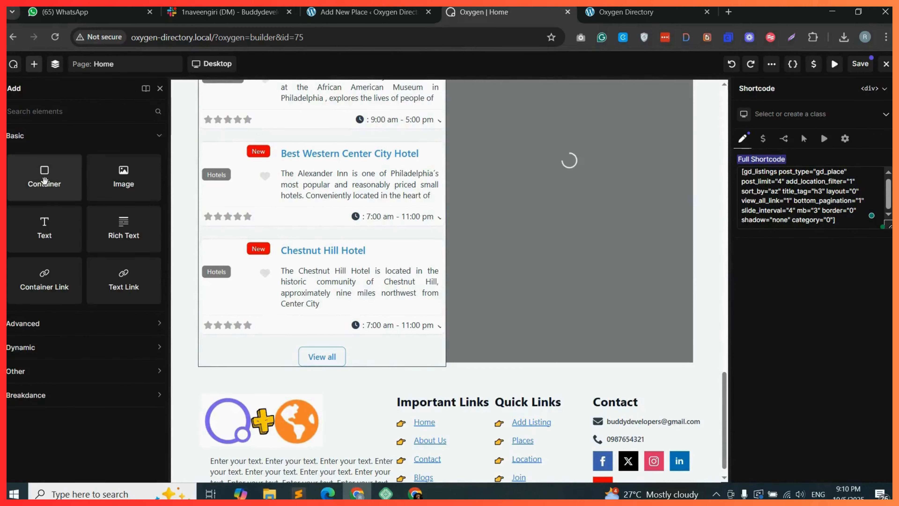
pyautogui.moveTo(44, 180); pyautogui.dragTo(446, 383)
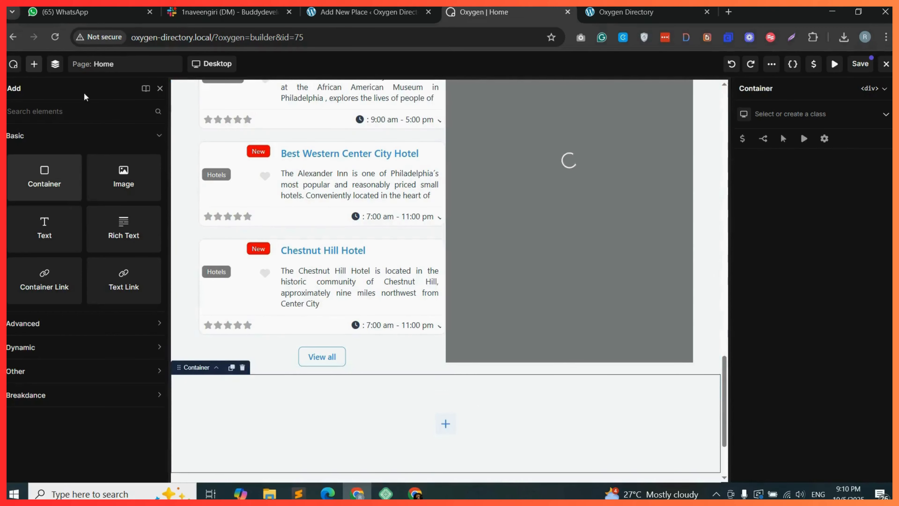
# Duplicate the new container twice and nest both copies inside the first container.
pyautogui.click(55, 64)
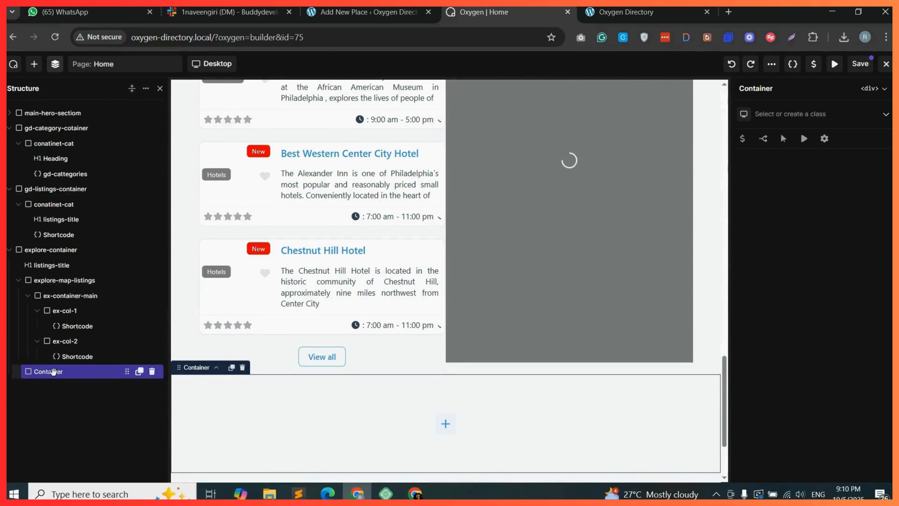
pyautogui.moveTo(49, 372)
pyautogui.mouseDown()
pyautogui.moveTo(10, 372)
pyautogui.moveTo(32, 372)
pyautogui.mouseUp()
pyautogui.click(140, 267)
pyautogui.click(139, 266)
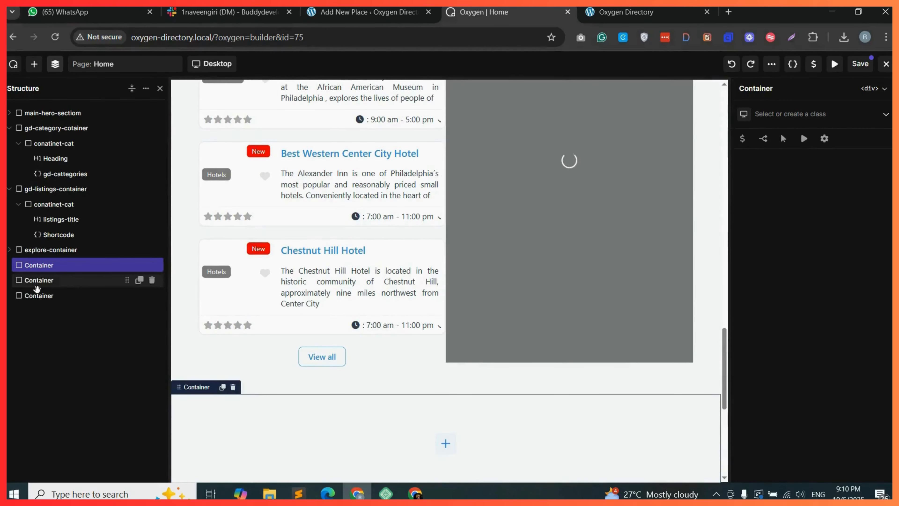
pyautogui.click(68, 280)
pyautogui.moveTo(68, 280)
pyautogui.mouseDown()
pyautogui.moveTo(85, 268)
pyautogui.moveTo(78, 280)
pyautogui.mouseUp()
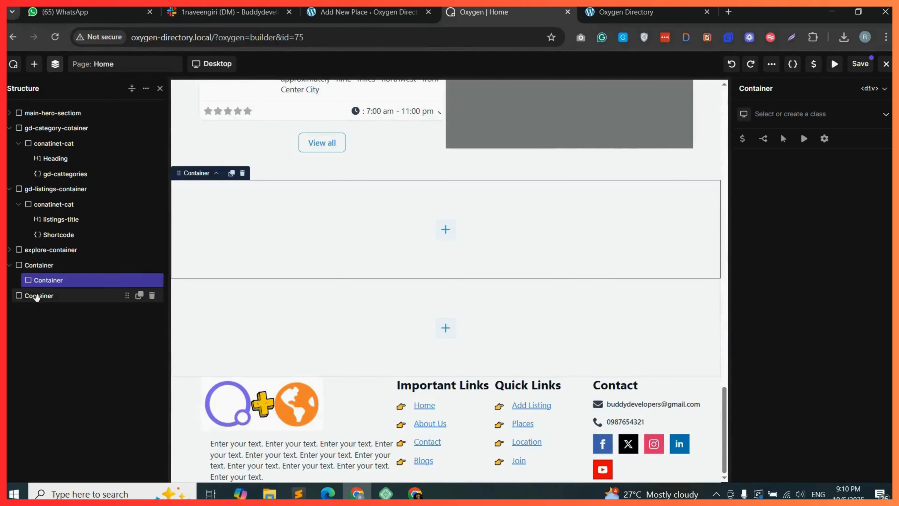
pyautogui.click(45, 295)
pyautogui.moveTo(71, 289); pyautogui.dragTo(29, 291)
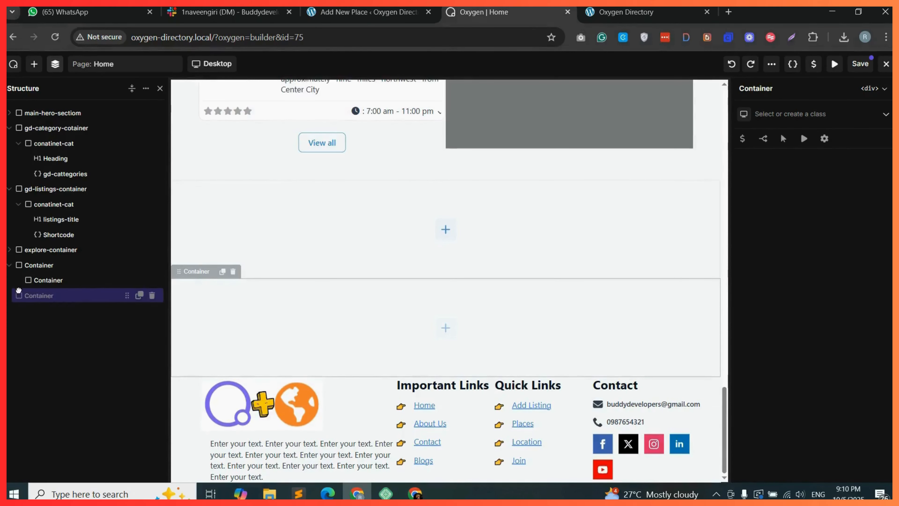
# Create and assign the class cta-main-container to the outer container.
pyautogui.click(55, 265)
pyautogui.click(807, 113)
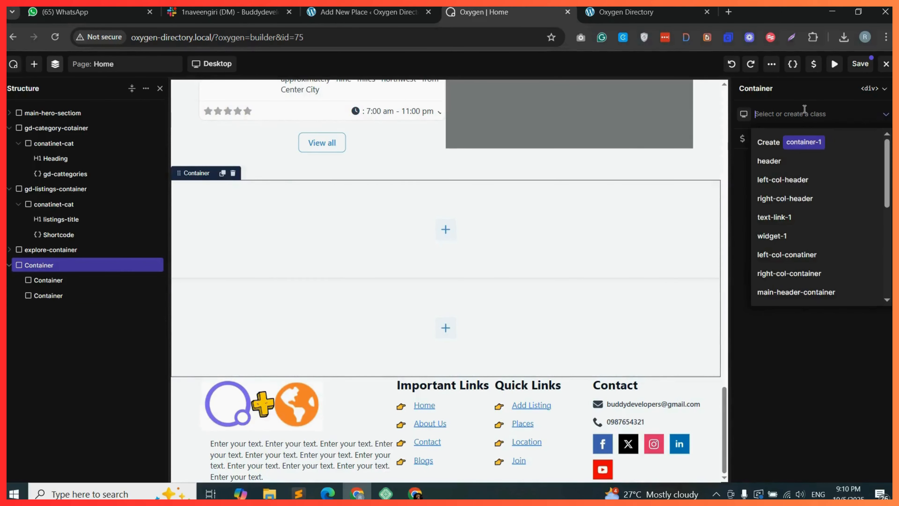
pyautogui.write('cta-m')
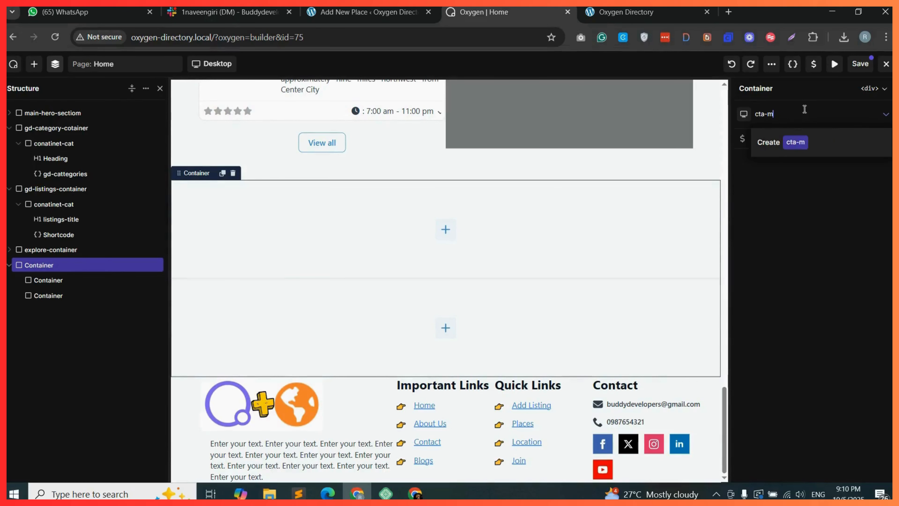
pyautogui.write('ao')
pyautogui.write('n-containe')
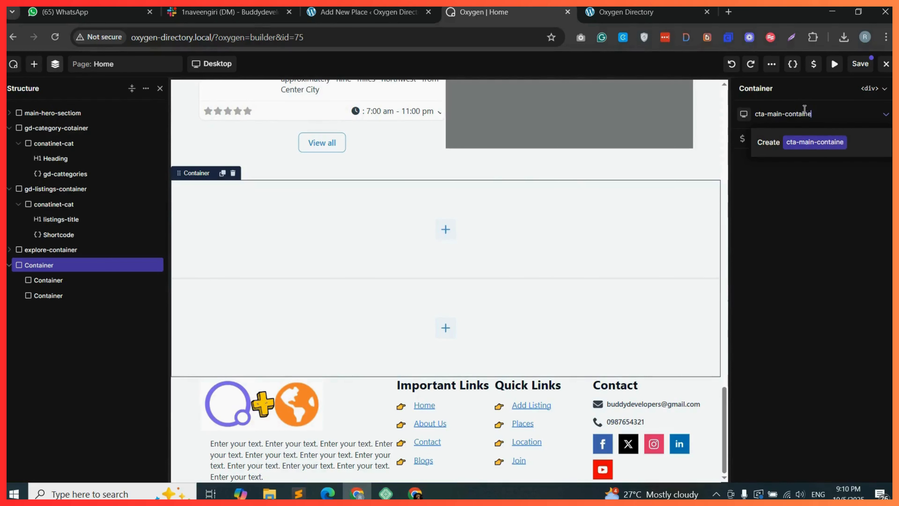
pyautogui.write('r')
pyautogui.click(827, 142)
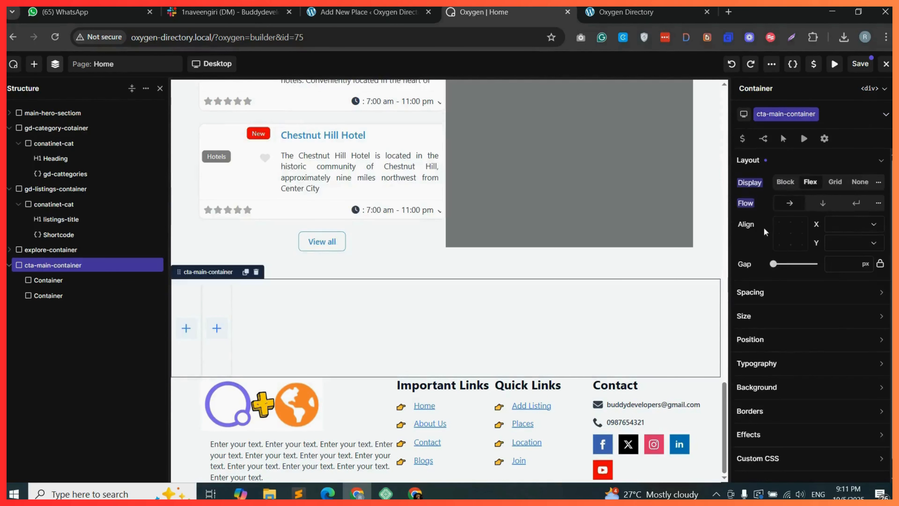
# Center cta-main-container's content on both X and Y axes.
pyautogui.click(848, 225)
pyautogui.click(846, 251)
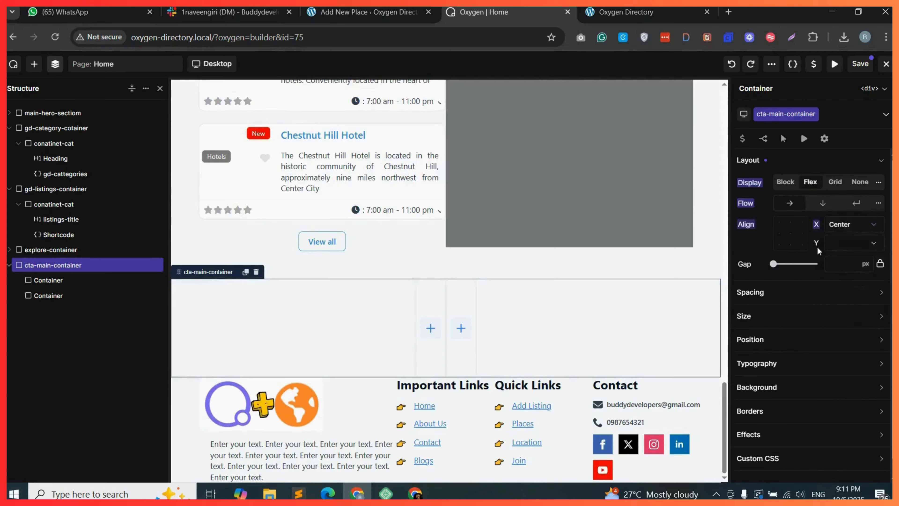
pyautogui.click(840, 245)
pyautogui.click(849, 268)
pyautogui.click(42, 280)
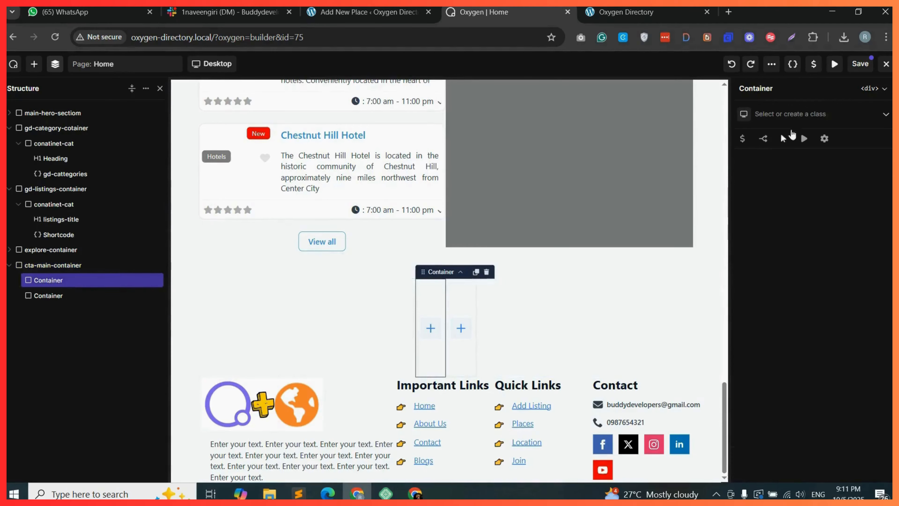
# Create and assign the class cta-main-1 to the first inner container.
pyautogui.click(788, 113)
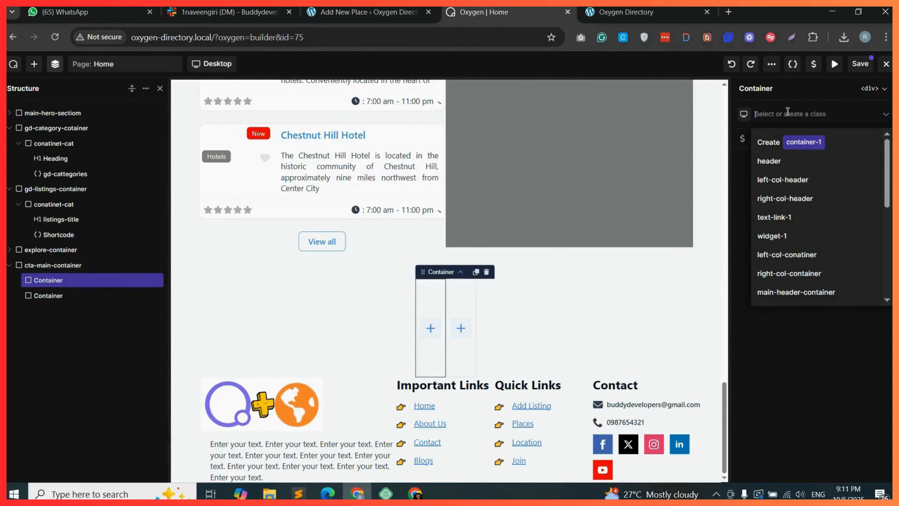
pyautogui.write('cta-main-1')
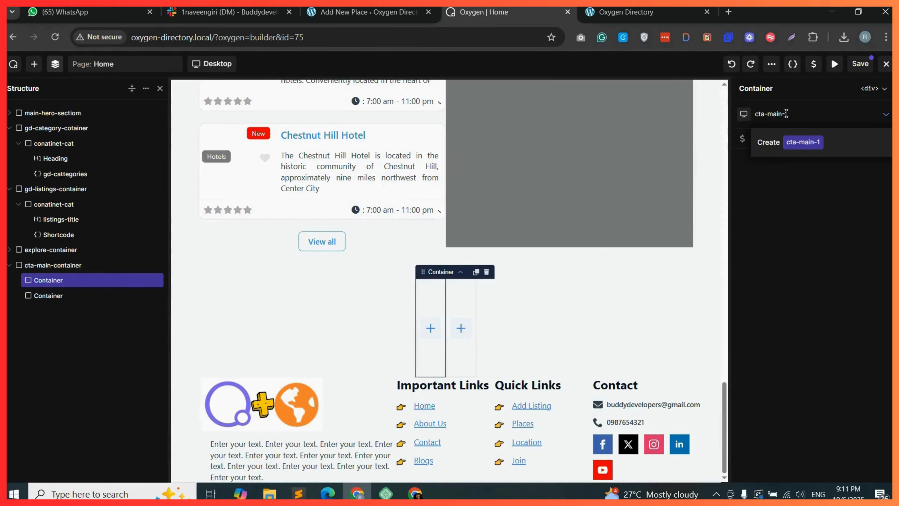
pyautogui.click(803, 142)
# Create and assign the class cta-main-2 to the second inner container.
pyautogui.click(817, 115)
pyautogui.write('cta-')
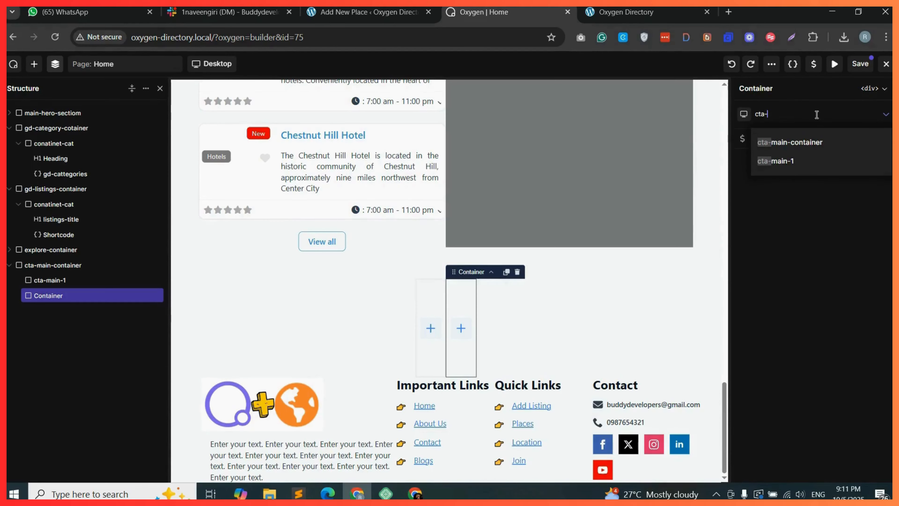
pyautogui.write('main-2')
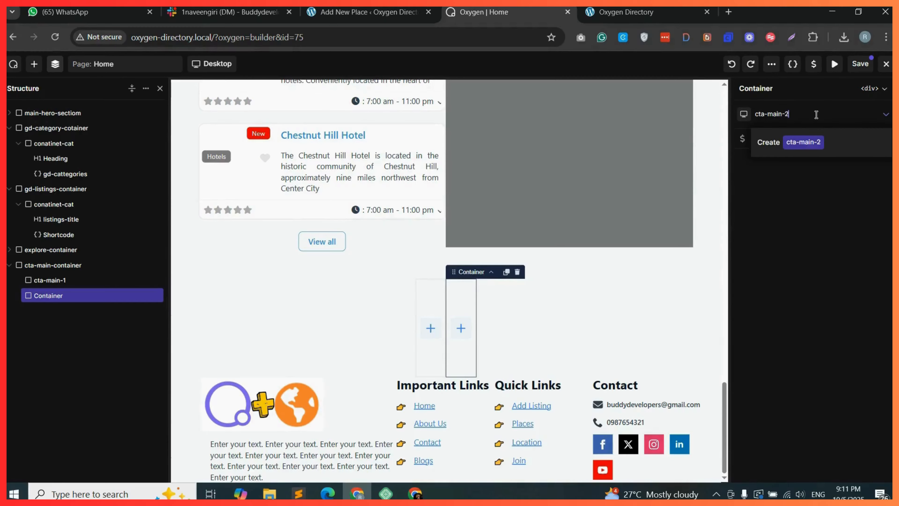
pyautogui.click(822, 141)
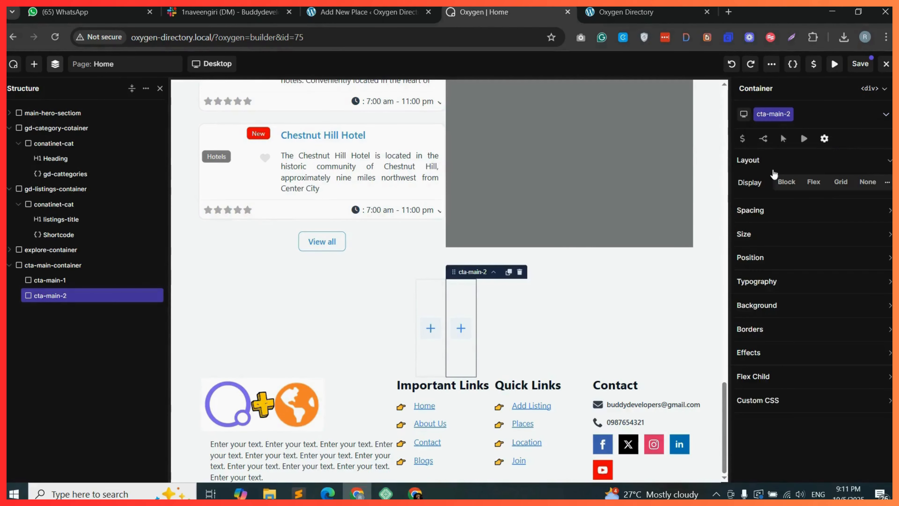
# Set the width of both cta-main-2 and cta-main-1 to 50%.
pyautogui.click(768, 242)
pyautogui.click(800, 255)
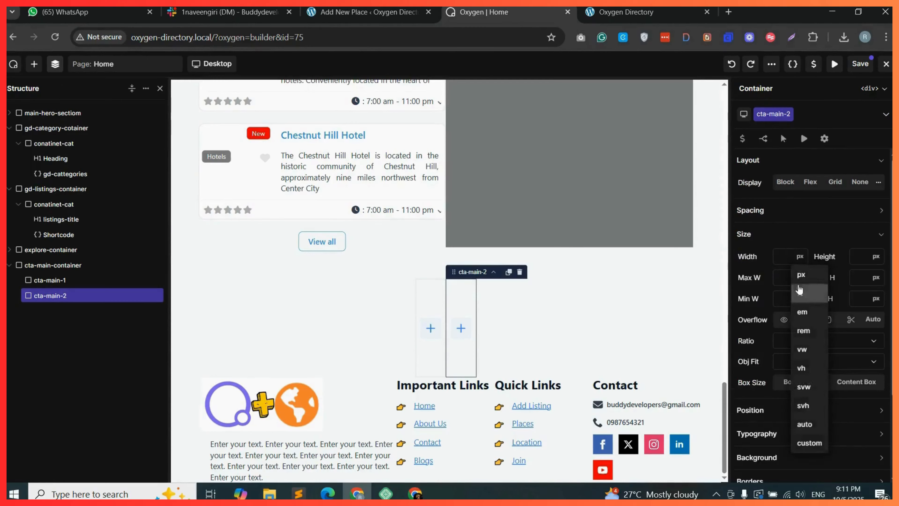
pyautogui.click(799, 291)
pyautogui.write('50')
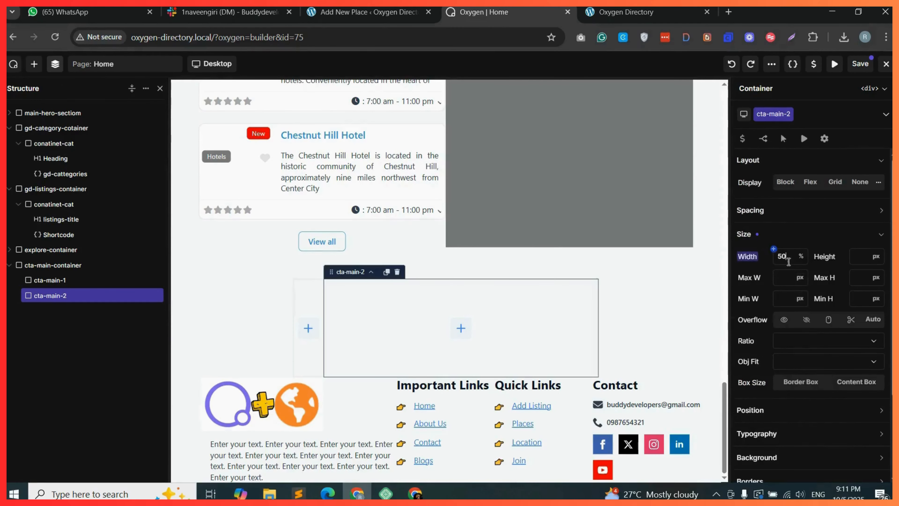
pyautogui.click(81, 282)
pyautogui.click(766, 234)
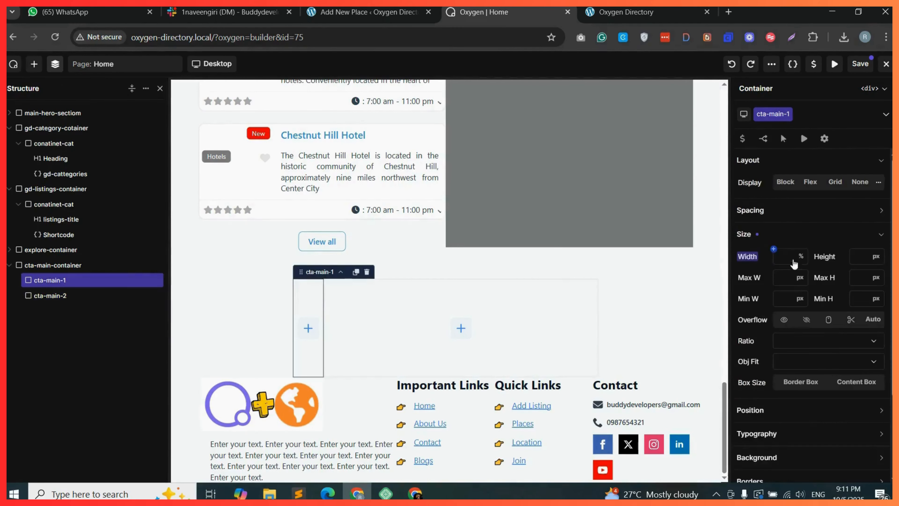
pyautogui.click(789, 255)
pyautogui.write('50')
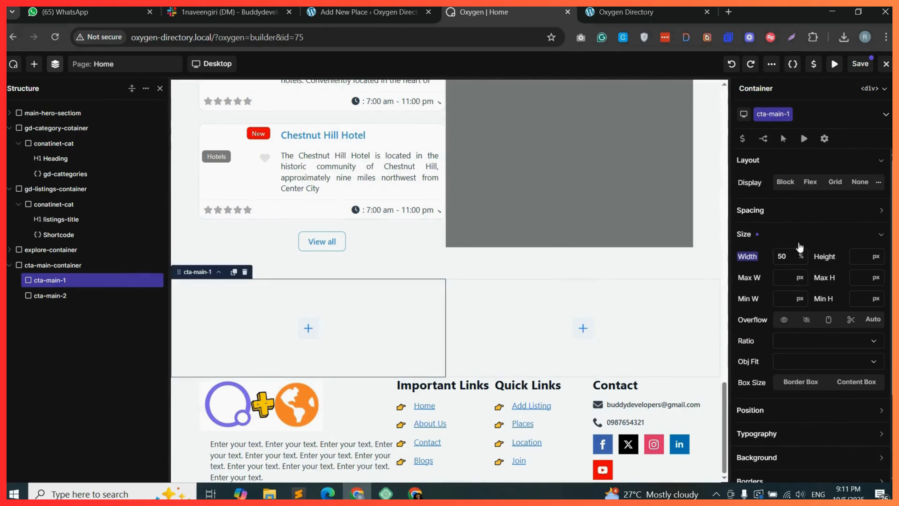
# Duplicate the Explore section's heading and move the copy into cta-main-1.
pyautogui.click(799, 235)
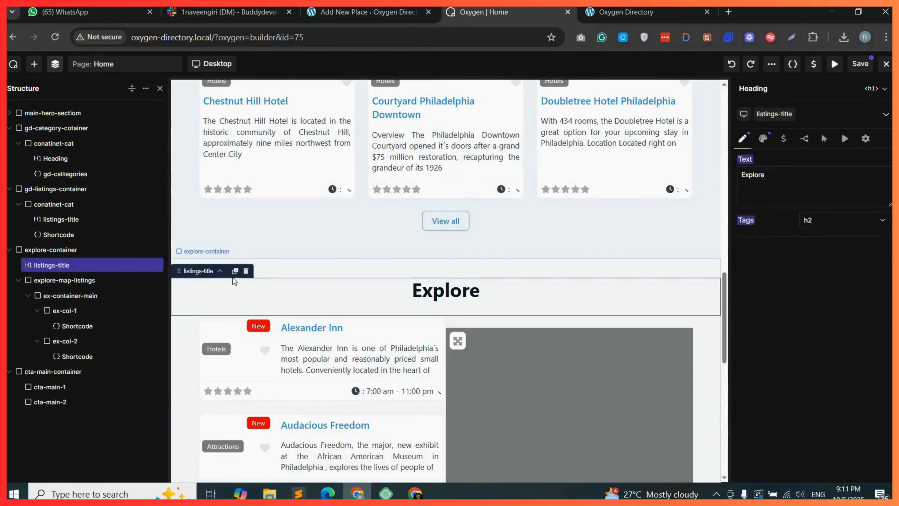
pyautogui.click(235, 273)
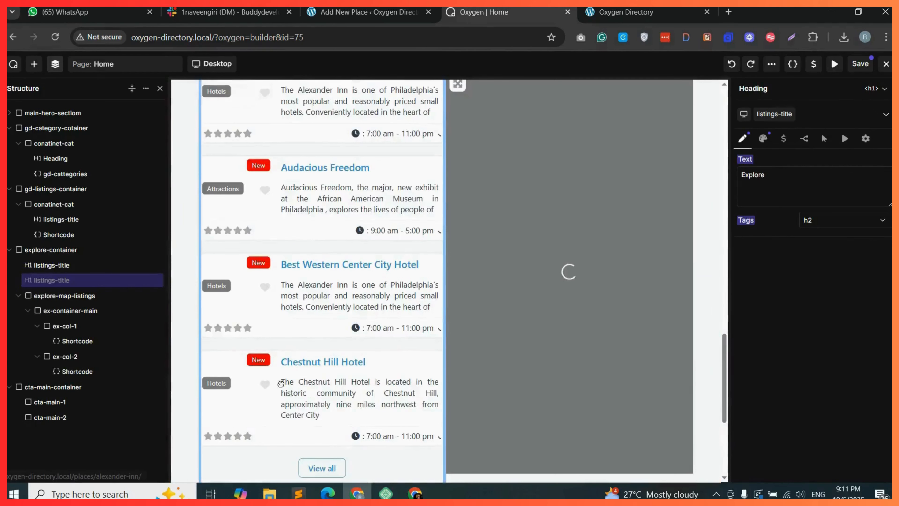
pyautogui.moveTo(284, 383); pyautogui.dragTo(287, 333)
# Change the copied heading's text to "Add Your Listing Today".
pyautogui.scroll(-4, 284, 416)
pyautogui.doubleClick(752, 175)
pyautogui.write('Add')
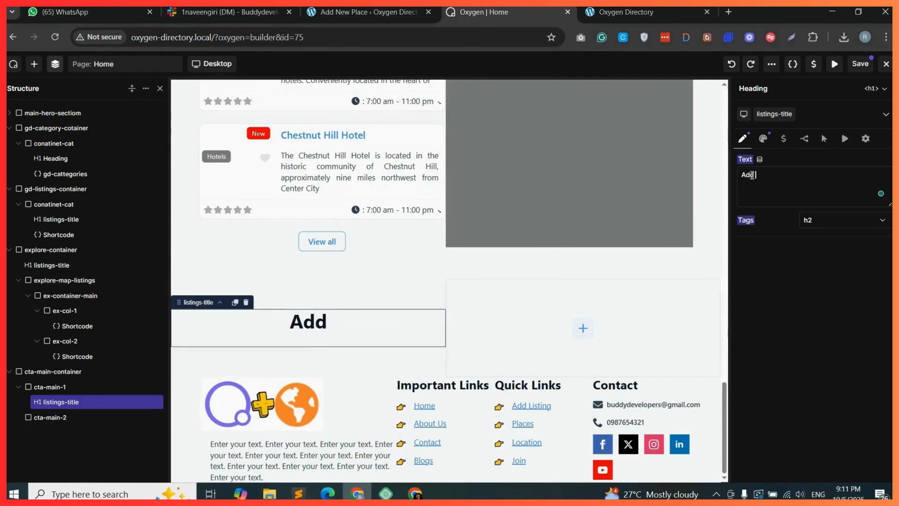
pyautogui.write(' Your Lis')
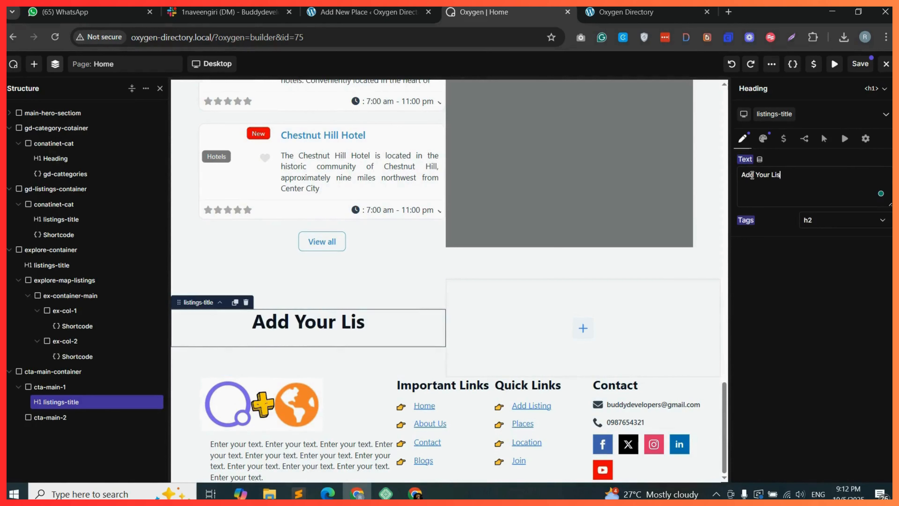
pyautogui.write('ting Today')
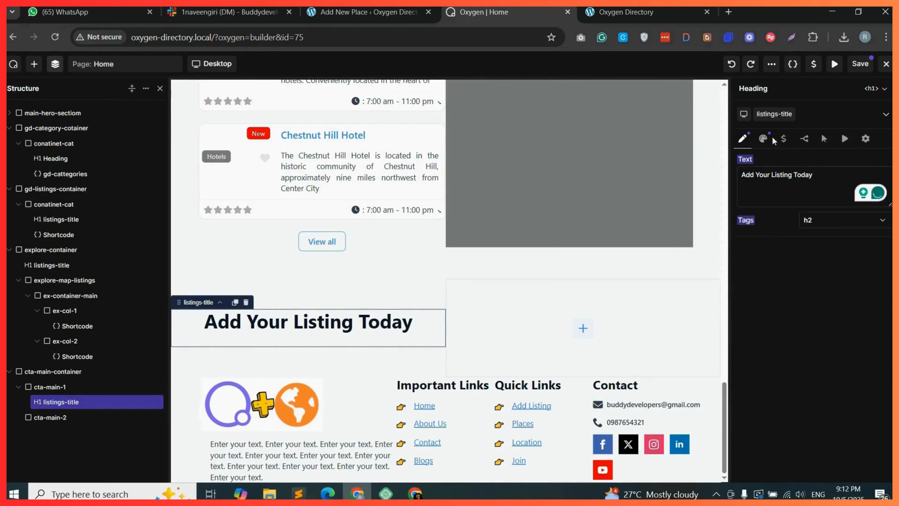
# Left-align the heading's text in its typography settings.
pyautogui.click(763, 138)
pyautogui.click(804, 164)
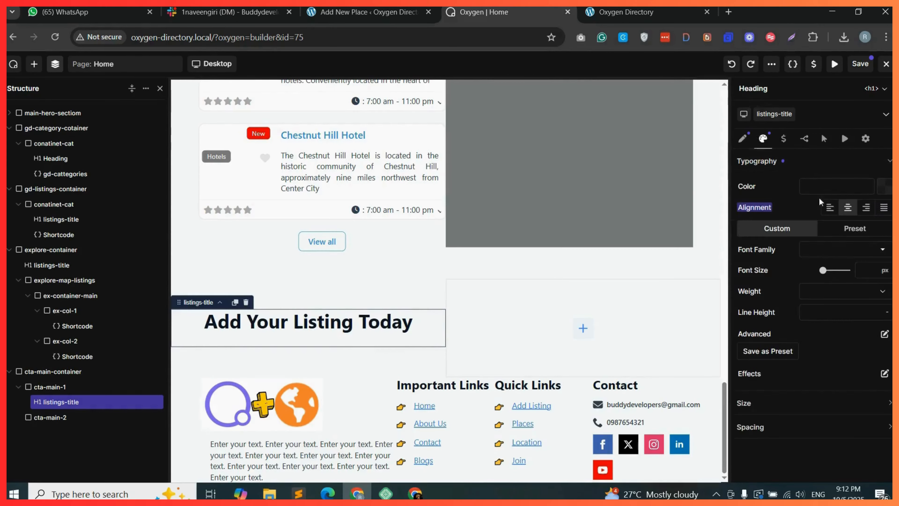
pyautogui.click(830, 208)
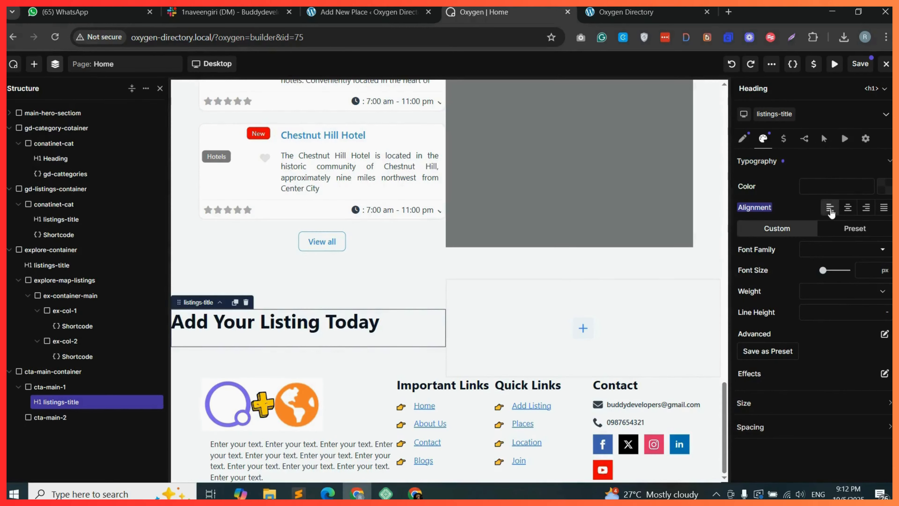
# Add a Text element below the heading and fill it with the sentence "Enter your text." repeated several times.
pyautogui.click(34, 63)
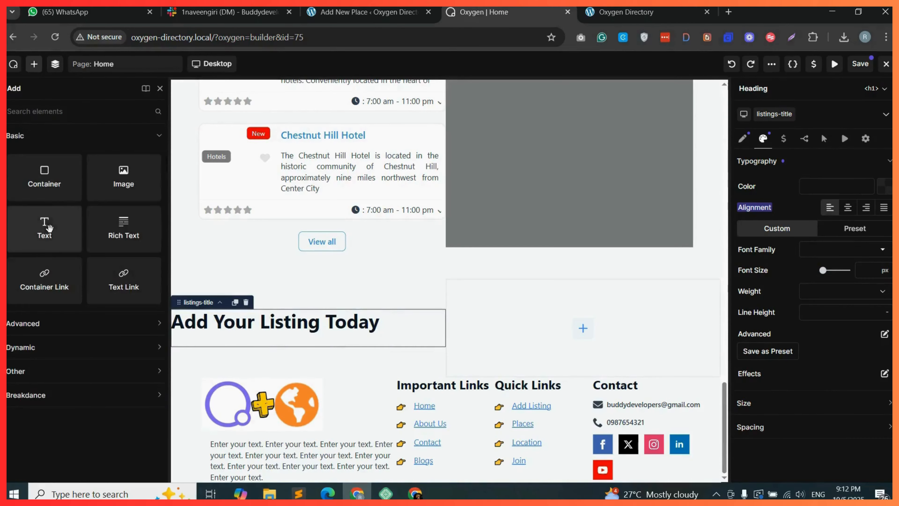
pyautogui.moveTo(227, 307); pyautogui.dragTo(275, 330)
pyautogui.moveTo(790, 174); pyautogui.dragTo(741, 174)
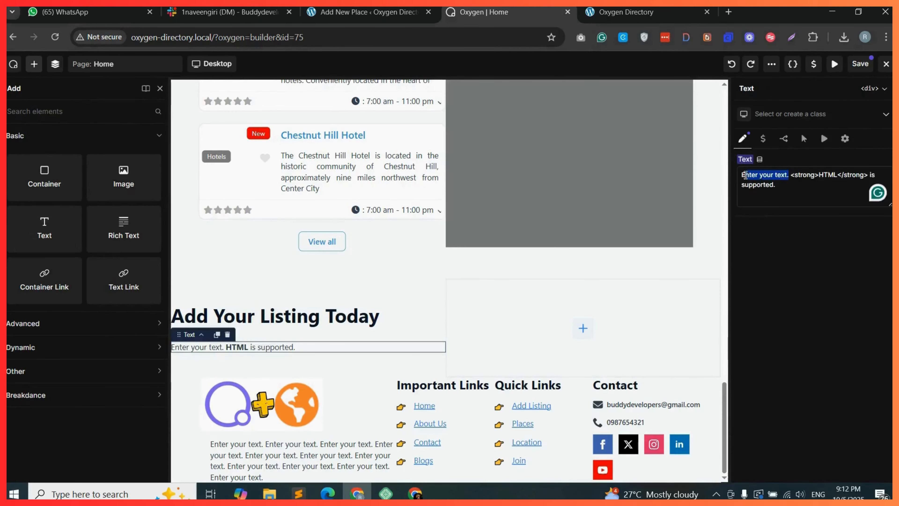
pyautogui.hotkey('ctrl', 'x')
pyautogui.hotkey('ctrl', 'a')
pyautogui.hotkey('ctrl', 'v')
pyautogui.hotkey('ctrl', 'v')
pyautogui.hotkey('ctrl', 'v')
pyautogui.hotkey('ctrl', 'v')
pyautogui.hotkey('ctrl', 'v')
pyautogui.hotkey('ctrl', 'v')
pyautogui.hotkey('ctrl', 'v')
pyautogui.hotkey('ctrl', 'v')
pyautogui.hotkey('ctrl', 'v')
pyautogui.hotkey('ctrl', 'v')
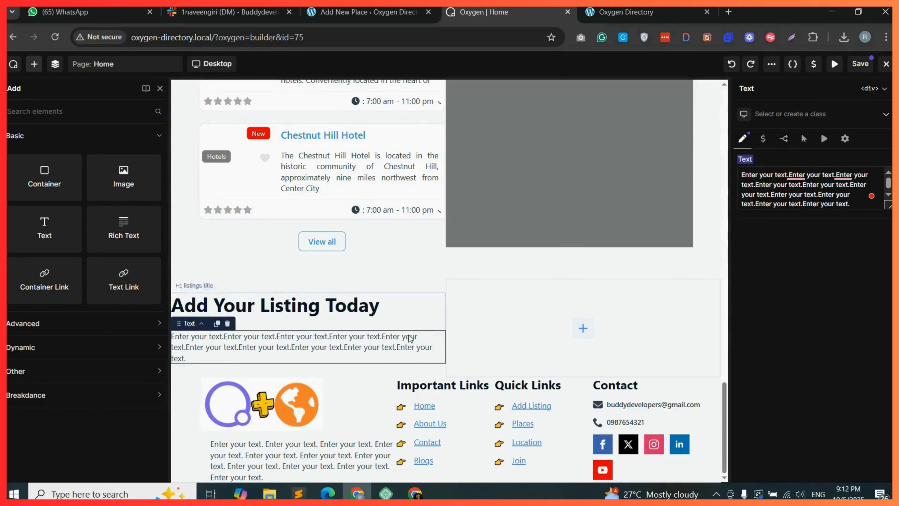
# Add a Button element inside cta-main-2.
pyautogui.click(584, 332)
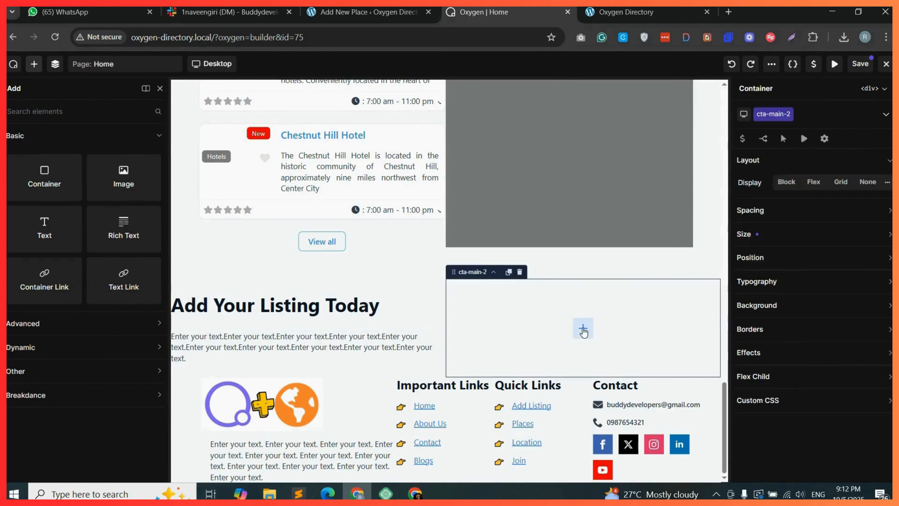
pyautogui.click(84, 111)
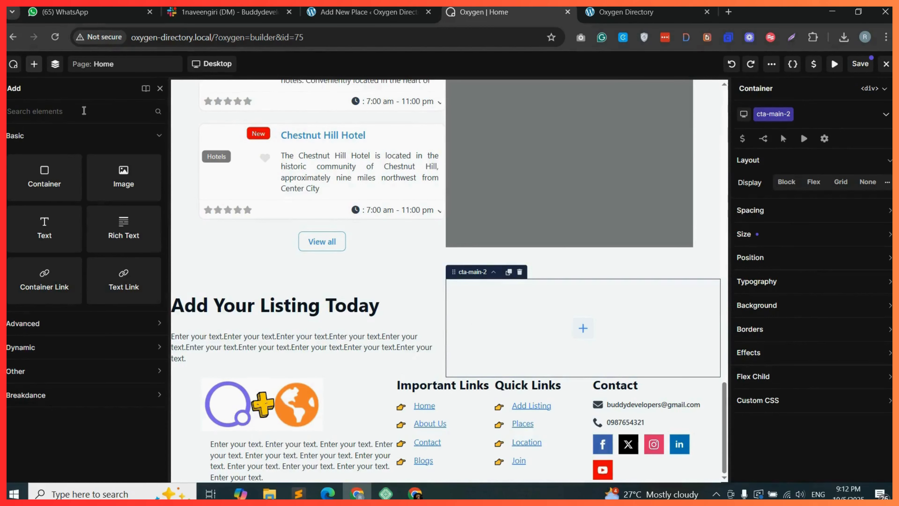
pyautogui.write('butt')
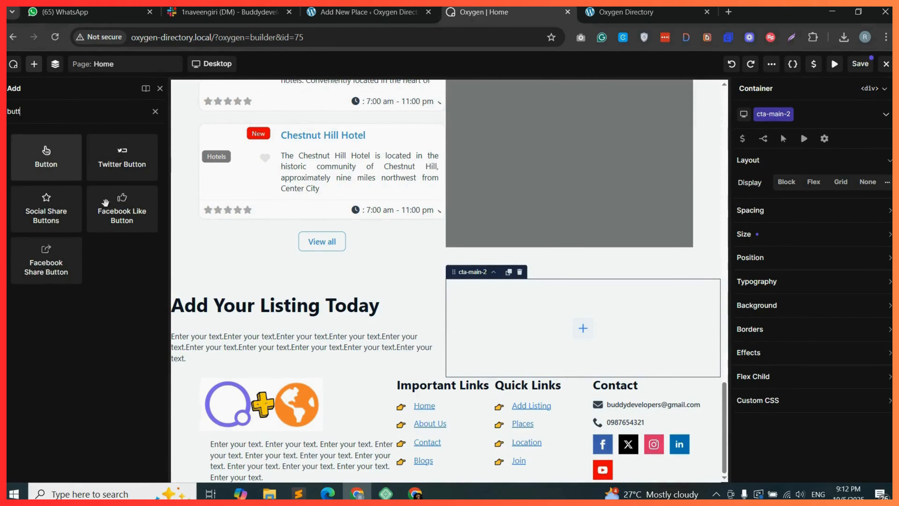
pyautogui.moveTo(544, 327); pyautogui.dragTo(561, 327)
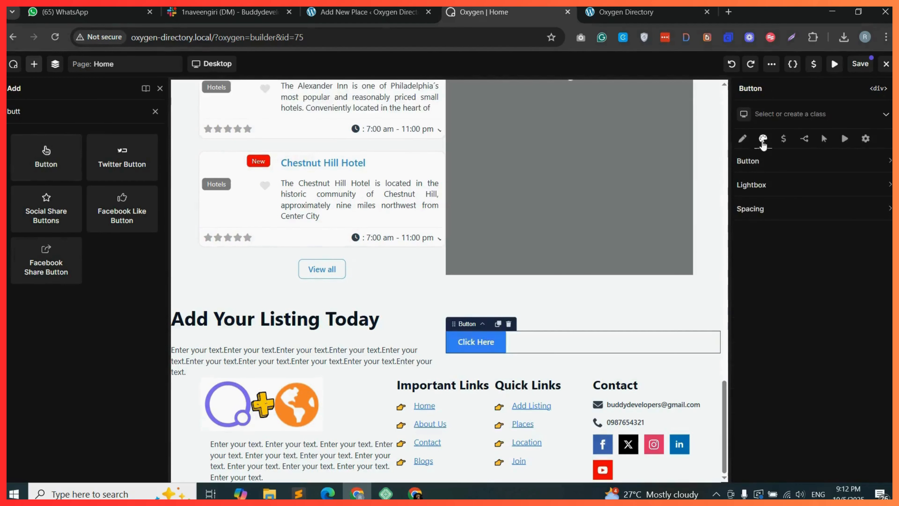
# Switch the button to the Custom style and set its size to Large.
pyautogui.click(777, 168)
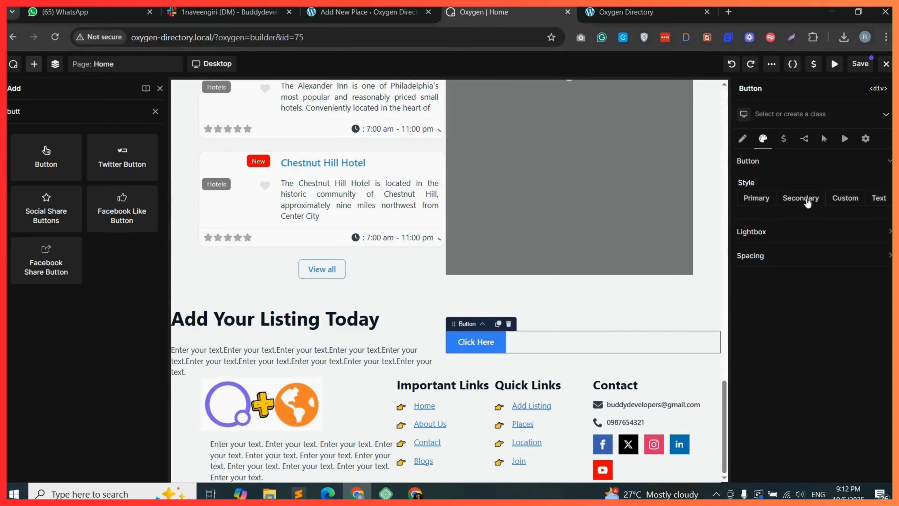
pyautogui.click(846, 199)
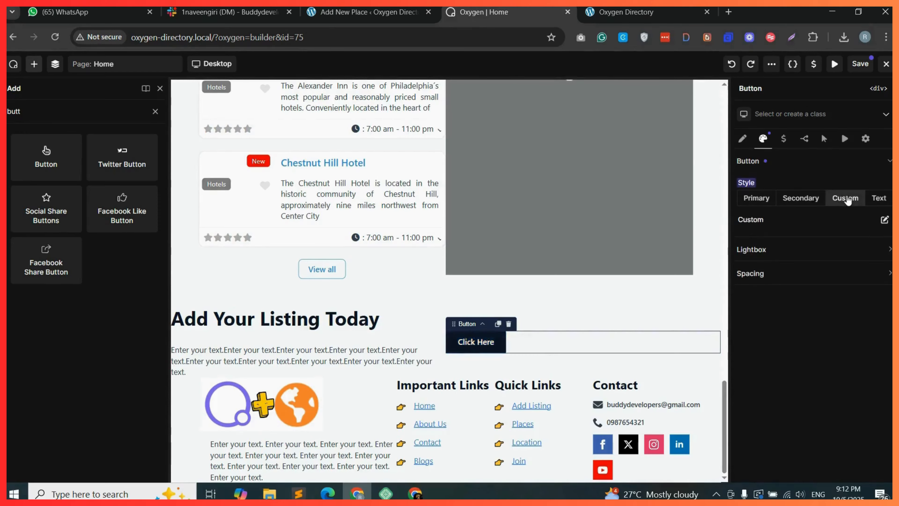
pyautogui.click(883, 221)
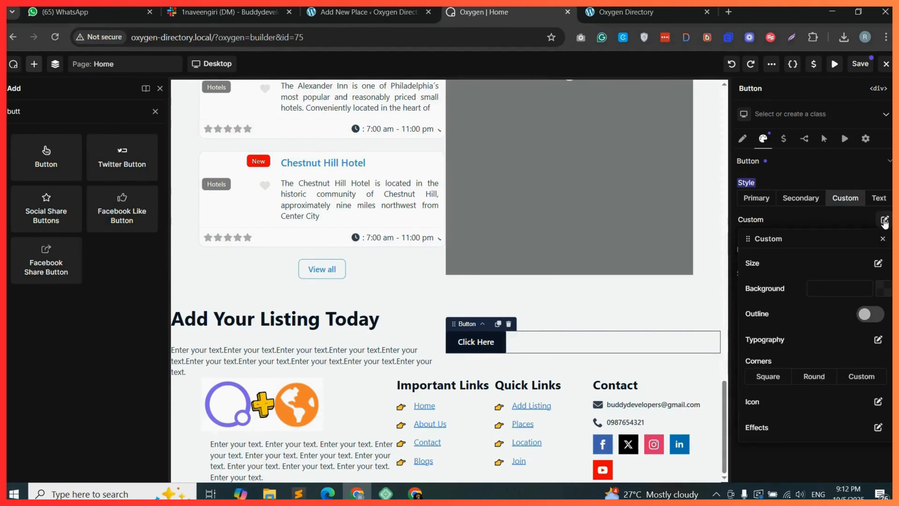
pyautogui.click(877, 263)
pyautogui.click(835, 288)
pyautogui.click(822, 350)
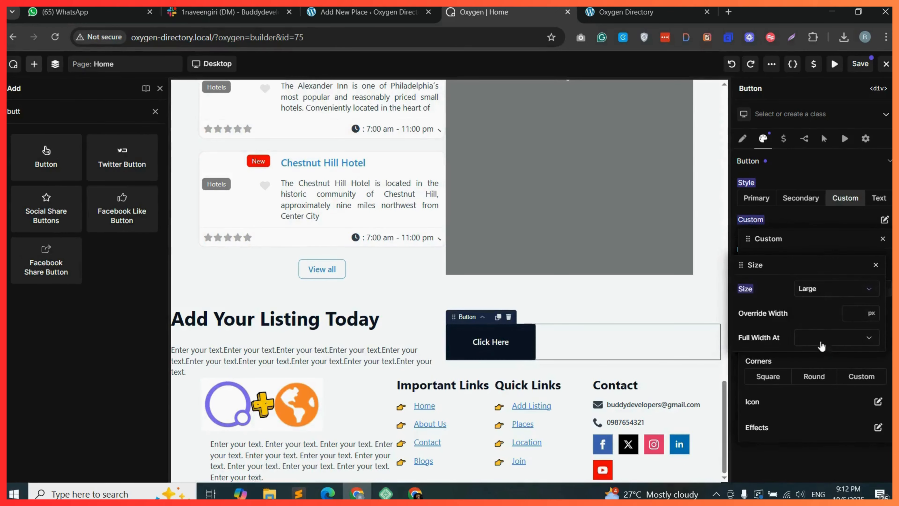
pyautogui.click(829, 294)
pyautogui.click(824, 331)
# Give the button Square corners and the arrow up right icon.
pyautogui.click(812, 378)
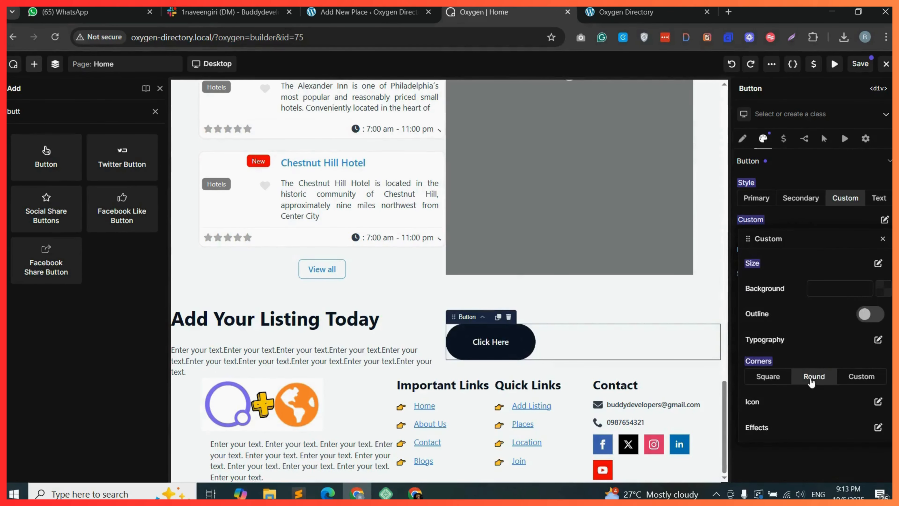
pyautogui.click(775, 378)
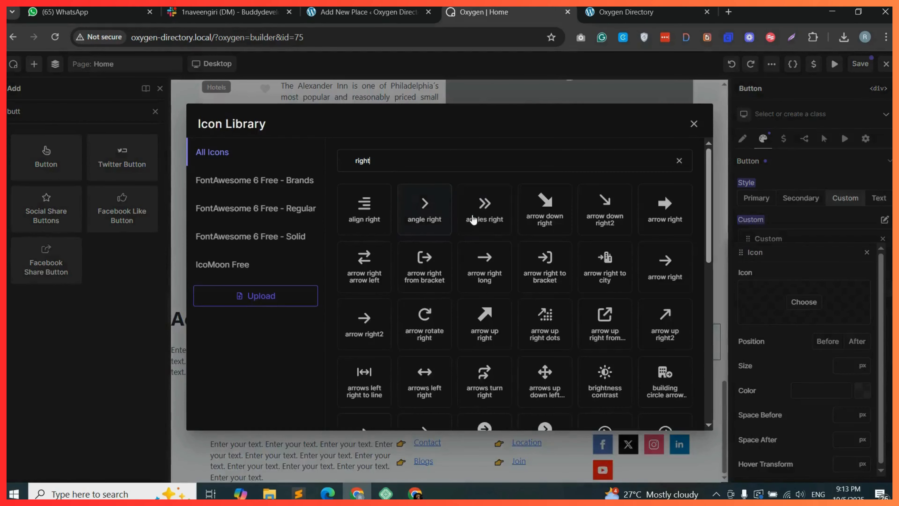
pyautogui.click(470, 211)
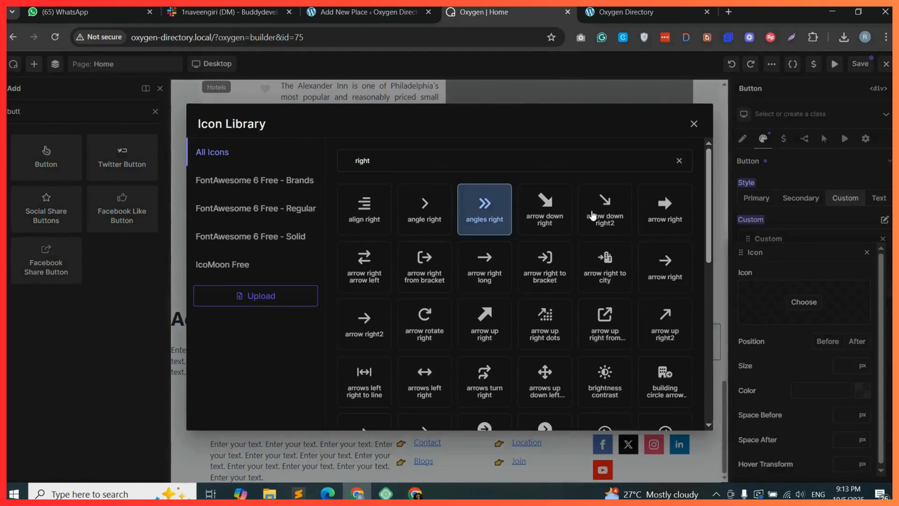
pyautogui.click(485, 323)
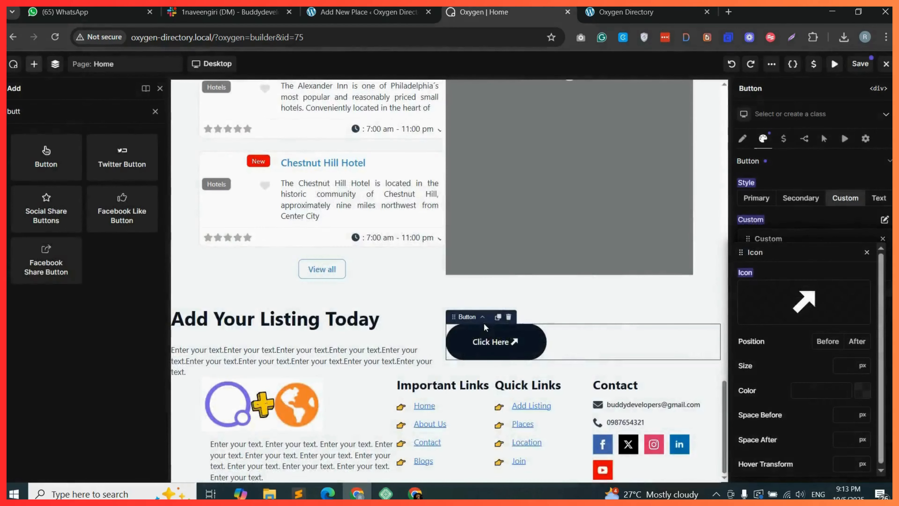
# Set the button text to "Add Listing" and select the cta-main-2 container.
pyautogui.click(742, 138)
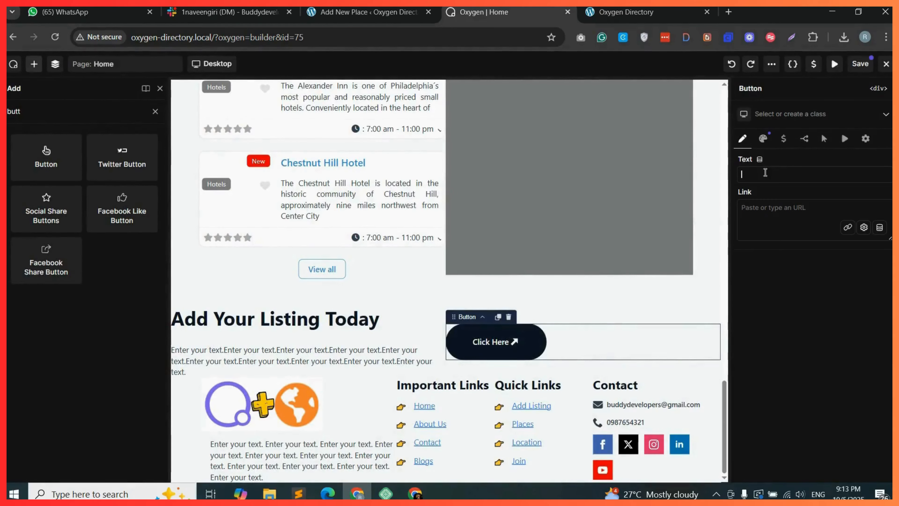
pyautogui.write('Add L')
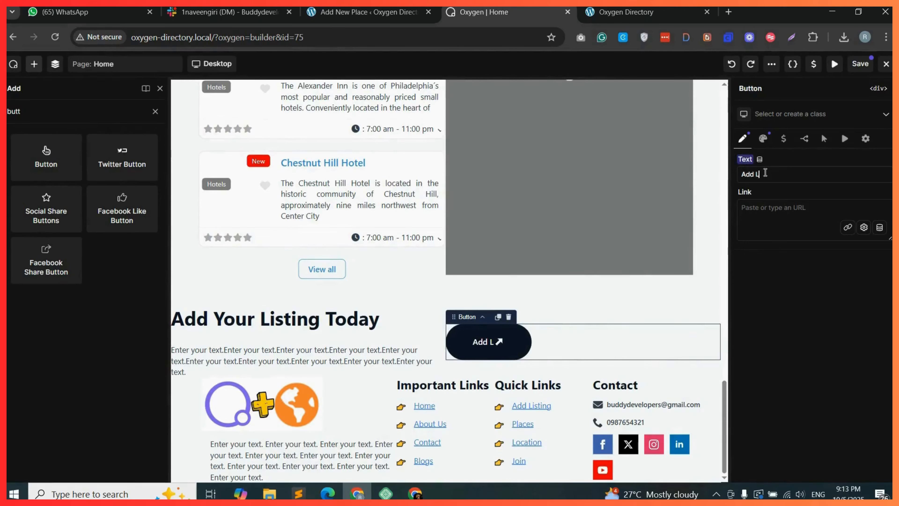
pyautogui.write('isting')
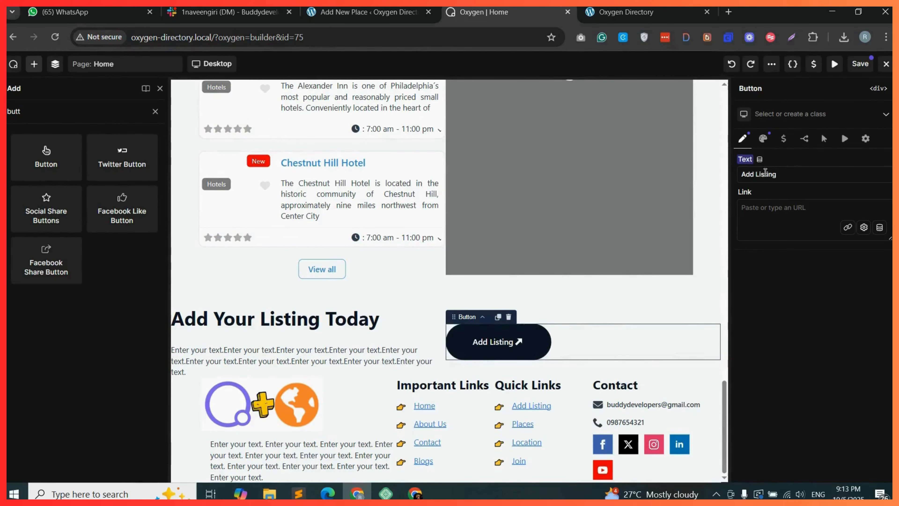
pyautogui.click(787, 212)
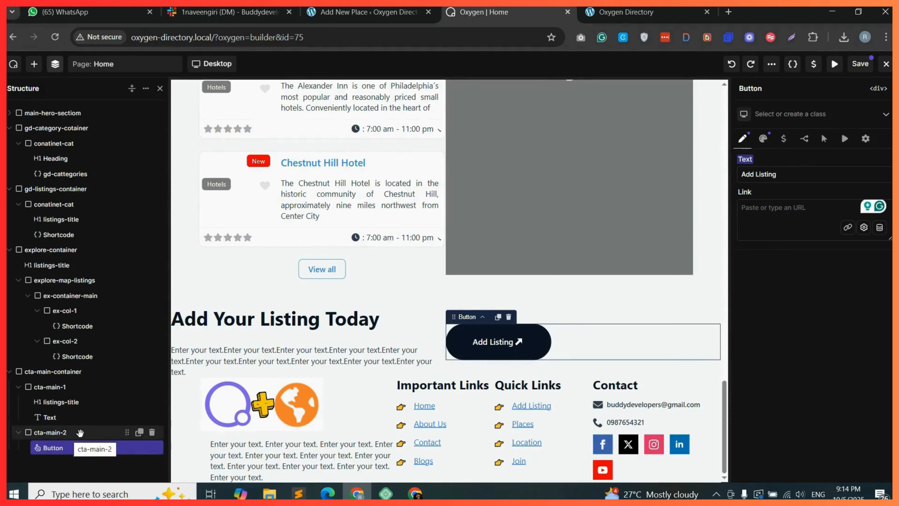
pyautogui.click(67, 432)
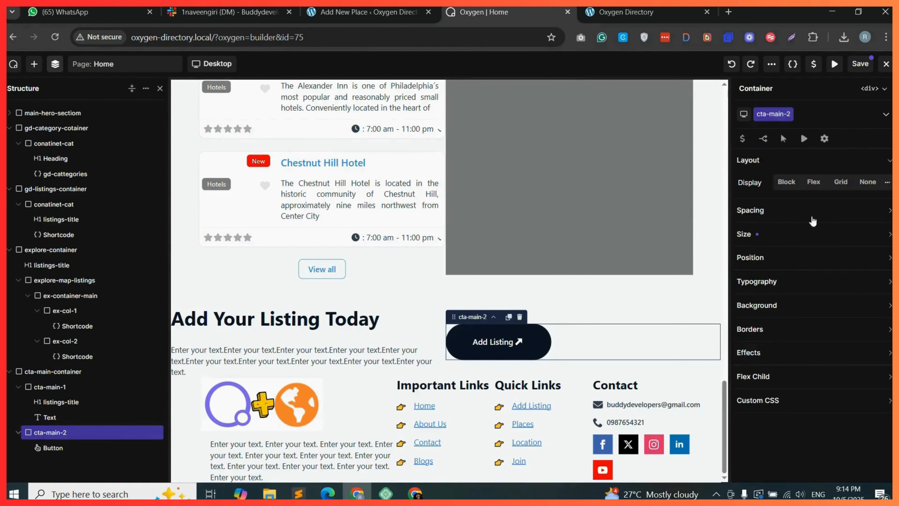
# Set cta-main-2 to a flex row layout with its content aligned right.
pyautogui.click(812, 184)
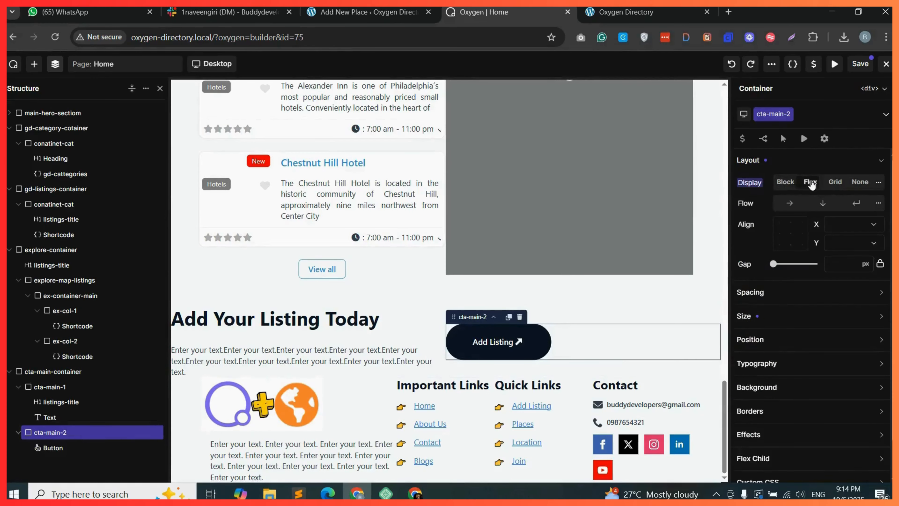
pyautogui.click(790, 204)
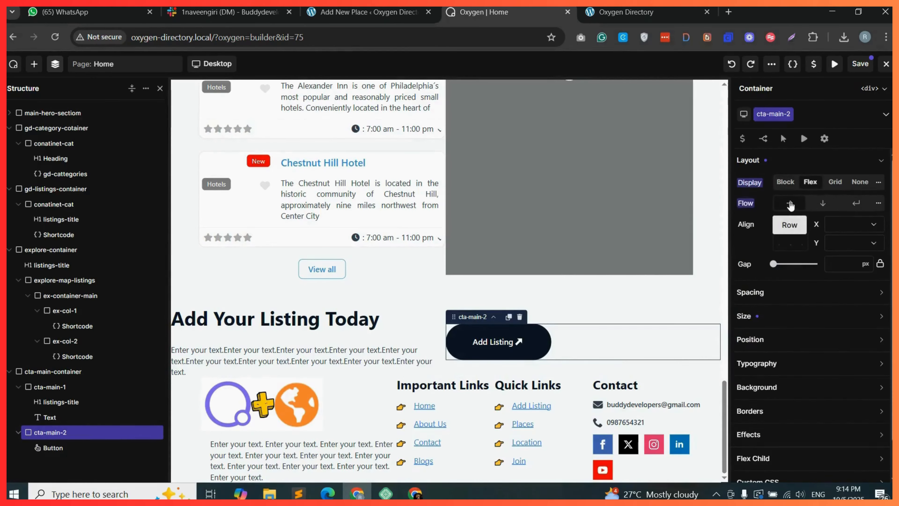
pyautogui.click(859, 224)
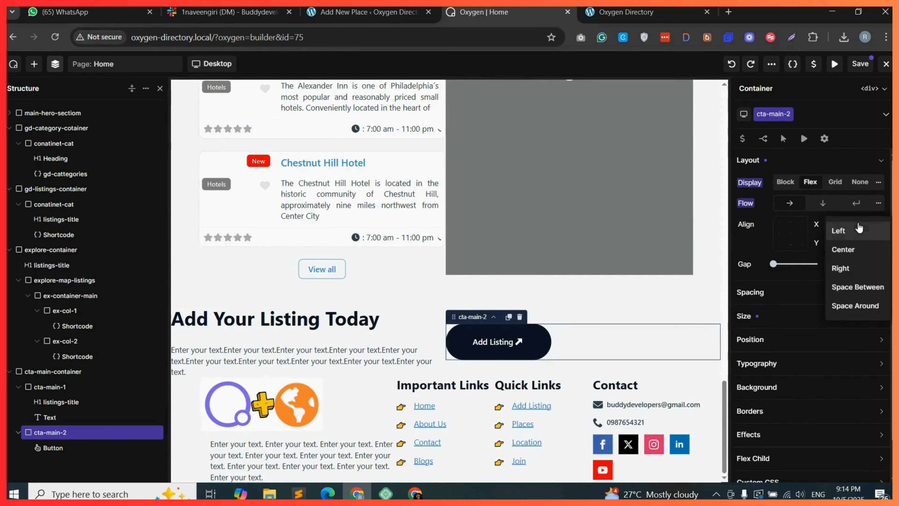
pyautogui.click(852, 269)
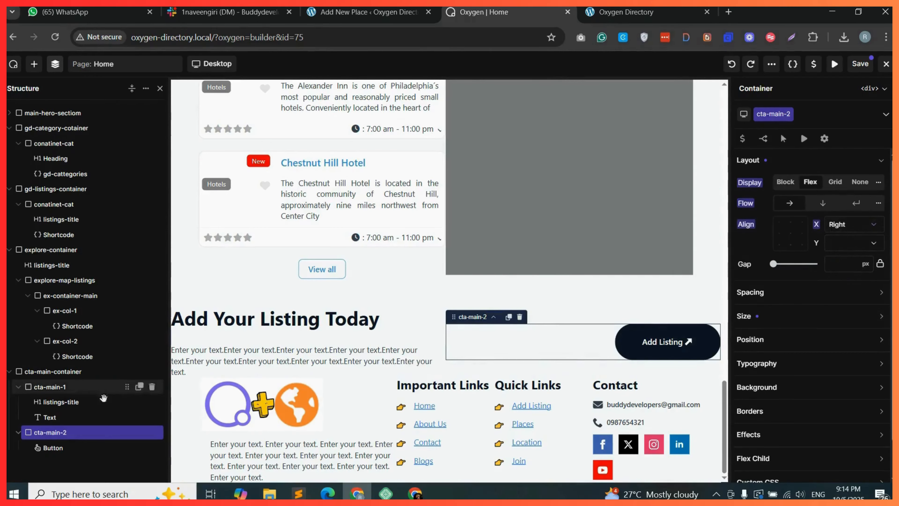
# Give cta-main-container 40 px padding at top and bottom.
pyautogui.click(67, 372)
pyautogui.click(785, 294)
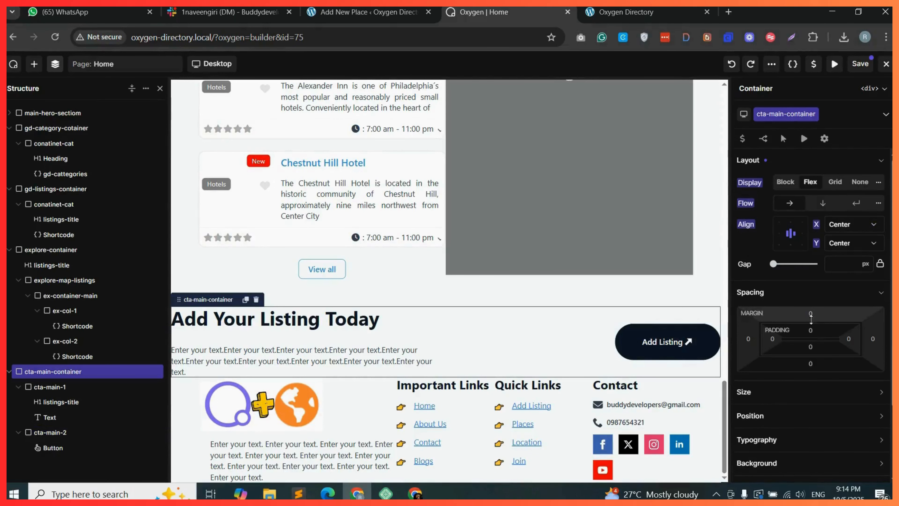
pyautogui.click(811, 330)
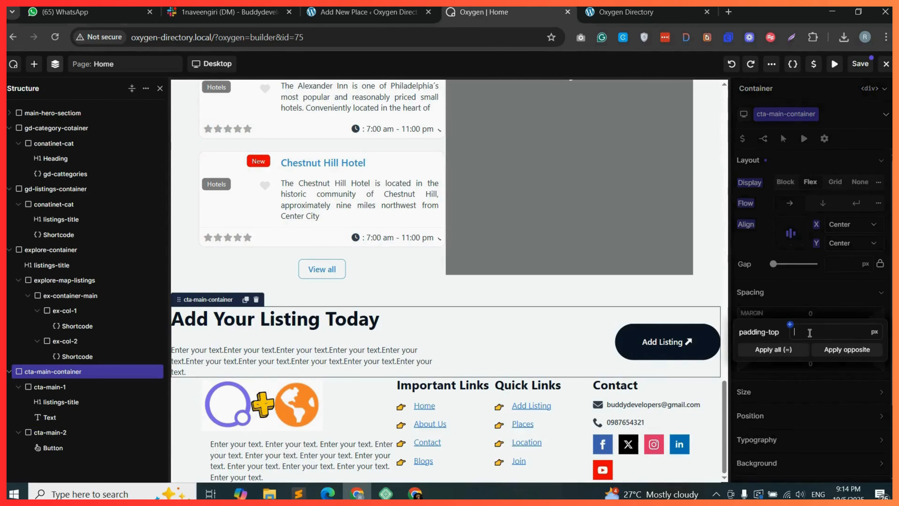
pyautogui.write('40')
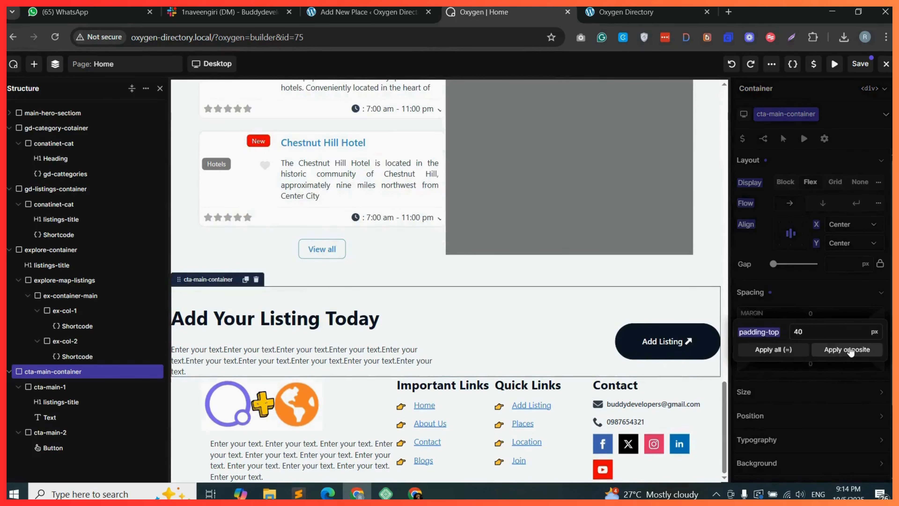
pyautogui.click(849, 350)
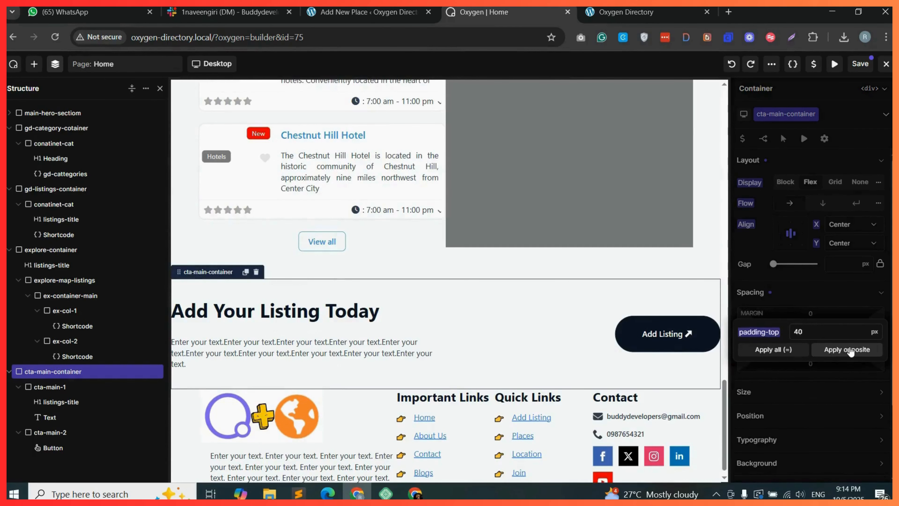
# Pick an orange background colour for cta-main-container with the color picker.
pyautogui.click(818, 366)
pyautogui.click(772, 340)
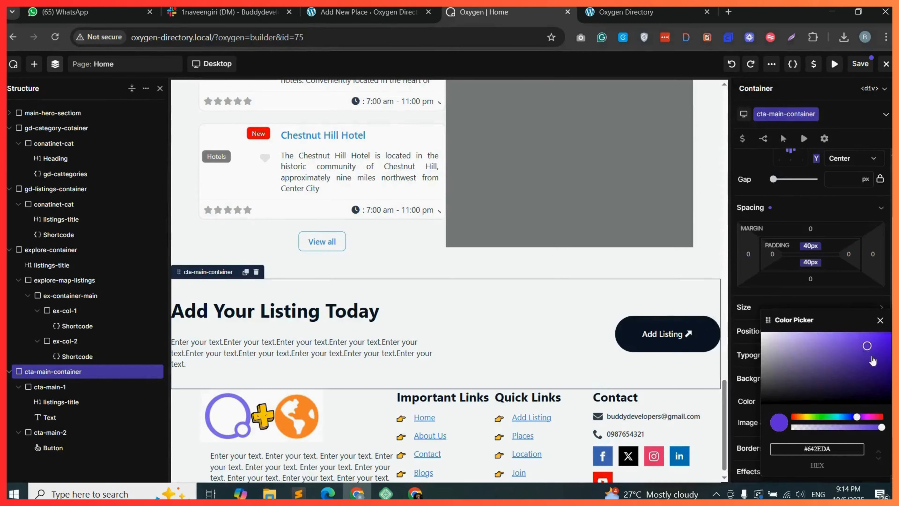
pyautogui.click(881, 369)
pyautogui.moveTo(881, 370); pyautogui.dragTo(880, 367)
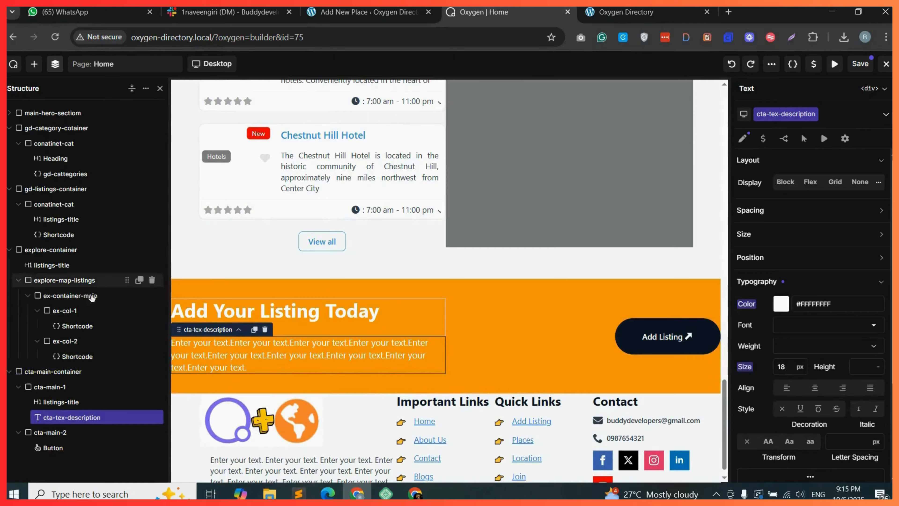
# Set cta-main-container's left and right padding to 60 px and save the page.
pyautogui.click(69, 372)
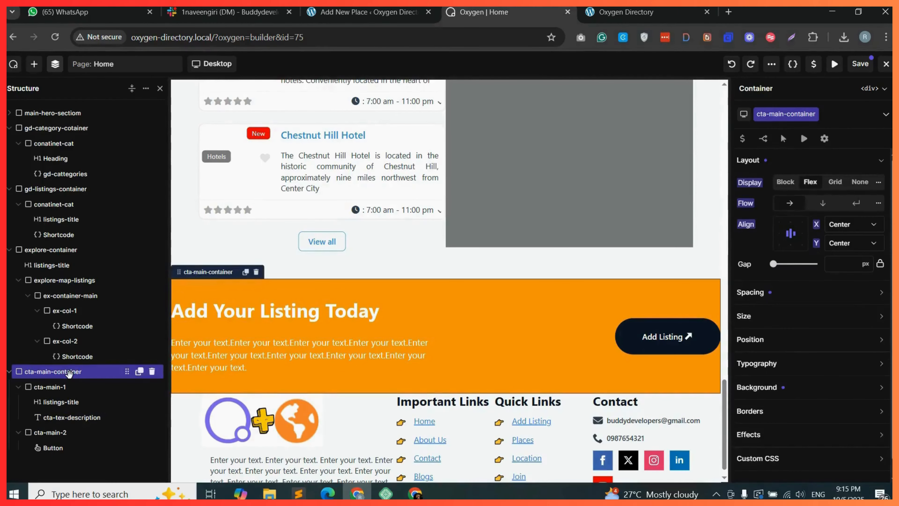
pyautogui.click(793, 292)
pyautogui.click(773, 340)
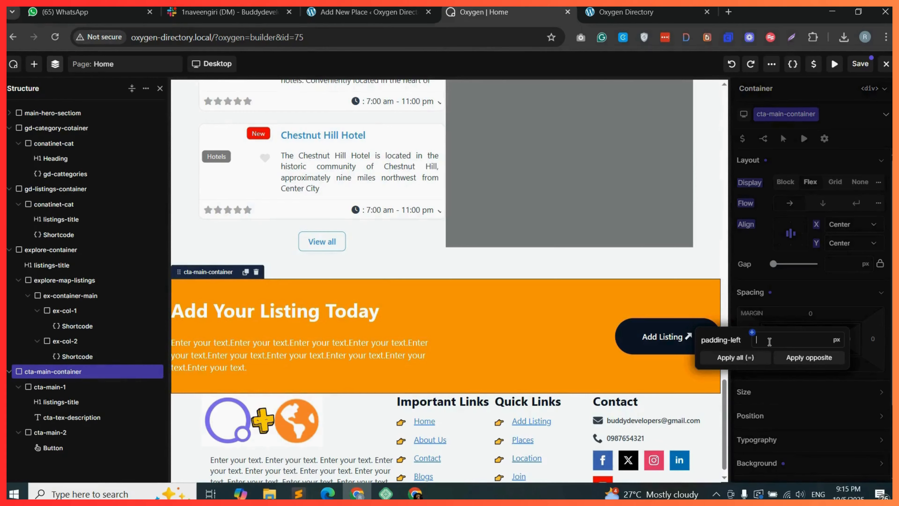
pyautogui.write('60')
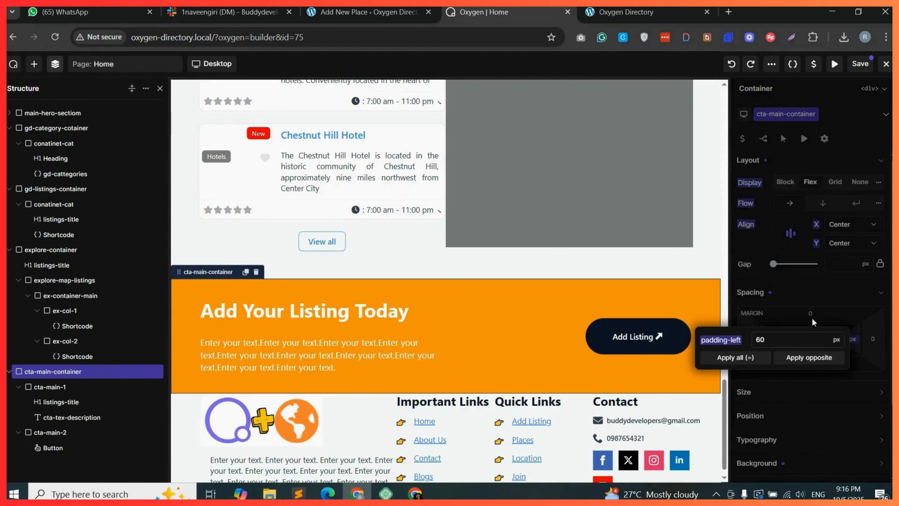
pyautogui.click(861, 64)
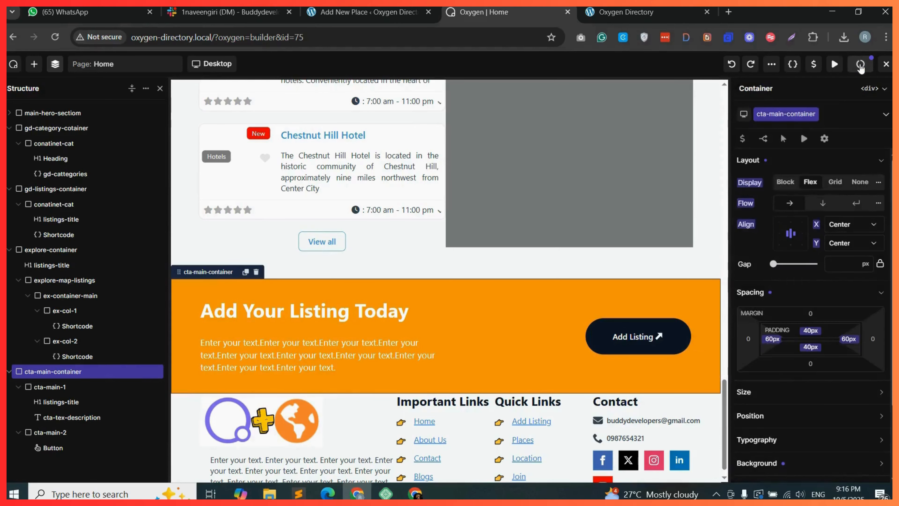
# Reload the live site and scroll to the Add Your Listing Today section to check it.
pyautogui.click(692, 18)
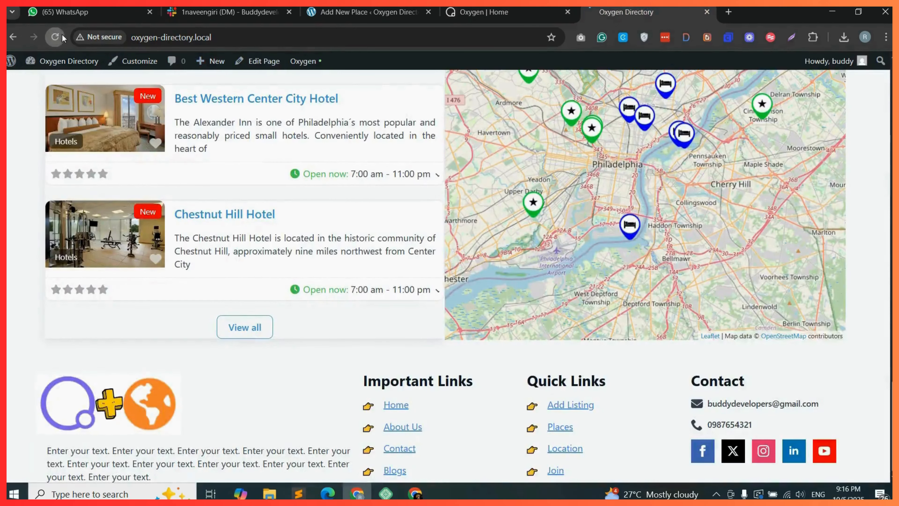
pyautogui.click(54, 37)
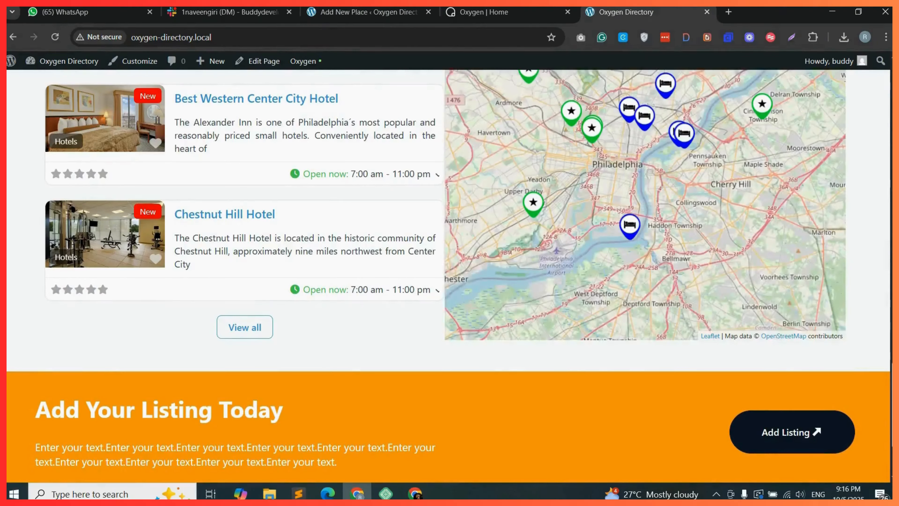
pyautogui.scroll(-3, 456, 322)
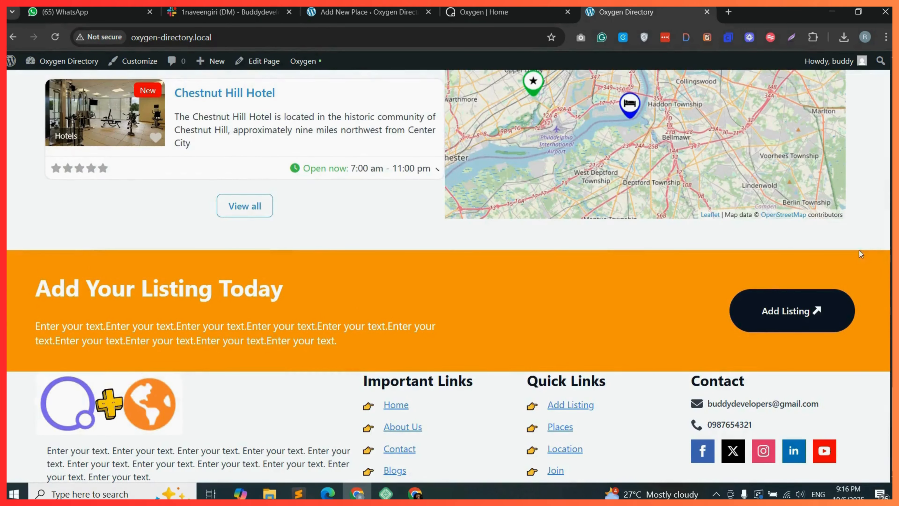
# Change cta-main-container's left and right padding to 70 px.
pyautogui.click(496, 12)
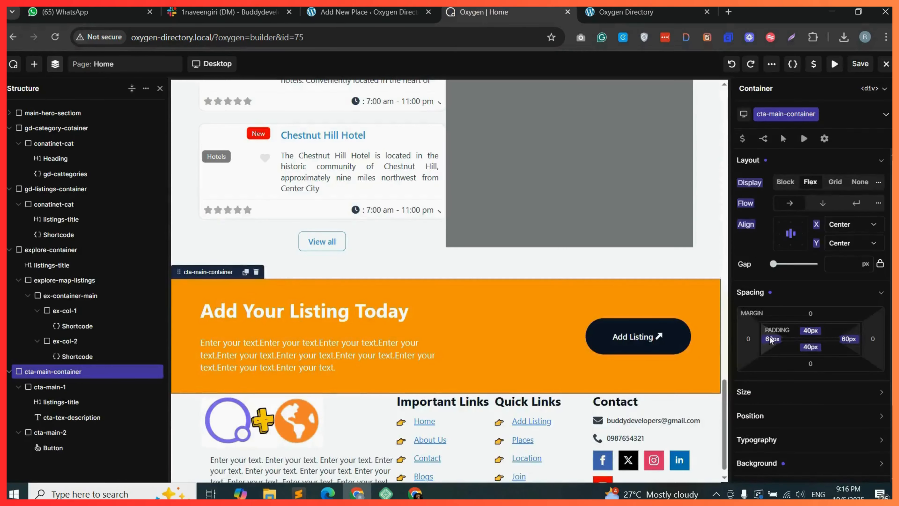
pyautogui.click(771, 339)
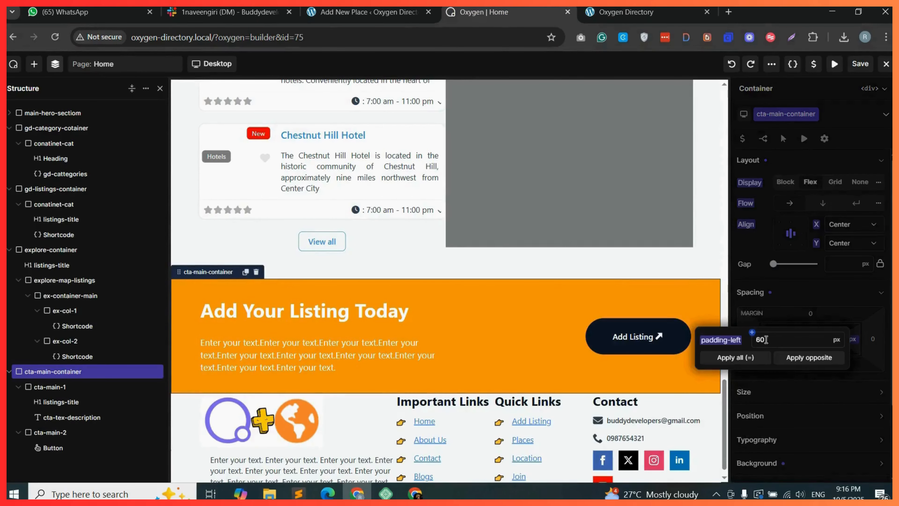
pyautogui.write('70')
pyautogui.click(803, 358)
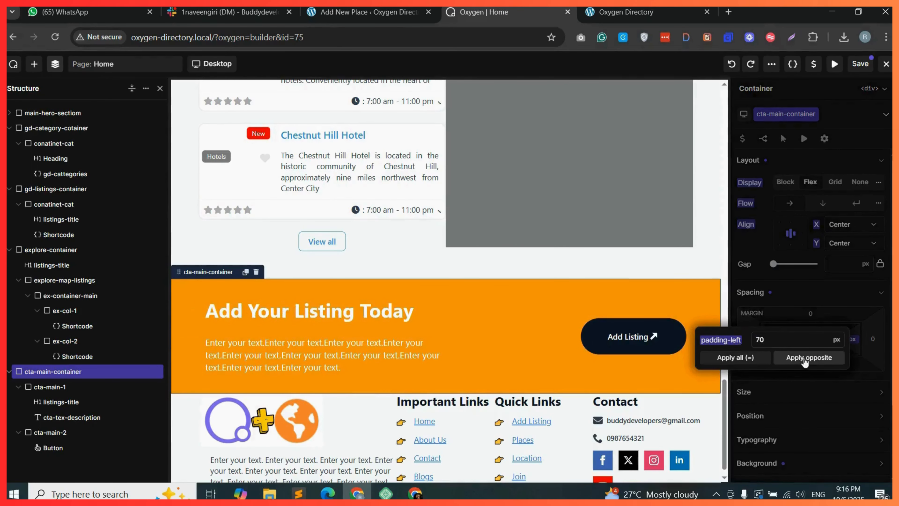
# Give cta-main-container a 60 px bottom margin and save the page.
pyautogui.hotkey('ctrl', 'Tab')
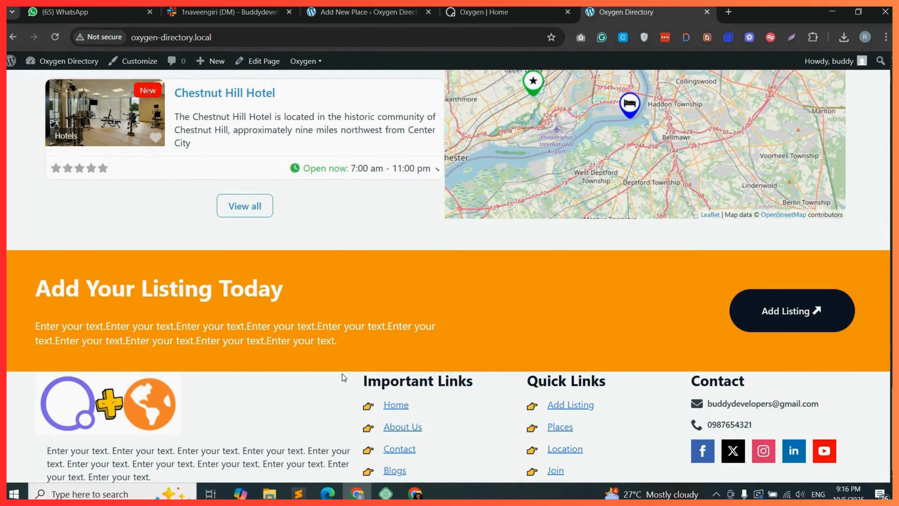
pyautogui.click(496, 12)
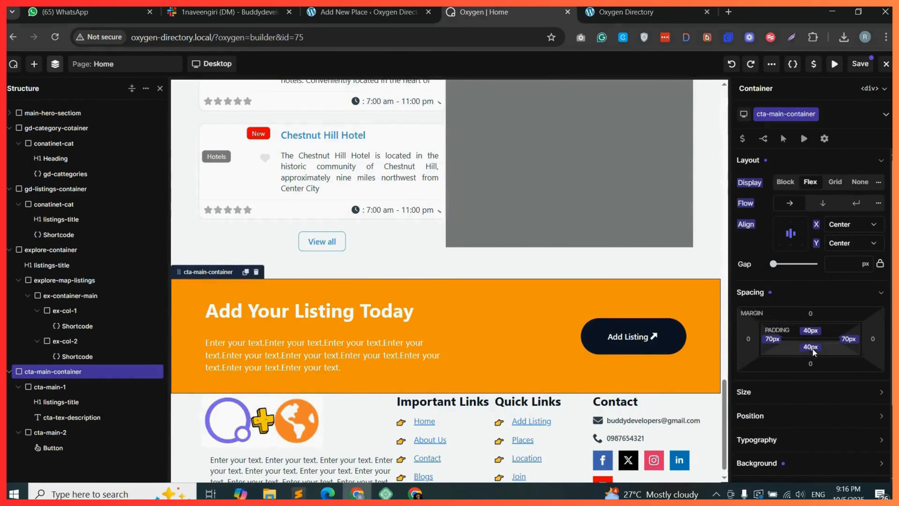
pyautogui.click(811, 364)
pyautogui.write('60')
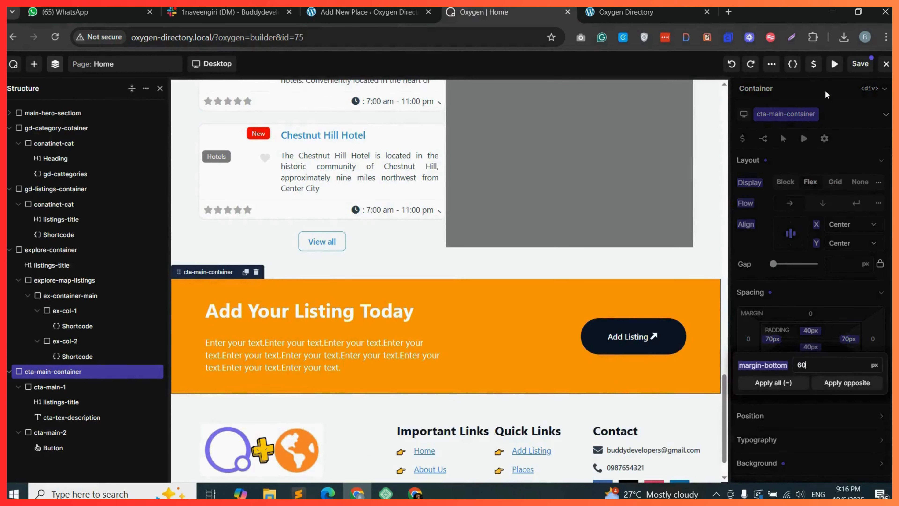
pyautogui.click(867, 64)
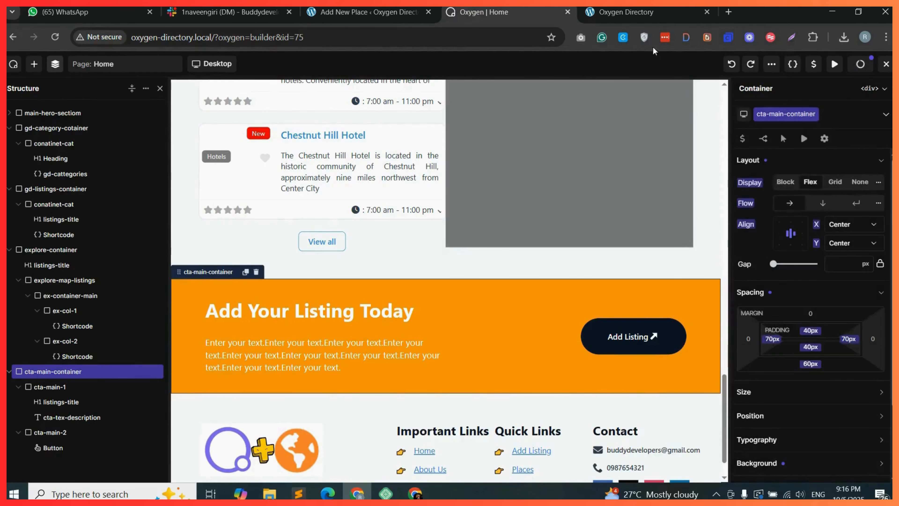
# Reload the live home page and scroll up through its sections to review them.
pyautogui.click(626, 10)
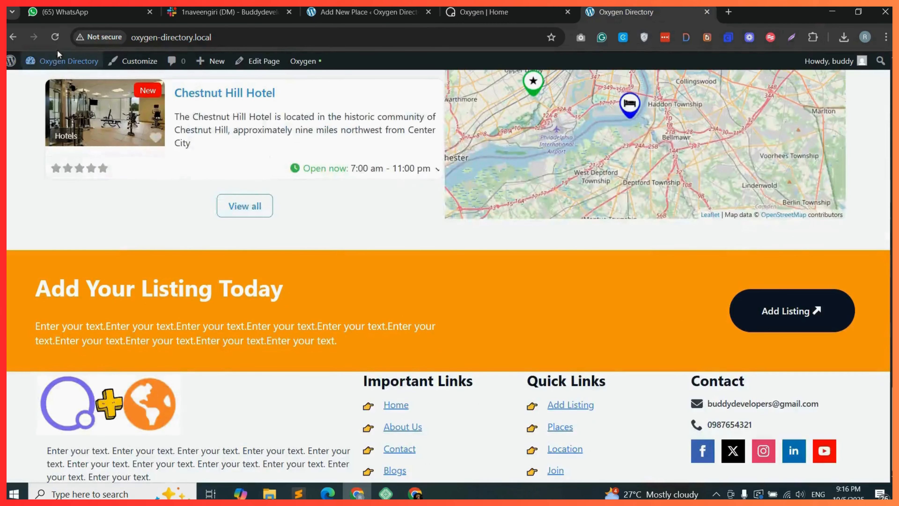
pyautogui.click(55, 37)
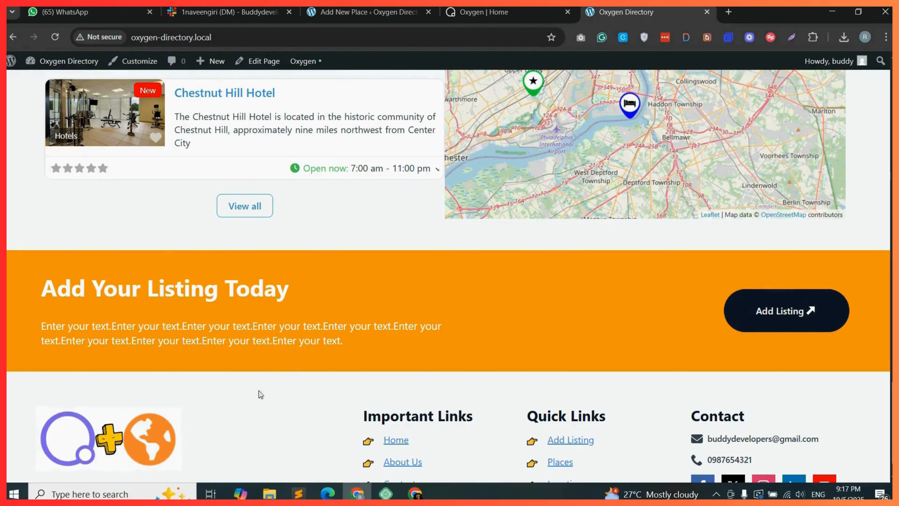
pyautogui.scroll(-1, 448, 276)
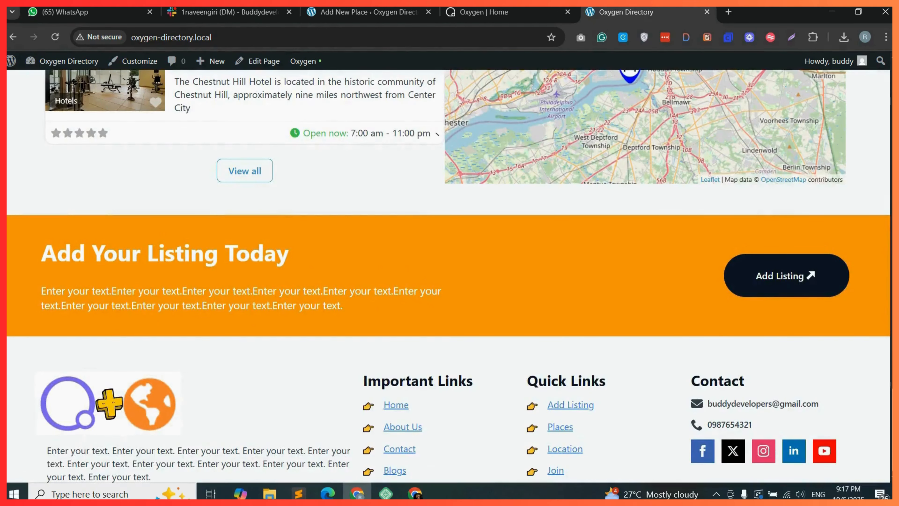
pyautogui.scroll(7, 449, 276)
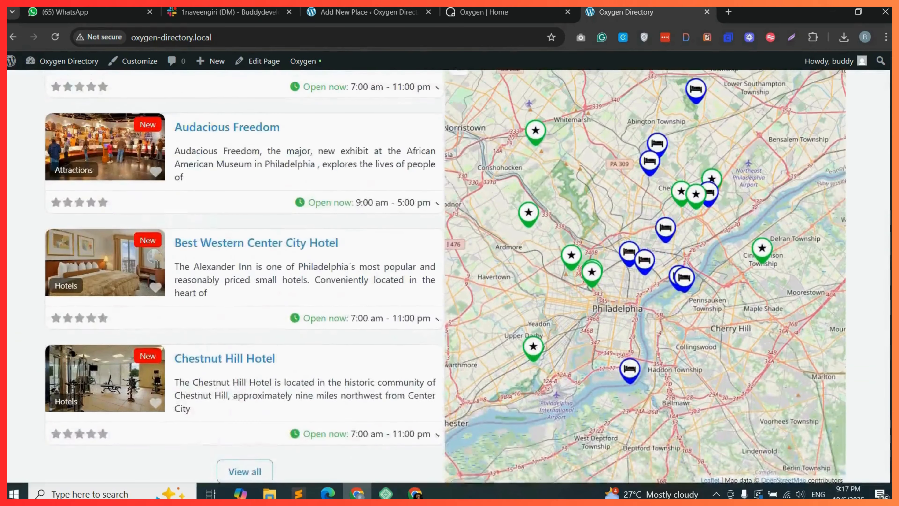
pyautogui.scroll(15, 448, 276)
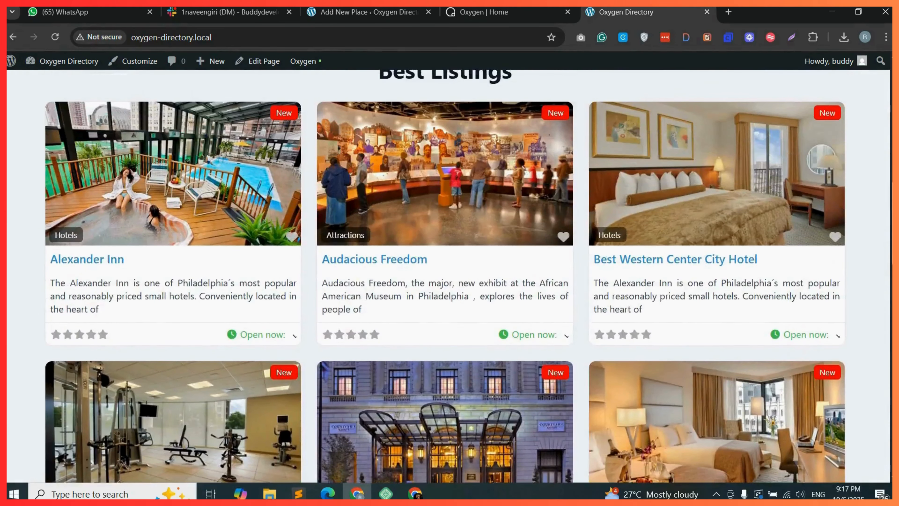
pyautogui.scroll(10, 448, 276)
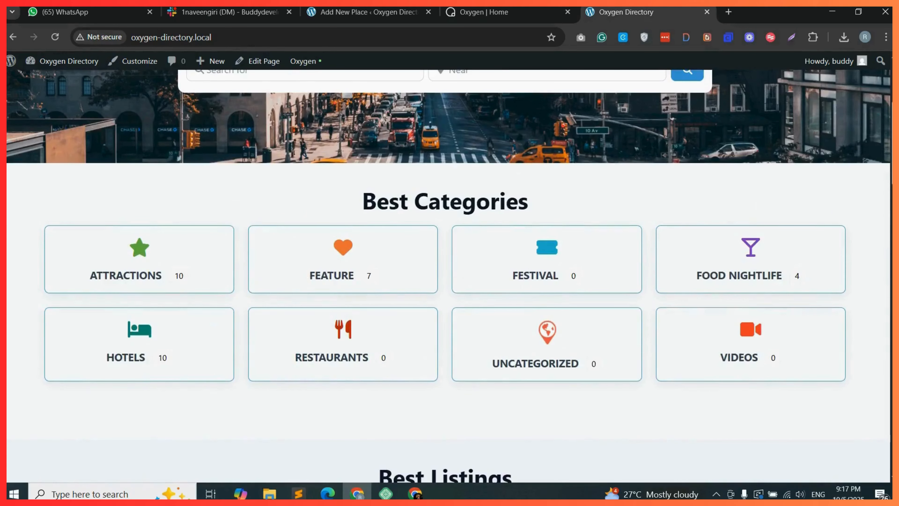
pyautogui.scroll(5, 448, 276)
# Try the hero search fields and scroll through the home page sections again.
pyautogui.click(375, 265)
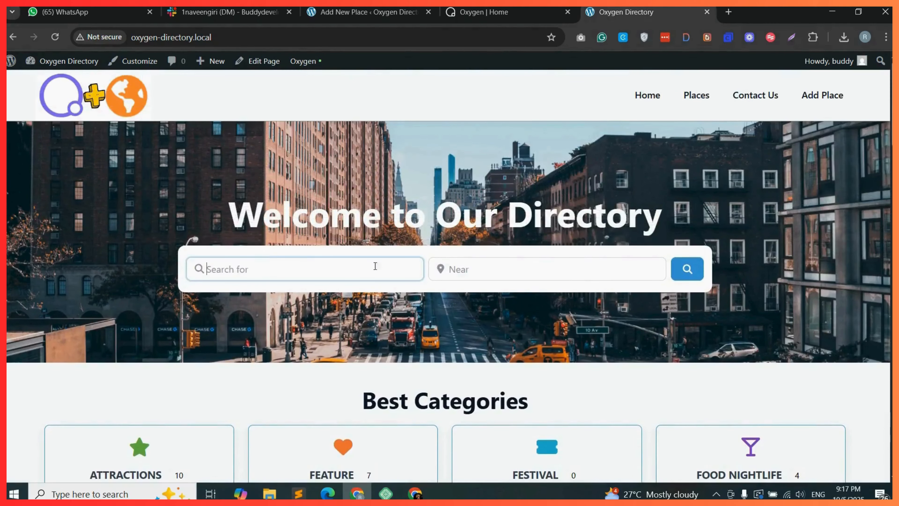
pyautogui.click(497, 268)
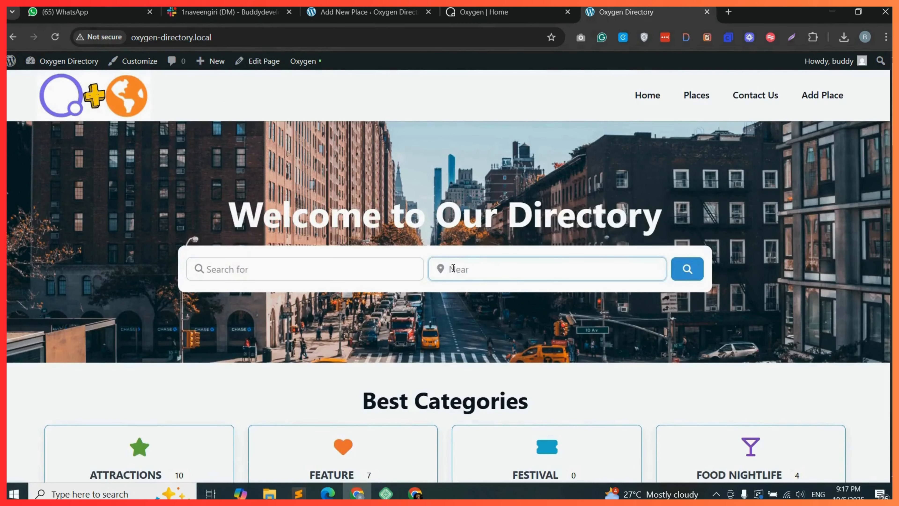
pyautogui.tripleClick(241, 220)
pyautogui.scroll(-15, 769, 321)
pyautogui.scroll(3, 769, 322)
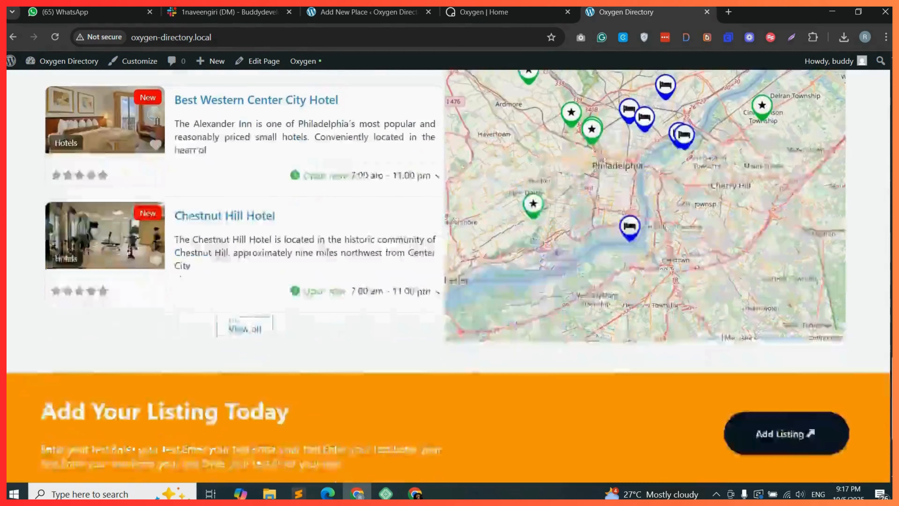
pyautogui.scroll(10, 449, 276)
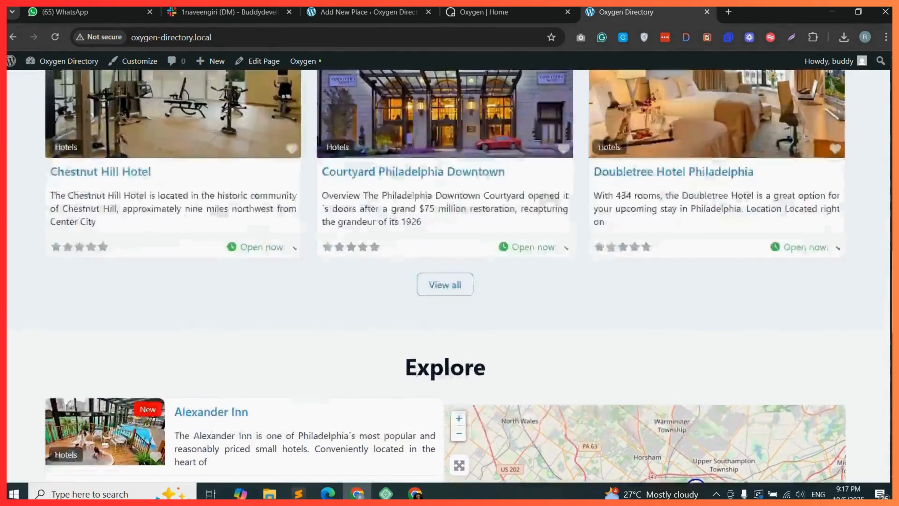
pyautogui.scroll(5, 448, 276)
pyautogui.scroll(10, 449, 276)
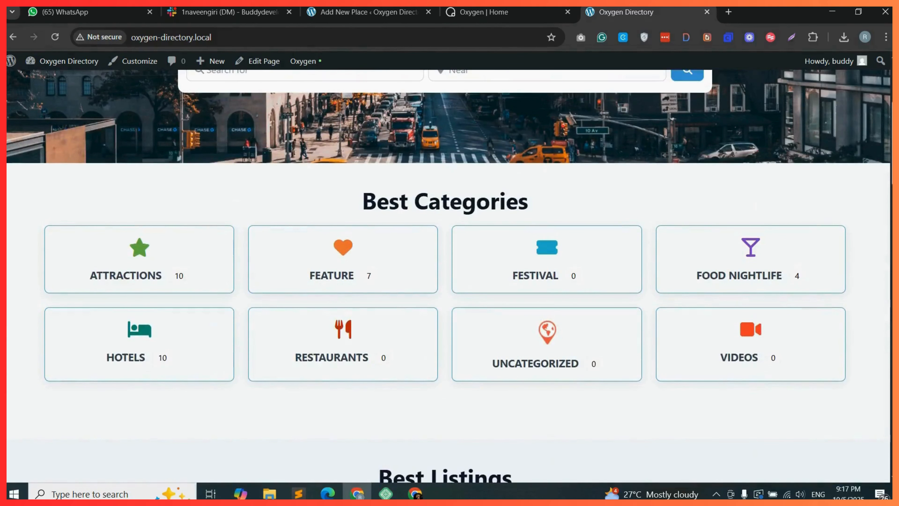
# Scroll up through the live home page to review the Explore and Best Listings sections.
pyautogui.scroll(2, 448, 276)
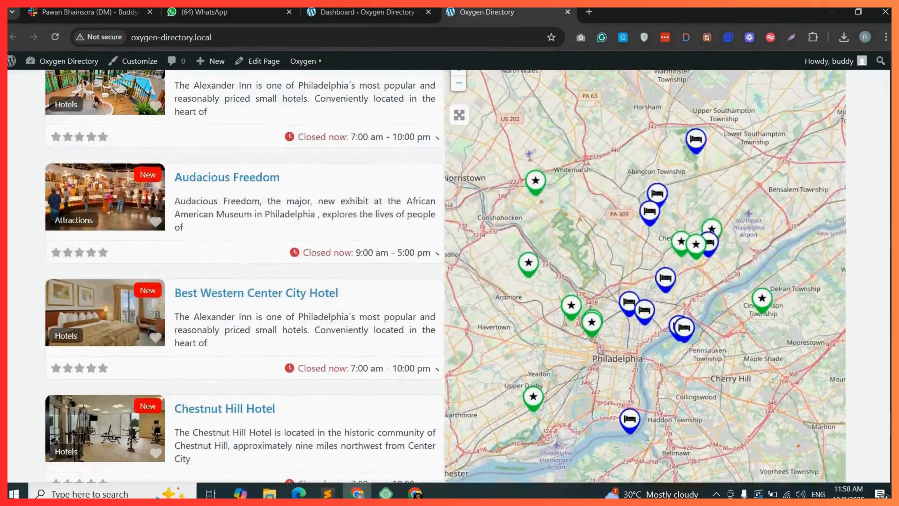
pyautogui.scroll(5, 448, 276)
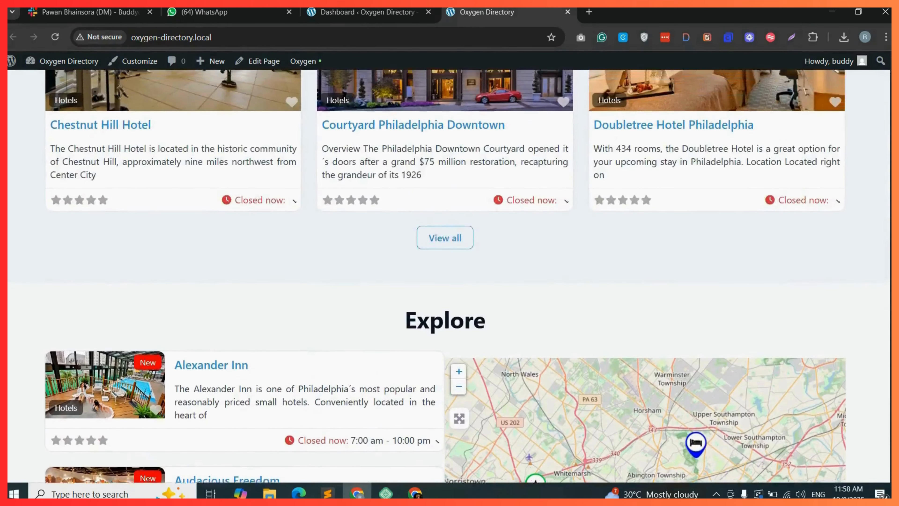
pyautogui.scroll(5, 448, 276)
pyautogui.scroll(10, 448, 276)
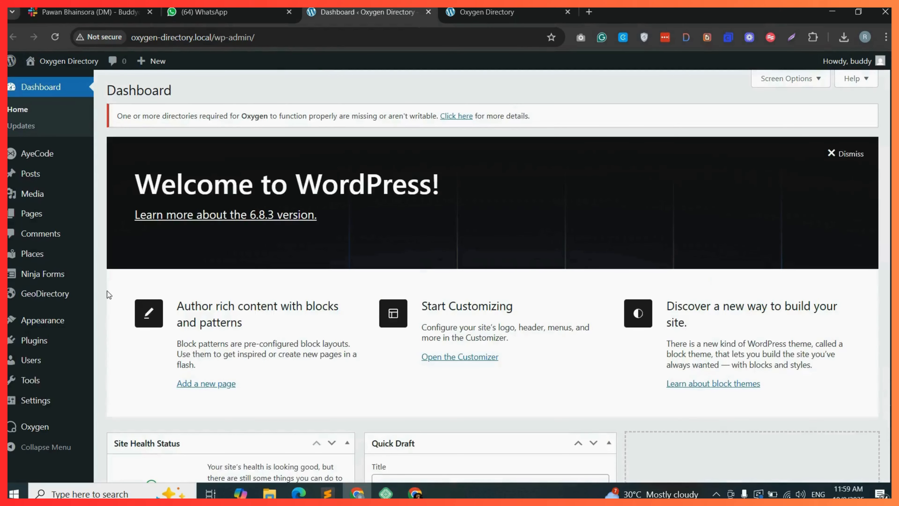
# Create a new Oxygen template titled GD Archive and apply it to All Archives.
pyautogui.moveTo(57, 432)
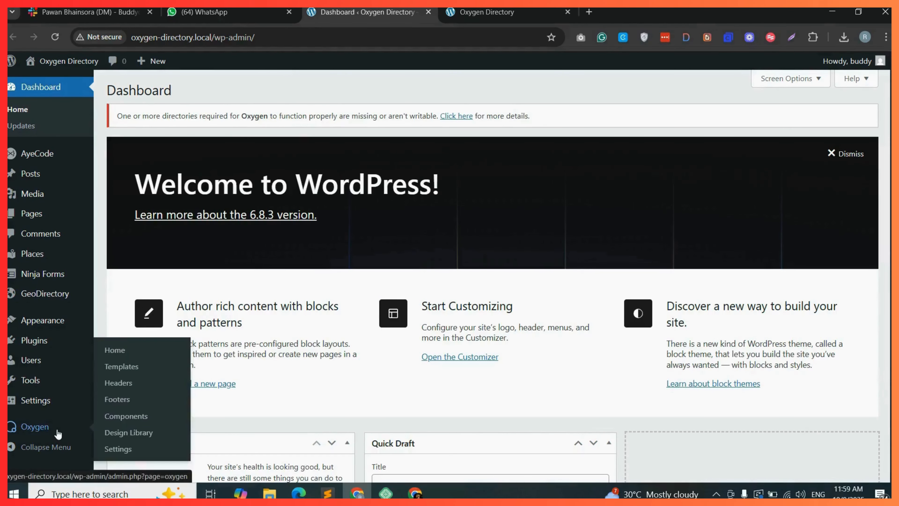
pyautogui.click(132, 371)
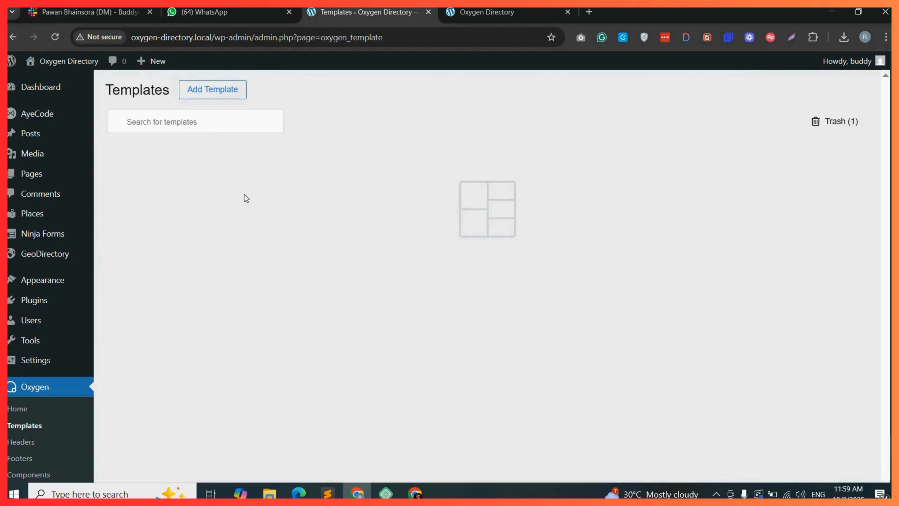
pyautogui.click(216, 94)
pyautogui.click(566, 306)
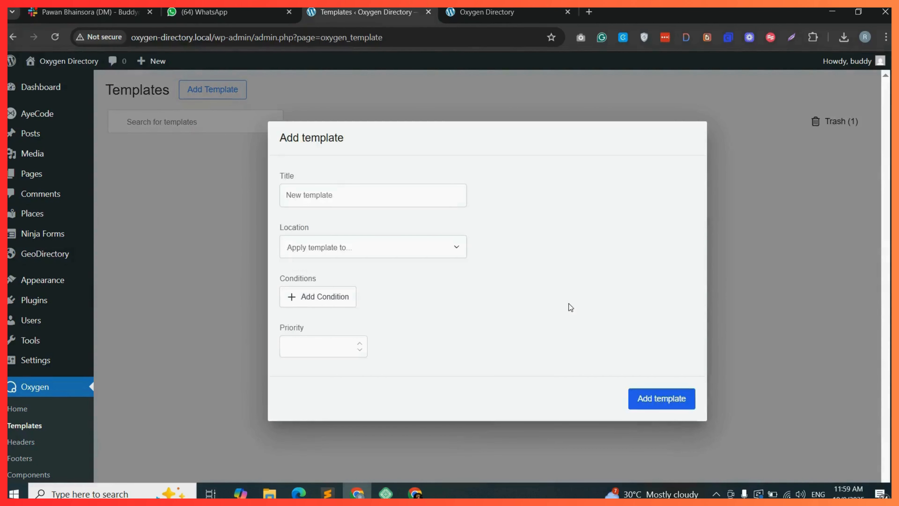
pyautogui.write('GD Archive')
pyautogui.click(370, 250)
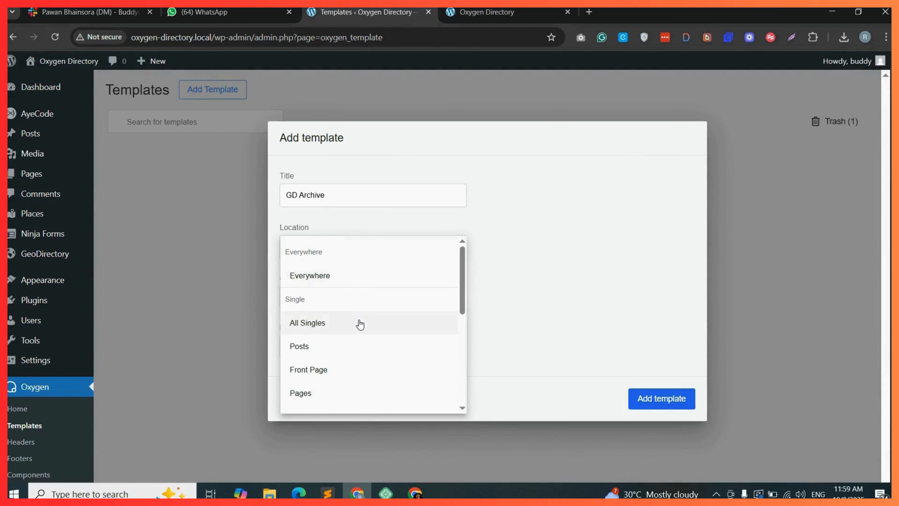
pyautogui.scroll(-3, 361, 325)
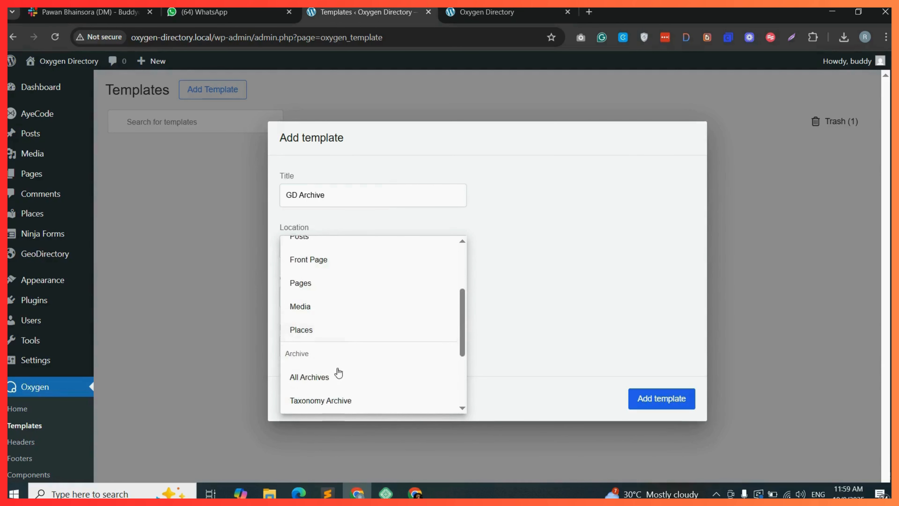
pyautogui.click(341, 376)
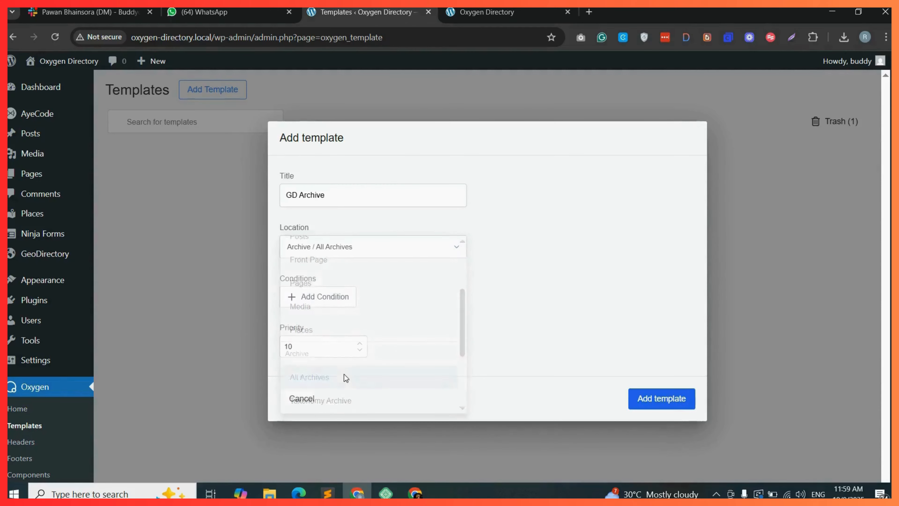
pyautogui.click(663, 399)
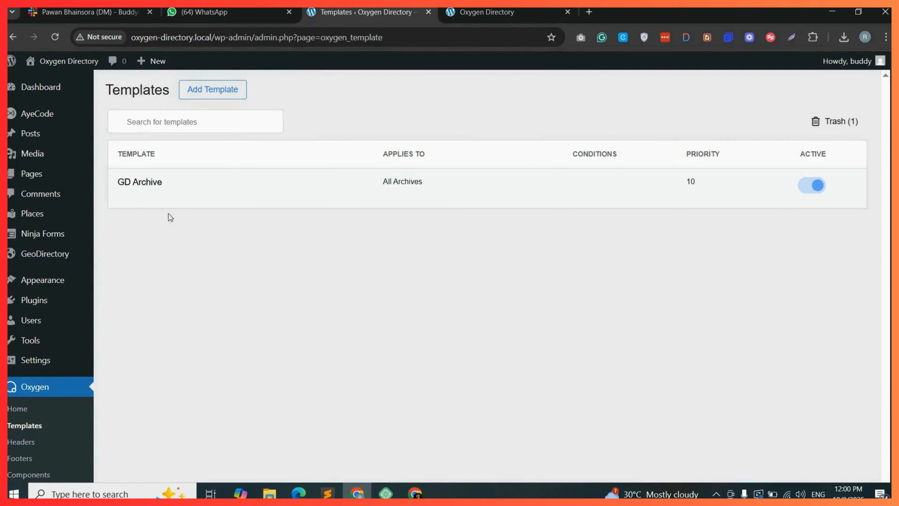
# Open the GD Archive template in the Oxygen builder and open the add-element panel for its empty content area.
pyautogui.moveTo(169, 195)
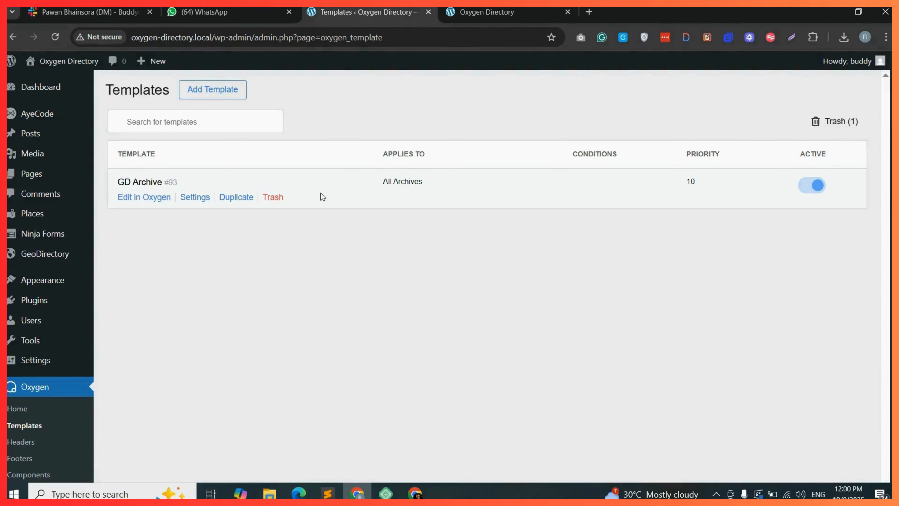
pyautogui.click(139, 201)
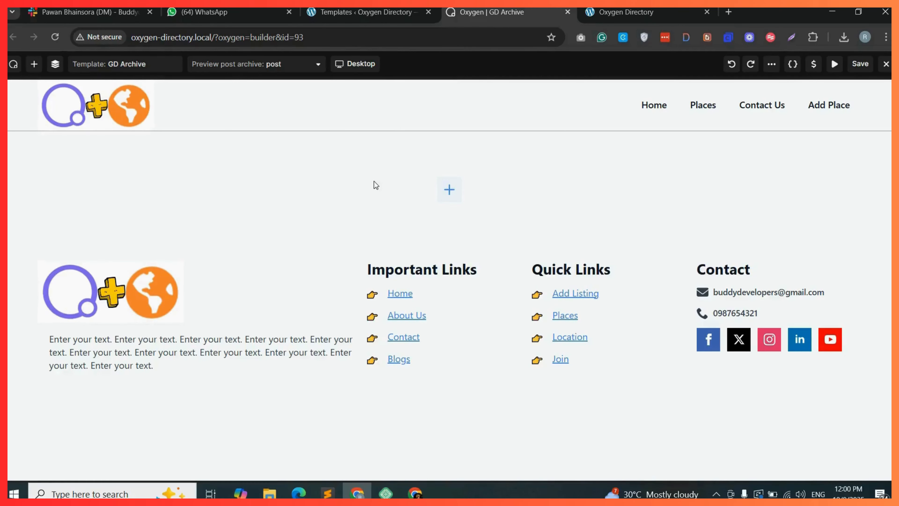
pyautogui.click(449, 189)
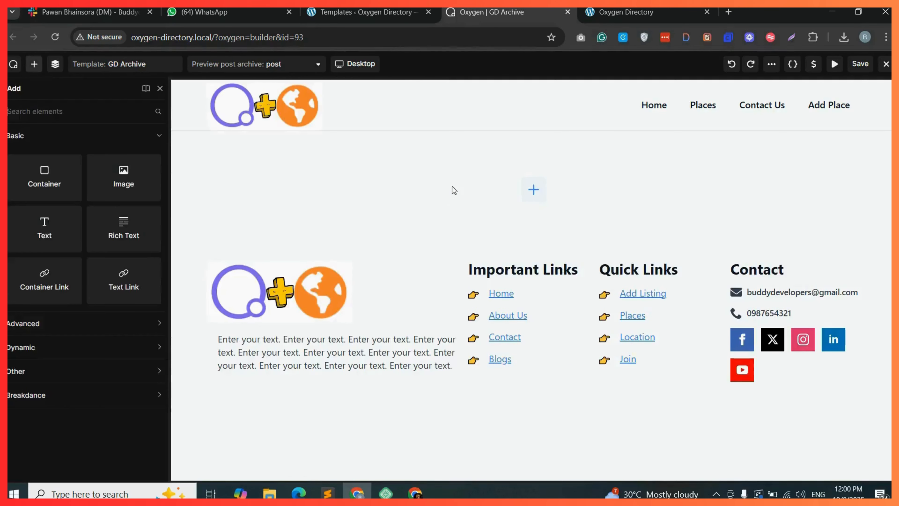
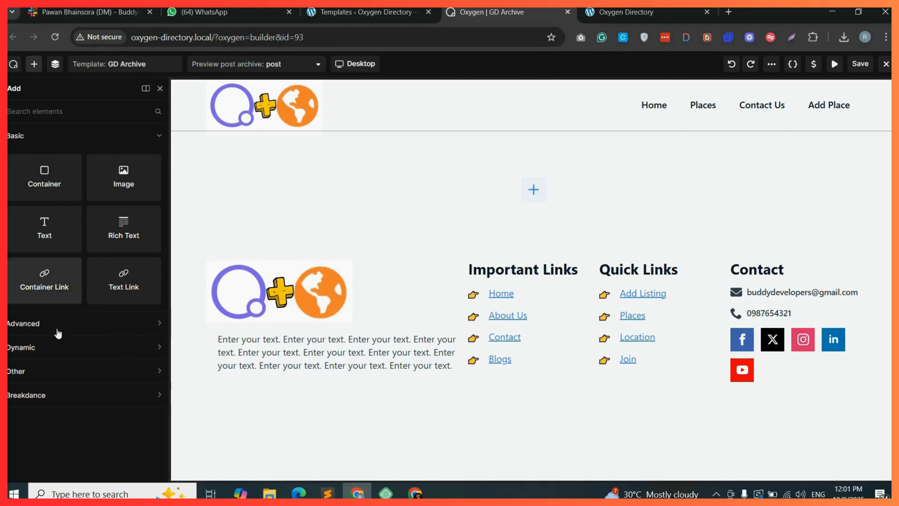
# Add a container to the empty content area and give it the class archive-hero-container.
pyautogui.moveTo(46, 182); pyautogui.dragTo(402, 179)
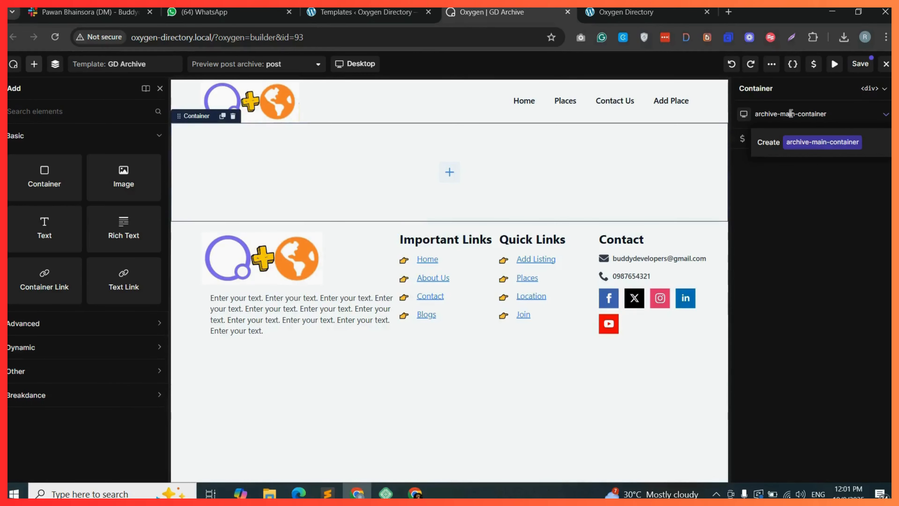
pyautogui.doubleClick(791, 114)
pyautogui.write('hero')
pyautogui.click(822, 143)
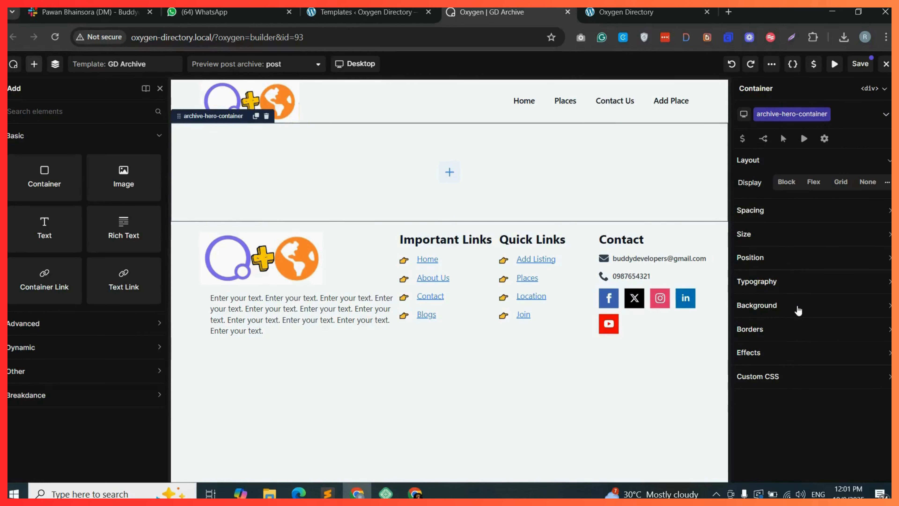
# Set the hero container's background colour to orange.
pyautogui.click(808, 308)
pyautogui.click(814, 328)
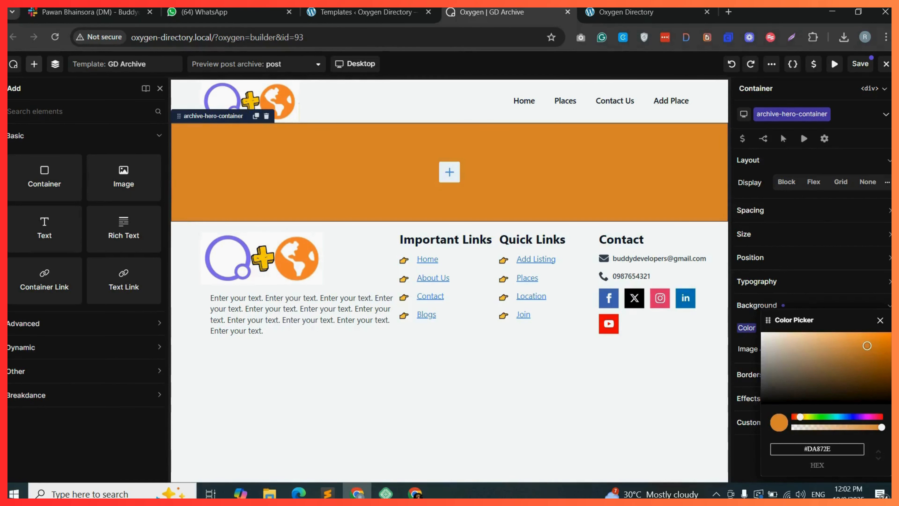
pyautogui.moveTo(869, 351); pyautogui.dragTo(878, 339)
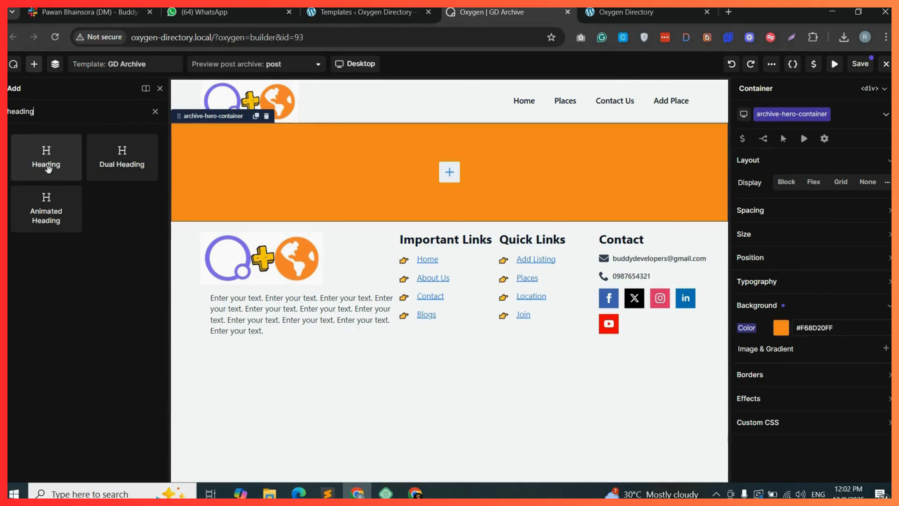
# Add a heading inside the hero container and bind its text to the dynamic Archive Title.
pyautogui.moveTo(46, 165); pyautogui.dragTo(373, 163)
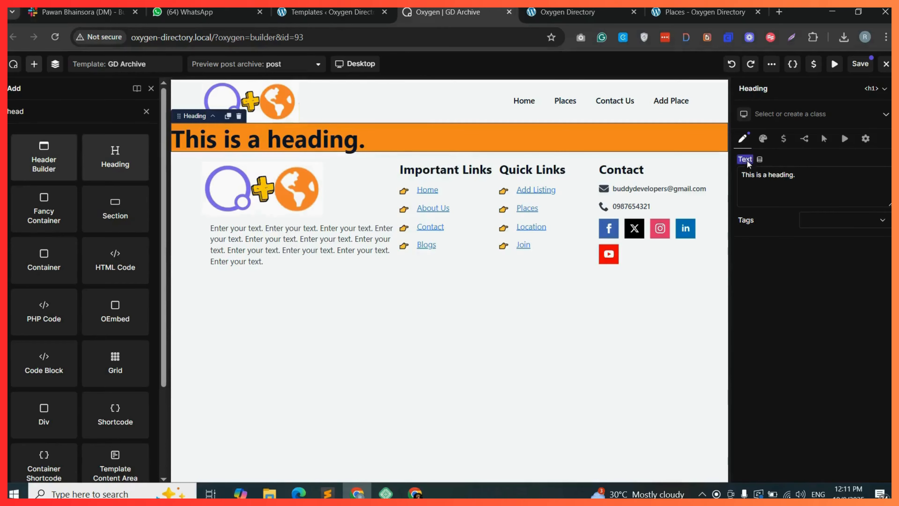
pyautogui.click(760, 162)
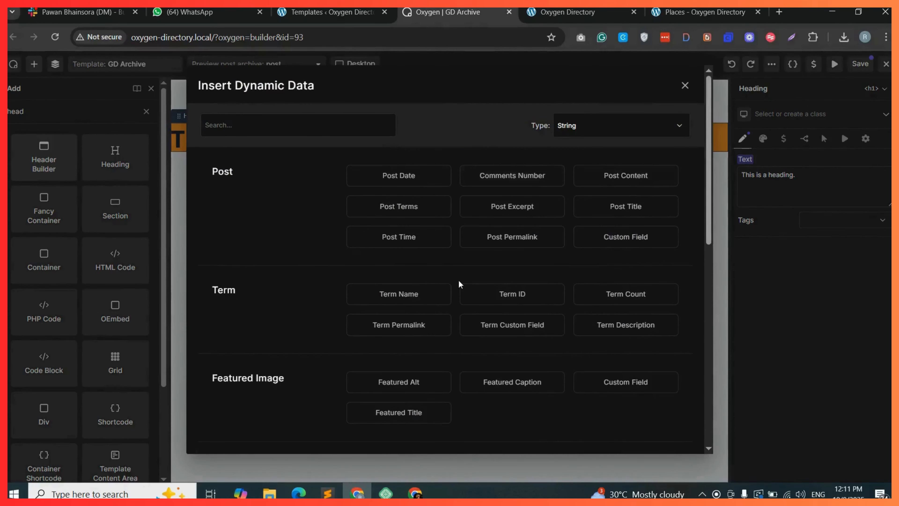
pyautogui.scroll(-5, 460, 284)
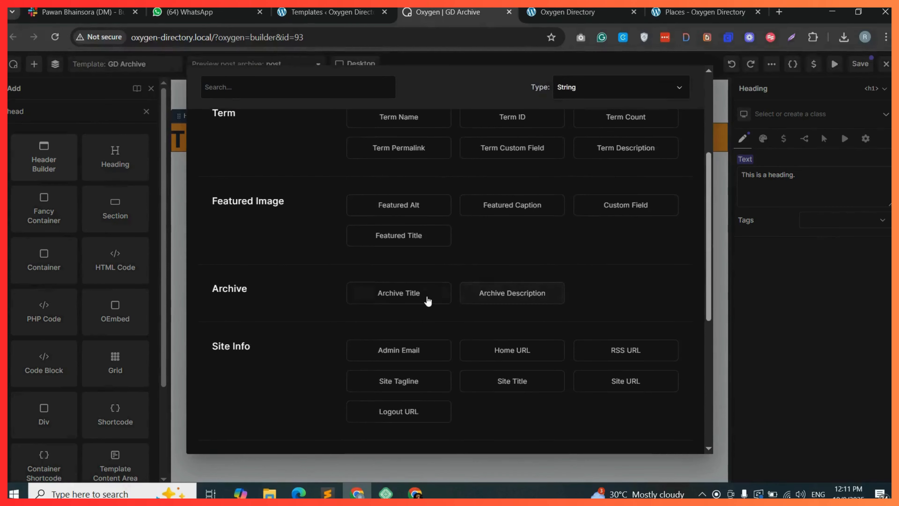
pyautogui.click(378, 297)
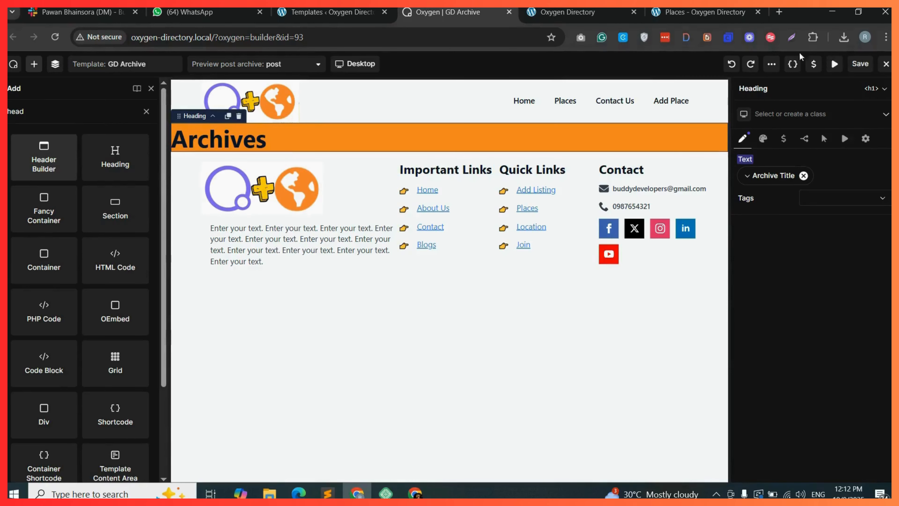
# Preview the live Places archive, then enable Disable Prefix in the heading's Archive Title options.
pyautogui.click(694, 11)
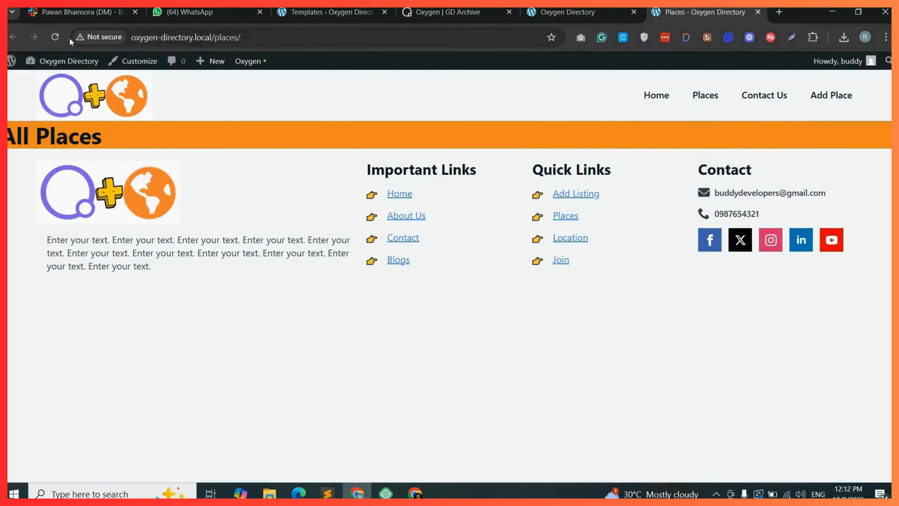
pyautogui.click(55, 37)
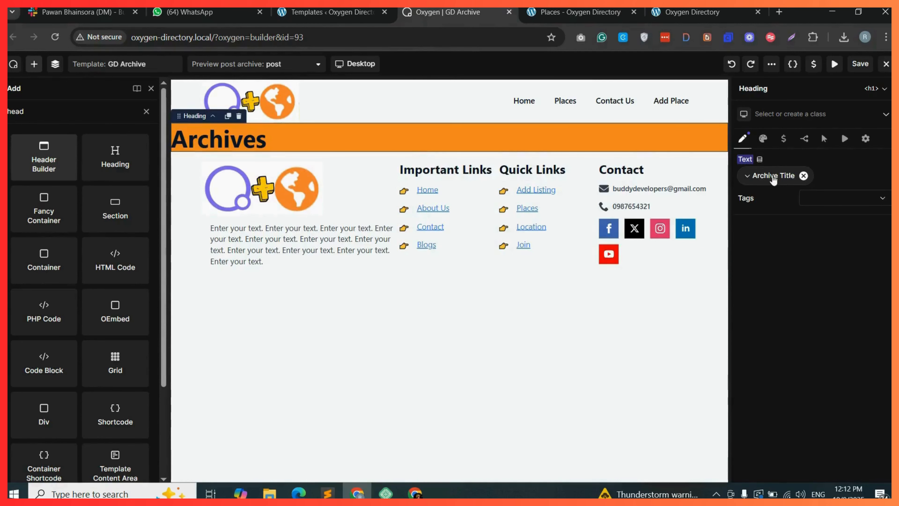
pyautogui.click(765, 177)
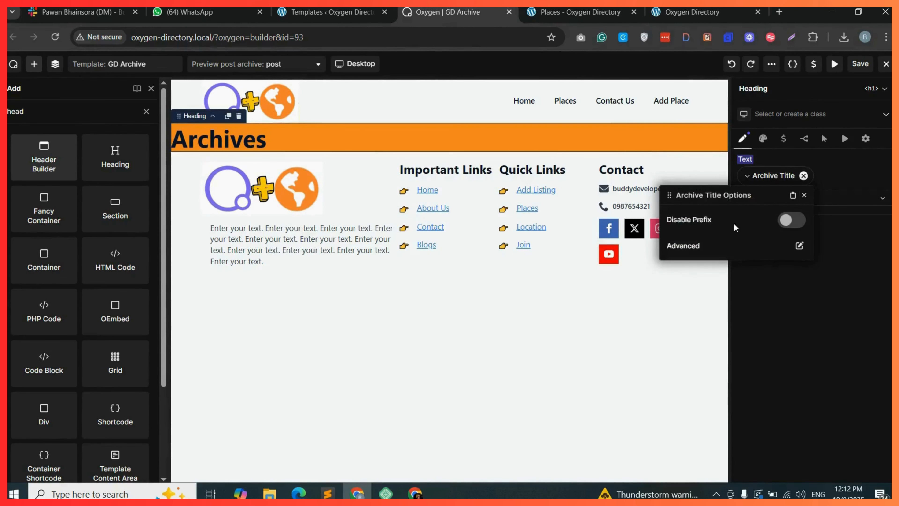
pyautogui.click(791, 220)
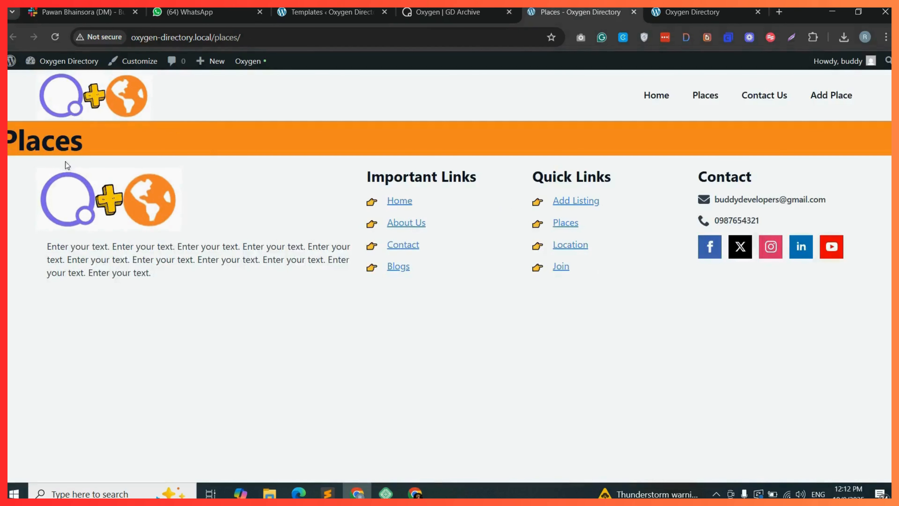
# Prepend "All" to the Archive Title in its advanced options and save the template.
pyautogui.moveTo(9, 145); pyautogui.dragTo(87, 141)
pyautogui.click(93, 143)
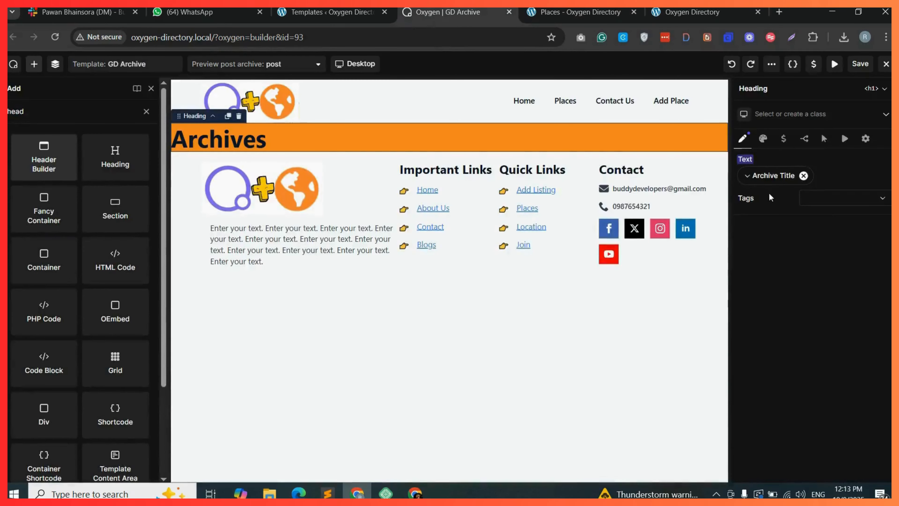
pyautogui.click(773, 175)
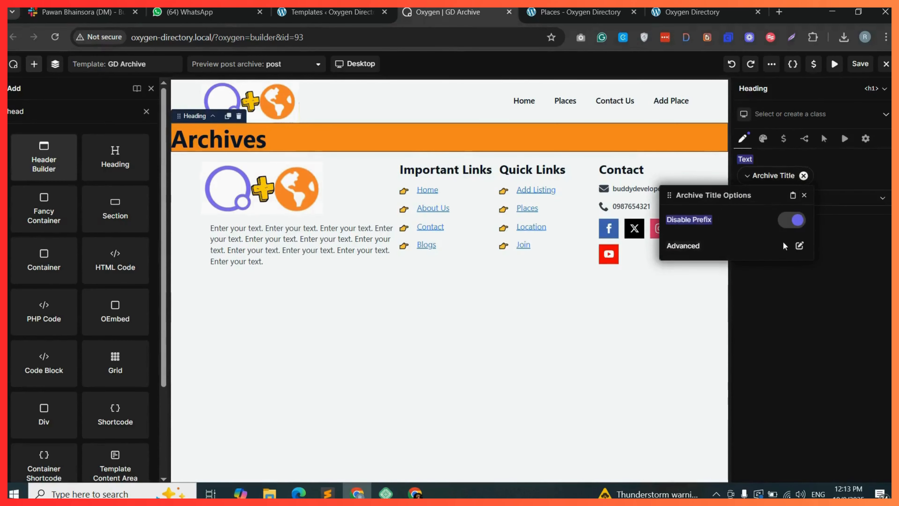
pyautogui.click(799, 246)
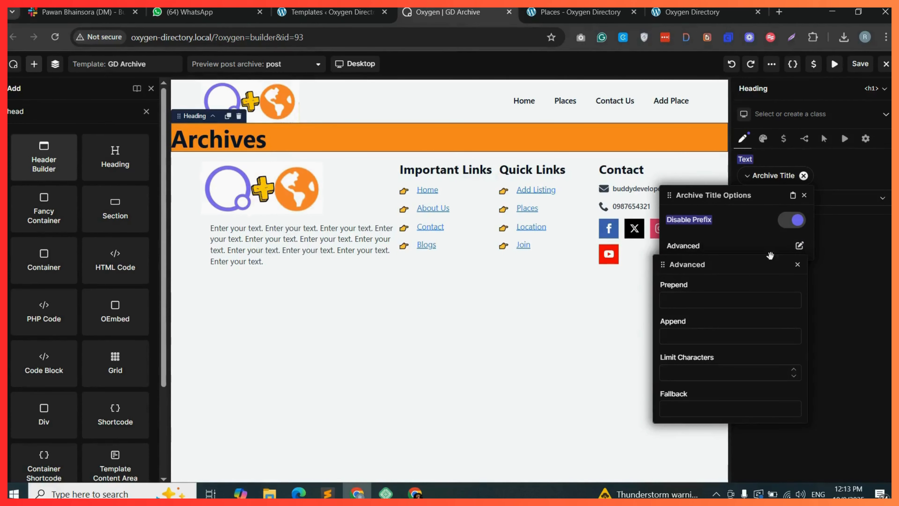
pyautogui.click(678, 301)
pyautogui.write('All')
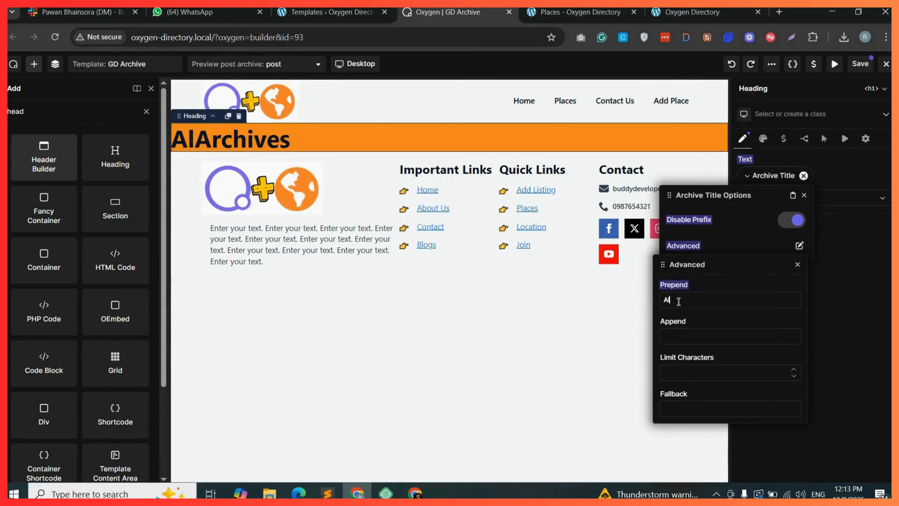
pyautogui.click(860, 64)
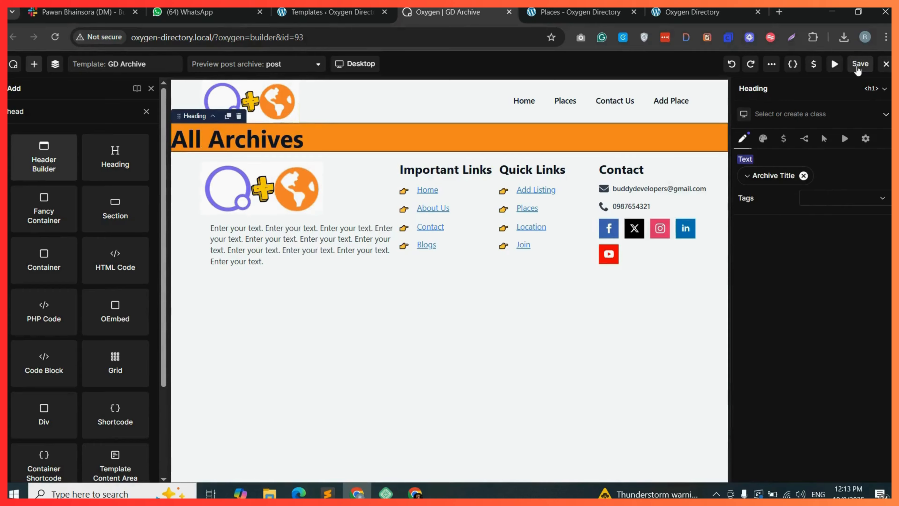
# Reload the live Places archive page to check the heading, then return to the builder.
pyautogui.click(583, 11)
pyautogui.click(55, 37)
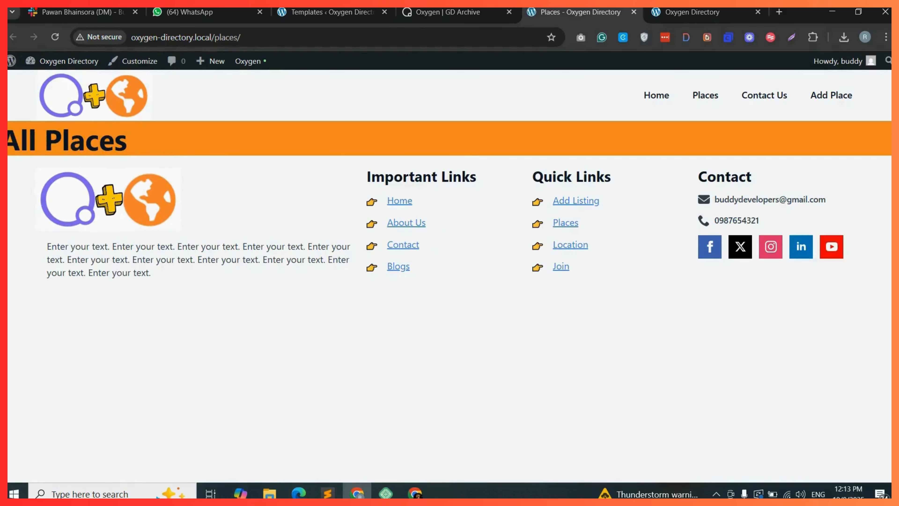
pyautogui.tripleClick(184, 138)
pyautogui.click(183, 139)
pyautogui.click(448, 12)
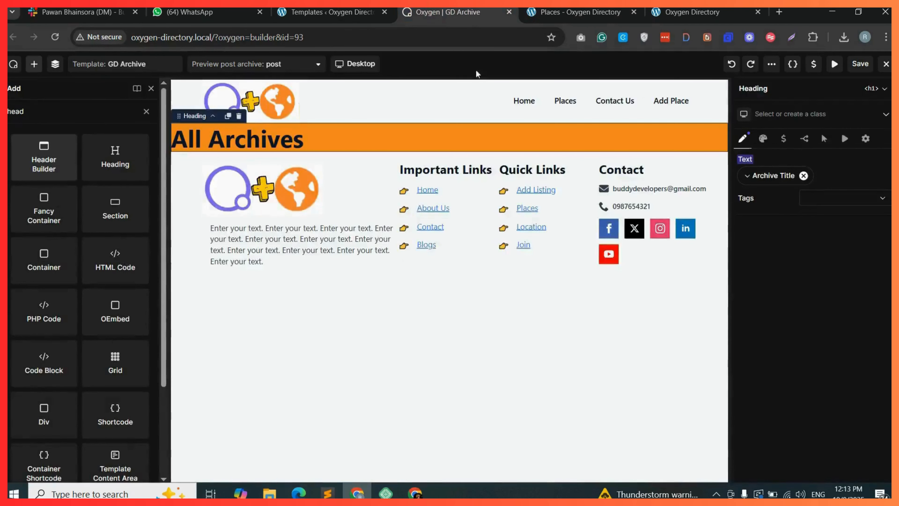
# Center-align the heading's typography and set its colour to #FFFFFF.
pyautogui.click(763, 139)
pyautogui.click(770, 161)
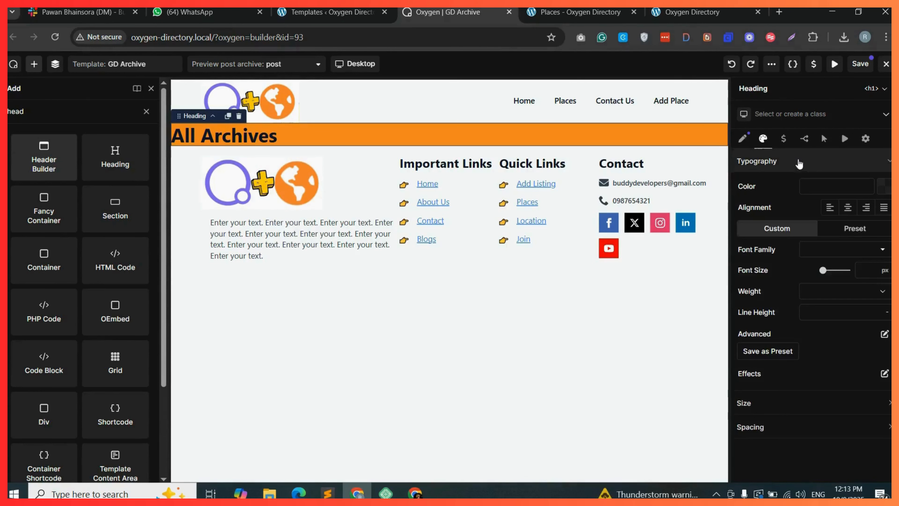
pyautogui.click(848, 207)
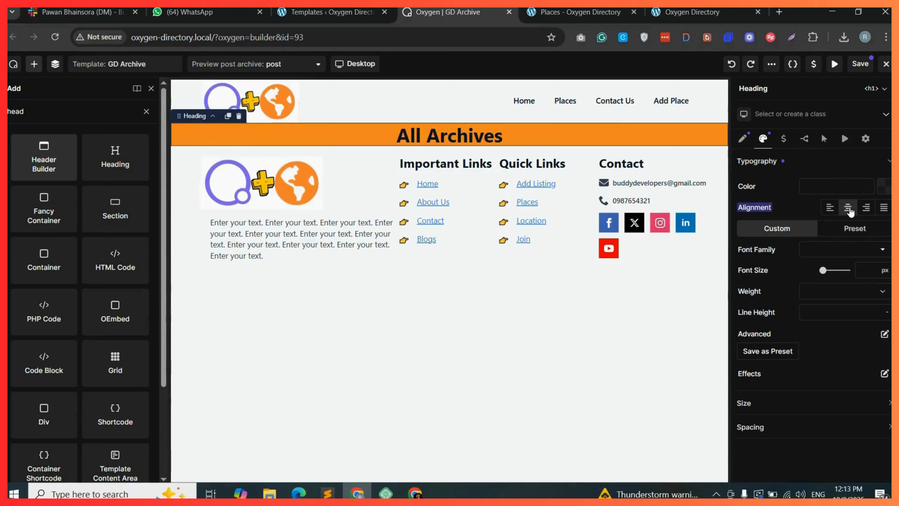
pyautogui.click(883, 187)
pyautogui.moveTo(841, 235); pyautogui.dragTo(754, 220)
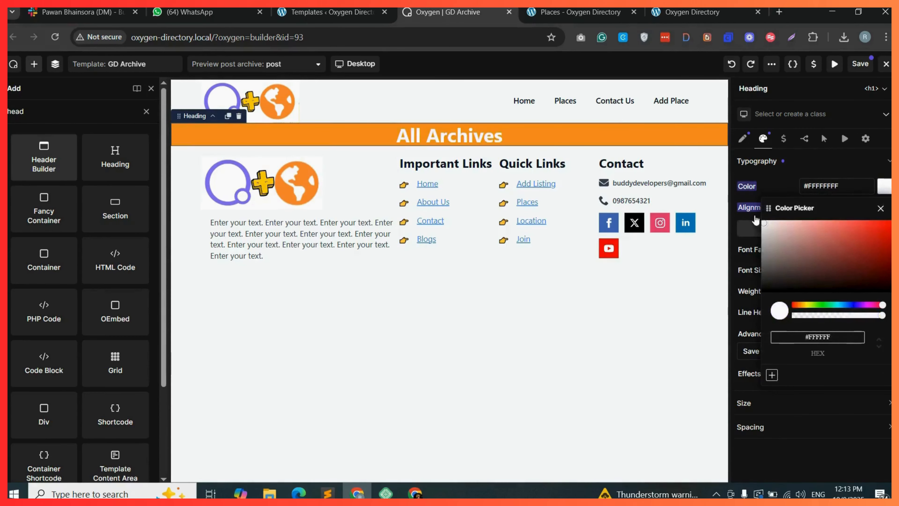
pyautogui.click(781, 187)
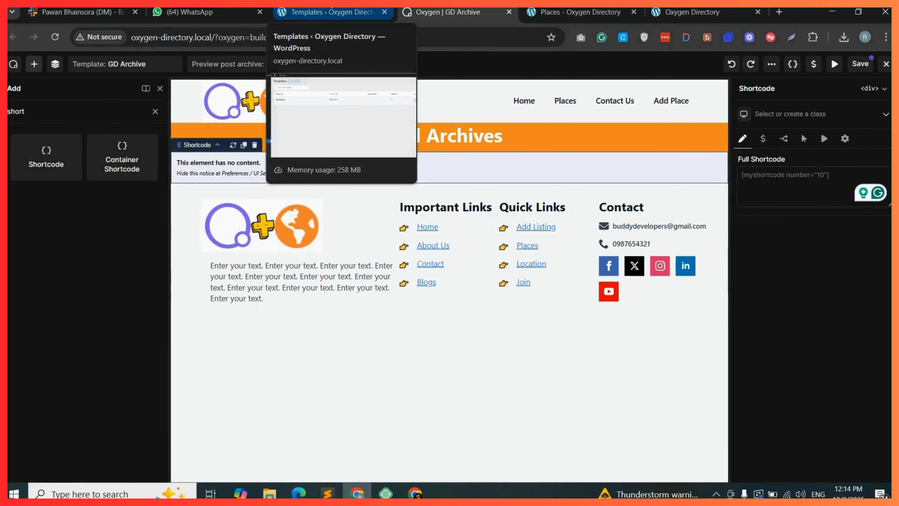
# Open Add New Place in a new tab and switch it to the default editor.
pyautogui.click(312, 10)
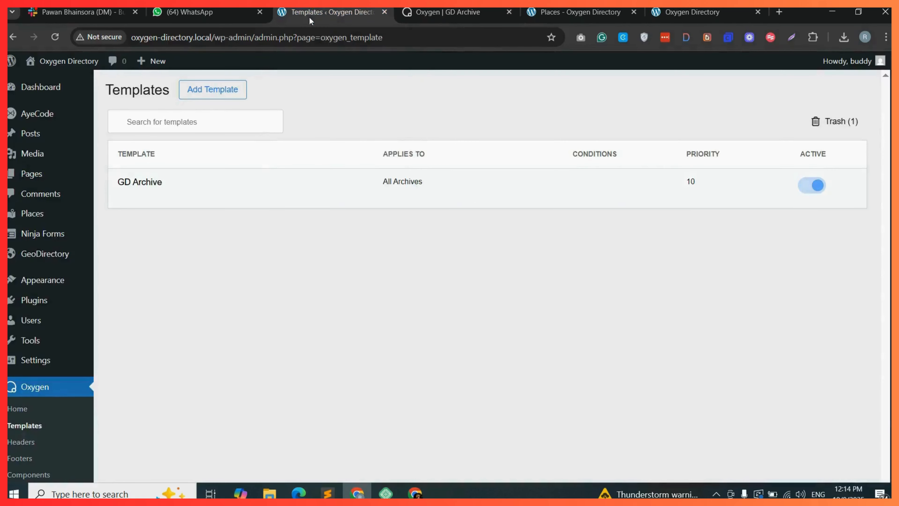
pyautogui.moveTo(78, 217)
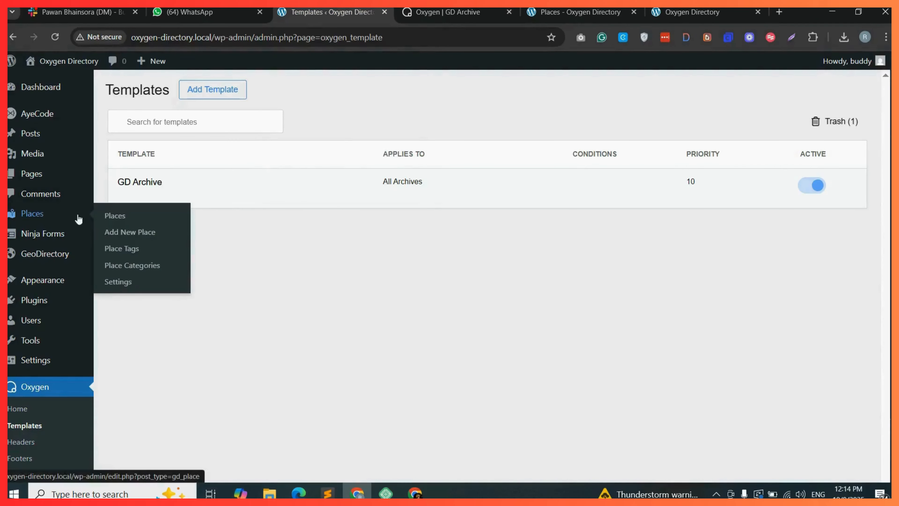
pyautogui.rightClick(132, 230)
pyautogui.click(189, 243)
pyautogui.click(379, 11)
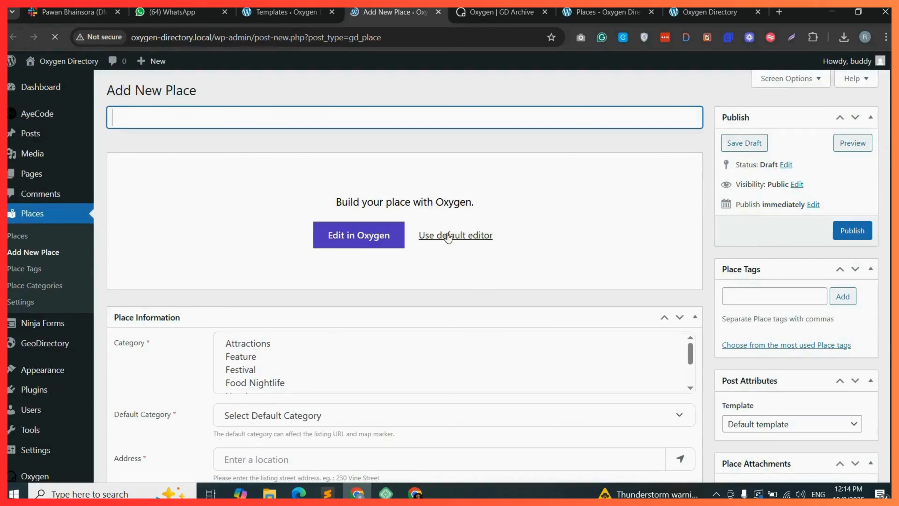
pyautogui.click(478, 238)
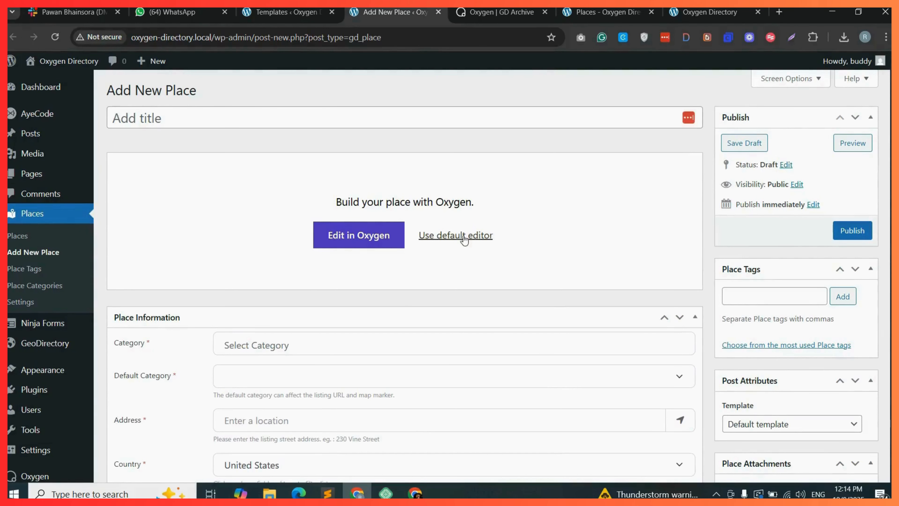
# Pick gd_search (GD > Search) in the Add Shortcode dialog and copy the generated shortcode.
pyautogui.click(244, 193)
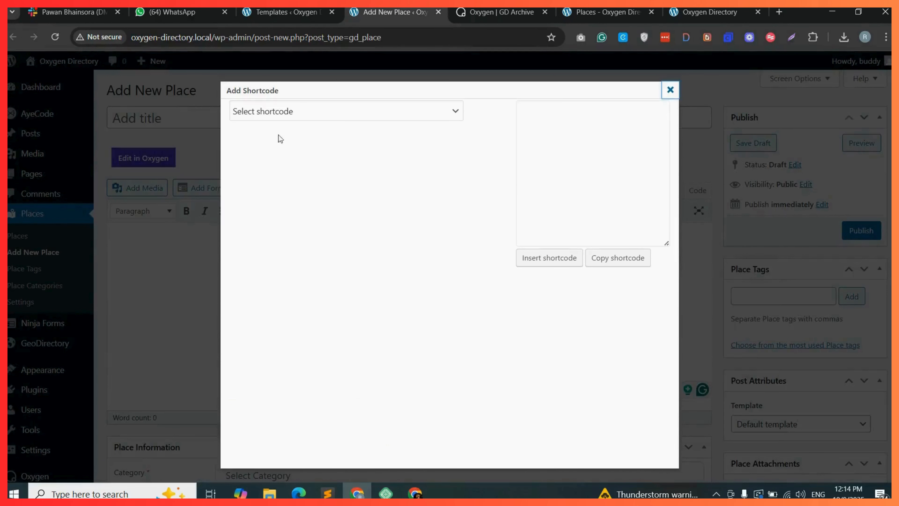
pyautogui.click(347, 113)
pyautogui.scroll(-8, 294, 301)
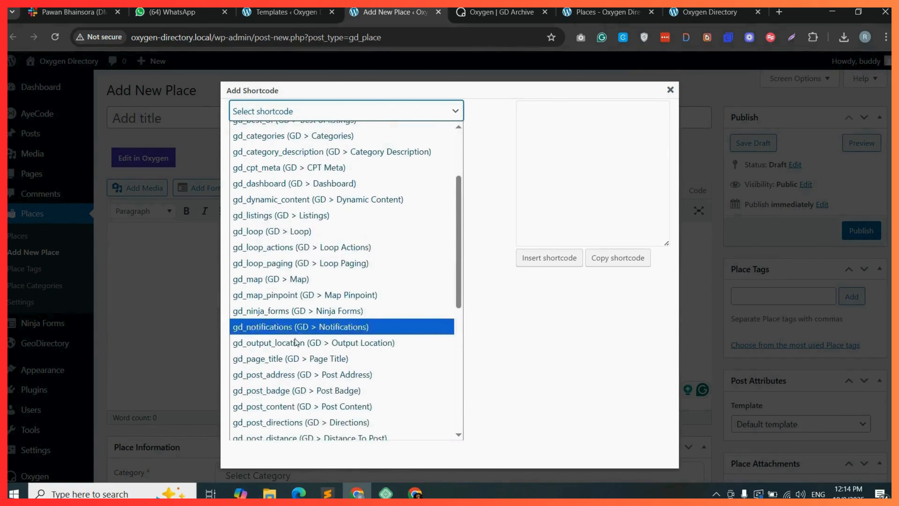
pyautogui.scroll(-2, 294, 361)
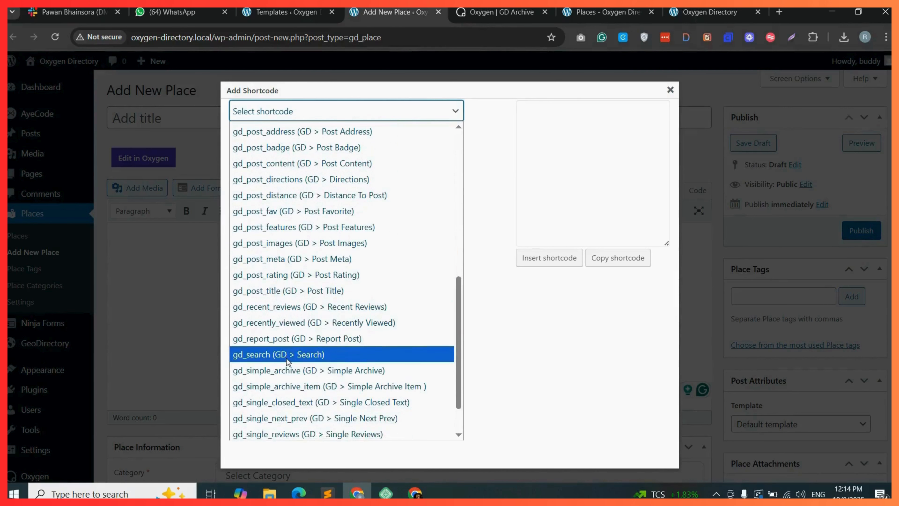
pyautogui.click(288, 356)
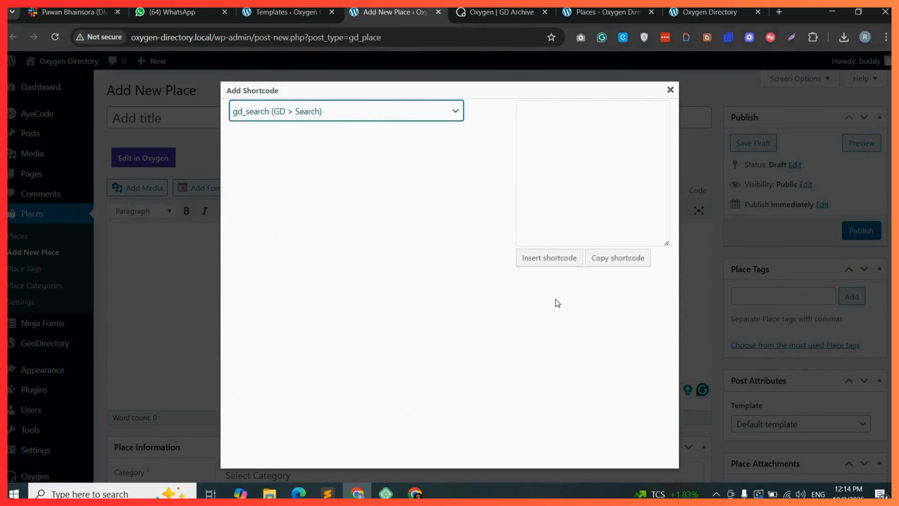
pyautogui.click(618, 264)
pyautogui.hotkey('ctrl', 'c')
pyautogui.click(556, 111)
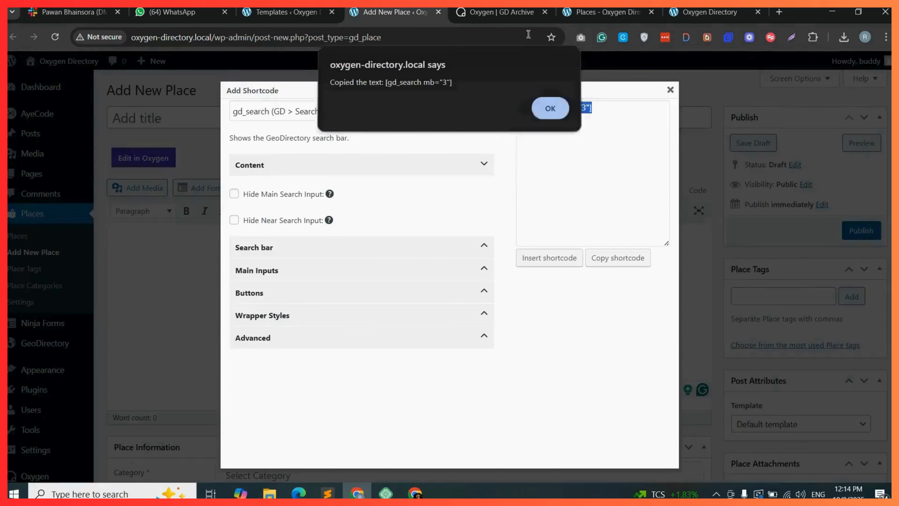
# Paste the copied gd_search shortcode into the Shortcode element's Full Shortcode field and open the structure panel.
pyautogui.click(502, 11)
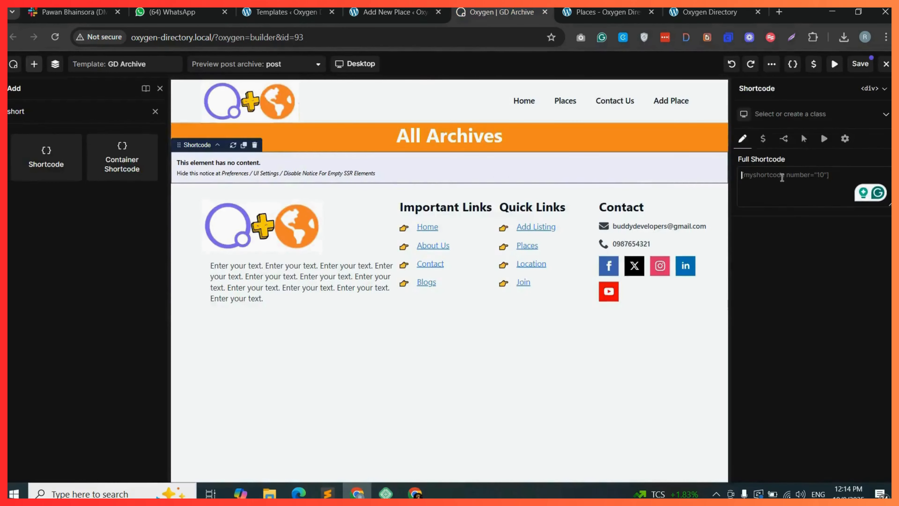
pyautogui.rightClick(782, 177)
pyautogui.click(713, 307)
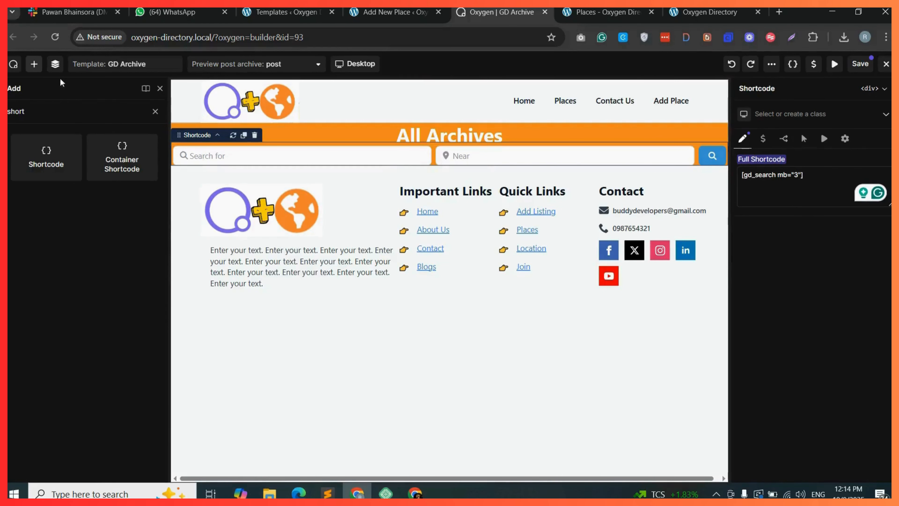
pyautogui.click(56, 64)
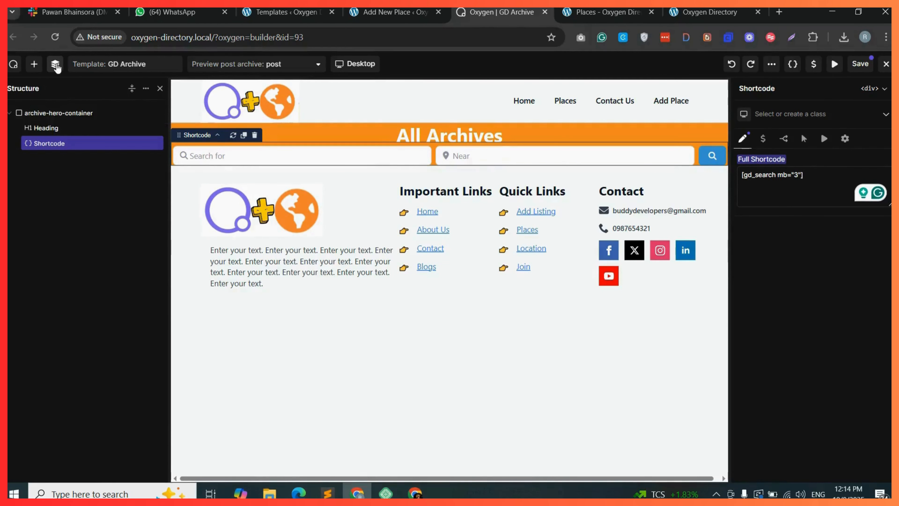
# Set the archive-hero-container's left and right padding to 50 px.
pyautogui.click(50, 113)
pyautogui.click(786, 213)
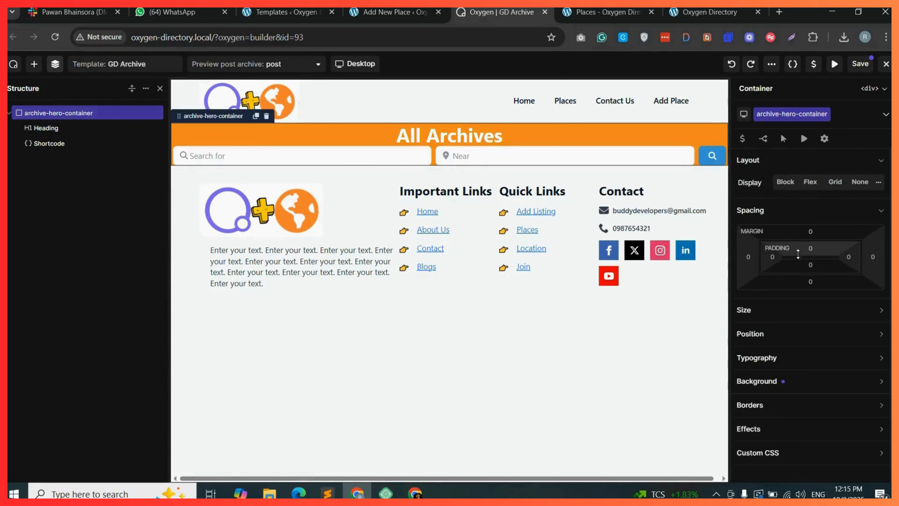
pyautogui.click(773, 257)
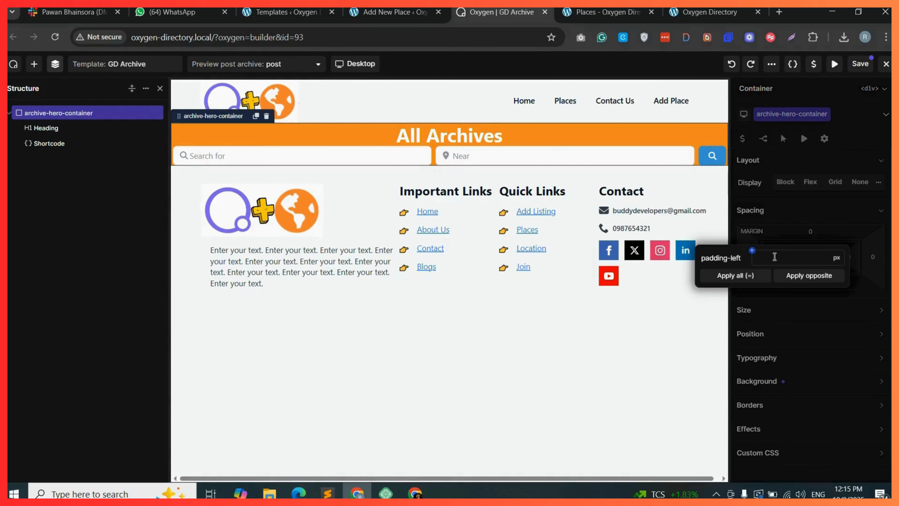
pyautogui.write('50')
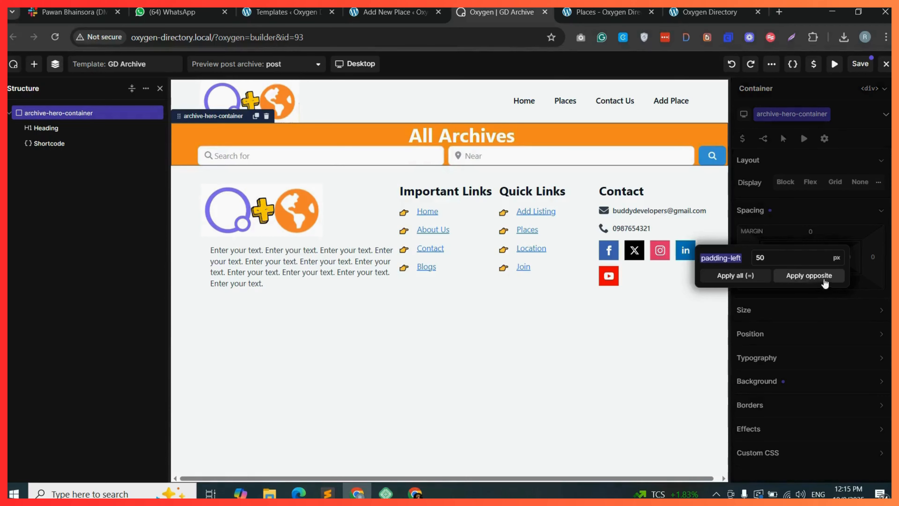
pyautogui.click(815, 278)
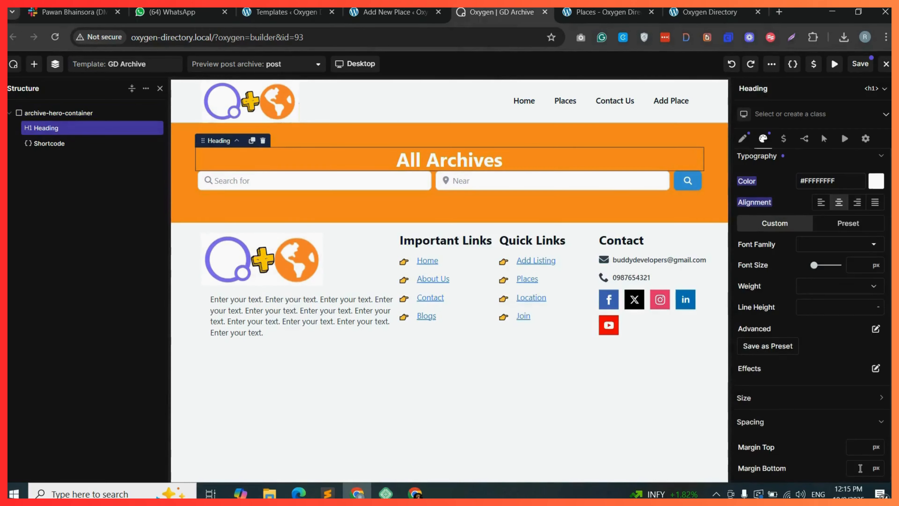
# Set the heading's bottom margin to 20 px and save the template.
pyautogui.write('20')
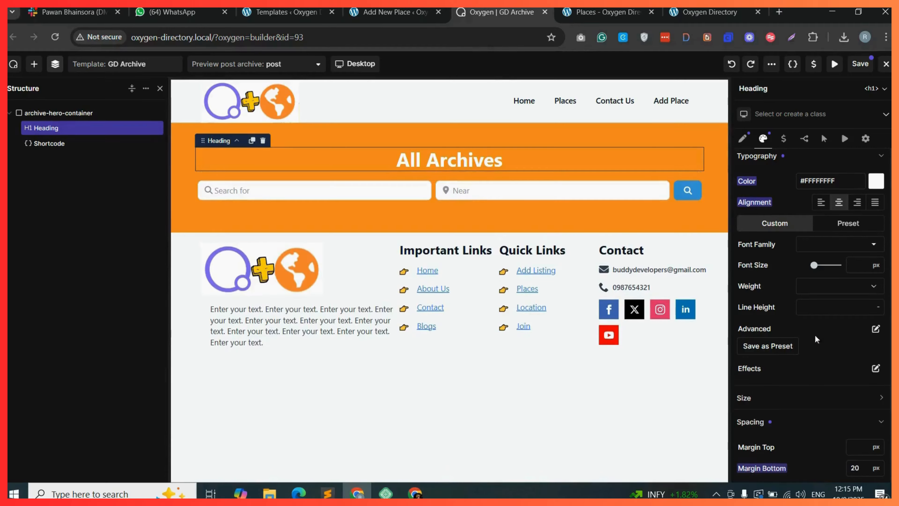
pyautogui.click(860, 65)
# Reload the Places archive page in the other tab to preview the hero section, then return to the builder.
pyautogui.click(602, 12)
pyautogui.press('F5')
pyautogui.moveTo(406, 162); pyautogui.dragTo(502, 160)
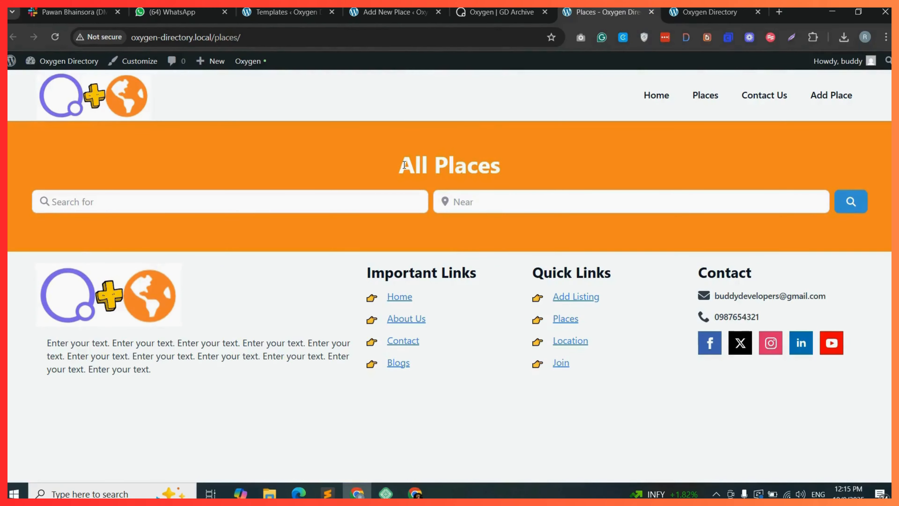
pyautogui.moveTo(399, 164); pyautogui.dragTo(501, 159)
pyautogui.click(531, 169)
pyautogui.hotkey('ctrl', 'shift', 'Tab')
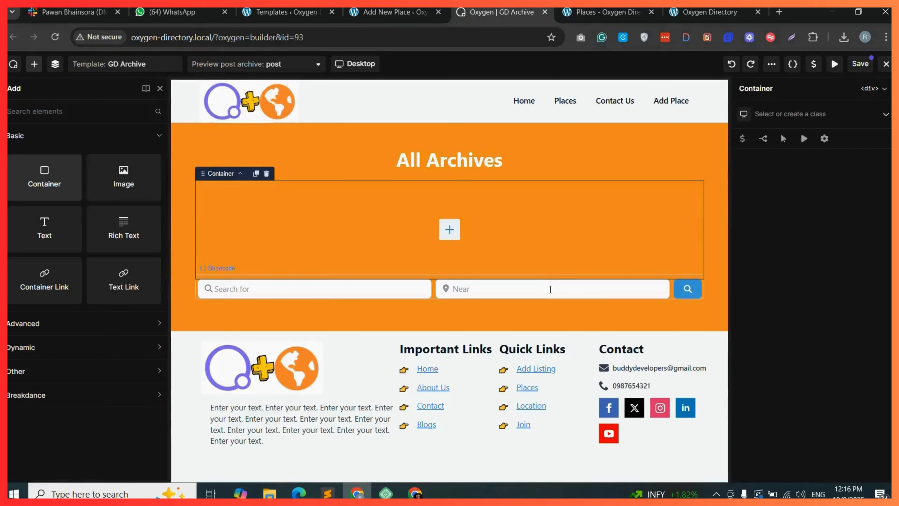
# Wrap the Shortcode in a new Container and give that container the class gd-search-container.
pyautogui.click(54, 63)
pyautogui.moveTo(55, 159); pyautogui.dragTo(69, 149)
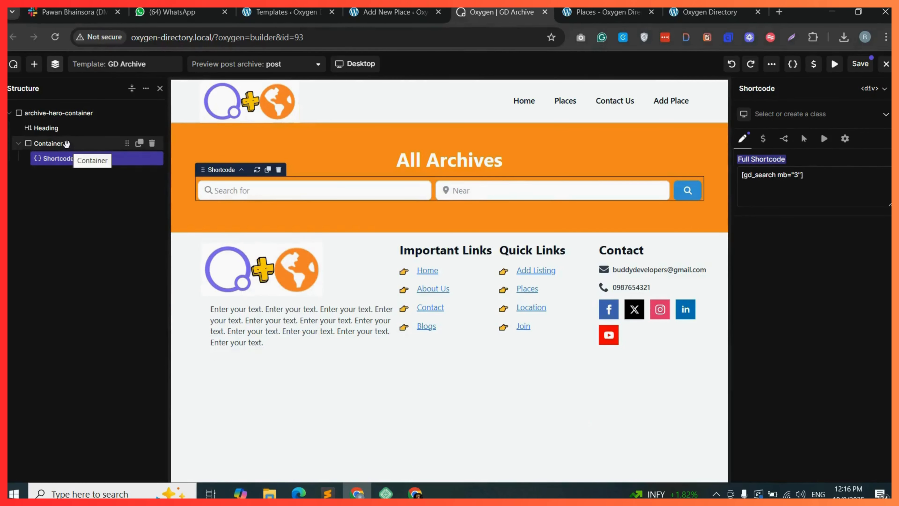
pyautogui.click(67, 144)
pyautogui.click(774, 114)
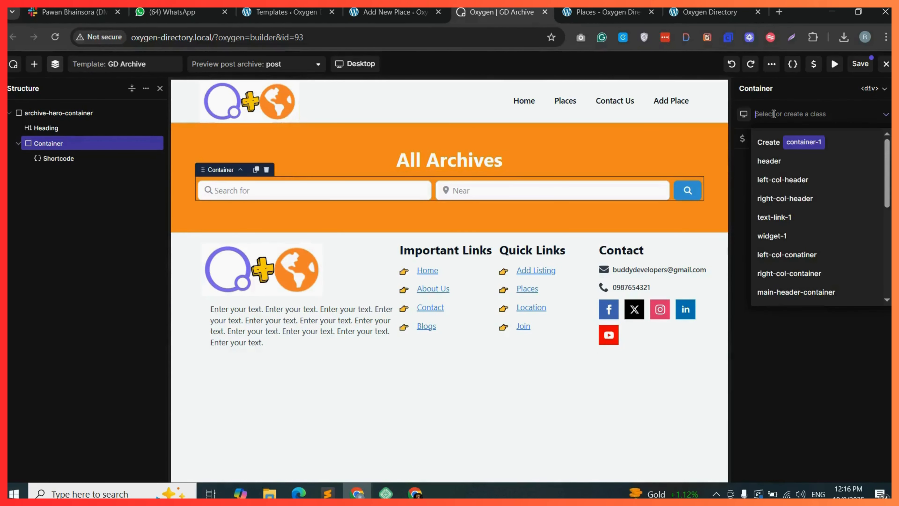
pyautogui.write('gd')
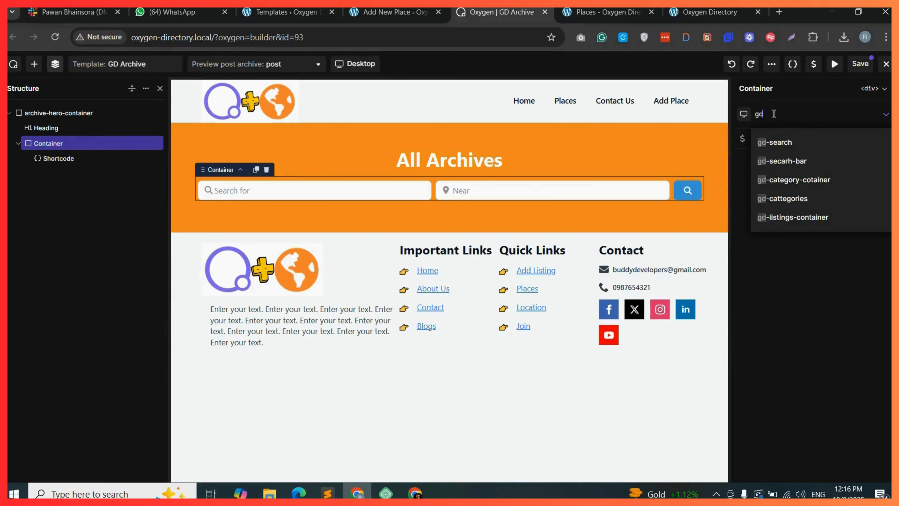
pyautogui.write('-search-contaimne')
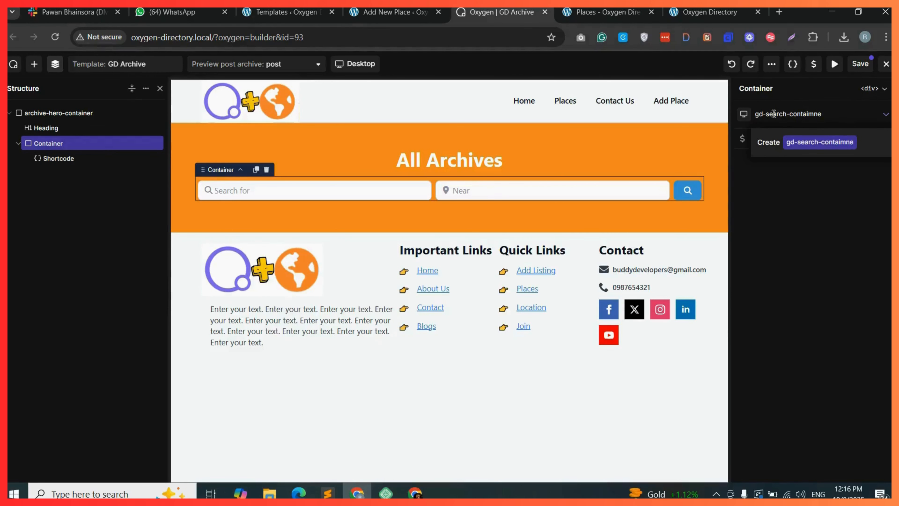
pyautogui.press('BackSpace')
pyautogui.press('BackSpace')
pyautogui.press('BackSpace')
pyautogui.write('ner')
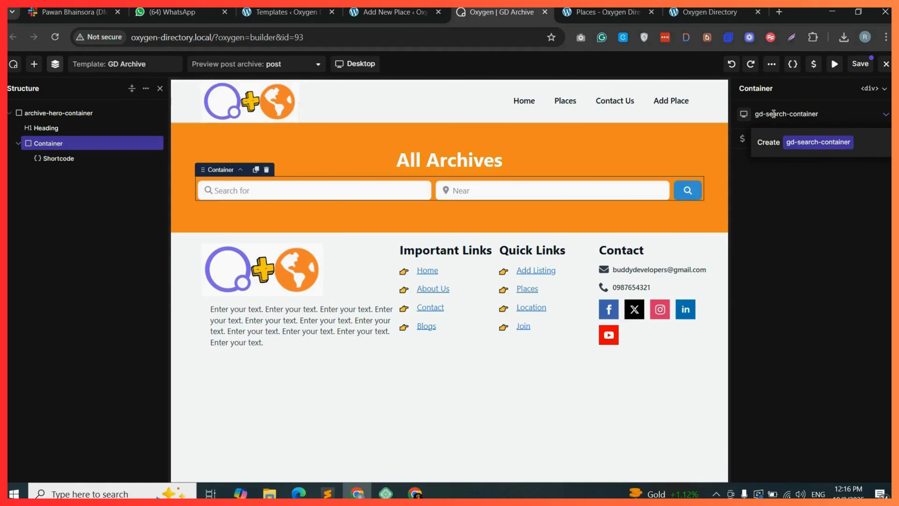
pyautogui.click(832, 144)
# Set gd-search-container's left and right padding to 50 px and save the template.
pyautogui.click(771, 242)
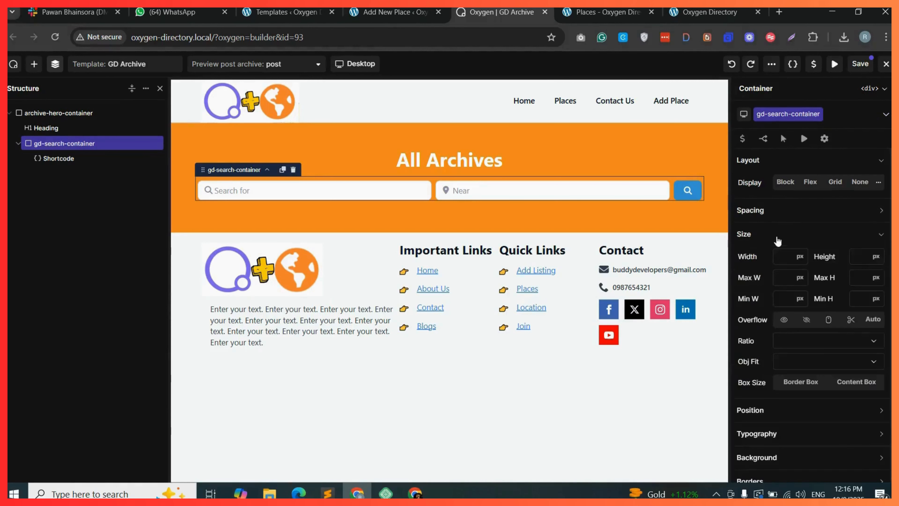
pyautogui.click(772, 210)
pyautogui.click(776, 258)
pyautogui.write('50')
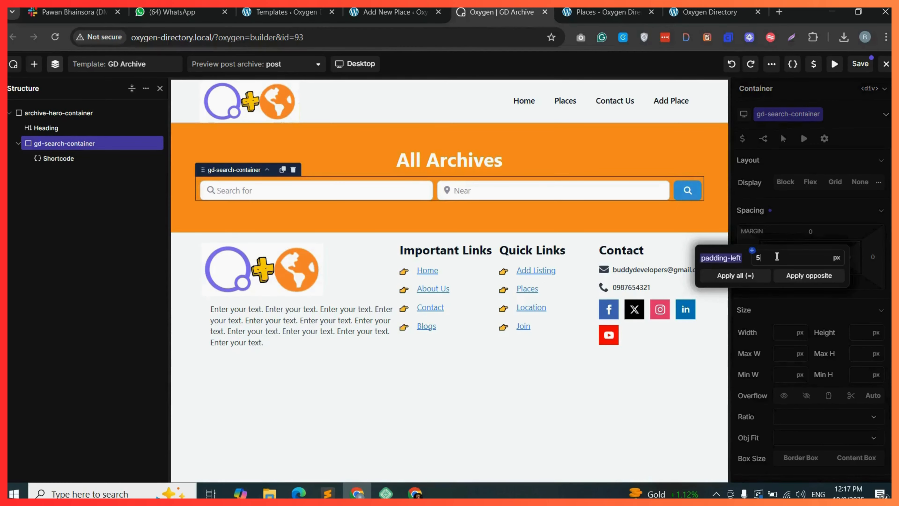
pyautogui.click(822, 278)
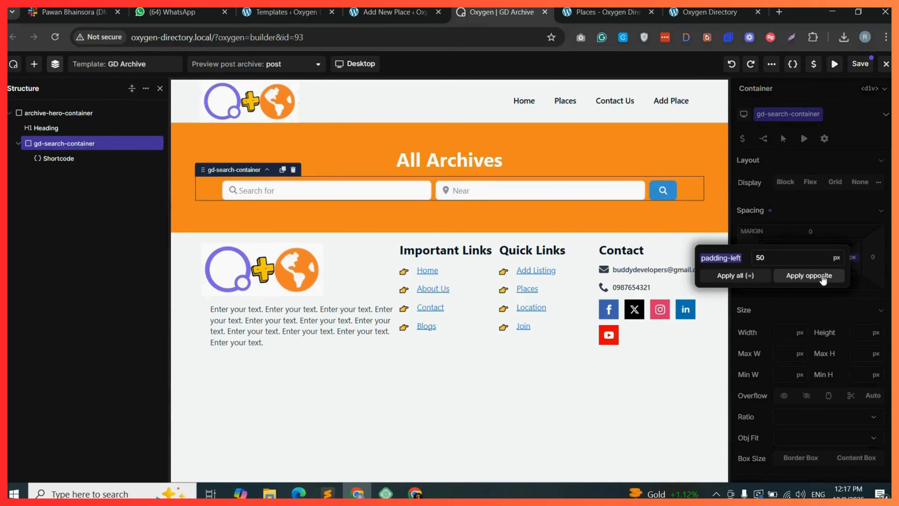
pyautogui.click(860, 64)
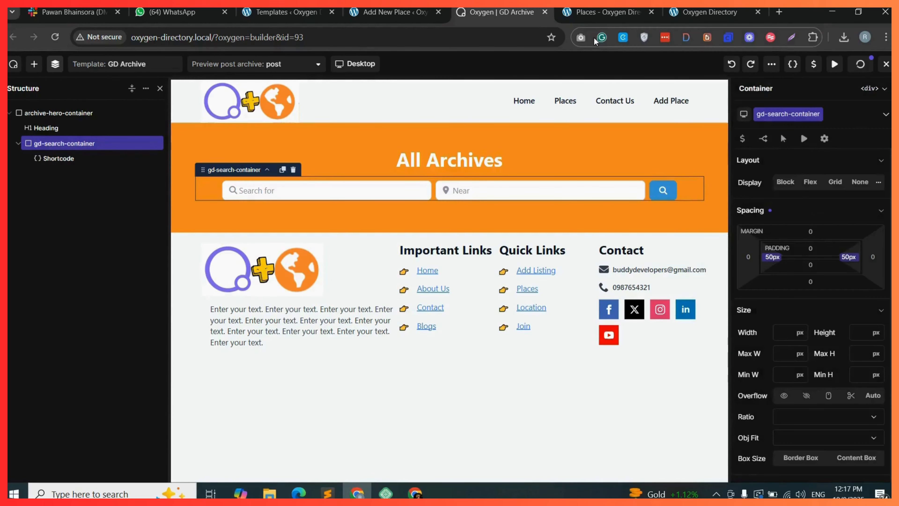
# Reload the Places archive page to check the search bar's width.
pyautogui.click(607, 11)
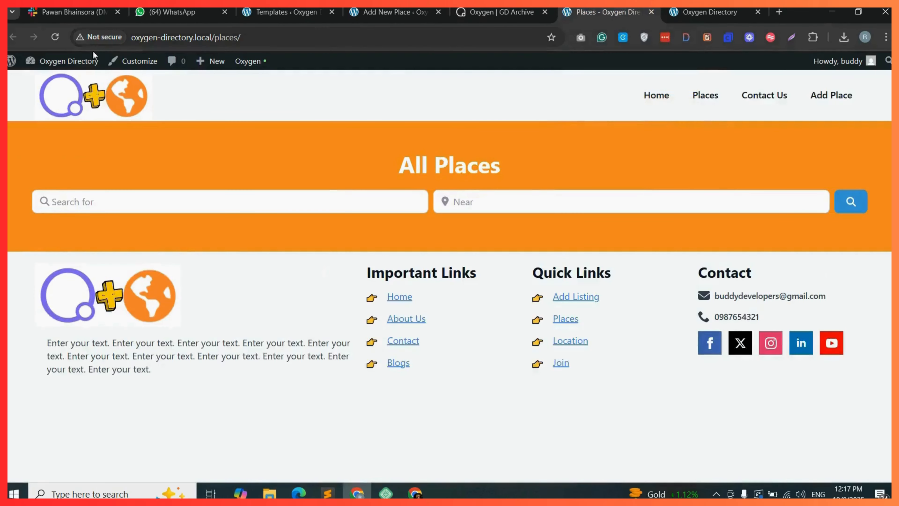
pyautogui.click(56, 37)
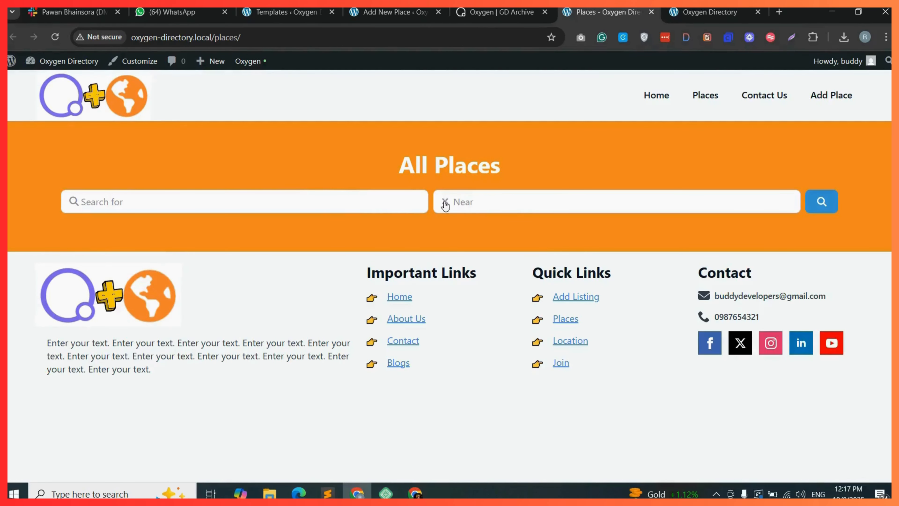
pyautogui.click(490, 16)
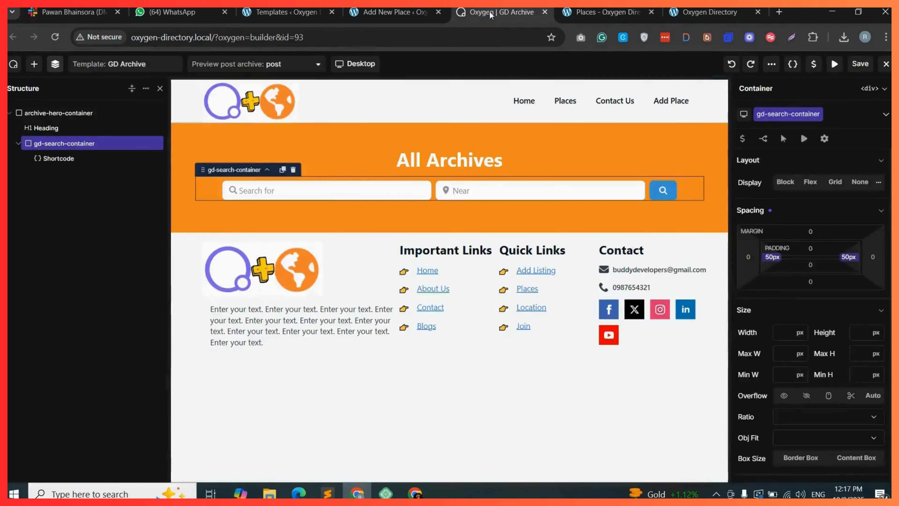
# Increase gd-search-container's left and right padding to 150 px.
pyautogui.click(781, 260)
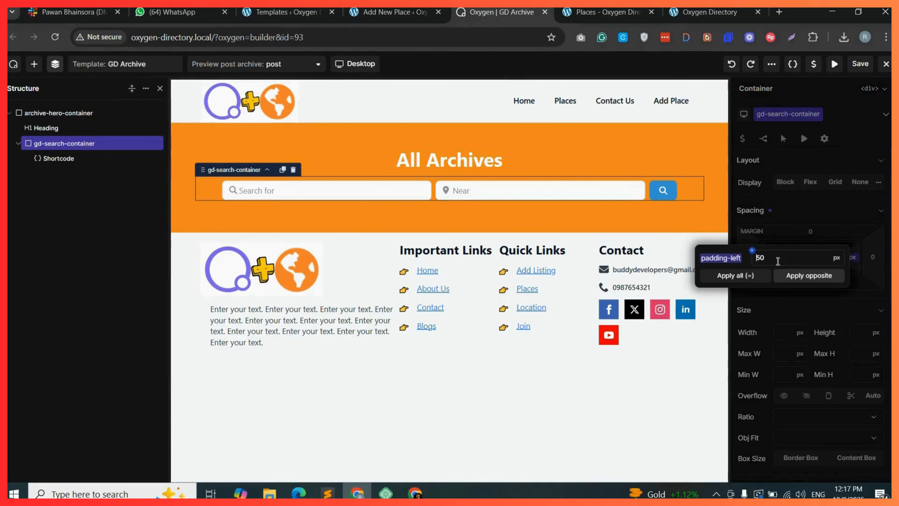
pyautogui.write('1')
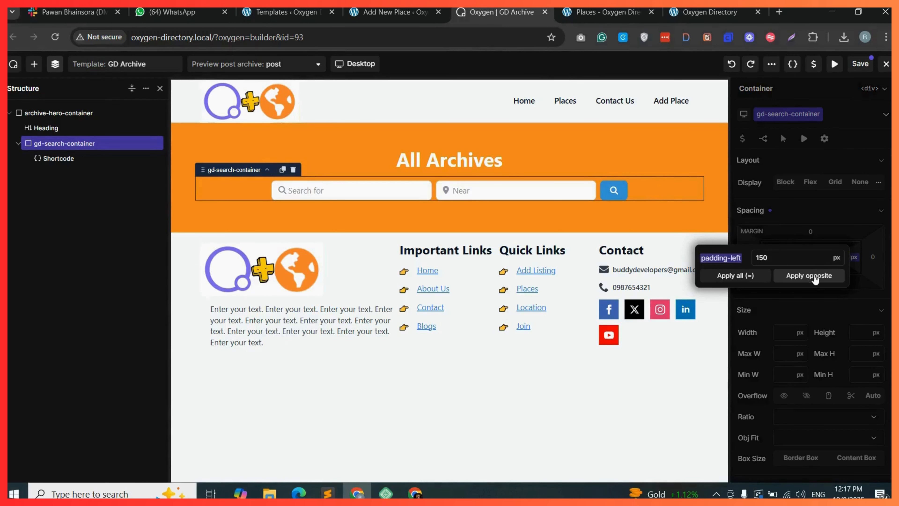
pyautogui.click(815, 278)
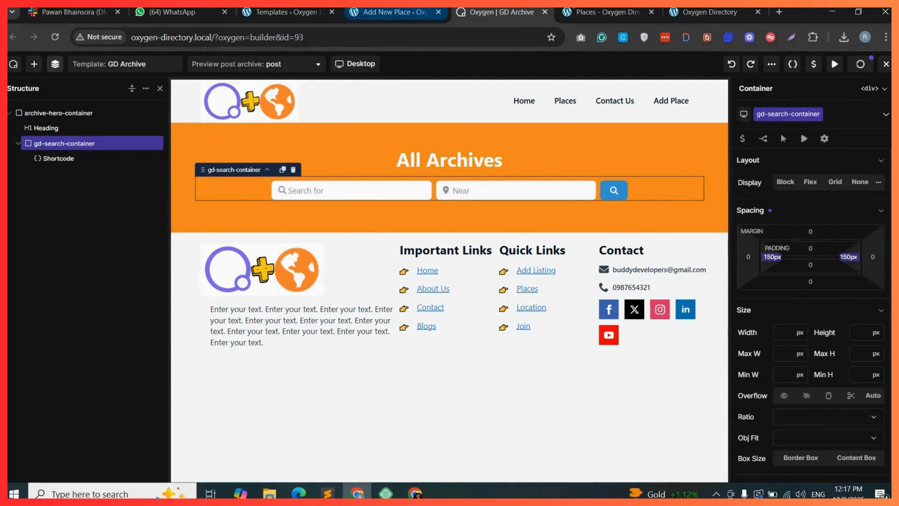
# Reload the Places archive page to review the narrower search bar, then go back to the builder.
pyautogui.click(592, 9)
pyautogui.click(55, 37)
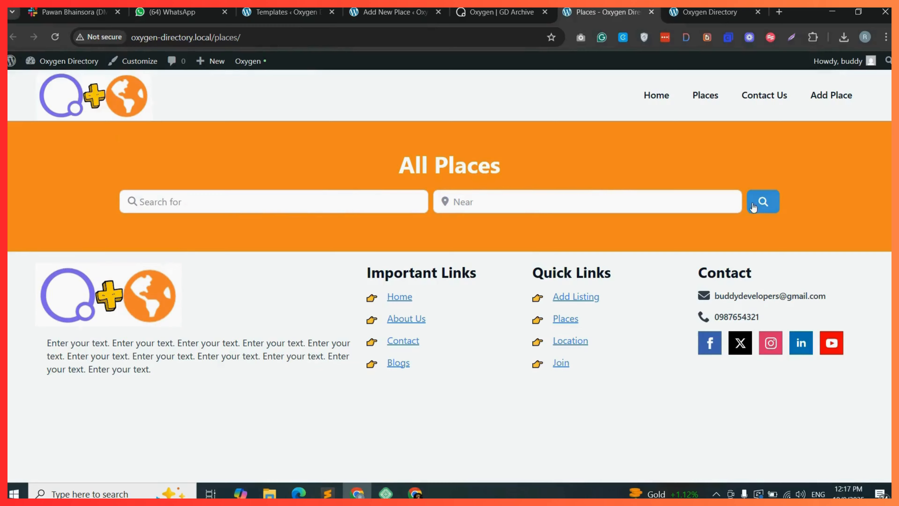
pyautogui.moveTo(391, 166); pyautogui.dragTo(522, 165)
pyautogui.click(524, 170)
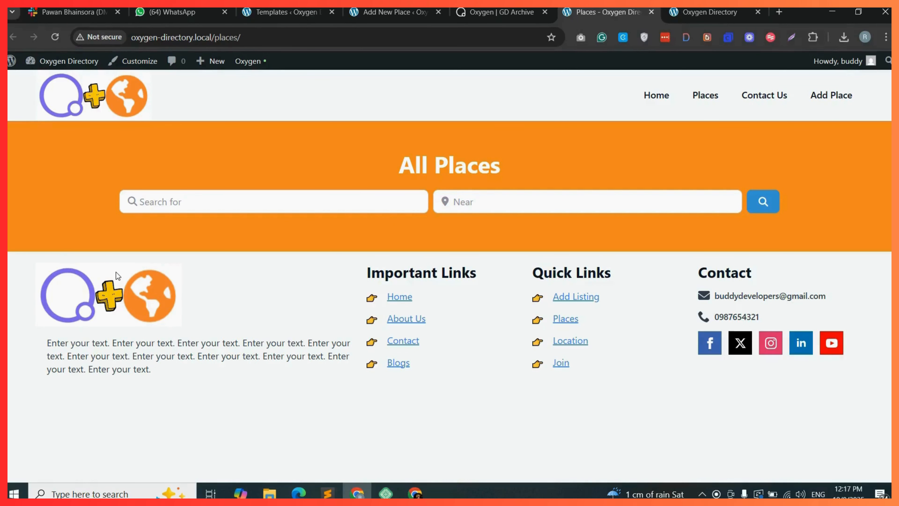
pyautogui.click(502, 12)
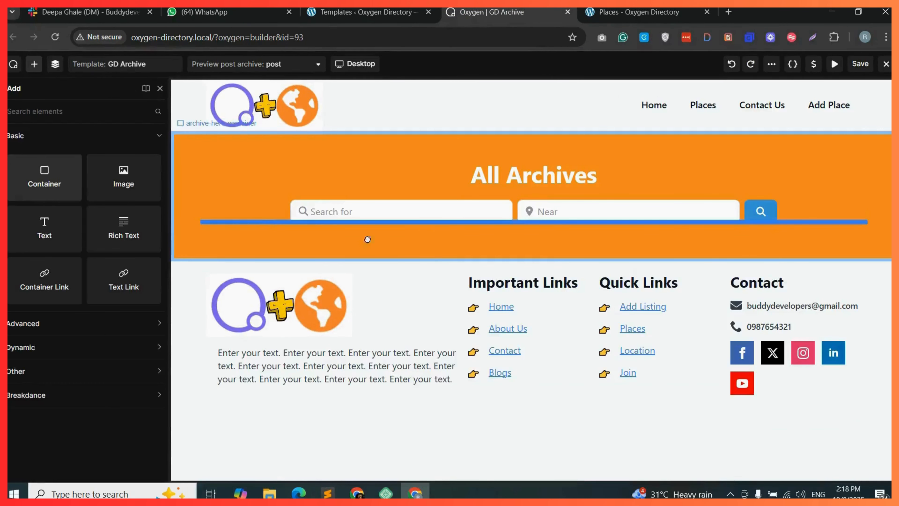
# Add a Container below the hero section and give it the class map-listing-container.
pyautogui.moveTo(367, 237); pyautogui.dragTo(454, 267)
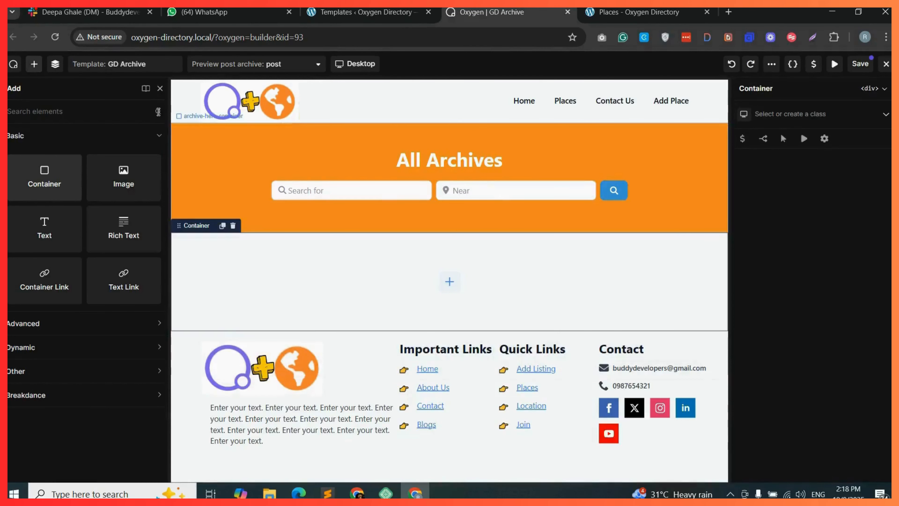
pyautogui.click(55, 65)
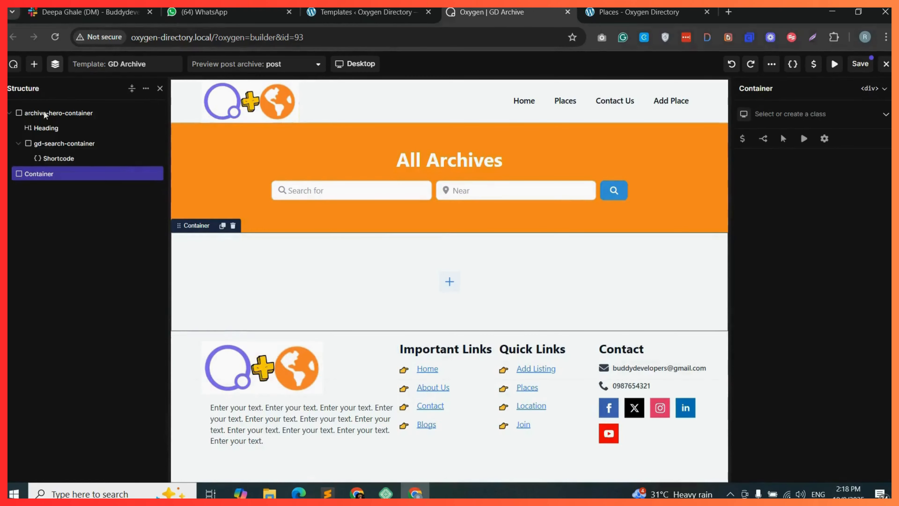
pyautogui.click(808, 114)
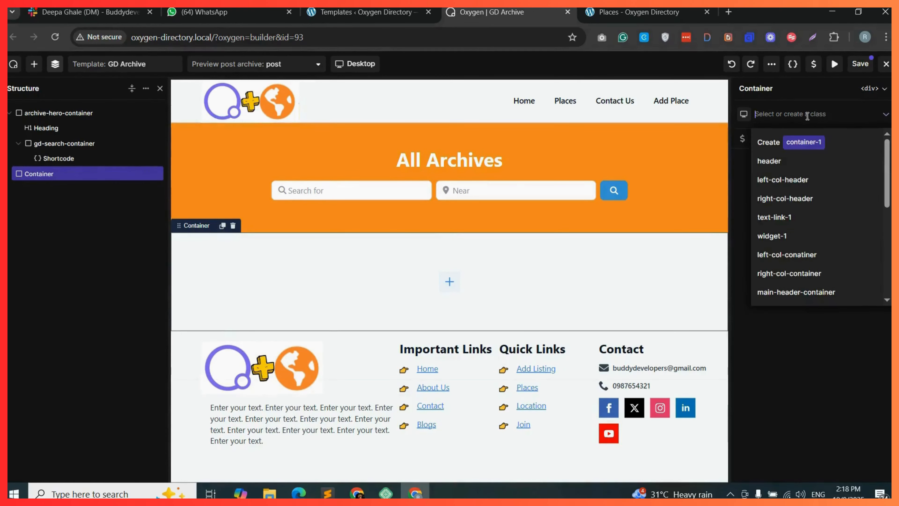
pyautogui.write('map-listing-co')
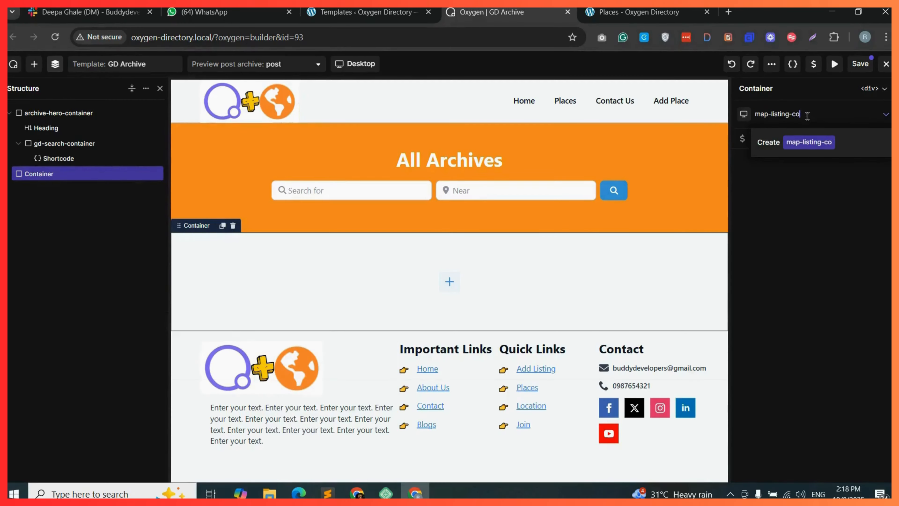
pyautogui.write('ntainer')
pyautogui.click(842, 142)
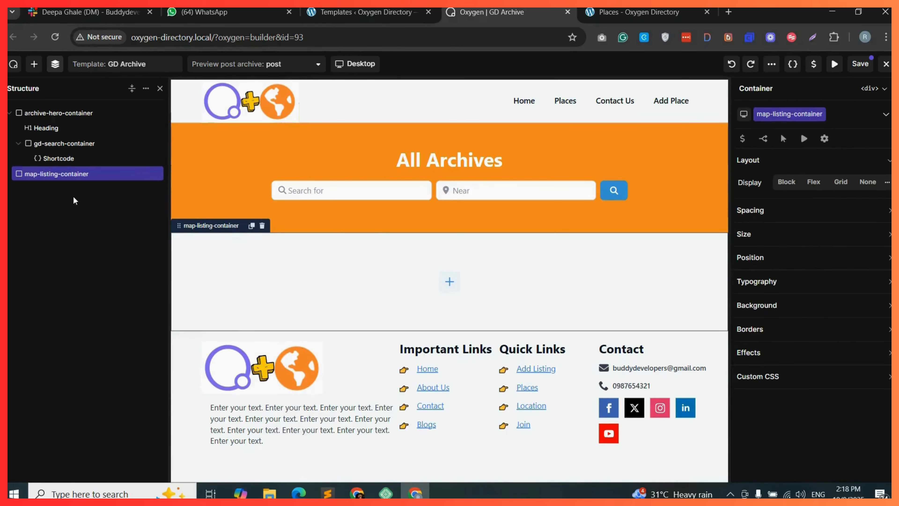
# Add a Container inside map-listing-container and duplicate it to make two inner containers.
pyautogui.click(450, 282)
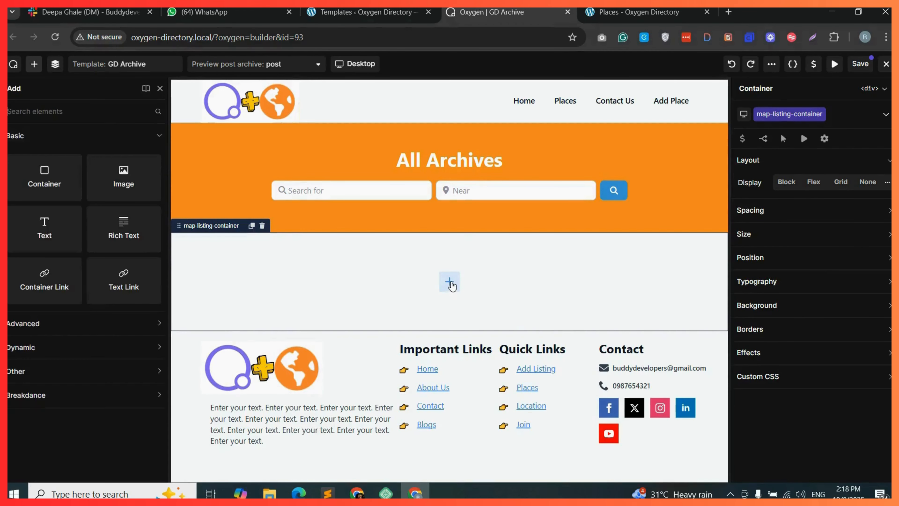
pyautogui.moveTo(54, 179); pyautogui.dragTo(359, 279)
pyautogui.click(55, 63)
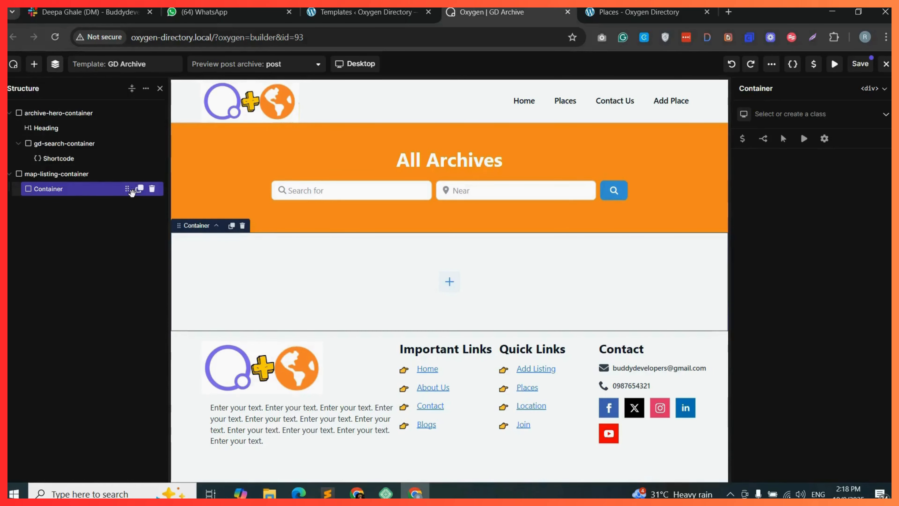
pyautogui.click(139, 189)
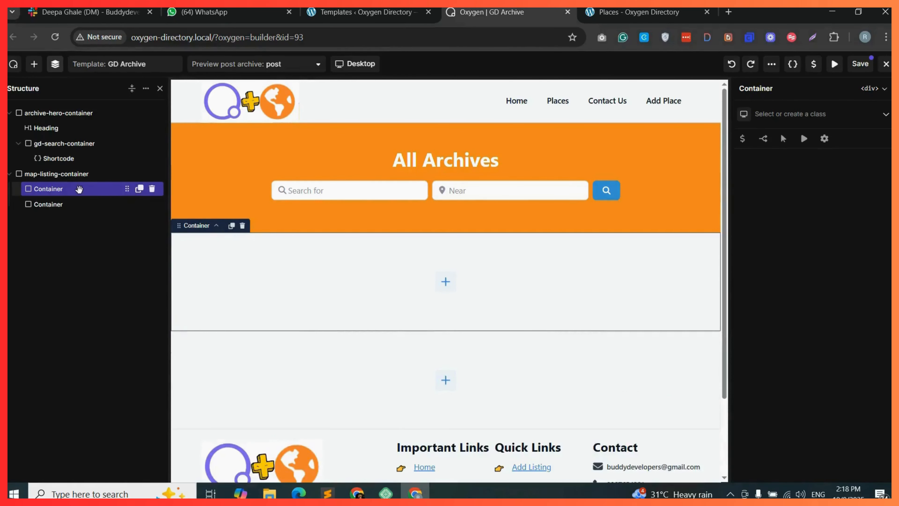
# Give the two inner containers the classes listing-col and map-col.
pyautogui.click(787, 112)
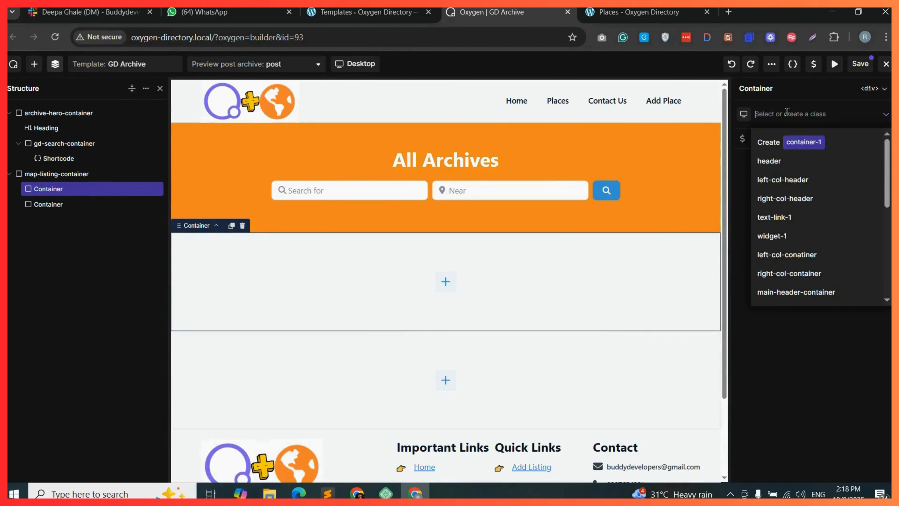
pyautogui.write('listing-col')
pyautogui.press('Return')
pyautogui.click(106, 204)
pyautogui.click(787, 114)
pyautogui.write('map-col')
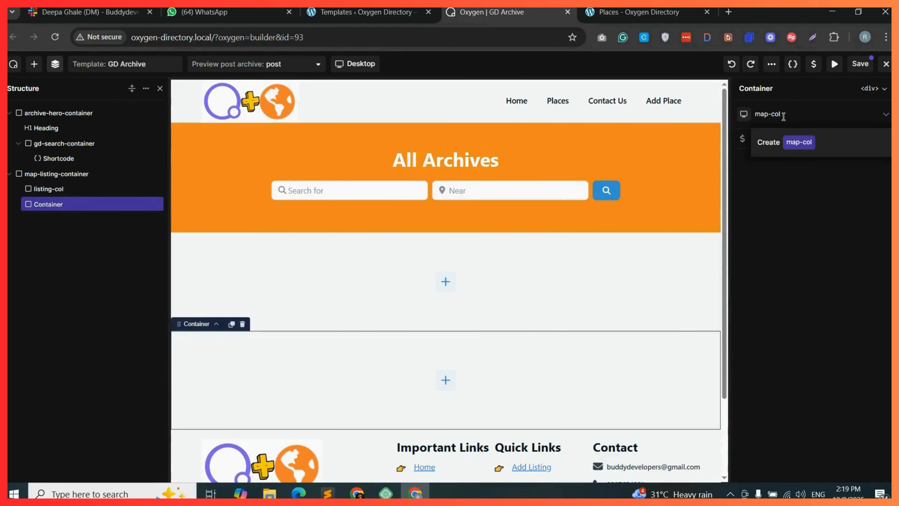
pyautogui.click(838, 142)
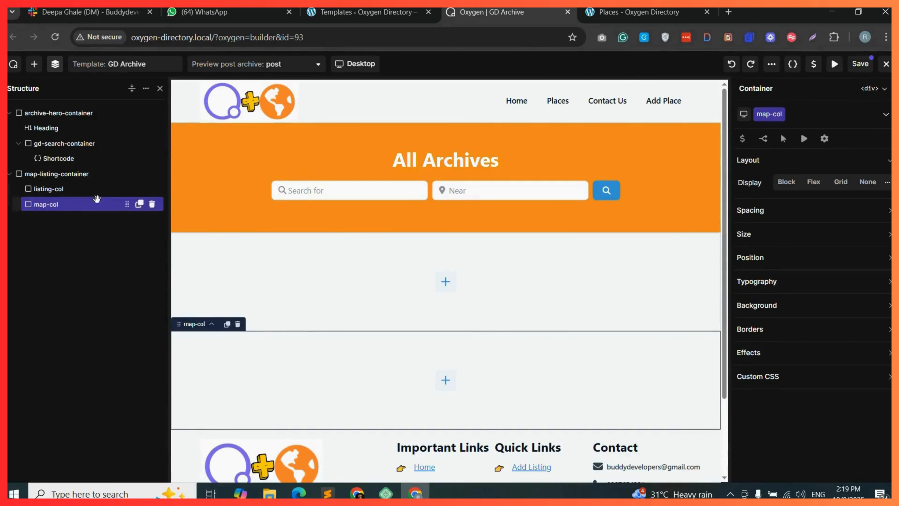
# Set map-listing-container's display to Flex.
pyautogui.click(92, 173)
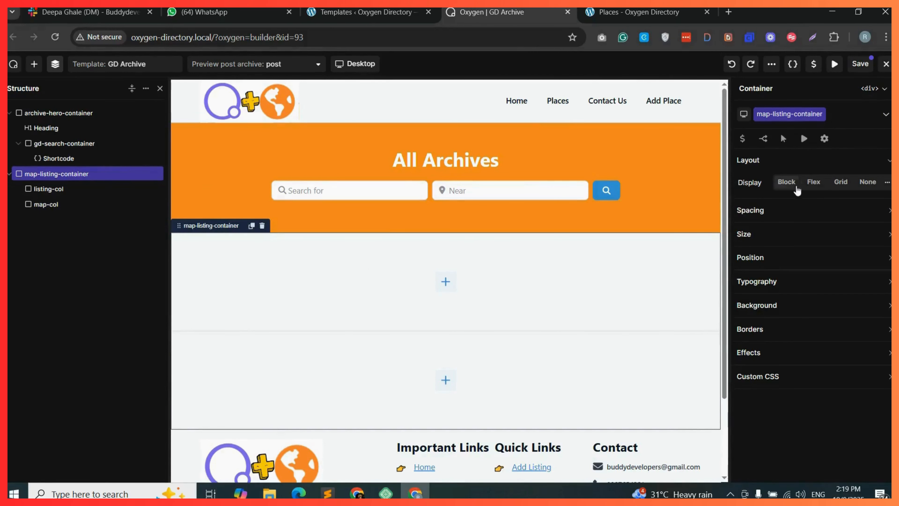
pyautogui.click(811, 183)
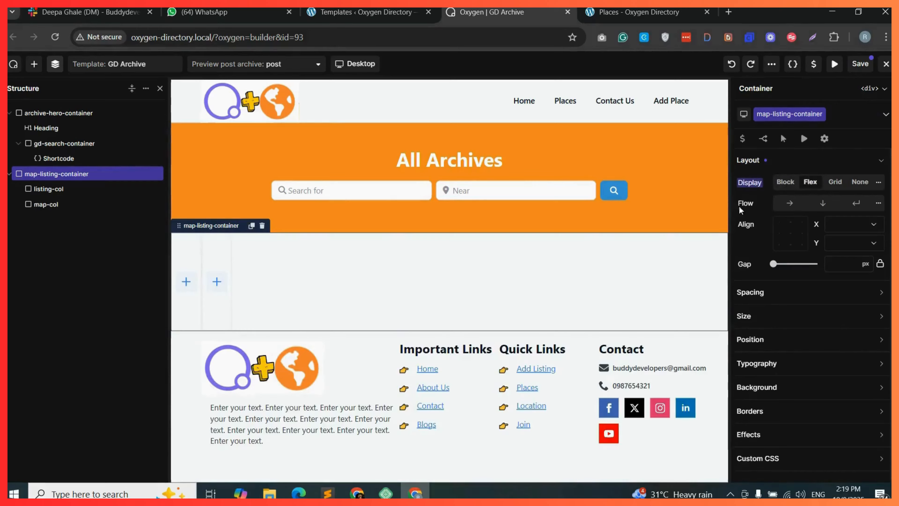
# Set the widths of listing-col and map-col to 50% each.
pyautogui.click(70, 189)
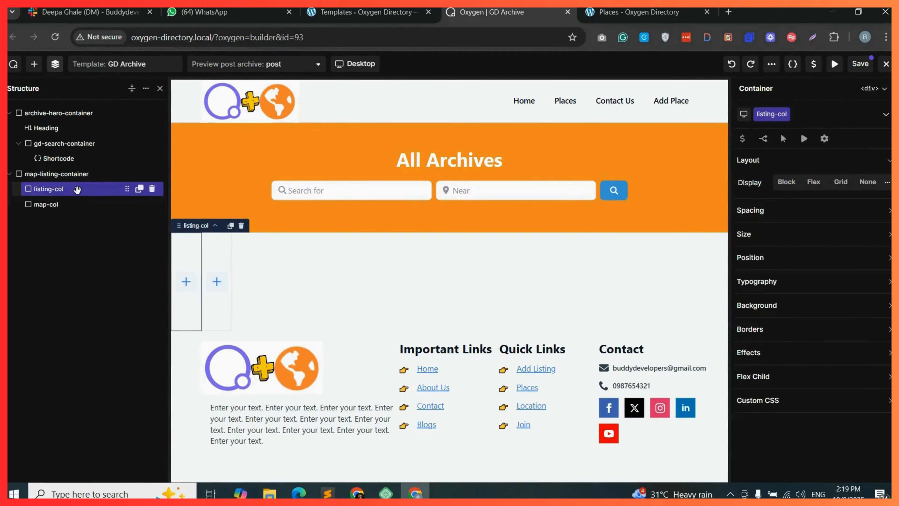
pyautogui.click(770, 235)
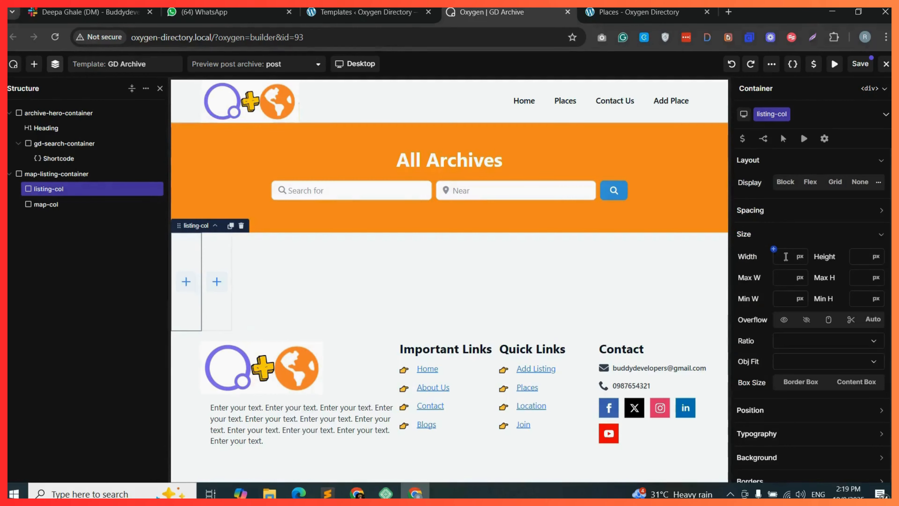
pyautogui.click(801, 260)
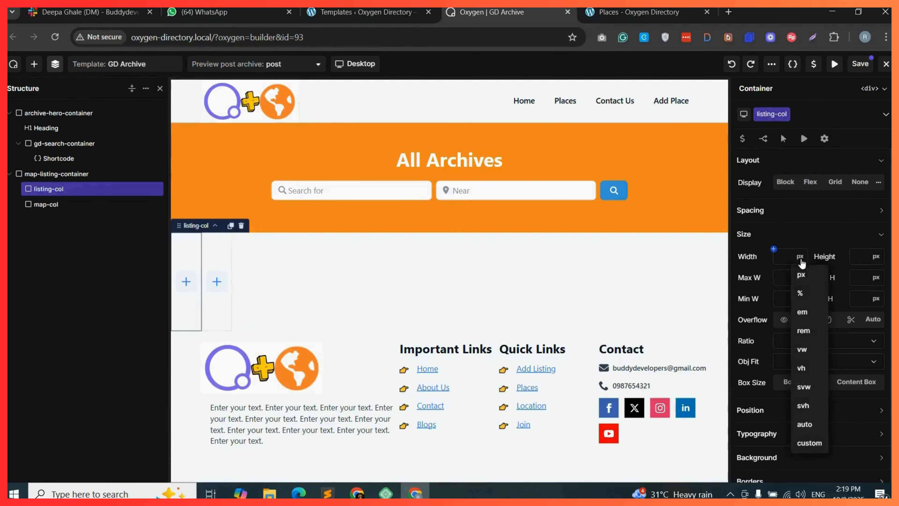
pyautogui.click(800, 291)
pyautogui.write('50')
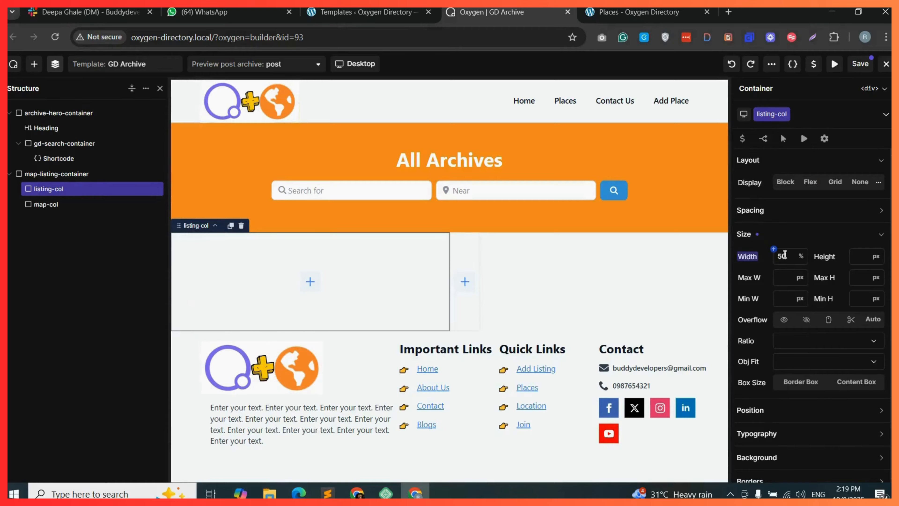
pyautogui.click(70, 209)
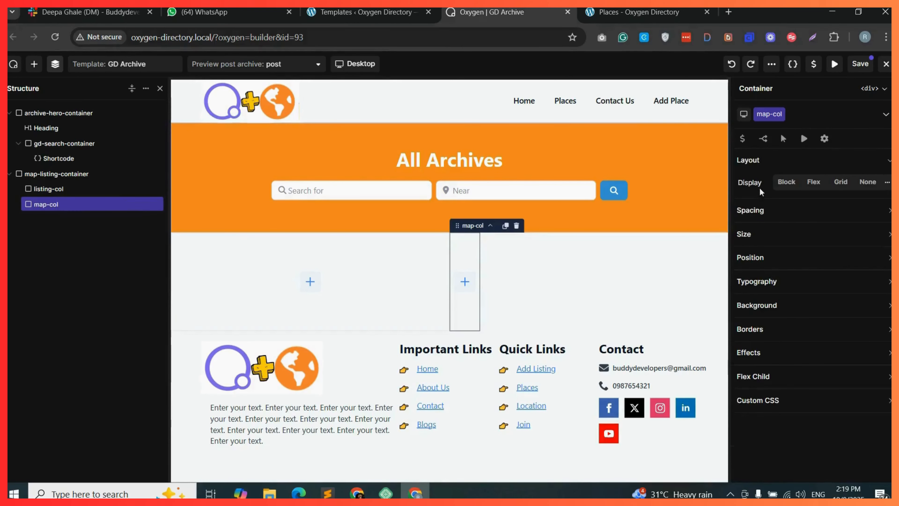
pyautogui.click(772, 238)
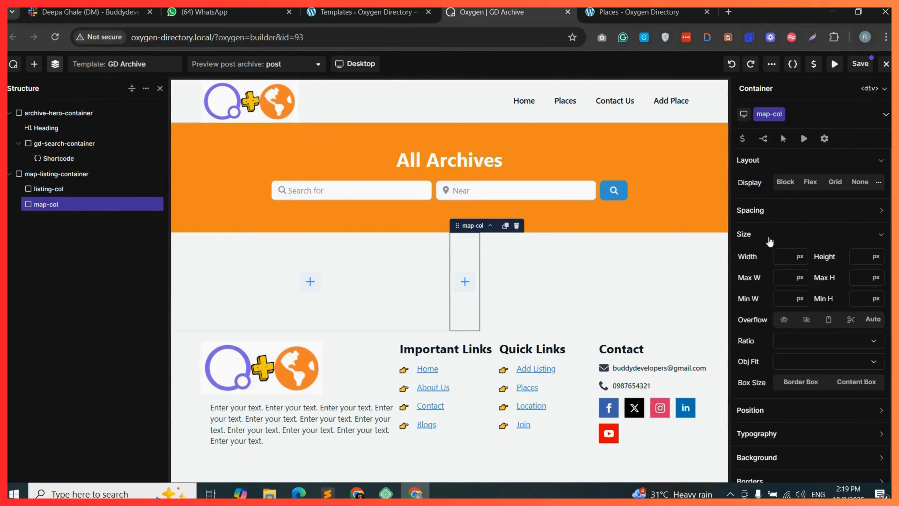
pyautogui.click(799, 256)
pyautogui.click(799, 289)
pyautogui.write('50')
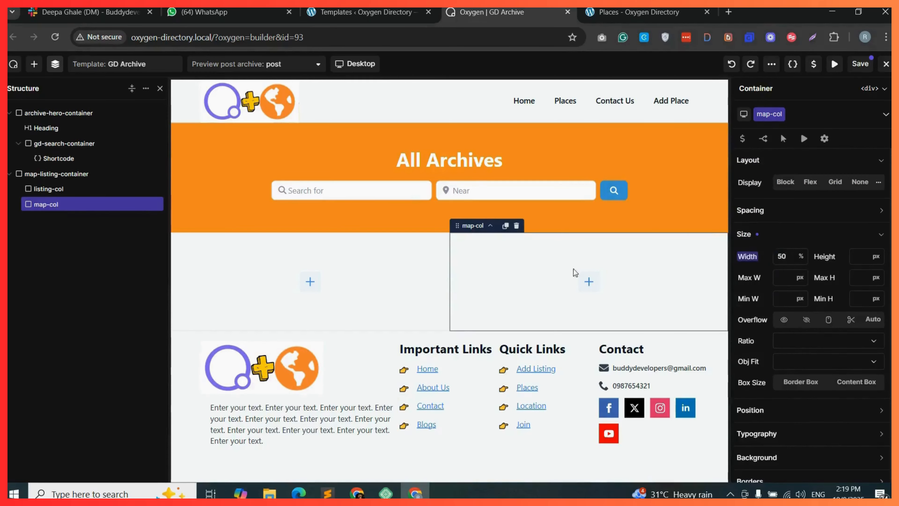
# Add a new Container below and move map-listing-container inside it.
pyautogui.click(64, 174)
pyautogui.click(33, 64)
pyautogui.moveTo(52, 183); pyautogui.dragTo(450, 331)
pyautogui.click(58, 65)
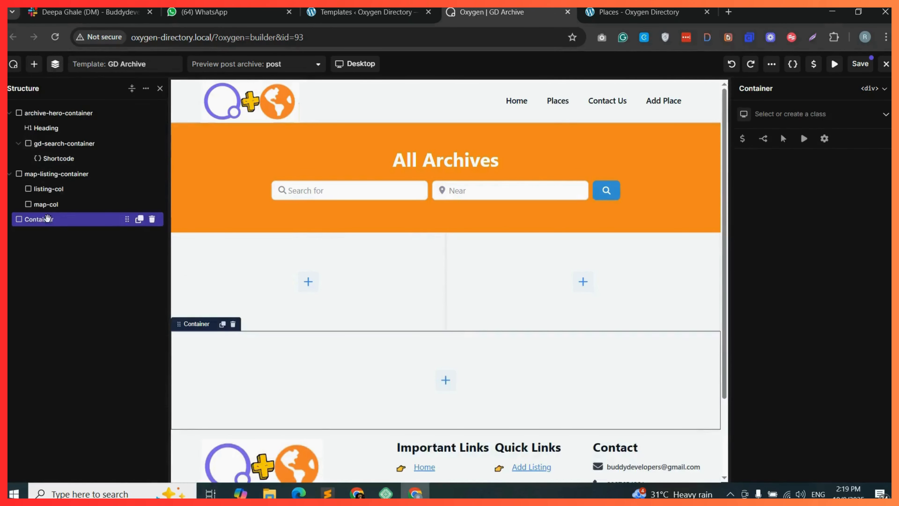
pyautogui.moveTo(47, 179); pyautogui.dragTo(119, 188)
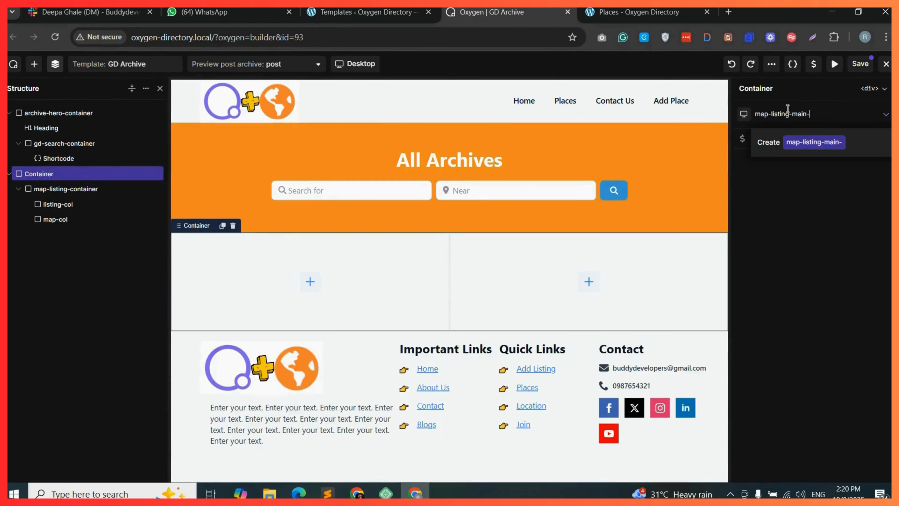
# Give the wrapper the class map-listing-main-container and set it to Flex row, centred on both X and Y.
pyautogui.write('container')
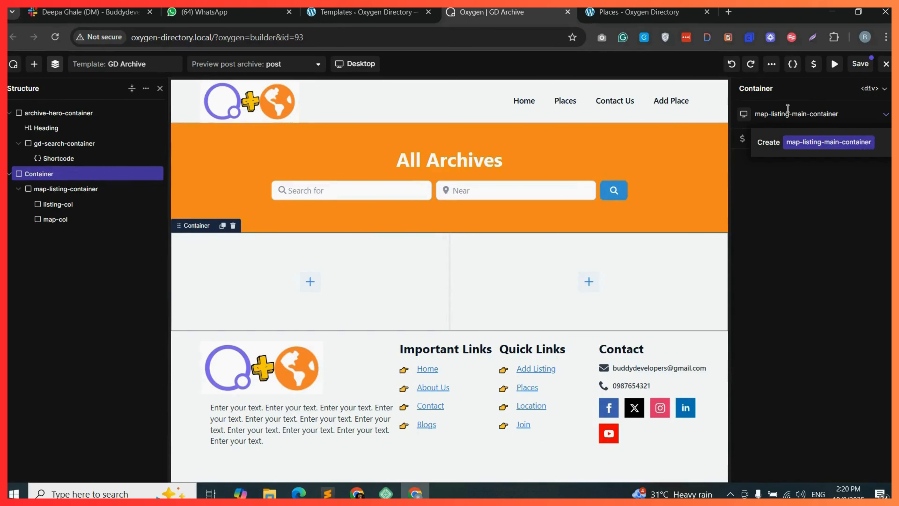
pyautogui.click(821, 143)
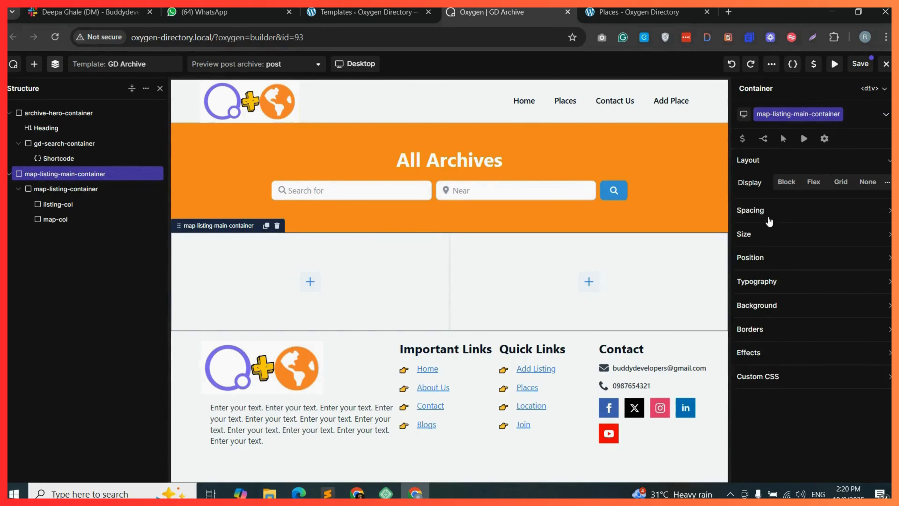
pyautogui.click(811, 184)
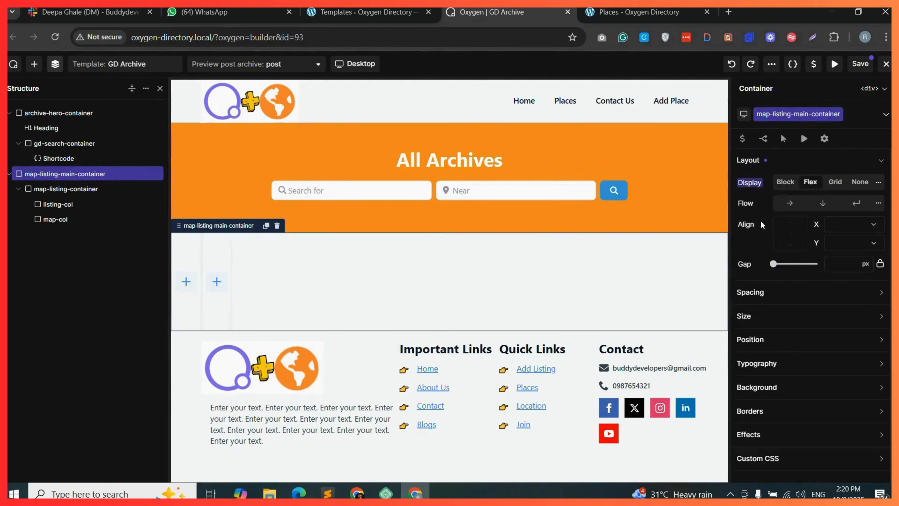
pyautogui.click(797, 211)
pyautogui.click(853, 224)
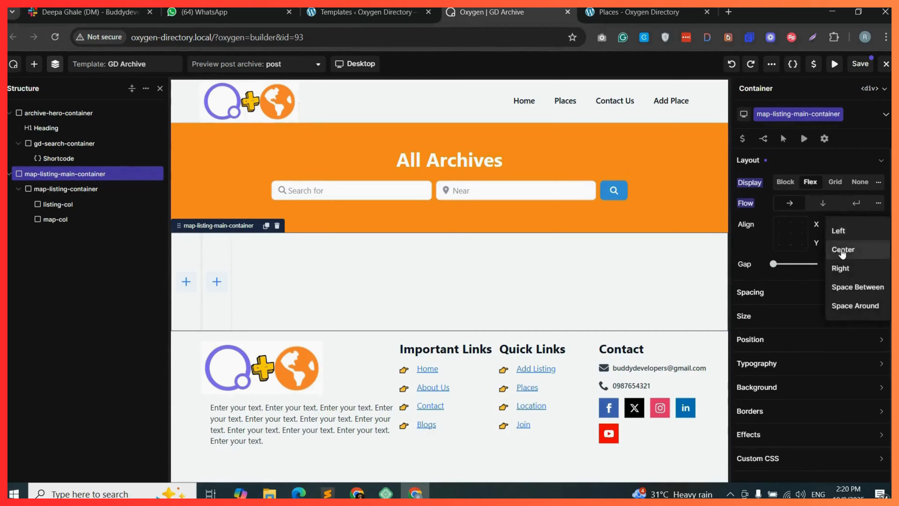
pyautogui.click(839, 250)
pyautogui.click(861, 243)
pyautogui.click(842, 267)
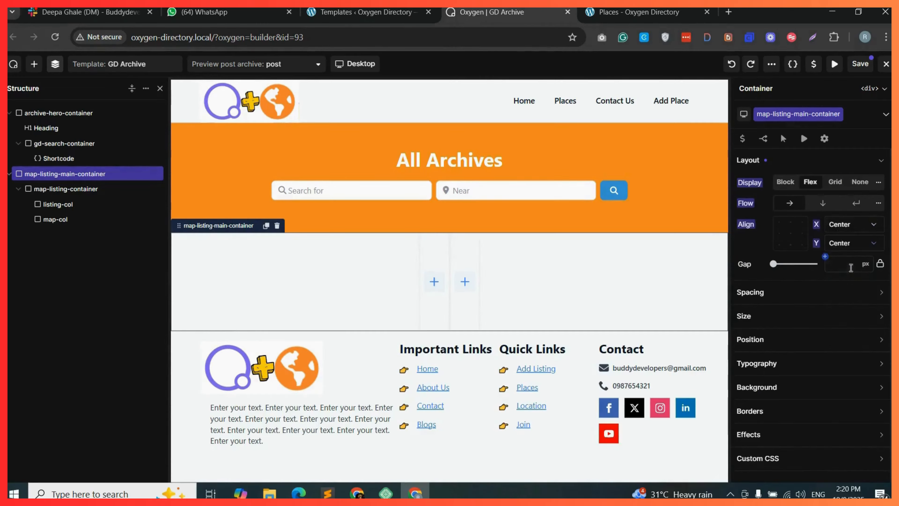
# Set map-listing-container's width to 90%.
pyautogui.click(68, 189)
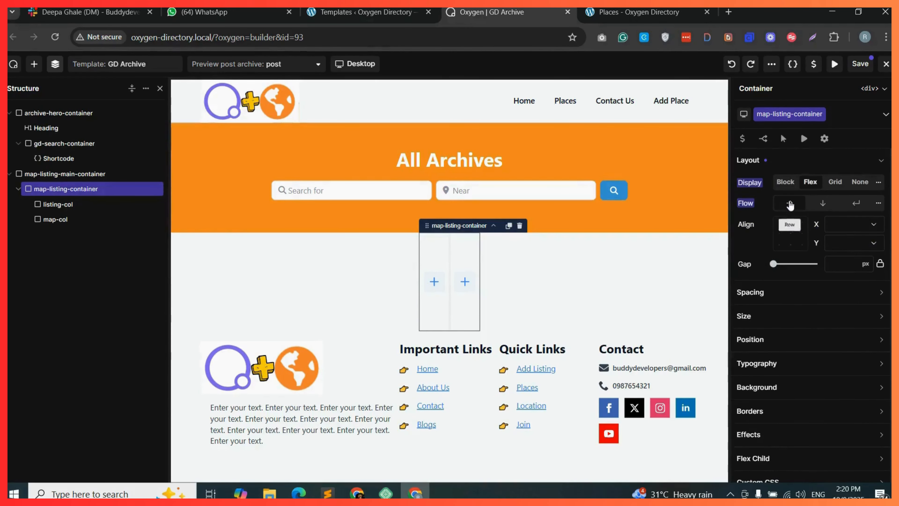
pyautogui.click(787, 315)
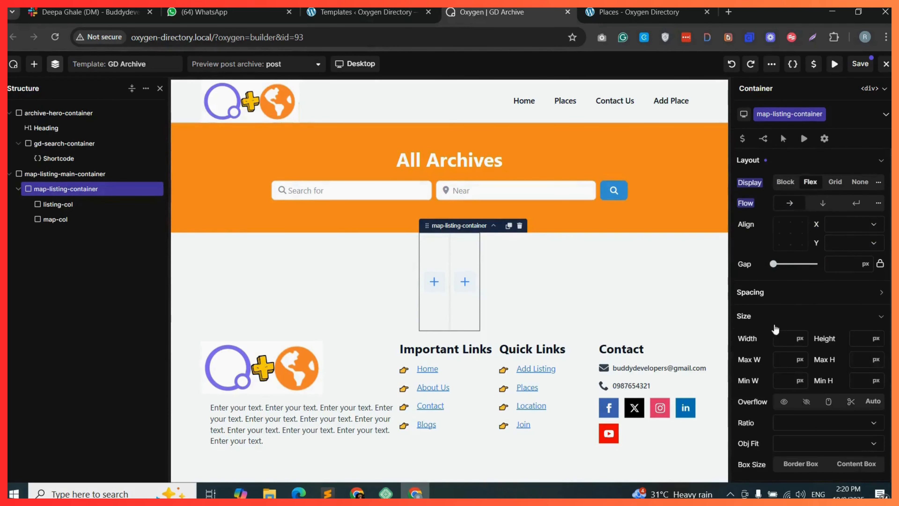
pyautogui.click(799, 339)
pyautogui.click(801, 317)
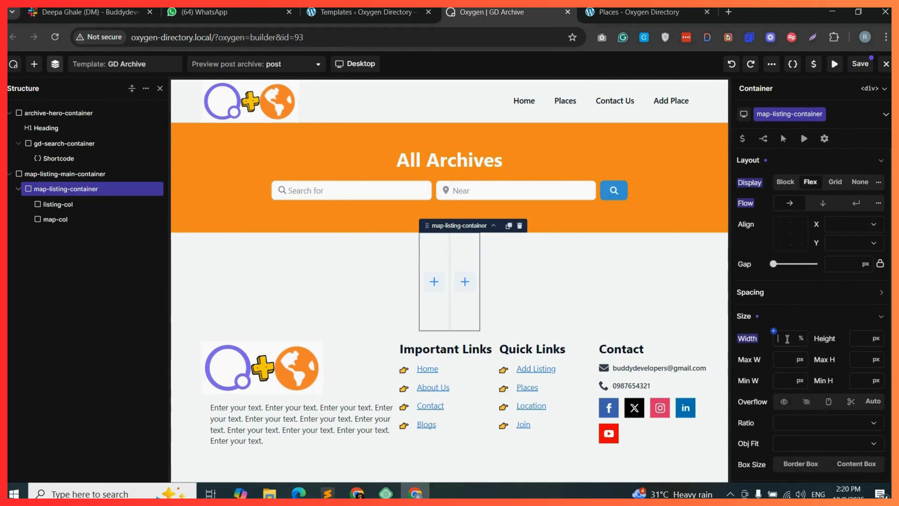
pyautogui.write('90')
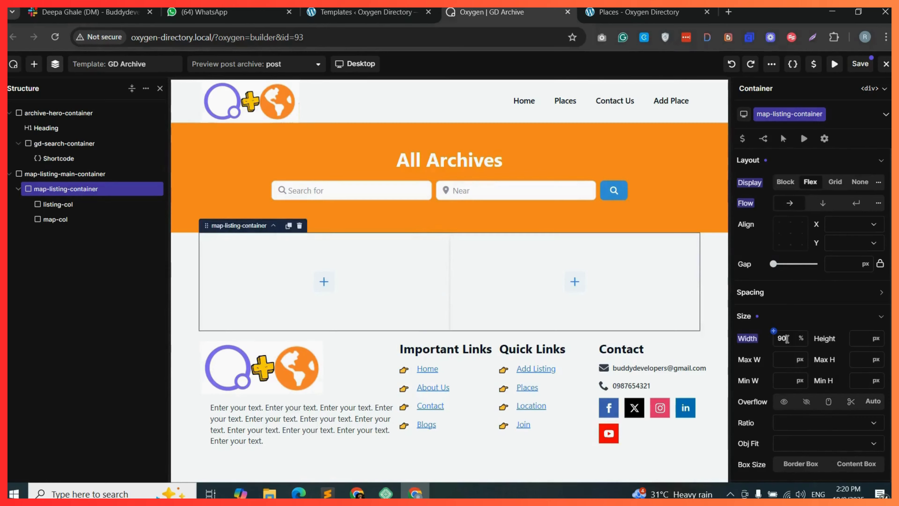
# Add a Shortcode element inside listing-col.
pyautogui.click(323, 281)
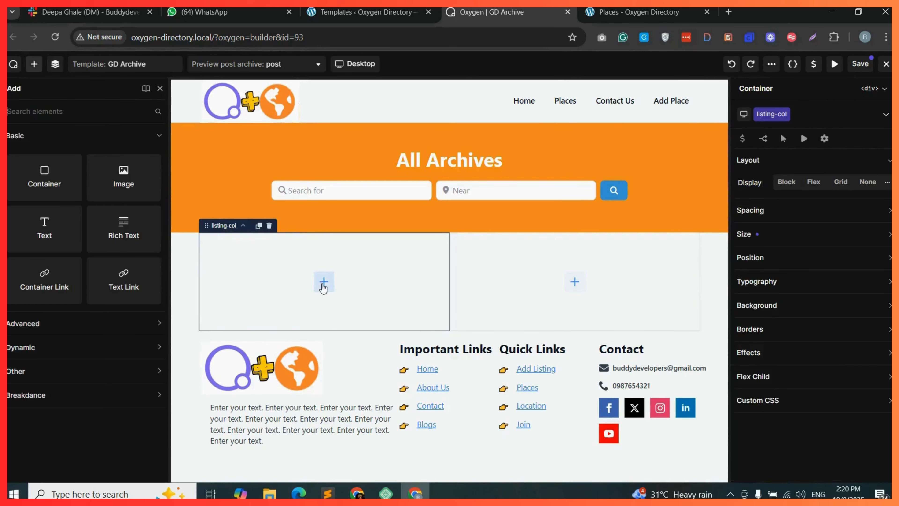
pyautogui.click(58, 112)
pyautogui.write('sho')
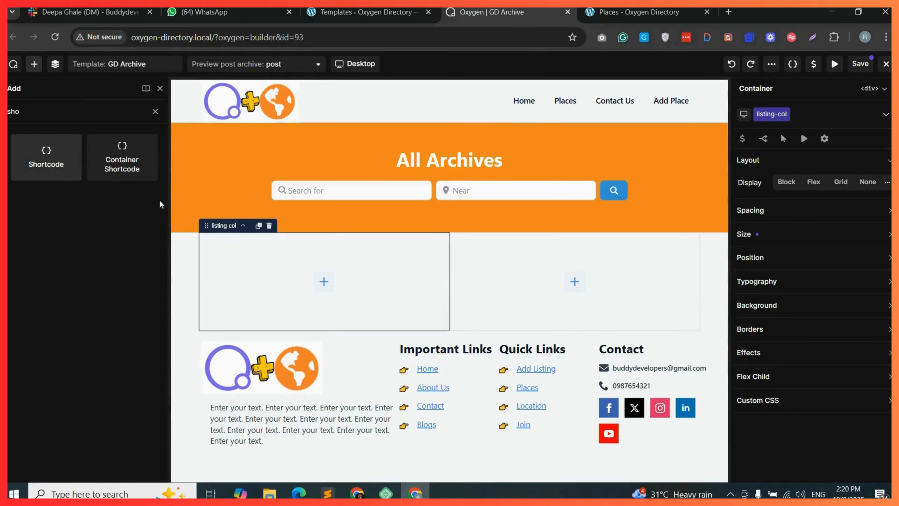
pyautogui.moveTo(161, 205); pyautogui.dragTo(257, 256)
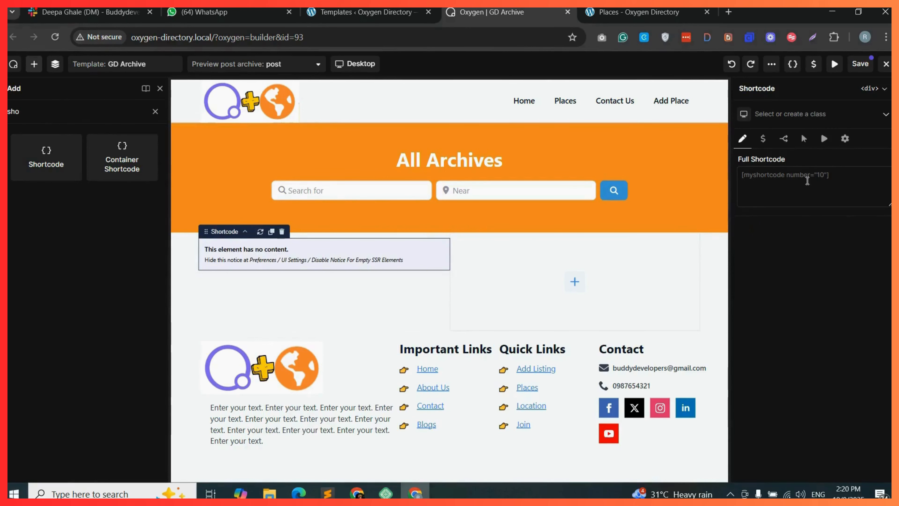
pyautogui.click(808, 181)
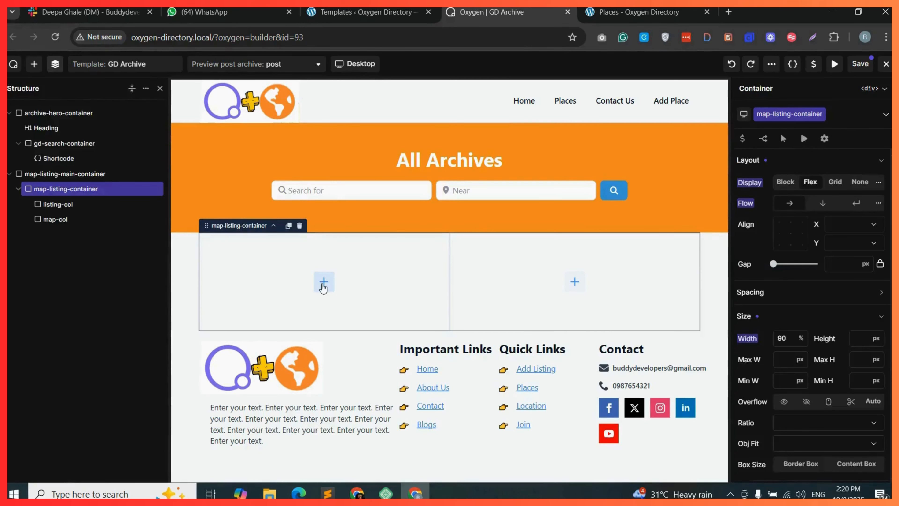
pyautogui.click(324, 283)
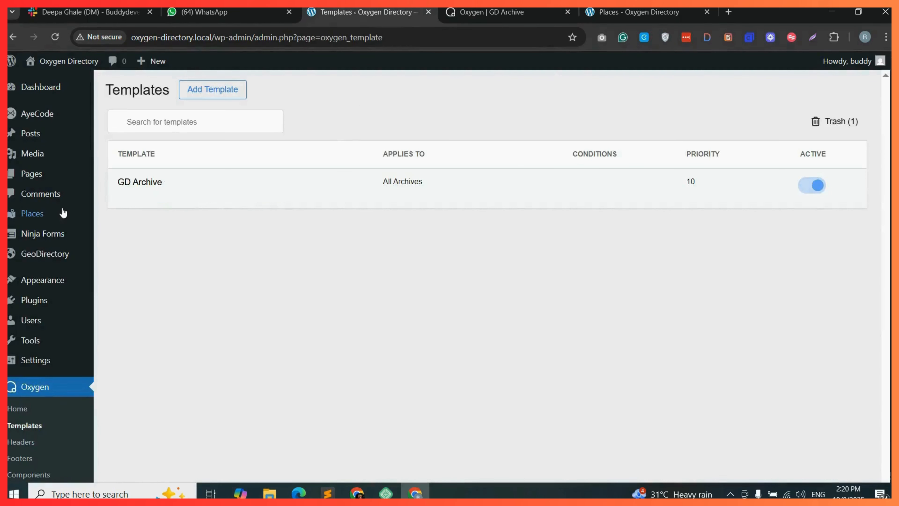
# Open a new Place in the default editor and copy the gd_loop_actions shortcode from the shortcode builder.
pyautogui.moveTo(54, 214)
pyautogui.click(143, 230)
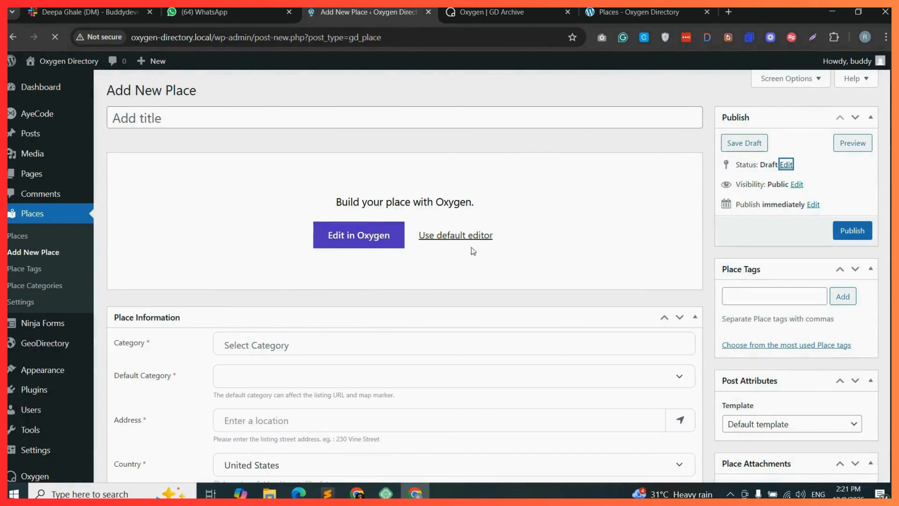
pyautogui.click(472, 237)
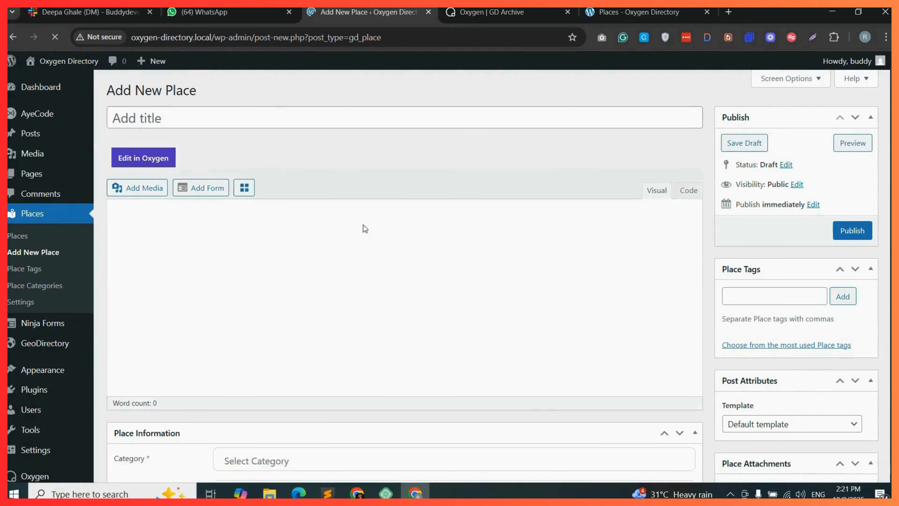
pyautogui.click(245, 188)
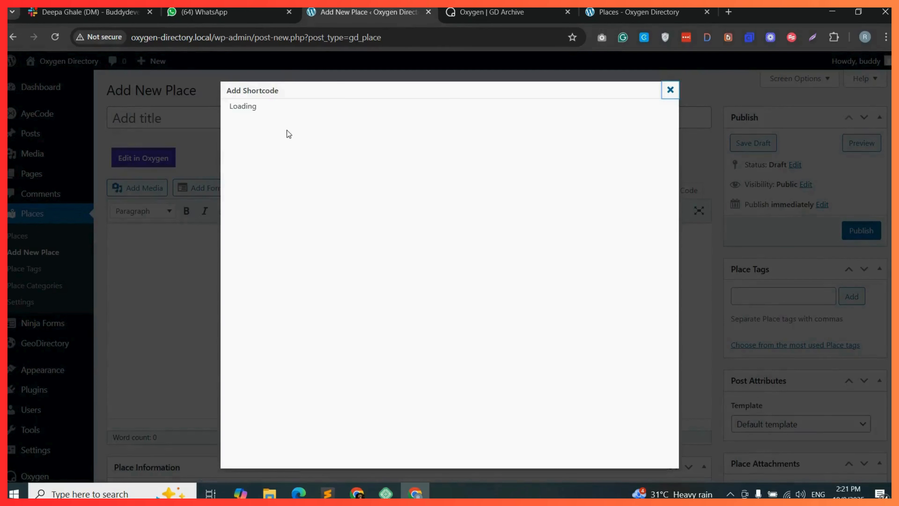
pyautogui.click(308, 118)
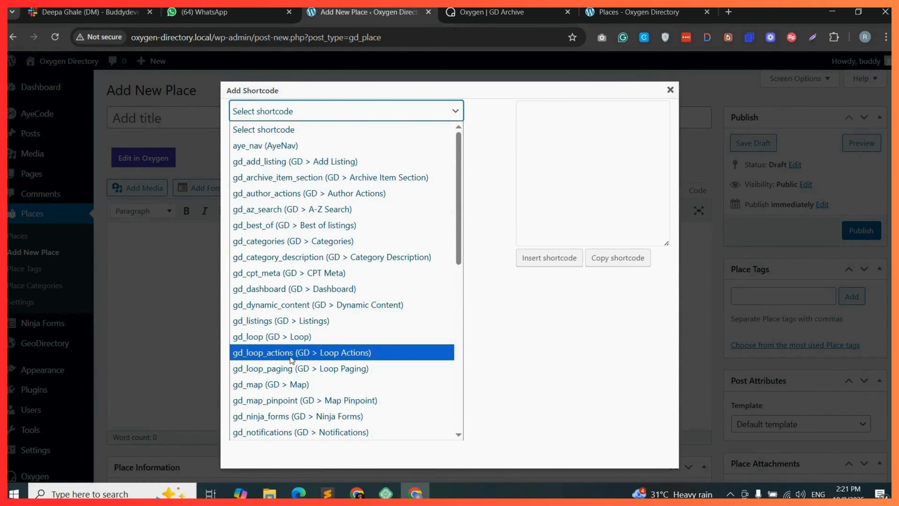
pyautogui.click(306, 353)
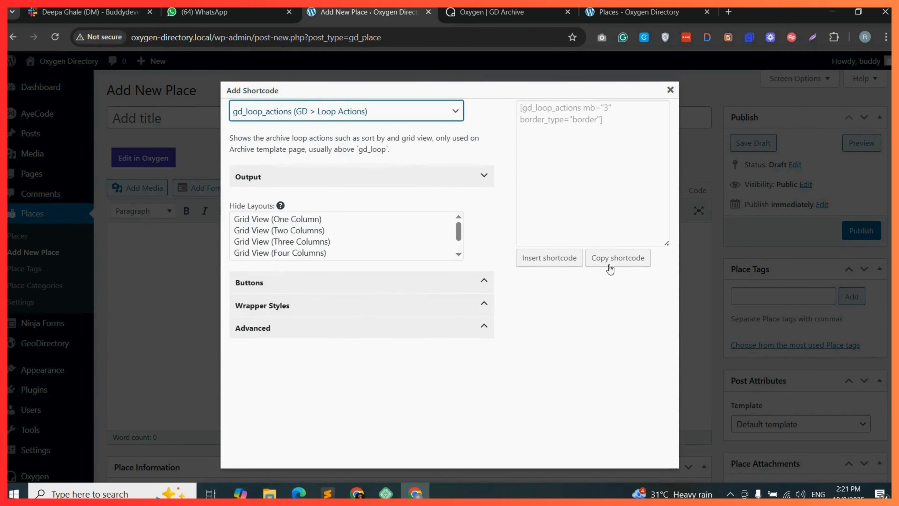
pyautogui.click(618, 258)
pyautogui.click(552, 124)
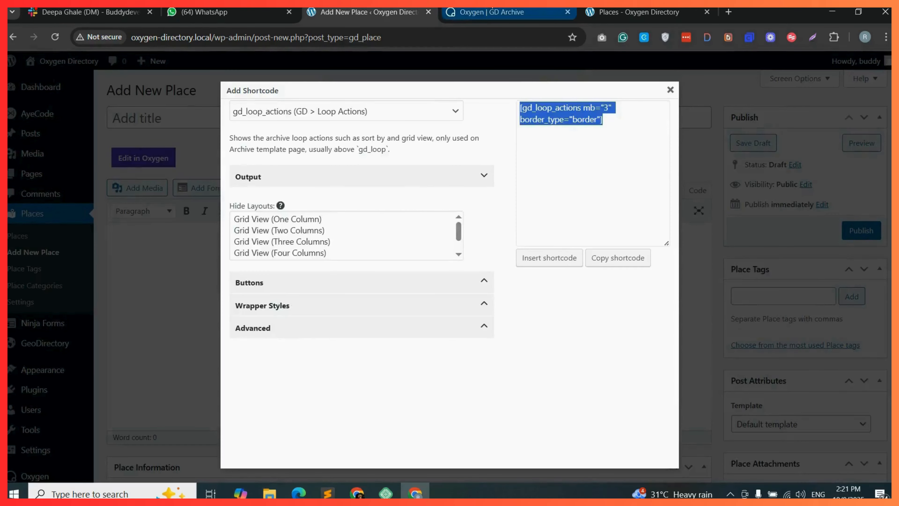
# Paste the gd_loop_actions shortcode into the Shortcode element and change its border_type to none.
pyautogui.click(506, 15)
pyautogui.rightClick(768, 175)
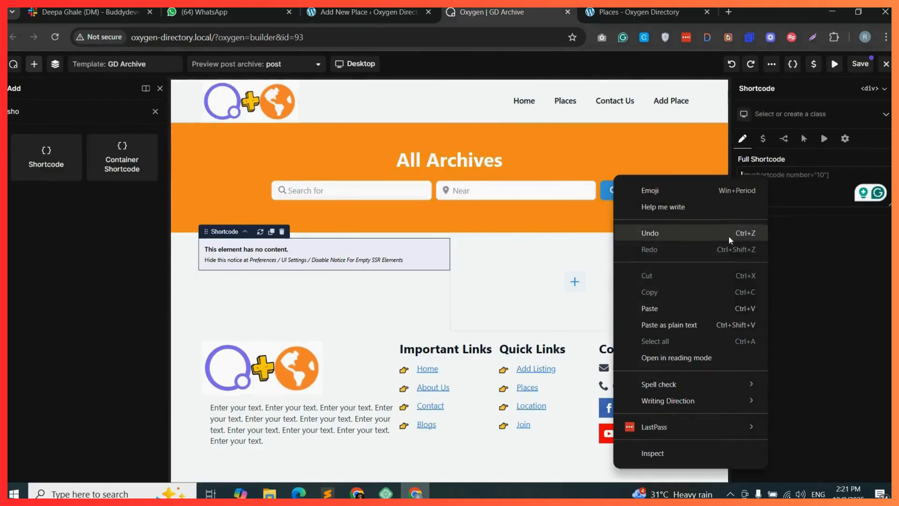
pyautogui.click(653, 308)
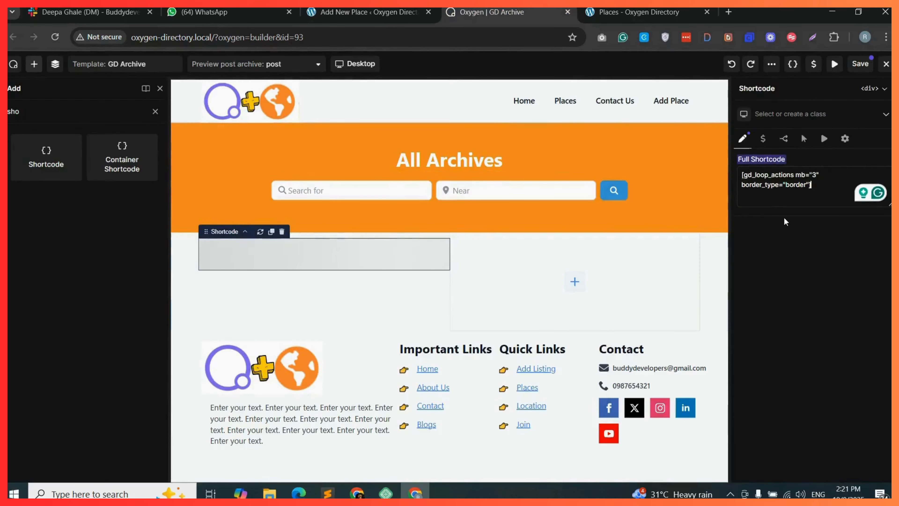
pyautogui.doubleClick(791, 184)
pyautogui.write('none')
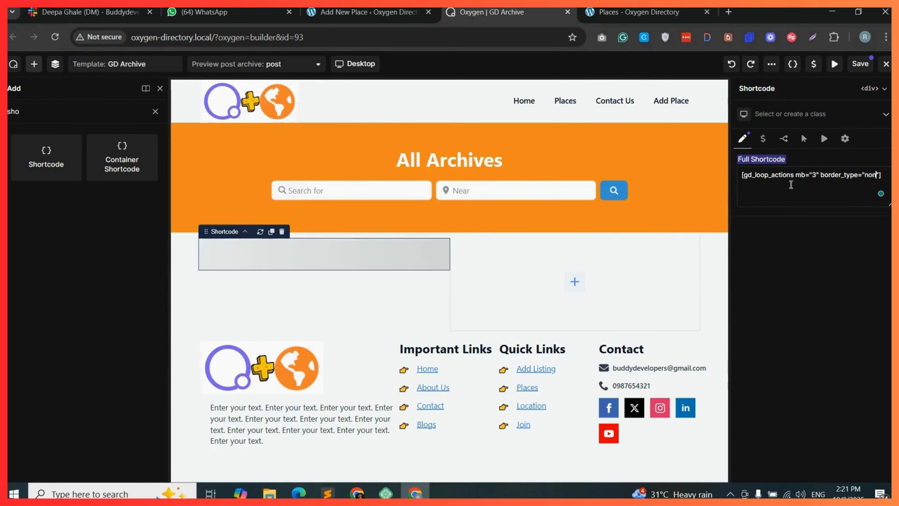
# Duplicate the gd_loop_actions Shortcode element in listing-col and clear the copy's shortcode text.
pyautogui.click(57, 64)
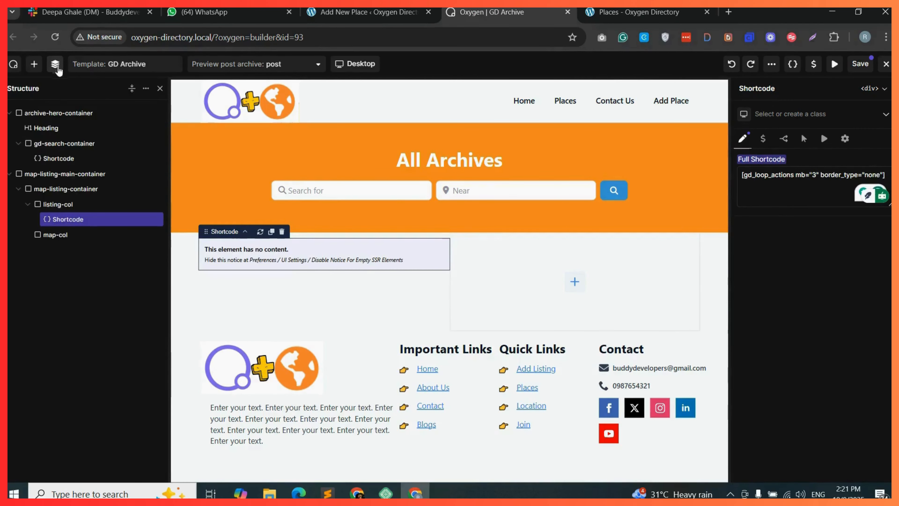
pyautogui.click(140, 219)
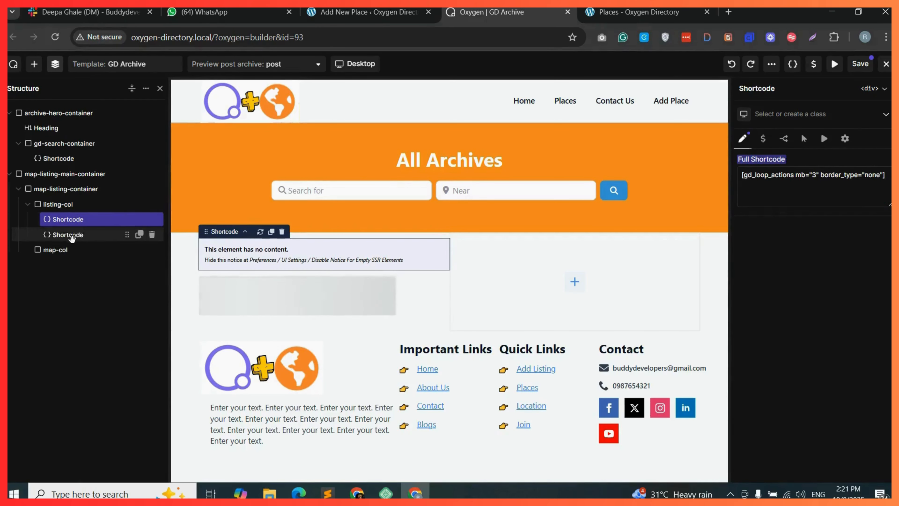
pyautogui.doubleClick(801, 179)
pyautogui.hotkey('ctrl', 'a')
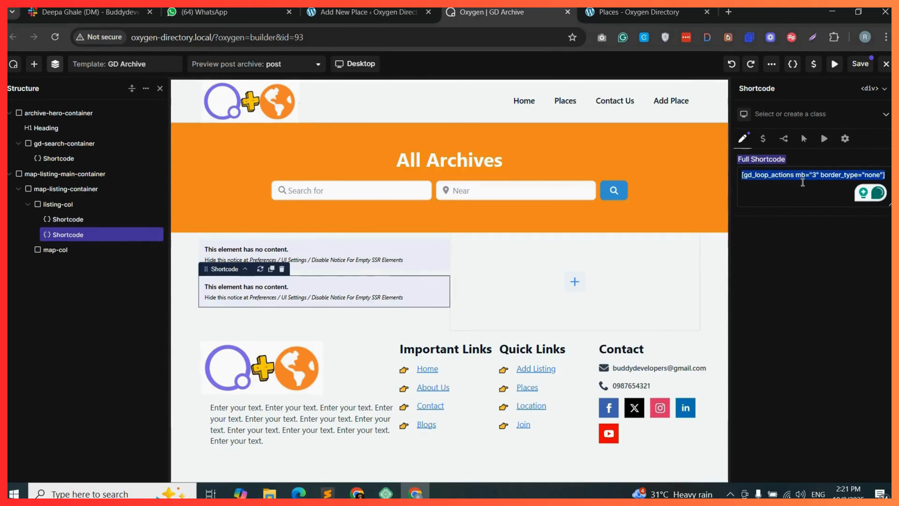
pyautogui.press('BackSpace')
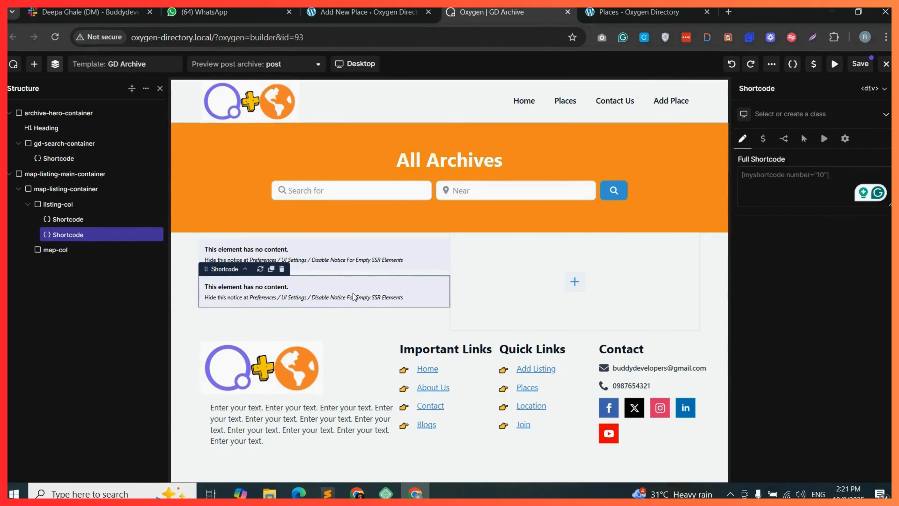
# In the shortcode builder, choose the gd_loop shortcode with Grid View (Two Columns) layout and Small card shadow.
pyautogui.hotkey('ctrl', 'shift', 'Tab')
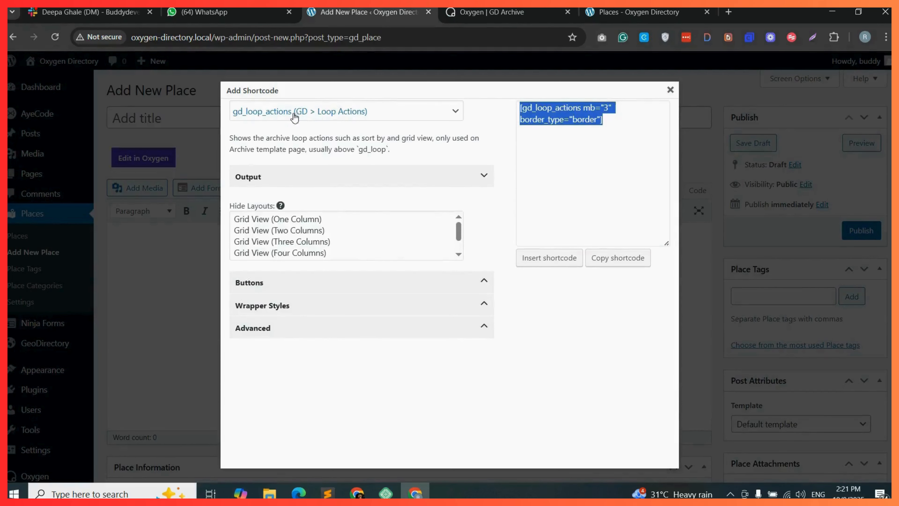
pyautogui.click(294, 117)
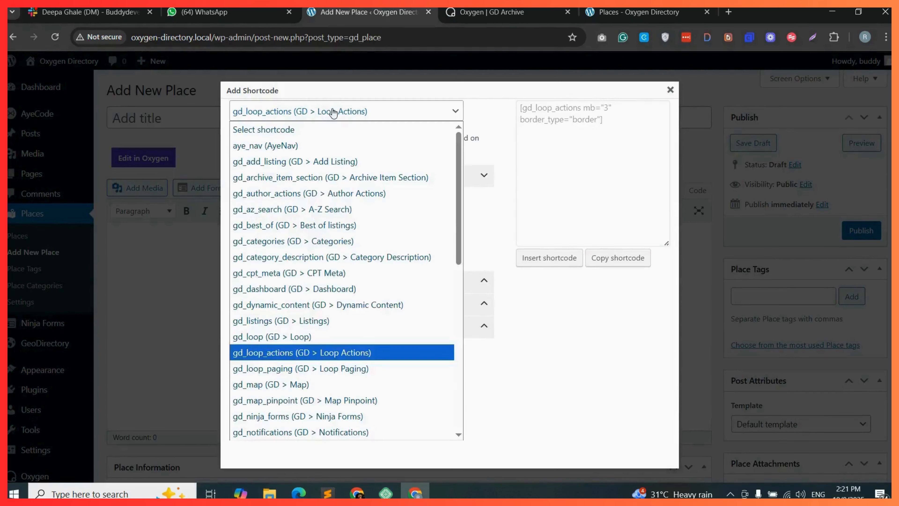
pyautogui.click(294, 336)
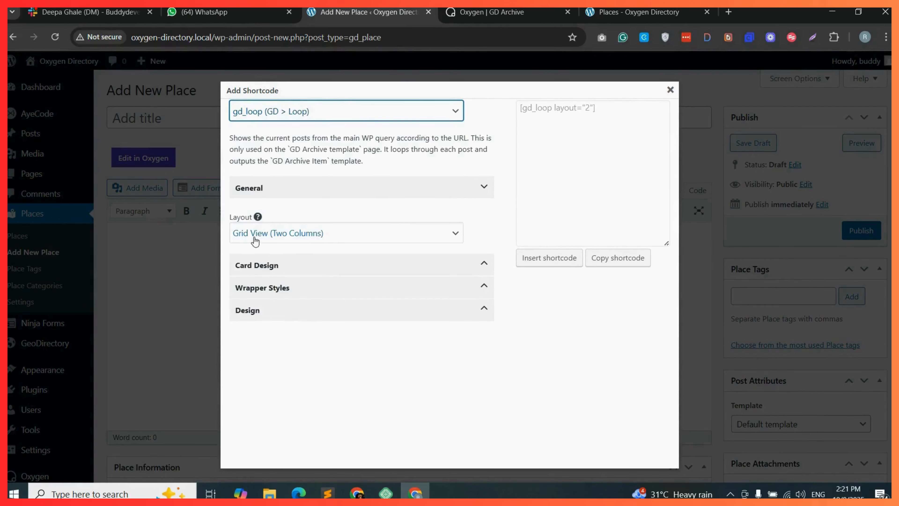
pyautogui.click(343, 240)
pyautogui.click(342, 237)
pyautogui.click(341, 265)
pyautogui.scroll(-3, 343, 319)
pyautogui.click(273, 358)
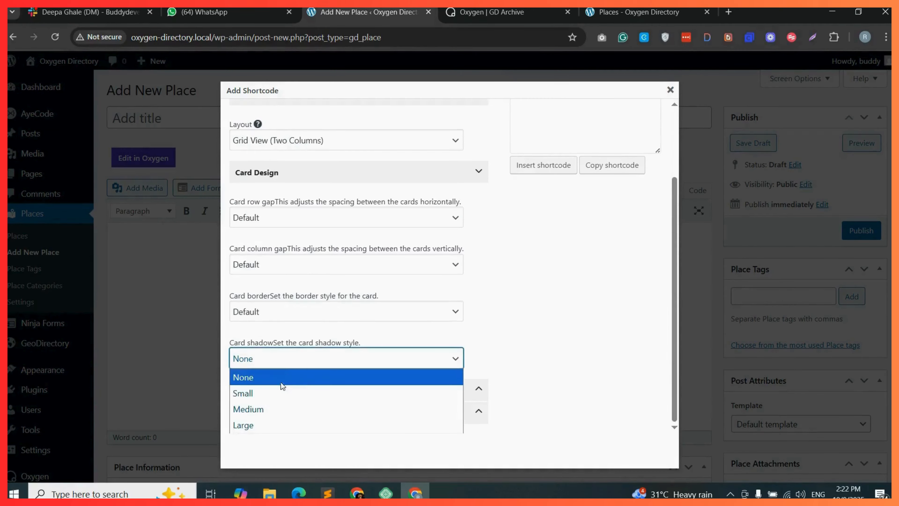
pyautogui.click(273, 392)
pyautogui.click(288, 392)
# Set the gd_loop card border color to None and copy the generated shortcode.
pyautogui.scroll(-5, 301, 241)
pyautogui.click(291, 239)
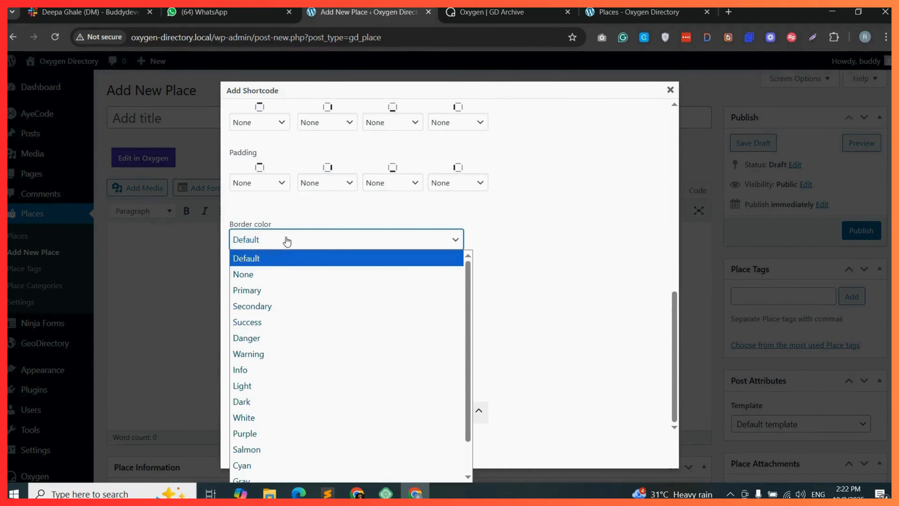
pyautogui.click(260, 275)
pyautogui.click(305, 412)
pyautogui.scroll(-2, 339, 393)
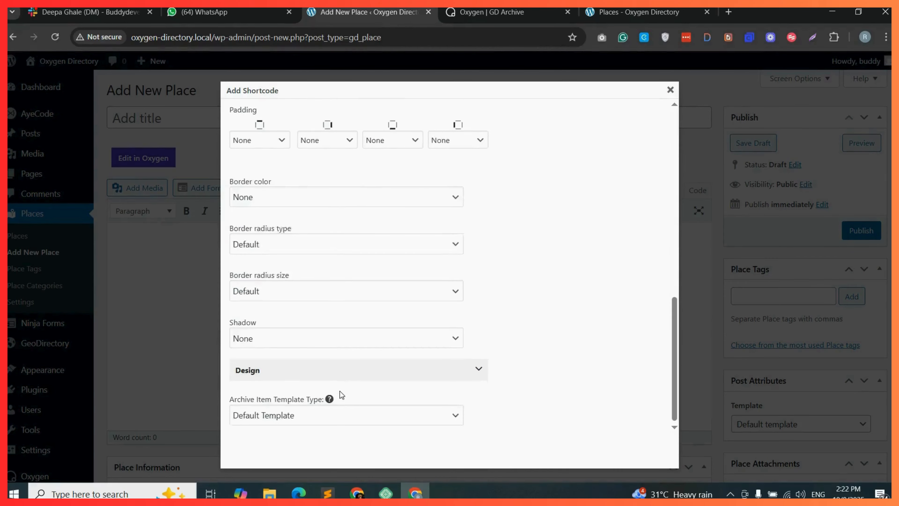
pyautogui.scroll(10, 550, 273)
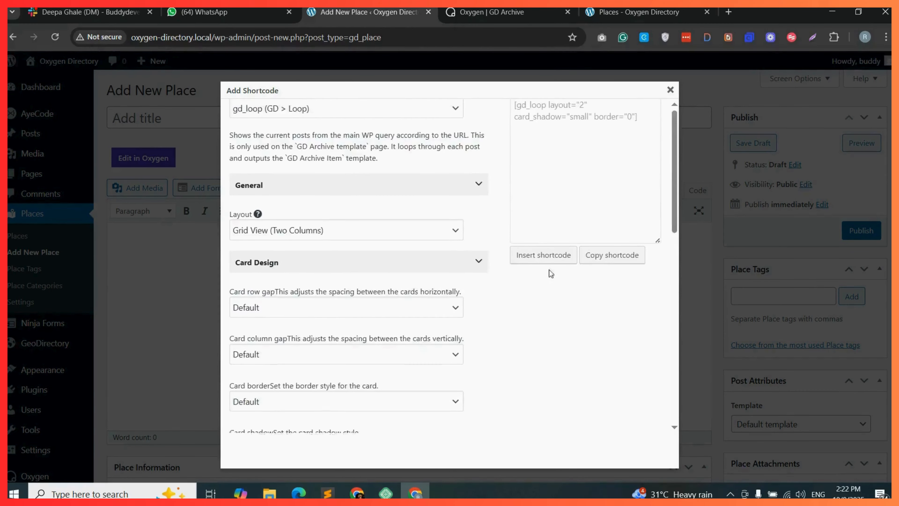
pyautogui.click(616, 263)
pyautogui.click(547, 121)
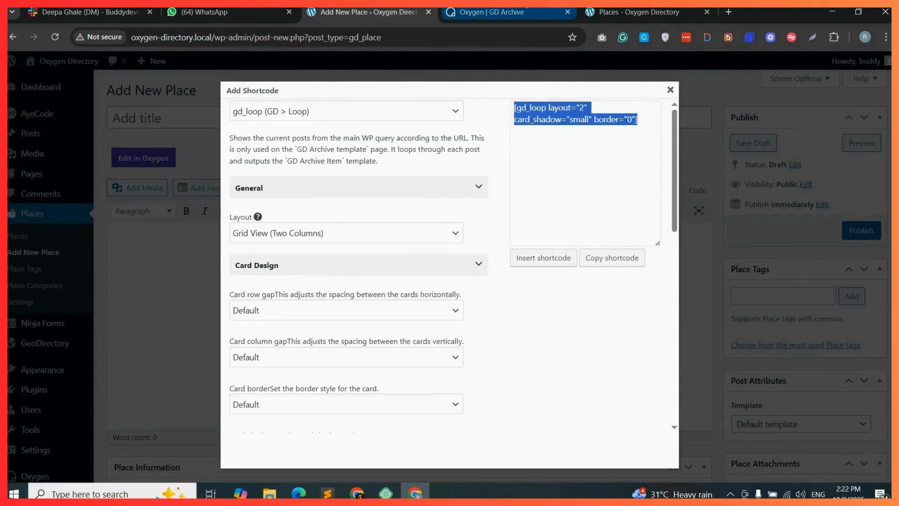
# Paste the gd_loop shortcode into the second Shortcode element of listing-col.
pyautogui.click(492, 12)
pyautogui.rightClick(778, 176)
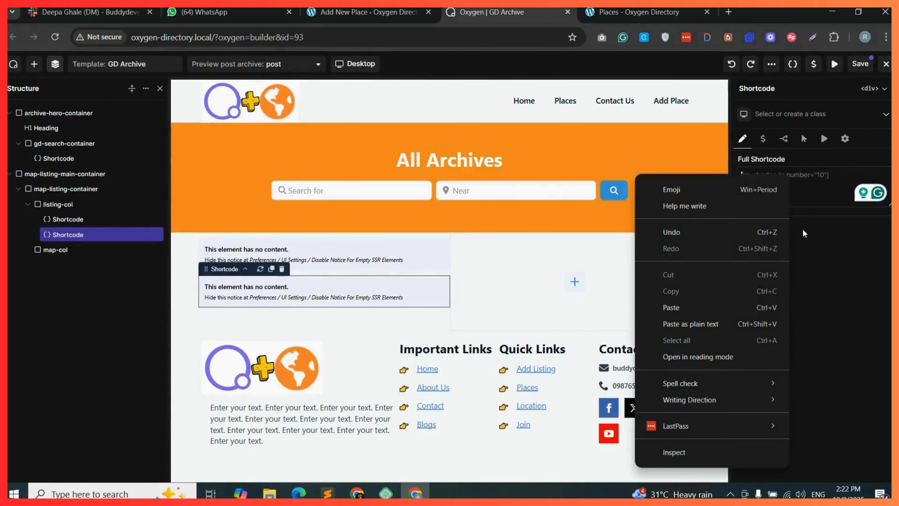
pyautogui.click(684, 313)
# Add a third Shortcode element holding the gd_loop_paging shortcode with border_type set to none.
pyautogui.click(139, 234)
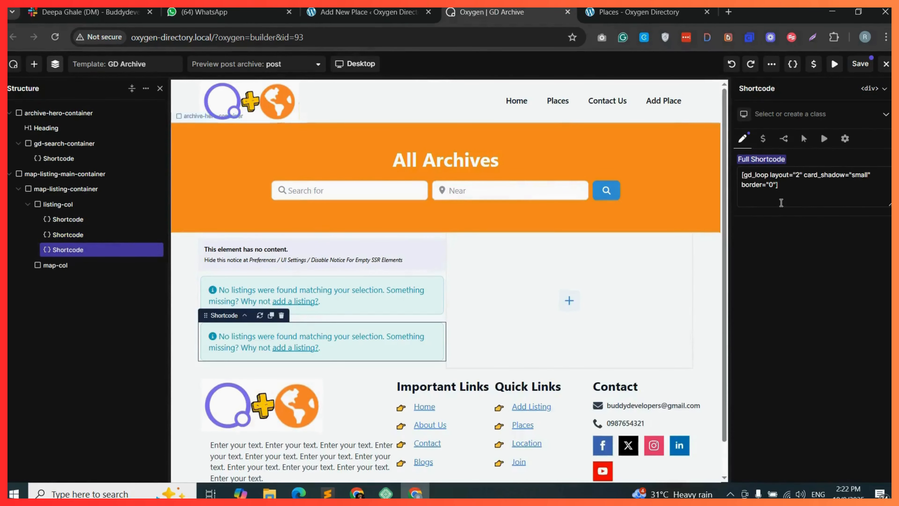
pyautogui.click(364, 12)
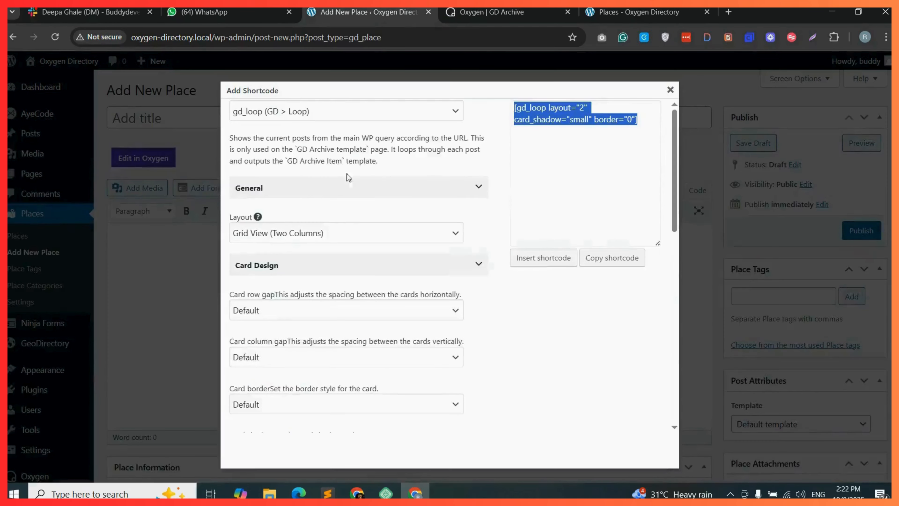
pyautogui.click(336, 115)
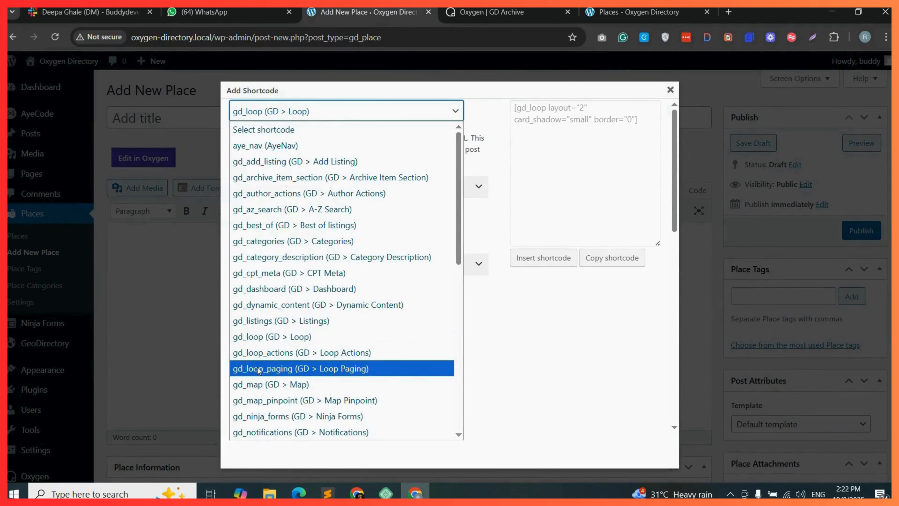
pyautogui.click(296, 369)
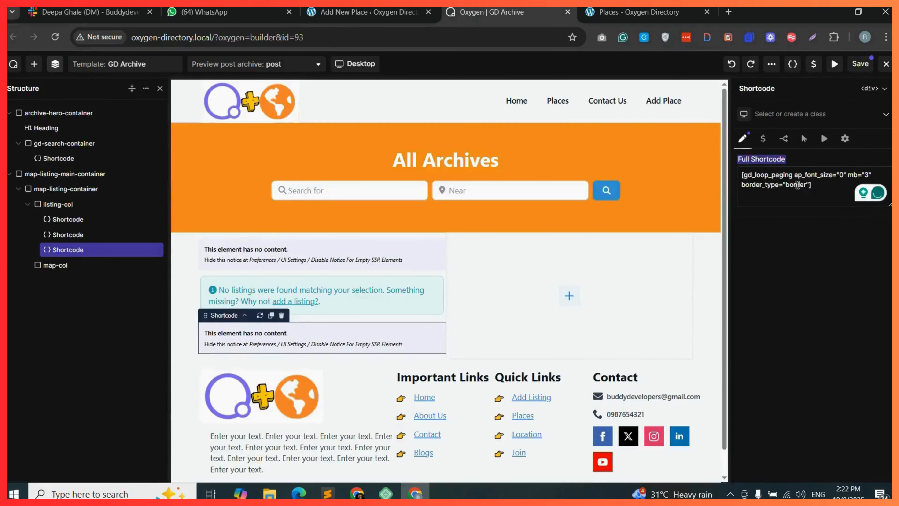
pyautogui.doubleClick(797, 184)
pyautogui.write('none')
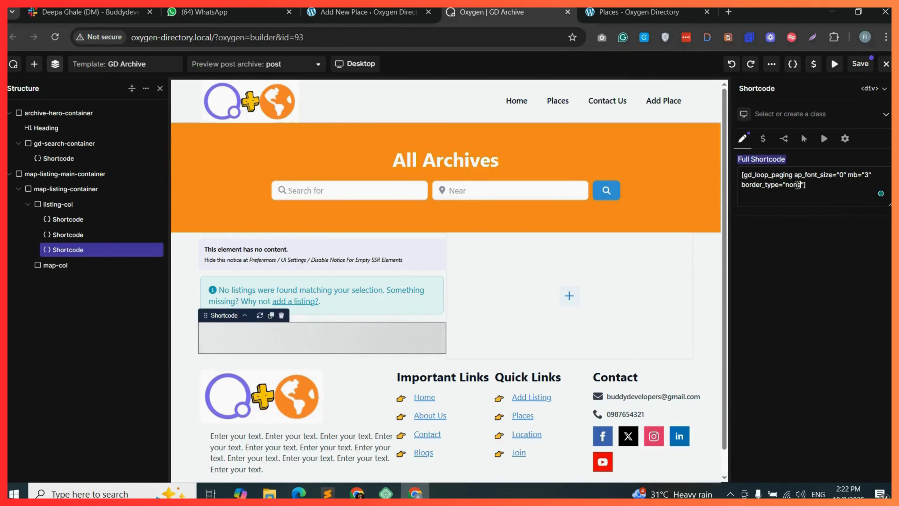
# Save the template and reload the Places archive page to preview it.
pyautogui.click(860, 65)
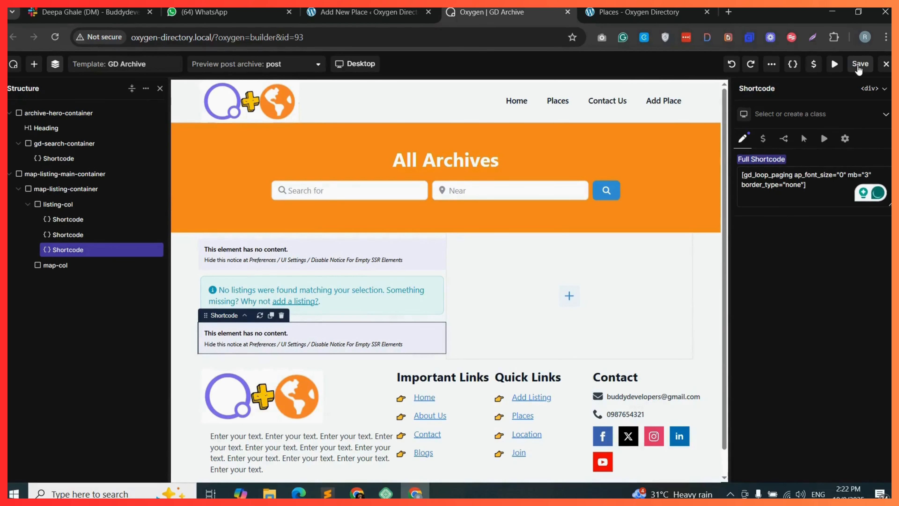
pyautogui.click(639, 11)
pyautogui.click(55, 37)
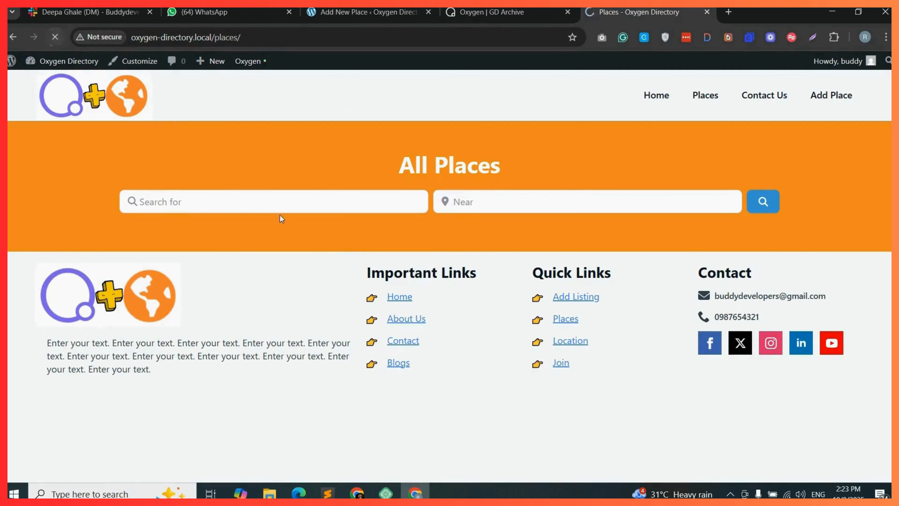
# Test the sort menu and grid/list view switcher on the Places archive and scroll through the listings.
pyautogui.click(72, 166)
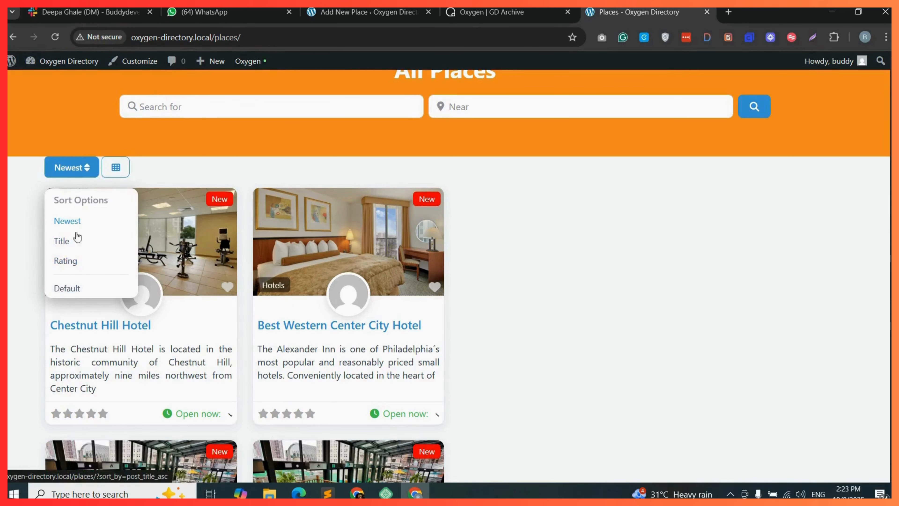
pyautogui.click(85, 168)
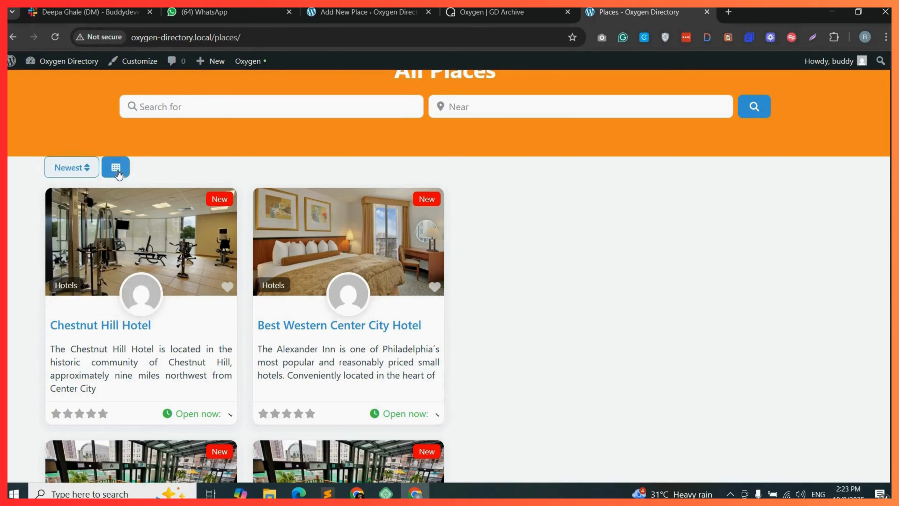
pyautogui.click(121, 171)
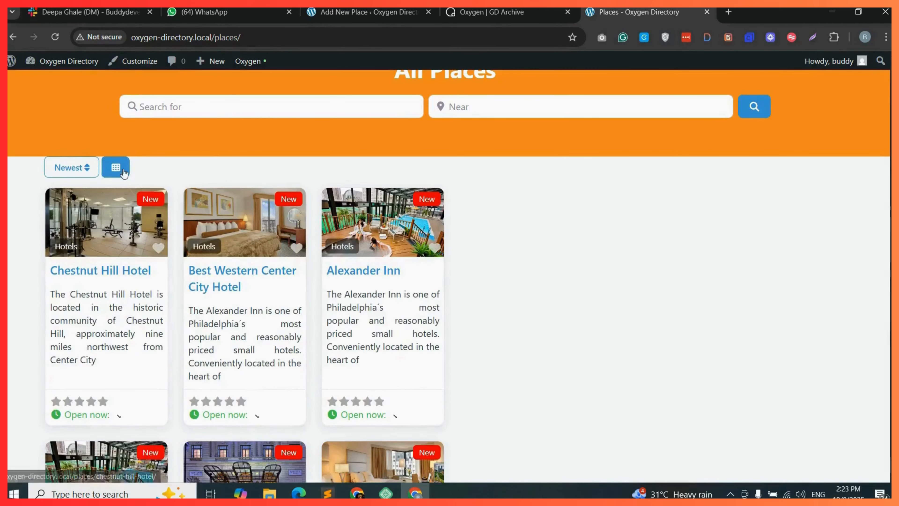
pyautogui.click(115, 167)
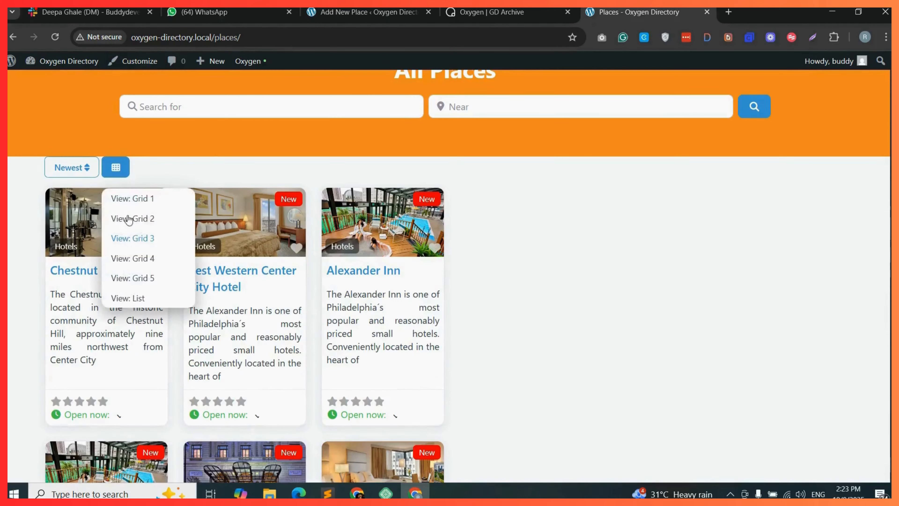
pyautogui.click(137, 296)
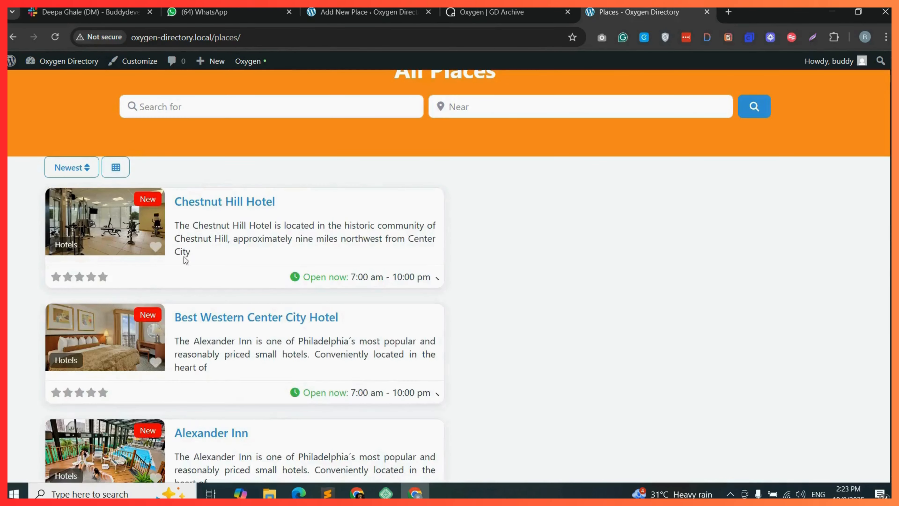
pyautogui.click(127, 167)
pyautogui.click(143, 201)
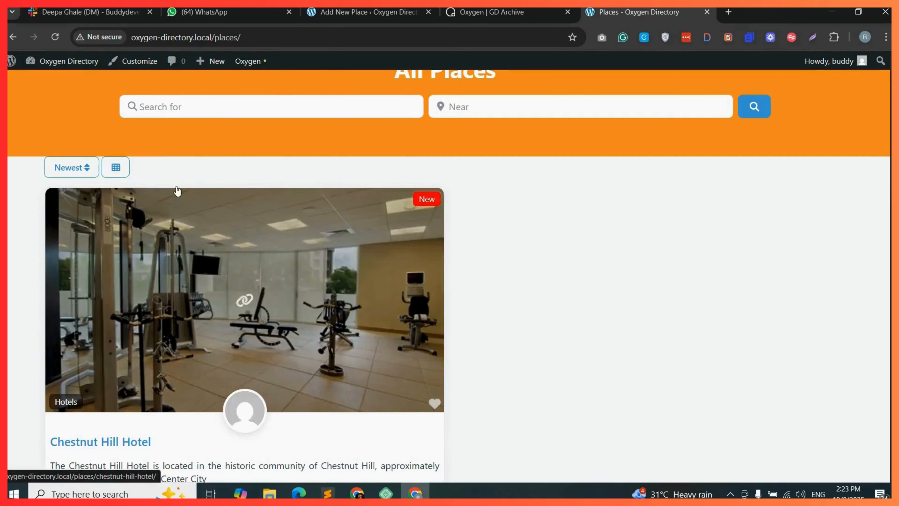
pyautogui.click(117, 168)
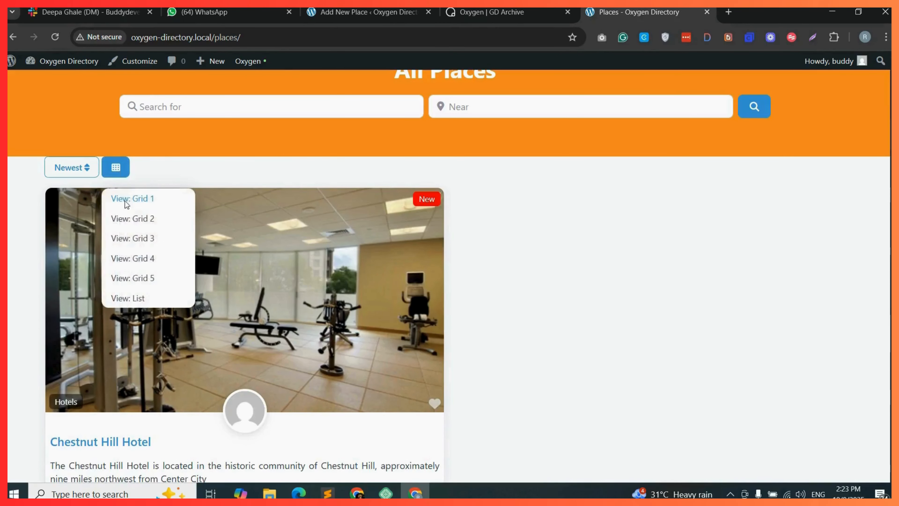
pyautogui.click(151, 219)
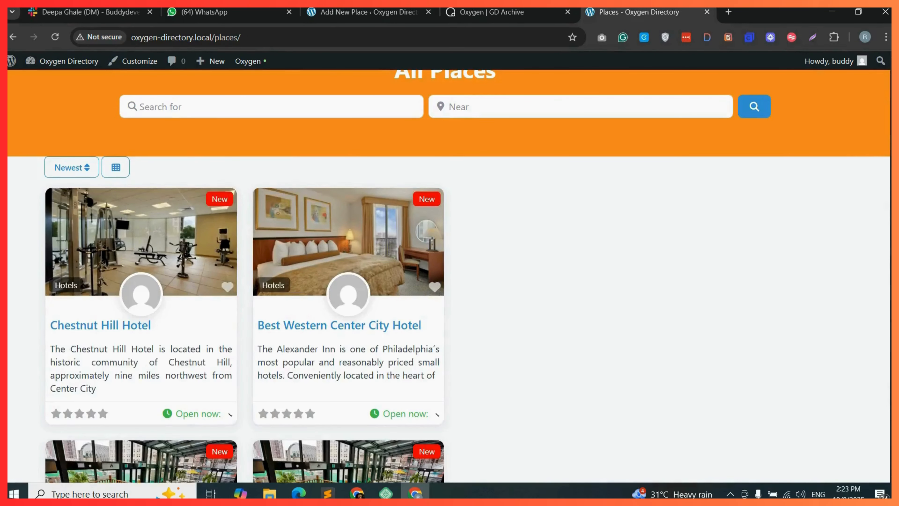
pyautogui.scroll(-5, 779, 170)
pyautogui.scroll(-15, 467, 277)
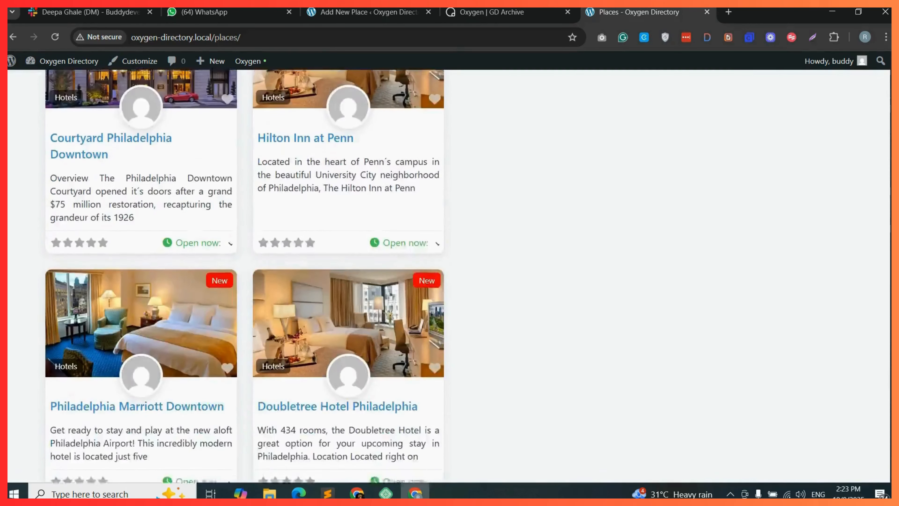
pyautogui.scroll(-6, 92, 377)
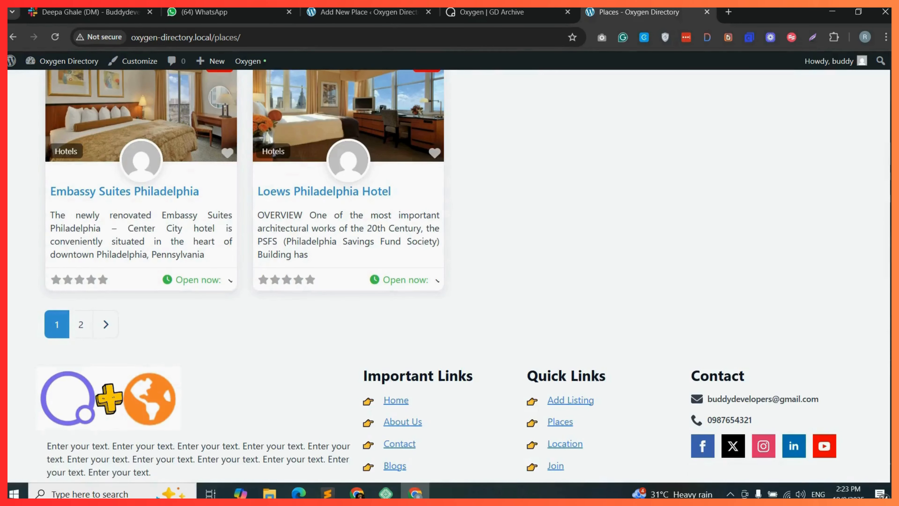
pyautogui.scroll(12, 873, 332)
pyautogui.scroll(3, 448, 277)
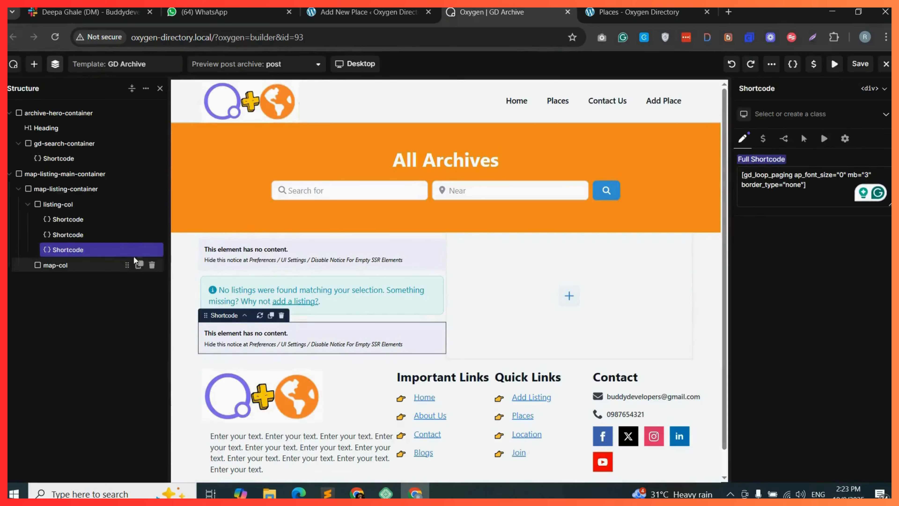
# Duplicate the gd_loop_paging Shortcode element and move the copy into map-col.
pyautogui.click(140, 250)
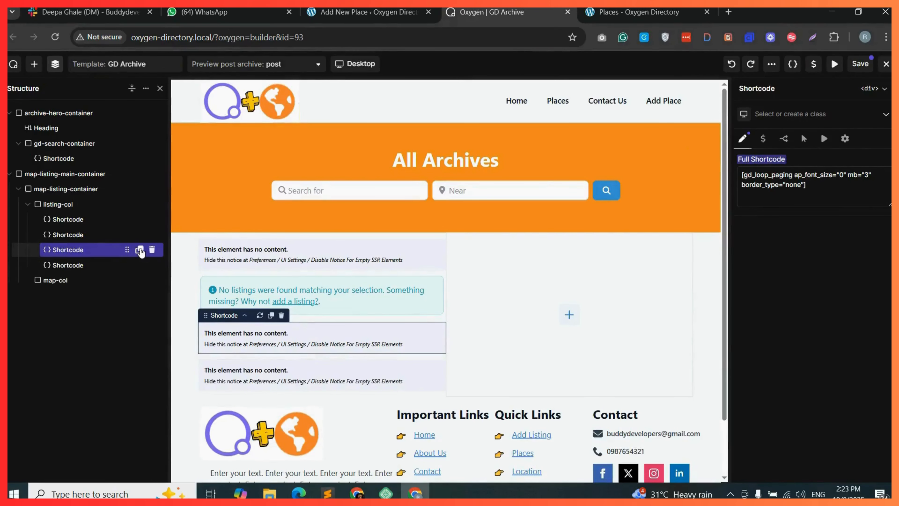
pyautogui.moveTo(84, 266); pyautogui.dragTo(86, 281)
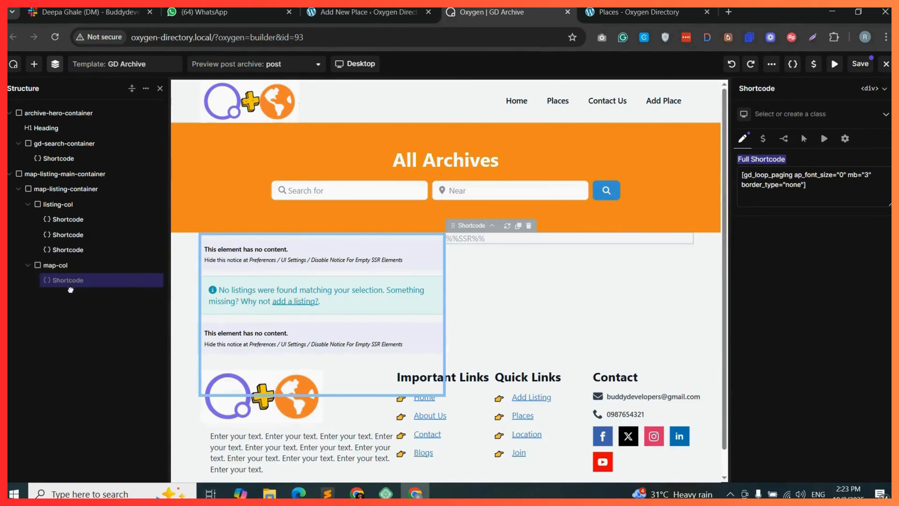
pyautogui.click(86, 281)
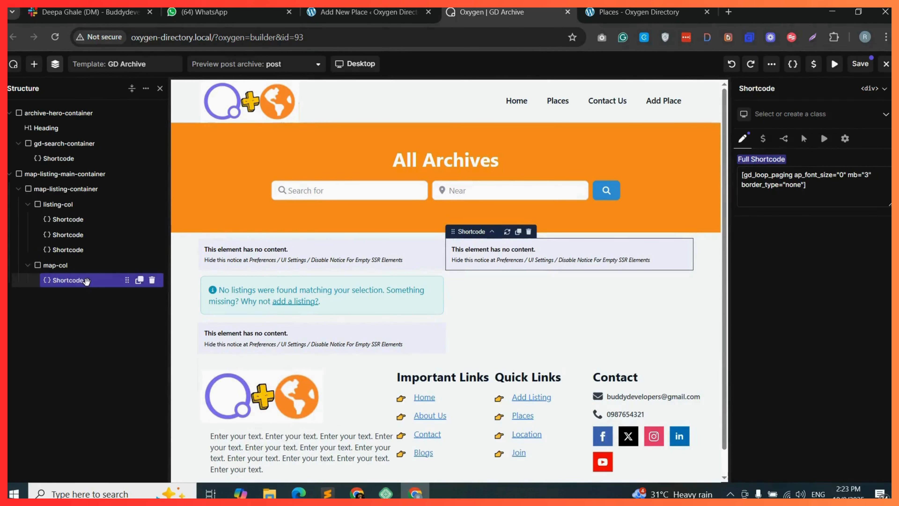
# Replace the map-col Shortcode element's content with a gd_map shortcode generated and copied from the Add Shortcode dialog.
pyautogui.tripleClick(785, 185)
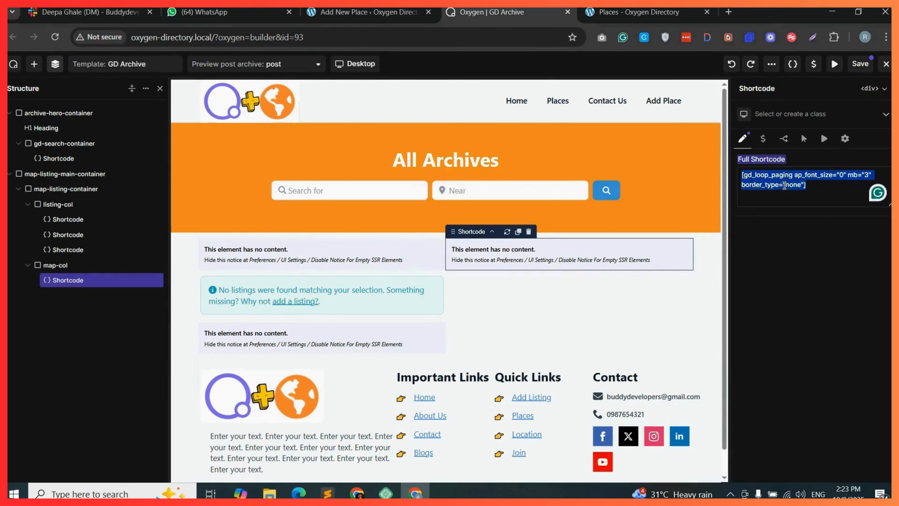
pyautogui.press('BackSpace')
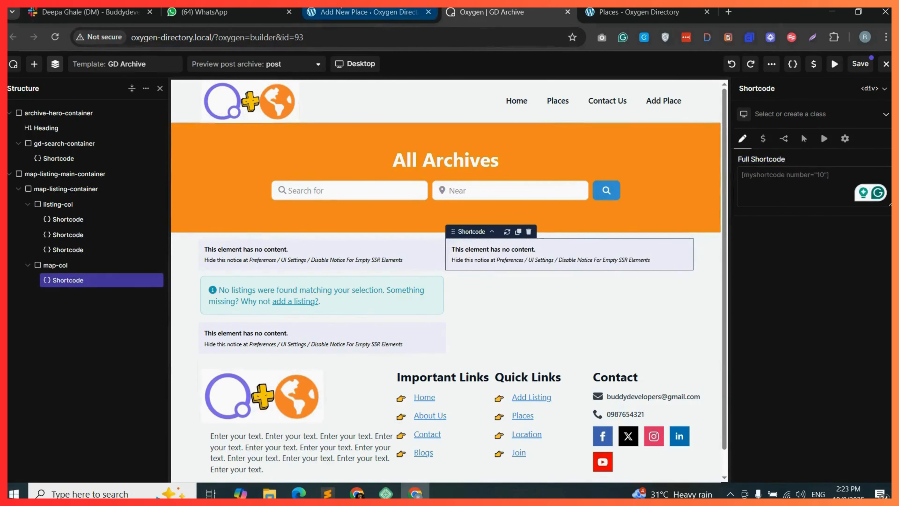
pyautogui.click(332, 16)
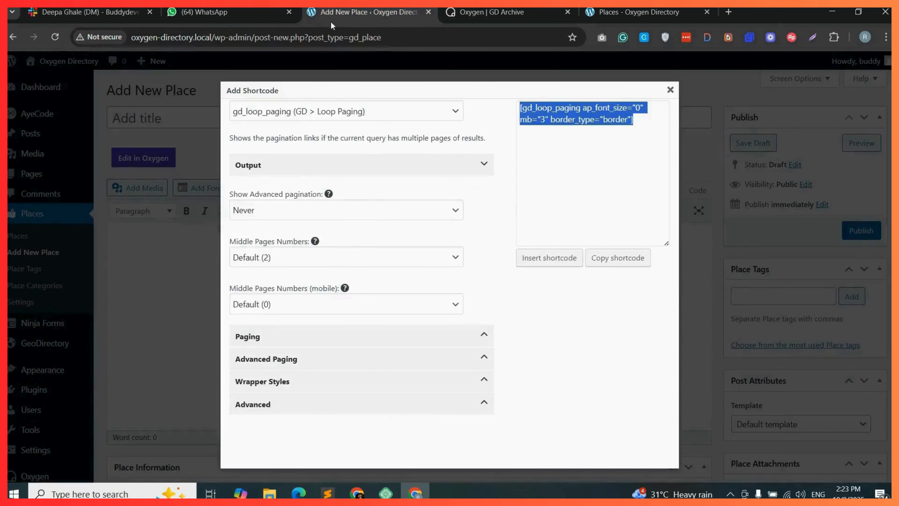
pyautogui.click(348, 117)
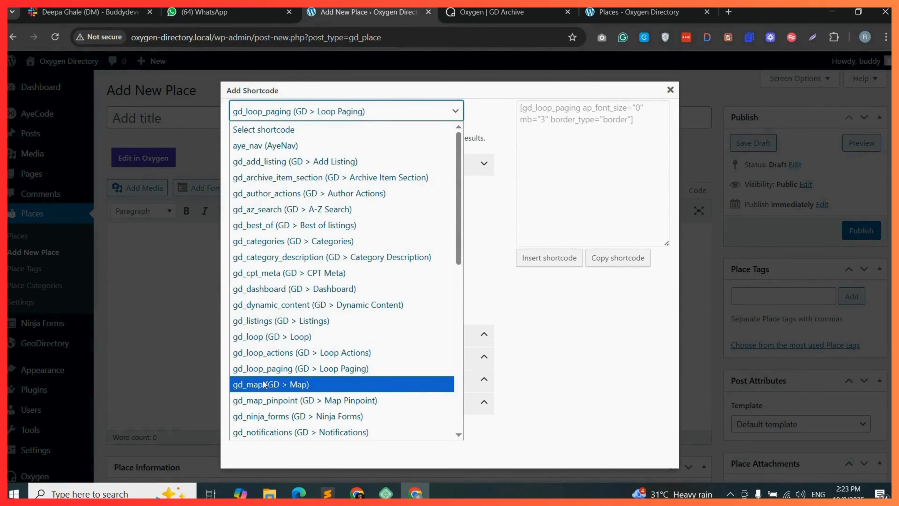
pyautogui.click(305, 386)
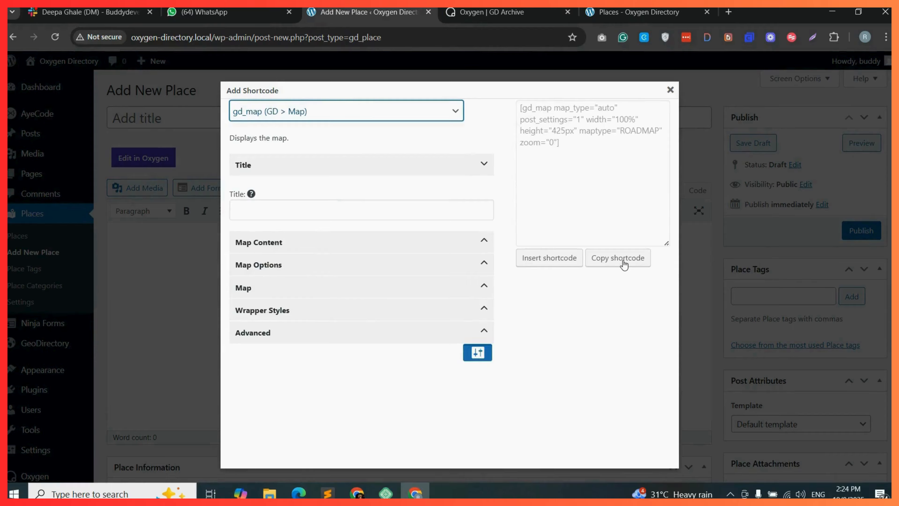
pyautogui.click(624, 264)
pyautogui.click(492, 12)
pyautogui.rightClick(771, 177)
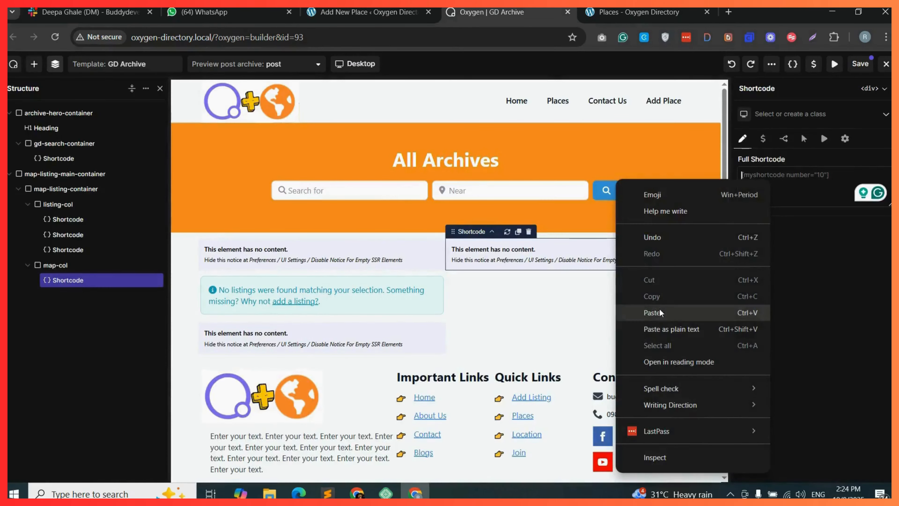
pyautogui.click(653, 312)
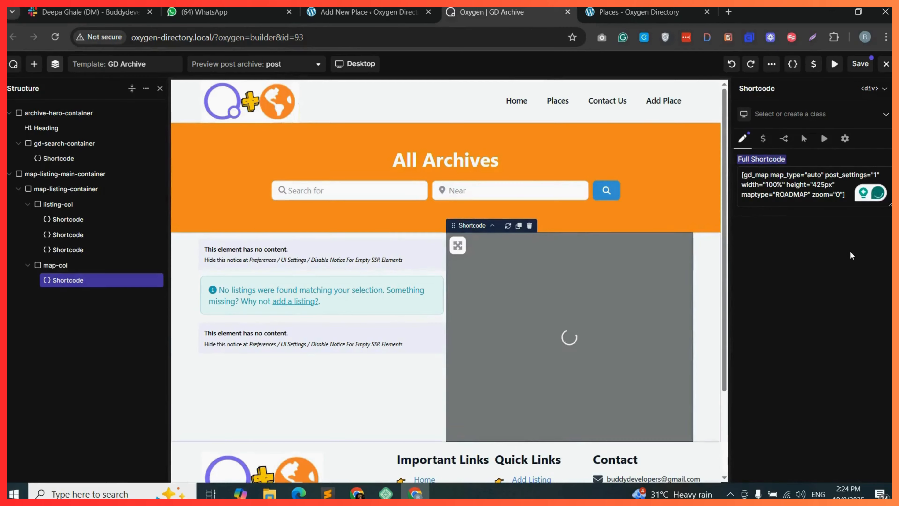
# Set the gd_map shortcode's height to 100vh and save the template.
pyautogui.doubleClick(823, 185)
pyautogui.write('100vh')
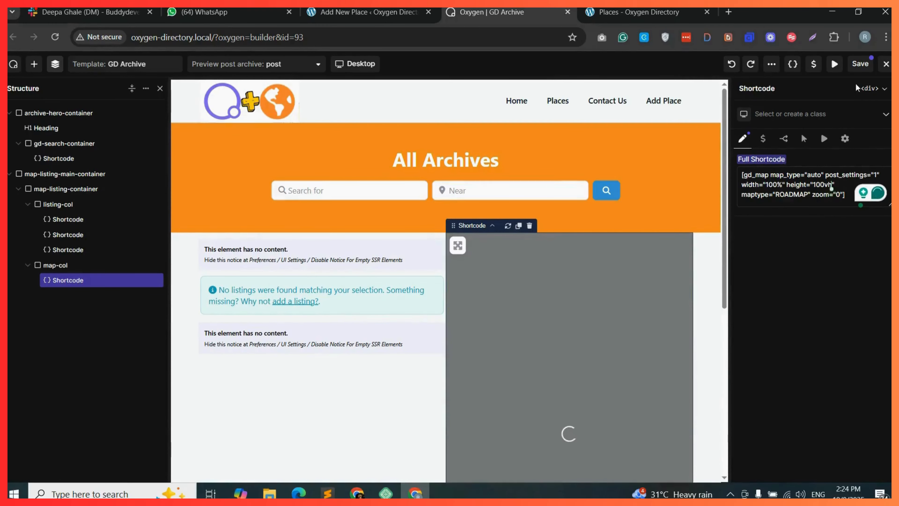
pyautogui.click(862, 64)
# Reload the Places archive page and scroll through the listings and map to review the layout.
pyautogui.click(639, 11)
pyautogui.click(54, 36)
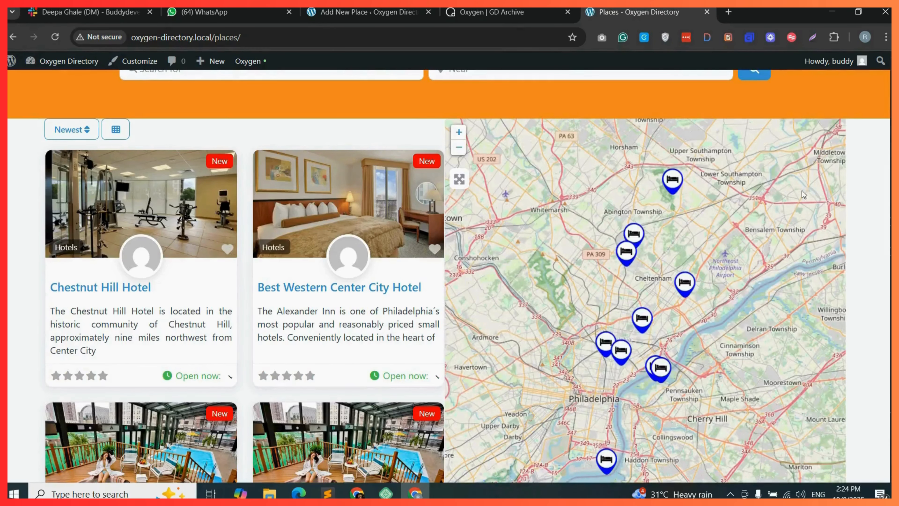
pyautogui.scroll(-5, 448, 276)
pyautogui.scroll(5, 448, 276)
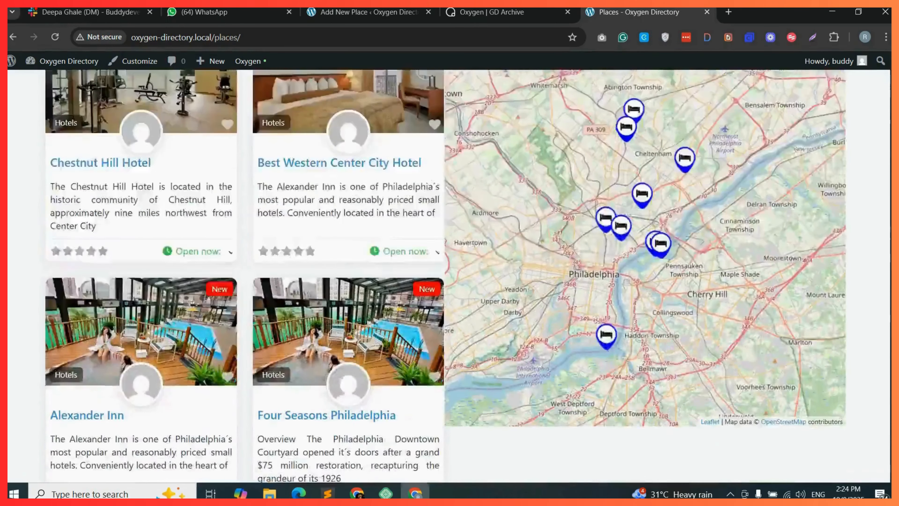
pyautogui.scroll(-6, 448, 277)
pyautogui.scroll(-10, 448, 276)
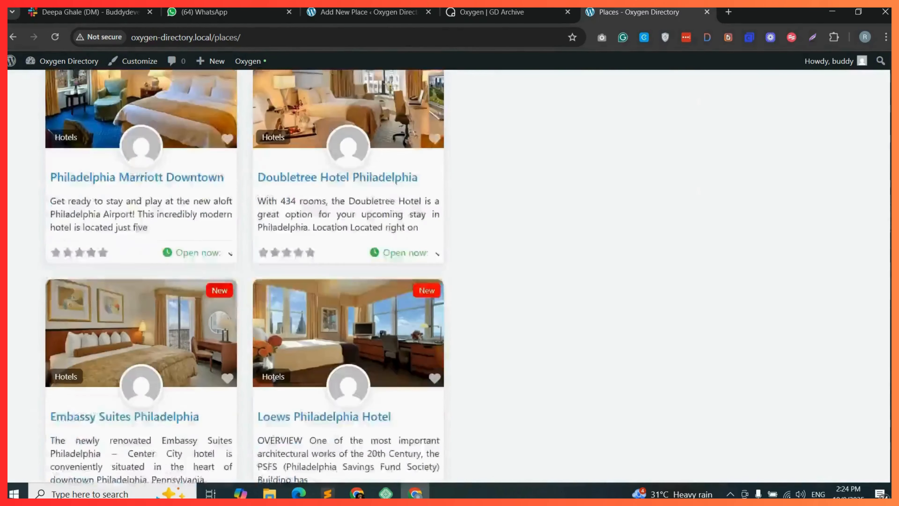
pyautogui.scroll(10, 448, 277)
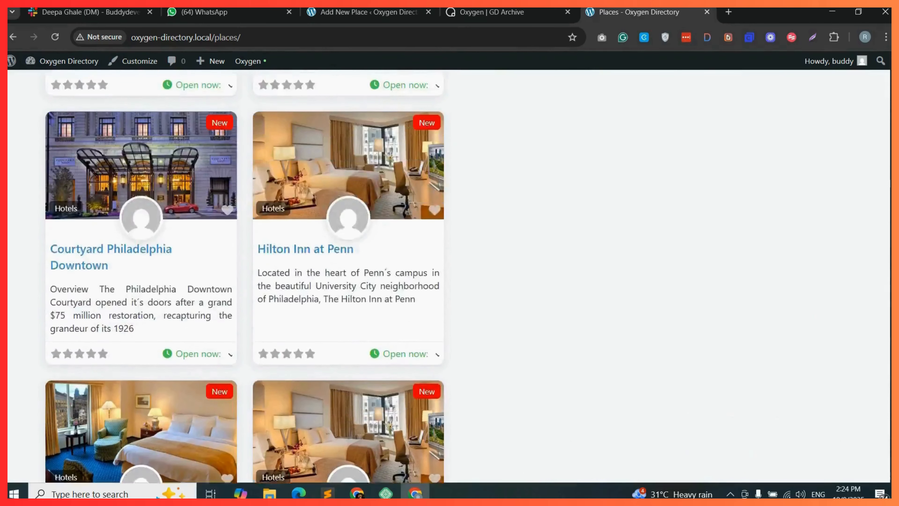
pyautogui.scroll(2, 448, 276)
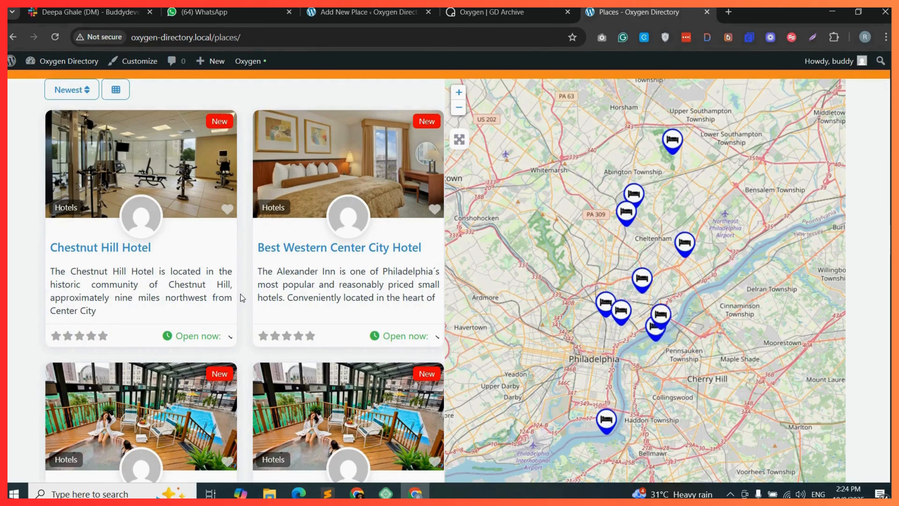
pyautogui.scroll(2, 890, 170)
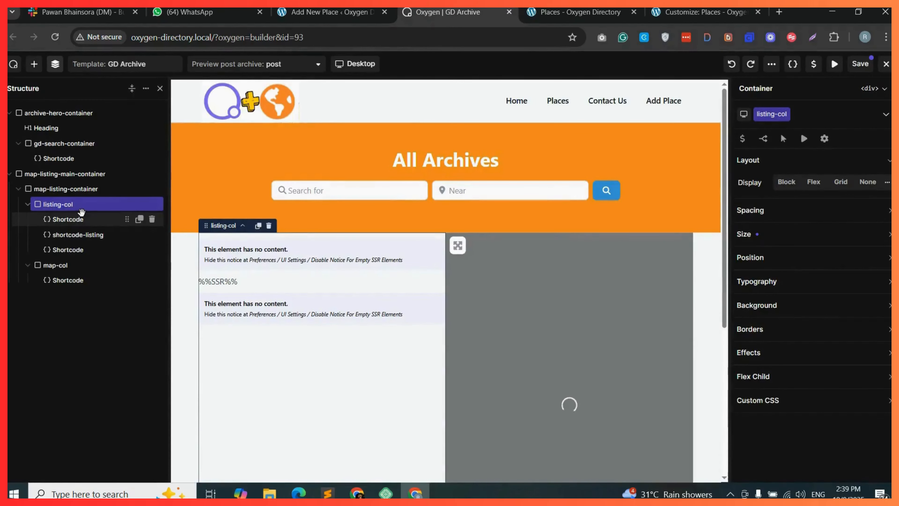
# Add a Container inside listing-col and move the shortcode-listing and paging Shortcode elements into it.
pyautogui.moveTo(45, 177); pyautogui.dragTo(315, 275)
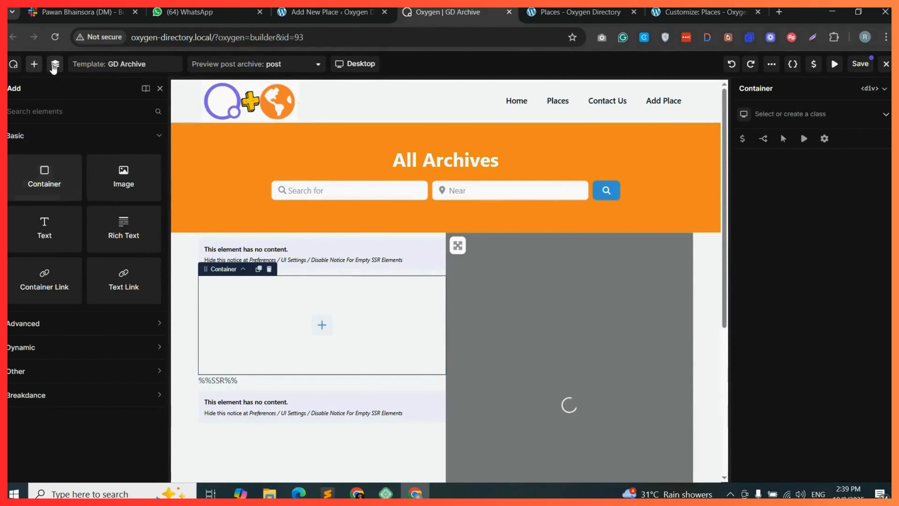
pyautogui.click(55, 64)
pyautogui.click(78, 249)
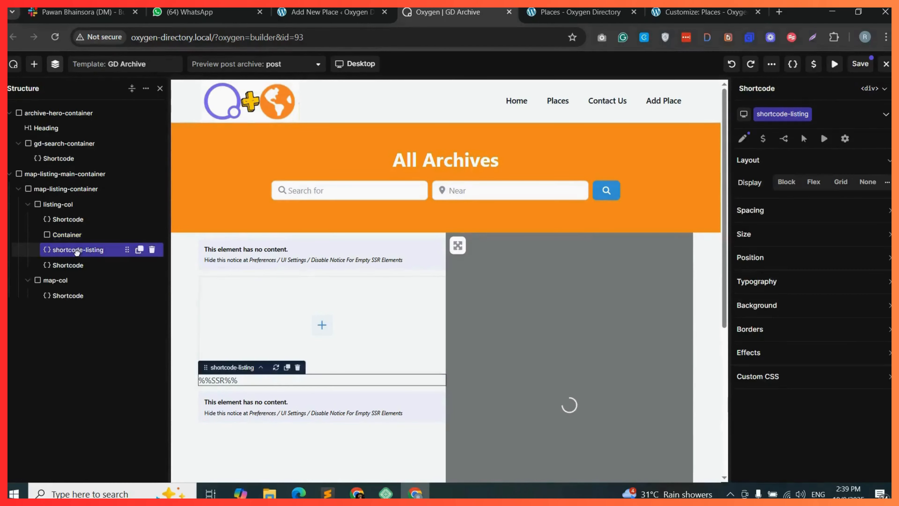
pyautogui.moveTo(77, 250)
pyautogui.mouseDown()
pyautogui.moveTo(100, 246)
pyautogui.moveTo(73, 266)
pyautogui.moveTo(81, 263)
pyautogui.mouseUp()
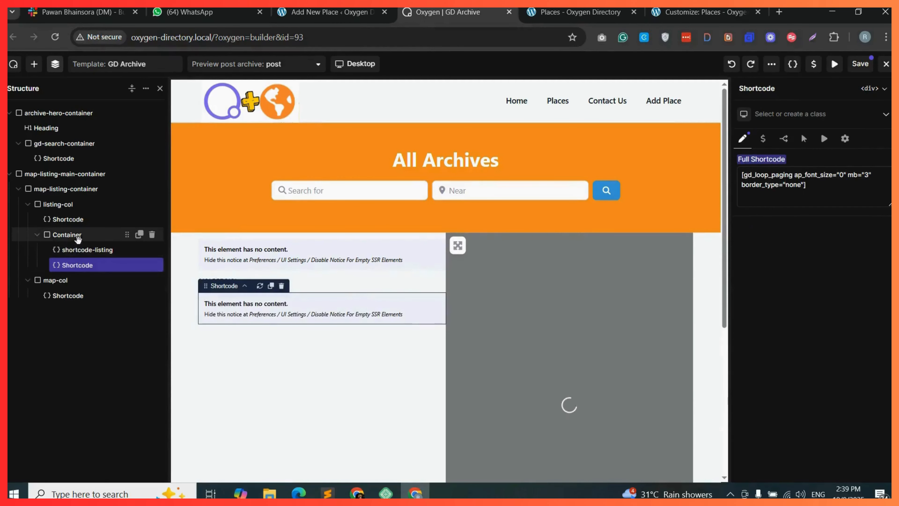
# Create and assign the class scroll-listings-col to the new container.
pyautogui.click(86, 239)
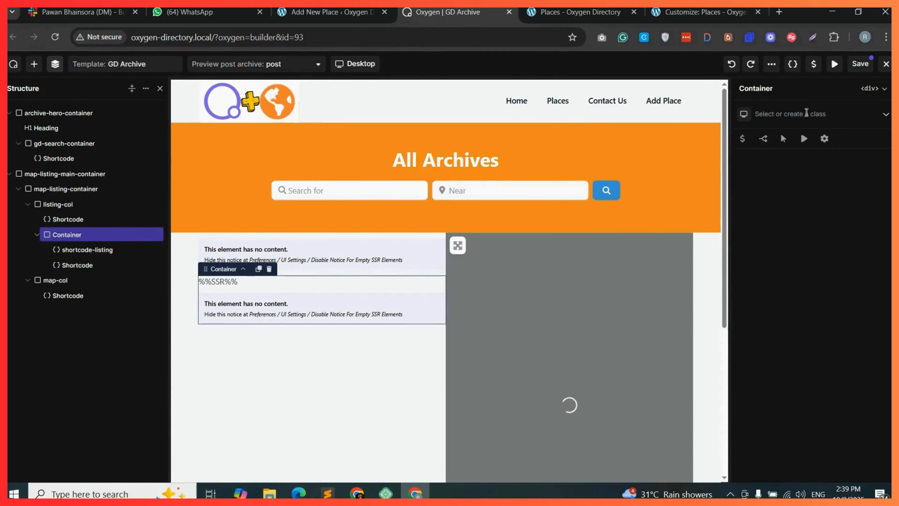
pyautogui.click(798, 114)
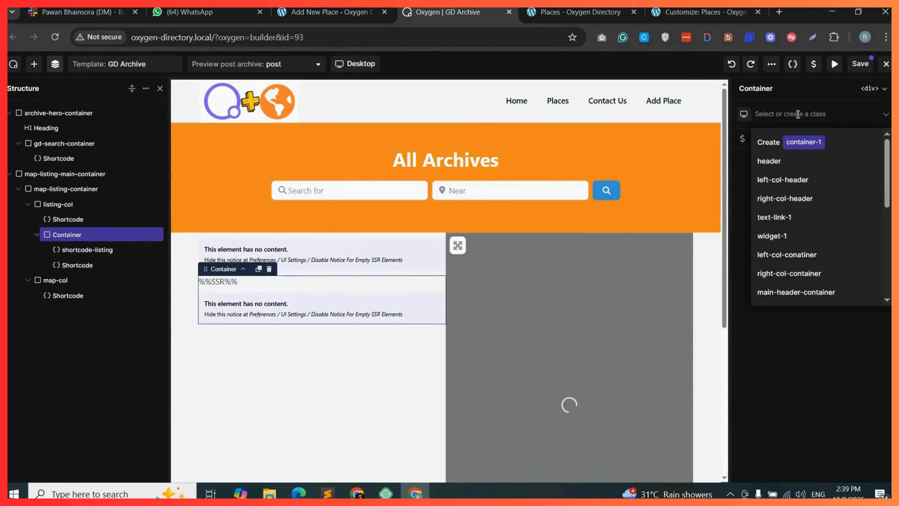
pyautogui.write('scroll-listings-col')
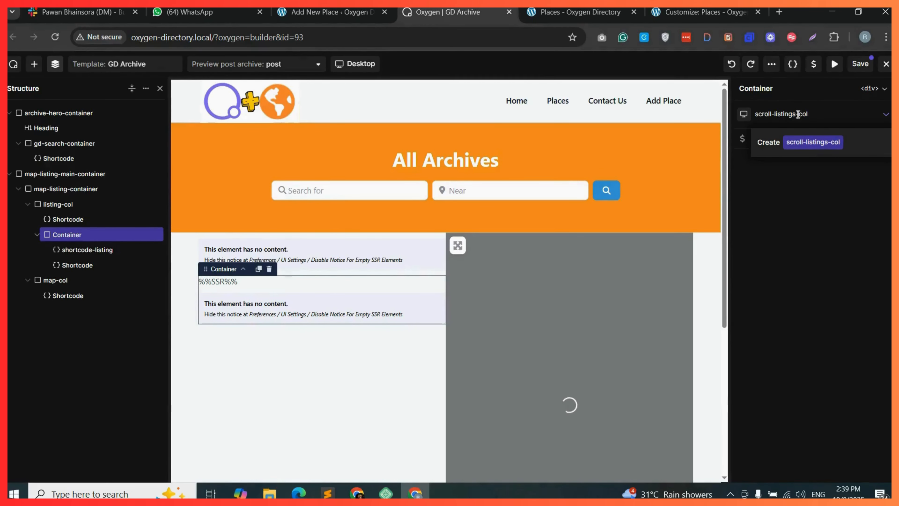
pyautogui.click(821, 142)
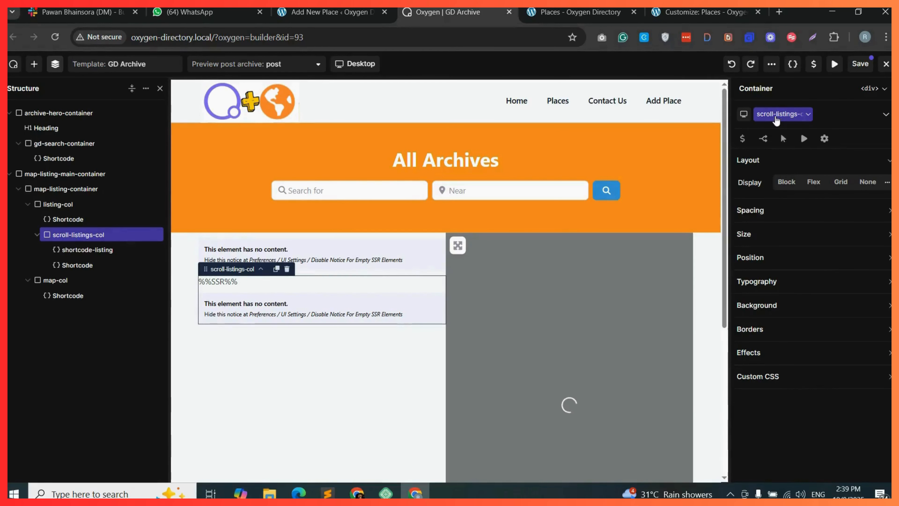
pyautogui.doubleClick(772, 118)
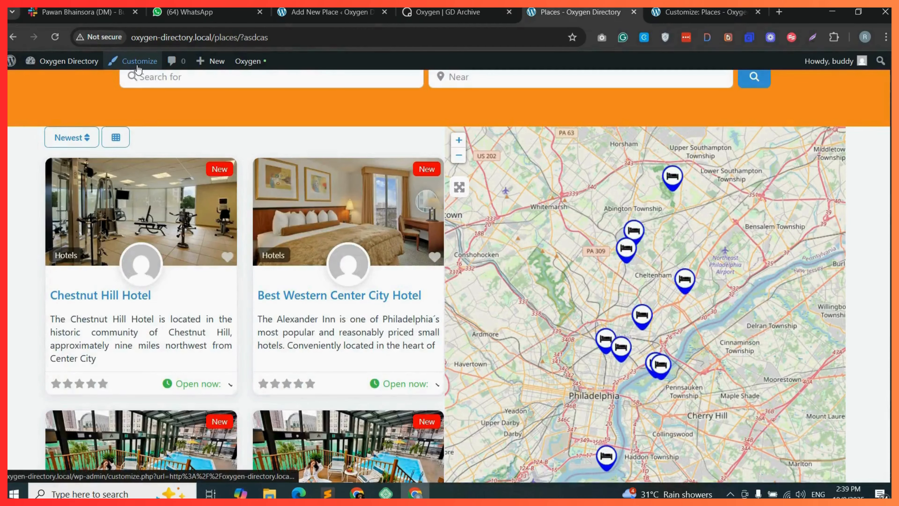
# In the Customizer's Additional CSS, add .scroll-listings-col with max-height 700px, overflow-y auto, overflow-x hidden, and publish.
pyautogui.click(138, 63)
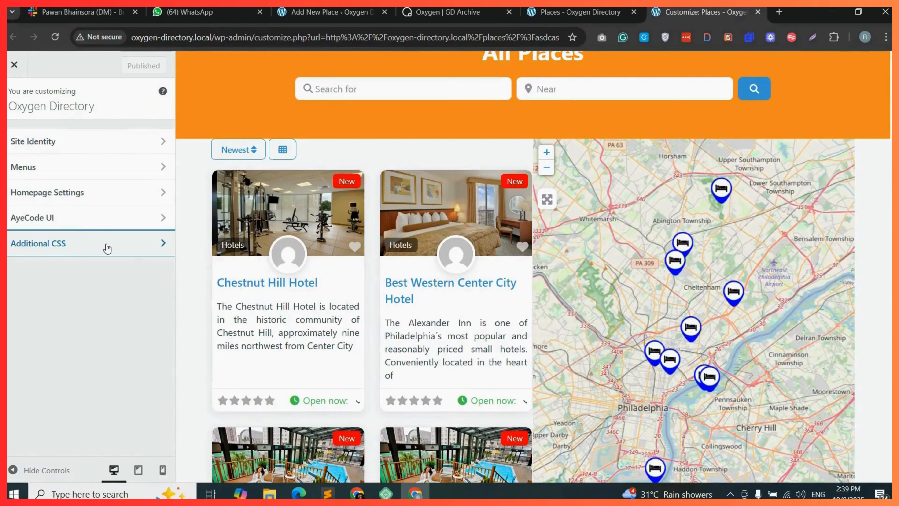
pyautogui.click(116, 249)
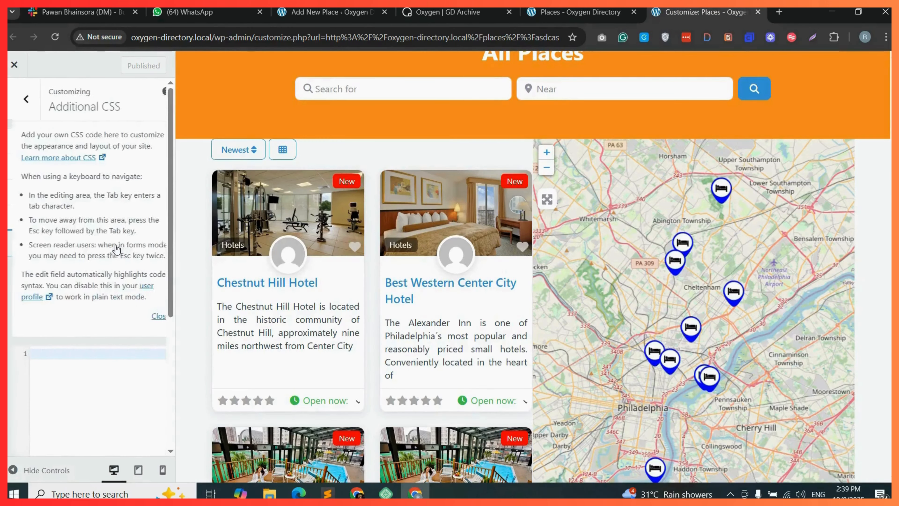
pyautogui.click(40, 354)
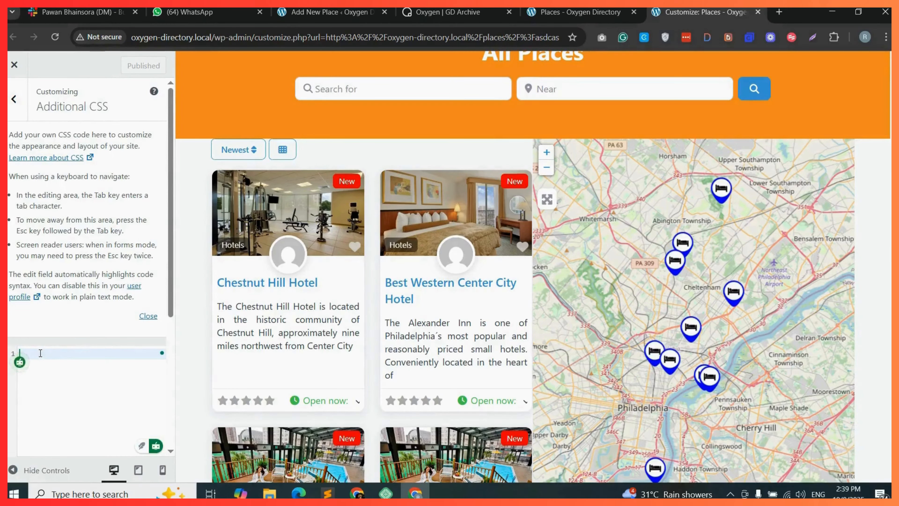
pyautogui.write('.scroll-listings-col')
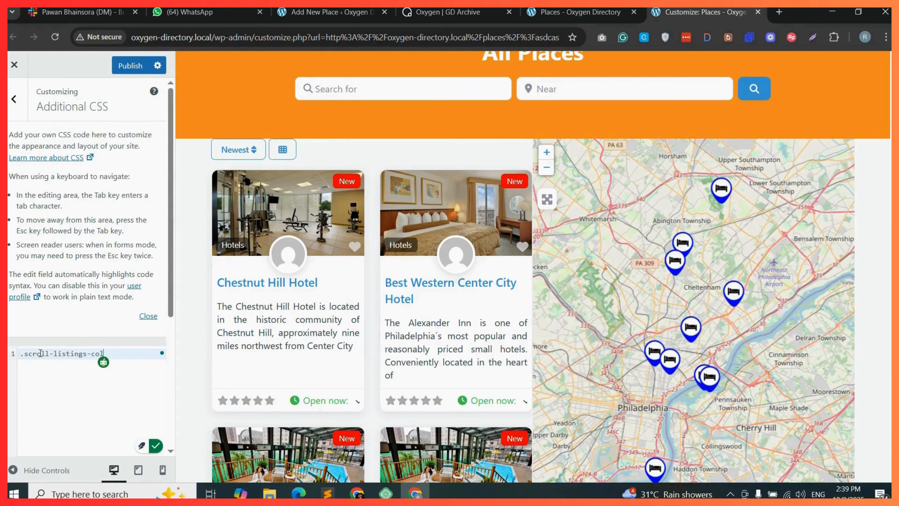
pyautogui.write('{   max-height:700px;   overflow-y:auto;   overflow-x:hidden; }')
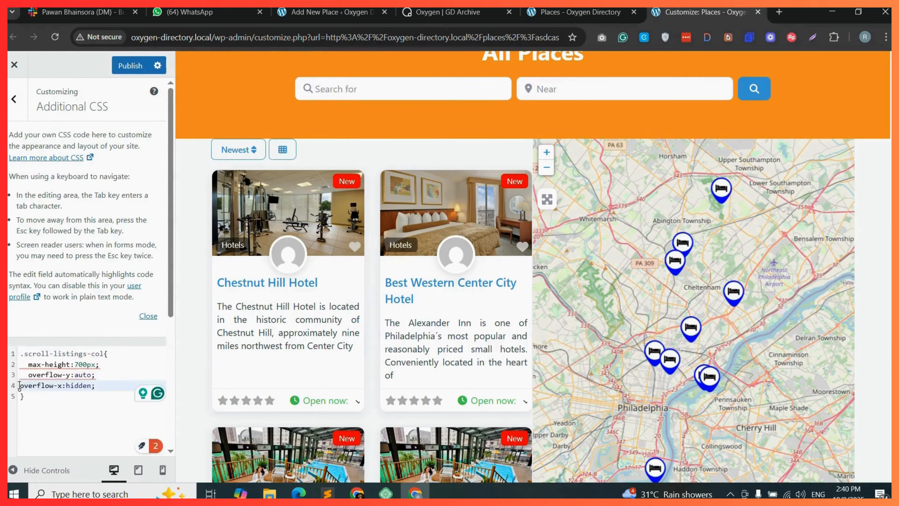
pyautogui.click(19, 385)
pyautogui.click(132, 70)
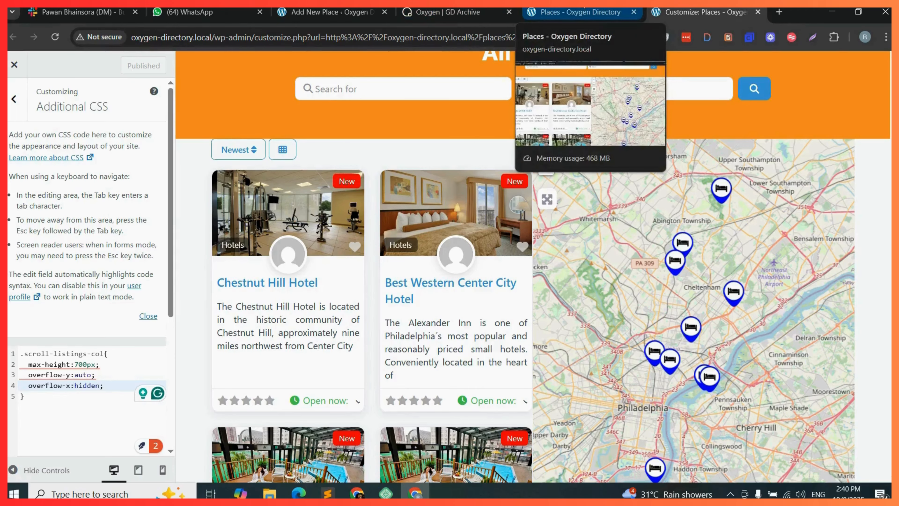
# Reload the Places archive page and scroll to check the listings column scrolling beside the map.
pyautogui.click(581, 12)
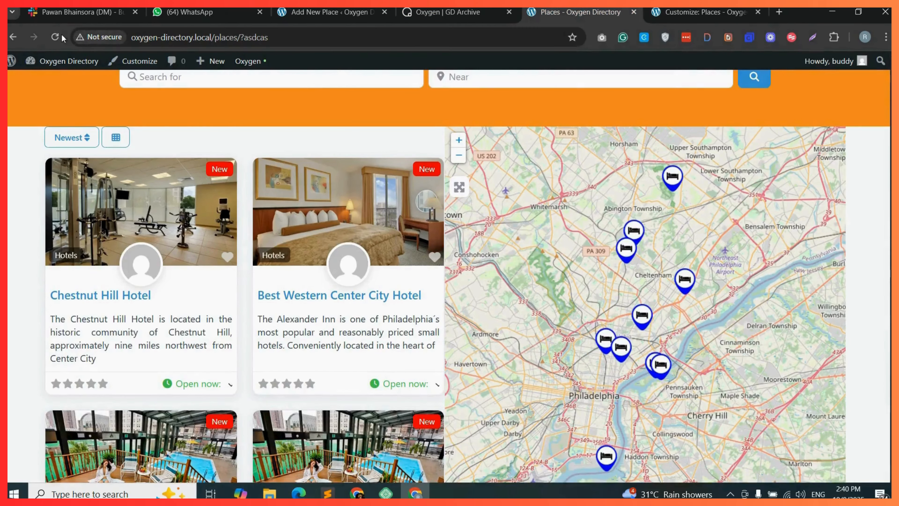
pyautogui.click(462, 10)
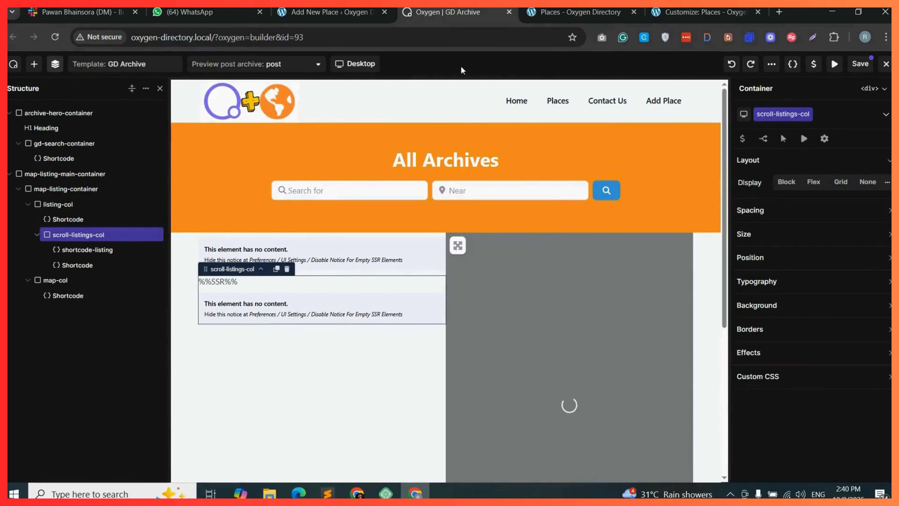
pyautogui.hotkey('ctrl', 'Tab')
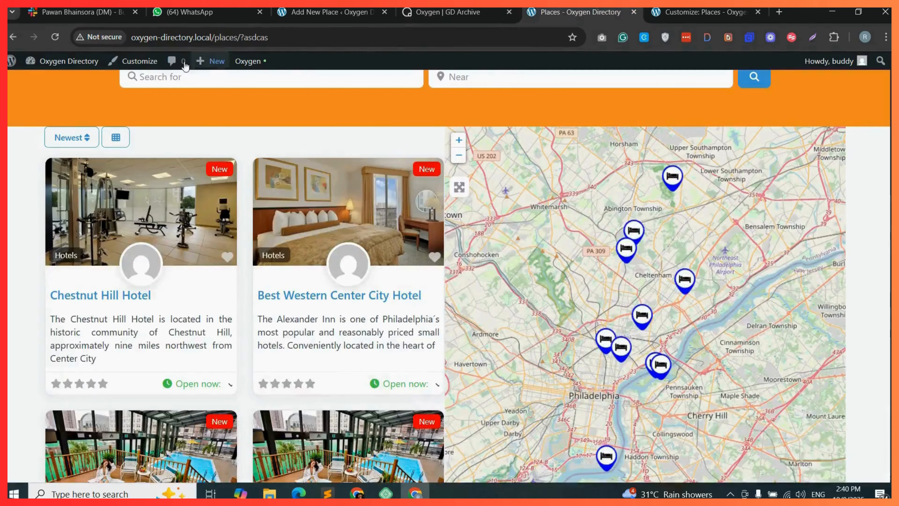
pyautogui.click(56, 38)
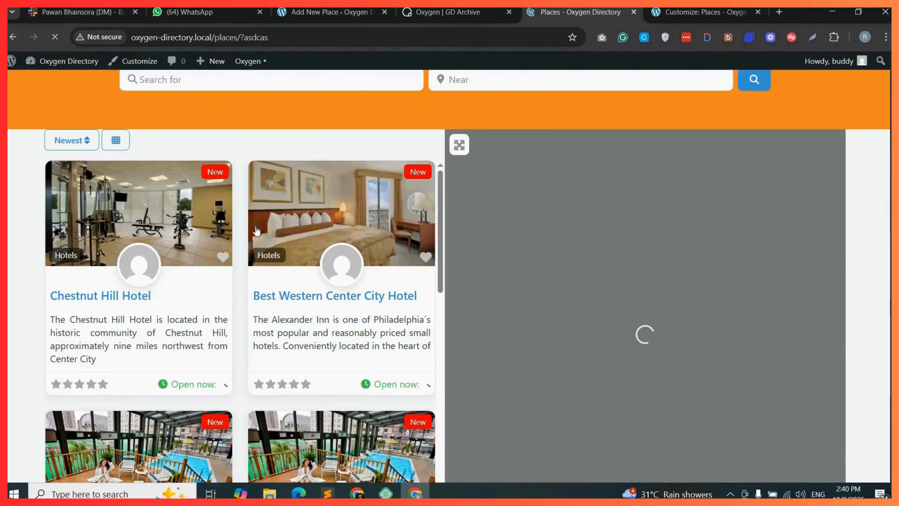
pyautogui.scroll(-5, 386, 293)
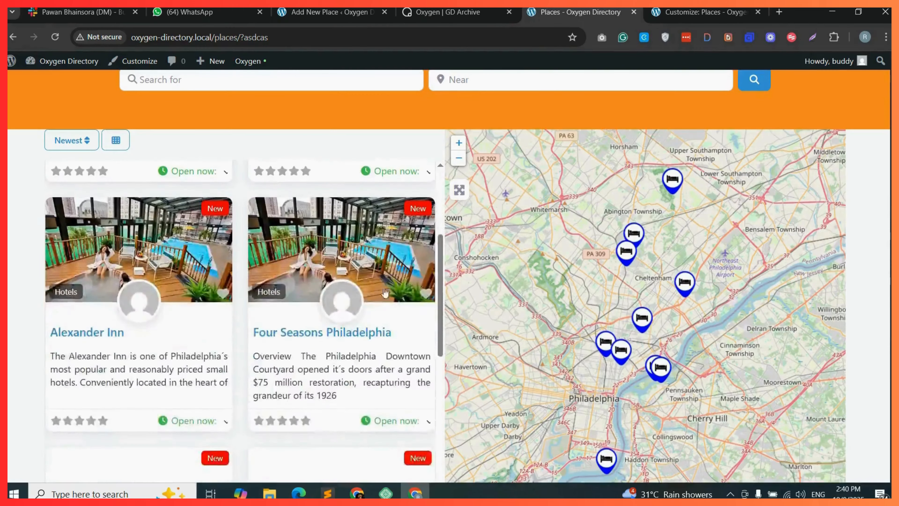
pyautogui.scroll(-10, 385, 292)
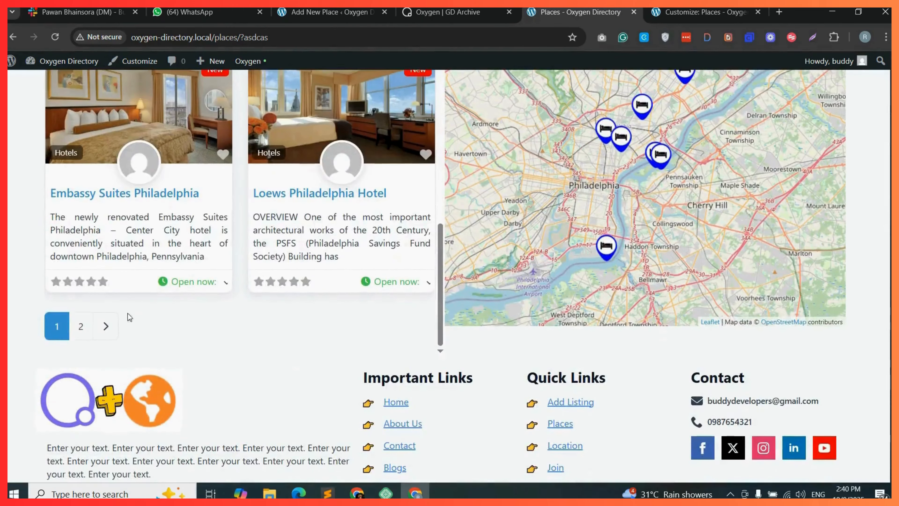
pyautogui.scroll(15, 320, 302)
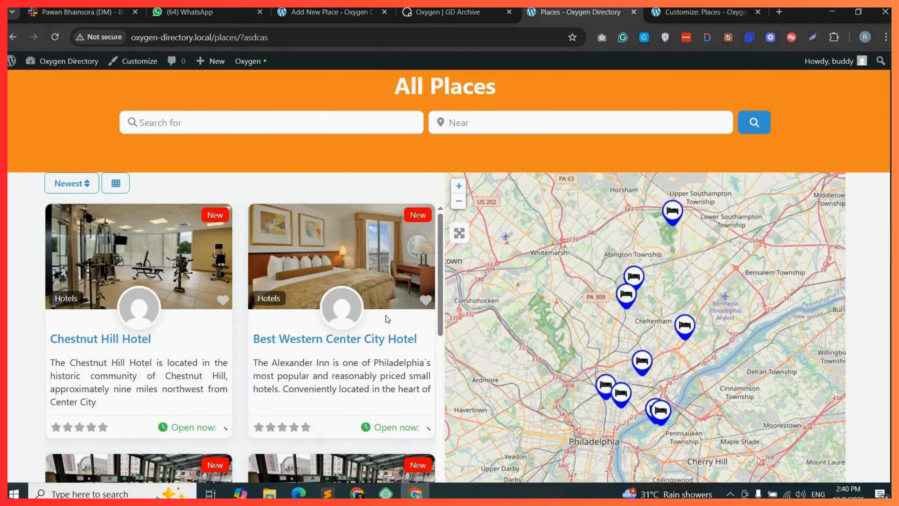
# Set the map shortcode's height to 740px in map-col and save the template.
pyautogui.scroll(-10, 385, 315)
pyautogui.click(448, 12)
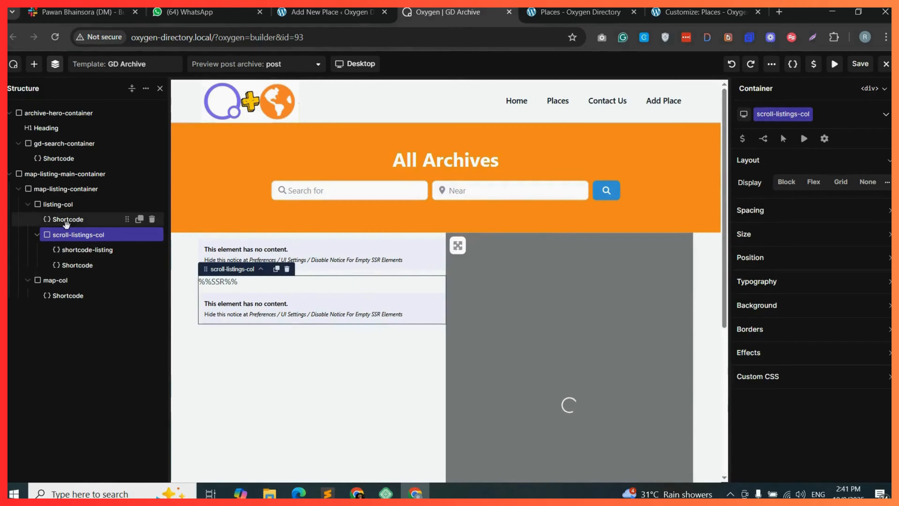
pyautogui.click(68, 295)
pyautogui.write('40px"')
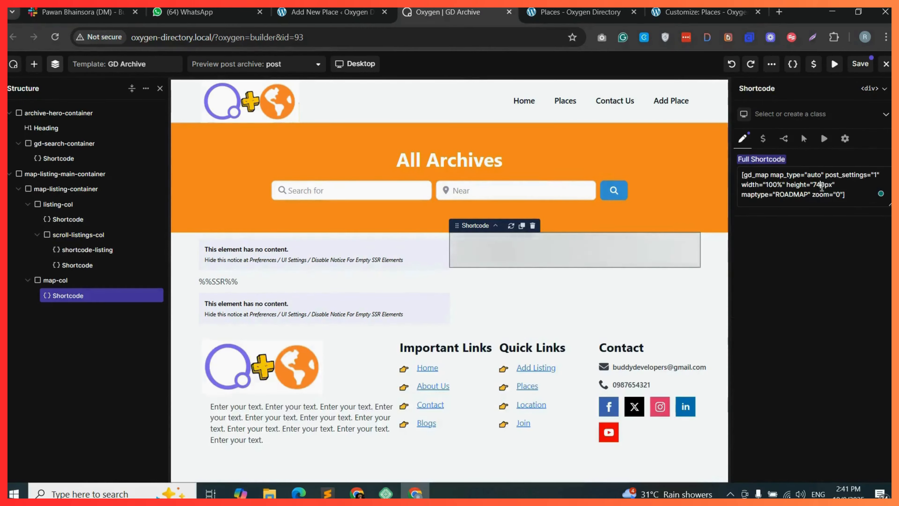
pyautogui.click(860, 63)
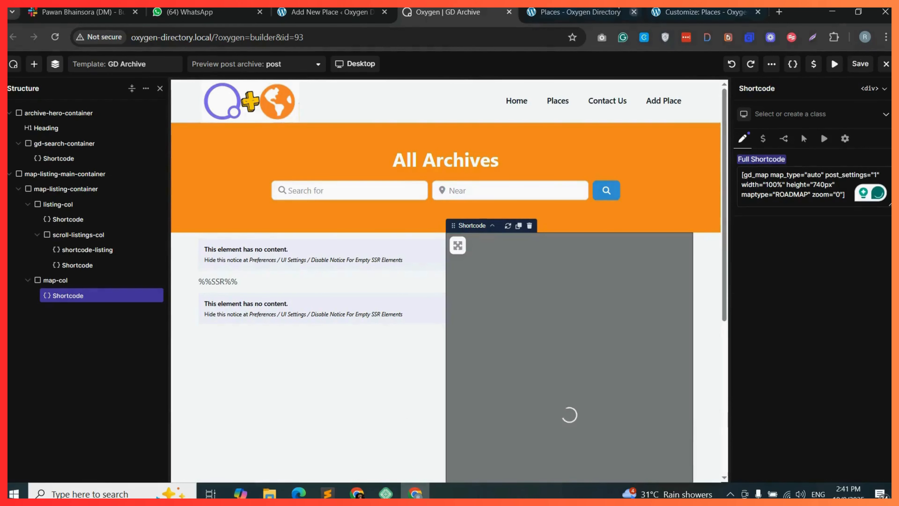
# Reload the Places archive page and scroll to check the map height beside the listings.
pyautogui.click(580, 11)
pyautogui.click(58, 36)
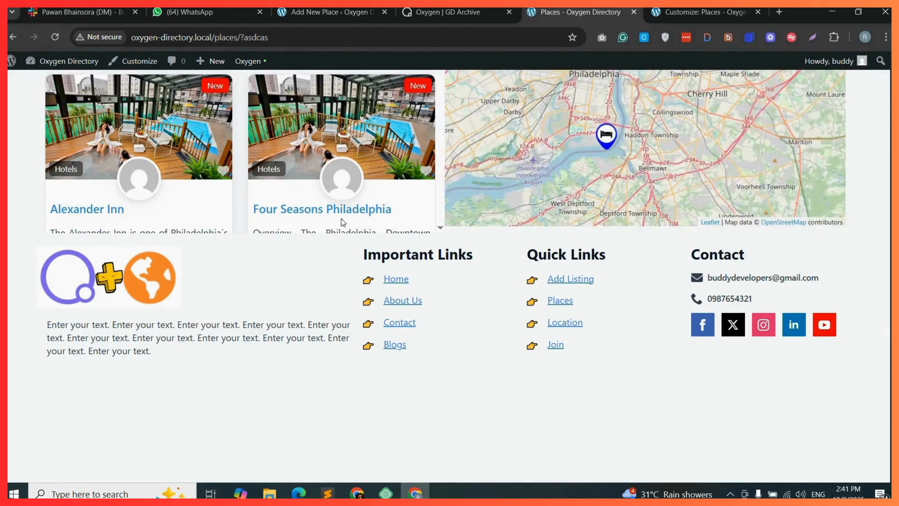
pyautogui.scroll(5, 387, 247)
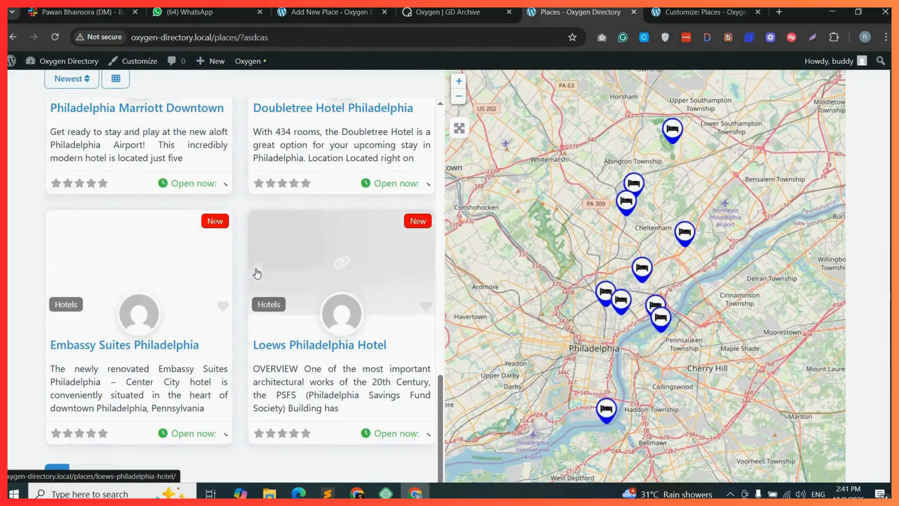
pyautogui.scroll(10, 282, 285)
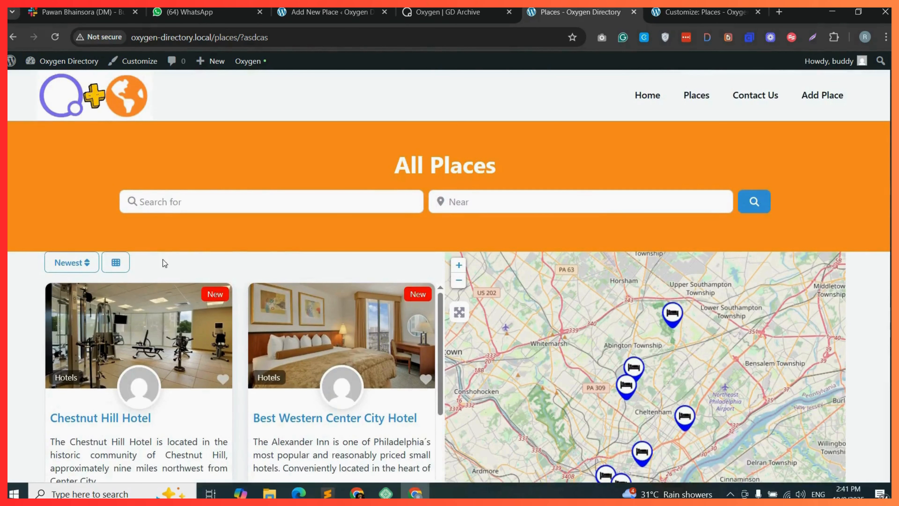
# Set listing-col's top padding to 30px and save the template.
pyautogui.hotkey('ctrl', 'shift', 'Tab')
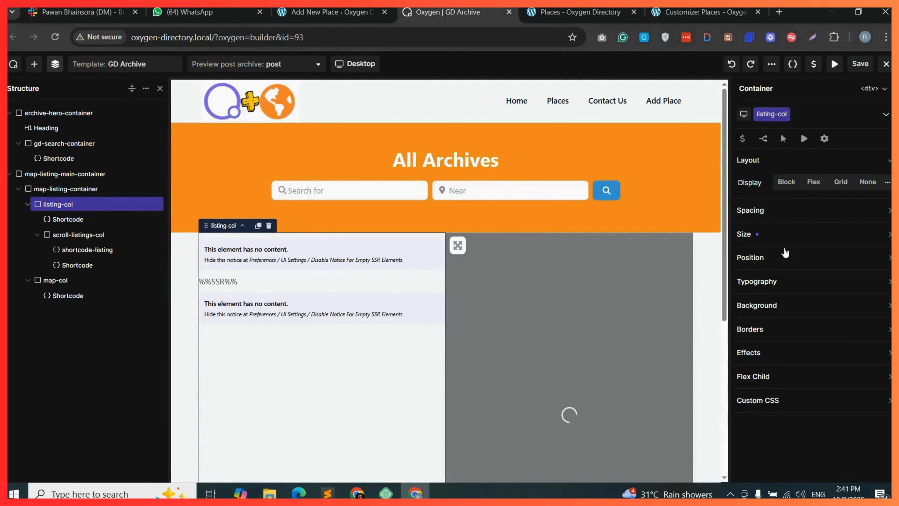
pyautogui.click(784, 255)
pyautogui.click(797, 211)
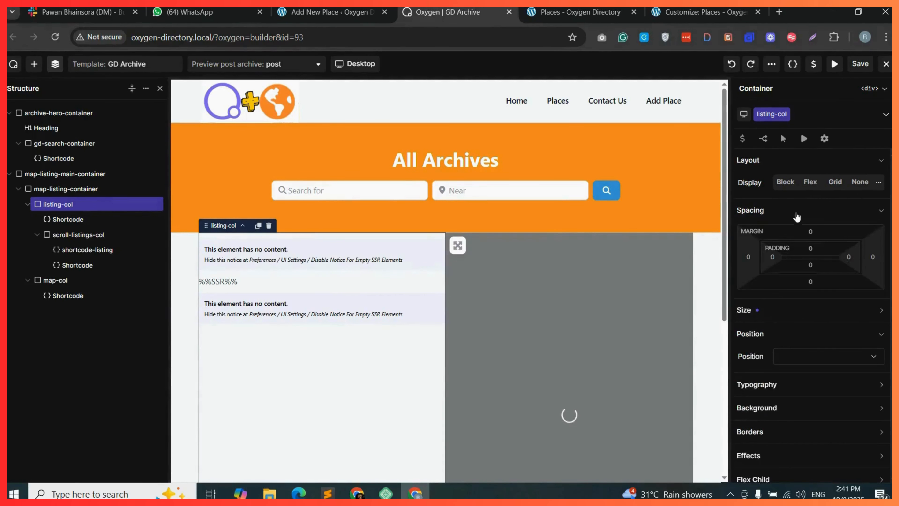
pyautogui.click(811, 250)
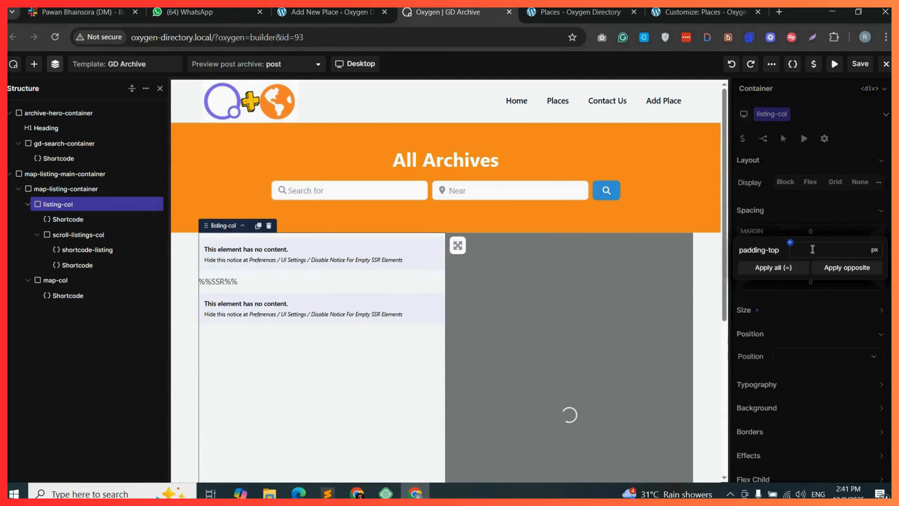
pyautogui.write('30')
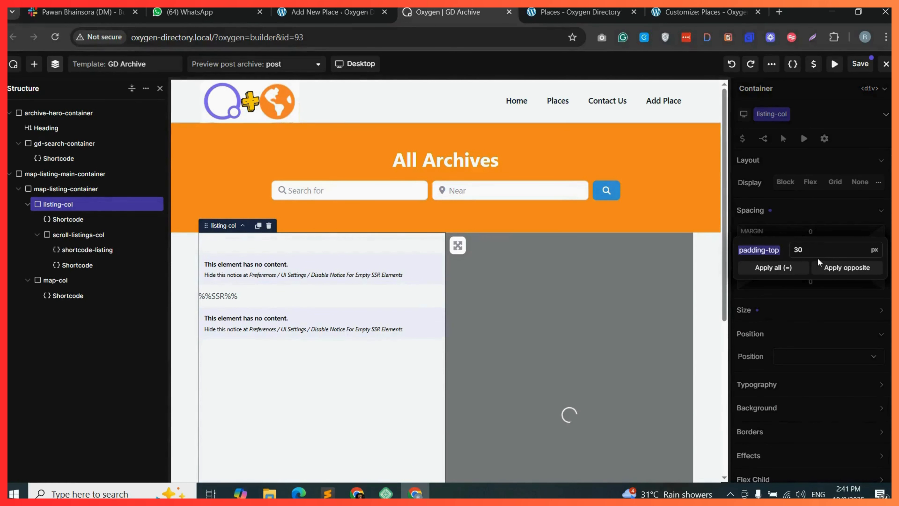
pyautogui.click(855, 71)
# Reload the Places archive page to preview the listings column spacing.
pyautogui.click(580, 12)
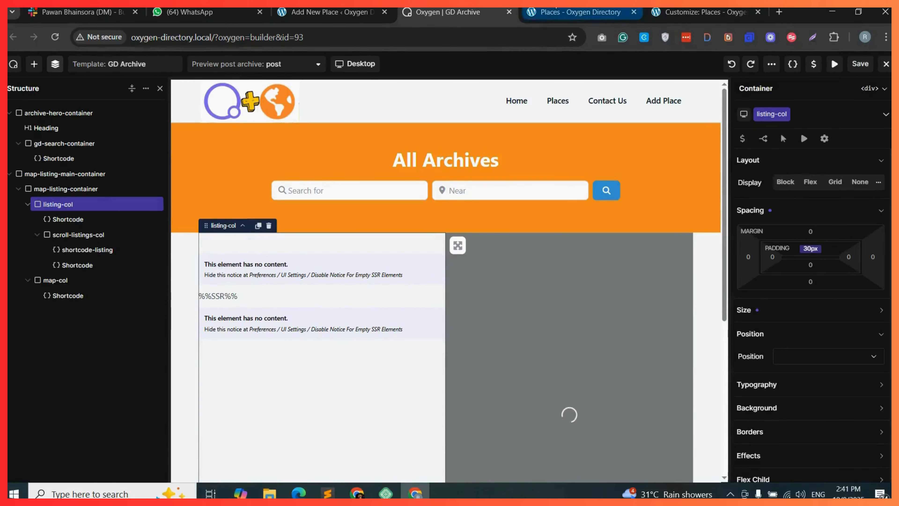
pyautogui.click(56, 38)
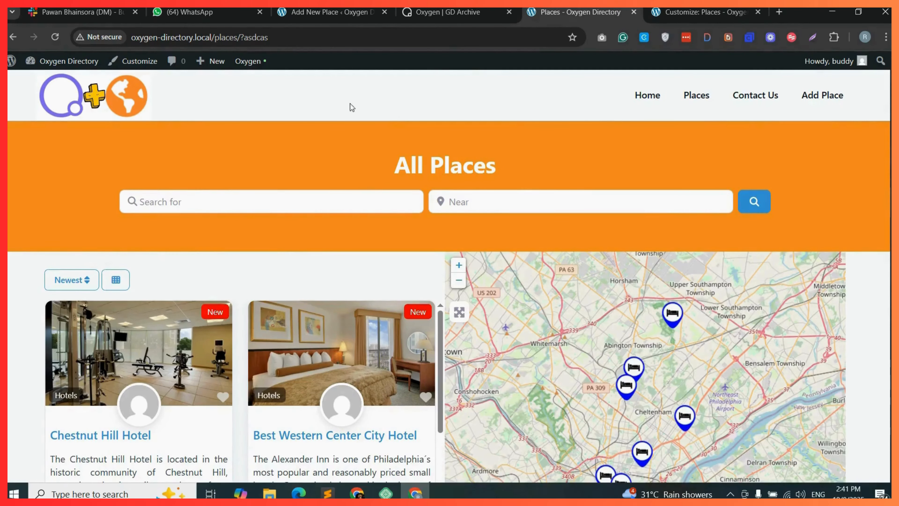
# Set listing-col's top padding to 25px and save the template.
pyautogui.click(448, 12)
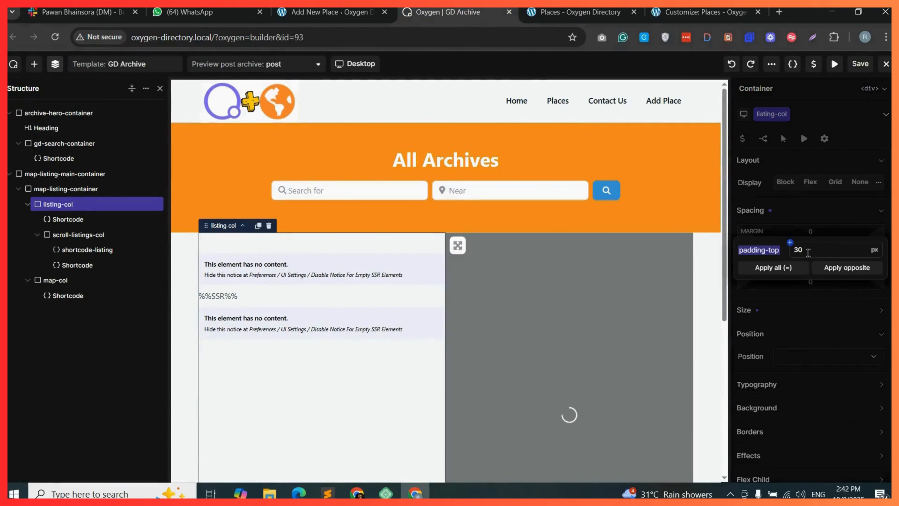
pyautogui.write('25')
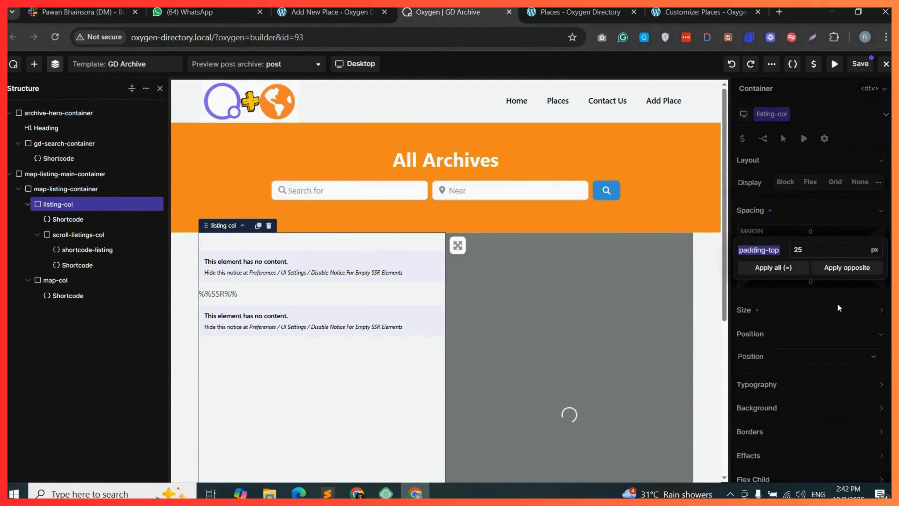
pyautogui.press('Return')
pyautogui.click(860, 64)
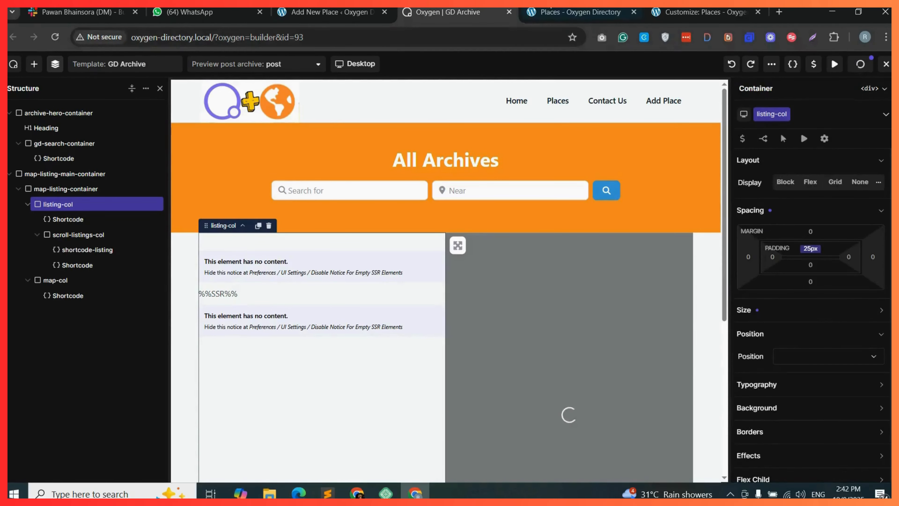
# Reload the Places archive page and inspect the hero and listings column alignment.
pyautogui.click(580, 12)
pyautogui.click(55, 37)
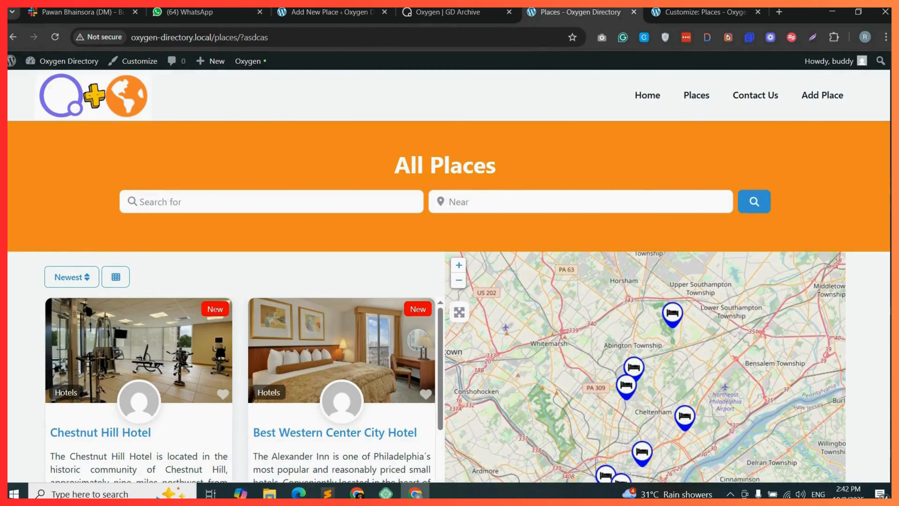
pyautogui.scroll(-9, 449, 276)
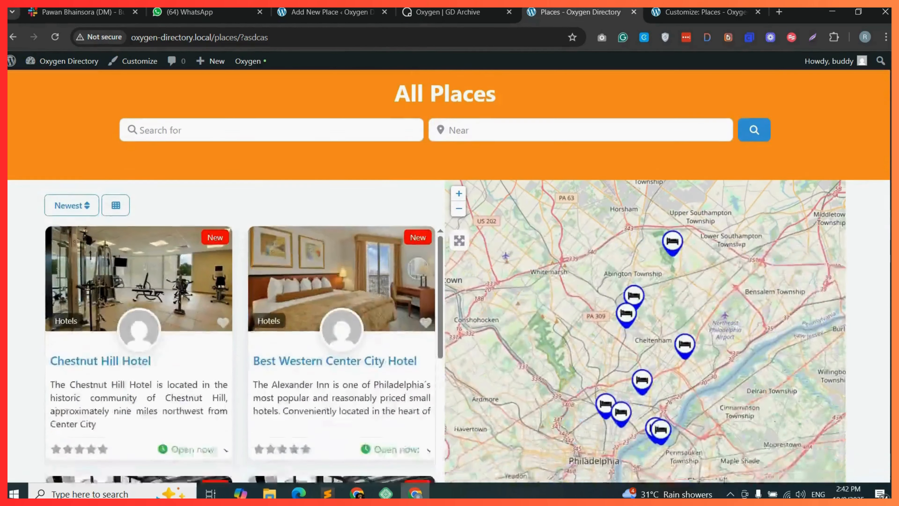
pyautogui.scroll(10, 861, 151)
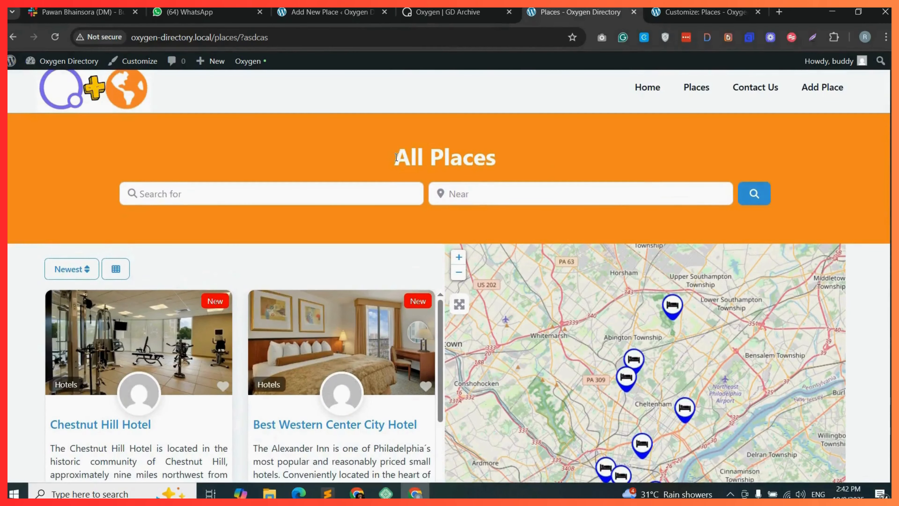
pyautogui.moveTo(390, 158); pyautogui.dragTo(499, 160)
pyautogui.click(506, 172)
# Scroll through the listings column and open page 2 of the Places results.
pyautogui.click(91, 269)
pyautogui.click(112, 269)
pyautogui.click(221, 293)
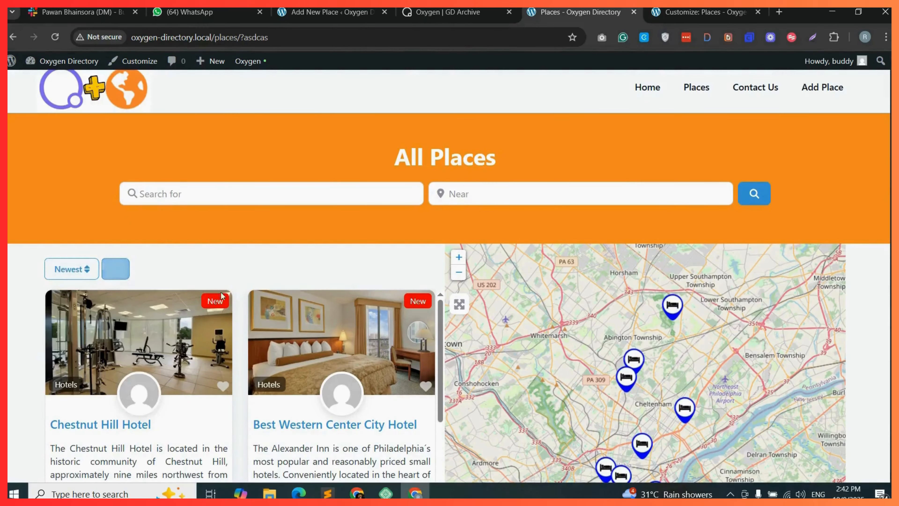
pyautogui.scroll(-3, 338, 390)
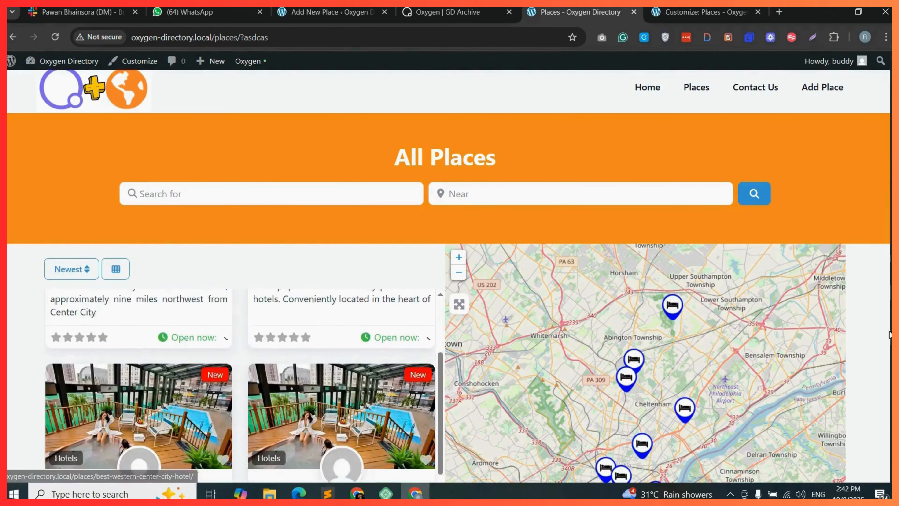
pyautogui.scroll(-4, 889, 334)
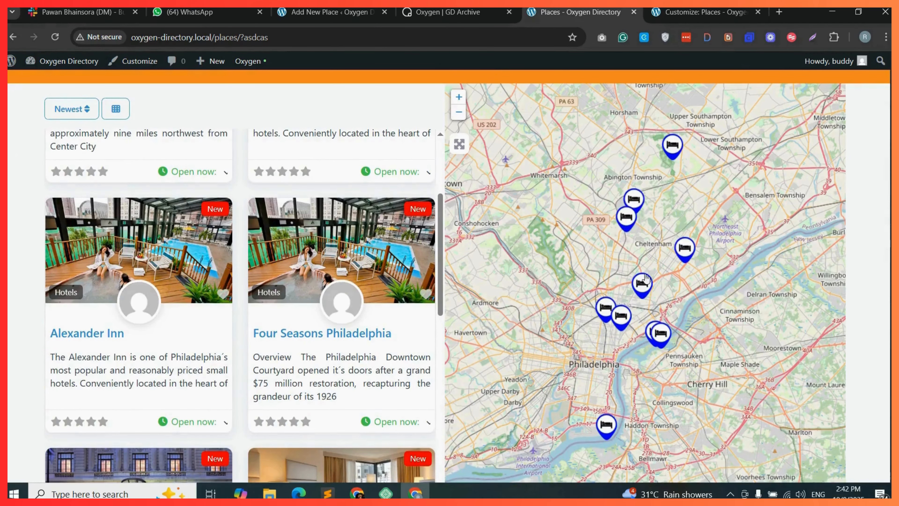
pyautogui.scroll(-6, 340, 326)
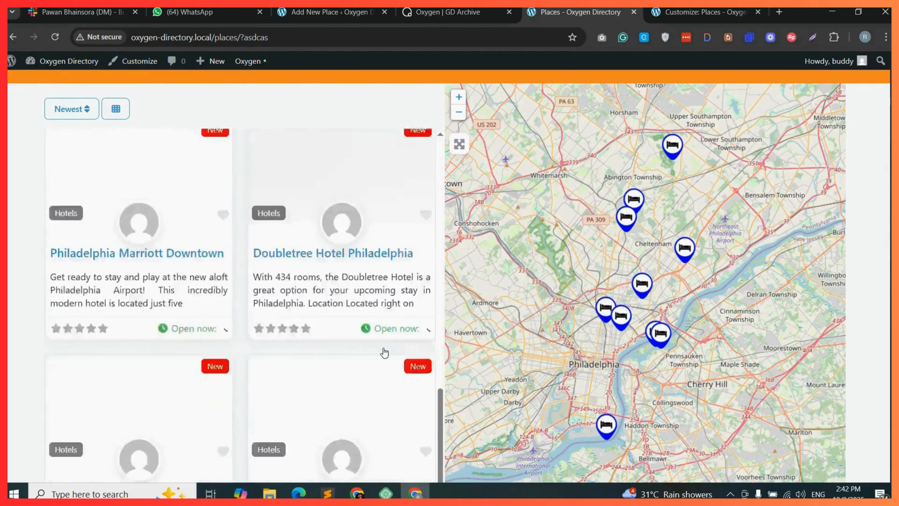
pyautogui.scroll(-10, 384, 352)
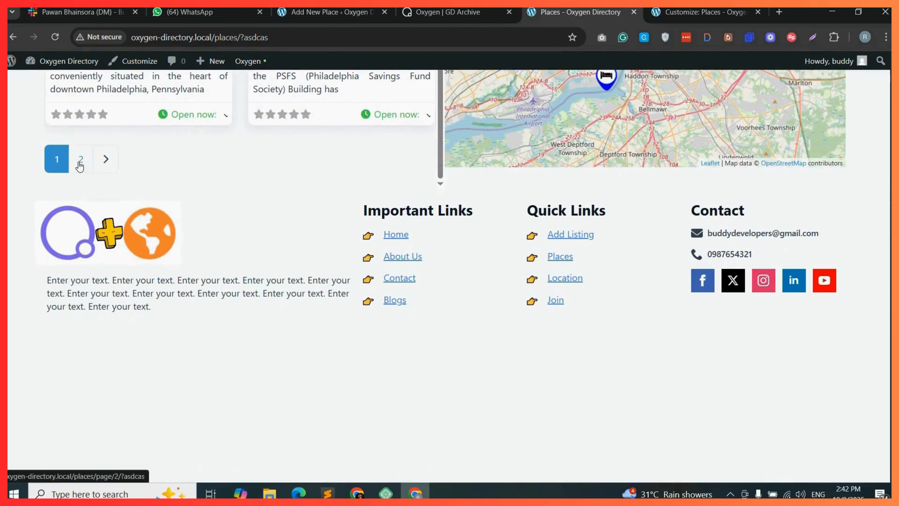
pyautogui.click(80, 164)
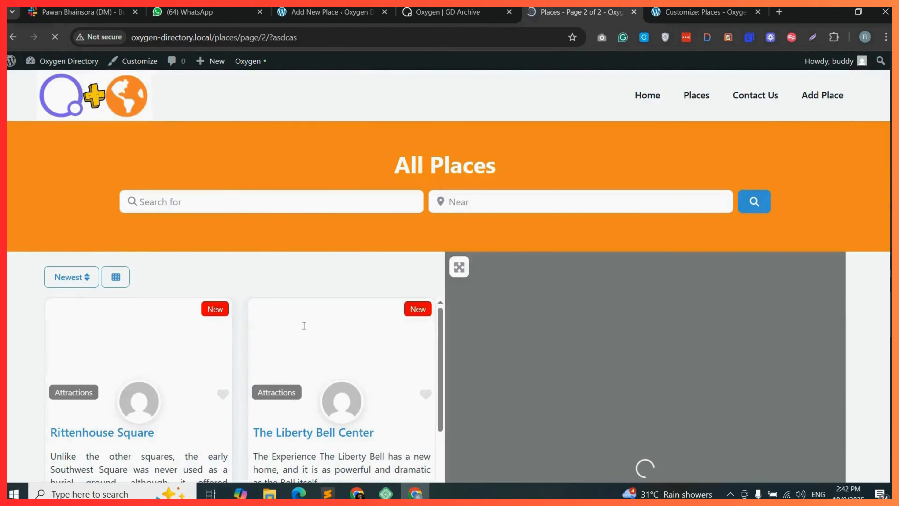
pyautogui.scroll(-8, 304, 325)
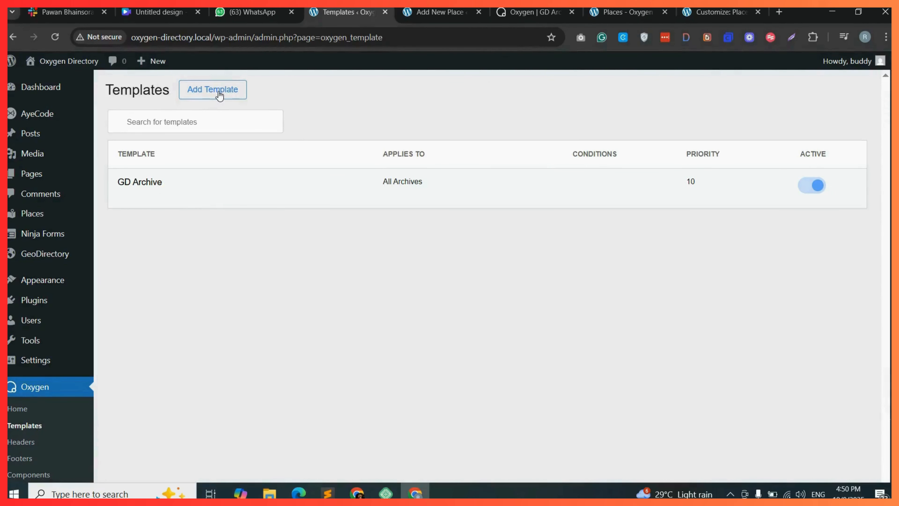
# Add a new template named GD search applied to Other / Search Results with priority 11.
pyautogui.click(211, 95)
pyautogui.click(571, 308)
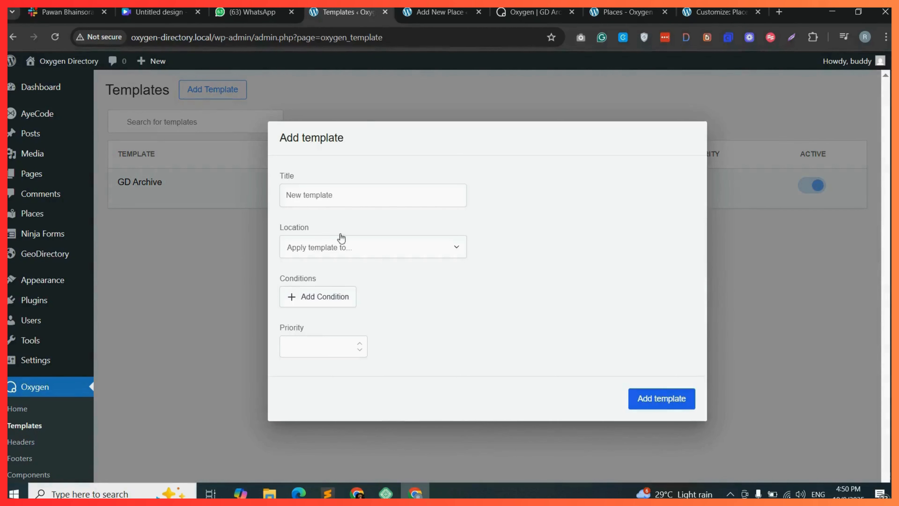
pyautogui.click(329, 198)
pyautogui.write('GD search')
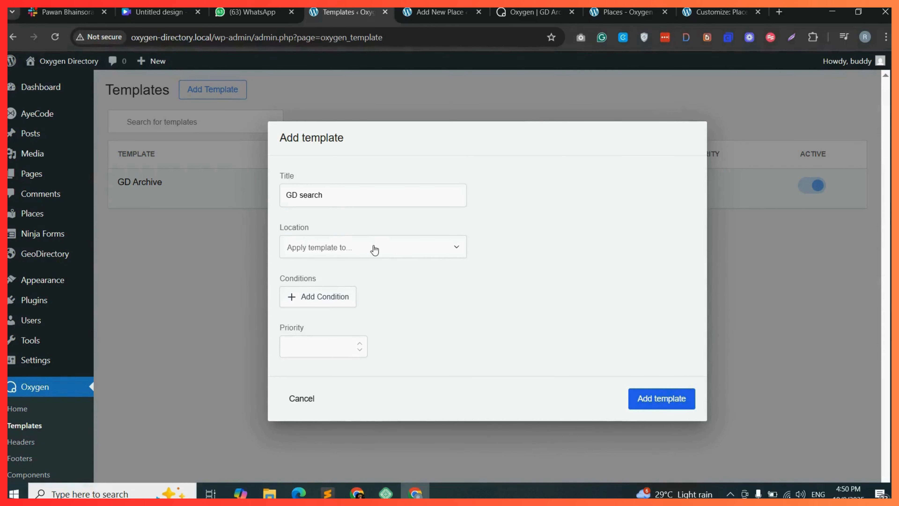
pyautogui.click(380, 250)
pyautogui.scroll(-5, 361, 358)
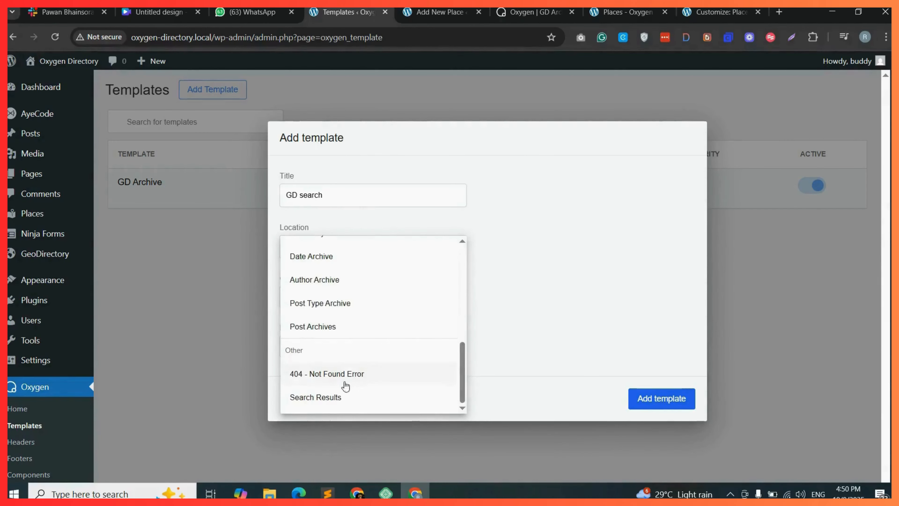
pyautogui.click(331, 397)
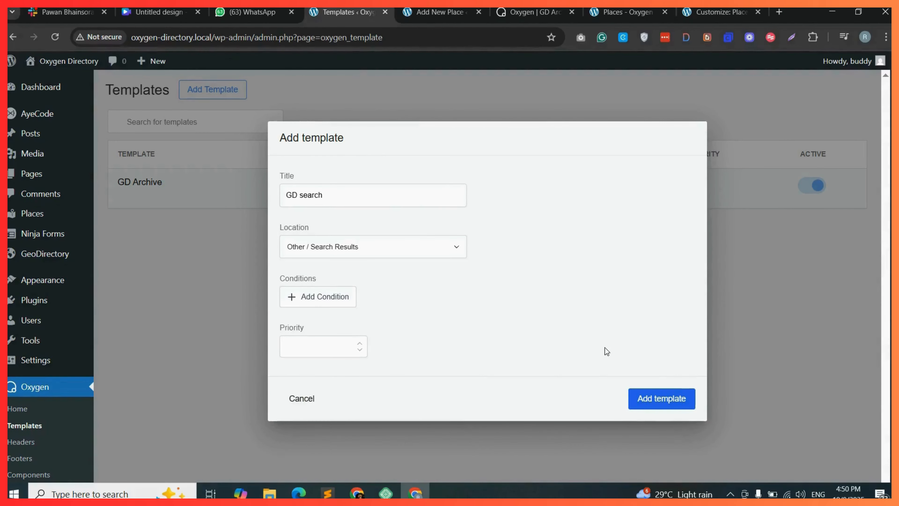
pyautogui.write('11')
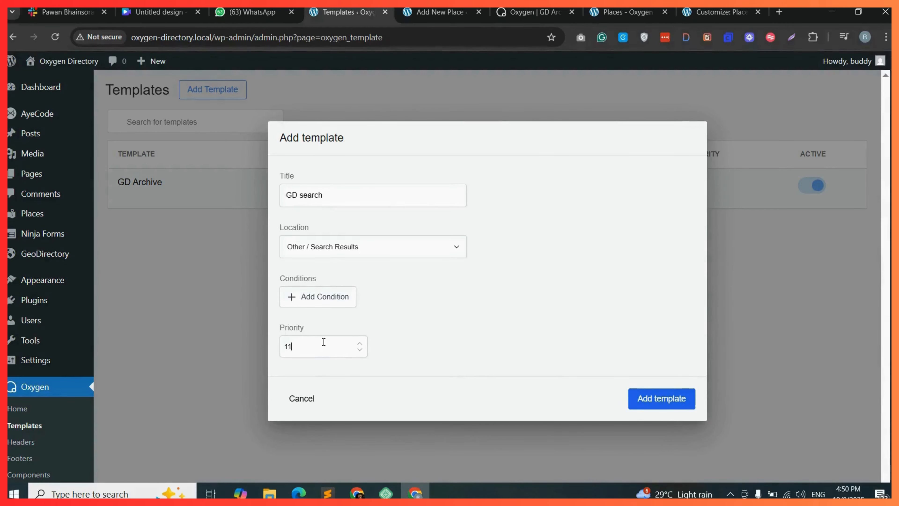
pyautogui.click(667, 400)
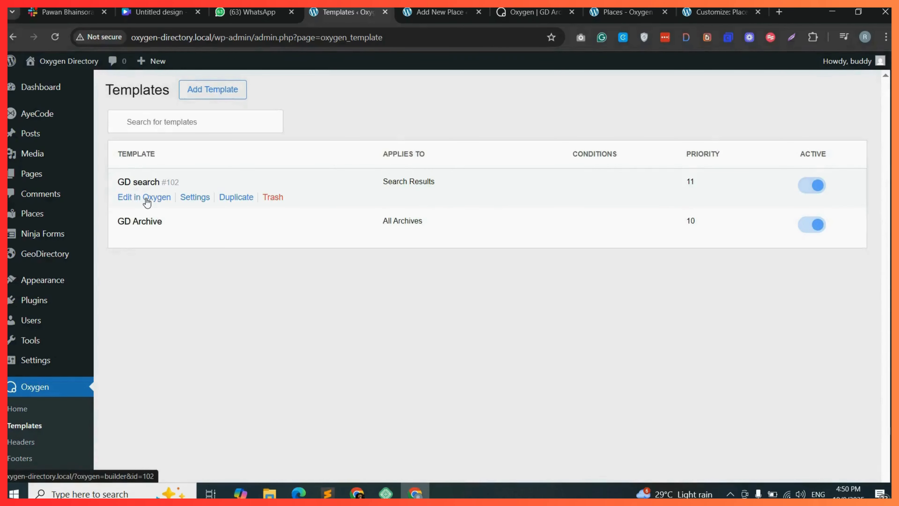
# Open GD search in the builder and copy archive-hero-container from the GD Archive template.
pyautogui.click(147, 200)
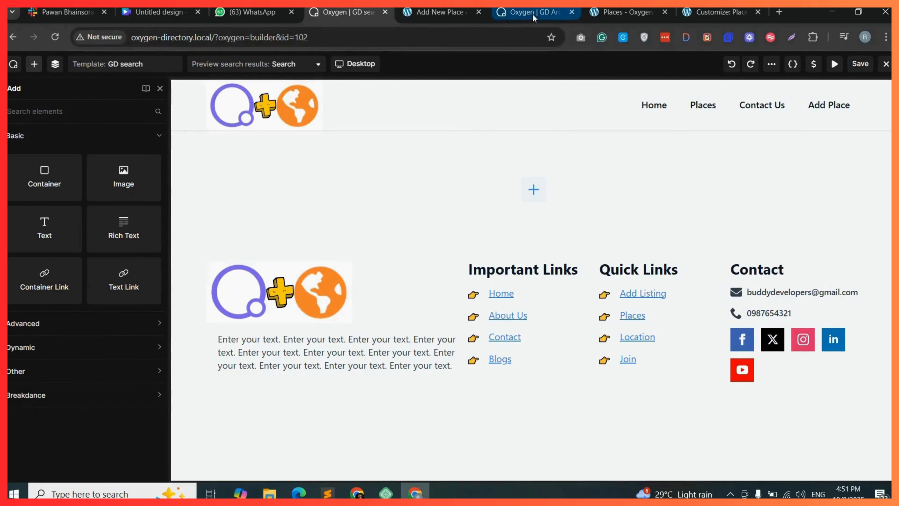
pyautogui.moveTo(537, 13); pyautogui.dragTo(446, 13)
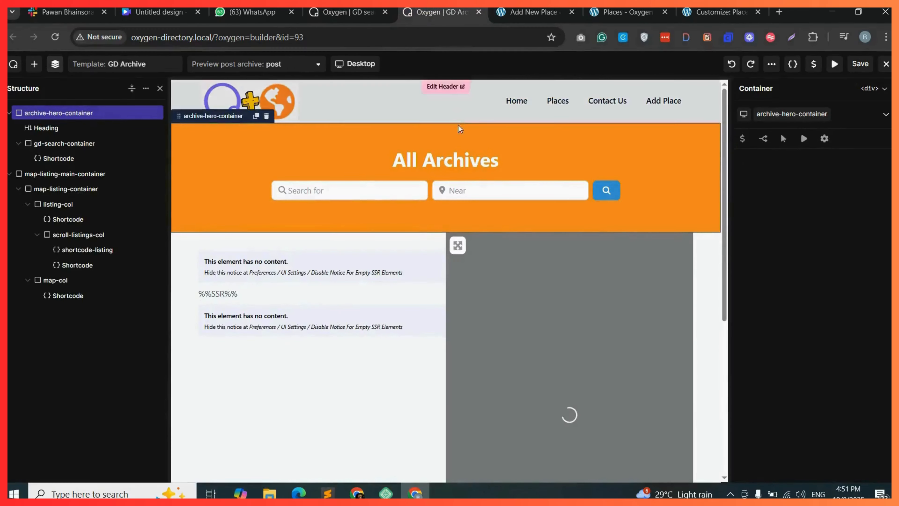
pyautogui.rightClick(103, 113)
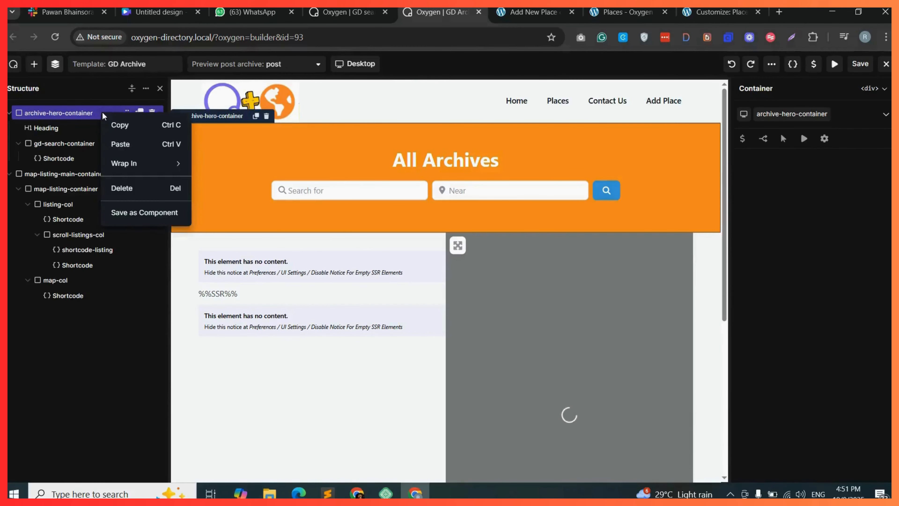
pyautogui.click(136, 126)
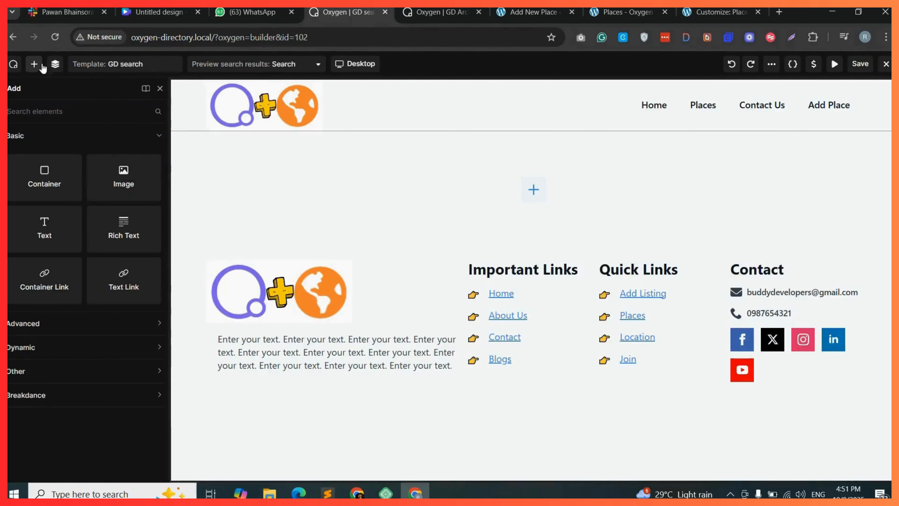
pyautogui.click(56, 66)
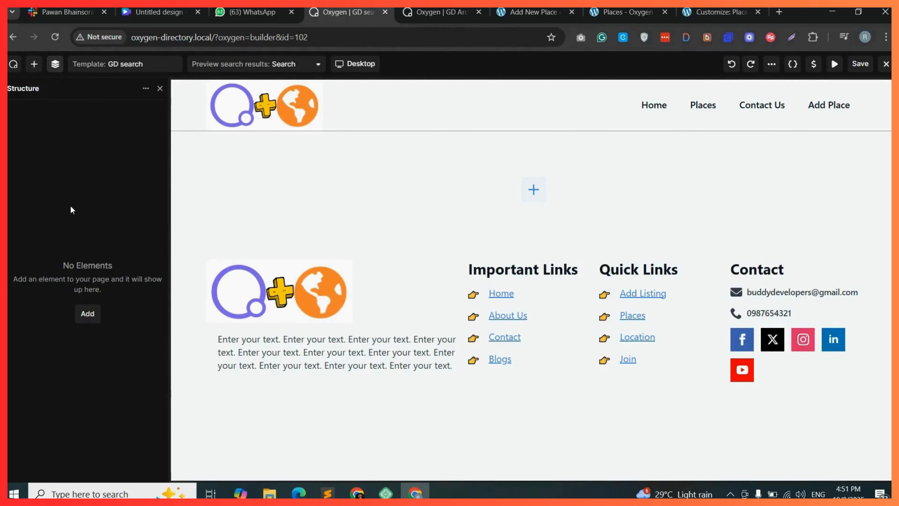
# Paste the copied archive-hero-container into the empty GD search template.
pyautogui.rightClick(72, 187)
pyautogui.click(102, 215)
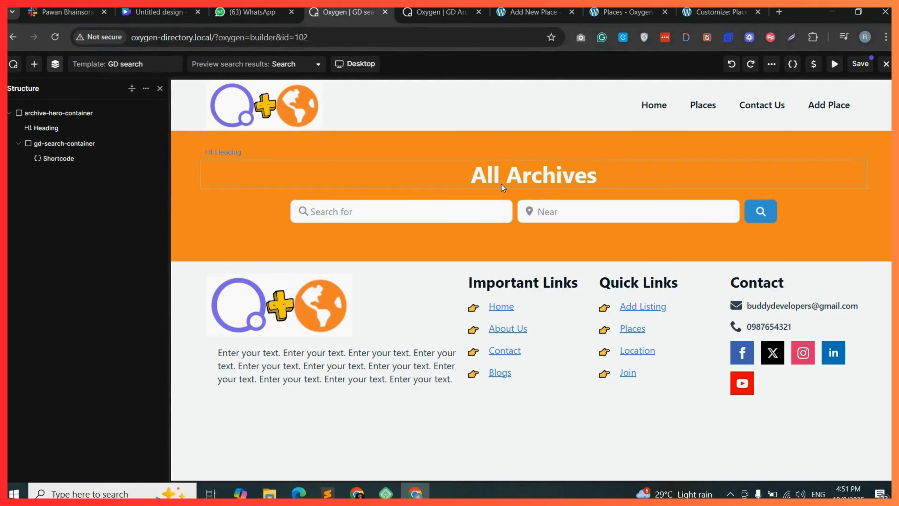
# Copy map-listing-main-container from the GD Archive template and paste it into the GD search template.
pyautogui.hotkey('ctrl', 'Tab')
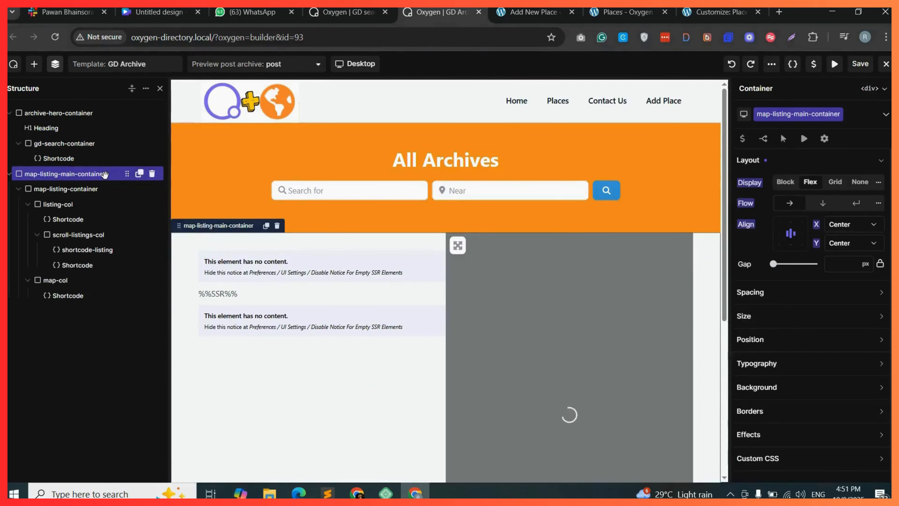
pyautogui.rightClick(105, 174)
pyautogui.click(167, 188)
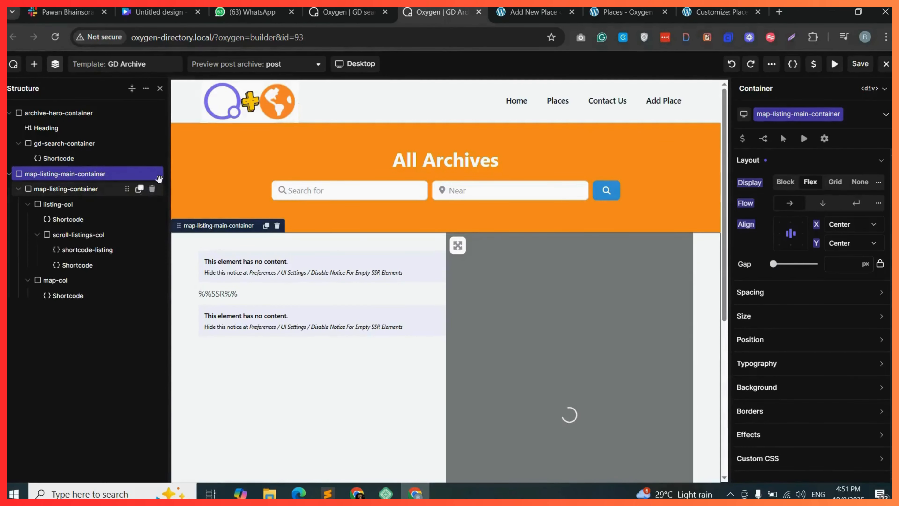
pyautogui.click(341, 15)
pyautogui.hotkey('ctrl', 'v')
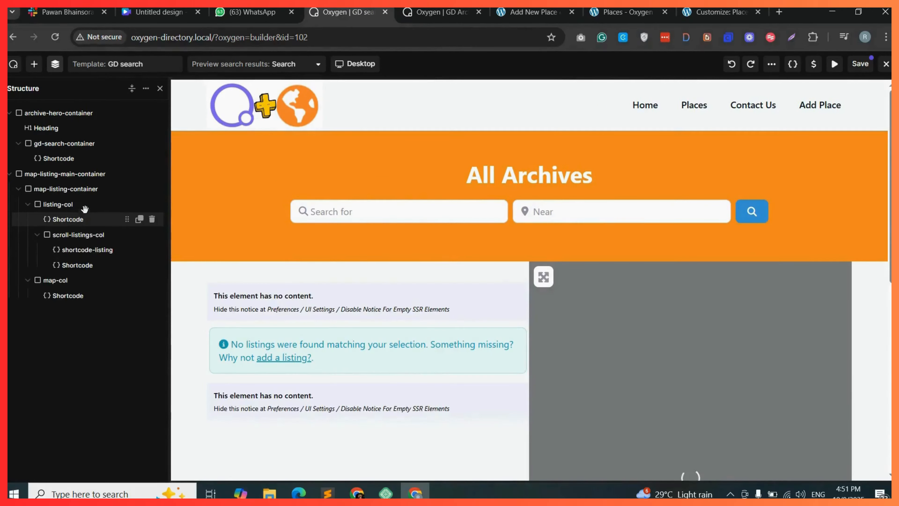
# Move gd-search-container into listing-col above its shortcode, set its left and right padding to 0, and save.
pyautogui.moveTo(64, 143); pyautogui.dragTo(68, 191)
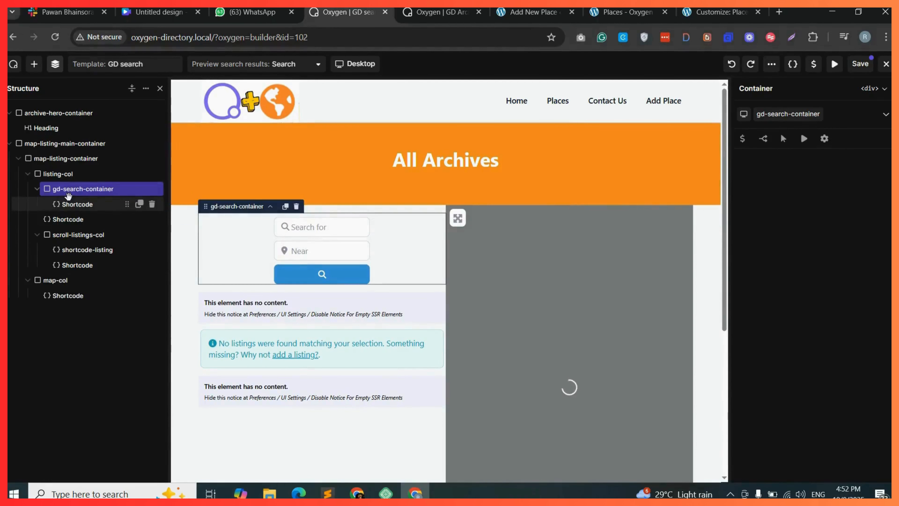
pyautogui.click(772, 259)
pyautogui.write('150')
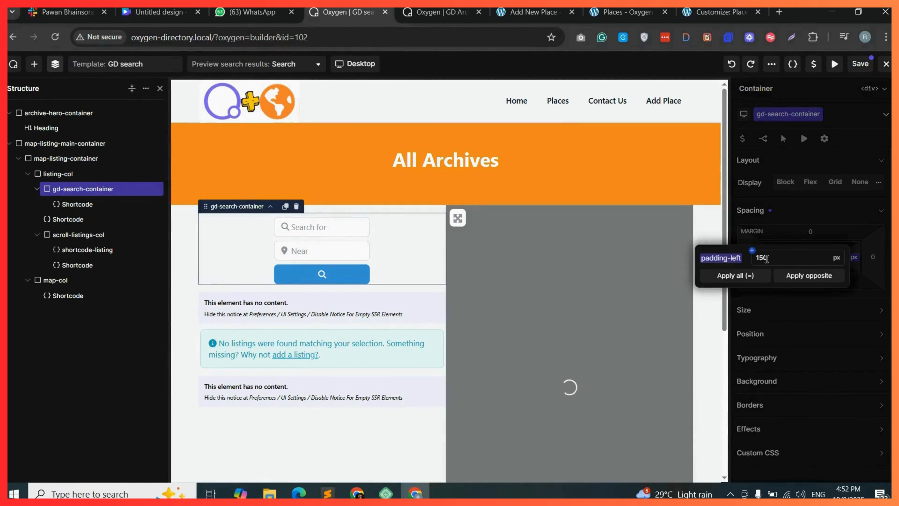
pyautogui.moveTo(768, 258); pyautogui.dragTo(756, 259)
pyautogui.write('0')
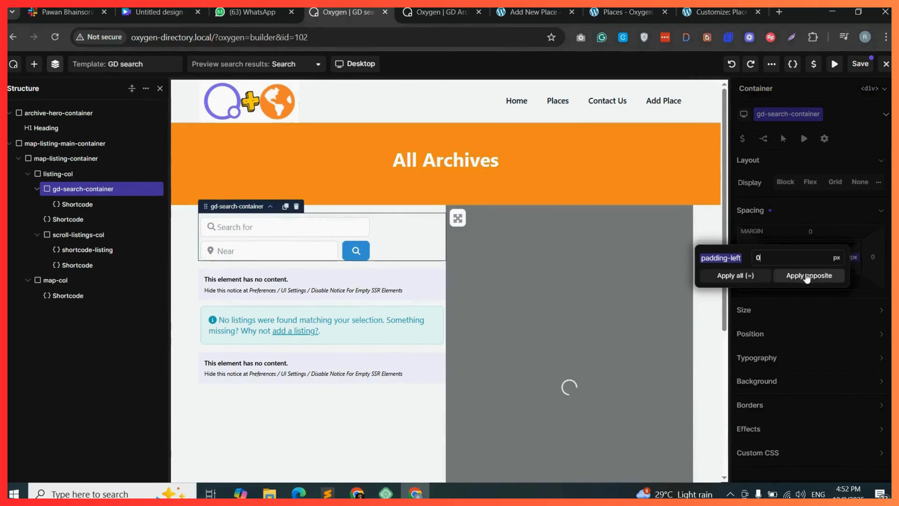
pyautogui.click(807, 278)
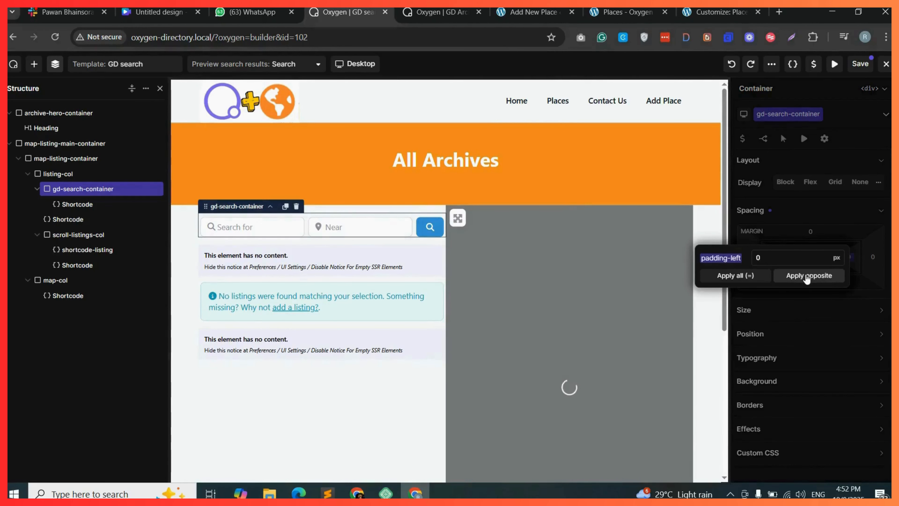
pyautogui.click(860, 66)
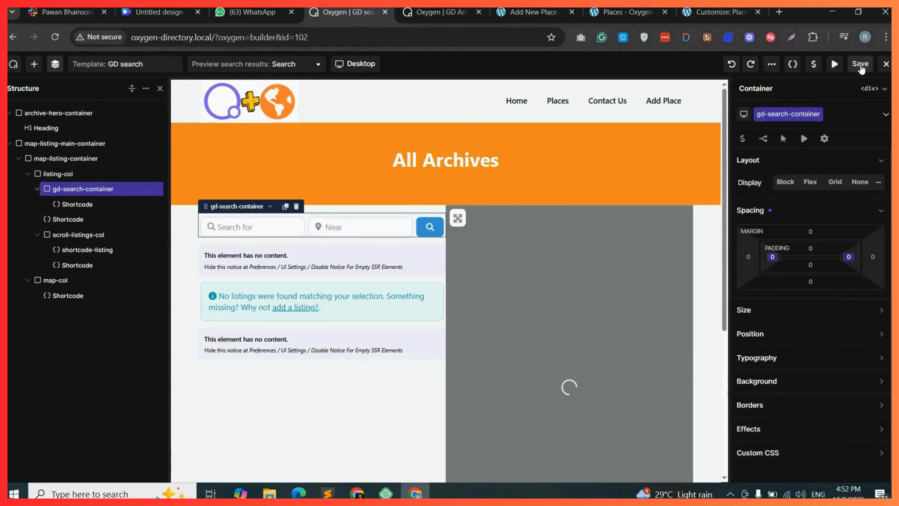
# Run an empty search from the Places page and scroll through the search results layout.
pyautogui.click(626, 13)
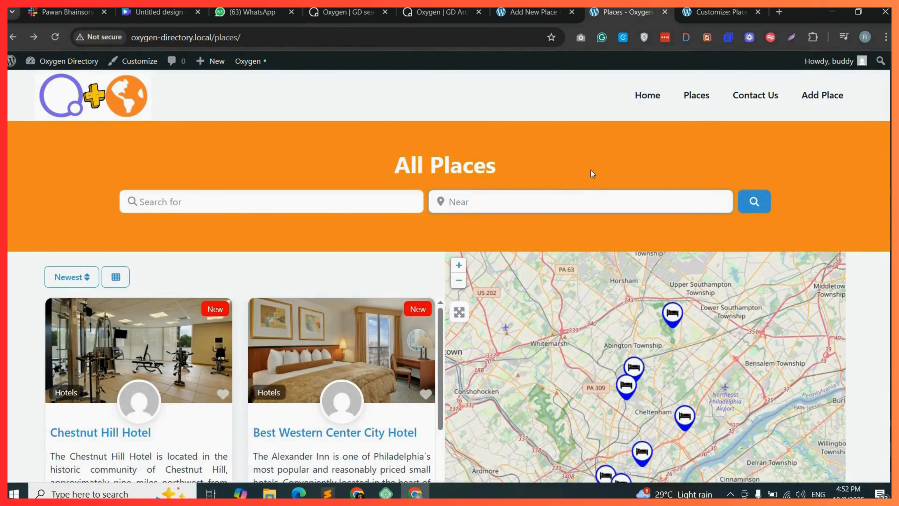
pyautogui.click(754, 202)
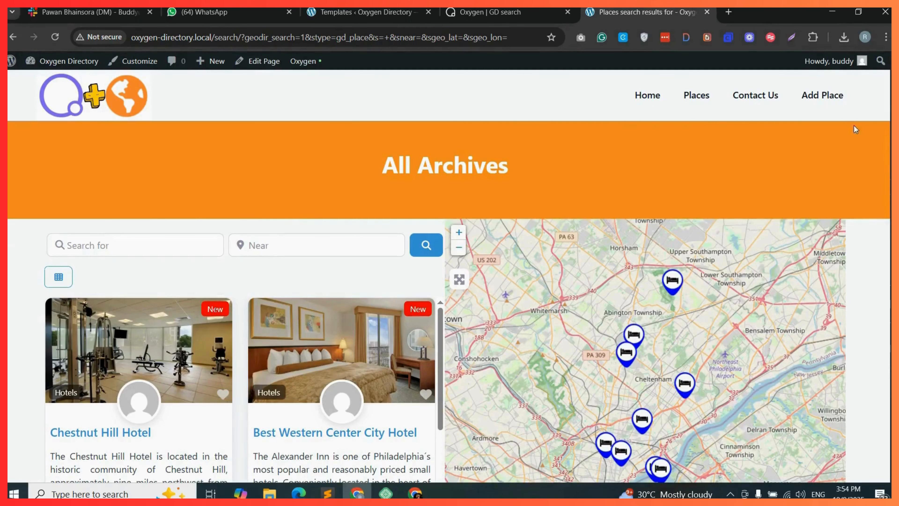
pyautogui.scroll(-6, 449, 278)
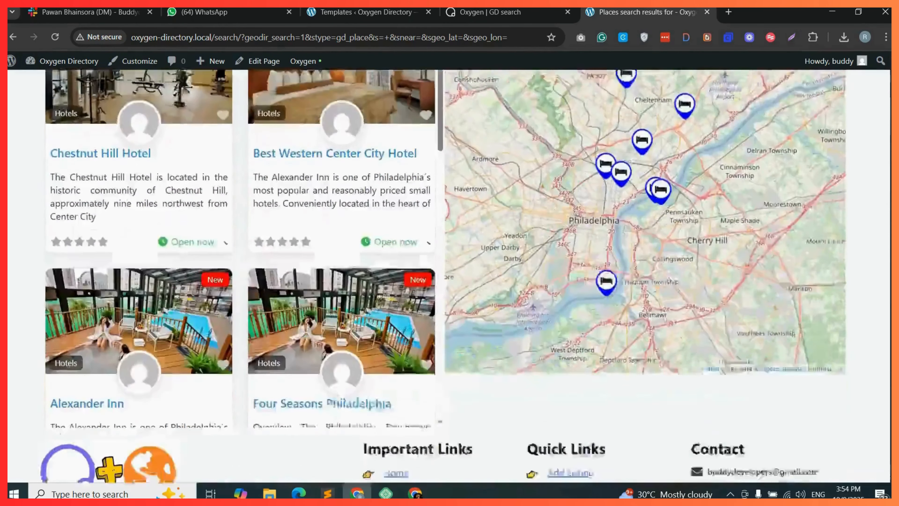
pyautogui.scroll(-3, 449, 276)
pyautogui.scroll(10, 449, 277)
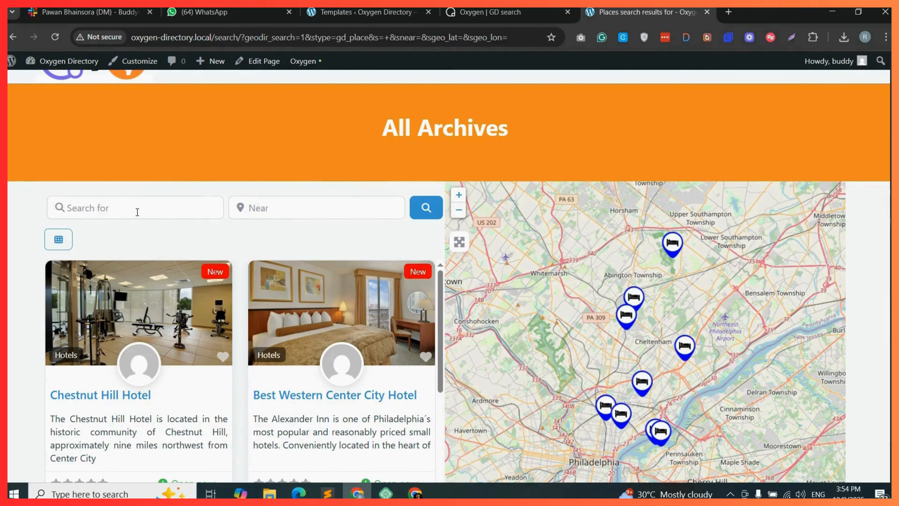
# Set the listing-col container's right padding to 20 px in the GD search template.
pyautogui.hotkey('ctrl', 'shift', 'Tab')
pyautogui.click(78, 204)
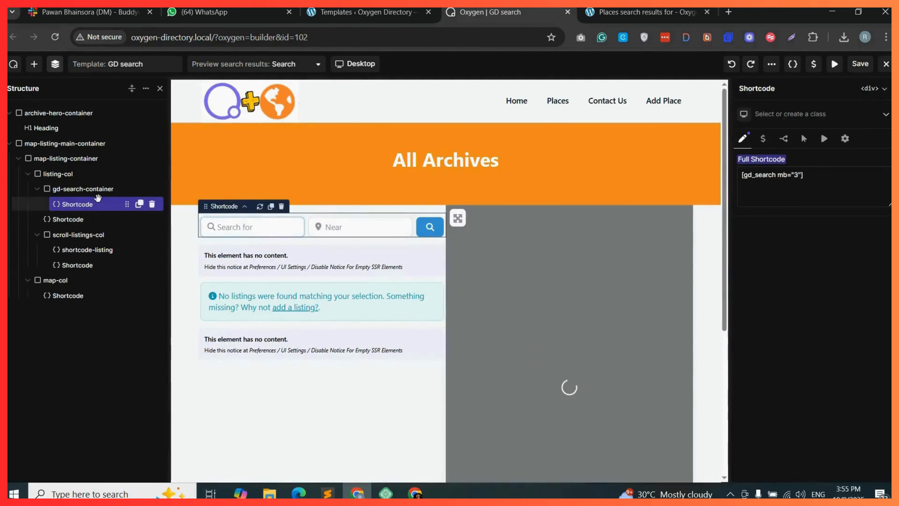
pyautogui.click(76, 190)
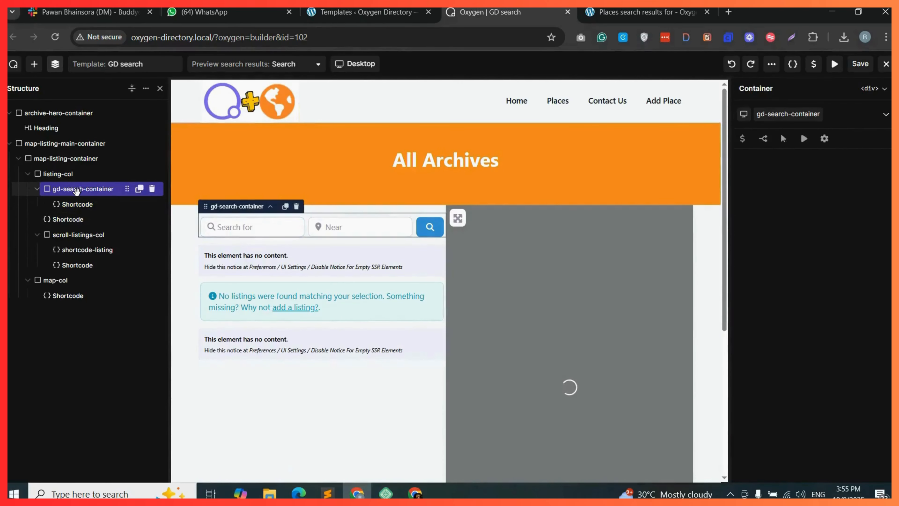
pyautogui.click(83, 175)
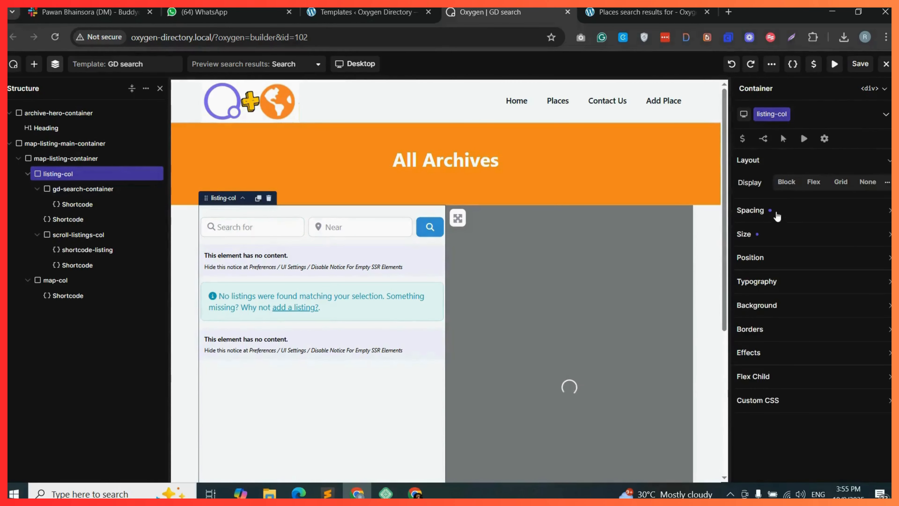
pyautogui.click(790, 212)
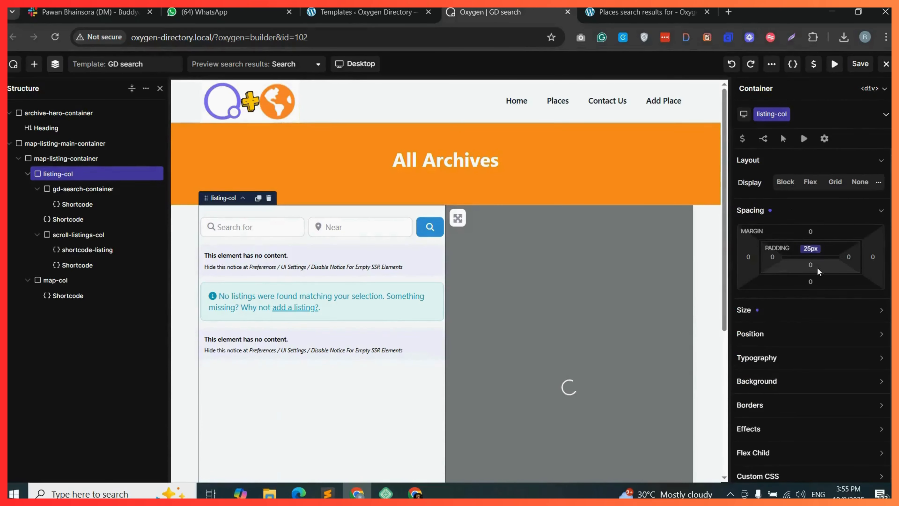
pyautogui.click(848, 257)
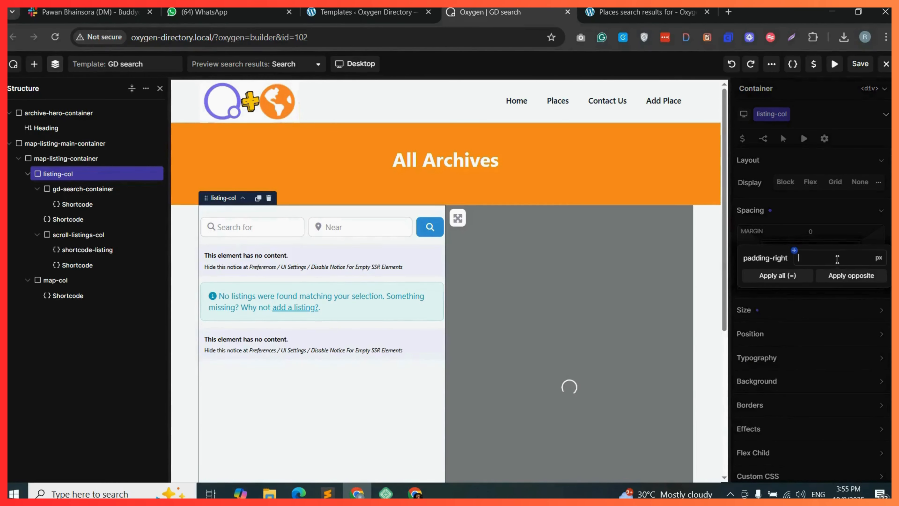
pyautogui.write('20')
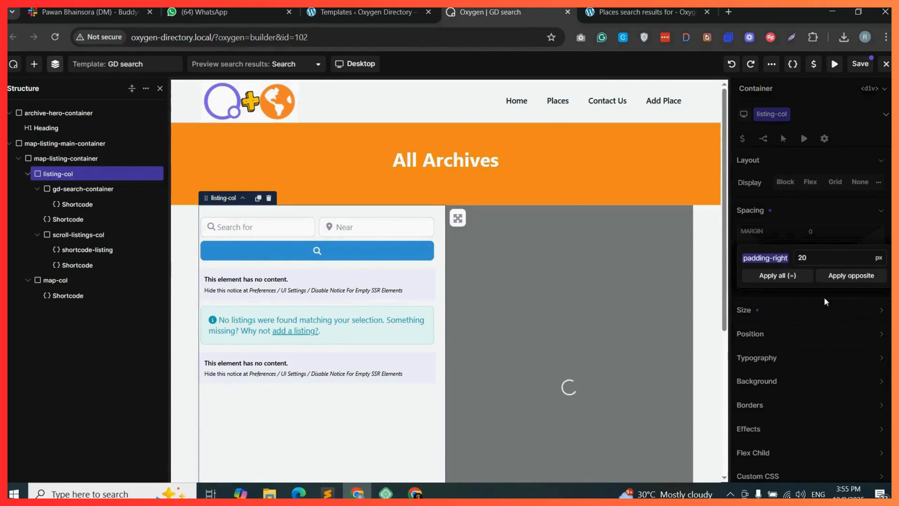
pyautogui.click(814, 311)
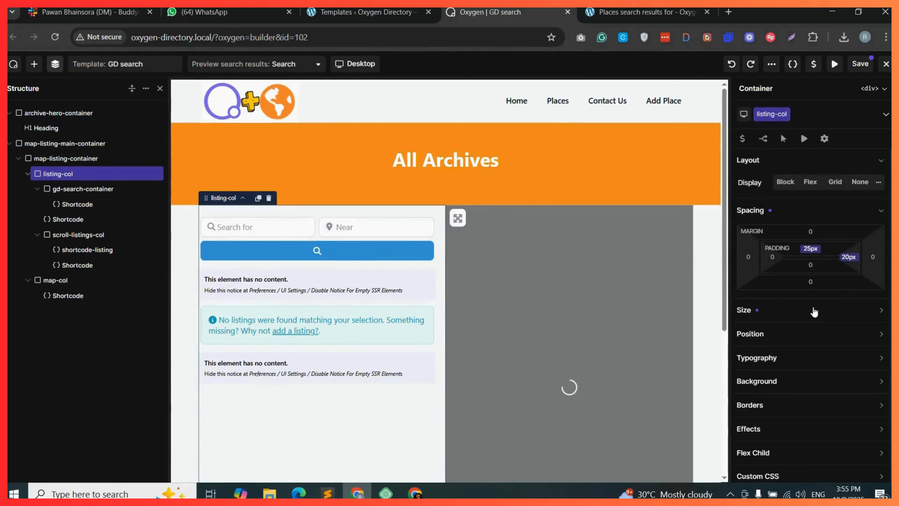
# Change the hero heading text to Search and save the template.
pyautogui.click(511, 159)
pyautogui.click(858, 65)
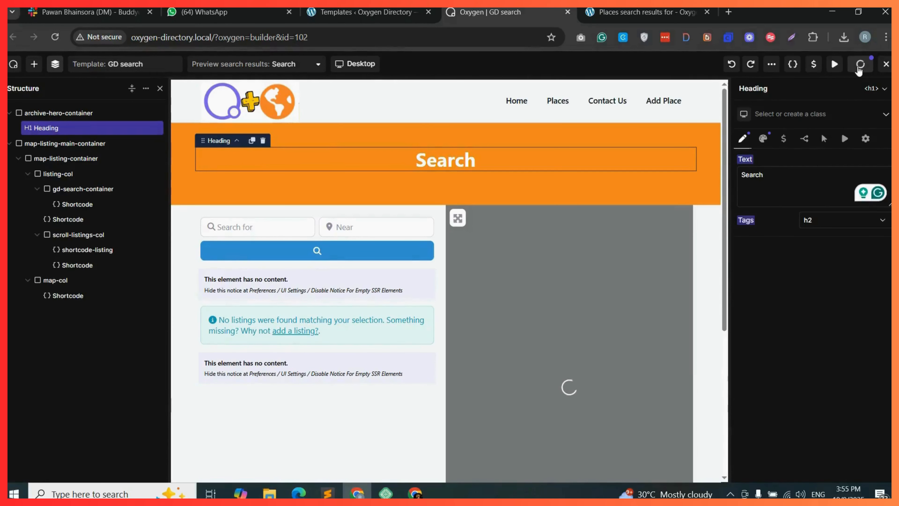
# Reload the search results page and check the new hero heading.
pyautogui.click(631, 14)
pyautogui.click(56, 36)
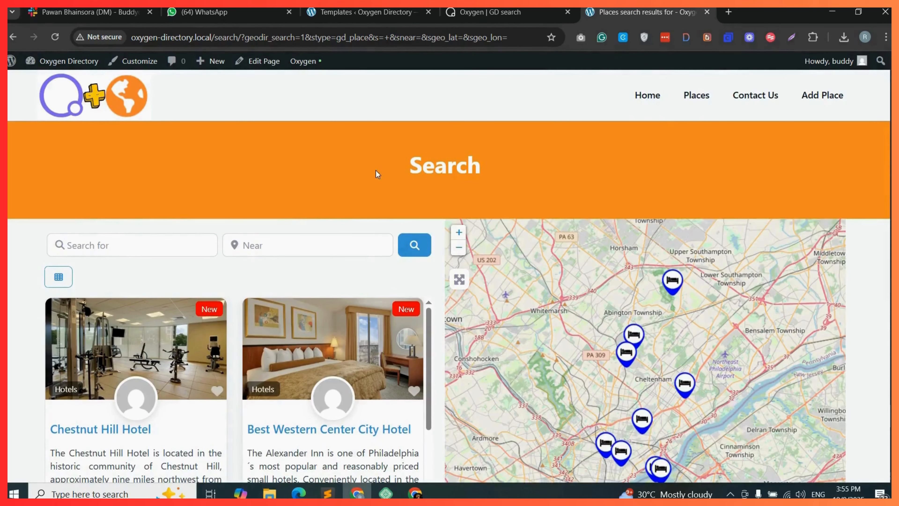
pyautogui.moveTo(403, 164); pyautogui.dragTo(485, 161)
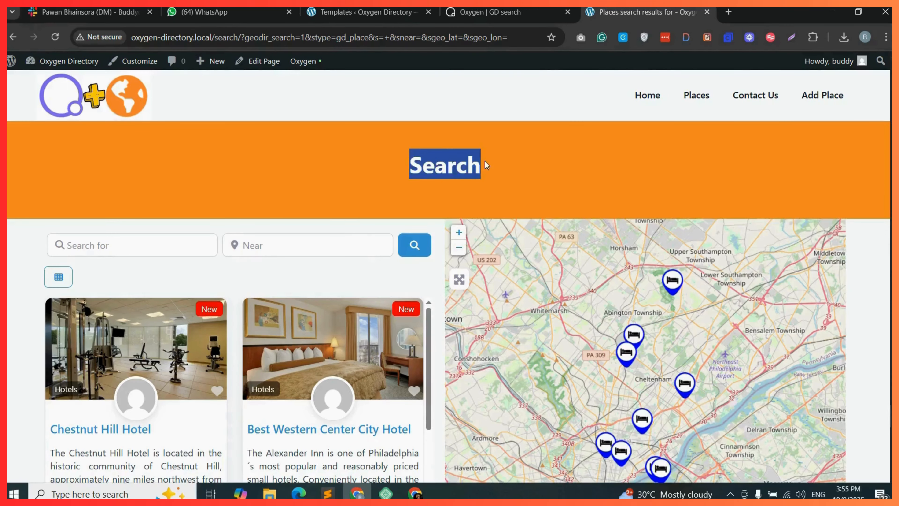
pyautogui.click(516, 168)
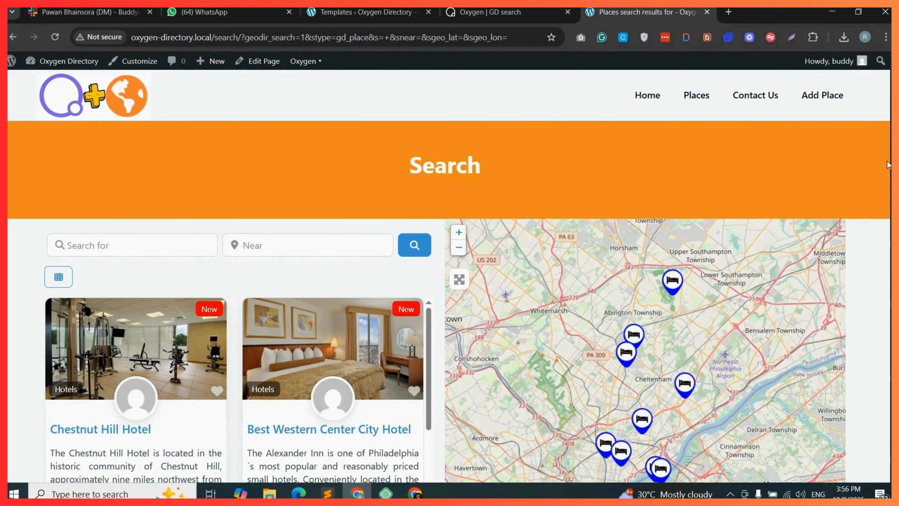
# Open GeoDirectory's page settings and choose to edit the GD Archive Item template page.
pyautogui.scroll(-2, 449, 284)
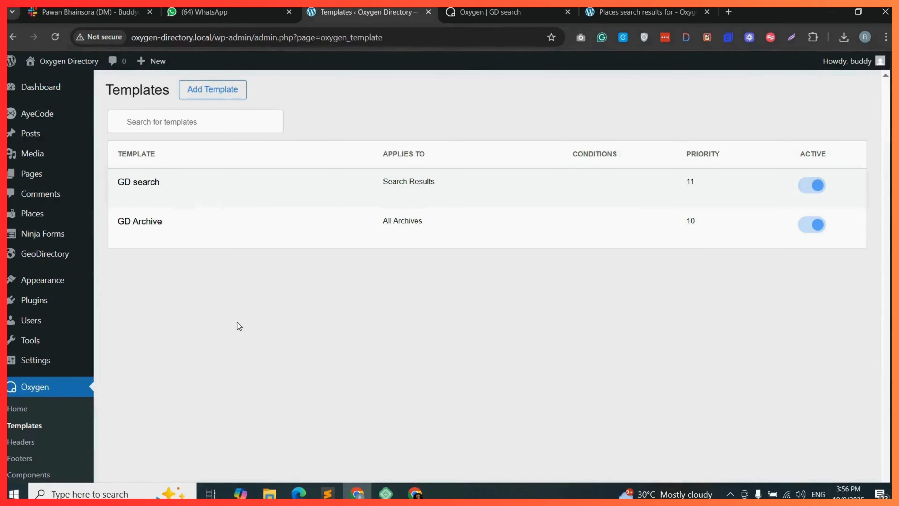
pyautogui.scroll(-2, 180, 331)
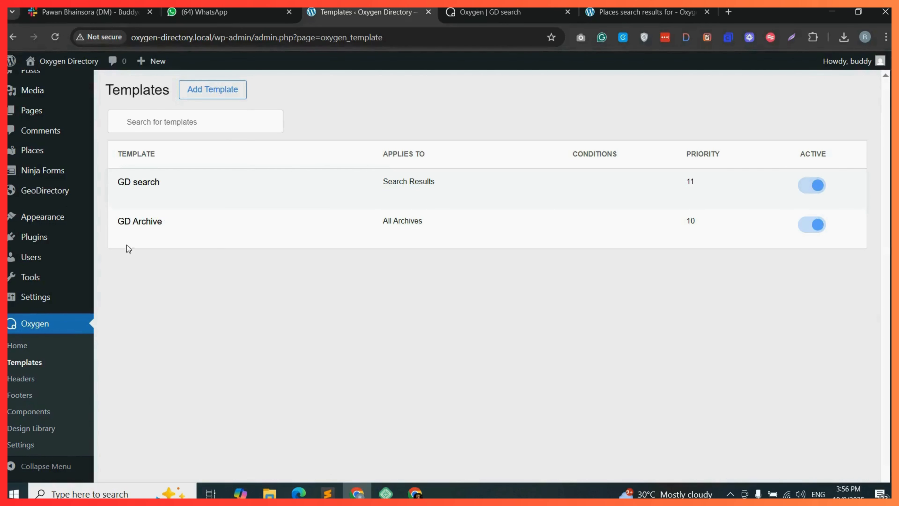
pyautogui.moveTo(58, 198)
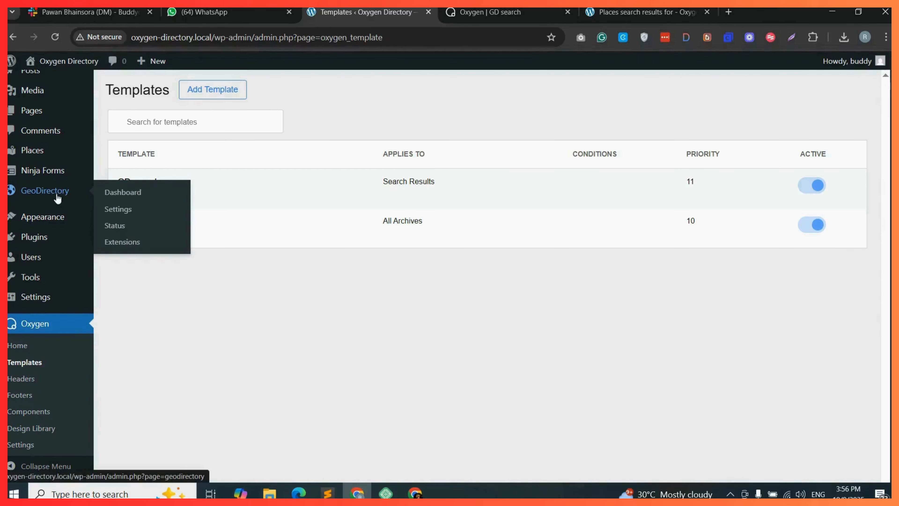
pyautogui.click(125, 210)
pyautogui.click(211, 126)
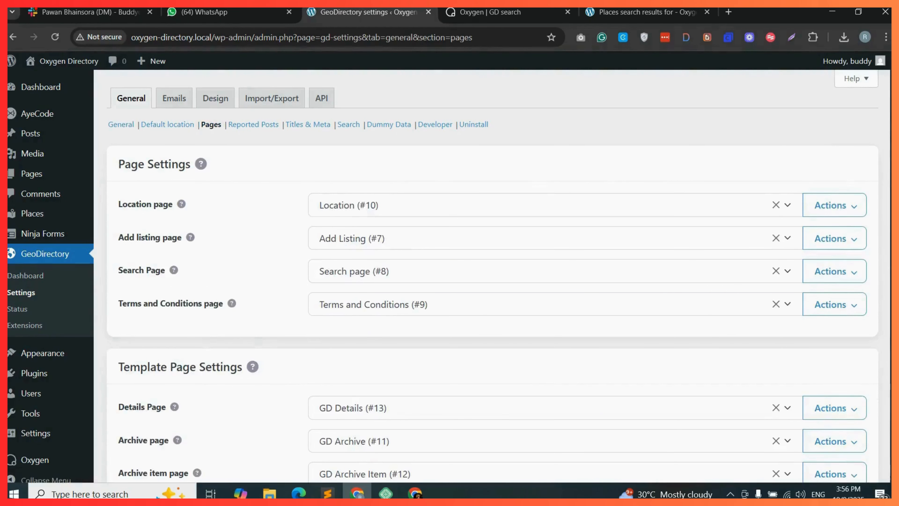
pyautogui.scroll(-1, 210, 124)
pyautogui.scroll(-2, 492, 269)
pyautogui.click(835, 355)
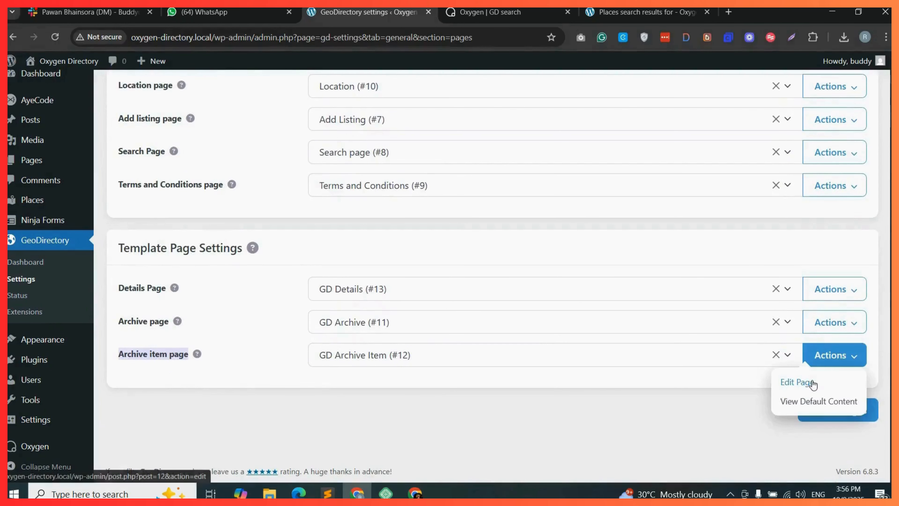
pyautogui.click(801, 381)
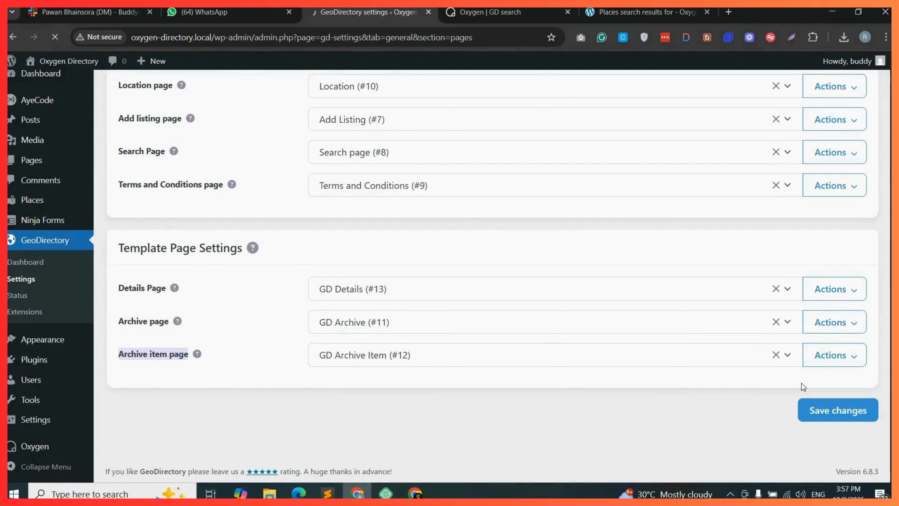
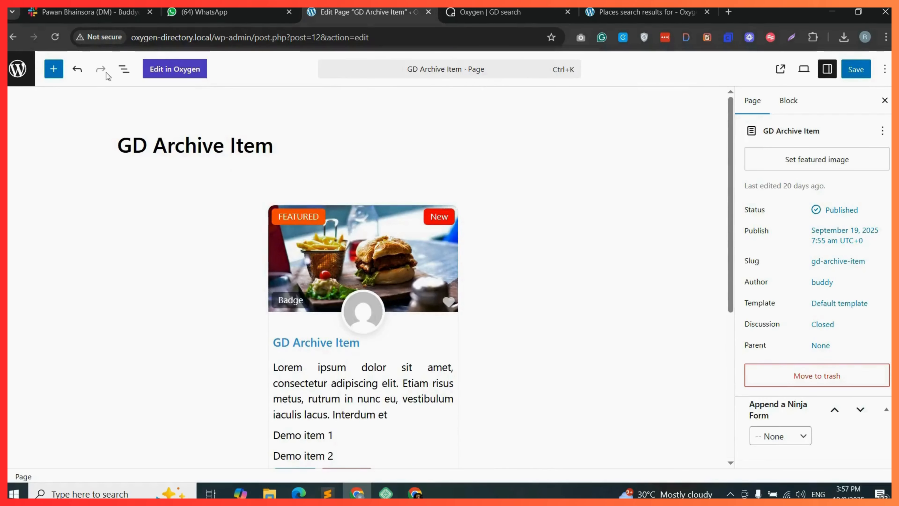
# Select the GD Simple Archive Item block in the list view and save the GD Archive Item page.
pyautogui.click(122, 71)
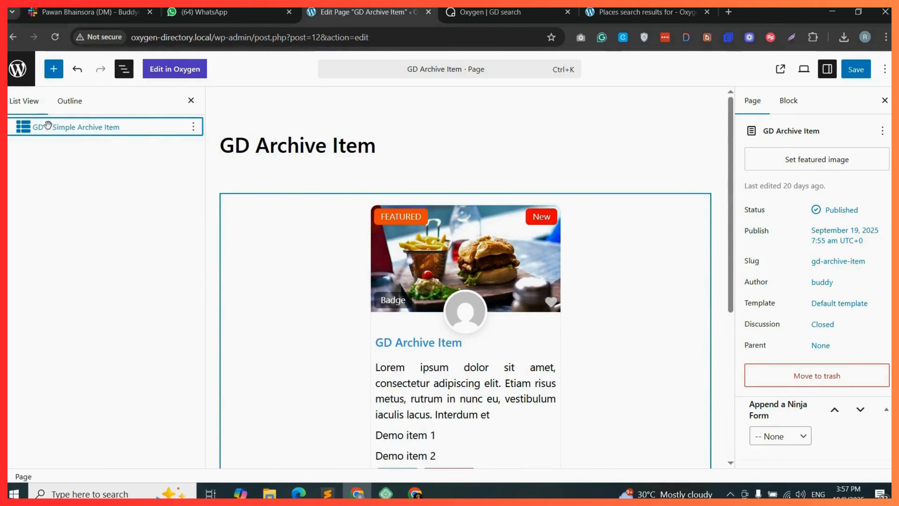
pyautogui.click(82, 127)
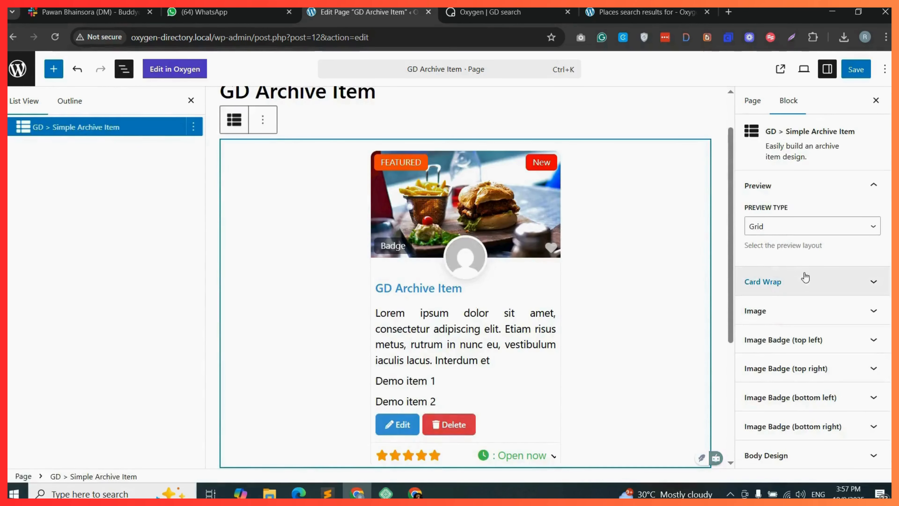
pyautogui.scroll(-5, 797, 319)
pyautogui.scroll(5, 808, 369)
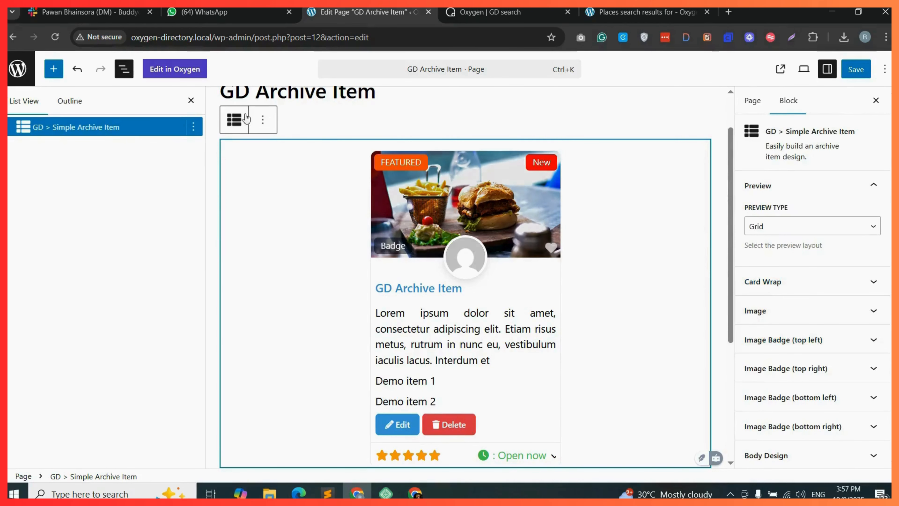
pyautogui.scroll(2, 611, 260)
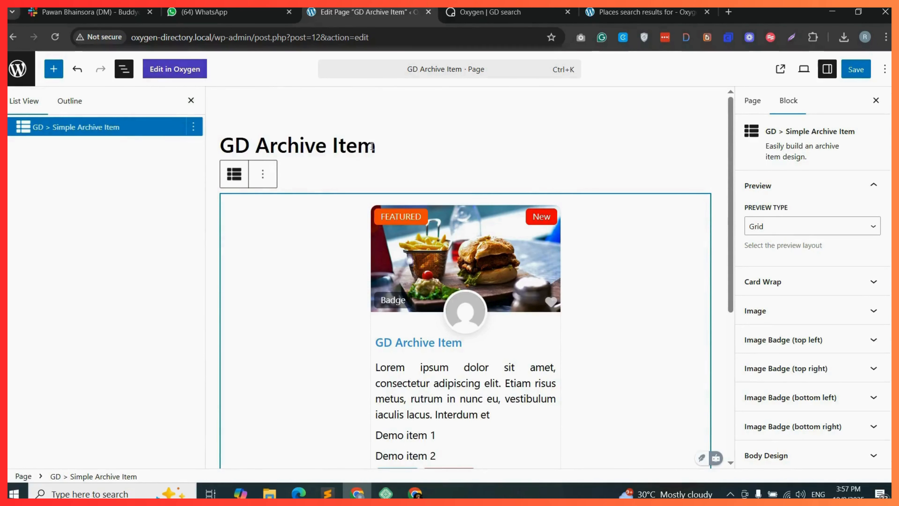
pyautogui.click(856, 70)
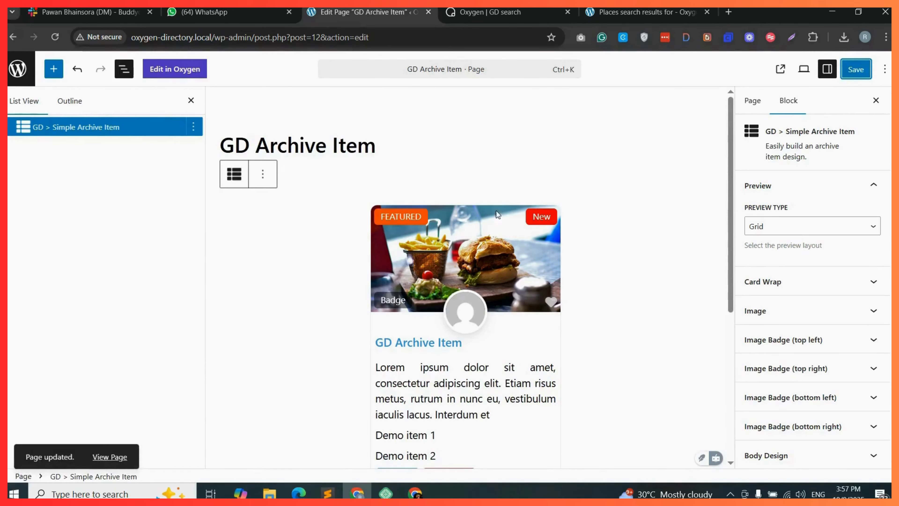
# Review the search results page and the Places archive page on the front end.
pyautogui.click(631, 8)
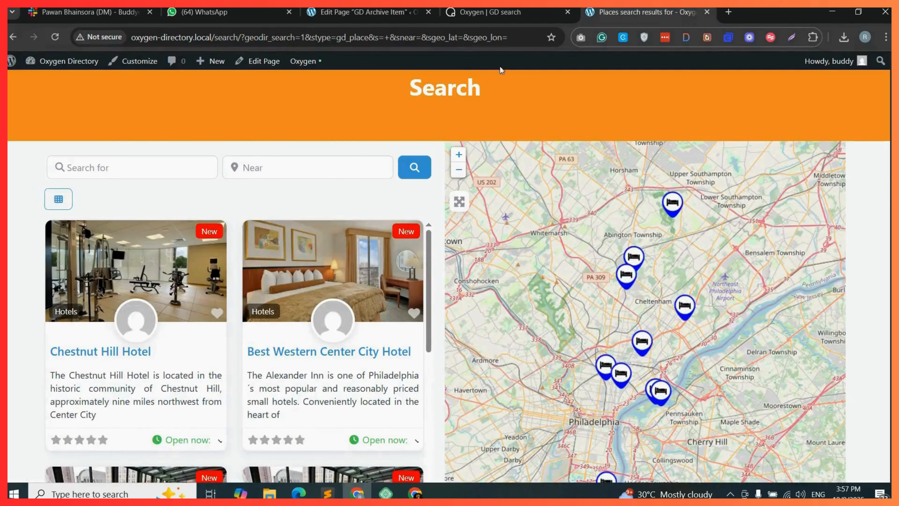
pyautogui.scroll(3, 768, 130)
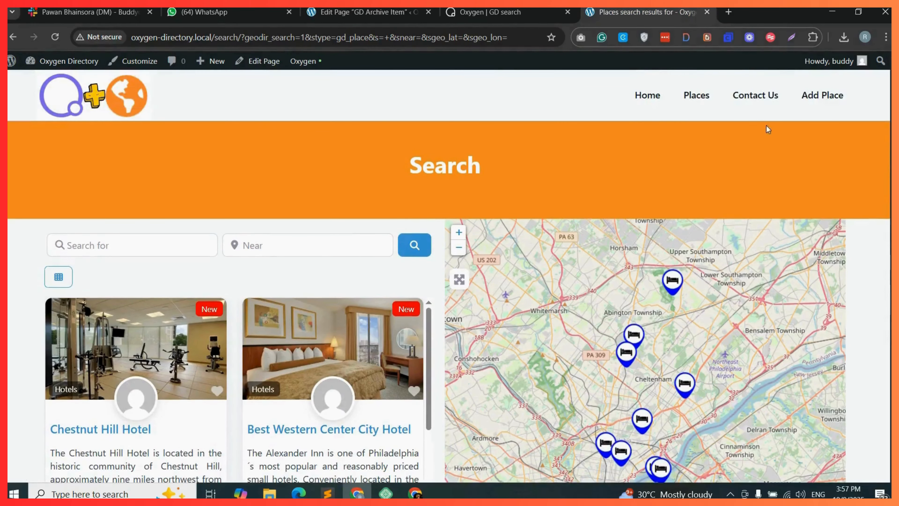
pyautogui.click(699, 100)
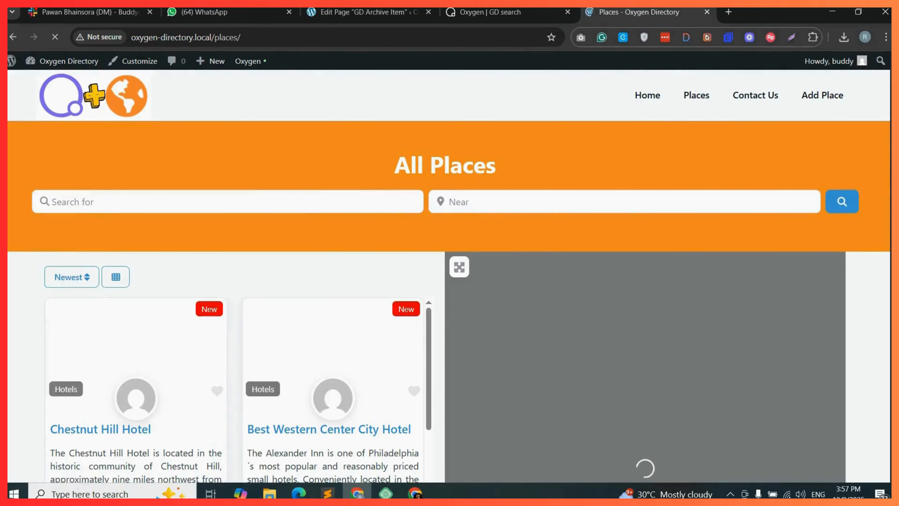
pyautogui.scroll(-7, 449, 276)
pyautogui.scroll(7, 449, 276)
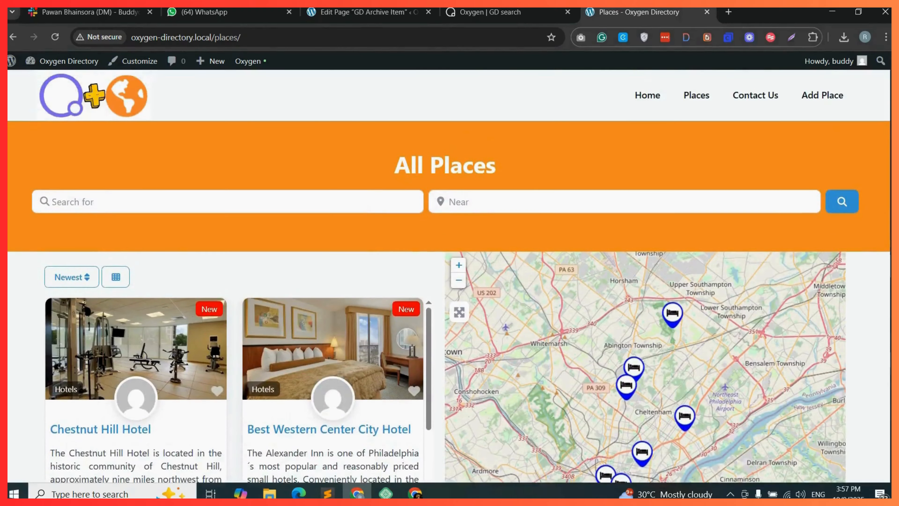
pyautogui.click(846, 201)
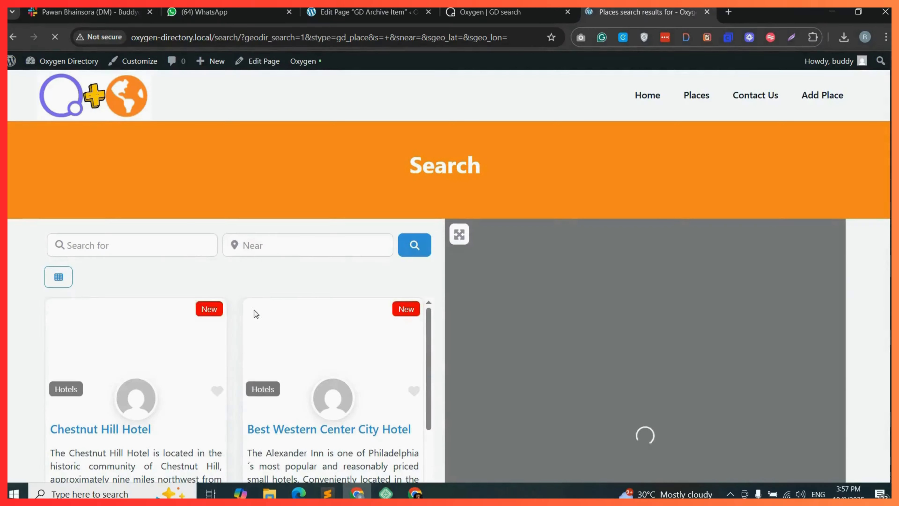
pyautogui.scroll(-3, 300, 199)
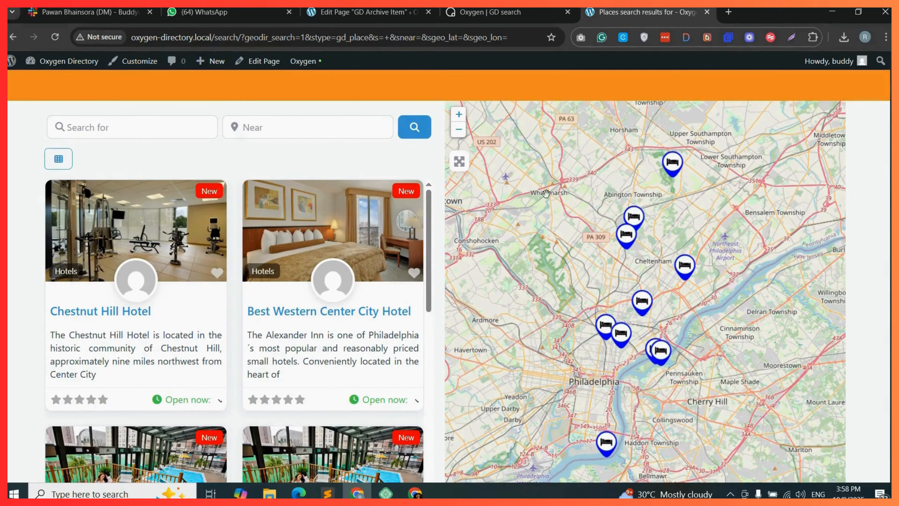
pyautogui.scroll(3, 448, 277)
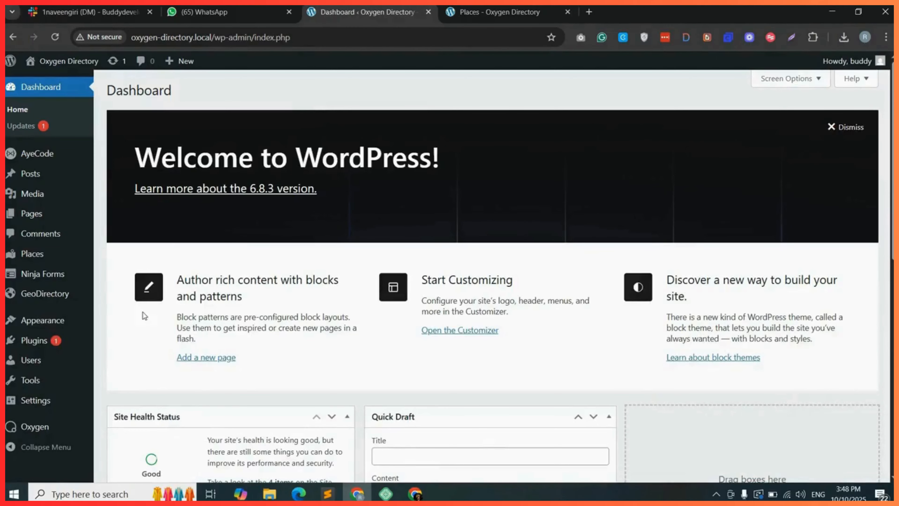
# Add a new Oxygen template titled Single Details with its location set to Single / Places.
pyautogui.moveTo(37, 426)
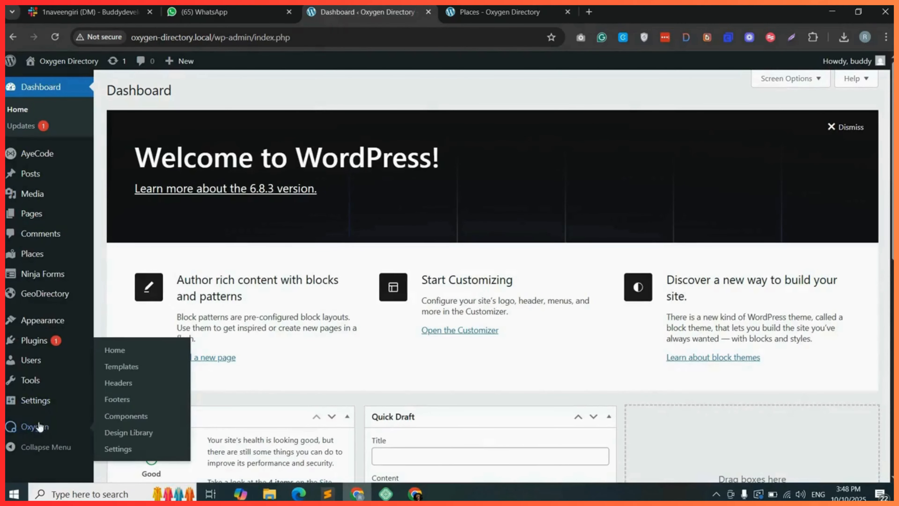
pyautogui.click(132, 371)
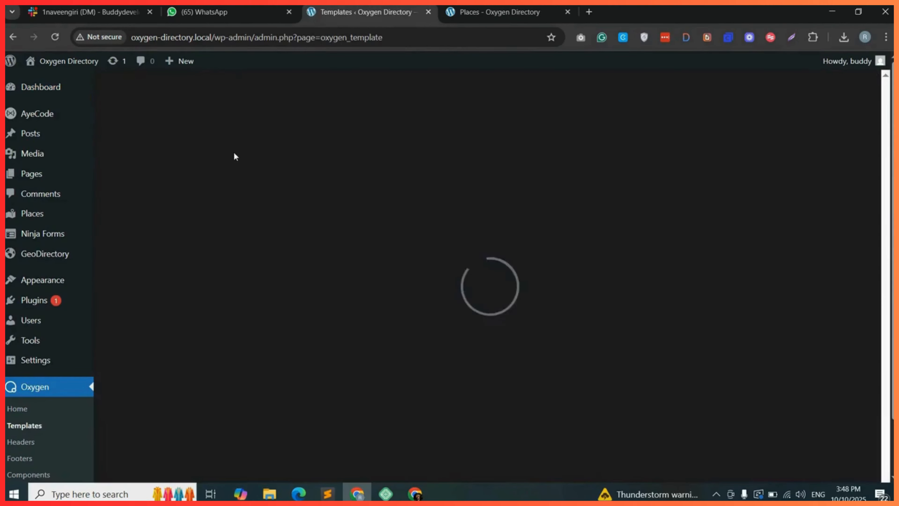
pyautogui.click(211, 90)
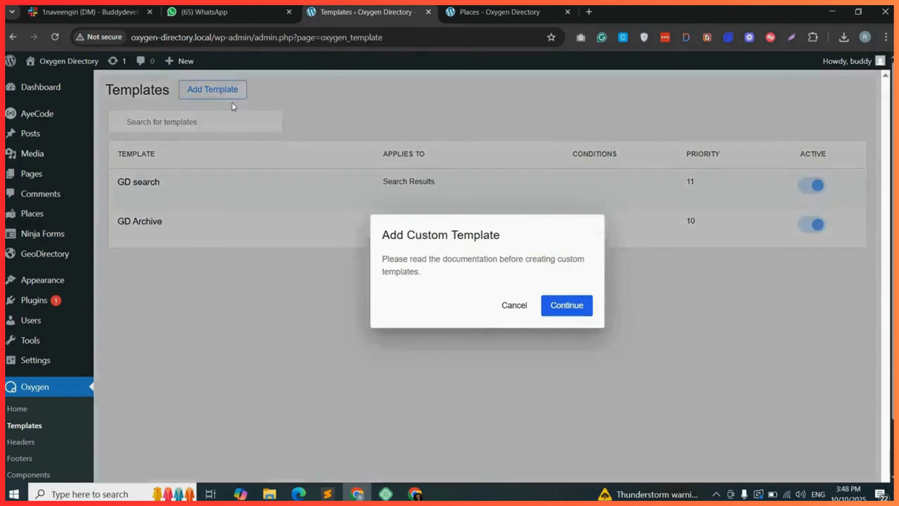
pyautogui.click(568, 305)
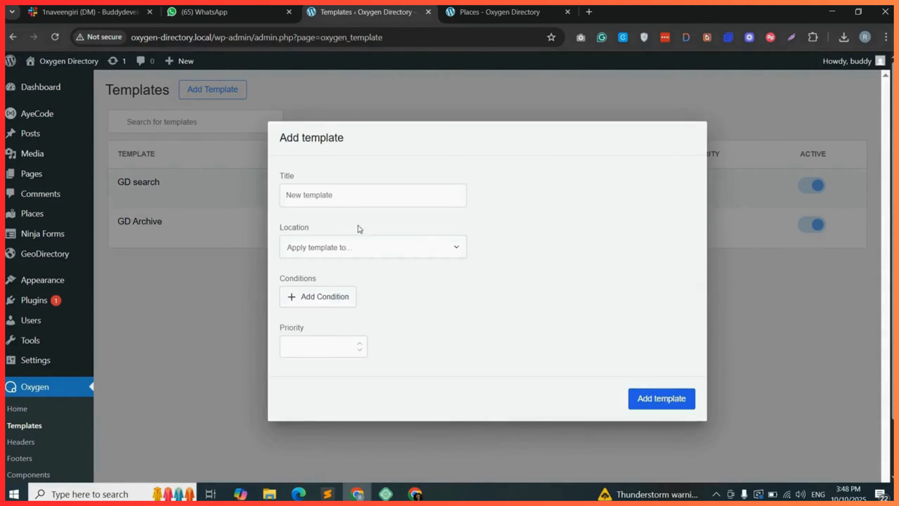
pyautogui.click(319, 195)
pyautogui.write('Single Details')
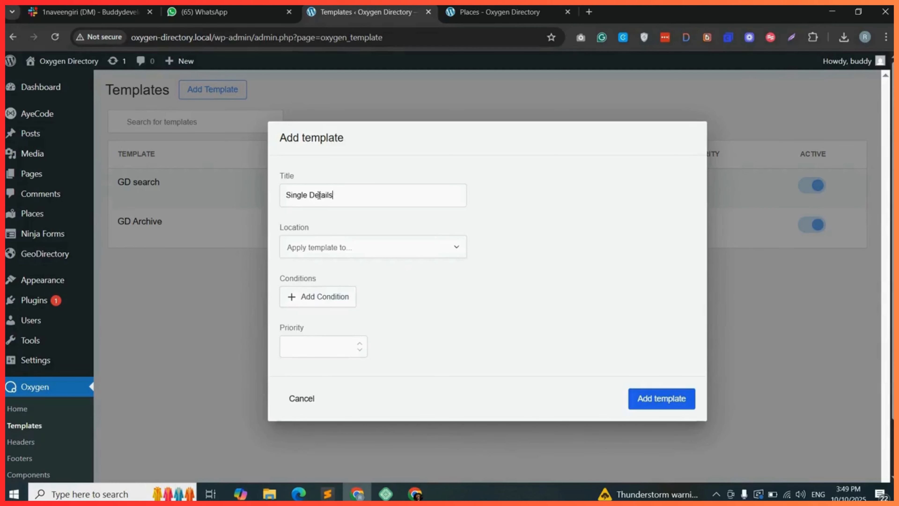
pyautogui.click(354, 247)
pyautogui.click(347, 355)
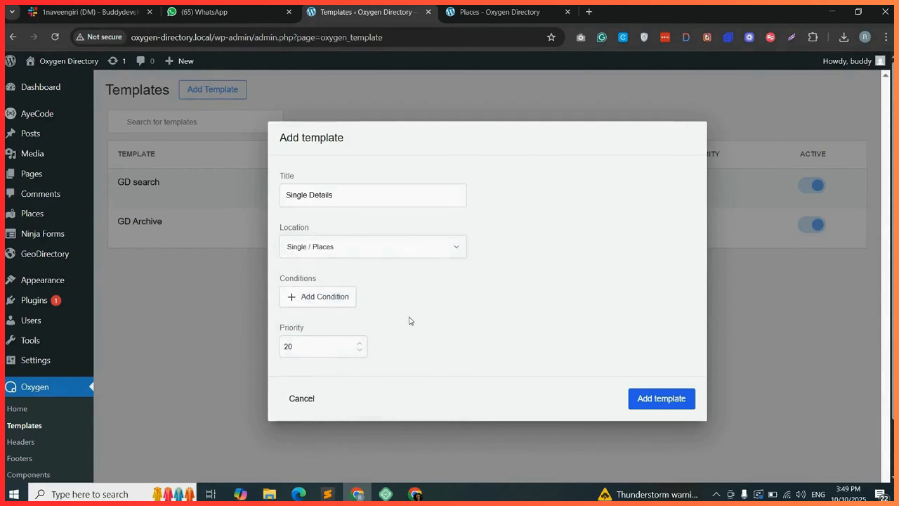
pyautogui.click(665, 400)
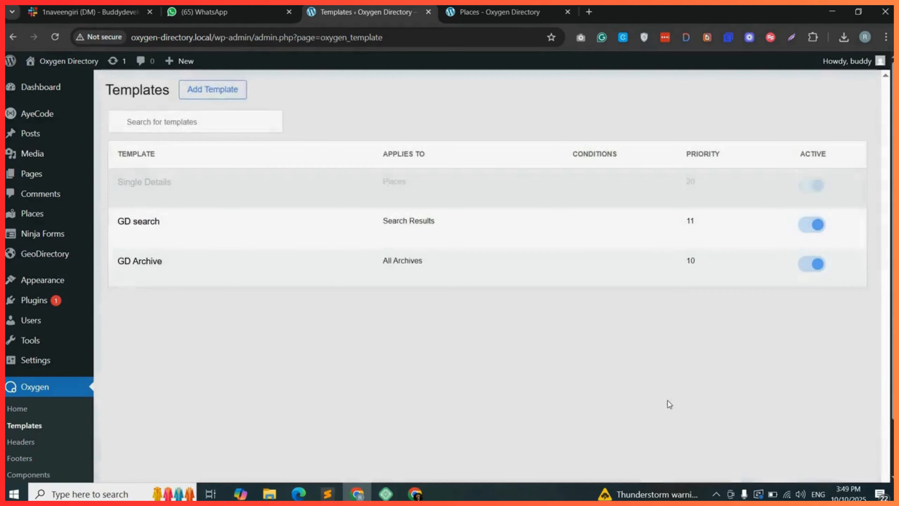
# Open the Single Details template in Oxygen in a new tab and show the Structure panel.
pyautogui.moveTo(167, 202)
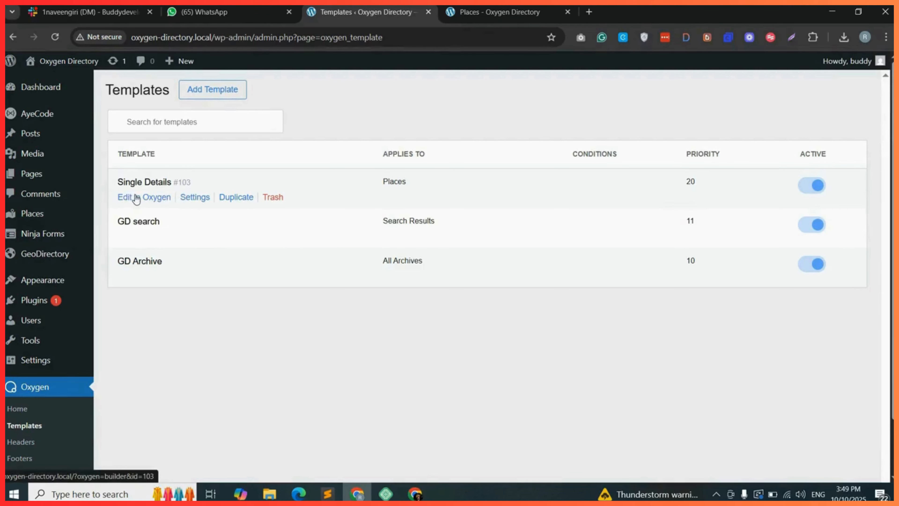
pyautogui.rightClick(146, 202)
pyautogui.click(190, 208)
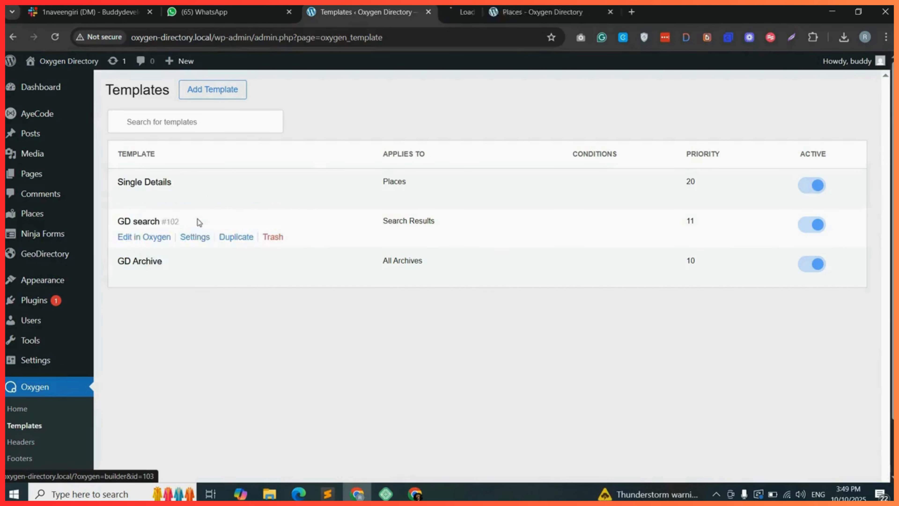
pyautogui.click(513, 12)
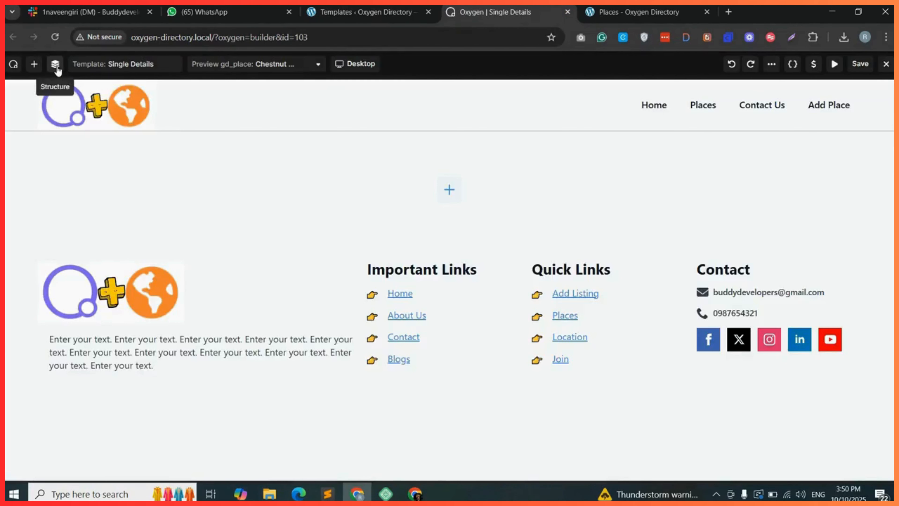
pyautogui.click(56, 65)
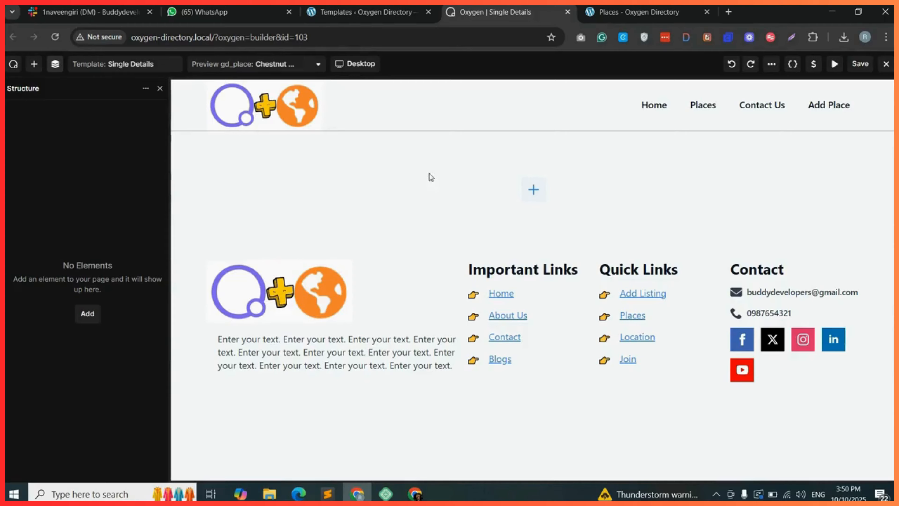
# Add a Container to the template canvas and place a Shortcode element inside it.
pyautogui.click(87, 314)
pyautogui.moveTo(53, 183); pyautogui.dragTo(497, 188)
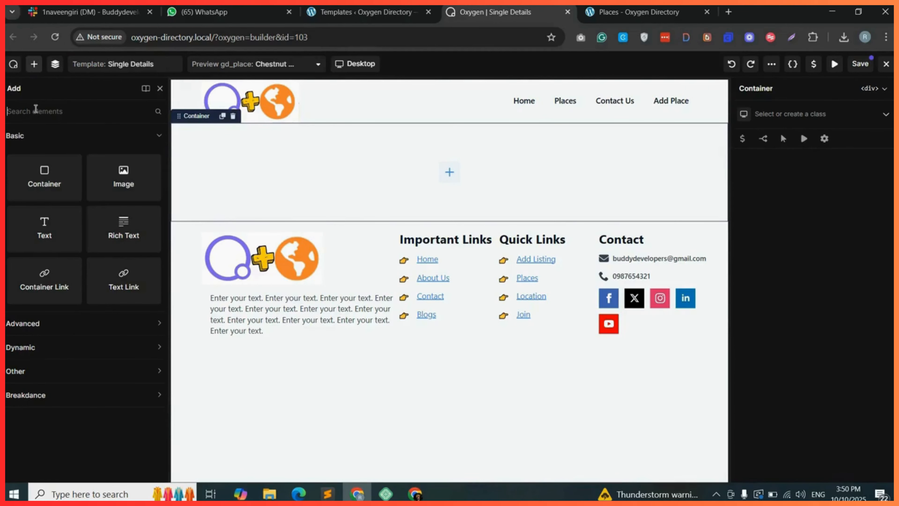
pyautogui.write('short')
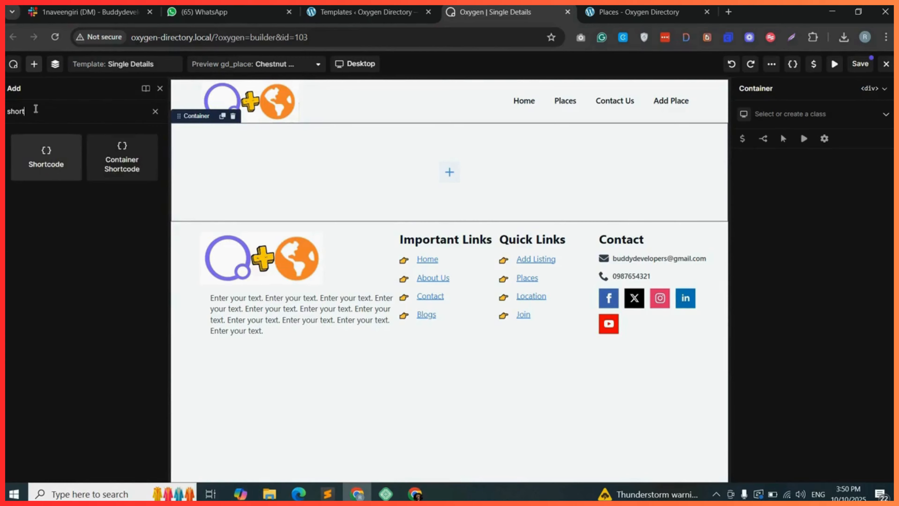
pyautogui.moveTo(34, 152); pyautogui.dragTo(358, 155)
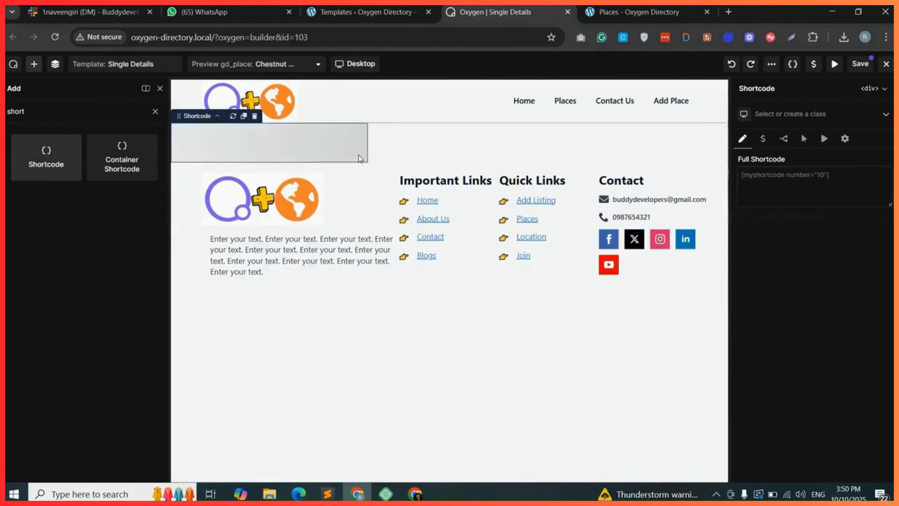
# On a new place, switch to the default editor and open the GD shortcode builder for post images.
pyautogui.click(783, 184)
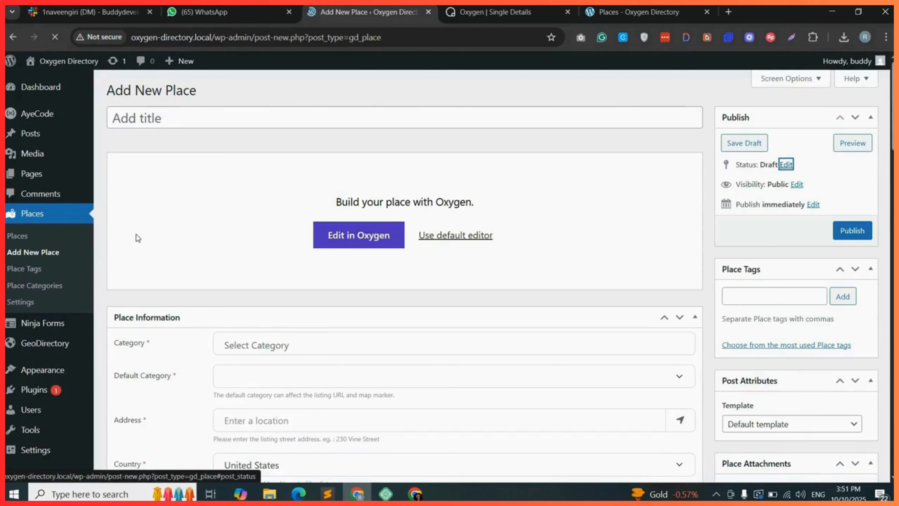
pyautogui.click(476, 236)
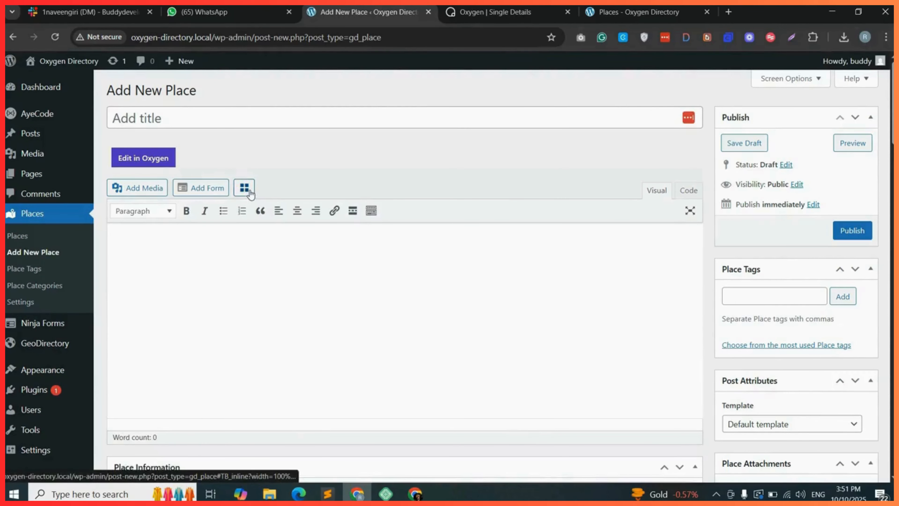
pyautogui.click(250, 192)
pyautogui.click(306, 117)
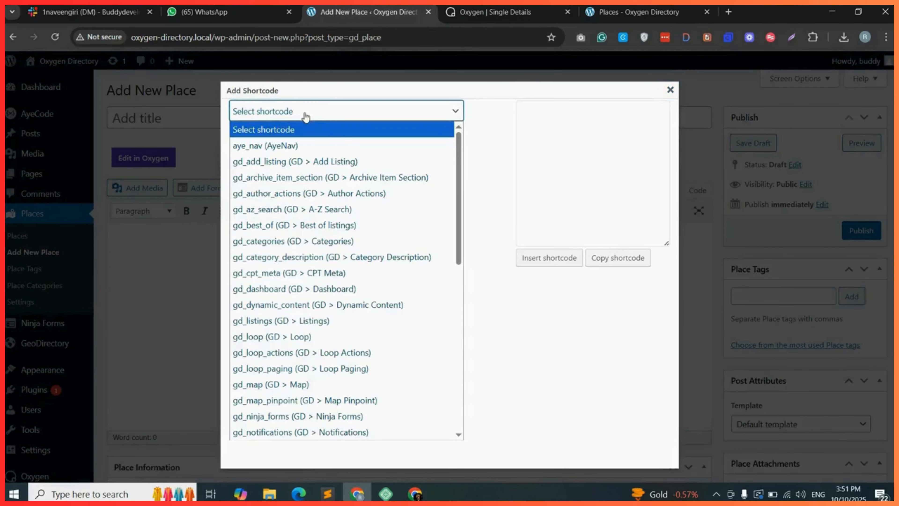
pyautogui.click(306, 227)
# Set the post images shortcode's output type to Slider in the Design section.
pyautogui.scroll(-1, 306, 226)
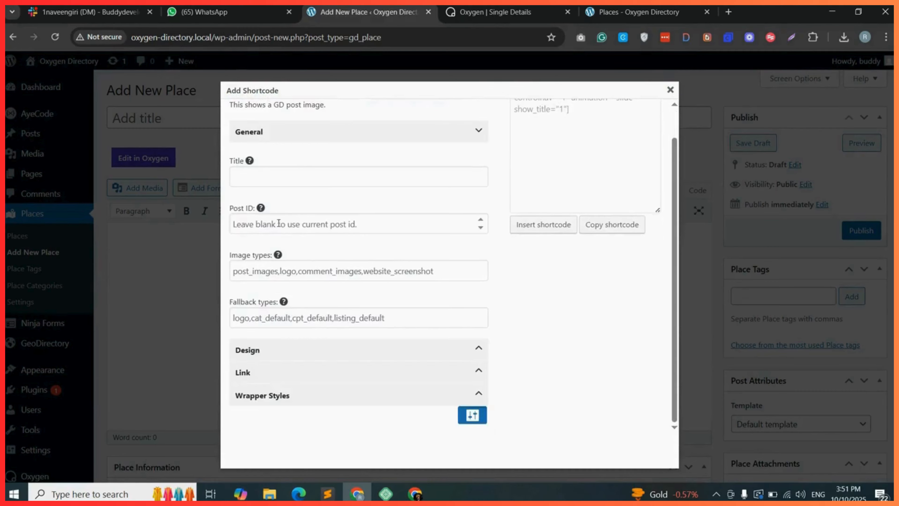
pyautogui.click(314, 352)
pyautogui.scroll(-2, 315, 354)
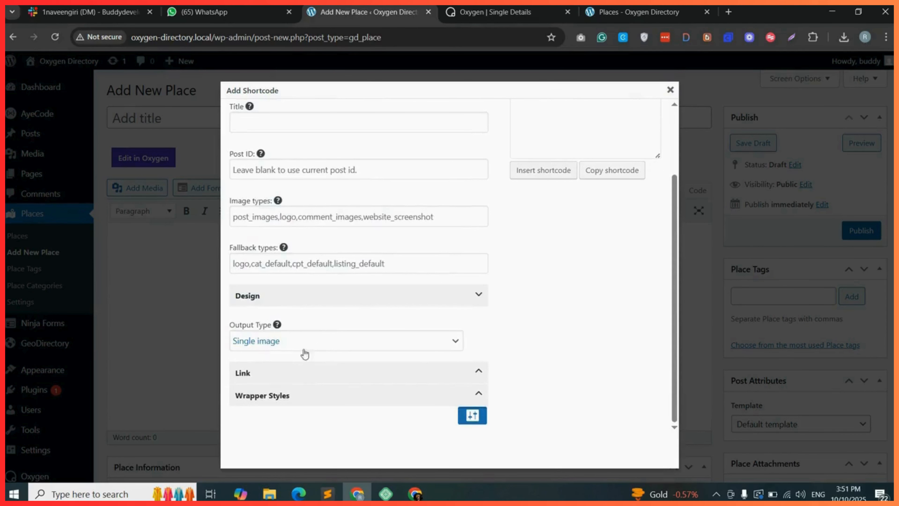
pyautogui.click(276, 348)
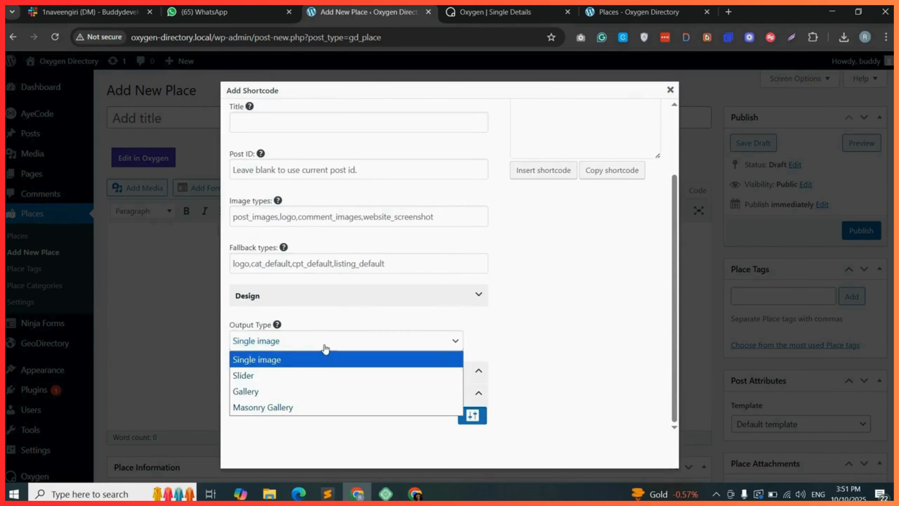
pyautogui.click(243, 375)
# Expand the Link and Wrapper Styles sections and examine the remaining shortcode options.
pyautogui.click(326, 378)
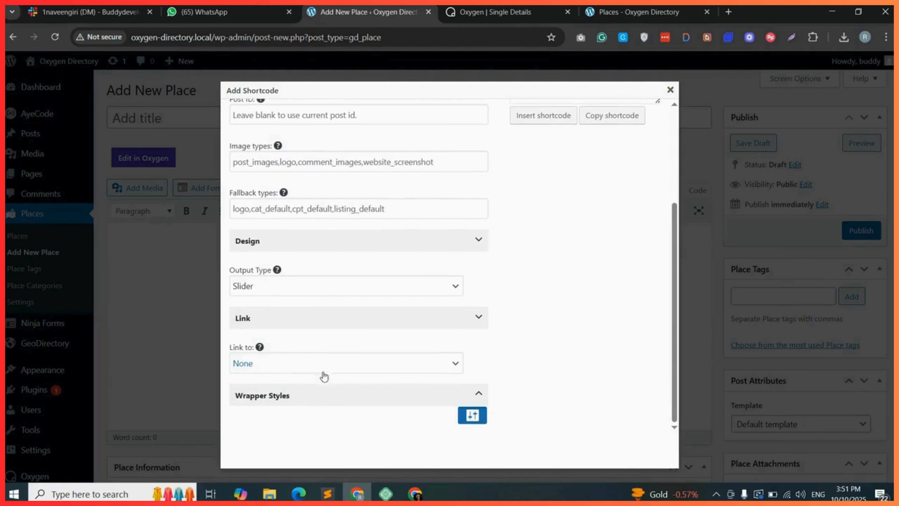
pyautogui.click(307, 395)
pyautogui.scroll(-5, 315, 372)
pyautogui.scroll(-5, 279, 319)
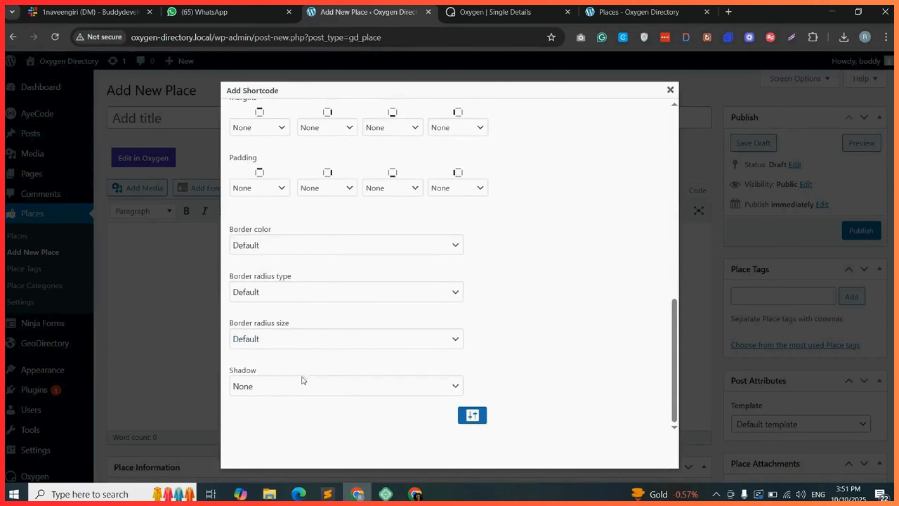
pyautogui.scroll(15, 354, 345)
pyautogui.scroll(-15, 456, 378)
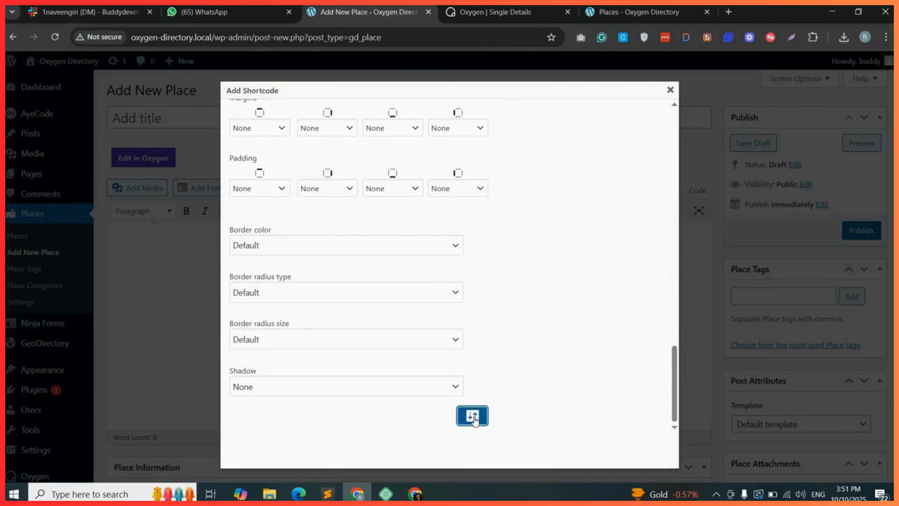
# Set the post images show limit to 3 and clear the image limit field.
pyautogui.scroll(6, 369, 303)
pyautogui.scroll(5, 291, 262)
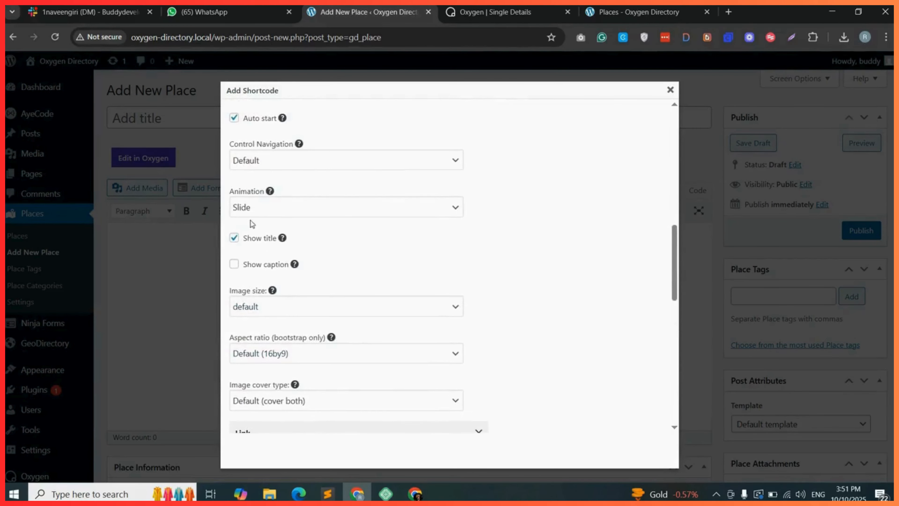
pyautogui.scroll(4, 247, 213)
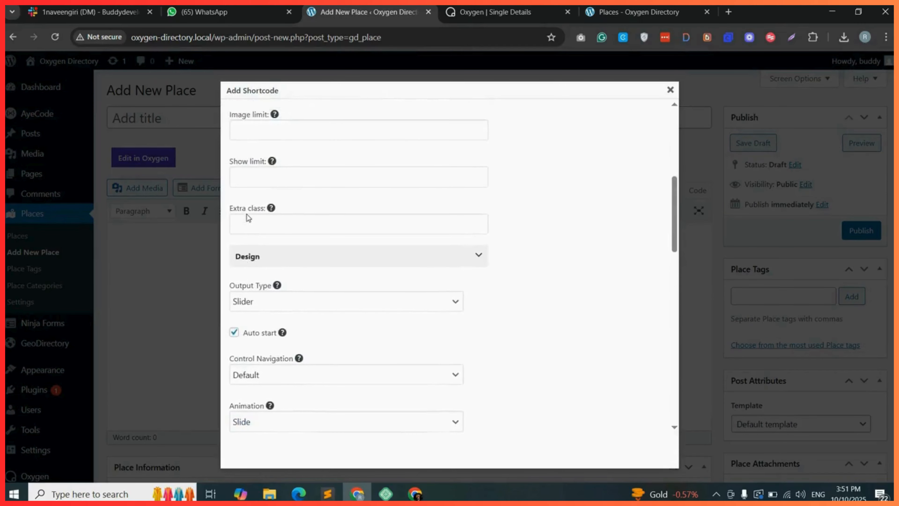
pyautogui.click(268, 204)
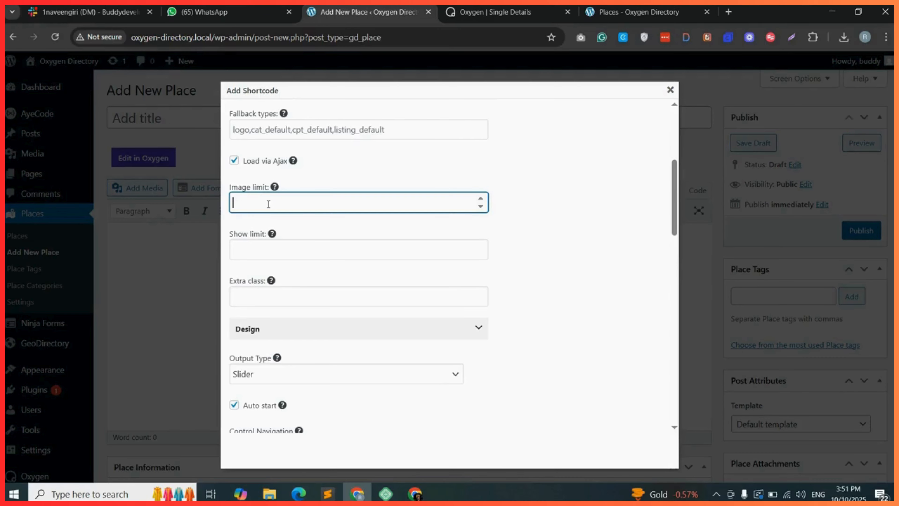
pyautogui.click(255, 250)
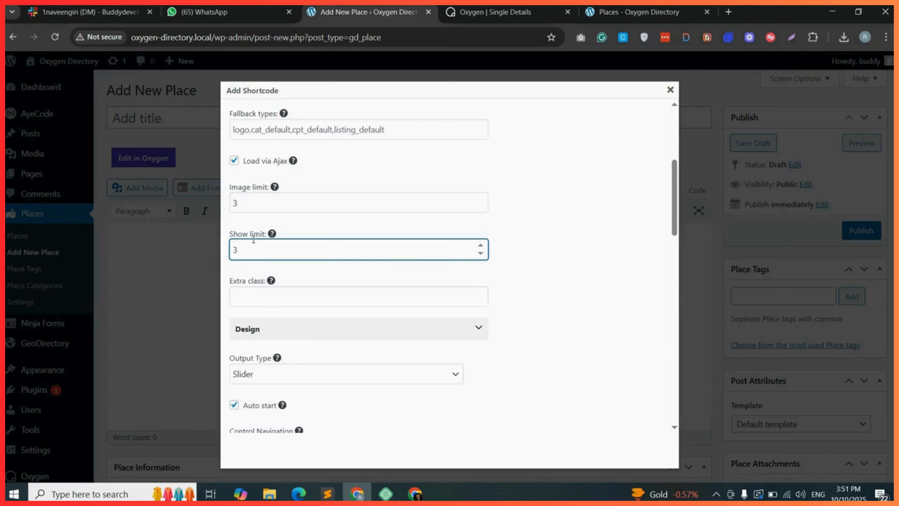
pyautogui.moveTo(243, 202); pyautogui.dragTo(224, 207)
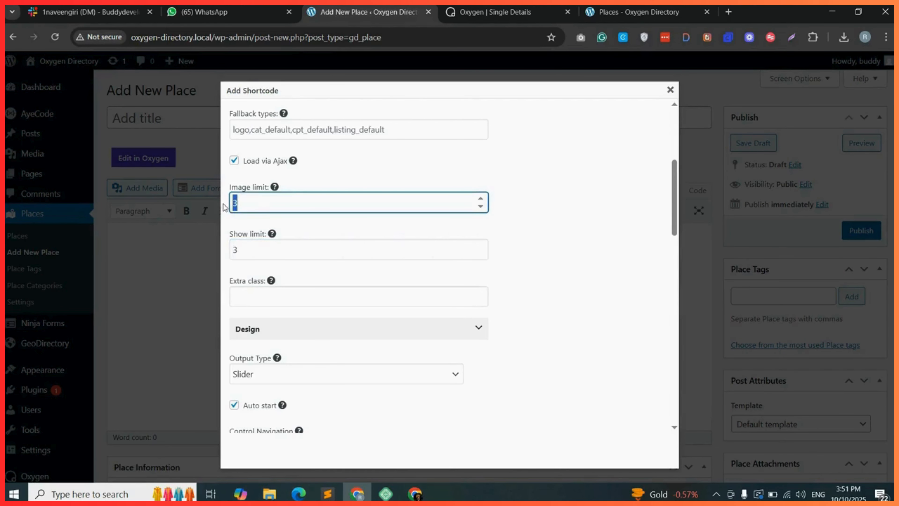
pyautogui.press('BackSpace')
# Copy the generated post images shortcode from the shortcode builder.
pyautogui.scroll(-1, 281, 297)
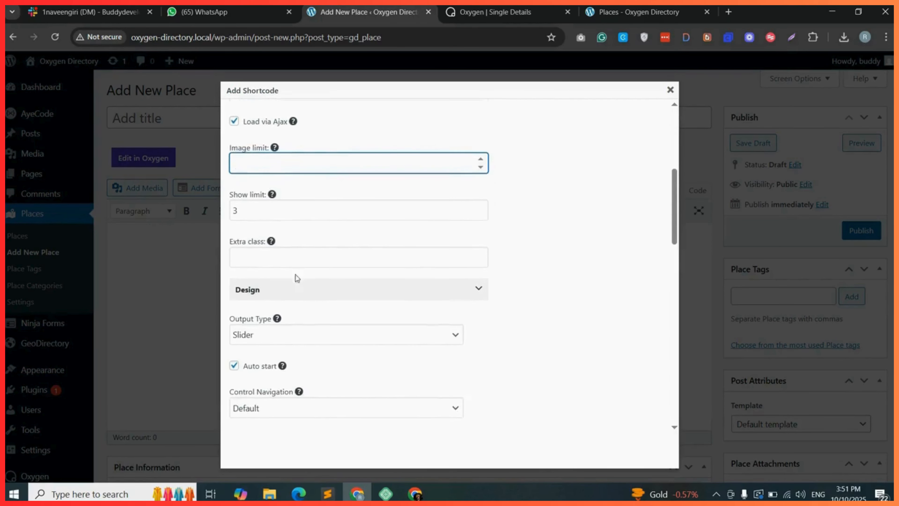
pyautogui.scroll(6, 297, 277)
pyautogui.click(618, 259)
pyautogui.hotkey('ctrl', 'c')
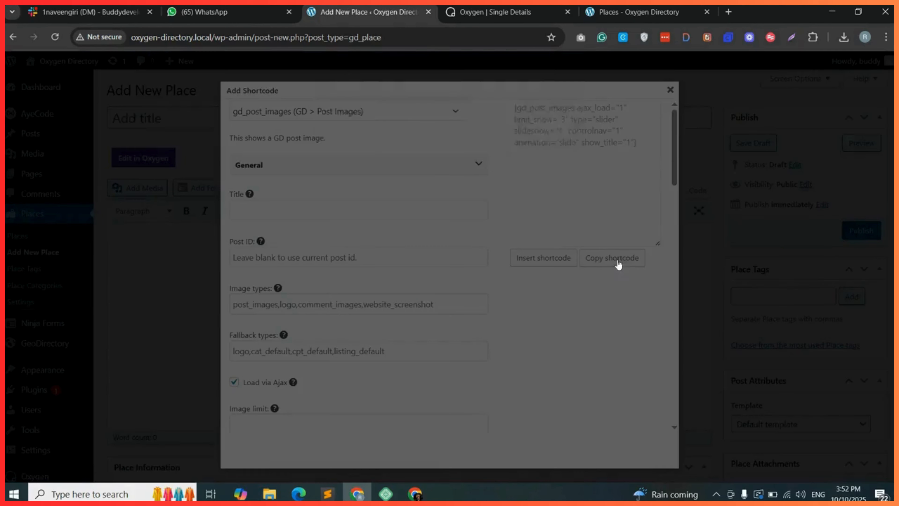
pyautogui.click(546, 132)
# Paste the copied shortcode into the Oxygen Shortcode element's Full Shortcode field.
pyautogui.click(461, 5)
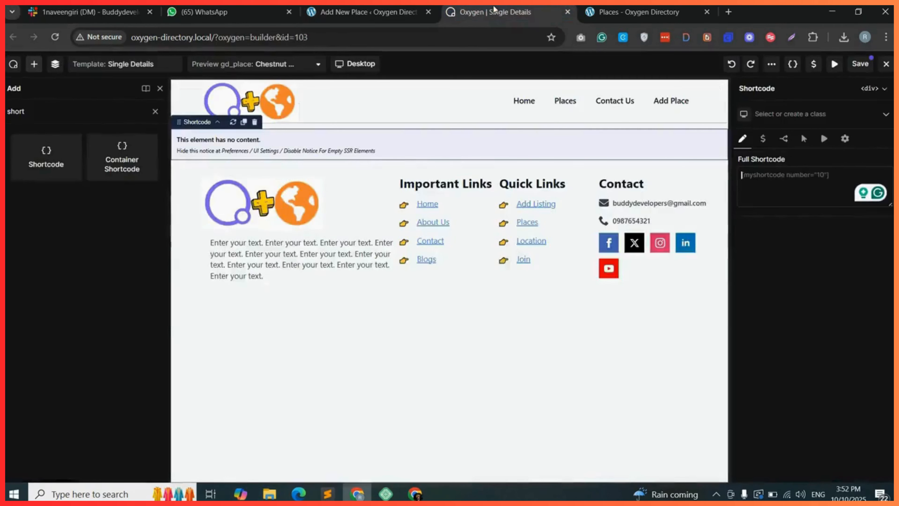
pyautogui.rightClick(783, 179)
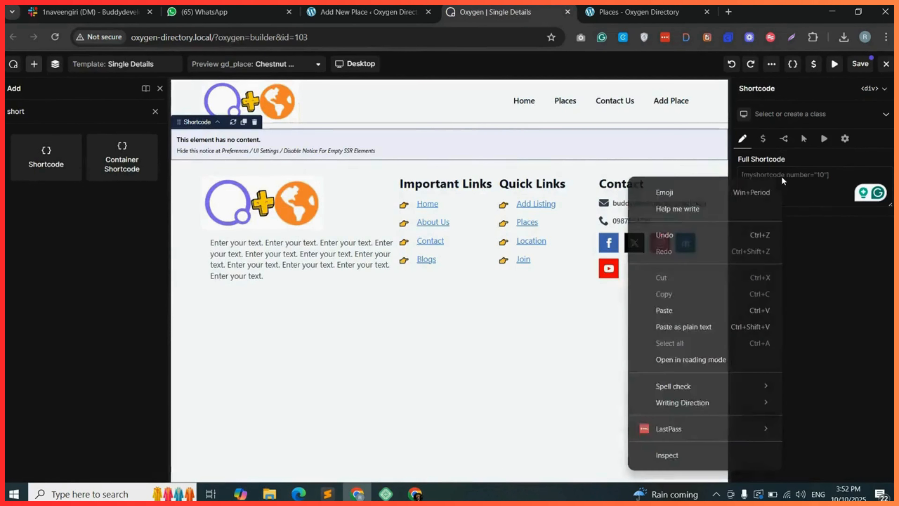
pyautogui.click(705, 311)
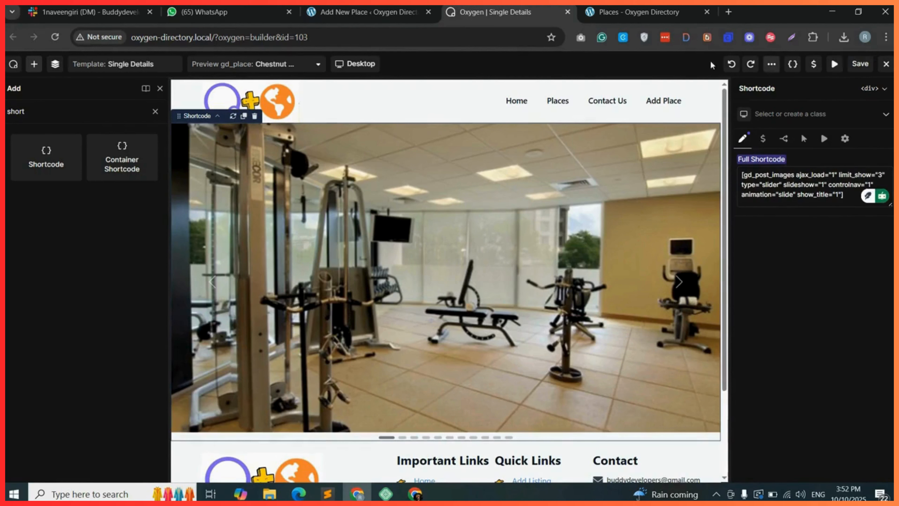
# Open the Best Western Center City Hotel listing on the front end and browse its image slider.
pyautogui.click(623, 12)
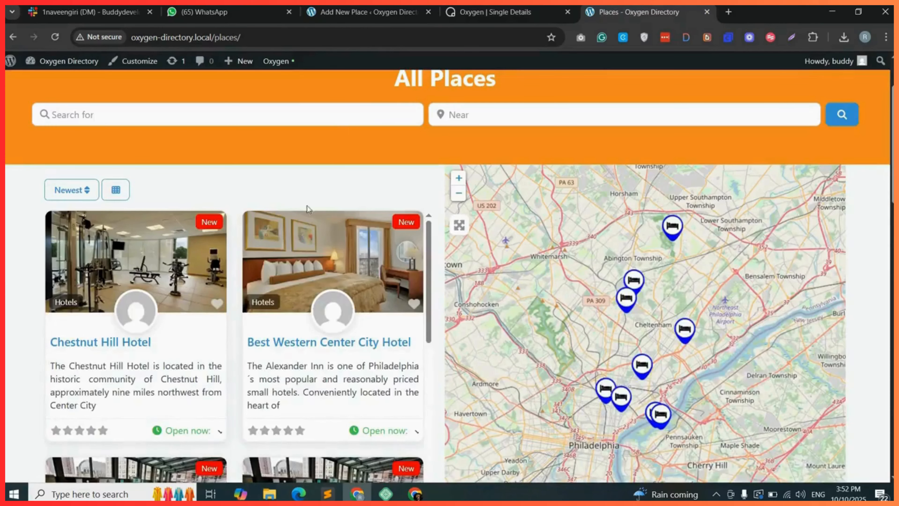
pyautogui.click(342, 343)
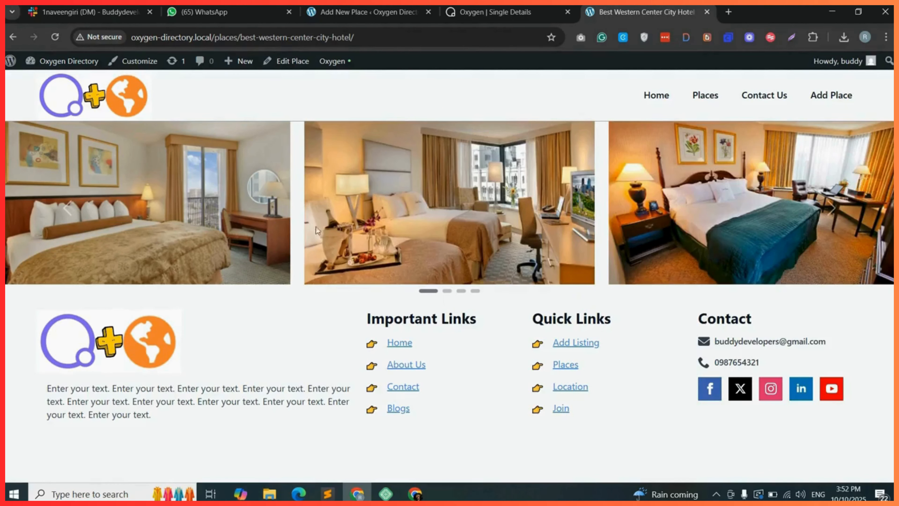
pyautogui.click(495, 11)
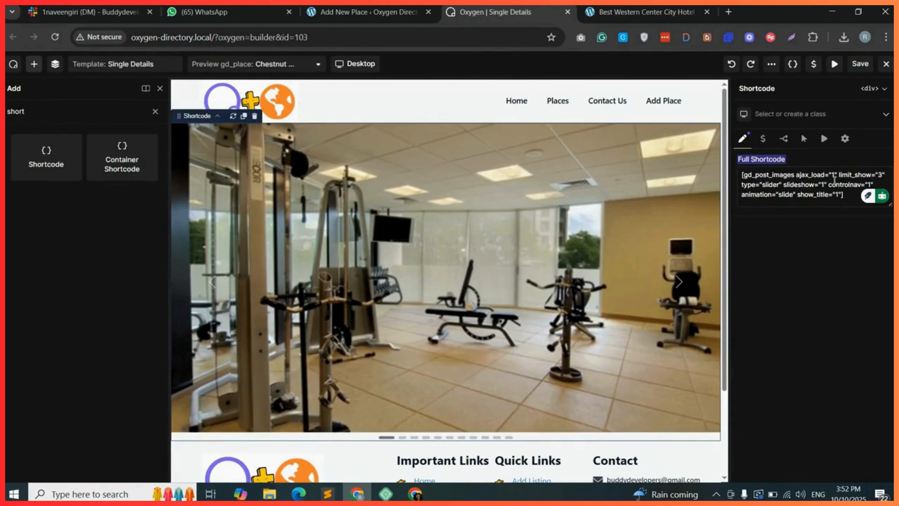
pyautogui.click(600, 9)
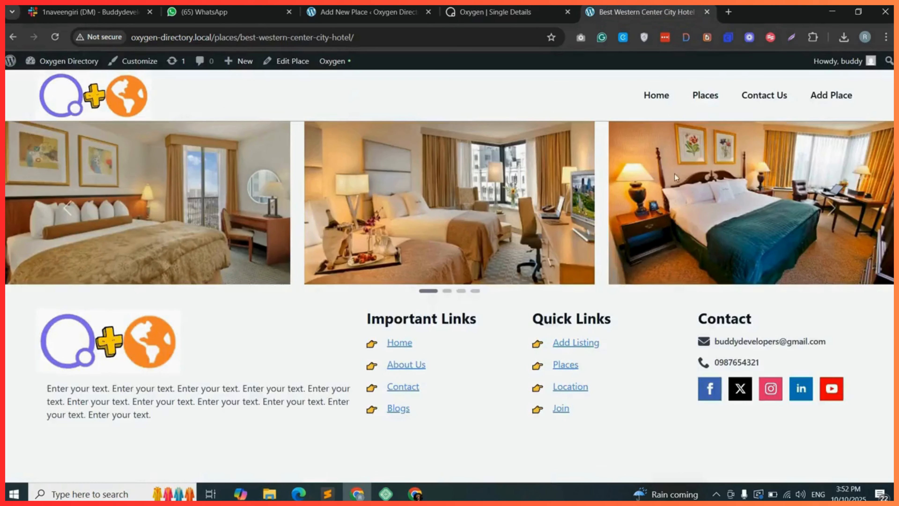
pyautogui.click(834, 211)
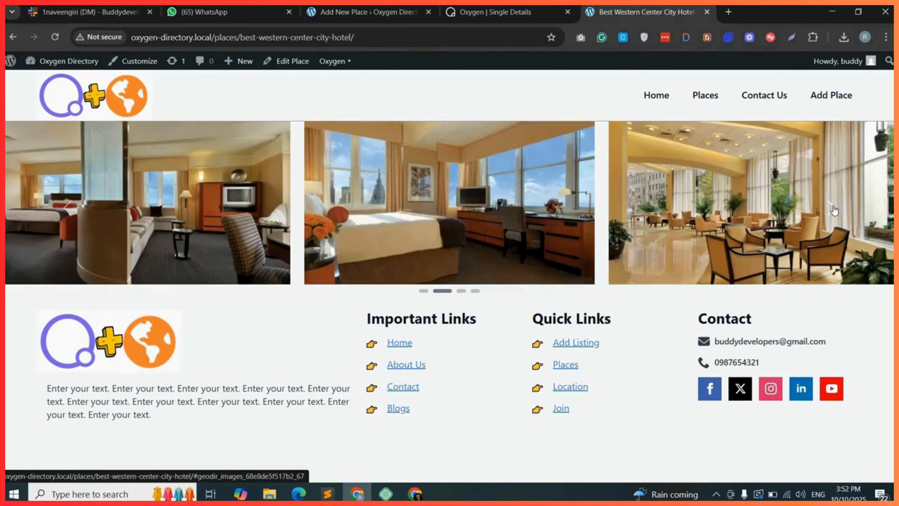
pyautogui.click(835, 211)
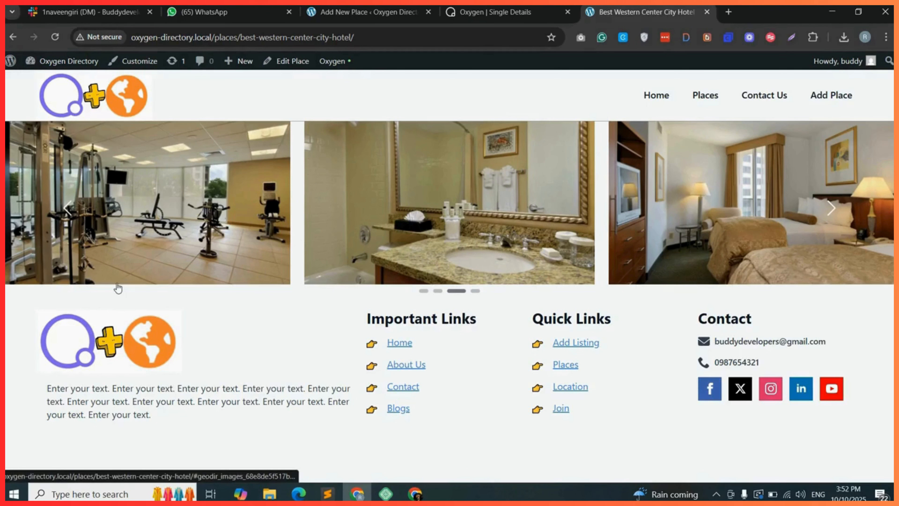
# Add a second Container below the shortcode inside the main template container.
pyautogui.hotkey('ctrl', 'shift', 'Tab')
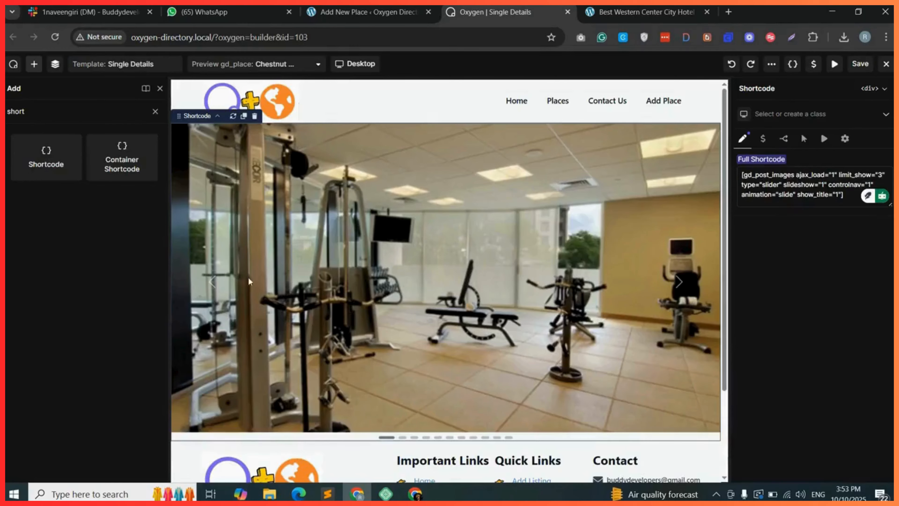
pyautogui.click(155, 112)
pyautogui.scroll(-1, 315, 434)
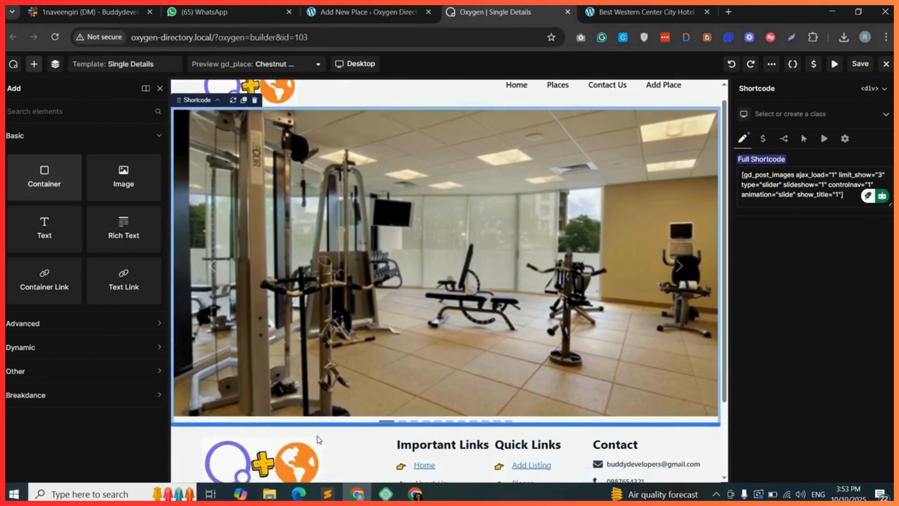
pyautogui.click(318, 438)
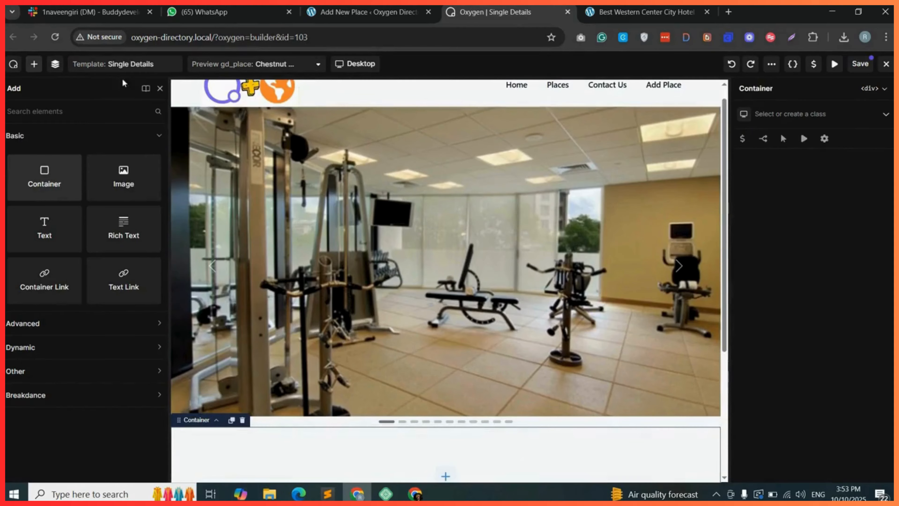
pyautogui.click(55, 64)
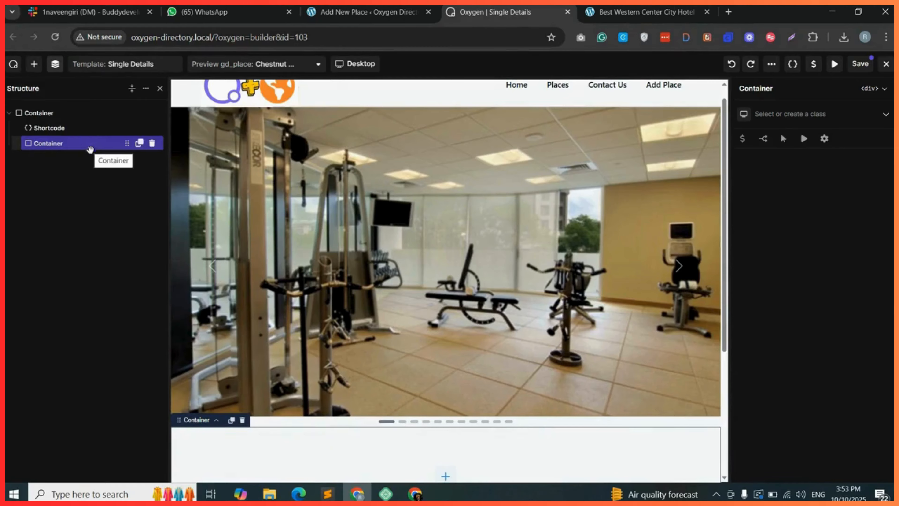
# Search for heading elements and place a Heading inside the new container.
pyautogui.scroll(-2, 384, 301)
pyautogui.click(445, 398)
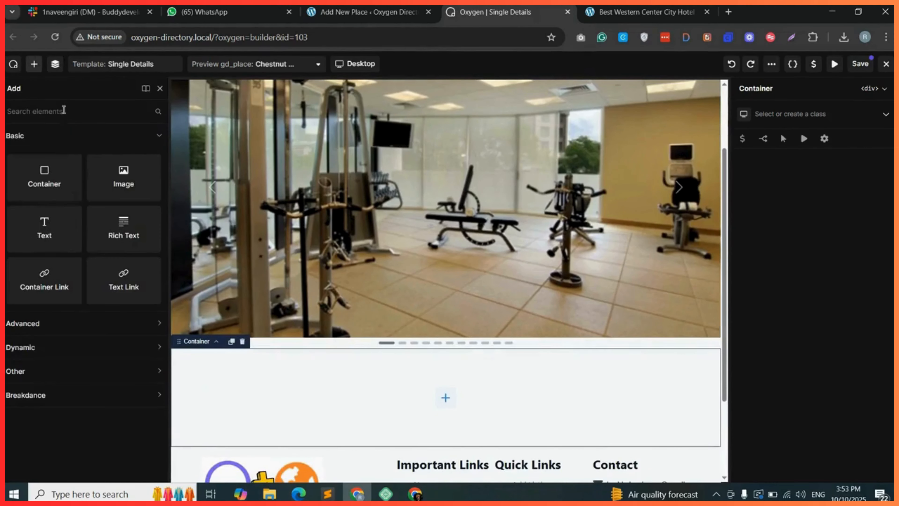
pyautogui.write('head')
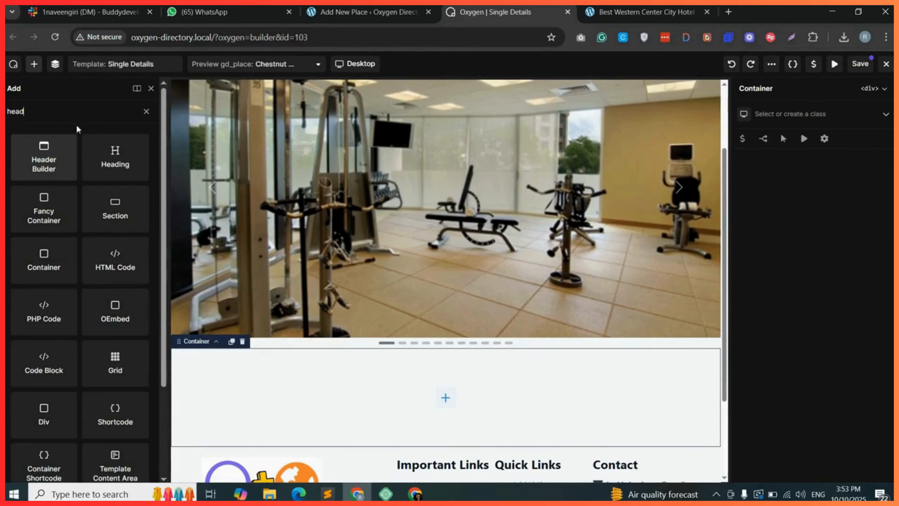
pyautogui.moveTo(266, 246); pyautogui.dragTo(458, 393)
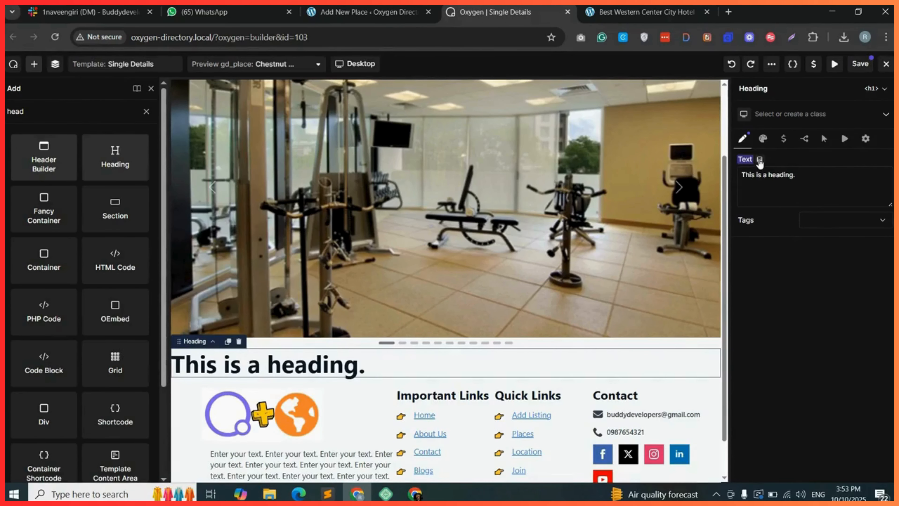
# Bind the heading text to the dynamic Post Title and set its tag to h2.
pyautogui.click(760, 160)
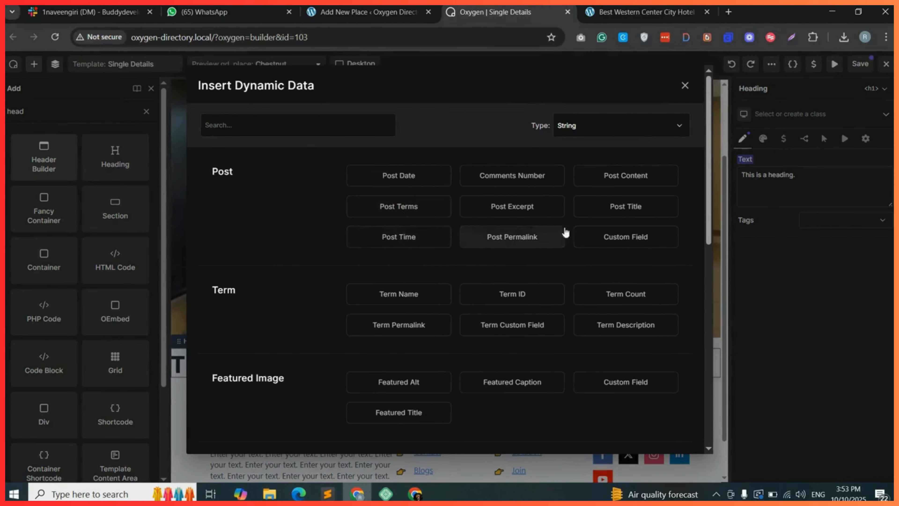
pyautogui.click(629, 217)
pyautogui.click(841, 201)
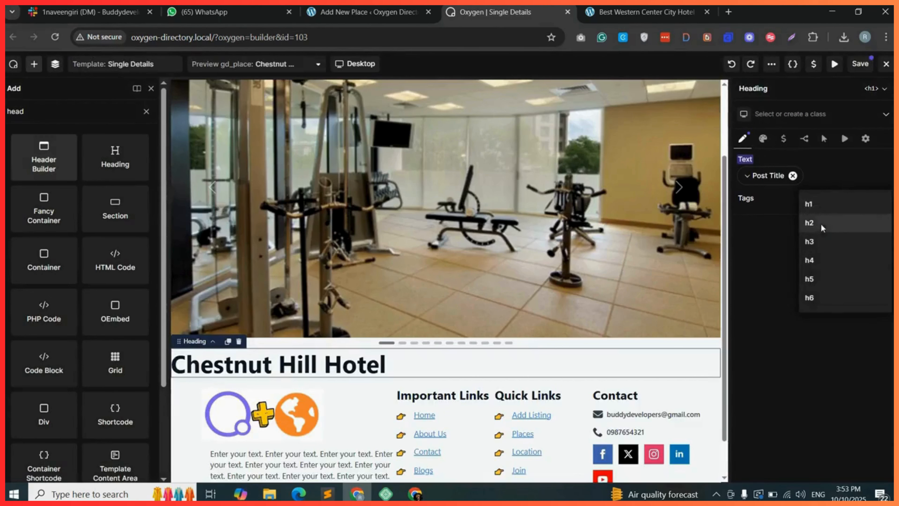
pyautogui.click(822, 228)
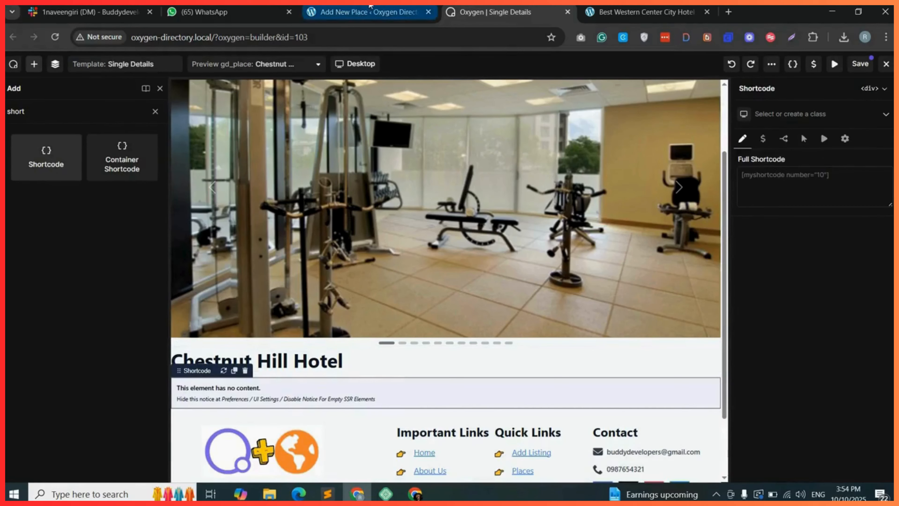
# In the GD shortcode builder, select the gd_post_rating shortcode and keep its Style at All.
pyautogui.click(370, 7)
pyautogui.click(345, 111)
pyautogui.scroll(-1, 291, 336)
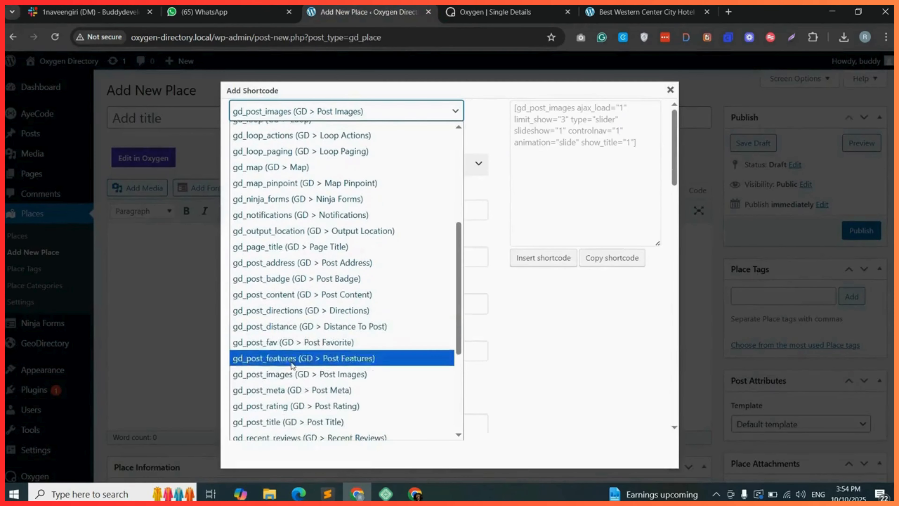
pyautogui.click(272, 403)
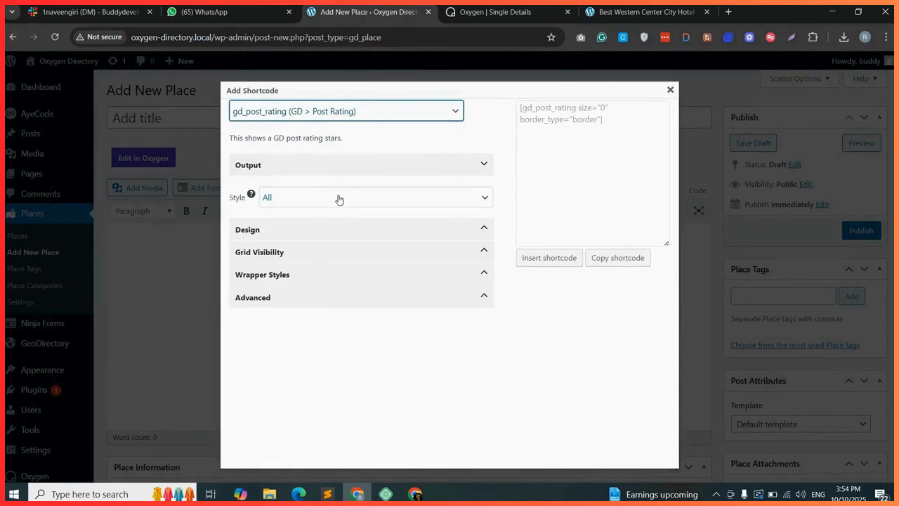
pyautogui.click(311, 201)
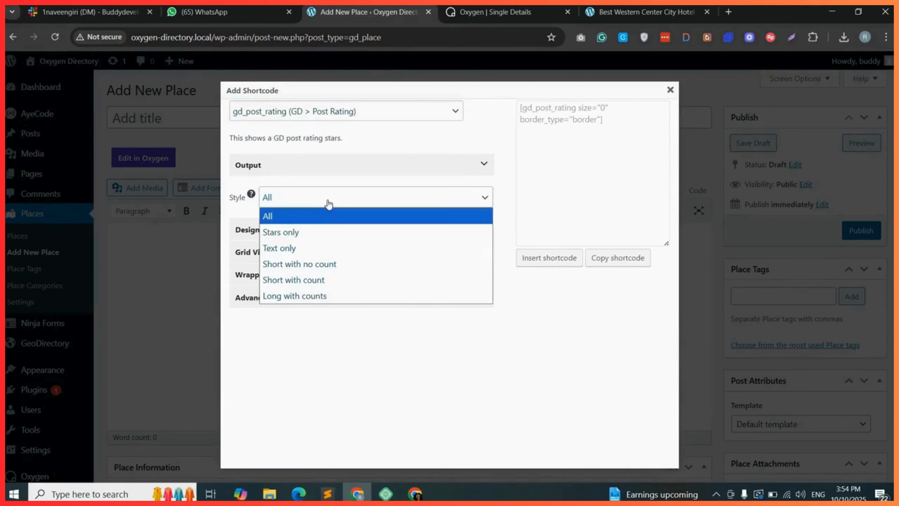
pyautogui.click(351, 181)
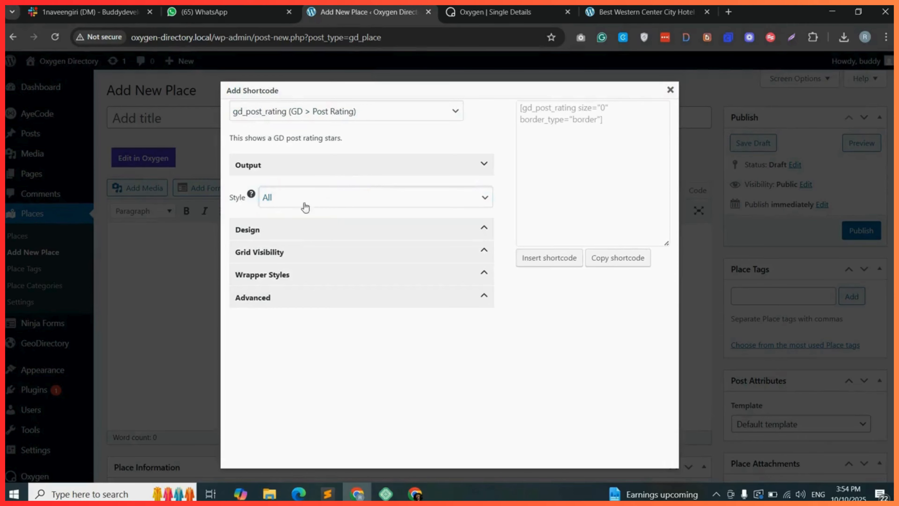
# Expand the Design section and set the post rating's border color to None.
pyautogui.click(303, 231)
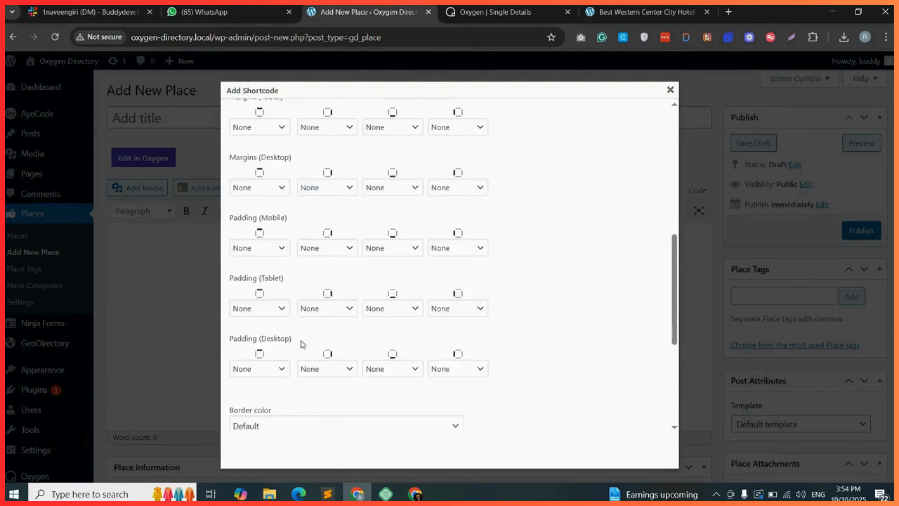
pyautogui.scroll(-5, 294, 344)
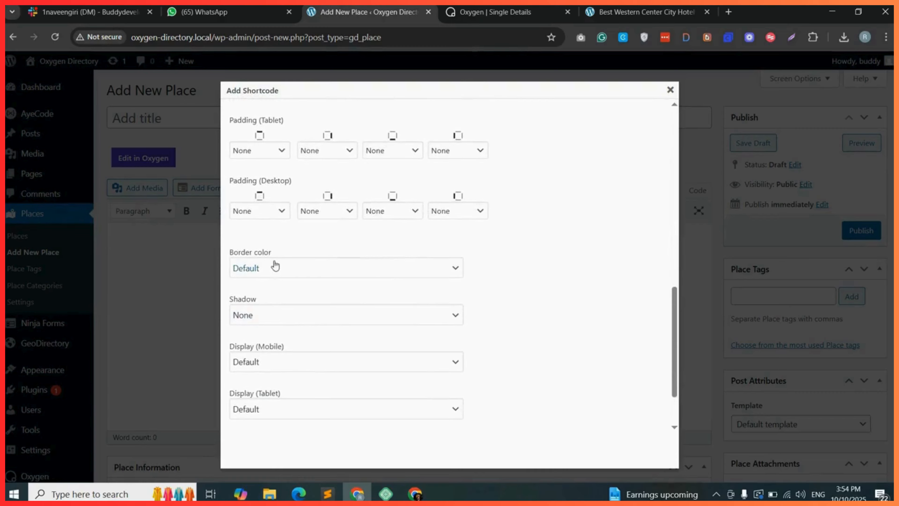
pyautogui.click(275, 264)
pyautogui.click(272, 24)
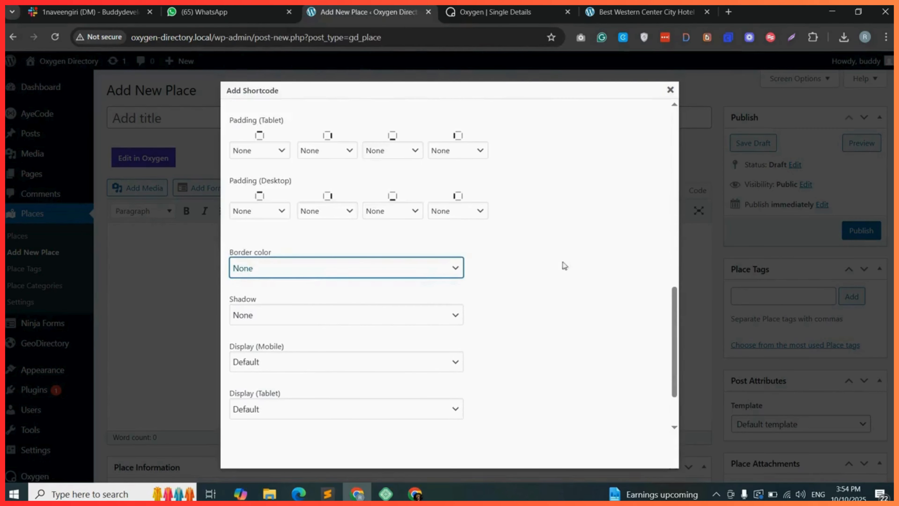
# Copy the generated post rating shortcode and return to the Oxygen builder.
pyautogui.scroll(10, 584, 272)
pyautogui.click(615, 260)
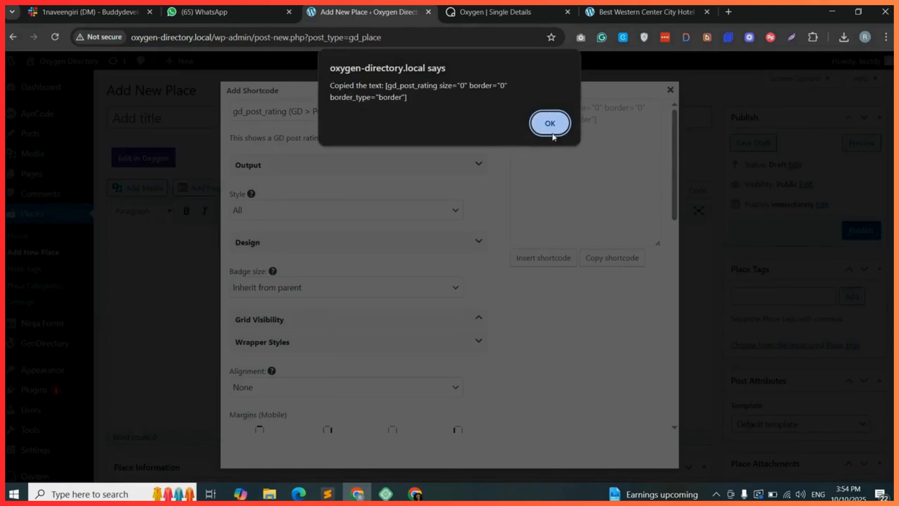
pyautogui.click(549, 126)
pyautogui.click(457, 8)
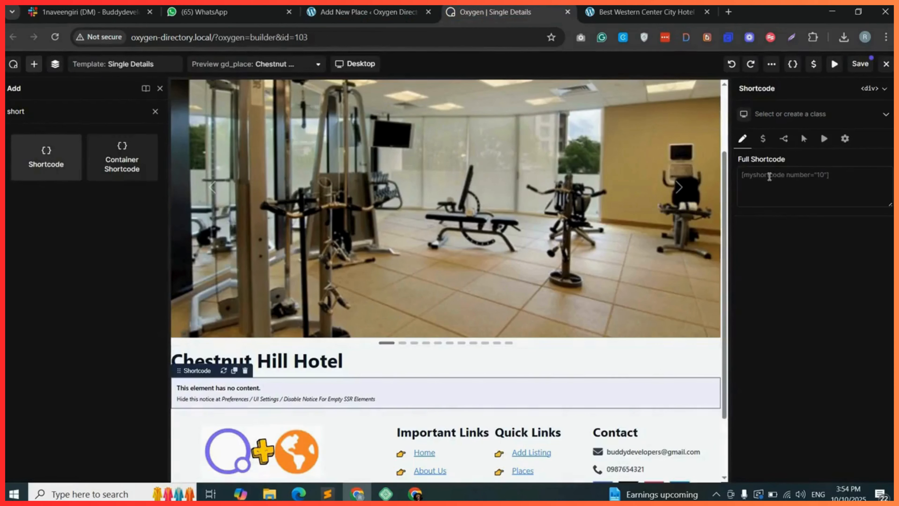
# Paste the copied post rating shortcode into the Shortcode element's Full Shortcode field.
pyautogui.rightClick(783, 201)
pyautogui.click(674, 307)
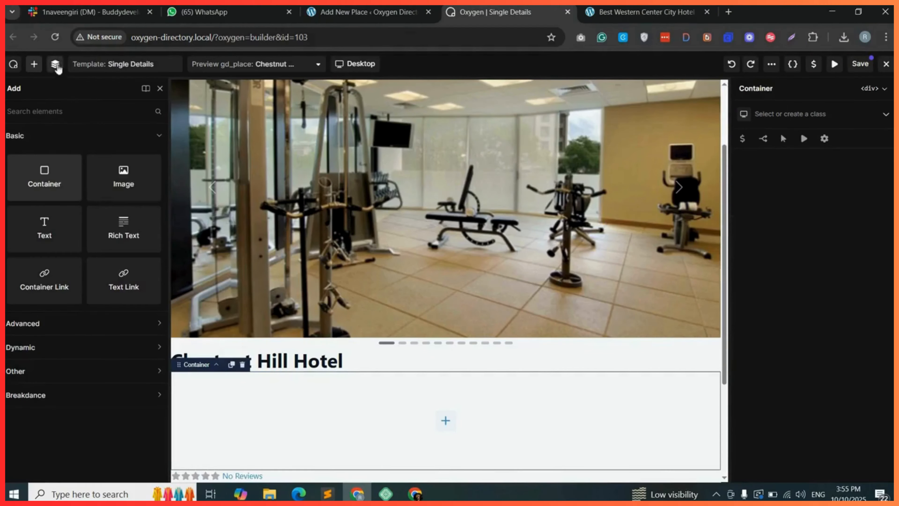
# Duplicate the inner container and move the heading into the first of the two containers.
pyautogui.click(55, 63)
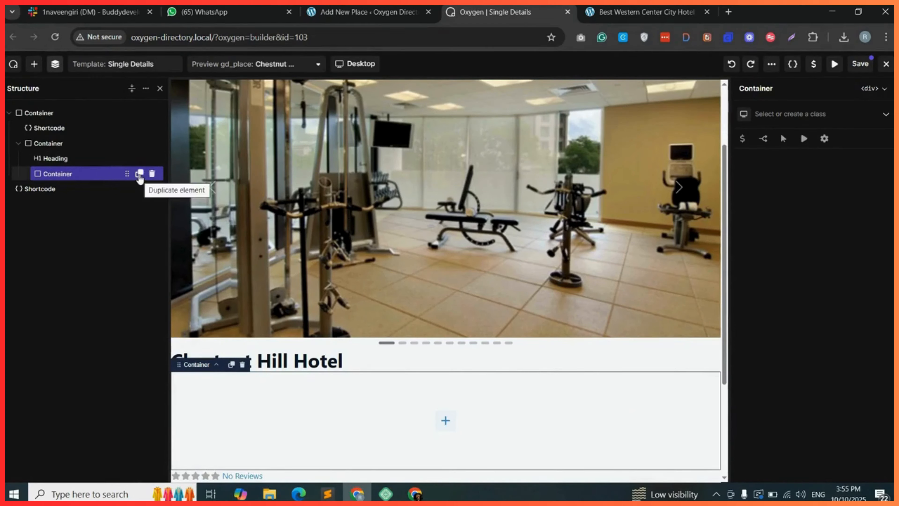
pyautogui.click(140, 174)
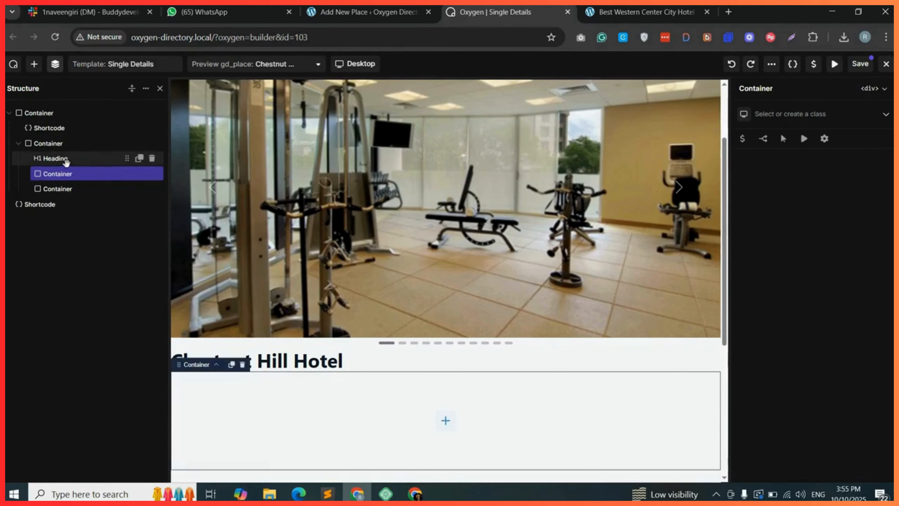
pyautogui.moveTo(66, 161); pyautogui.dragTo(80, 174)
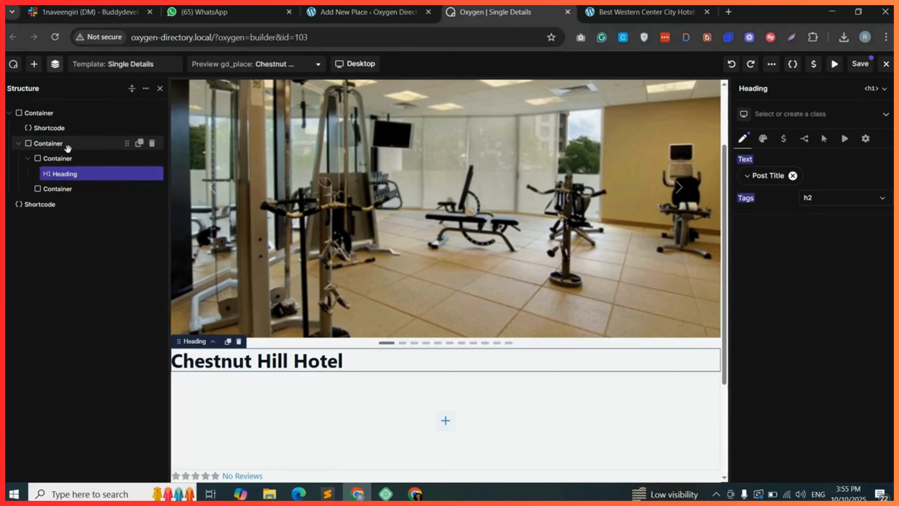
# Create the class post-heading-fav on the parent container and set its display to Flex.
pyautogui.click(78, 146)
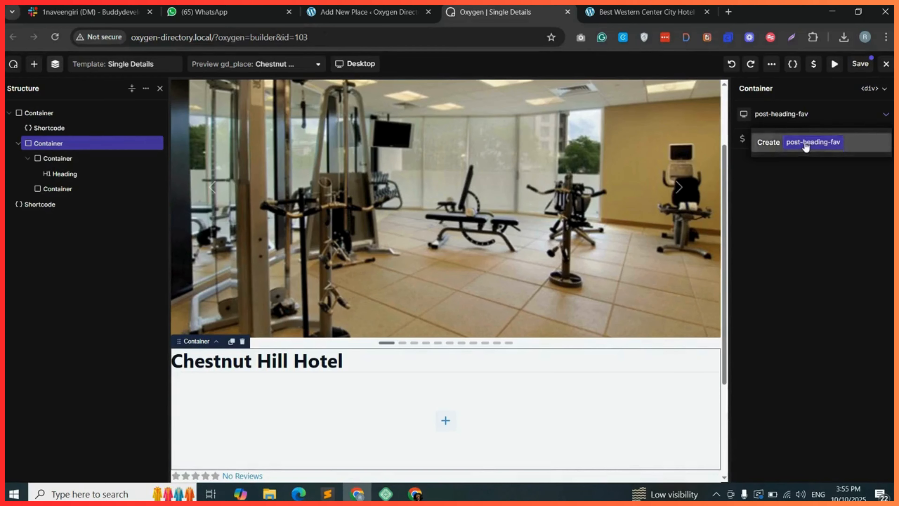
pyautogui.click(793, 142)
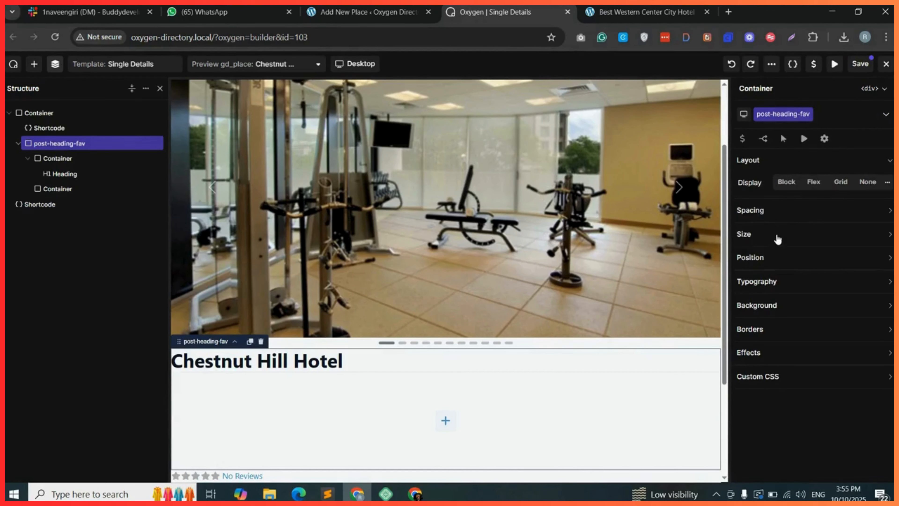
pyautogui.click(813, 182)
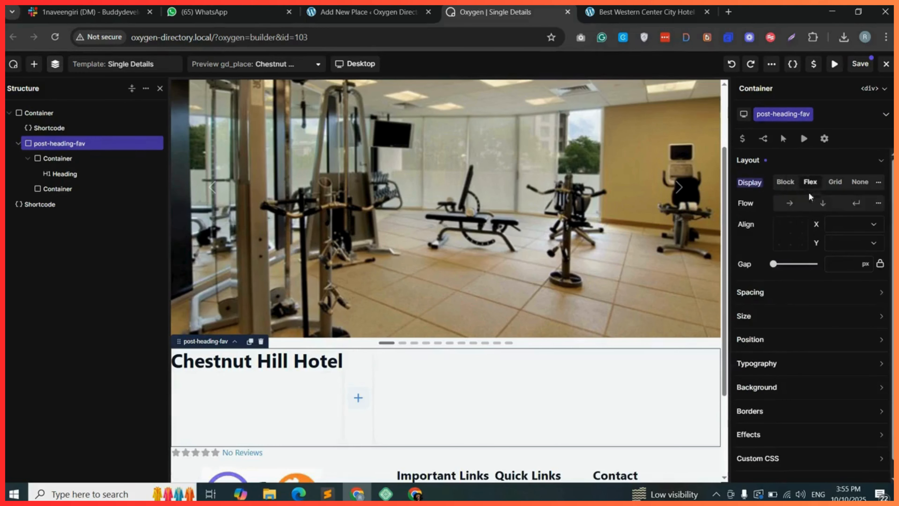
# Create the class post-heading-col on the heading's container and set its width to 80%.
pyautogui.click(788, 209)
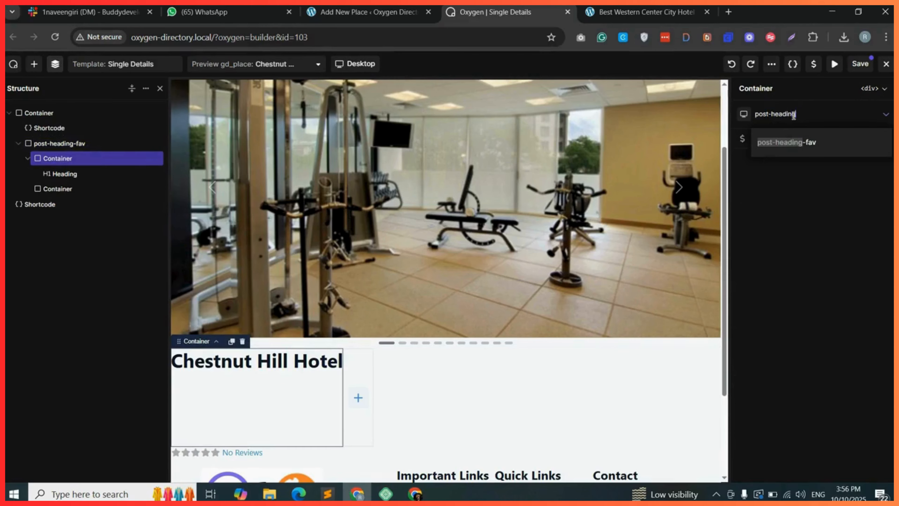
pyautogui.write('col')
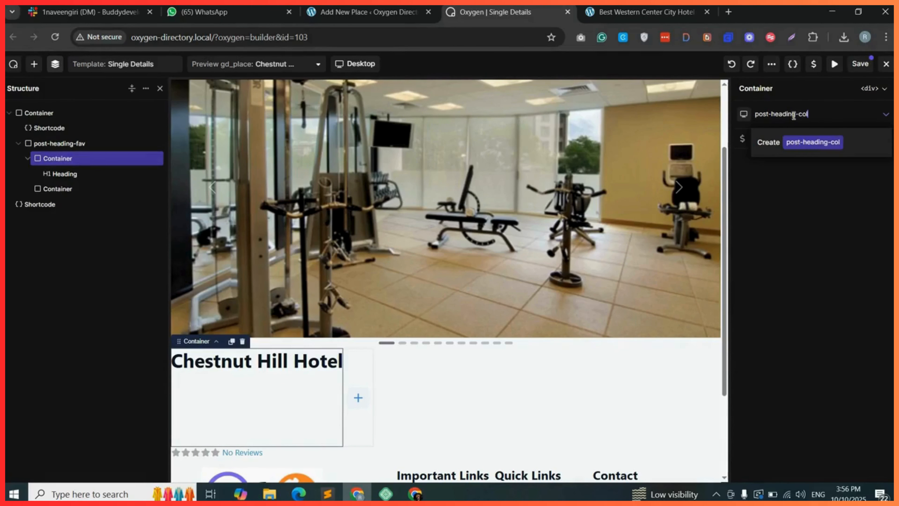
pyautogui.click(814, 143)
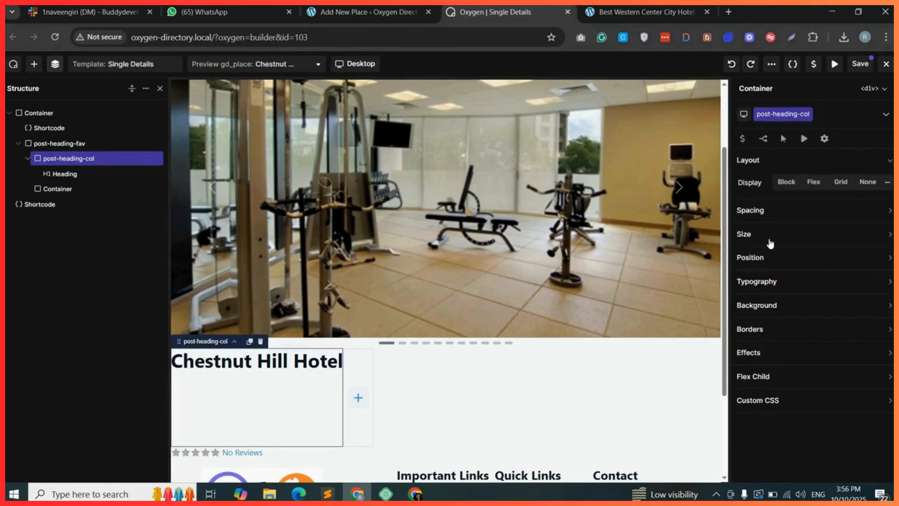
pyautogui.click(800, 259)
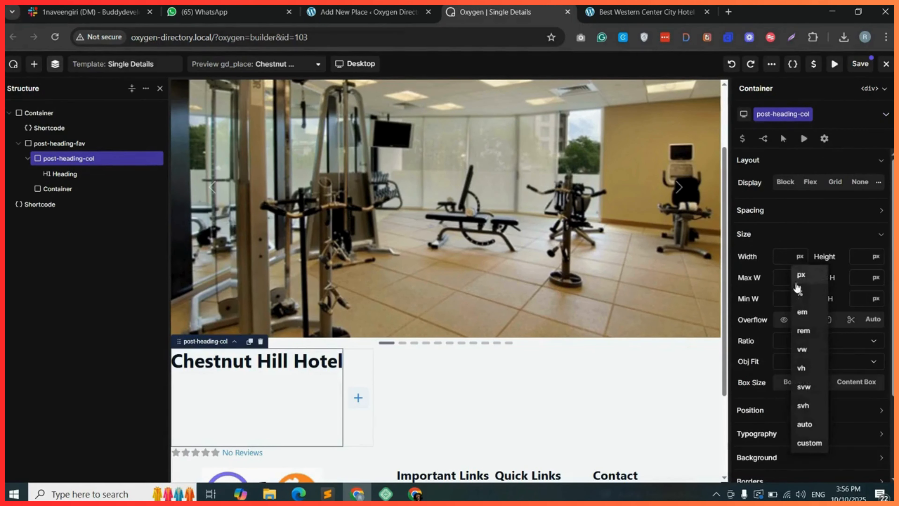
pyautogui.click(804, 296)
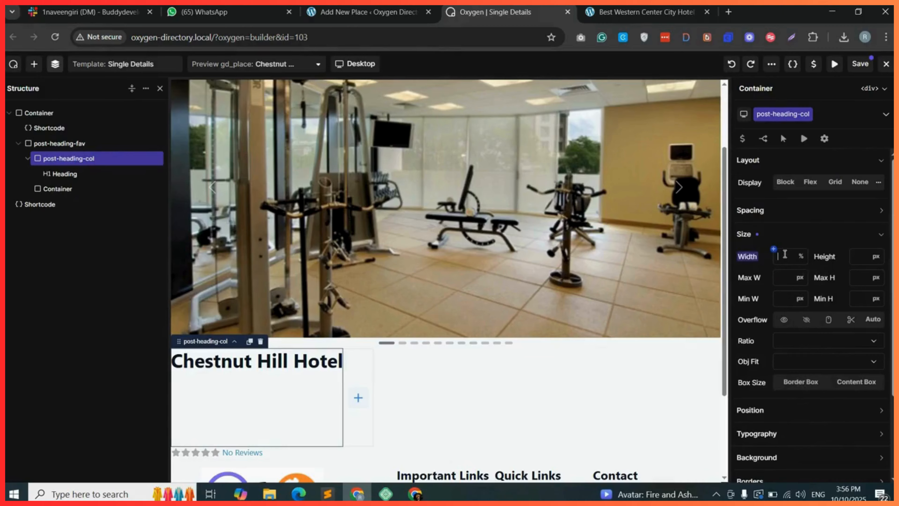
pyautogui.write('80')
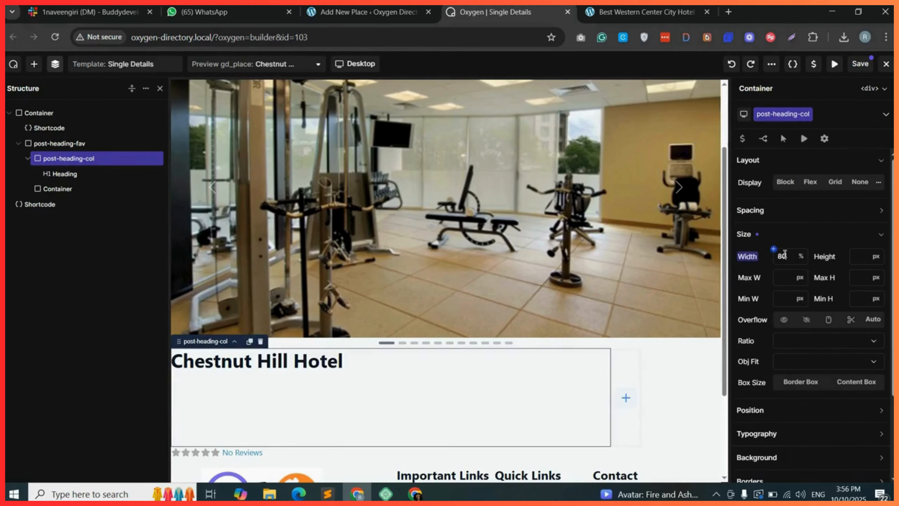
# Create the class fav-col on the second inner container and set its width to 20%.
pyautogui.click(63, 189)
pyautogui.click(793, 113)
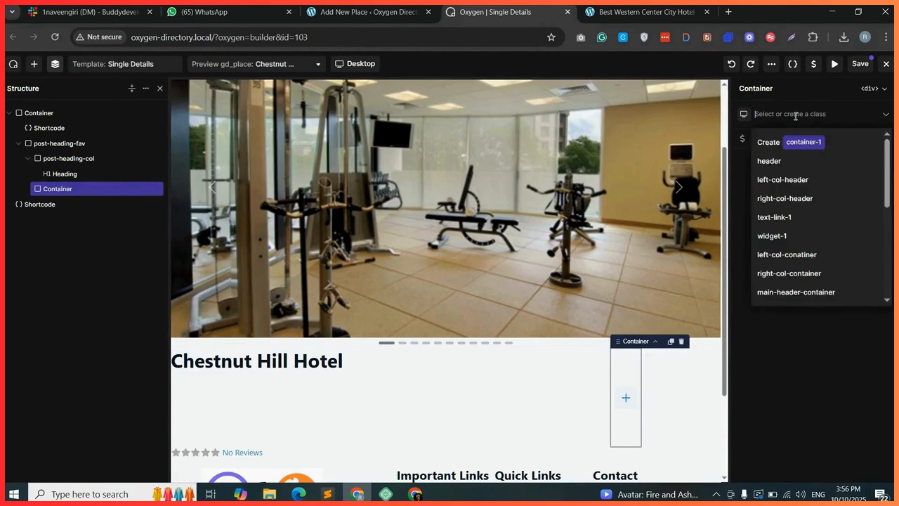
pyautogui.write('fa-col')
pyautogui.press('Return')
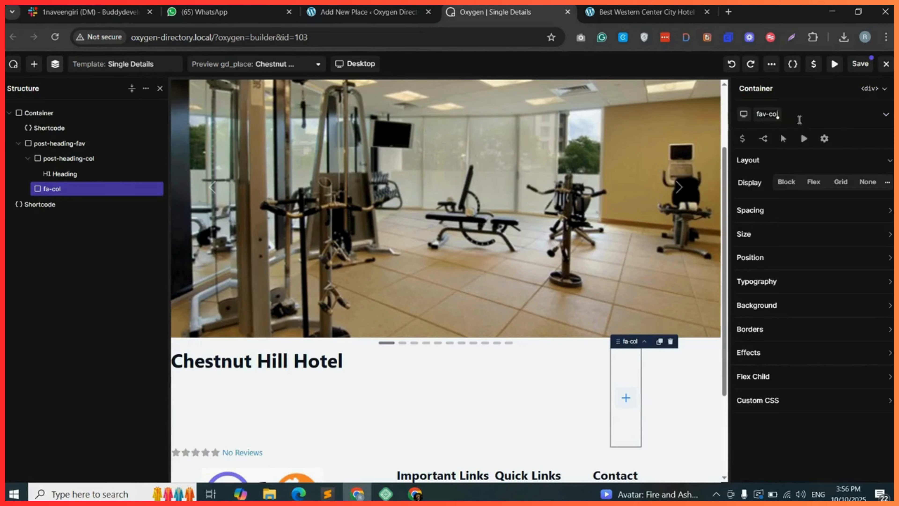
pyautogui.press('Return')
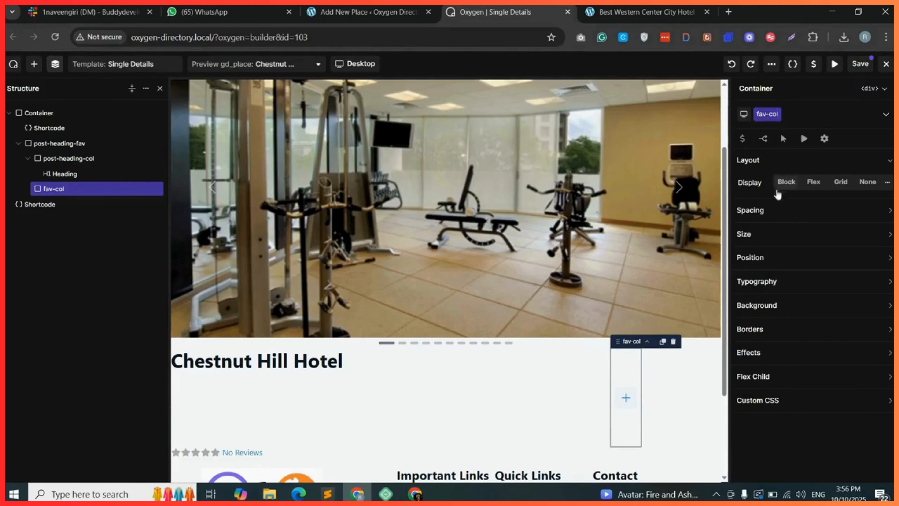
pyautogui.click(771, 235)
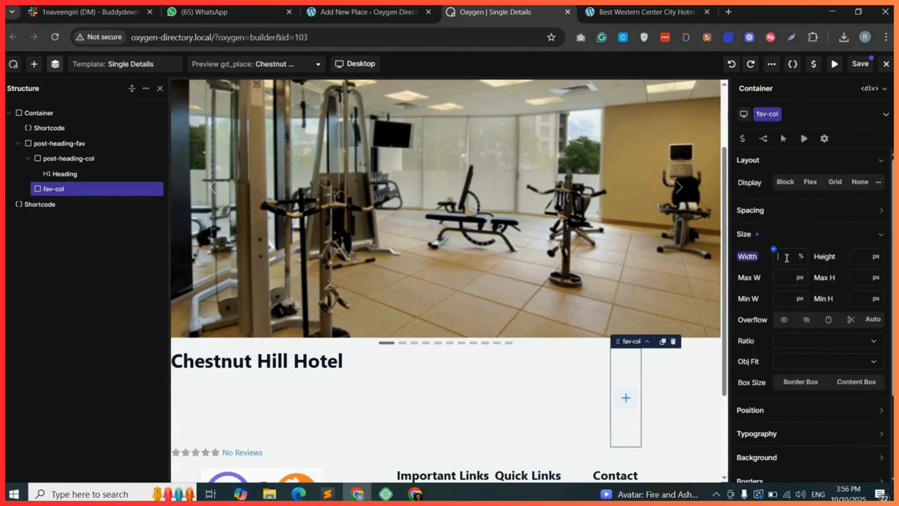
pyautogui.write('20')
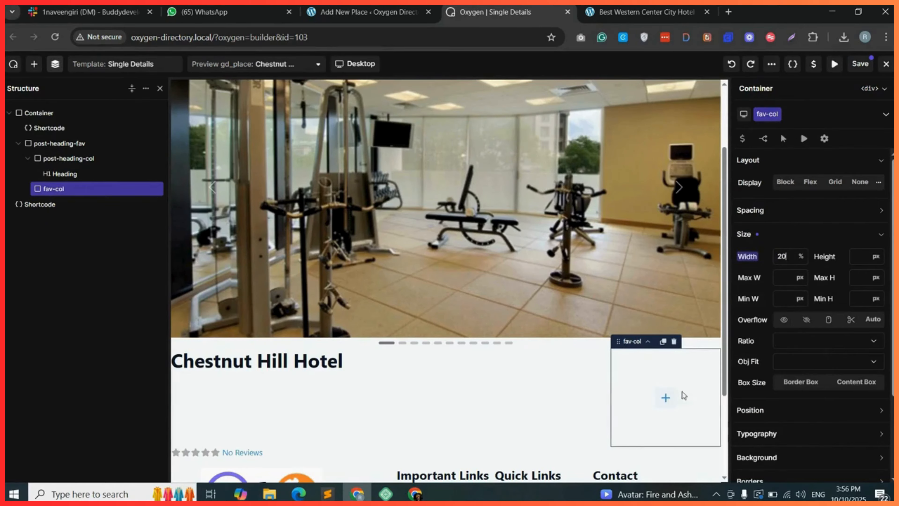
# Add a Shortcode element into the fav-col container and choose gd_post_fav in the GD shortcode builder.
pyautogui.moveTo(46, 158); pyautogui.dragTo(684, 397)
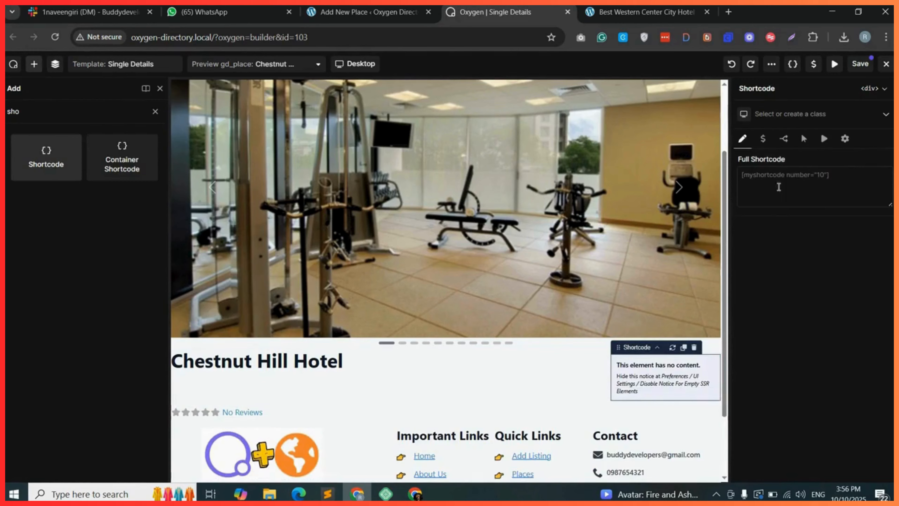
pyautogui.click(368, 12)
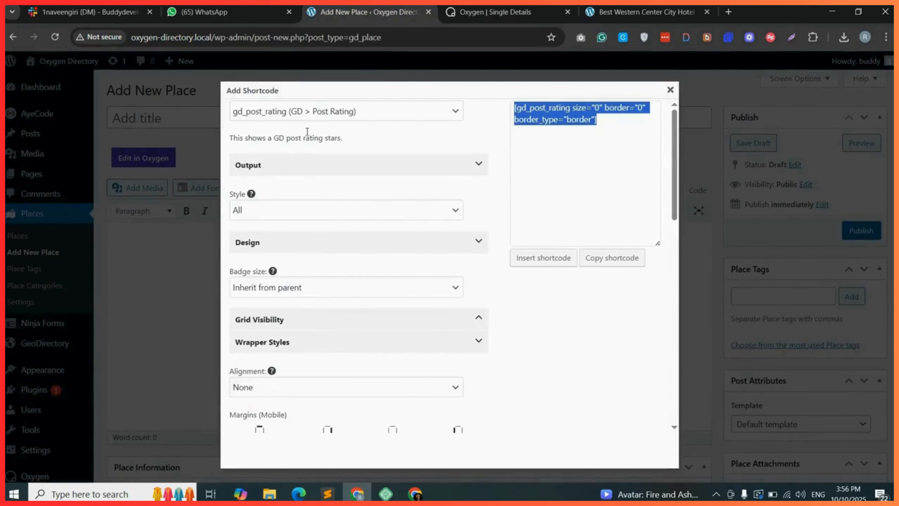
pyautogui.click(307, 112)
pyautogui.click(277, 368)
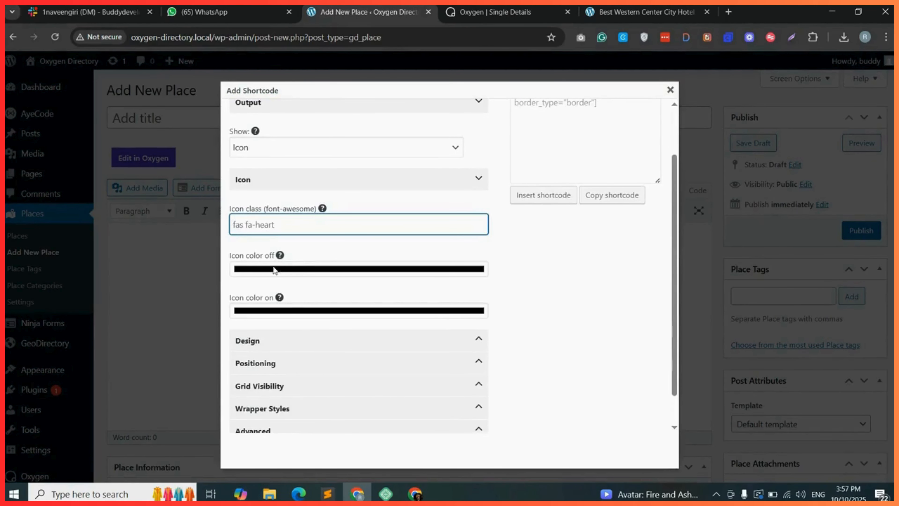
# Set the favorite icon's off color to light grey (223, 216, 216).
pyautogui.click(313, 270)
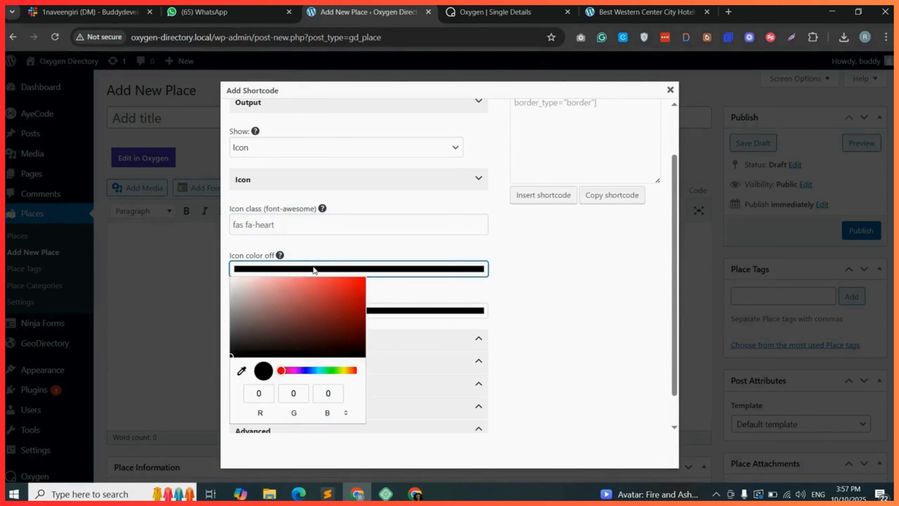
pyautogui.moveTo(292, 298); pyautogui.dragTo(236, 290)
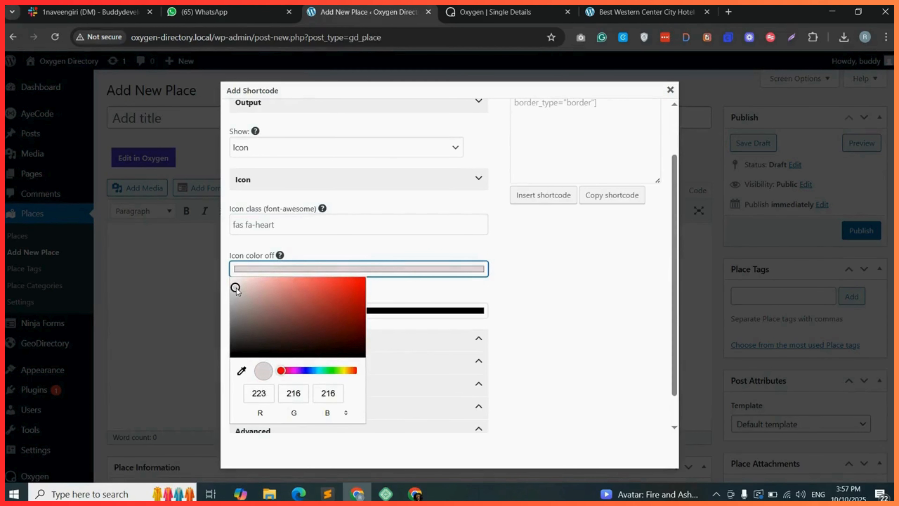
pyautogui.click(556, 286)
# Expand the Design section and set the favorite badge color to Custom colors.
pyautogui.scroll(-1, 354, 301)
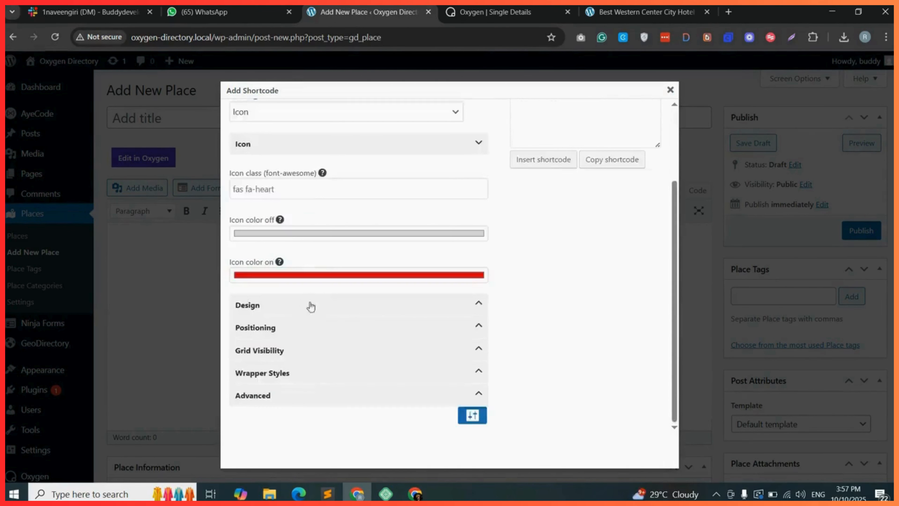
pyautogui.click(250, 314)
pyautogui.click(287, 307)
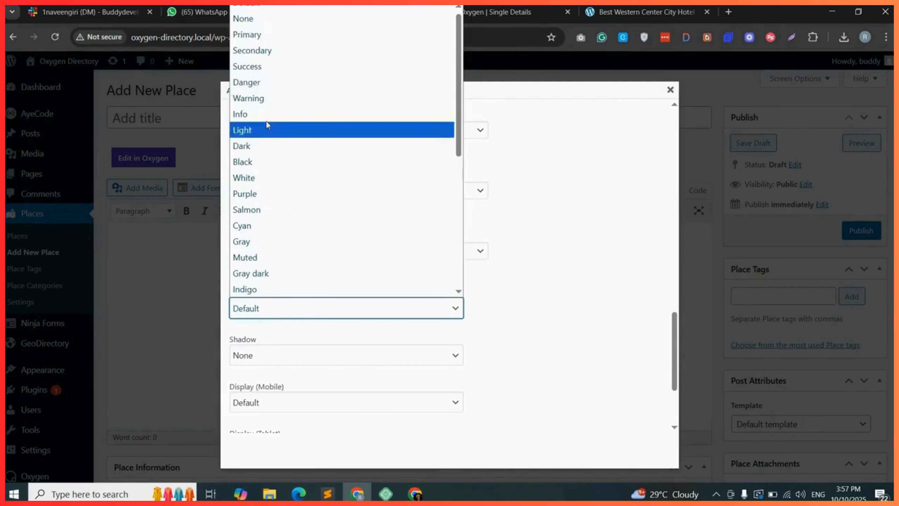
pyautogui.click(254, 19)
pyautogui.scroll(15, 549, 129)
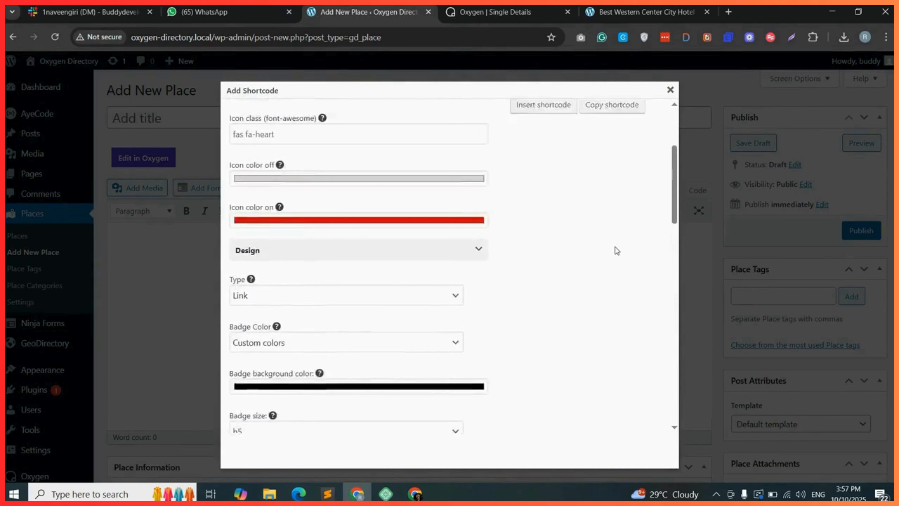
# Copy the generated post favorite shortcode and return to the Oxygen builder.
pyautogui.click(616, 260)
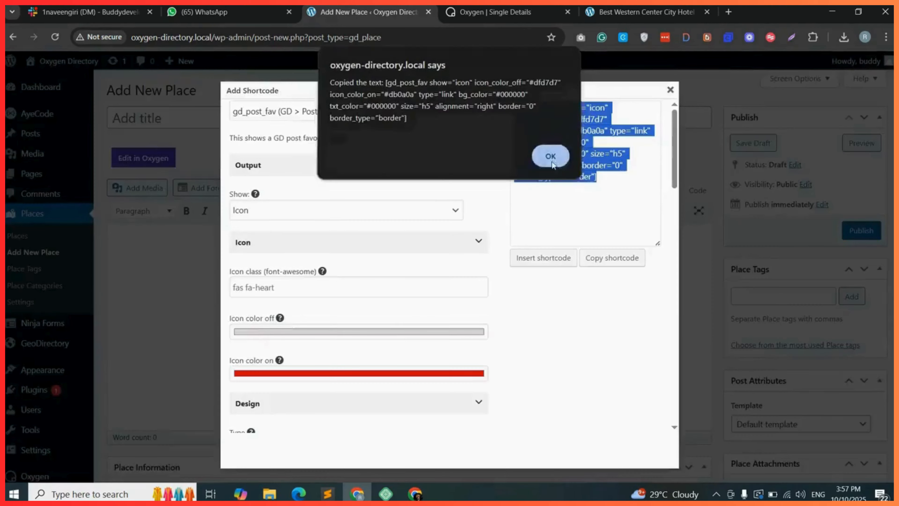
pyautogui.click(546, 157)
pyautogui.click(496, 12)
# Paste the favorite shortcode into the new Shortcode element and change its size from h5 to h3.
pyautogui.rightClick(769, 176)
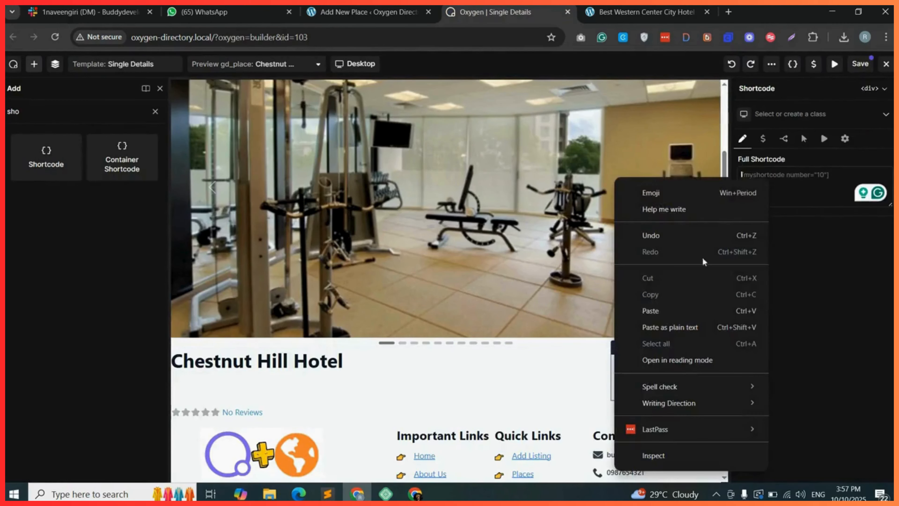
pyautogui.click(668, 314)
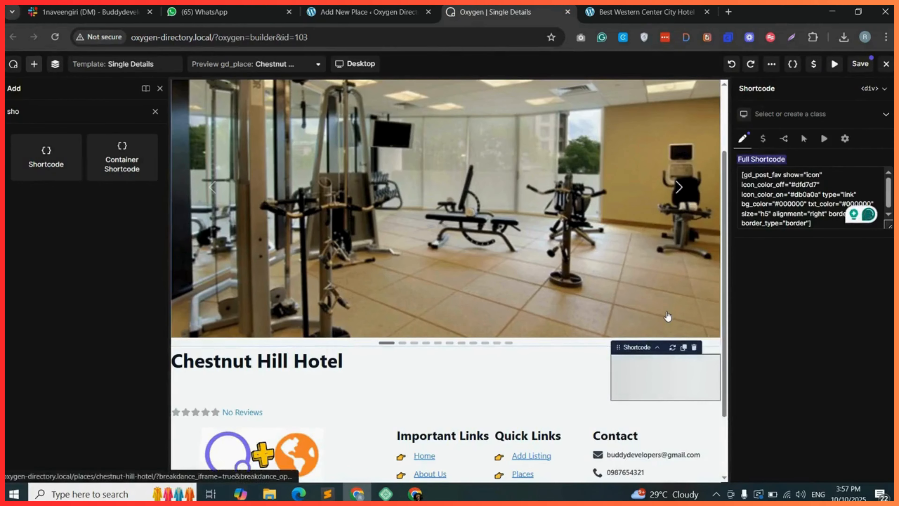
pyautogui.click(766, 214)
pyautogui.press('BackSpace')
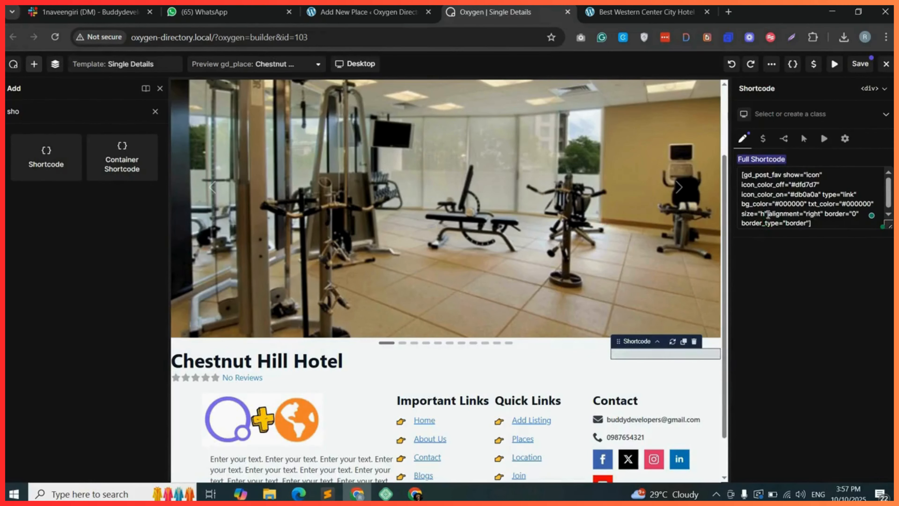
pyautogui.write('3')
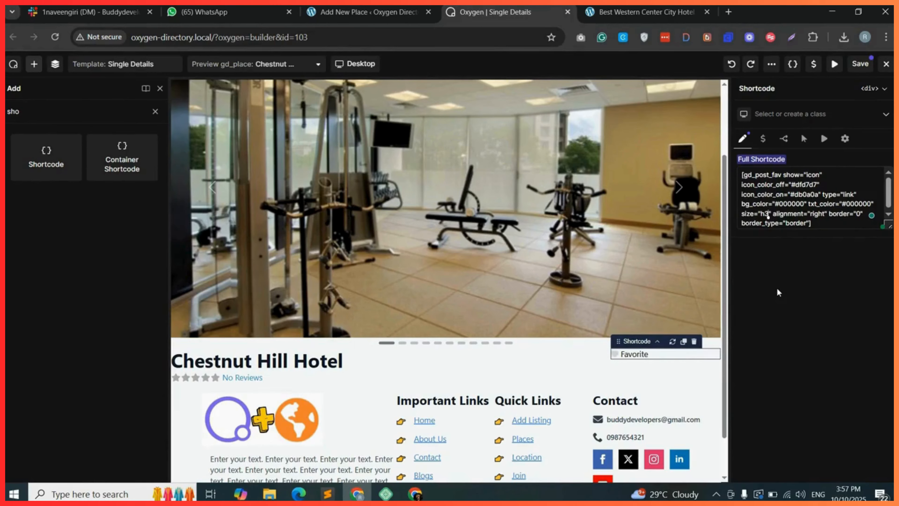
# Add a Shortcode element into the content-col container and switch back to the GD shortcode builder.
pyautogui.click(55, 37)
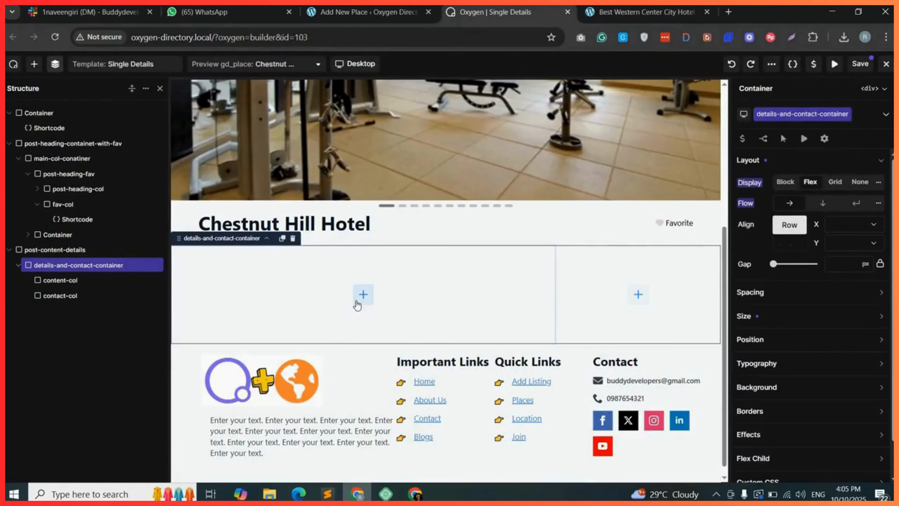
pyautogui.click(364, 294)
pyautogui.moveTo(324, 296); pyautogui.dragTo(325, 296)
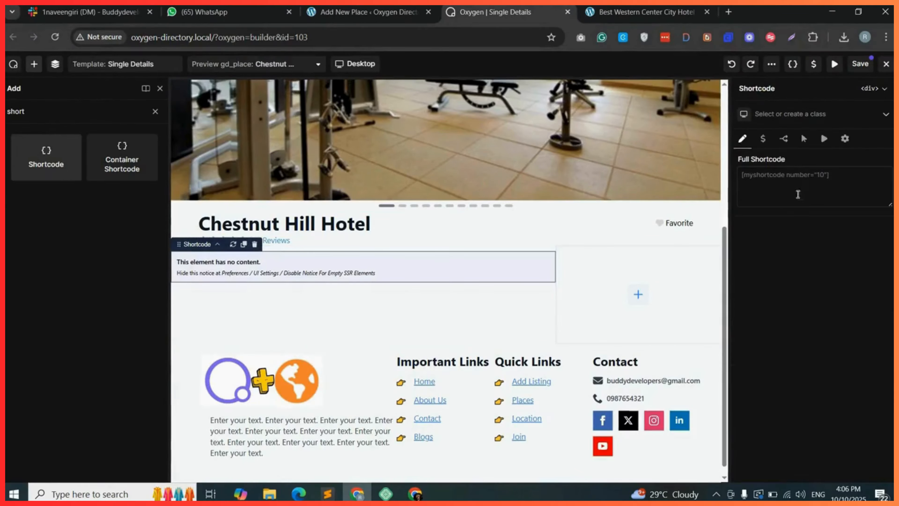
pyautogui.click(797, 181)
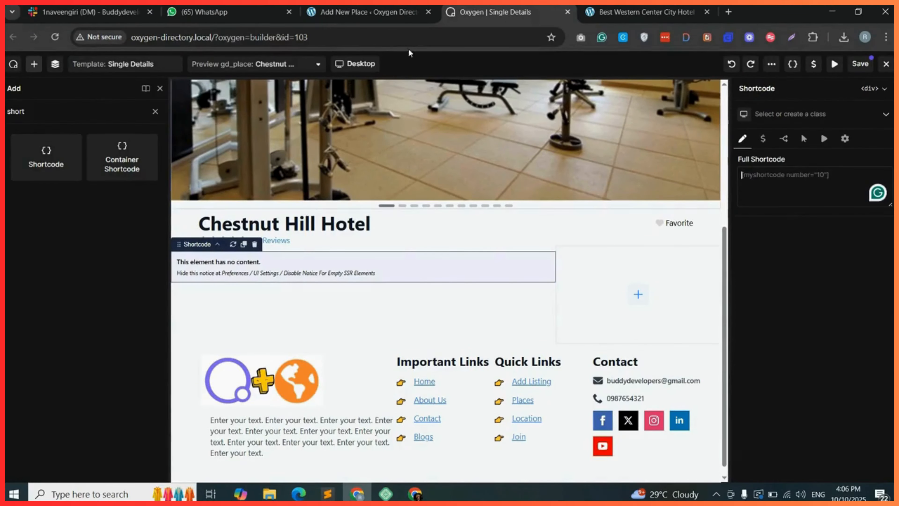
pyautogui.click(368, 12)
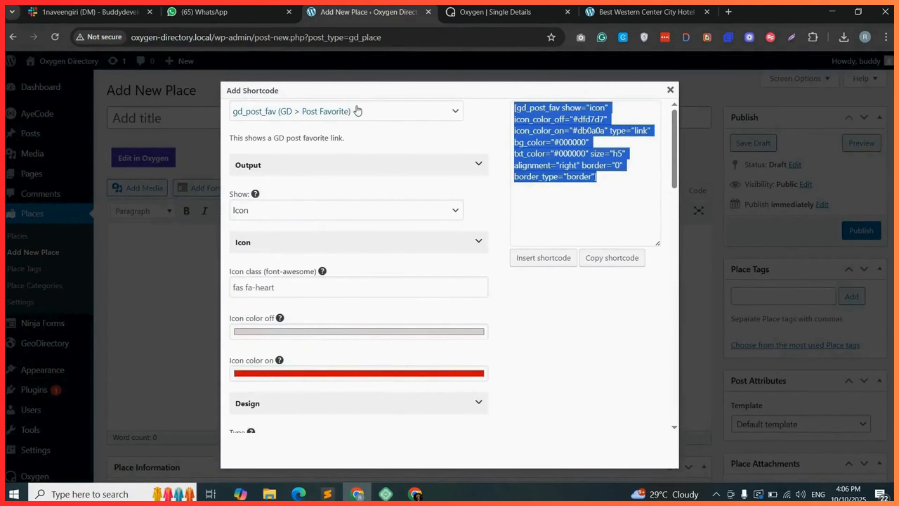
# Switch the GD shortcode builder to gd_single_tabs and set its Output Type to Head only.
pyautogui.click(345, 112)
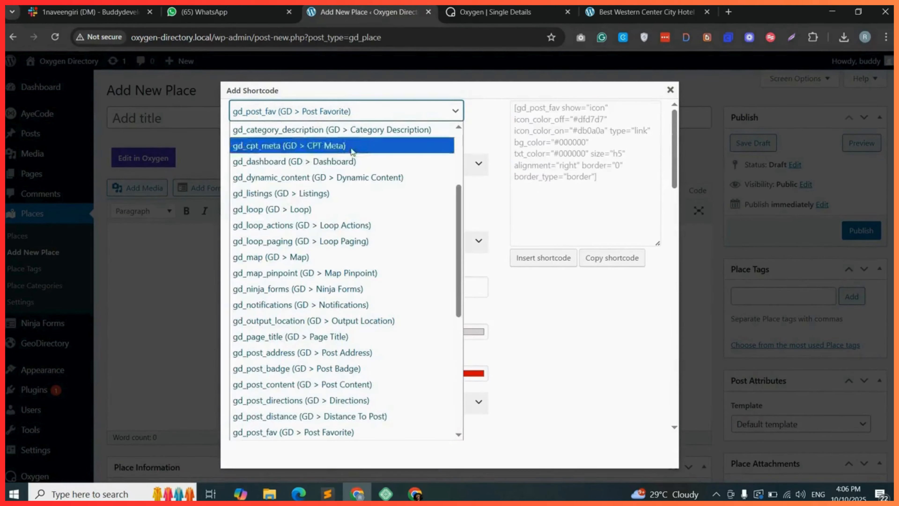
pyautogui.scroll(-6, 354, 174)
pyautogui.click(302, 400)
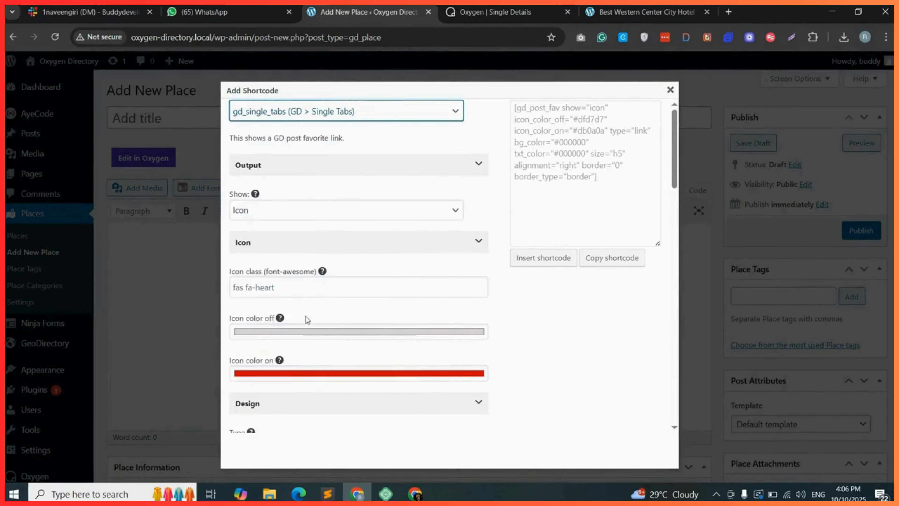
pyautogui.click(273, 222)
pyautogui.click(276, 235)
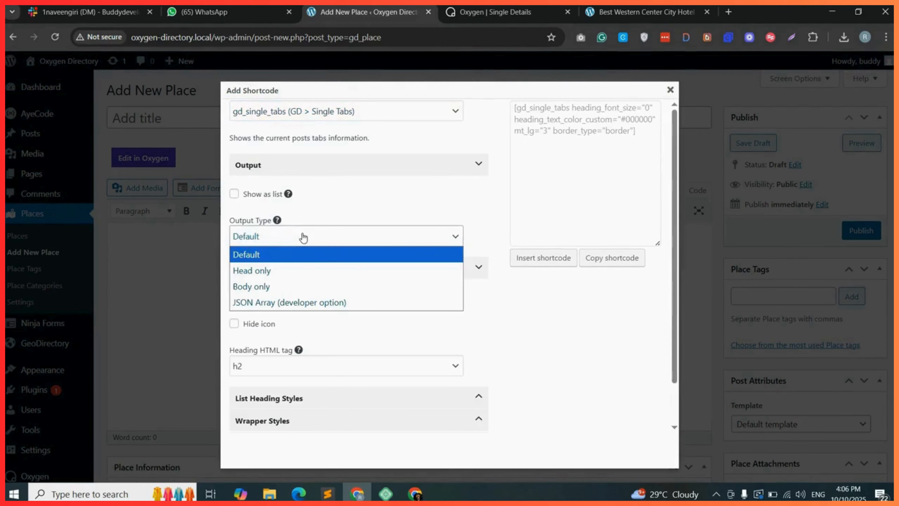
pyautogui.click(263, 270)
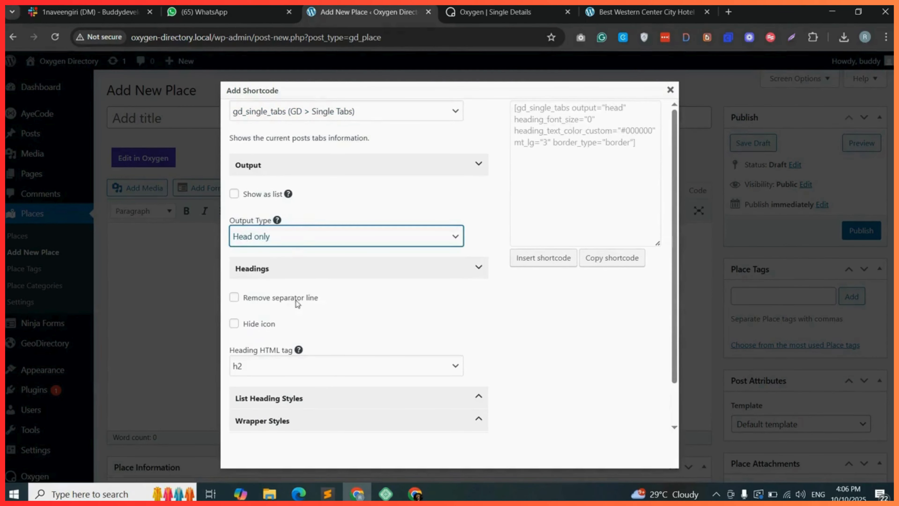
# Expand Wrapper Styles and set the tabs shortcode's border to None.
pyautogui.click(292, 423)
pyautogui.scroll(-12, 321, 382)
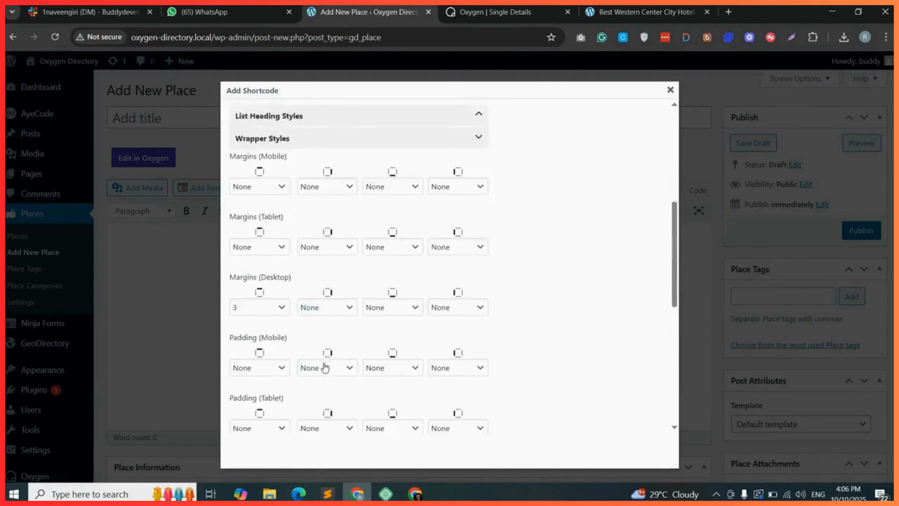
pyautogui.click(287, 307)
pyautogui.scroll(1, 297, 14)
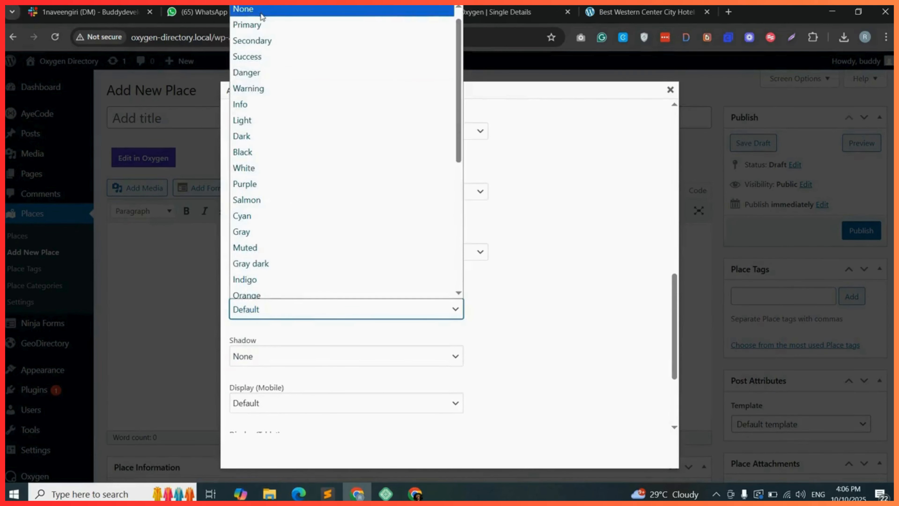
pyautogui.click(263, 8)
pyautogui.scroll(12, 576, 344)
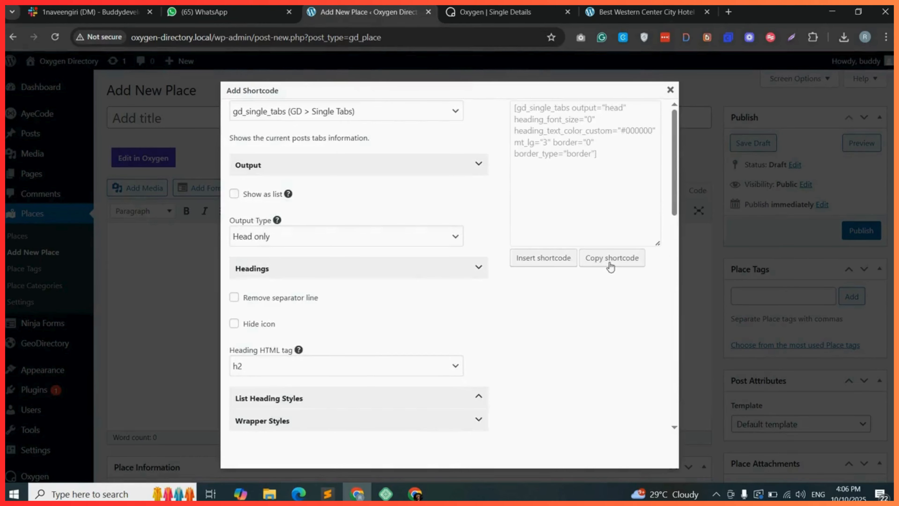
# Copy the head-only tabs shortcode and paste it into the Shortcode element's Full Shortcode field in Oxygen.
pyautogui.click(608, 258)
pyautogui.click(549, 134)
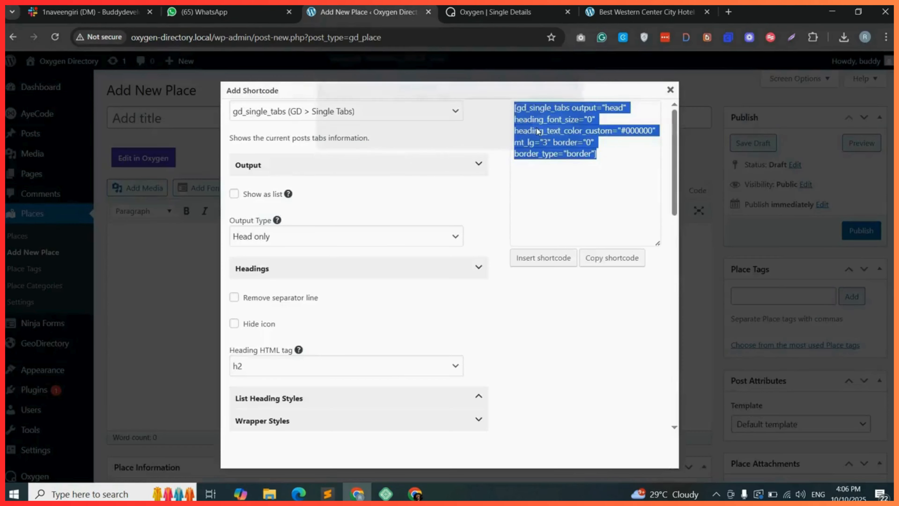
pyautogui.click(483, 13)
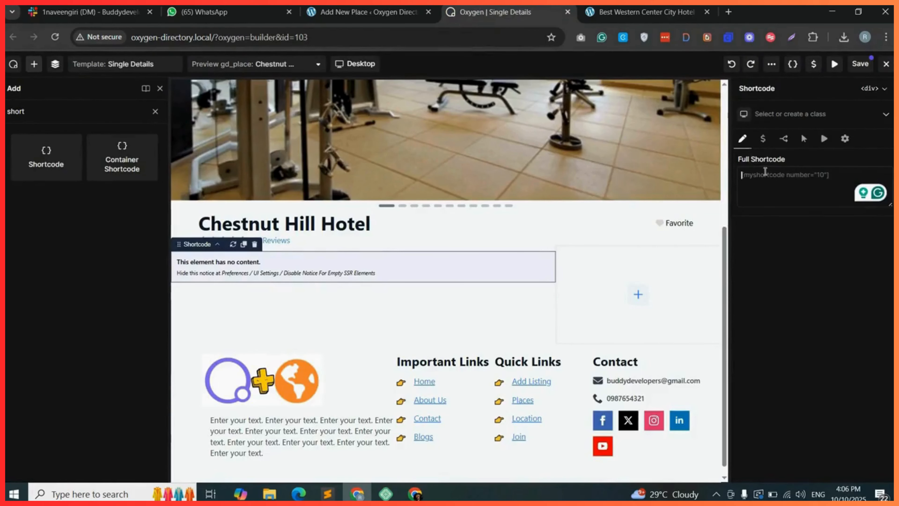
pyautogui.rightClick(765, 172)
pyautogui.click(657, 307)
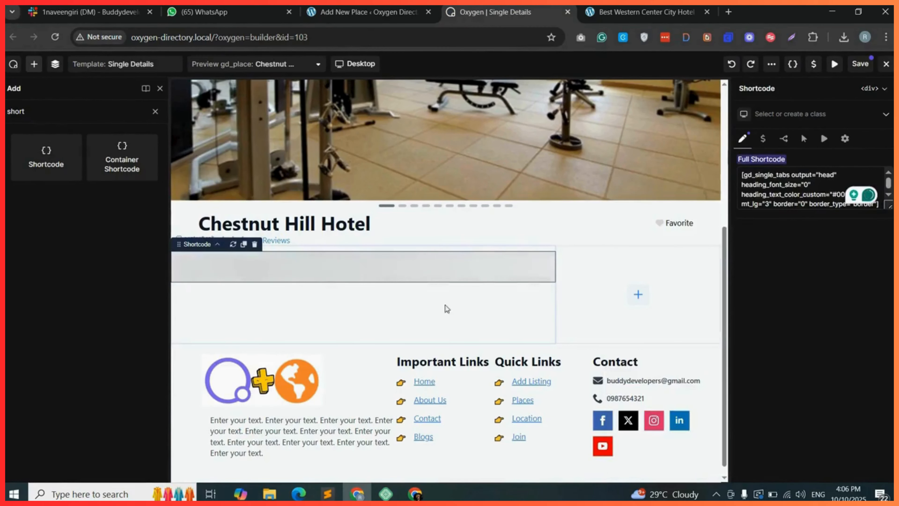
# Back in the GD shortcode builder, enable Show as list, set Output Type to Body only and copy the shortcode.
pyautogui.hotkey('ctrl', 'pageup')
pyautogui.click(235, 195)
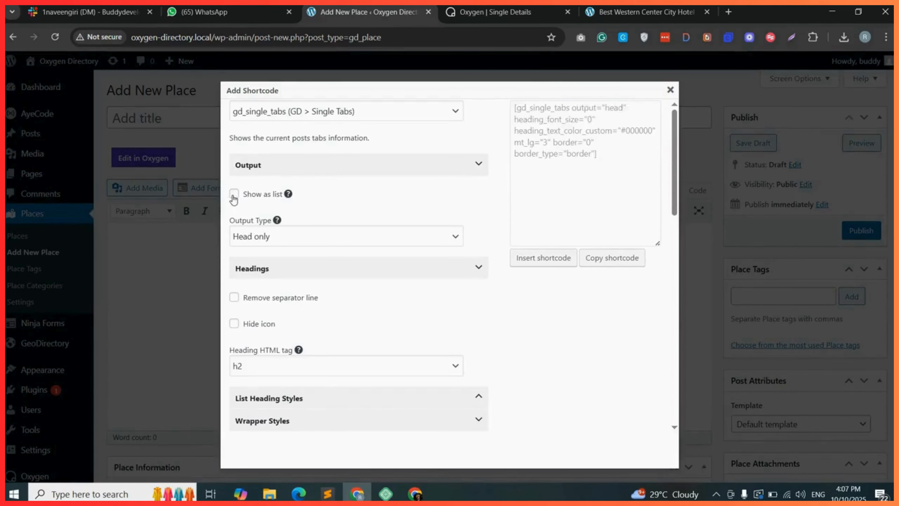
pyautogui.click(275, 236)
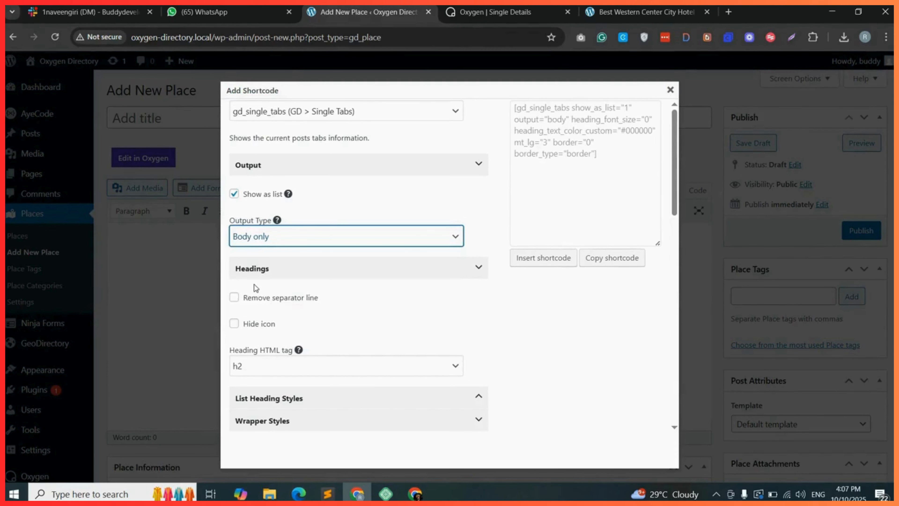
pyautogui.click(614, 262)
pyautogui.click(546, 145)
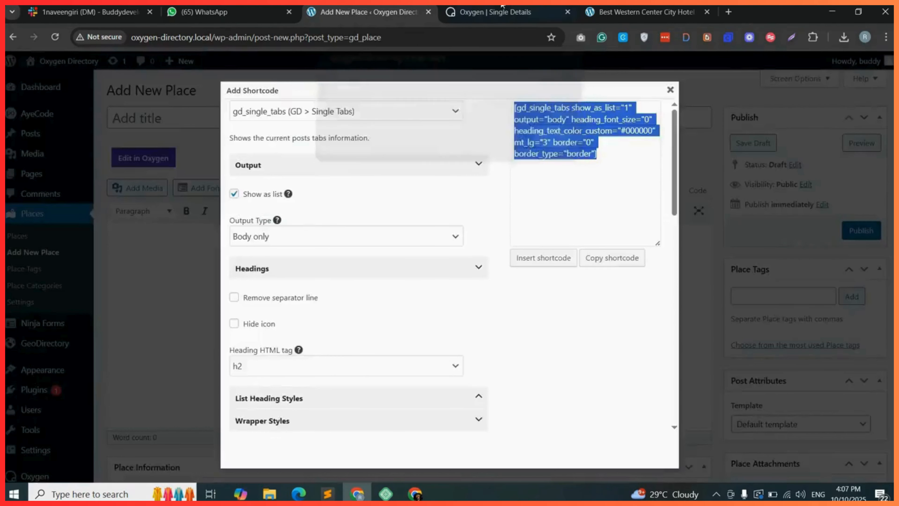
# Paste the body-only tabs shortcode into the second Shortcode element in content-col.
pyautogui.hotkey('ctrl', 'Tab')
pyautogui.rightClick(618, 176)
pyautogui.click(661, 307)
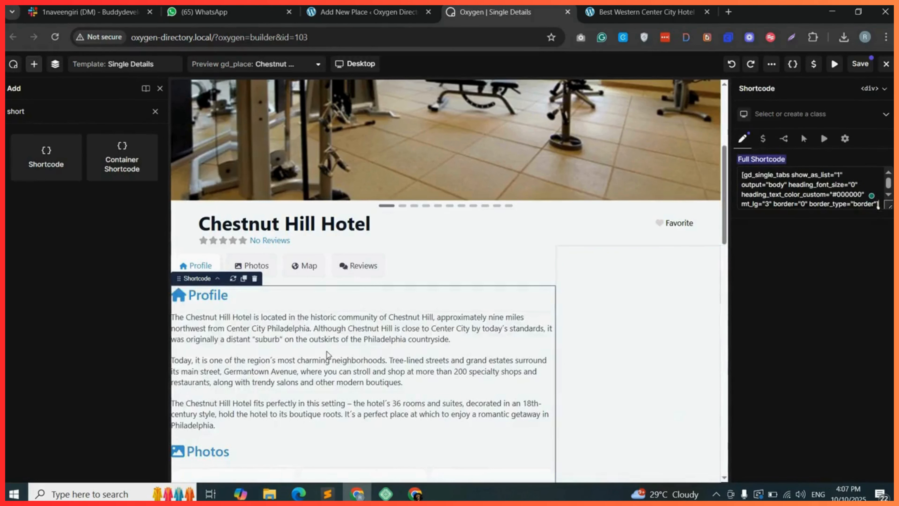
# Add a Shortcode element into the contact-col container.
pyautogui.scroll(-10, 354, 356)
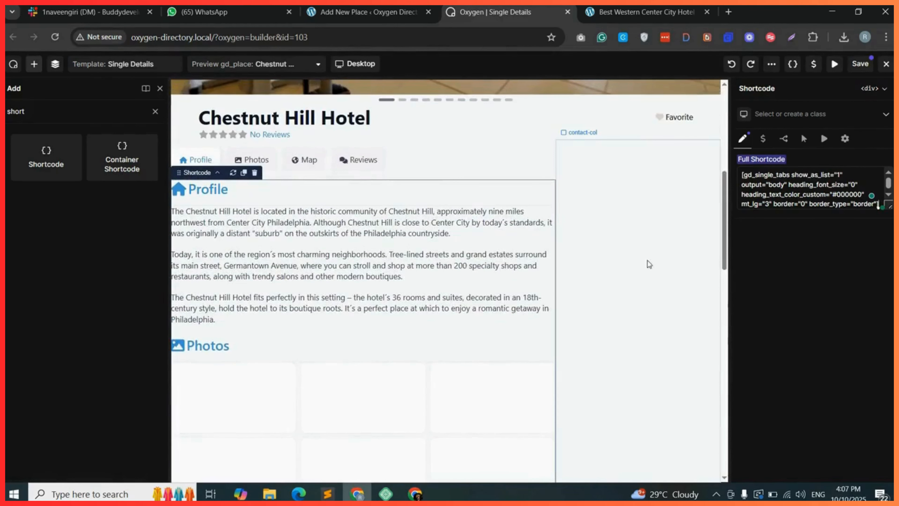
pyautogui.scroll(-6, 658, 359)
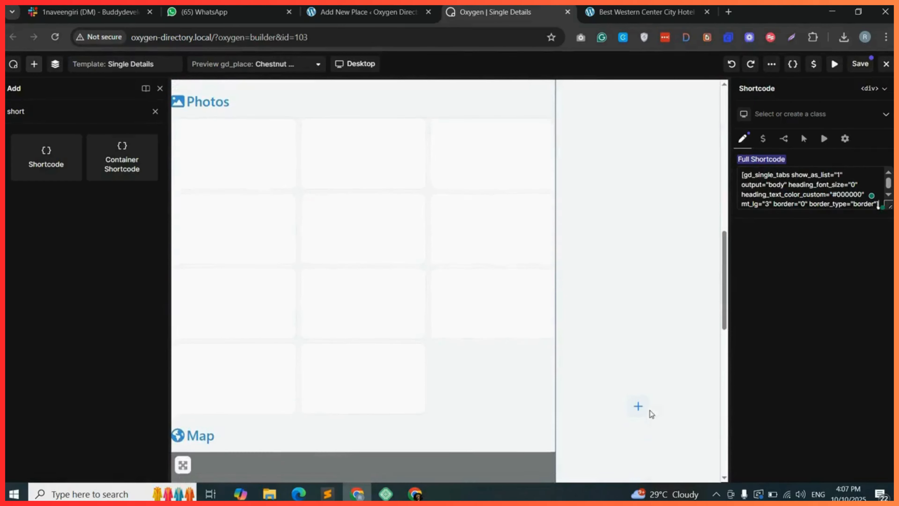
pyautogui.click(647, 409)
pyautogui.moveTo(63, 151); pyautogui.dragTo(681, 282)
pyautogui.click(777, 174)
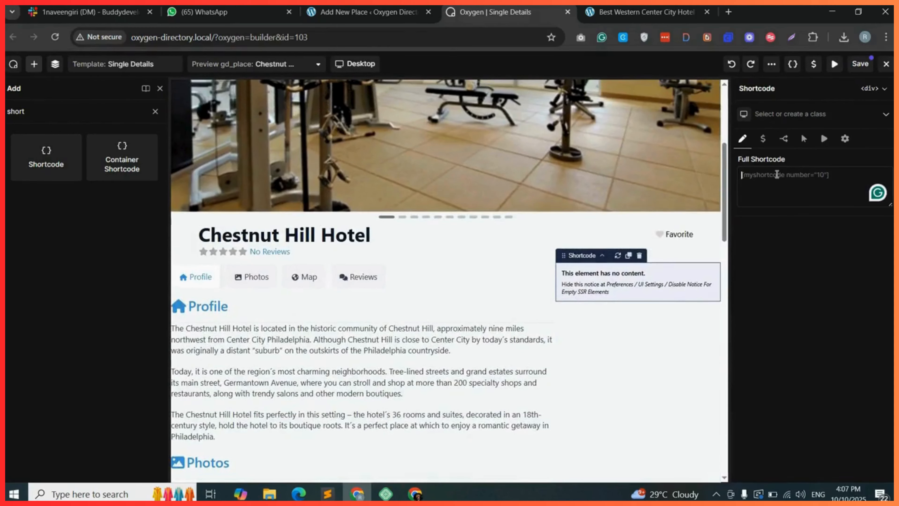
# Generate a gd_output_location shortcode for Details page sidebar, paste it into the contact-col Shortcode element, and save the template.
pyautogui.click(367, 10)
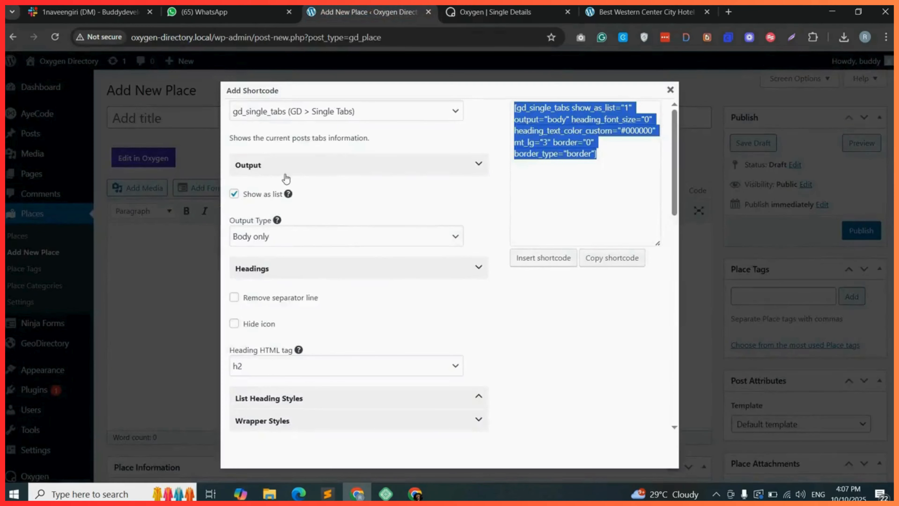
pyautogui.click(344, 112)
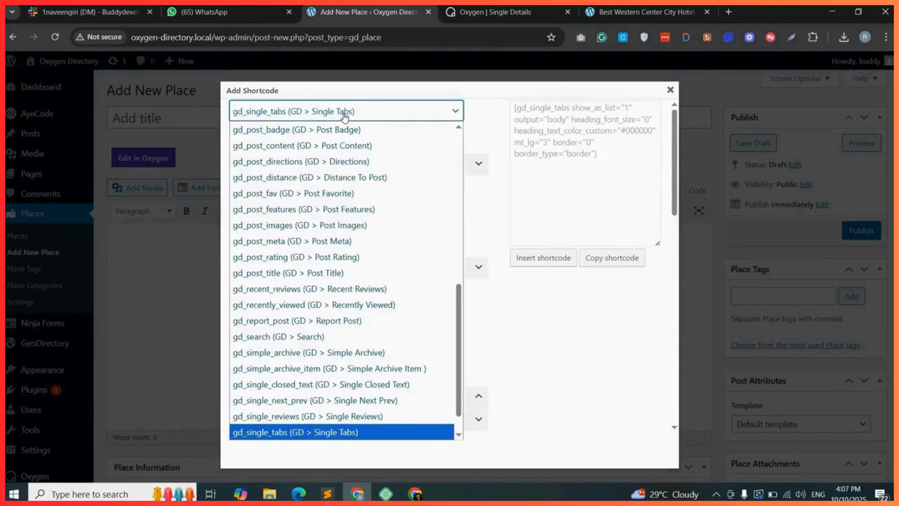
pyautogui.scroll(2, 345, 227)
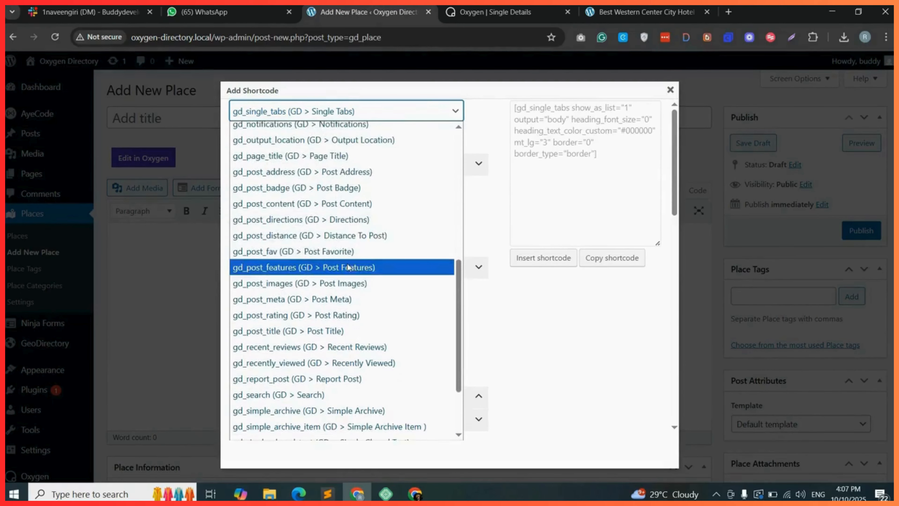
pyautogui.scroll(3, 345, 265)
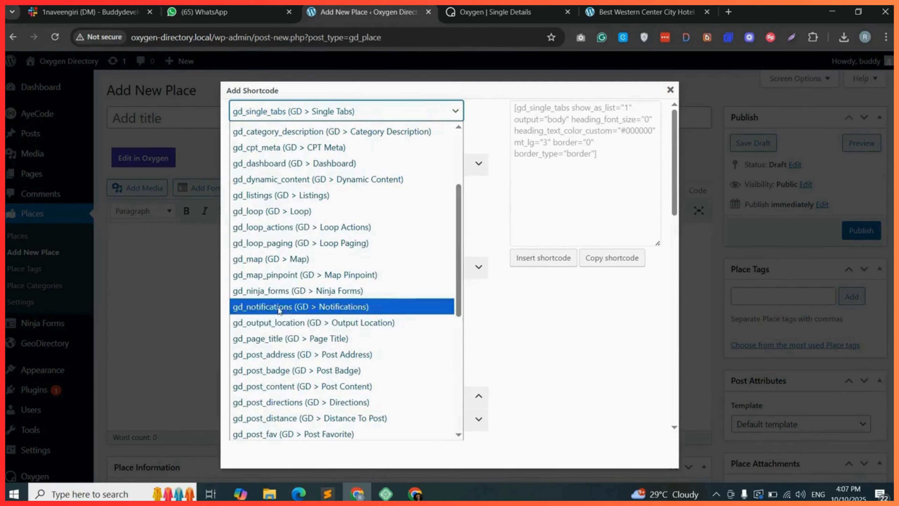
pyautogui.click(286, 322)
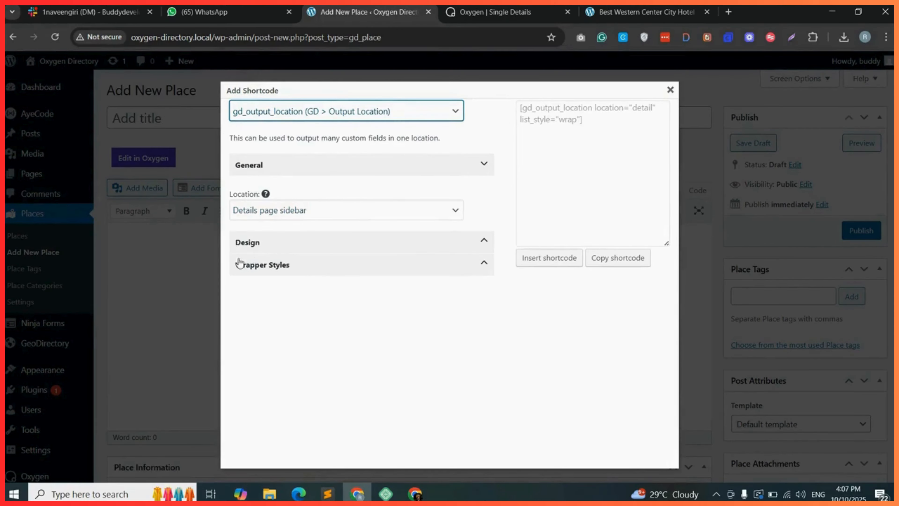
pyautogui.click(292, 262)
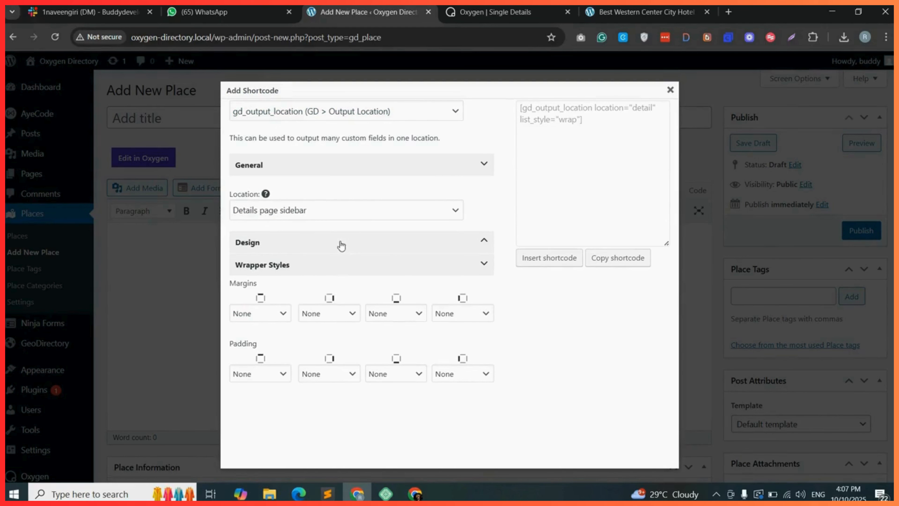
pyautogui.click(623, 260)
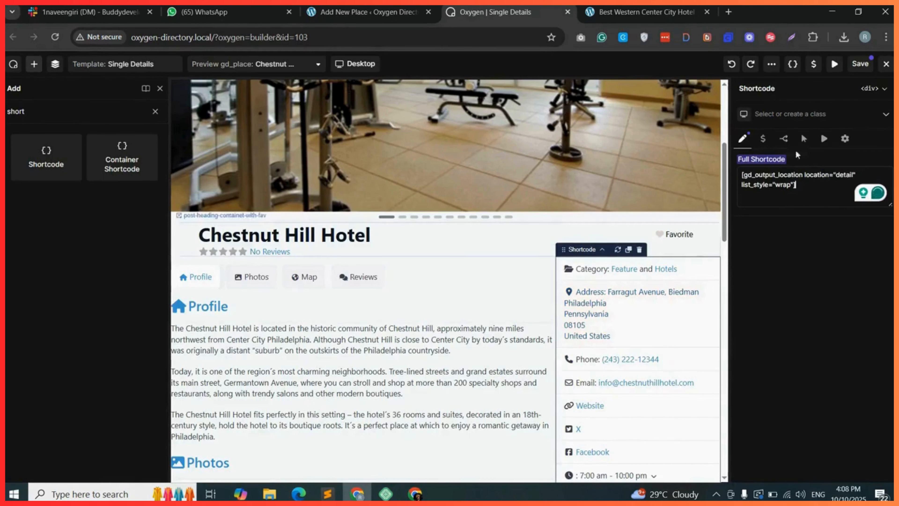
pyautogui.click(860, 65)
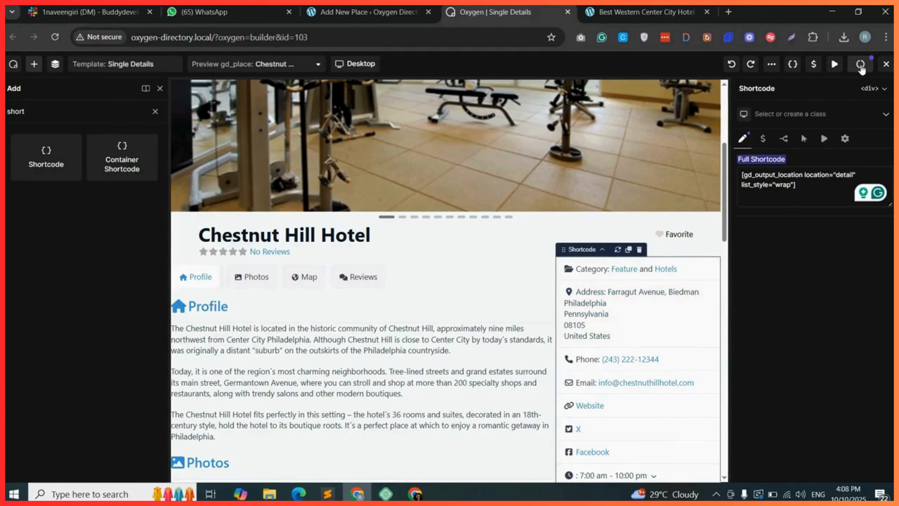
# Review the Best Western Center City Hotel page on the front end and the template structure in the builder.
pyautogui.click(644, 11)
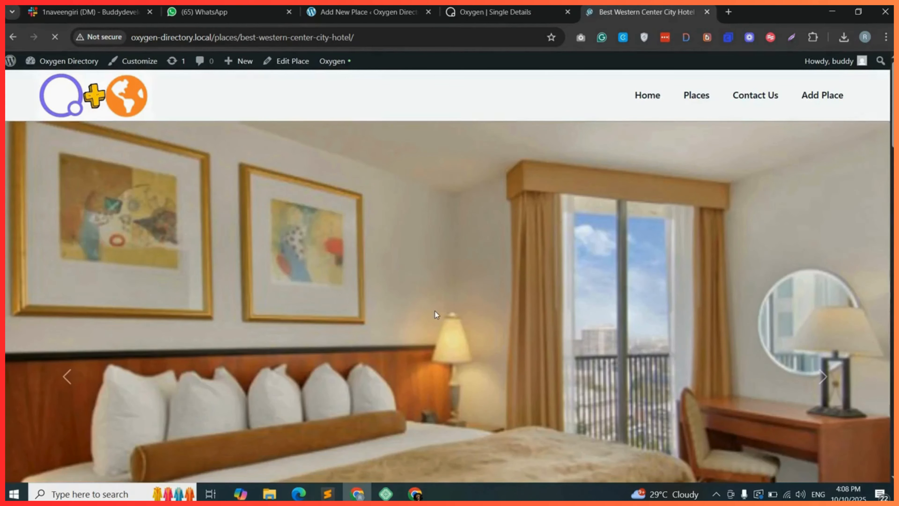
pyautogui.scroll(-10, 434, 311)
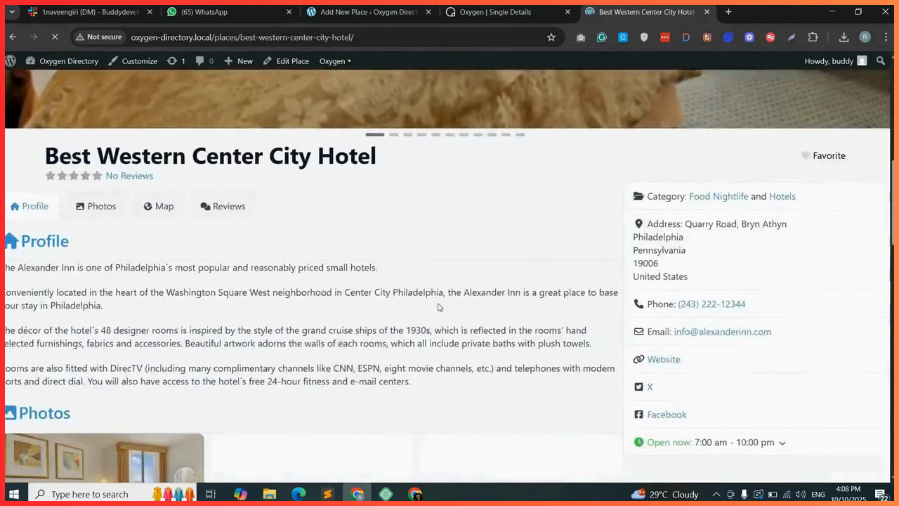
pyautogui.scroll(-6, 446, 262)
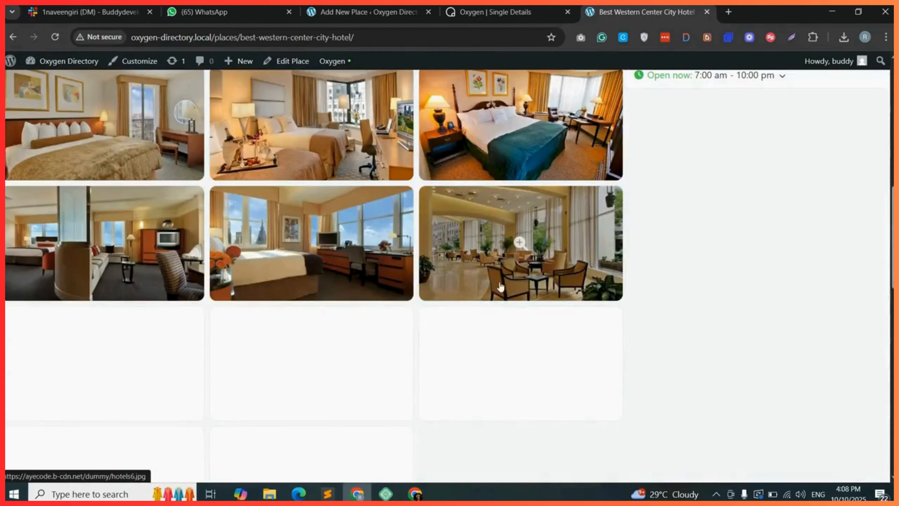
pyautogui.scroll(15, 638, 256)
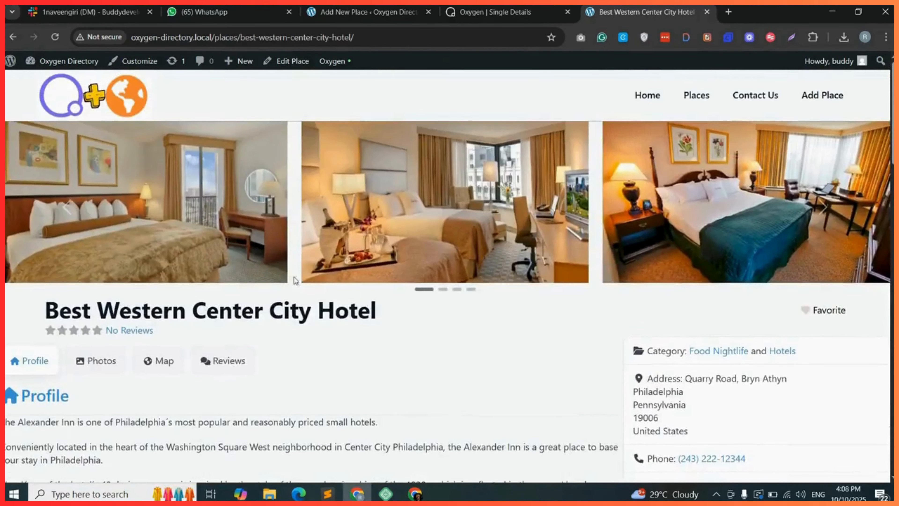
pyautogui.scroll(-3, 191, 311)
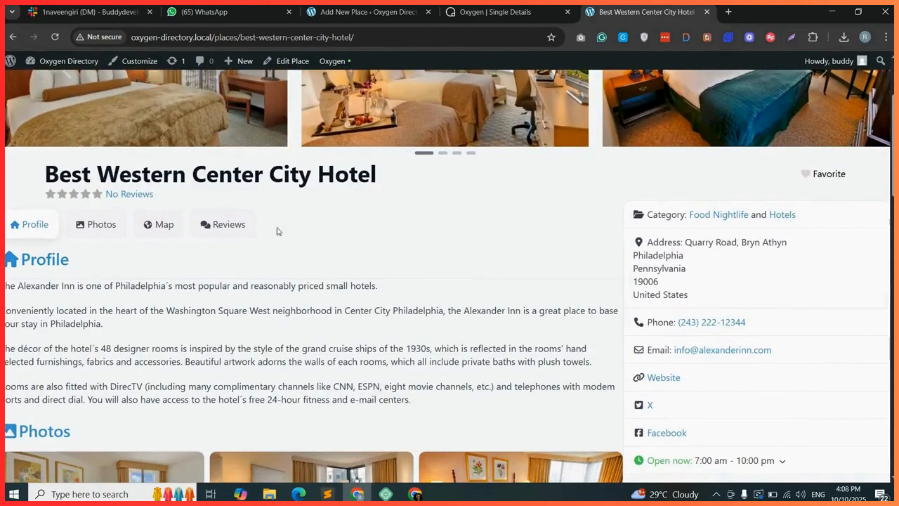
pyautogui.click(159, 224)
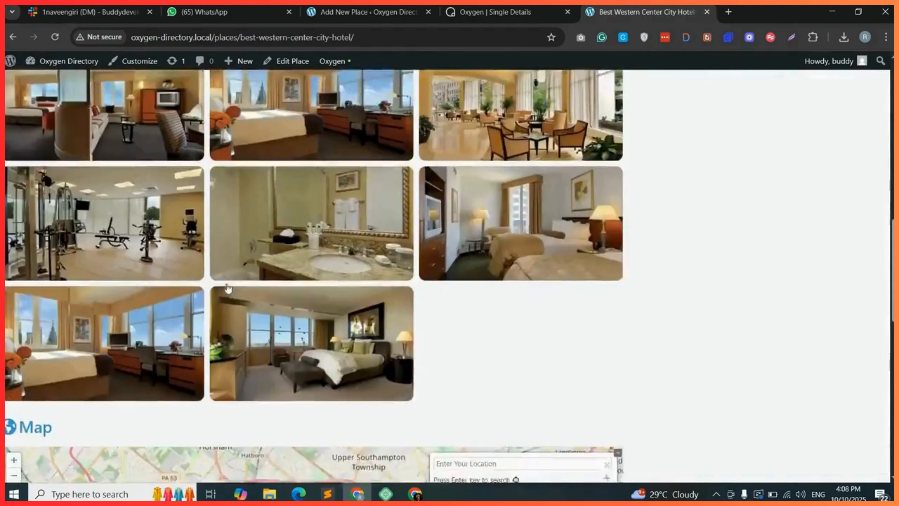
pyautogui.scroll(-6, 226, 283)
pyautogui.scroll(20, 237, 297)
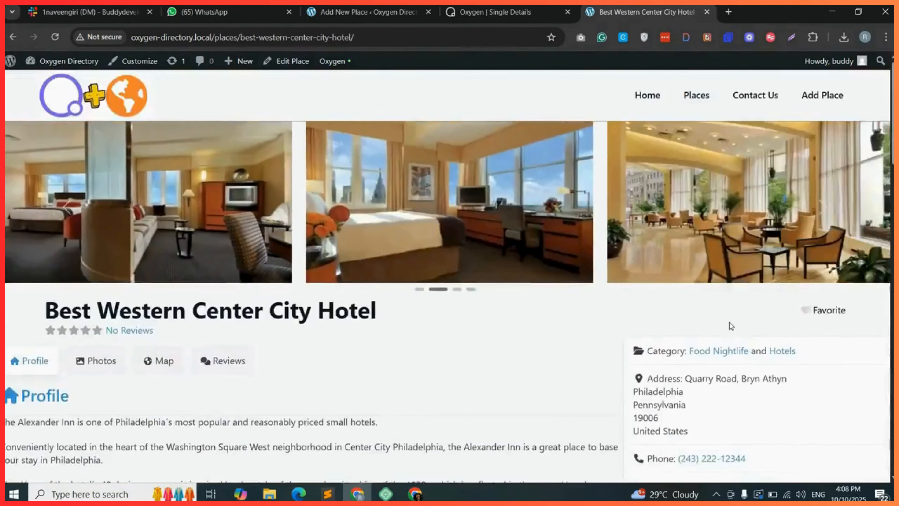
pyautogui.scroll(-3, 745, 299)
pyautogui.scroll(-2, 709, 346)
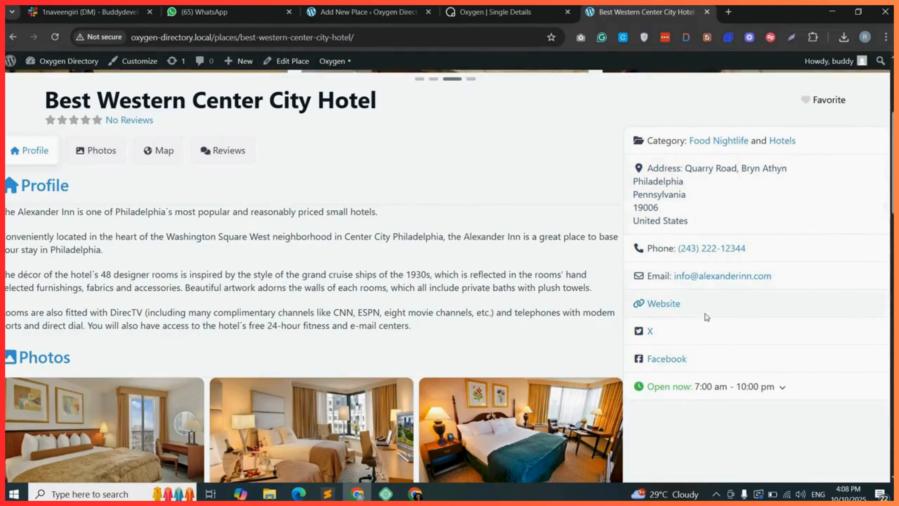
pyautogui.click(516, 7)
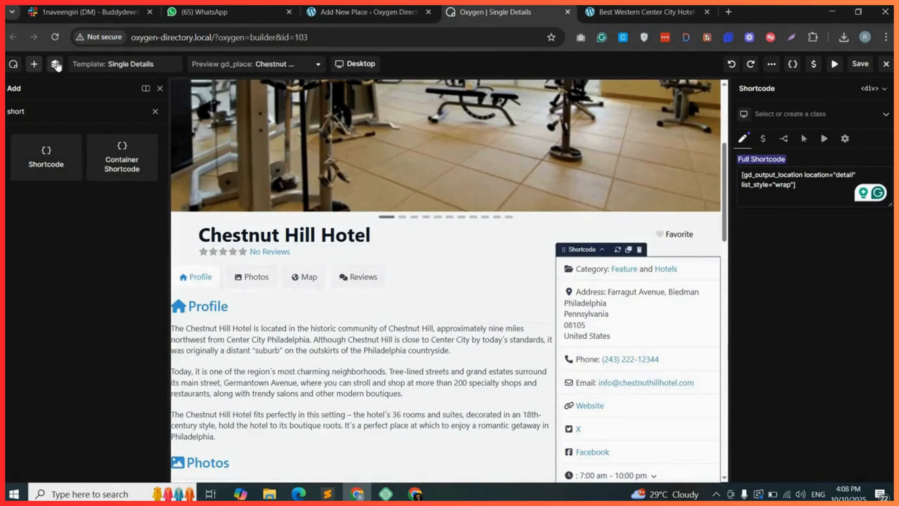
pyautogui.click(55, 64)
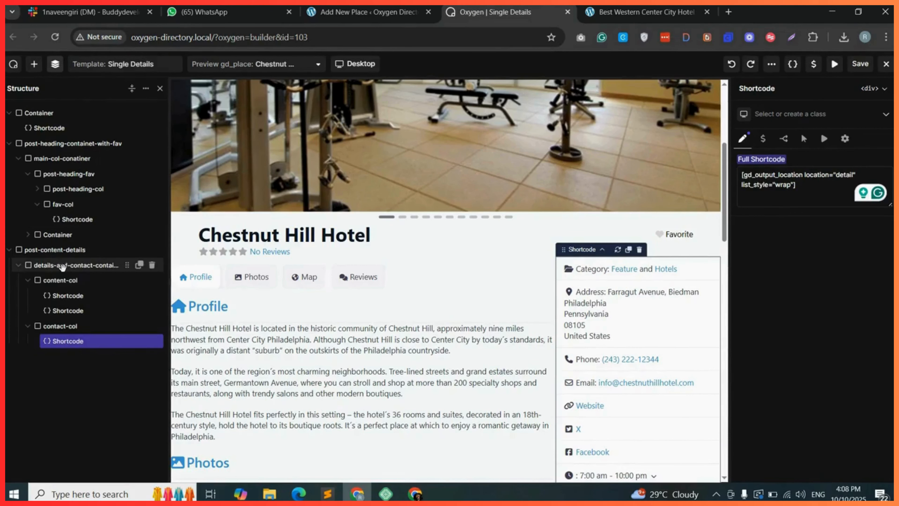
# Set the details-and-contact-container width to 90% and save the template.
pyautogui.click(62, 266)
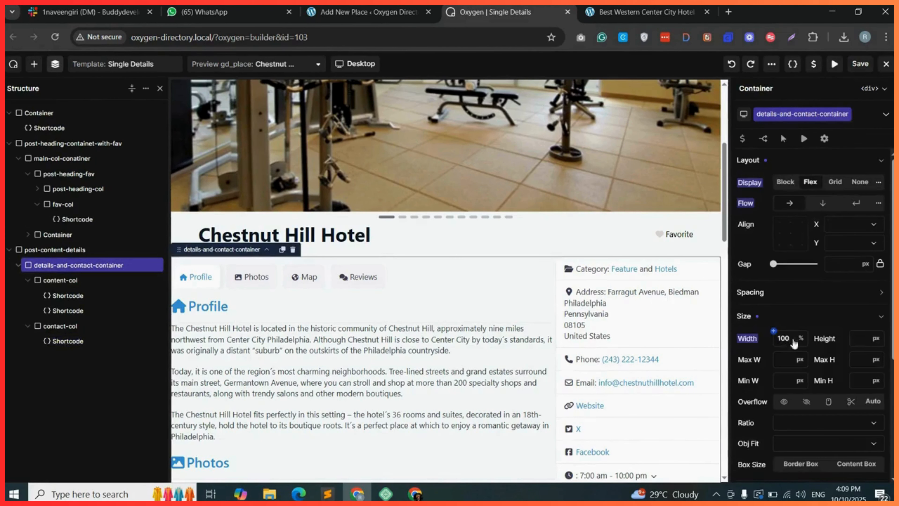
pyautogui.write('90')
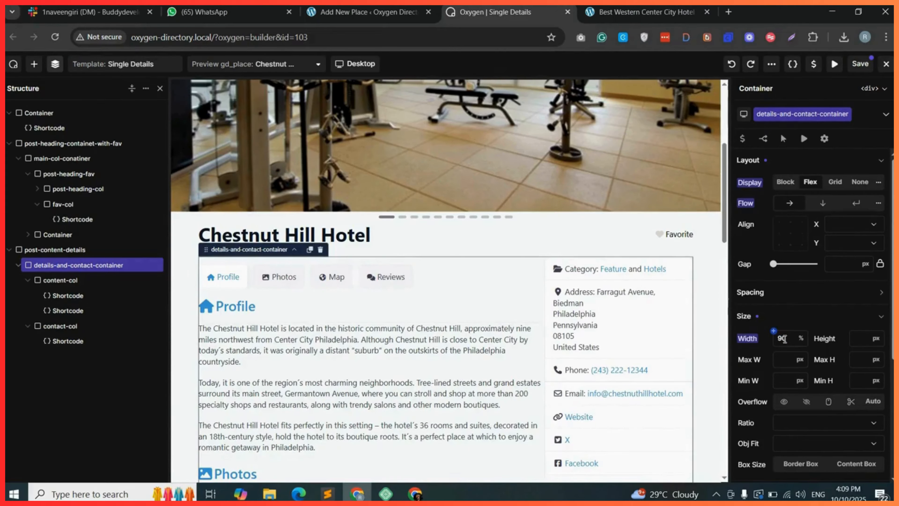
pyautogui.click(860, 65)
# Reload the Best Western Center City Hotel page on the front end and scroll through its layout.
pyautogui.click(641, 12)
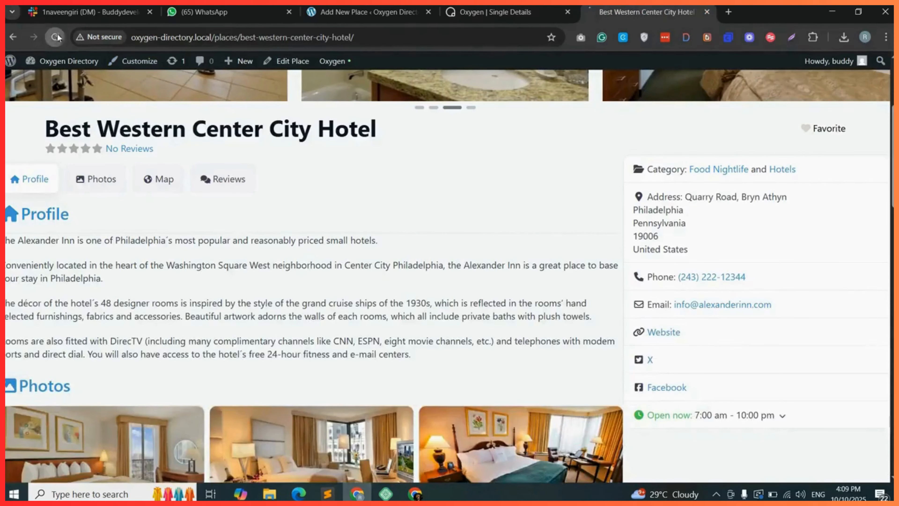
pyautogui.click(56, 37)
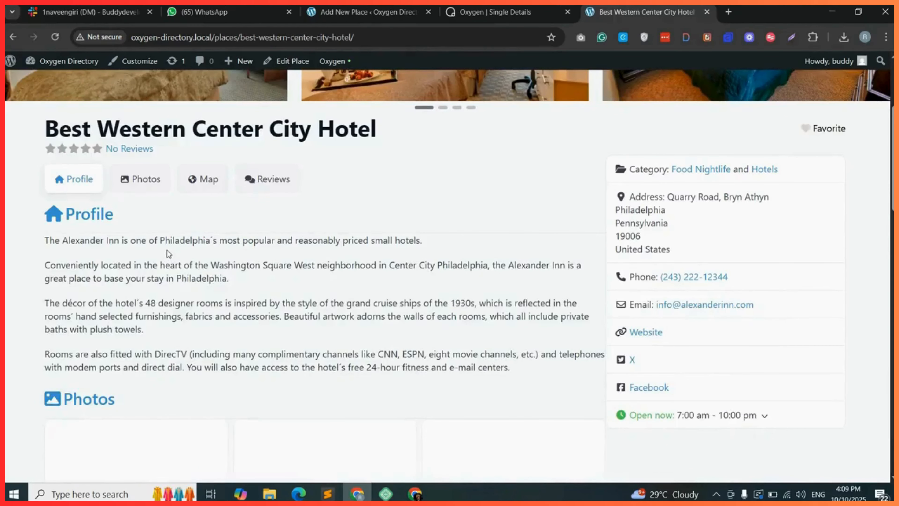
pyautogui.scroll(-12, 327, 339)
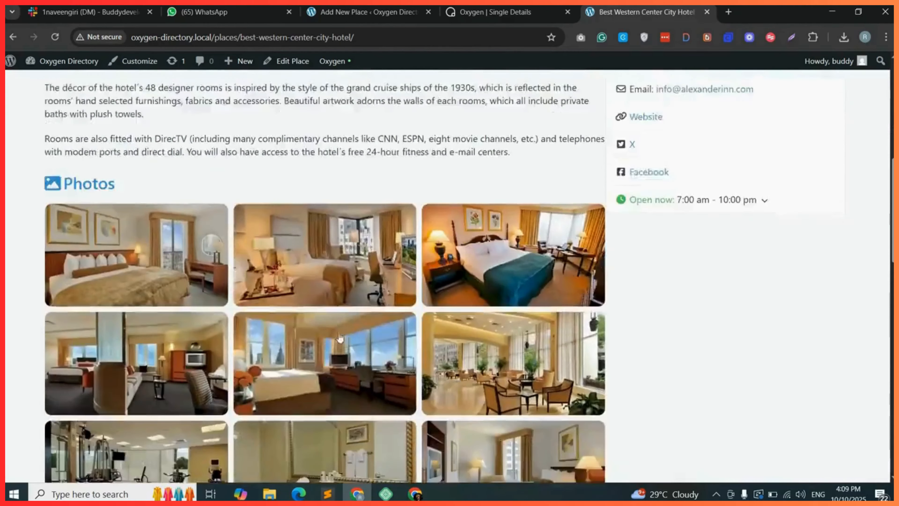
pyautogui.scroll(-10, 327, 339)
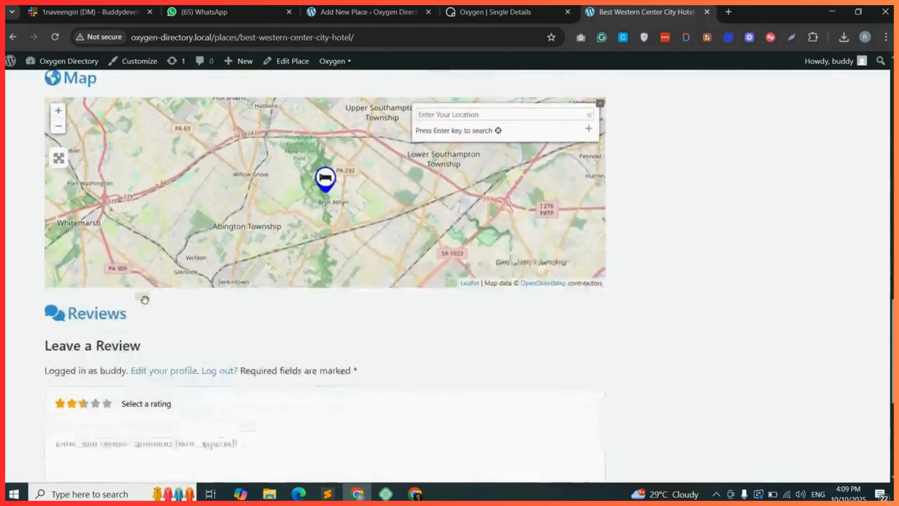
pyautogui.scroll(7, 350, 320)
pyautogui.scroll(12, 350, 320)
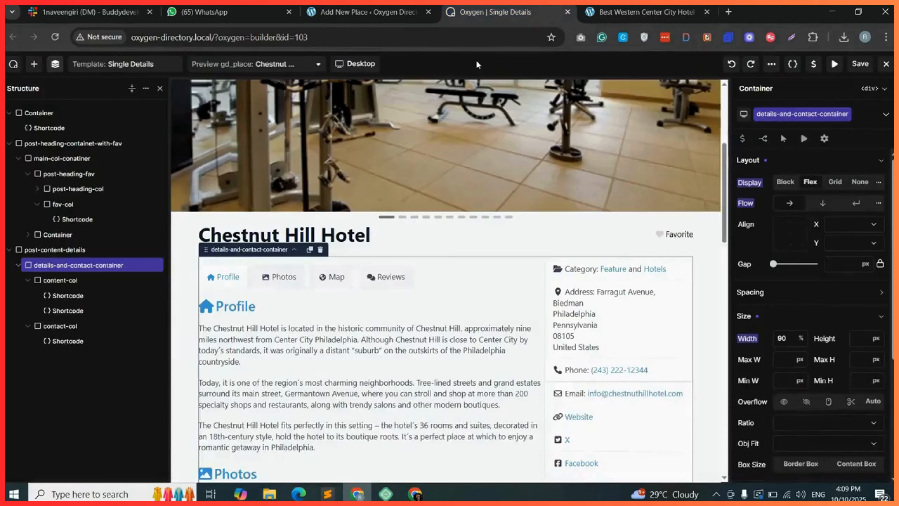
# Select content-col in the builder and set its background color to #FDFCFBFF.
pyautogui.click(502, 11)
pyautogui.click(69, 279)
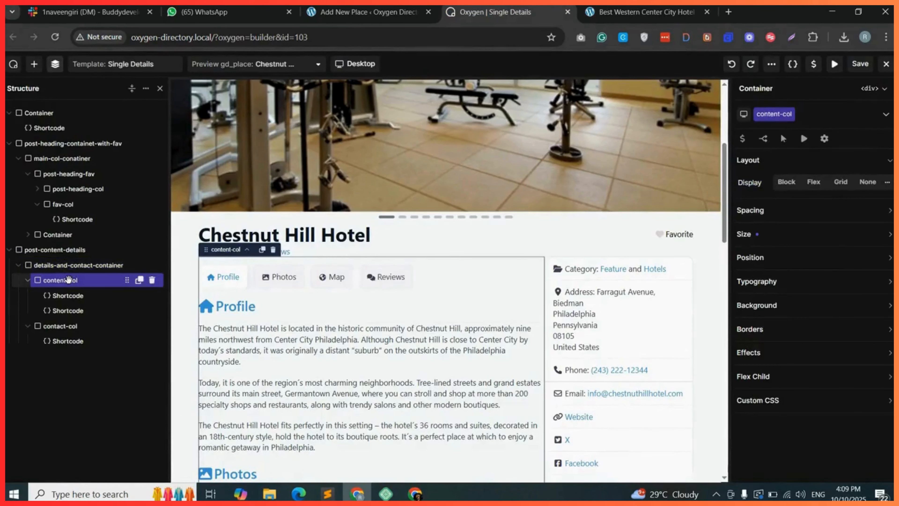
pyautogui.click(784, 305)
pyautogui.click(782, 328)
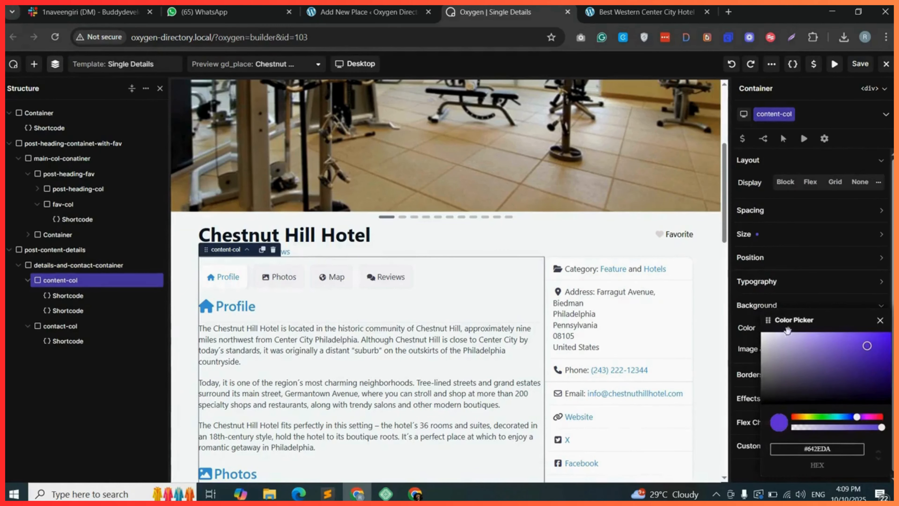
pyautogui.moveTo(783, 369); pyautogui.dragTo(764, 337)
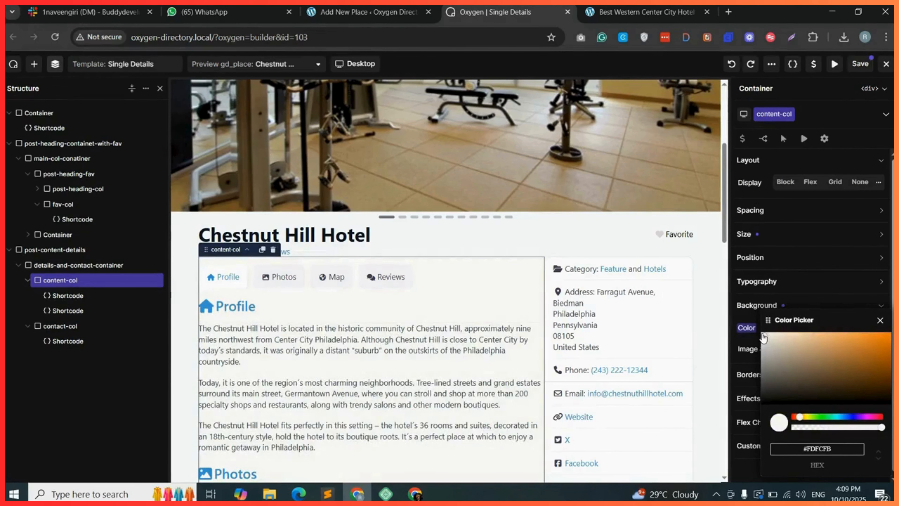
# Apply 30 px padding to all sides of content-col and set its border radius to 12 px.
pyautogui.click(788, 214)
pyautogui.click(813, 244)
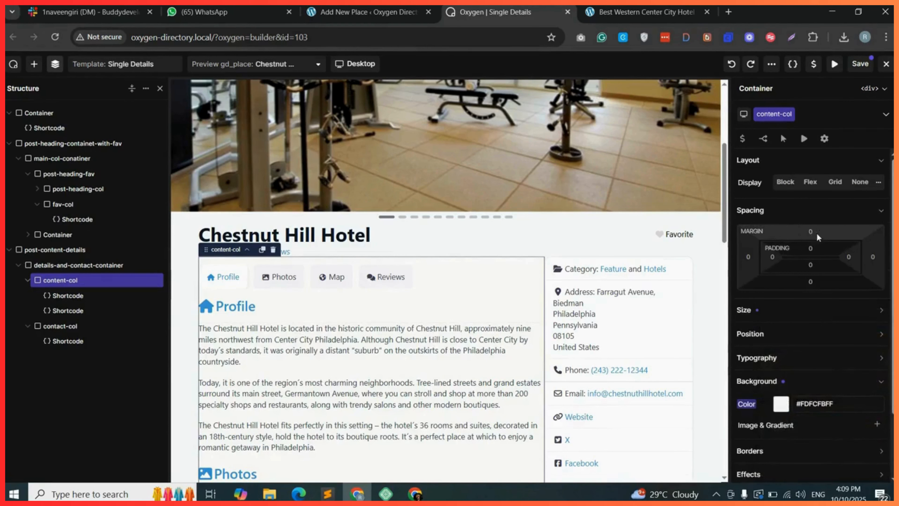
pyautogui.write('30')
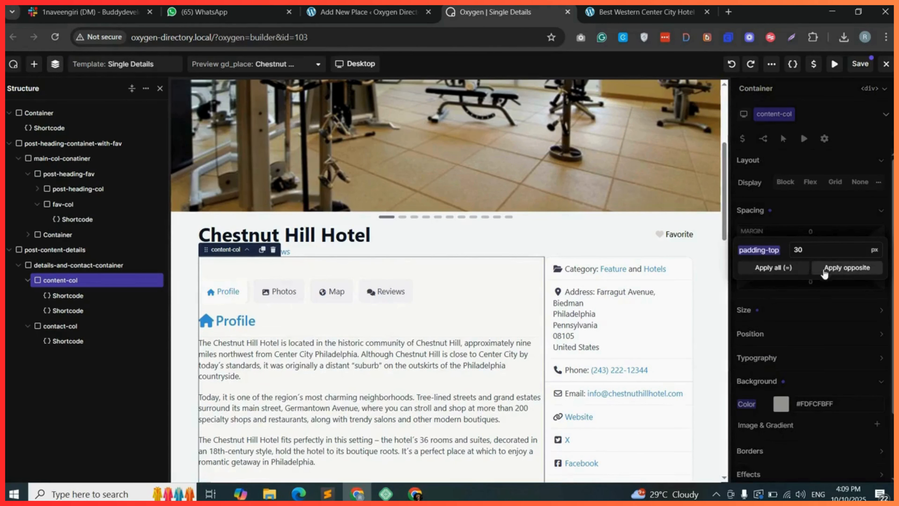
pyautogui.click(780, 270)
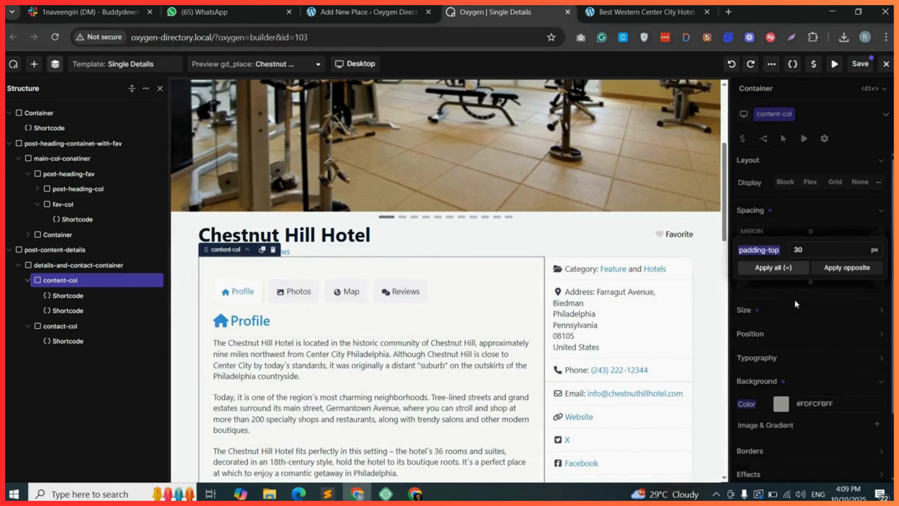
pyautogui.click(787, 307)
pyautogui.scroll(-1, 810, 342)
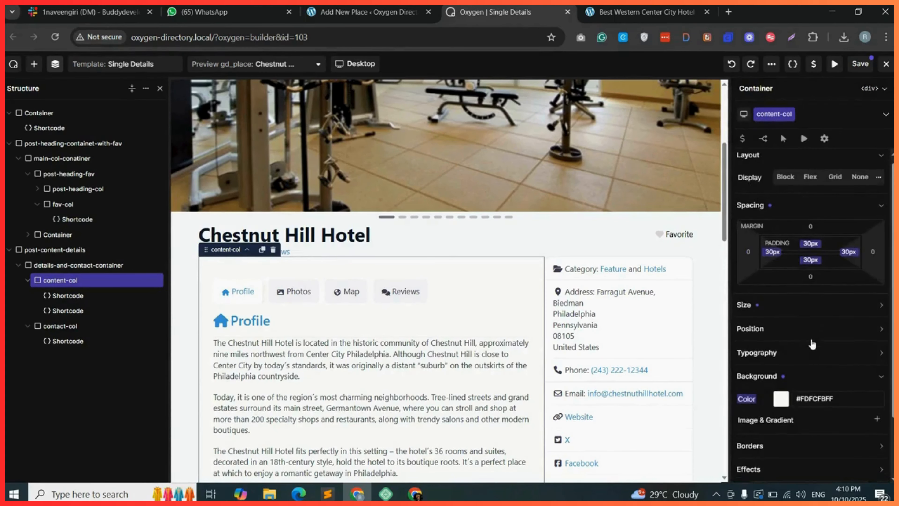
pyautogui.scroll(-3, 812, 344)
pyautogui.click(797, 349)
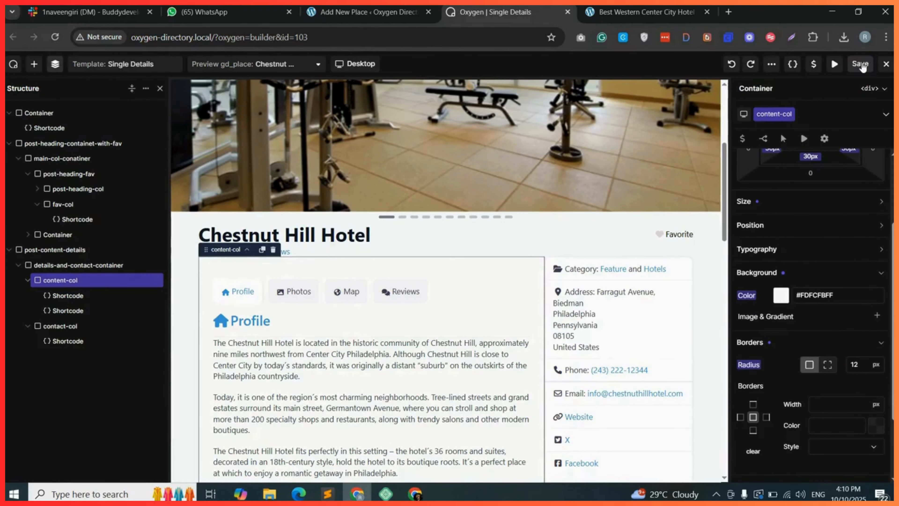
# Reload the front-end hotel page and check the content column styling.
pyautogui.click(626, 14)
pyautogui.click(57, 38)
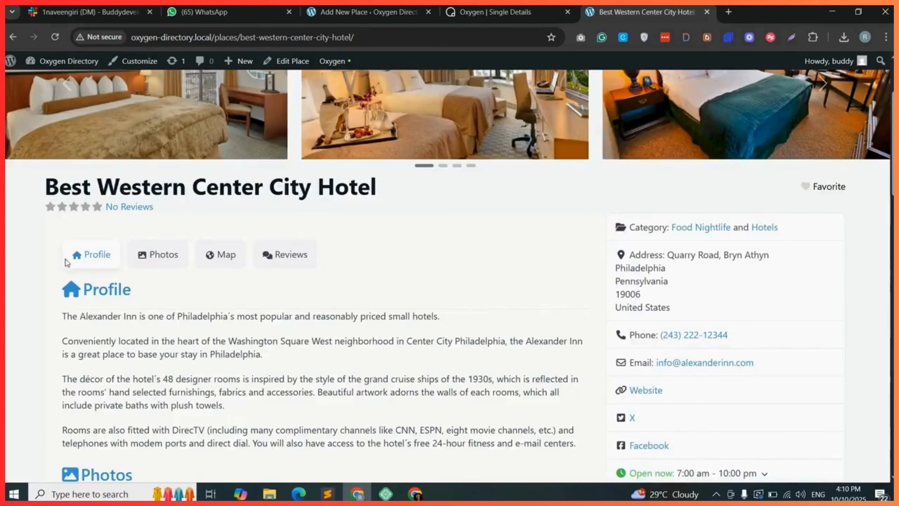
pyautogui.scroll(-2, 66, 262)
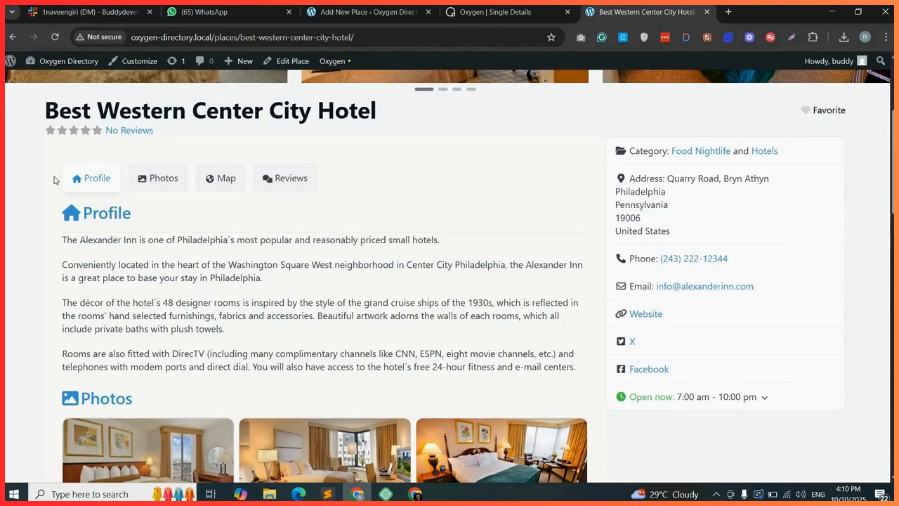
pyautogui.scroll(2, 56, 181)
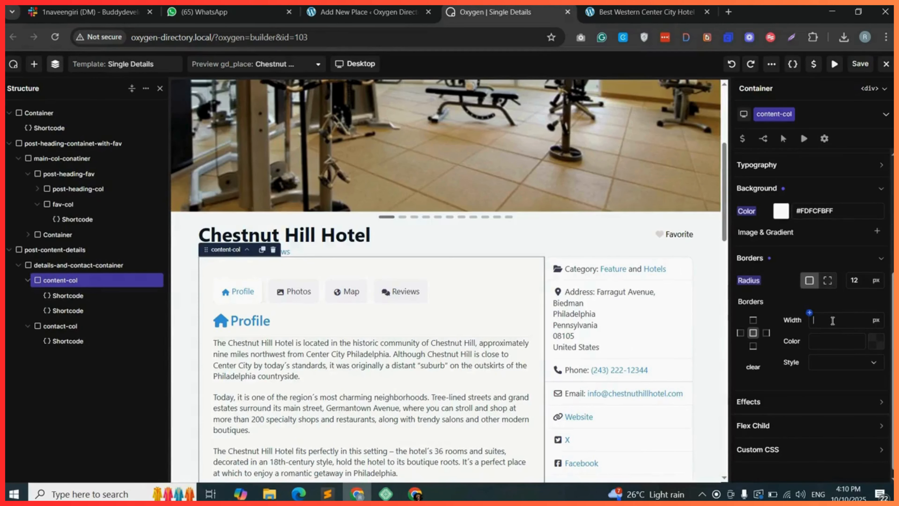
# Give content-col a 1 px border with color #514F54FF.
pyautogui.write('1')
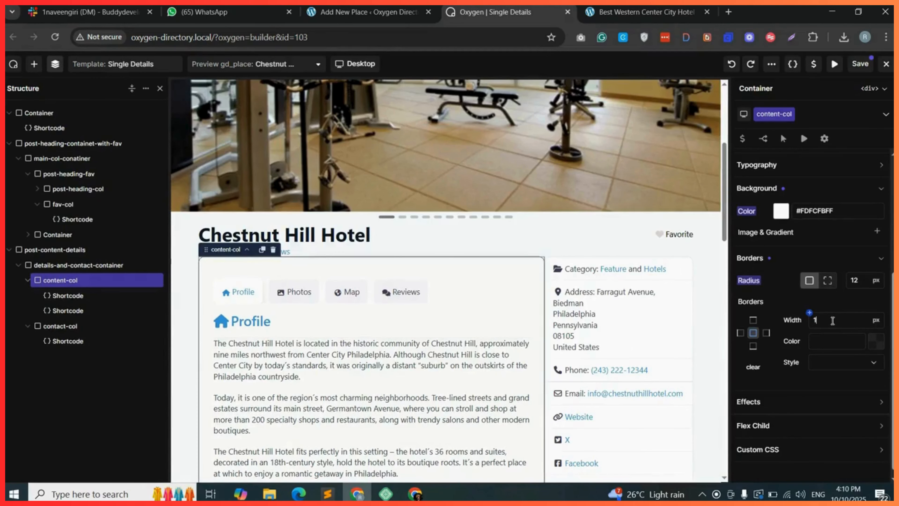
pyautogui.click(877, 347)
pyautogui.click(750, 388)
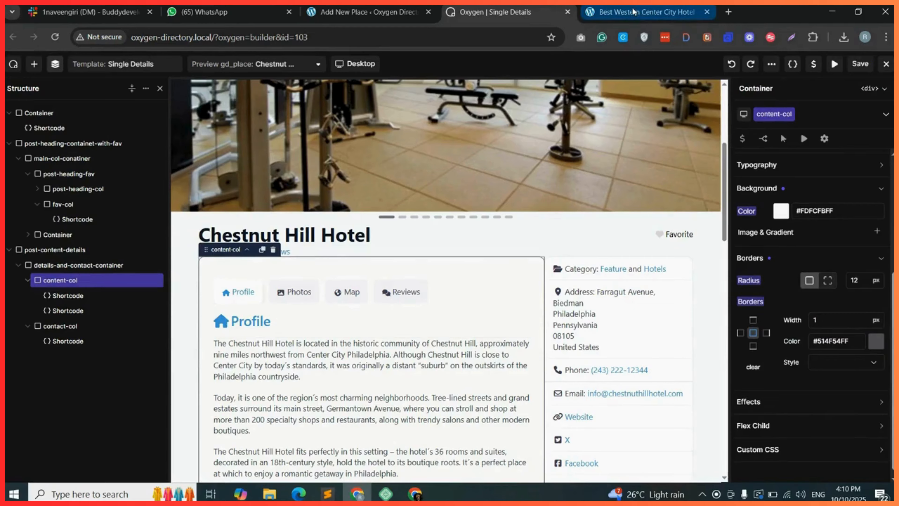
# Change the content-col border color to the lighter #514F5430.
pyautogui.click(634, 13)
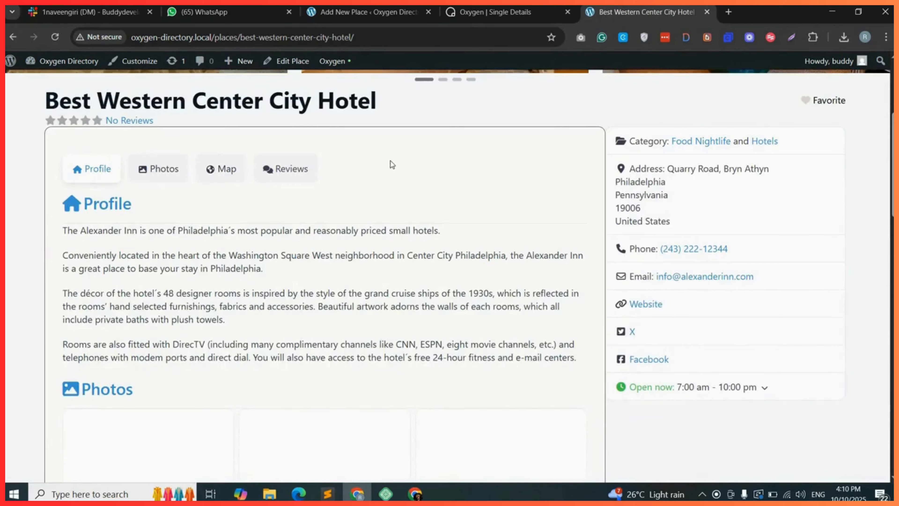
pyautogui.click(488, 7)
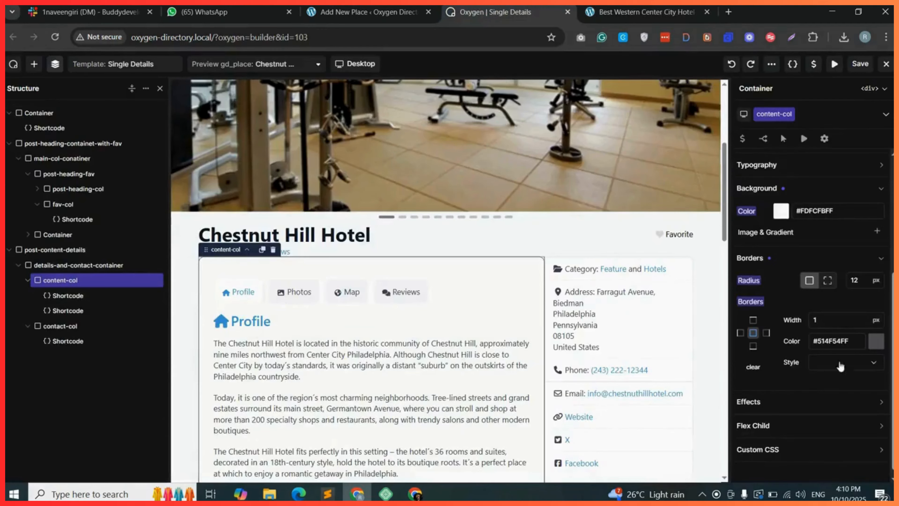
pyautogui.click(875, 346)
pyautogui.click(802, 406)
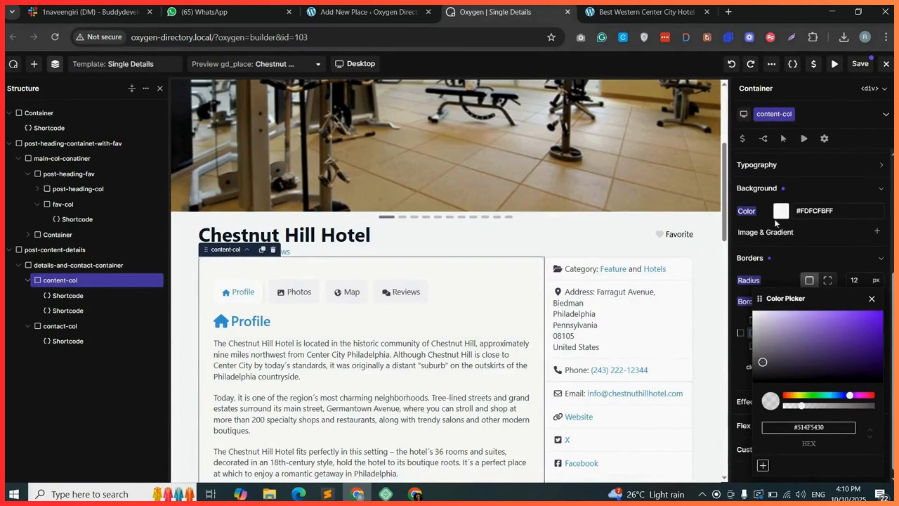
# Set the content-col top margin to 30 px and save the template.
pyautogui.scroll(3, 774, 202)
pyautogui.click(811, 178)
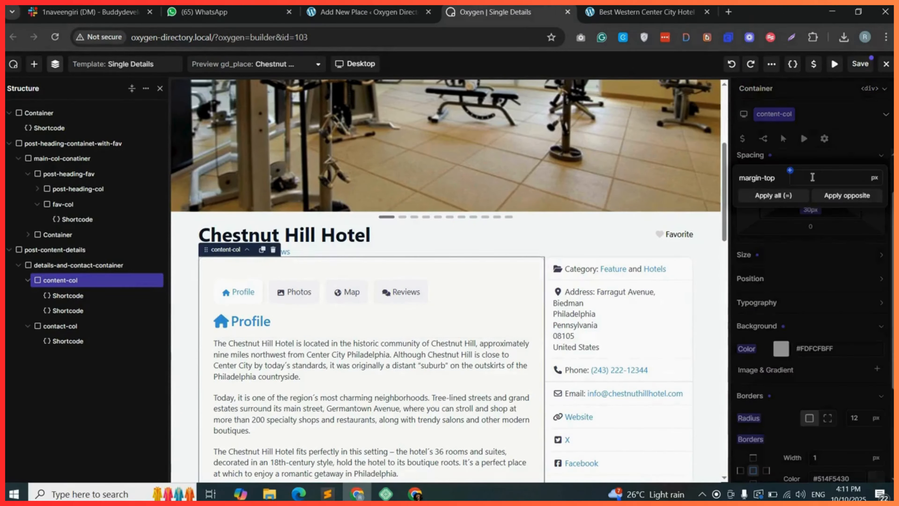
pyautogui.write('30')
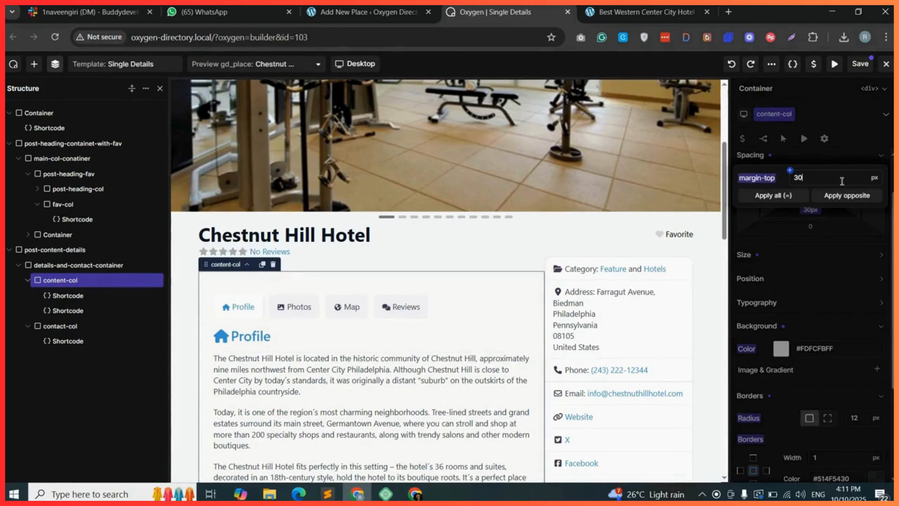
pyautogui.click(860, 64)
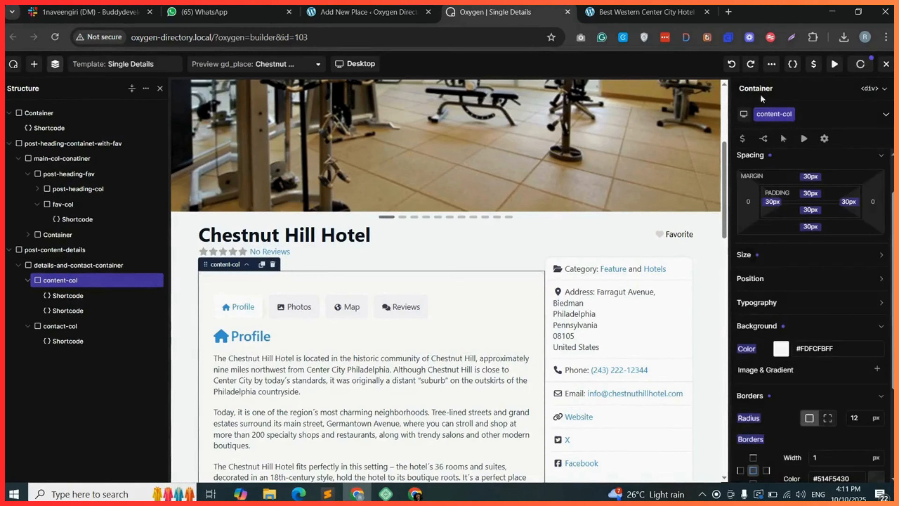
# Reload the front-end hotel page and scroll through the updated layout.
pyautogui.click(619, 10)
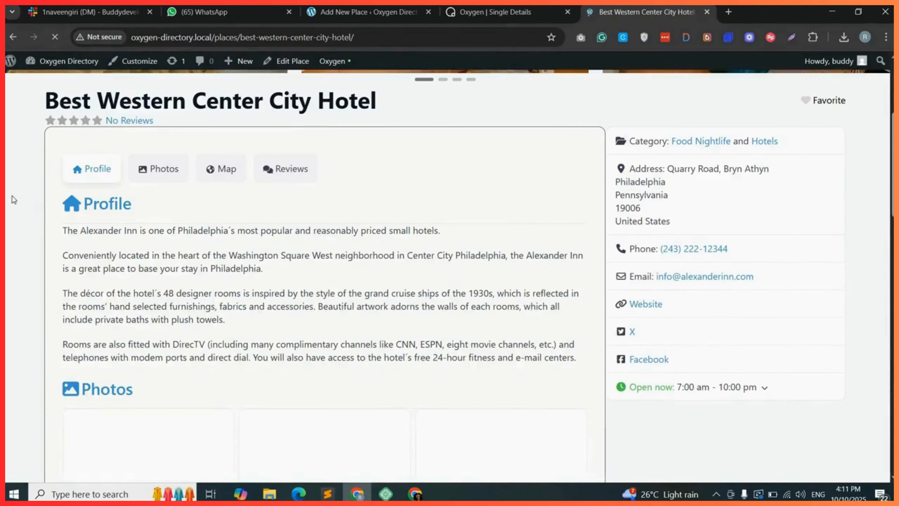
pyautogui.scroll(-5, 72, 265)
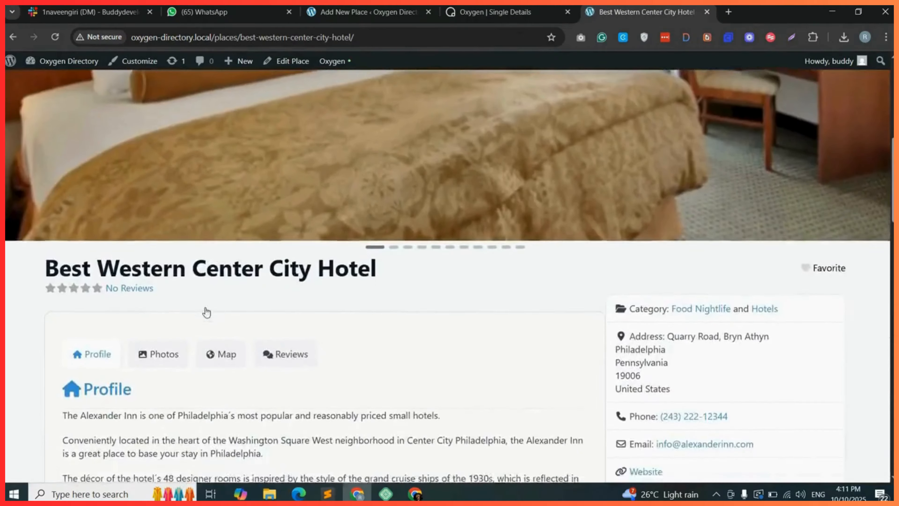
pyautogui.scroll(-10, 207, 312)
pyautogui.scroll(6, 211, 255)
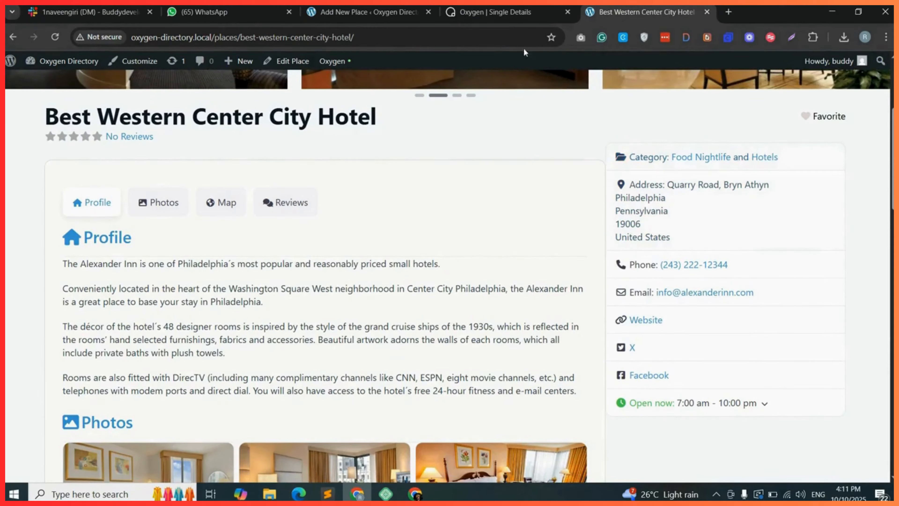
# Set the contact-col top margin to 30 px and save the template.
pyautogui.click(496, 12)
pyautogui.click(814, 233)
pyautogui.write('3')
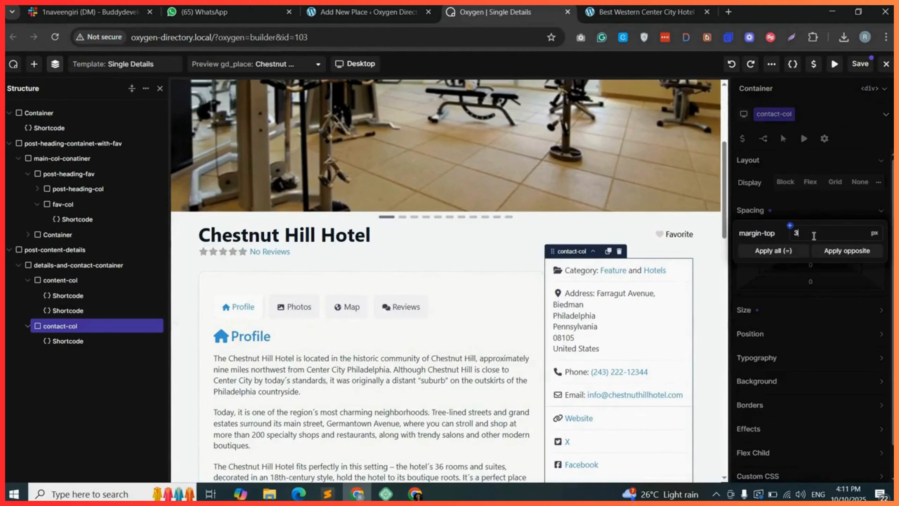
pyautogui.write('9')
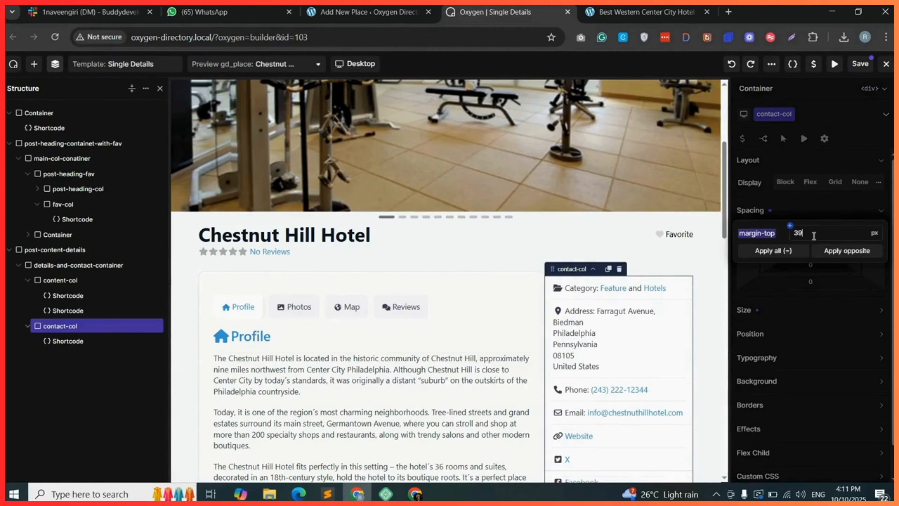
pyautogui.press('BackSpace')
pyautogui.write('0')
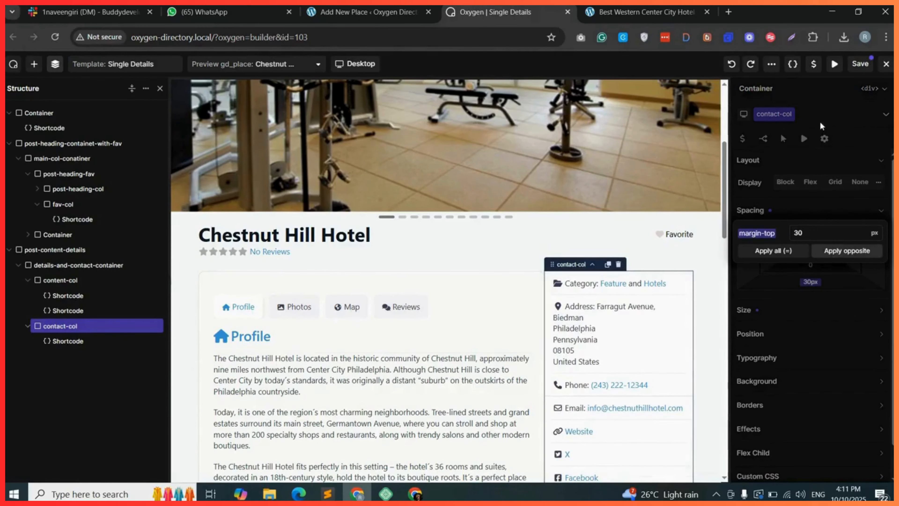
pyautogui.click(860, 65)
# Reload the front-end hotel page to check the aligned columns.
pyautogui.click(640, 8)
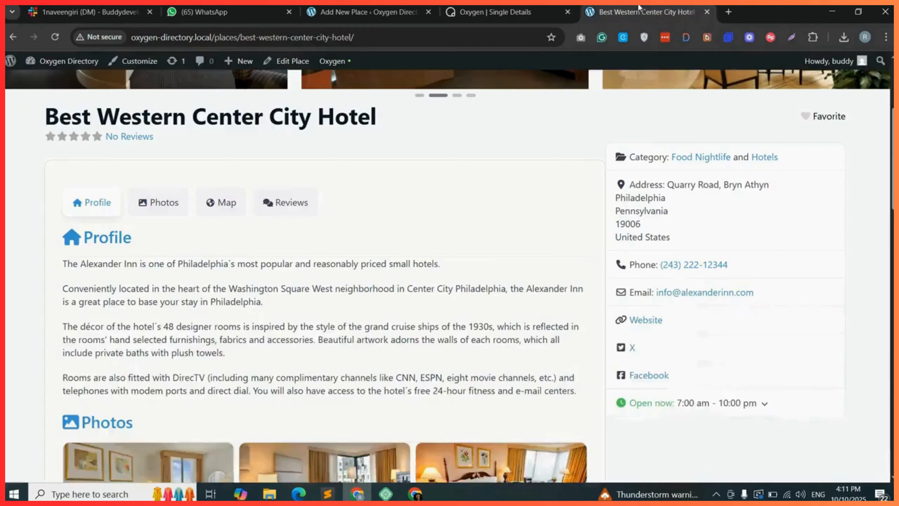
pyautogui.click(55, 36)
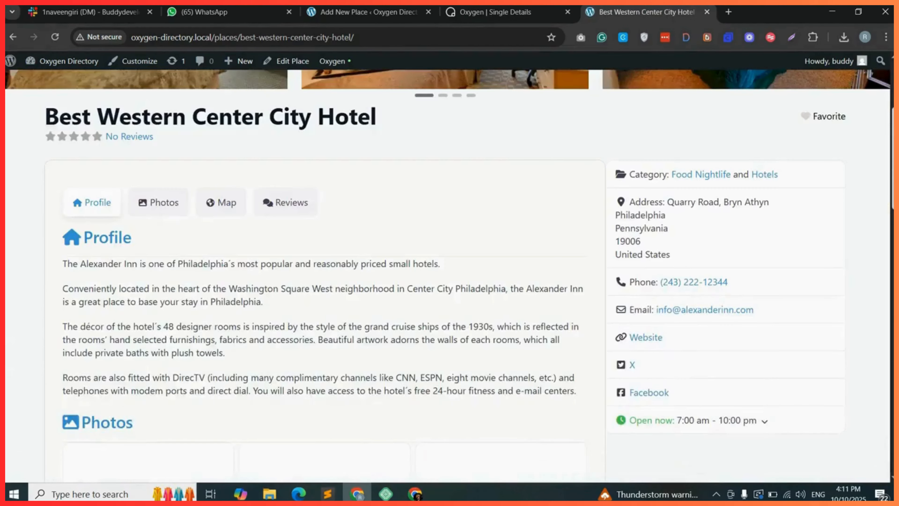
pyautogui.scroll(1, 449, 276)
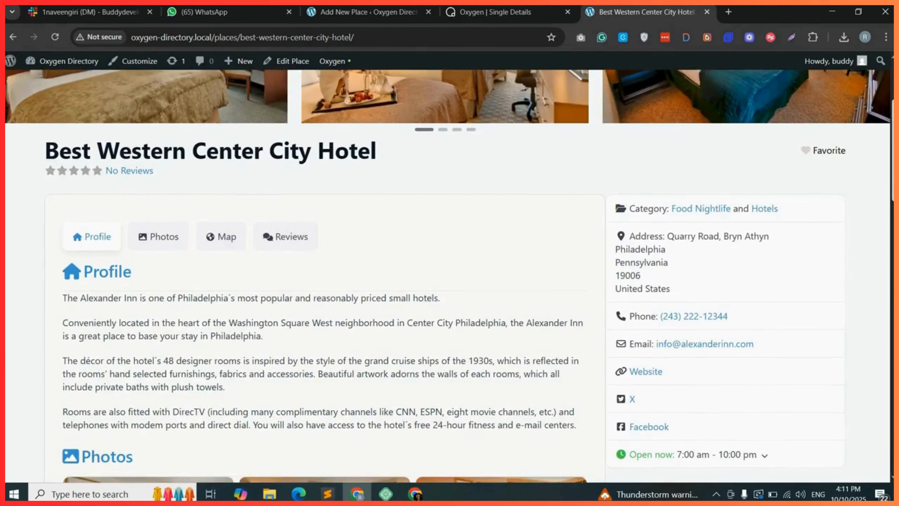
# Mark the hotel listing as a favorite on the front-end place page.
pyautogui.scroll(4, 449, 276)
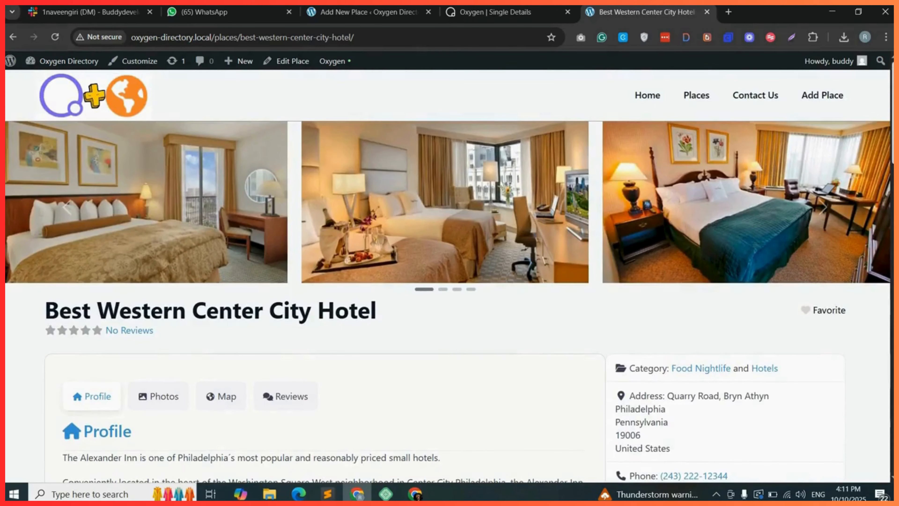
pyautogui.scroll(-1, 345, 245)
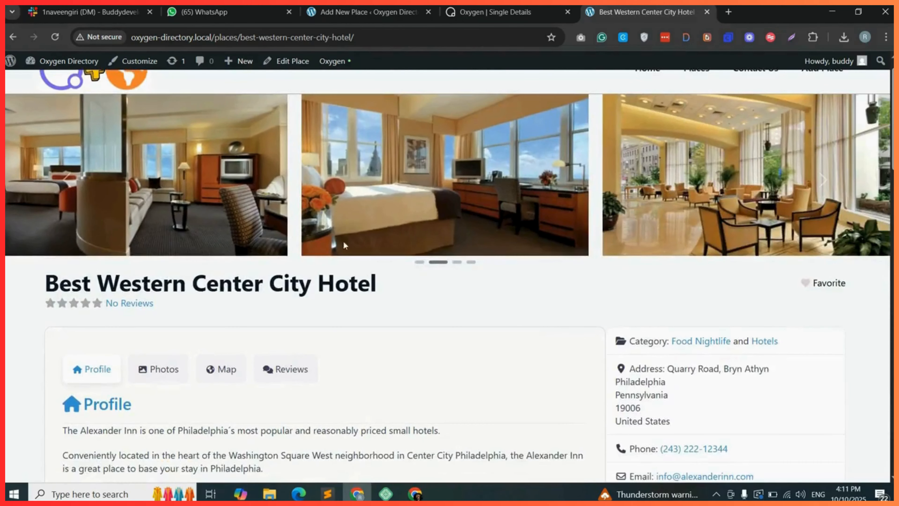
pyautogui.doubleClick(106, 285)
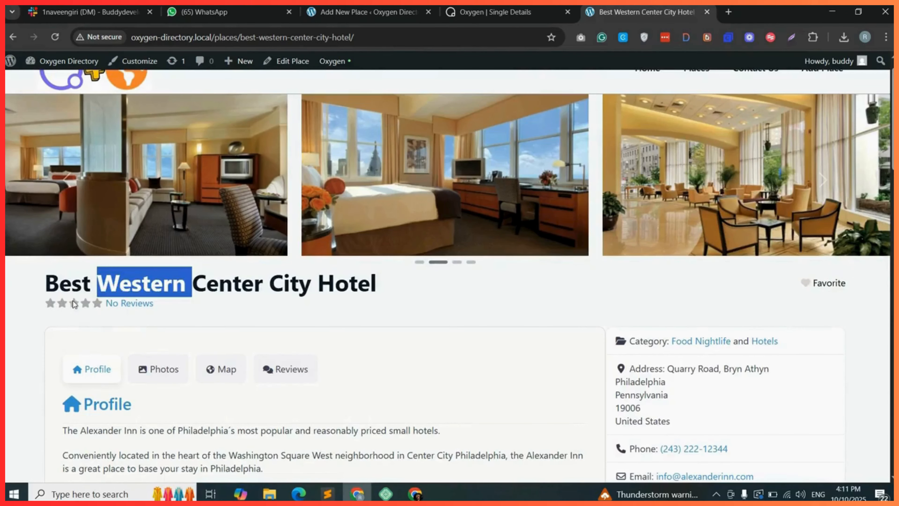
pyautogui.click(811, 283)
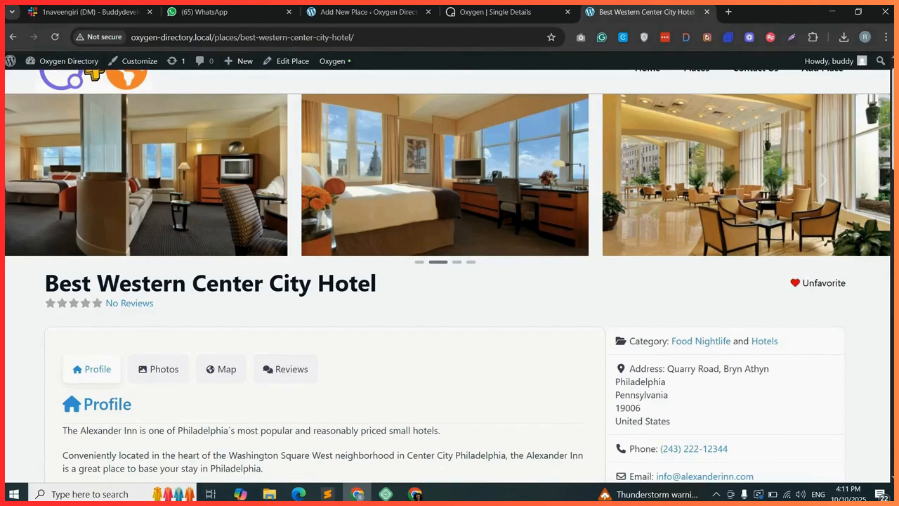
# Test the Photos, Map and Reviews tab links on the hotel page by jumping to each section.
pyautogui.scroll(-2, 811, 283)
pyautogui.scroll(-4, 797, 195)
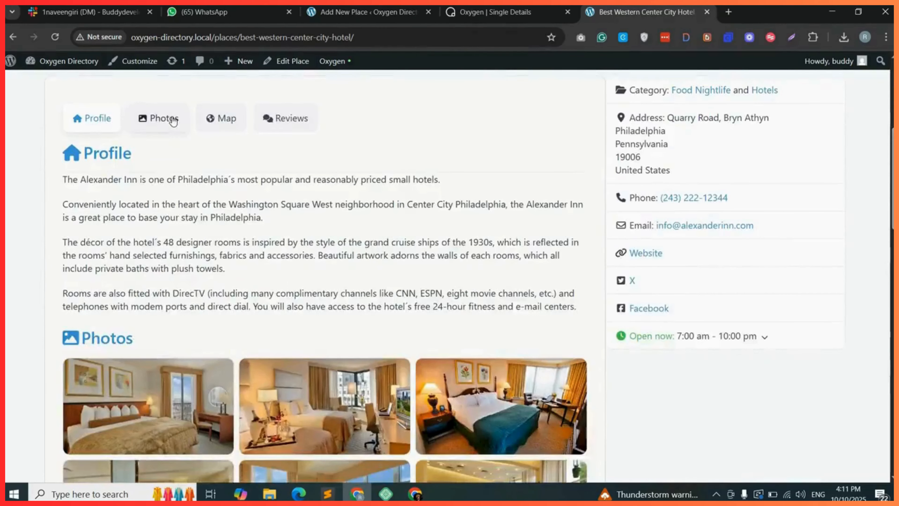
pyautogui.click(169, 119)
pyautogui.scroll(7, 241, 230)
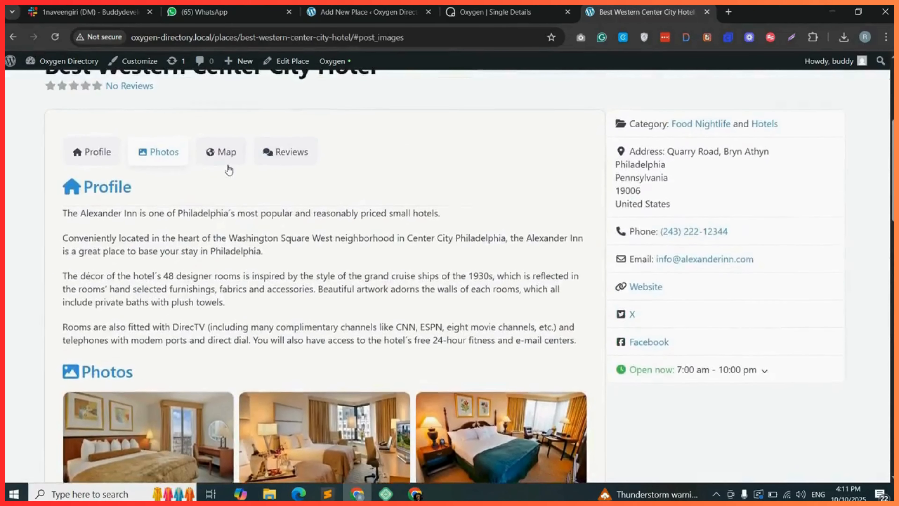
pyautogui.click(228, 163)
pyautogui.scroll(10, 269, 258)
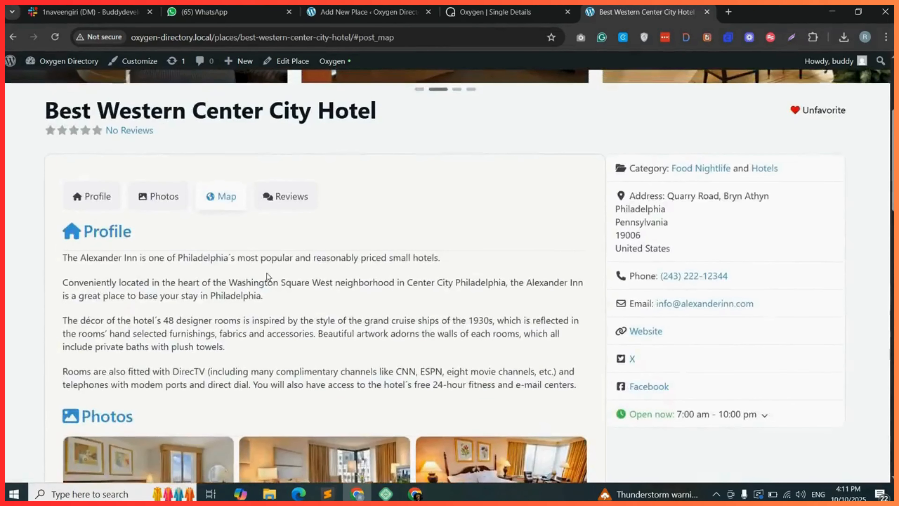
pyautogui.click(290, 198)
pyautogui.scroll(8, 699, 252)
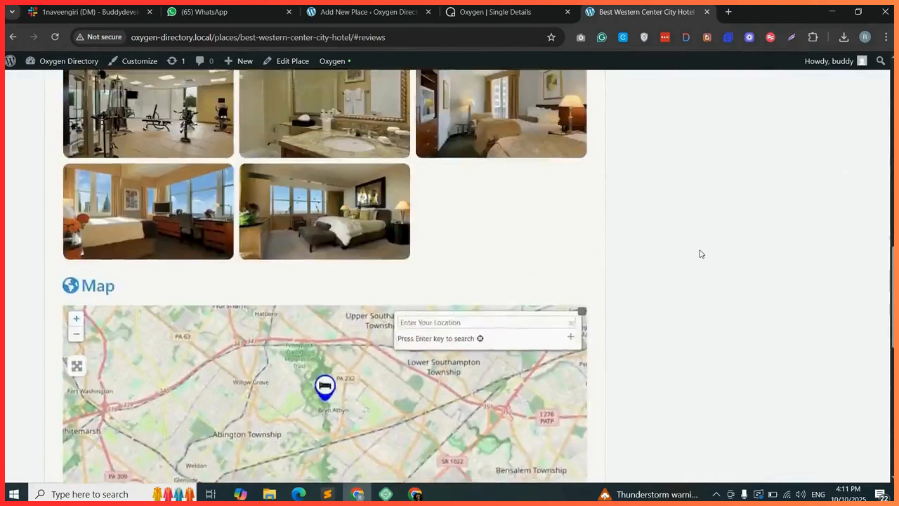
pyautogui.scroll(5, 699, 255)
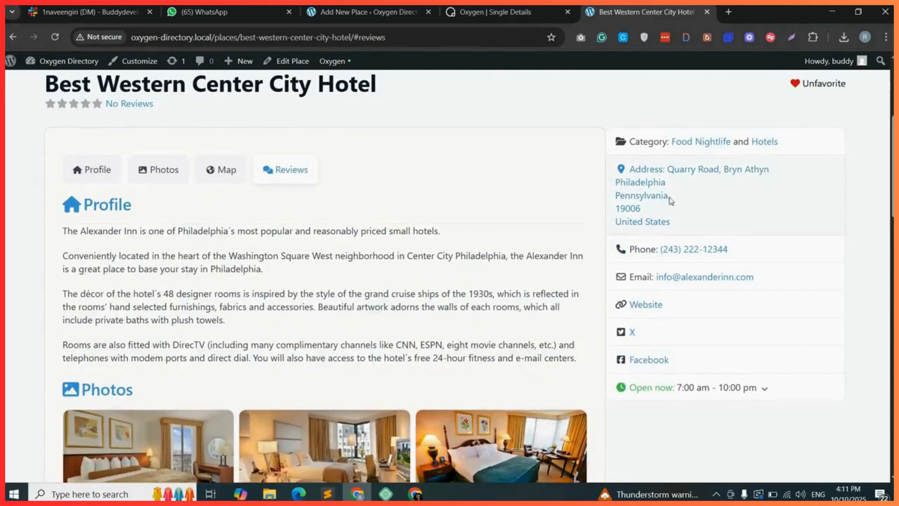
pyautogui.scroll(-1, 761, 382)
pyautogui.scroll(3, 798, 212)
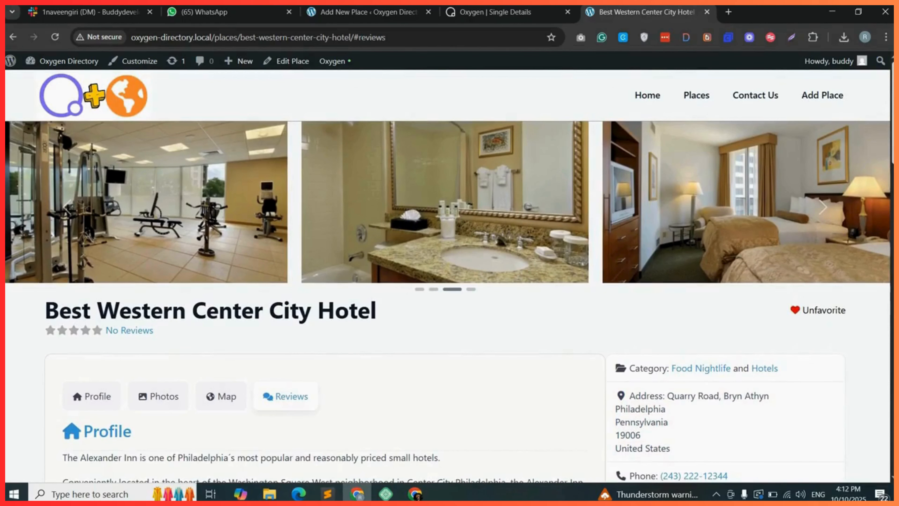
pyautogui.scroll(-10, 450, 248)
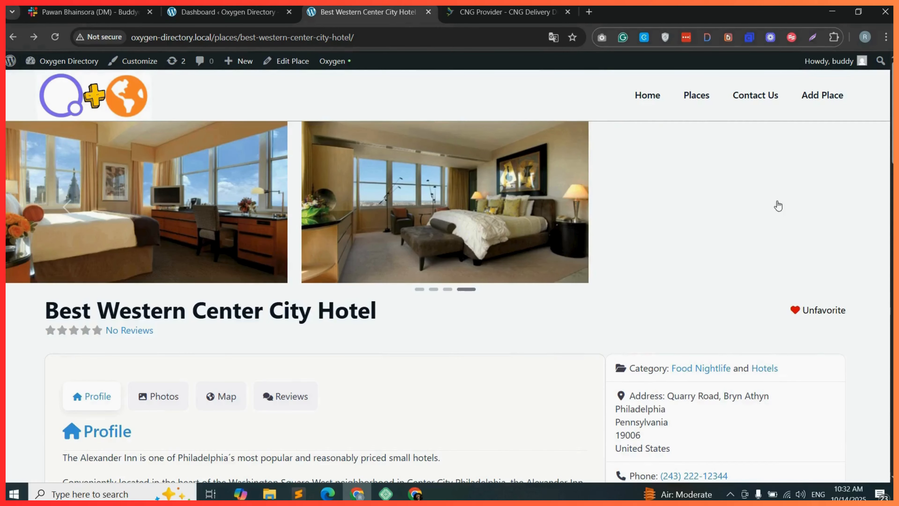
# Open the Add Place form and scroll through its listing fields.
pyautogui.click(827, 99)
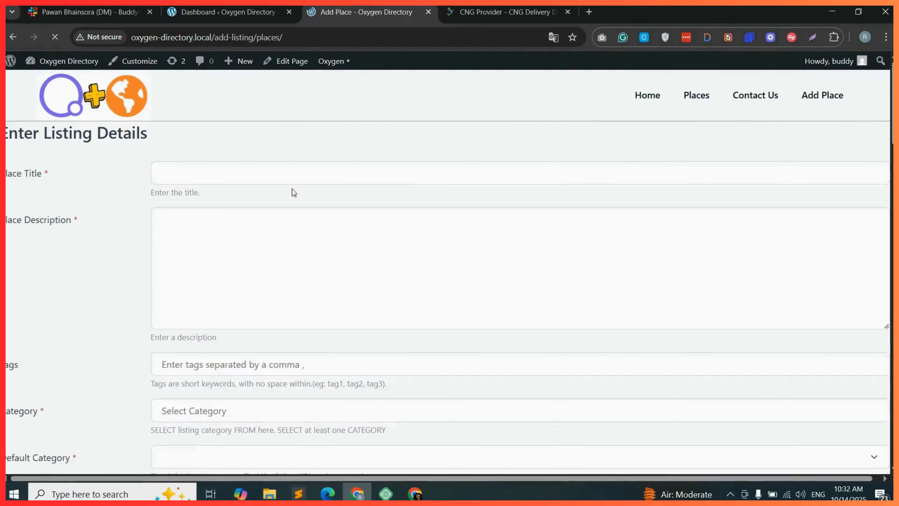
pyautogui.scroll(-5, 277, 190)
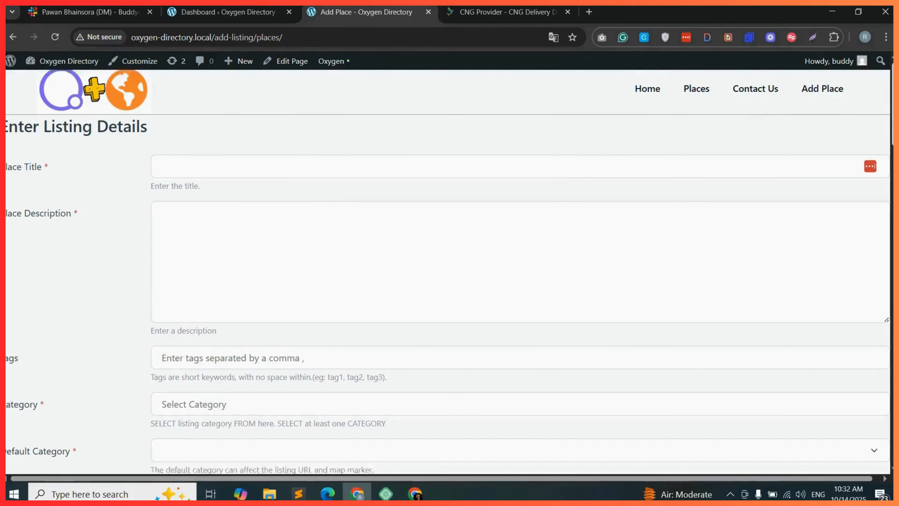
pyautogui.scroll(-15, 450, 273)
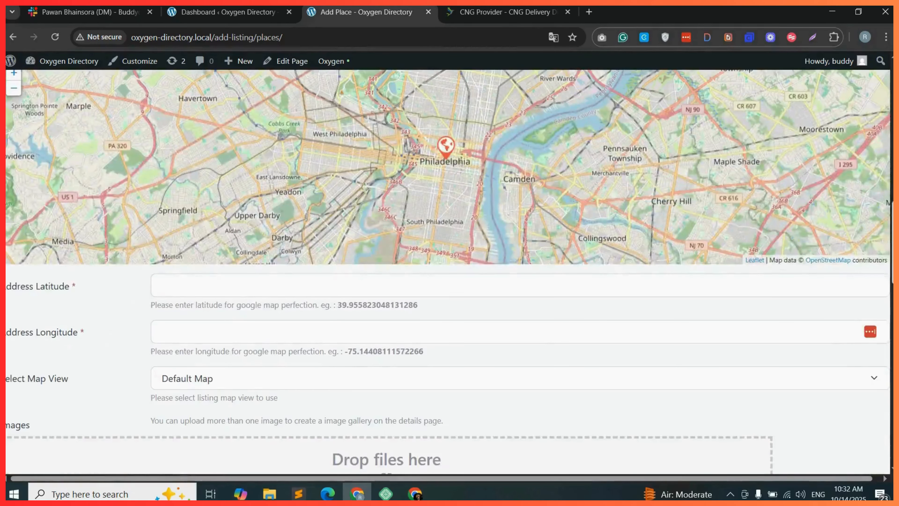
pyautogui.scroll(-6, 449, 272)
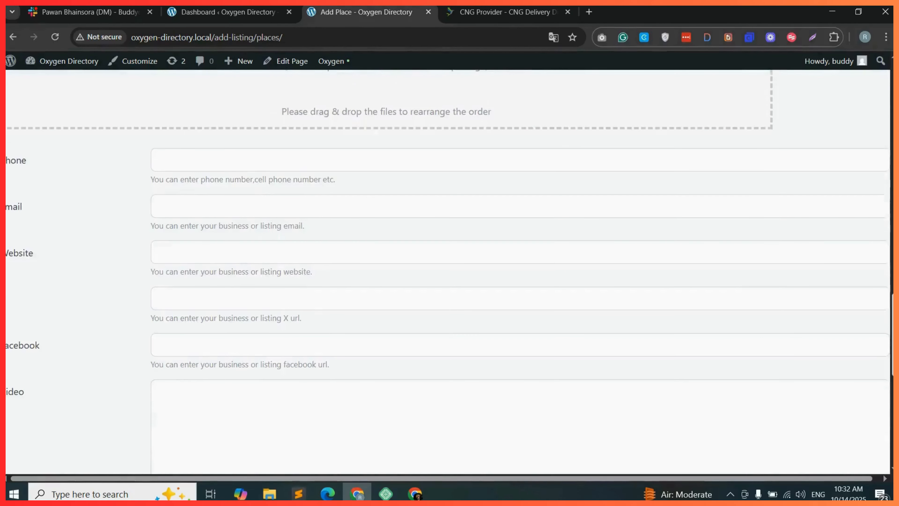
pyautogui.scroll(-4, 450, 273)
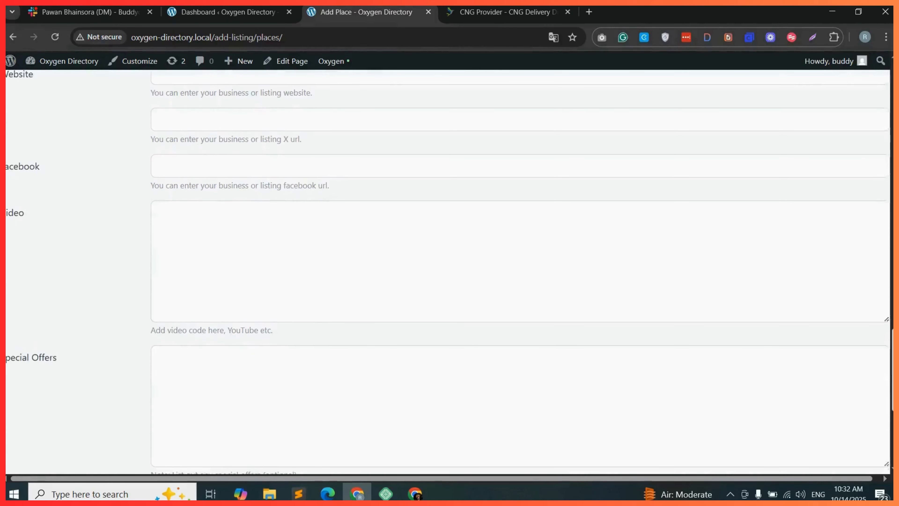
pyautogui.scroll(-5, 450, 273)
pyautogui.scroll(20, 450, 272)
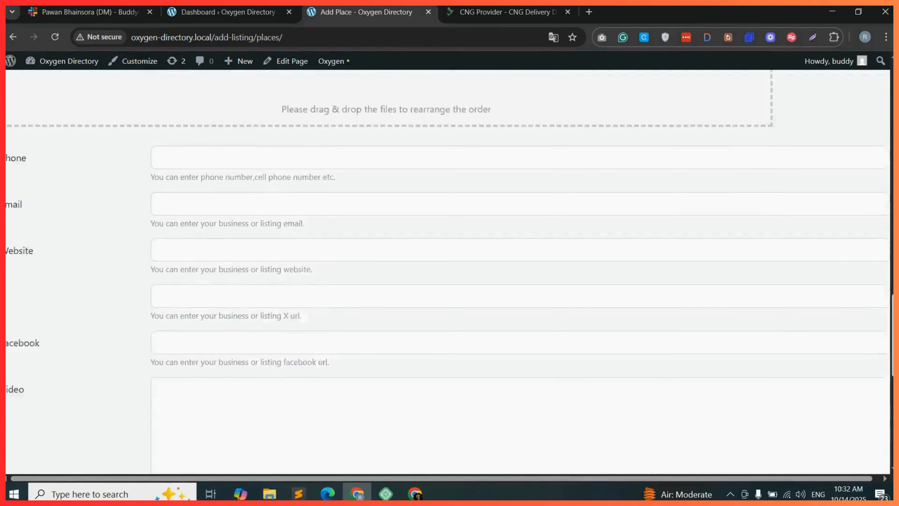
pyautogui.scroll(10, 450, 273)
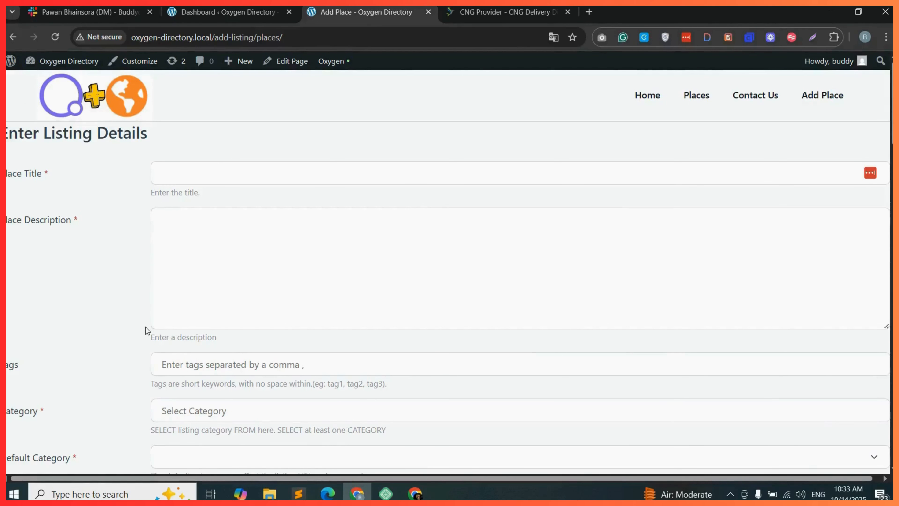
# Switch to the CNG Delivery Directory site and review its membership plans and Join Now buttons.
pyautogui.click(499, 14)
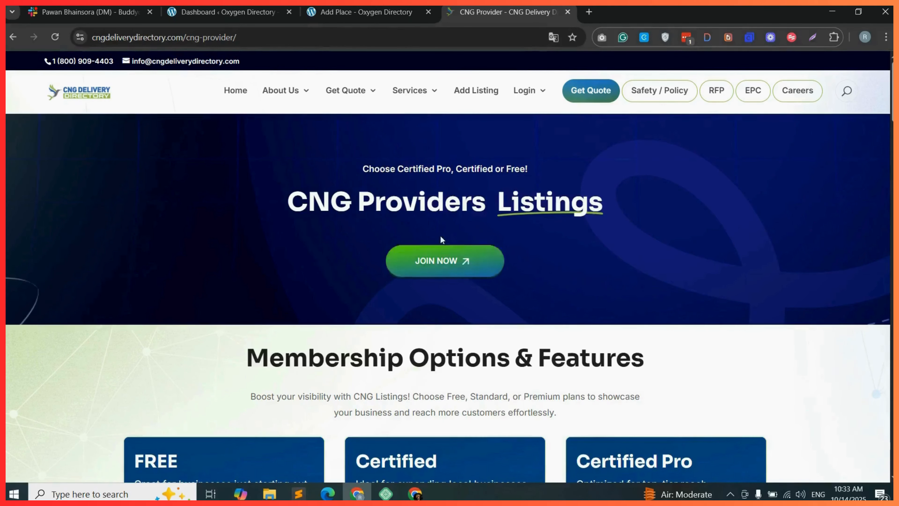
pyautogui.moveTo(276, 210); pyautogui.dragTo(623, 217)
pyautogui.click(655, 249)
pyautogui.scroll(-6, 311, 202)
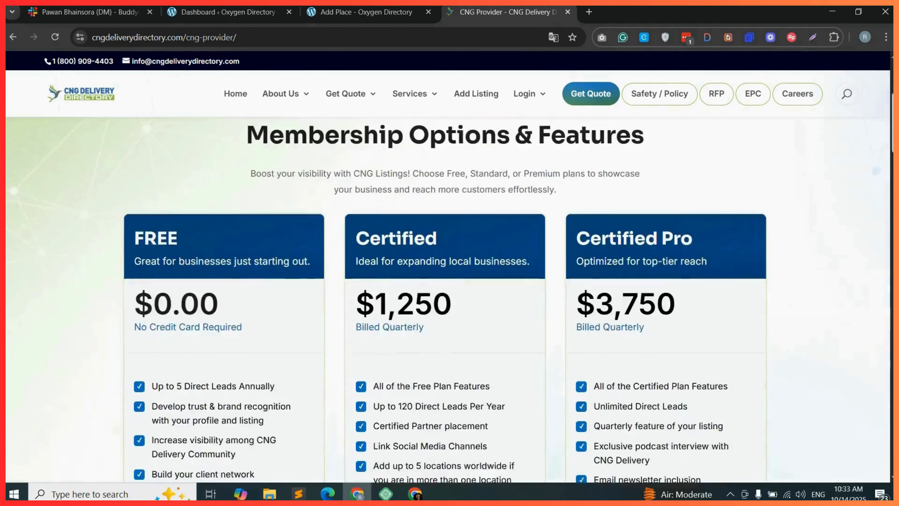
pyautogui.scroll(2, 312, 202)
pyautogui.scroll(-8, 448, 301)
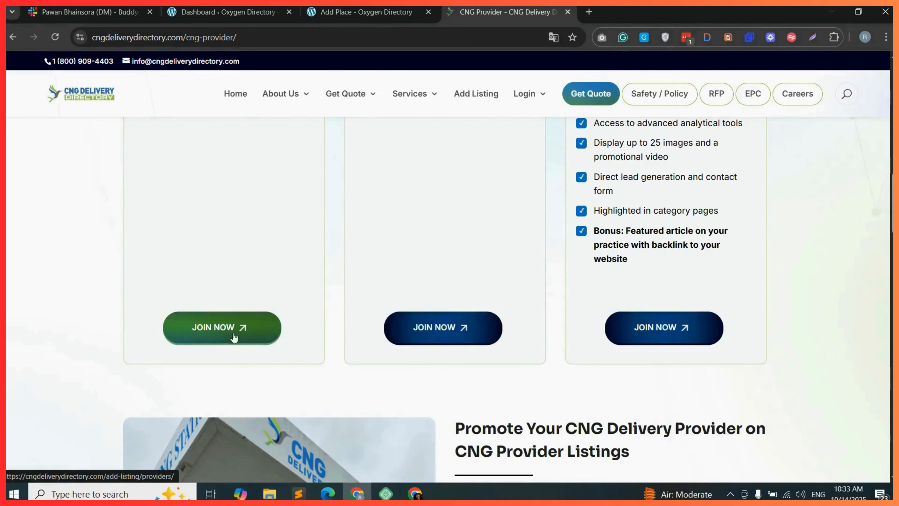
pyautogui.scroll(8, 861, 233)
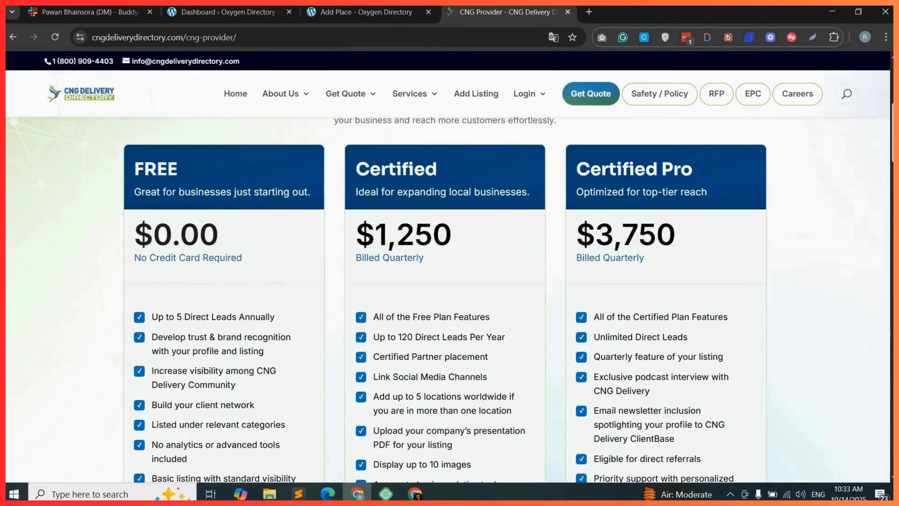
pyautogui.scroll(-8, 384, 254)
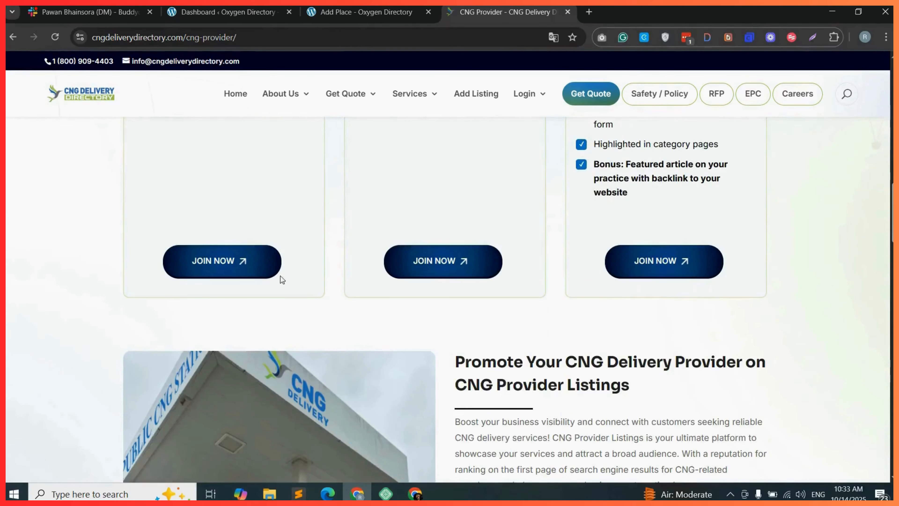
pyautogui.click(445, 268)
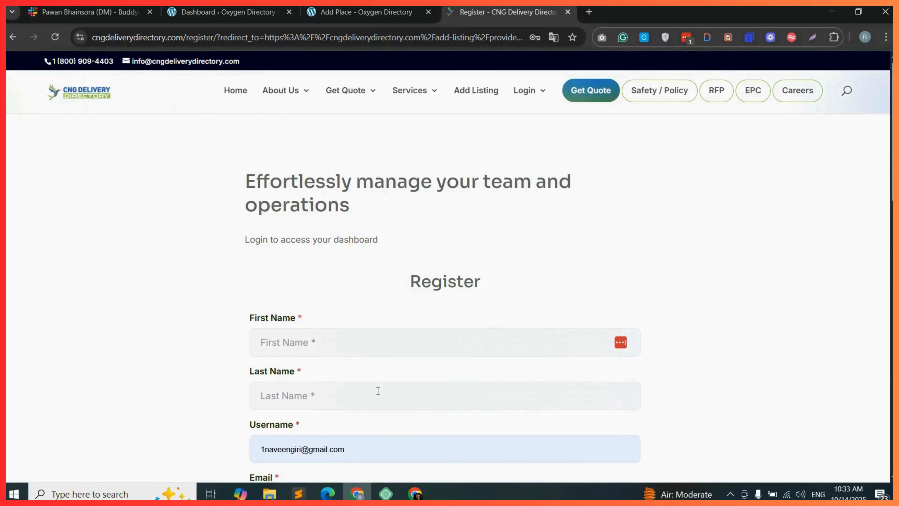
pyautogui.click(11, 35)
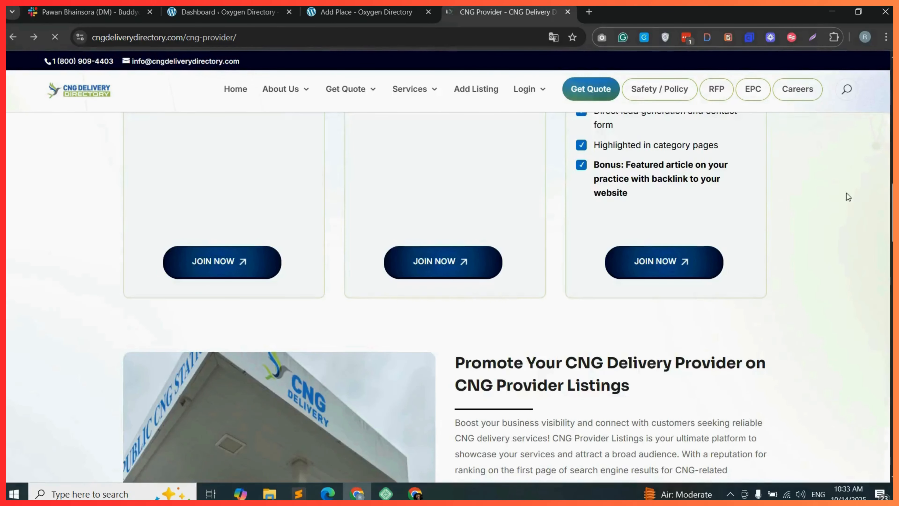
pyautogui.scroll(-10, 848, 197)
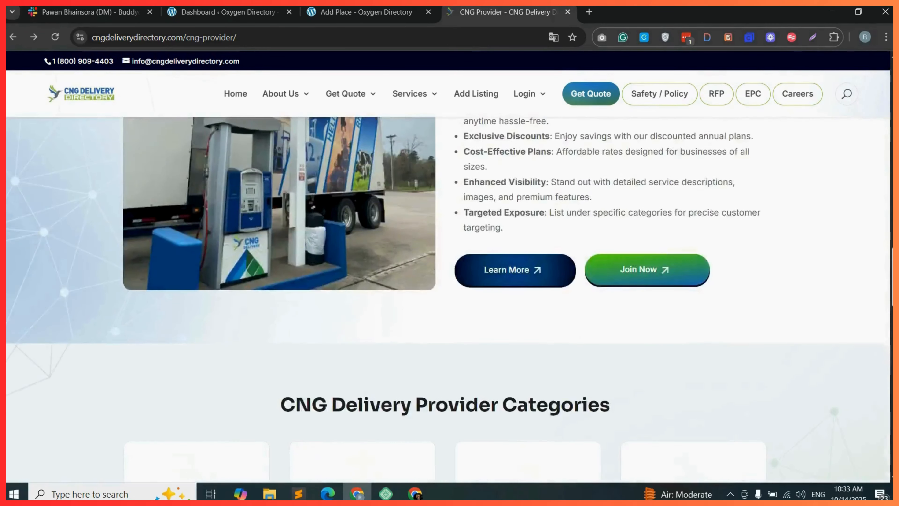
pyautogui.scroll(-15, 448, 299)
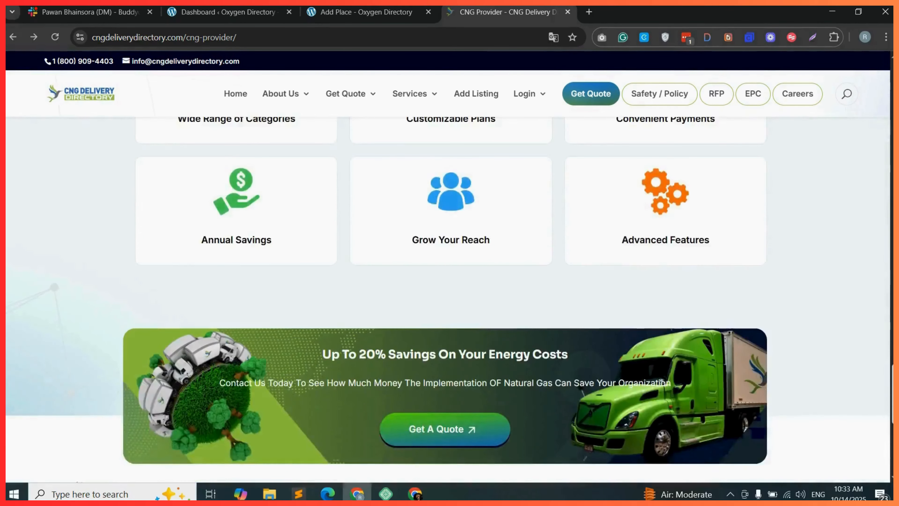
pyautogui.scroll(20, 448, 300)
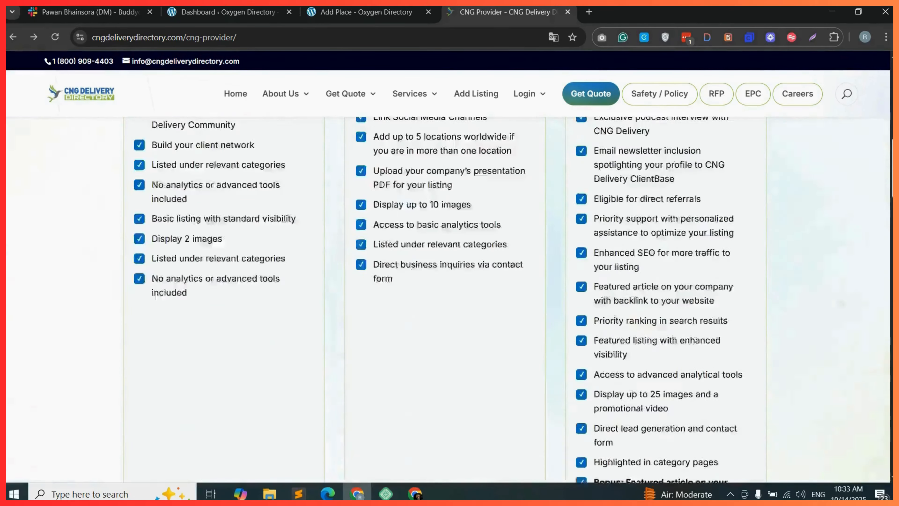
pyautogui.scroll(15, 529, 198)
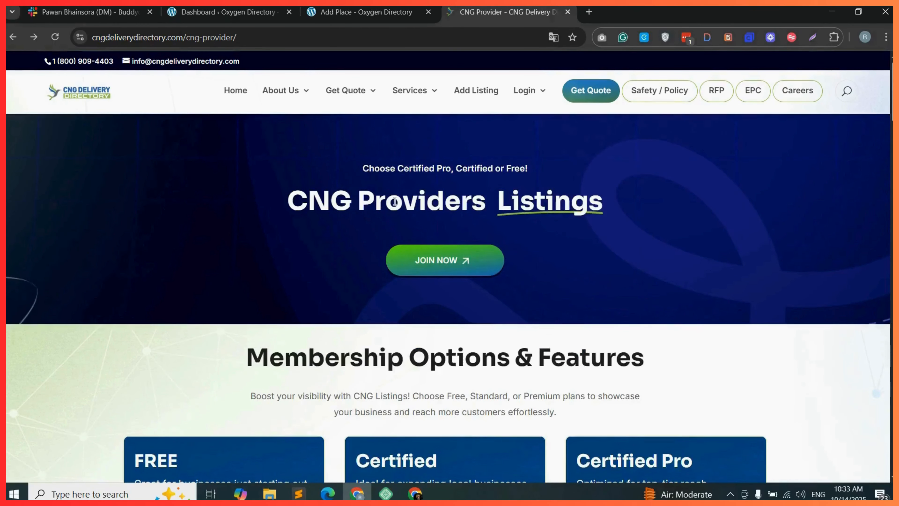
# Create and publish a new WordPress page titled Join.
pyautogui.click(241, 11)
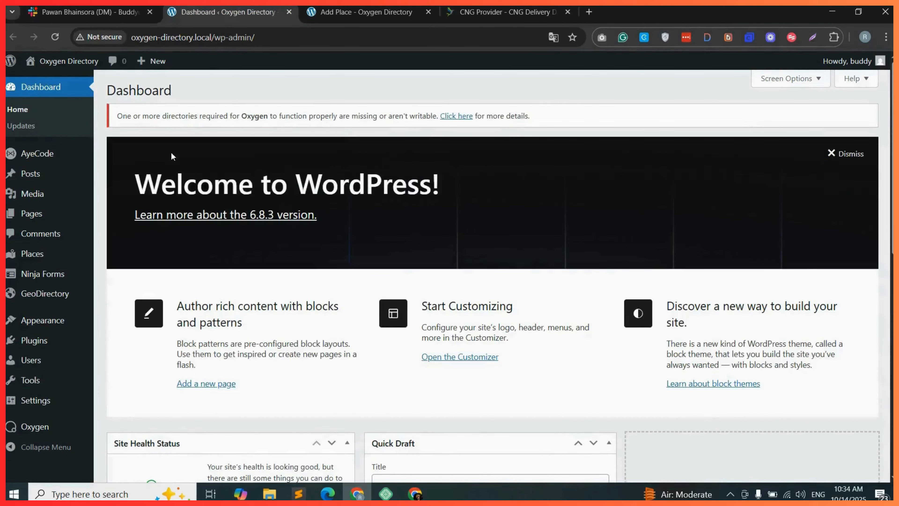
pyautogui.moveTo(37, 221)
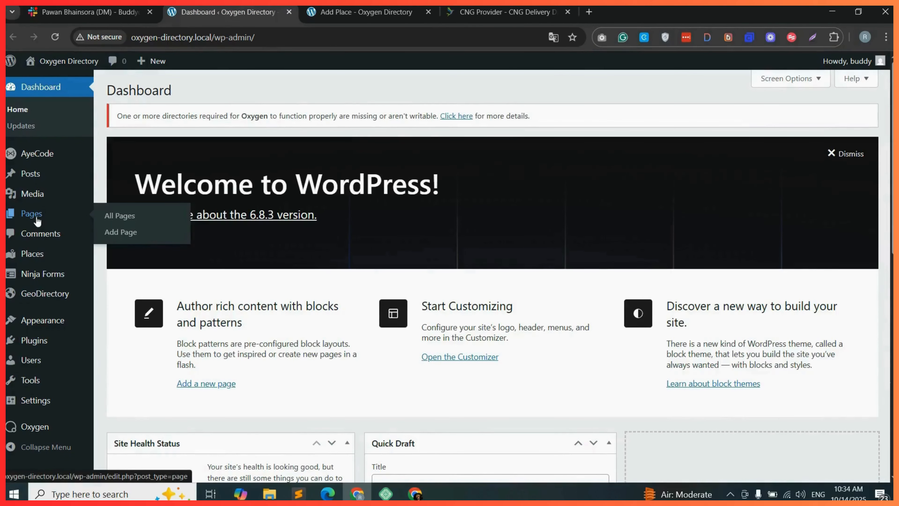
pyautogui.click(128, 232)
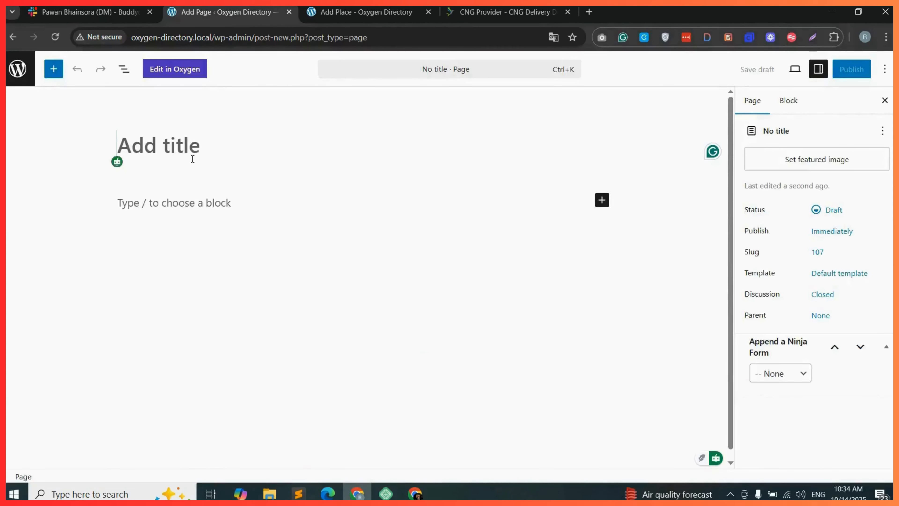
pyautogui.write('Join')
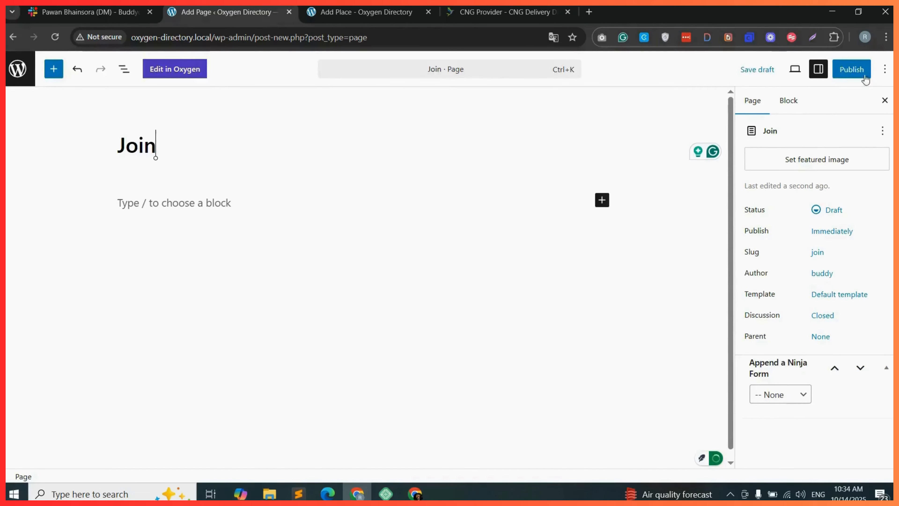
pyautogui.click(851, 77)
pyautogui.click(850, 73)
# Open the Join page in Oxygen and show the Add elements panel.
pyautogui.click(175, 73)
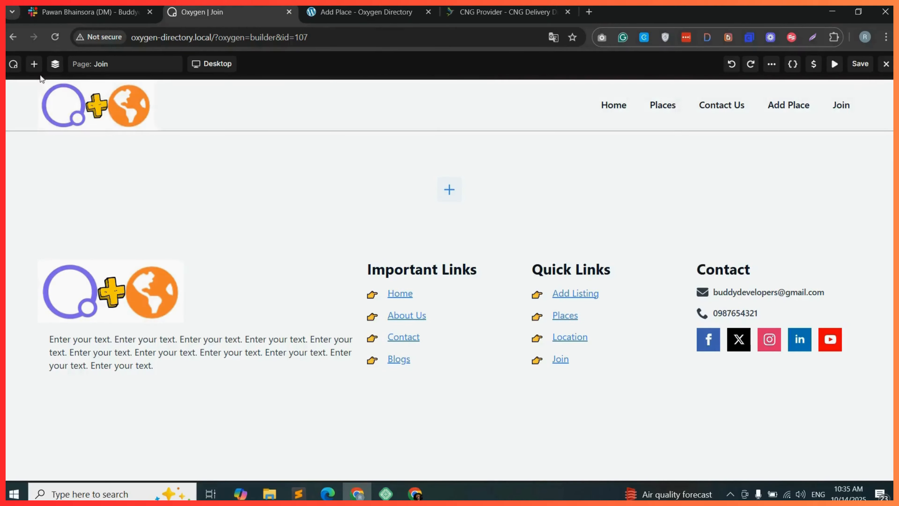
pyautogui.click(34, 65)
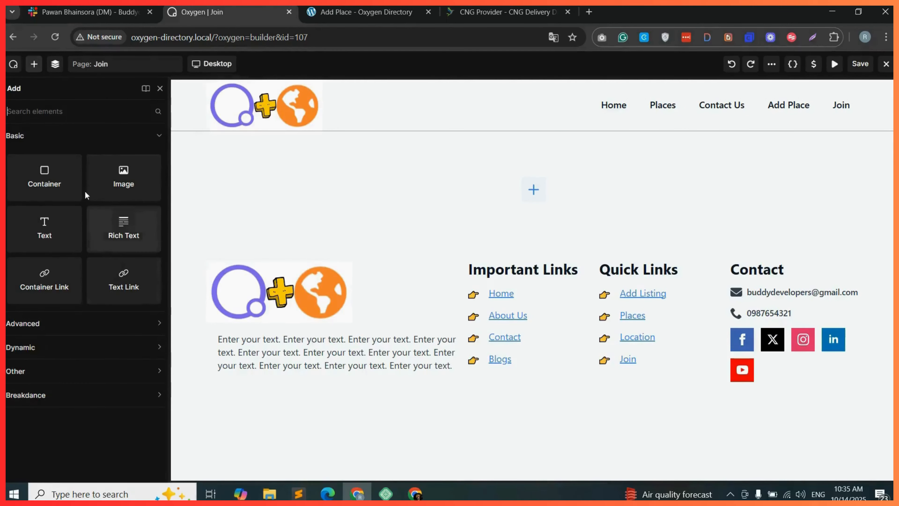
# Review the Join Now button and membership options section on the CNG Delivery Directory site, then return to the Oxygen builder.
pyautogui.click(508, 12)
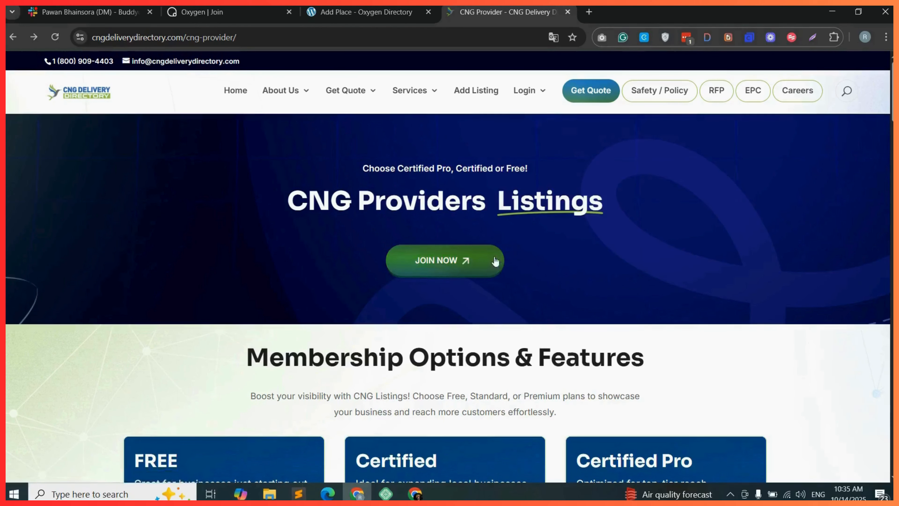
pyautogui.click(463, 262)
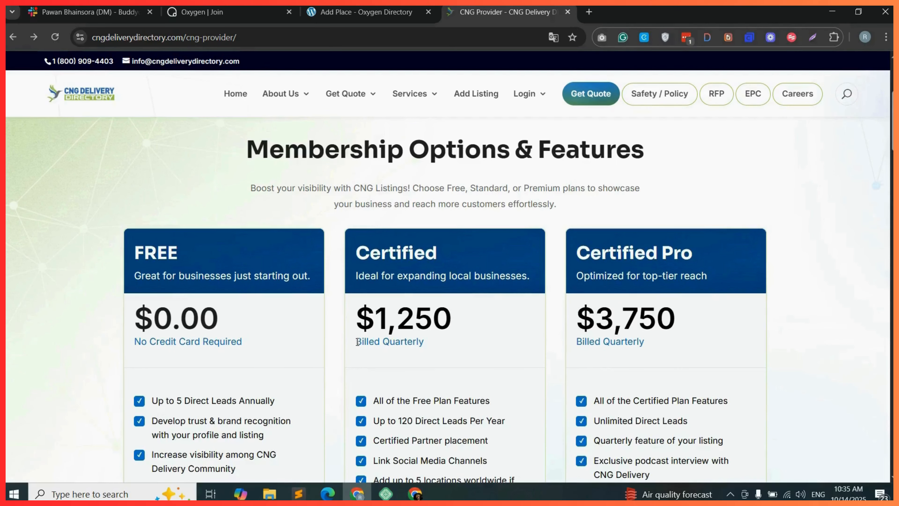
pyautogui.click(212, 12)
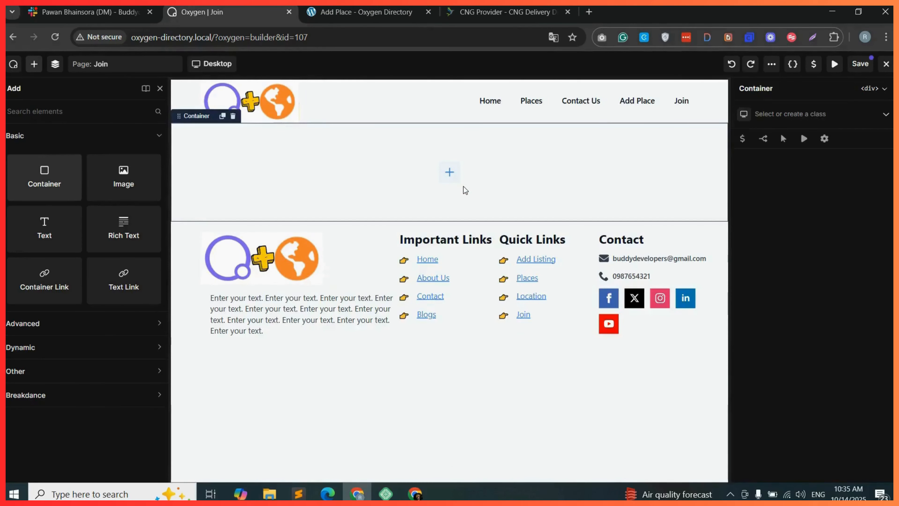
# Add a Heading element to the container with the text "Join Our Directory Today".
pyautogui.write('head')
pyautogui.moveTo(117, 156); pyautogui.dragTo(507, 178)
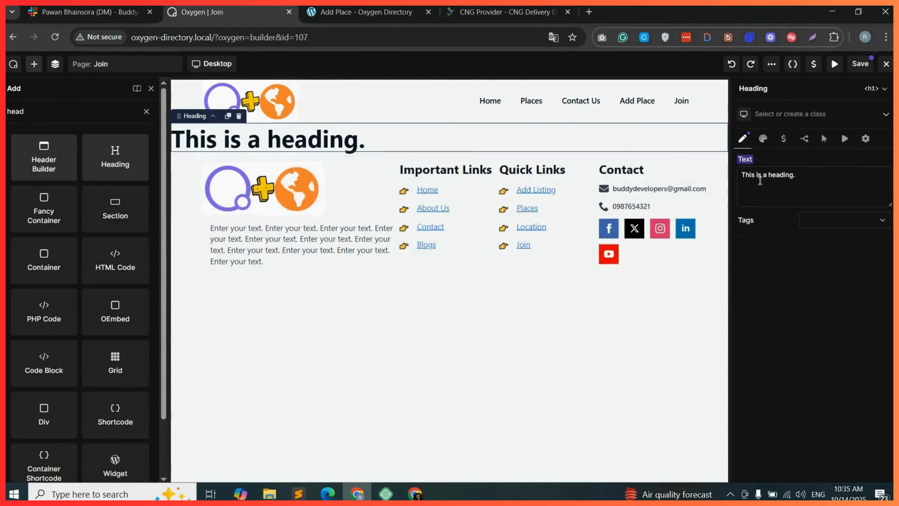
pyautogui.tripleClick(763, 179)
pyautogui.write('Join Our Direc')
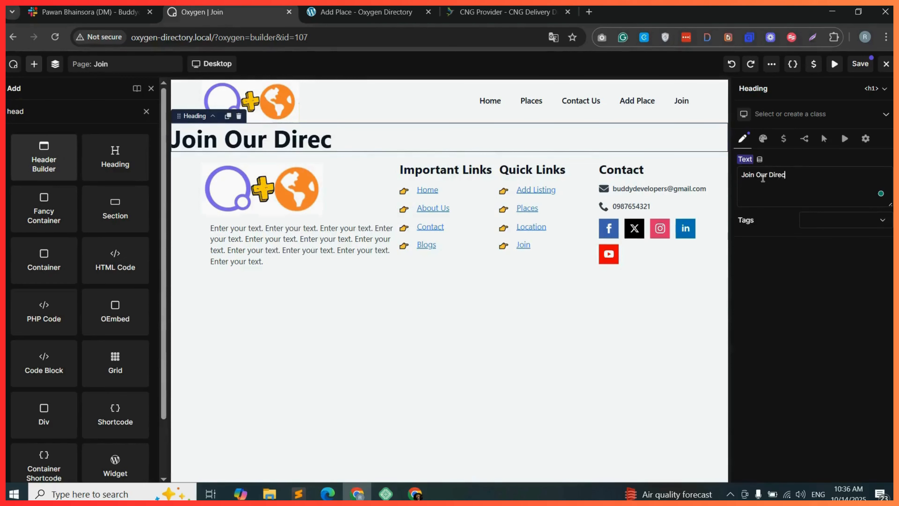
pyautogui.write('tory Today')
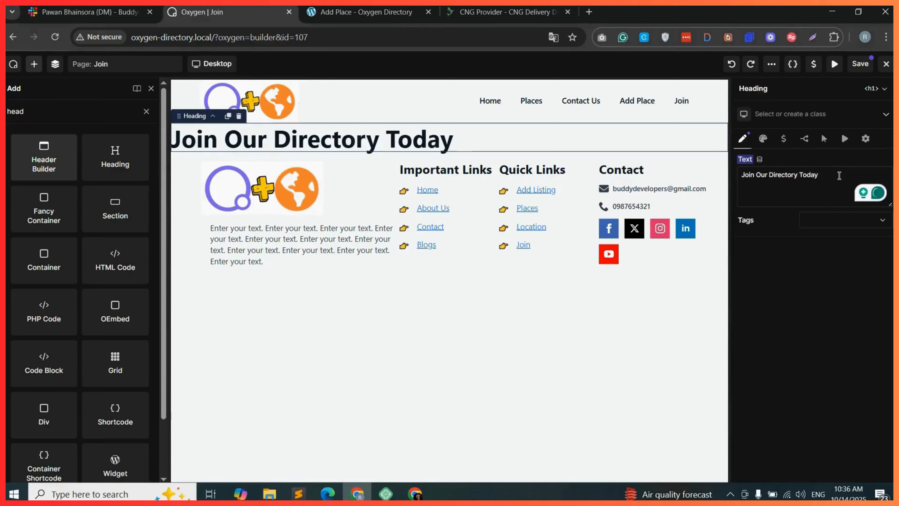
# Center-align the heading text.
pyautogui.click(763, 138)
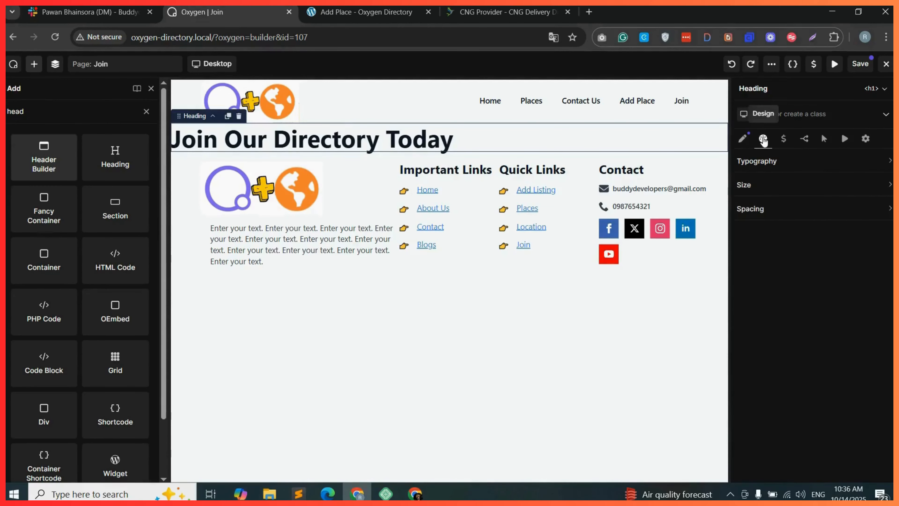
pyautogui.click(804, 163)
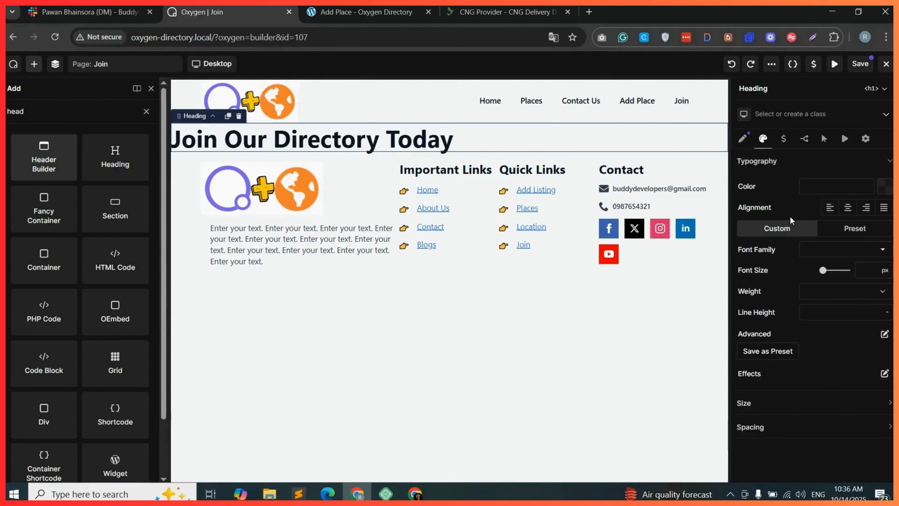
pyautogui.click(849, 208)
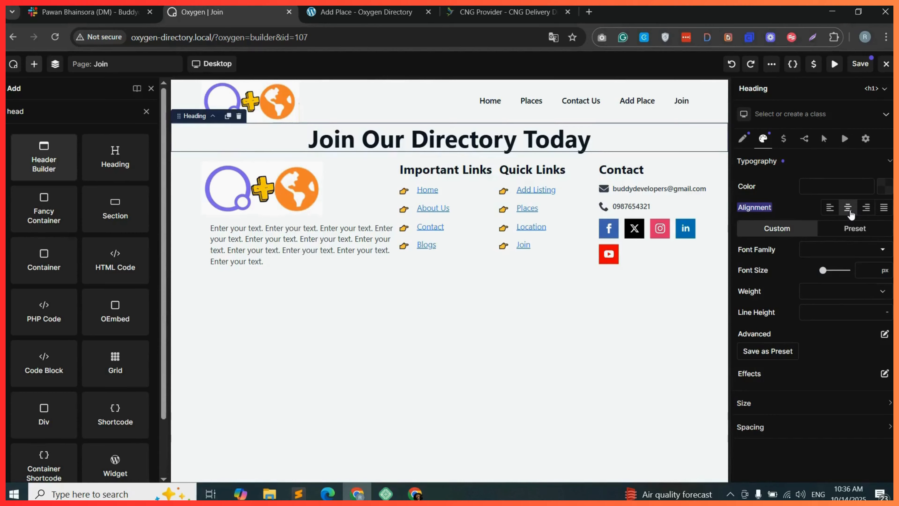
# Select the parent container and create the class join-main-container for it.
pyautogui.click(55, 68)
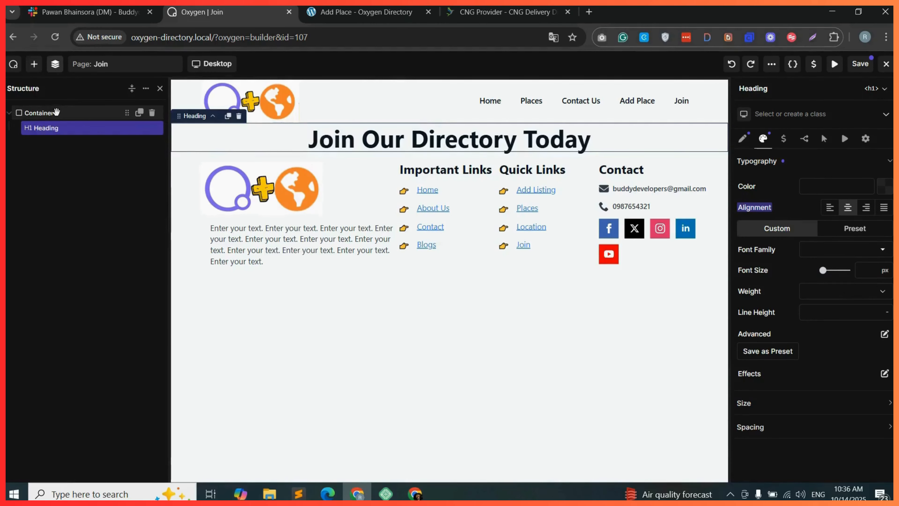
pyautogui.click(63, 112)
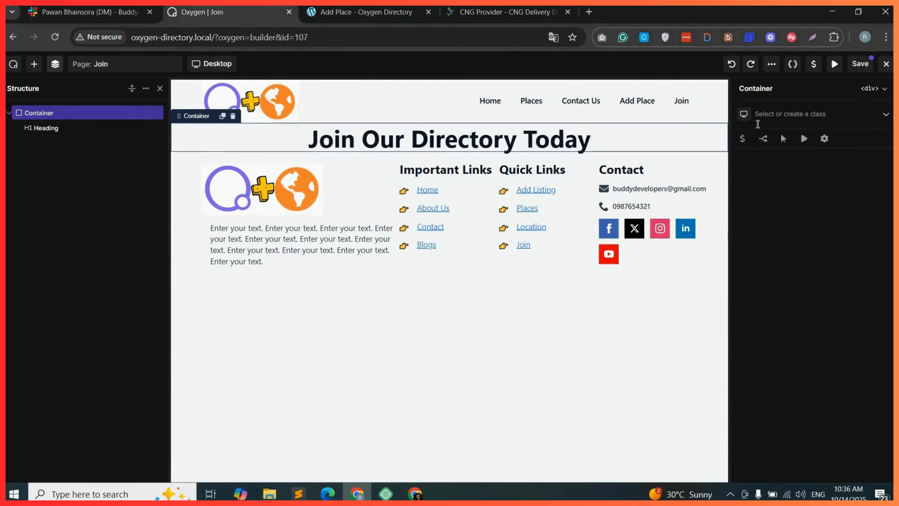
pyautogui.click(780, 117)
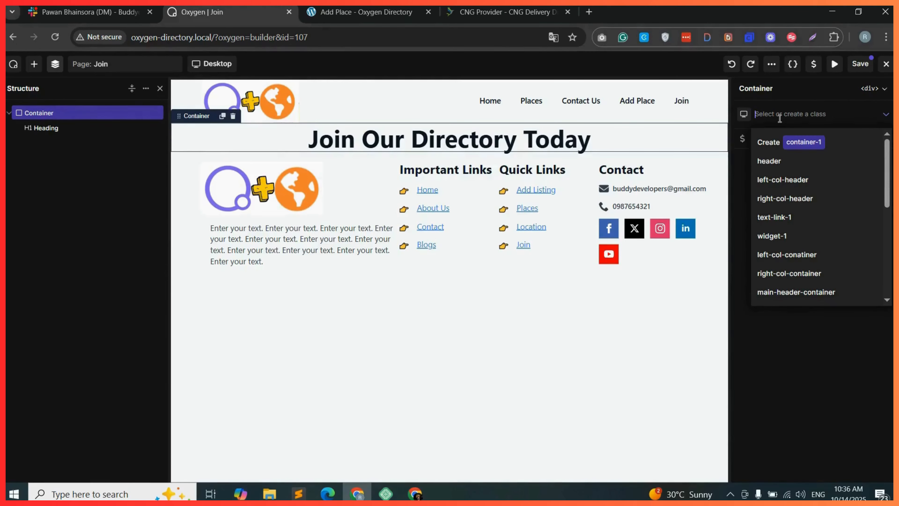
pyautogui.write('join-main-container')
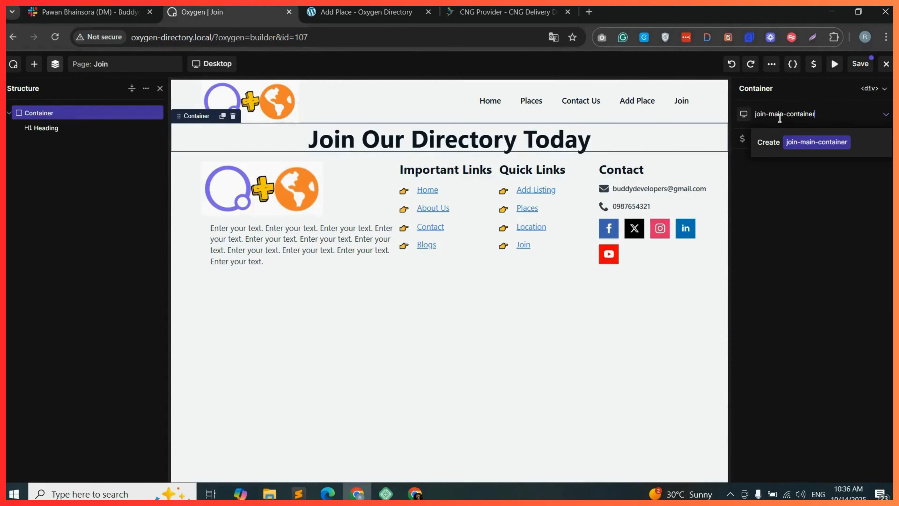
pyautogui.click(821, 143)
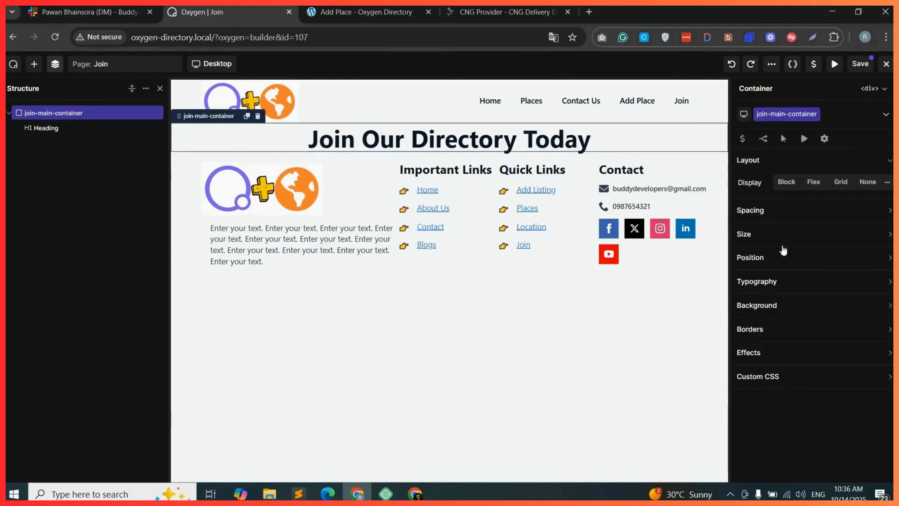
# Give the container an orange #FD9220FF background and 50 px padding on top and bottom.
pyautogui.click(794, 309)
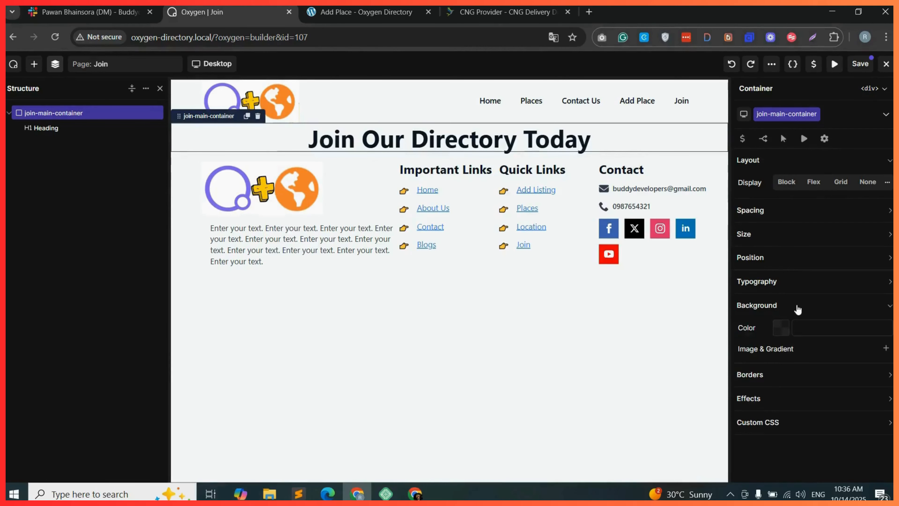
pyautogui.click(779, 331)
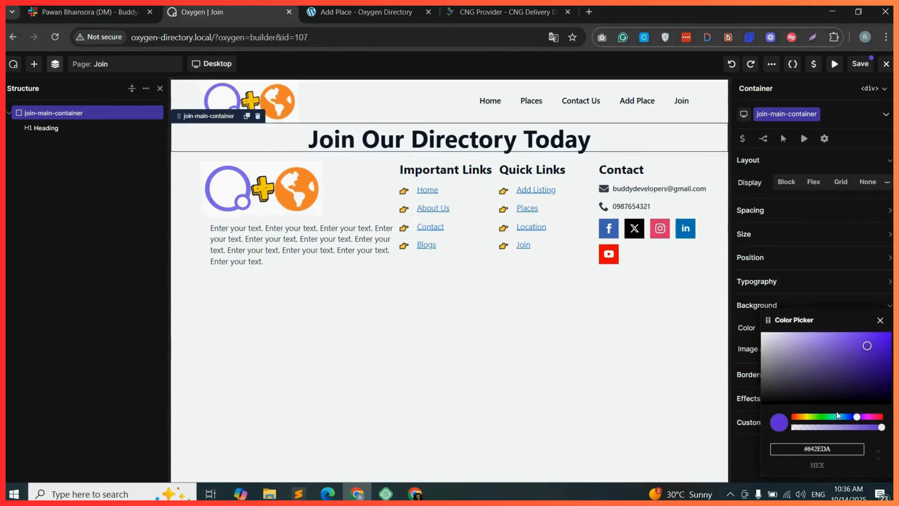
pyautogui.click(799, 417)
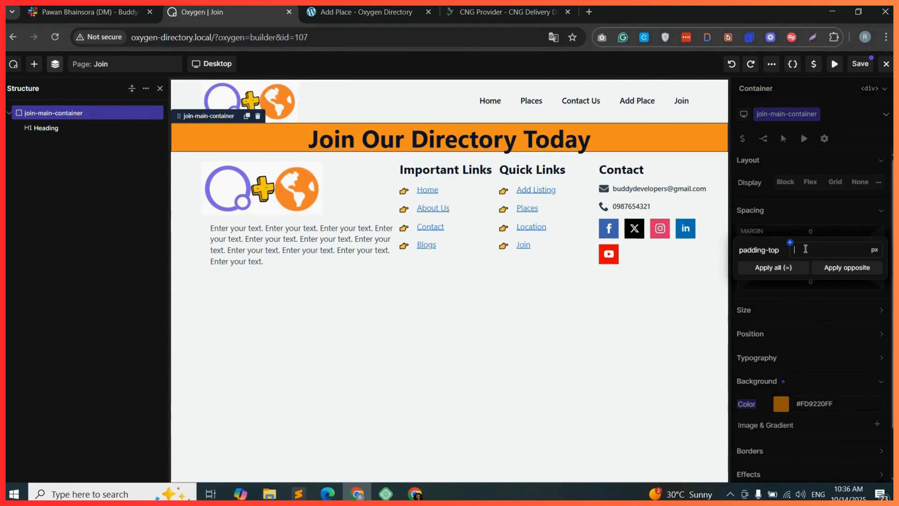
pyautogui.write('50')
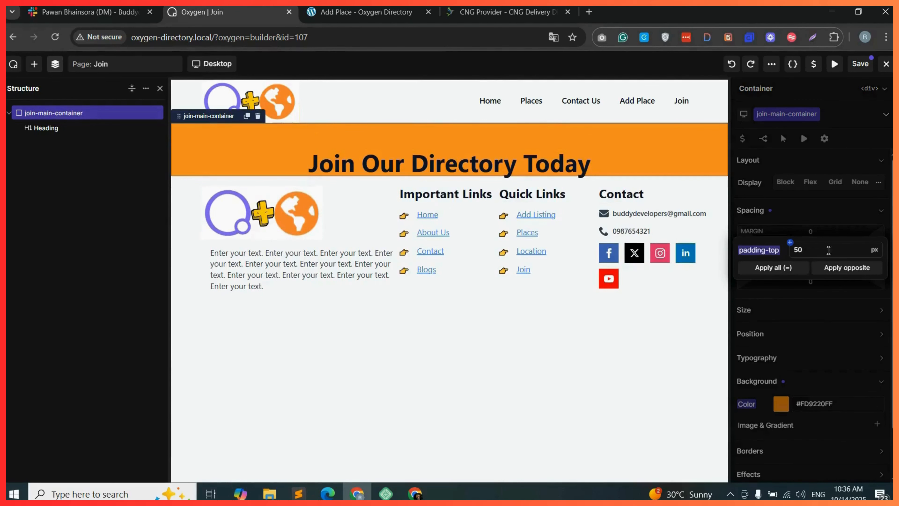
pyautogui.click(847, 275)
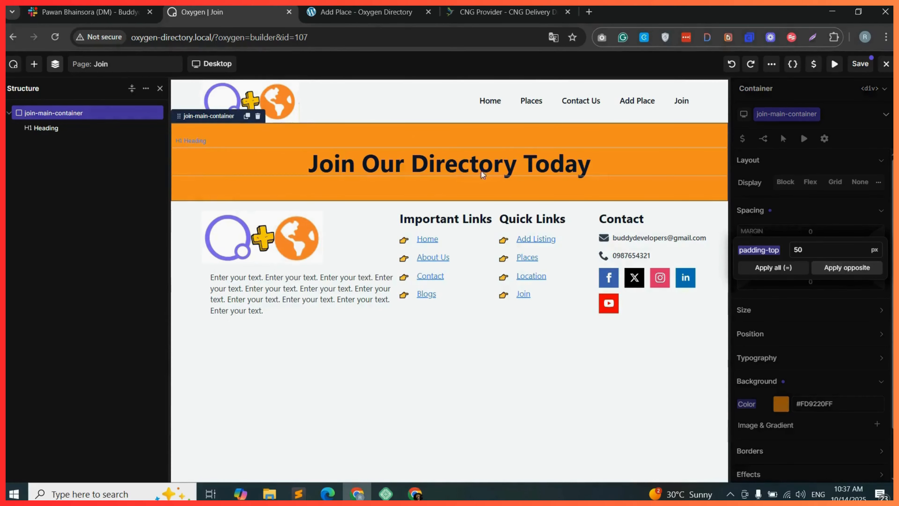
# Add a Fancy Divider below the heading and assign it a new class join-divider.
pyautogui.click(495, 168)
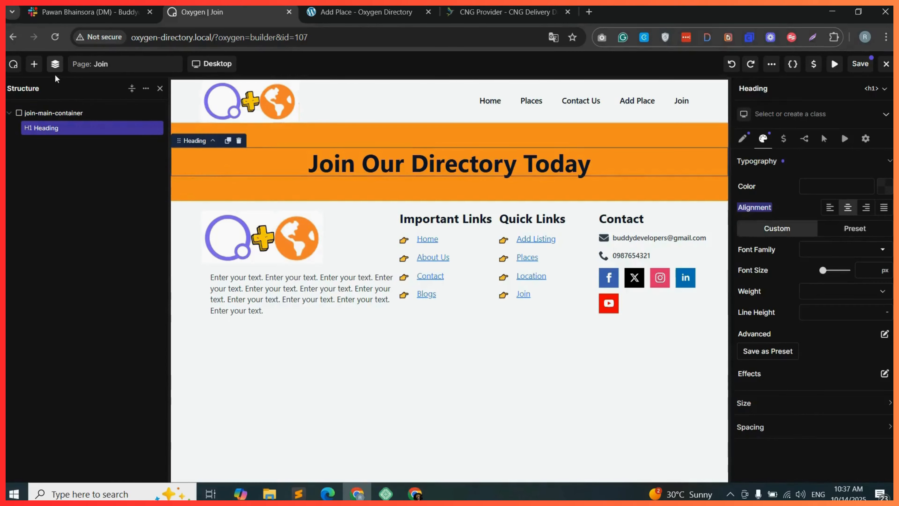
pyautogui.click(34, 66)
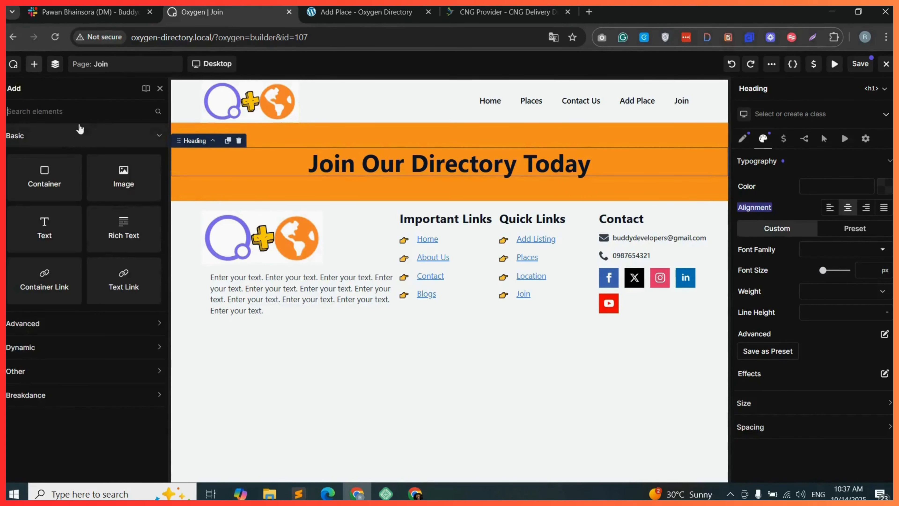
pyautogui.write('div')
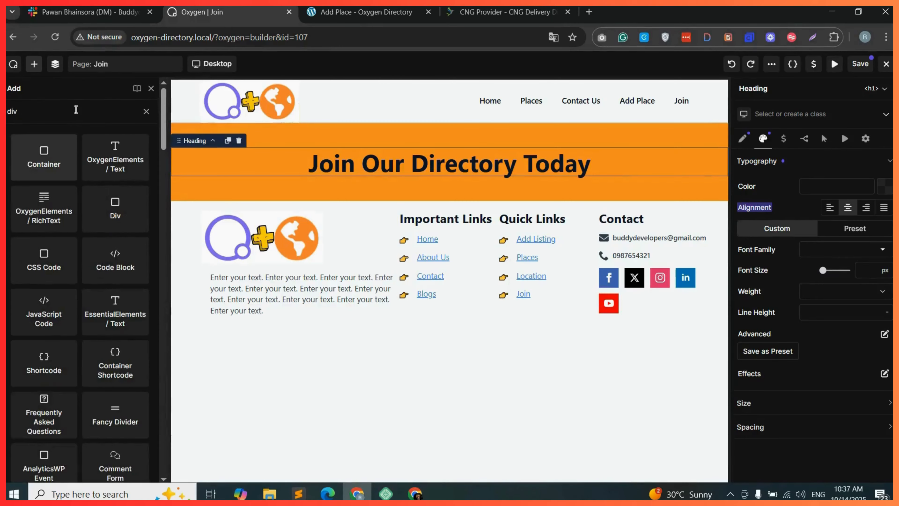
pyautogui.write('i')
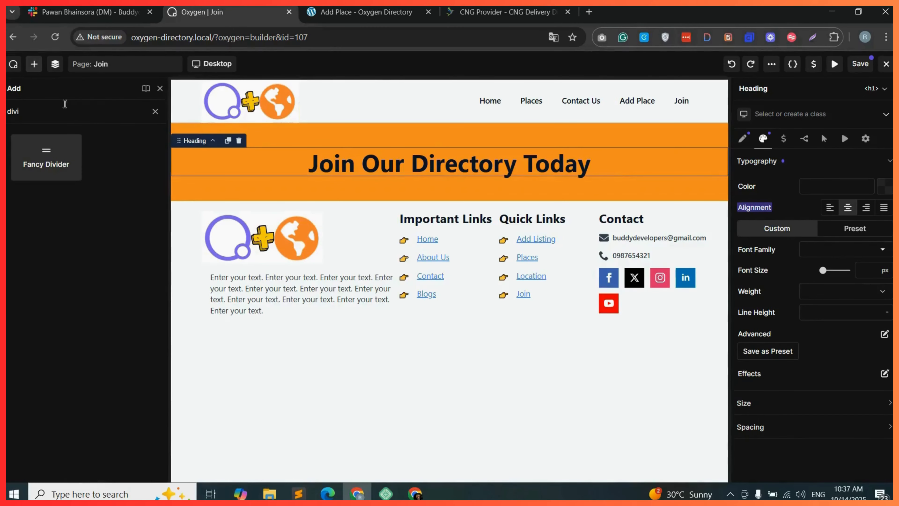
pyautogui.moveTo(43, 170); pyautogui.dragTo(390, 175)
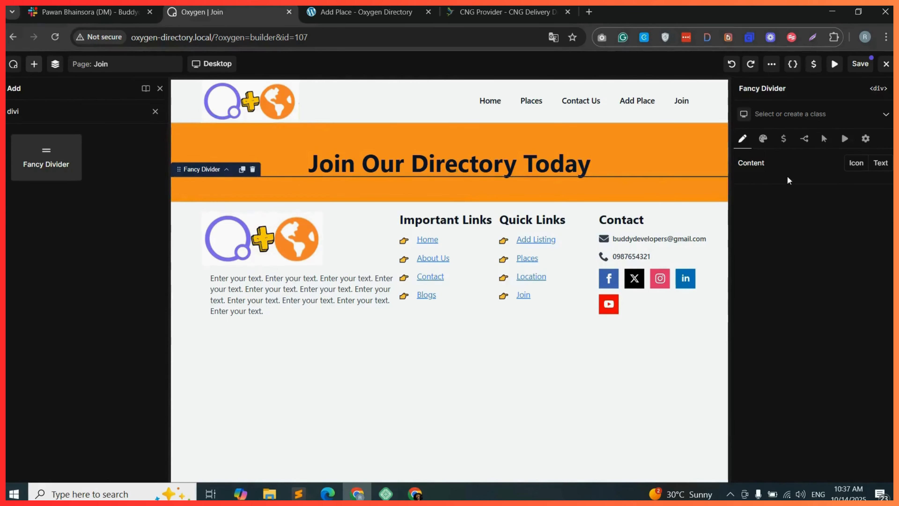
pyautogui.click(784, 114)
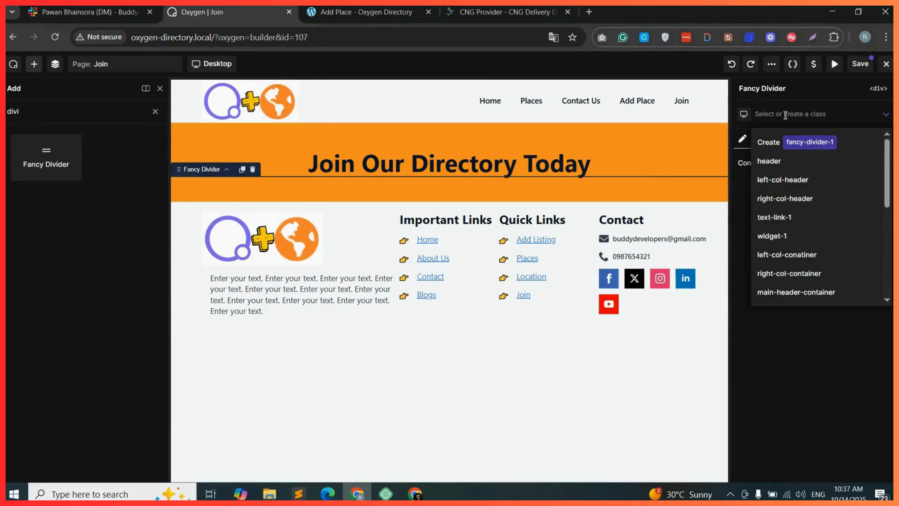
pyautogui.write('join-divider')
pyautogui.press('Return')
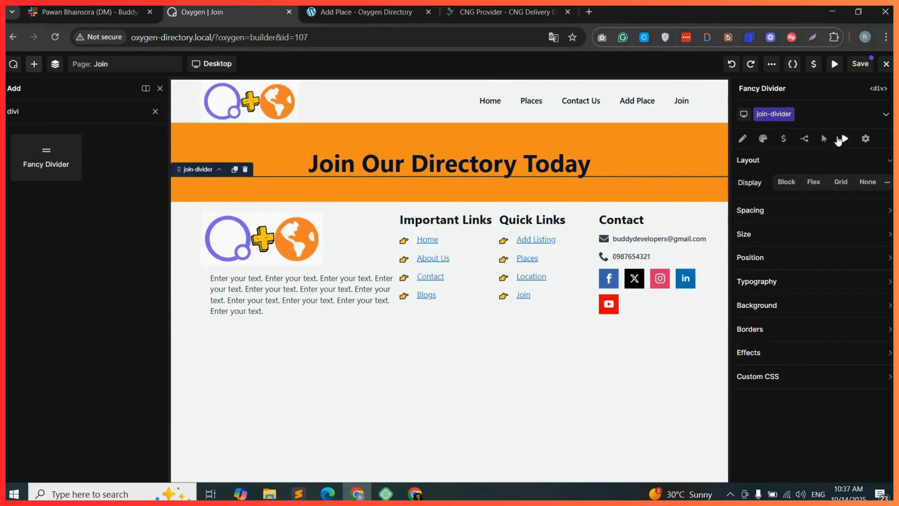
# Set the divider's width to 30 %.
pyautogui.click(792, 233)
pyautogui.click(800, 256)
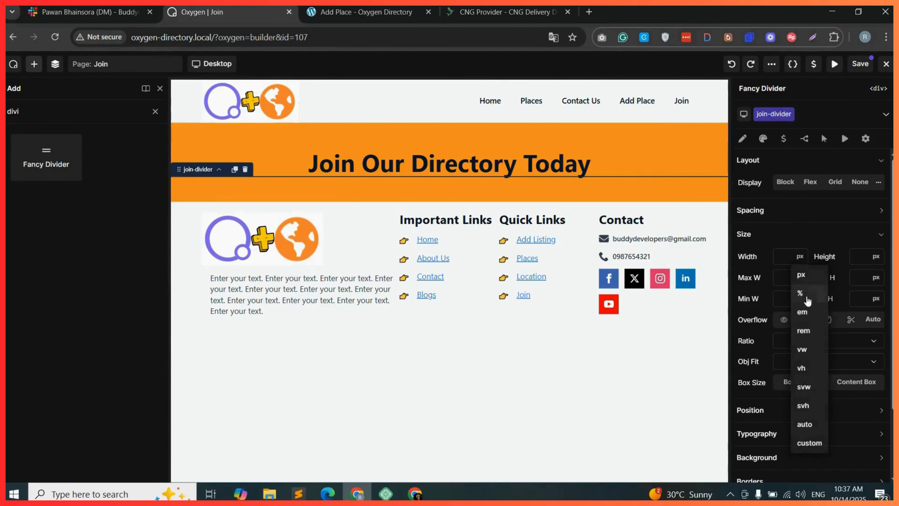
pyautogui.click(801, 293)
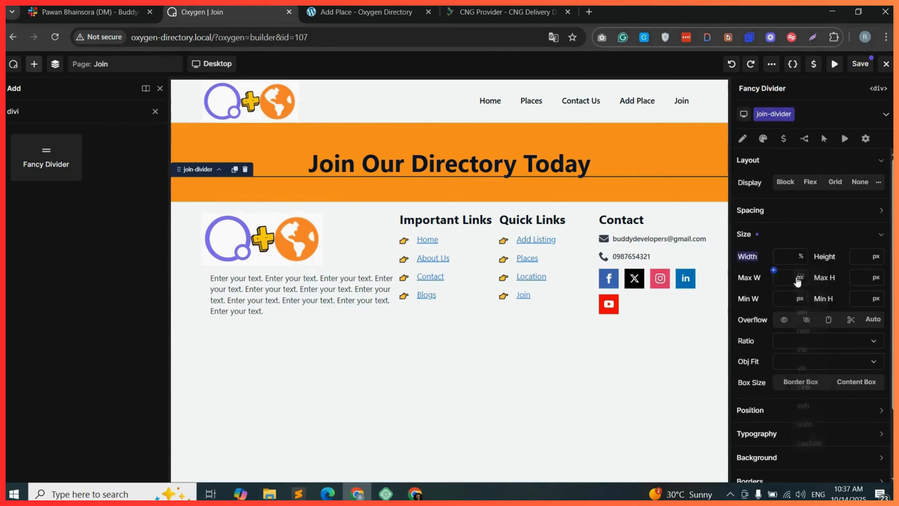
pyautogui.click(786, 258)
pyautogui.write('30')
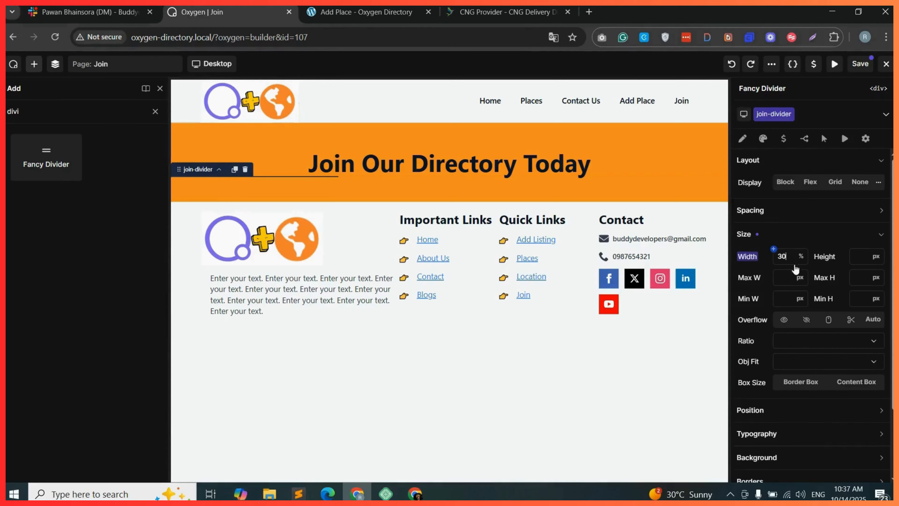
pyautogui.scroll(-2, 782, 276)
# Set the divider style to Solid and its top margin to 20 px.
pyautogui.click(763, 139)
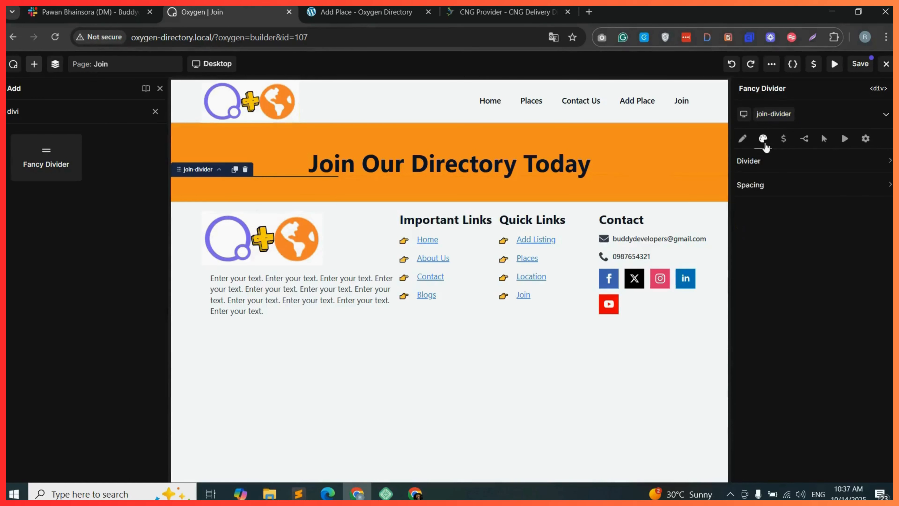
pyautogui.click(793, 163)
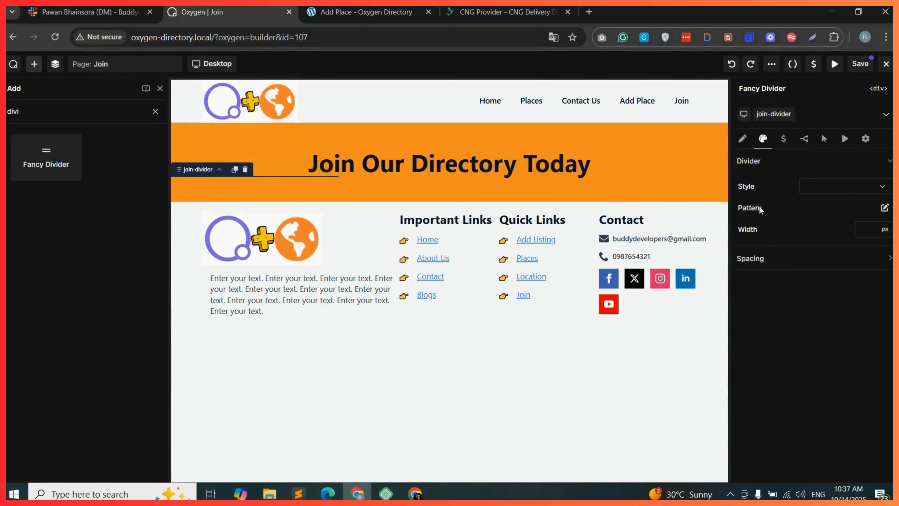
pyautogui.click(851, 192)
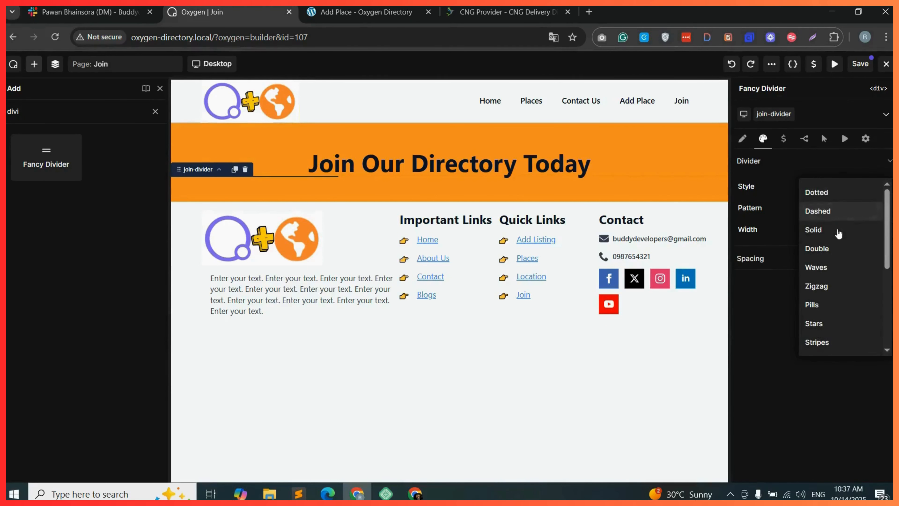
pyautogui.click(827, 230)
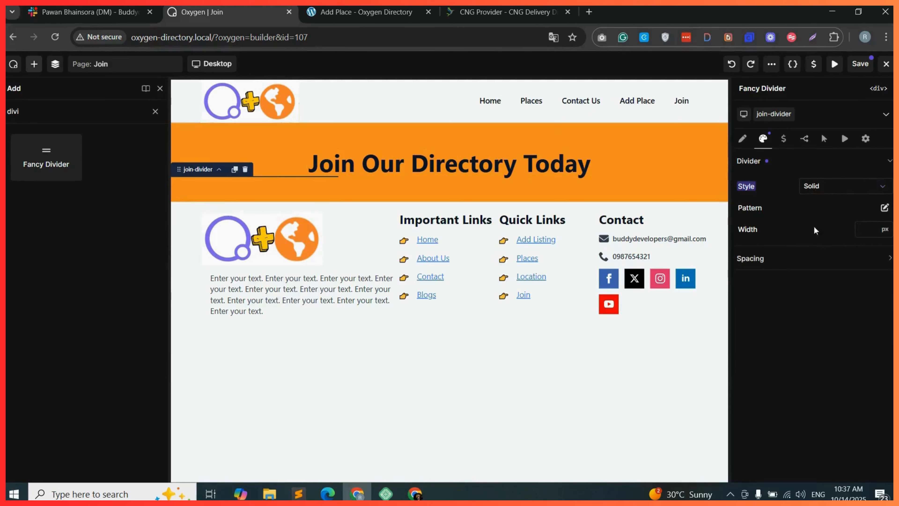
pyautogui.click(828, 262)
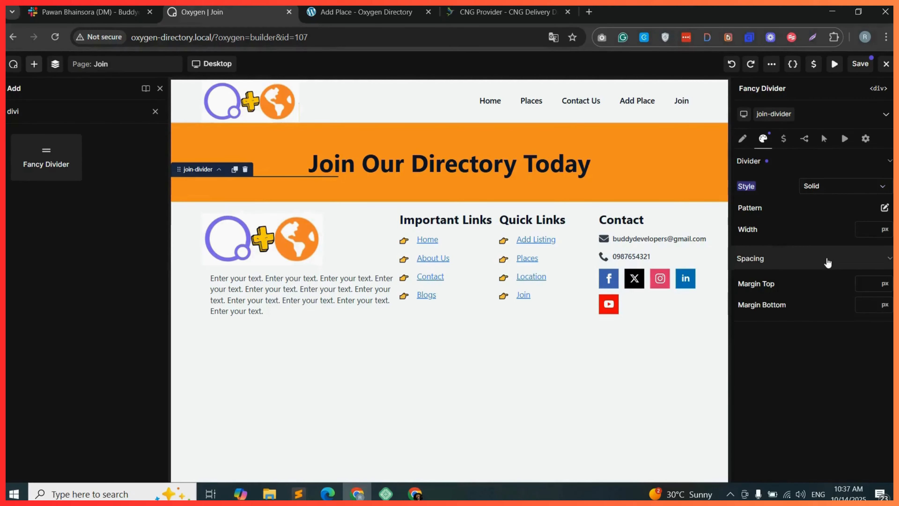
pyautogui.click(872, 286)
pyautogui.write('20')
pyautogui.click(743, 139)
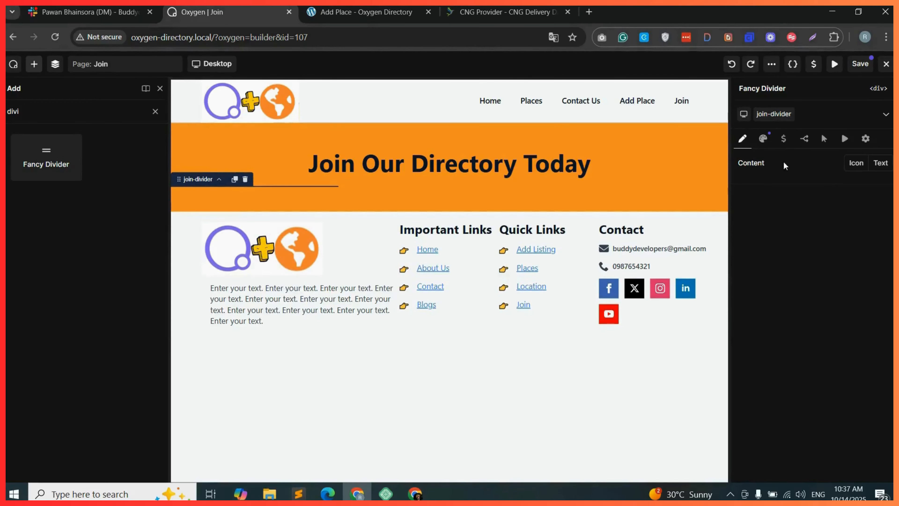
pyautogui.click(774, 114)
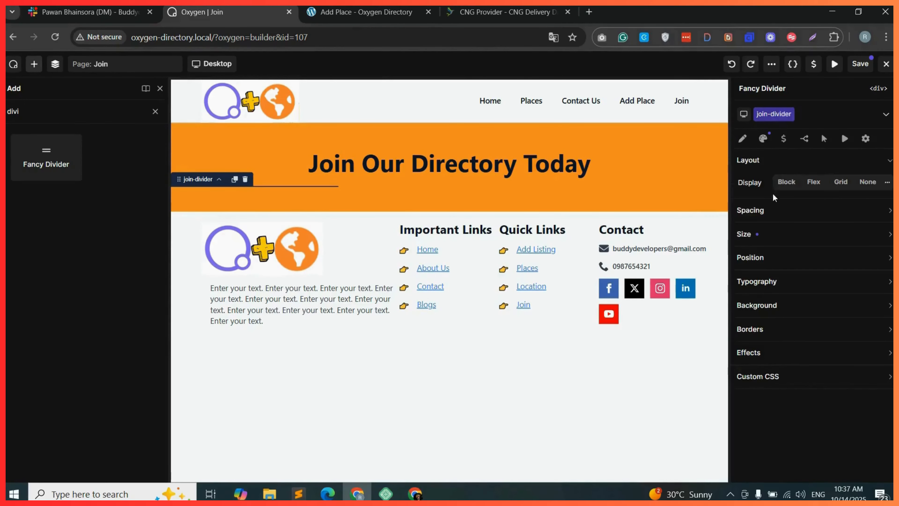
pyautogui.click(779, 261)
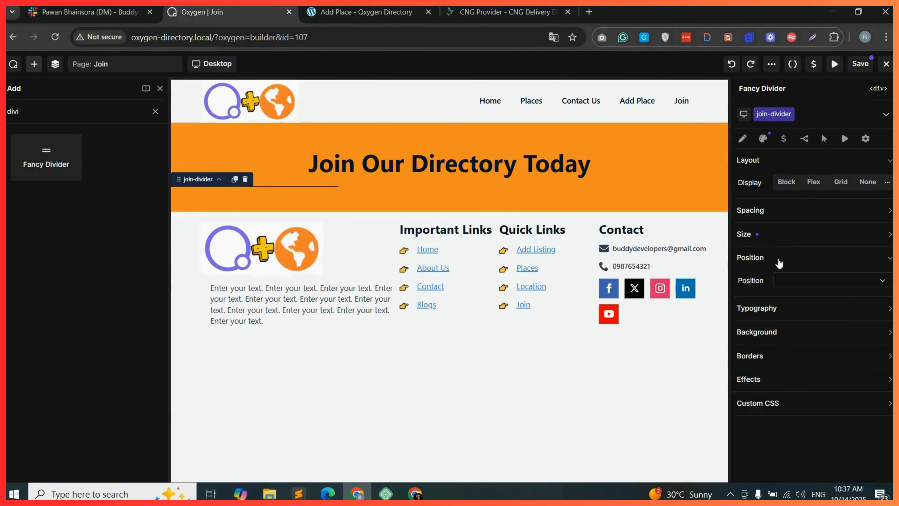
pyautogui.click(857, 284)
pyautogui.click(851, 261)
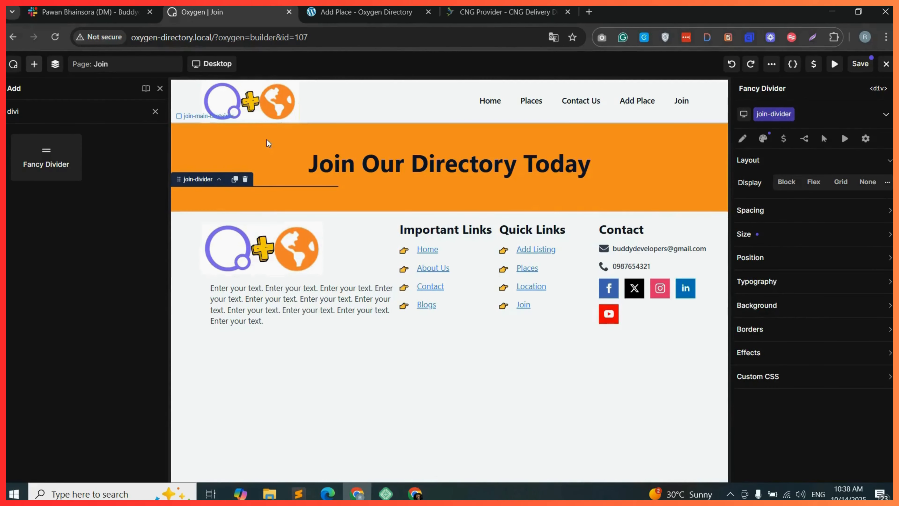
# Set the main container's display to Flex in a column, centered on both the X and Y axes.
pyautogui.click(55, 64)
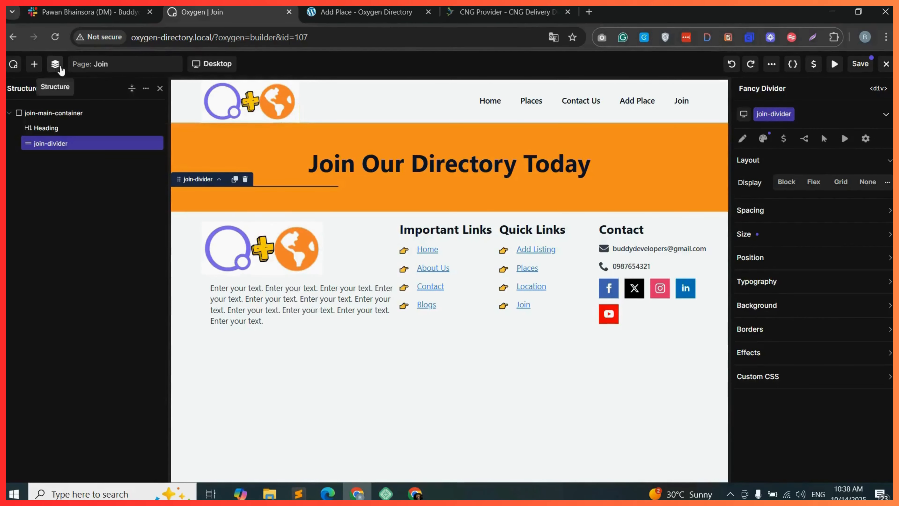
pyautogui.click(68, 113)
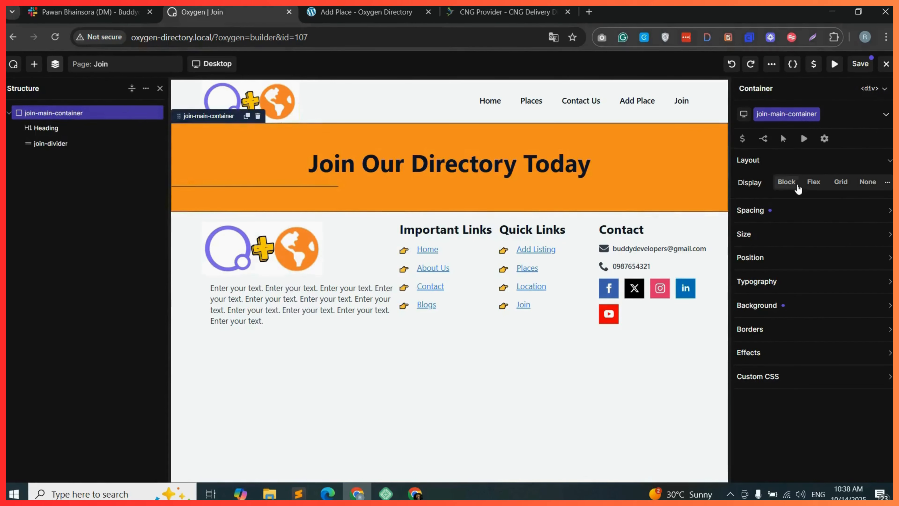
pyautogui.click(815, 185)
pyautogui.click(823, 205)
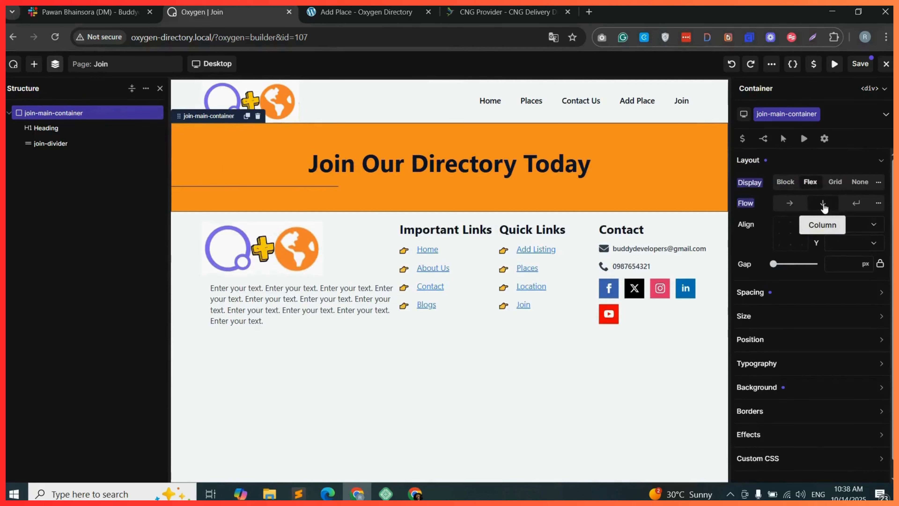
pyautogui.click(863, 226)
pyautogui.click(848, 250)
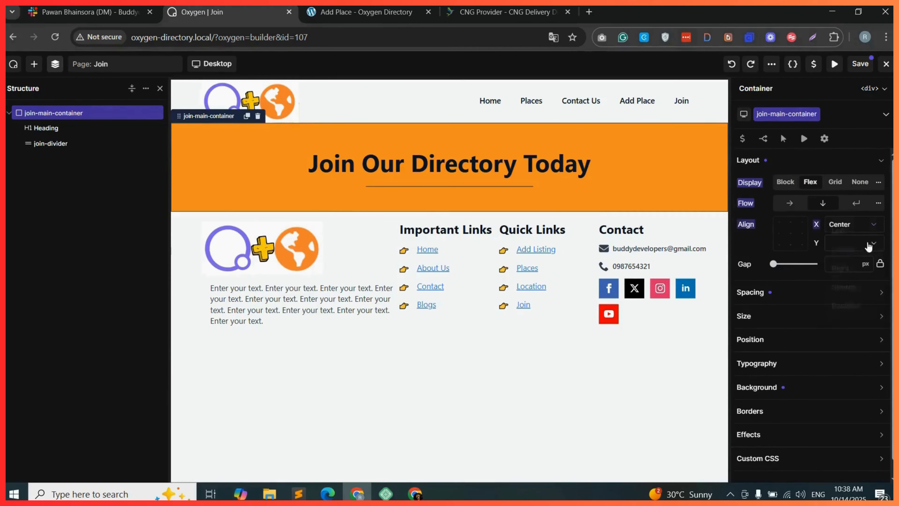
pyautogui.click(853, 243)
pyautogui.click(845, 268)
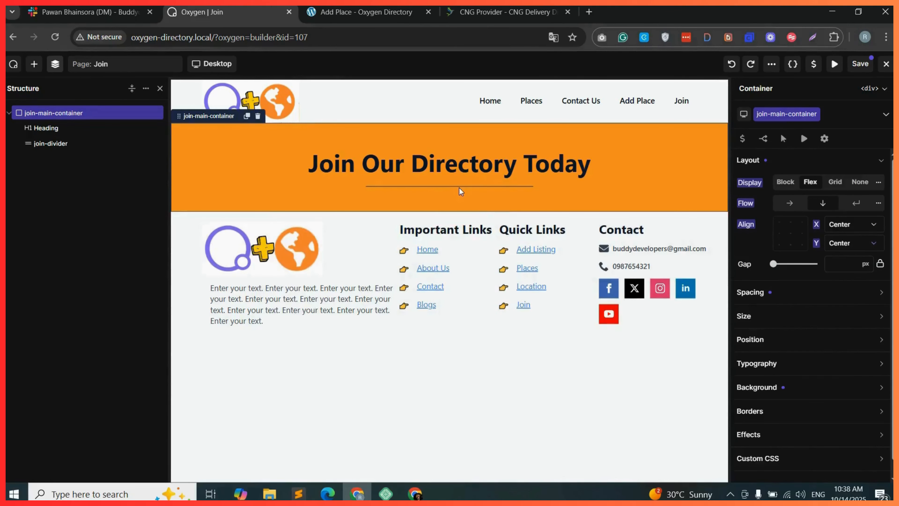
# Add a Text element inside the container directly below the divider.
pyautogui.click(64, 144)
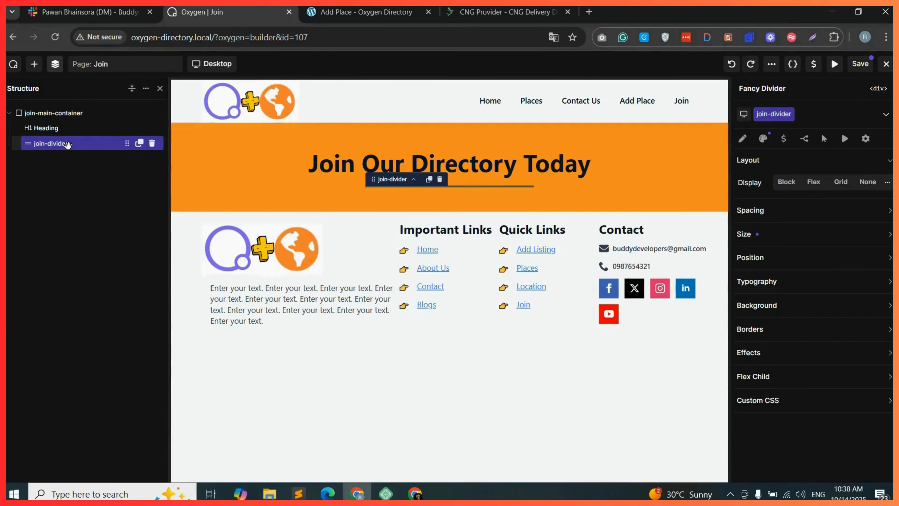
pyautogui.click(33, 64)
pyautogui.moveTo(44, 229); pyautogui.dragTo(463, 201)
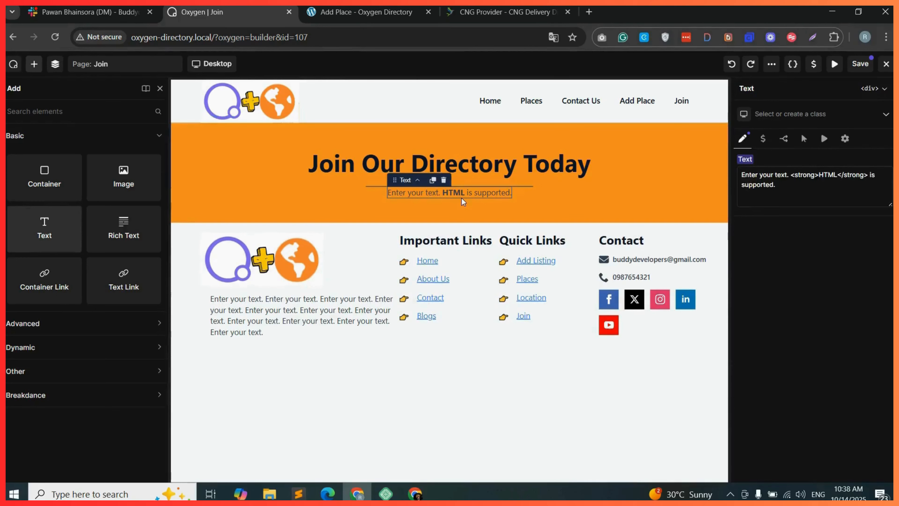
# Try to fill the text with the placeholder sentence repeated several times.
pyautogui.moveTo(787, 175); pyautogui.dragTo(875, 175)
pyautogui.click(790, 174)
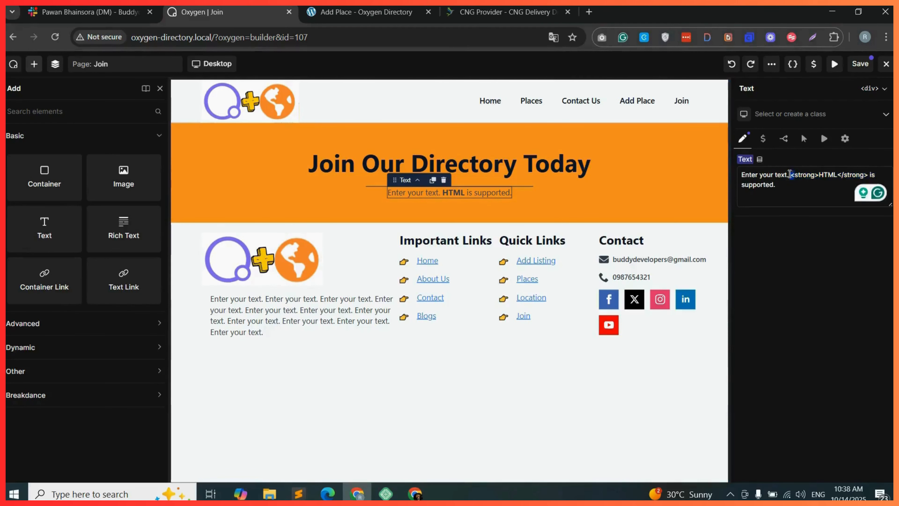
pyautogui.moveTo(789, 173); pyautogui.dragTo(745, 170)
pyautogui.hotkey('ctrl', 'x')
pyautogui.hotkey('ctrl', 'a')
pyautogui.hotkey('ctrl', 'v')
pyautogui.hotkey('ctrl', 'v')
pyautogui.hotkey('ctrl', 'v')
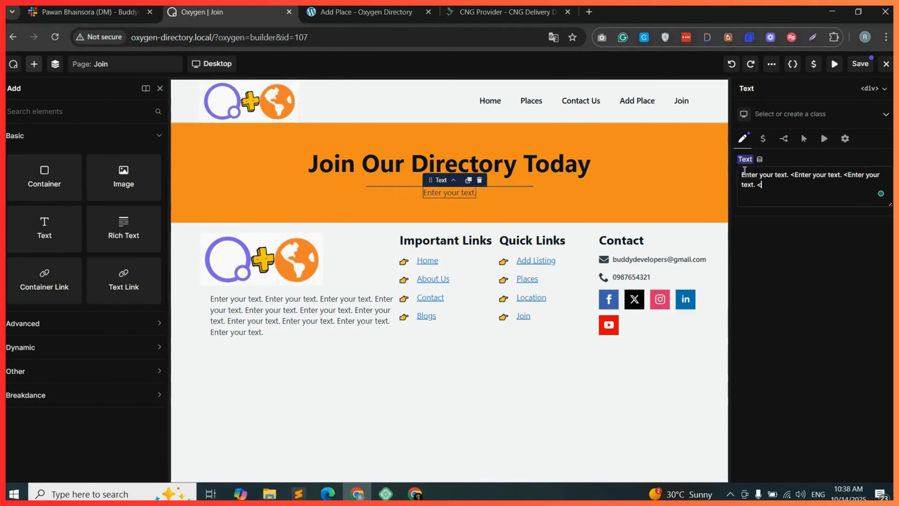
pyautogui.hotkey('ctrl', 'v')
pyautogui.hotkey('ctrl', 'v')
pyautogui.hotkey('ctrl', 'v')
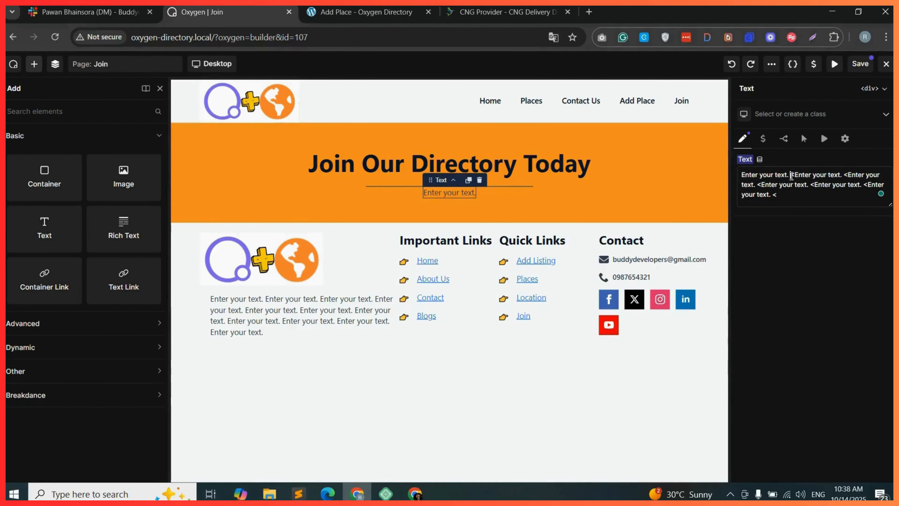
# Replace the text content with the sentence "Enter your text." repeated several times.
pyautogui.moveTo(792, 175); pyautogui.dragTo(742, 174)
pyautogui.hotkey('ctrl', 'x')
pyautogui.hotkey('ctrl', 'a')
pyautogui.hotkey('ctrl', 'v')
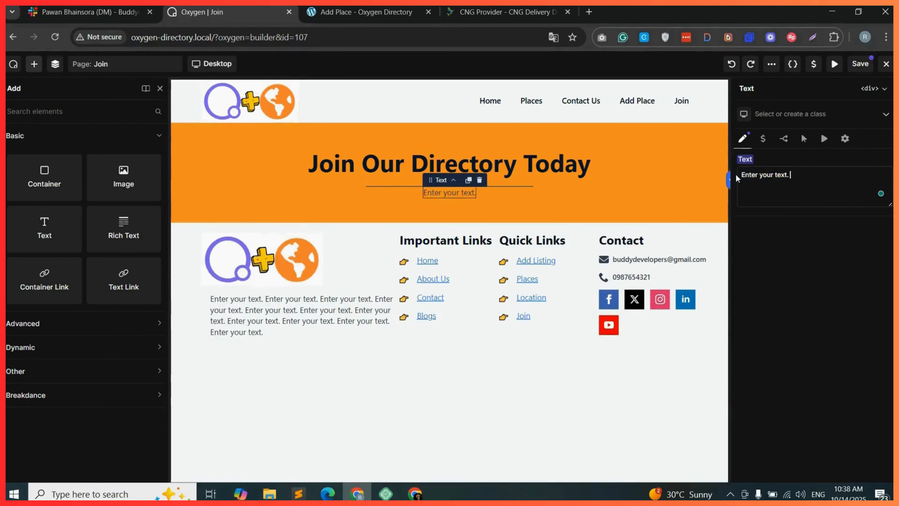
pyautogui.hotkey('ctrl', 'v')
pyautogui.hotkey('ctrl', 'v')
pyautogui.hotkey('ctrl', 'v')
pyautogui.hotkey('ctrl', 'v')
pyautogui.hotkey('ctrl', 'v')
pyautogui.hotkey('ctrl', 'v')
pyautogui.hotkey('ctrl', 'v')
pyautogui.hotkey('ctrl', 'v')
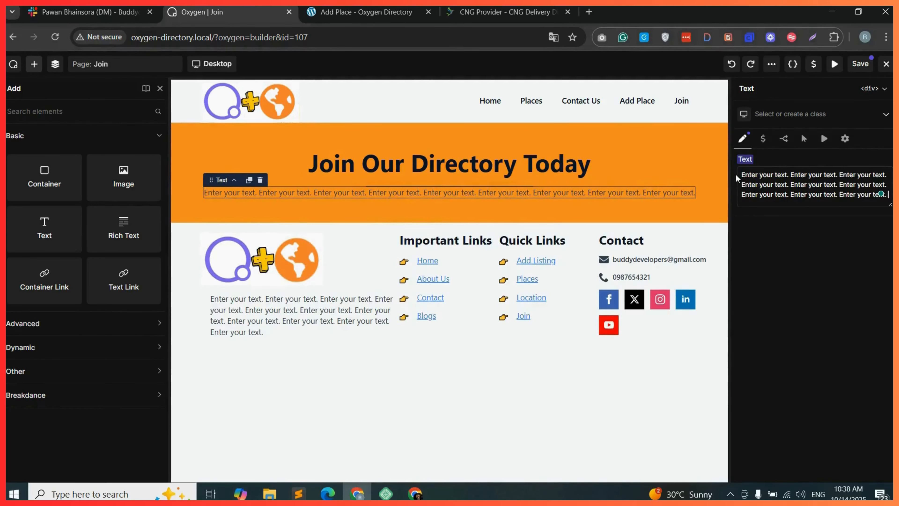
# Create and assign a new class join-her-text to the text element.
pyautogui.click(784, 114)
pyautogui.write('join-her-text')
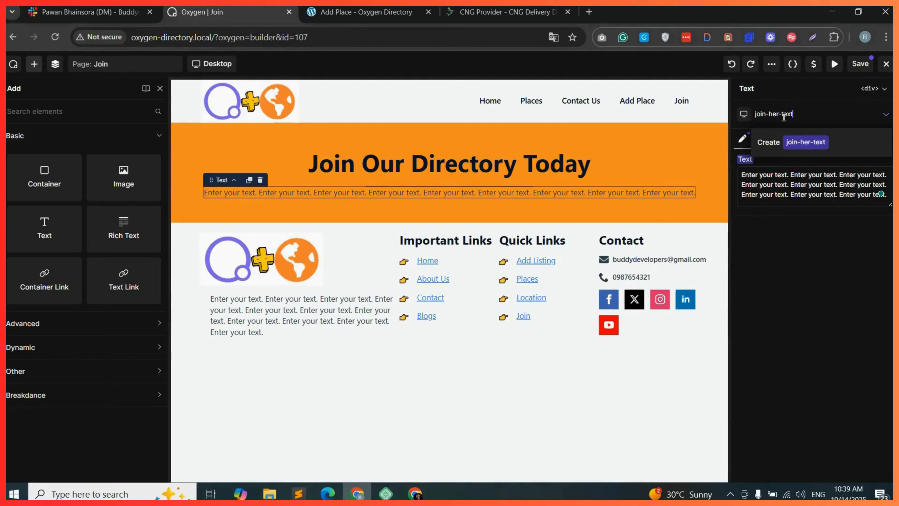
pyautogui.click(796, 143)
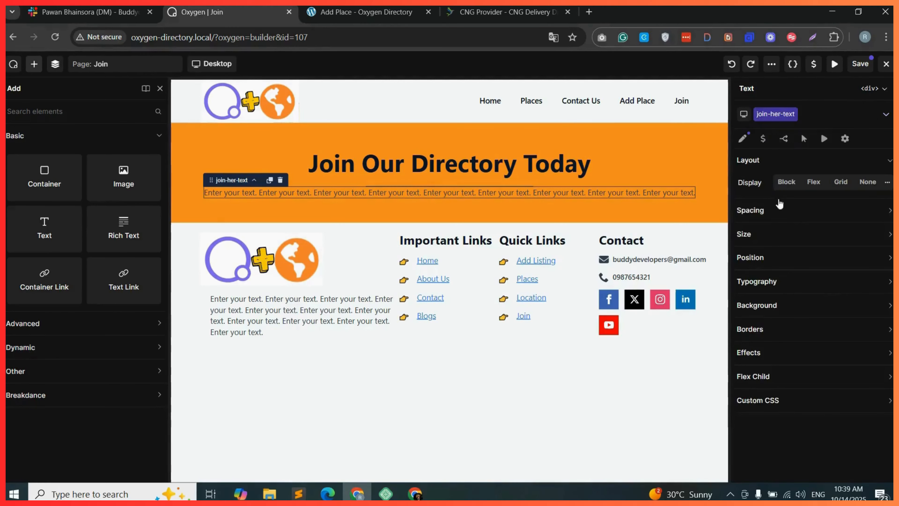
# Give the text 120 px padding on the left and right sides.
pyautogui.click(792, 212)
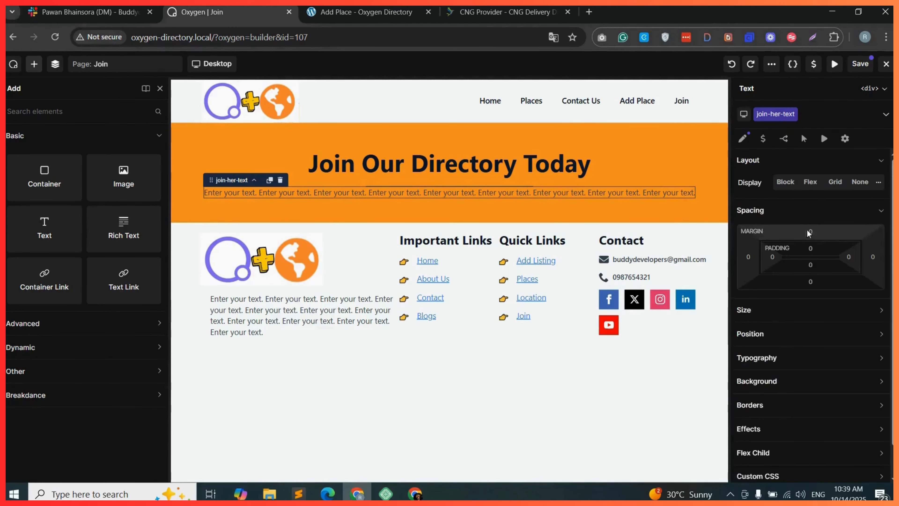
pyautogui.click(779, 258)
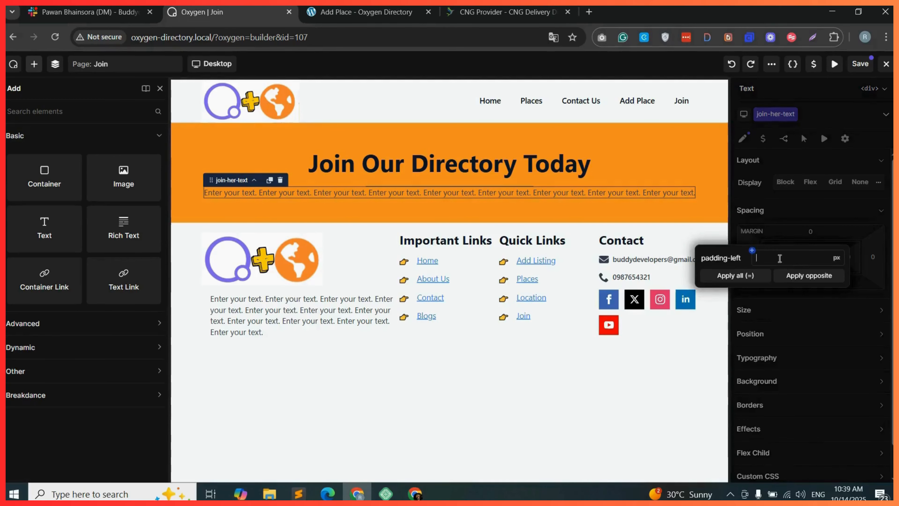
pyautogui.write('120')
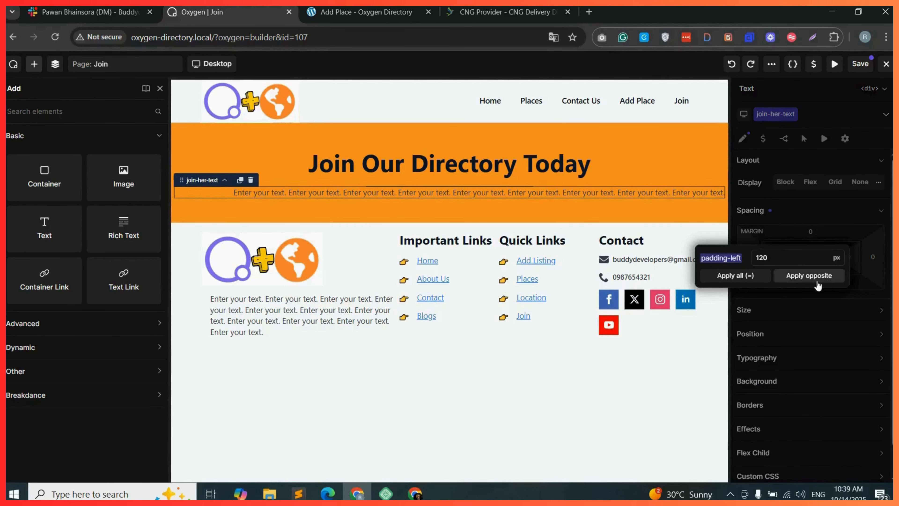
pyautogui.click(821, 279)
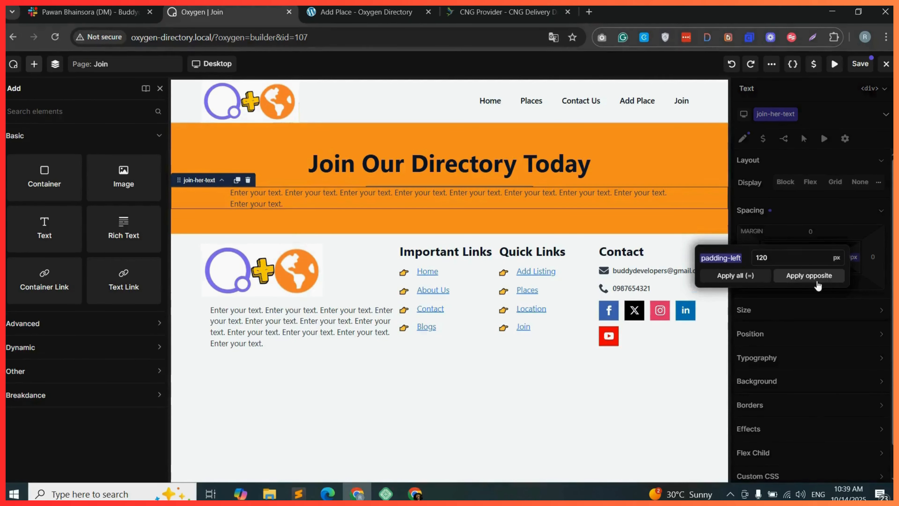
# Center-align the text in the typography settings.
pyautogui.click(795, 214)
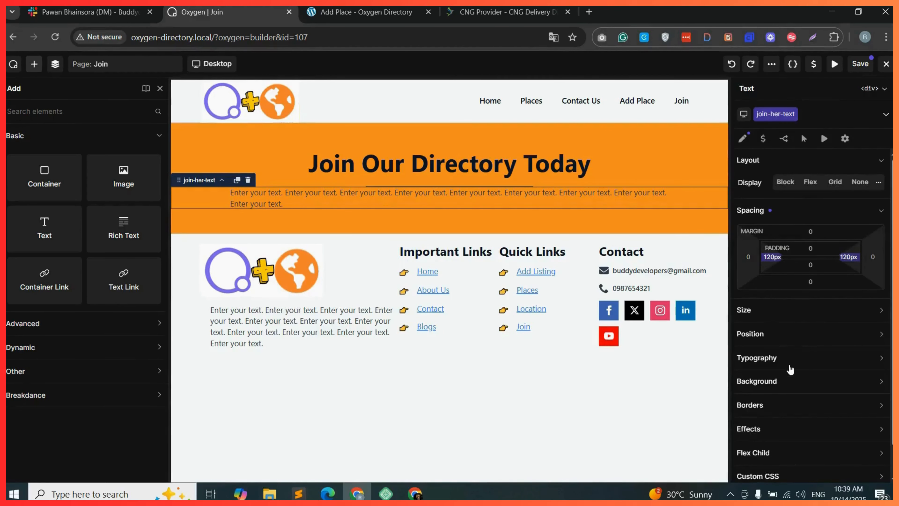
pyautogui.click(804, 360)
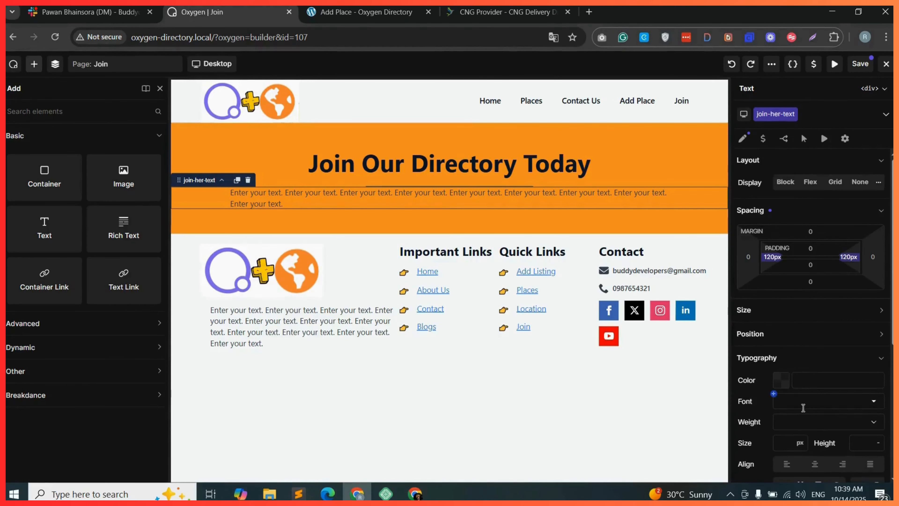
pyautogui.scroll(-3, 810, 411)
pyautogui.click(814, 385)
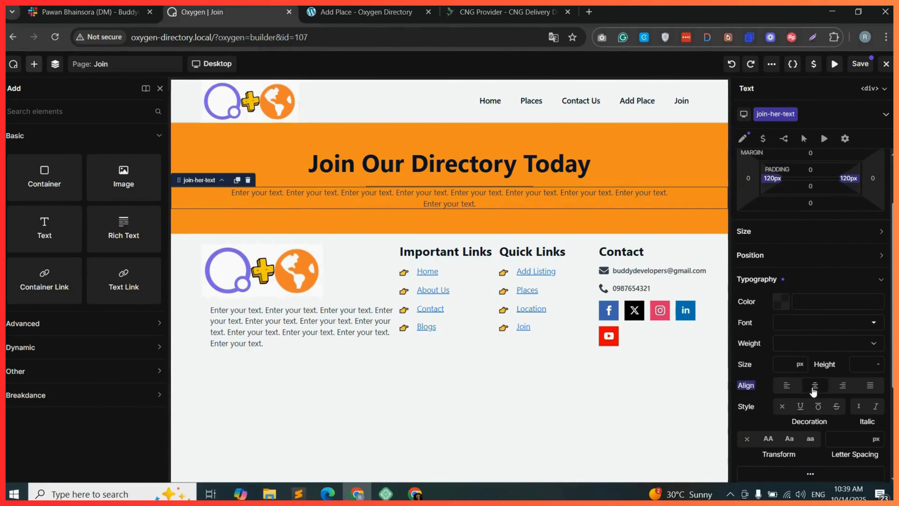
pyautogui.scroll(3, 811, 236)
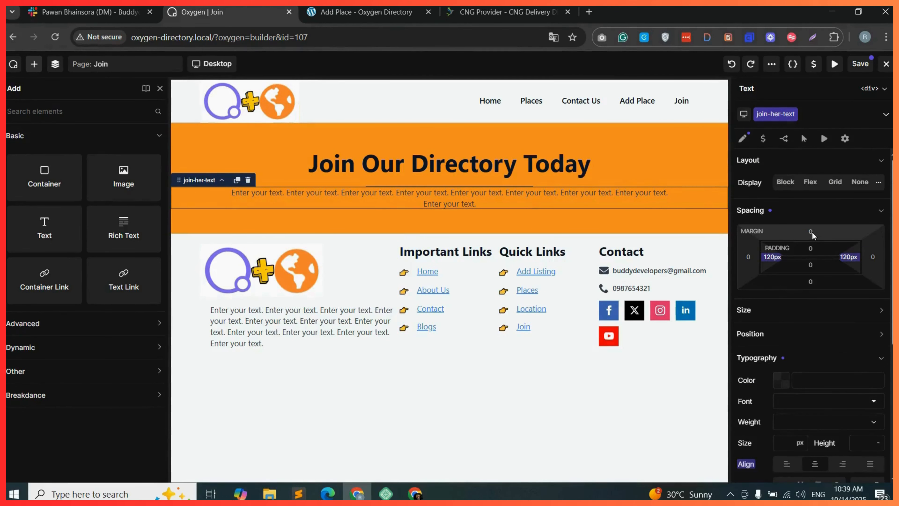
# Set the text's top padding to 20 px.
pyautogui.click(810, 247)
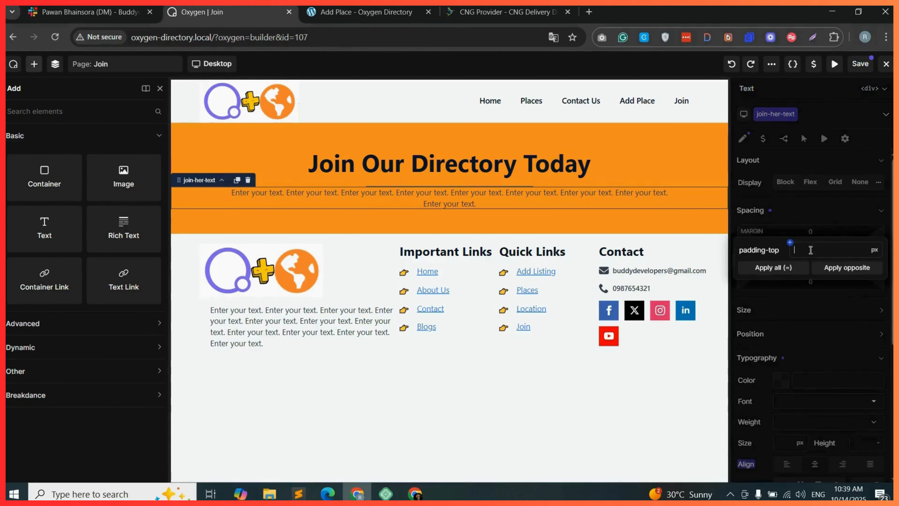
pyautogui.write('30')
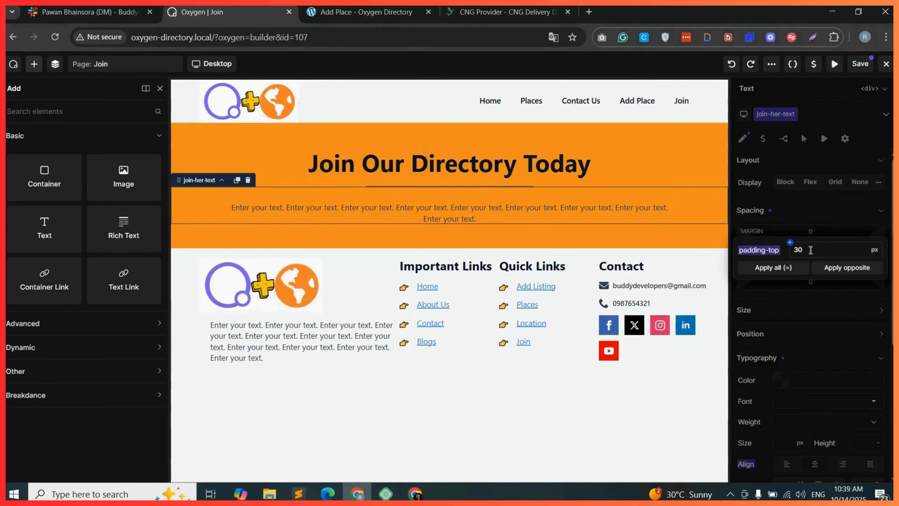
pyautogui.press('BackSpace')
pyautogui.press('BackSpace')
pyautogui.write('20')
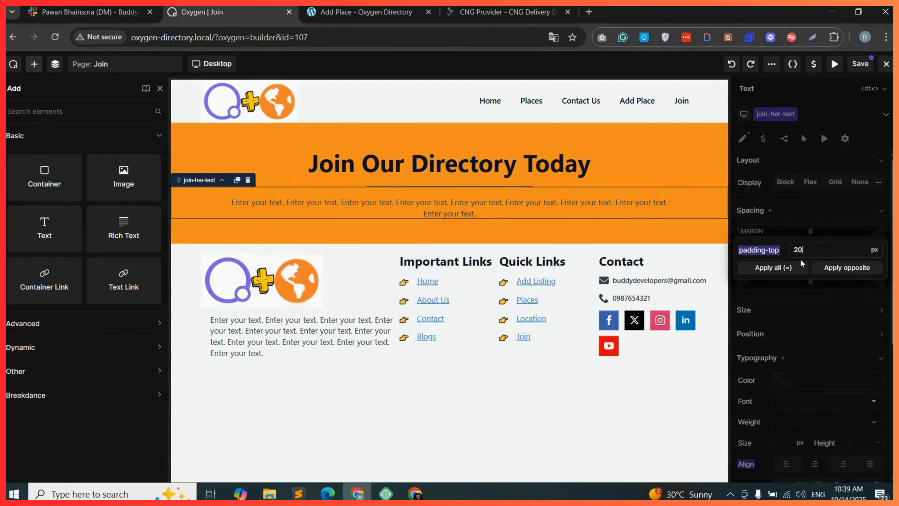
pyautogui.click(827, 301)
pyautogui.click(827, 309)
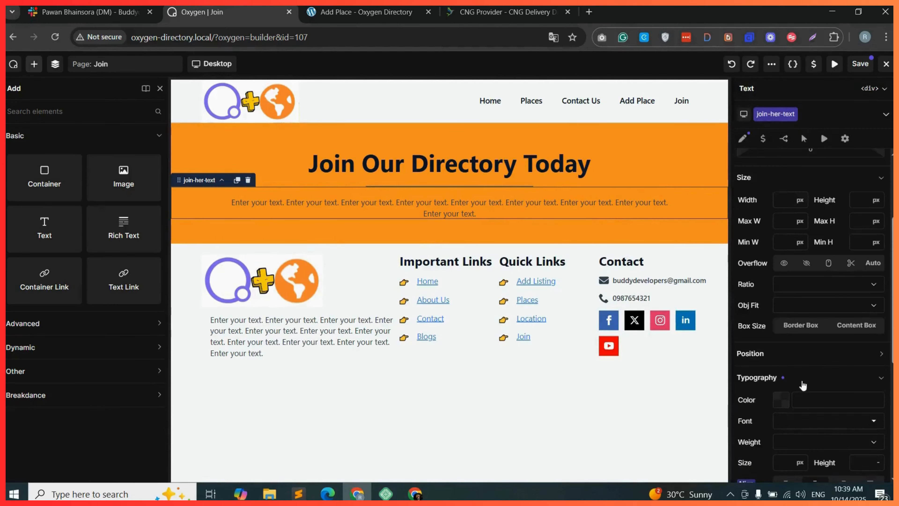
# Set the text's font size to 18 px.
pyautogui.click(811, 377)
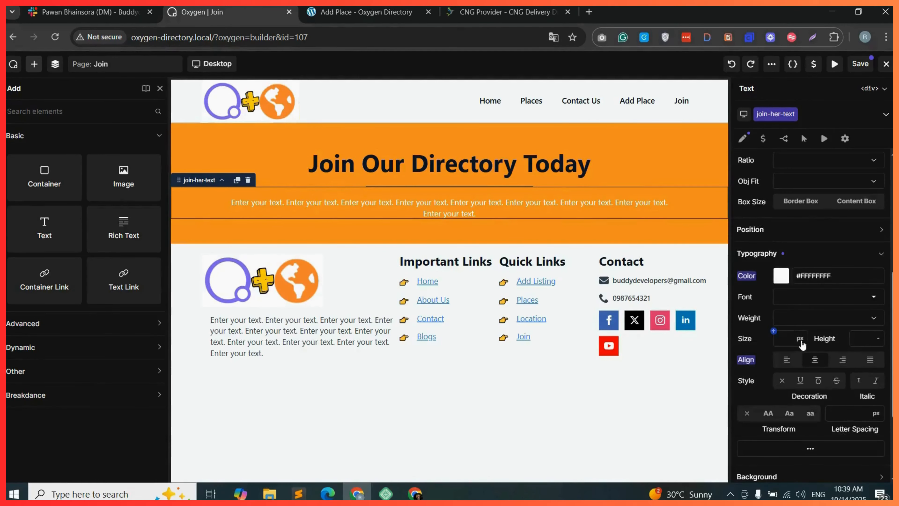
pyautogui.click(784, 338)
pyautogui.write('18')
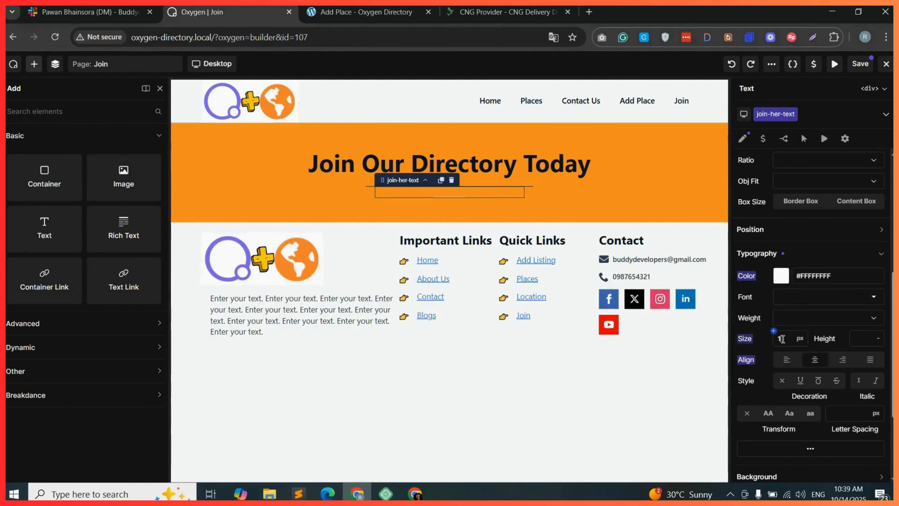
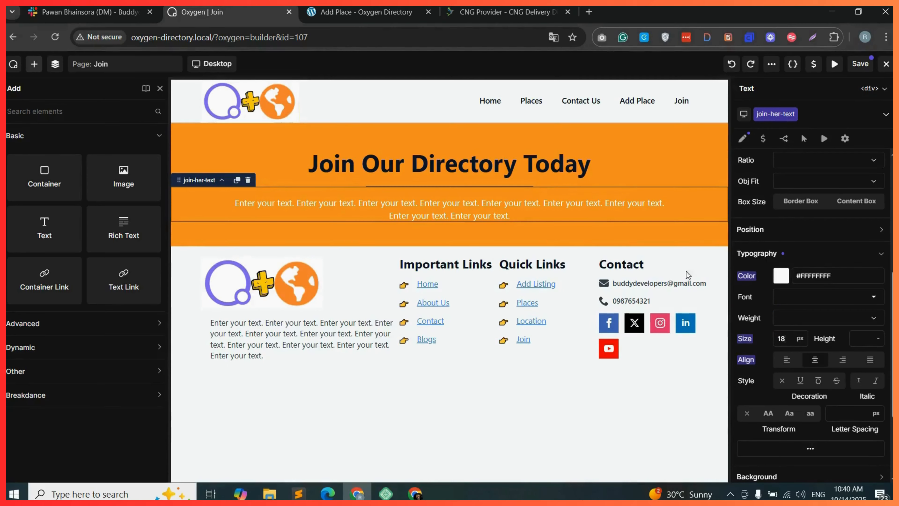
# Add a Button element below the hero paragraph on the Join page, finding it by searching for button.
pyautogui.click(555, 168)
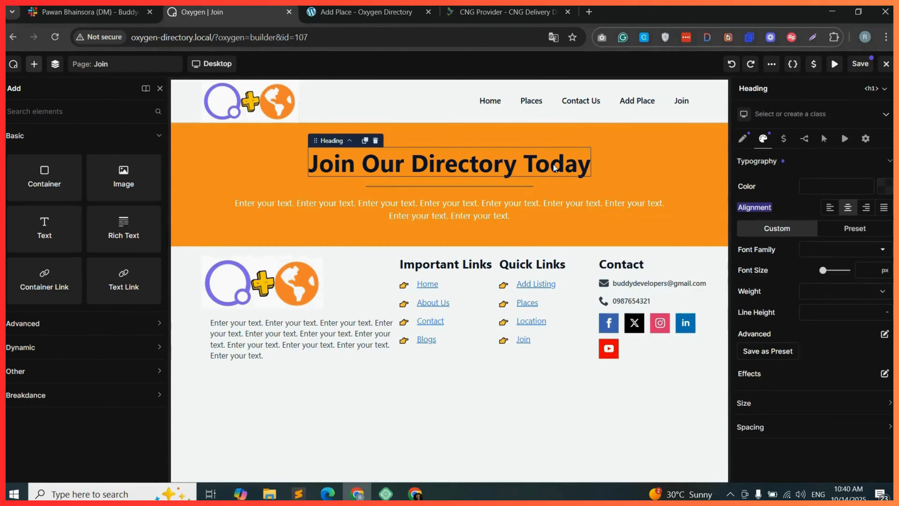
pyautogui.click(484, 187)
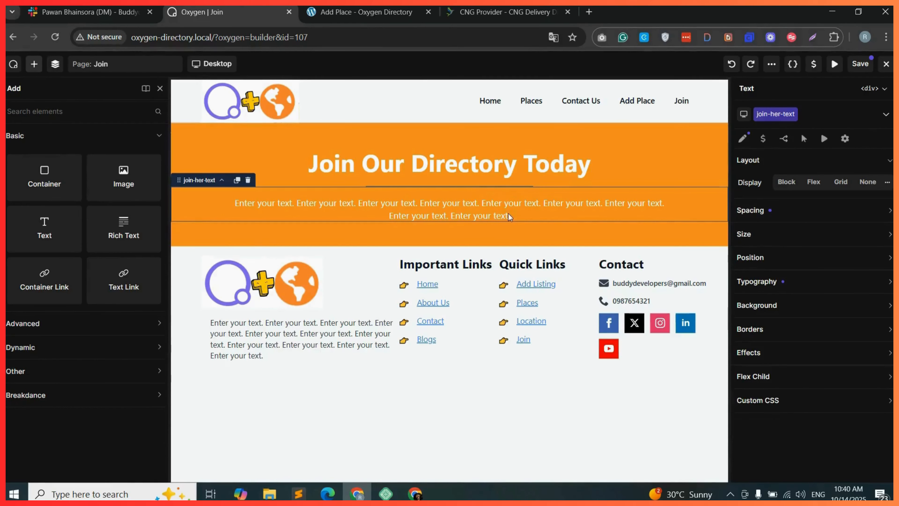
pyautogui.click(60, 112)
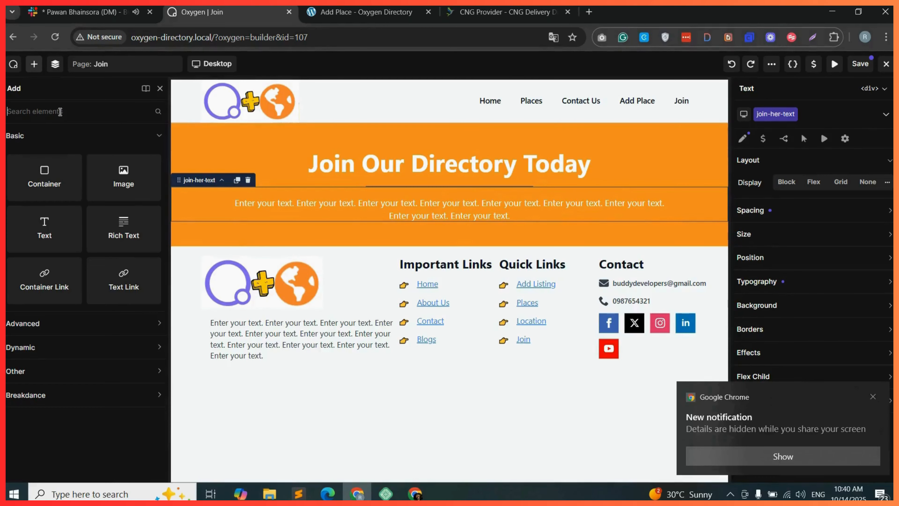
pyautogui.write('b')
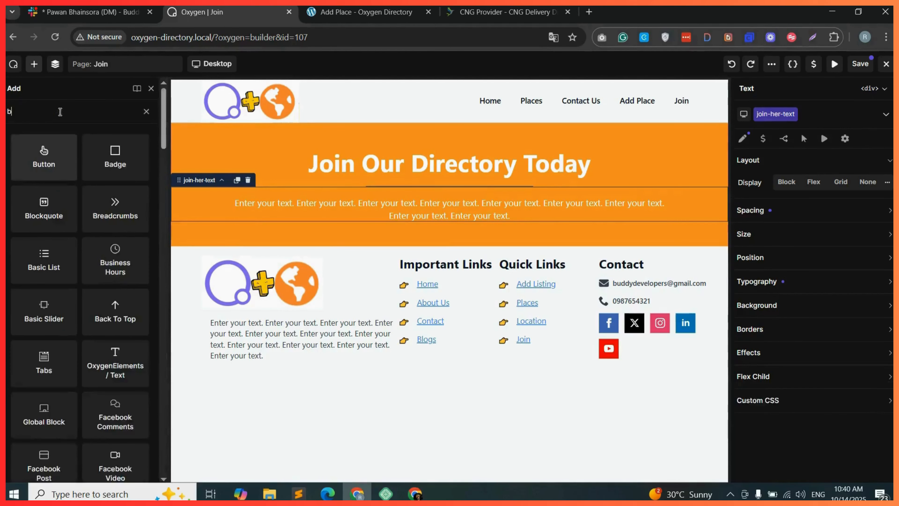
pyautogui.write('utton')
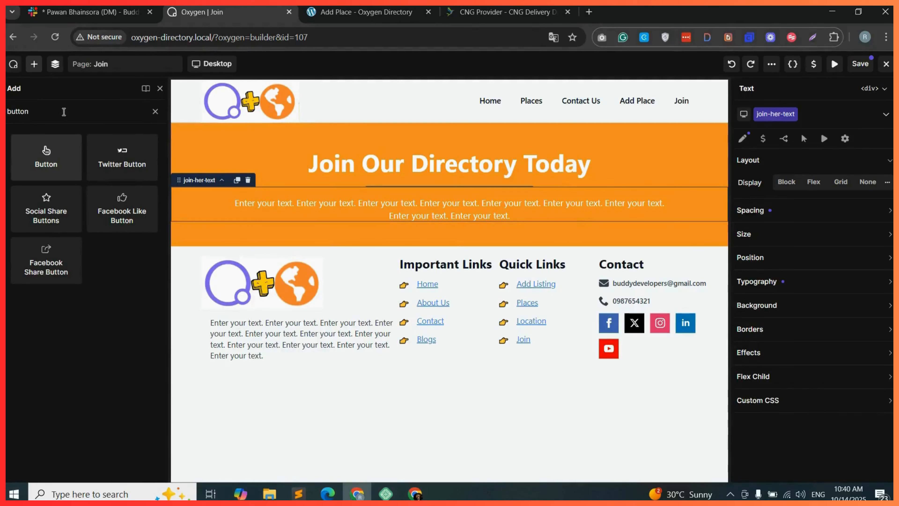
pyautogui.moveTo(46, 156); pyautogui.dragTo(450, 238)
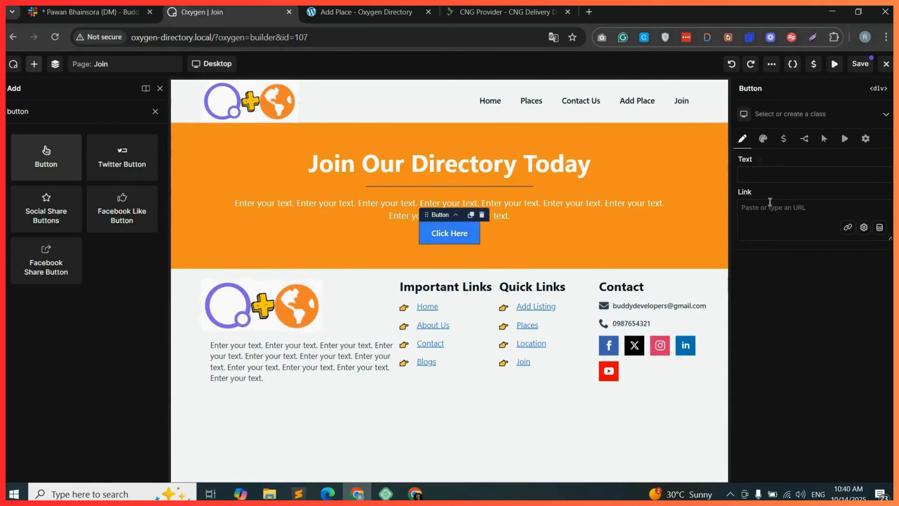
# Create and assign the class join-hero-button to the new button.
pyautogui.click(778, 115)
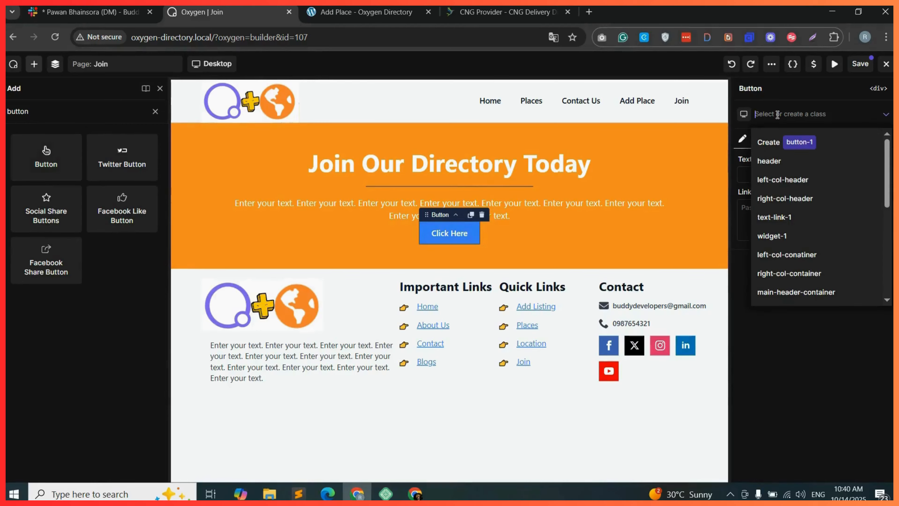
pyautogui.write('join-hero-button')
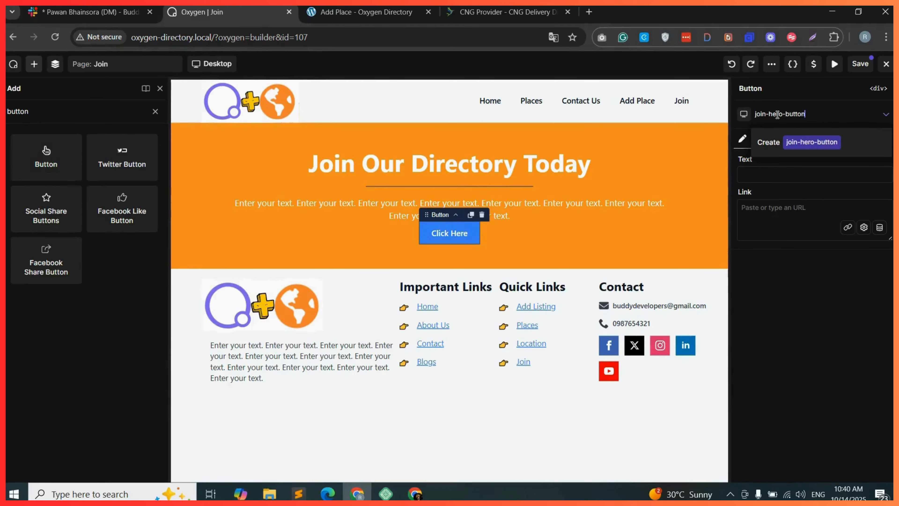
pyautogui.click(839, 141)
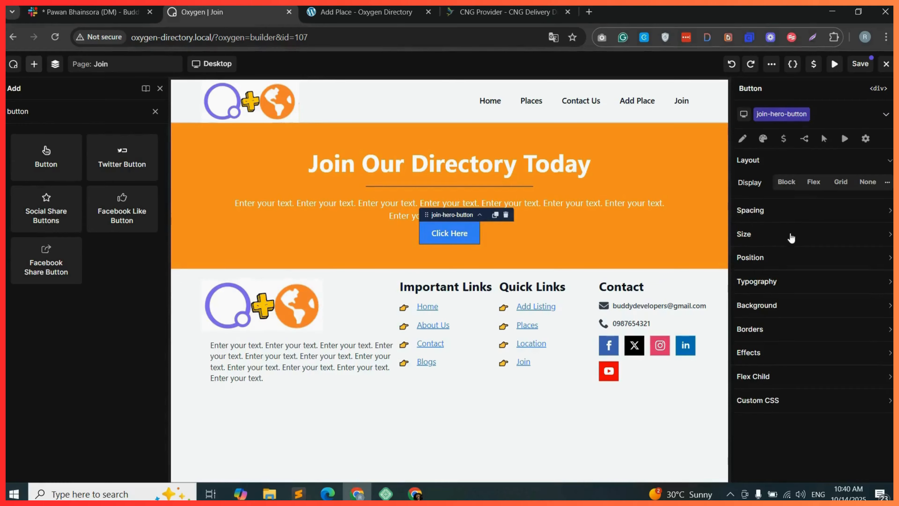
# Examine the button's Size, Typography, Background and Borders property sections.
pyautogui.click(801, 237)
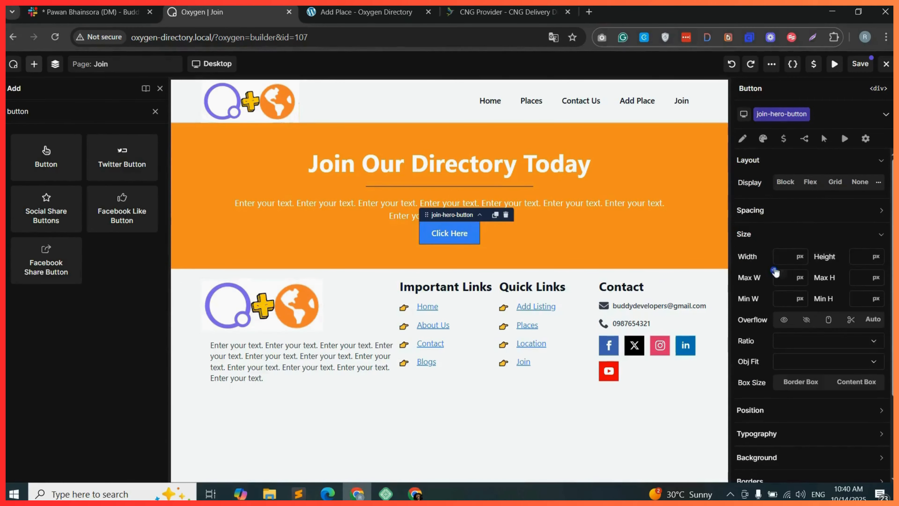
pyautogui.click(768, 432)
pyautogui.scroll(-3, 779, 390)
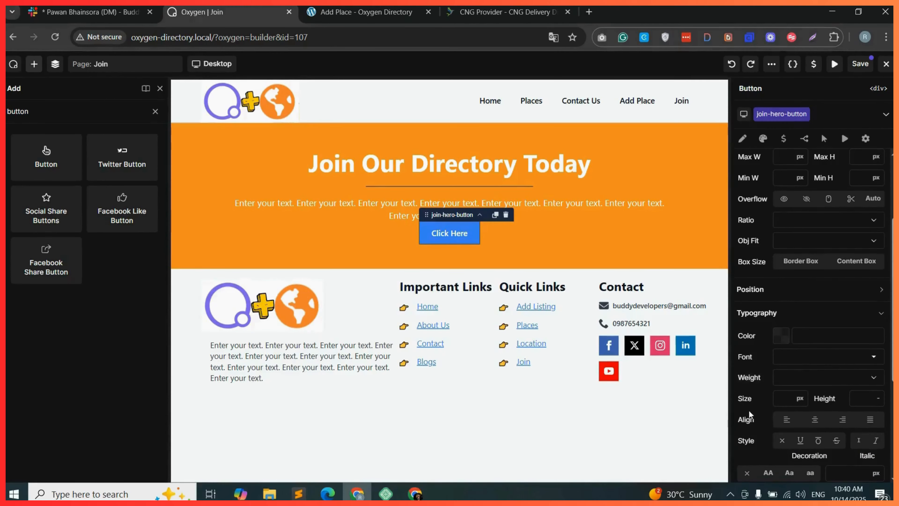
pyautogui.scroll(-5, 807, 407)
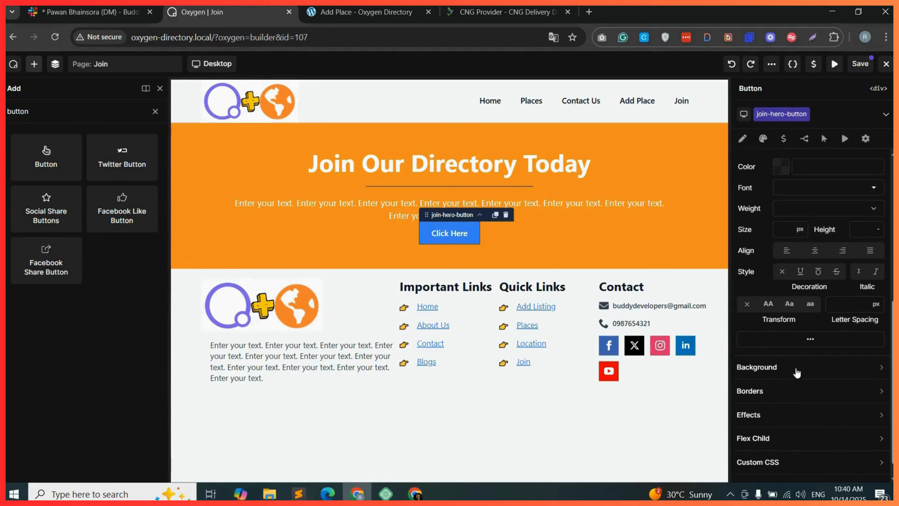
pyautogui.click(793, 372)
pyautogui.click(800, 434)
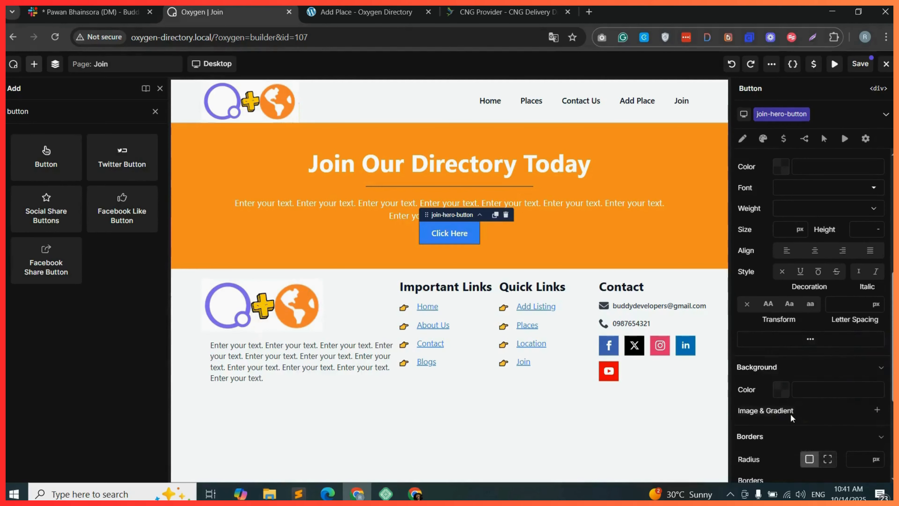
pyautogui.click(778, 390)
# Switch the button to the Custom style and set its size option to Custom.
pyautogui.click(866, 346)
pyautogui.moveTo(867, 346); pyautogui.dragTo(873, 350)
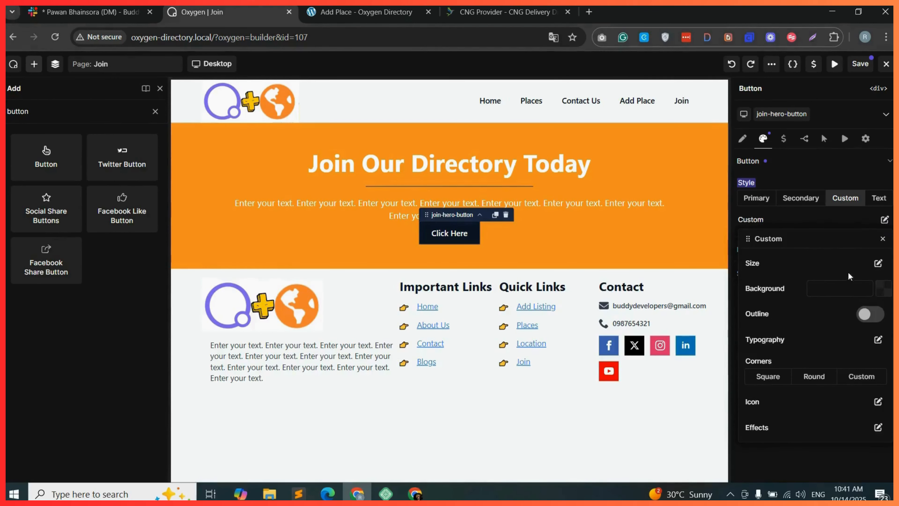
pyautogui.click(878, 264)
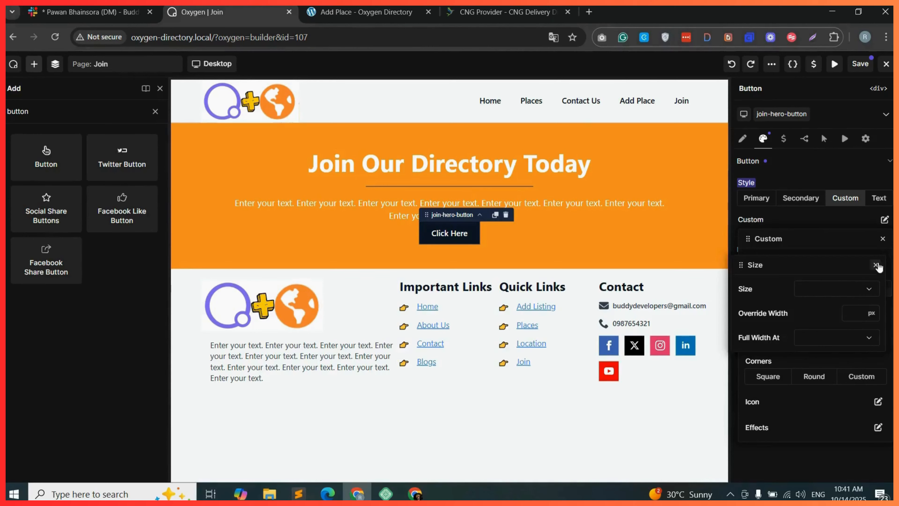
pyautogui.click(844, 293)
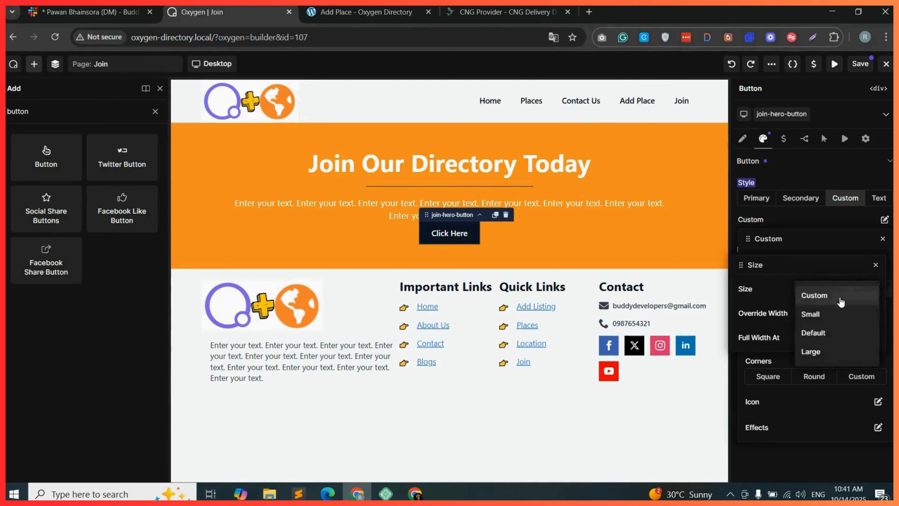
pyautogui.click(824, 301)
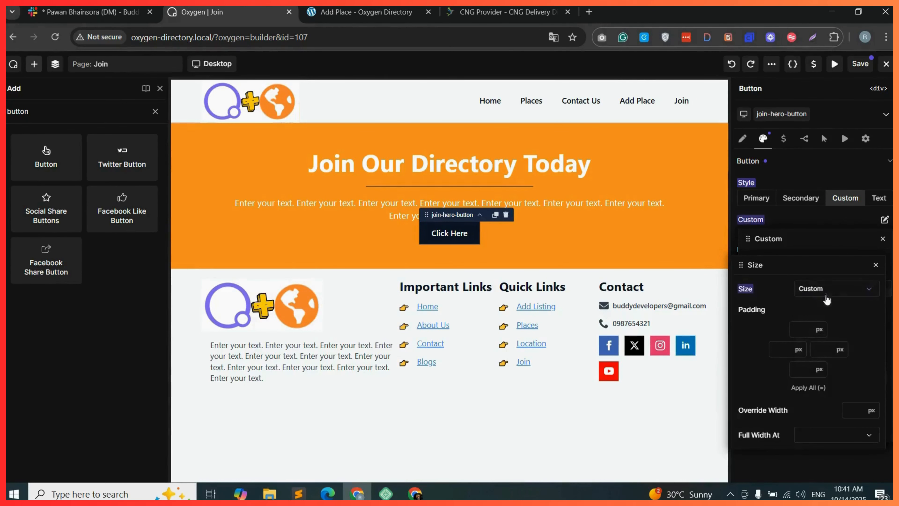
# Set the button padding to 16 px top, right and bottom and 24 px left.
pyautogui.click(802, 330)
pyautogui.write('8')
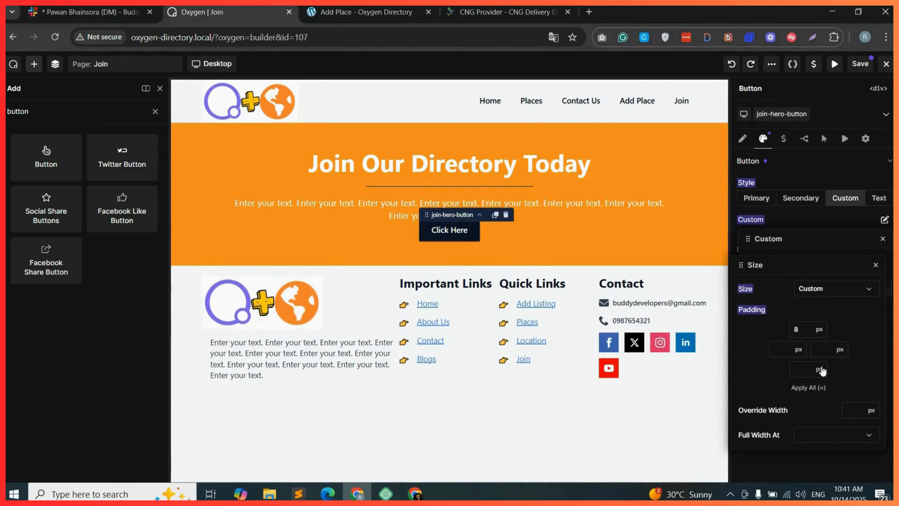
pyautogui.click(816, 372)
pyautogui.click(791, 371)
pyautogui.click(791, 372)
pyautogui.click(791, 371)
pyautogui.write('8')
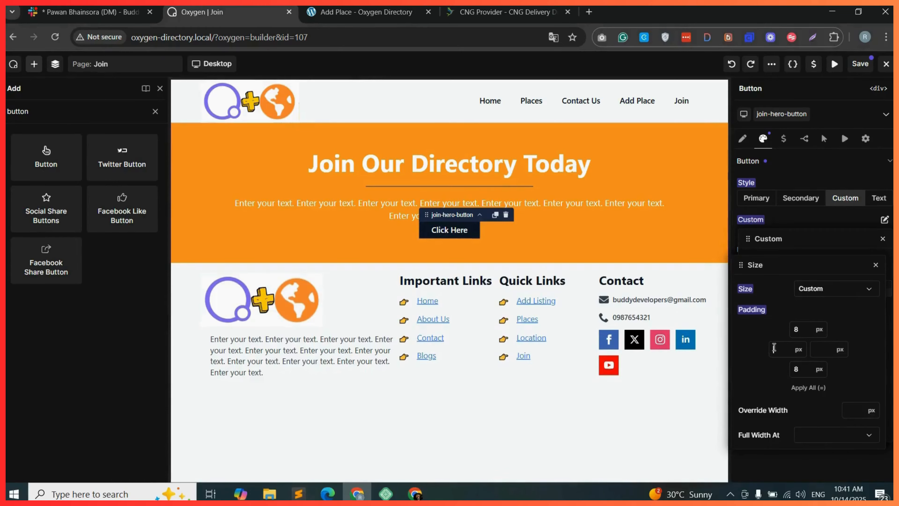
pyautogui.click(774, 349)
pyautogui.write('16')
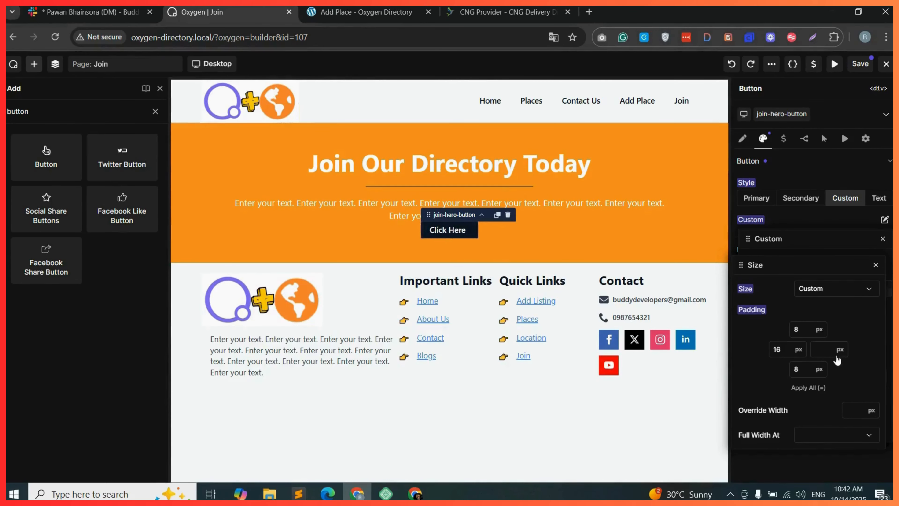
pyautogui.click(826, 349)
pyautogui.write('16')
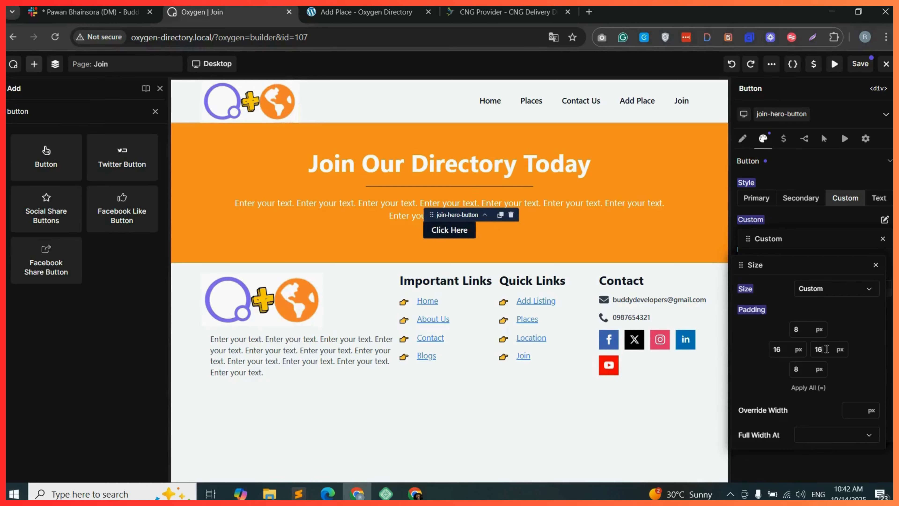
pyautogui.moveTo(803, 370); pyautogui.dragTo(794, 368)
pyautogui.write('16')
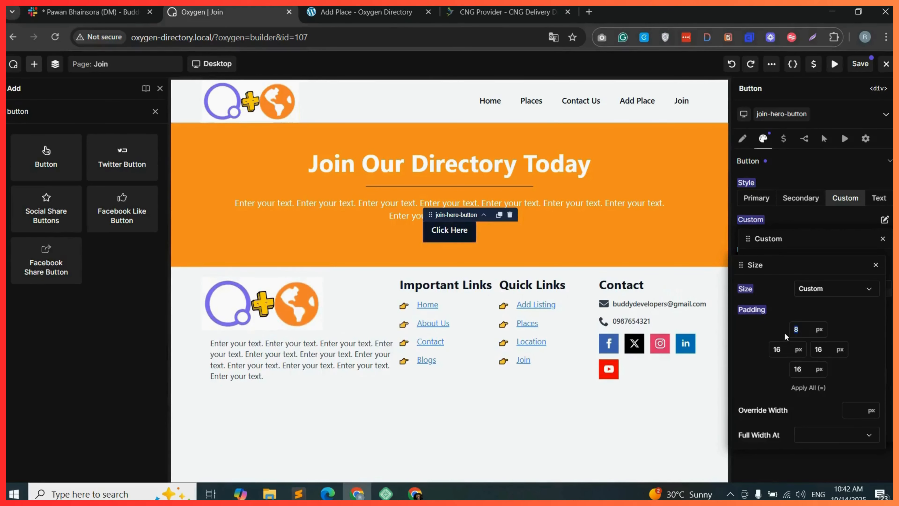
pyautogui.write('16')
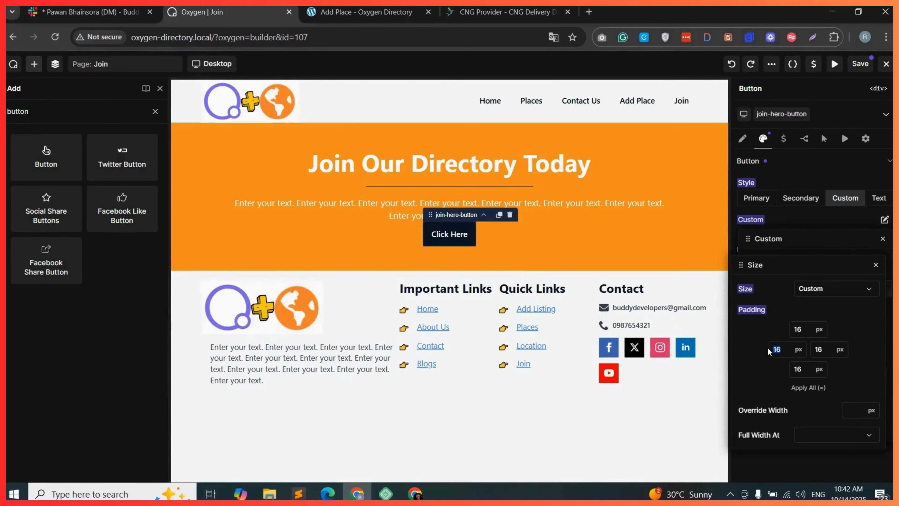
pyautogui.write('24')
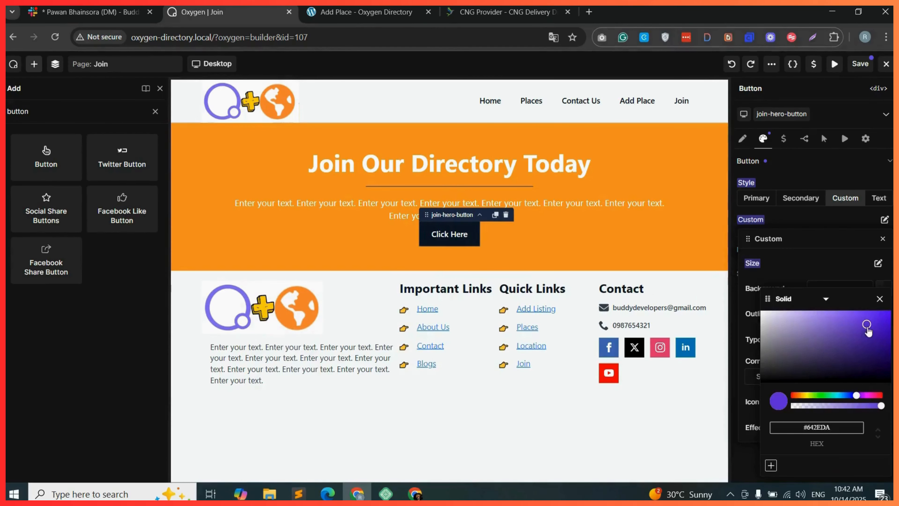
# Set the button background to #592EBDFF and choose Custom corners.
pyautogui.moveTo(867, 328); pyautogui.dragTo(862, 333)
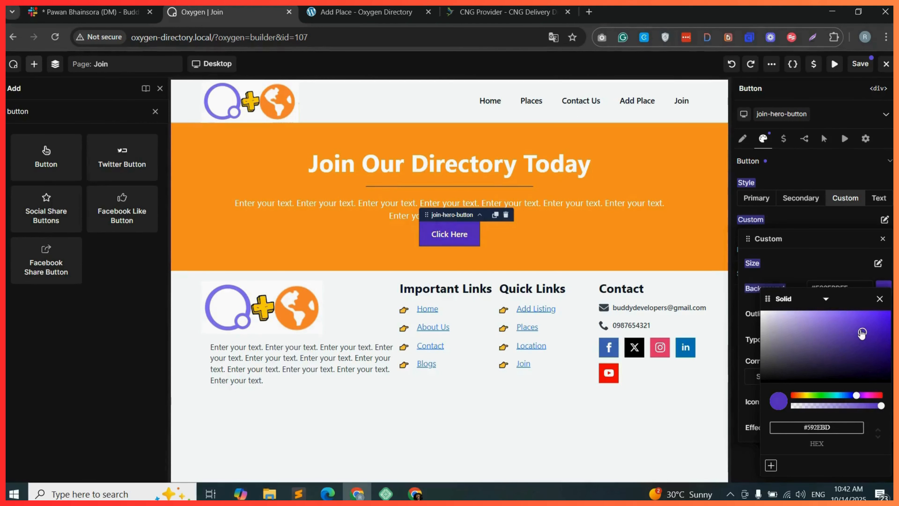
pyautogui.click(742, 426)
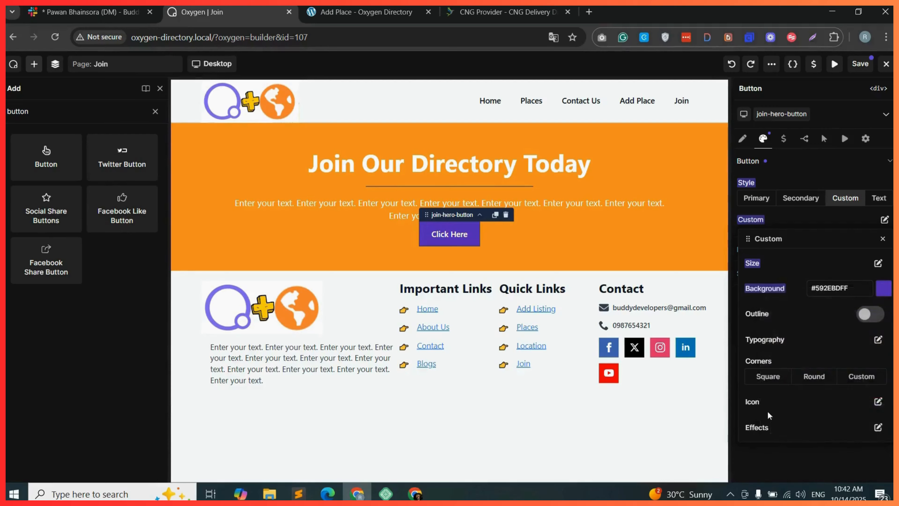
pyautogui.click(814, 377)
pyautogui.click(858, 377)
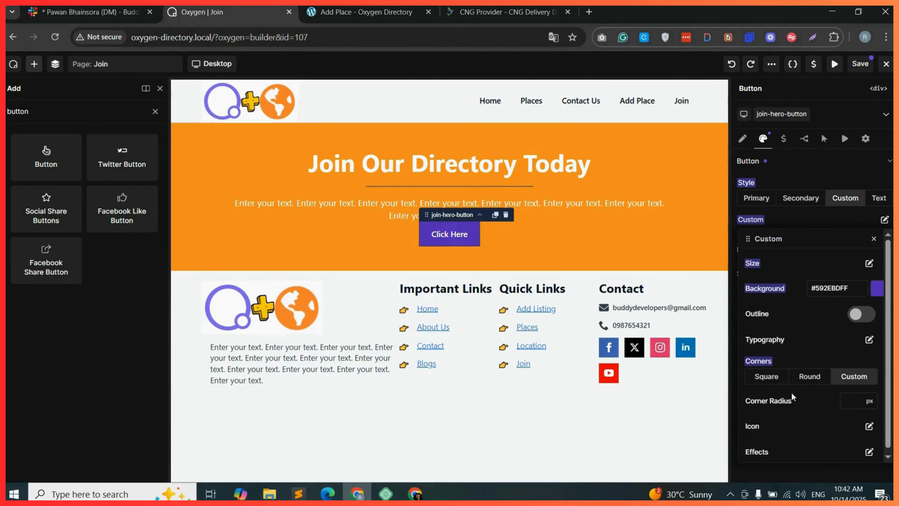
# Add the arrow up right2 icon to the button, searching the icon library for right.
pyautogui.click(870, 426)
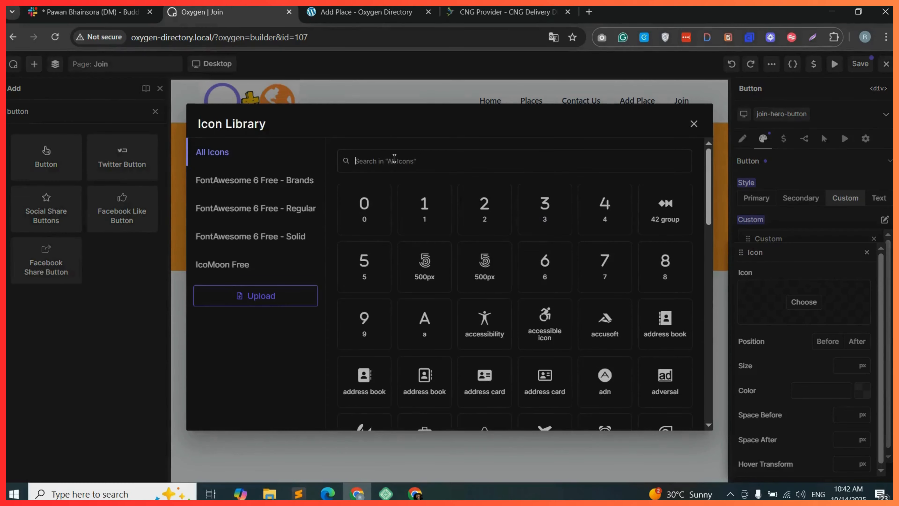
pyautogui.write('right')
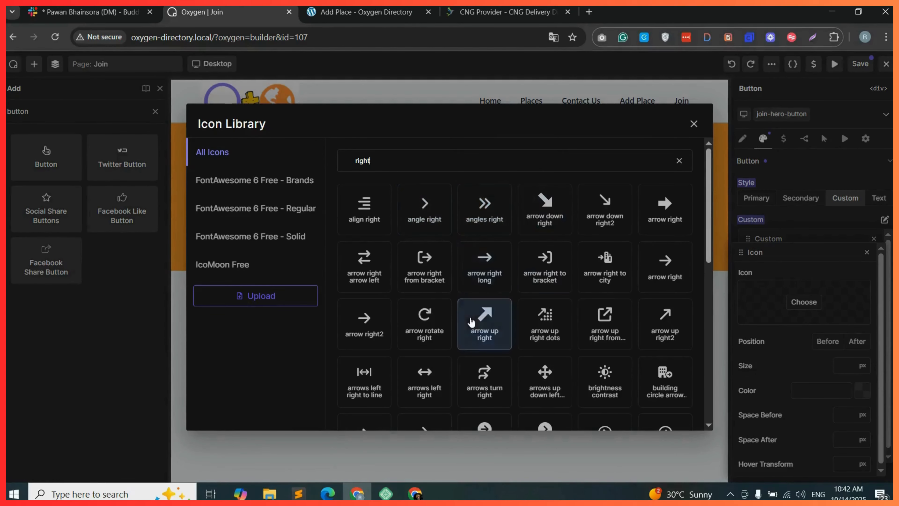
pyautogui.click(665, 321)
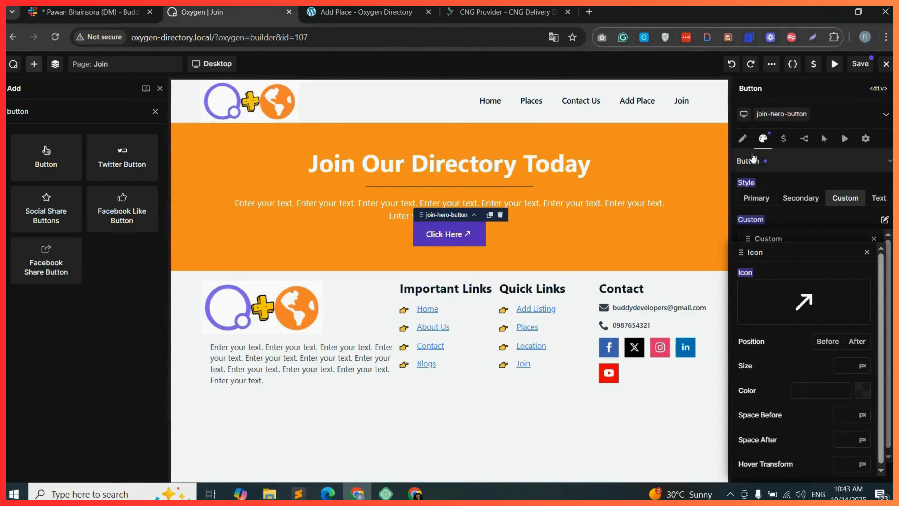
# Change the button text to Join Now.
pyautogui.click(742, 138)
pyautogui.click(761, 177)
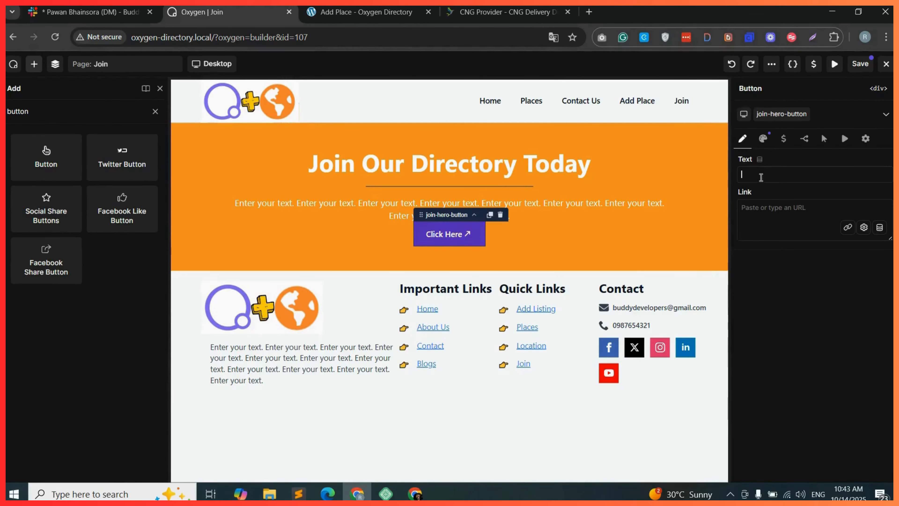
pyautogui.write('Join Now')
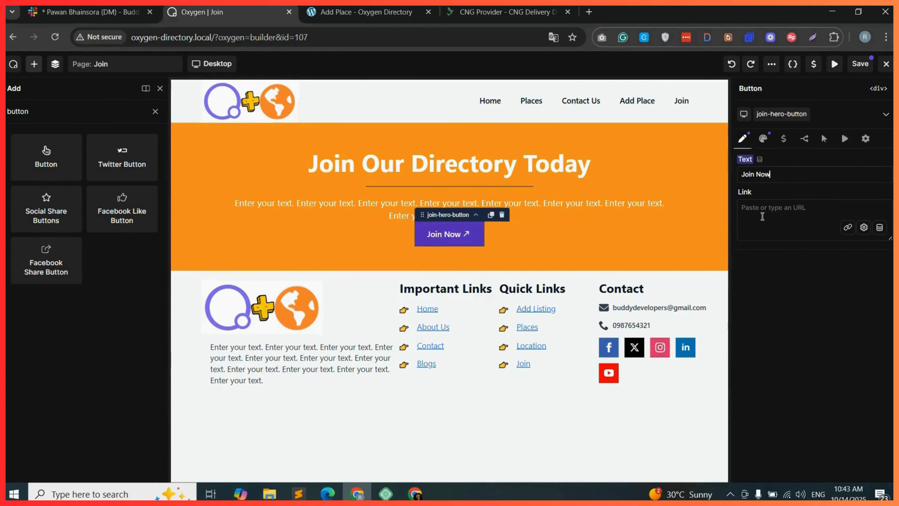
# Set the button's top margin to 20 px and save the page.
pyautogui.click(763, 139)
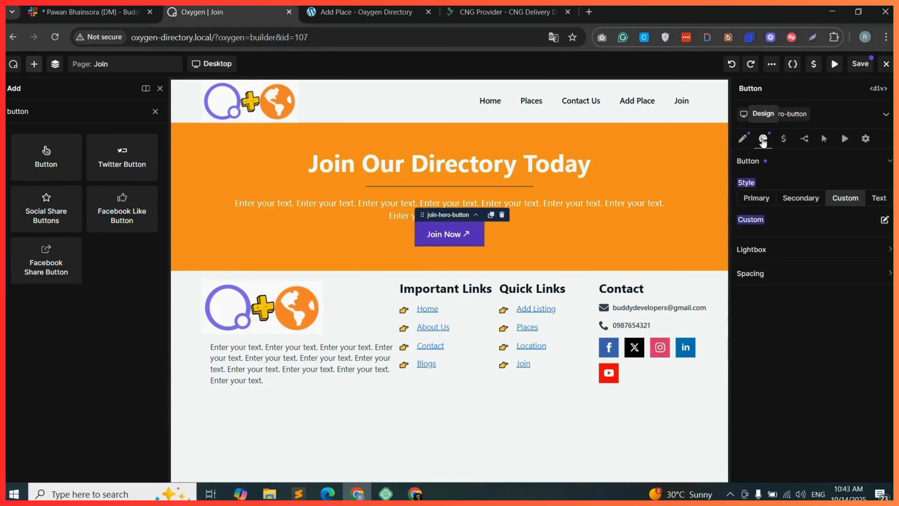
pyautogui.click(797, 273)
pyautogui.click(865, 299)
pyautogui.write('20')
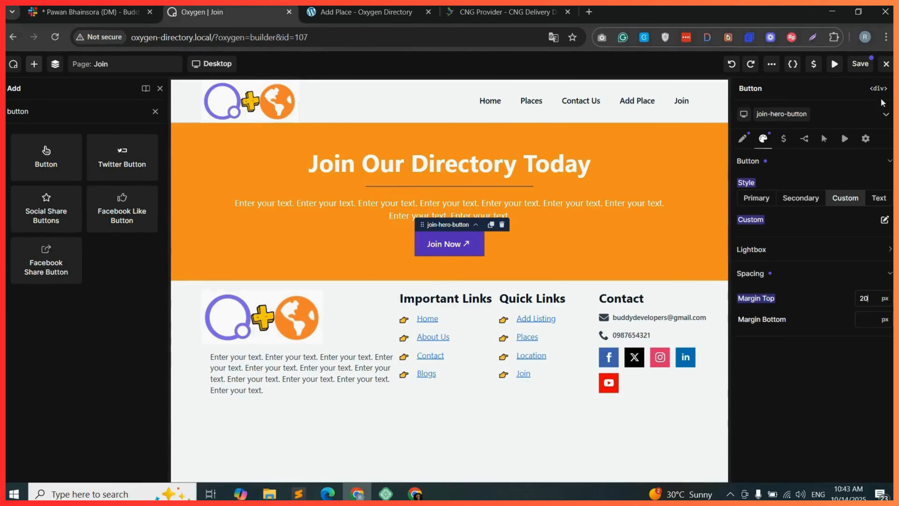
pyautogui.click(855, 71)
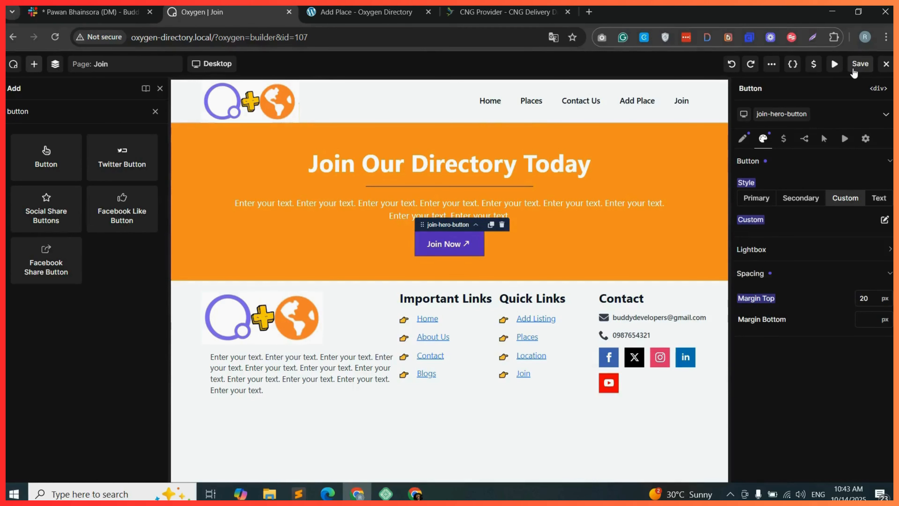
# Reload the live site and open the Join page to check the hero section and Join Now button.
pyautogui.click(366, 12)
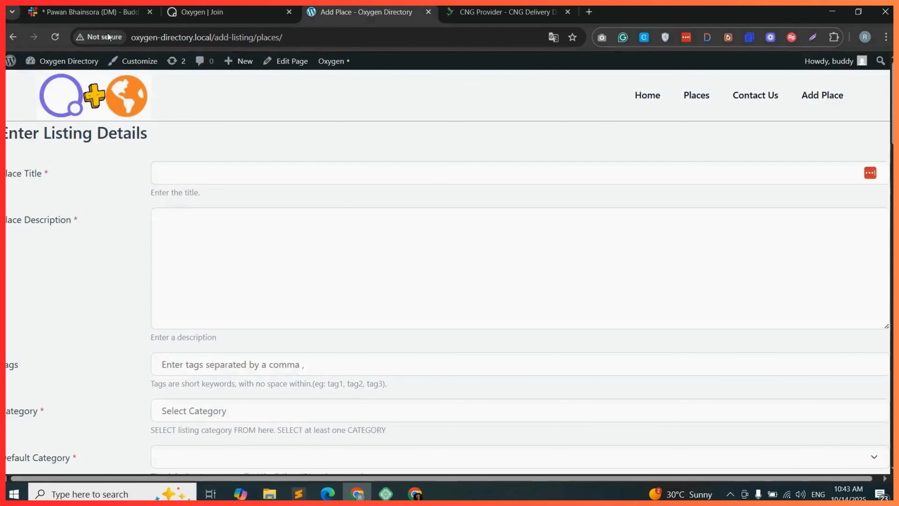
pyautogui.click(57, 39)
pyautogui.click(500, 111)
pyautogui.hotkey('ctrl', 'shift', 'Tab')
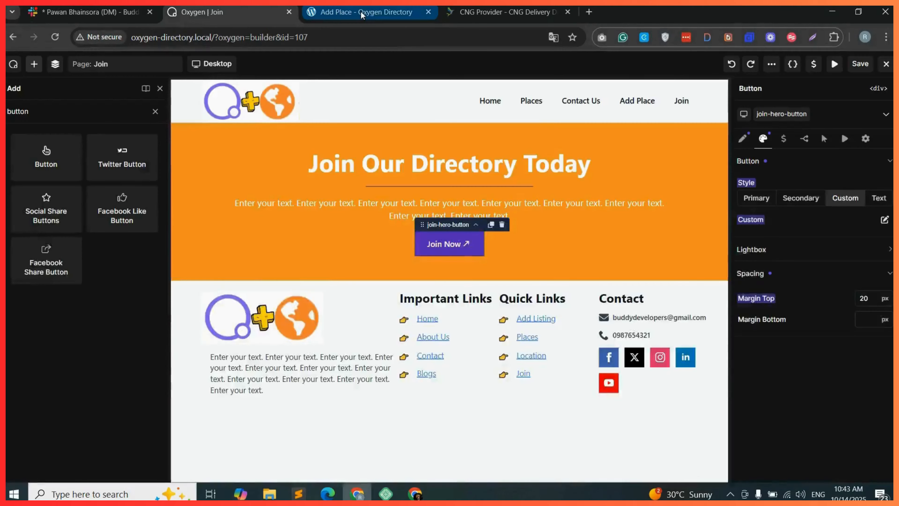
pyautogui.click(362, 14)
pyautogui.click(57, 39)
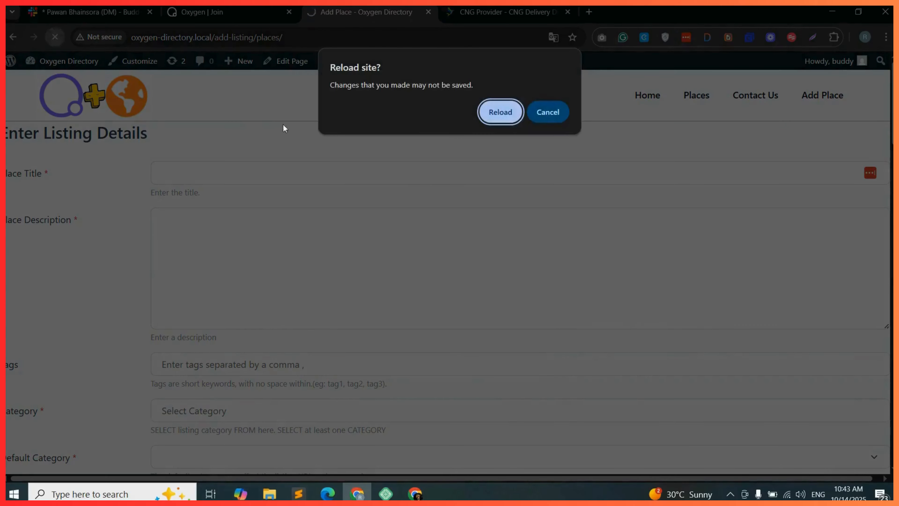
pyautogui.click(502, 115)
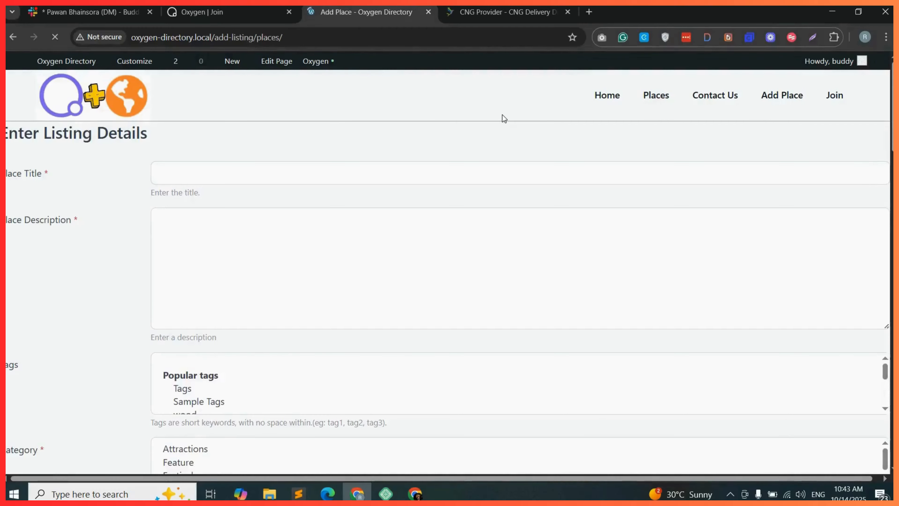
pyautogui.click(836, 98)
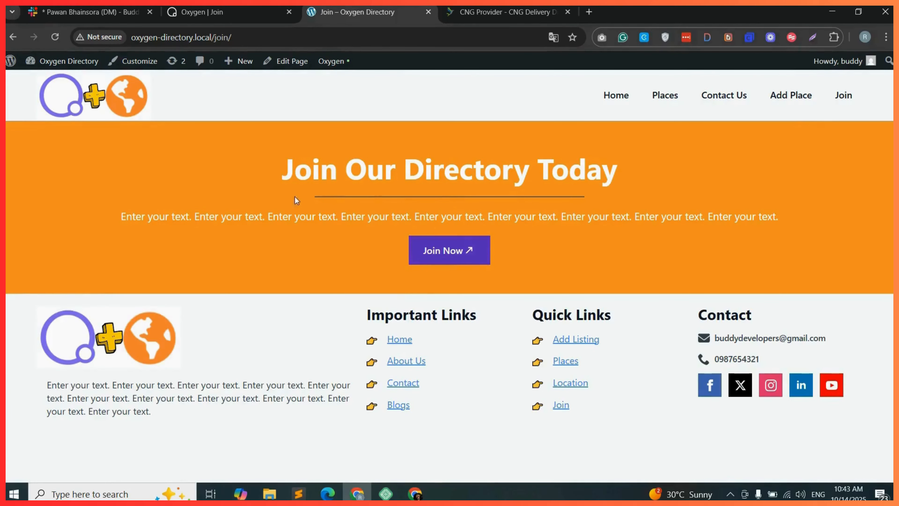
pyautogui.moveTo(285, 170); pyautogui.dragTo(674, 181)
pyautogui.click(469, 197)
pyautogui.moveTo(456, 199); pyautogui.dragTo(545, 210)
pyautogui.tripleClick(334, 217)
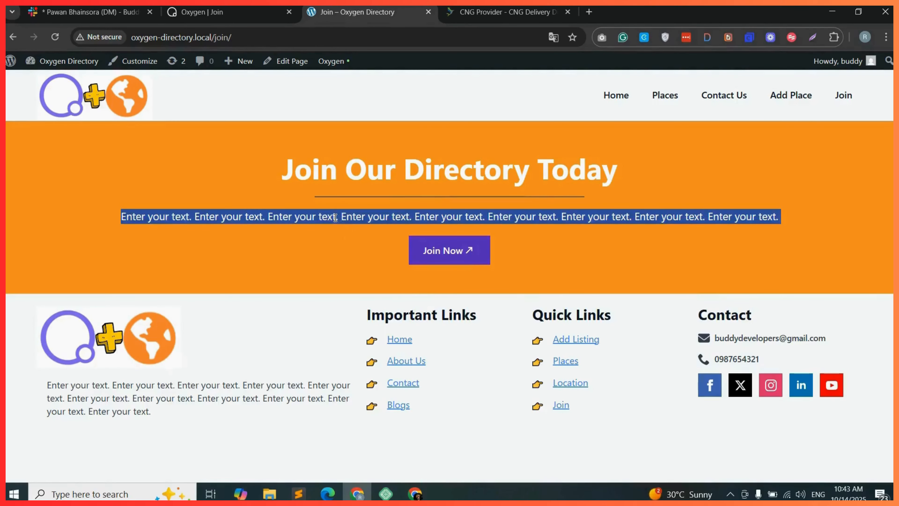
pyautogui.click(496, 255)
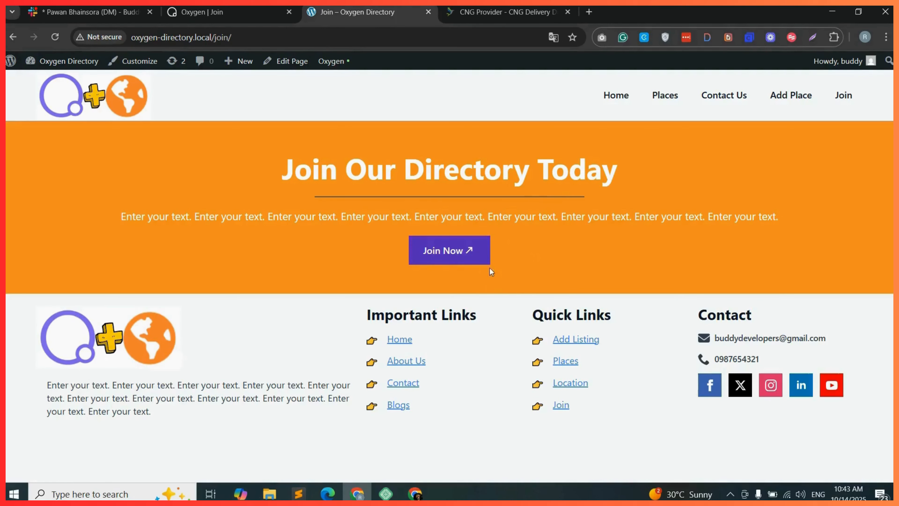
# Review the membership plans and Join Now buttons on the CNG Delivery Directory reference page.
pyautogui.click(499, 12)
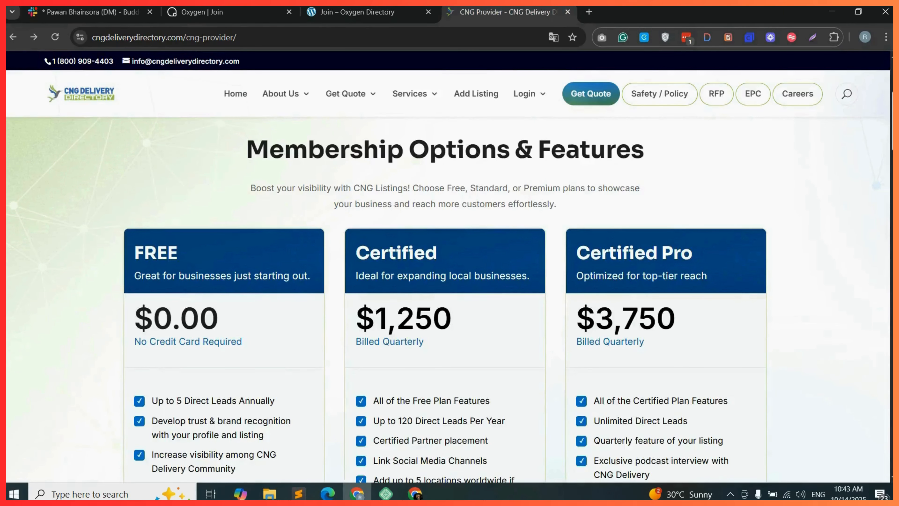
pyautogui.scroll(-8, 448, 300)
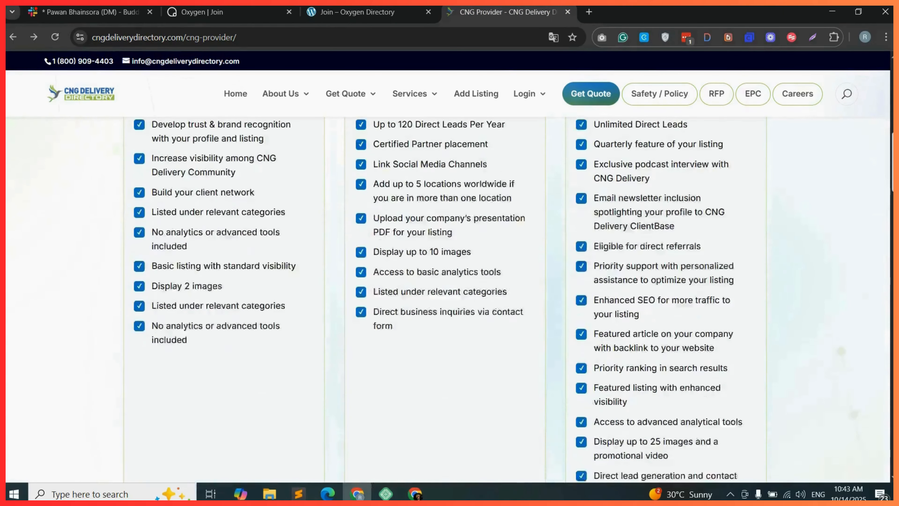
pyautogui.scroll(-5, 448, 300)
pyautogui.scroll(4, 448, 300)
pyautogui.scroll(-6, 448, 300)
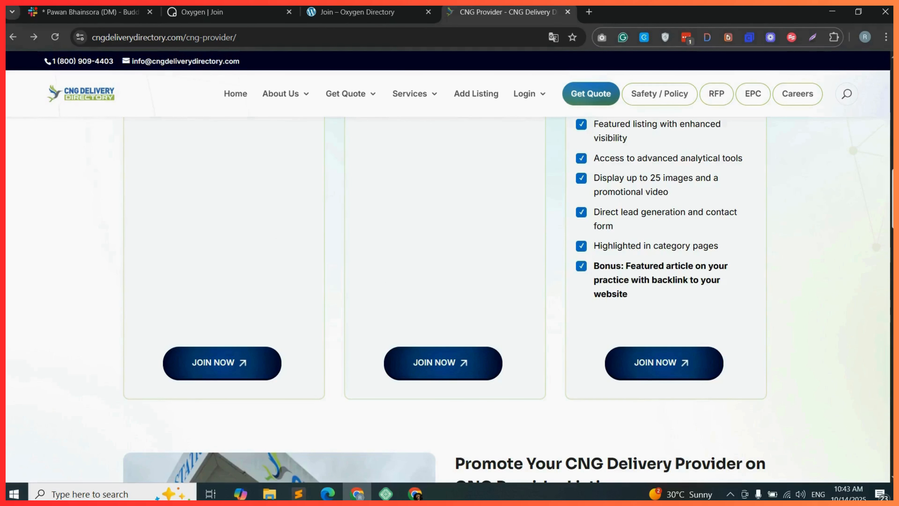
pyautogui.scroll(2, 448, 300)
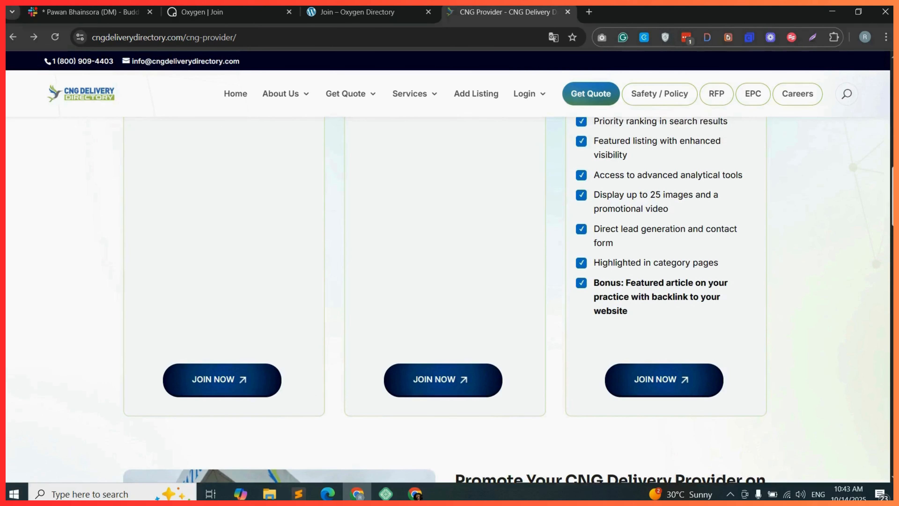
pyautogui.scroll(3, 448, 300)
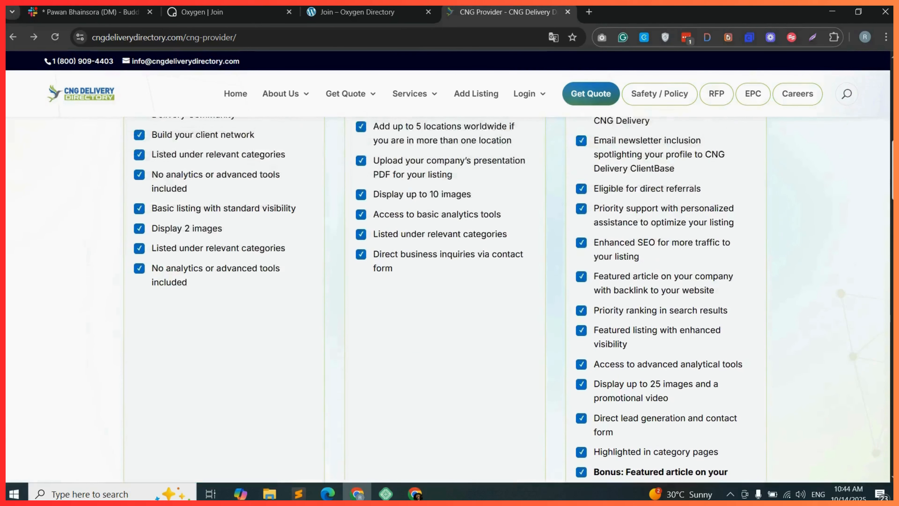
# Open the GeoDirectory Extensions page in the dashboard and look at the Pricing Manager add-on.
pyautogui.click(47, 73)
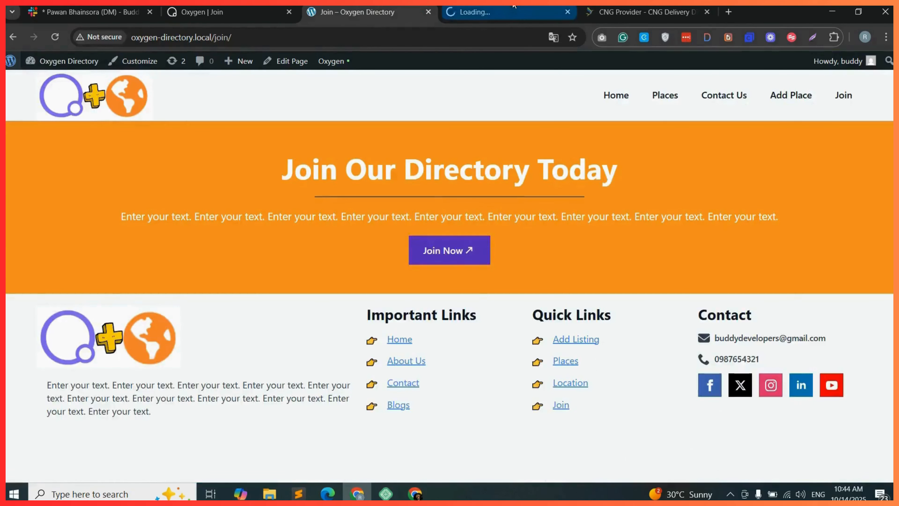
pyautogui.moveTo(510, 8); pyautogui.dragTo(220, 8)
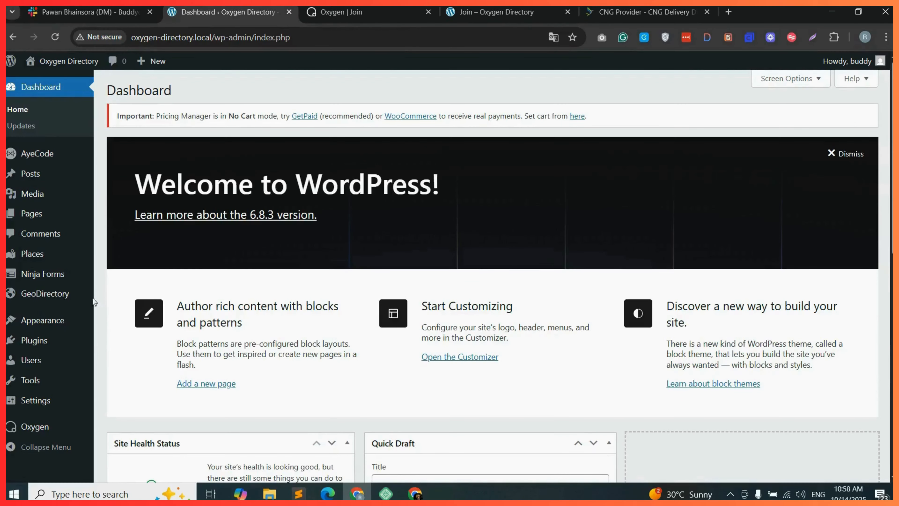
pyautogui.moveTo(57, 294)
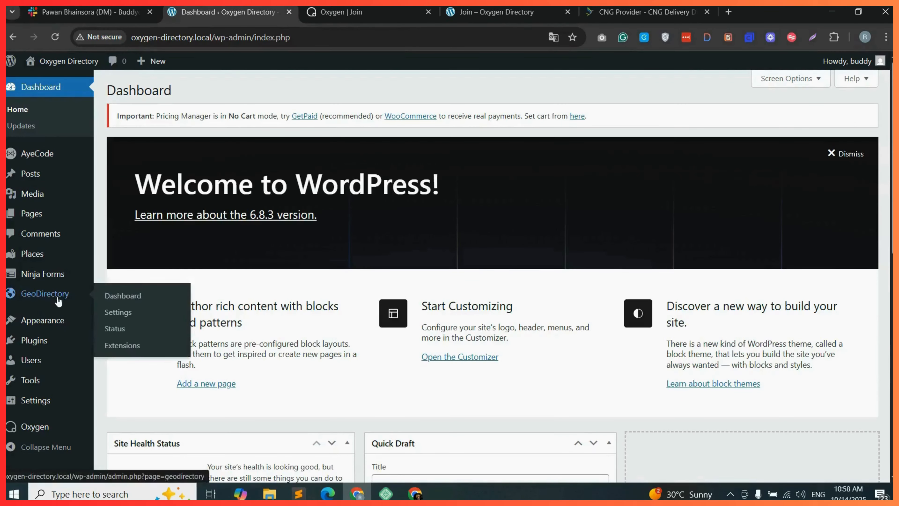
pyautogui.click(135, 349)
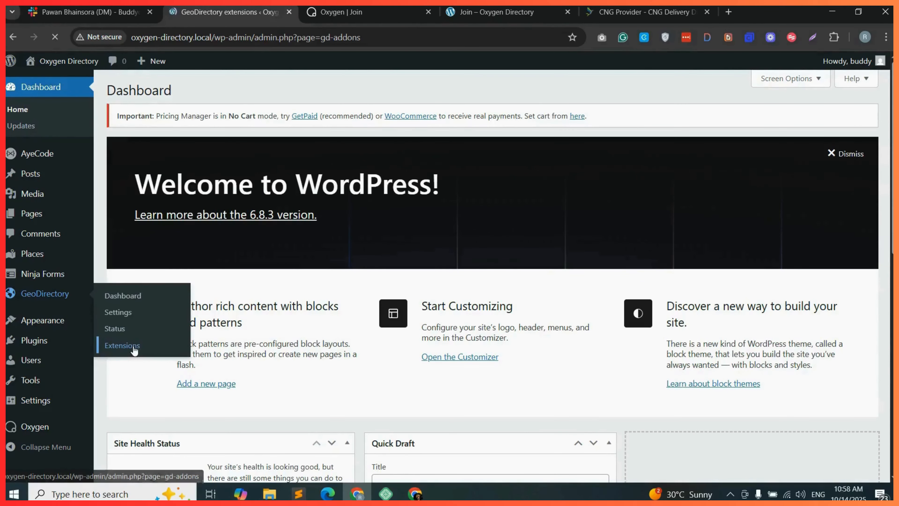
pyautogui.scroll(-7, 476, 227)
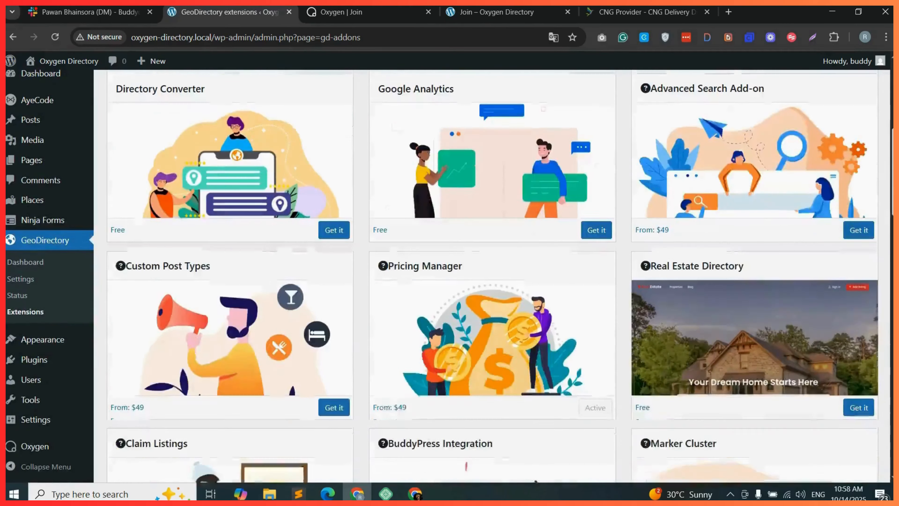
pyautogui.moveTo(389, 261); pyautogui.dragTo(474, 262)
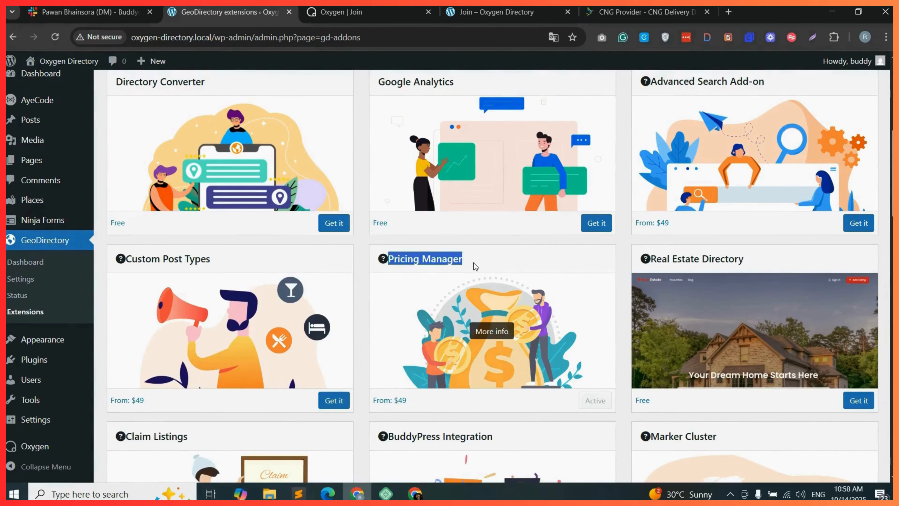
pyautogui.click(480, 262)
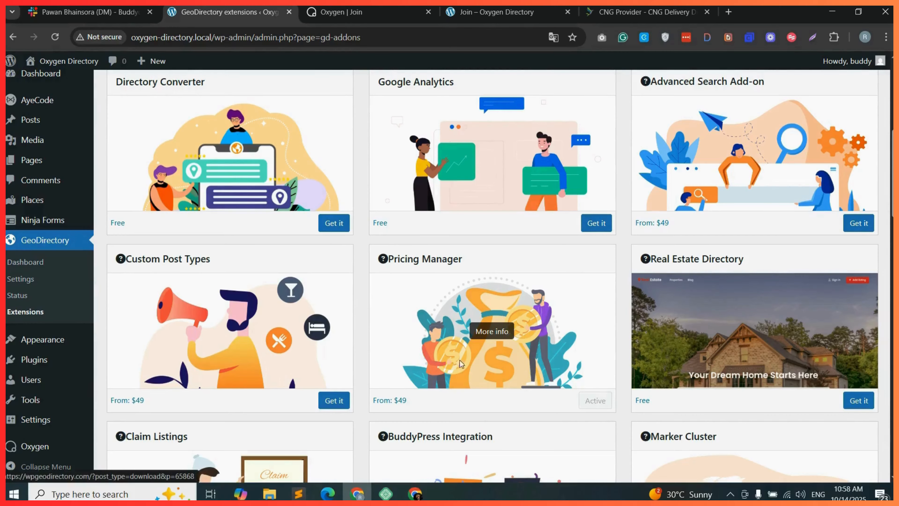
# Open the Places Packages settings and start adding a new package in a new tab.
pyautogui.moveTo(42, 201)
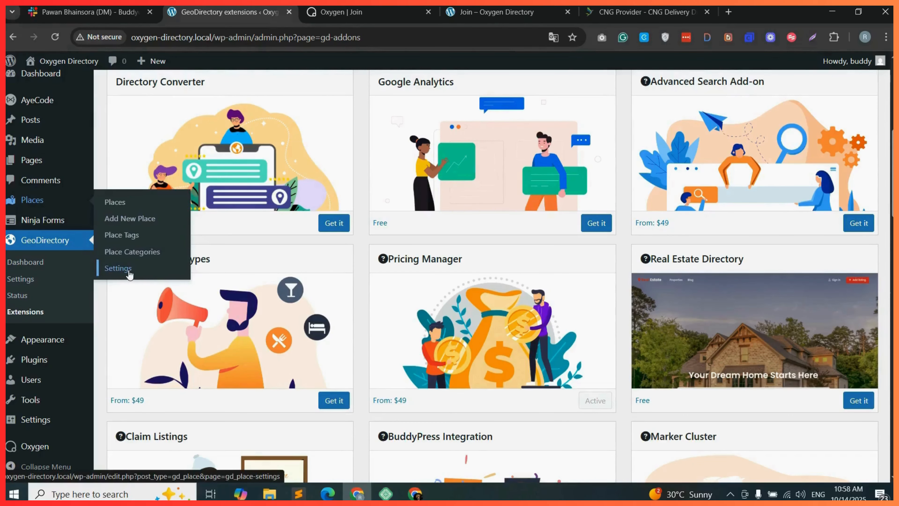
pyautogui.click(117, 268)
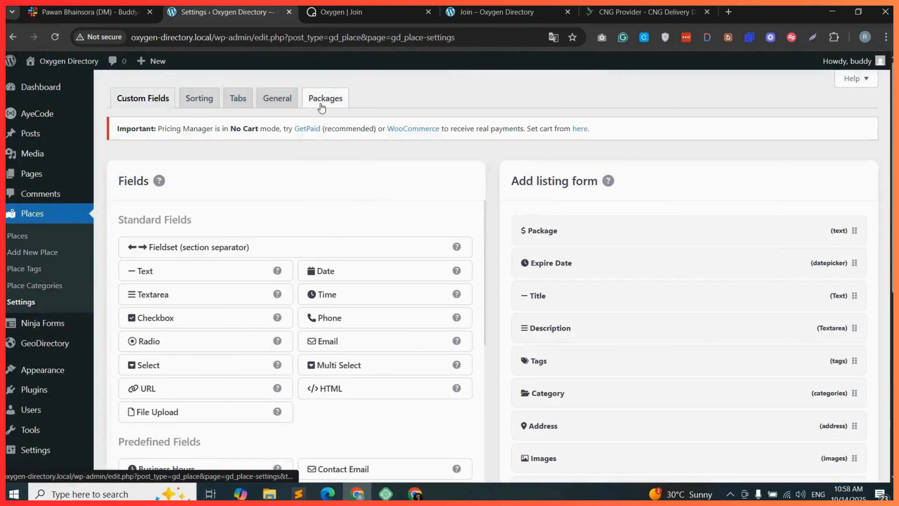
pyautogui.click(330, 102)
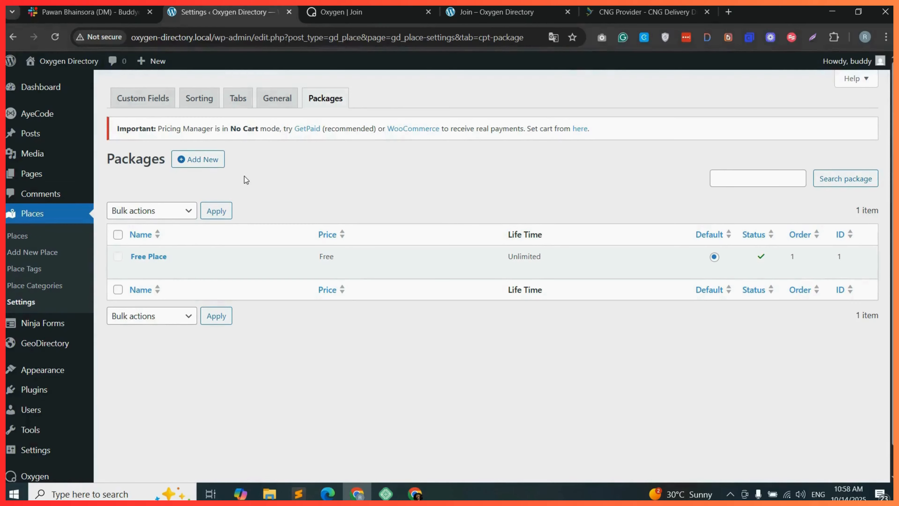
pyautogui.rightClick(196, 159)
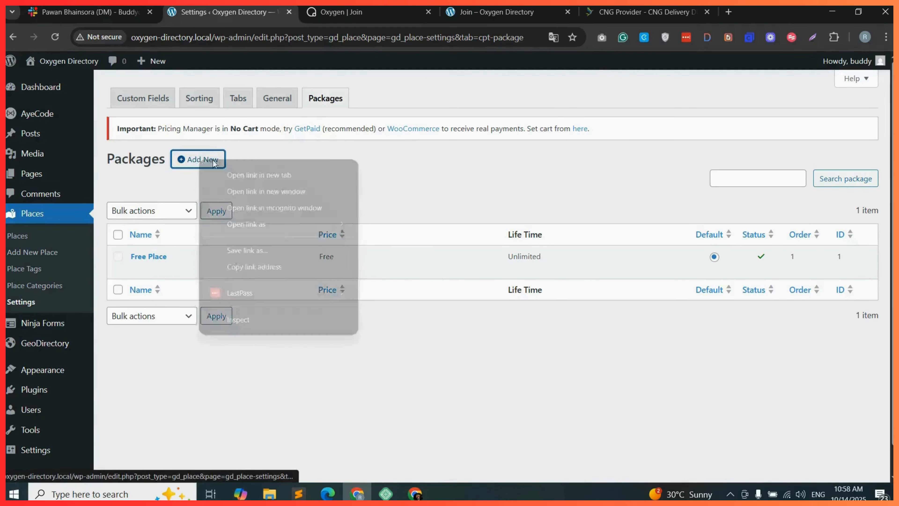
pyautogui.click(273, 174)
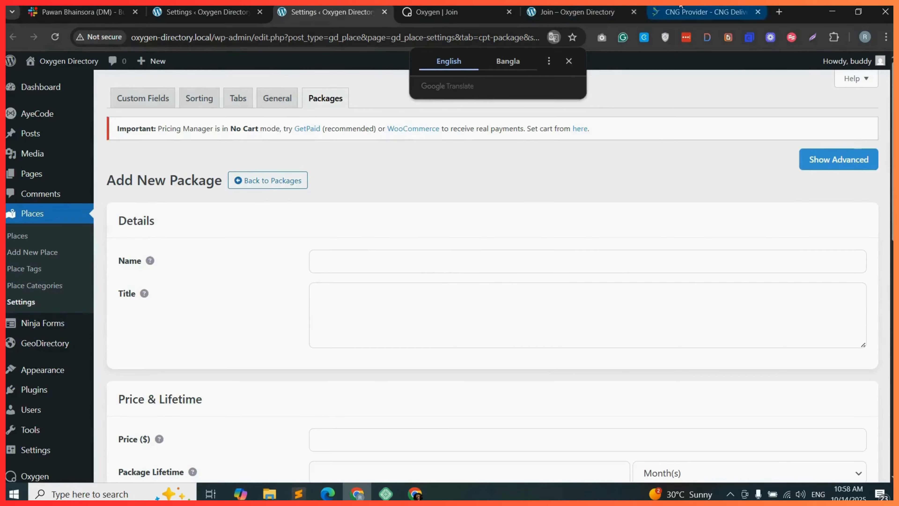
# Fill in the new package's name and title as Standard.
pyautogui.click(694, 12)
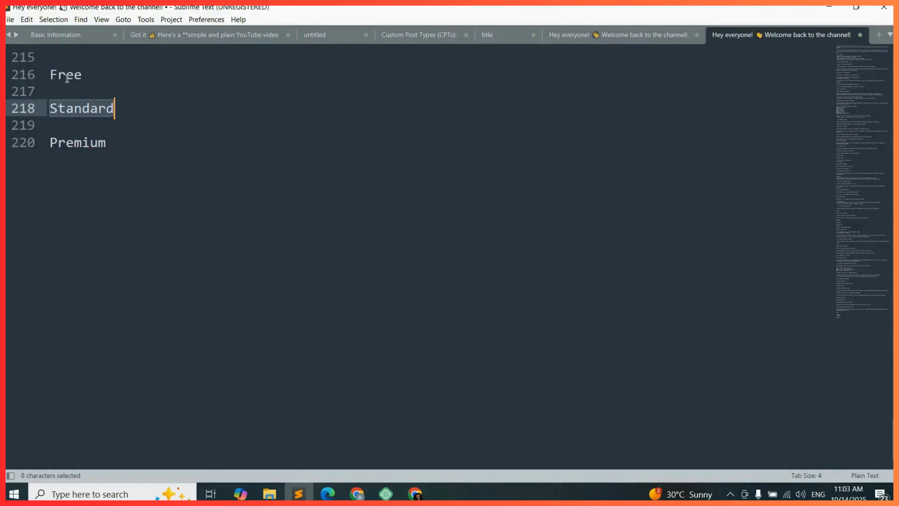
pyautogui.hotkey('alt', 'Tab')
pyautogui.scroll(-3, 339, 184)
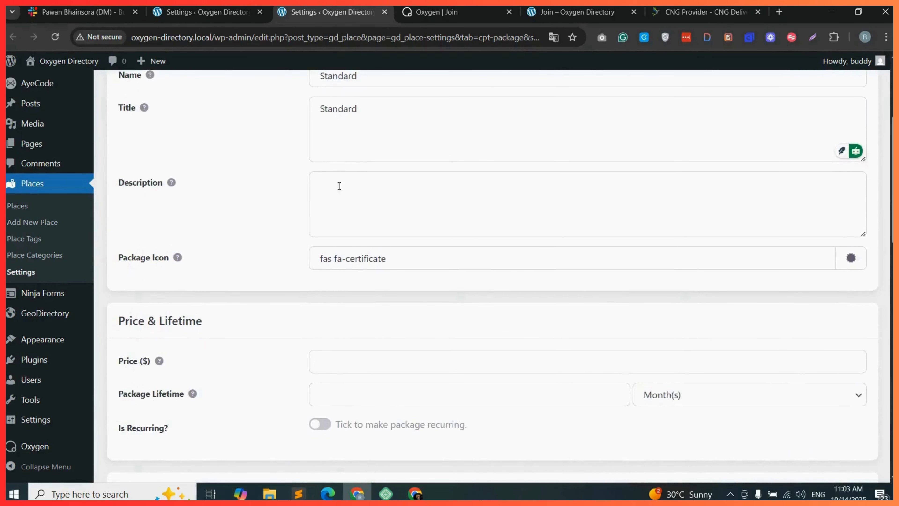
pyautogui.click(326, 186)
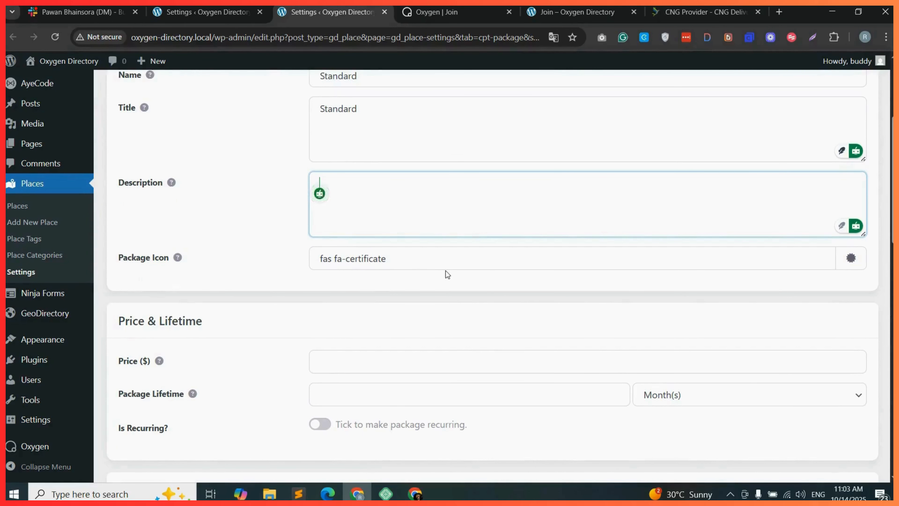
pyautogui.scroll(-4, 439, 269)
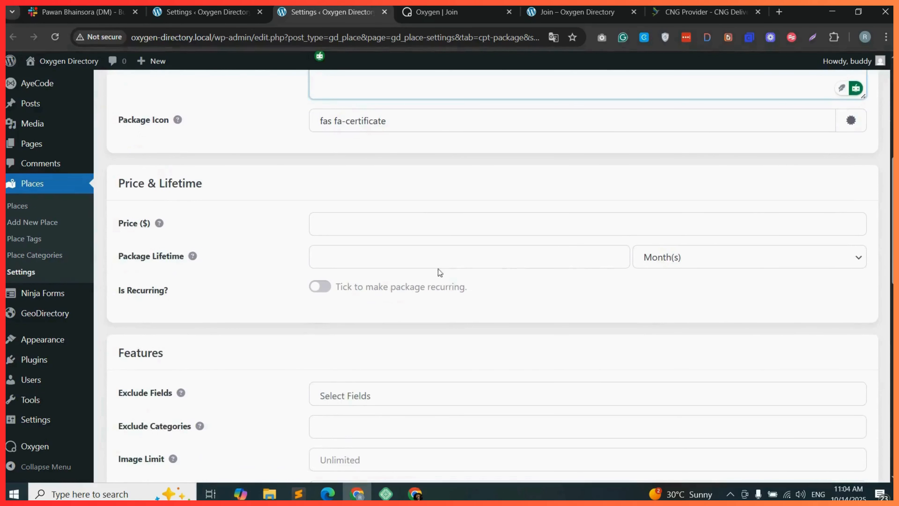
# Set the package price to 150 and its lifetime to 1 Year(s).
pyautogui.click(377, 226)
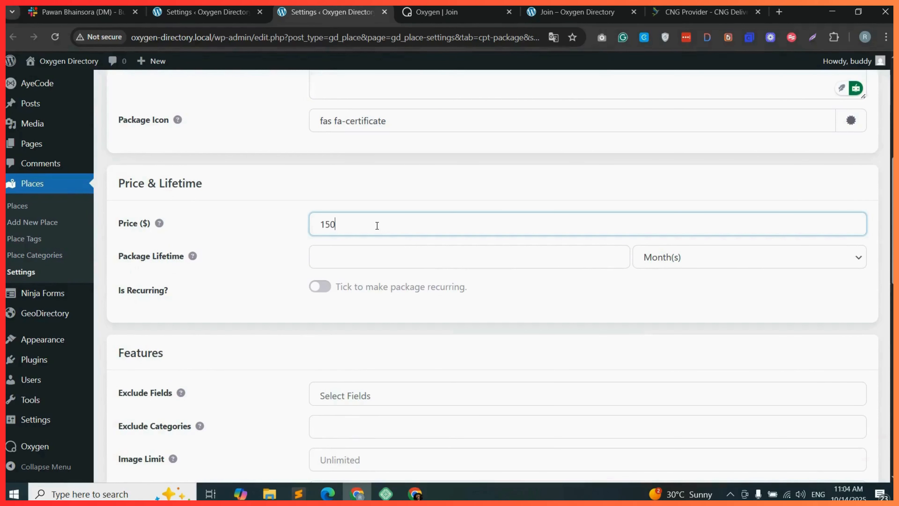
pyautogui.click(370, 256)
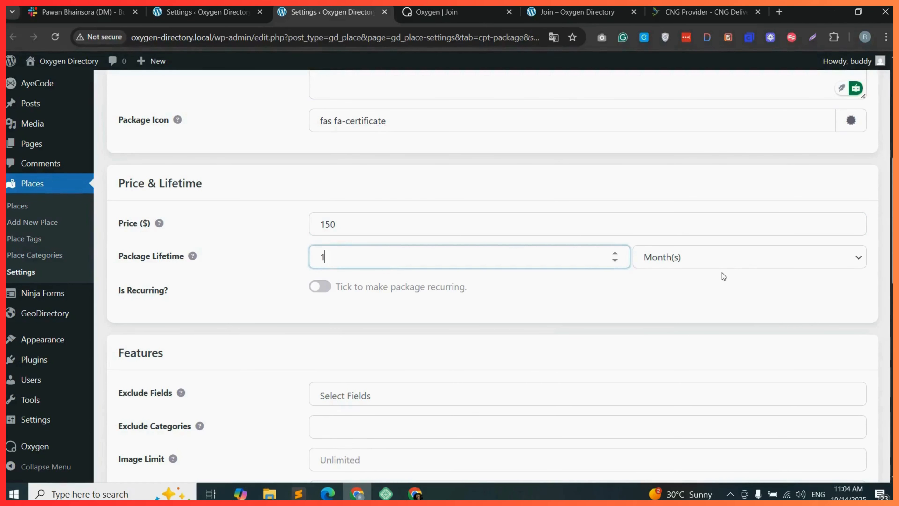
pyautogui.click(722, 264)
pyautogui.click(686, 331)
# Make the package recurring.
pyautogui.click(320, 287)
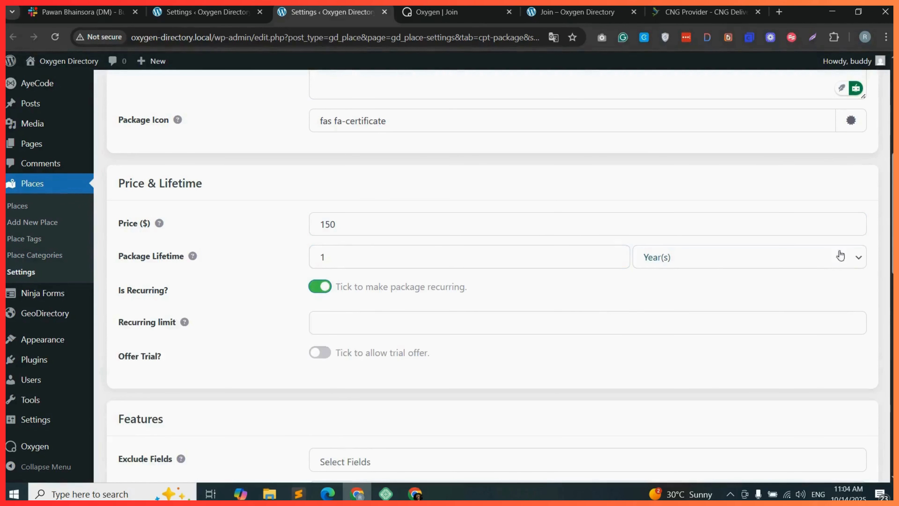
pyautogui.moveTo(893, 245); pyautogui.dragTo(893, 295)
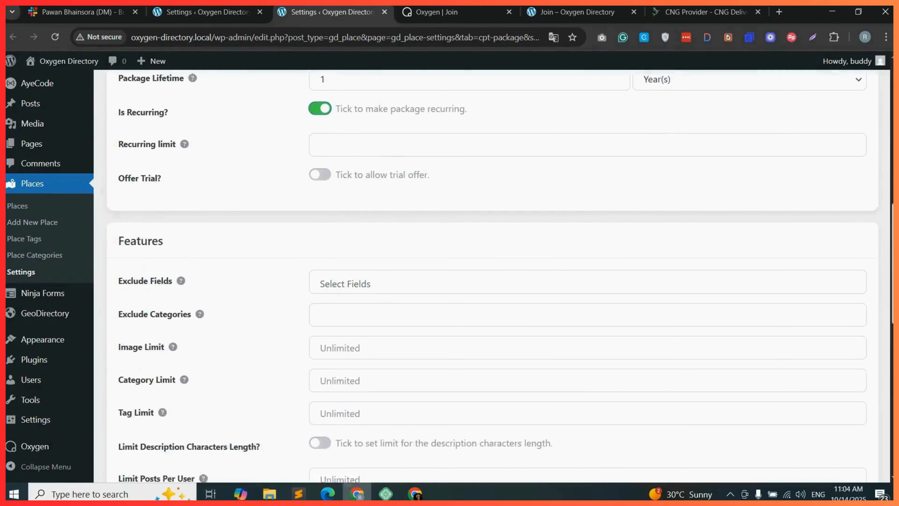
pyautogui.scroll(-3, 335, 212)
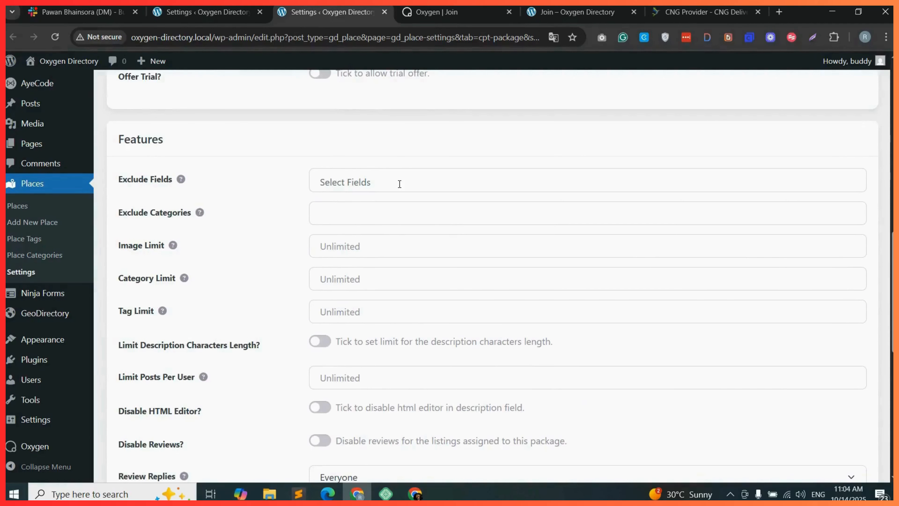
# Exclude the Business Hours, Email, Facebook and Images fields from the package.
pyautogui.click(409, 184)
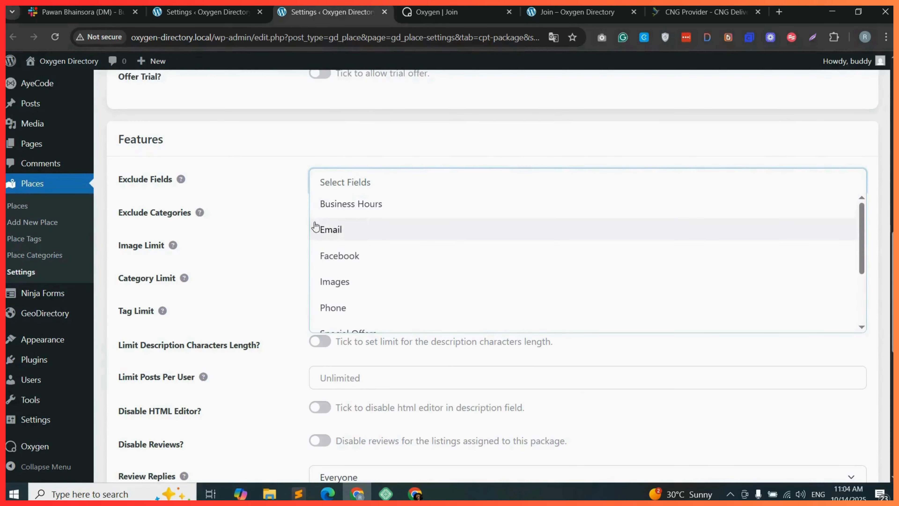
pyautogui.click(400, 208)
pyautogui.click(439, 183)
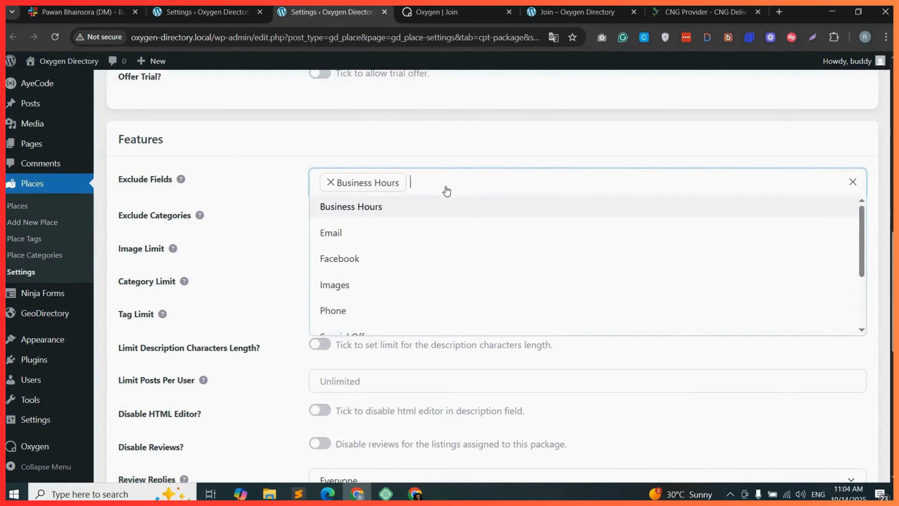
pyautogui.click(358, 235)
pyautogui.click(556, 182)
pyautogui.click(347, 259)
pyautogui.click(602, 190)
pyautogui.click(335, 285)
# Set the package's image limit to 3.
pyautogui.click(379, 250)
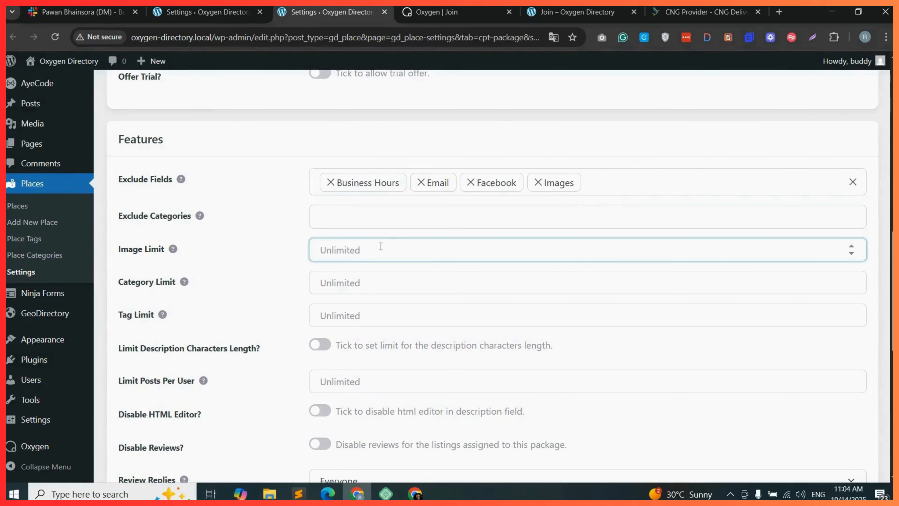
pyautogui.write('3')
pyautogui.click(381, 284)
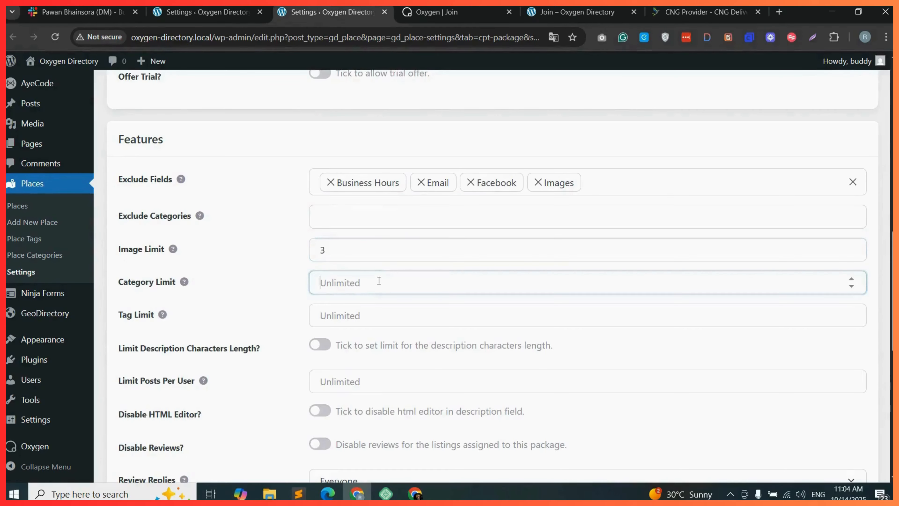
# Set the package's category limit and tag limit to 3 each.
pyautogui.write('3')
pyautogui.click(354, 316)
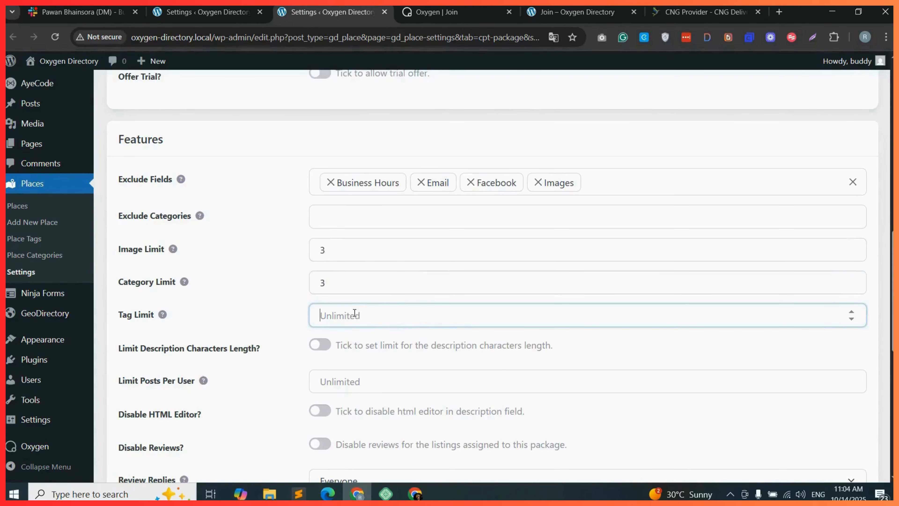
pyautogui.write('3')
pyautogui.scroll(-3, 167, 232)
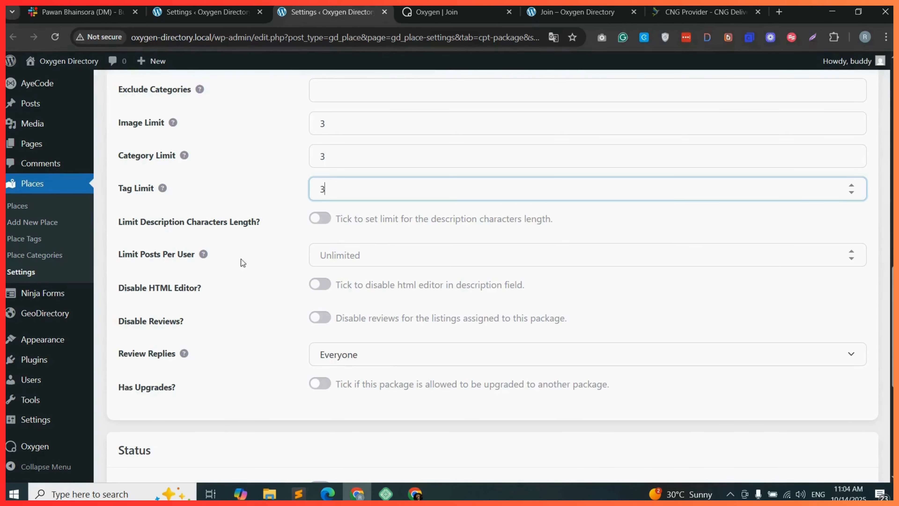
# Turn on the description character length limit and save the Standard package.
pyautogui.click(321, 219)
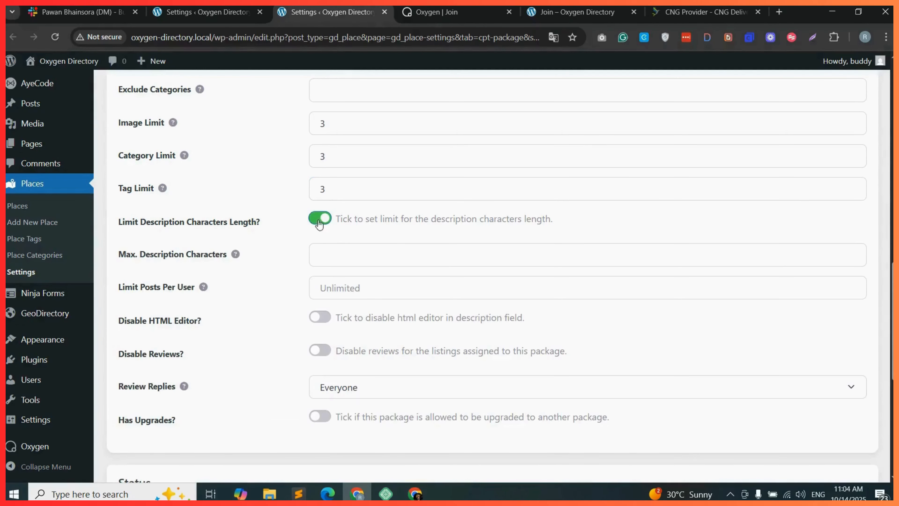
pyautogui.scroll(-8, 279, 253)
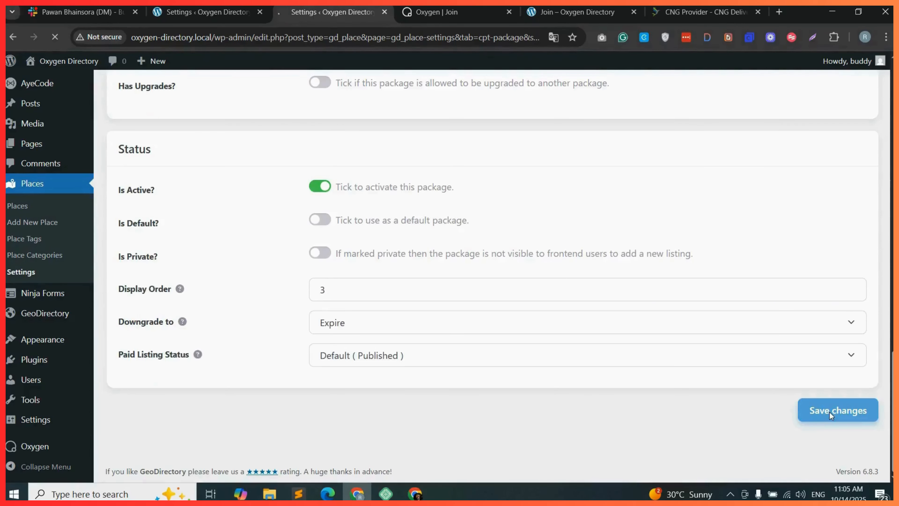
pyautogui.click(830, 412)
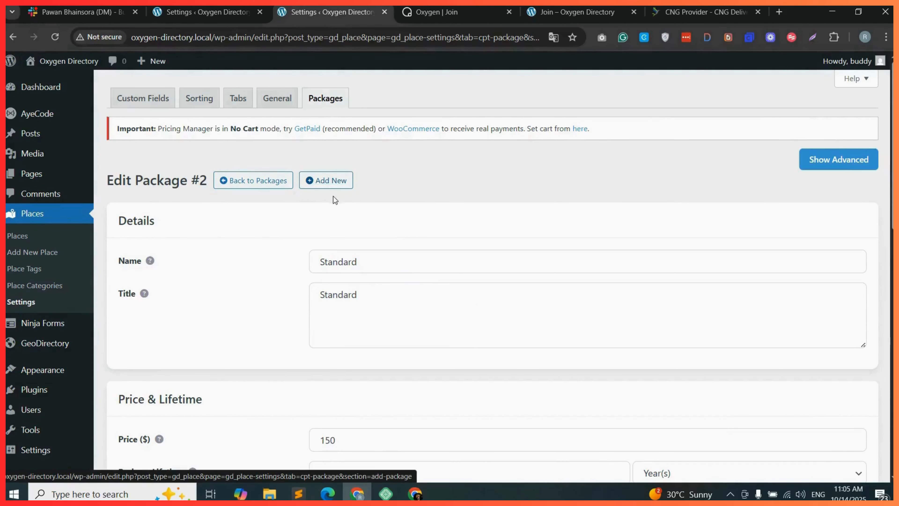
# Add a new package and fill its name and title with Premium, copied from the text editor.
pyautogui.click(334, 183)
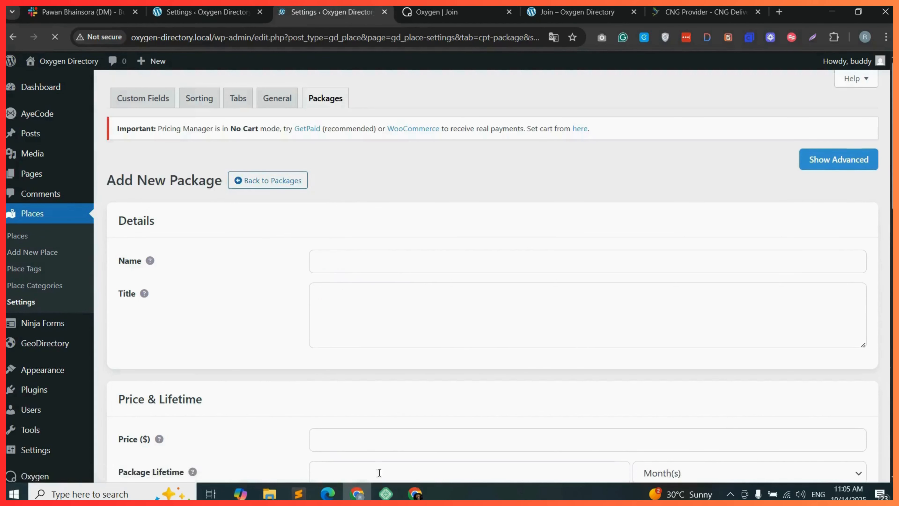
pyautogui.click(298, 493)
pyautogui.doubleClick(81, 143)
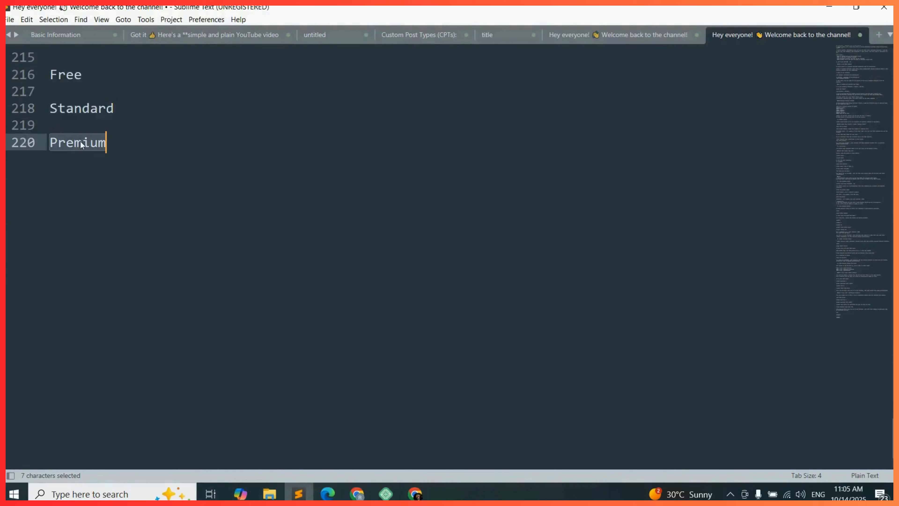
pyautogui.hotkey('ctrl', 'c')
pyautogui.click(356, 493)
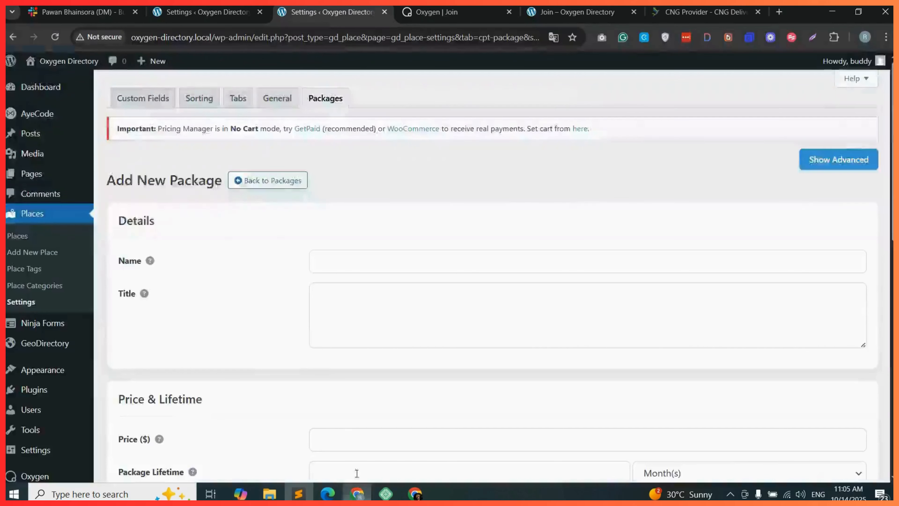
pyautogui.click(353, 249)
pyautogui.hotkey('ctrl', 'v')
pyautogui.click(337, 286)
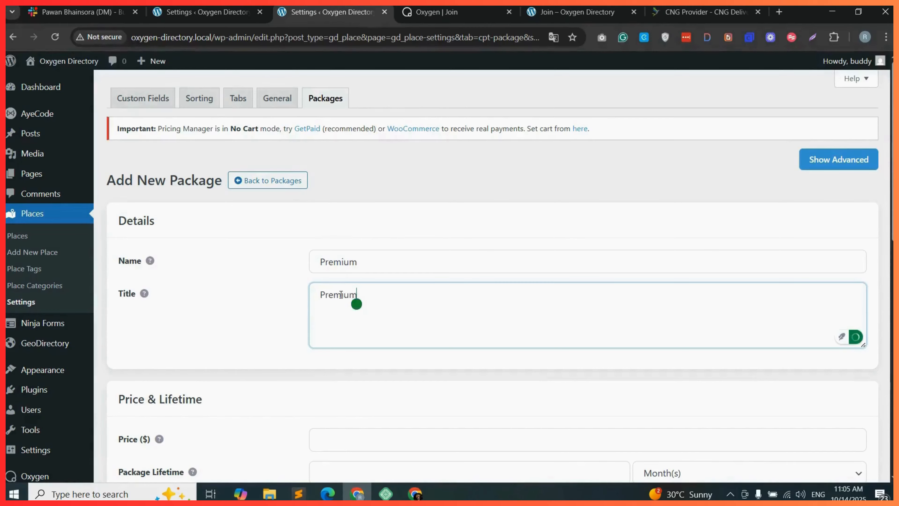
pyautogui.hotkey('ctrl', 'v')
# Show the advanced options and set the package price to 200 and its lifetime to 1 Year(s).
pyautogui.click(846, 170)
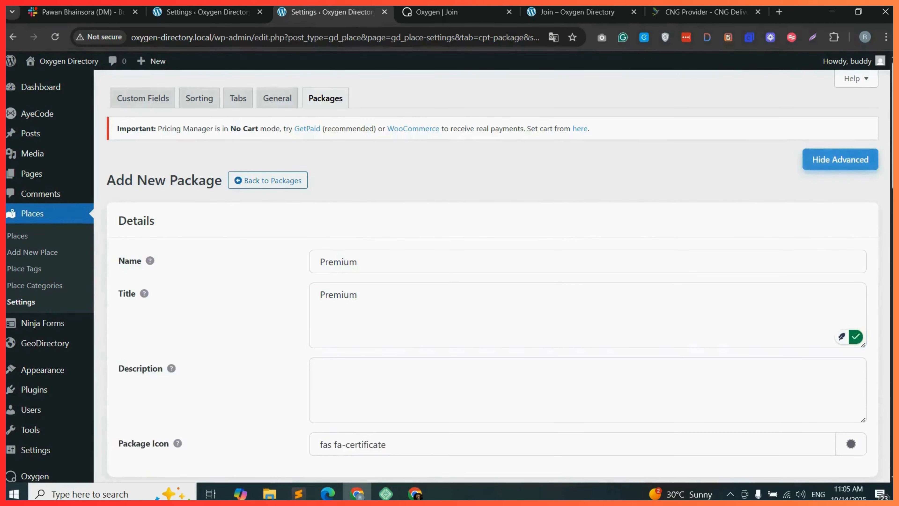
pyautogui.scroll(-5, 294, 193)
pyautogui.scroll(-4, 874, 211)
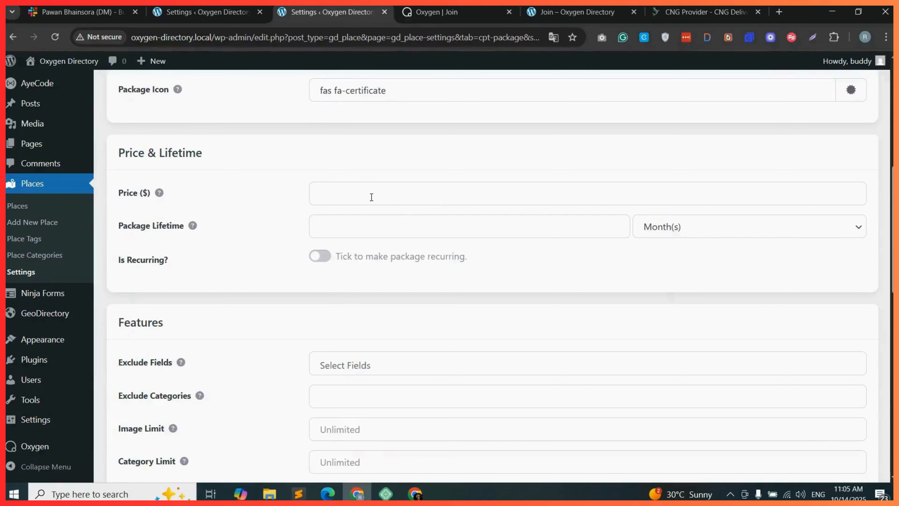
pyautogui.click(372, 195)
pyautogui.click(374, 223)
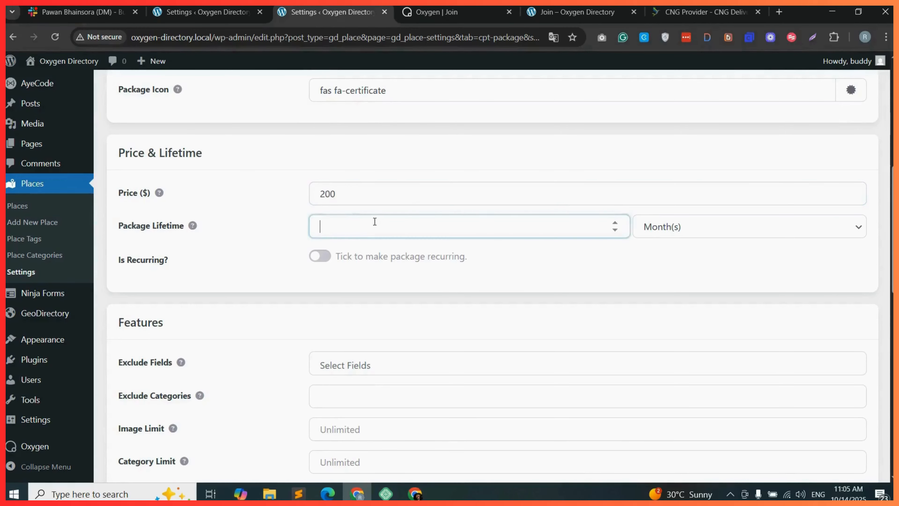
pyautogui.write('1')
pyautogui.click(647, 227)
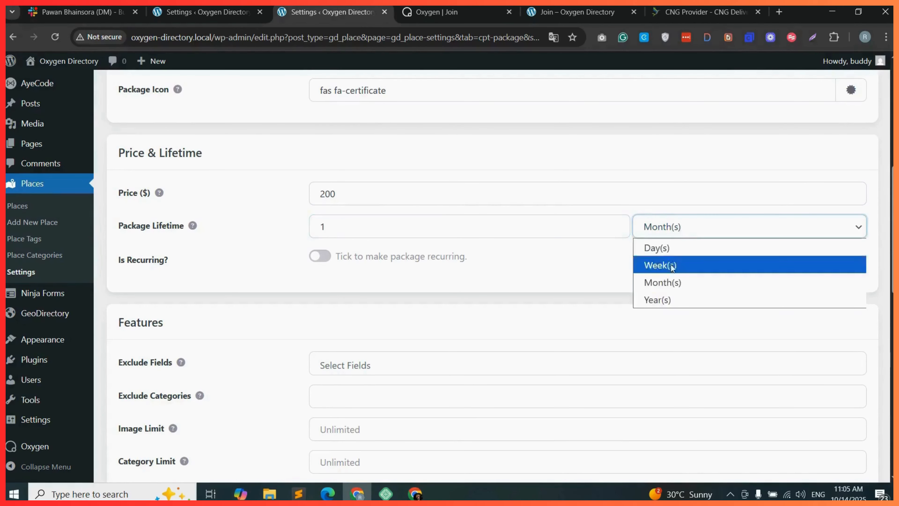
pyautogui.click(668, 300)
# Make the Premium package recurring.
pyautogui.click(319, 255)
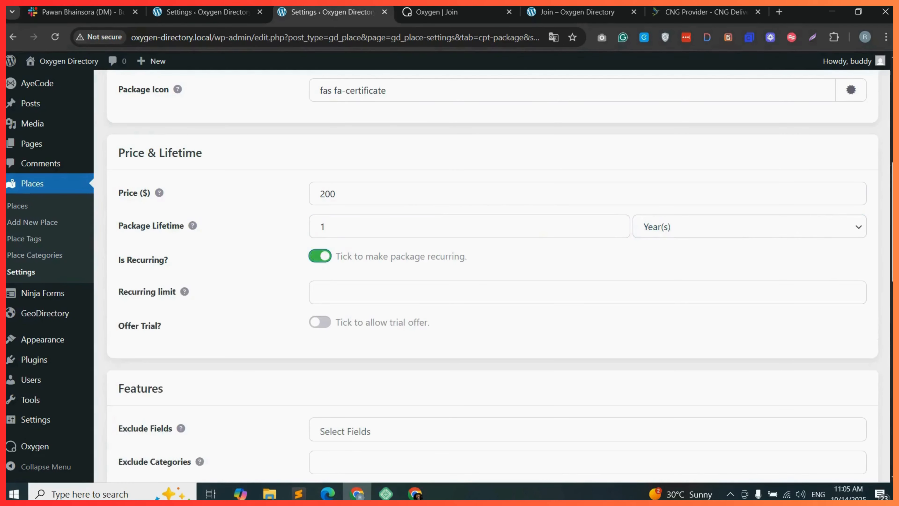
pyautogui.scroll(-8, 792, 226)
pyautogui.scroll(3, 288, 264)
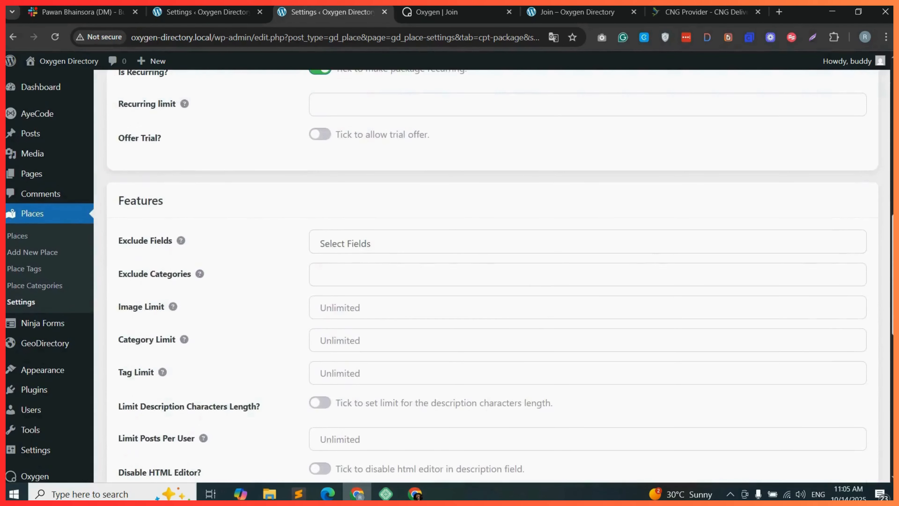
# Exclude the Email, Facebook, Images, Phone, Special Offers and Website fields from the package.
pyautogui.click(344, 245)
pyautogui.click(357, 291)
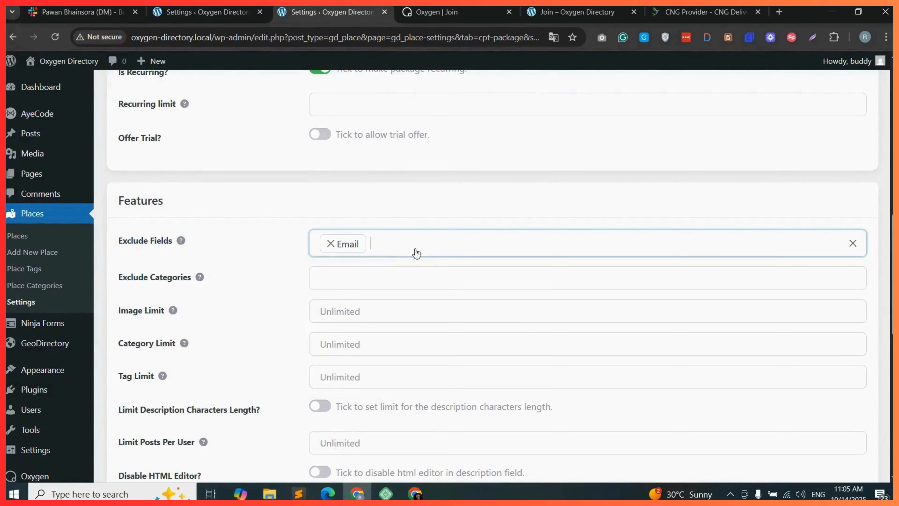
pyautogui.click(416, 253)
pyautogui.click(343, 317)
pyautogui.click(472, 251)
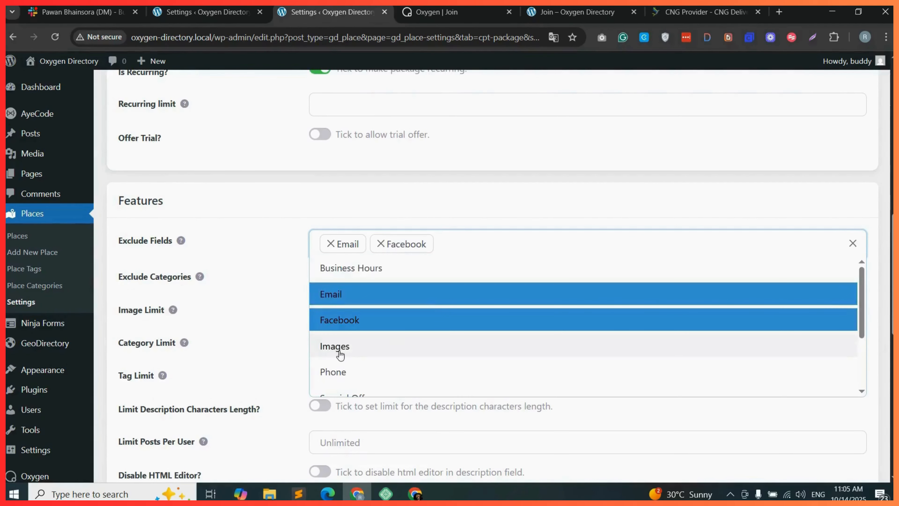
pyautogui.click(387, 345)
pyautogui.click(539, 251)
pyautogui.click(400, 371)
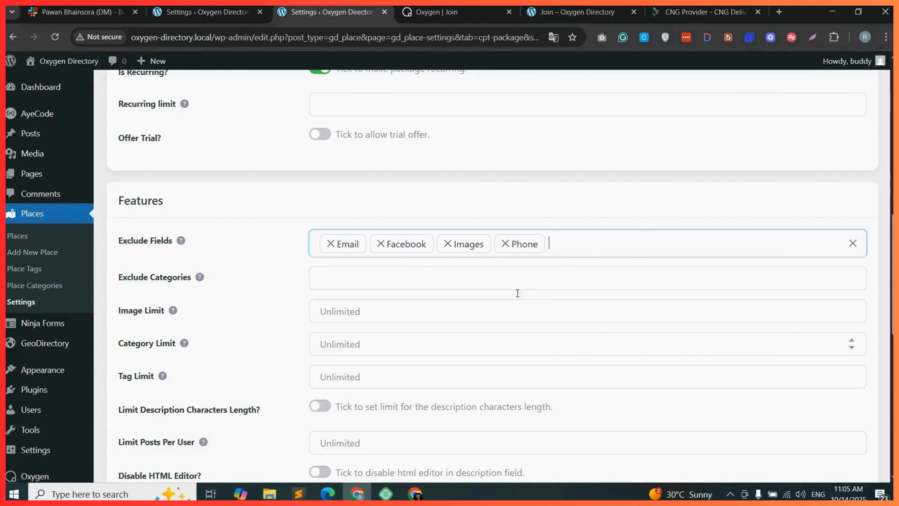
pyautogui.click(614, 249)
pyautogui.scroll(-2, 354, 347)
pyautogui.click(379, 306)
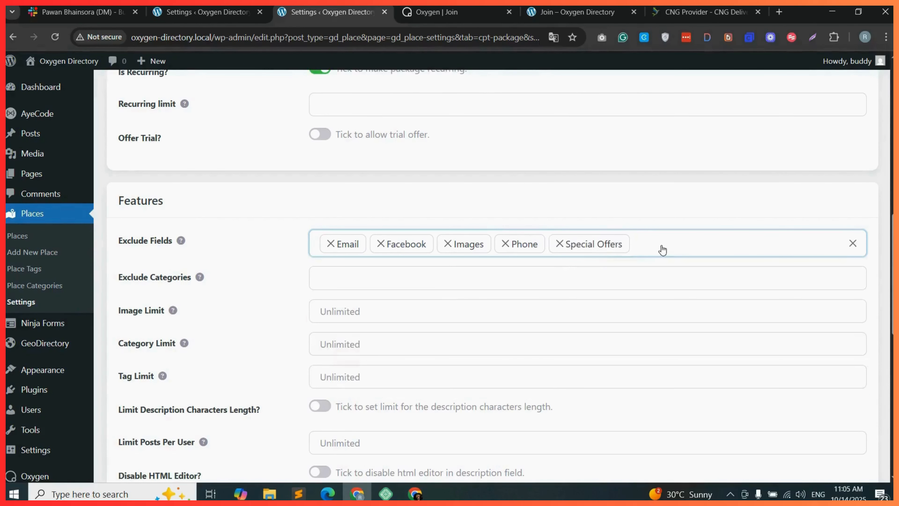
pyautogui.click(662, 249)
pyautogui.scroll(-2, 354, 379)
pyautogui.click(340, 356)
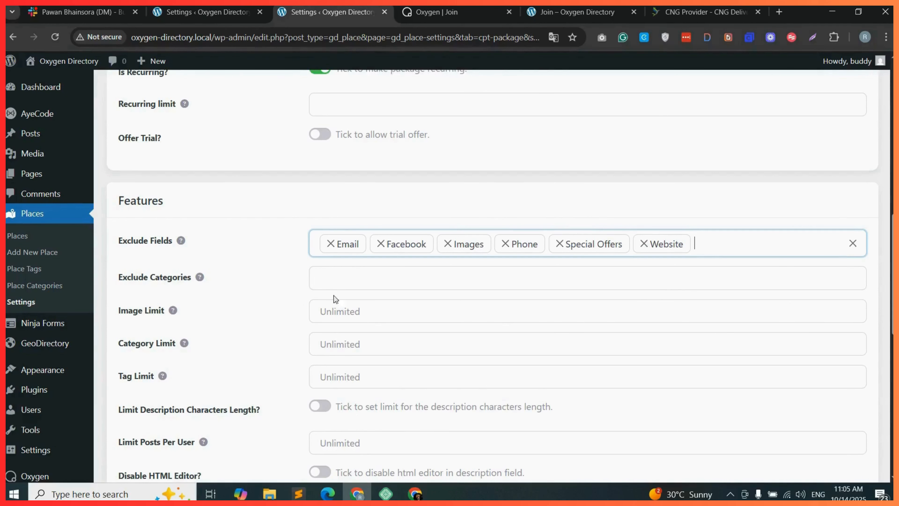
pyautogui.click(363, 308)
pyautogui.write('10')
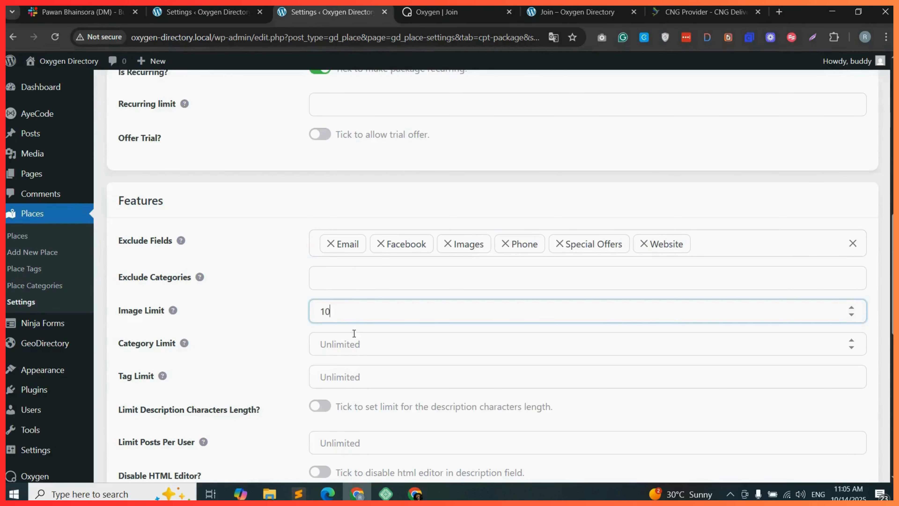
pyautogui.click(359, 344)
pyautogui.write('10')
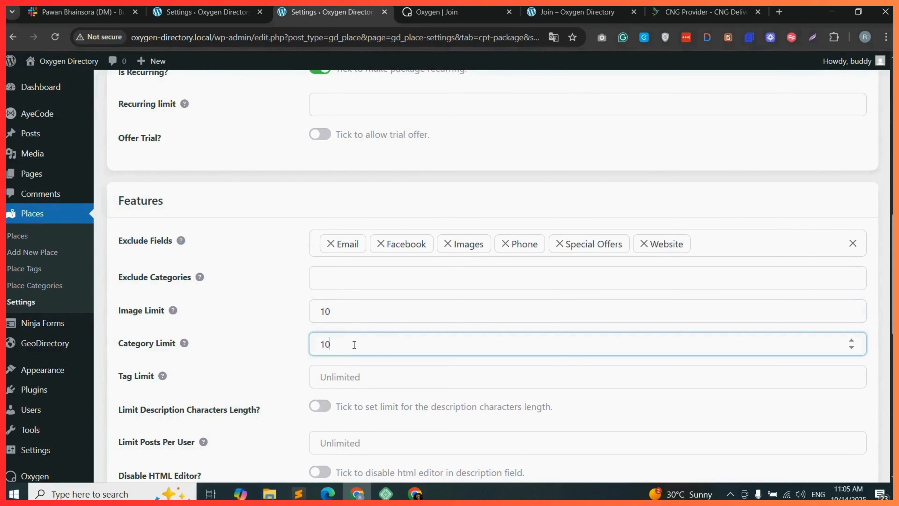
pyautogui.hotkey('ctrl', 'a')
pyautogui.press('BackSpace')
pyautogui.click(341, 313)
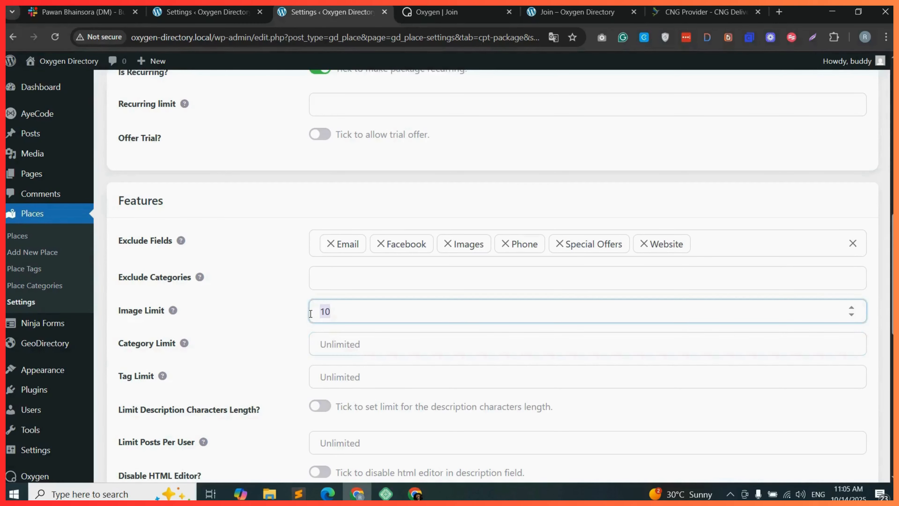
pyautogui.hotkey('ctrl', 'a')
pyautogui.press('BackSpace')
# Activate the Premium package and save the changes.
pyautogui.scroll(-8, 353, 373)
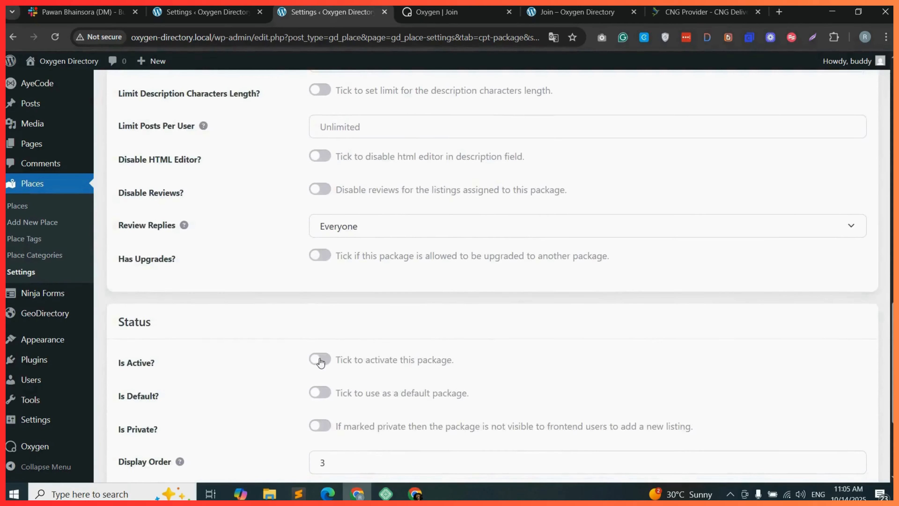
pyautogui.click(321, 363)
pyautogui.scroll(-5, 469, 364)
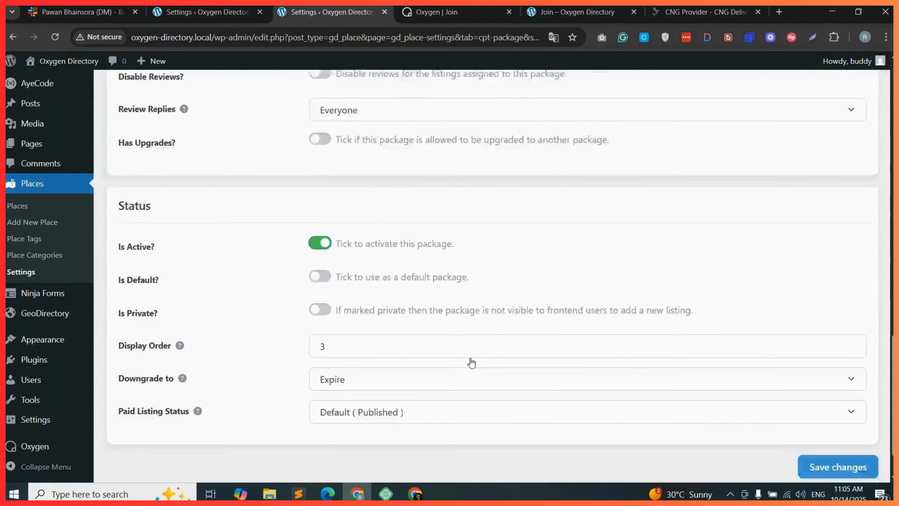
pyautogui.click(830, 411)
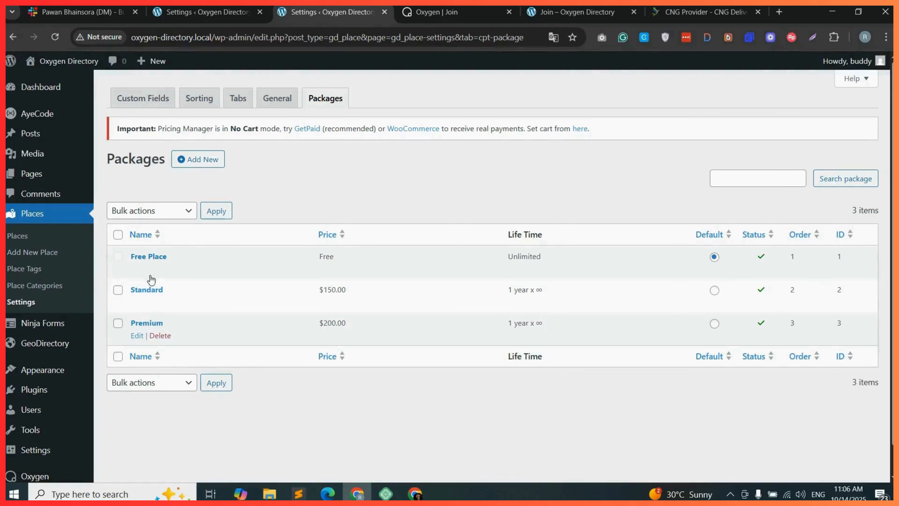
# Examine the reference site's Membership Options & Features heading and pricing cards.
pyautogui.moveTo(149, 278)
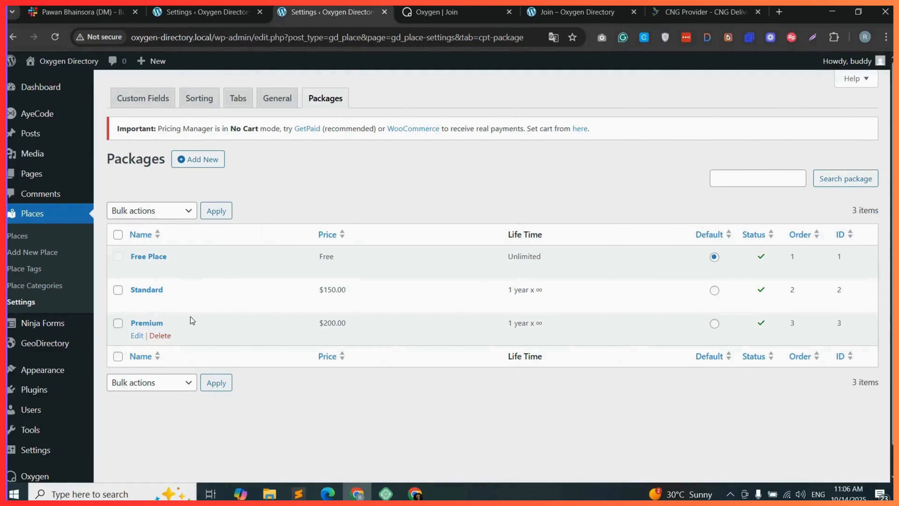
pyautogui.hotkey('ctrl', 'Tab')
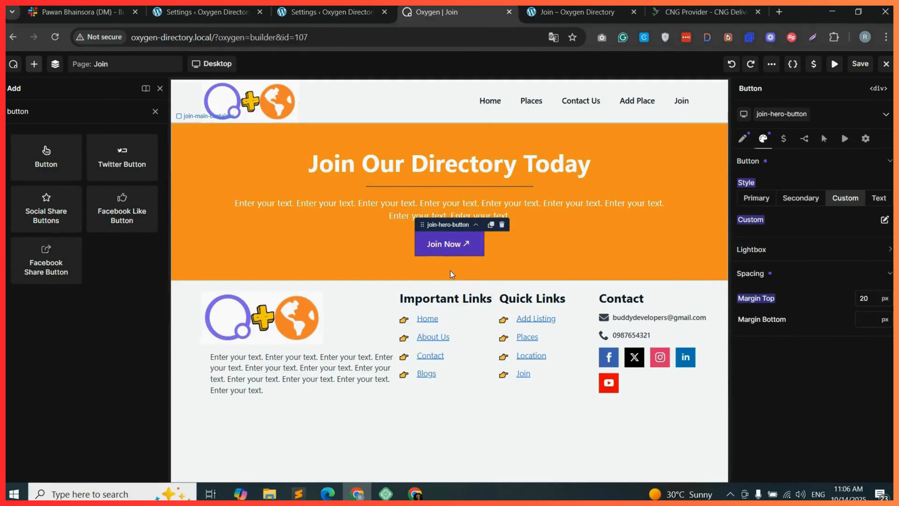
pyautogui.click(667, 12)
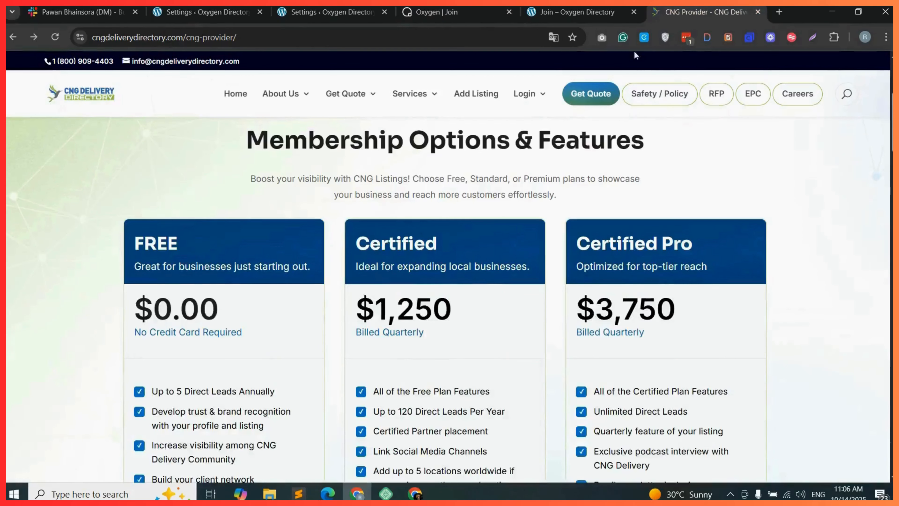
pyautogui.moveTo(256, 143); pyautogui.dragTo(655, 152)
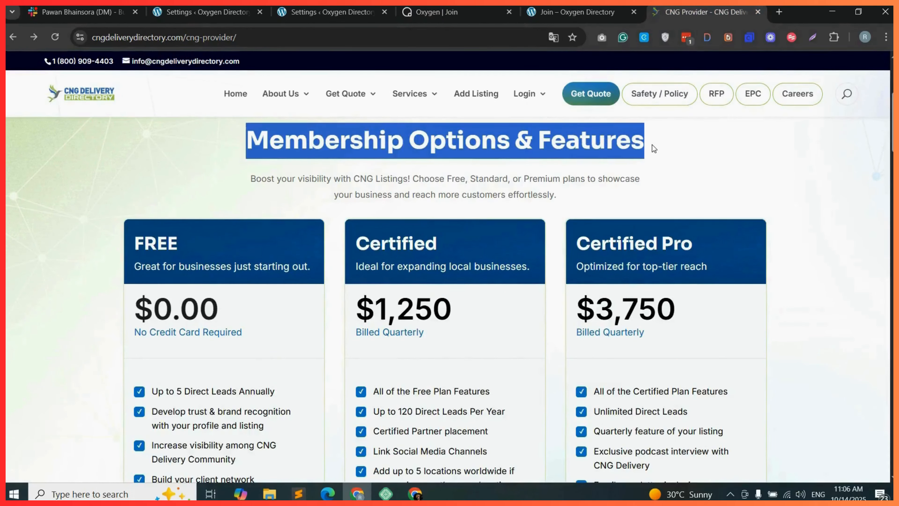
pyautogui.click(654, 149)
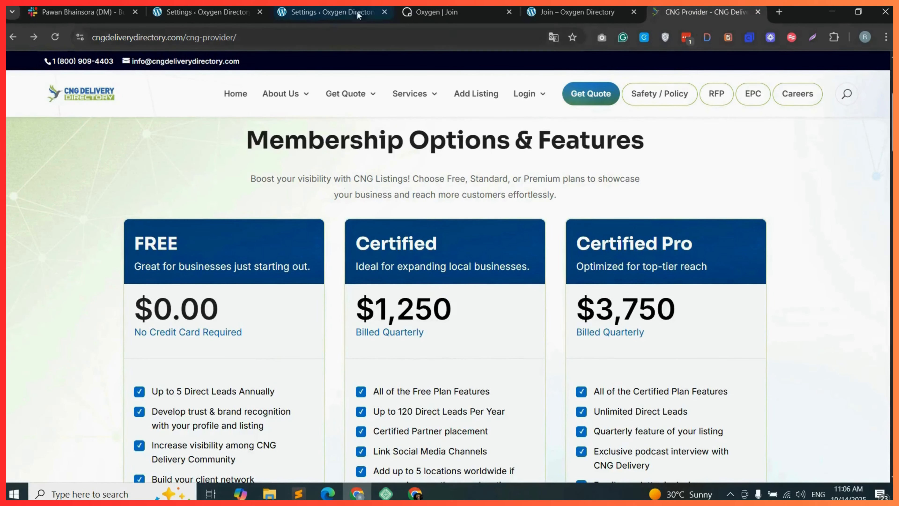
# Paste the copied heading into the empty container below the hero section of the Join page.
pyautogui.click(447, 12)
pyautogui.moveTo(554, 319); pyautogui.dragTo(568, 317)
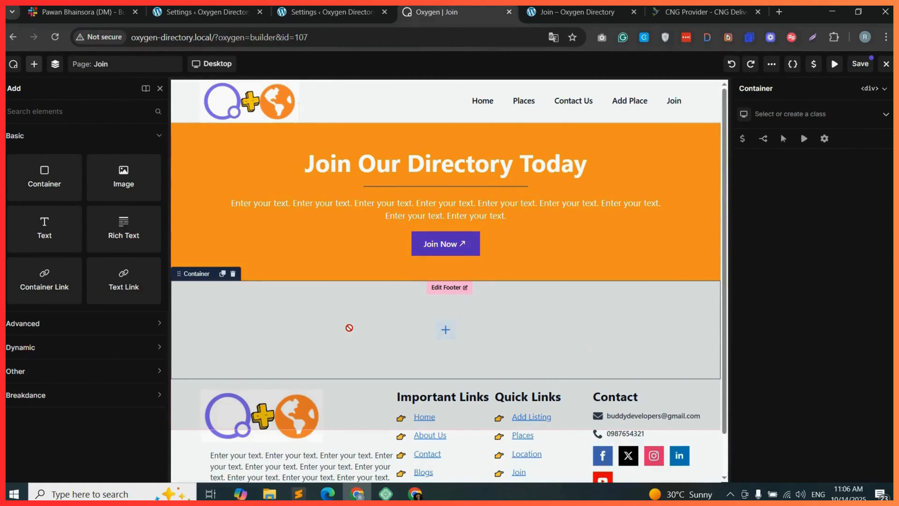
pyautogui.hotkey('ctrl', 'v')
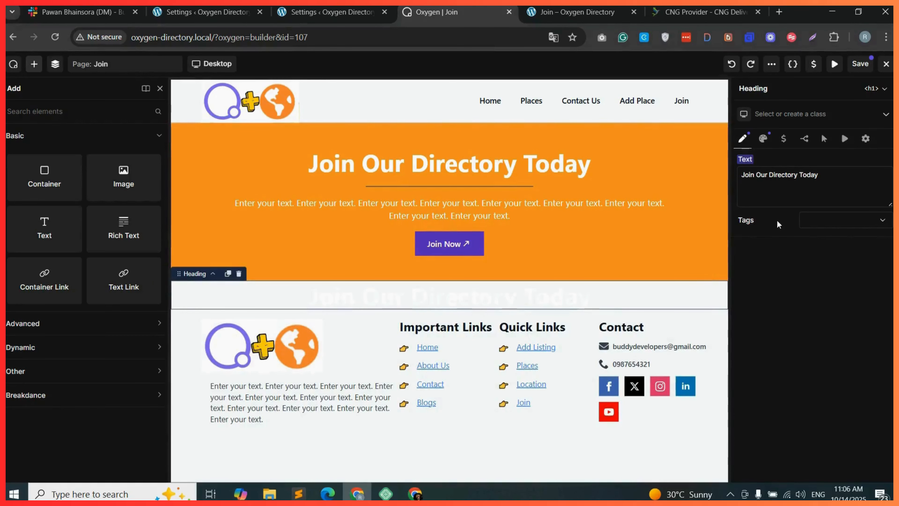
# Change the pasted heading's tag to h2 and replace its text with Membership Options & Features copied from the reference site.
pyautogui.click(855, 224)
pyautogui.click(837, 244)
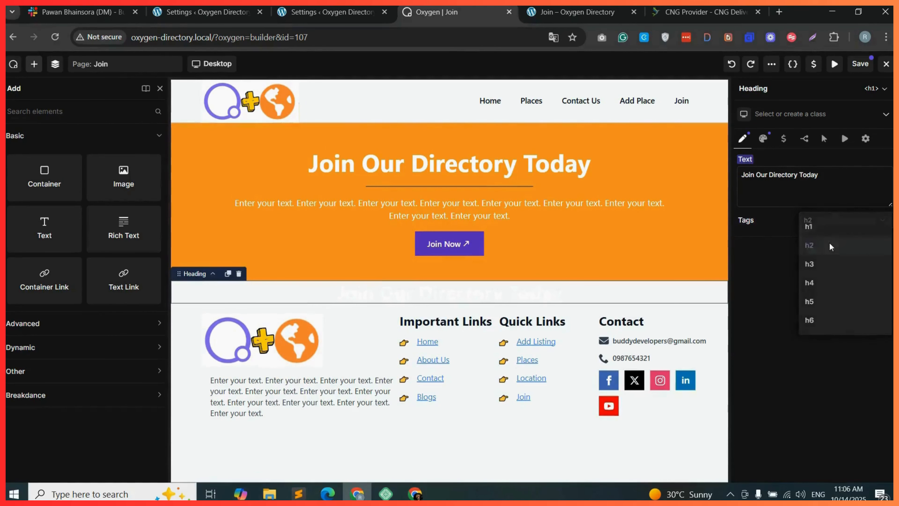
pyautogui.tripleClick(786, 175)
pyautogui.click(666, 5)
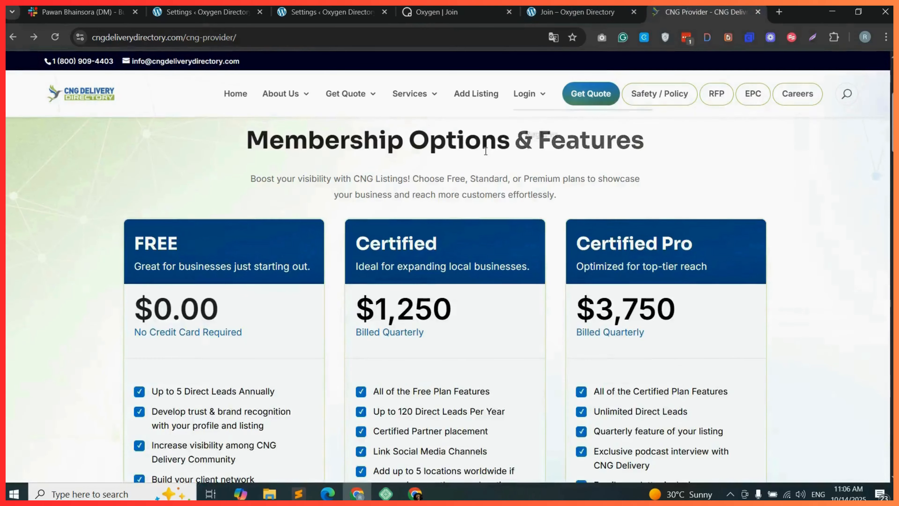
pyautogui.tripleClick(447, 141)
pyautogui.hotkey('ctrl', 'c')
pyautogui.click(437, 12)
pyautogui.hotkey('ctrl', 'v')
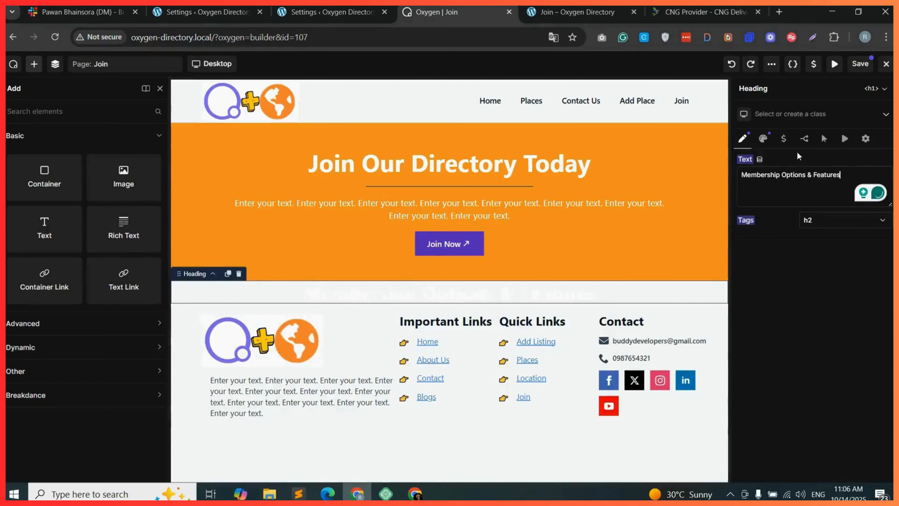
# Set the heading's typography colour to #060101FF.
pyautogui.click(764, 141)
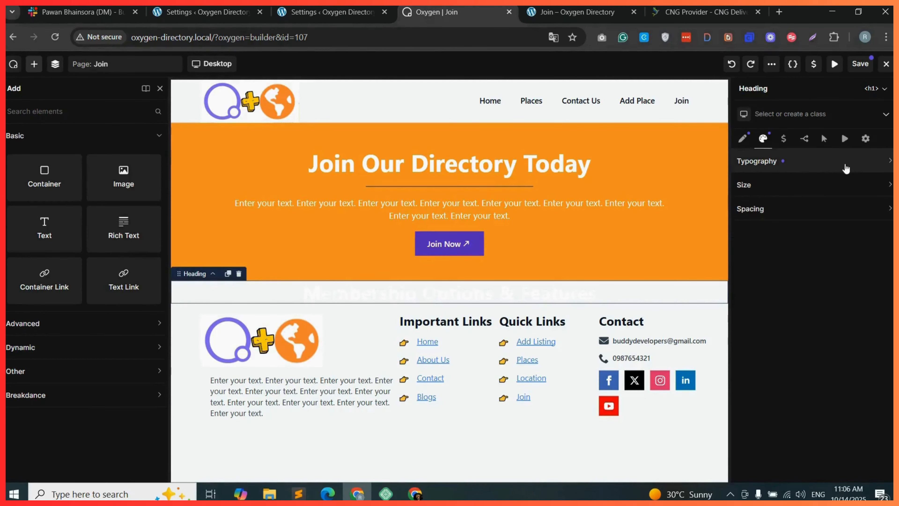
pyautogui.click(830, 169)
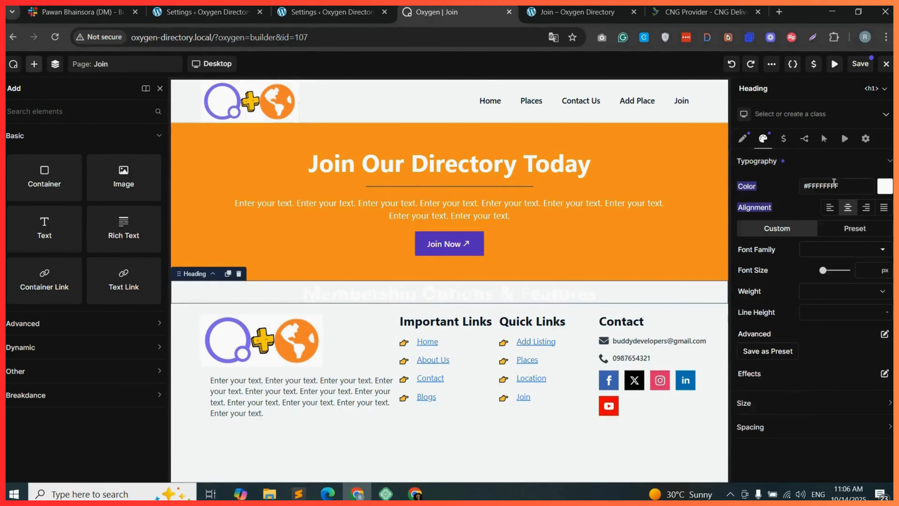
pyautogui.click(885, 186)
pyautogui.moveTo(782, 271); pyautogui.dragTo(873, 295)
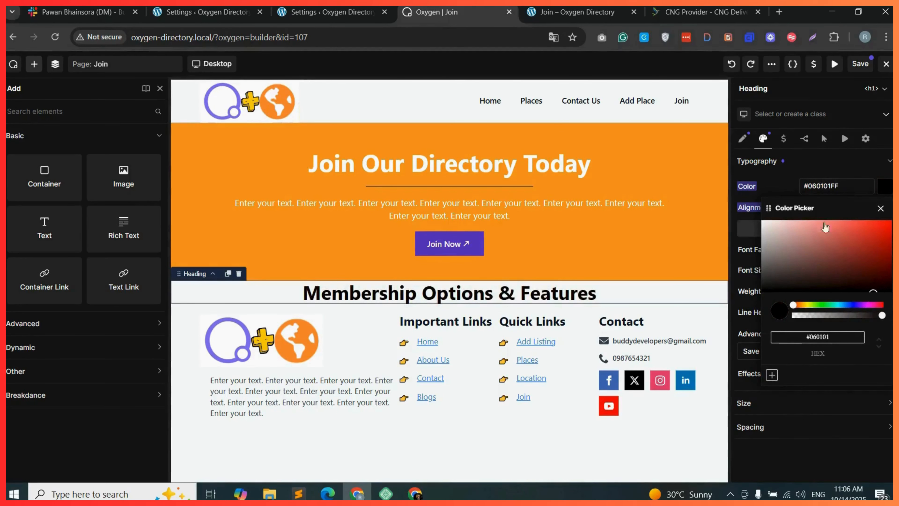
pyautogui.click(790, 181)
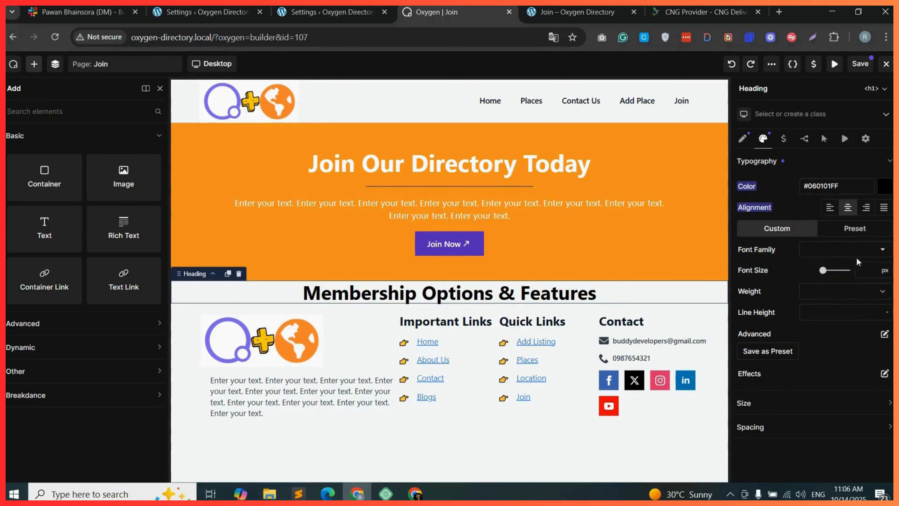
# Set the heading's font size to 34 px.
pyautogui.click(865, 253)
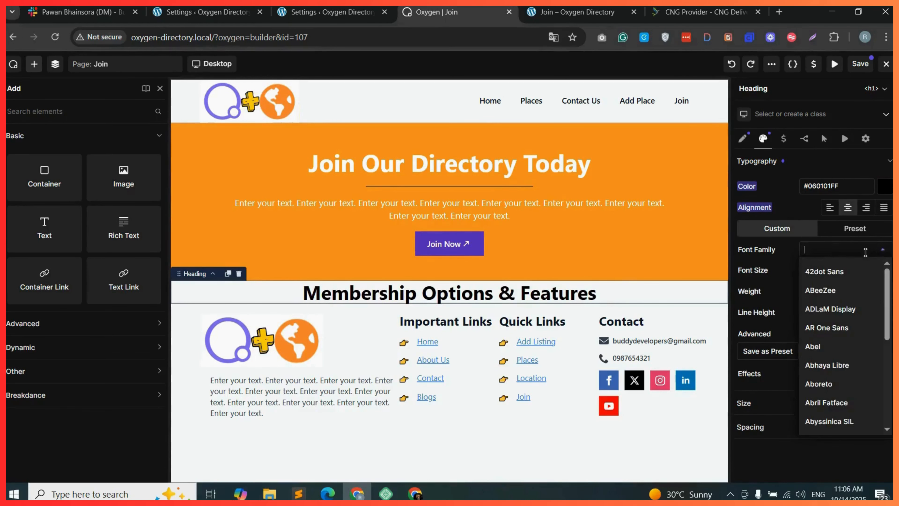
pyautogui.click(782, 268)
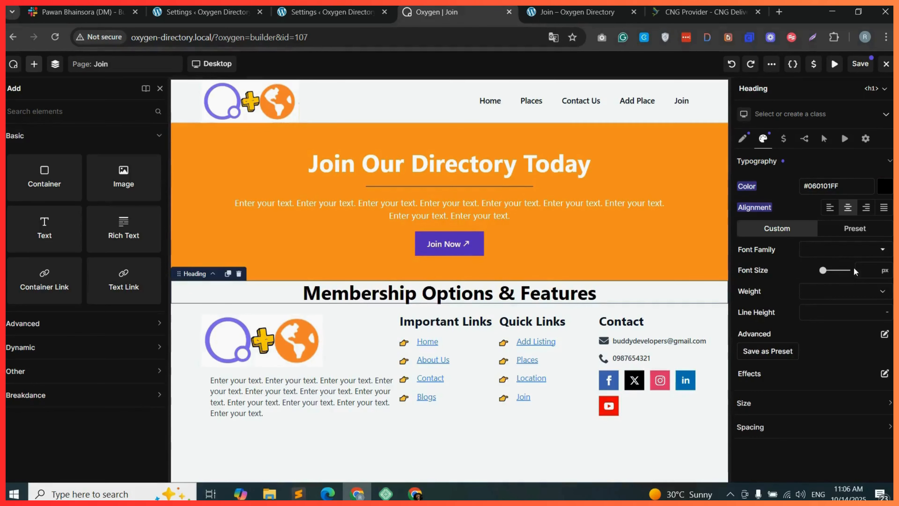
pyautogui.click(869, 270)
pyautogui.write('26')
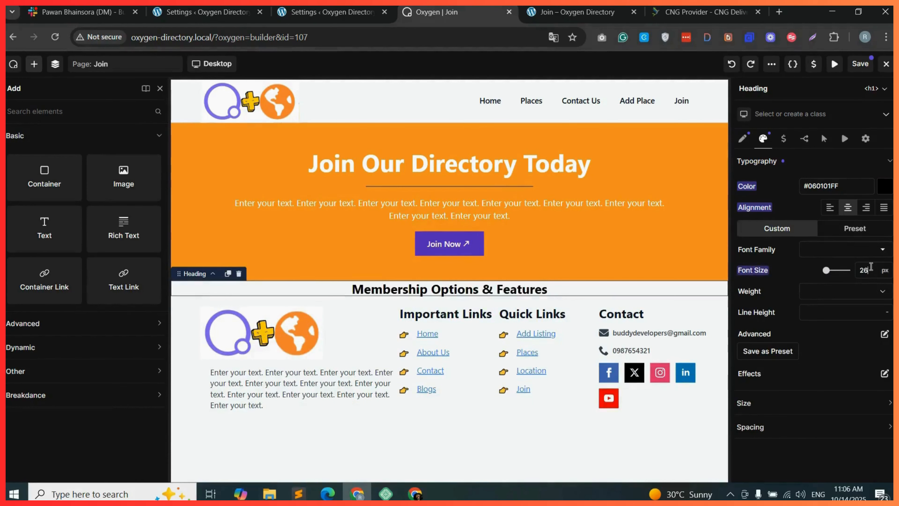
pyautogui.moveTo(872, 266); pyautogui.dragTo(861, 271)
pyautogui.write('32')
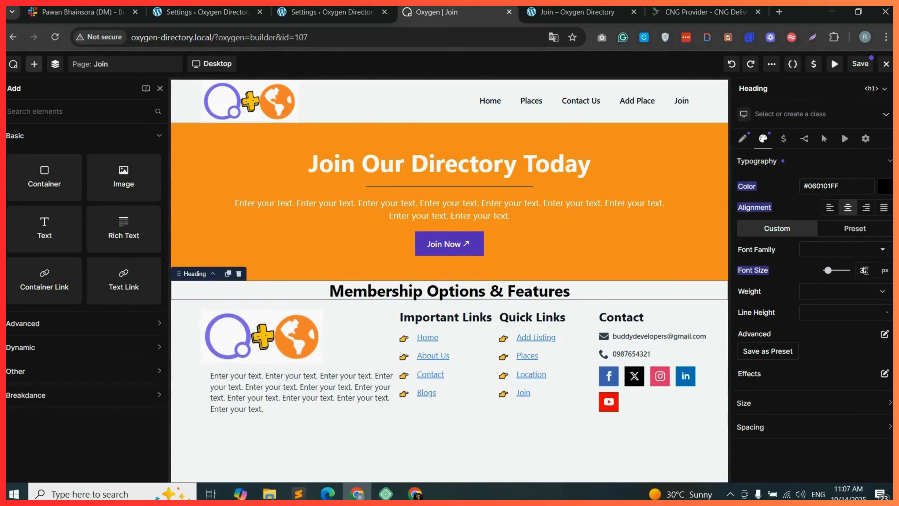
pyautogui.press('Up')
pyautogui.press('Up')
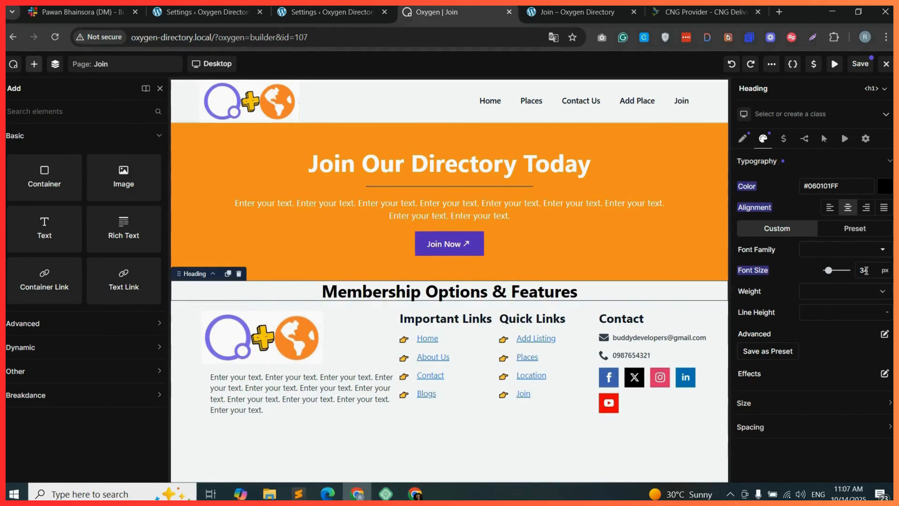
# Add a Container element below the Membership Options & Features heading.
pyautogui.write('pri')
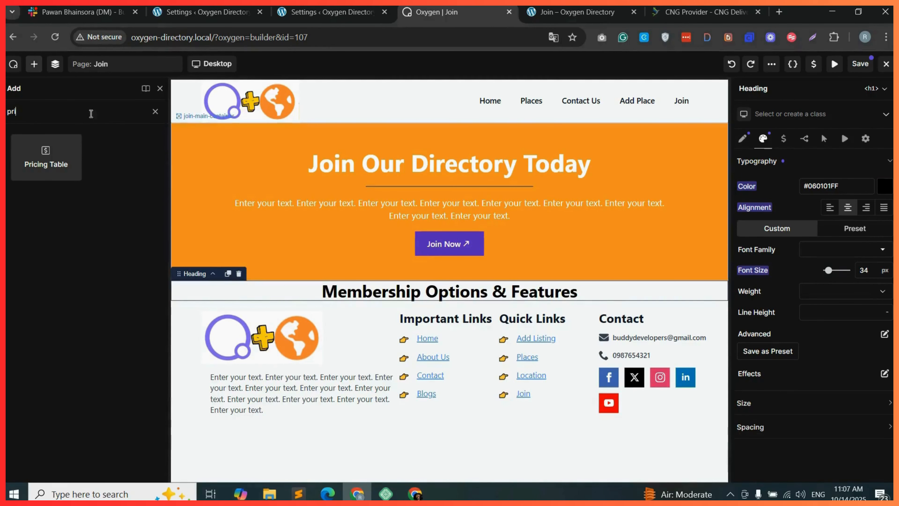
pyautogui.moveTo(26, 112); pyautogui.dragTo(6, 110)
pyautogui.write('con')
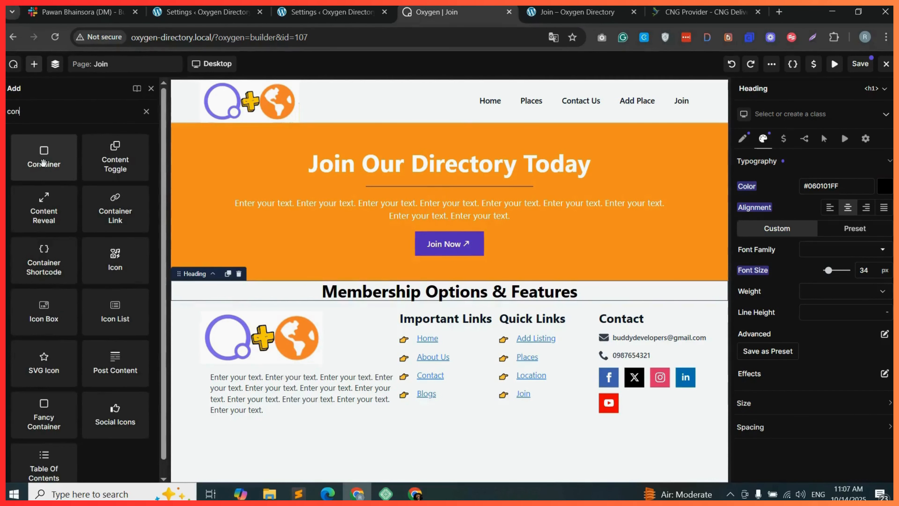
pyautogui.moveTo(43, 162); pyautogui.dragTo(467, 359)
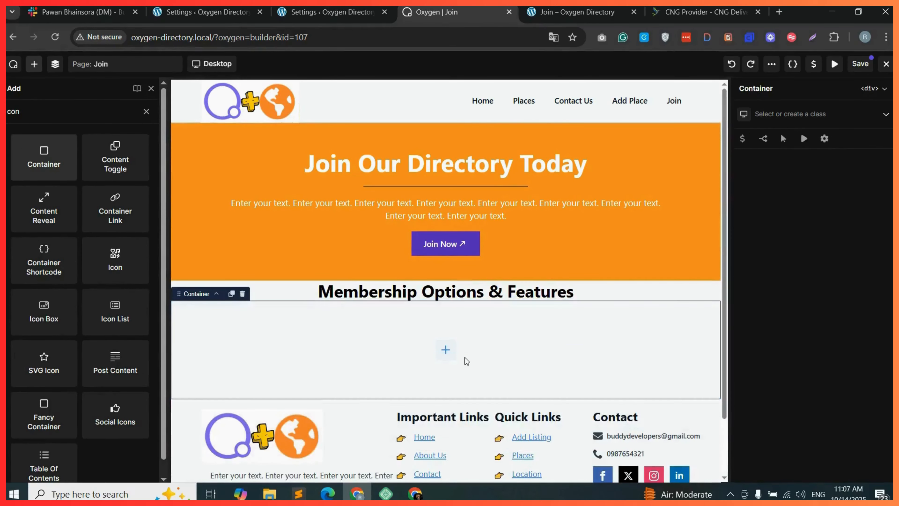
# Duplicate the inner container twice to make three column containers.
pyautogui.click(55, 64)
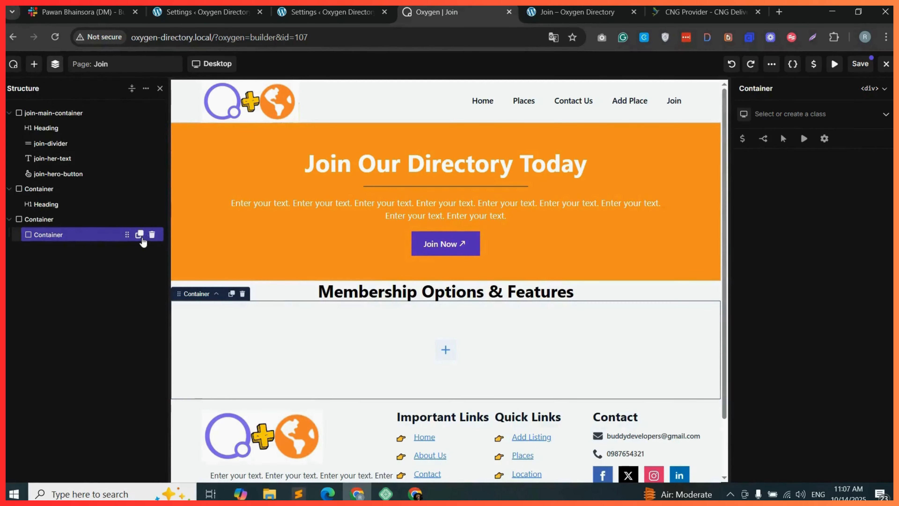
pyautogui.click(140, 234)
pyautogui.click(140, 234)
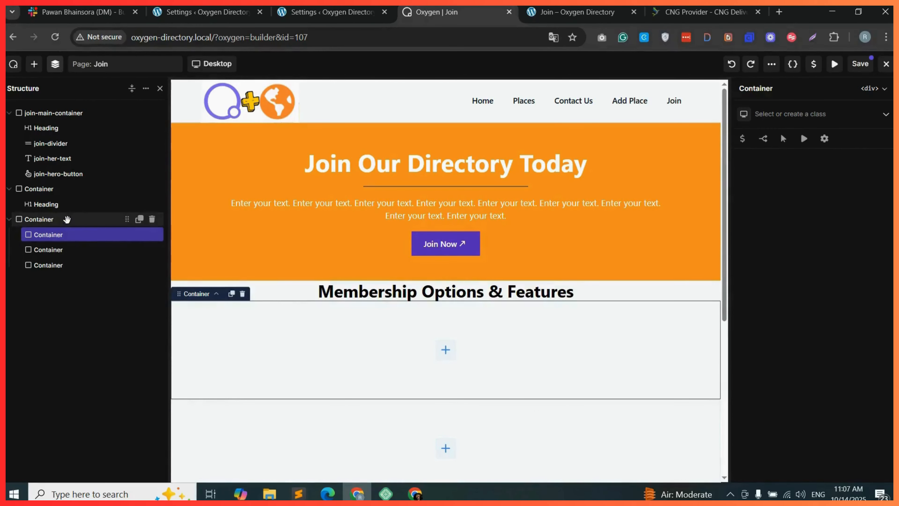
# Create and assign the class pricing-container-main to the outer container.
pyautogui.click(80, 220)
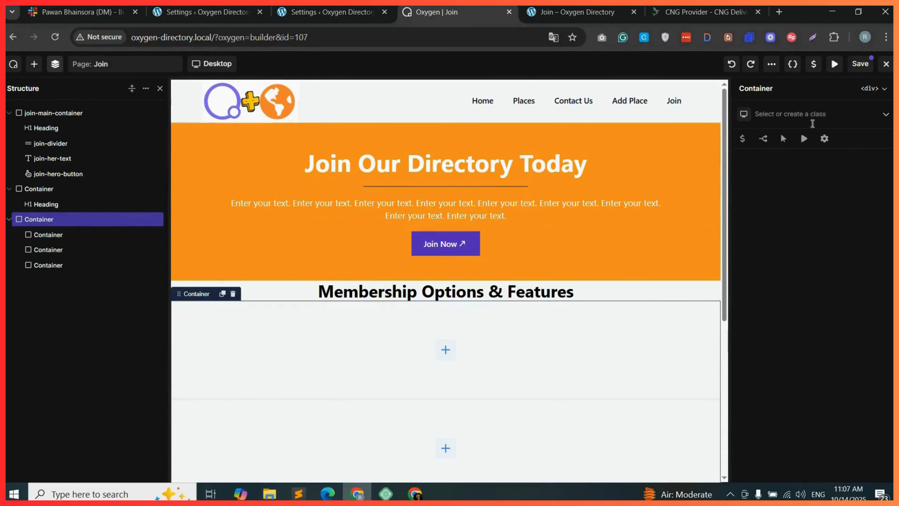
pyautogui.click(789, 115)
pyautogui.write('pr')
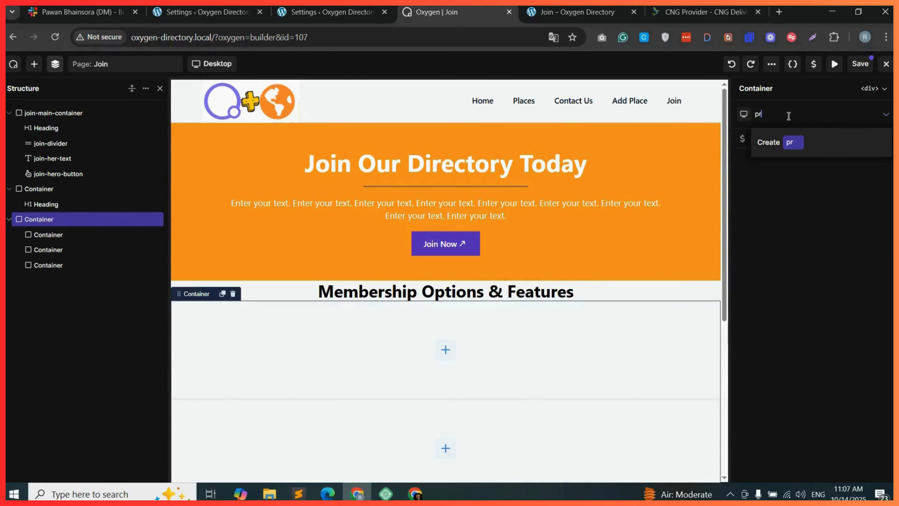
pyautogui.write('icing-co')
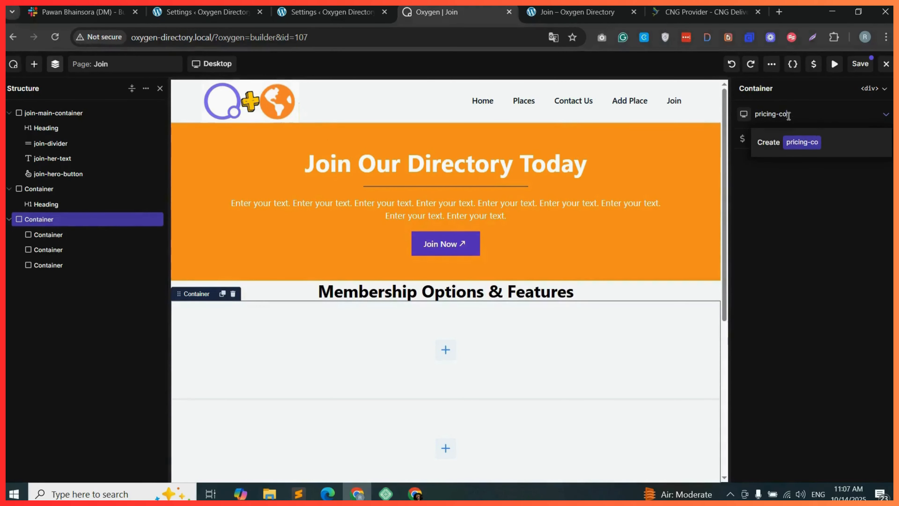
pyautogui.write('ntainer-main')
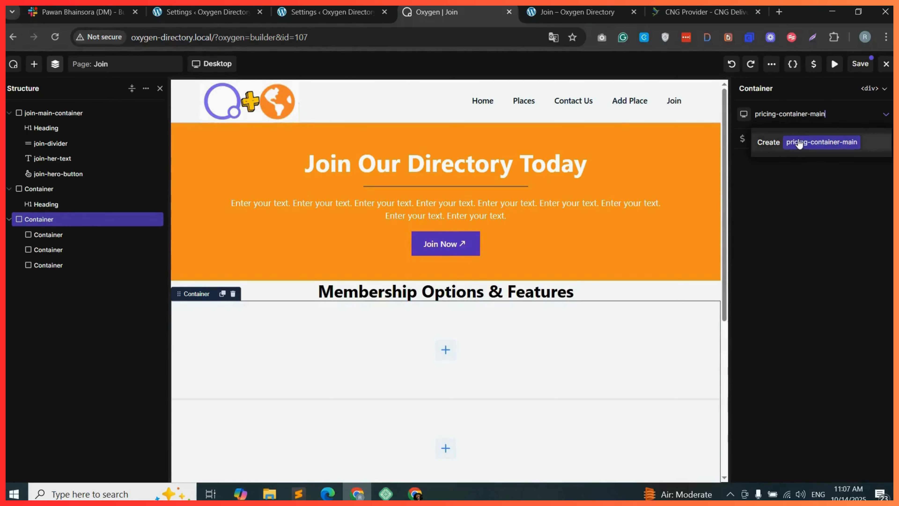
pyautogui.click(779, 143)
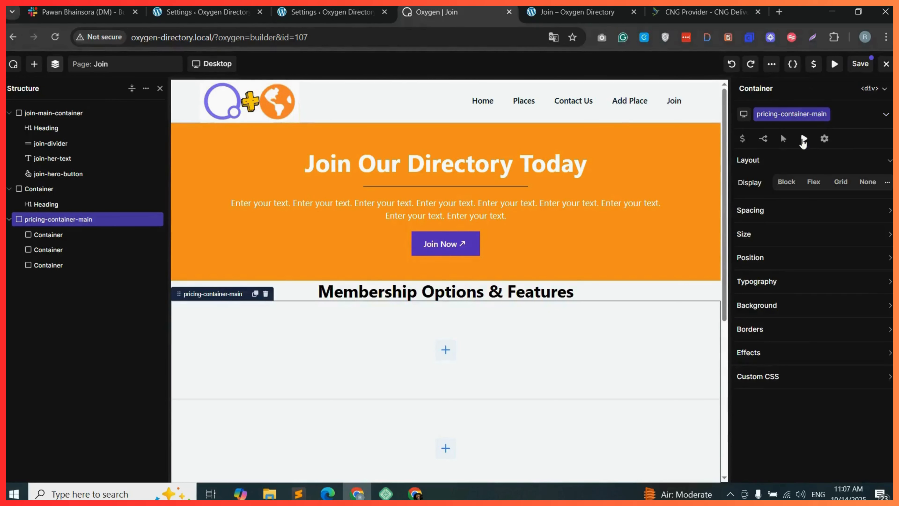
# Create and assign the class price-col-1 to the first column container.
pyautogui.click(76, 237)
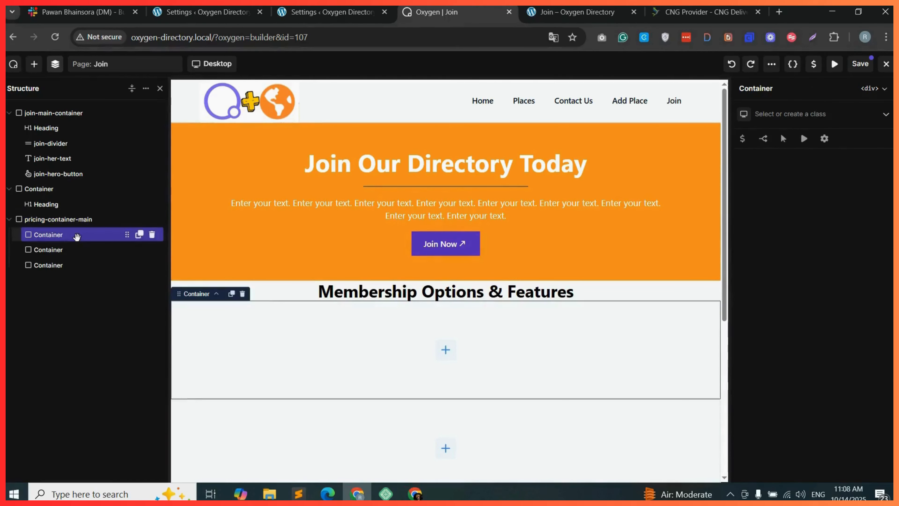
pyautogui.click(792, 113)
pyautogui.write('price-col-1')
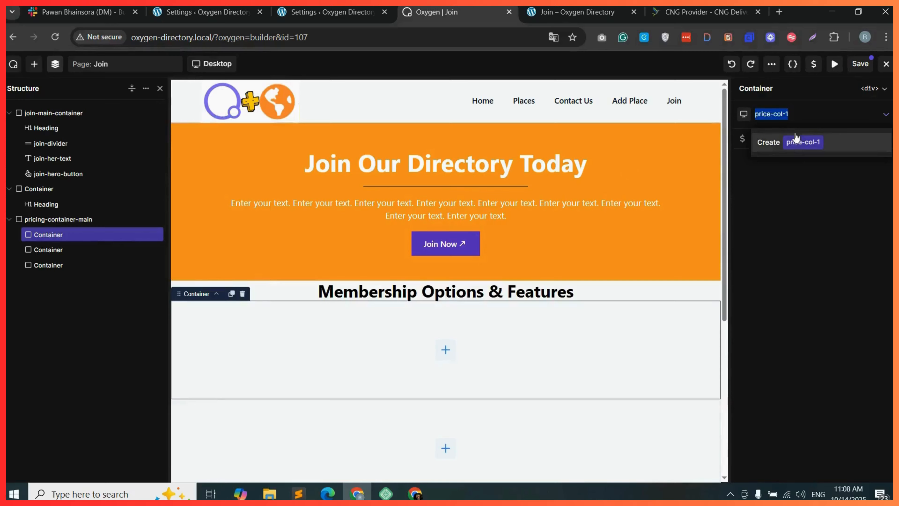
pyautogui.click(848, 138)
# Assign the class price-col-2 to the second column container and set its width to 33%.
pyautogui.click(71, 250)
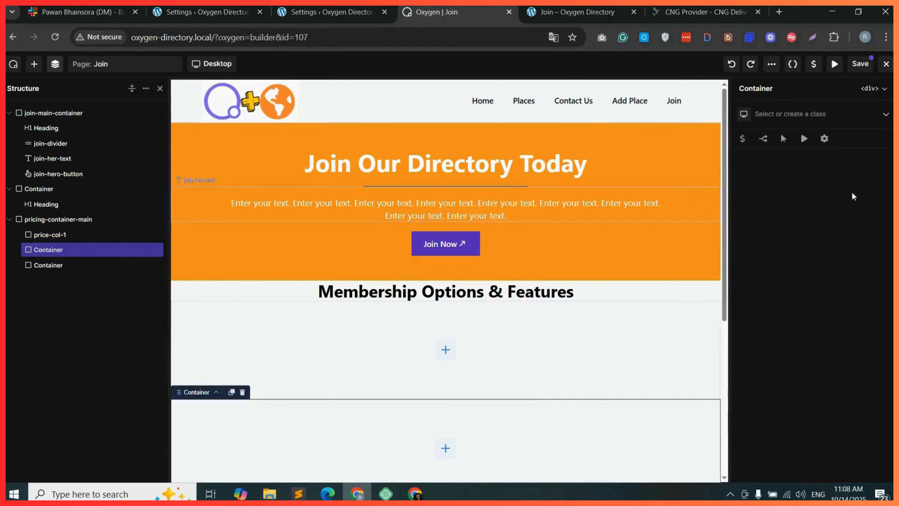
pyautogui.click(792, 114)
pyautogui.write('price-col-2')
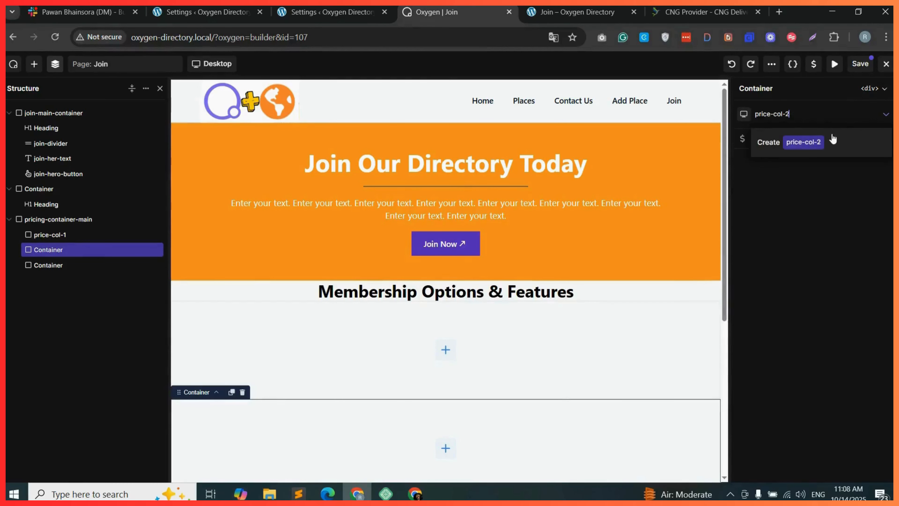
pyautogui.click(789, 141)
pyautogui.write('33')
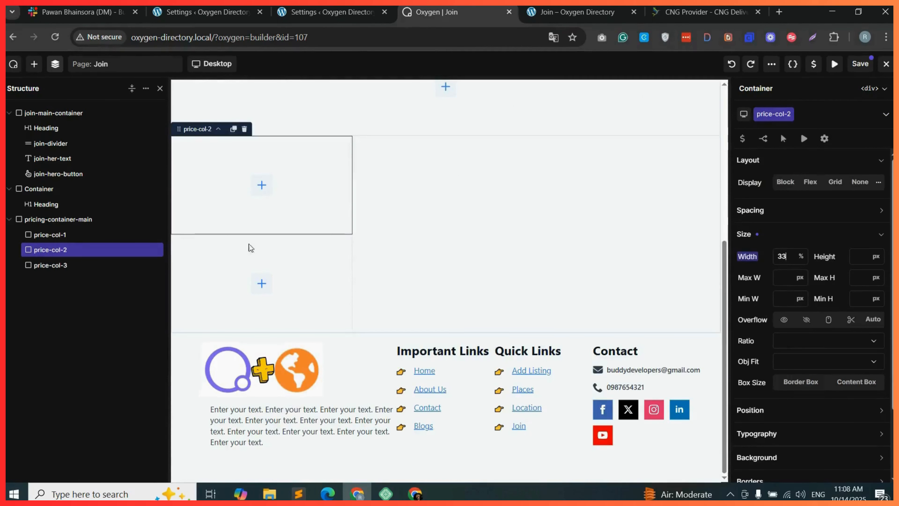
# Set price-col-1's width to 33% and save the page.
pyautogui.click(77, 236)
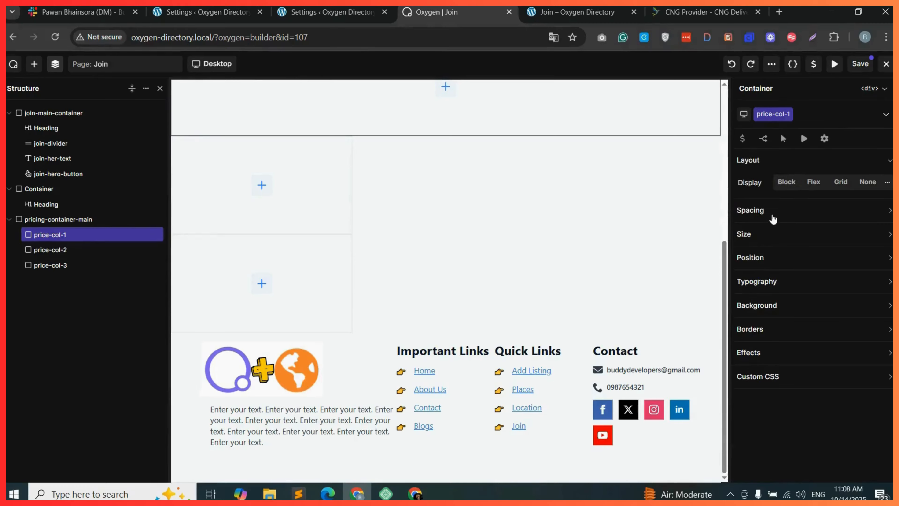
pyautogui.click(781, 213)
pyautogui.click(779, 311)
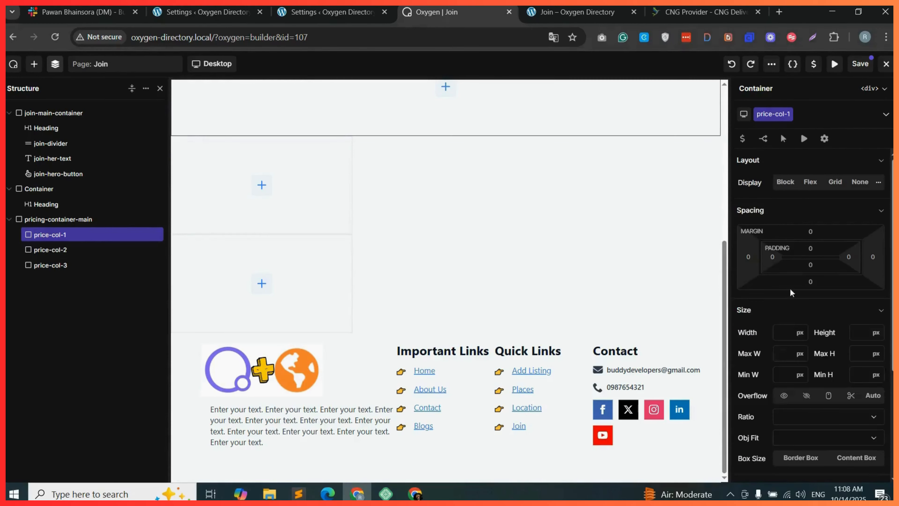
pyautogui.click(800, 334)
pyautogui.click(800, 316)
pyautogui.click(785, 333)
pyautogui.write('33')
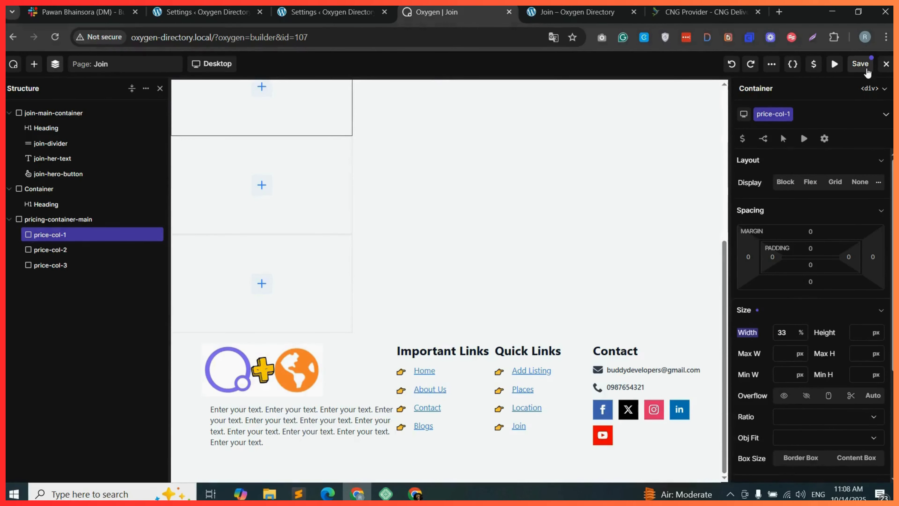
pyautogui.click(860, 67)
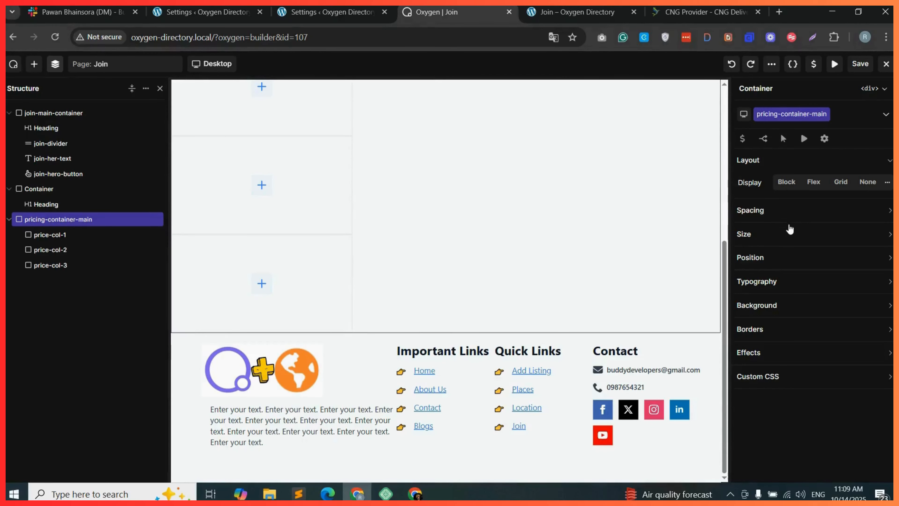
# Set pricing-container-main to 100% width with Flex display and row flow.
pyautogui.click(786, 235)
pyautogui.click(801, 262)
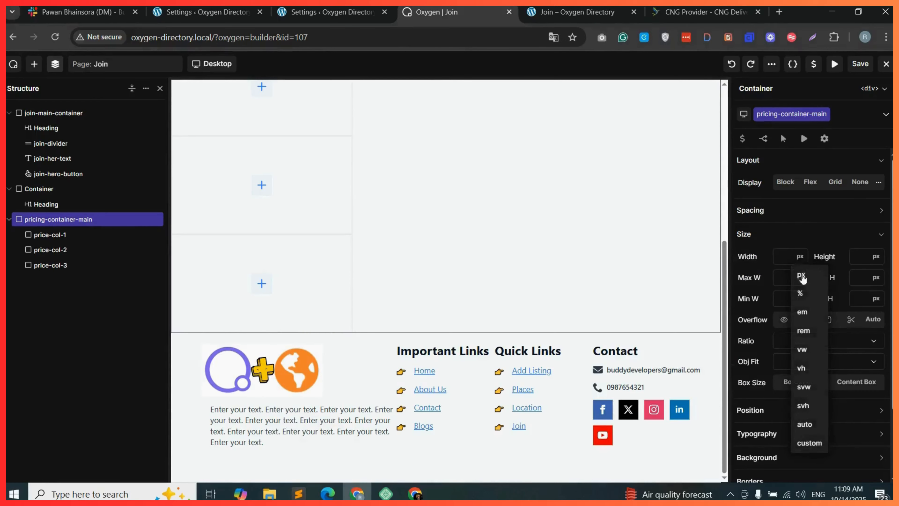
pyautogui.click(804, 294)
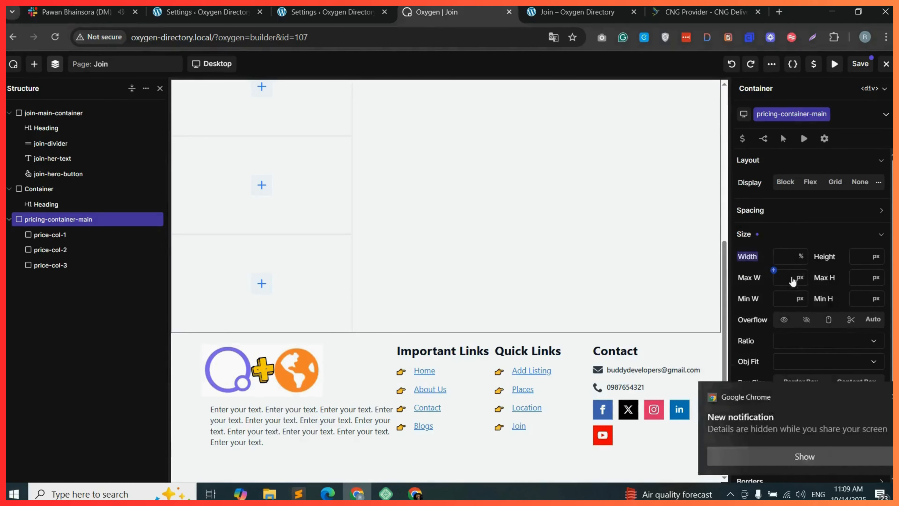
pyautogui.click(787, 258)
pyautogui.write('100')
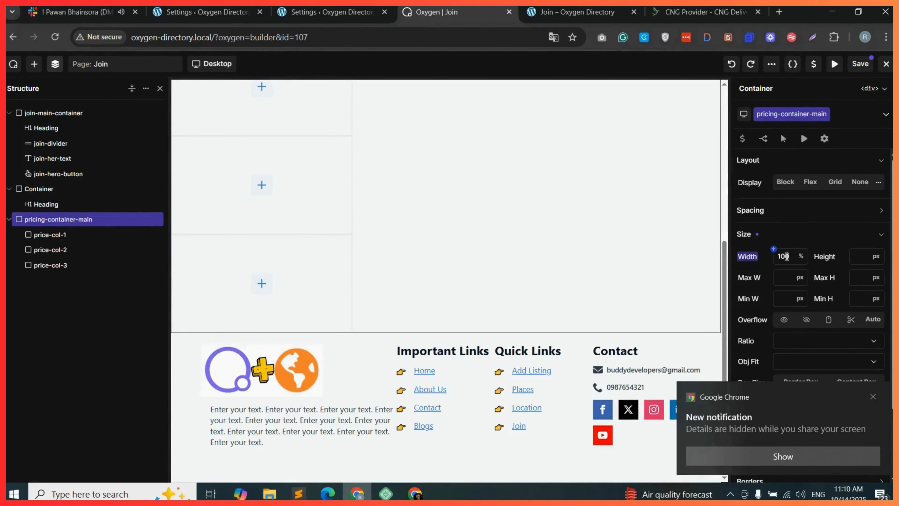
pyautogui.click(811, 181)
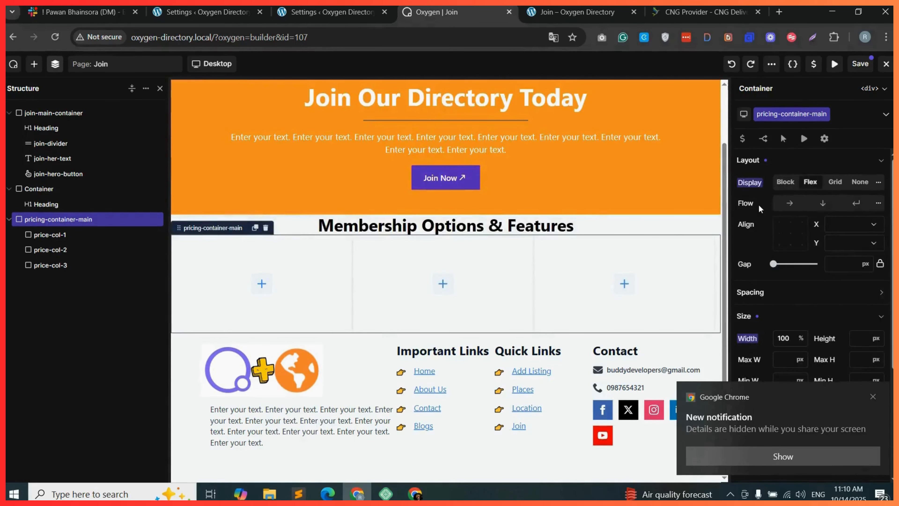
pyautogui.click(790, 205)
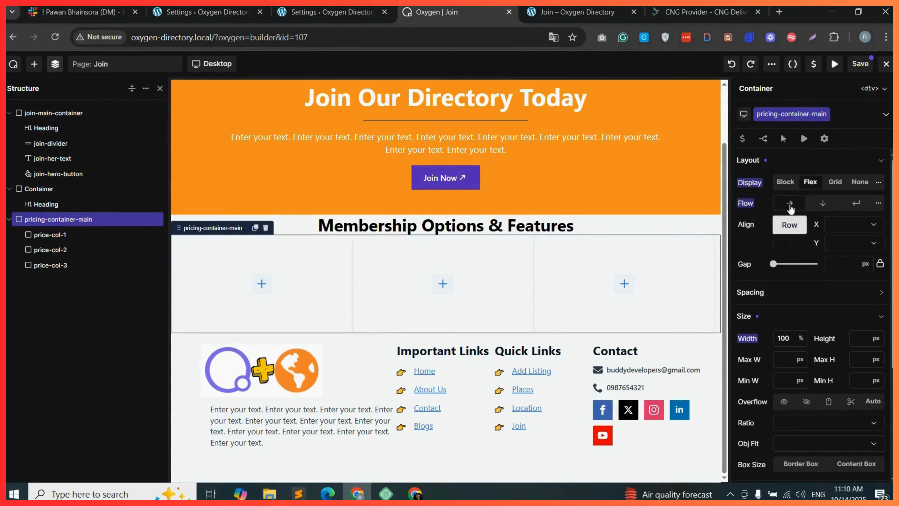
# Center the items of pricing-container-main on both the X and Y alignment axes.
pyautogui.click(864, 225)
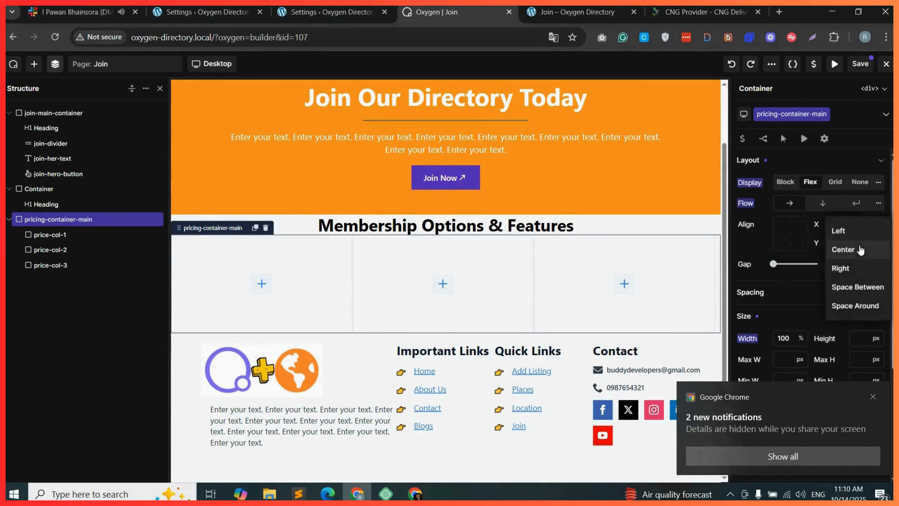
pyautogui.click(844, 251)
pyautogui.click(861, 243)
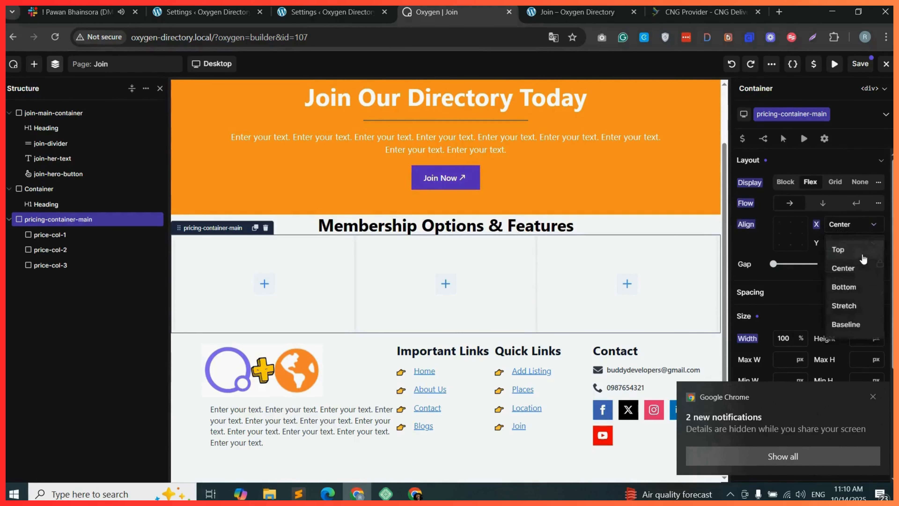
pyautogui.click(847, 270)
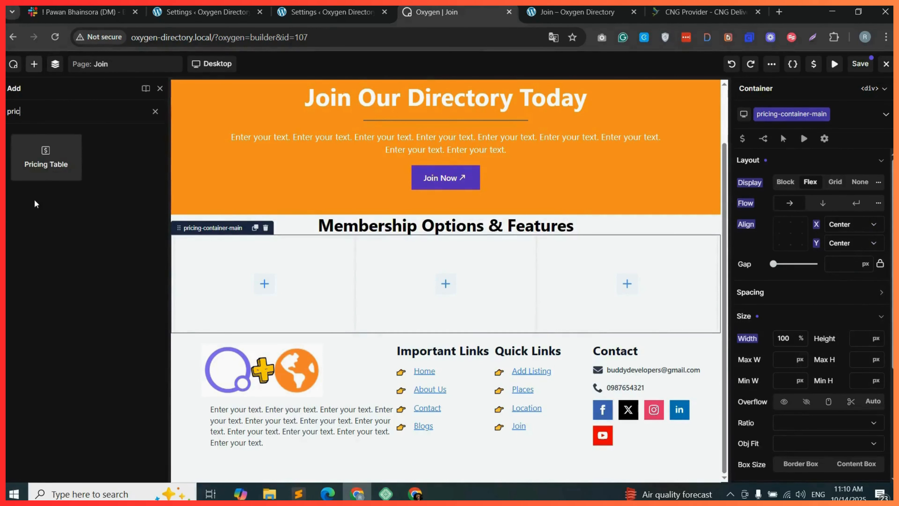
# Add a Pricing Table element into the first column and set its icon to a double-chevron down icon.
pyautogui.moveTo(36, 171); pyautogui.dragTo(269, 262)
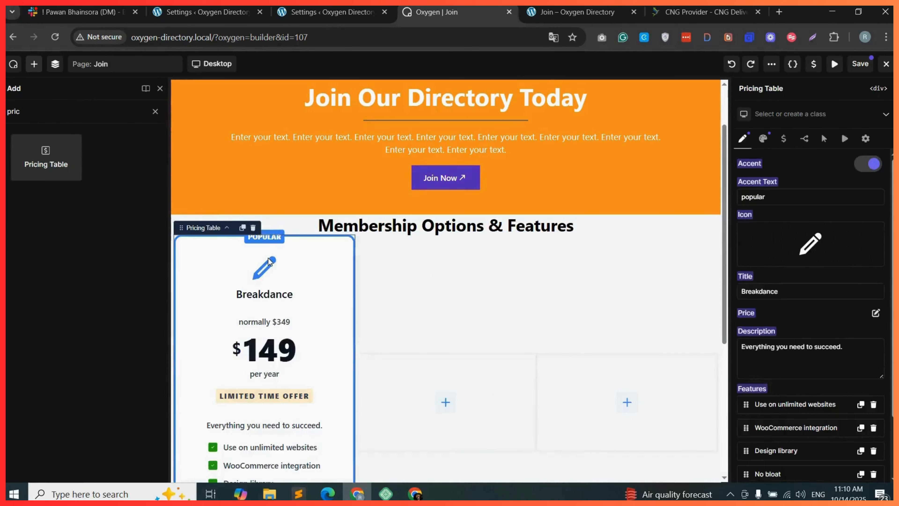
pyautogui.scroll(-3, 337, 294)
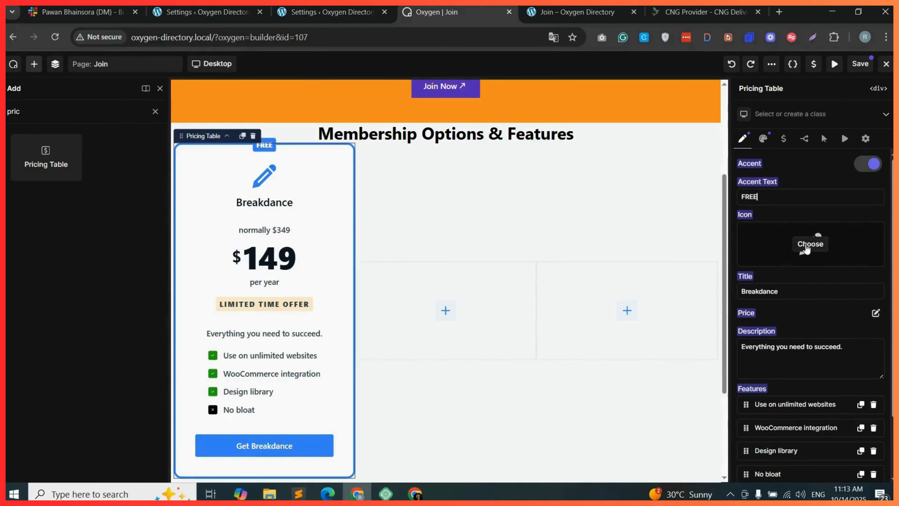
pyautogui.click(807, 245)
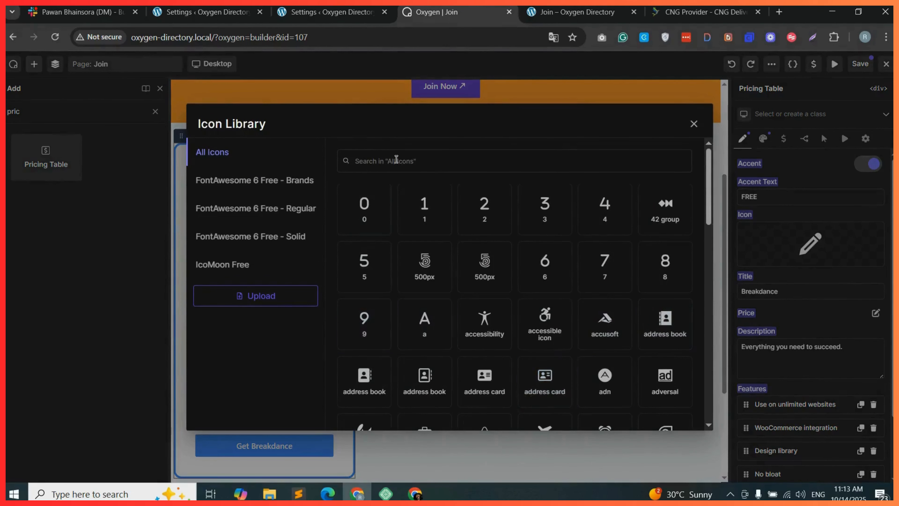
pyautogui.click(536, 342)
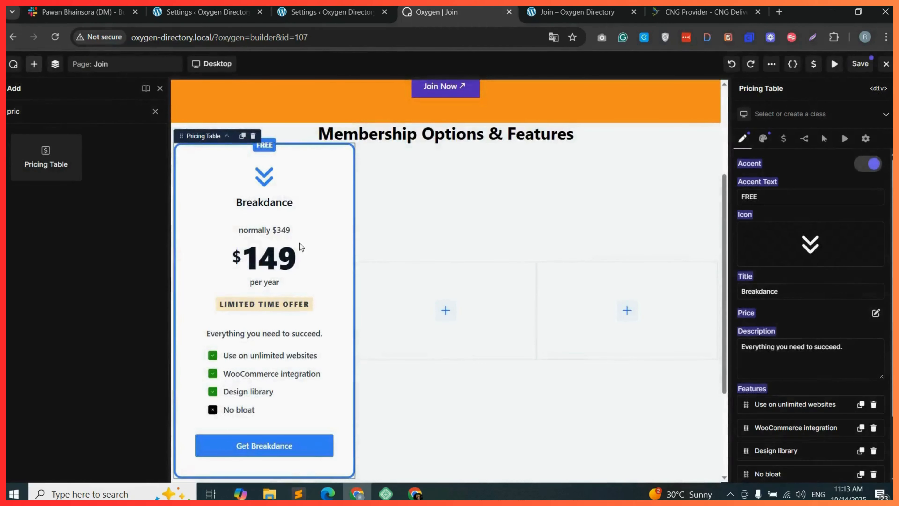
# Set the pricing table's title to FREE and its price amount to 00.
pyautogui.doubleClick(763, 291)
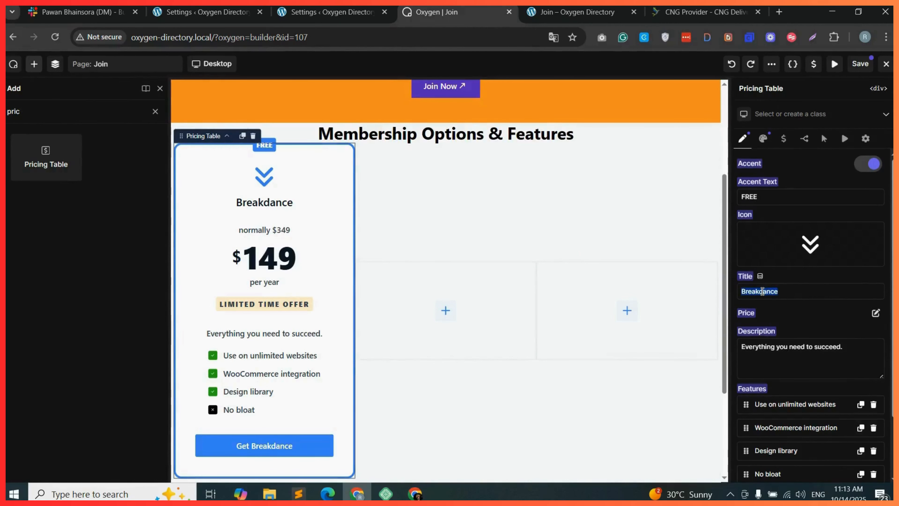
pyautogui.write('FREE')
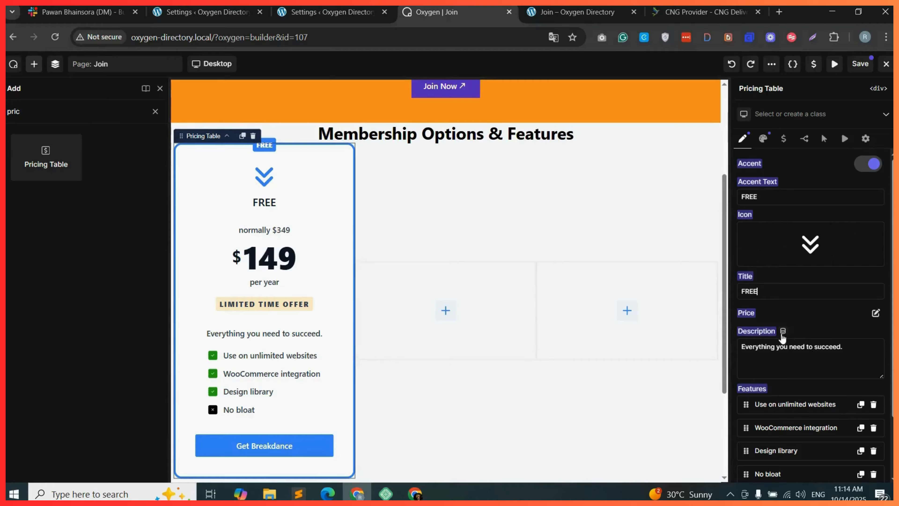
pyautogui.click(875, 315)
pyautogui.moveTo(752, 325); pyautogui.dragTo(737, 325)
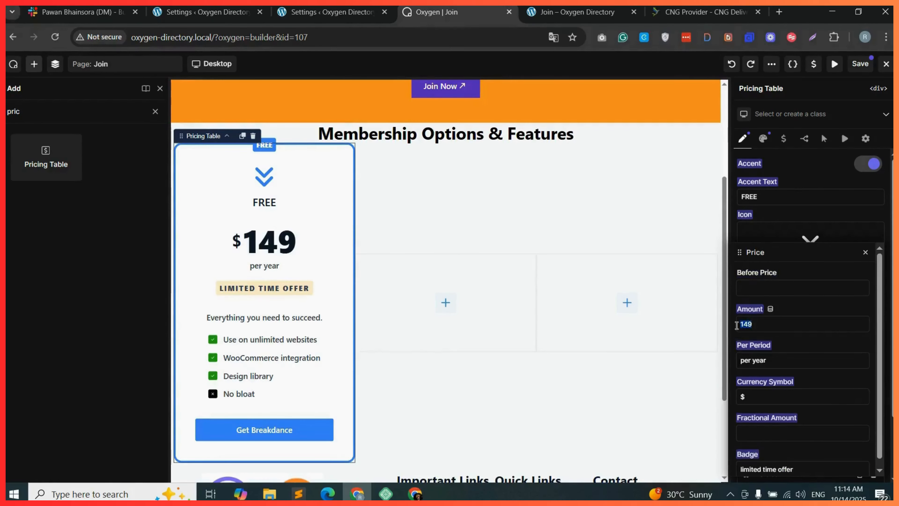
pyautogui.write('00')
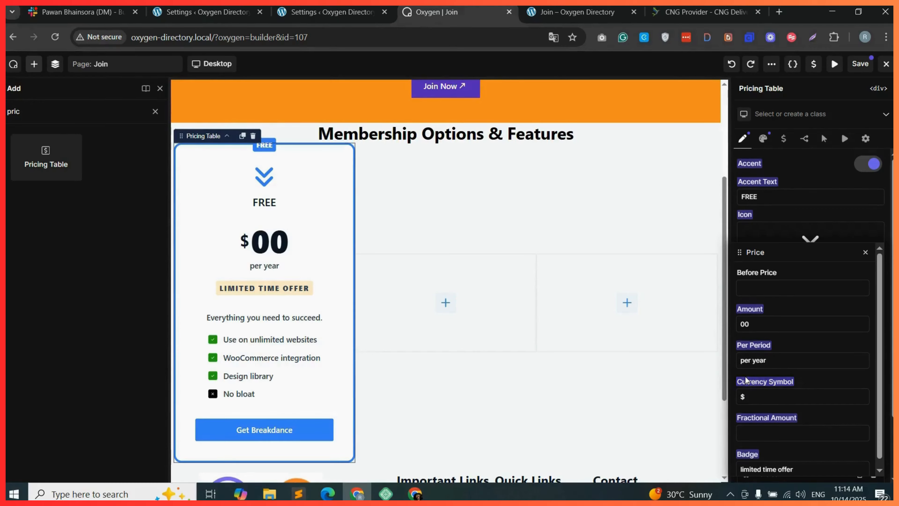
# Change the price's per-period text to "Per year" and close the price settings.
pyautogui.press('BackSpace')
pyautogui.write('P')
pyautogui.scroll(-1, 763, 380)
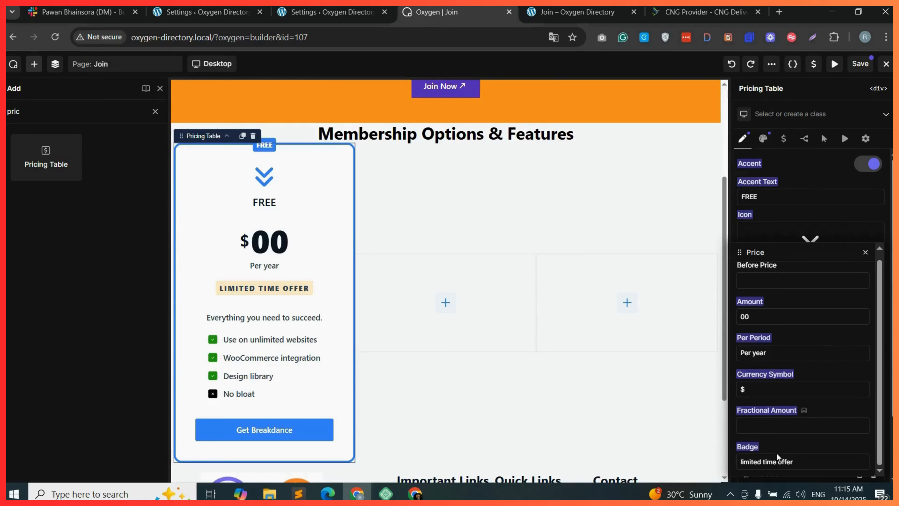
pyautogui.press('Escape')
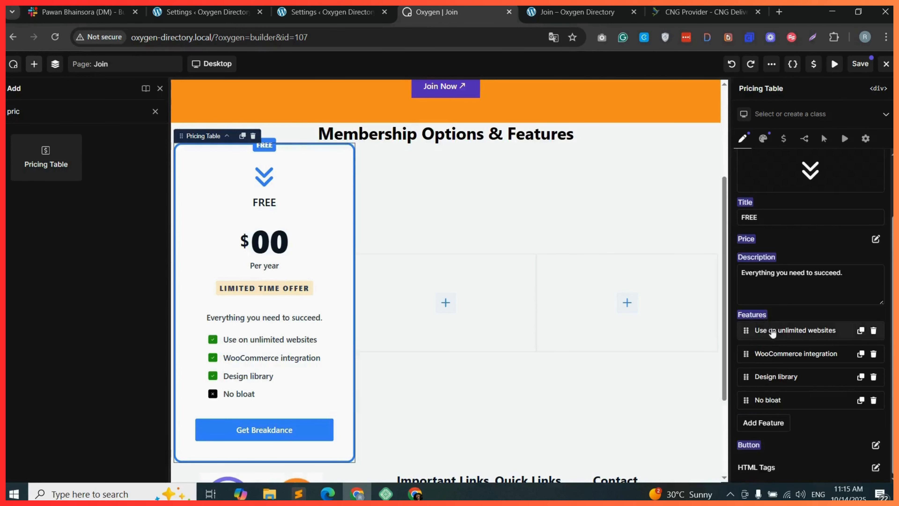
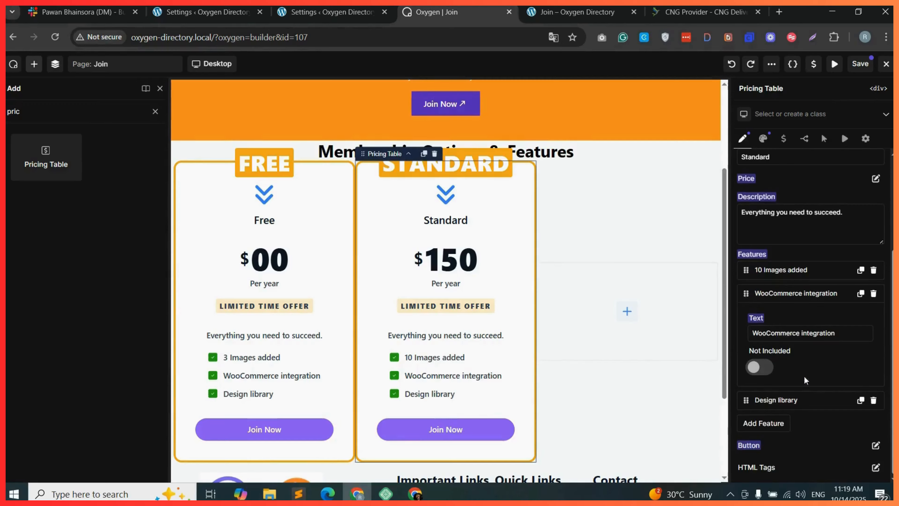
# Rename the Standard table's second and third features to "10 categories added" and "Upload logo".
pyautogui.tripleClick(775, 332)
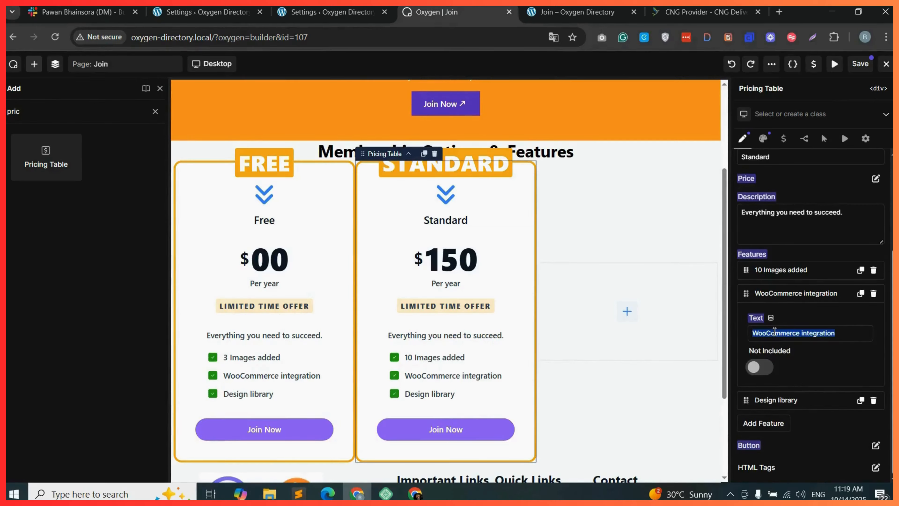
pyautogui.write('10 categor')
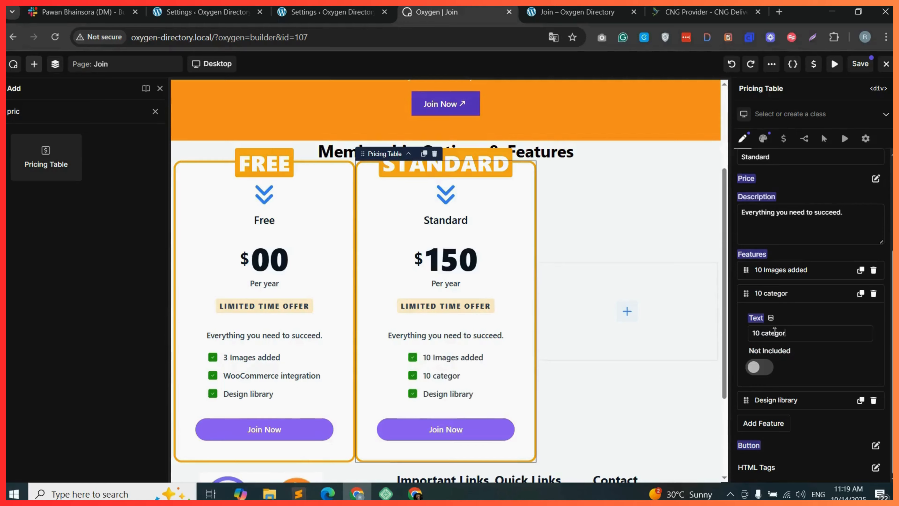
pyautogui.write('ies added')
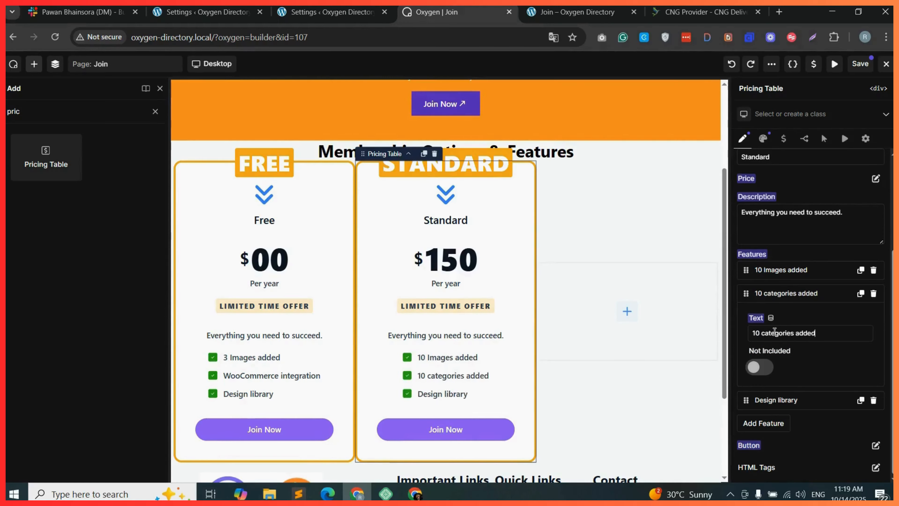
pyautogui.click(811, 406)
pyautogui.tripleClick(777, 357)
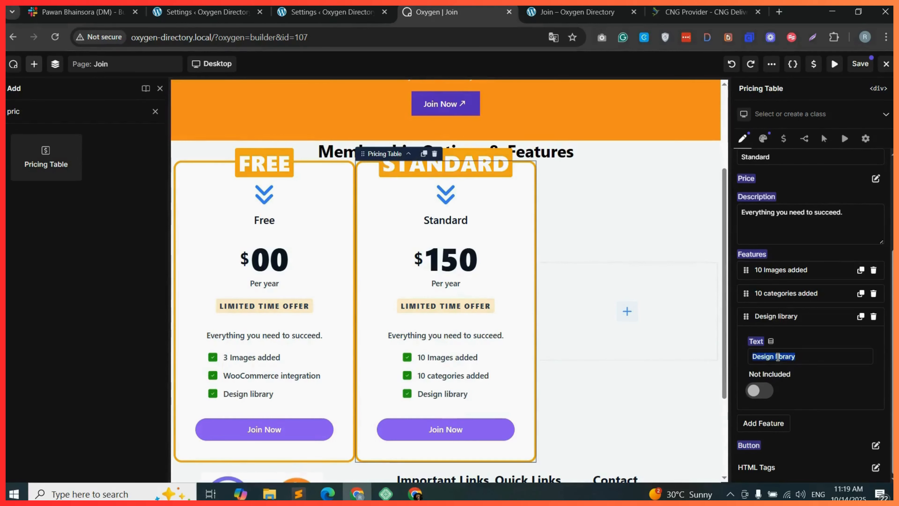
pyautogui.write('Uploa')
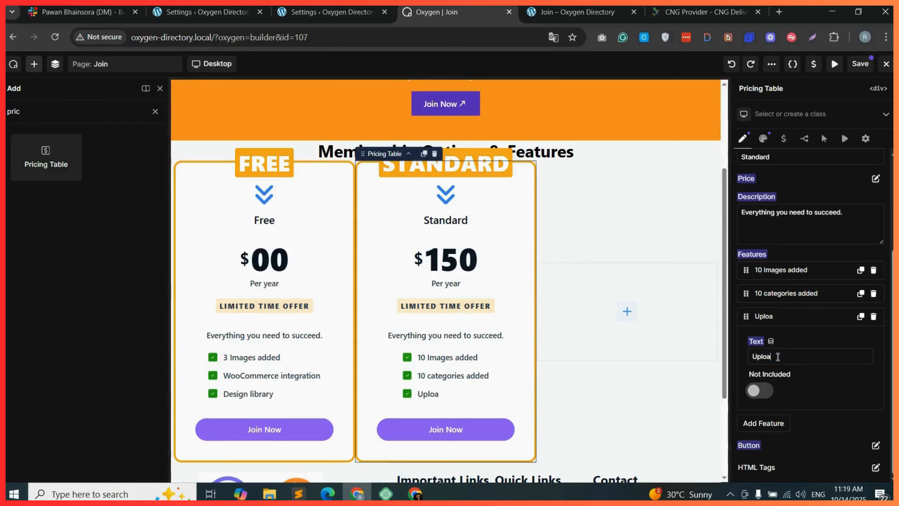
pyautogui.write('d logo')
# Duplicate the Standard pricing table into the third column and set the copy's accent text and title to Premium.
pyautogui.hotkey('ctrl', 'd')
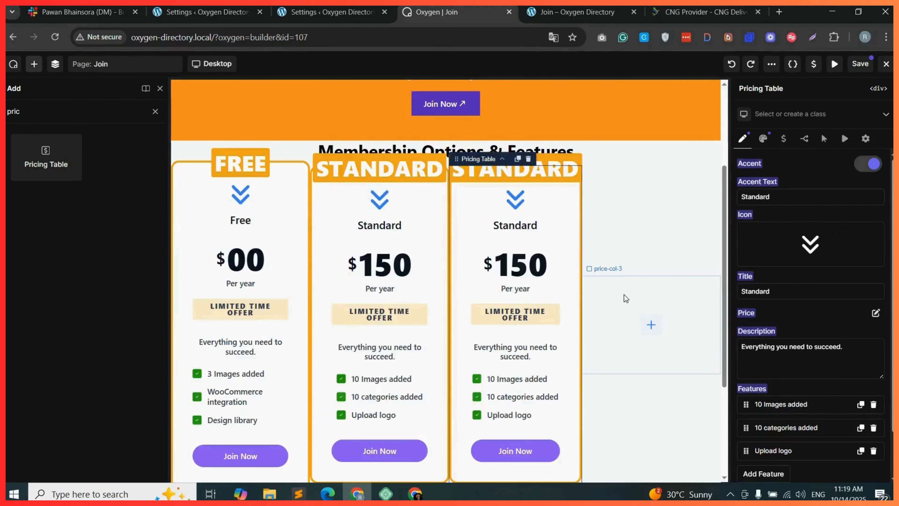
pyautogui.moveTo(538, 279); pyautogui.dragTo(612, 314)
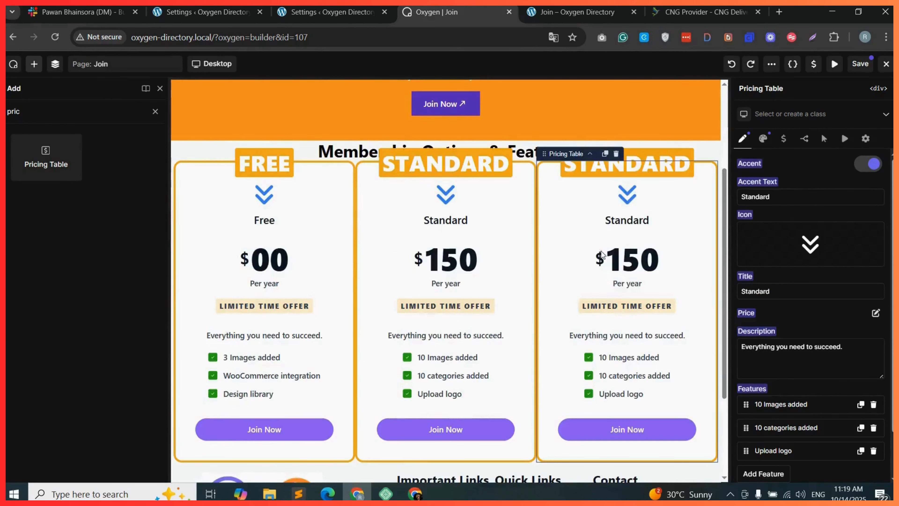
pyautogui.doubleClick(756, 201)
pyautogui.write('Premium')
pyautogui.doubleClick(761, 290)
pyautogui.write('Premium')
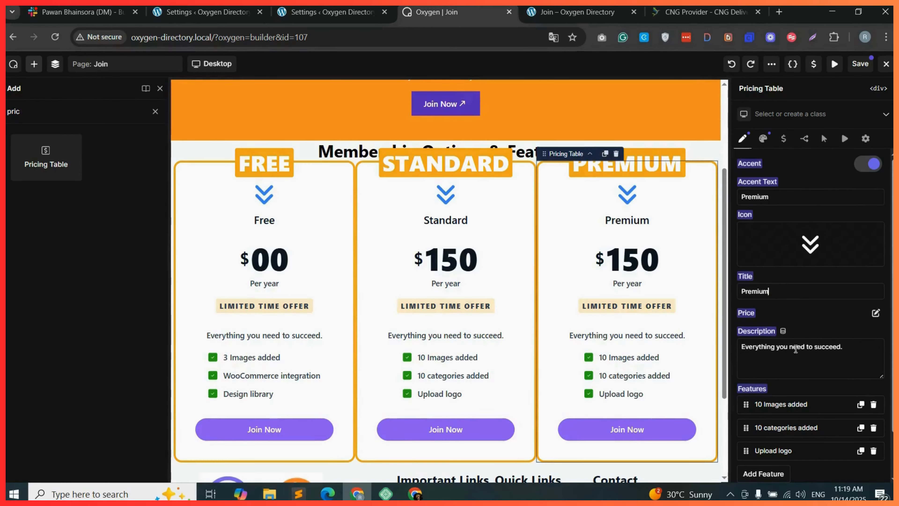
# Change the Premium table's features to "Unlimited Images added", "Unlimited categories added" and "Upload logo and website".
pyautogui.scroll(-1, 787, 361)
pyautogui.doubleClick(762, 395)
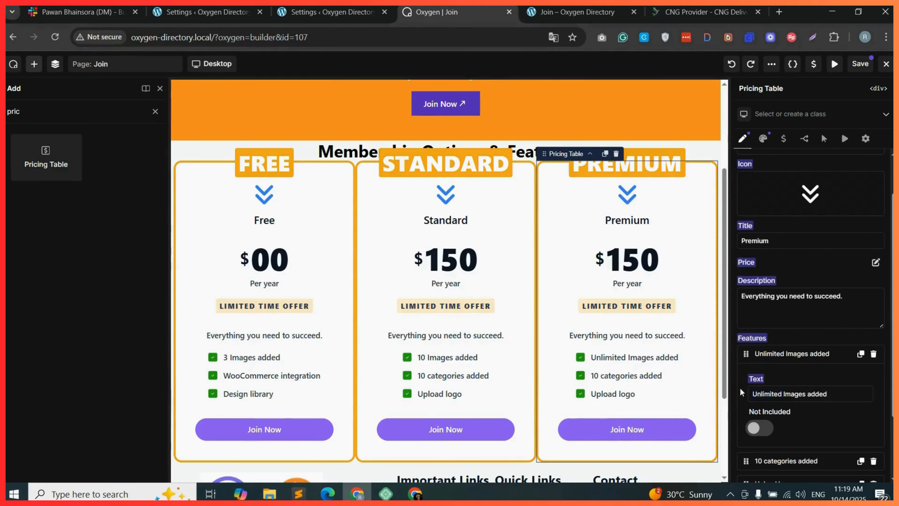
pyautogui.scroll(-1, 800, 402)
pyautogui.scroll(-2, 801, 402)
pyautogui.click(762, 375)
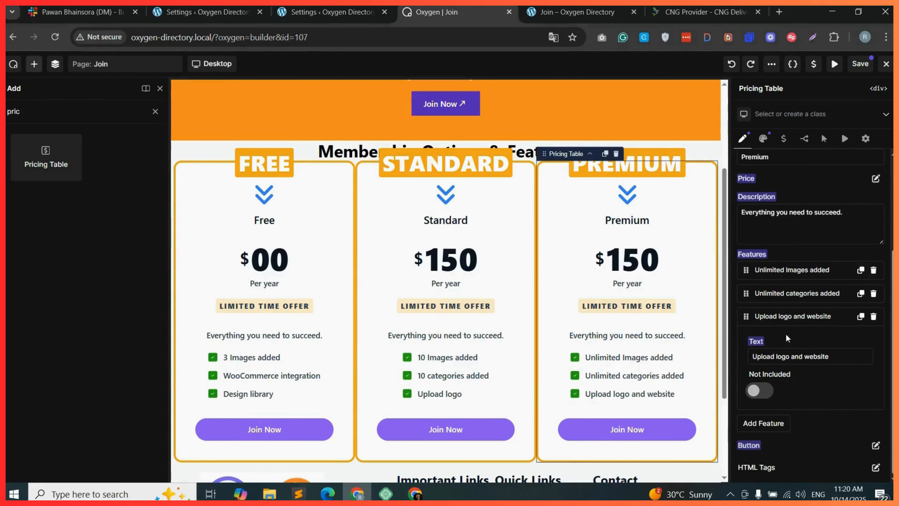
# Set the Premium table's price amount to 200.
pyautogui.click(876, 178)
pyautogui.click(768, 269)
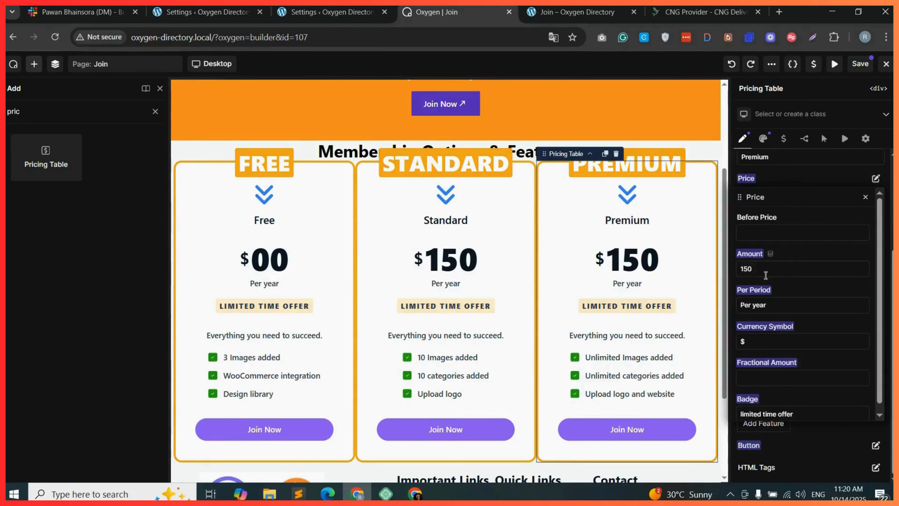
pyautogui.write('200')
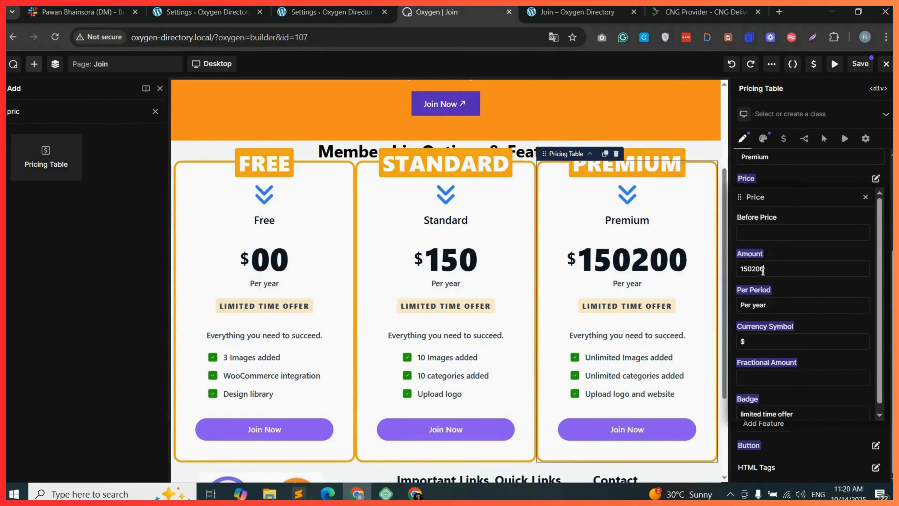
pyautogui.doubleClick(759, 271)
pyautogui.write('200')
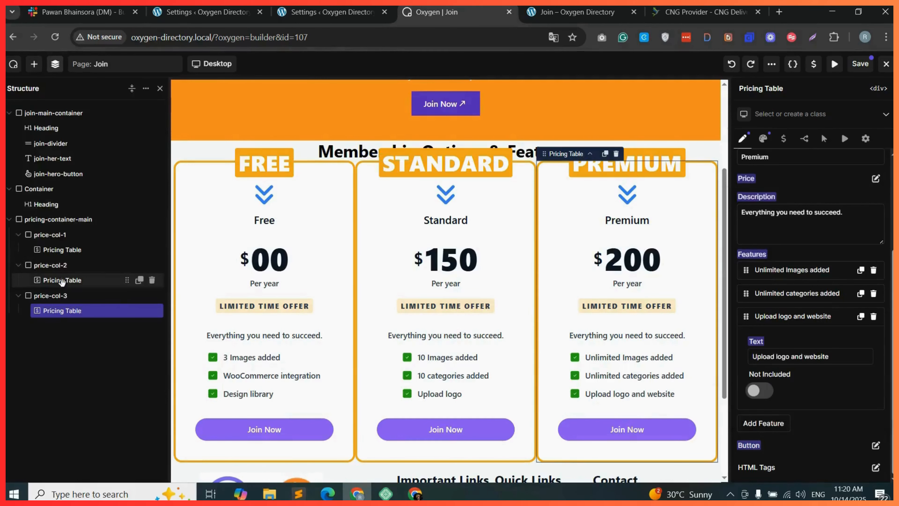
# Set the width of price-col-1 to 32%.
pyautogui.click(73, 235)
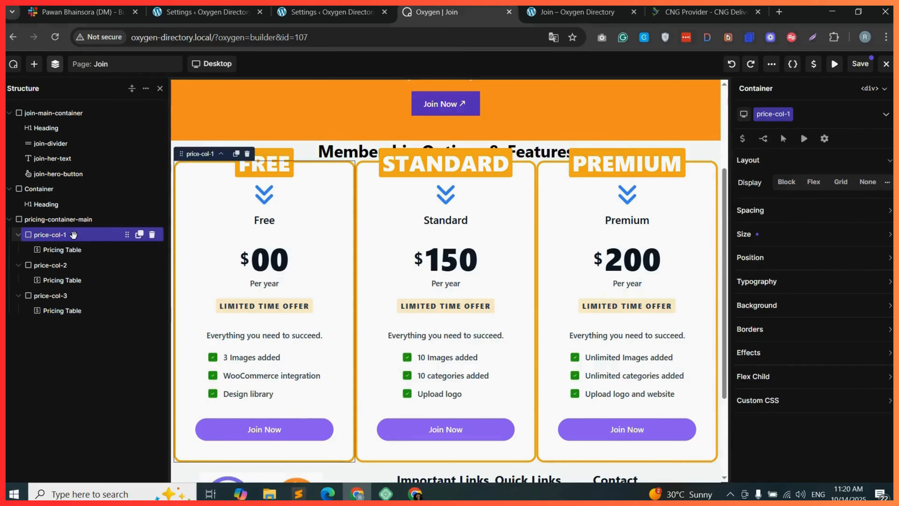
pyautogui.click(775, 233)
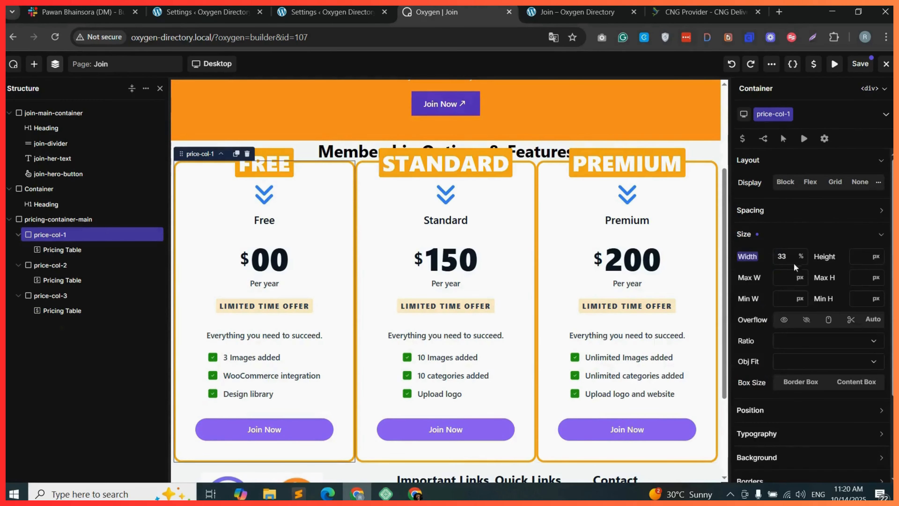
pyautogui.click(790, 254)
pyautogui.press('BackSpace')
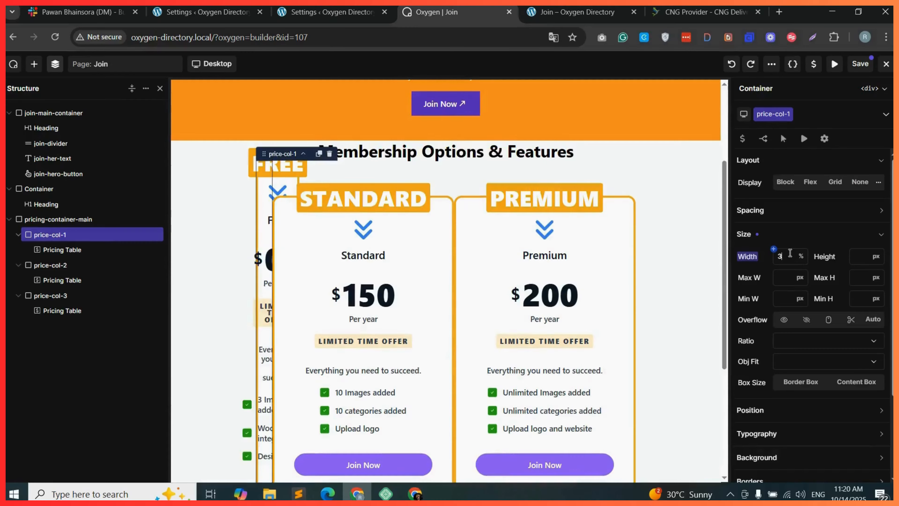
pyautogui.write('2')
pyautogui.click(598, 278)
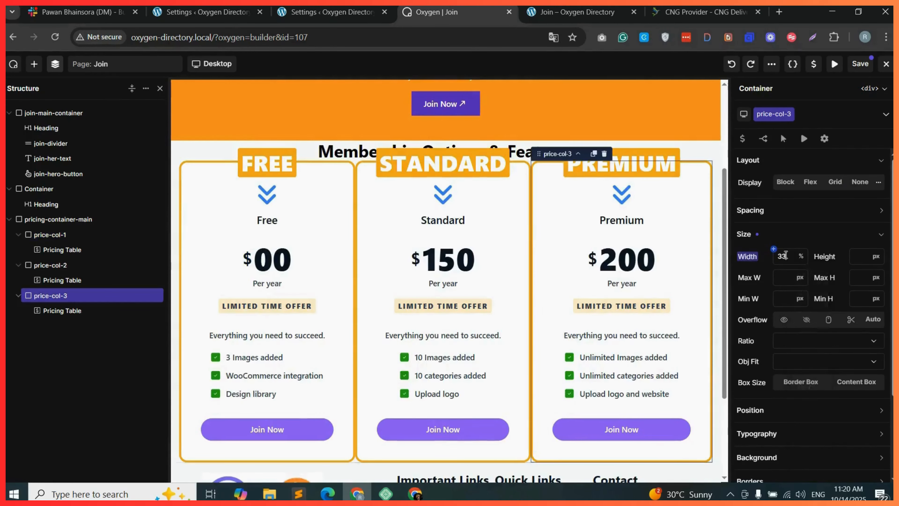
# Give pricing-container-main a top padding of 30 px.
pyautogui.click(54, 220)
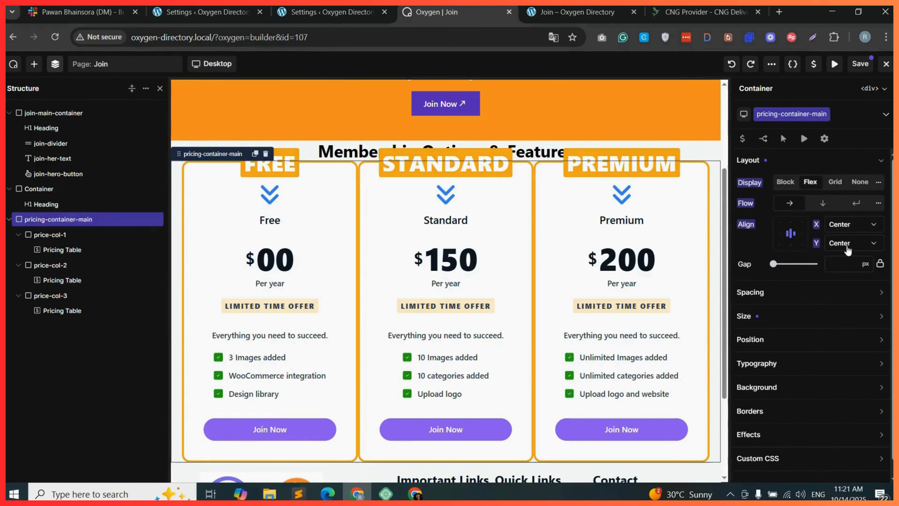
pyautogui.click(828, 293)
pyautogui.click(812, 335)
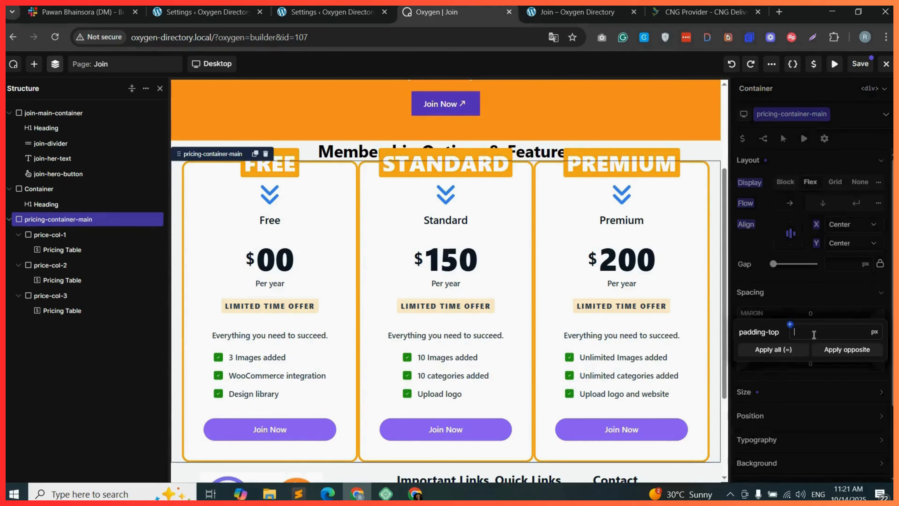
pyautogui.write('30')
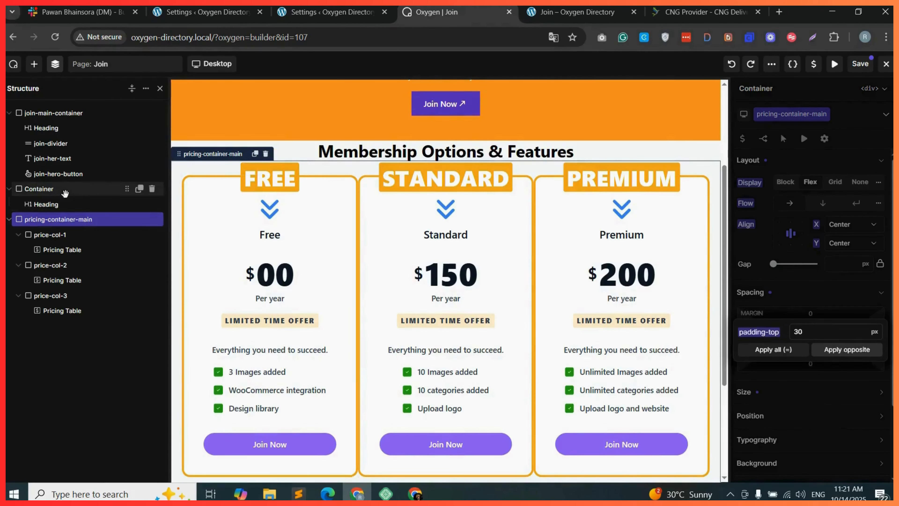
# Create and assign the class main-container-membership to the section container holding the heading.
pyautogui.click(42, 189)
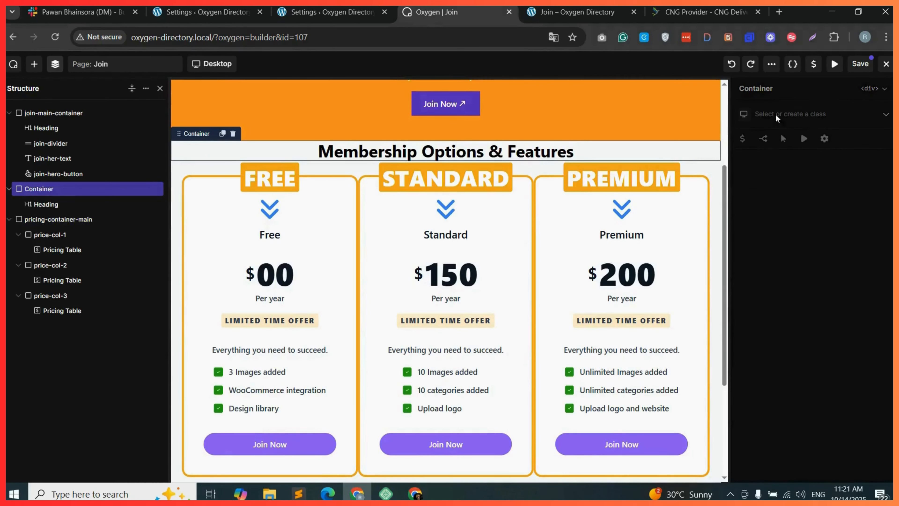
pyautogui.click(784, 114)
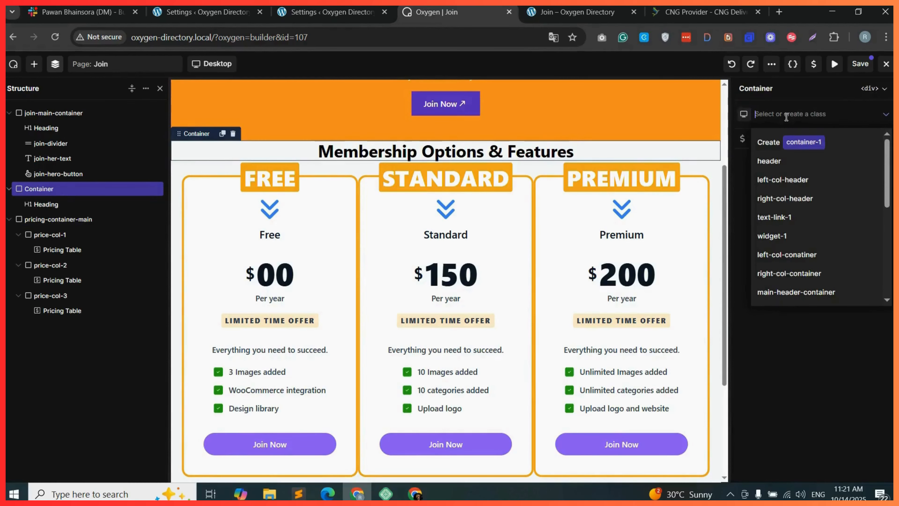
pyautogui.write('main-container-membership')
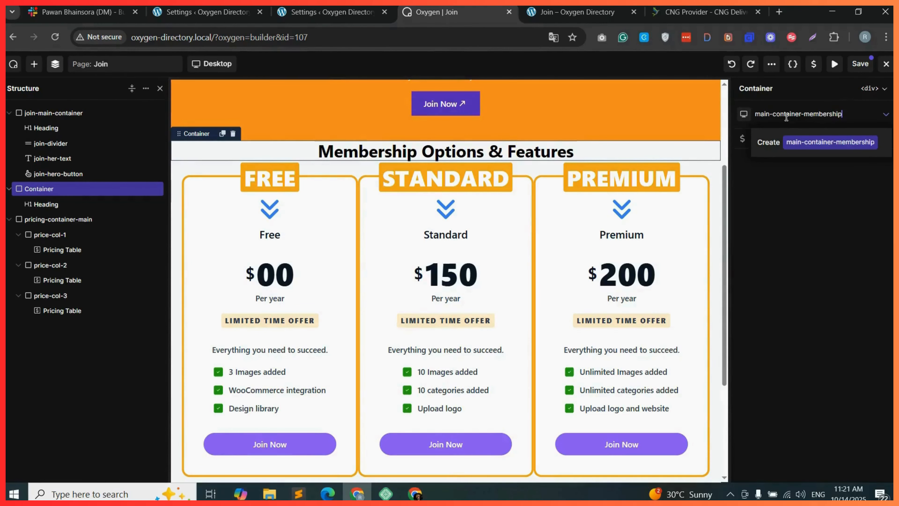
pyautogui.click(793, 142)
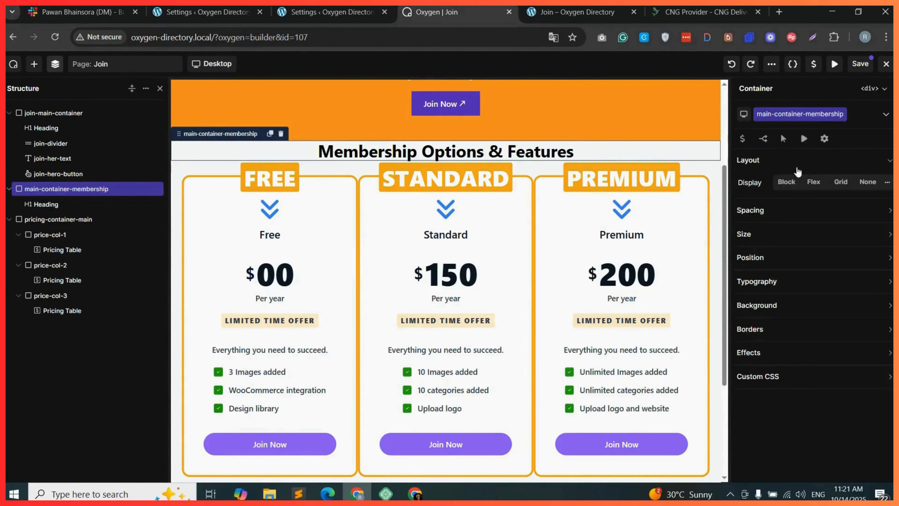
# Set main-container-membership's top and bottom padding to 40 px and save the page.
pyautogui.click(780, 216)
pyautogui.click(813, 250)
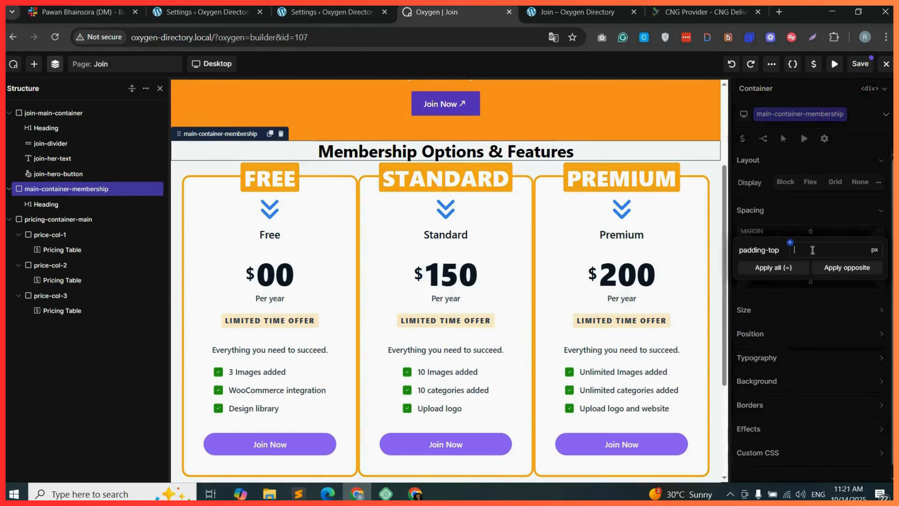
pyautogui.write('40')
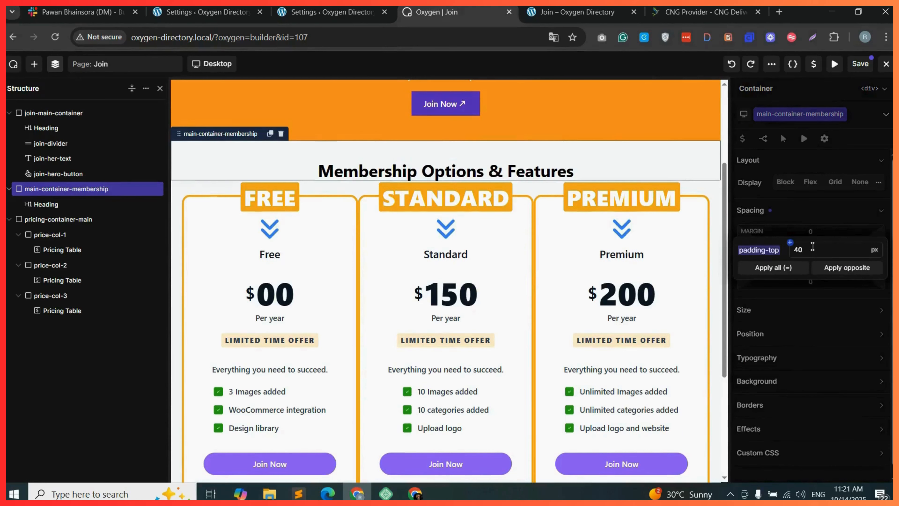
pyautogui.click(846, 268)
pyautogui.click(861, 64)
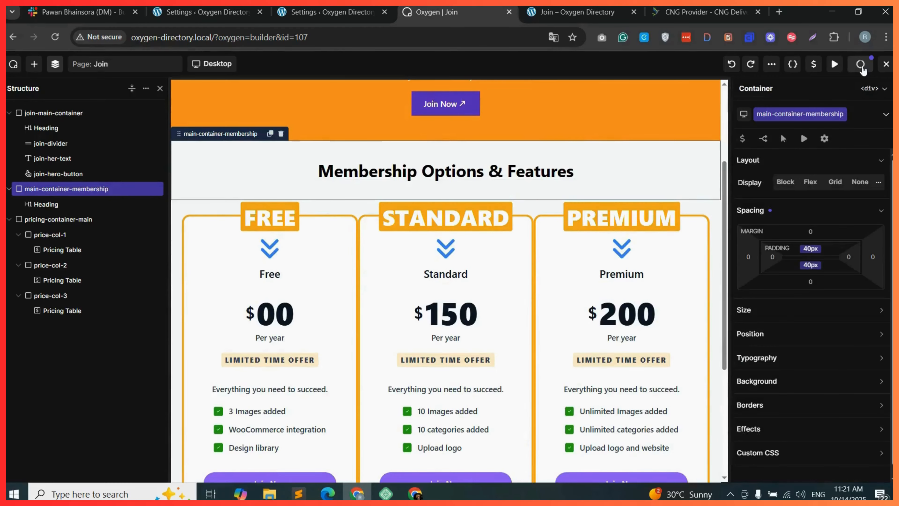
# Reload the live Join page to review the pricing tables and compare them with the GeoDirectory packages list.
pyautogui.click(577, 12)
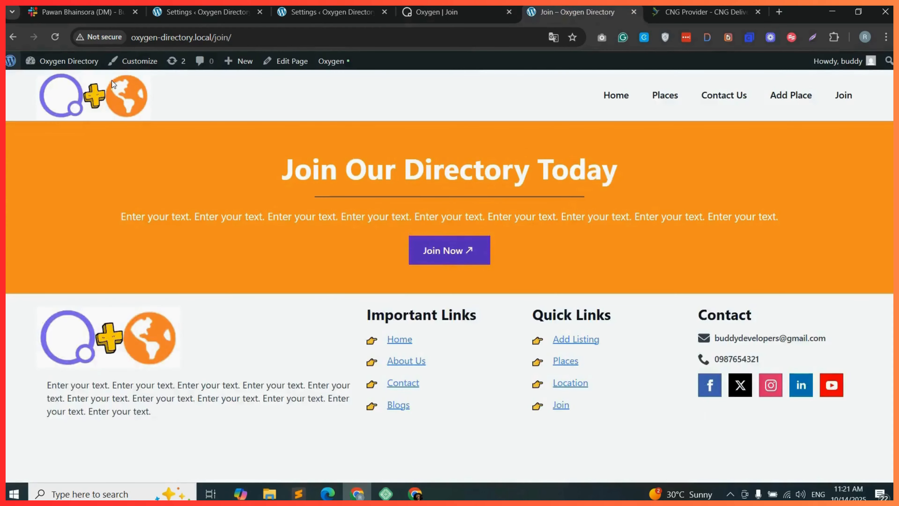
pyautogui.click(56, 40)
pyautogui.scroll(-5, 449, 248)
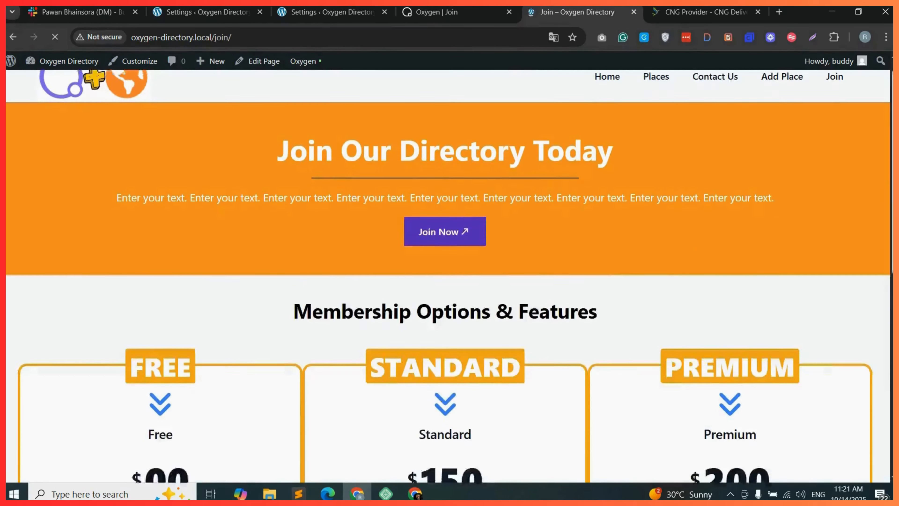
pyautogui.scroll(-2, 449, 248)
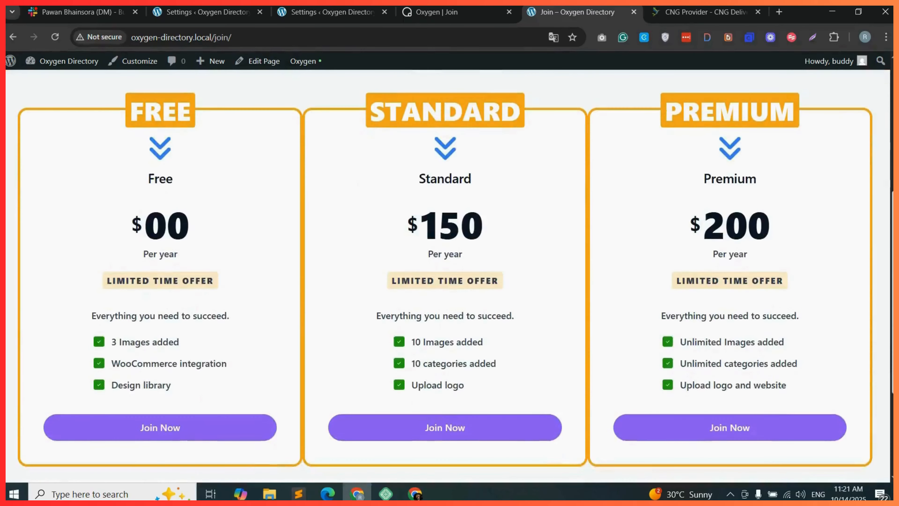
pyautogui.scroll(7, 450, 248)
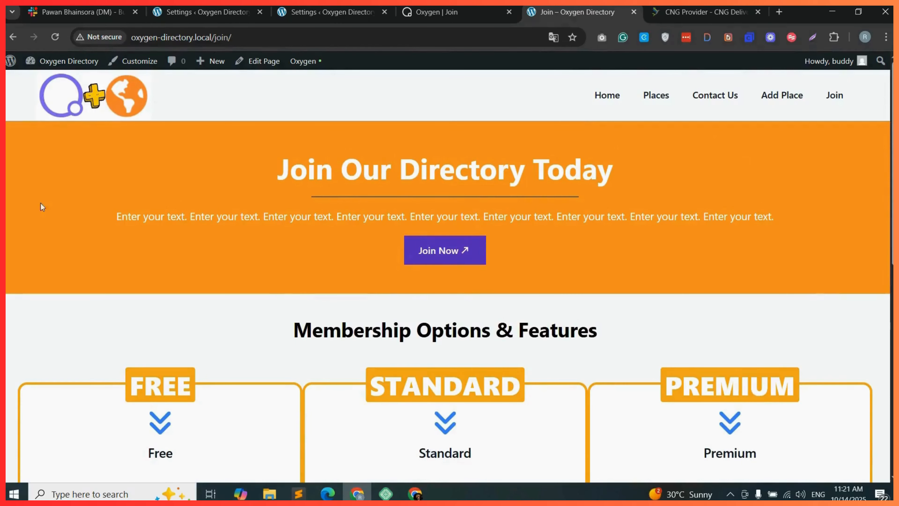
pyautogui.click(329, 12)
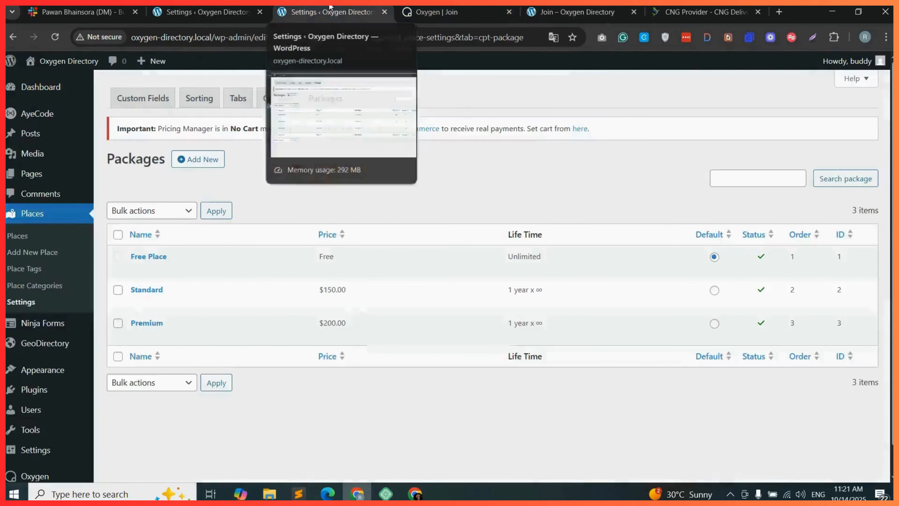
pyautogui.hotkey('ctrl', 'Tab')
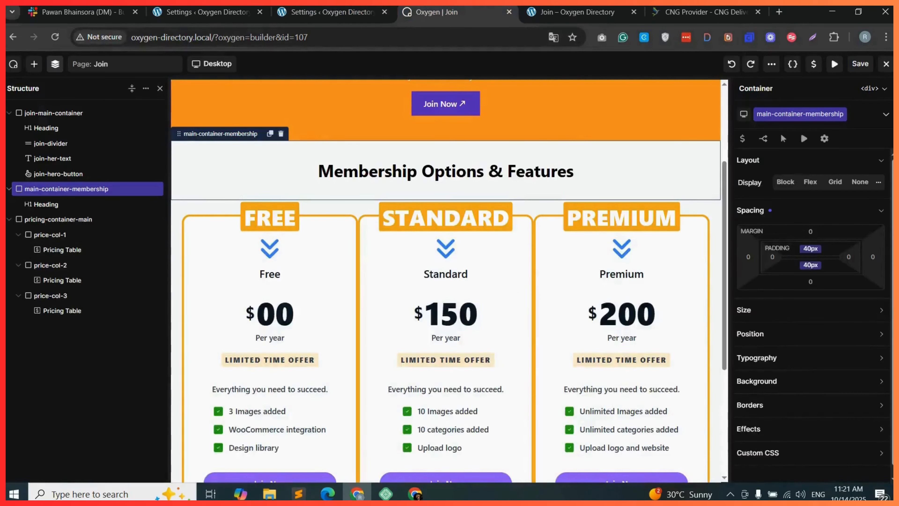
# Add a new container inside main-container-membership and move the heading and pricing-container-main into it.
pyautogui.click(72, 221)
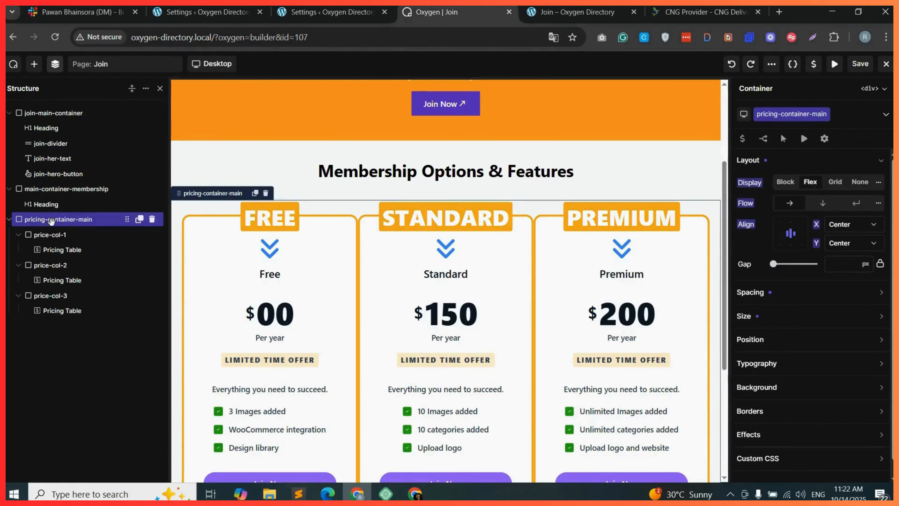
pyautogui.click(34, 63)
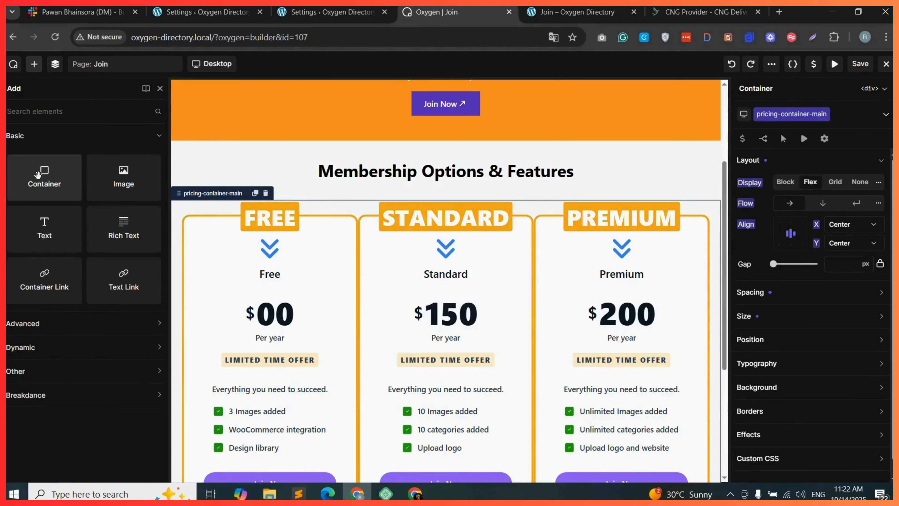
pyautogui.moveTo(39, 175); pyautogui.dragTo(423, 188)
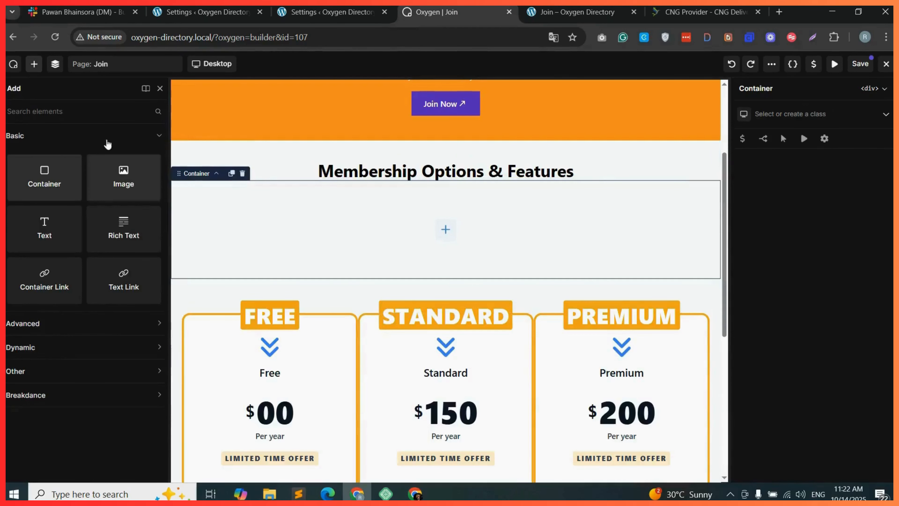
pyautogui.click(55, 64)
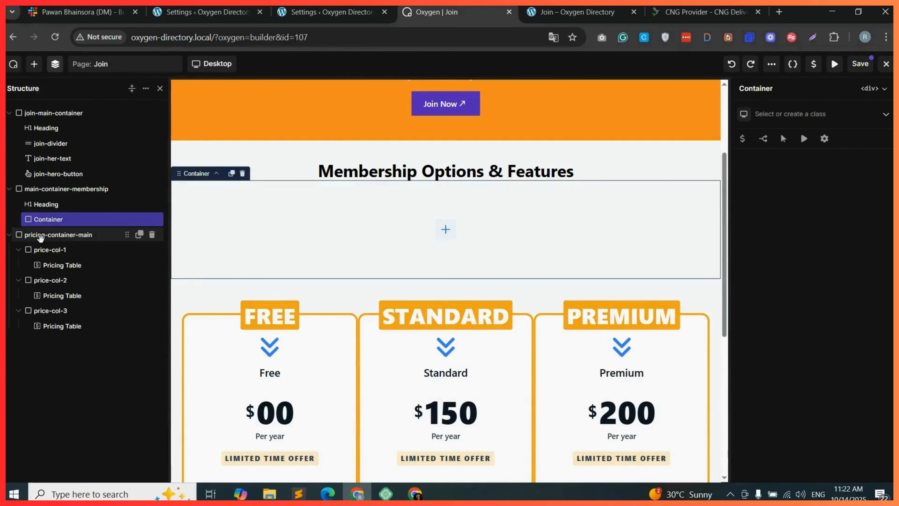
pyautogui.moveTo(45, 238); pyautogui.dragTo(72, 234)
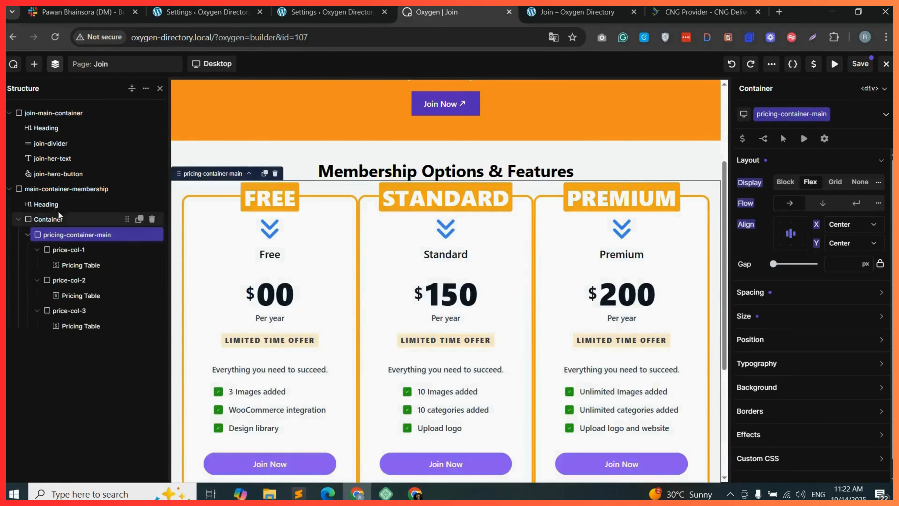
pyautogui.moveTo(46, 204); pyautogui.dragTo(67, 218)
# Set main-container-membership's width to 90%.
pyautogui.click(66, 189)
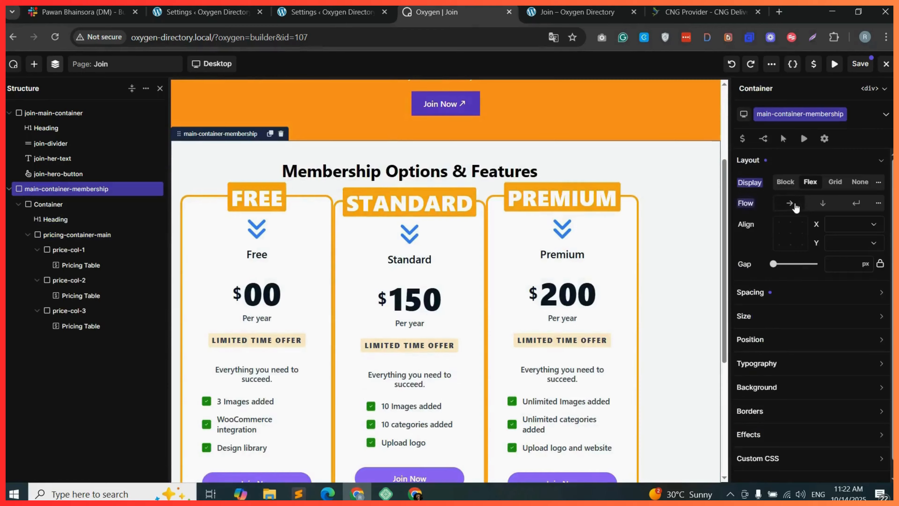
pyautogui.click(779, 316)
pyautogui.click(787, 339)
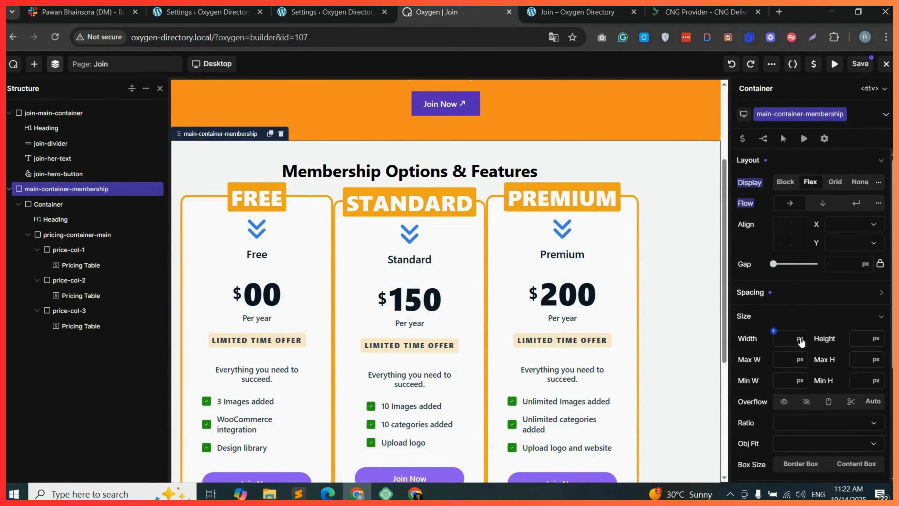
pyautogui.write('90%')
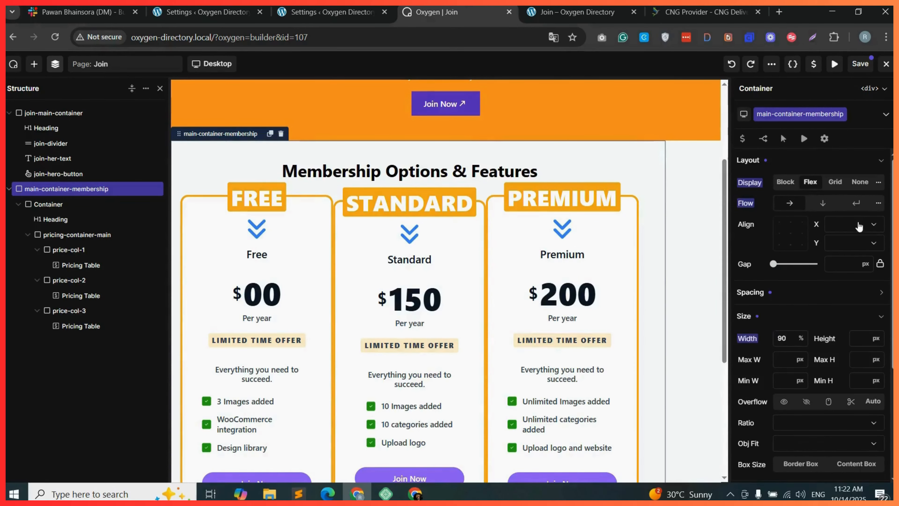
# Center main-container-membership's content on both X and Y axes and save the page.
pyautogui.click(859, 227)
pyautogui.click(849, 250)
pyautogui.click(853, 244)
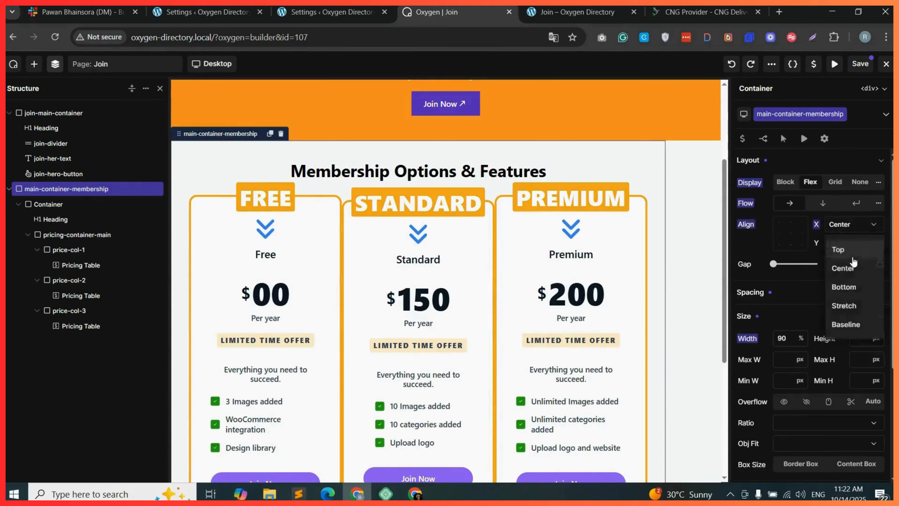
pyautogui.click(846, 269)
pyautogui.click(860, 64)
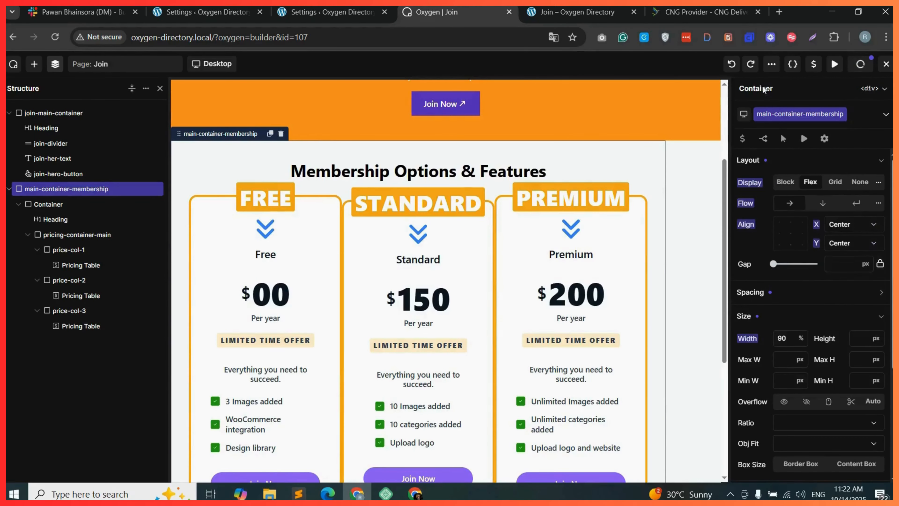
# Scroll through the live Join page to review the membership section.
pyautogui.click(577, 12)
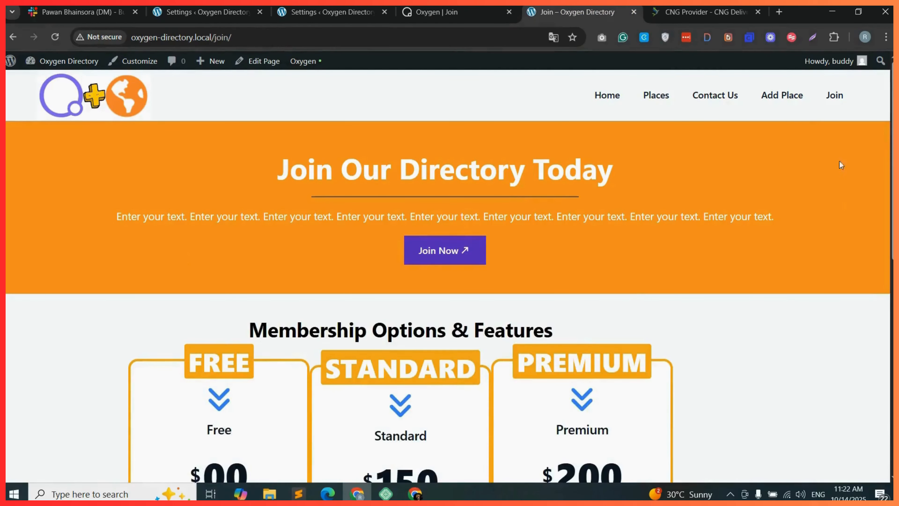
pyautogui.scroll(-6, 841, 165)
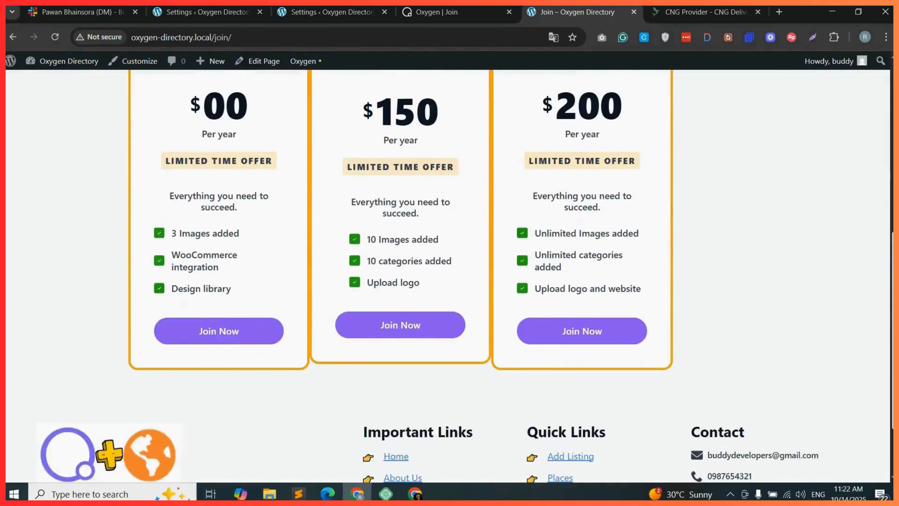
pyautogui.scroll(6, 447, 276)
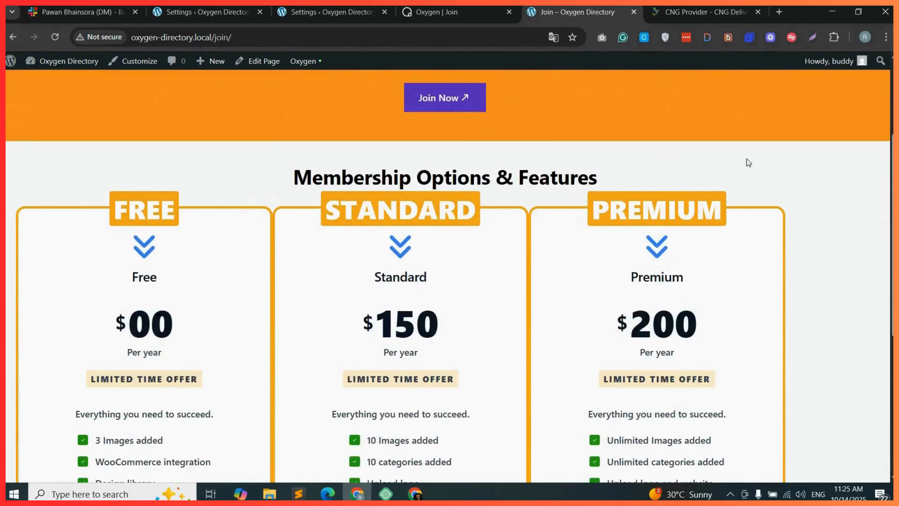
# Move the heading out of container-1 so it sits above it in main-container-membership.
pyautogui.click(437, 12)
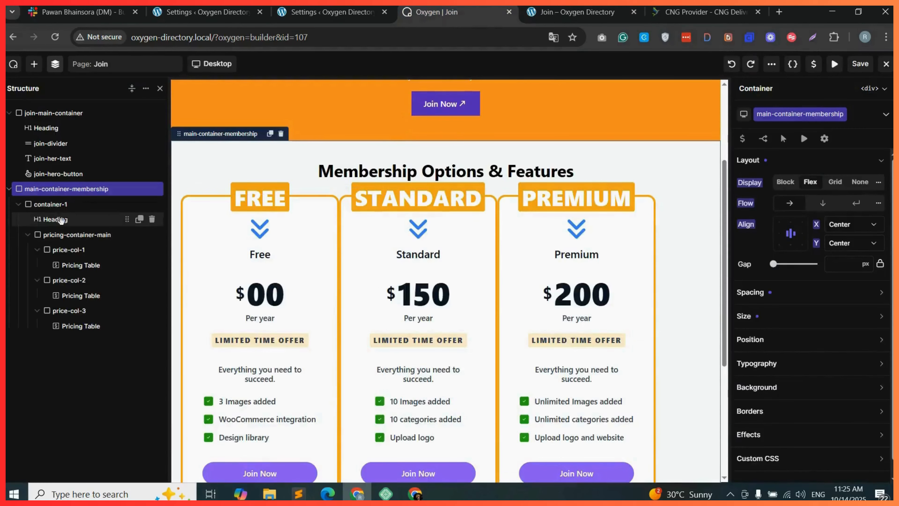
pyautogui.moveTo(61, 220); pyautogui.dragTo(55, 200)
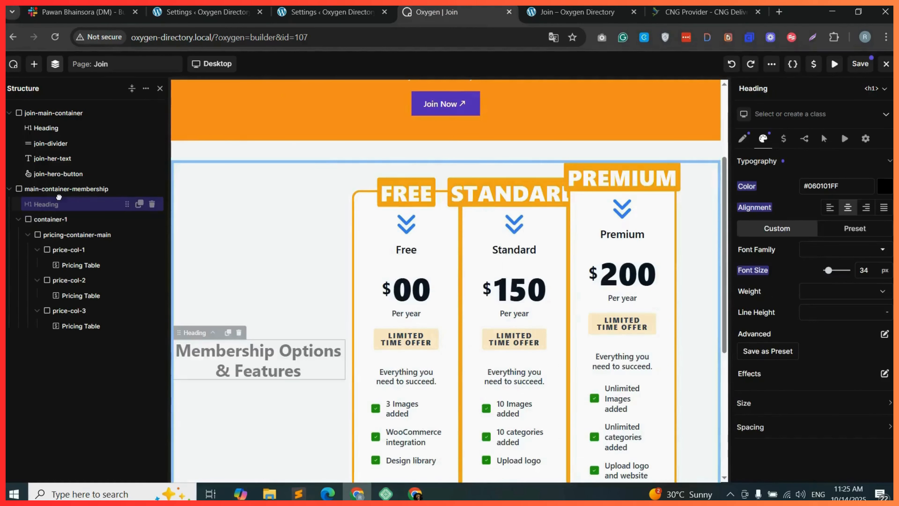
# Set container-1 to flex display with column flow and centered alignment.
pyautogui.click(52, 219)
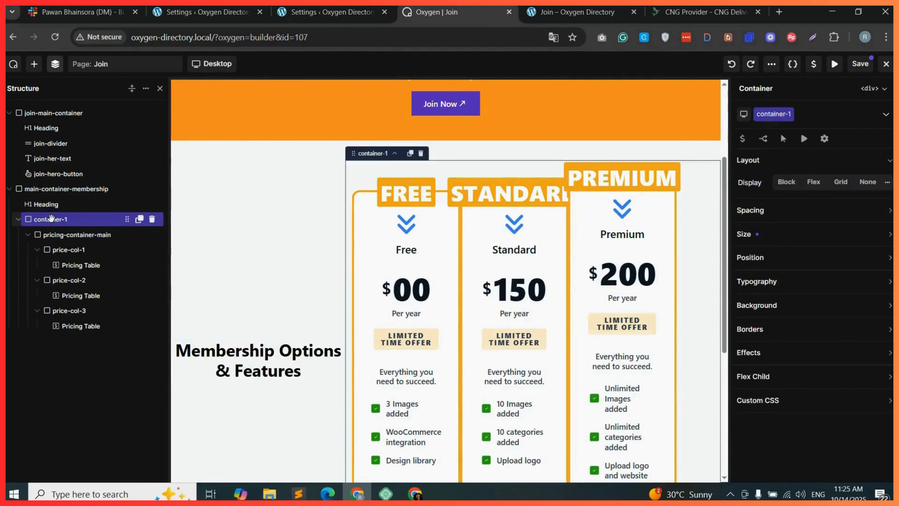
pyautogui.click(814, 182)
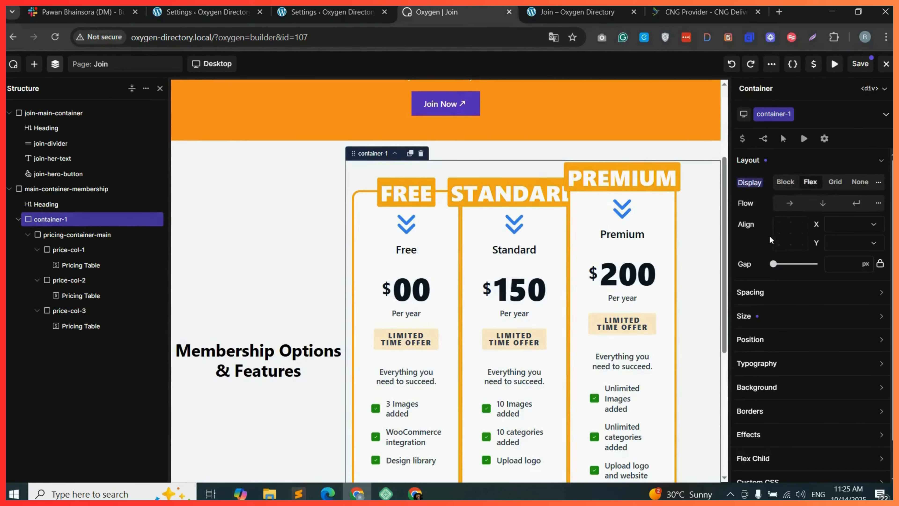
pyautogui.click(823, 203)
pyautogui.click(790, 228)
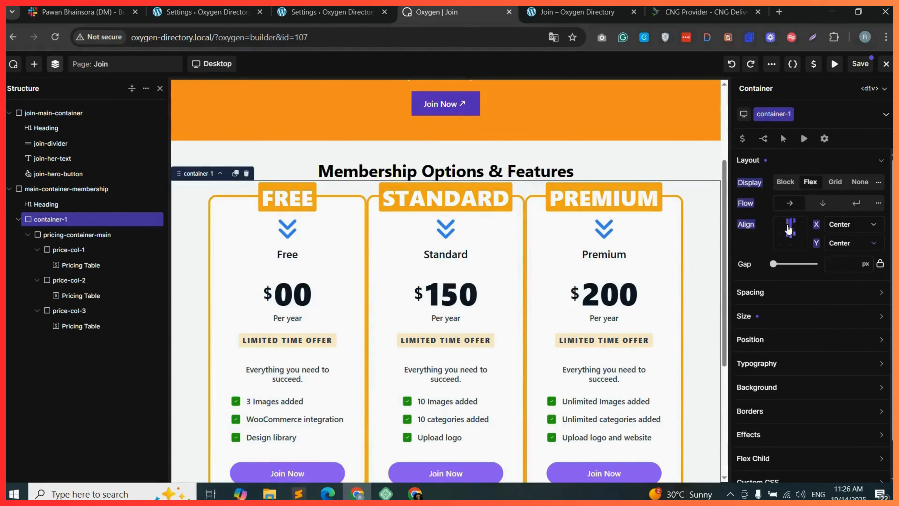
# Give container-1 a top margin of 40 px and save the page.
pyautogui.click(793, 294)
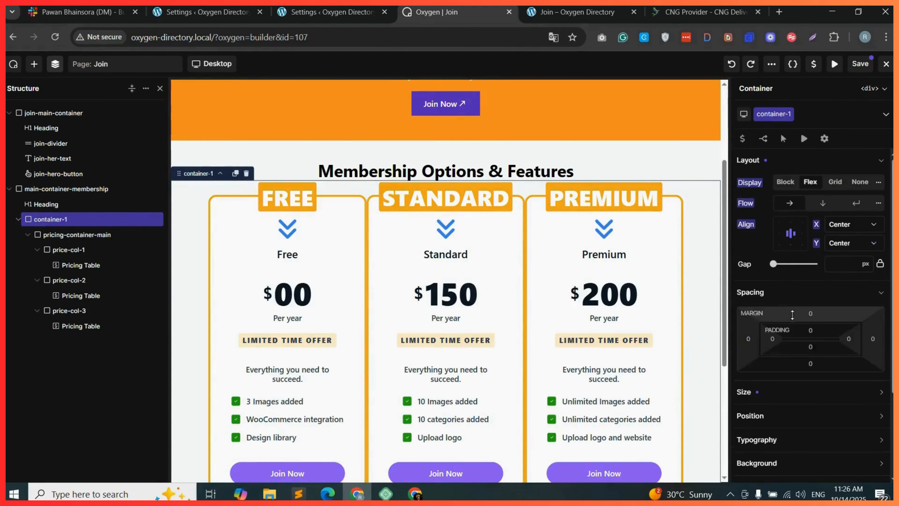
pyautogui.click(811, 315)
pyautogui.write('40')
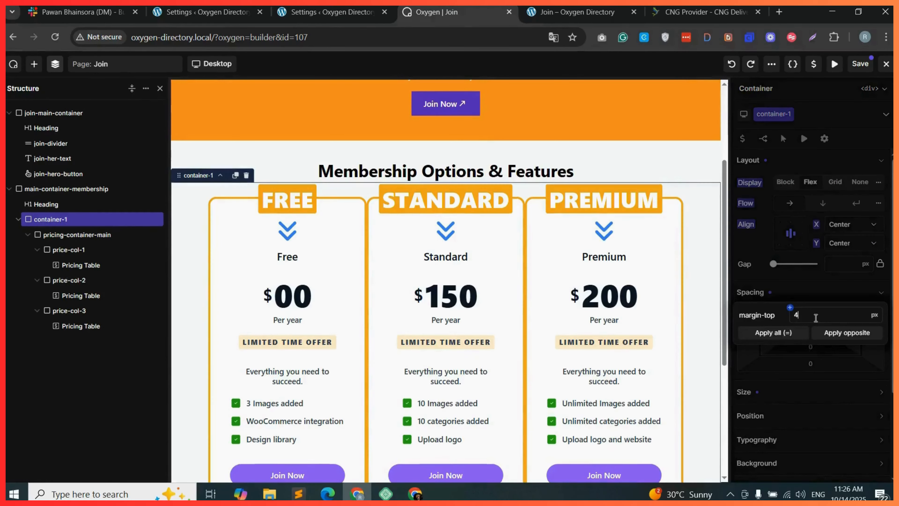
pyautogui.click(859, 65)
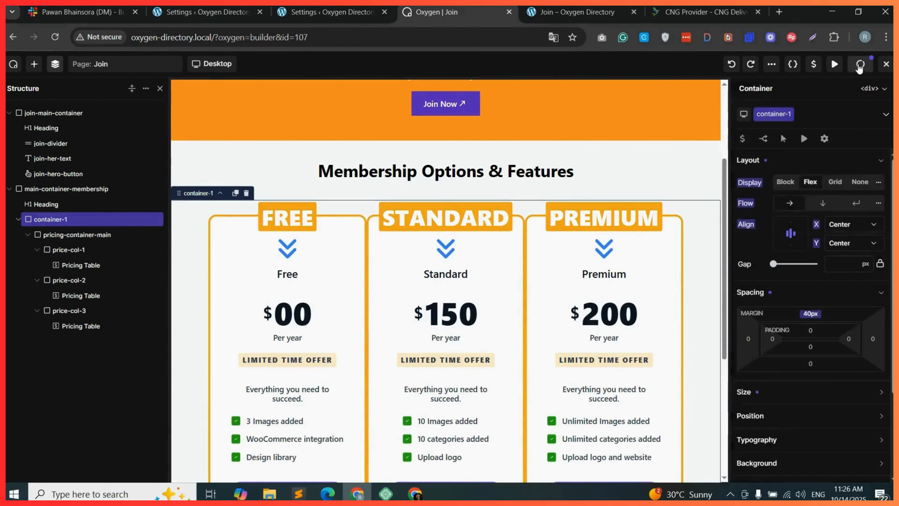
# Reload the live Join page and scroll to review the pricing tables.
pyautogui.click(577, 11)
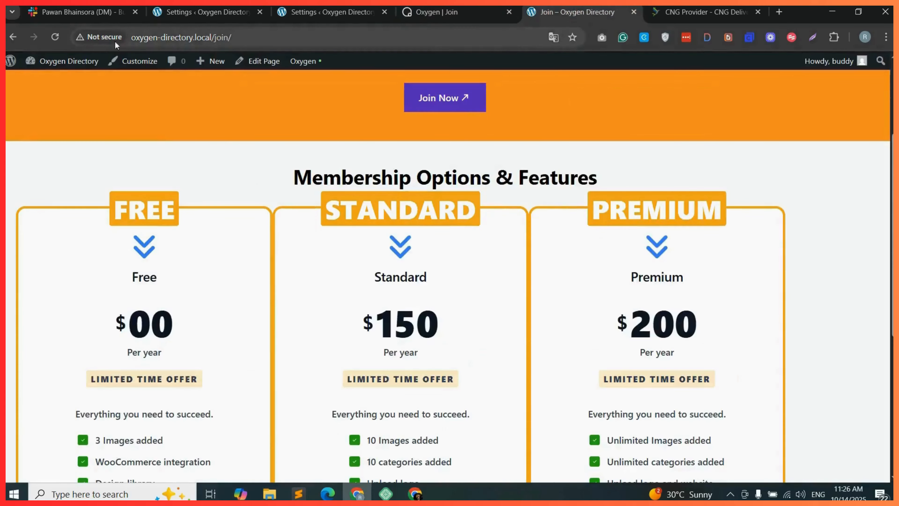
pyautogui.click(55, 37)
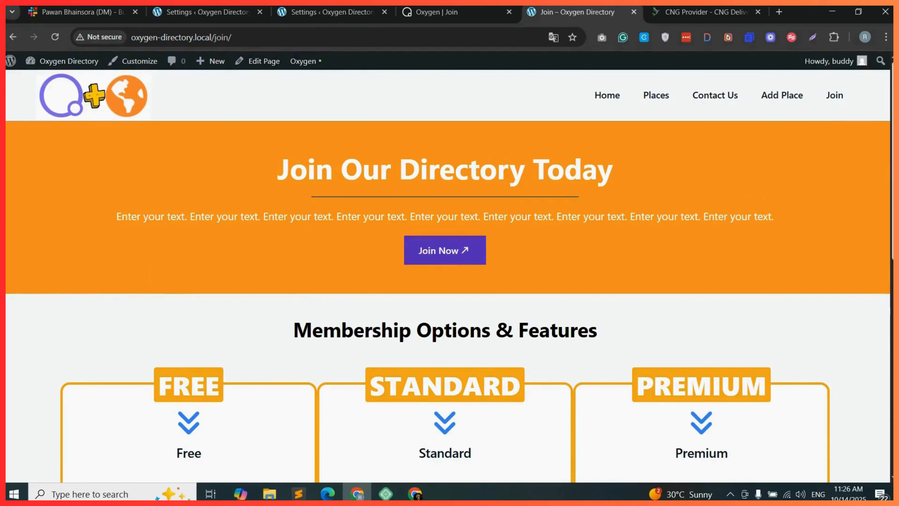
pyautogui.scroll(-5, 881, 187)
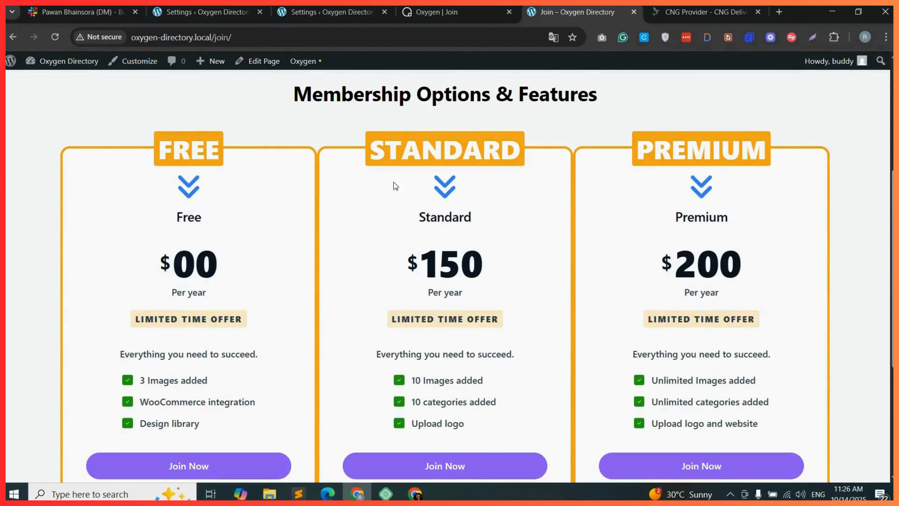
# Set pricing-container-main's gap to 21 px and save the page.
pyautogui.click(454, 14)
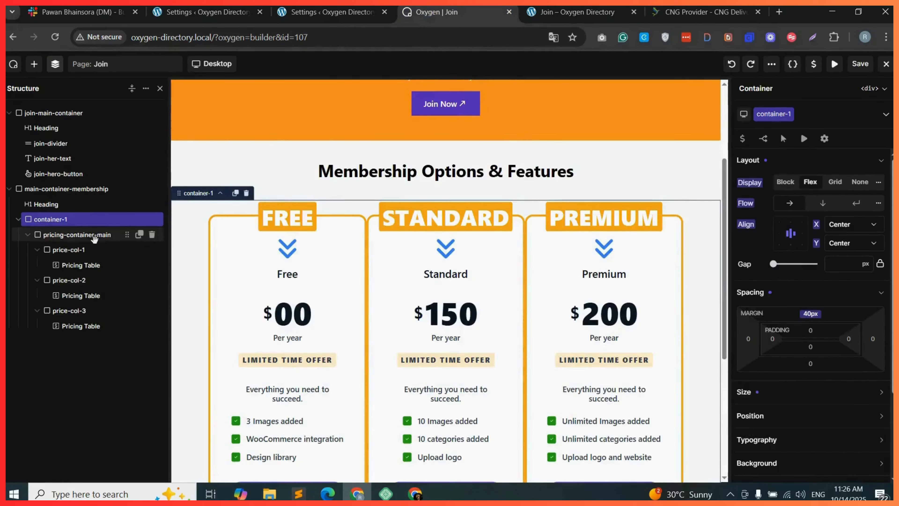
pyautogui.click(85, 236)
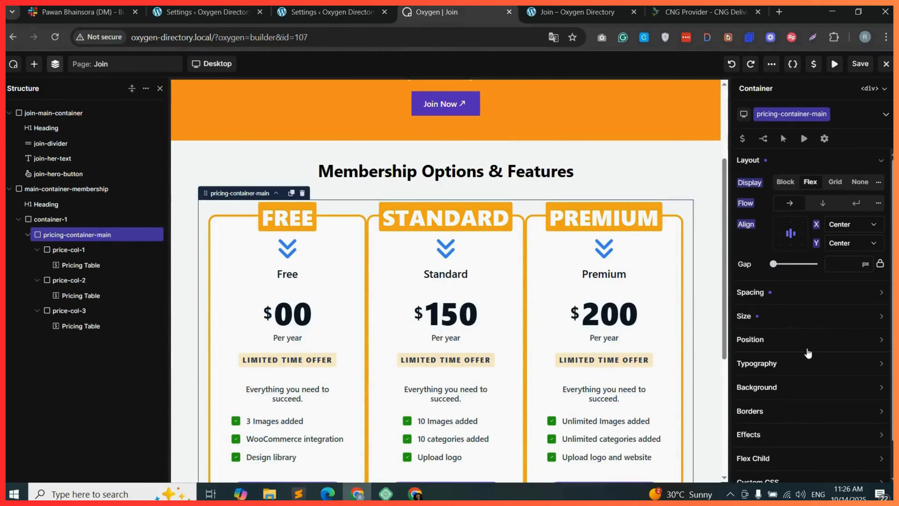
pyautogui.click(775, 264)
pyautogui.moveTo(779, 265); pyautogui.dragTo(782, 265)
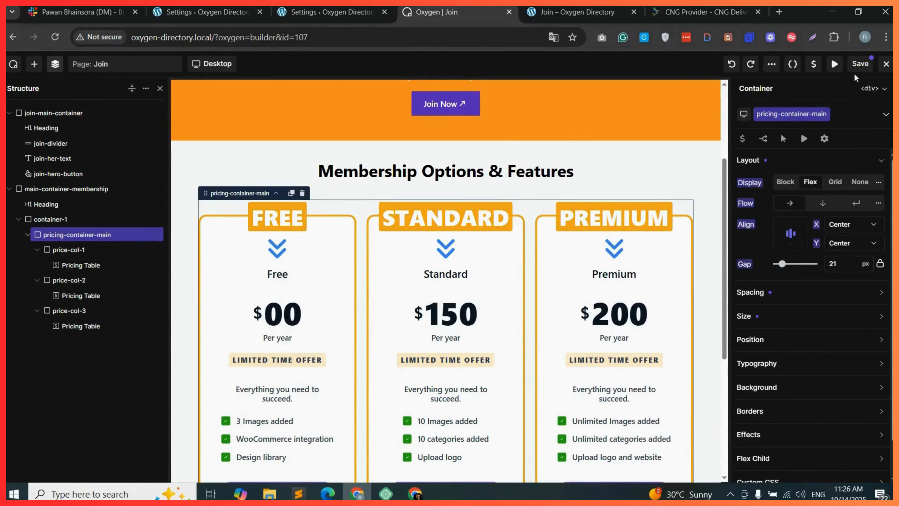
pyautogui.click(861, 64)
# Reload the live Join page and scroll through the pricing tables to check the spacing.
pyautogui.click(566, 6)
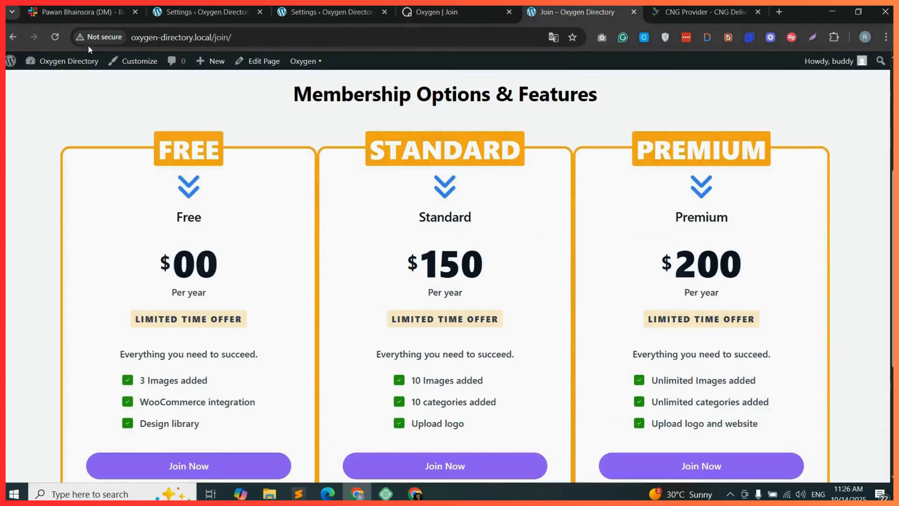
pyautogui.hotkey('ctrl', 'r')
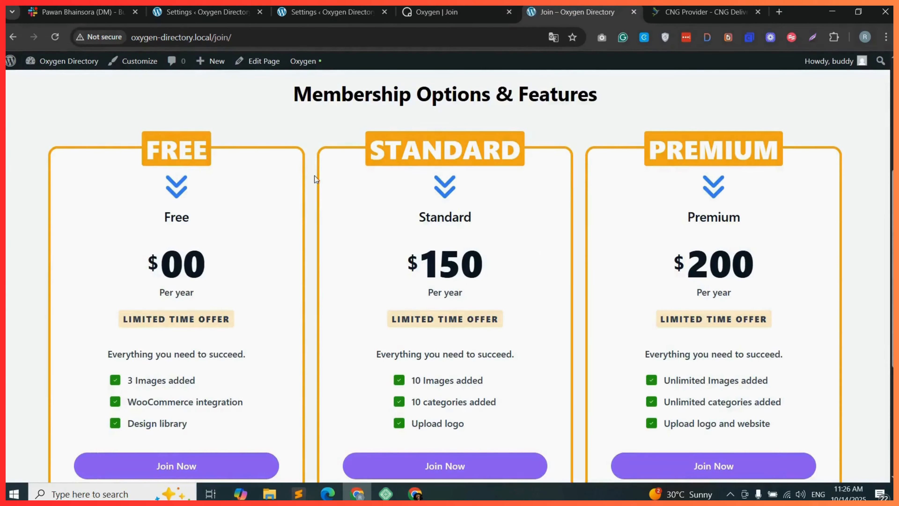
pyautogui.scroll(-3, 688, 257)
pyautogui.scroll(7, 688, 257)
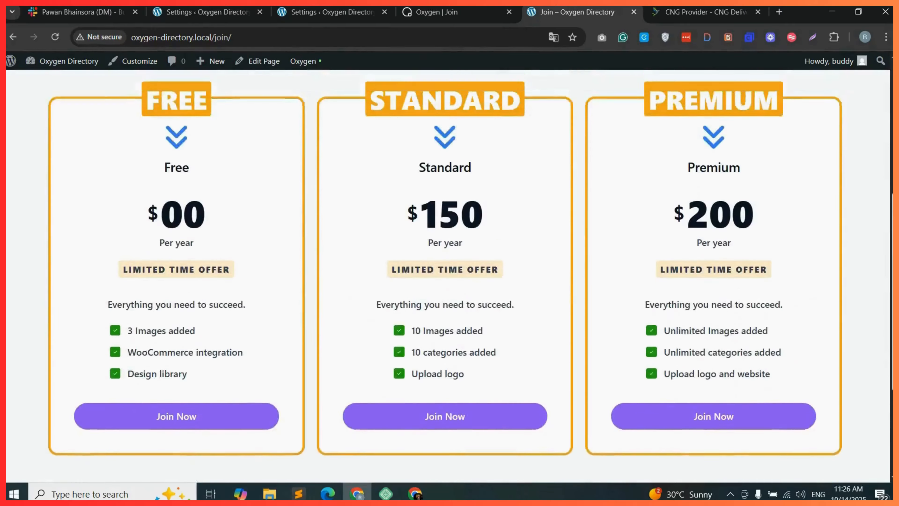
pyautogui.scroll(-5, 448, 276)
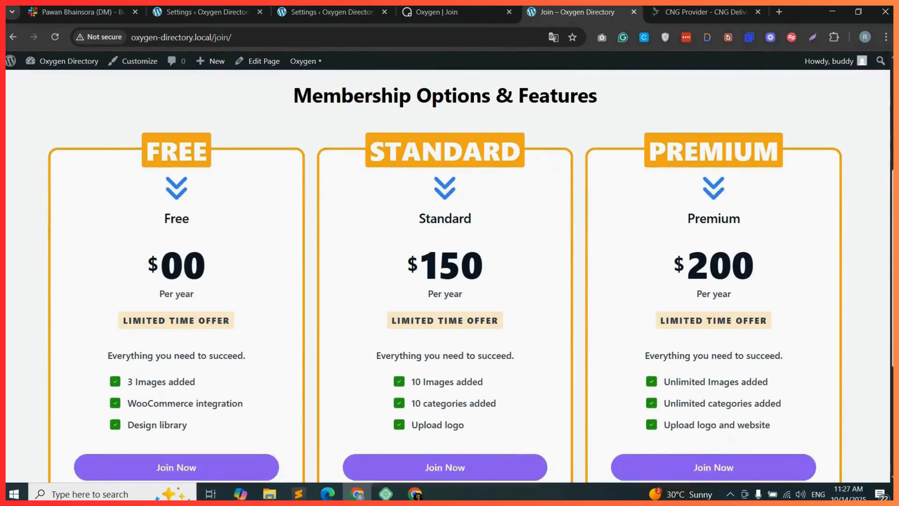
pyautogui.scroll(-4, 298, 309)
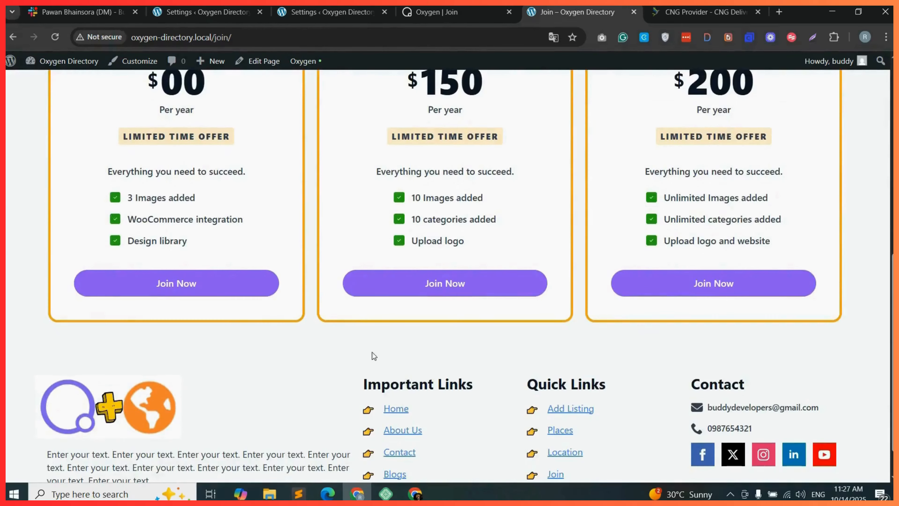
# In the builder, add a new container below the pricing section and move it to the page's root level.
pyautogui.click(456, 13)
pyautogui.moveTo(724, 236); pyautogui.dragTo(724, 350)
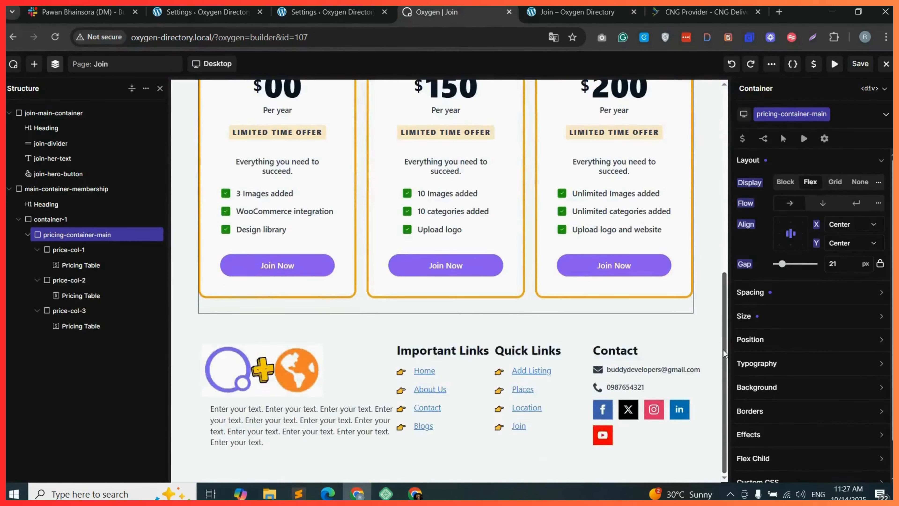
pyautogui.click(34, 63)
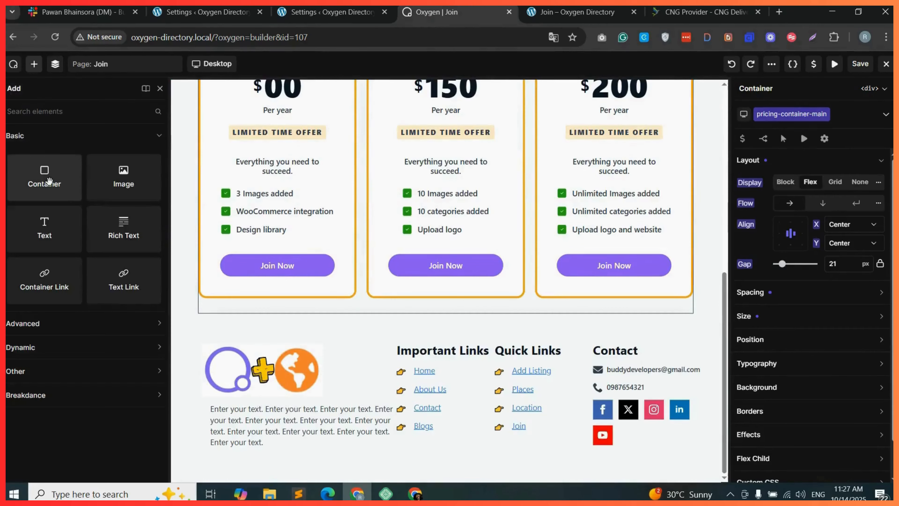
pyautogui.moveTo(43, 179); pyautogui.dragTo(436, 315)
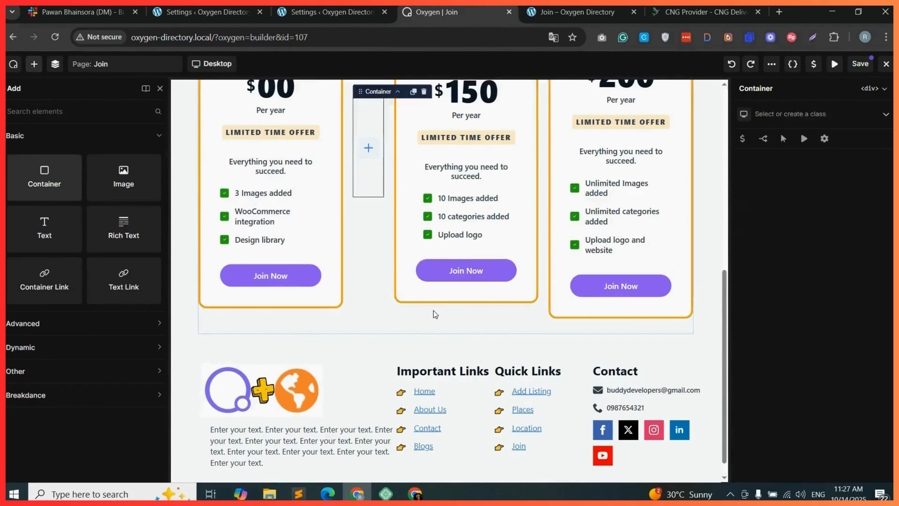
pyautogui.click(55, 64)
pyautogui.moveTo(78, 283); pyautogui.dragTo(11, 341)
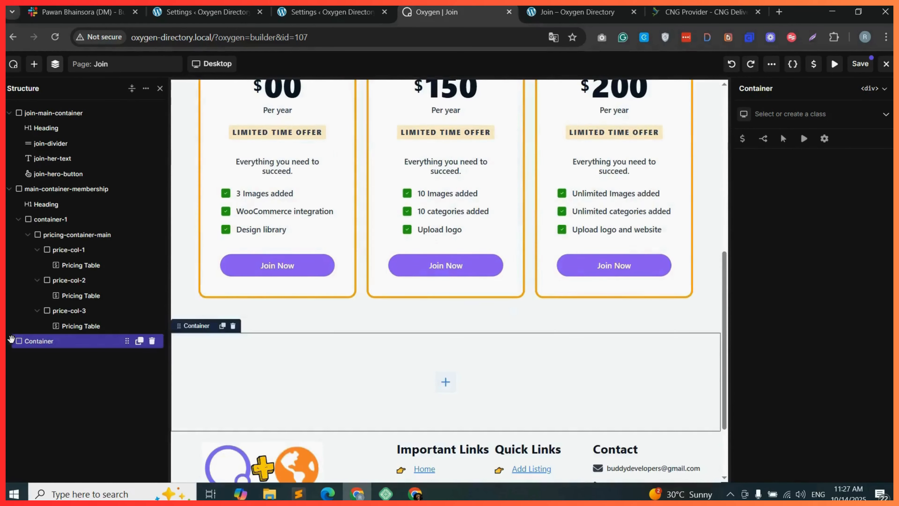
# Duplicate and nest containers so the new container holds one inner container with two child containers.
pyautogui.click(10, 190)
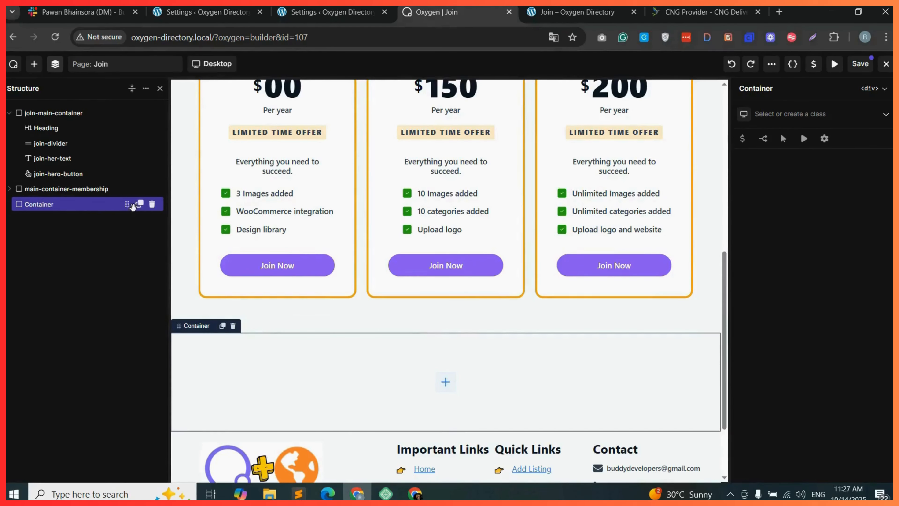
pyautogui.click(139, 207)
pyautogui.click(138, 207)
pyautogui.moveTo(41, 222)
pyautogui.mouseDown()
pyautogui.moveTo(62, 219)
pyautogui.moveTo(44, 237)
pyautogui.moveTo(54, 240)
pyautogui.moveTo(29, 233)
pyautogui.mouseUp()
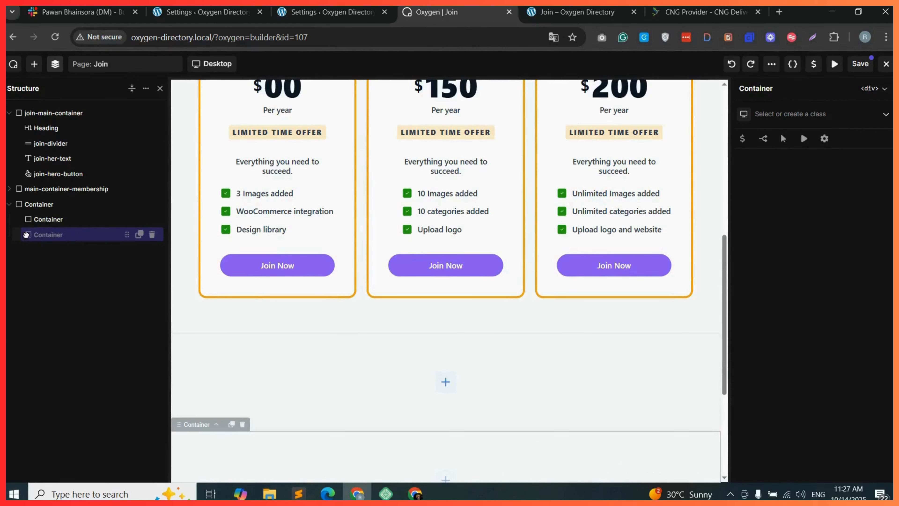
pyautogui.click(139, 235)
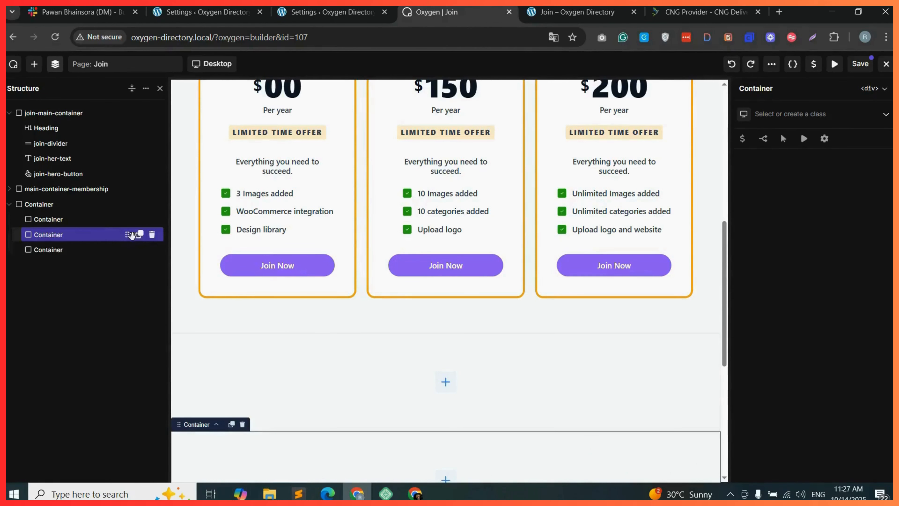
pyautogui.moveTo(57, 251)
pyautogui.mouseDown()
pyautogui.moveTo(56, 220)
pyautogui.moveTo(44, 218)
pyautogui.moveTo(50, 242)
pyautogui.moveTo(68, 238)
pyautogui.moveTo(62, 249)
pyautogui.mouseUp()
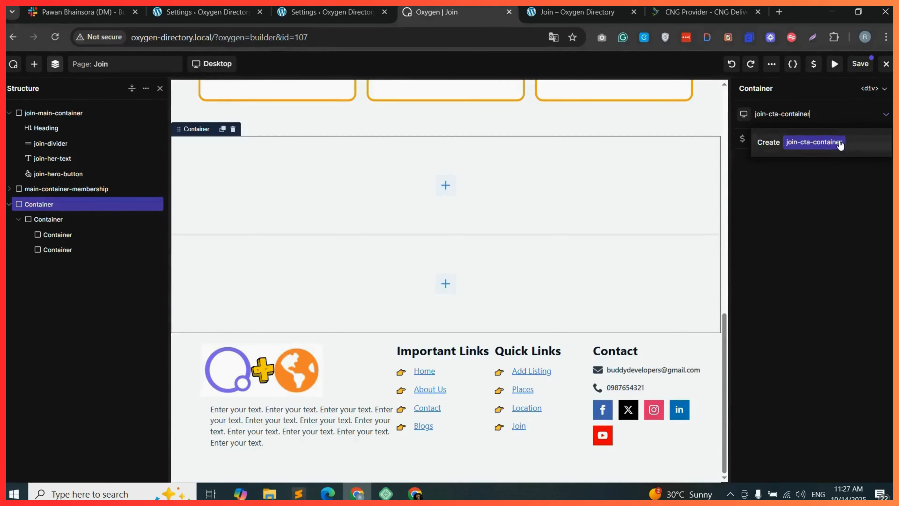
pyautogui.click(840, 143)
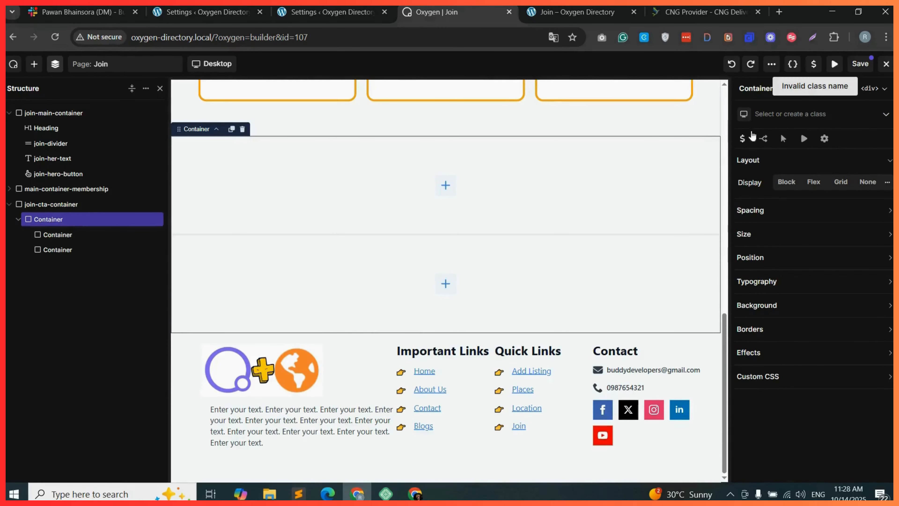
# Assign the class main-col to the inner container.
pyautogui.click(793, 114)
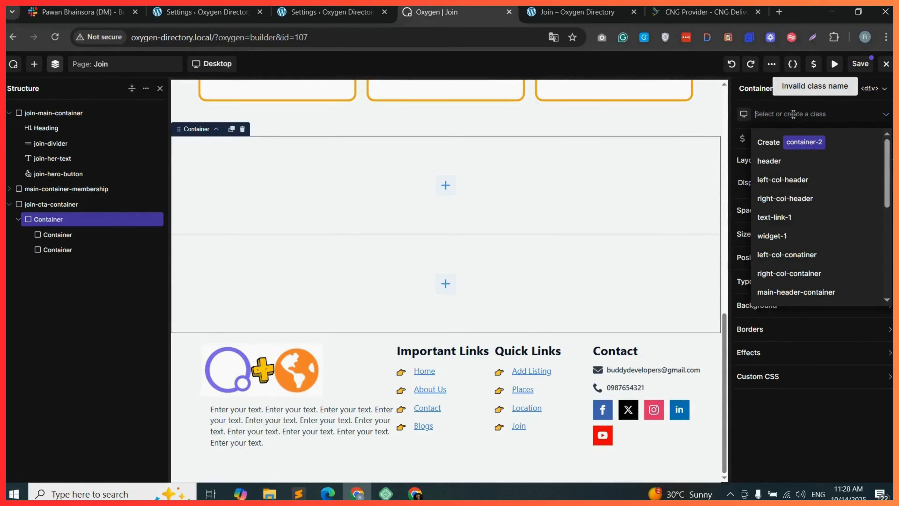
pyautogui.write('main-col')
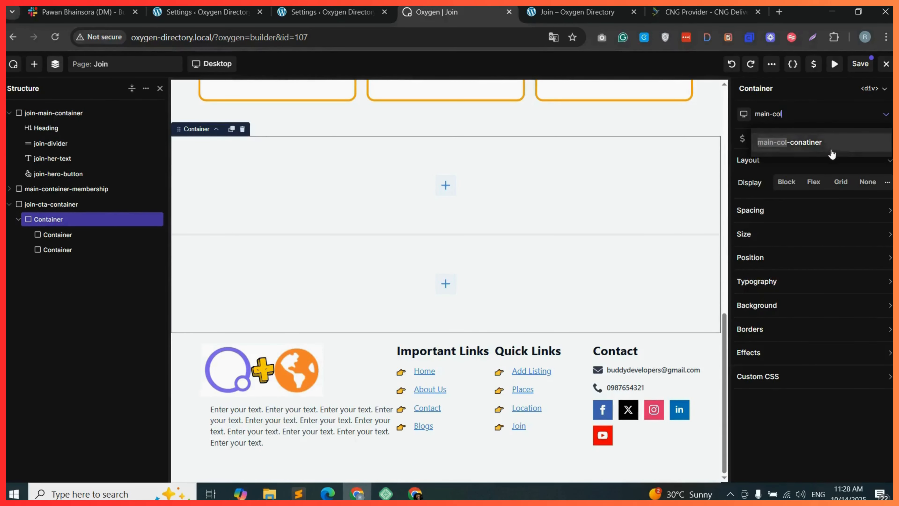
pyautogui.press('Return')
# Create the classes cta-1 and cta-2 for the two child containers.
pyautogui.write('cta-1')
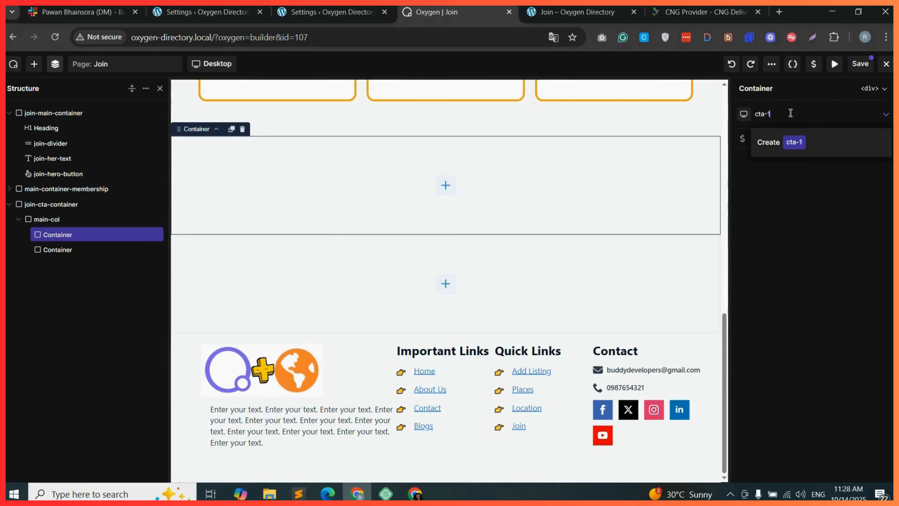
pyautogui.click(825, 154)
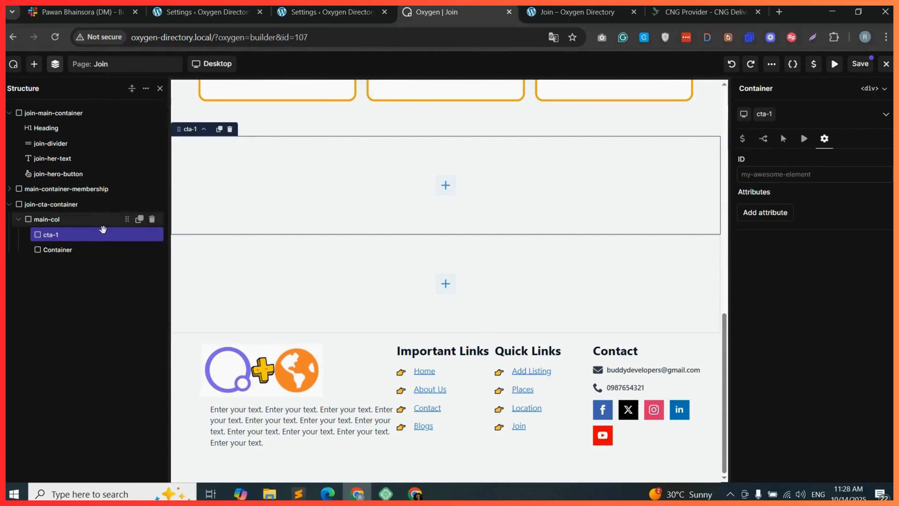
pyautogui.click(99, 249)
pyautogui.click(789, 114)
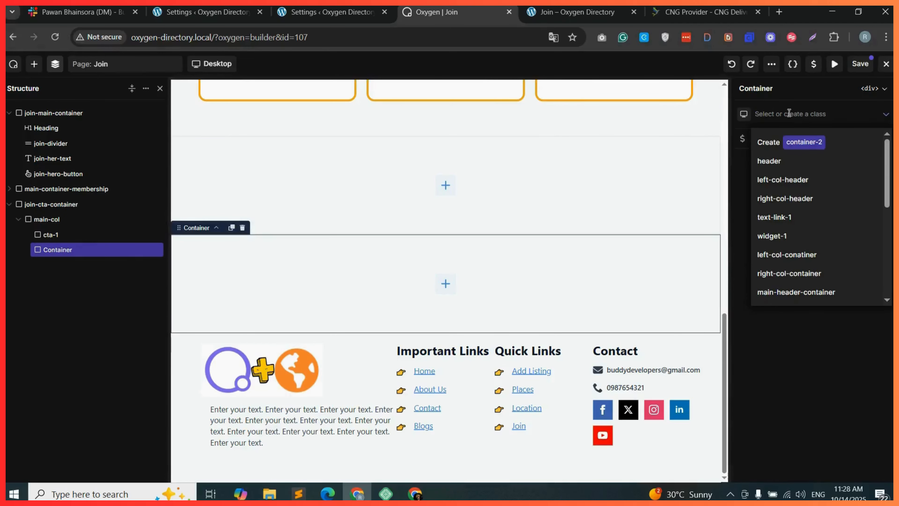
pyautogui.write('cta-2')
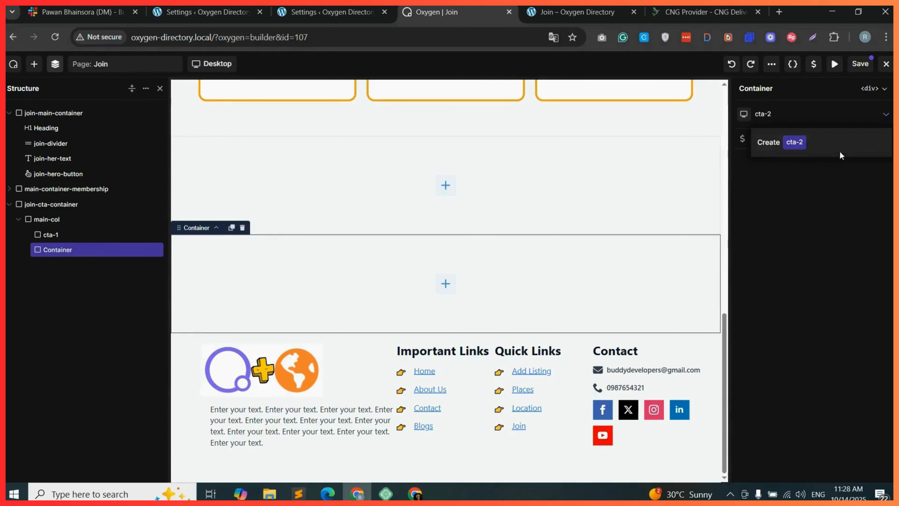
pyautogui.click(839, 152)
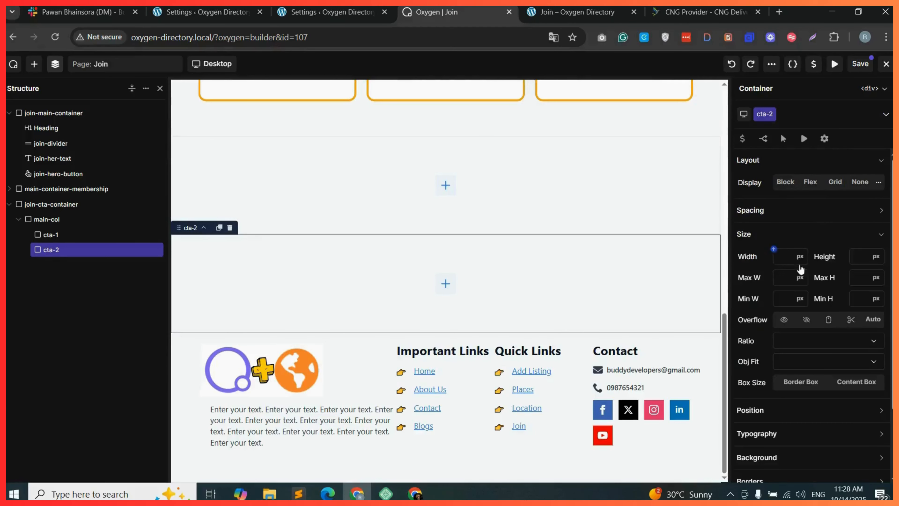
# Set the widths of cta-2 and cta-1 to 50%.
pyautogui.click(800, 256)
pyautogui.click(799, 296)
pyautogui.write('50')
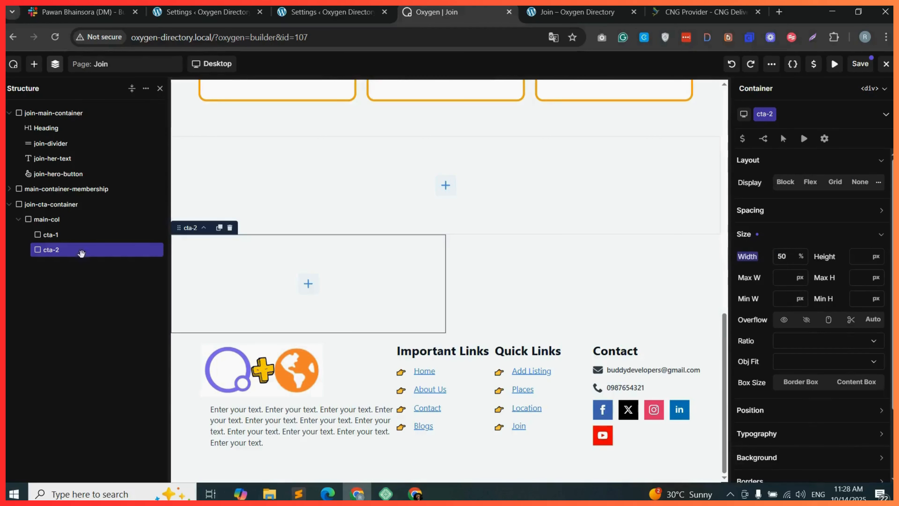
pyautogui.click(73, 234)
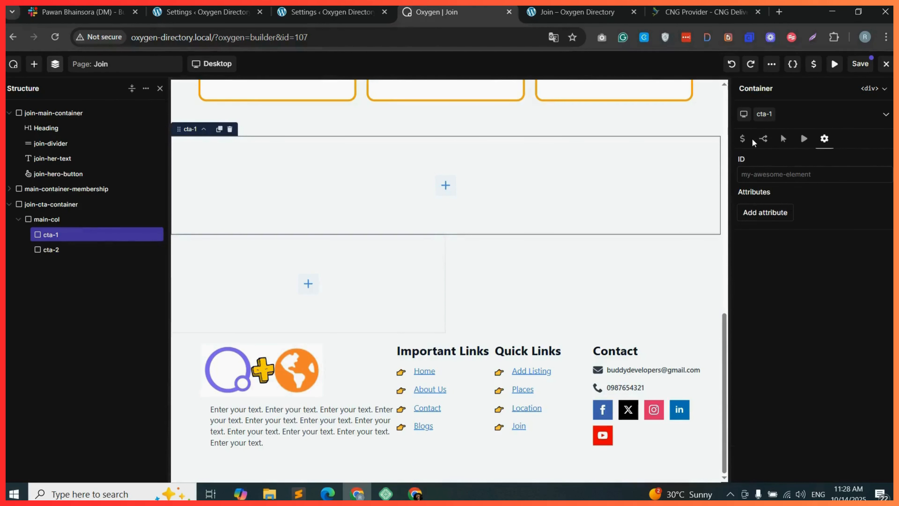
pyautogui.click(764, 119)
pyautogui.press('Escape')
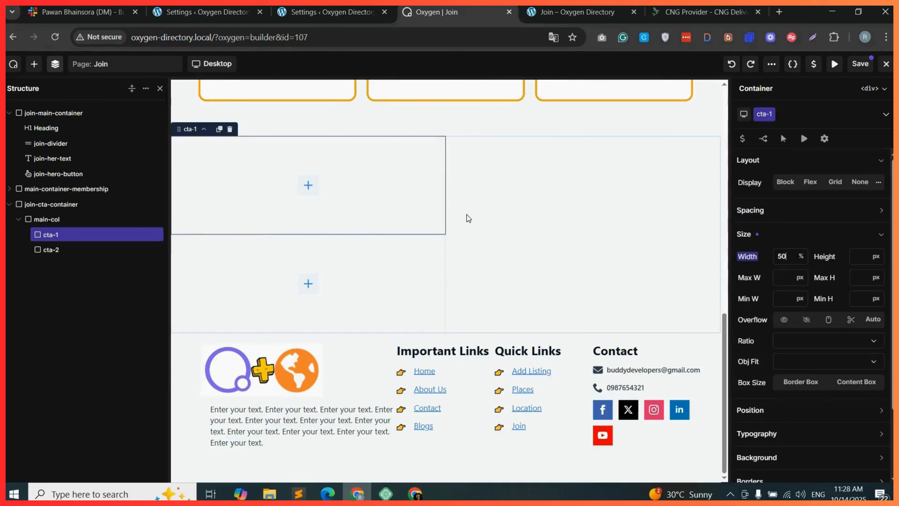
# Set main-col to a flex row layout with horizontal and vertical alignment both centered.
pyautogui.click(47, 219)
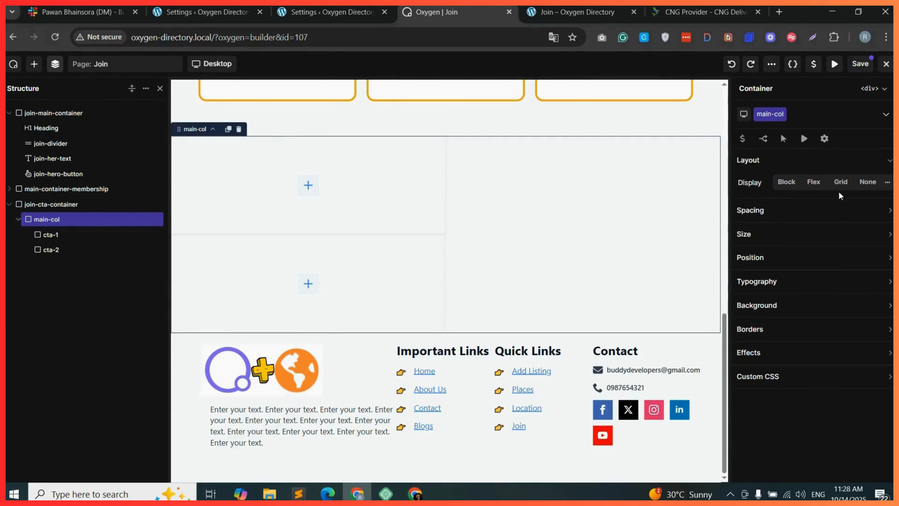
pyautogui.click(812, 183)
pyautogui.click(791, 204)
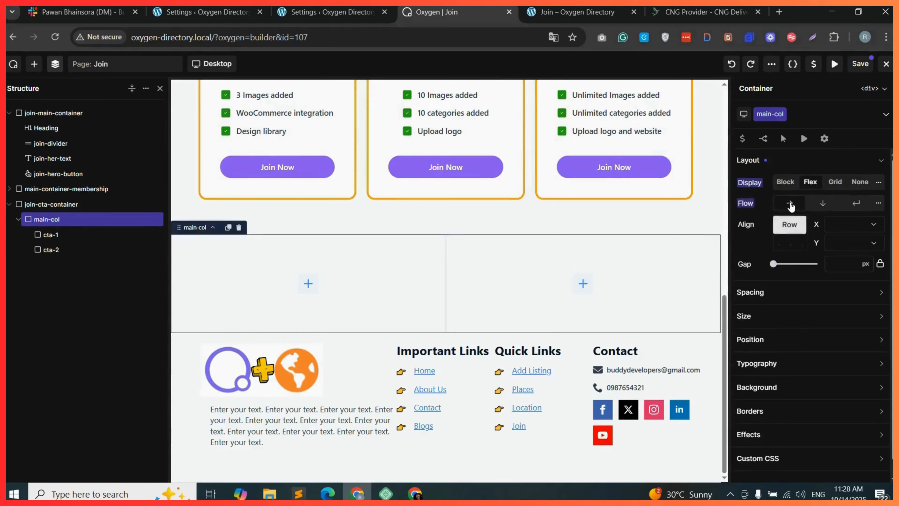
pyautogui.click(862, 235)
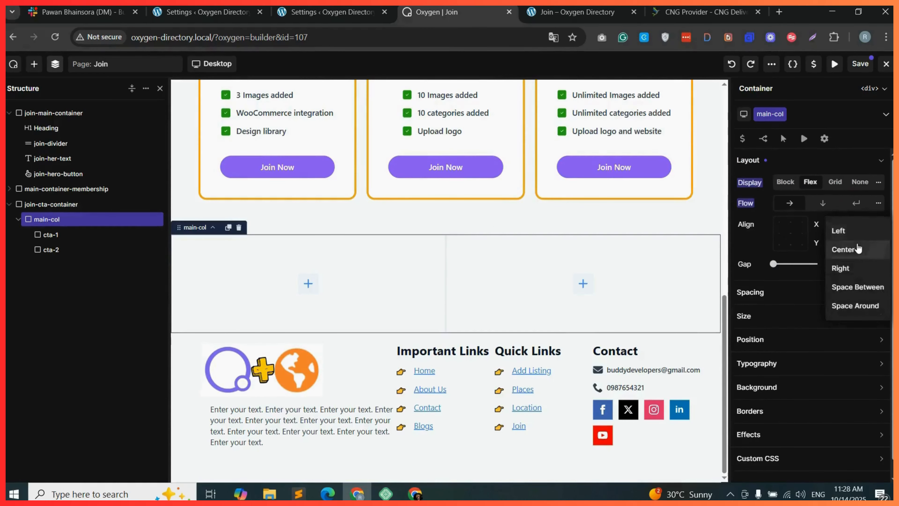
pyautogui.click(851, 247)
pyautogui.click(861, 243)
pyautogui.click(851, 269)
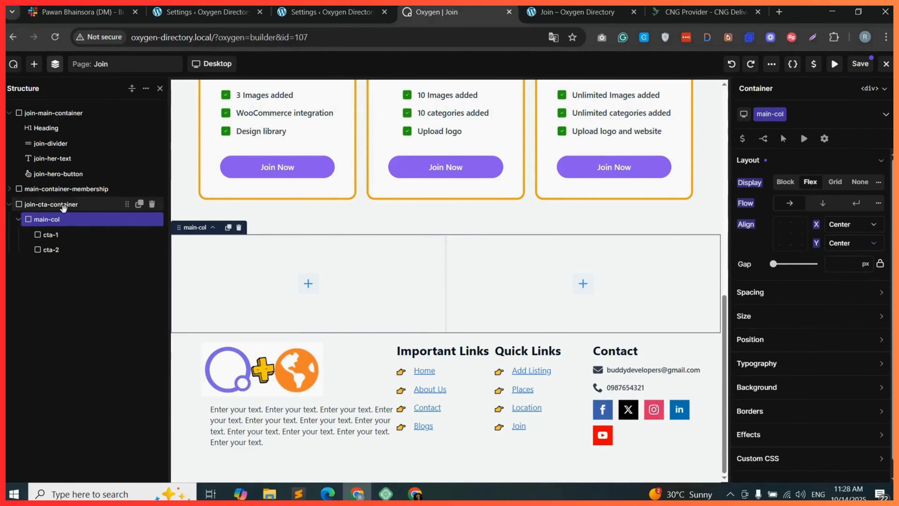
# Set main-col's width in percent.
pyautogui.click(775, 319)
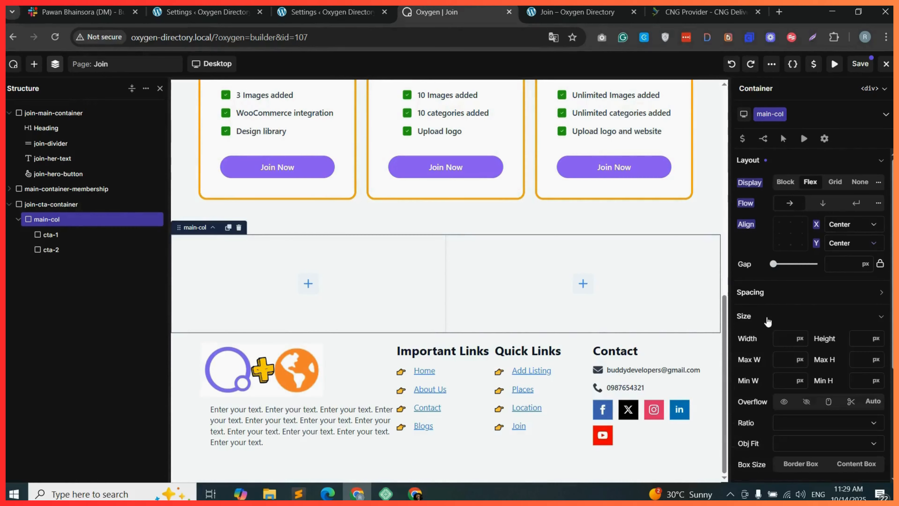
pyautogui.click(801, 339)
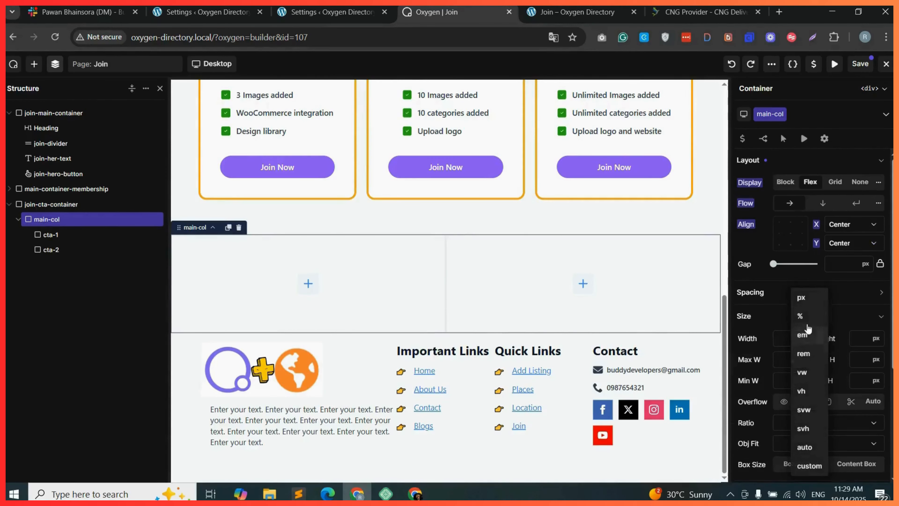
pyautogui.click(808, 316)
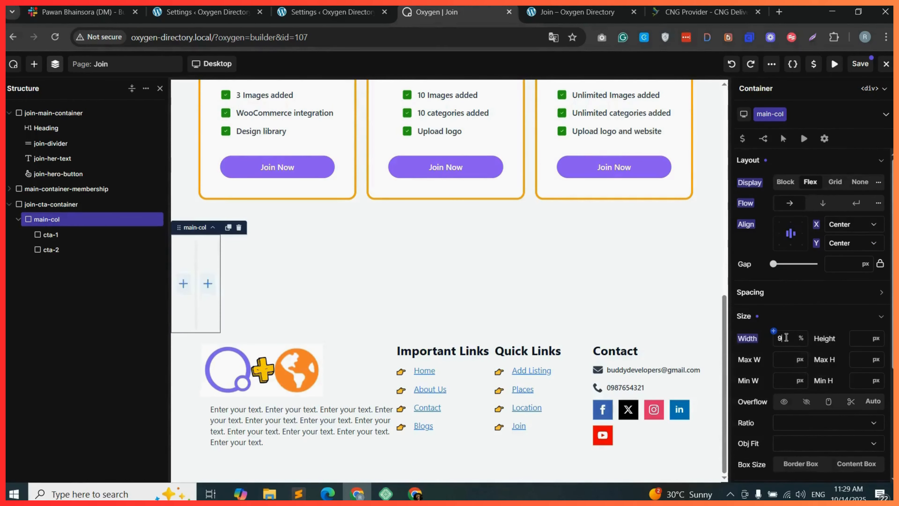
# Set join-cta-container's width to 100%.
pyautogui.click(64, 204)
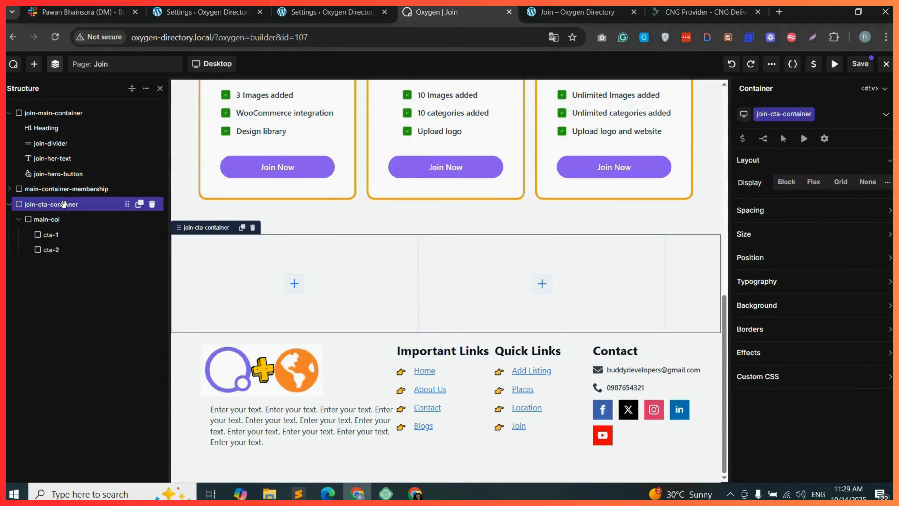
pyautogui.click(769, 232)
pyautogui.click(800, 257)
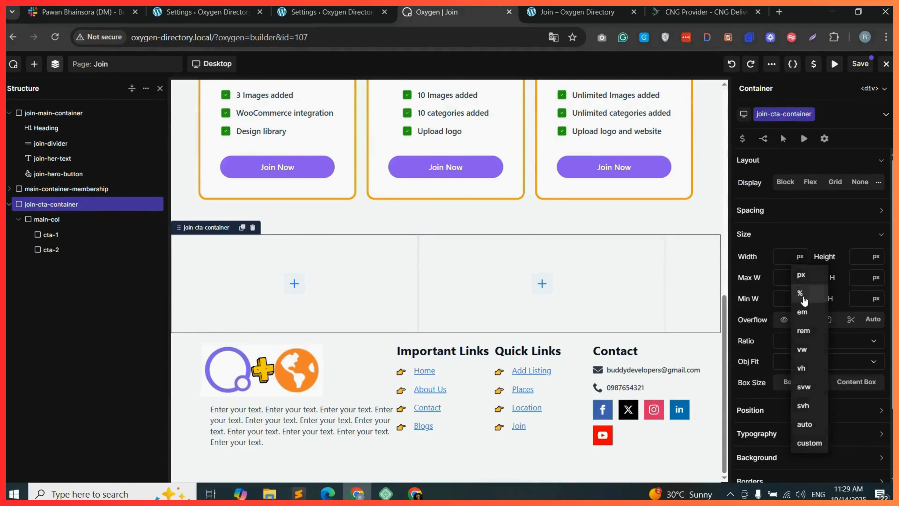
pyautogui.click(805, 285)
pyautogui.write('100')
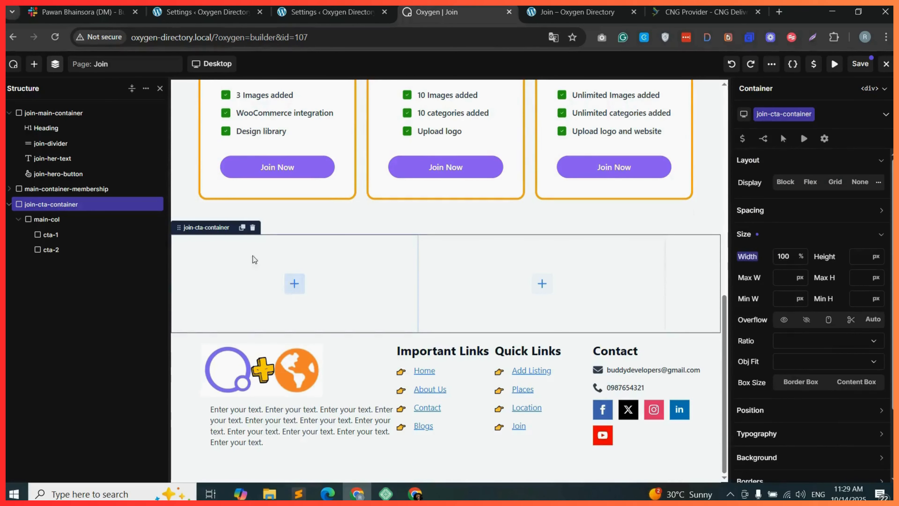
# Insert an Image into cta-1 and choose the city street photo from the media library.
pyautogui.click(294, 287)
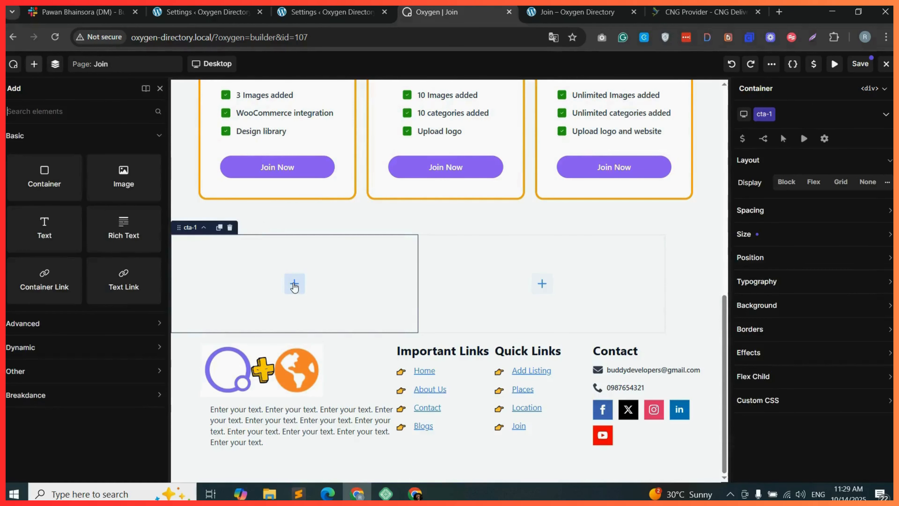
pyautogui.moveTo(123, 177); pyautogui.dragTo(285, 291)
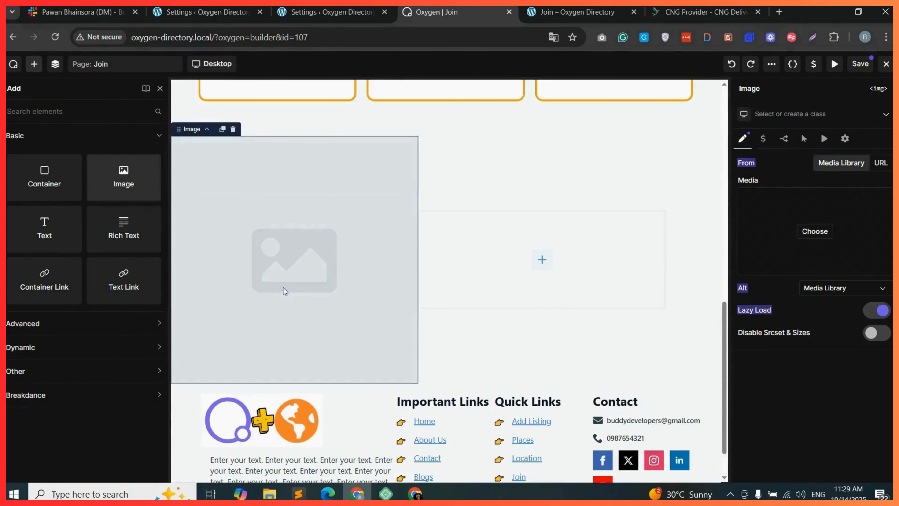
pyautogui.doubleClick(309, 232)
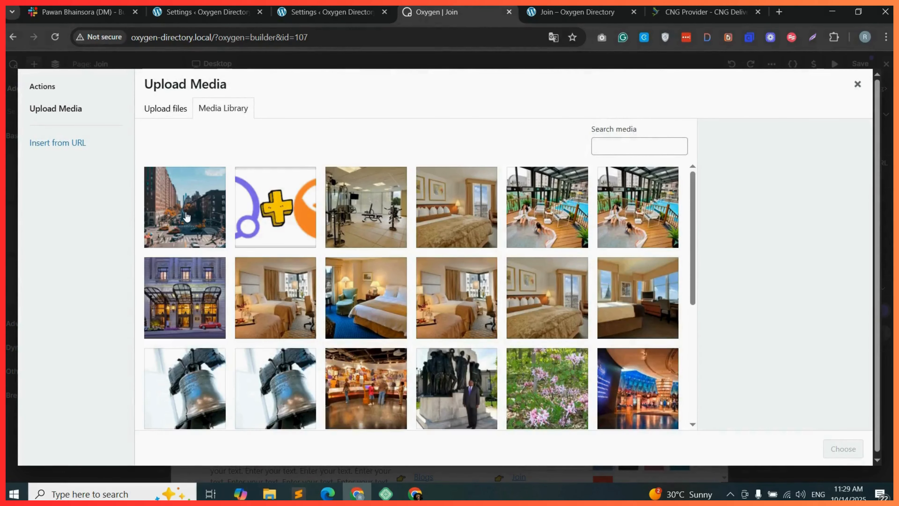
pyautogui.click(186, 217)
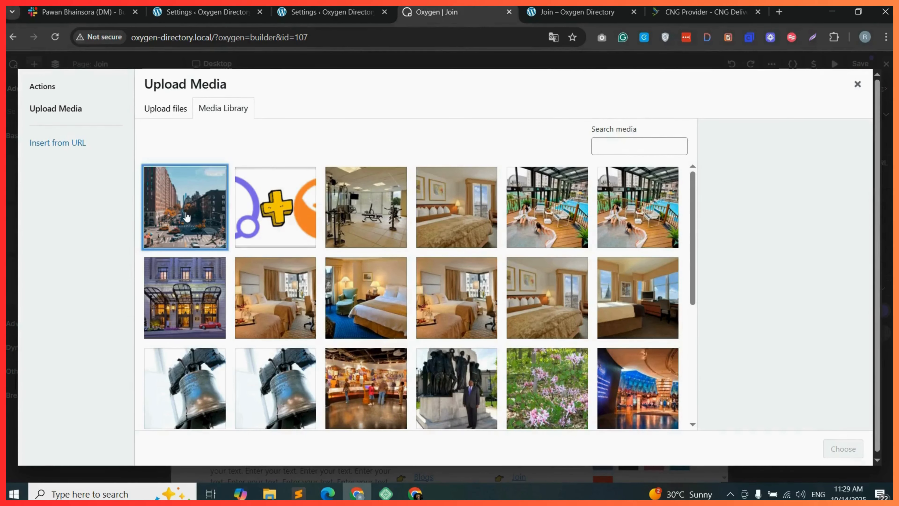
pyautogui.click(847, 448)
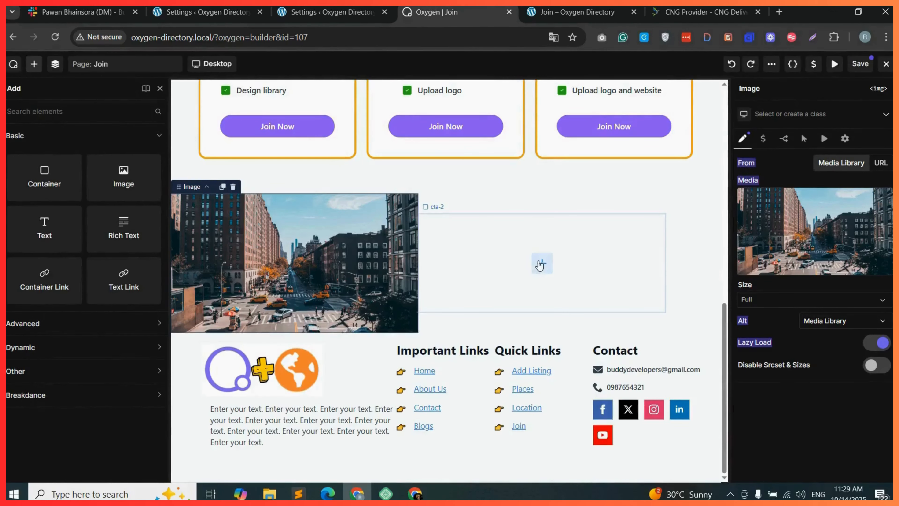
# Duplicate the "Membership Options & Features" heading and move the copy into the cta-2 container.
pyautogui.click(542, 268)
pyautogui.scroll(5, 475, 222)
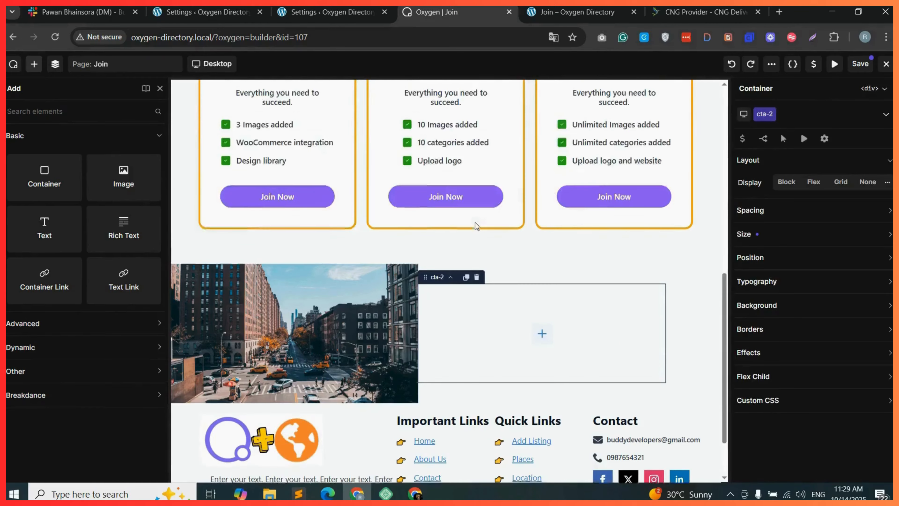
pyautogui.scroll(3, 474, 208)
pyautogui.click(385, 127)
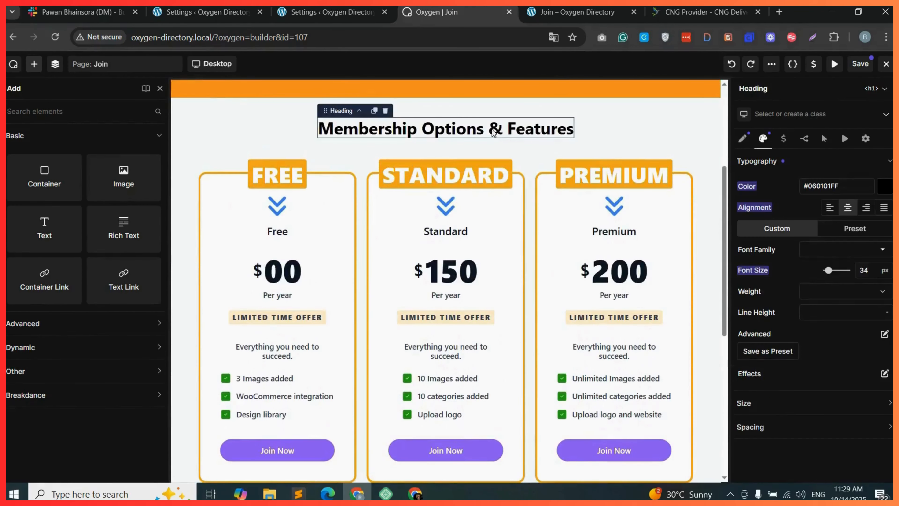
pyautogui.click(374, 110)
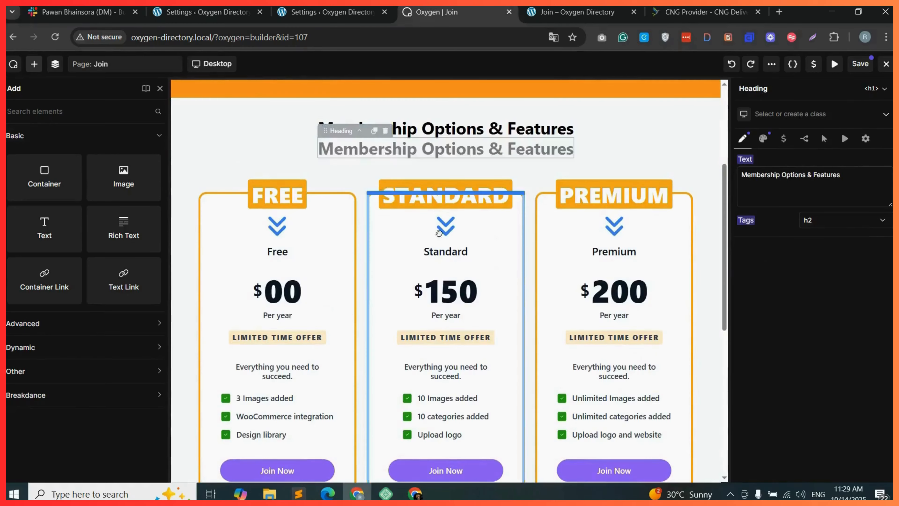
pyautogui.scroll(-5, 474, 352)
pyautogui.moveTo(473, 352); pyautogui.dragTo(528, 403)
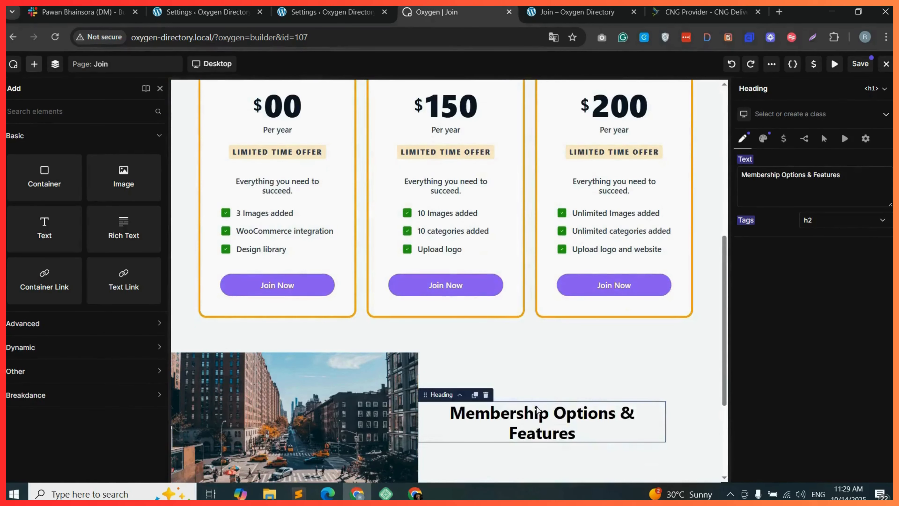
# Left-align the copied heading's text in its typography settings.
pyautogui.click(764, 139)
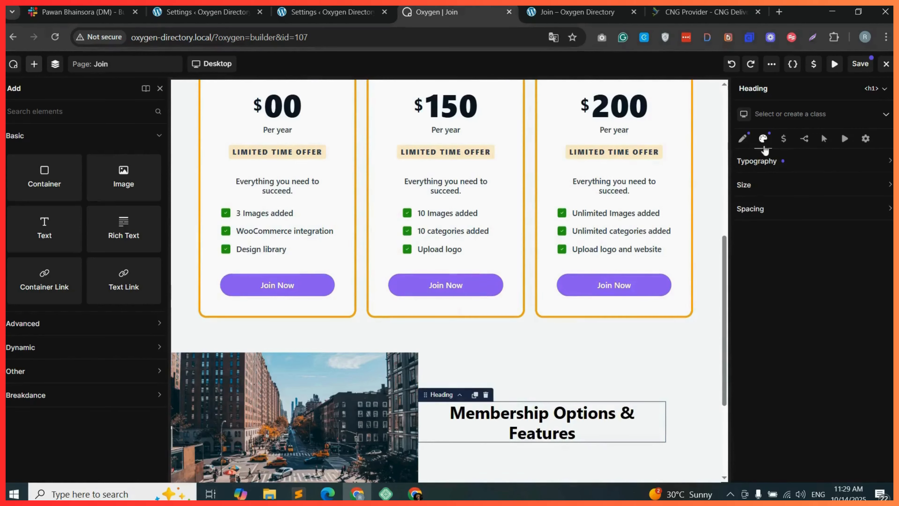
pyautogui.click(807, 161)
pyautogui.click(829, 208)
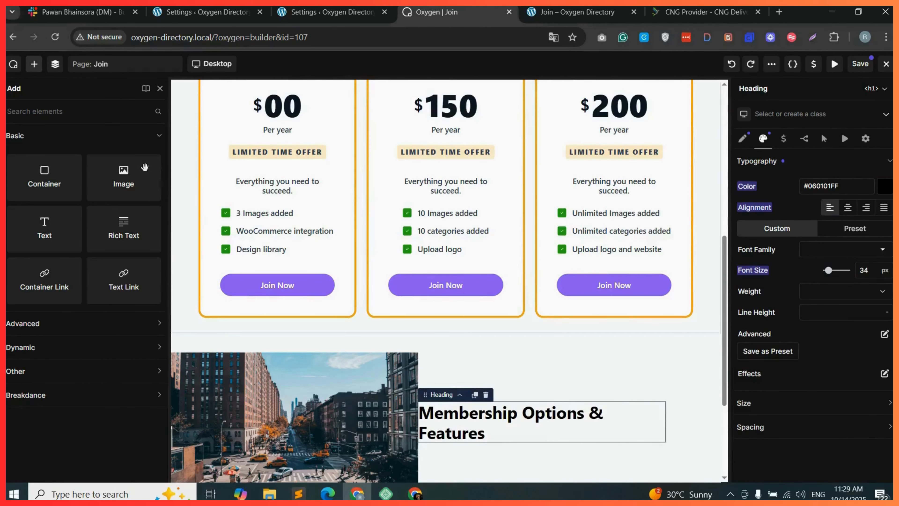
# Add a Text element below the heading in cta-2 and replace its content with repeated "Enter your text." placeholder sentences.
pyautogui.moveTo(53, 228); pyautogui.dragTo(545, 436)
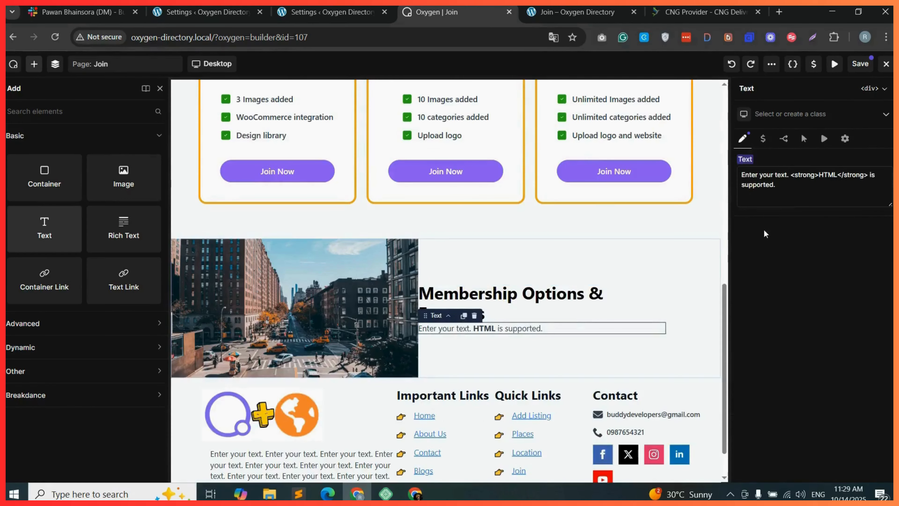
pyautogui.moveTo(786, 175); pyautogui.dragTo(877, 175)
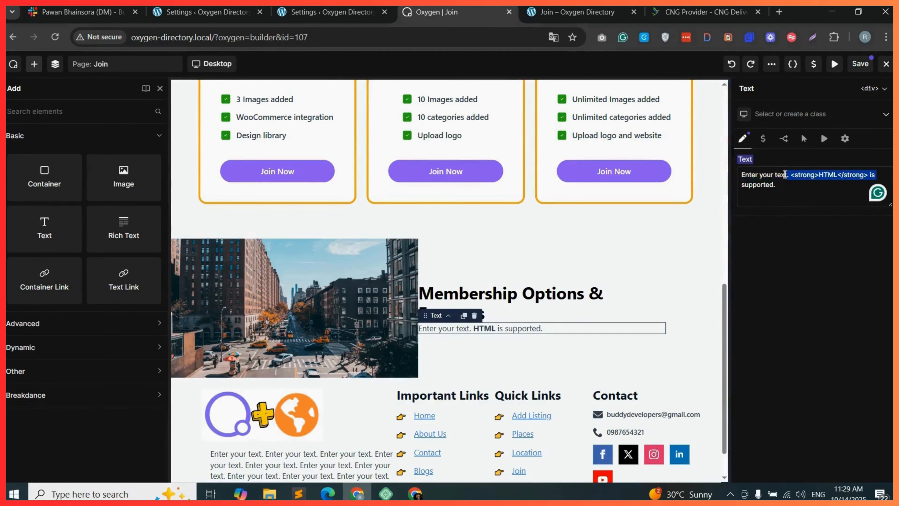
pyautogui.moveTo(788, 175); pyautogui.dragTo(736, 178)
pyautogui.hotkey('ctrl', 'x')
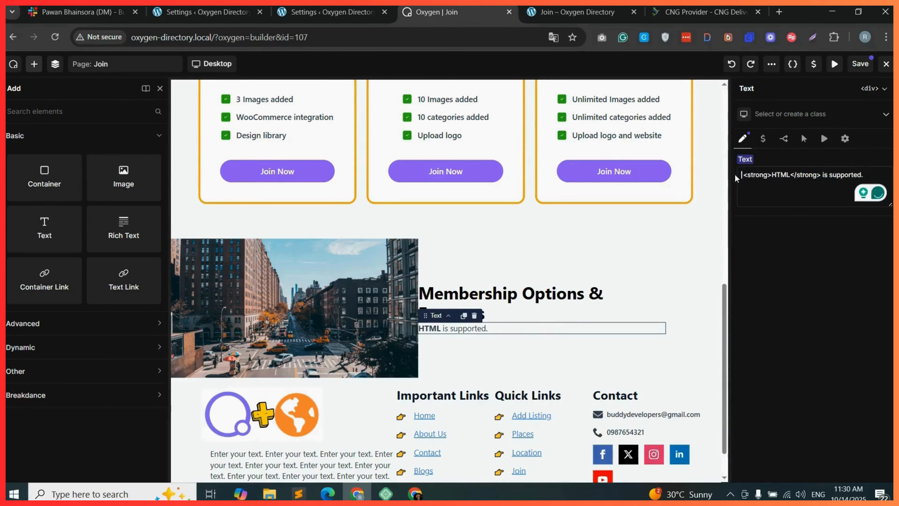
pyautogui.hotkey('ctrl', 'a')
pyautogui.hotkey('ctrl', 'v')
pyautogui.hotkey('ctrl', 'v')
pyautogui.hotkey('ctrl', 'v')
pyautogui.hotkey('ctrl', 'v')
pyautogui.hotkey('ctrl', 'v')
pyautogui.hotkey('ctrl', 'v')
pyautogui.hotkey('ctrl', 'v')
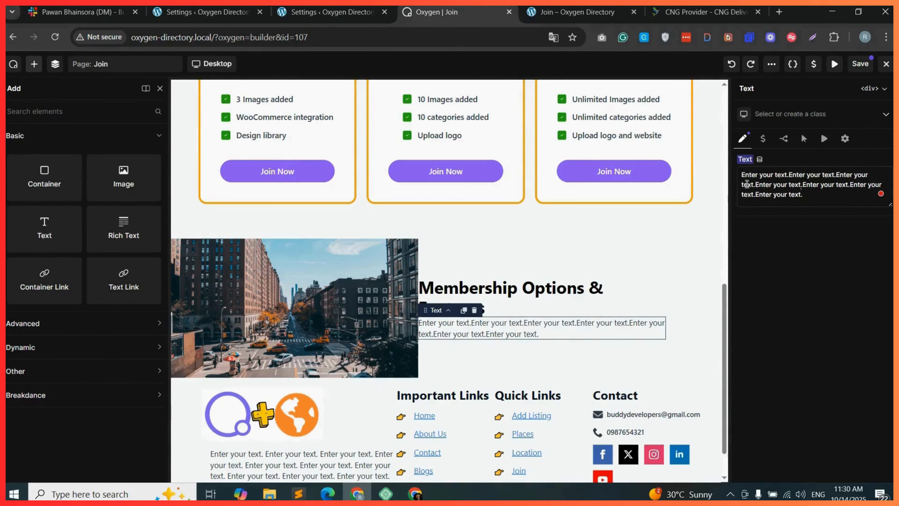
pyautogui.hotkey('ctrl', 'v')
pyautogui.hotkey('ctrl', 'v')
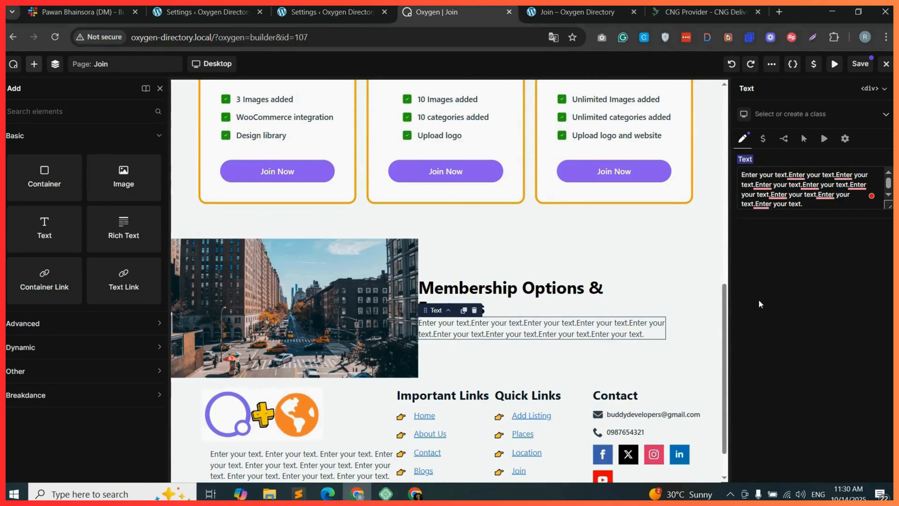
# Duplicate the hero's Join Now button and place the copy in cta-2 below the text.
pyautogui.scroll(5, 628, 234)
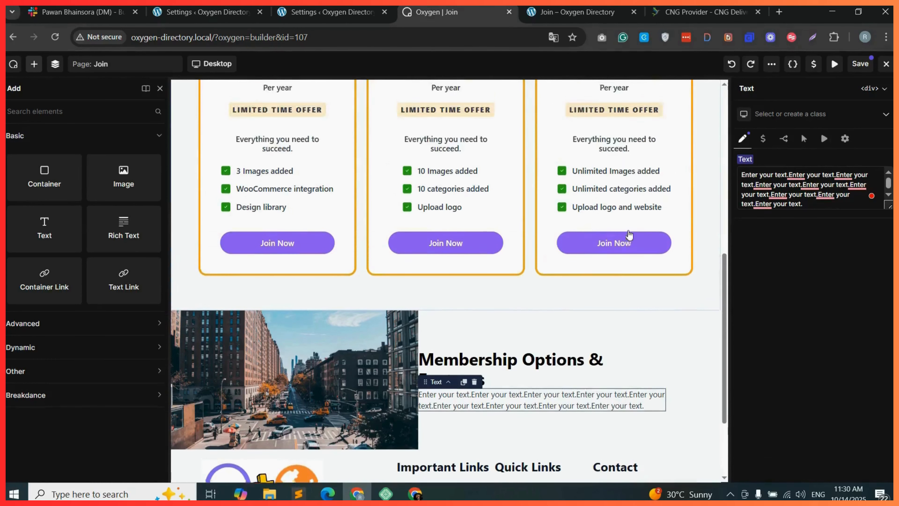
pyautogui.scroll(2, 630, 234)
pyautogui.click(462, 151)
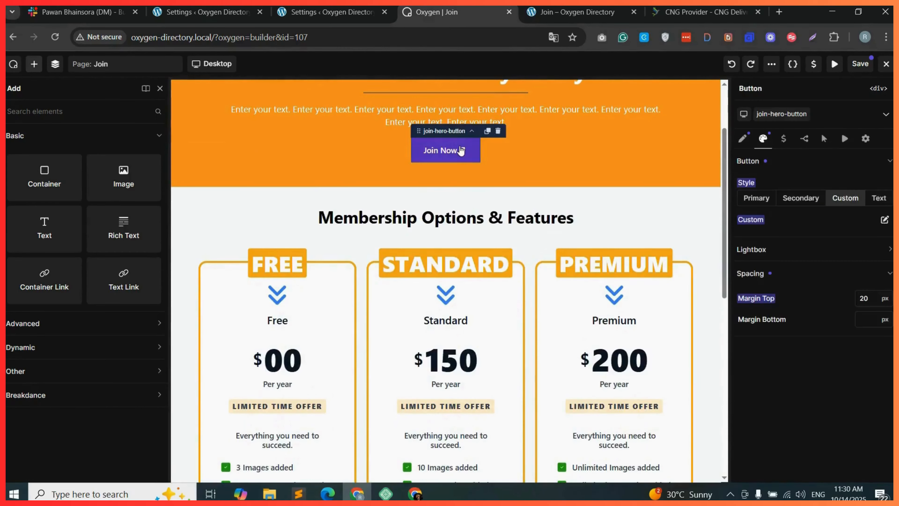
pyautogui.click(488, 131)
pyautogui.moveTo(442, 182); pyautogui.dragTo(517, 402)
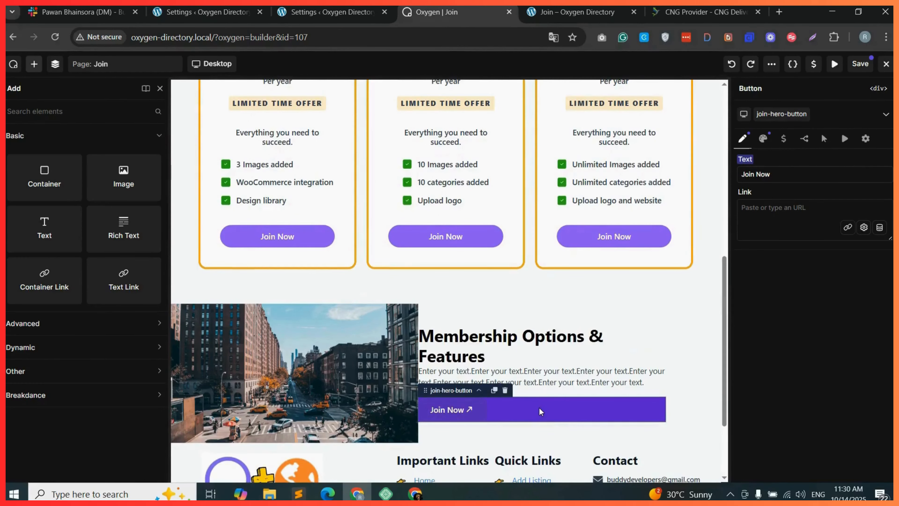
# Examine the copied button's join-hero-button class background colour and button style settings.
pyautogui.click(782, 113)
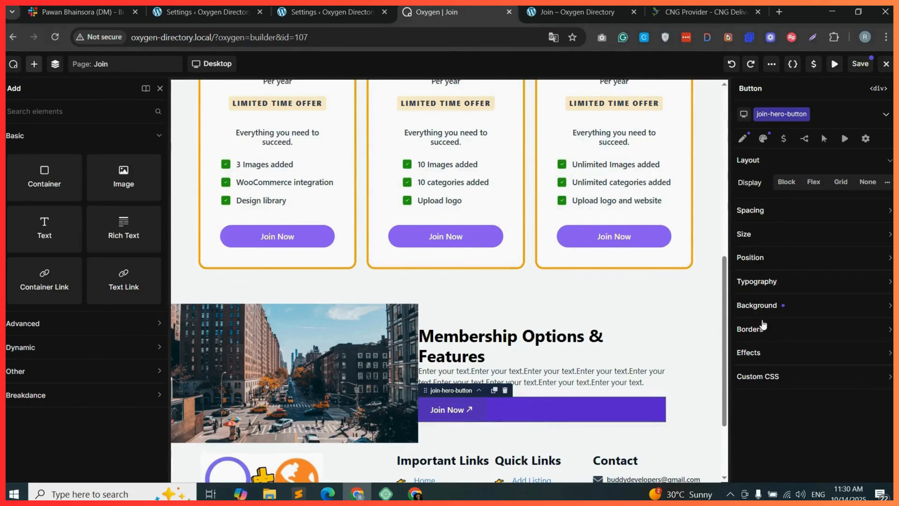
pyautogui.click(828, 310)
pyautogui.click(780, 329)
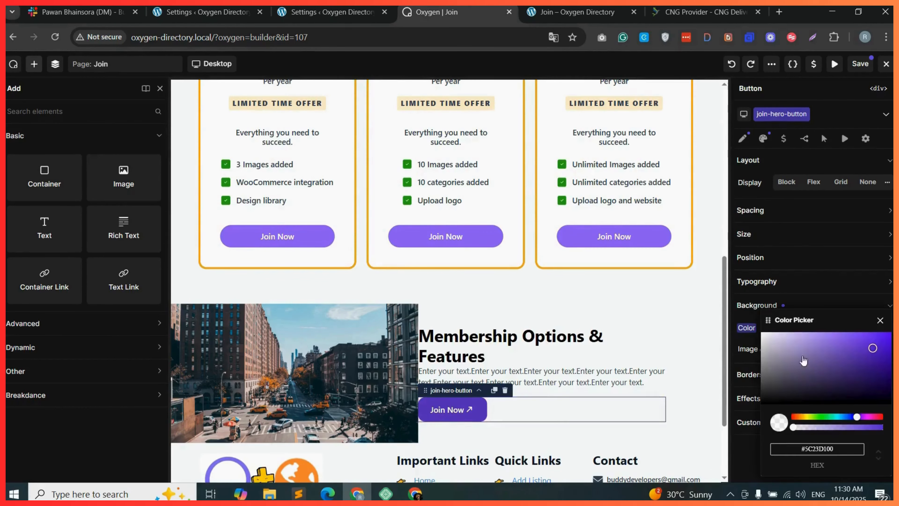
pyautogui.click(760, 328)
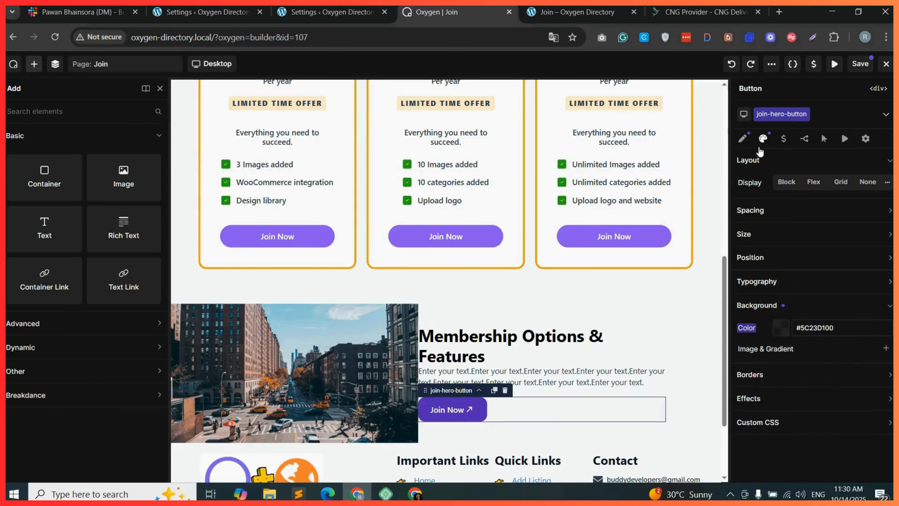
pyautogui.click(763, 138)
pyautogui.click(792, 166)
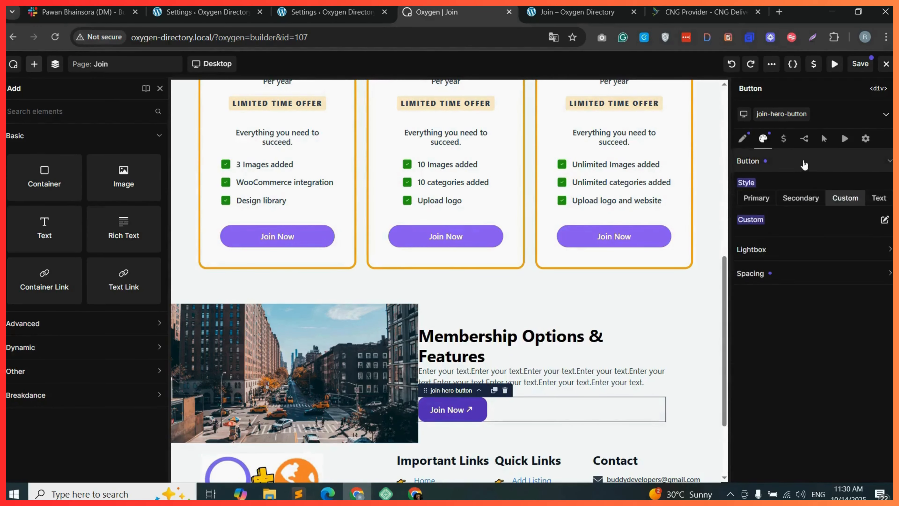
# Set cta-2's left and right padding to 30 px.
pyautogui.click(552, 373)
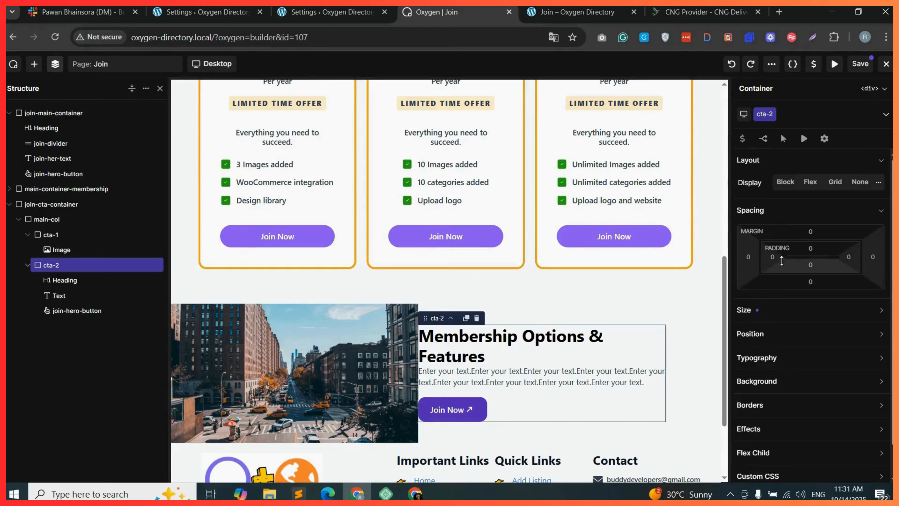
pyautogui.click(775, 260)
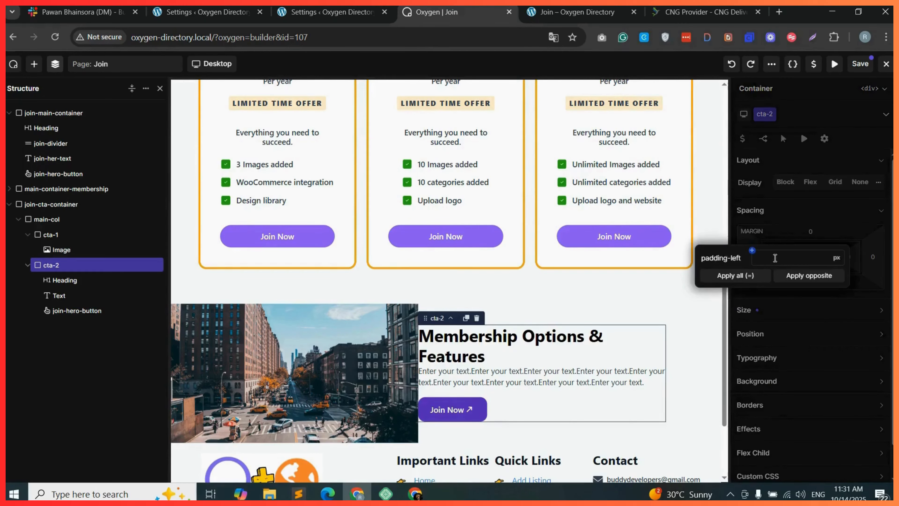
pyautogui.write('30')
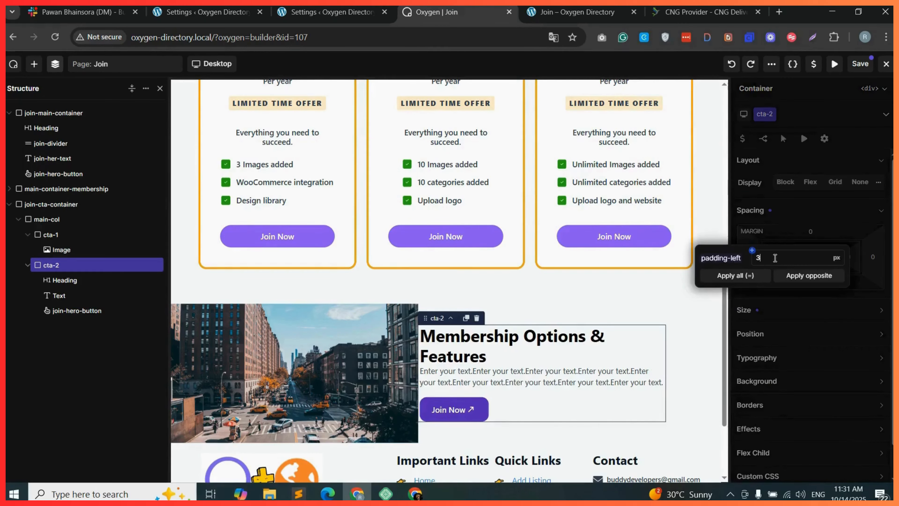
pyautogui.click(830, 274)
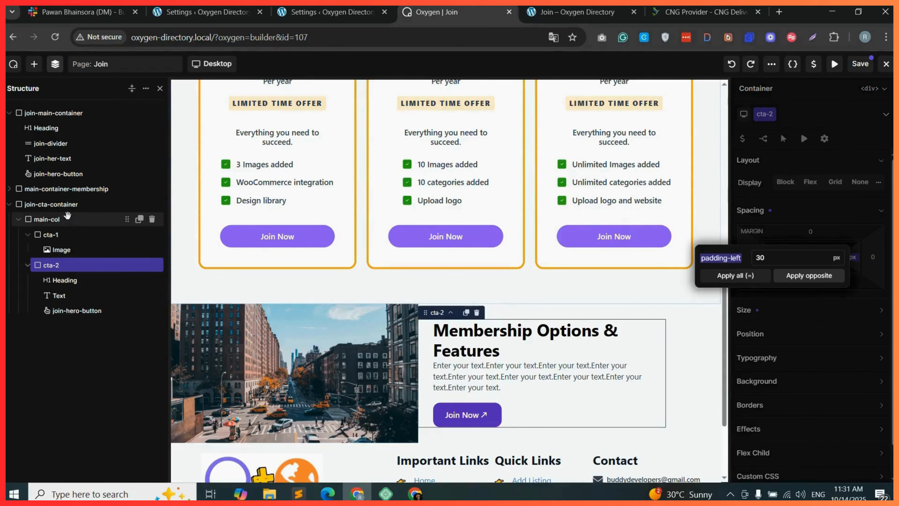
# Center join-cta-container's contents both horizontally and vertically.
pyautogui.click(66, 204)
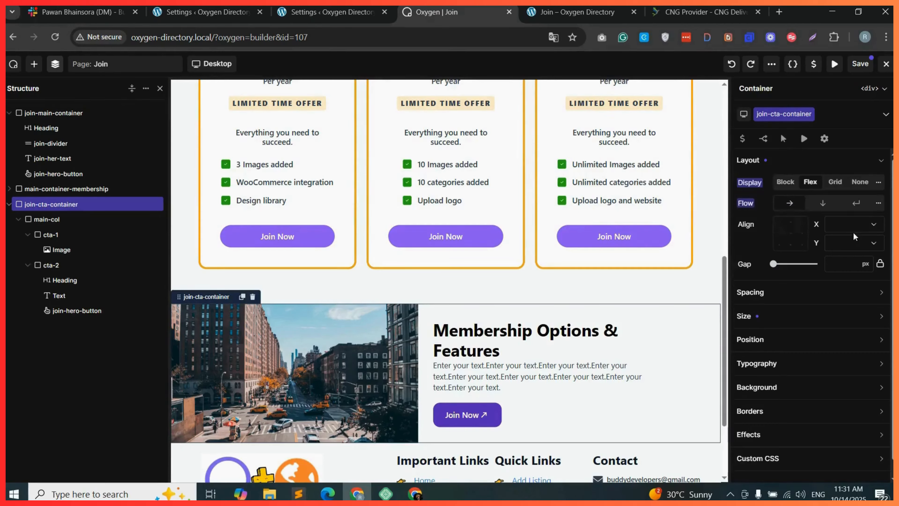
pyautogui.click(847, 229)
pyautogui.click(849, 249)
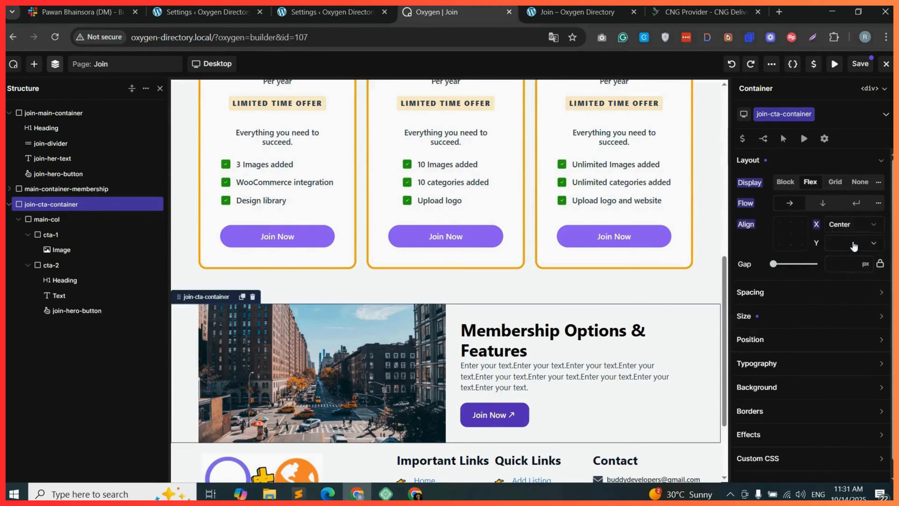
pyautogui.click(855, 244)
pyautogui.click(853, 269)
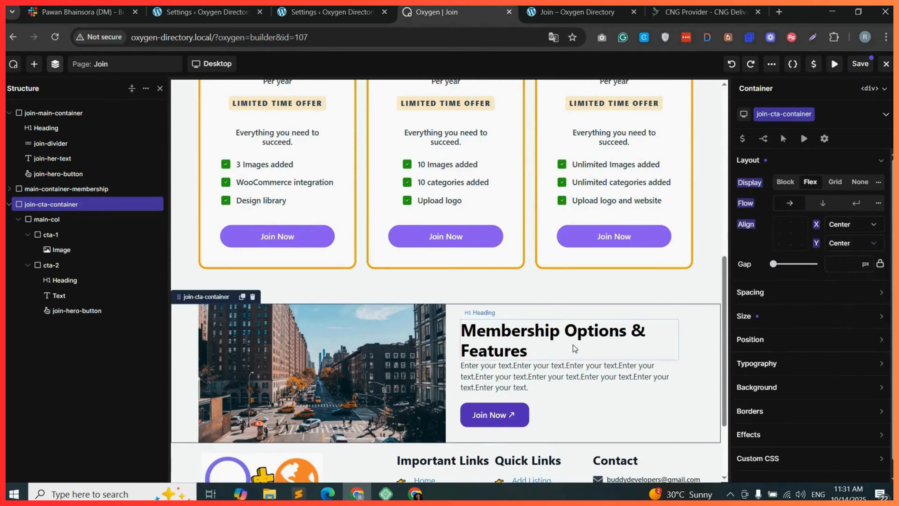
# Set join-cta-container's top and bottom padding to 60 px.
pyautogui.click(788, 298)
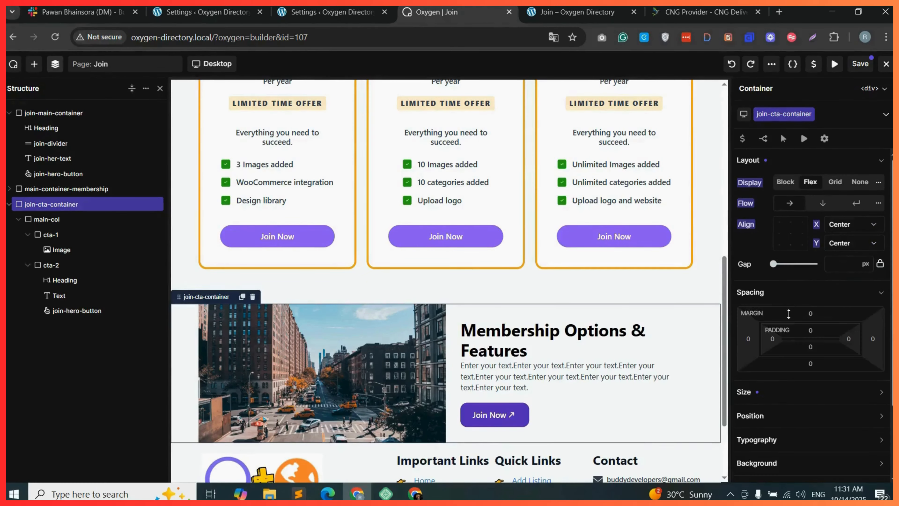
pyautogui.click(810, 345)
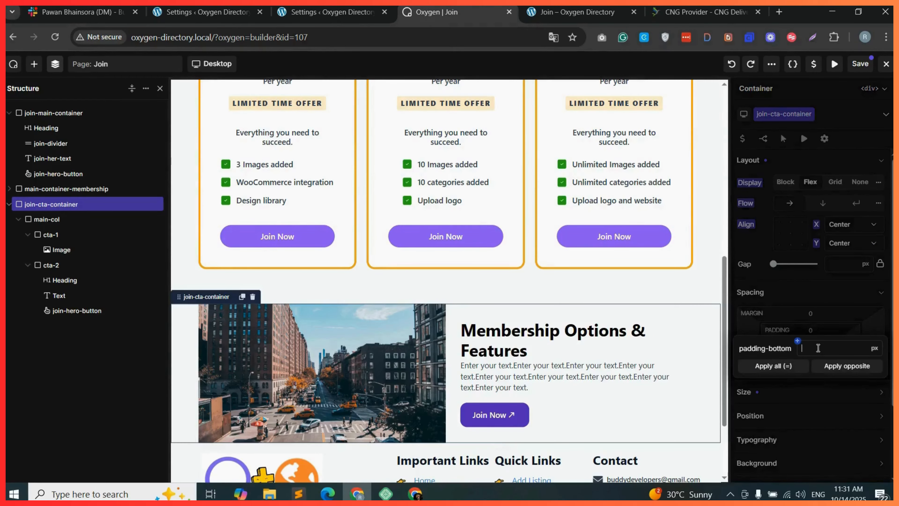
pyautogui.write('60')
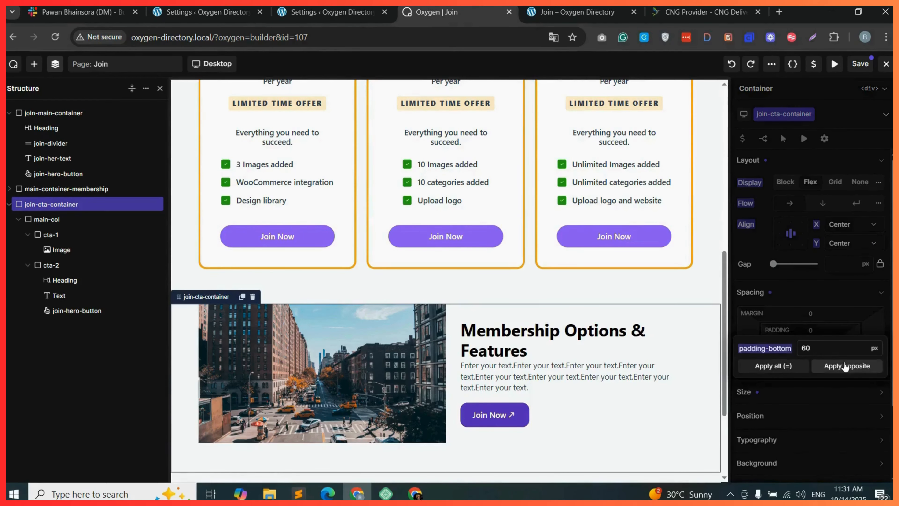
pyautogui.click(845, 366)
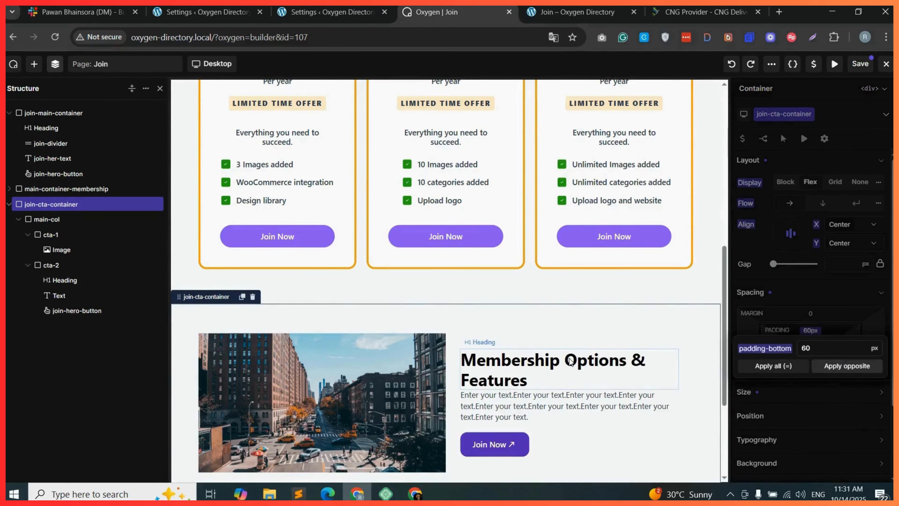
pyautogui.scroll(-3, 570, 360)
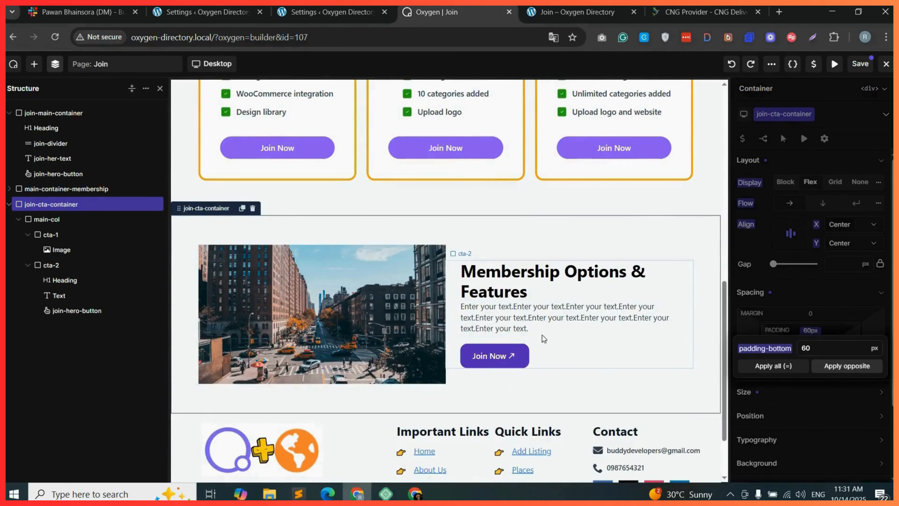
# Save the page and reload the live Join page to preview the result.
pyautogui.click(861, 64)
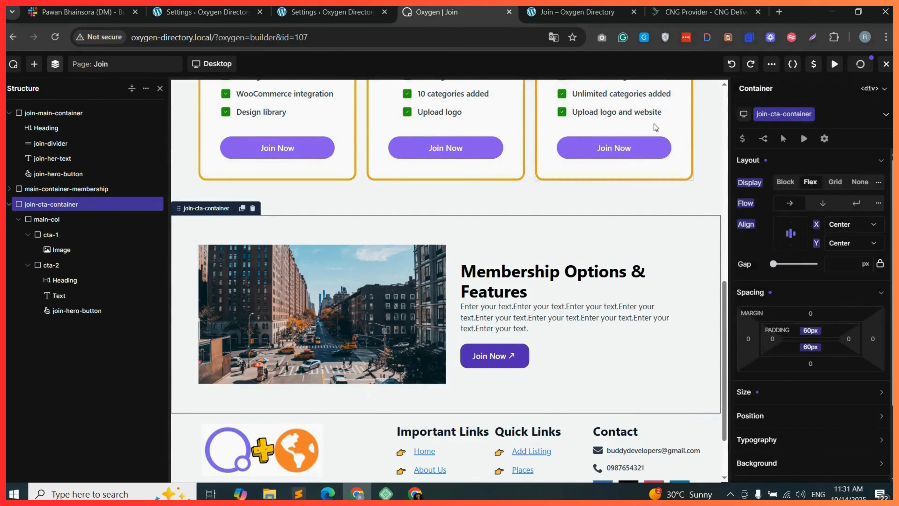
pyautogui.click(556, 6)
pyautogui.click(55, 37)
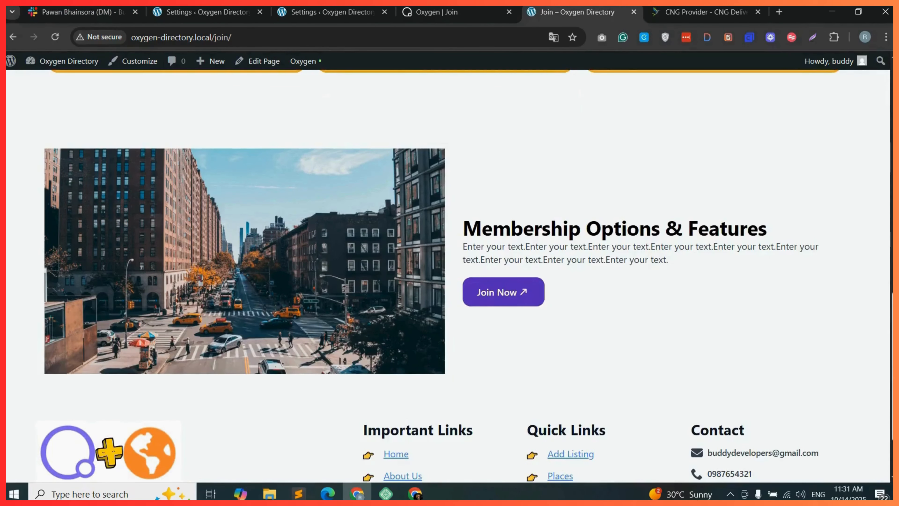
pyautogui.scroll(1, 536, 343)
pyautogui.click(518, 338)
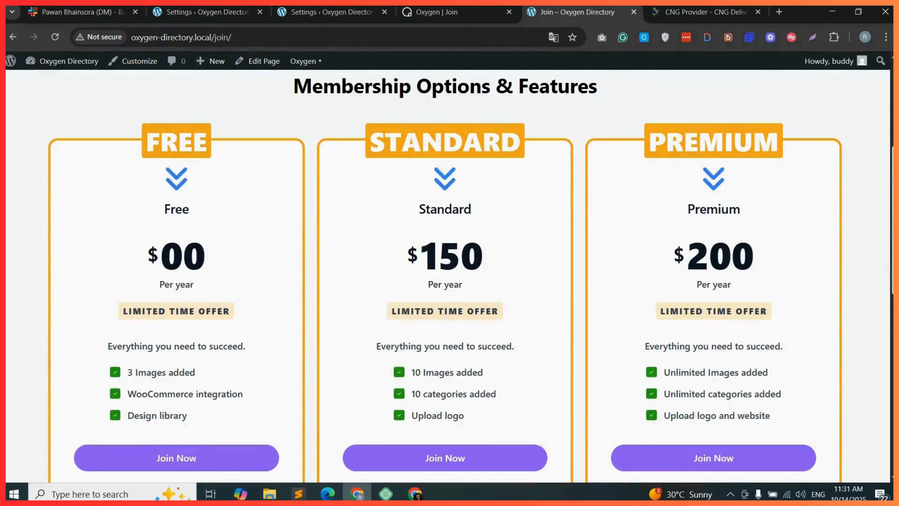
# Switch to the CNG Delivery Directory reference page and look over its membership and call-to-action sections.
pyautogui.click(699, 6)
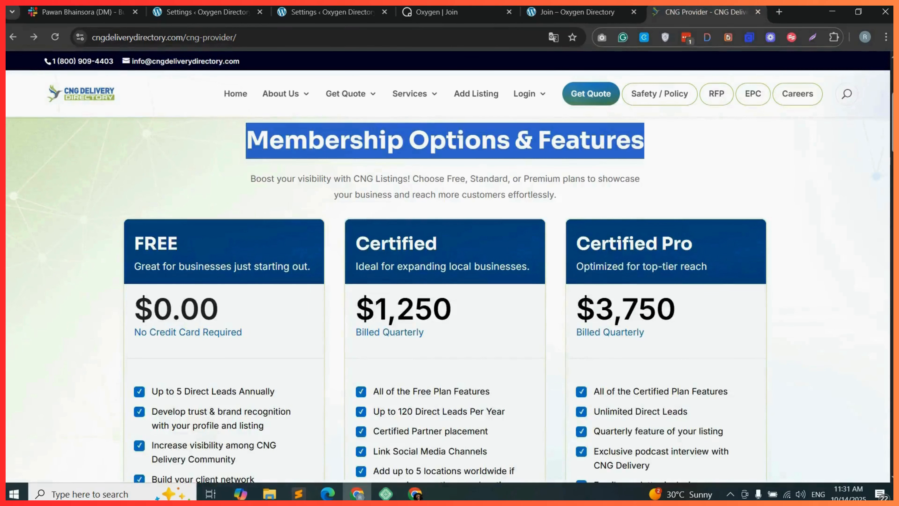
pyautogui.scroll(-20, 449, 301)
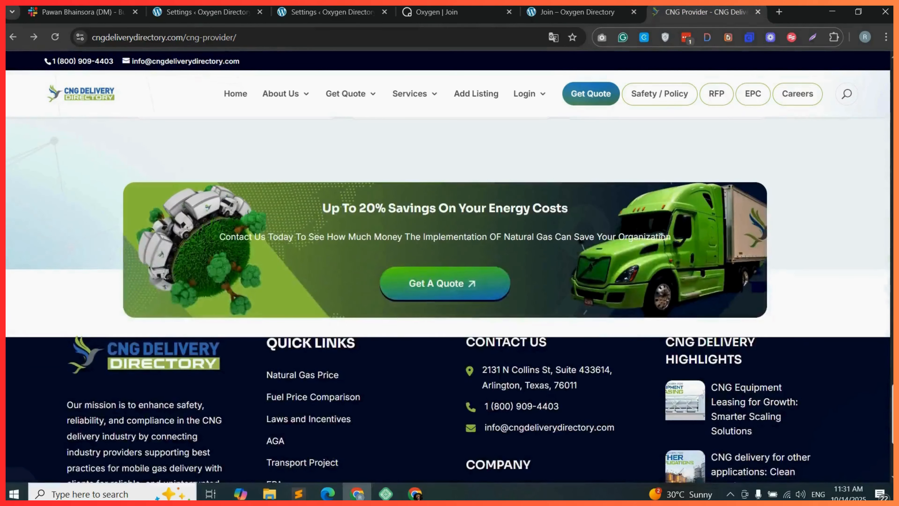
pyautogui.scroll(20, 455, 166)
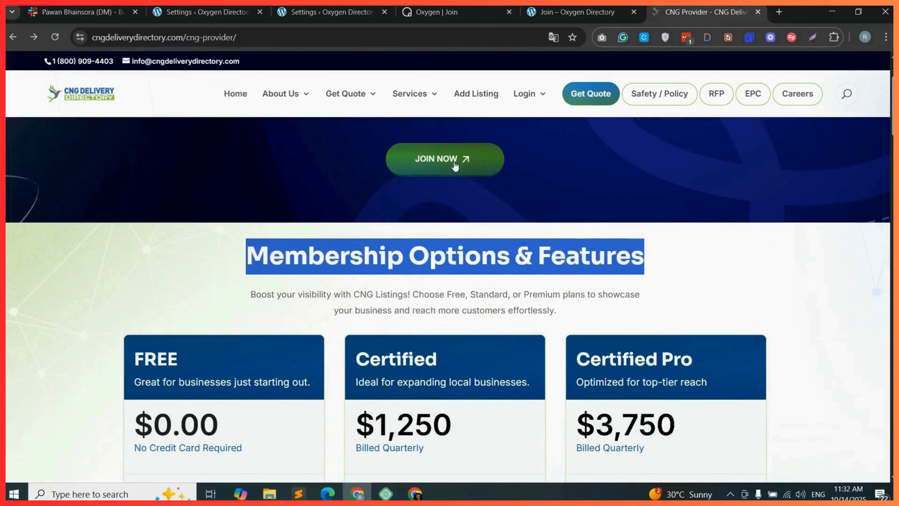
# Review the live Join page's pricing section alongside the builder view.
pyautogui.scroll(-3, 455, 166)
pyautogui.click(457, 12)
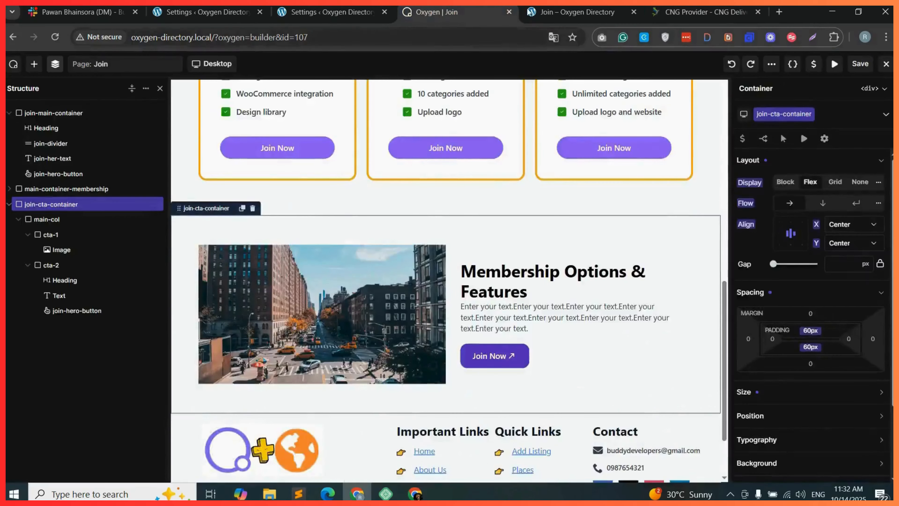
pyautogui.click(531, 12)
pyautogui.scroll(-10, 449, 248)
pyautogui.scroll(8, 449, 248)
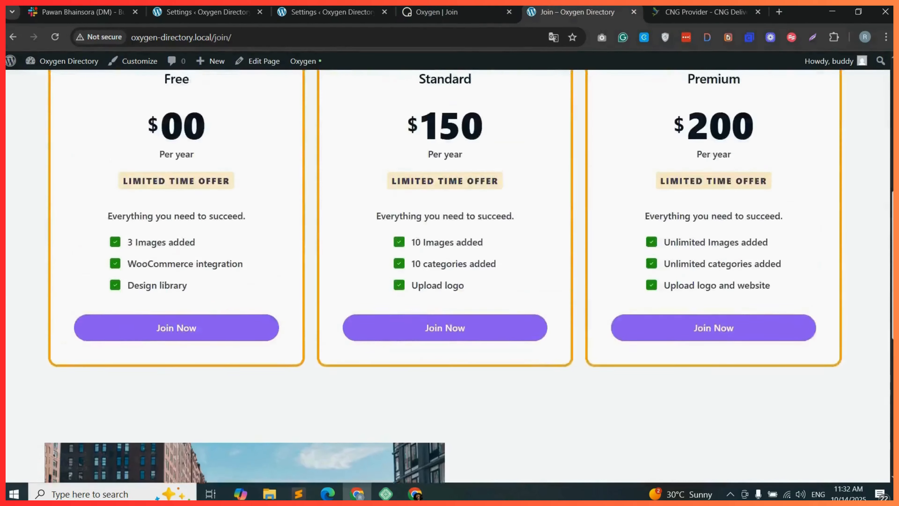
pyautogui.scroll(4, 450, 248)
pyautogui.click(446, 11)
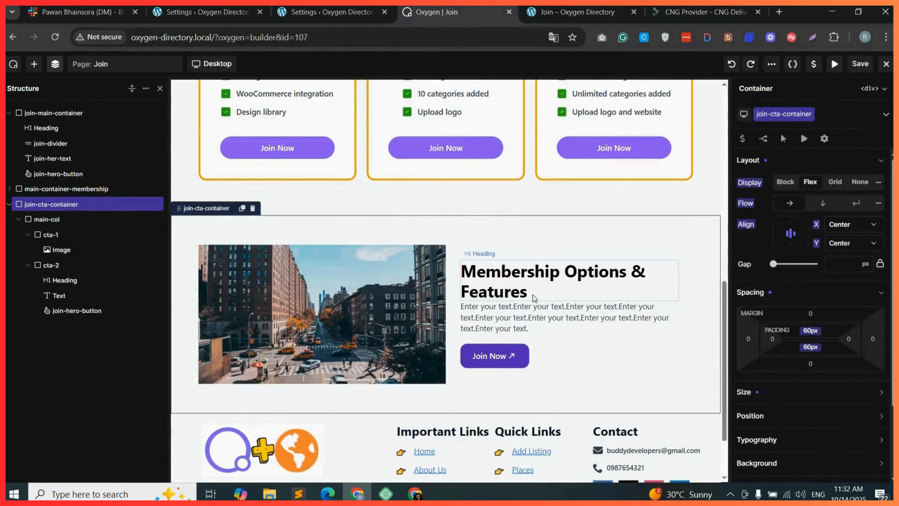
# Set the call-to-action section's Join Now button ID to membership.
pyautogui.click(544, 352)
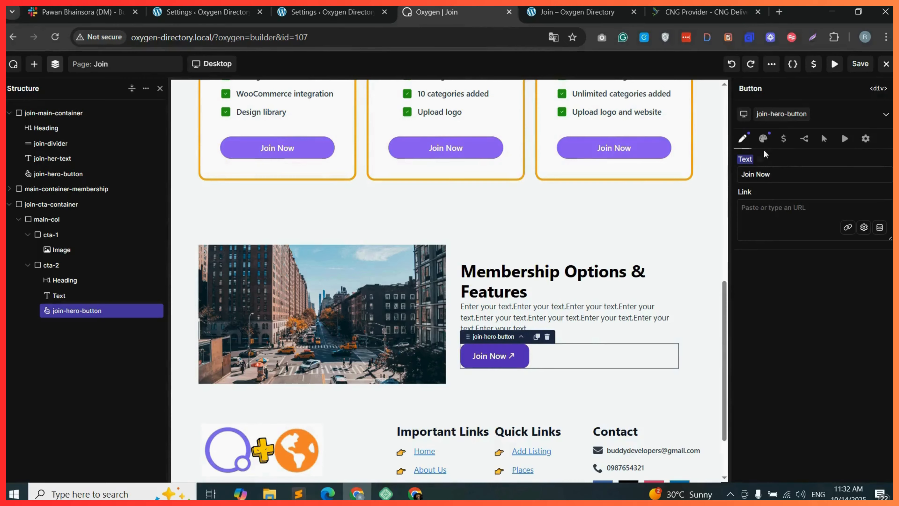
pyautogui.click(866, 139)
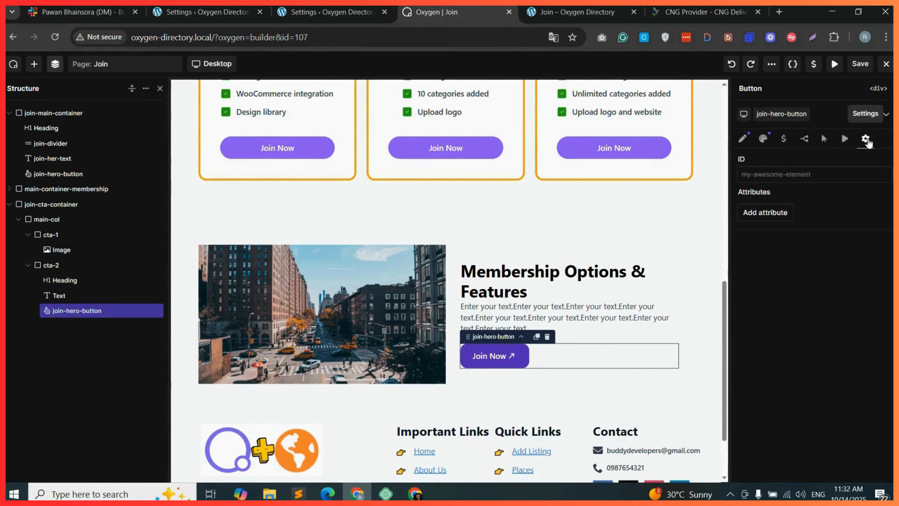
pyautogui.click(777, 175)
pyautogui.write('membership')
pyautogui.hotkey('ctrl', 'a')
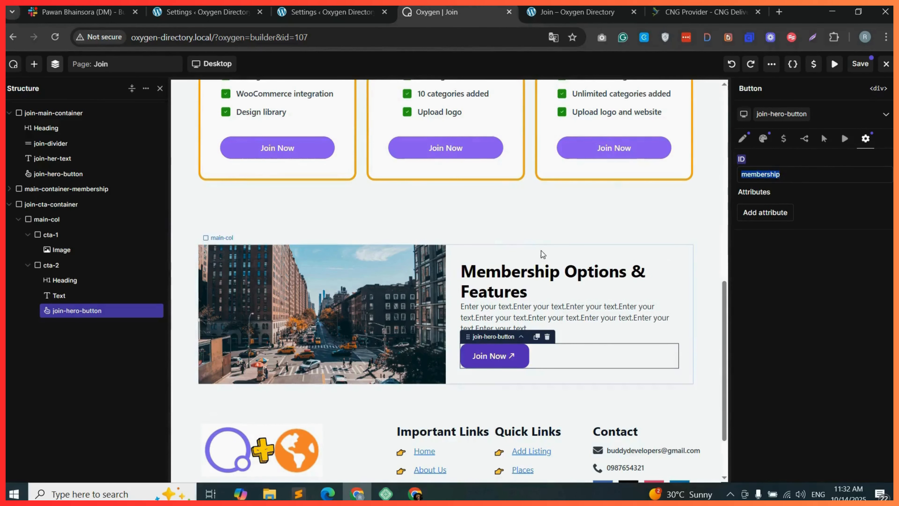
# Set the pricing-container-main container's ID to membership.
pyautogui.scroll(8, 538, 254)
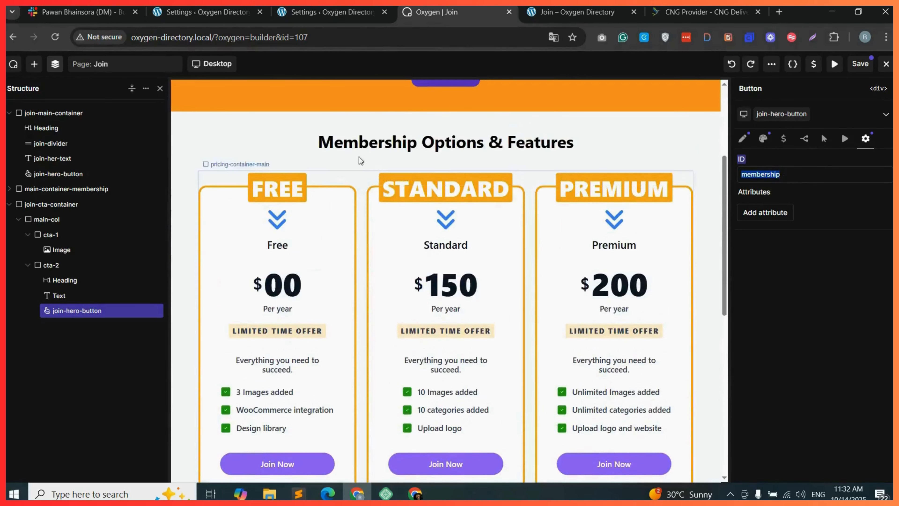
pyautogui.click(209, 182)
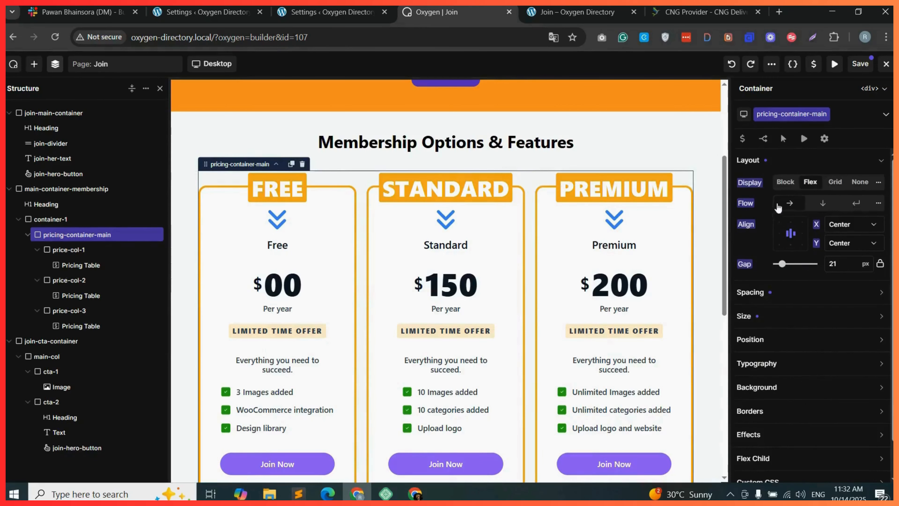
pyautogui.scroll(-1, 797, 327)
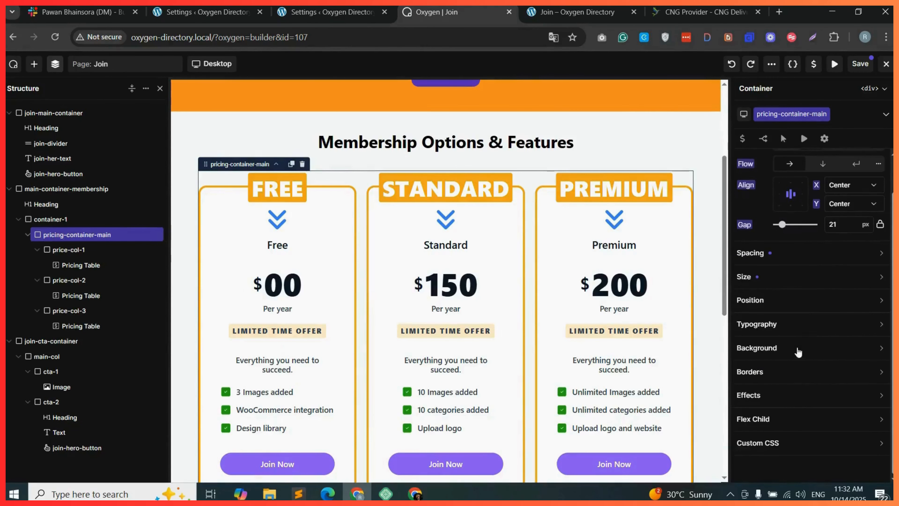
pyautogui.scroll(1, 799, 352)
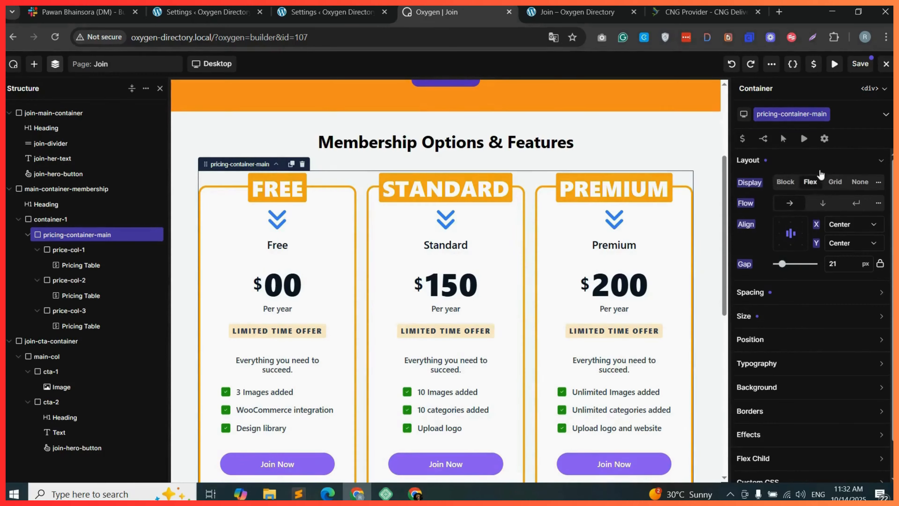
pyautogui.click(825, 140)
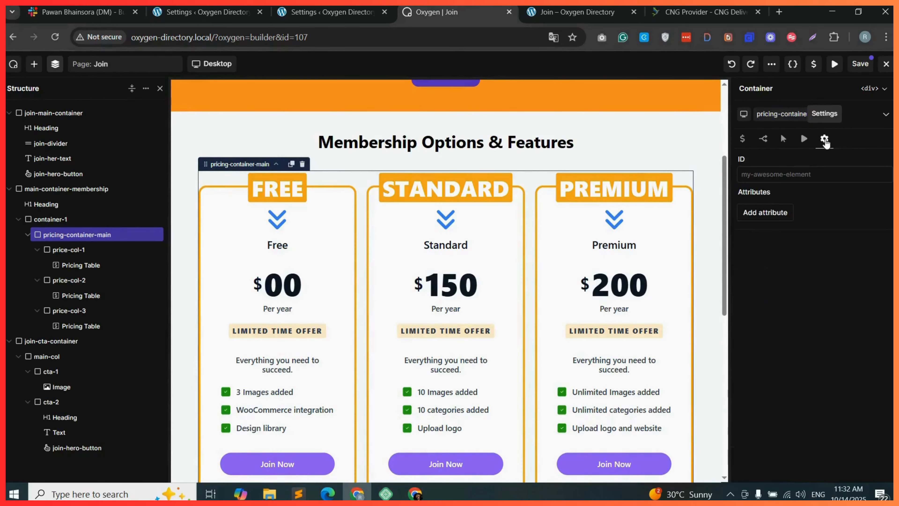
pyautogui.click(767, 173)
pyautogui.write('membership')
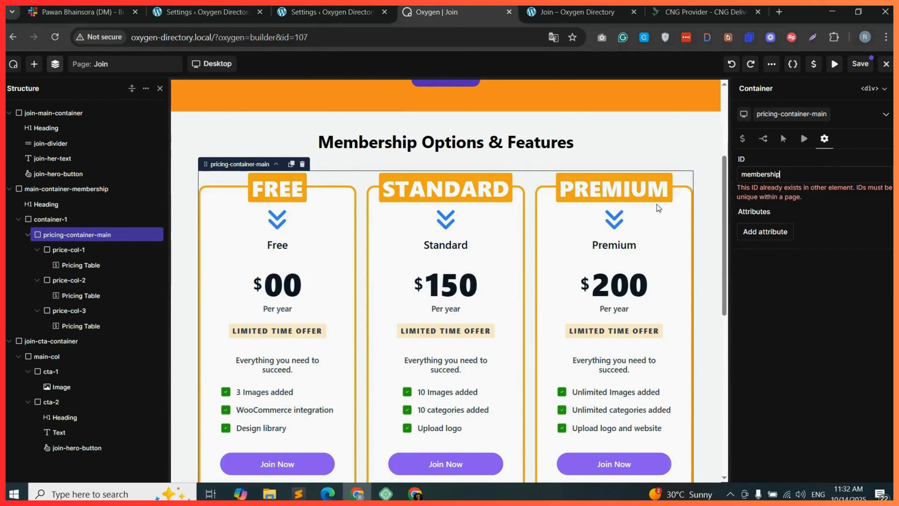
# Link the call-to-action section's Join Now button to #membership.
pyautogui.scroll(-6, 550, 364)
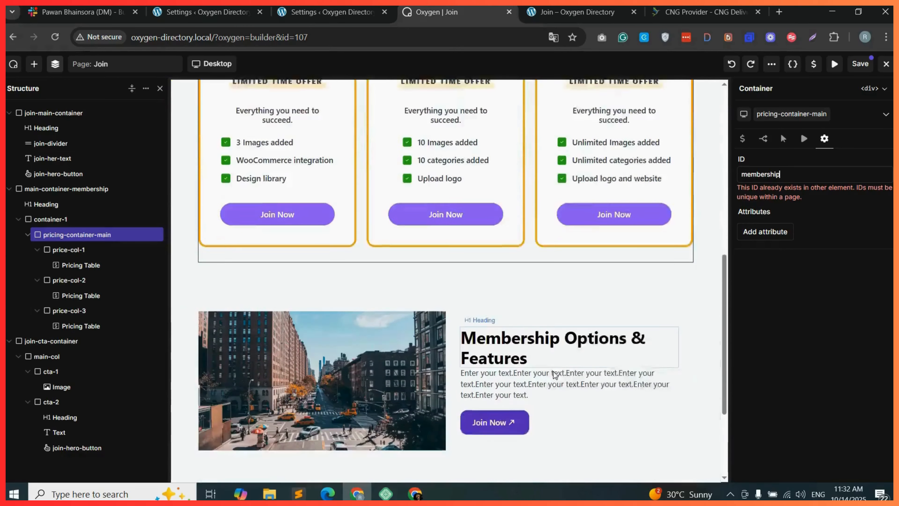
pyautogui.click(556, 378)
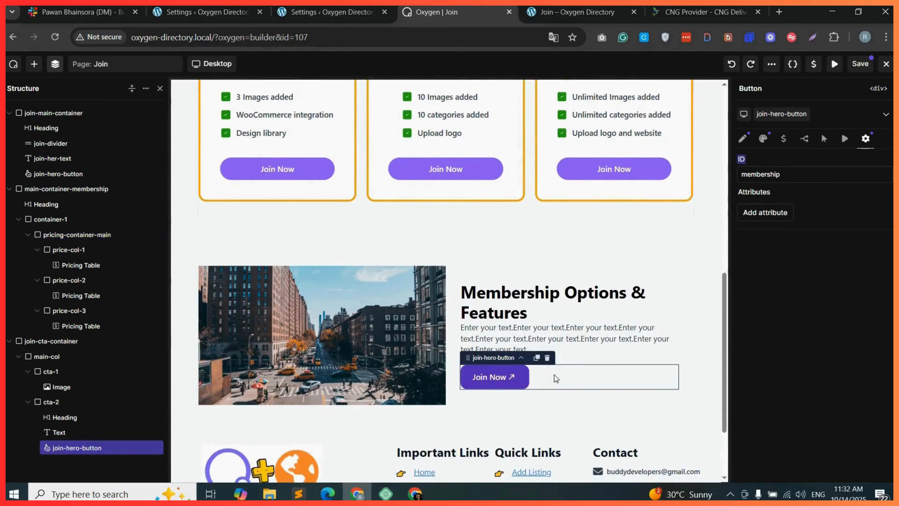
pyautogui.doubleClick(763, 174)
pyautogui.hotkey('ctrl', 'c')
pyautogui.click(743, 138)
pyautogui.click(760, 216)
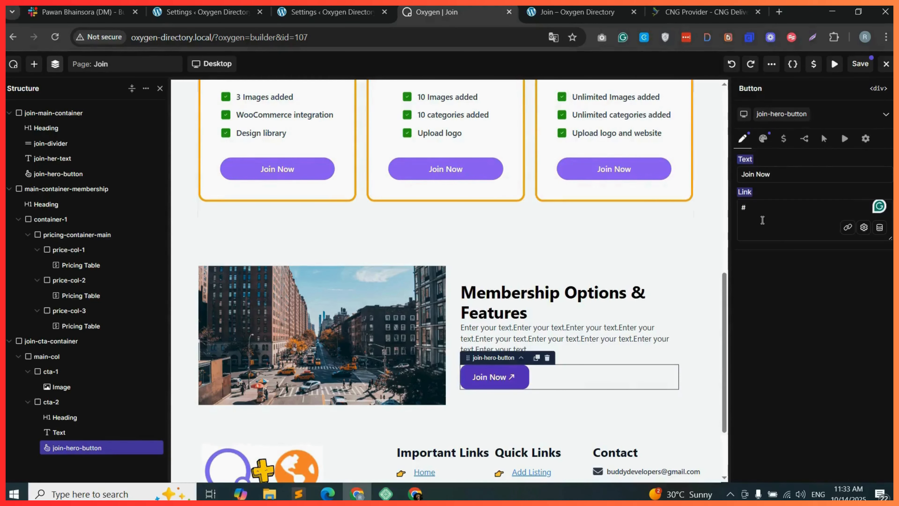
pyautogui.hotkey('ctrl', 'v')
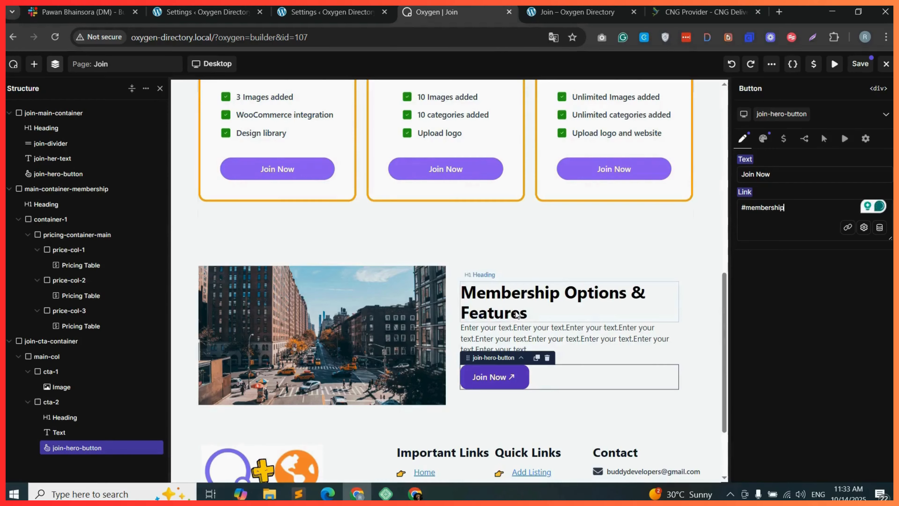
# Link the hero section's Join Now button to #membership and save the page.
pyautogui.scroll(10, 516, 314)
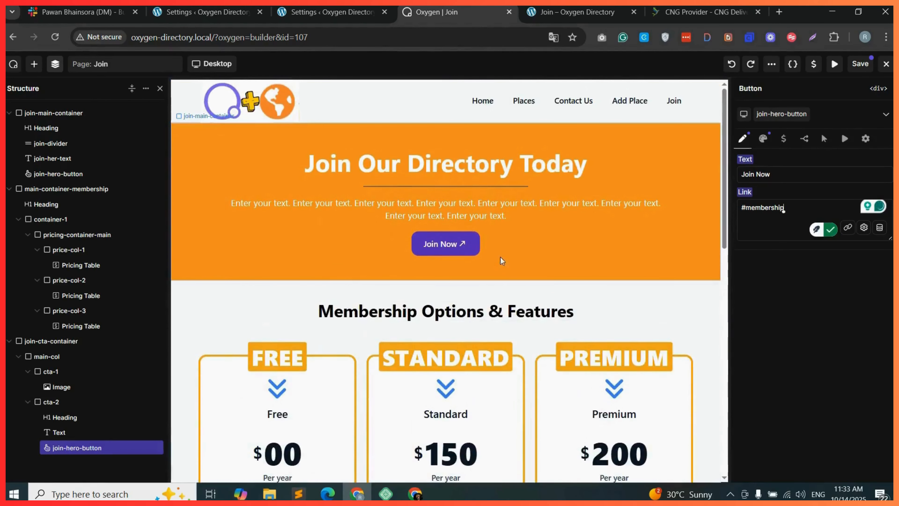
pyautogui.click(474, 248)
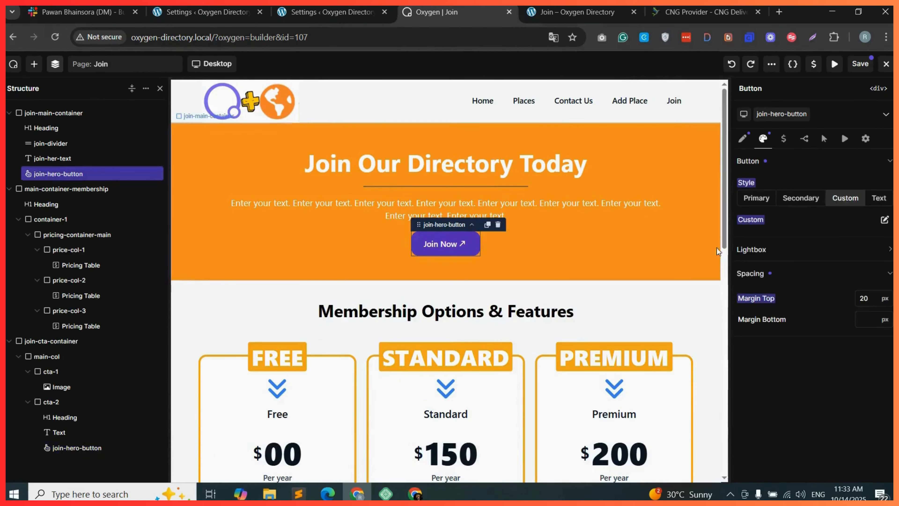
pyautogui.click(743, 138)
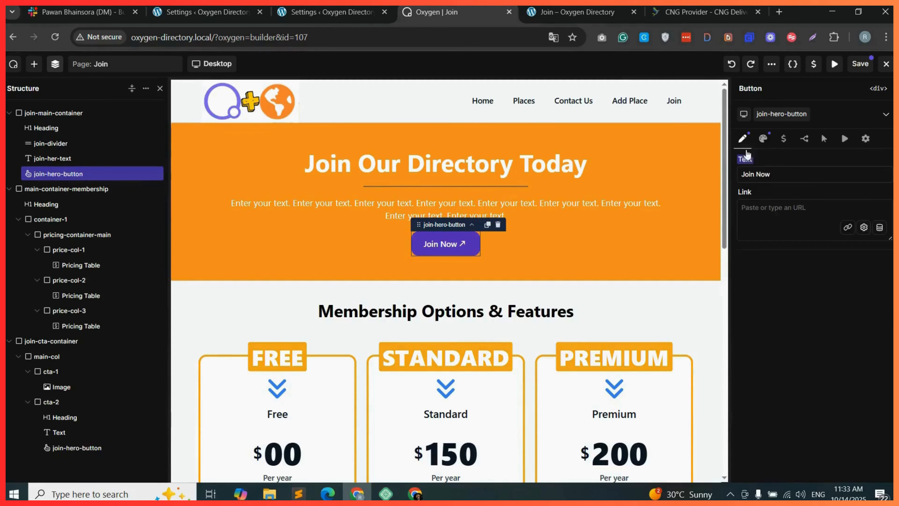
pyautogui.click(764, 207)
pyautogui.write('#membership')
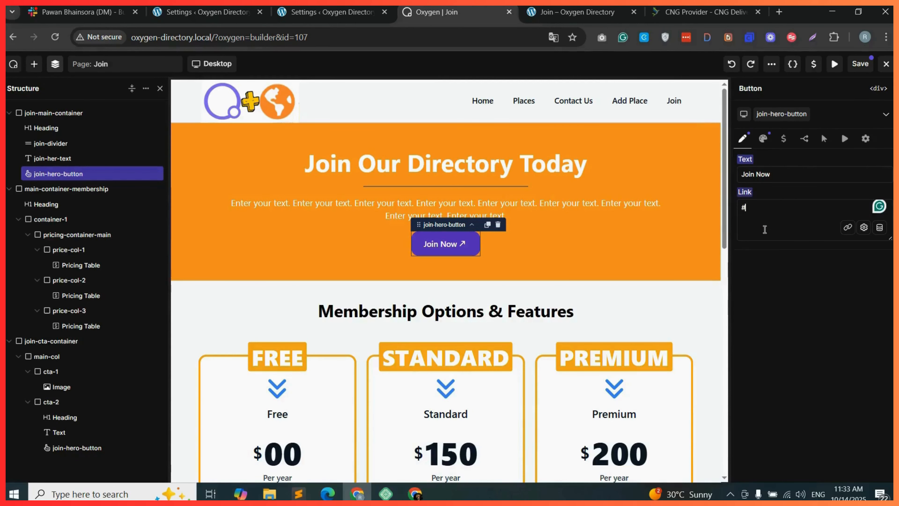
pyautogui.click(860, 65)
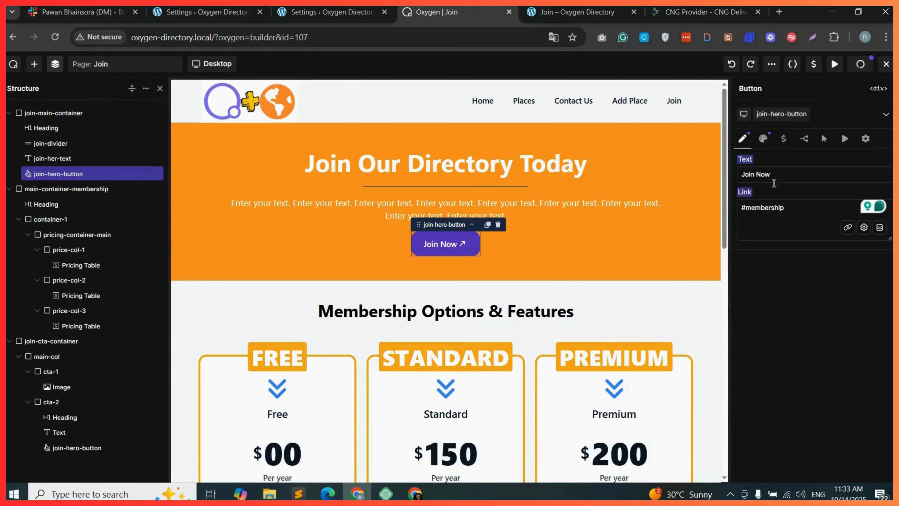
# Test both Join Now buttons on the live Join page by following their links.
pyautogui.click(577, 12)
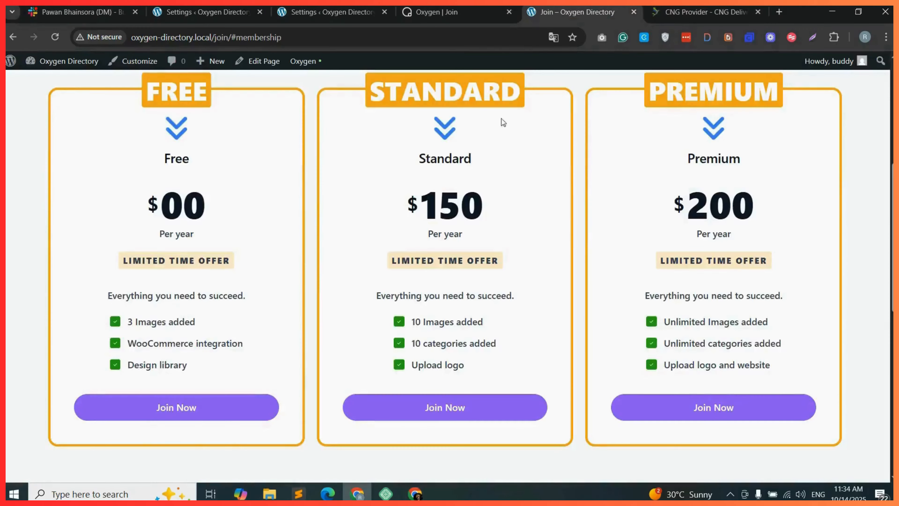
pyautogui.scroll(2, 665, 252)
pyautogui.scroll(6, 363, 243)
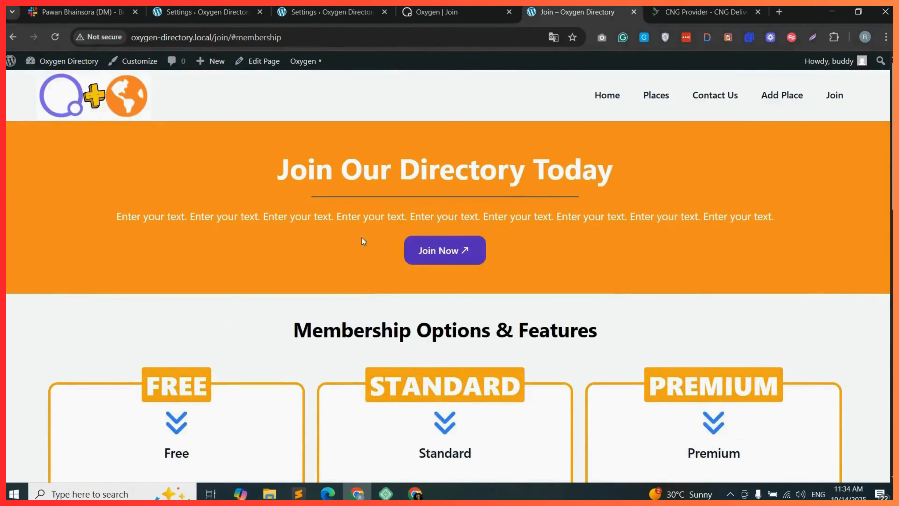
pyautogui.click(460, 251)
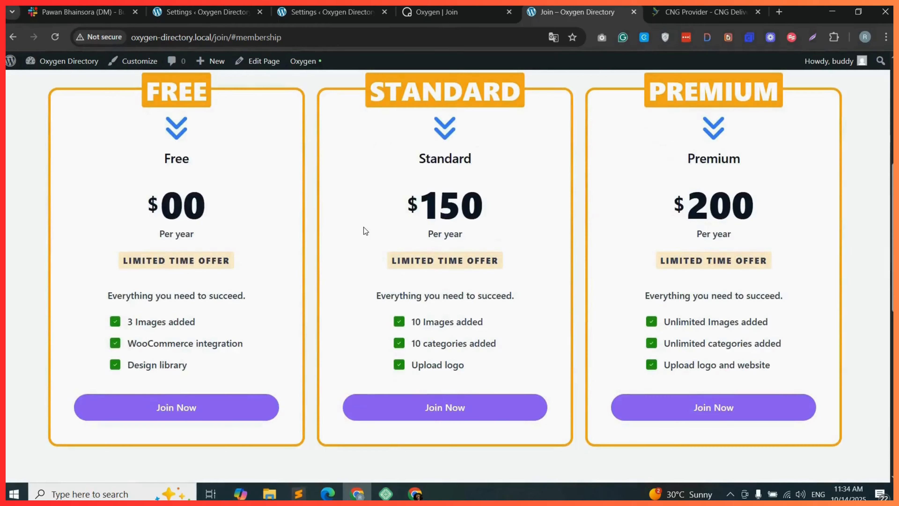
pyautogui.scroll(-8, 762, 248)
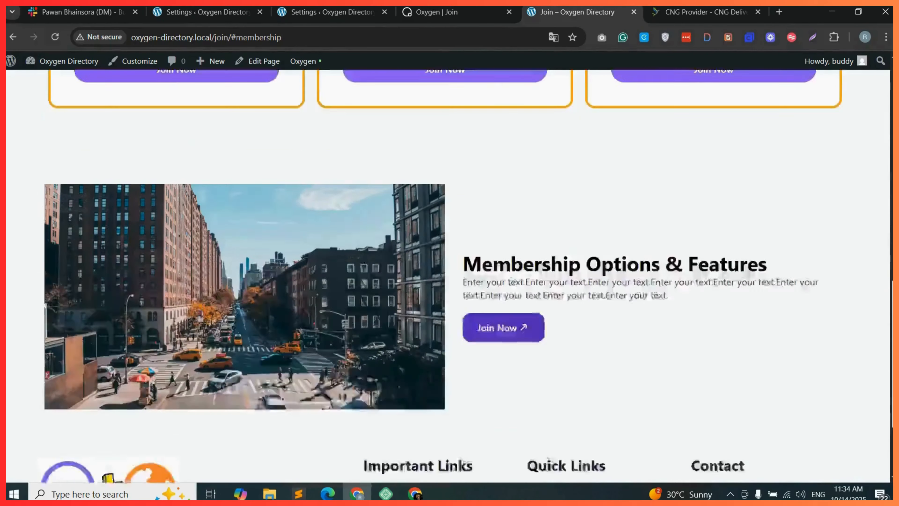
pyautogui.click(515, 288)
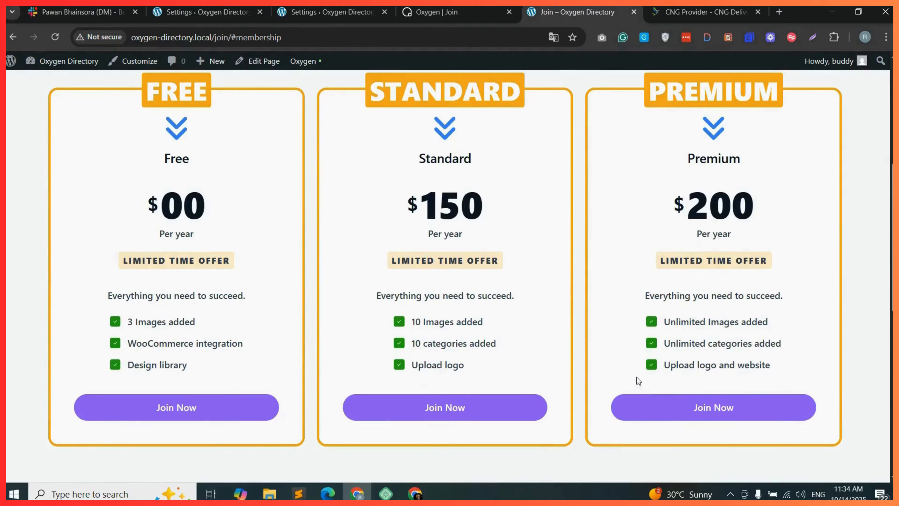
pyautogui.scroll(8, 580, 382)
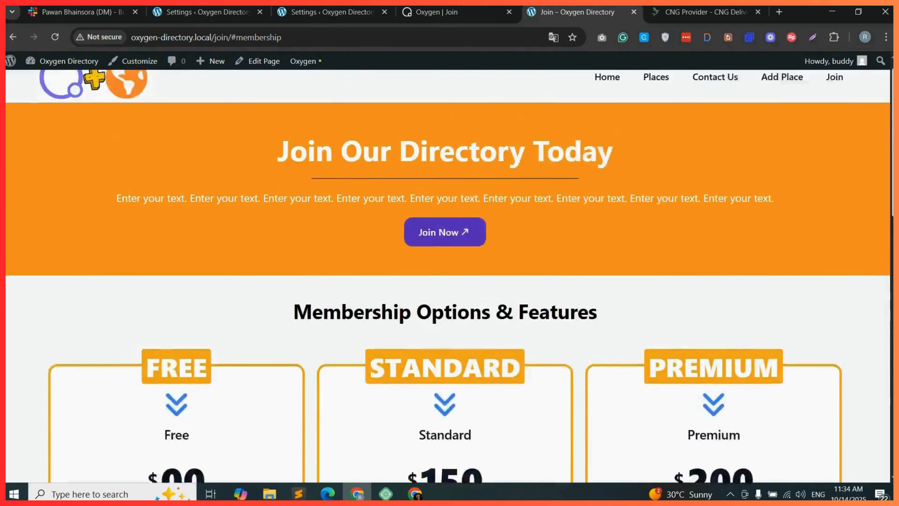
# Open the Add Place page in a new tab and copy its URL.
pyautogui.rightClick(772, 97)
pyautogui.click(673, 111)
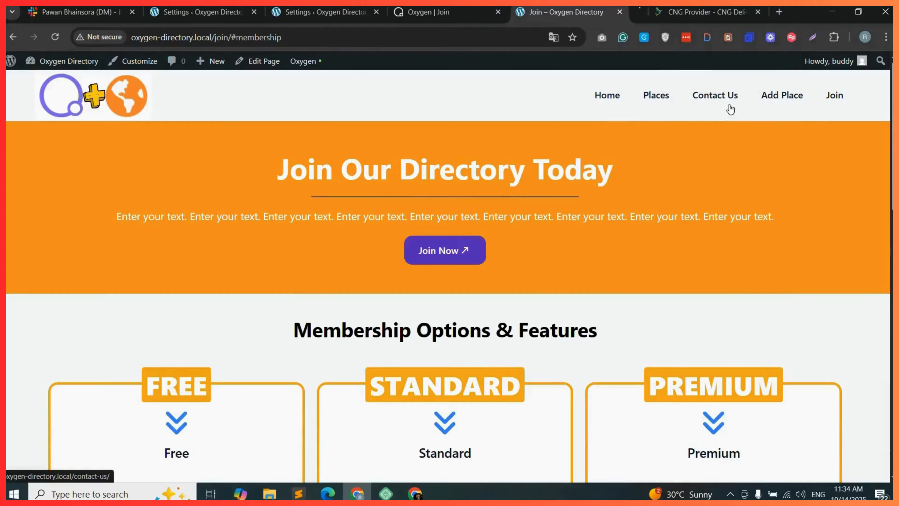
pyautogui.click(592, 7)
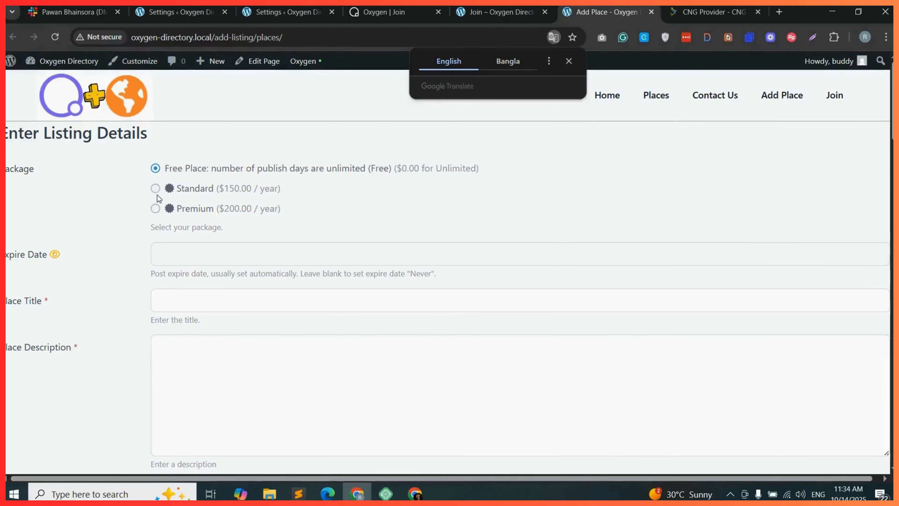
pyautogui.click(340, 37)
pyautogui.hotkey('ctrl', 'c')
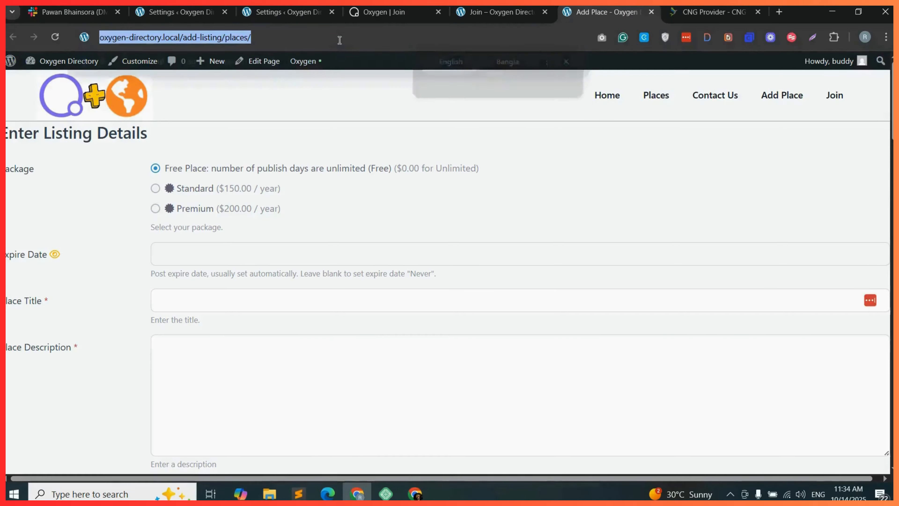
pyautogui.click(520, 12)
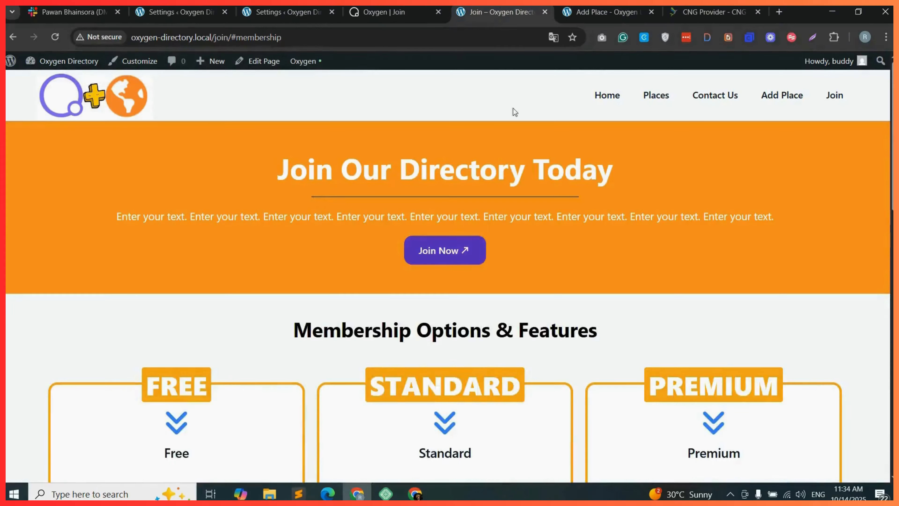
pyautogui.click(384, 12)
pyautogui.scroll(-5, 647, 289)
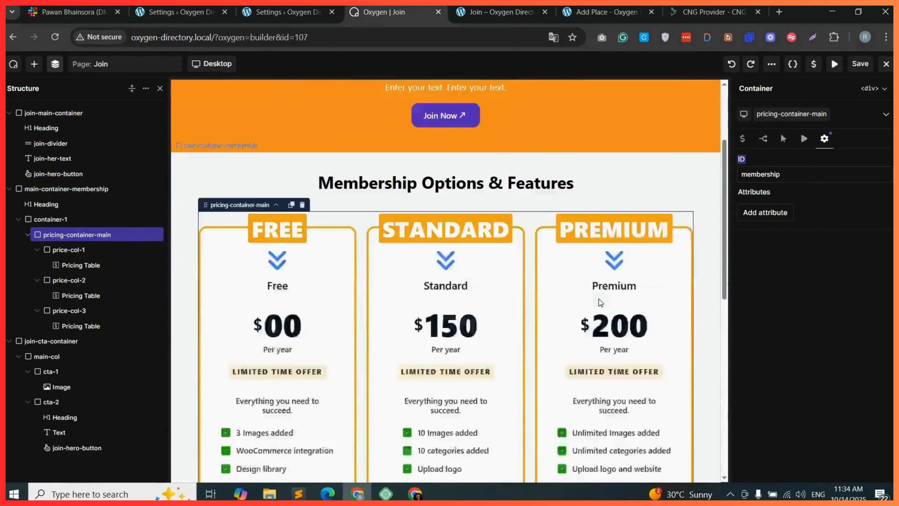
pyautogui.click(331, 359)
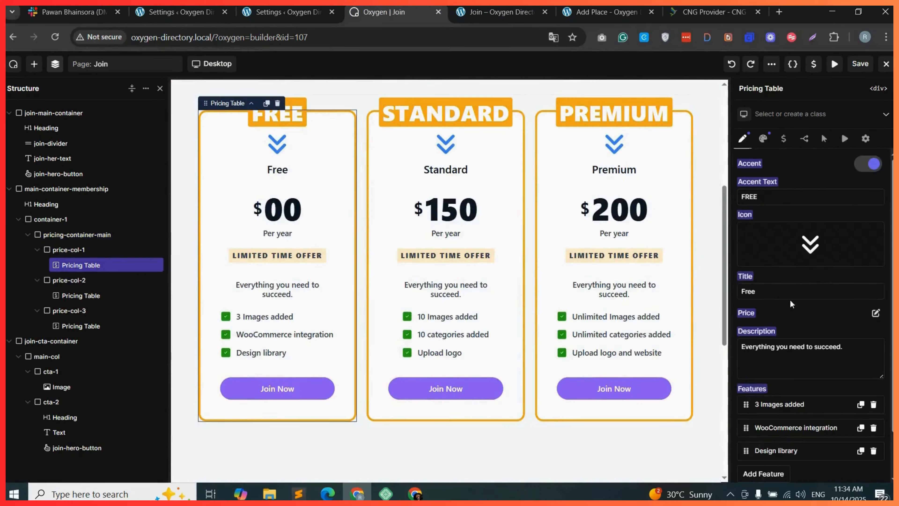
pyautogui.scroll(-2, 846, 333)
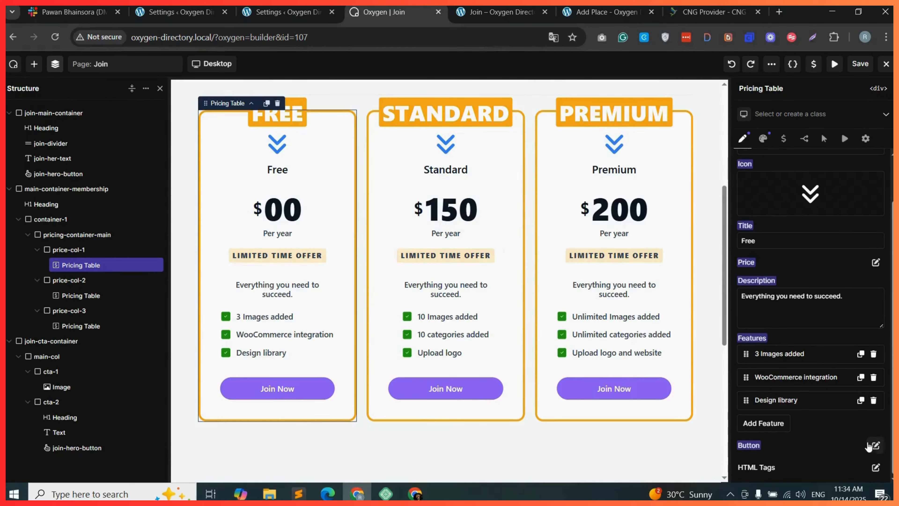
pyautogui.click(875, 445)
pyautogui.click(770, 441)
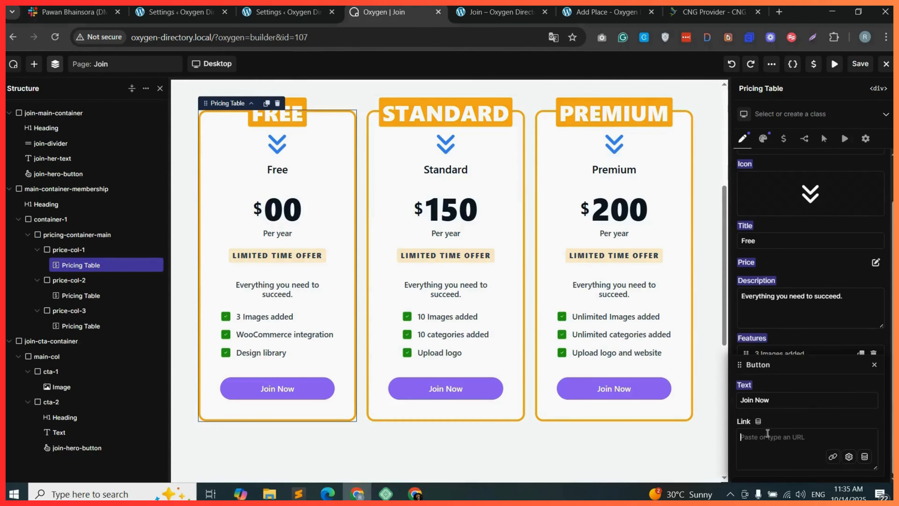
pyautogui.hotkey('ctrl', 'v')
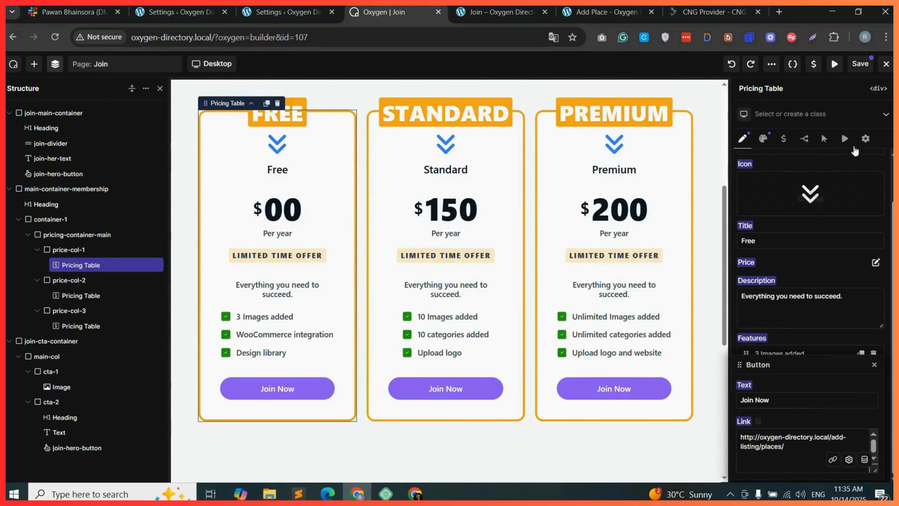
# Choose the Standard package on the Add Place page and copy the resulting URL with package_id=2.
pyautogui.click(494, 13)
pyautogui.click(607, 13)
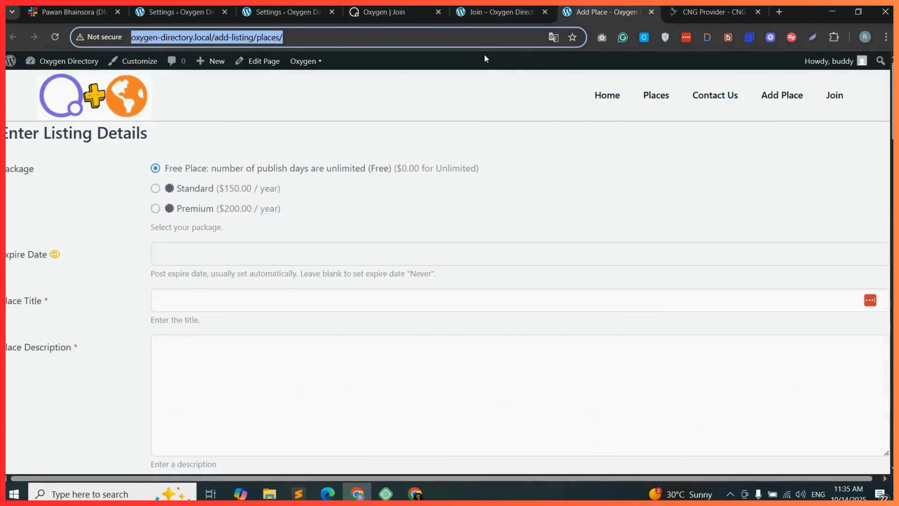
pyautogui.moveTo(592, 6); pyautogui.dragTo(486, 7)
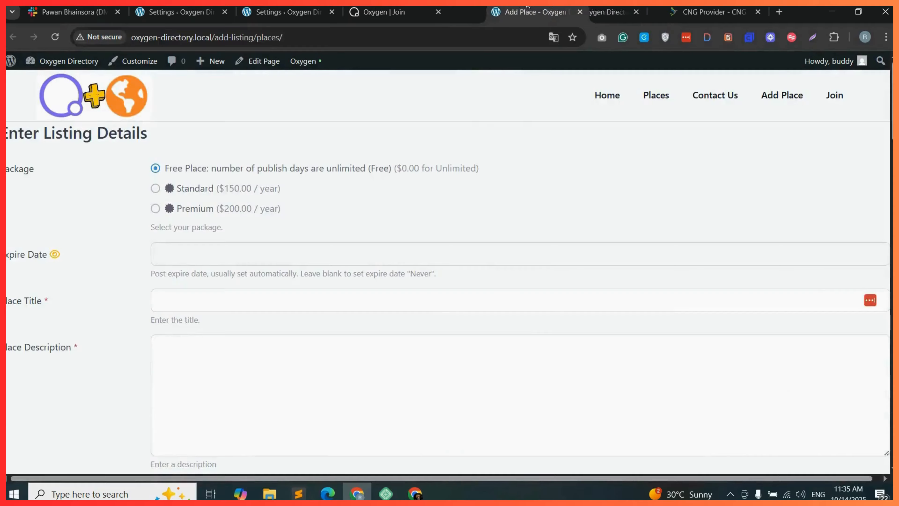
pyautogui.click(155, 188)
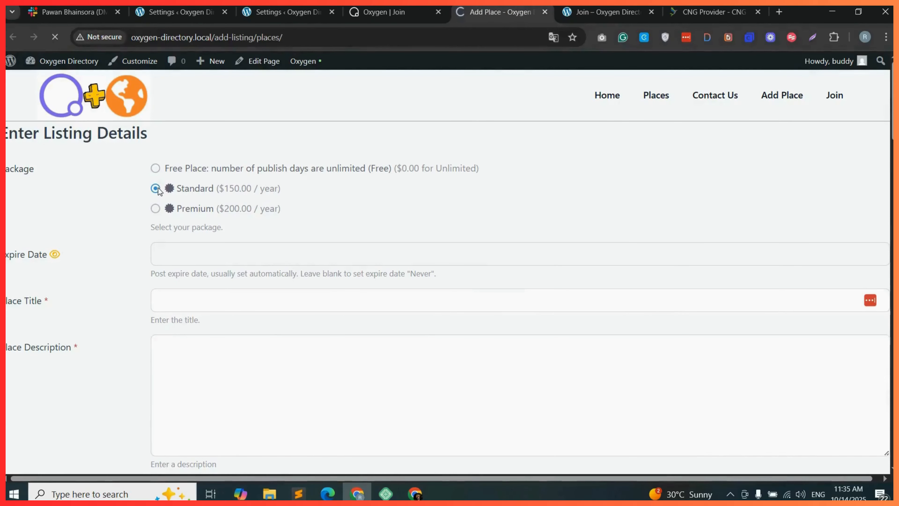
pyautogui.click(382, 38)
pyautogui.hotkey('ctrl', 'c')
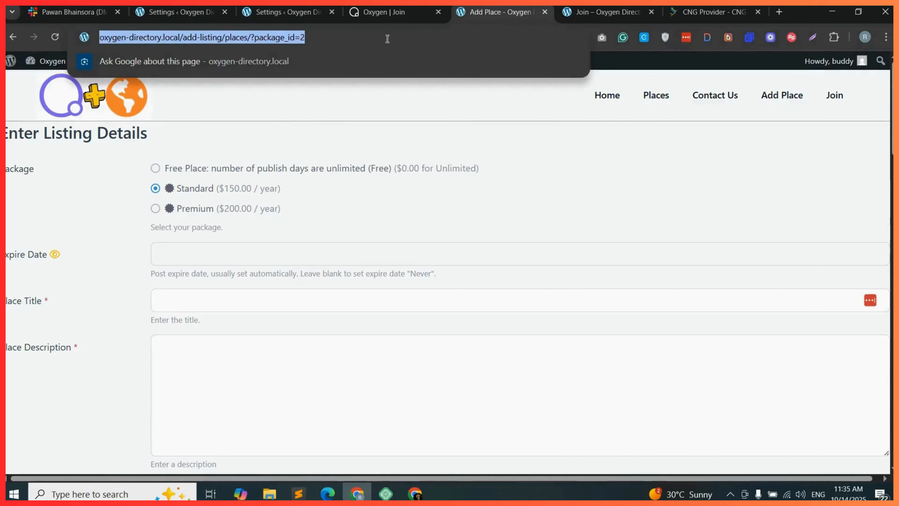
# Link the Standard pricing table's Join Now button to the Add Place URL with ?package_id=2.
pyautogui.click(382, 12)
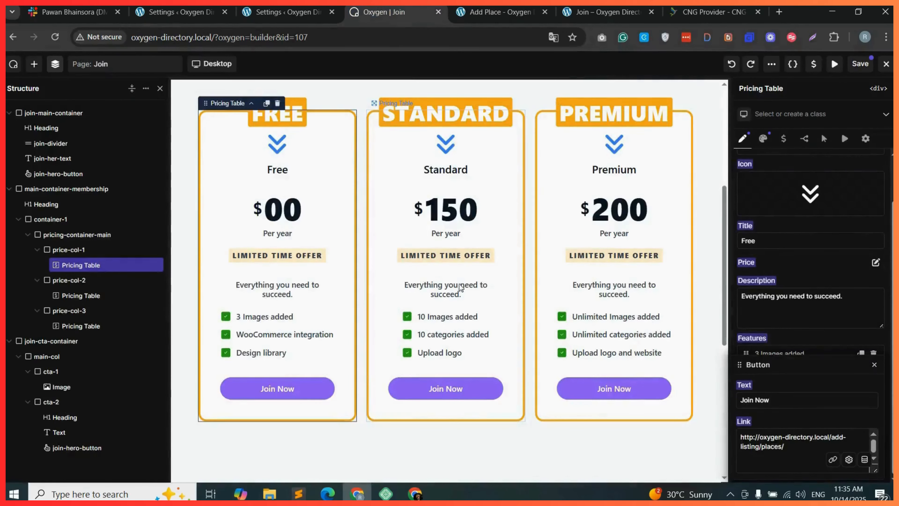
pyautogui.click(449, 276)
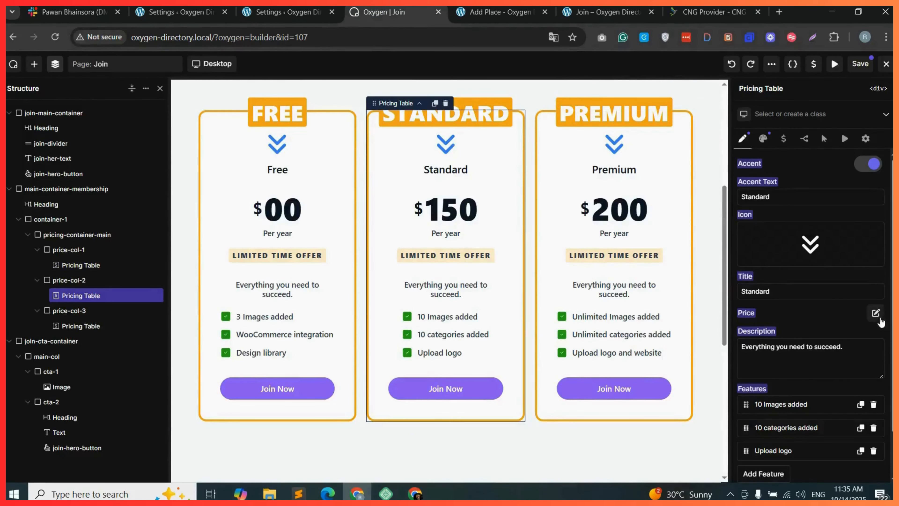
pyautogui.scroll(-2, 870, 446)
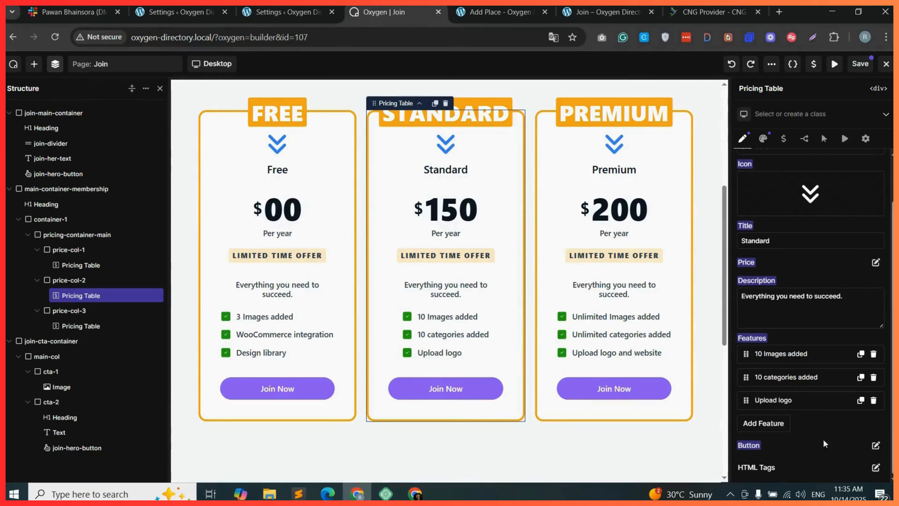
pyautogui.click(875, 445)
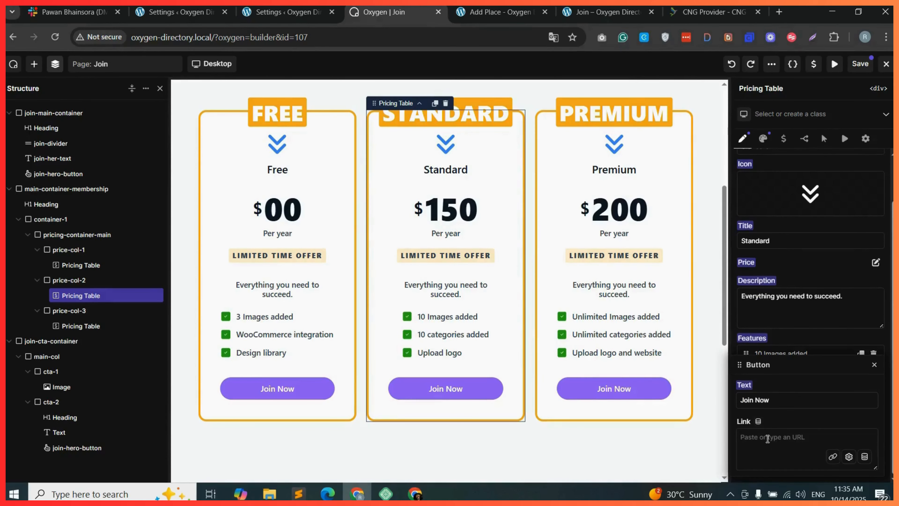
pyautogui.hotkey('ctrl', 'v')
# Link the Premium pricing table's Join Now button to the Add Place URL with ?package_id=3 and save the page.
pyautogui.click(500, 12)
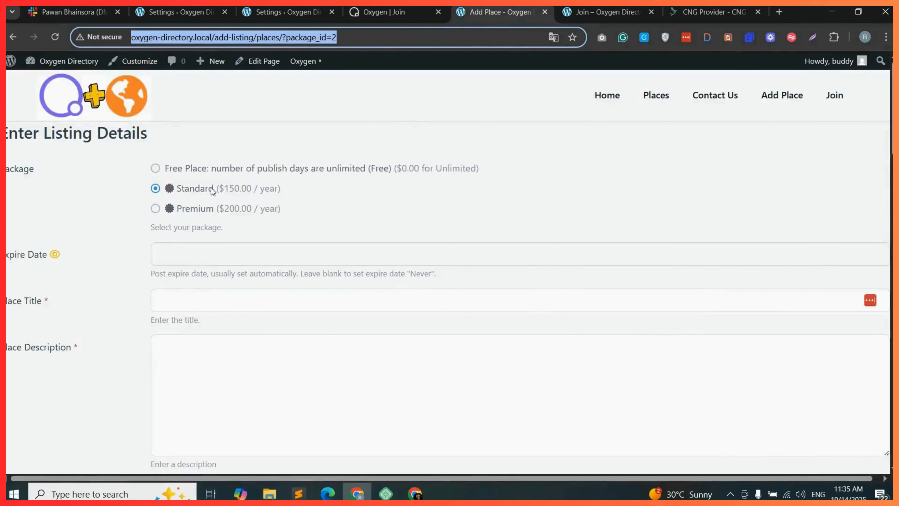
pyautogui.click(156, 208)
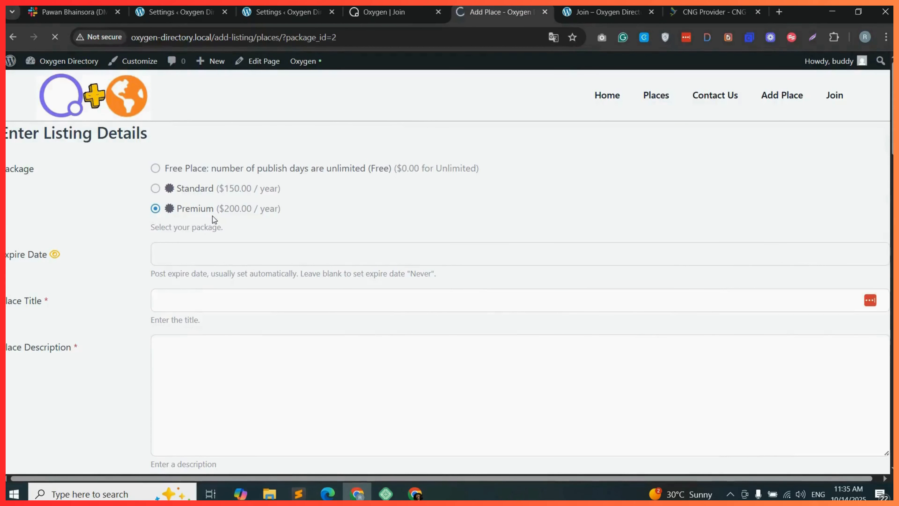
pyautogui.click(384, 12)
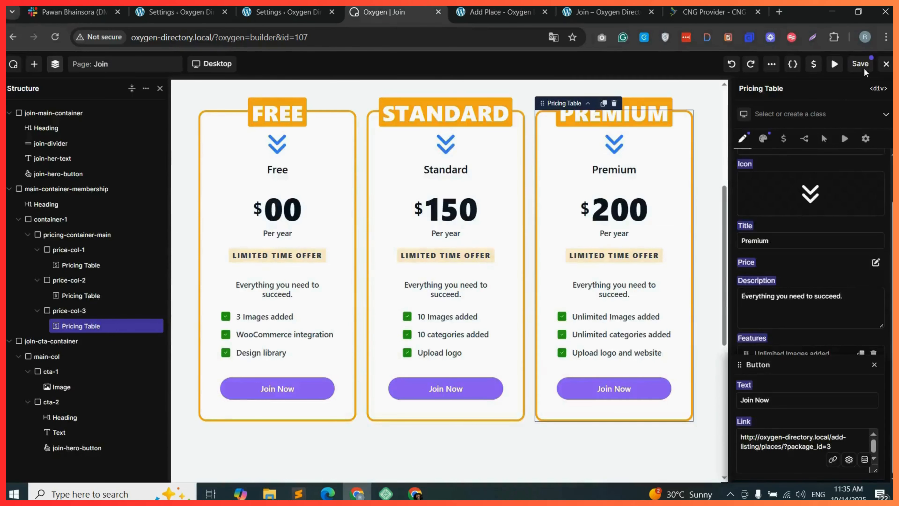
pyautogui.click(861, 64)
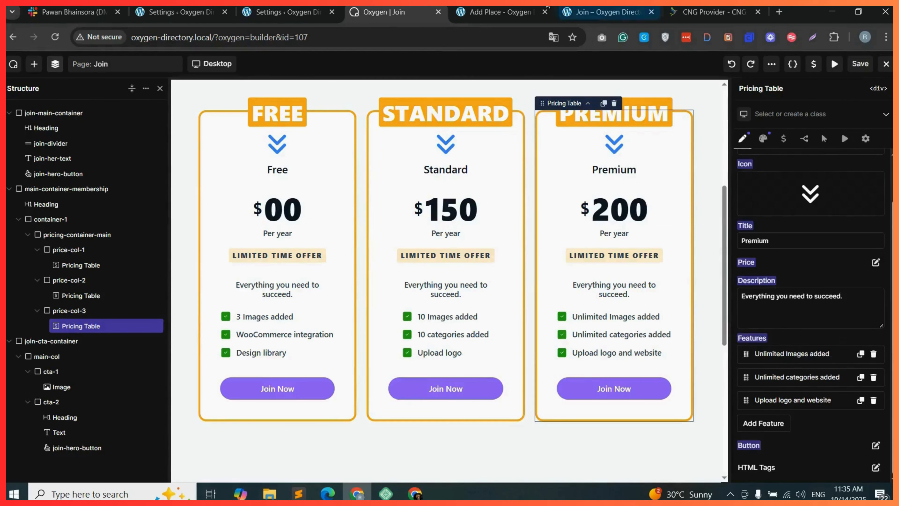
# Reload the live Join page and test the Join Now buttons, including the Standard pricing button.
pyautogui.click(607, 11)
pyautogui.click(55, 38)
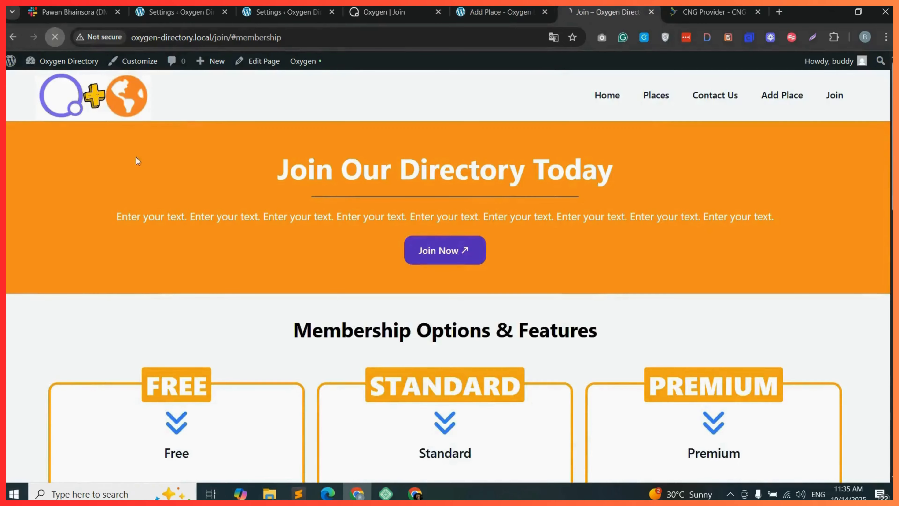
pyautogui.click(455, 254)
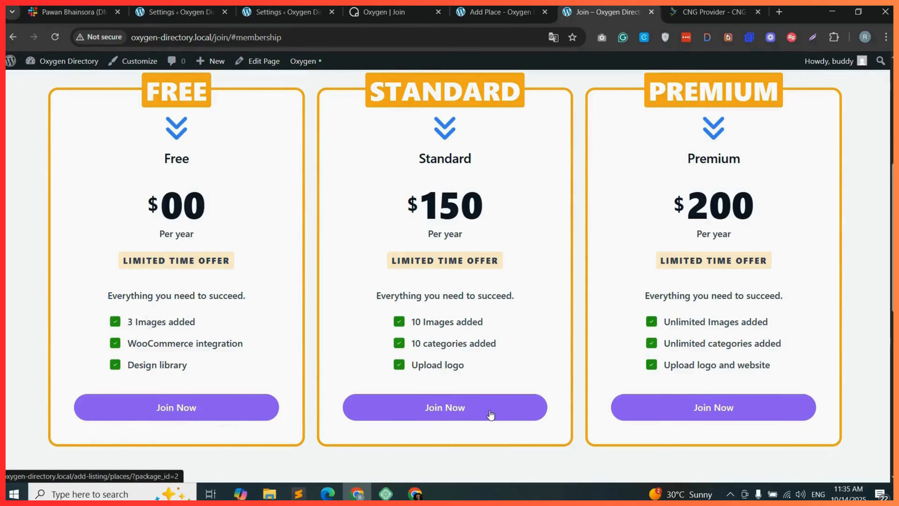
pyautogui.click(457, 419)
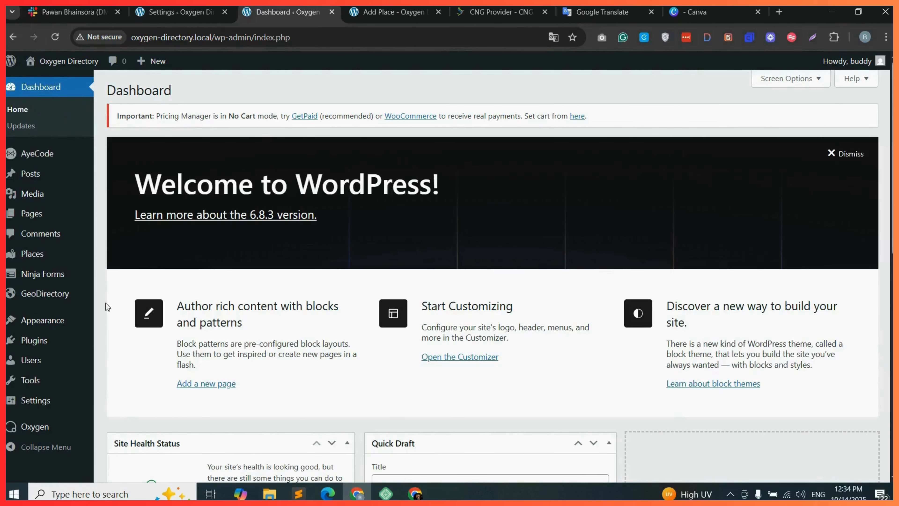
# Open the Add Listing page in Oxygen from the GeoDirectory page settings.
pyautogui.moveTo(72, 301)
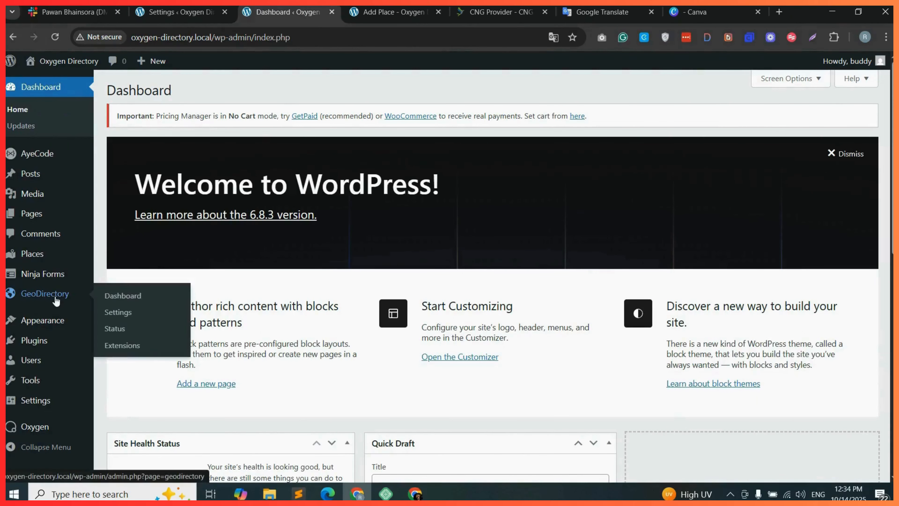
pyautogui.click(114, 312)
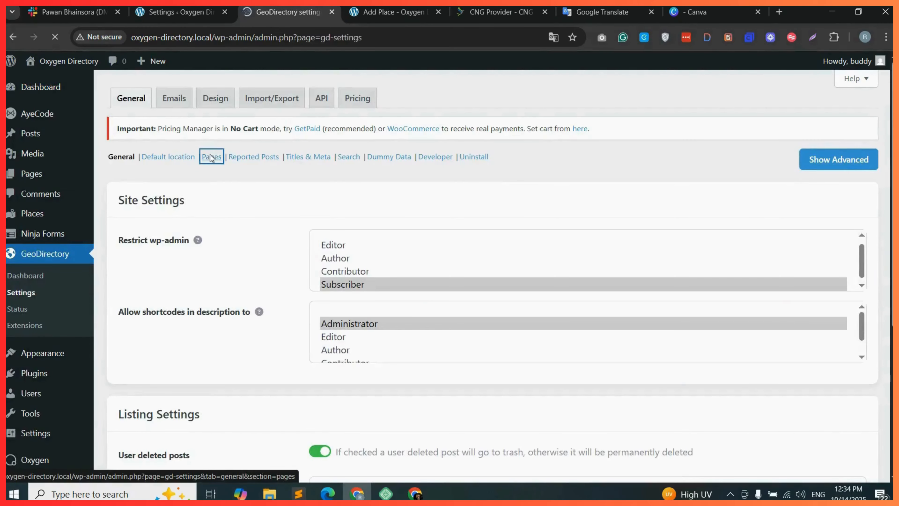
pyautogui.click(212, 158)
pyautogui.scroll(-2, 648, 220)
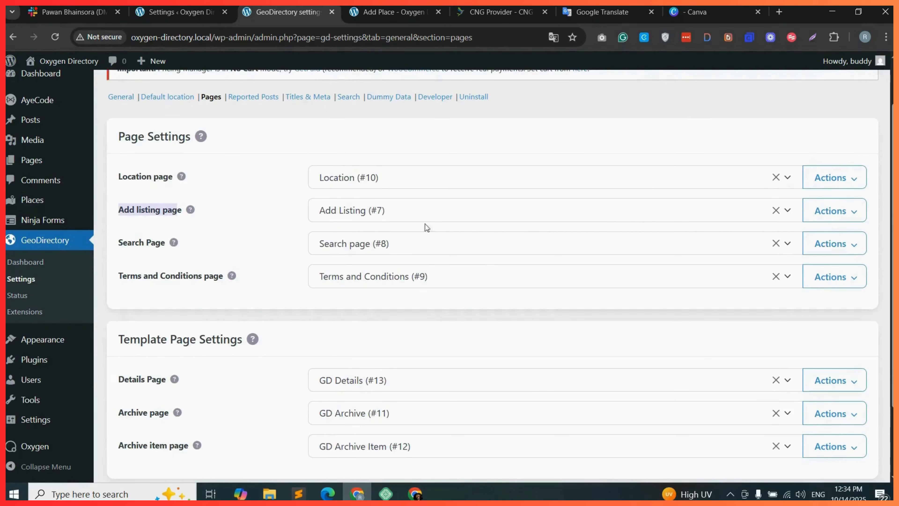
pyautogui.click(843, 213)
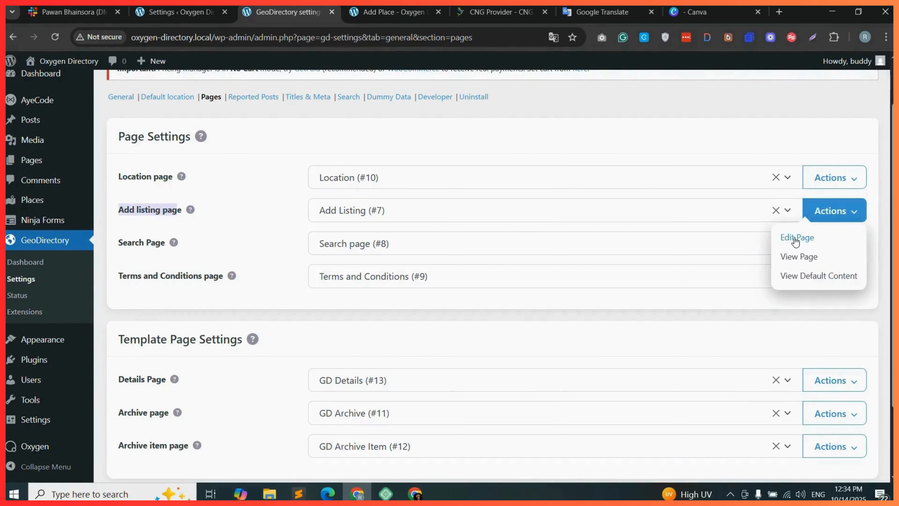
pyautogui.click(796, 237)
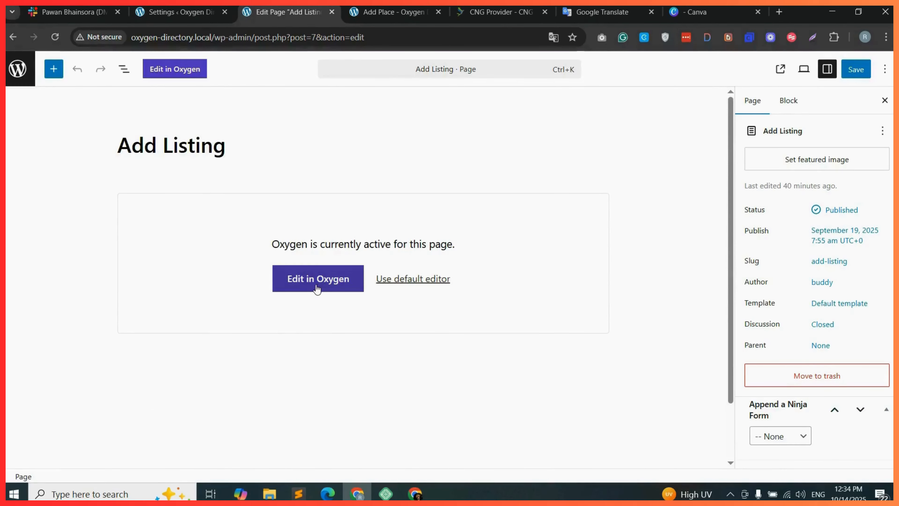
pyautogui.click(317, 288)
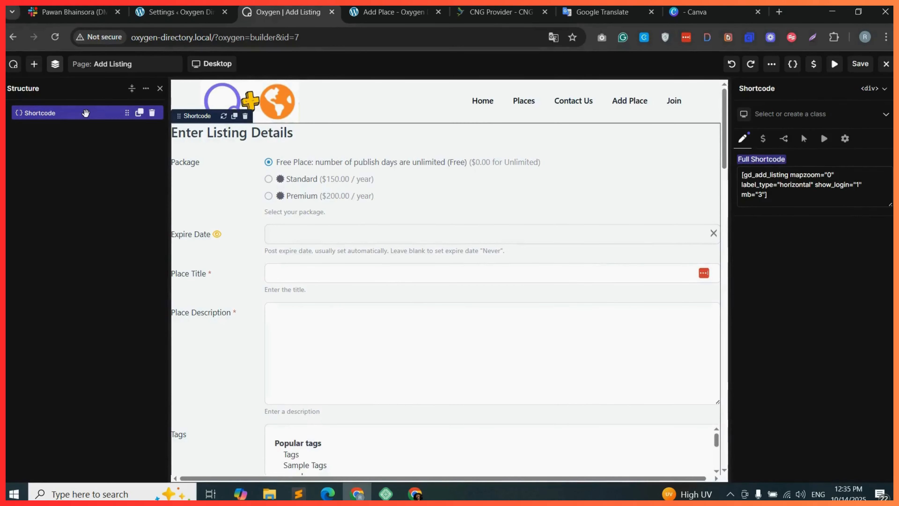
# Add a container above the listing shortcode and place a Heading element inside it.
pyautogui.click(34, 63)
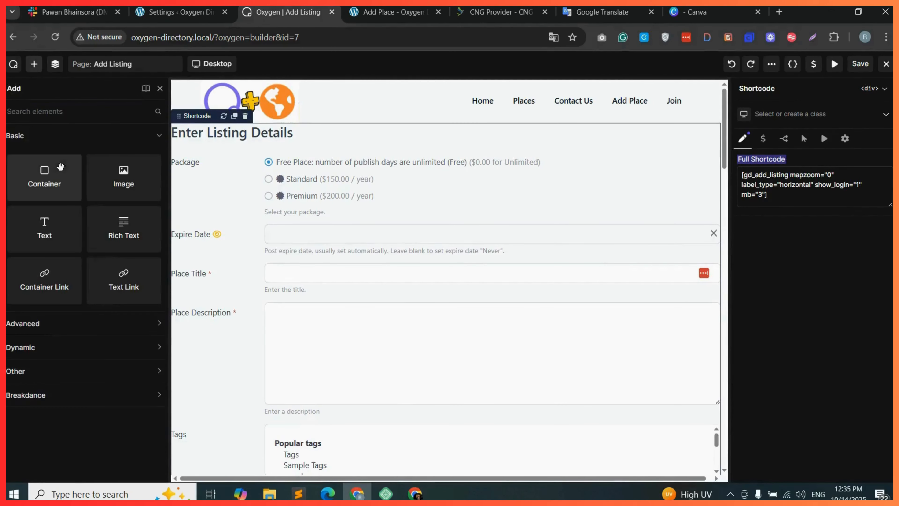
pyautogui.moveTo(60, 167); pyautogui.dragTo(385, 129)
pyautogui.write('head')
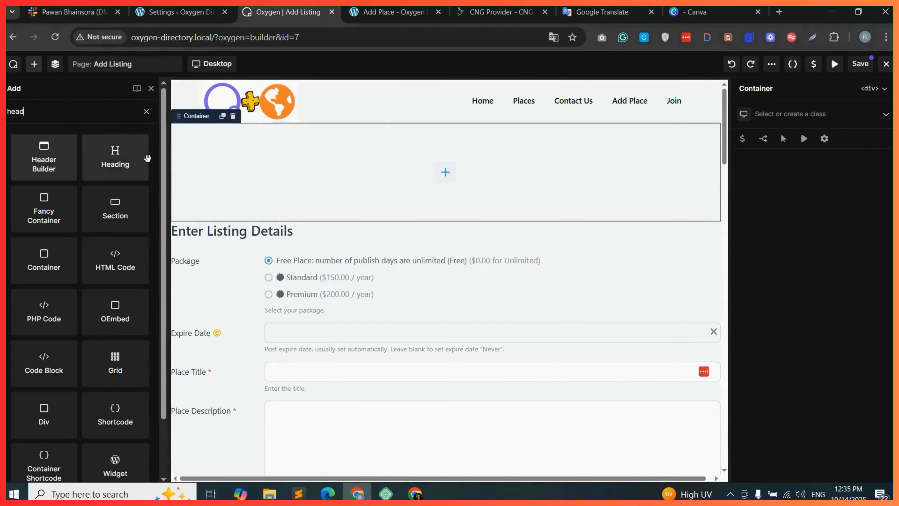
pyautogui.moveTo(115, 157); pyautogui.dragTo(369, 167)
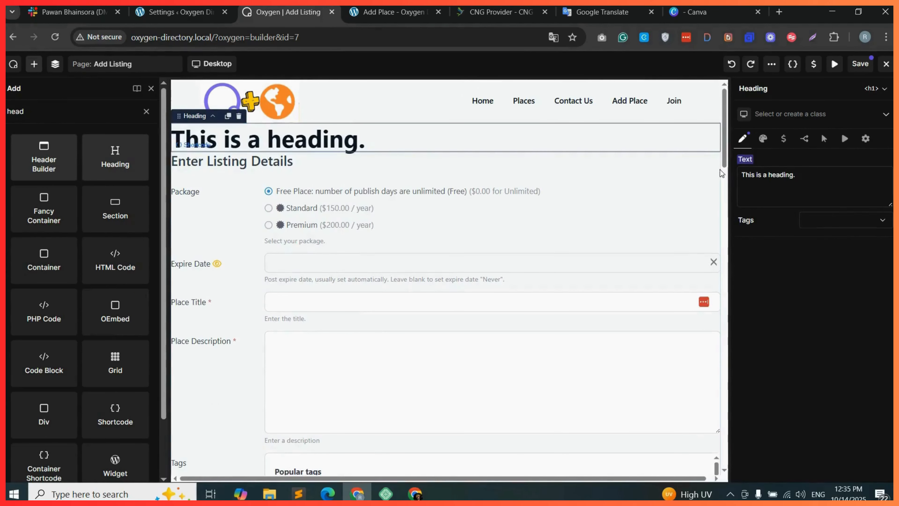
# Set the heading text to Add Listing and center-align it.
pyautogui.tripleClick(759, 175)
pyautogui.write('Add')
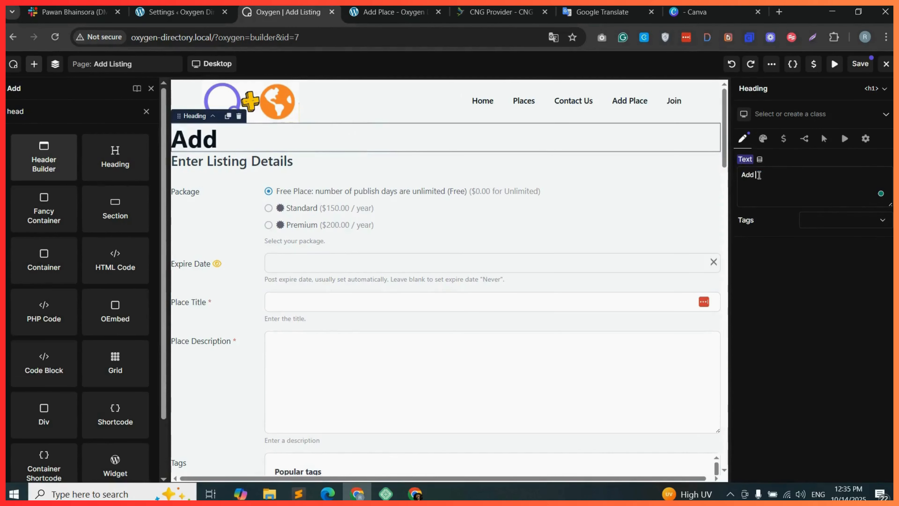
pyautogui.write(' Listing')
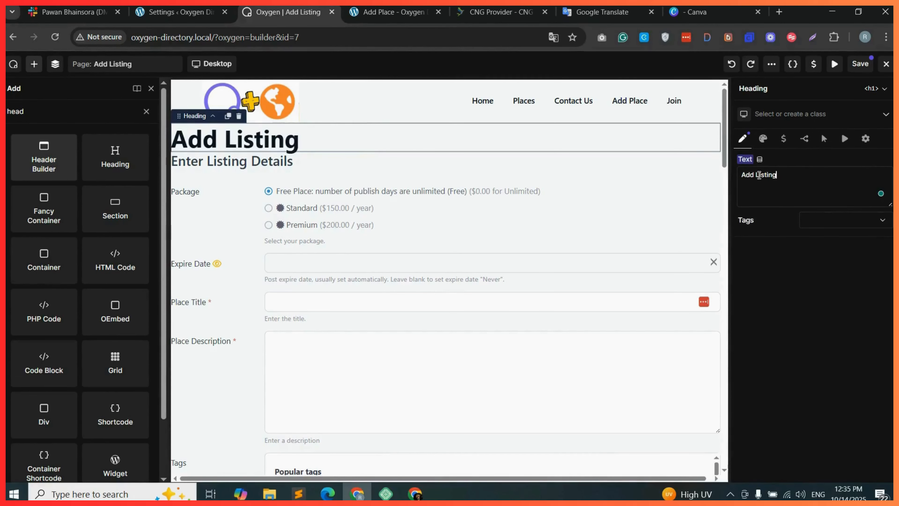
pyautogui.click(763, 138)
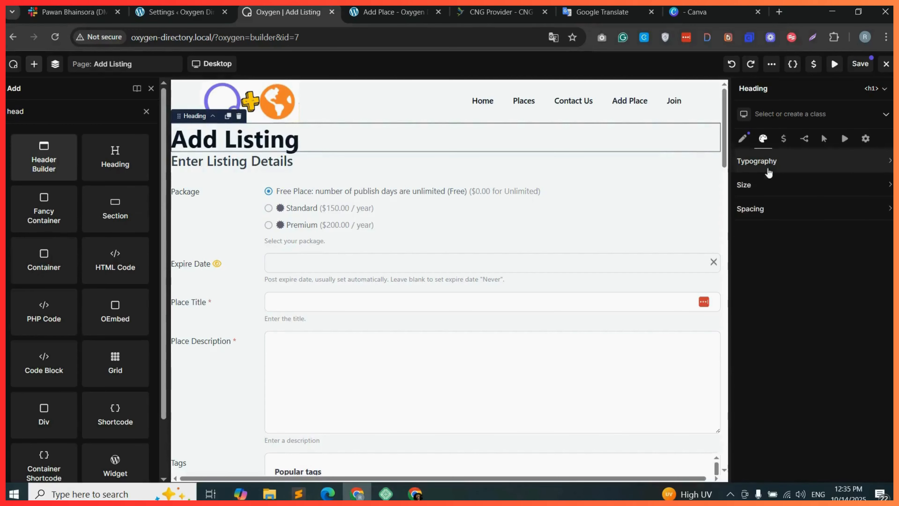
pyautogui.click(823, 172)
pyautogui.doubleClick(848, 209)
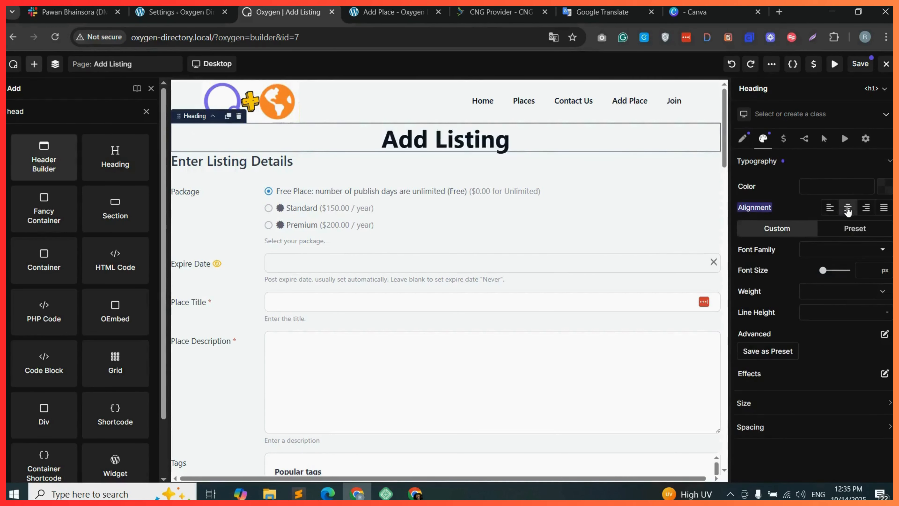
# Select the container holding the heading and assign it a new class named add-listing-container.
pyautogui.click(55, 63)
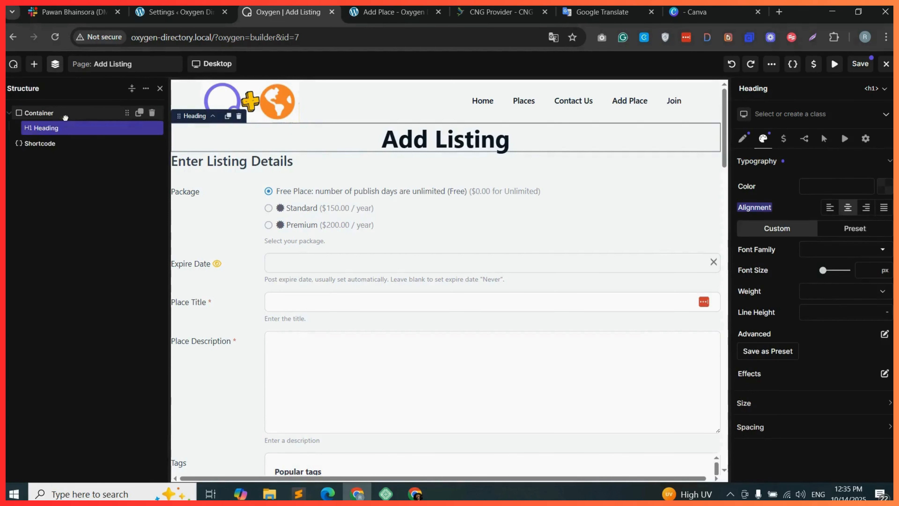
pyautogui.click(66, 114)
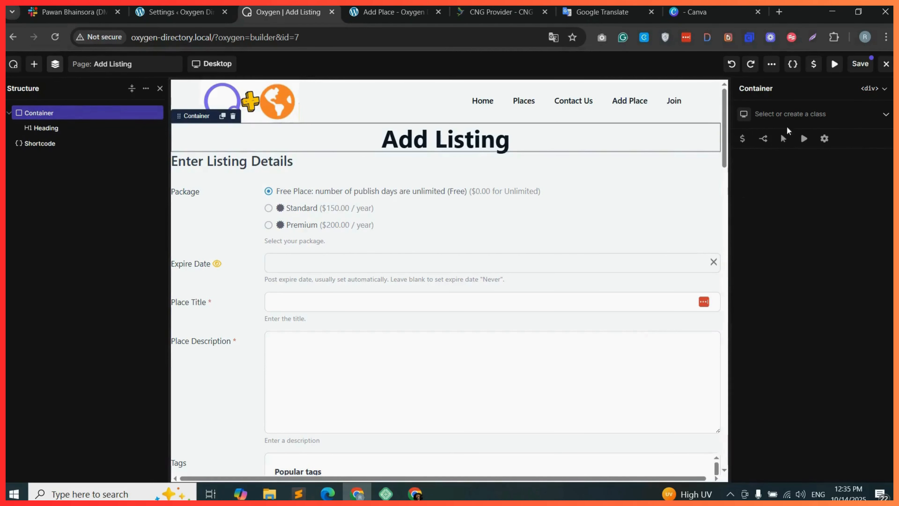
pyautogui.click(787, 111)
pyautogui.write('add-listing-container')
pyautogui.click(820, 147)
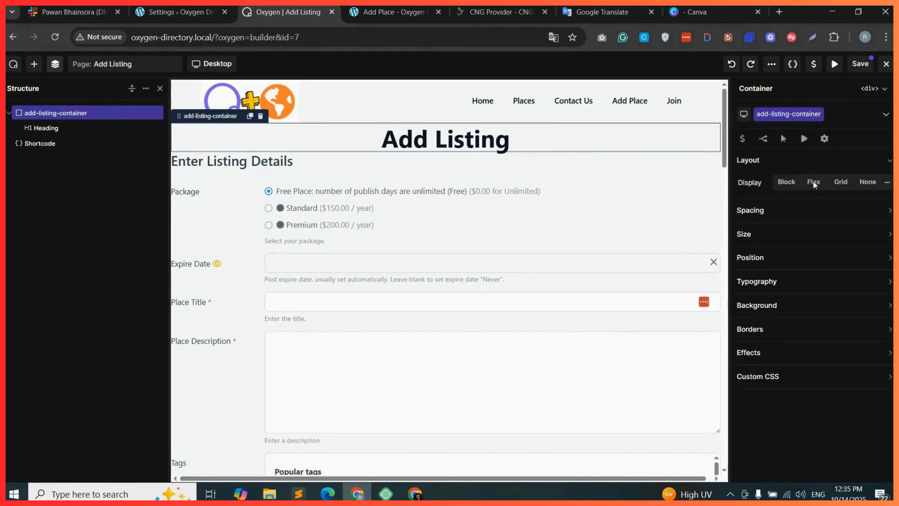
# Set the container's padding to 50 px top and bottom and 30 px left and right.
pyautogui.click(789, 210)
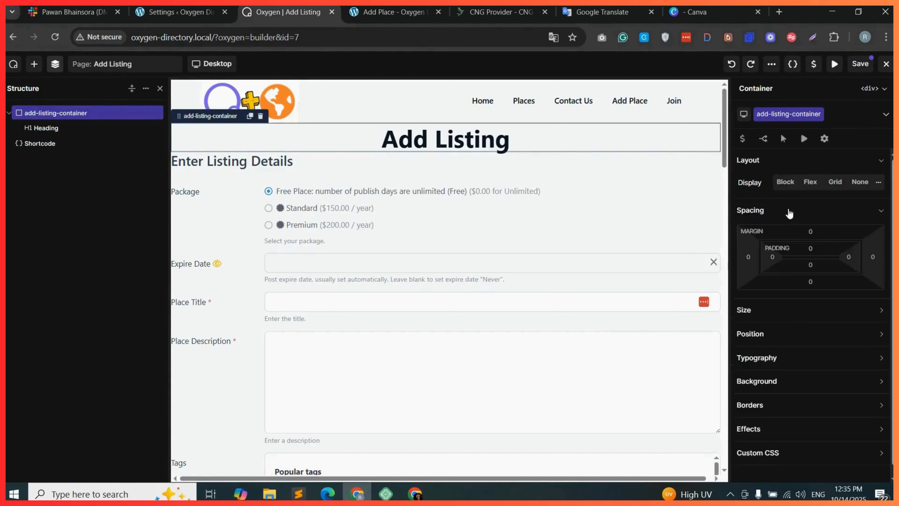
pyautogui.click(811, 248)
pyautogui.write('50')
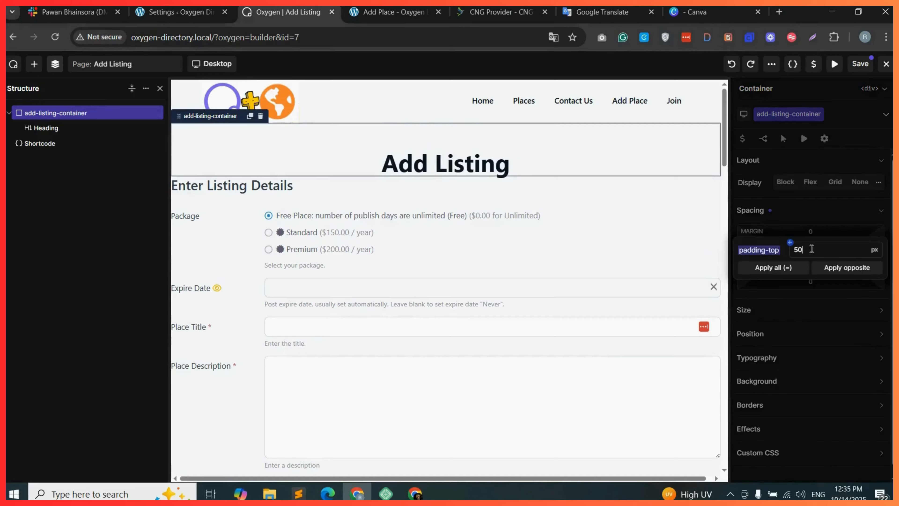
pyautogui.click(851, 272)
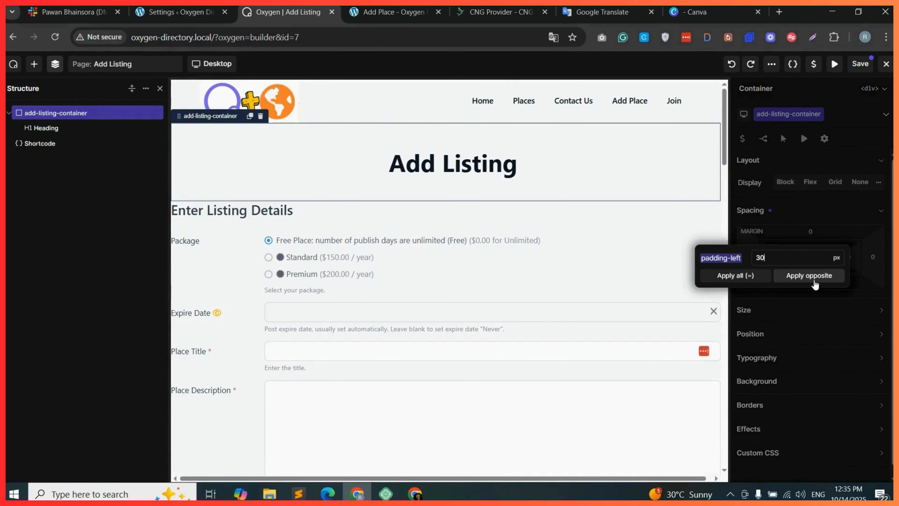
pyautogui.click(813, 280)
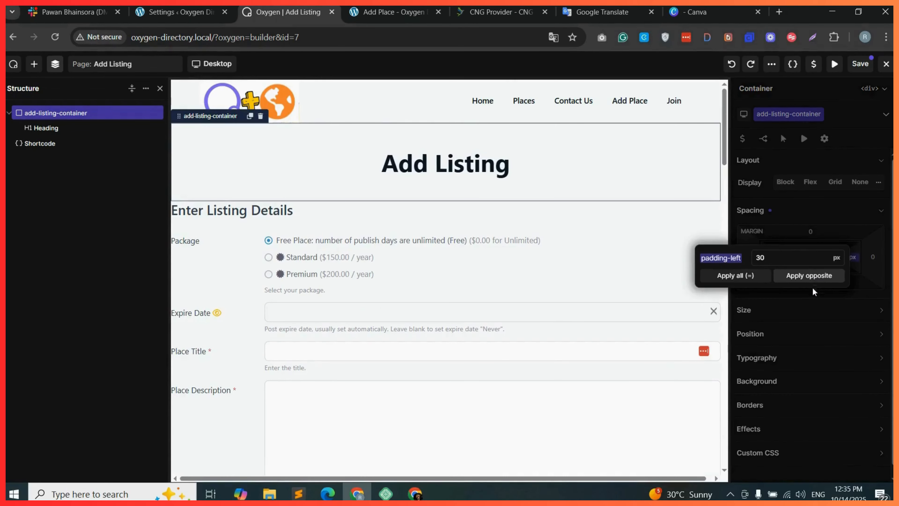
pyautogui.click(813, 291)
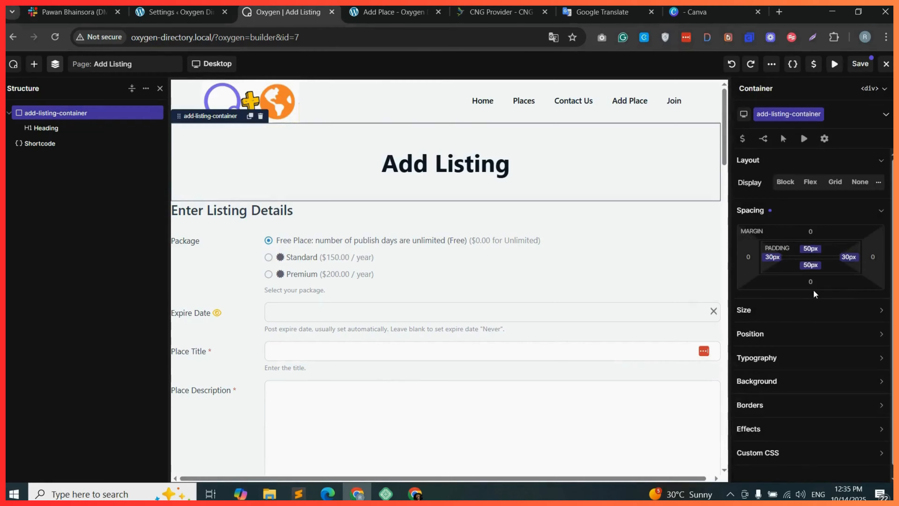
# Give the add-listing-container an orange background color.
pyautogui.click(804, 385)
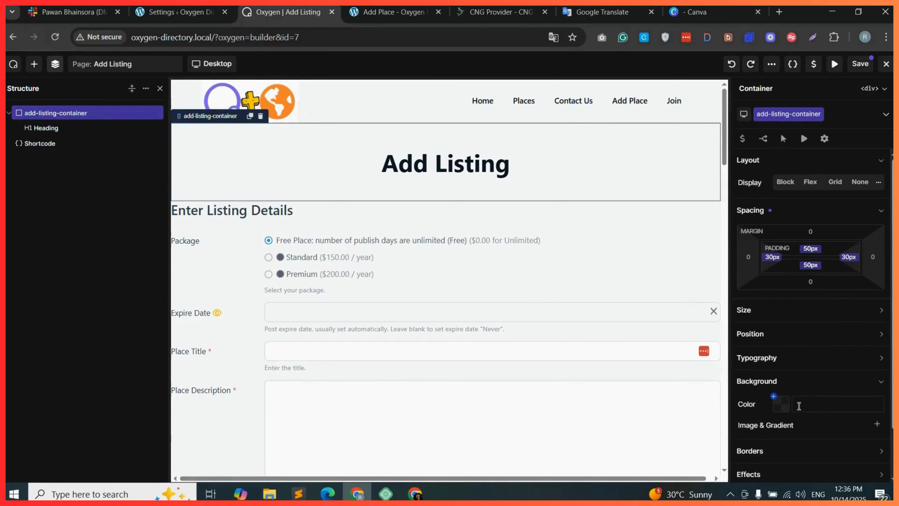
pyautogui.click(782, 406)
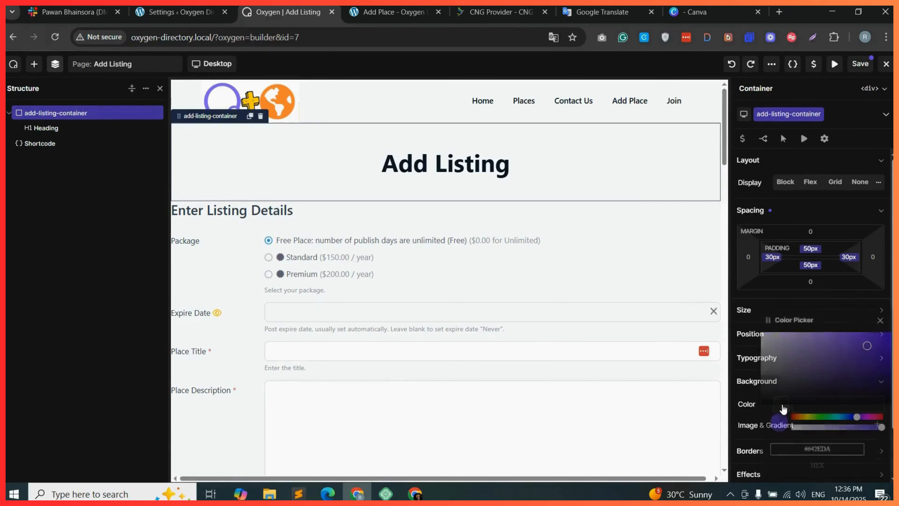
pyautogui.click(803, 417)
pyautogui.click(800, 417)
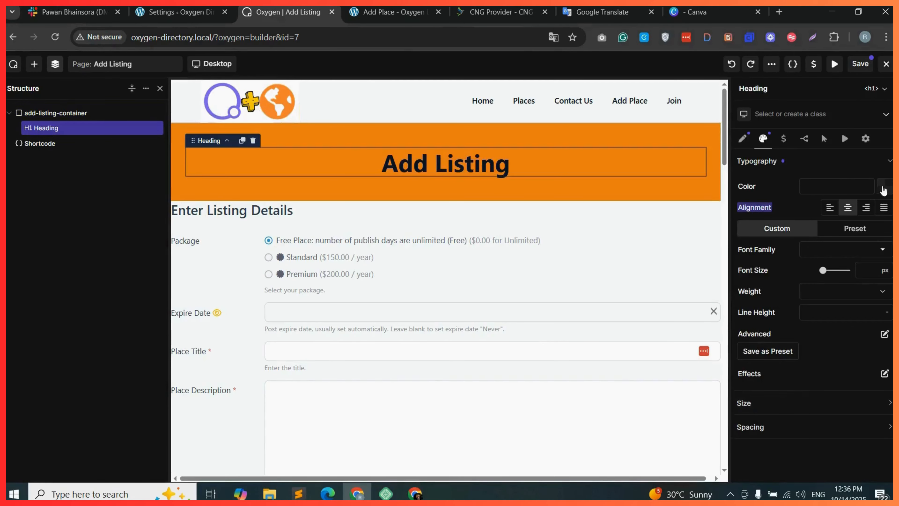
# Set the Add Listing heading's text color to white.
pyautogui.click(884, 186)
pyautogui.click(759, 221)
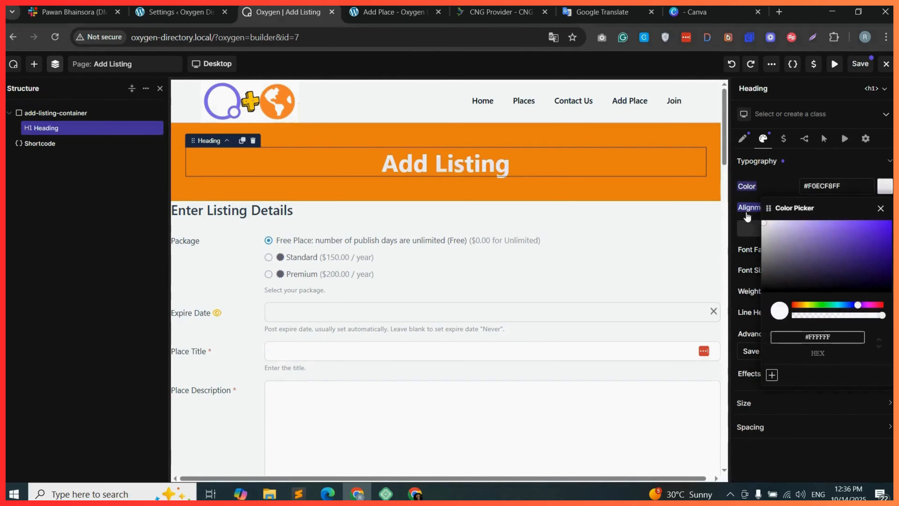
# Add a new container and move the listing shortcode inside it.
pyautogui.click(76, 144)
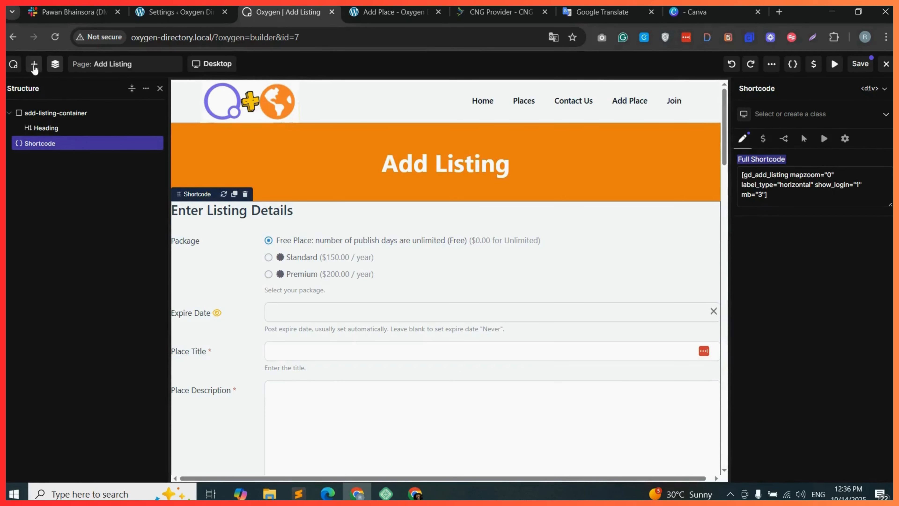
pyautogui.click(34, 66)
pyautogui.moveTo(49, 184); pyautogui.dragTo(386, 241)
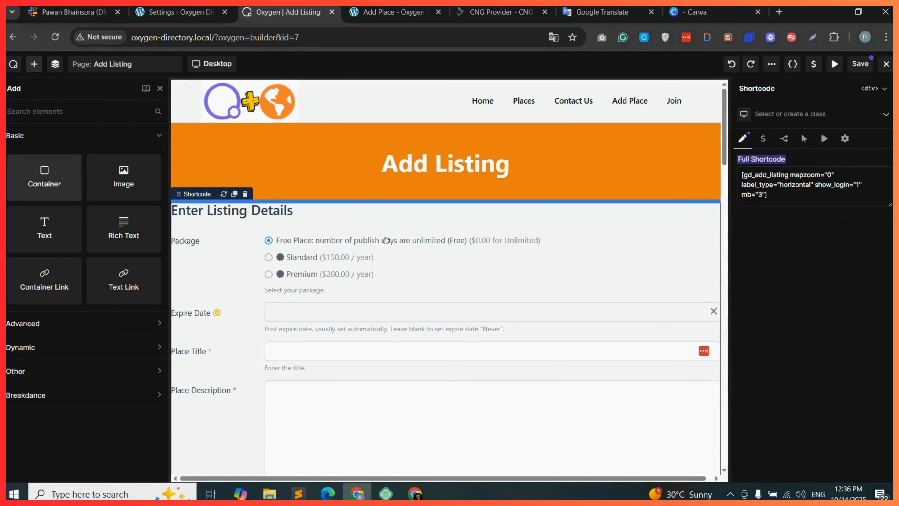
pyautogui.moveTo(387, 236); pyautogui.dragTo(387, 235)
pyautogui.click(56, 65)
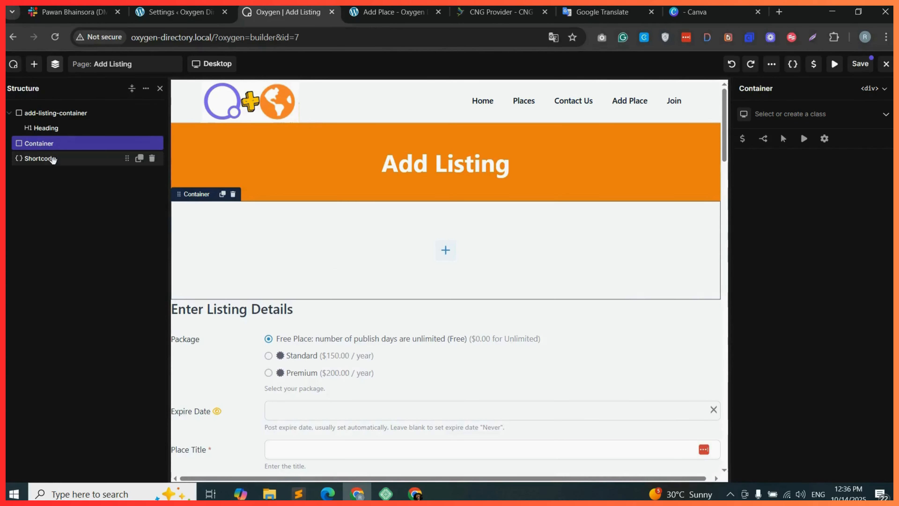
pyautogui.moveTo(59, 159); pyautogui.dragTo(73, 159)
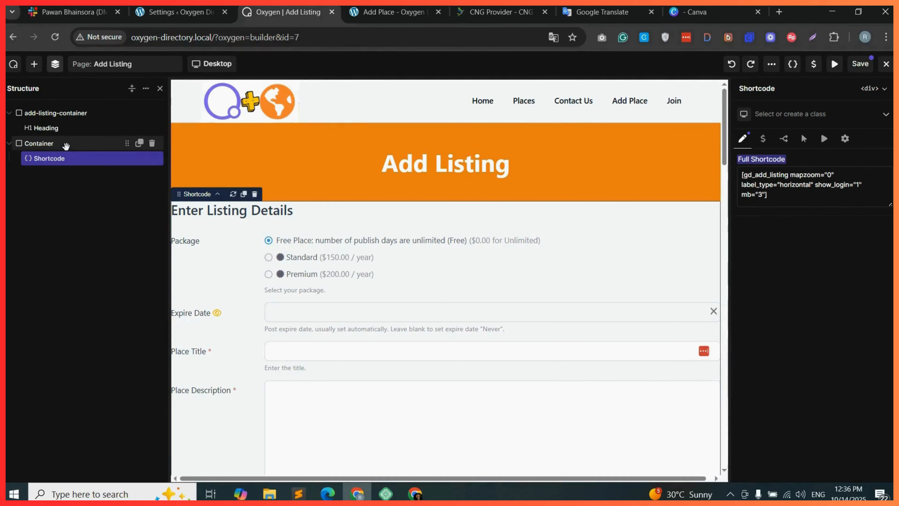
# Add an inner container within the new container and nest the shortcode inside it.
pyautogui.click(34, 64)
pyautogui.moveTo(44, 173); pyautogui.dragTo(260, 207)
pyautogui.click(55, 64)
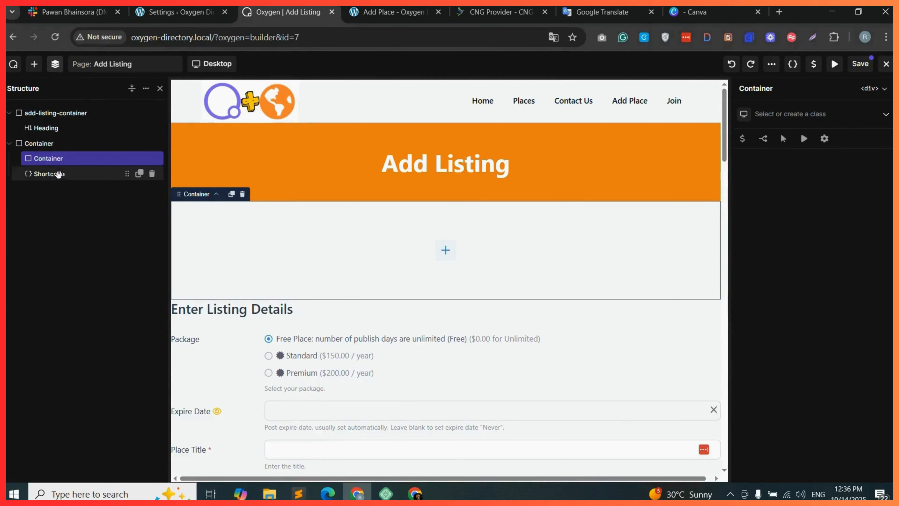
pyautogui.click(76, 174)
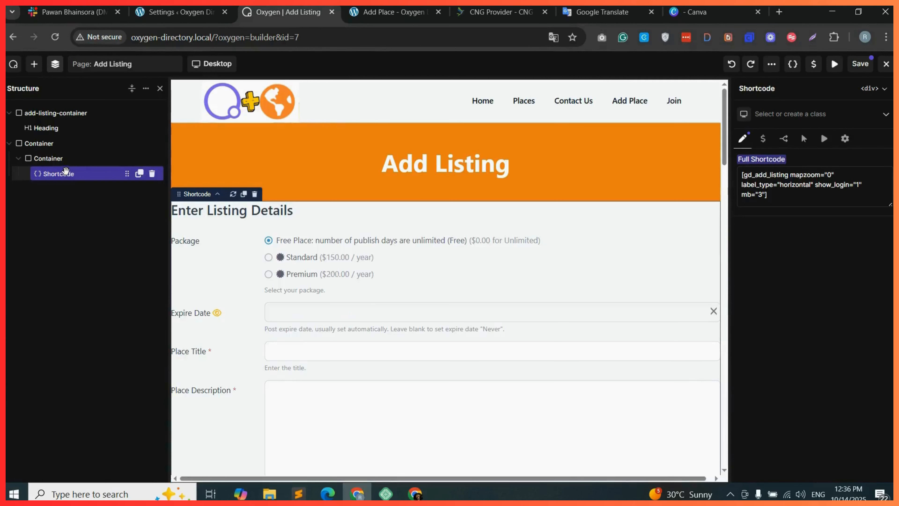
# Select the outer shortcode container and create the class add-form-container for it.
pyautogui.click(50, 144)
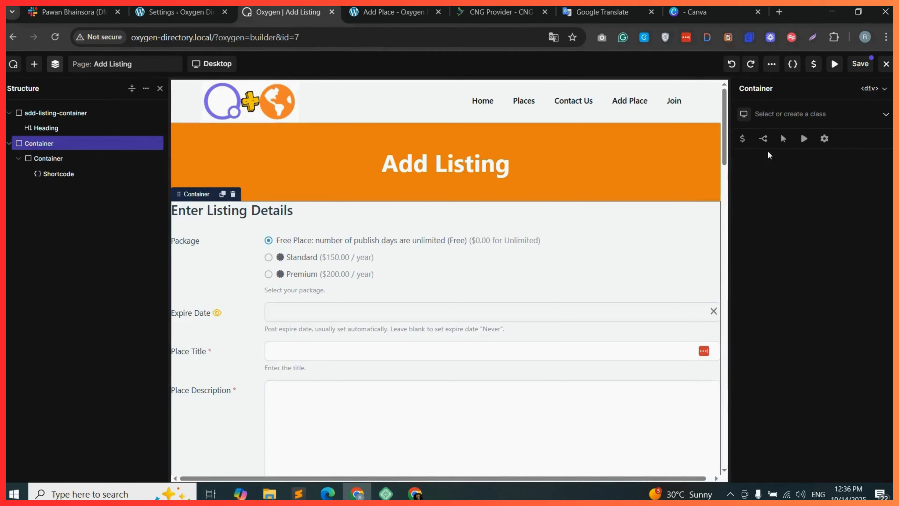
pyautogui.click(776, 114)
pyautogui.write('add')
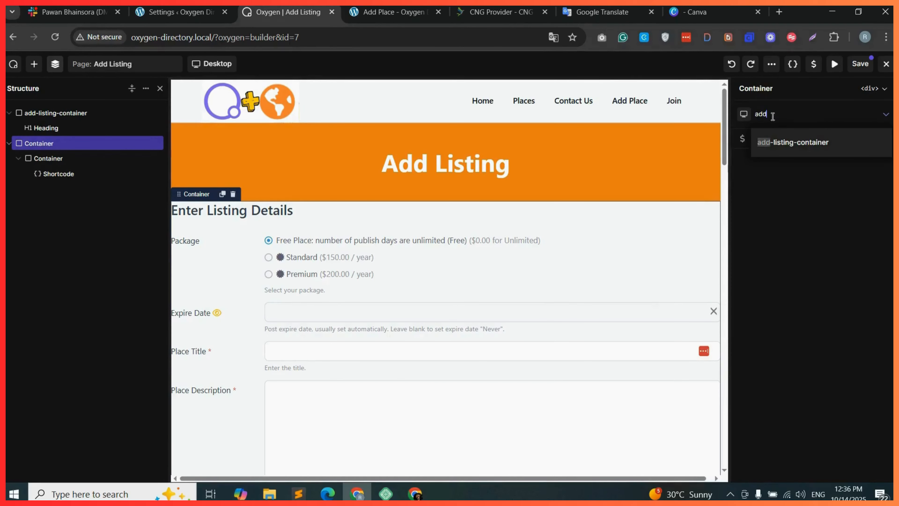
pyautogui.write('-for')
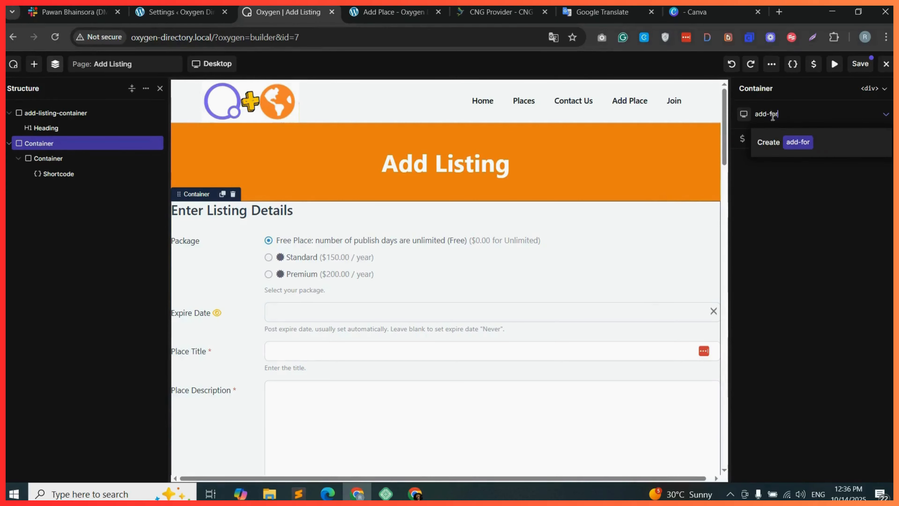
pyautogui.write('m-con')
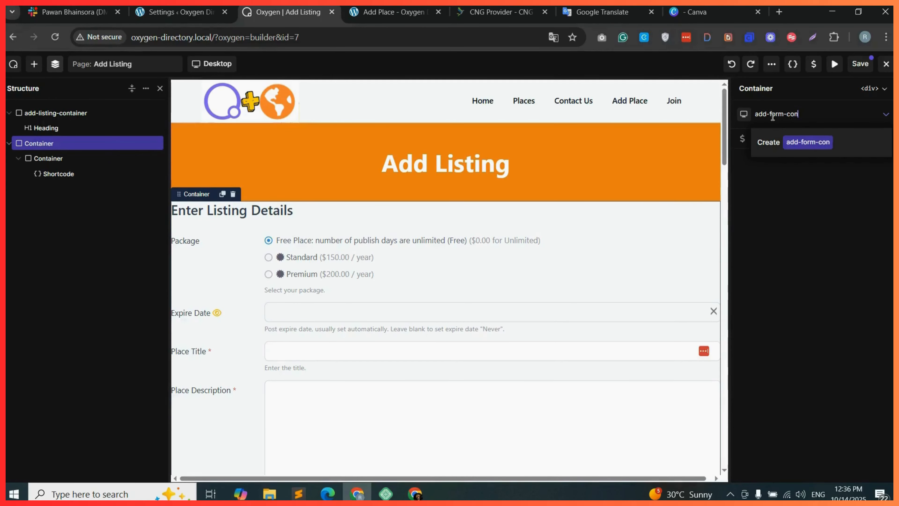
pyautogui.write('tainer')
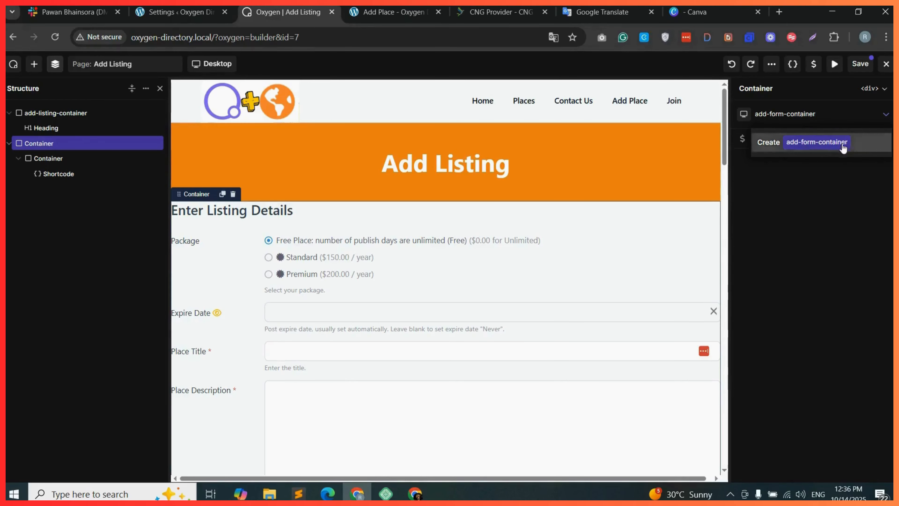
pyautogui.click(814, 143)
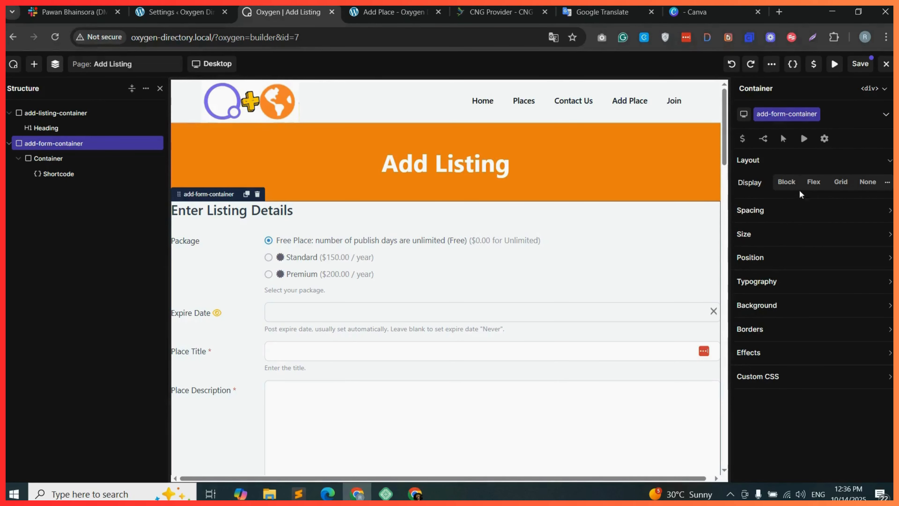
# Set the add-form-container to flex display in a row, centered on both X and Y axes.
pyautogui.click(813, 182)
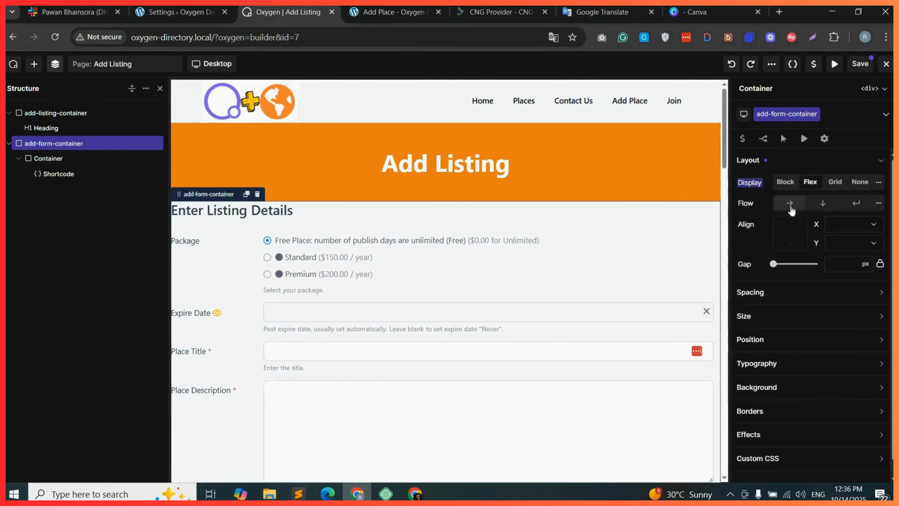
pyautogui.click(791, 208)
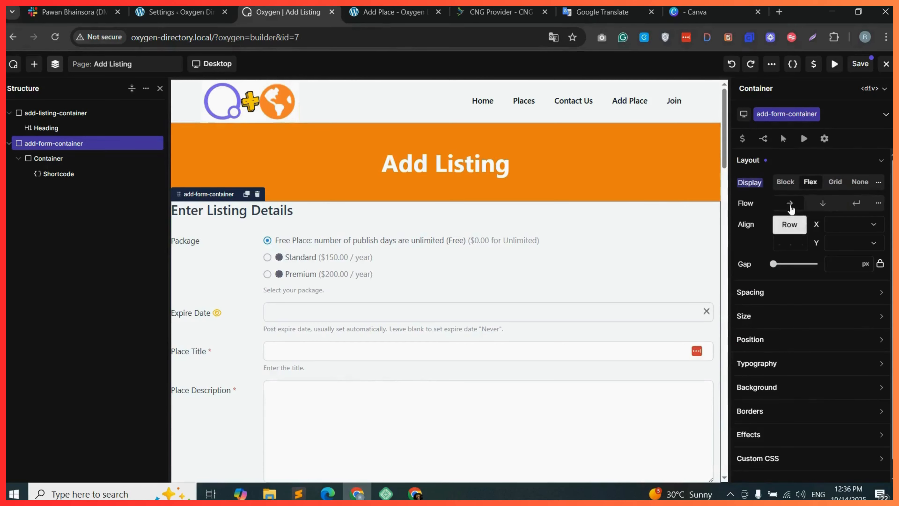
pyautogui.click(861, 231)
pyautogui.click(846, 249)
pyautogui.click(853, 243)
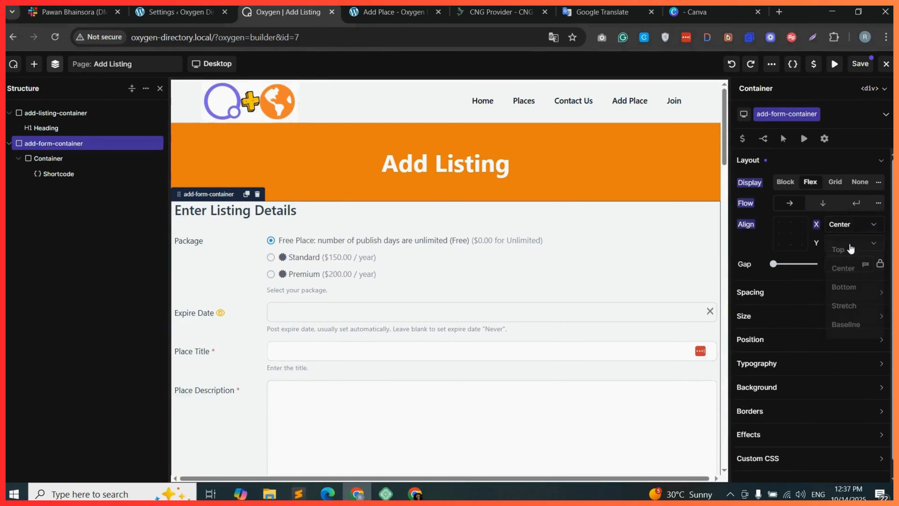
pyautogui.click(849, 274)
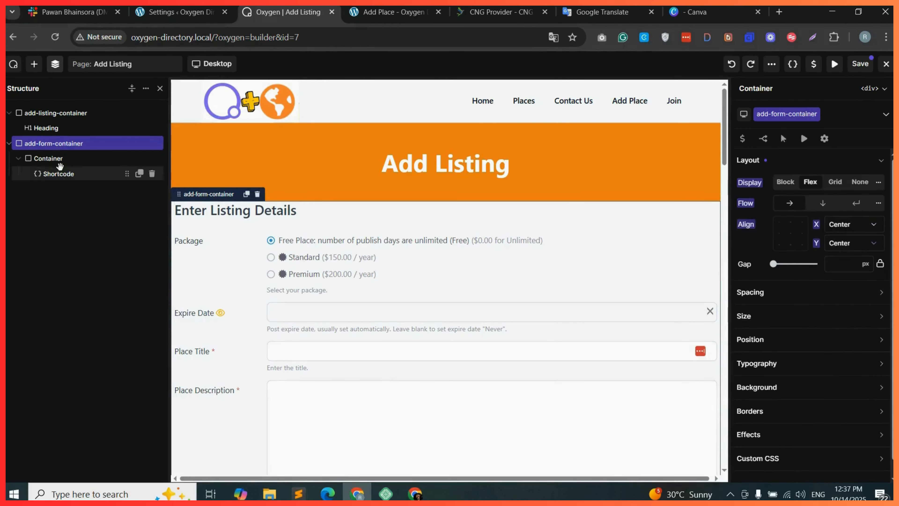
# Set the add-form-container's width to 100 %.
pyautogui.click(803, 317)
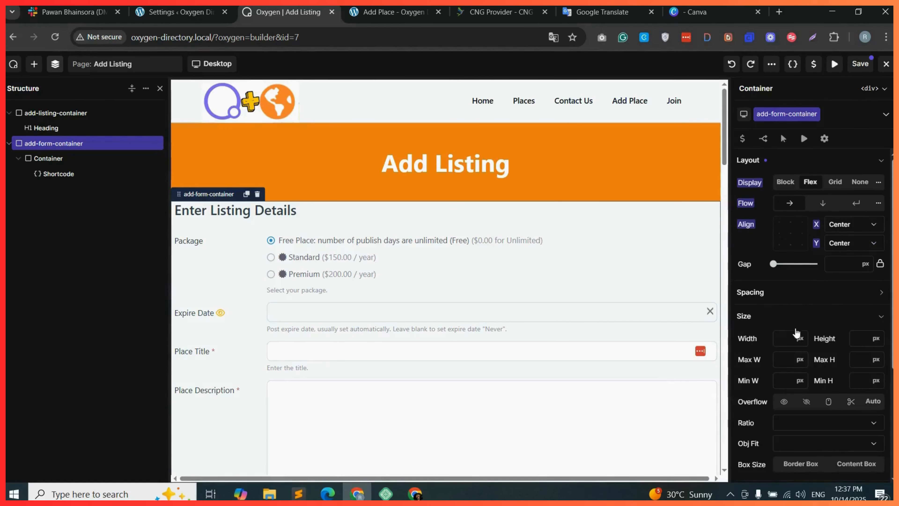
pyautogui.click(807, 338)
pyautogui.click(800, 316)
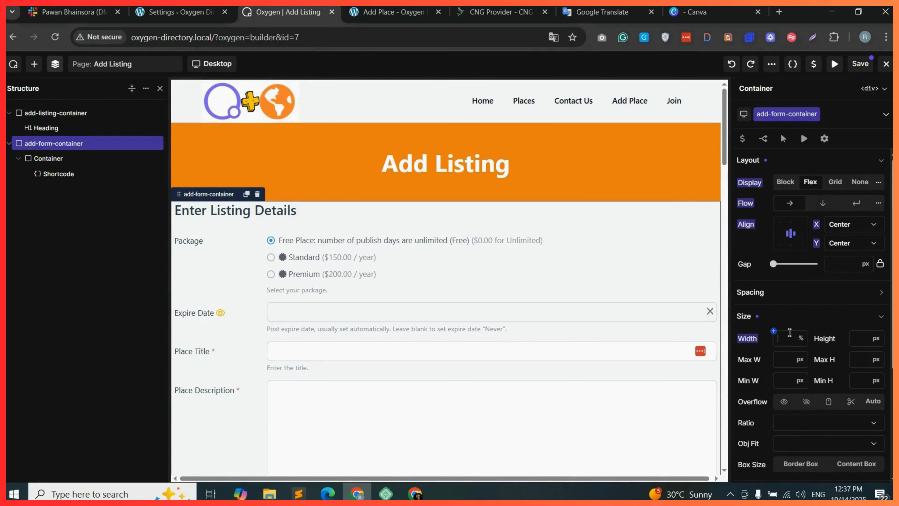
pyautogui.write('100')
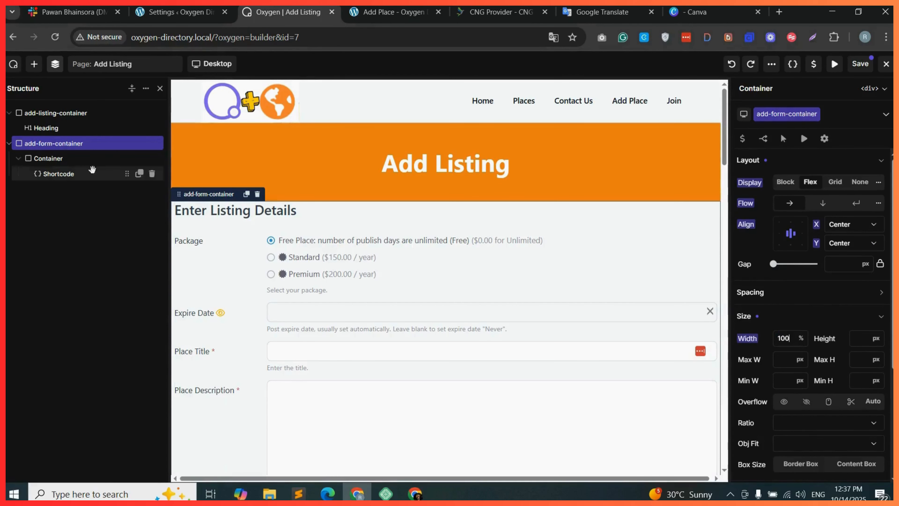
# Select the inner container and create the class shortcode-add-listing-col for it.
pyautogui.click(66, 159)
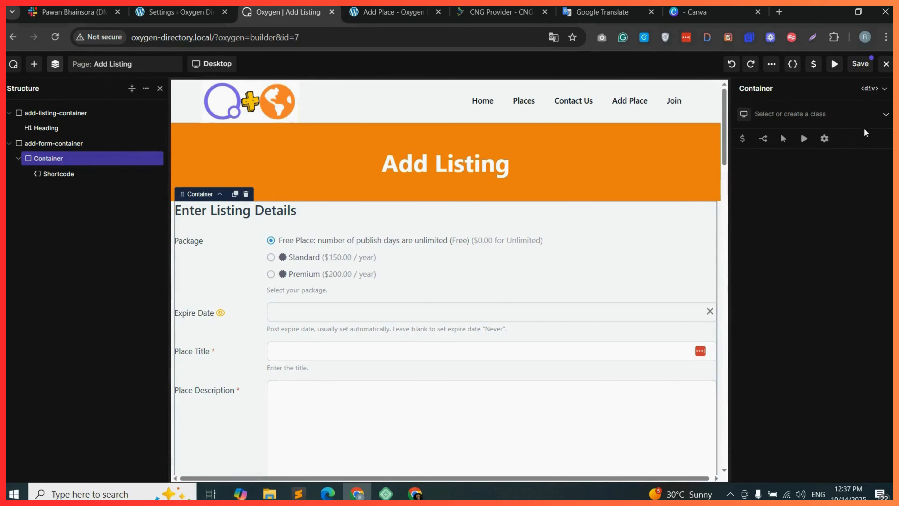
pyautogui.click(773, 112)
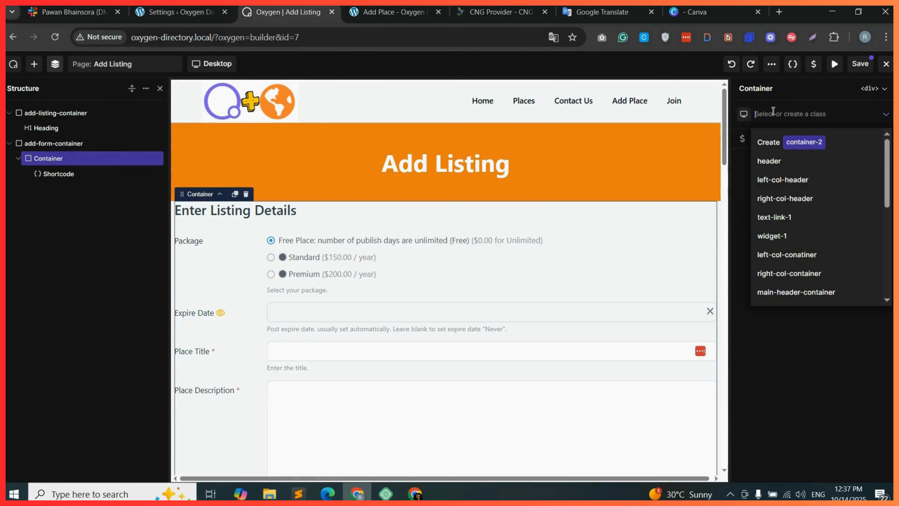
pyautogui.write('shortcode-add-listing-col')
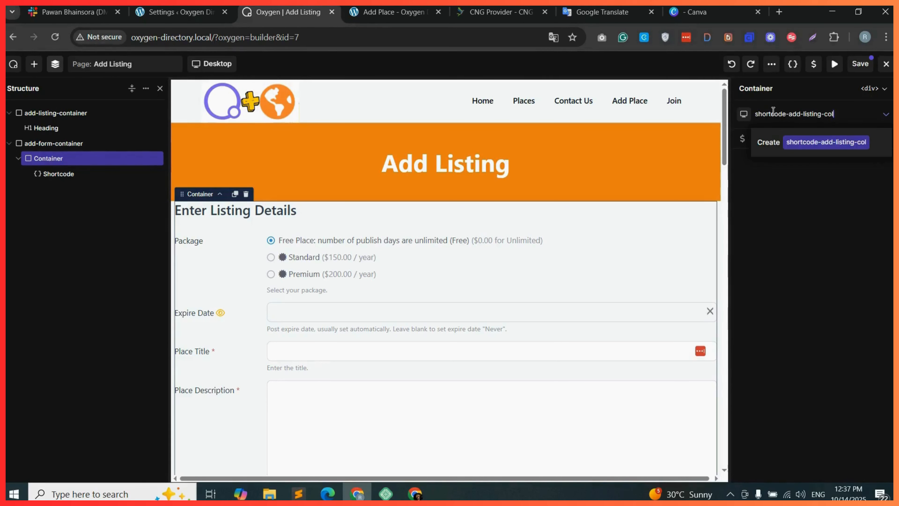
pyautogui.click(847, 150)
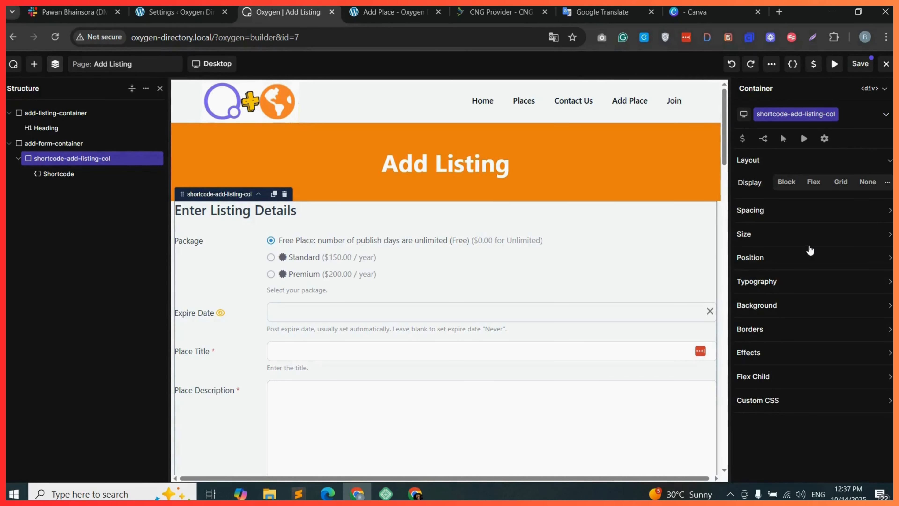
# Set the shortcode-add-listing-col container's width to 70 %.
pyautogui.click(776, 235)
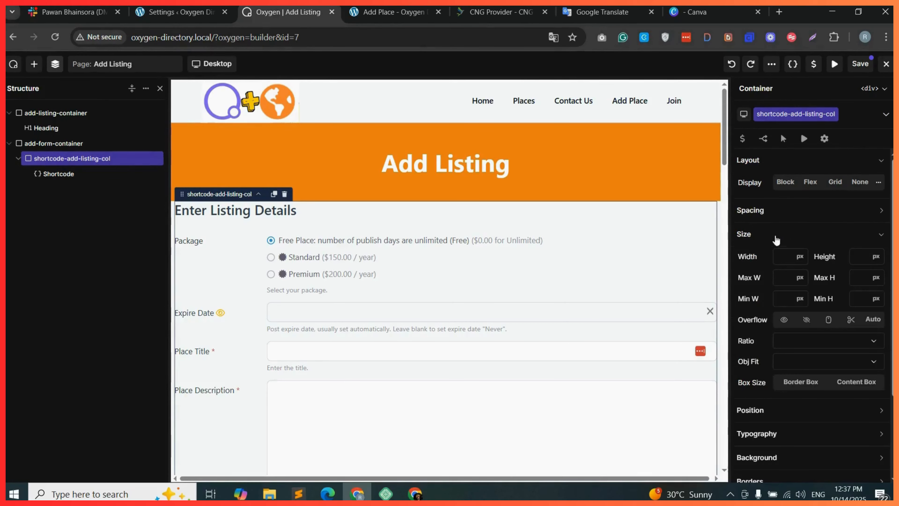
pyautogui.click(802, 275)
pyautogui.click(801, 277)
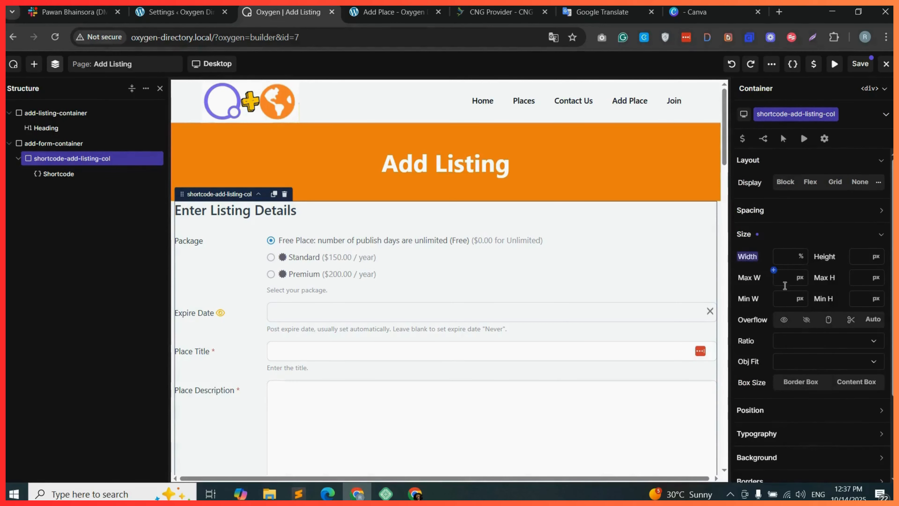
pyautogui.click(783, 256)
pyautogui.write('70')
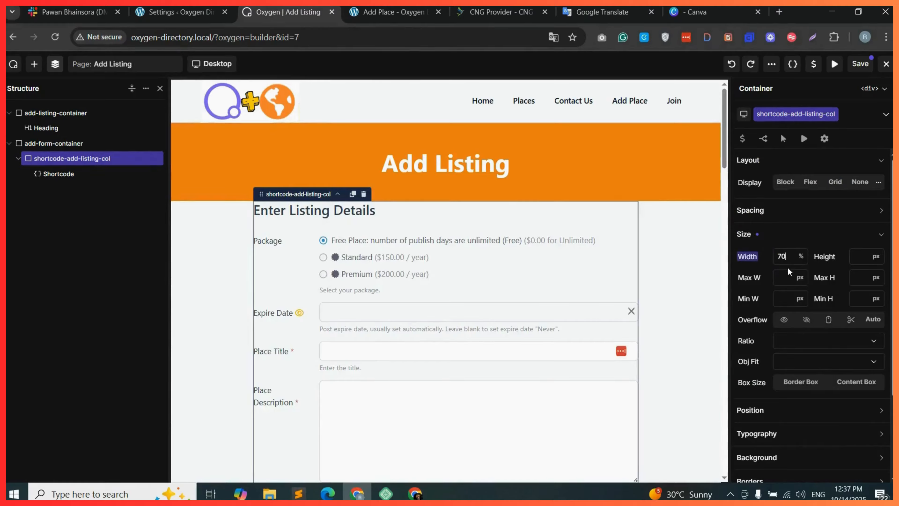
# Give the container 40 px padding on all sides and a 30 px margin at top and bottom.
pyautogui.click(816, 214)
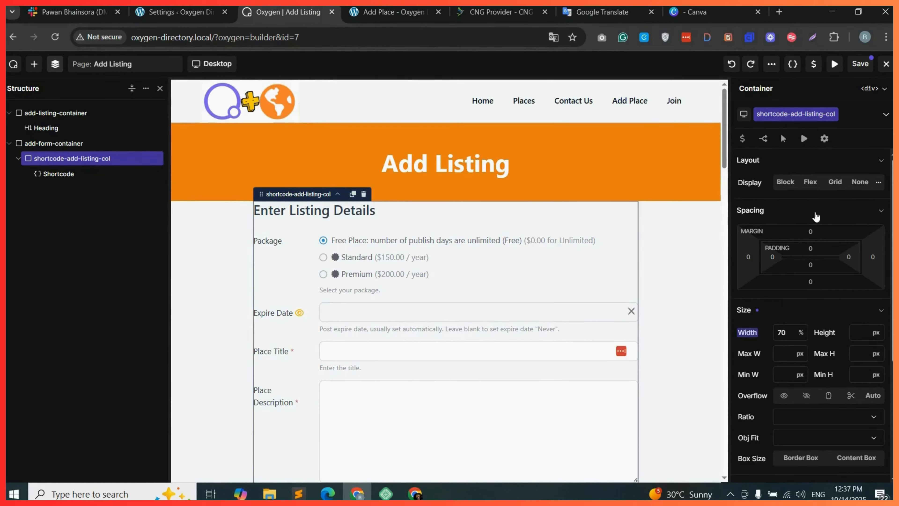
pyautogui.click(811, 247)
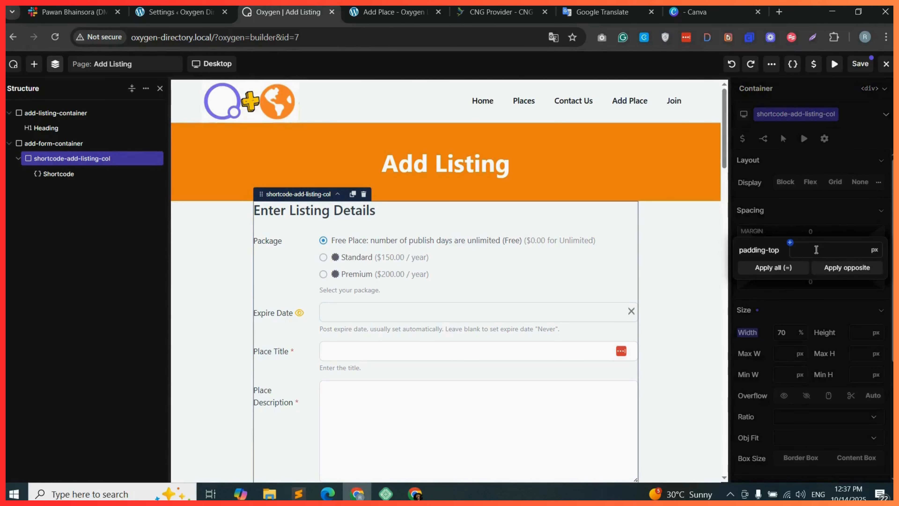
pyautogui.write('40')
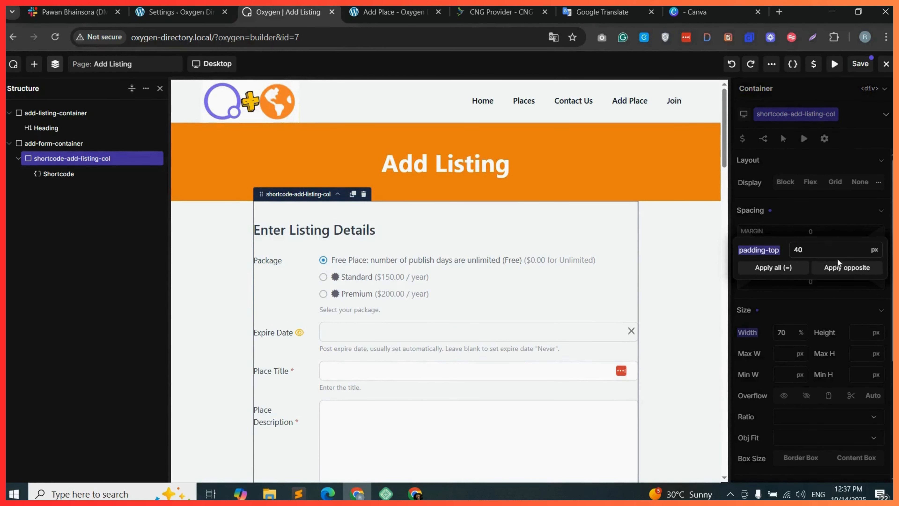
pyautogui.click(786, 270)
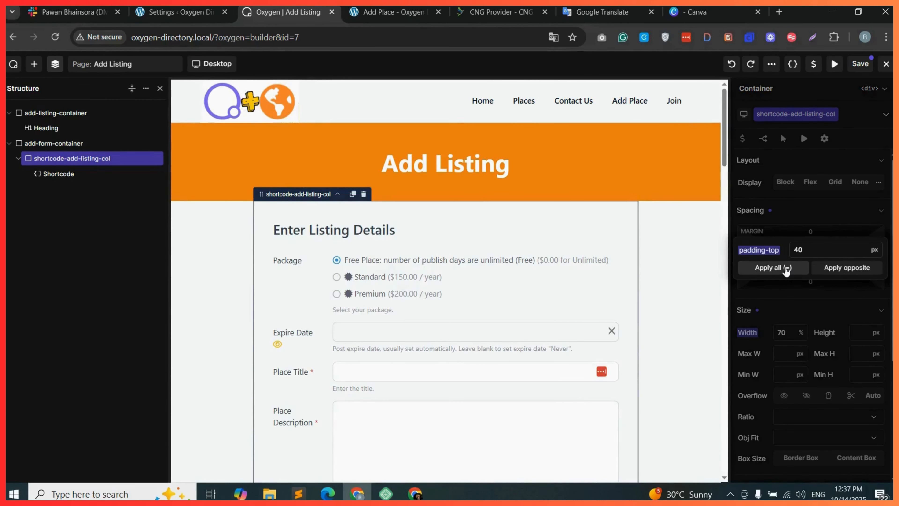
pyautogui.click(813, 228)
pyautogui.write('30')
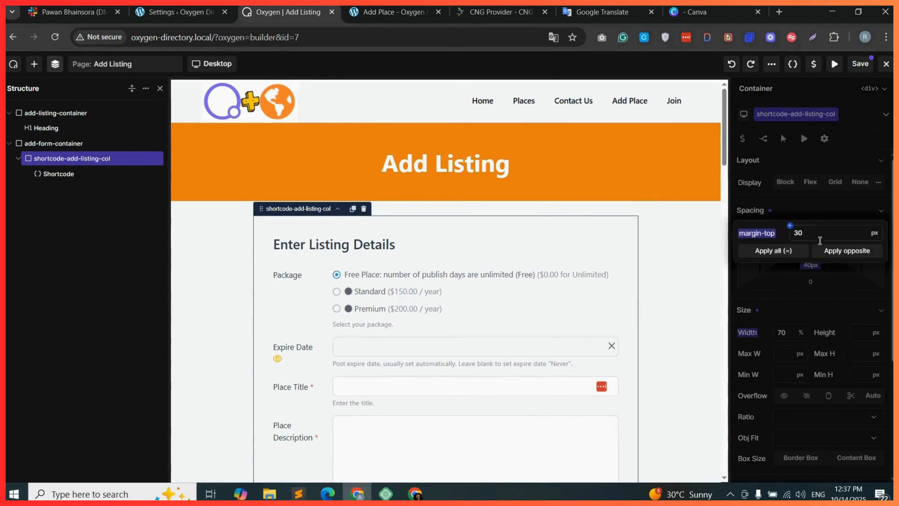
pyautogui.click(847, 252)
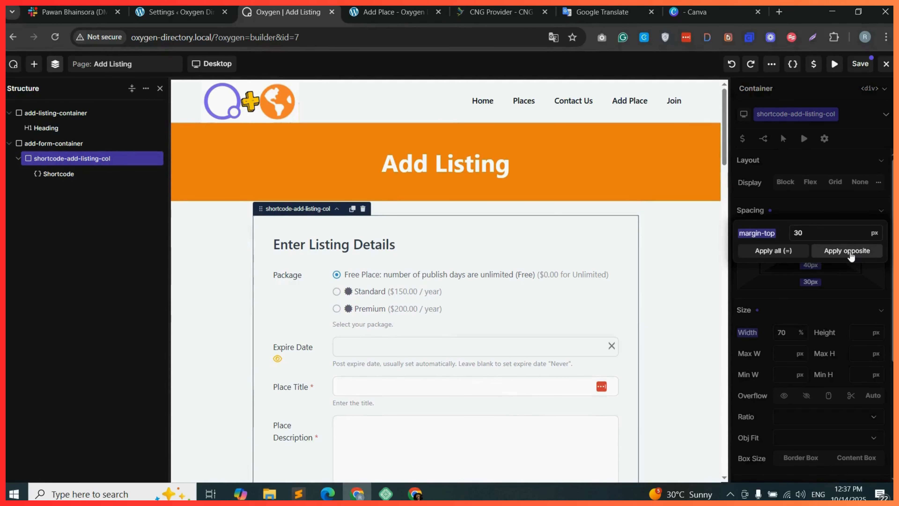
pyautogui.click(771, 273)
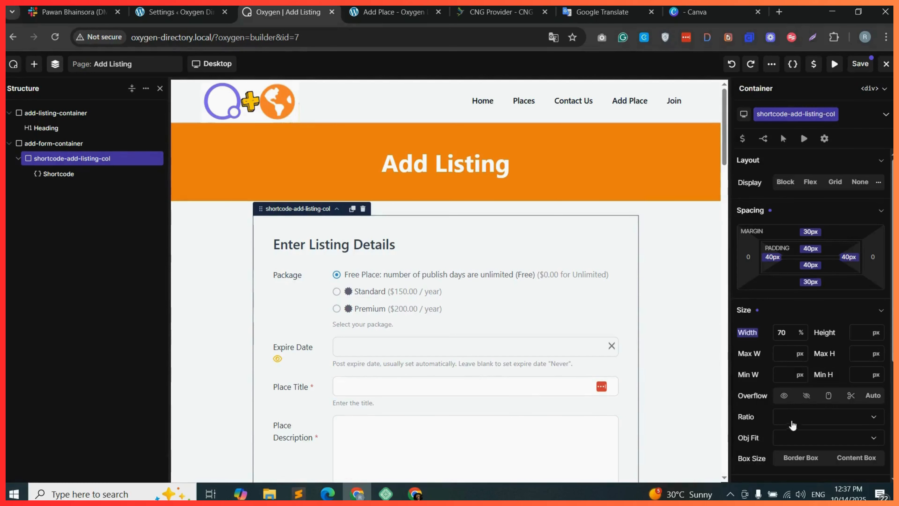
# Set the container's border radius to 14 px.
pyautogui.scroll(-3, 810, 406)
pyautogui.scroll(-2, 809, 406)
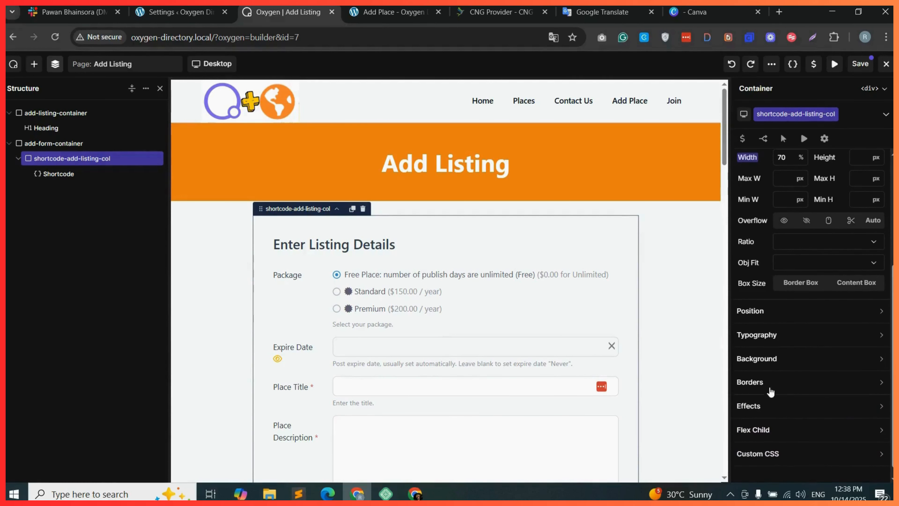
pyautogui.click(802, 382)
pyautogui.click(860, 405)
pyautogui.write('14')
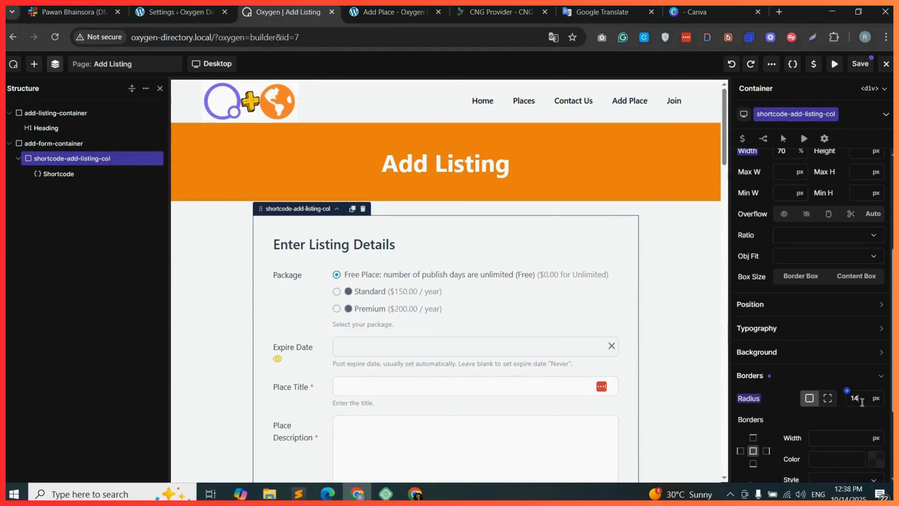
# Add a 1 px border coloured #DEDEDEFF around the container.
pyautogui.scroll(-2, 785, 411)
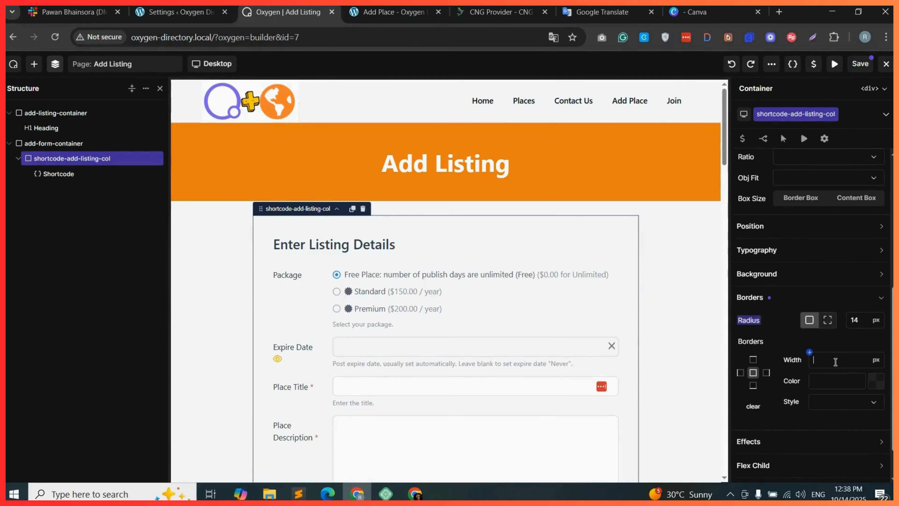
pyautogui.click(877, 383)
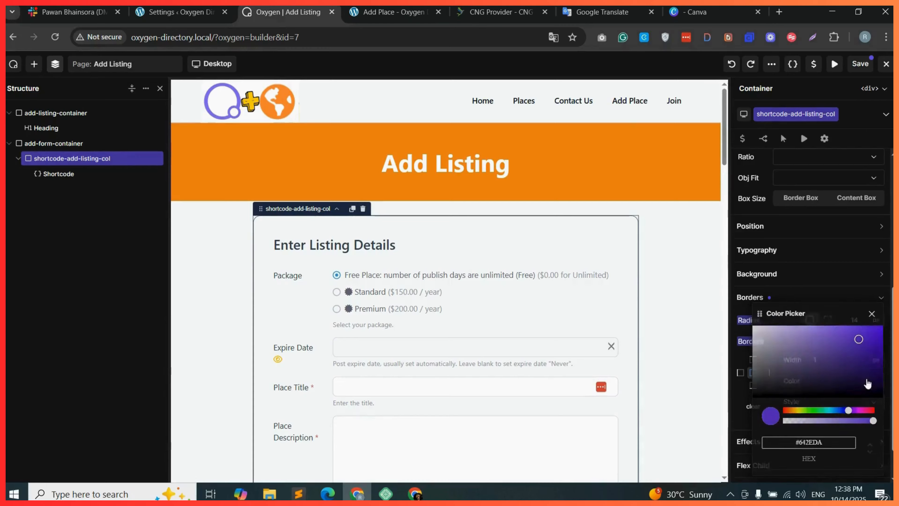
pyautogui.moveTo(791, 391); pyautogui.dragTo(754, 331)
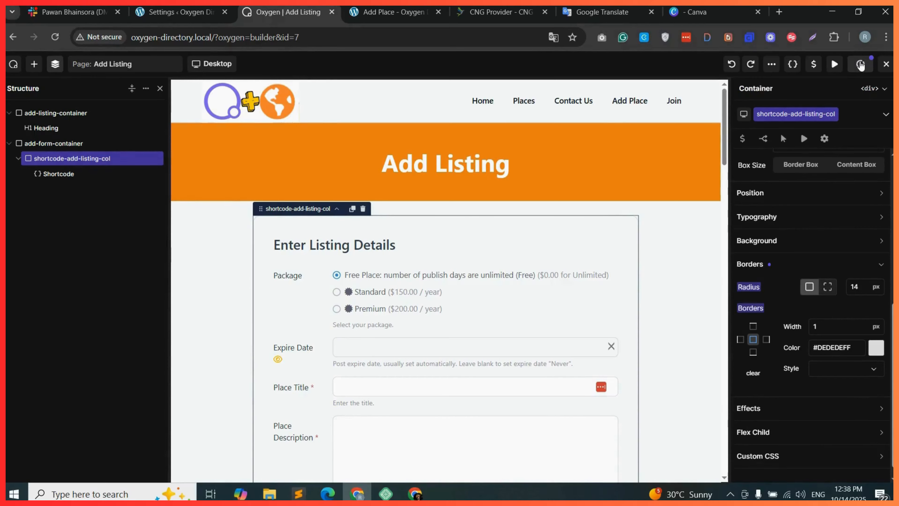
# Reload the front-end Add Listing page in the Add Place tab to preview the styled form.
pyautogui.click(389, 12)
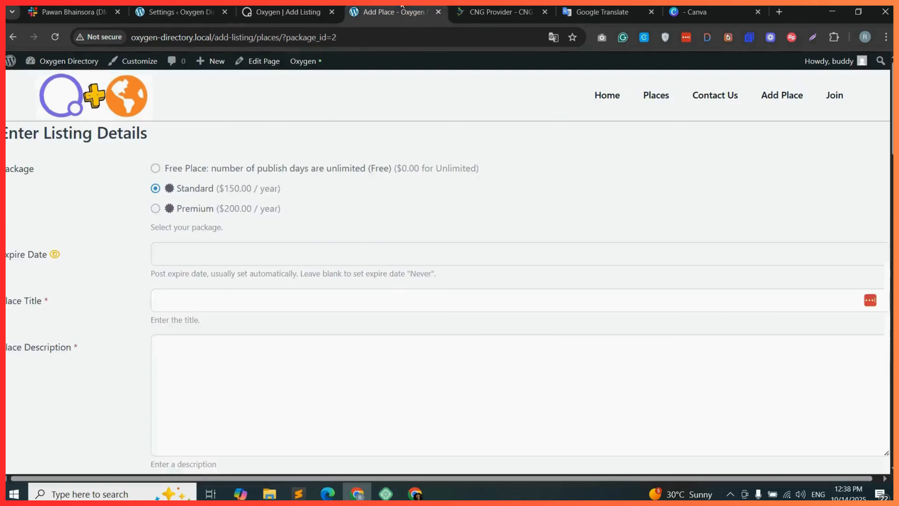
pyautogui.click(367, 35)
pyautogui.press('Return')
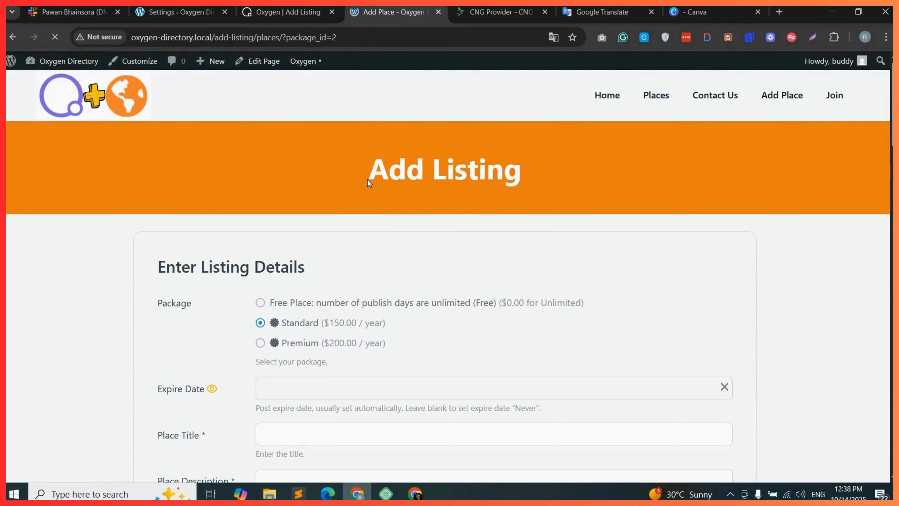
pyautogui.moveTo(368, 179); pyautogui.dragTo(538, 184)
pyautogui.click(884, 96)
# Scroll through the front-end listing form to review its layout and fields.
pyautogui.scroll(-5, 886, 98)
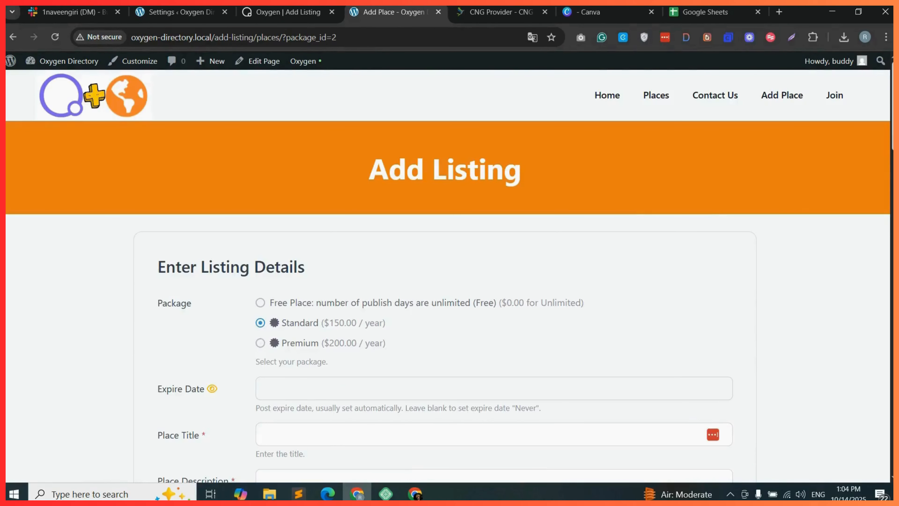
pyautogui.scroll(-1, 448, 276)
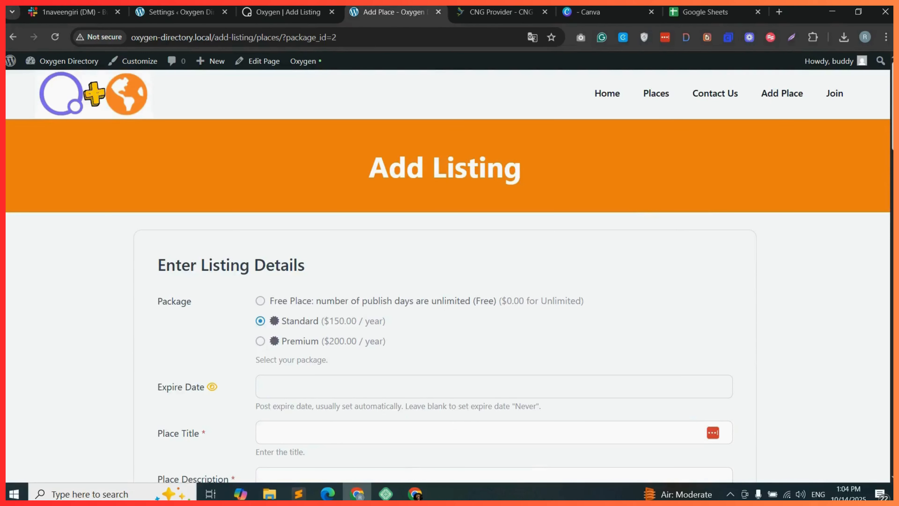
pyautogui.scroll(-3, 448, 277)
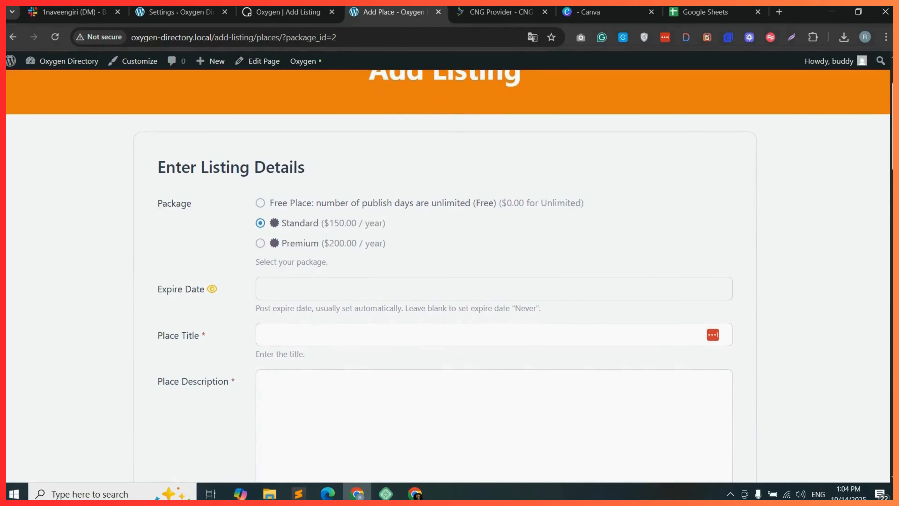
pyautogui.scroll(-10, 448, 276)
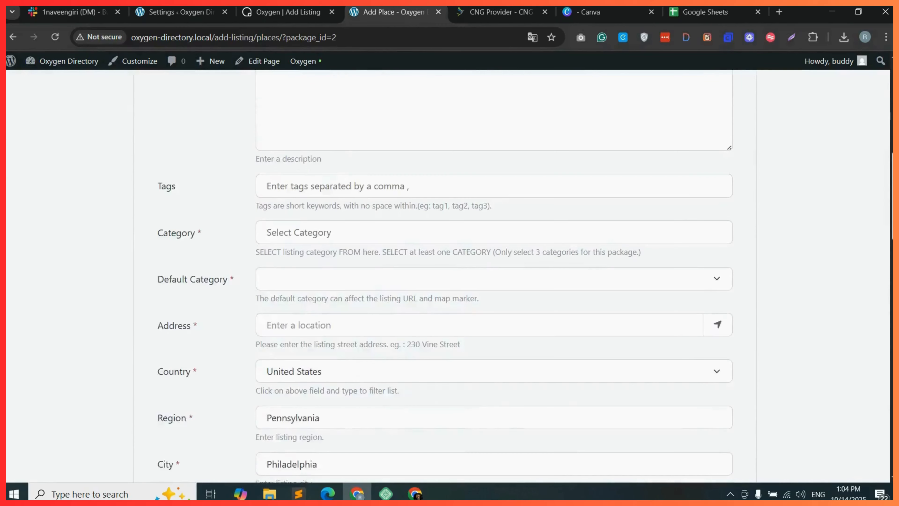
pyautogui.scroll(-5, 448, 276)
pyautogui.scroll(-7, 448, 276)
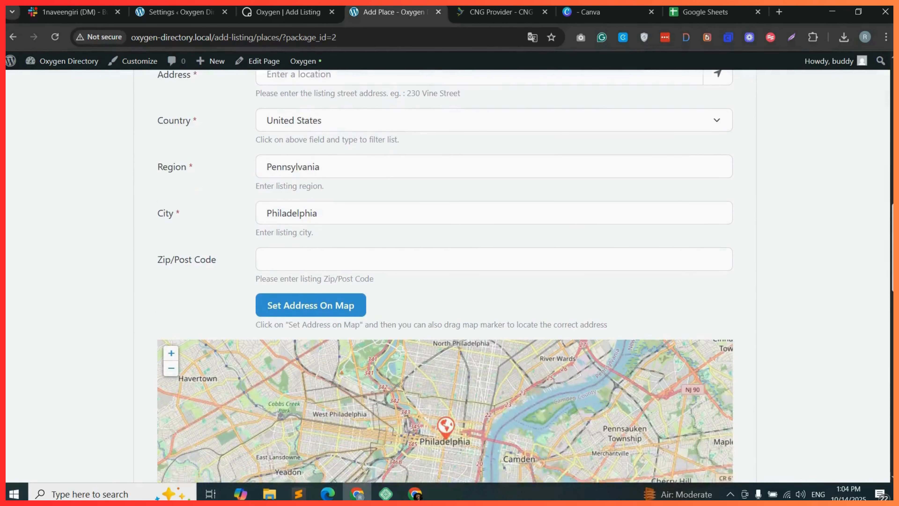
pyautogui.scroll(-5, 447, 277)
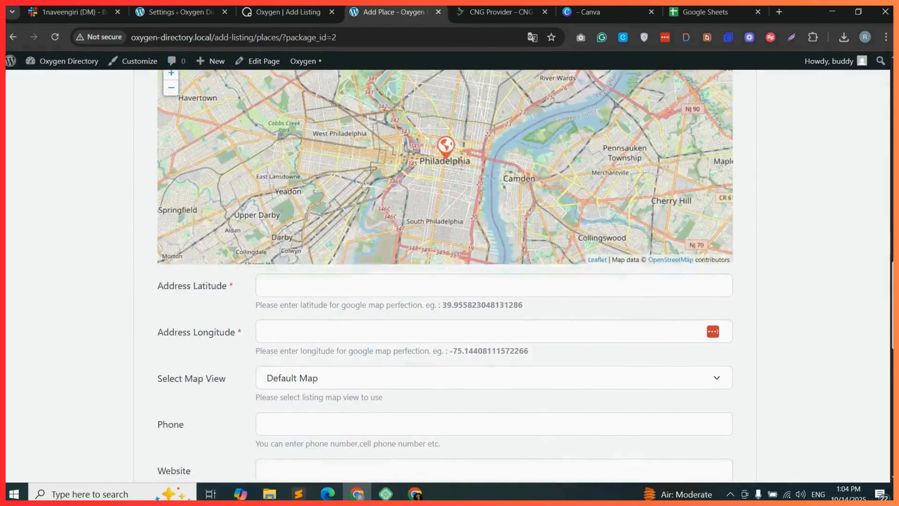
pyautogui.scroll(-9, 448, 276)
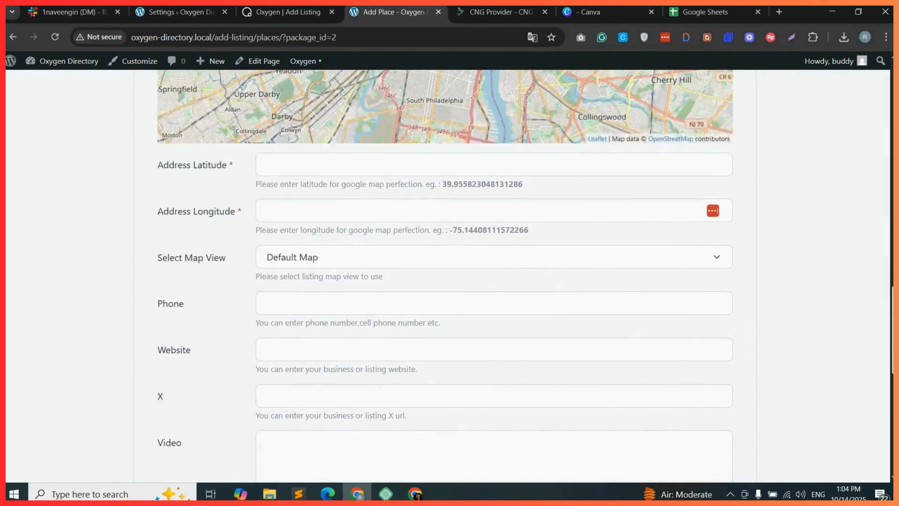
pyautogui.scroll(10, 448, 276)
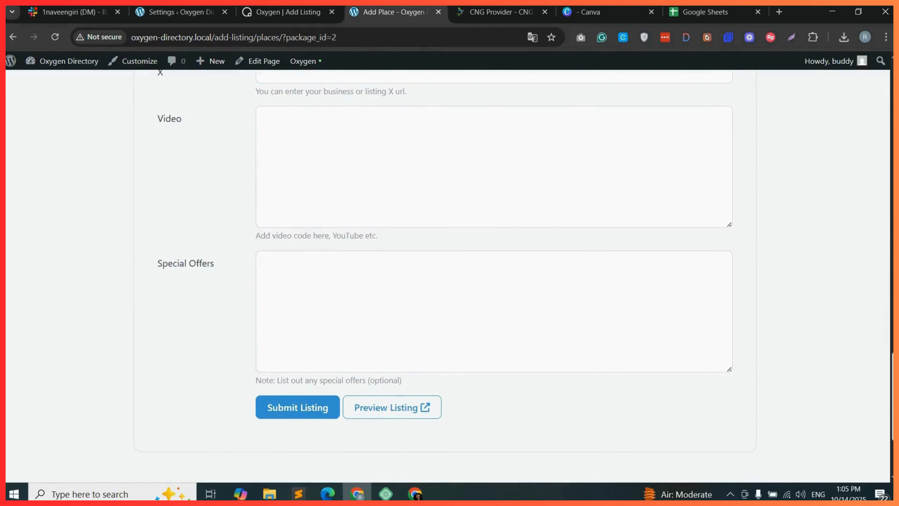
pyautogui.scroll(11, 448, 276)
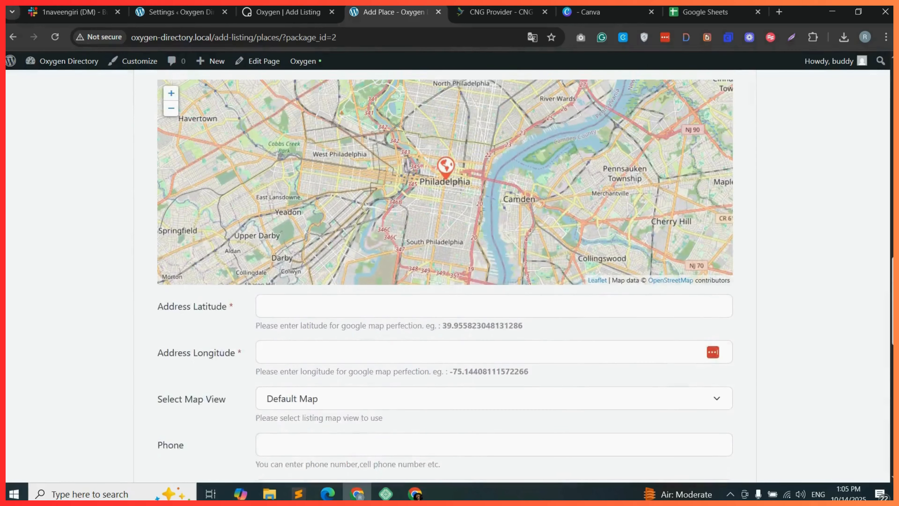
pyautogui.scroll(13, 447, 276)
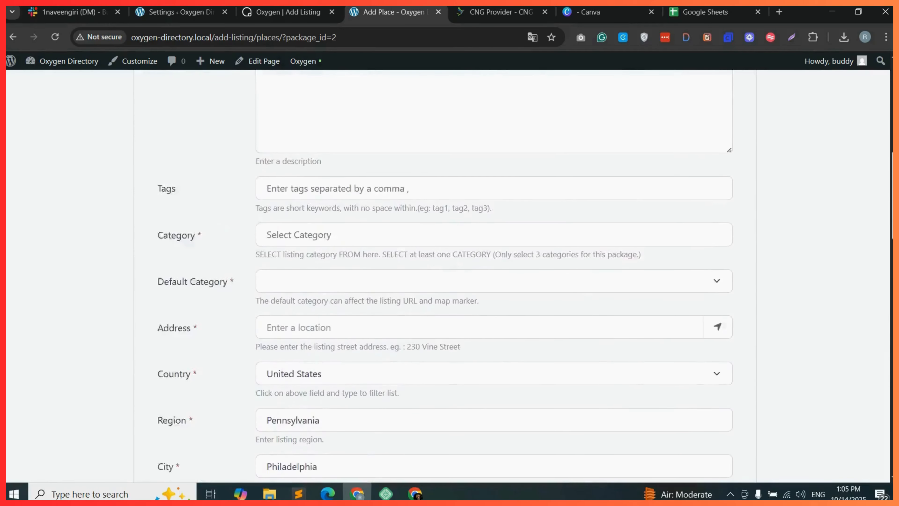
pyautogui.scroll(3, 447, 276)
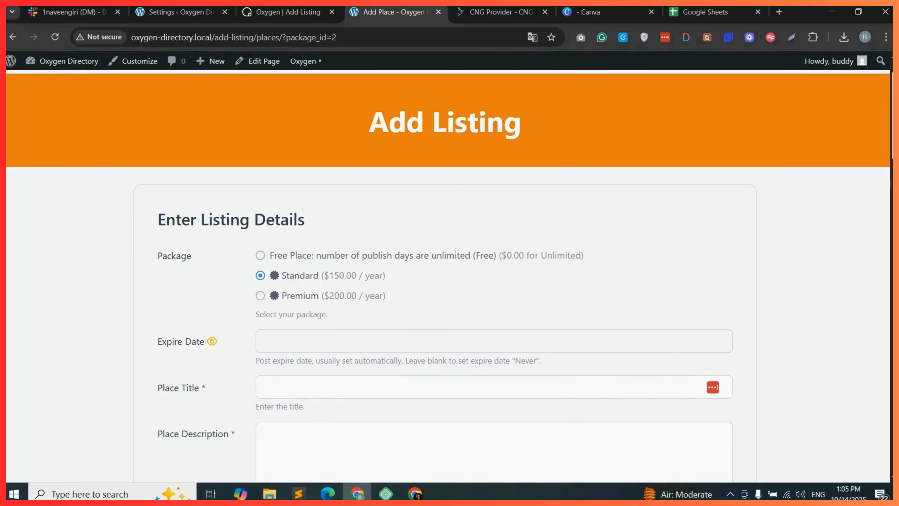
pyautogui.scroll(-3, 448, 276)
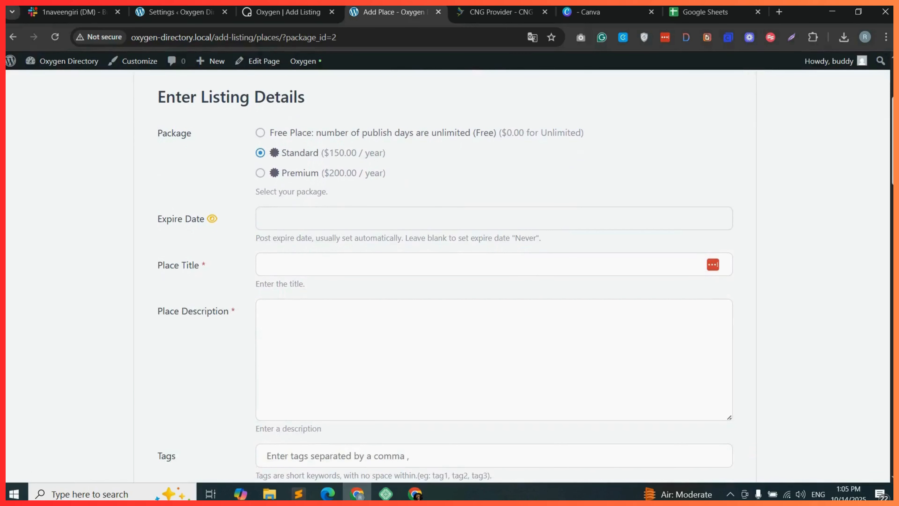
pyautogui.scroll(-1, 447, 276)
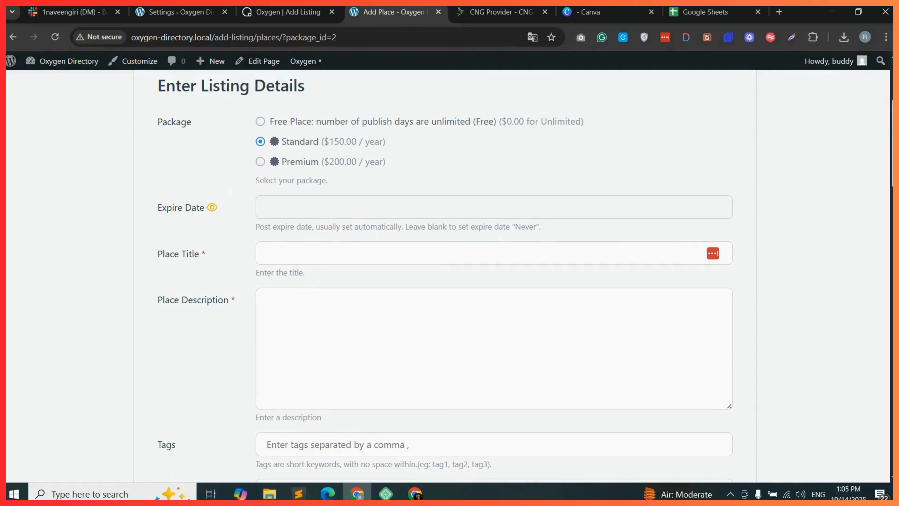
pyautogui.scroll(-2, 448, 276)
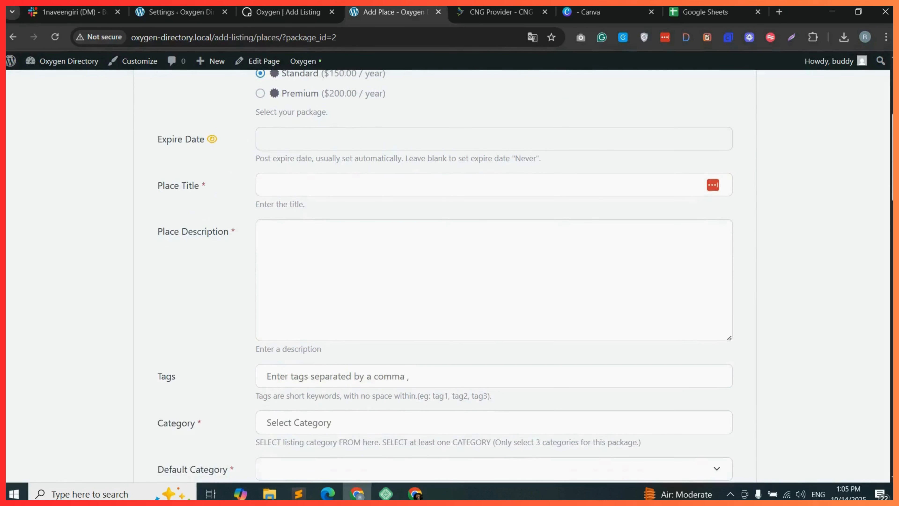
pyautogui.scroll(-3, 447, 276)
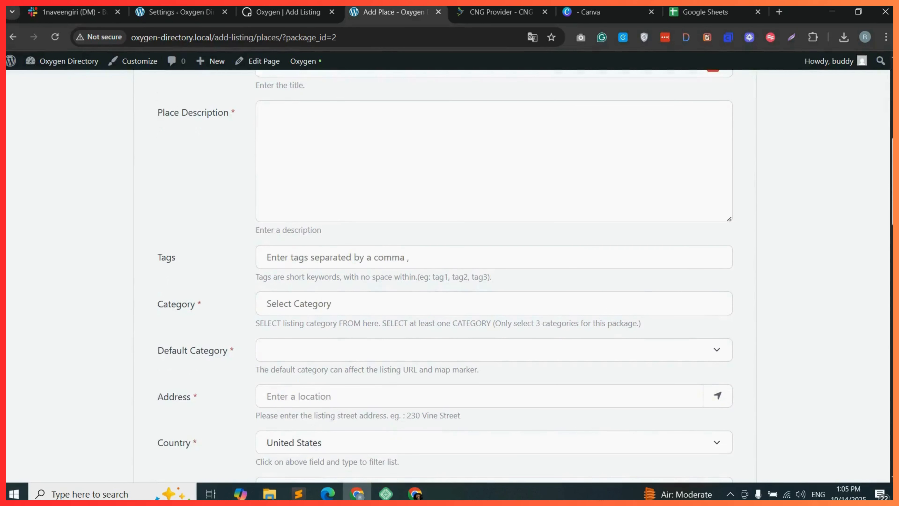
pyautogui.scroll(-5, 448, 276)
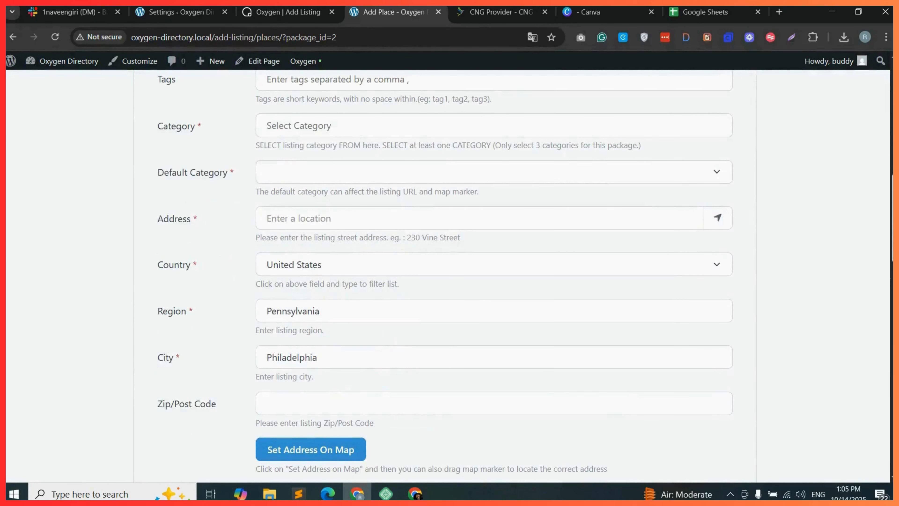
pyautogui.scroll(-13, 447, 276)
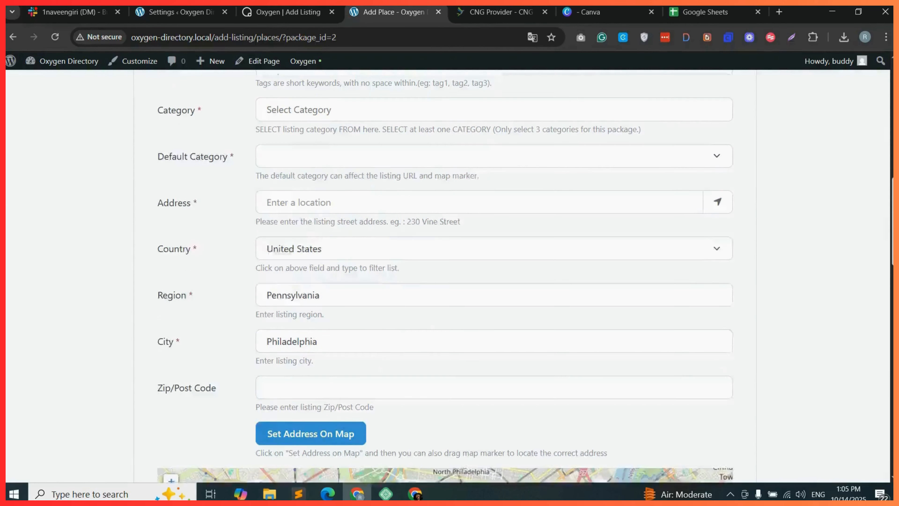
pyautogui.scroll(-3, 448, 277)
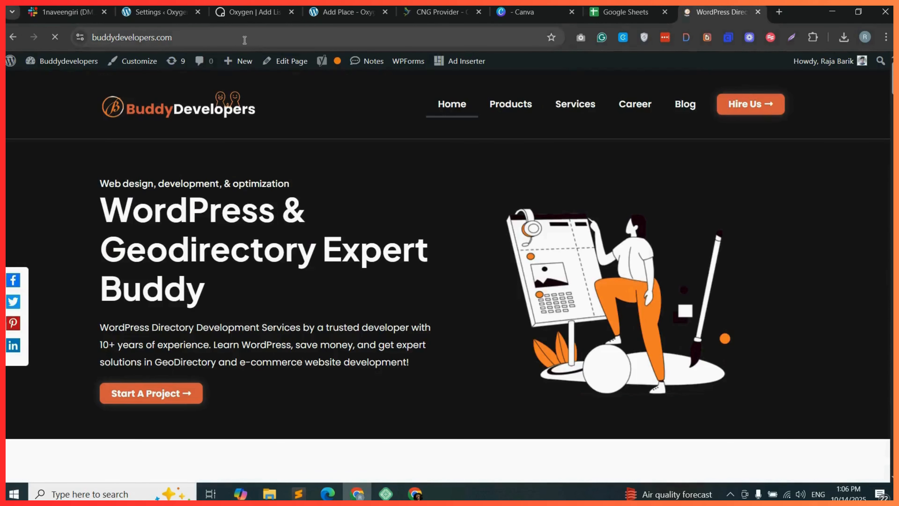
# Open the Geodirectory Multistep Form product page from the Products page of the buddydevelopers.com site.
pyautogui.click(244, 40)
pyautogui.click(436, 169)
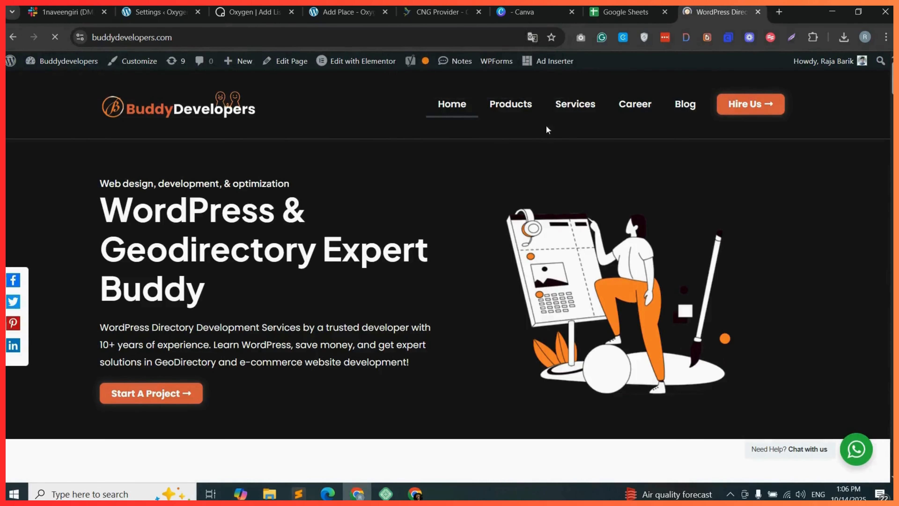
pyautogui.click(519, 112)
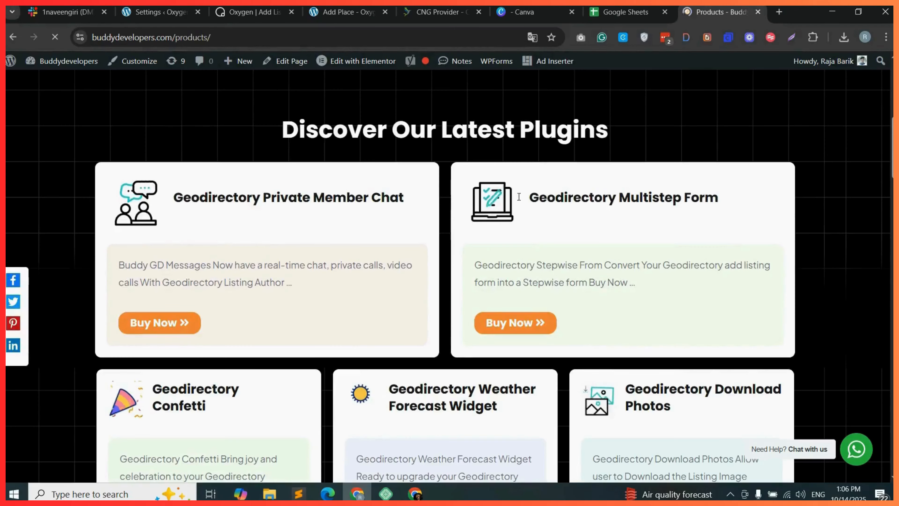
pyautogui.moveTo(530, 198); pyautogui.dragTo(720, 205)
pyautogui.click(730, 200)
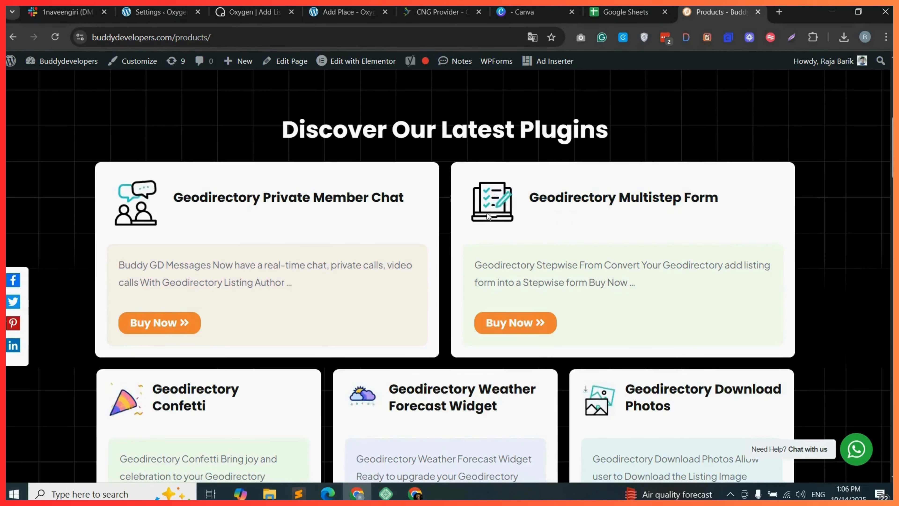
pyautogui.click(517, 321)
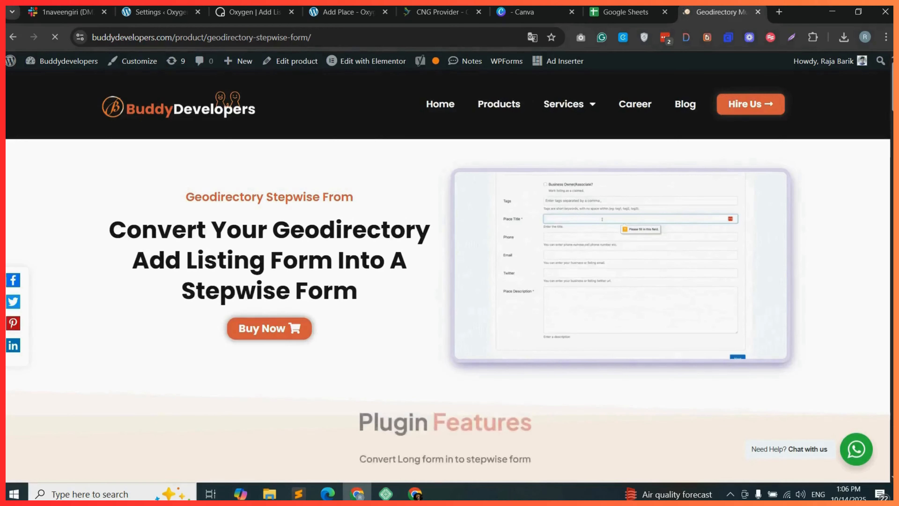
# Scroll through the Stepwise Form product page to review its features, pricing packages and supported builders.
pyautogui.scroll(-3, 448, 277)
pyautogui.scroll(-8, 448, 276)
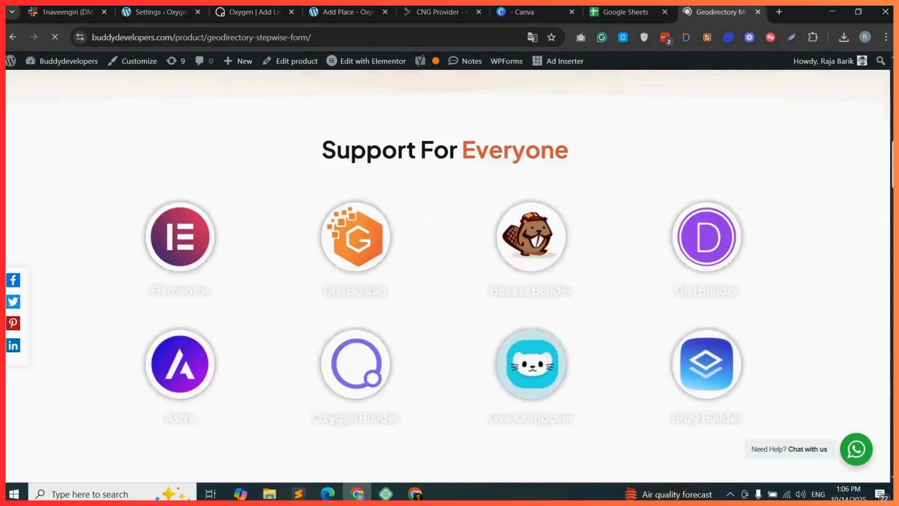
pyautogui.scroll(5, 448, 276)
pyautogui.scroll(5, 448, 277)
pyautogui.scroll(-15, 449, 276)
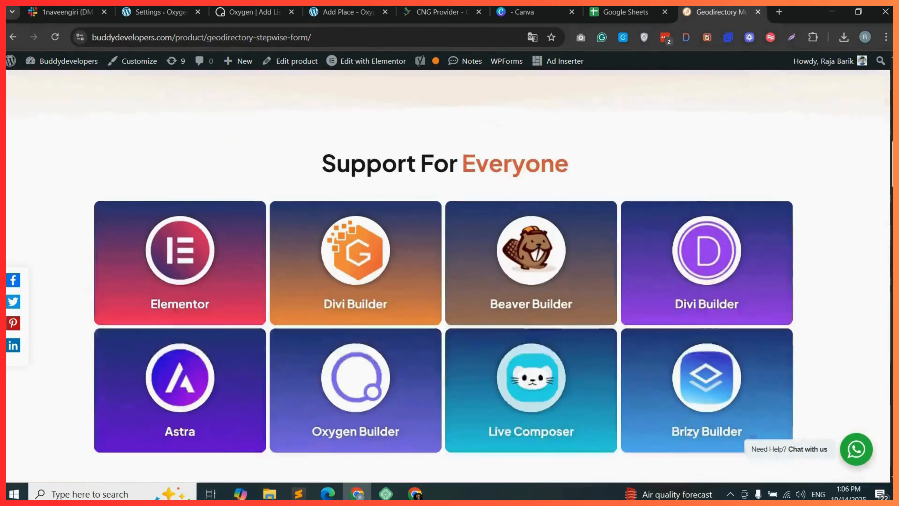
pyautogui.scroll(-8, 424, 243)
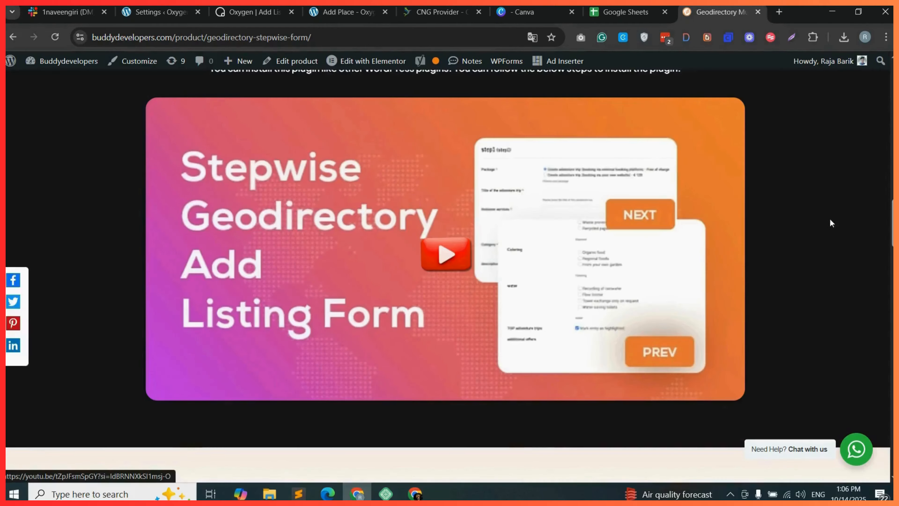
pyautogui.scroll(-6, 831, 223)
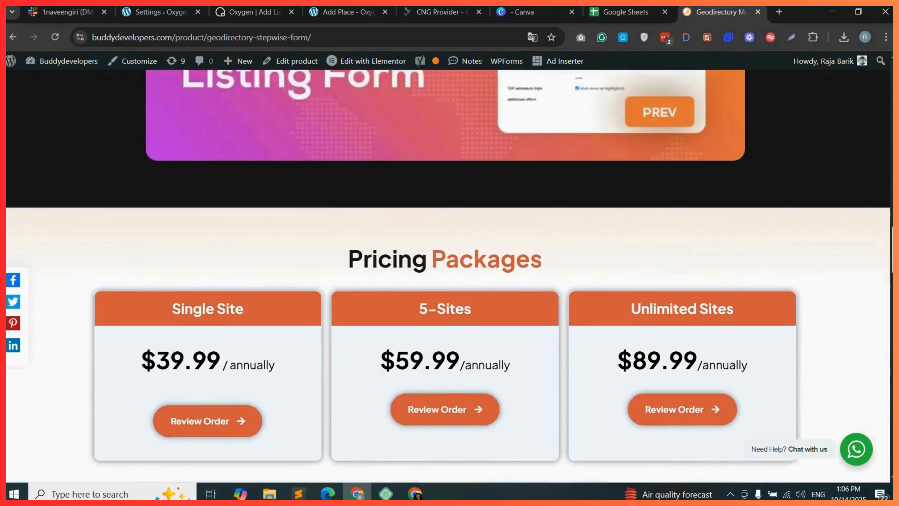
pyautogui.scroll(-3, 449, 277)
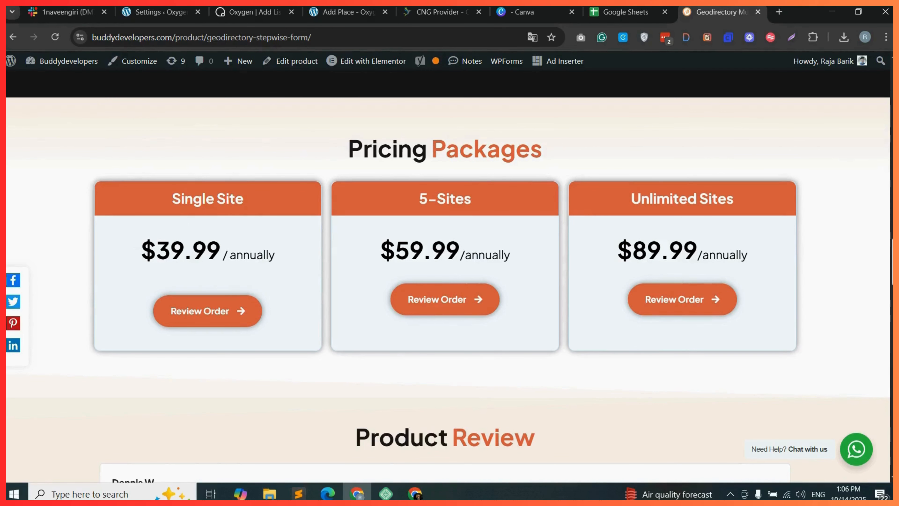
pyautogui.scroll(-12, 448, 277)
pyautogui.scroll(3, 448, 277)
pyautogui.scroll(-6, 449, 276)
pyautogui.scroll(-13, 377, 236)
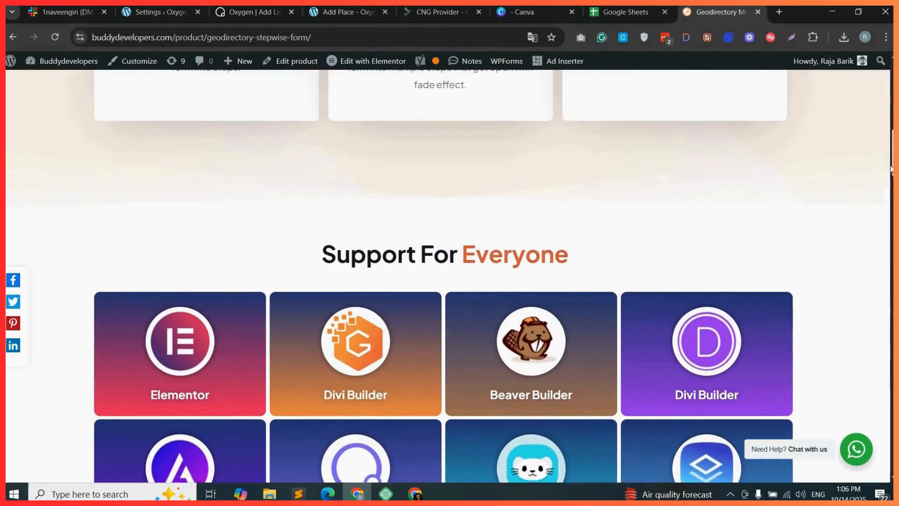
pyautogui.scroll(1, 377, 236)
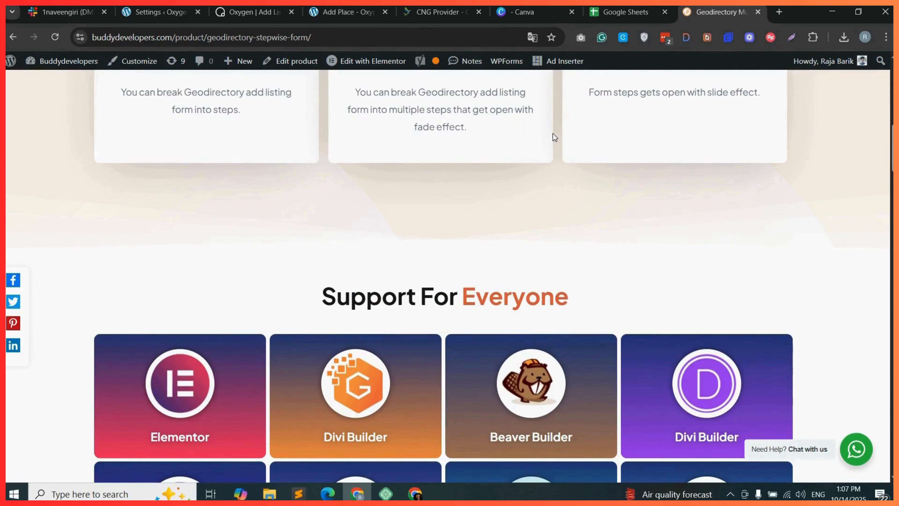
pyautogui.click(368, 36)
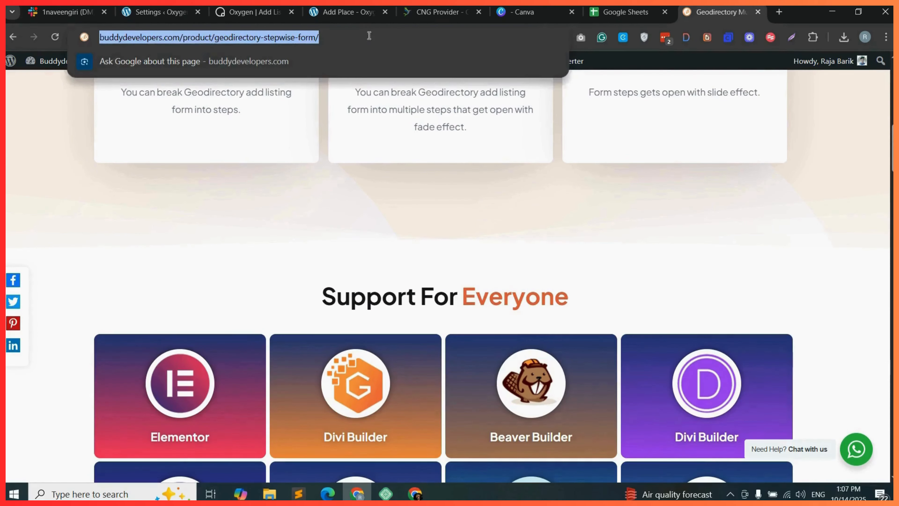
pyautogui.click(460, 240)
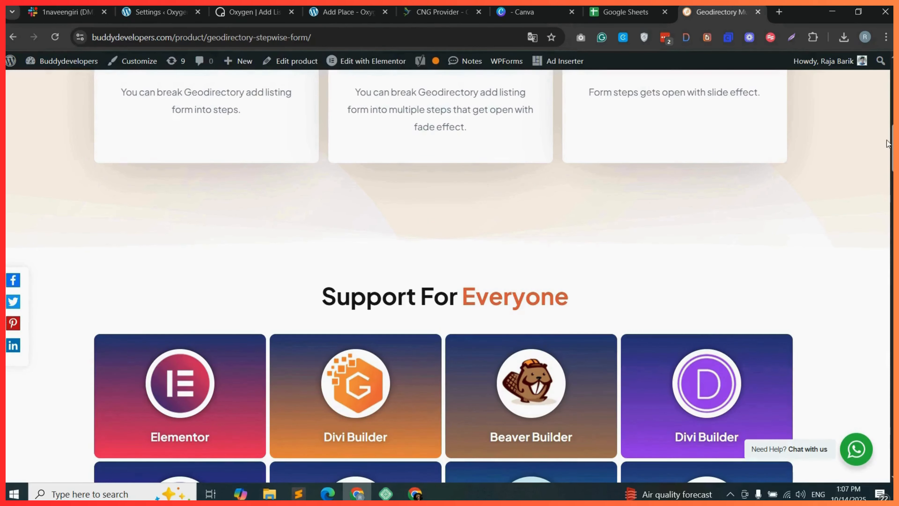
pyautogui.moveTo(893, 144); pyautogui.dragTo(892, 81)
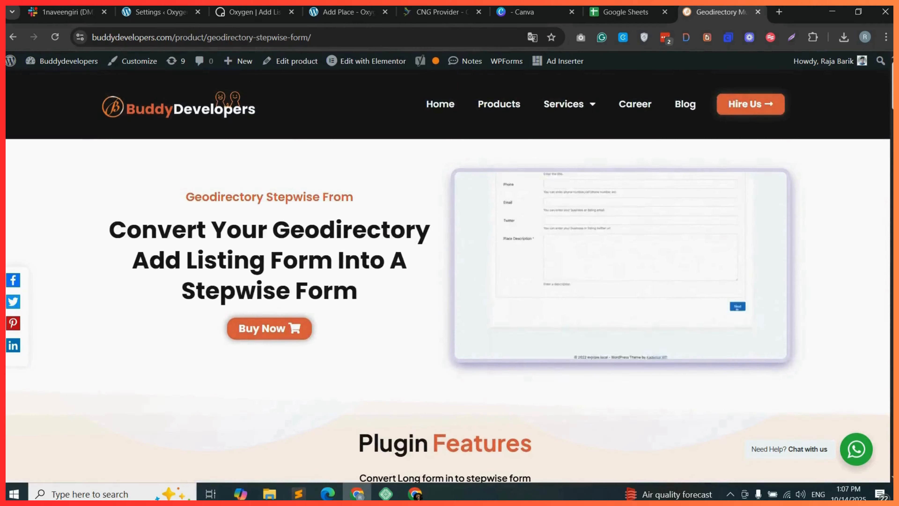
# Upload, install and activate the gd-stepwise-form-premium-latest plugin zip from the Downloads folder on the directory site.
pyautogui.click(159, 12)
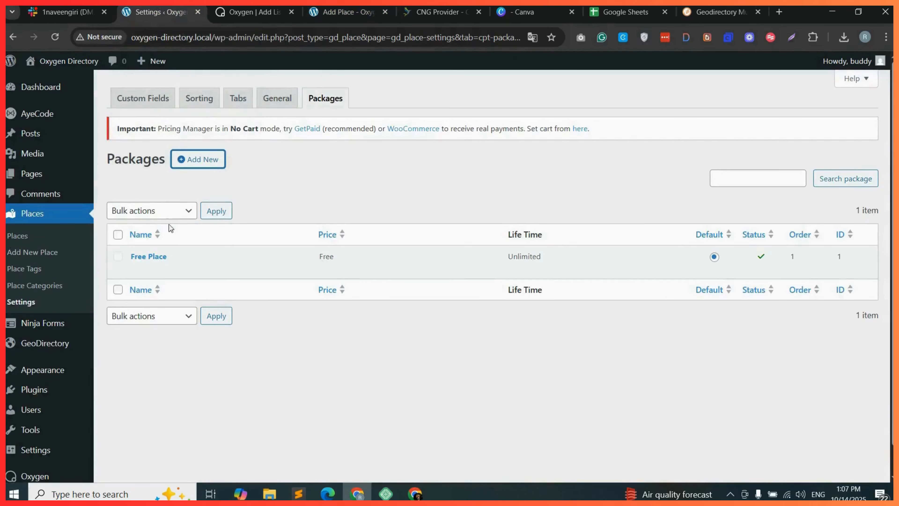
pyautogui.moveTo(34, 390)
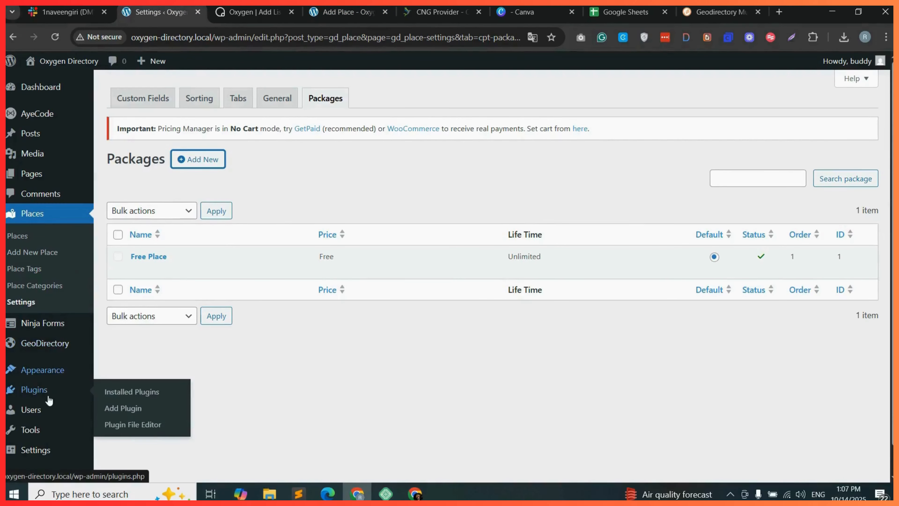
pyautogui.click(126, 410)
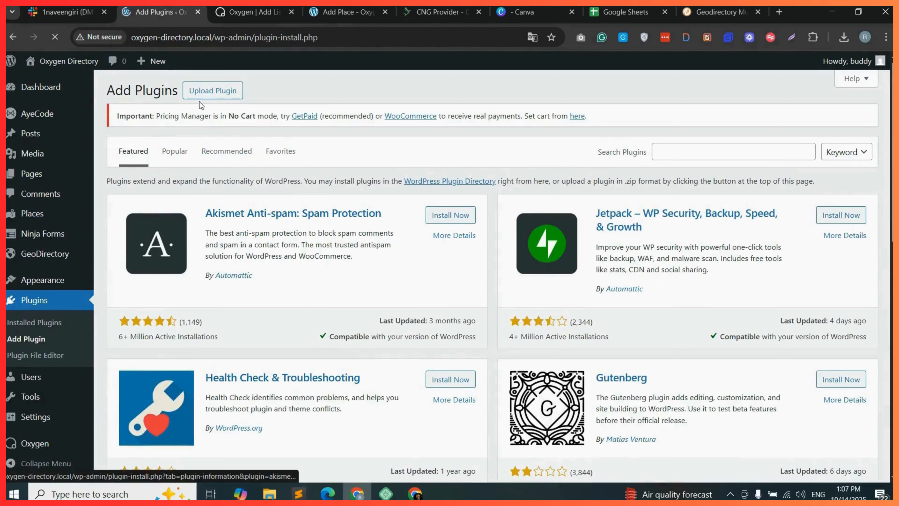
pyautogui.click(220, 93)
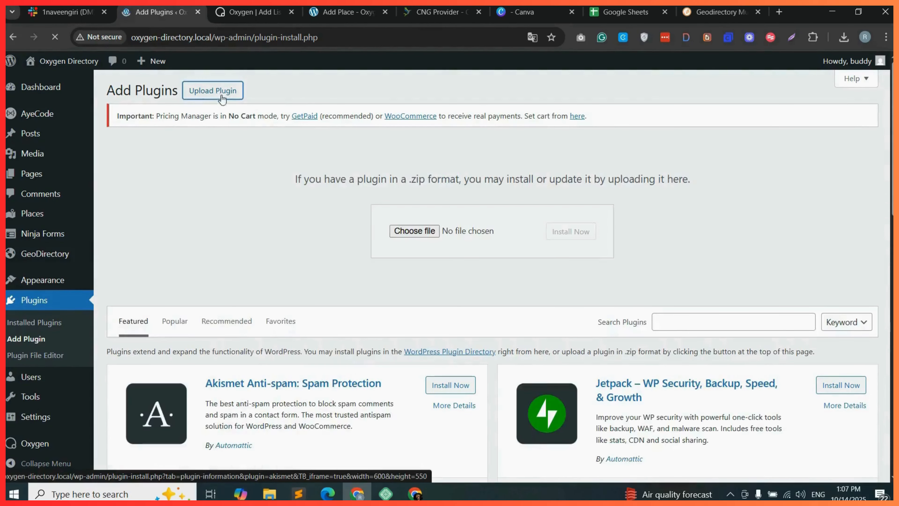
pyautogui.click(419, 232)
pyautogui.doubleClick(139, 122)
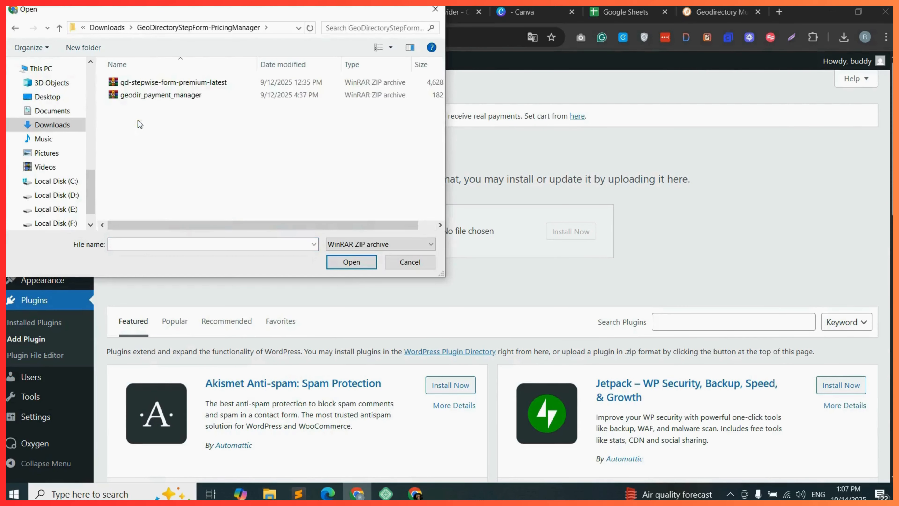
pyautogui.click(212, 82)
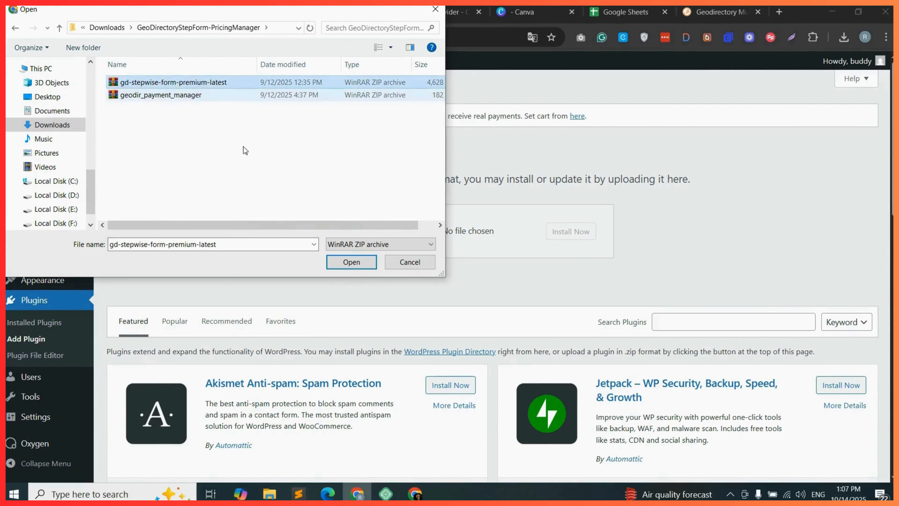
pyautogui.click(352, 262)
pyautogui.click(578, 237)
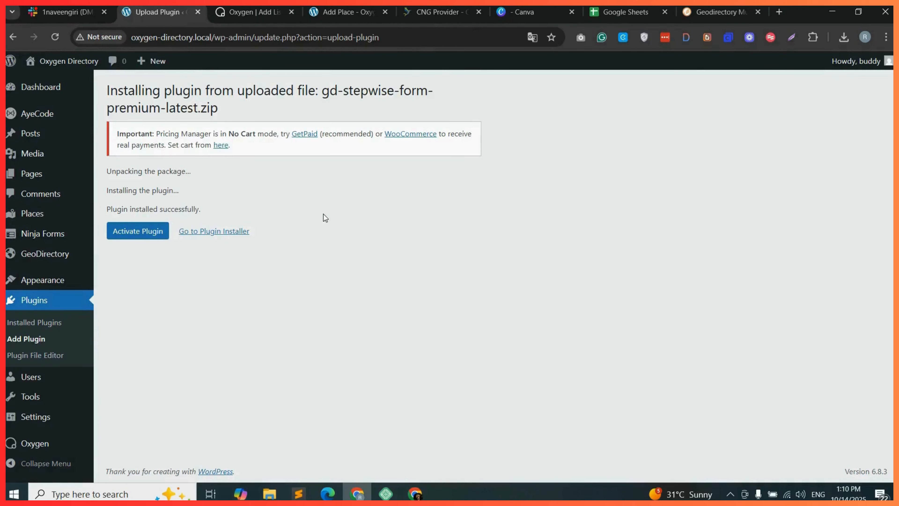
pyautogui.click(141, 234)
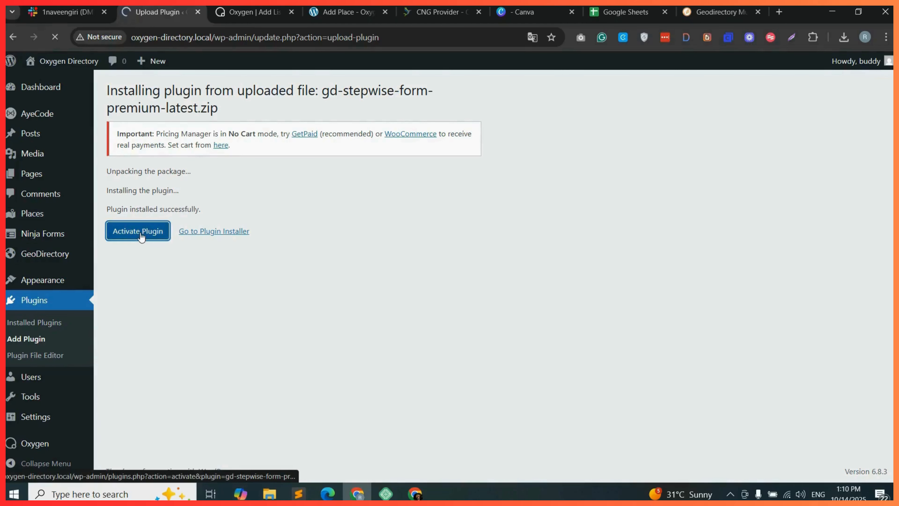
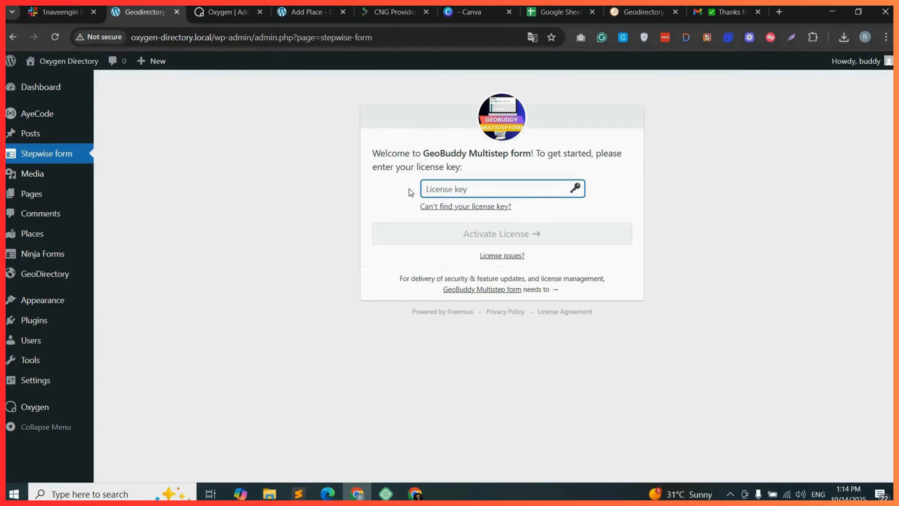
# Paste the license key into the GeoBuddy Multistep form license field and activate the license.
pyautogui.rightClick(445, 188)
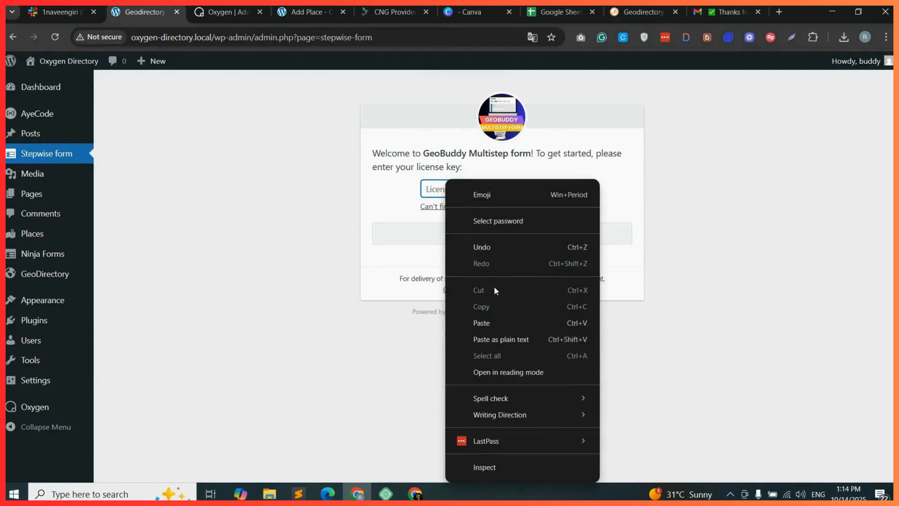
pyautogui.click(488, 323)
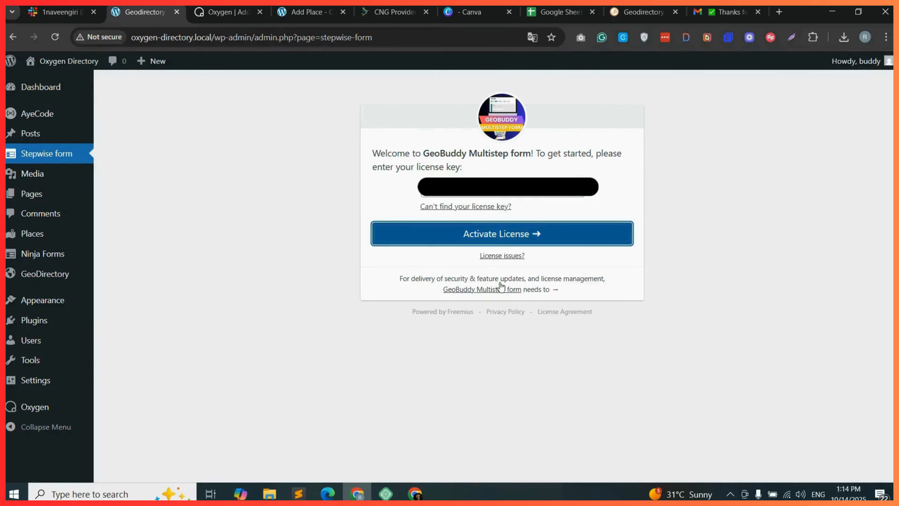
pyautogui.click(519, 238)
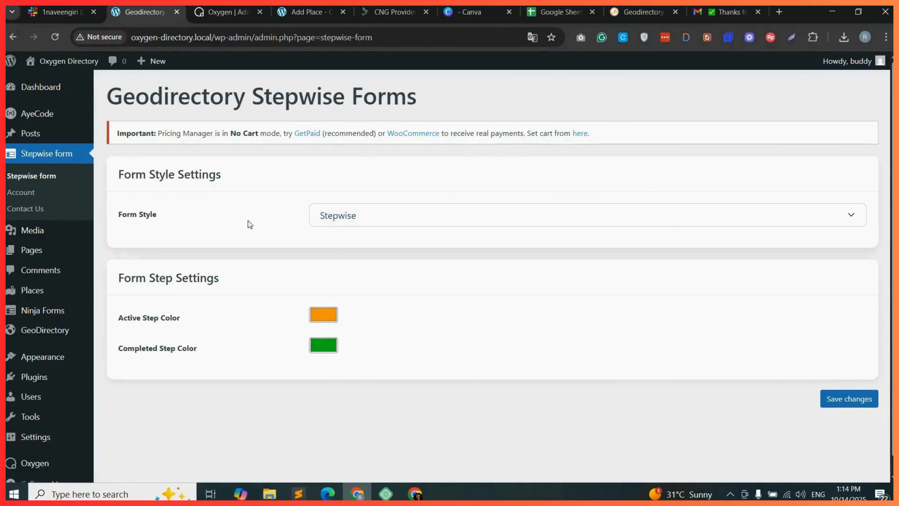
pyautogui.click(399, 221)
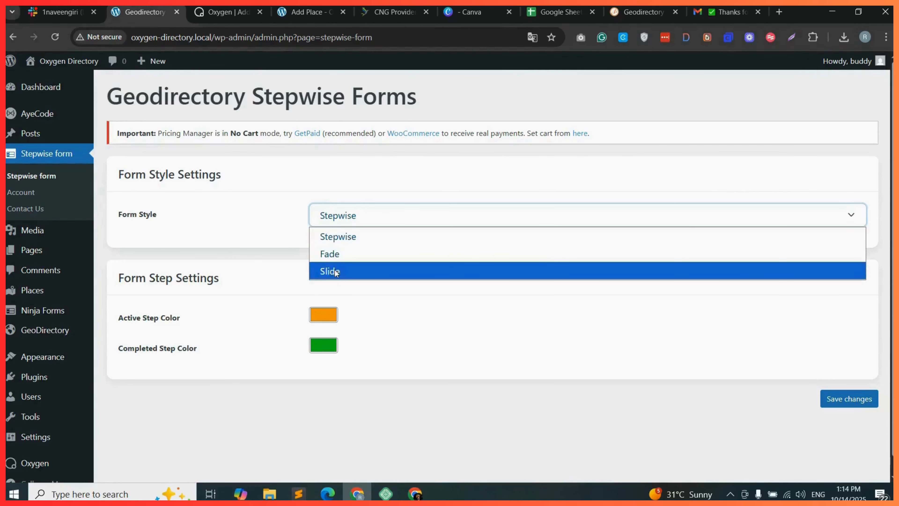
pyautogui.click(293, 215)
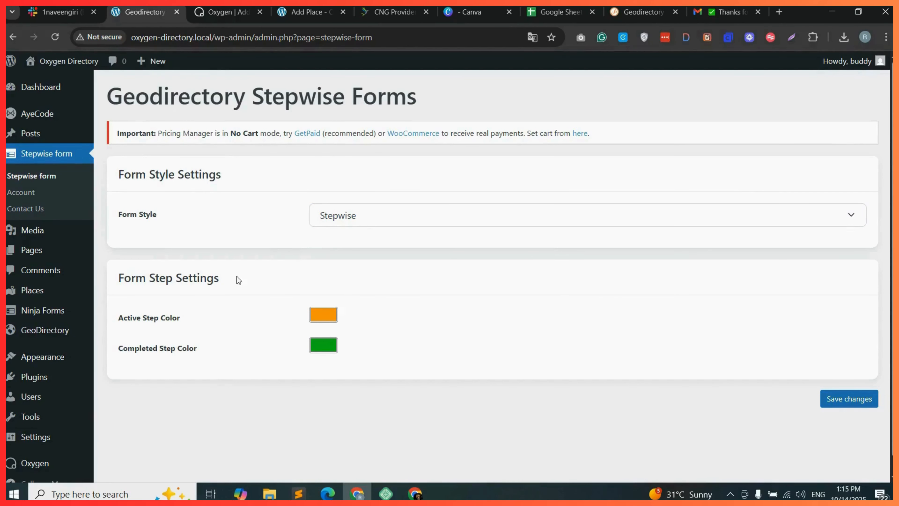
pyautogui.moveTo(118, 280); pyautogui.dragTo(219, 284)
pyautogui.click(215, 291)
# Adjust the step colours, setting the completed step colour to purple (162, 13, 231), and save the changes.
pyautogui.click(327, 318)
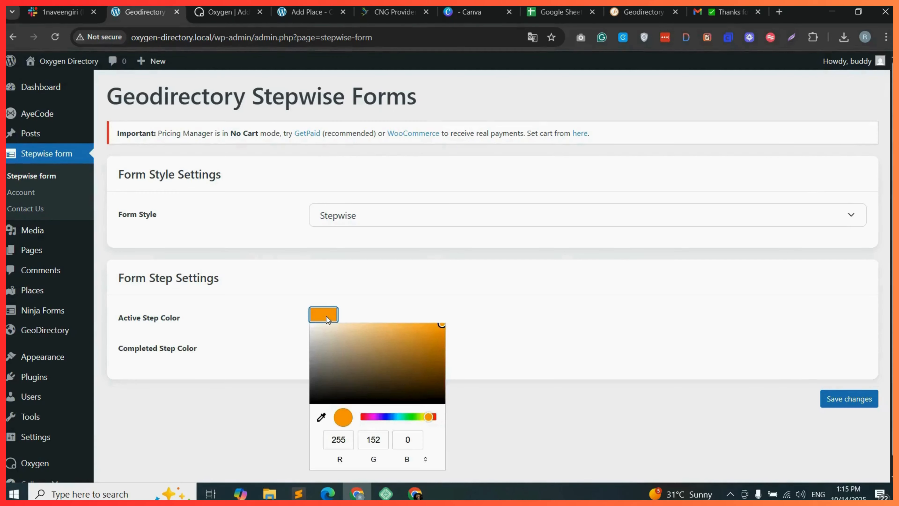
pyautogui.moveTo(442, 332)
pyautogui.mouseDown()
pyautogui.moveTo(370, 352)
pyautogui.moveTo(402, 378)
pyautogui.moveTo(437, 333)
pyautogui.mouseUp()
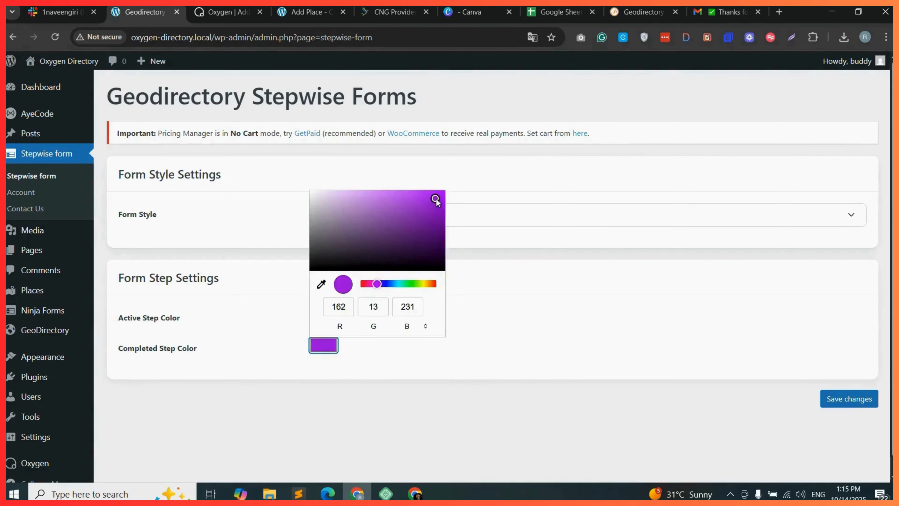
pyautogui.moveTo(436, 198); pyautogui.dragTo(437, 199)
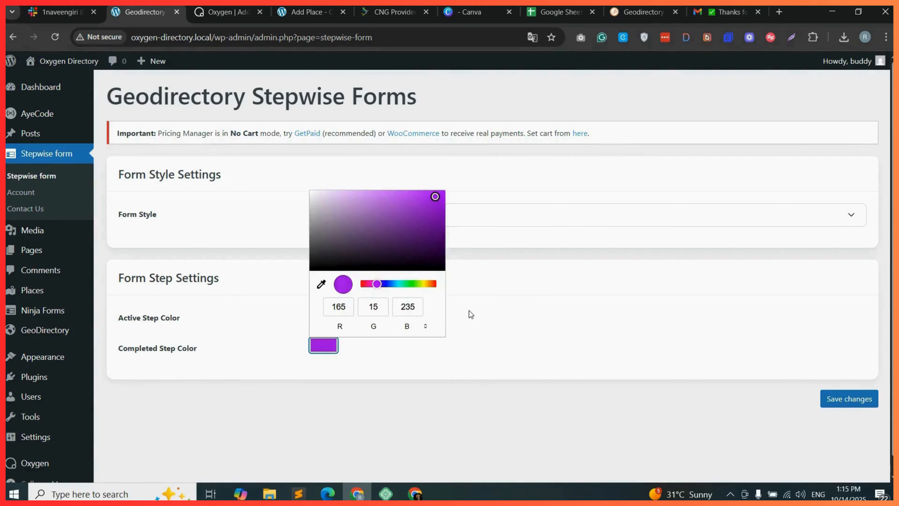
pyautogui.click(470, 311)
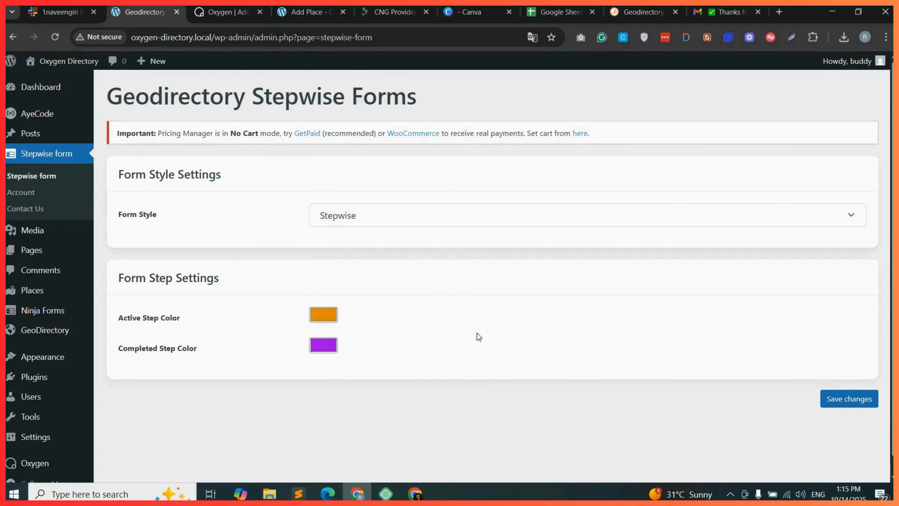
pyautogui.click(857, 400)
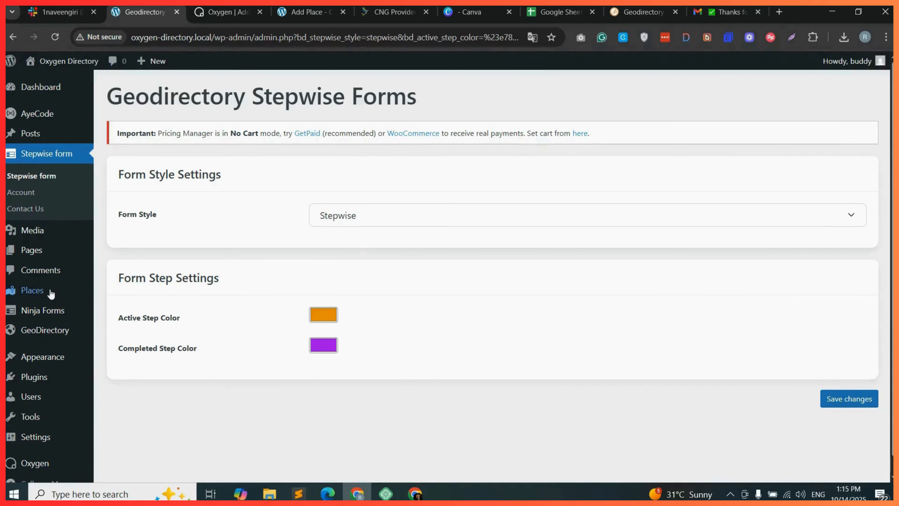
# Open the Places settings and compare the Add listing form fields with the front-end listing form.
pyautogui.moveTo(44, 290)
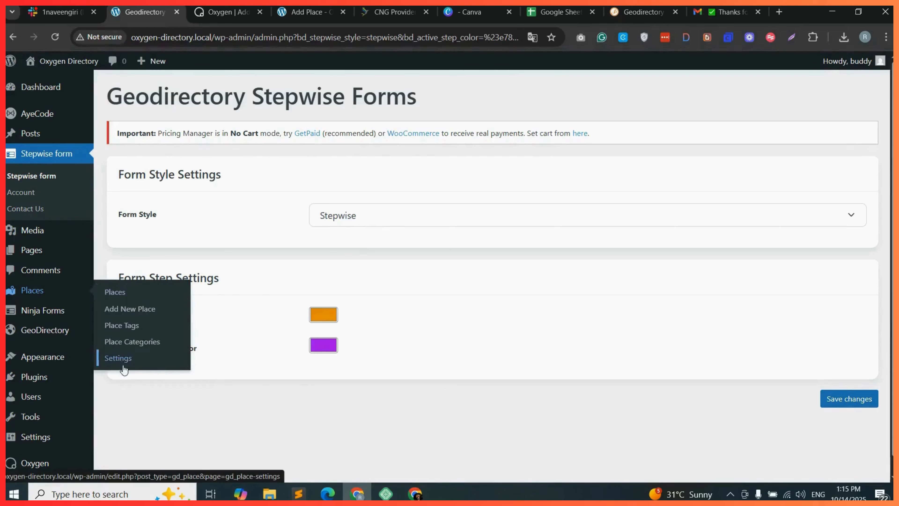
pyautogui.click(123, 359)
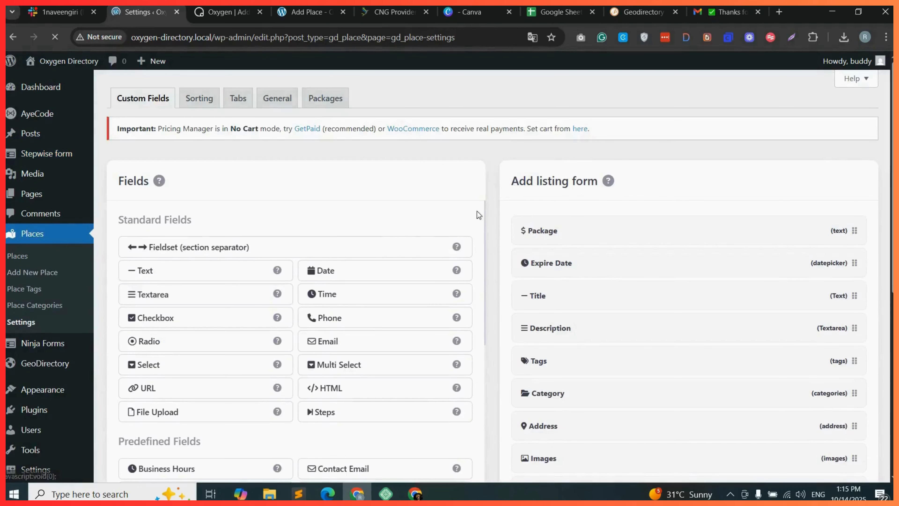
pyautogui.scroll(-2, 614, 170)
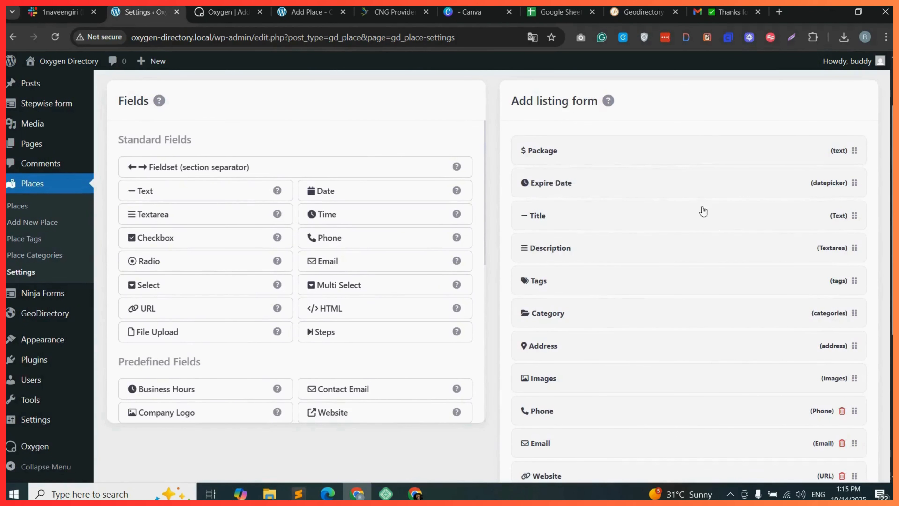
pyautogui.scroll(-3, 207, 407)
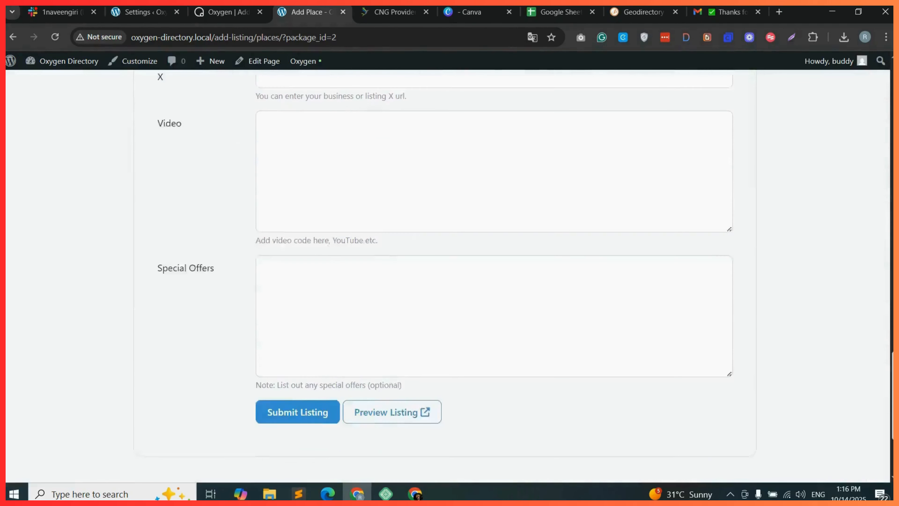
pyautogui.scroll(13, 206, 406)
pyautogui.scroll(15, 555, 123)
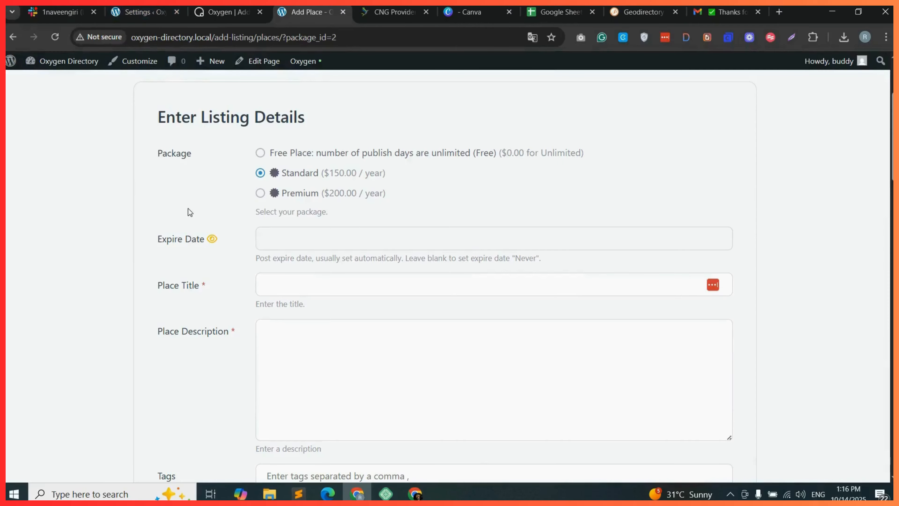
pyautogui.click(149, 12)
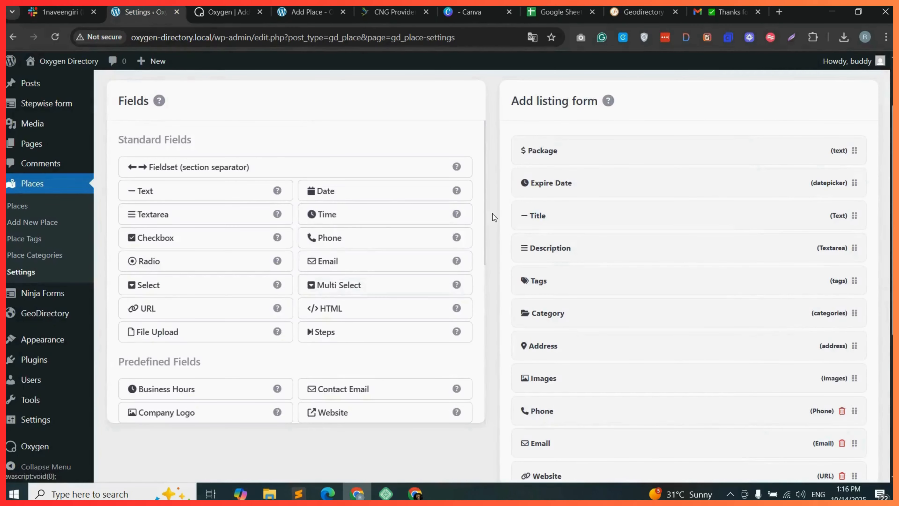
# Add a Steps field labelled Basic to the Add listing form, save it, and place it at the top.
pyautogui.moveTo(484, 188); pyautogui.dragTo(485, 225)
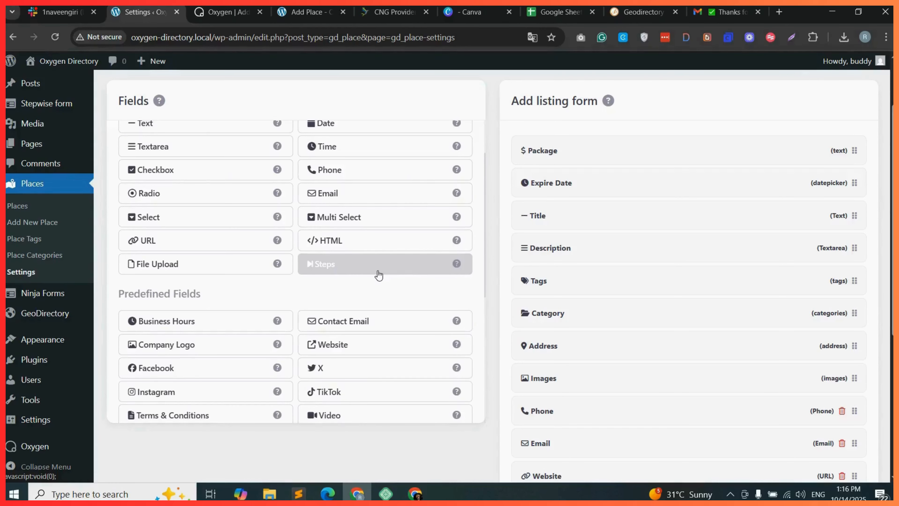
pyautogui.click(405, 264)
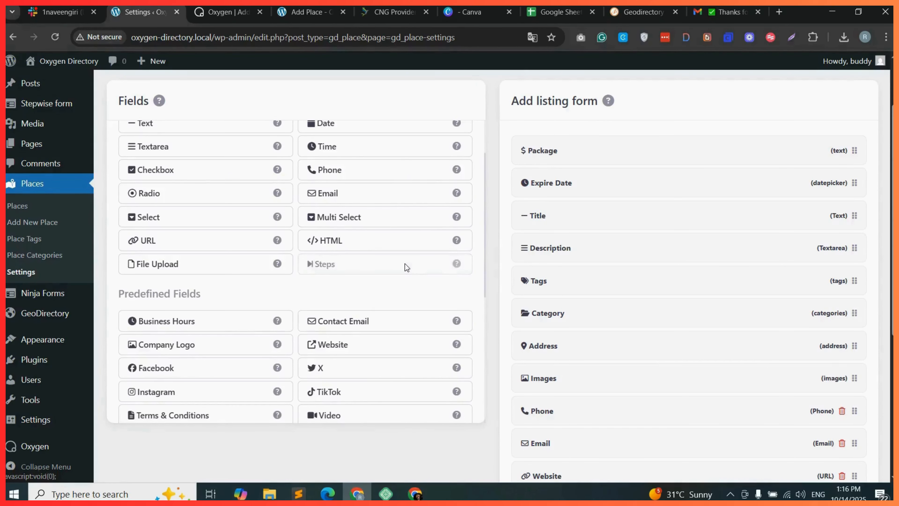
pyautogui.click(158, 129)
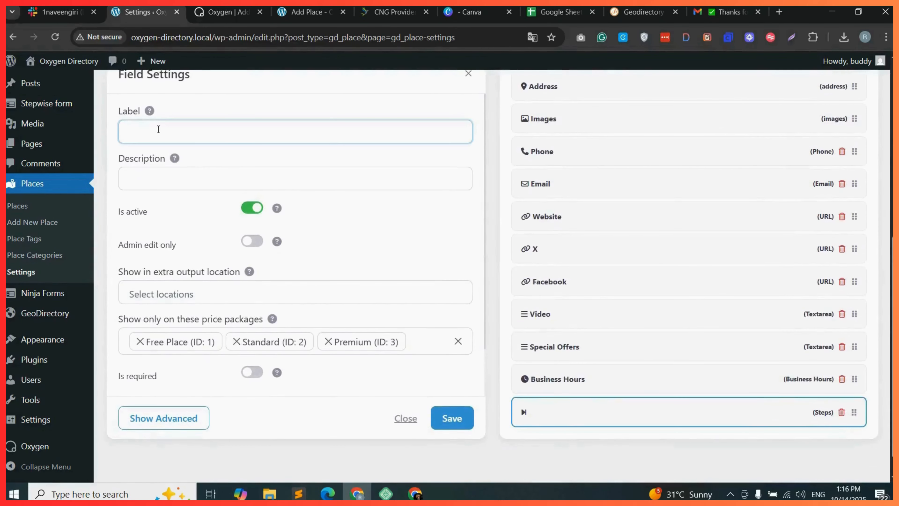
pyautogui.write('Basic')
pyautogui.click(450, 419)
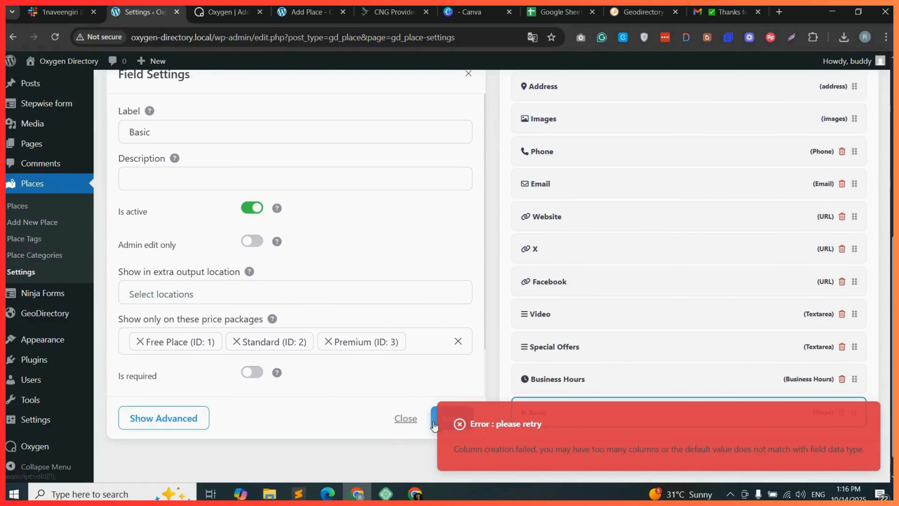
pyautogui.click(434, 423)
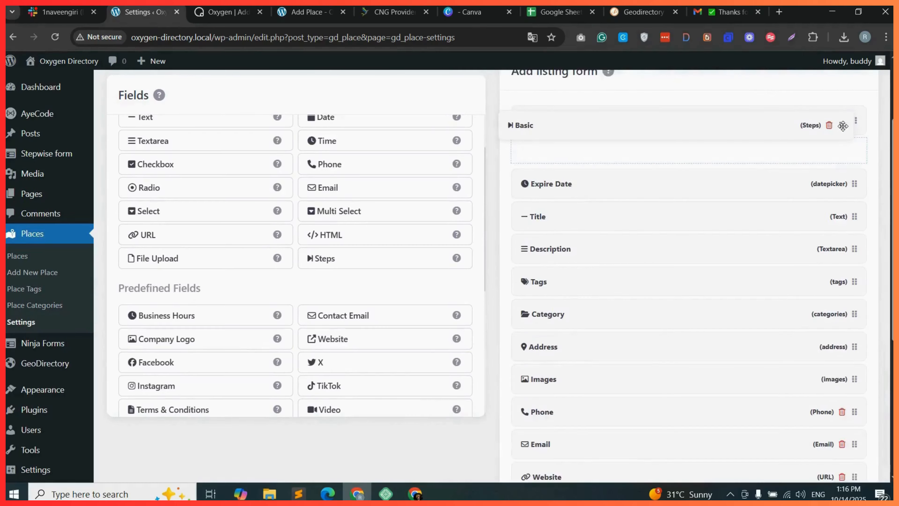
pyautogui.moveTo(843, 126)
pyautogui.mouseDown()
pyautogui.moveTo(854, 141)
pyautogui.moveTo(861, 129)
pyautogui.moveTo(852, 142)
pyautogui.mouseUp()
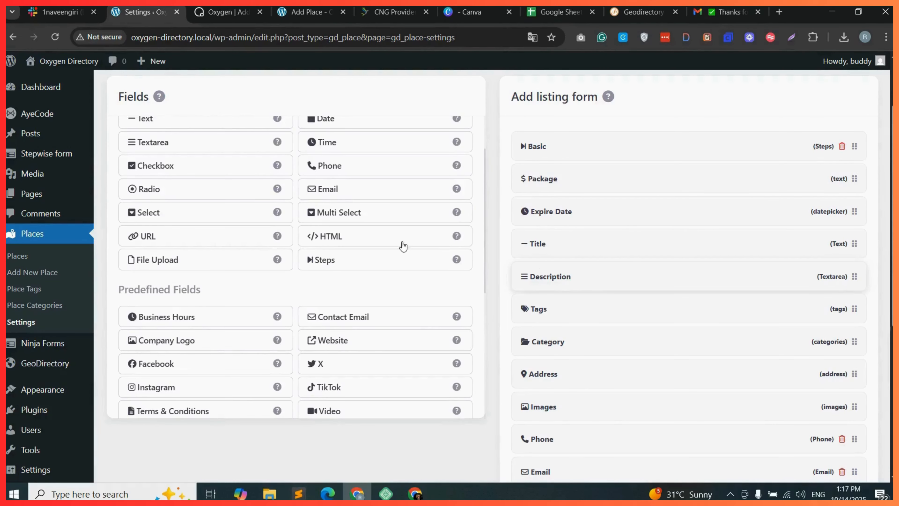
# Add another Steps field labelled Listing Details and save it.
pyautogui.click(376, 262)
pyautogui.write('Listing ')
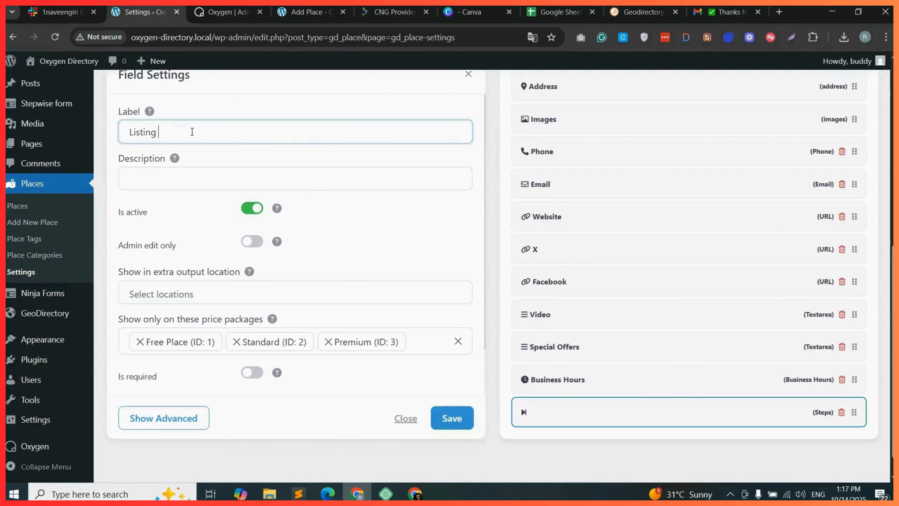
pyautogui.write('Details')
pyautogui.click(459, 425)
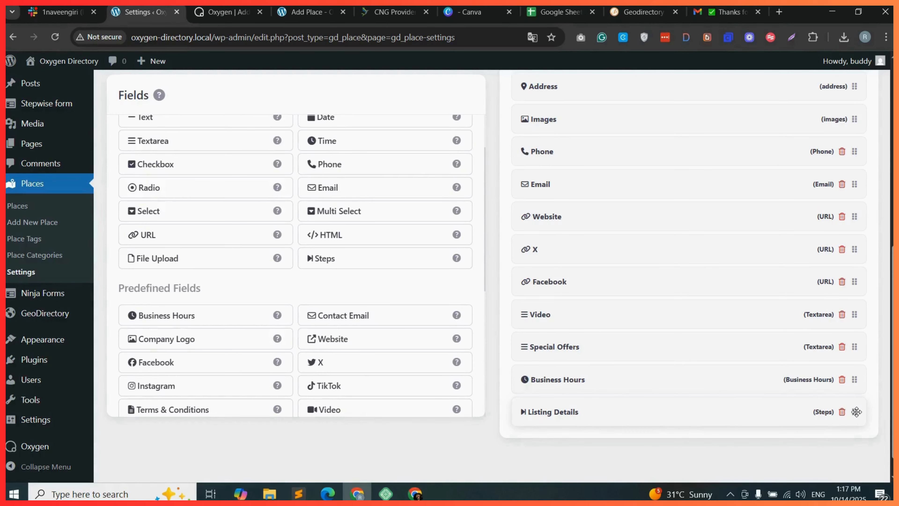
# Move the Listing Details step to the top of the form and the Basic step below Category.
pyautogui.moveTo(857, 412); pyautogui.dragTo(856, 208)
pyautogui.scroll(1, 602, 188)
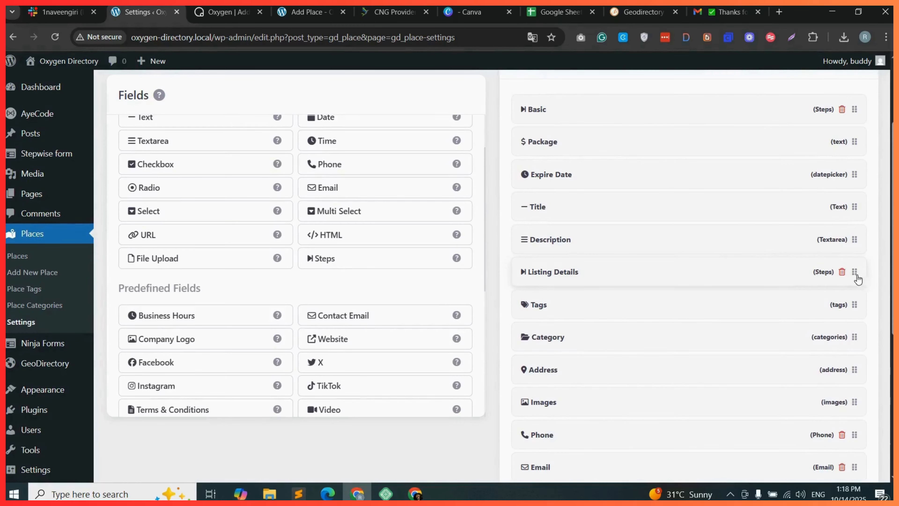
pyautogui.moveTo(855, 272); pyautogui.dragTo(851, 95)
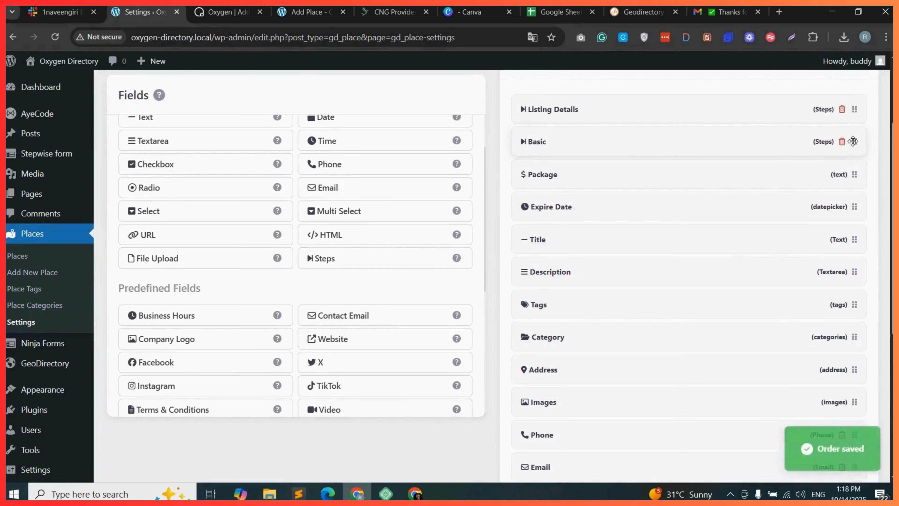
pyautogui.moveTo(855, 141); pyautogui.dragTo(854, 335)
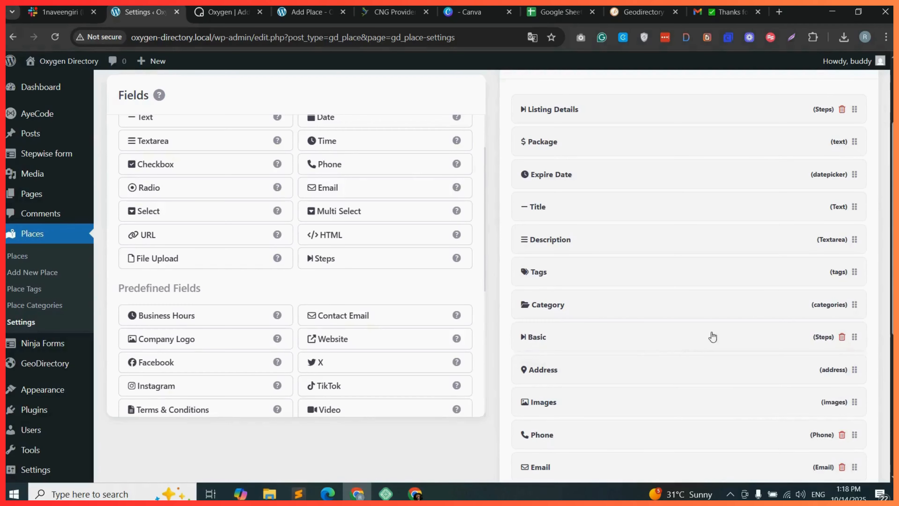
# Relabel the Basic step as Listing Inforamtion and save it.
pyautogui.click(615, 344)
pyautogui.write('Listing Inforamtion')
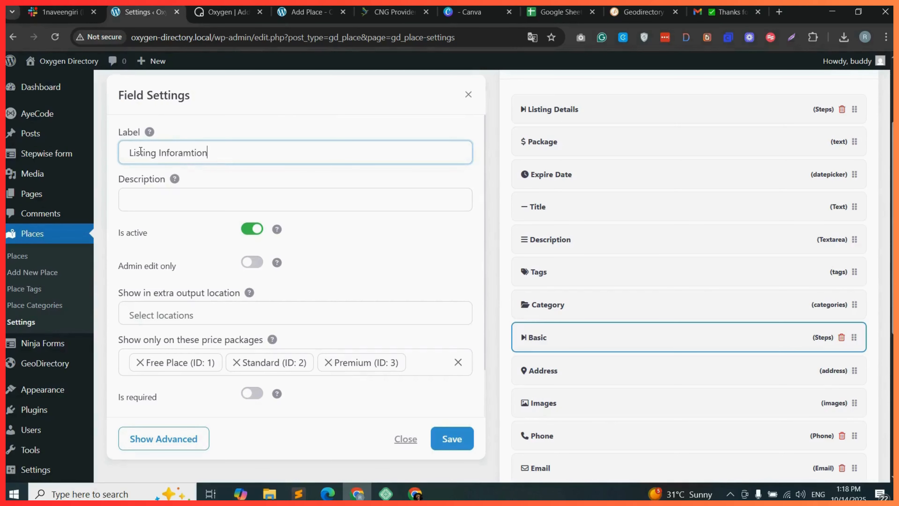
pyautogui.click(460, 440)
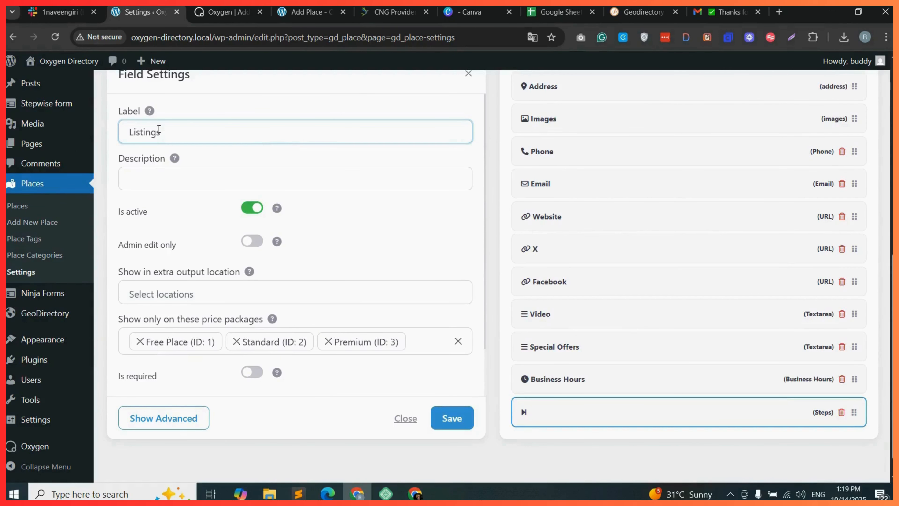
# Add a Steps field labelled Listings Socials, save it, and move it below the Email field.
pyautogui.write('cials')
pyautogui.click(458, 421)
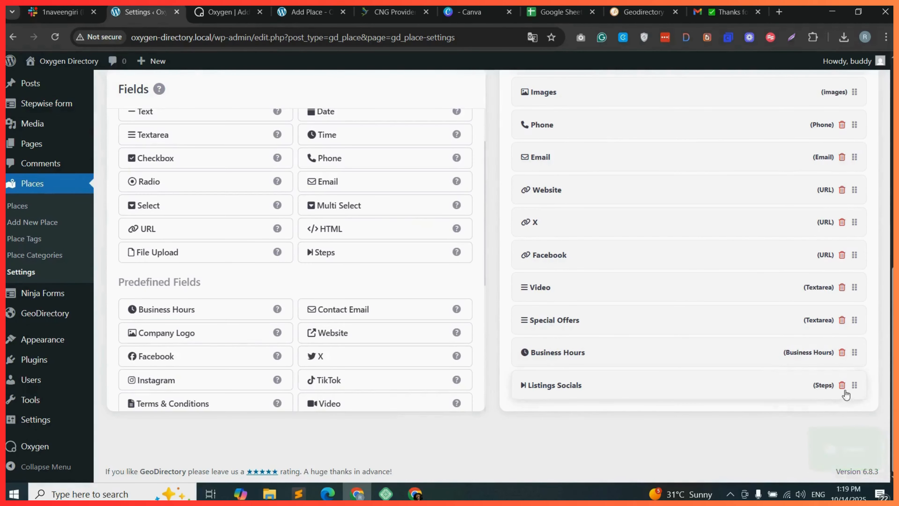
pyautogui.moveTo(855, 387); pyautogui.dragTo(855, 197)
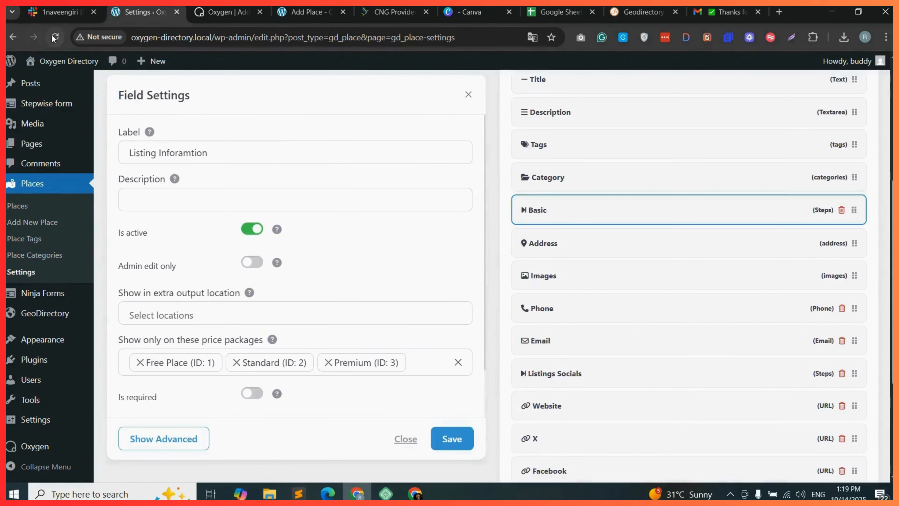
# Move the Business Hours field above the Listings Socials step and save the open step settings.
pyautogui.click(55, 38)
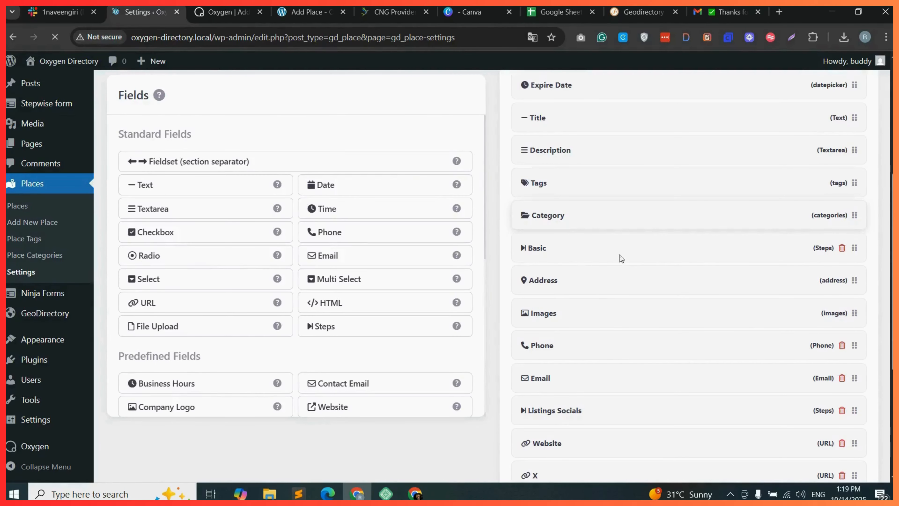
pyautogui.scroll(-3, 595, 216)
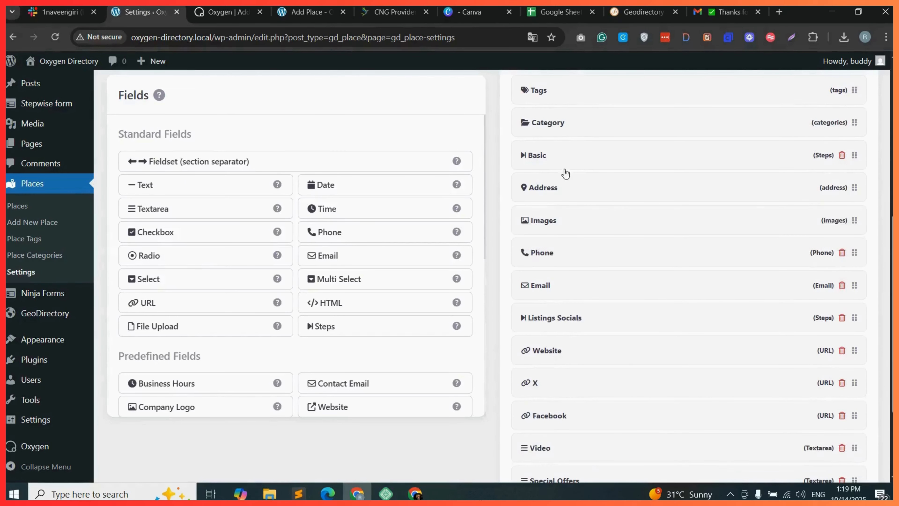
pyautogui.click(628, 160)
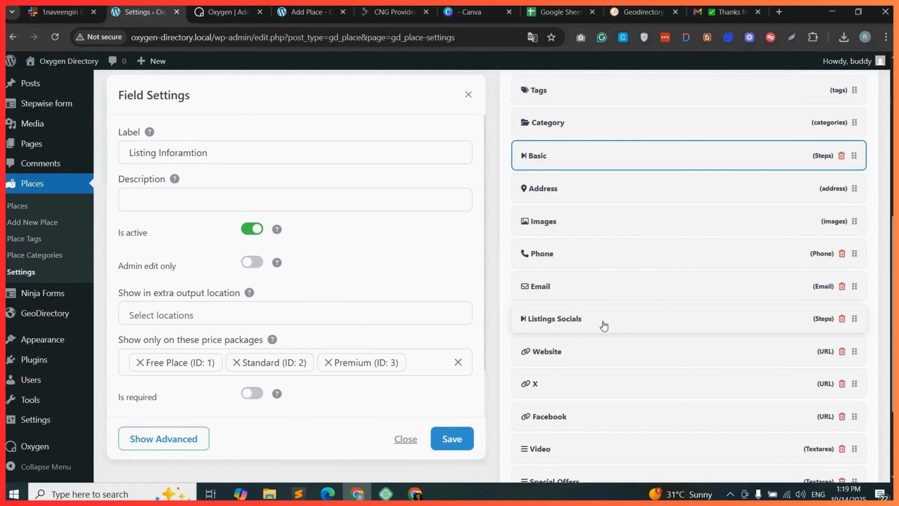
pyautogui.scroll(-3, 853, 415)
pyautogui.moveTo(853, 414); pyautogui.dragTo(855, 302)
pyautogui.moveTo(855, 302); pyautogui.dragTo(854, 301)
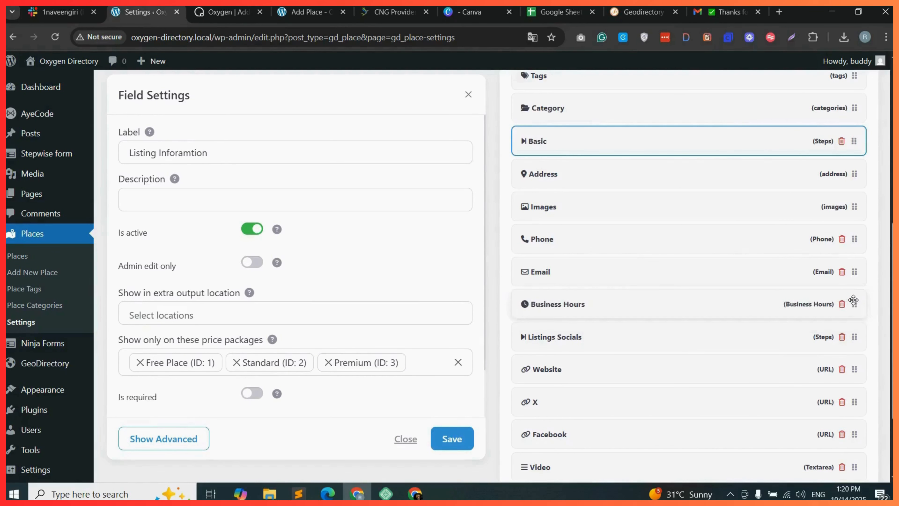
pyautogui.click(450, 434)
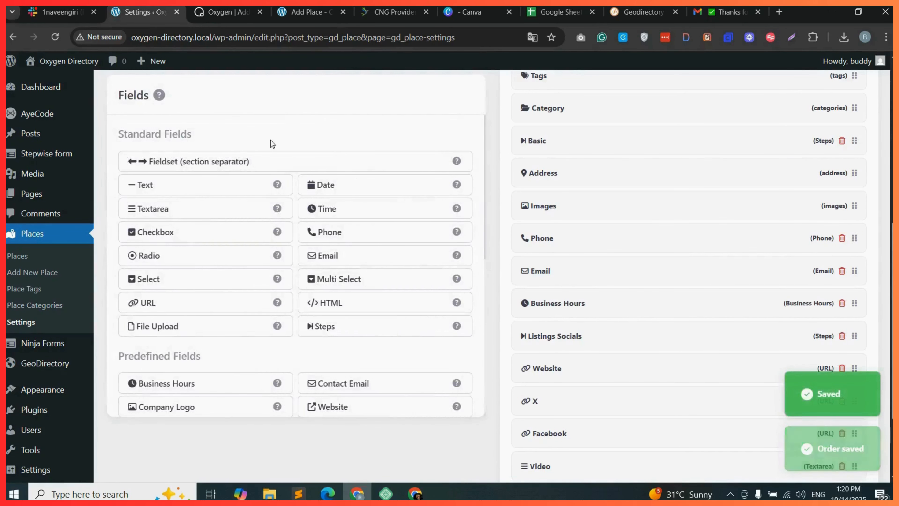
# Reload the front-end Add Place listing form to check the new steps.
pyautogui.click(308, 12)
pyautogui.click(56, 37)
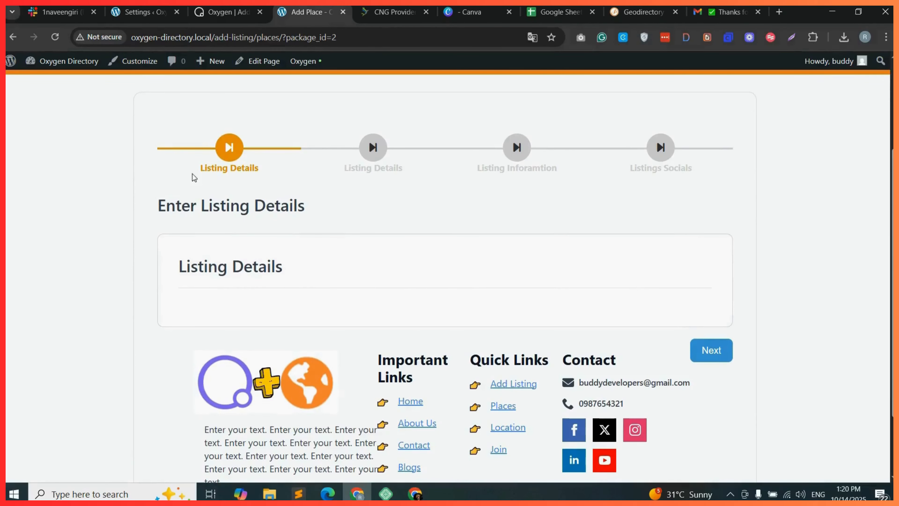
# Delete the Basic step from the add listing form fields.
pyautogui.moveTo(197, 173); pyautogui.dragTo(270, 173)
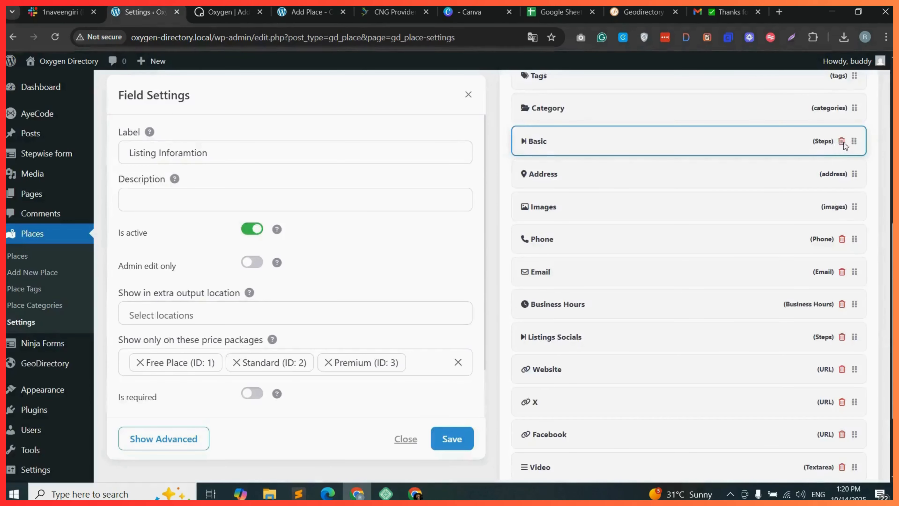
pyautogui.click(842, 141)
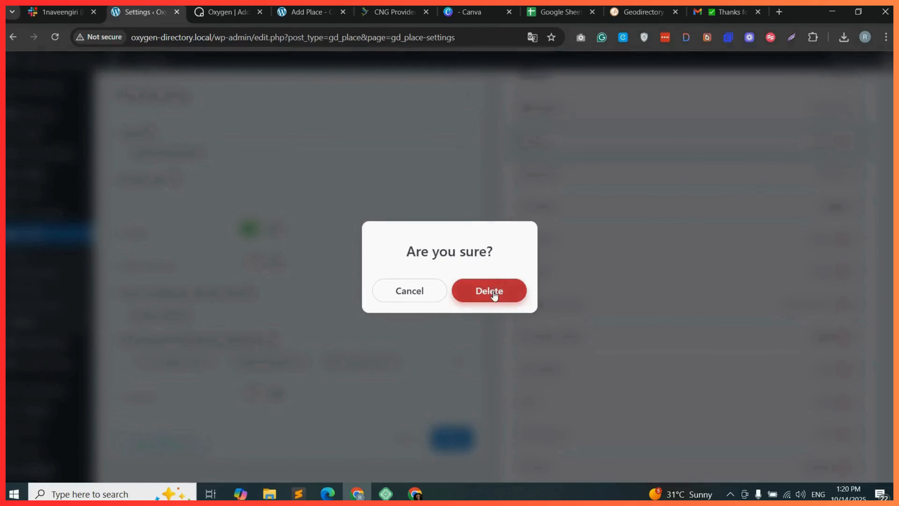
pyautogui.click(492, 293)
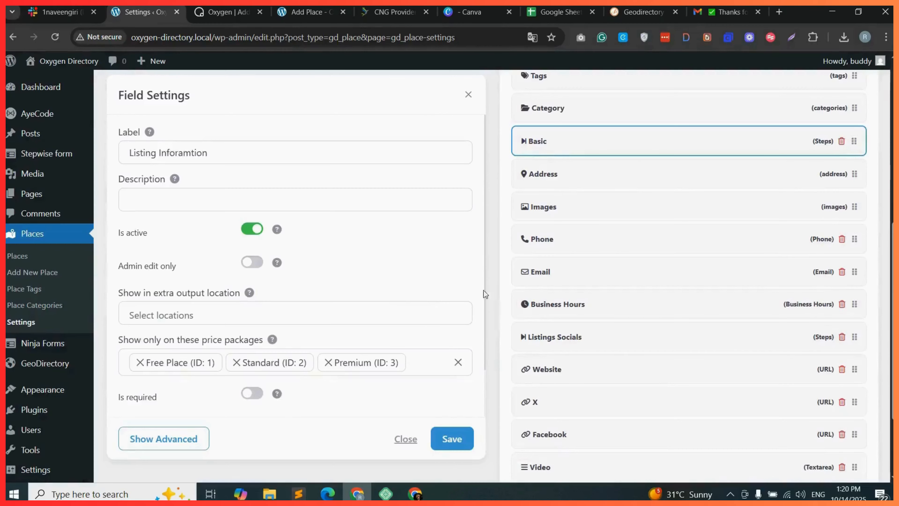
# Move the second Listing Details step below Category, rename it Listing Information, and save it.
pyautogui.click(56, 38)
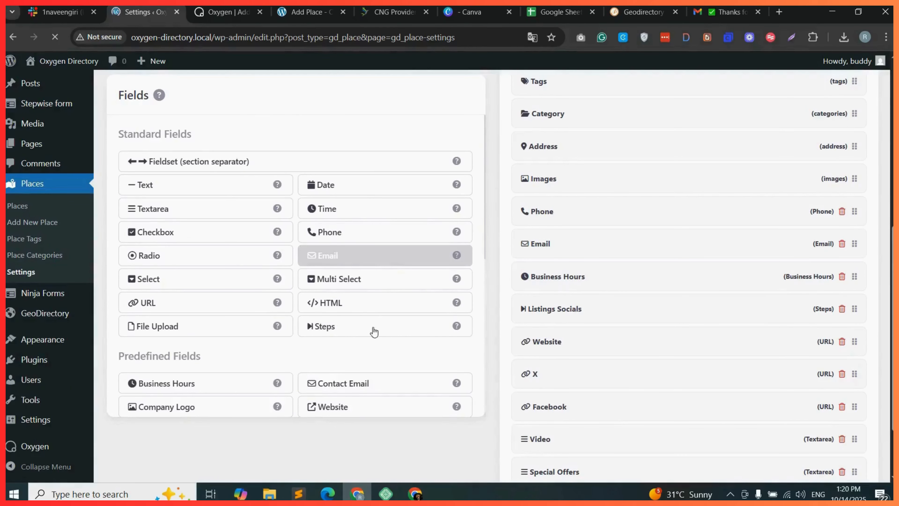
pyautogui.scroll(1, 580, 145)
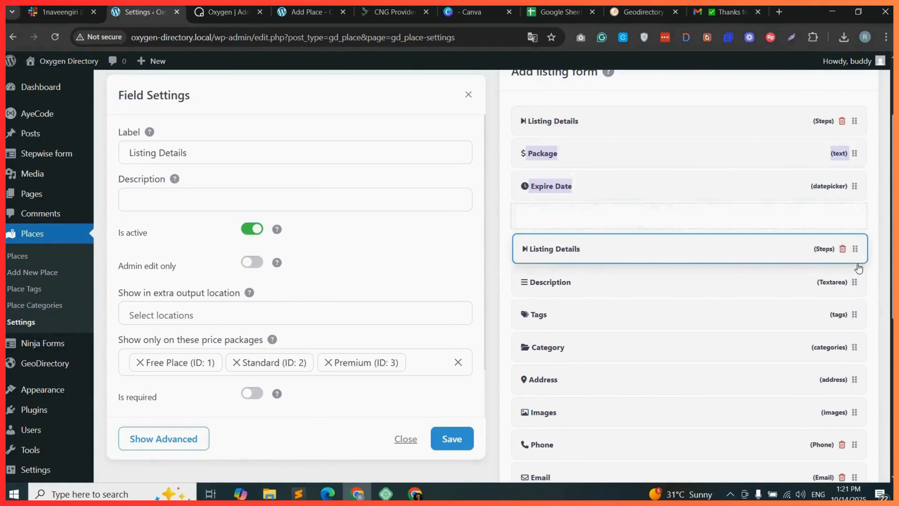
pyautogui.moveTo(858, 267); pyautogui.dragTo(857, 338)
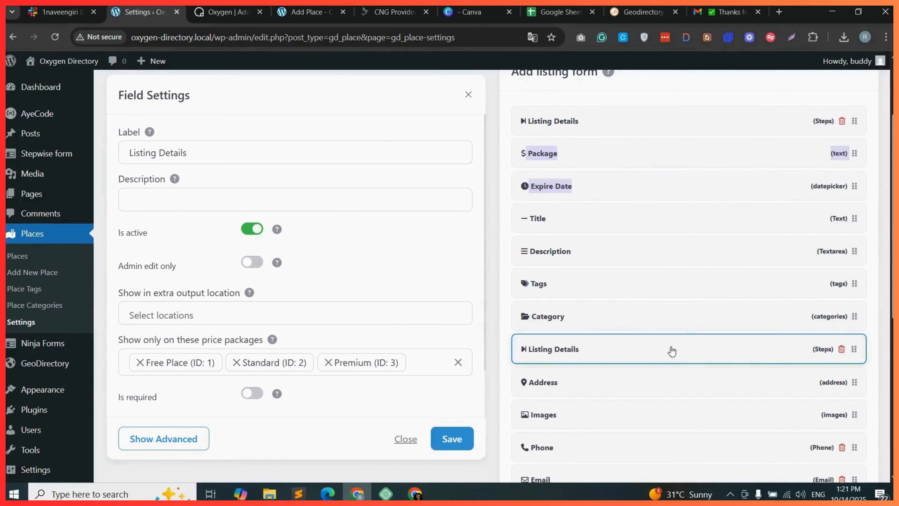
pyautogui.tripleClick(180, 149)
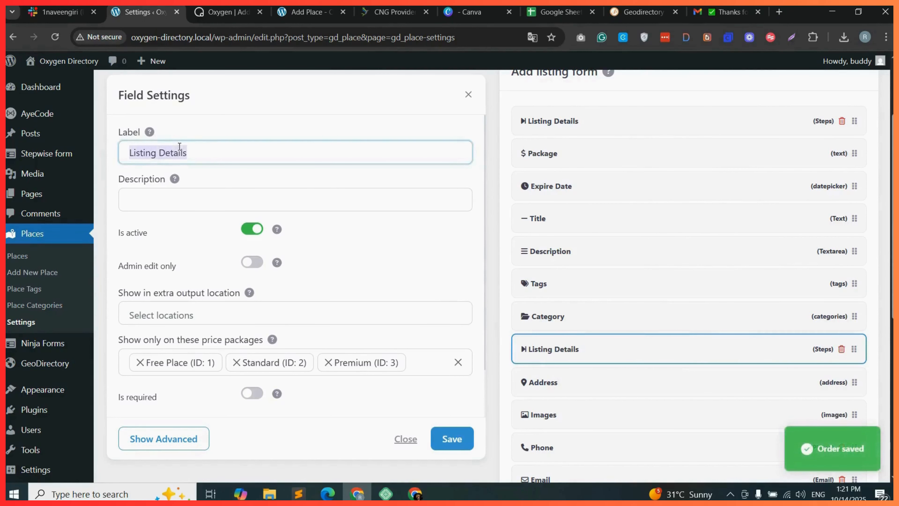
pyautogui.press('End')
pyautogui.press('BackSpace')
pyautogui.press('BackSpace')
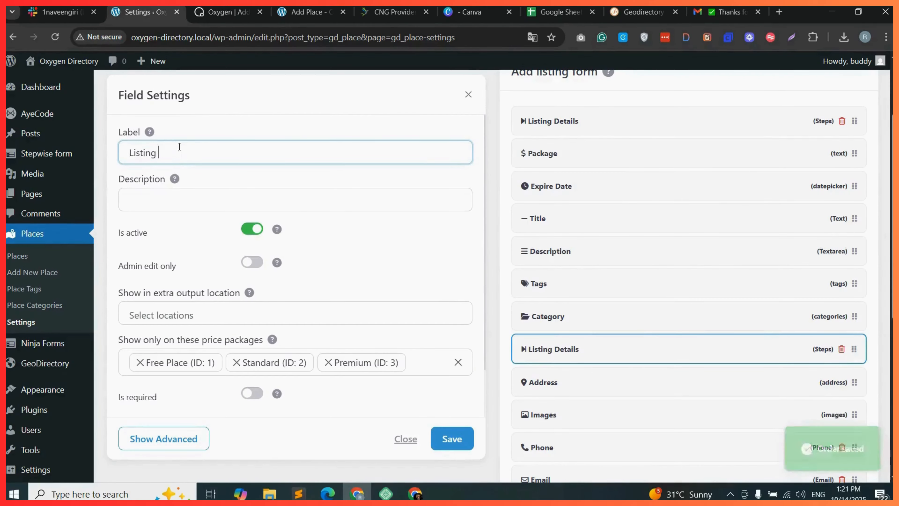
pyautogui.write('Information')
pyautogui.click(449, 437)
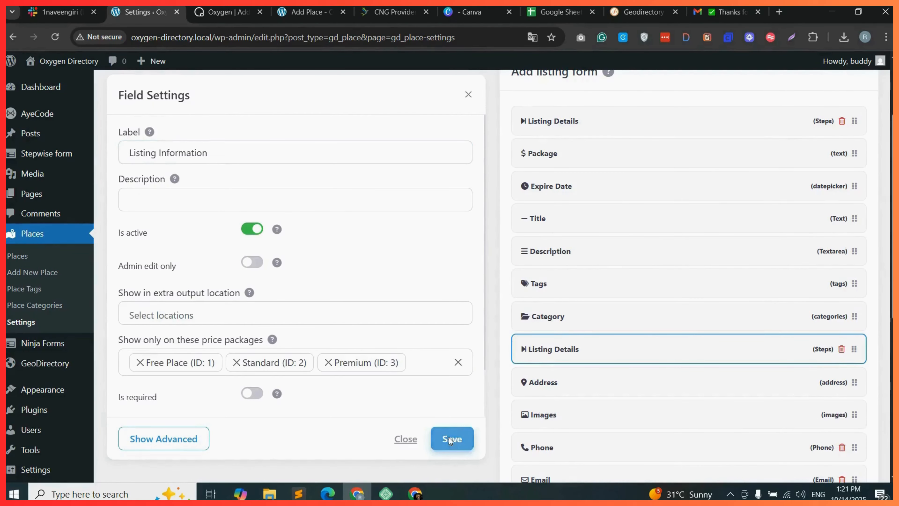
# Reload the front-end Add Place form and scroll through its Listing Details step.
pyautogui.click(308, 12)
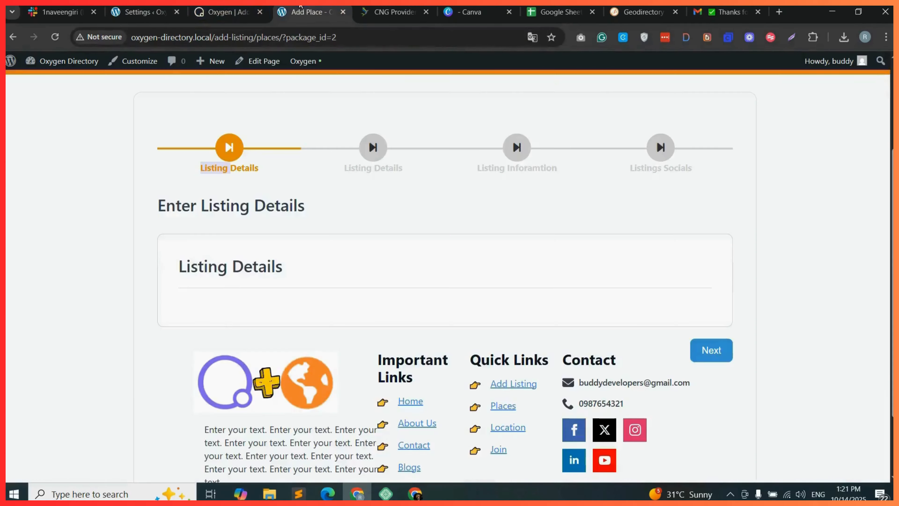
pyautogui.click(57, 38)
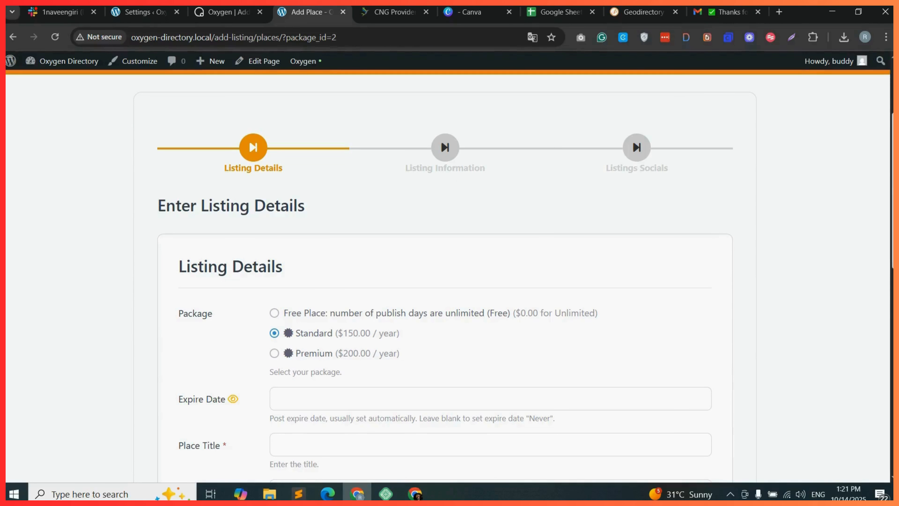
pyautogui.scroll(4, 448, 274)
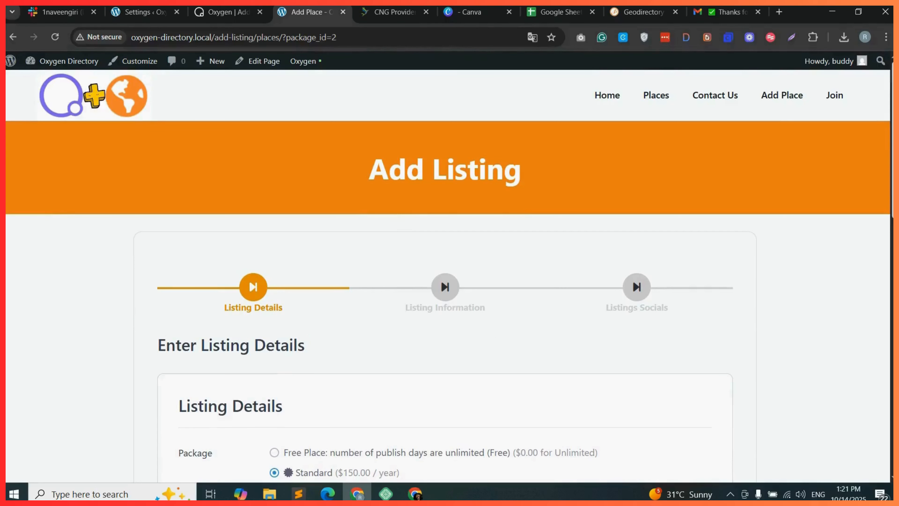
pyautogui.scroll(-5, 448, 274)
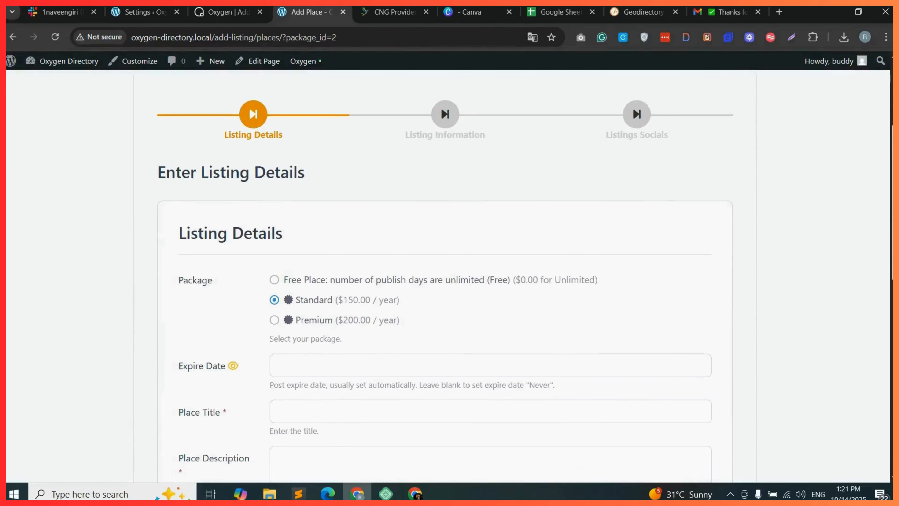
pyautogui.scroll(-2, 260, 94)
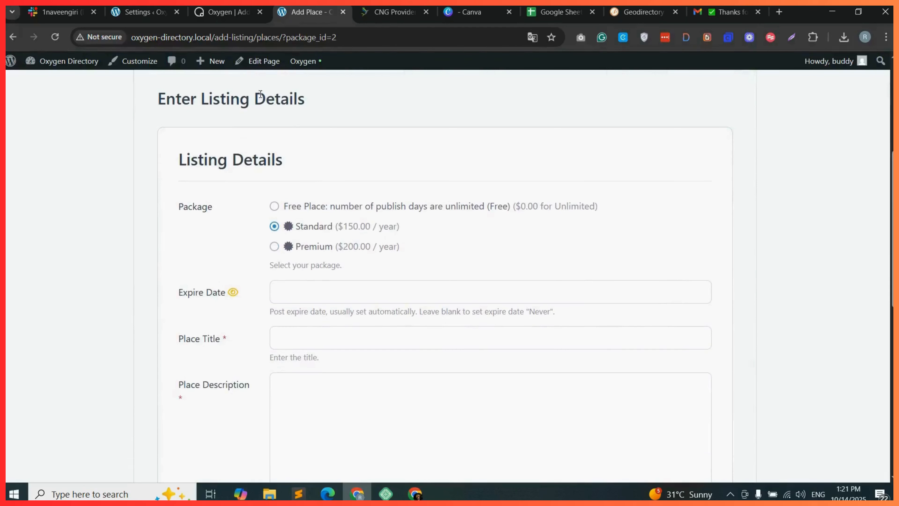
pyautogui.scroll(-4, 225, 212)
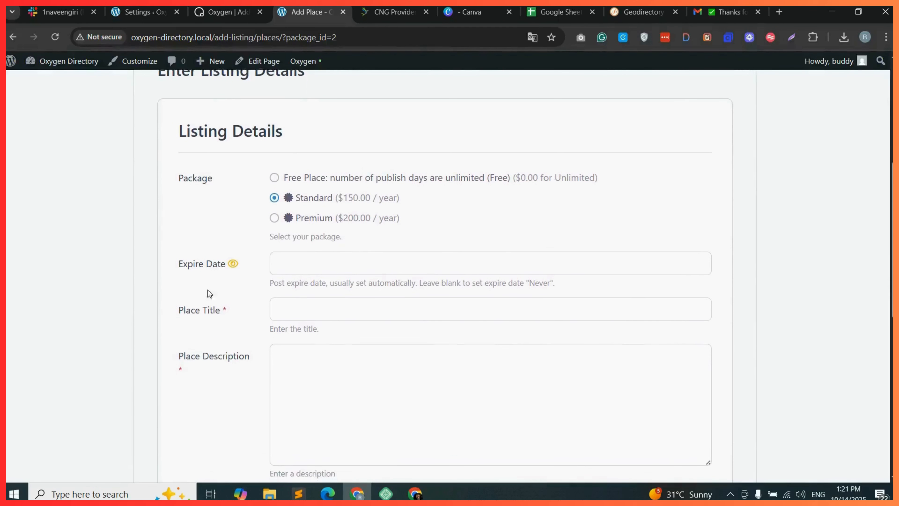
pyautogui.scroll(-3, 224, 390)
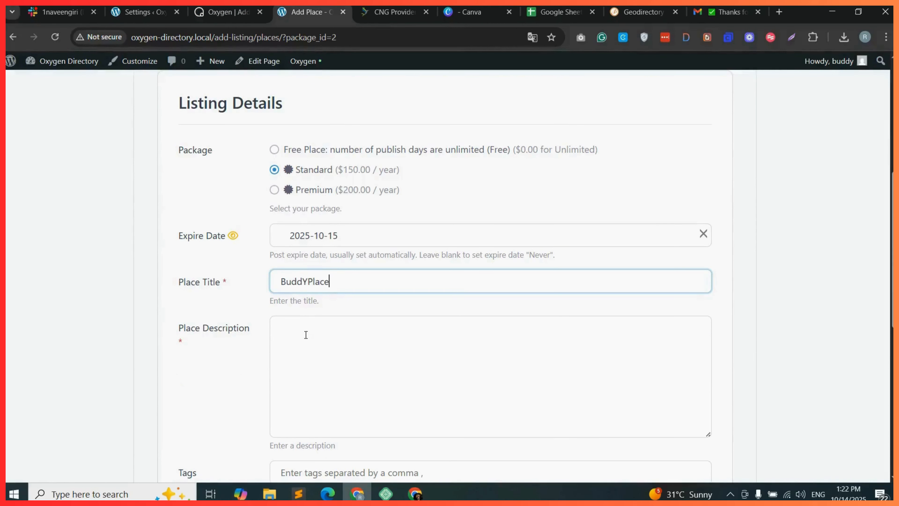
# Enter lorem as the place description.
pyautogui.click(297, 329)
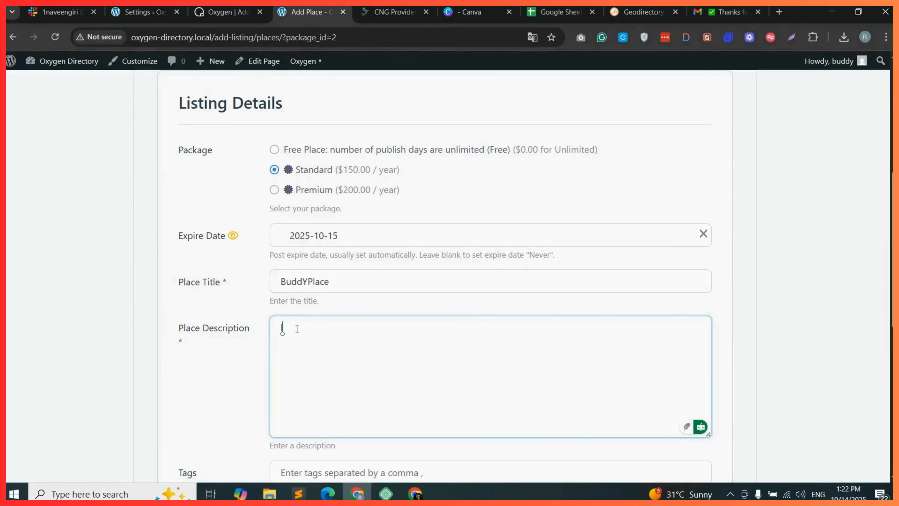
pyautogui.write('lorem')
pyautogui.scroll(-3, 433, 365)
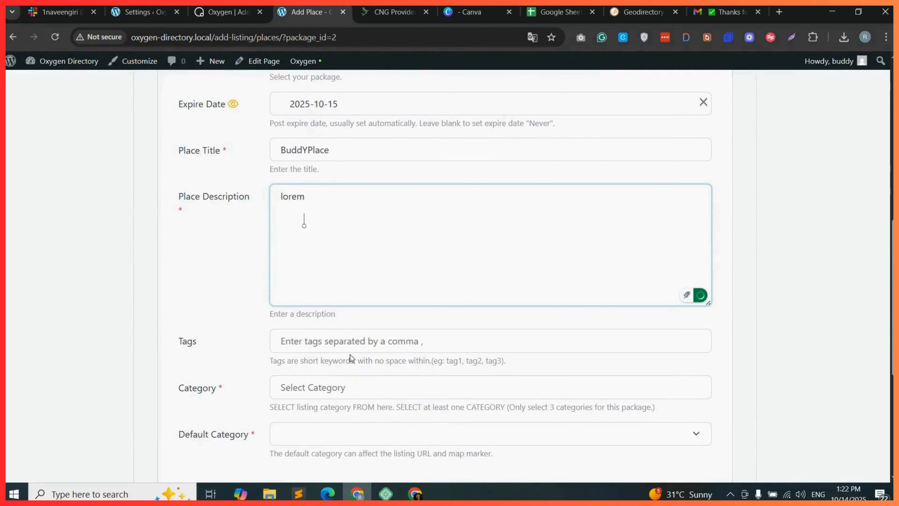
pyautogui.scroll(-1, 305, 381)
# Select the Tags tag and the Feature category, and advance to the next form step.
pyautogui.click(301, 320)
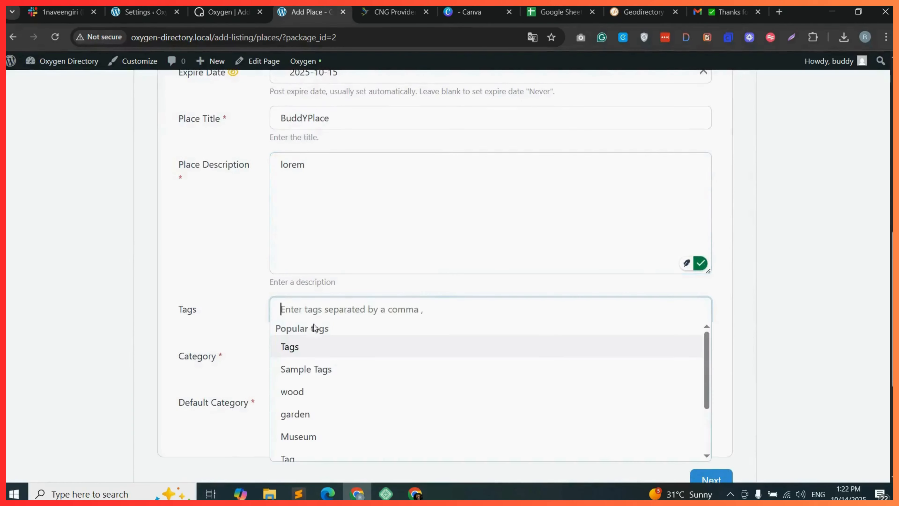
pyautogui.click(314, 355)
pyautogui.click(316, 361)
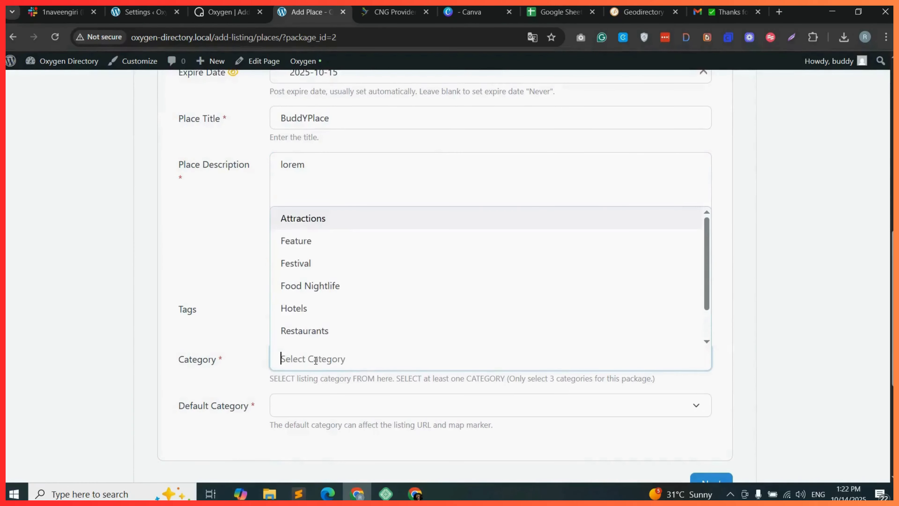
pyautogui.click(298, 241)
pyautogui.scroll(-1, 361, 386)
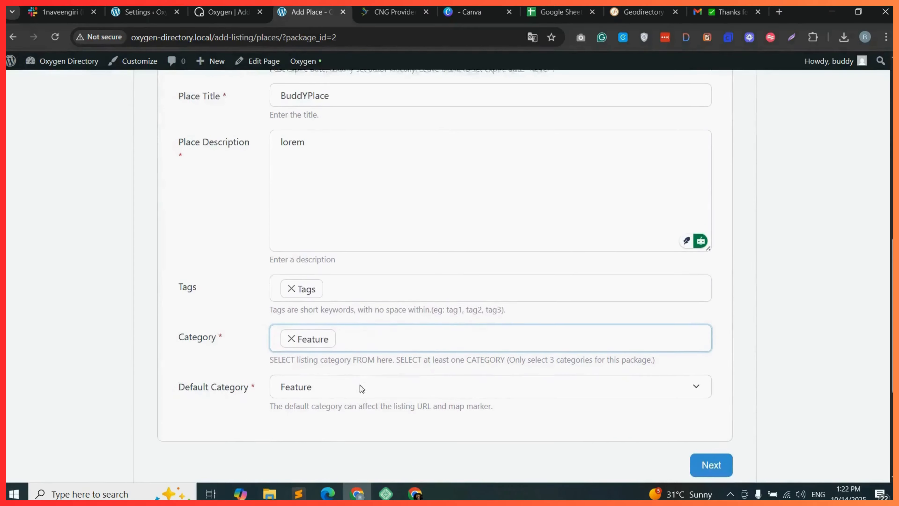
pyautogui.click(718, 443)
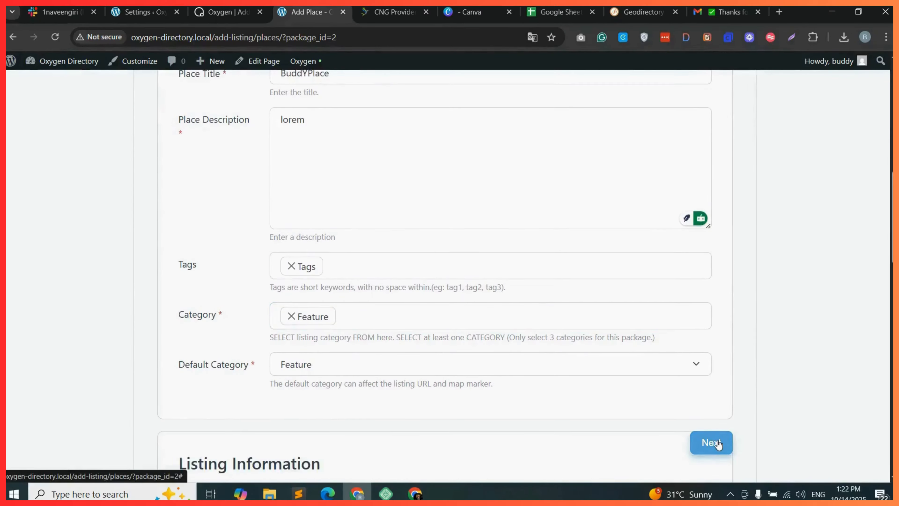
# Return to the Listing Information step and advance to the Listings Socials step.
pyautogui.scroll(1, 295, 239)
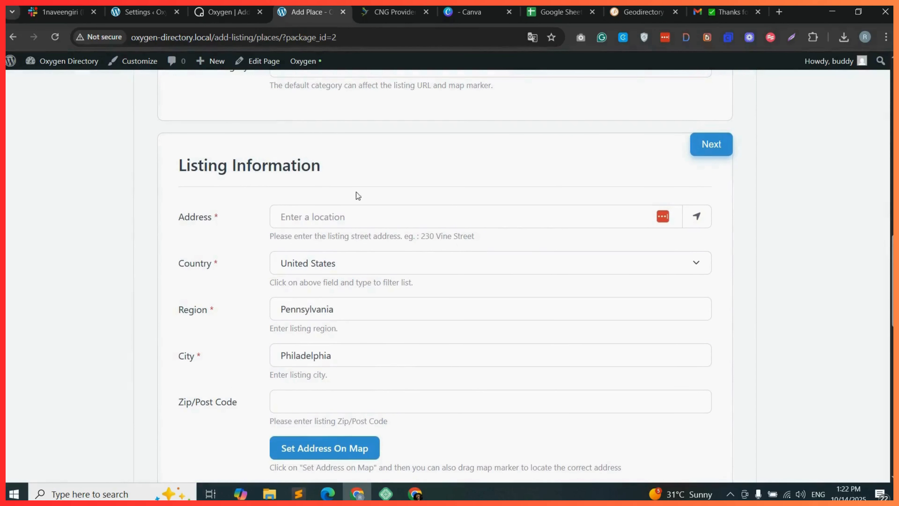
pyautogui.scroll(13, 356, 195)
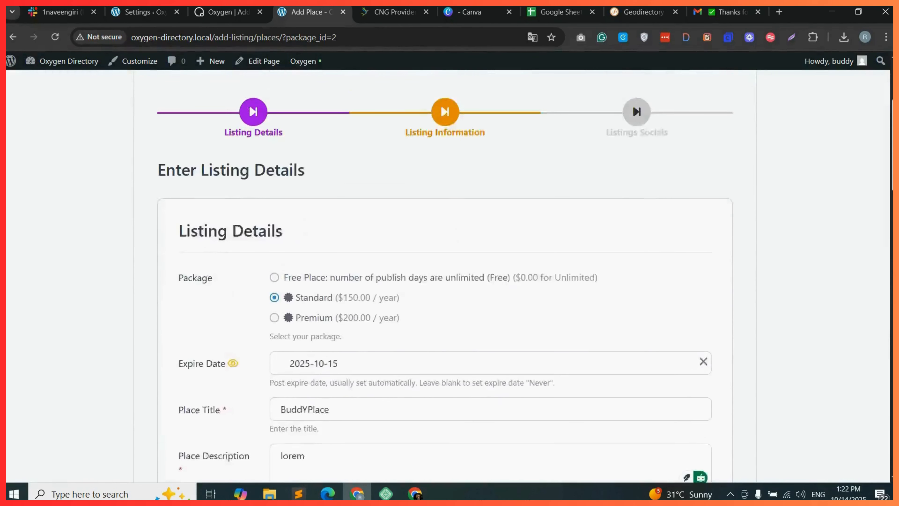
pyautogui.scroll(1, 381, 188)
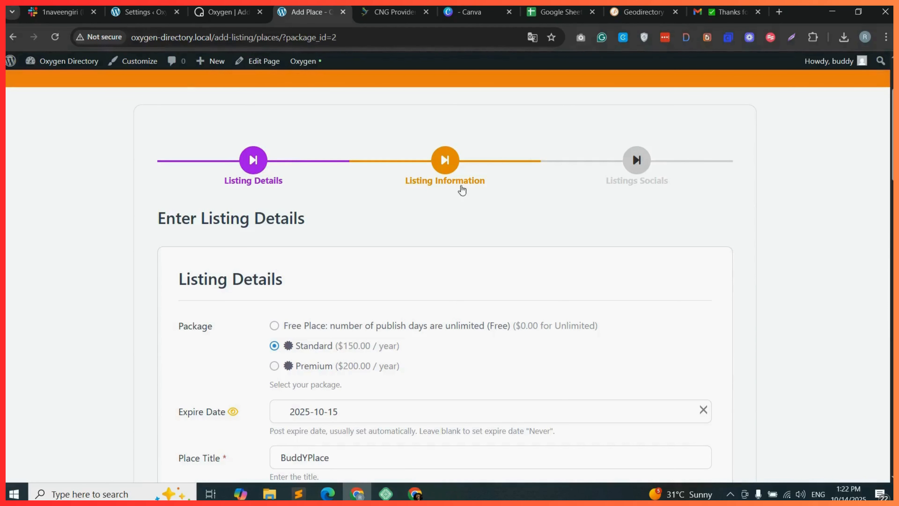
pyautogui.click(445, 183)
pyautogui.scroll(-2, 428, 348)
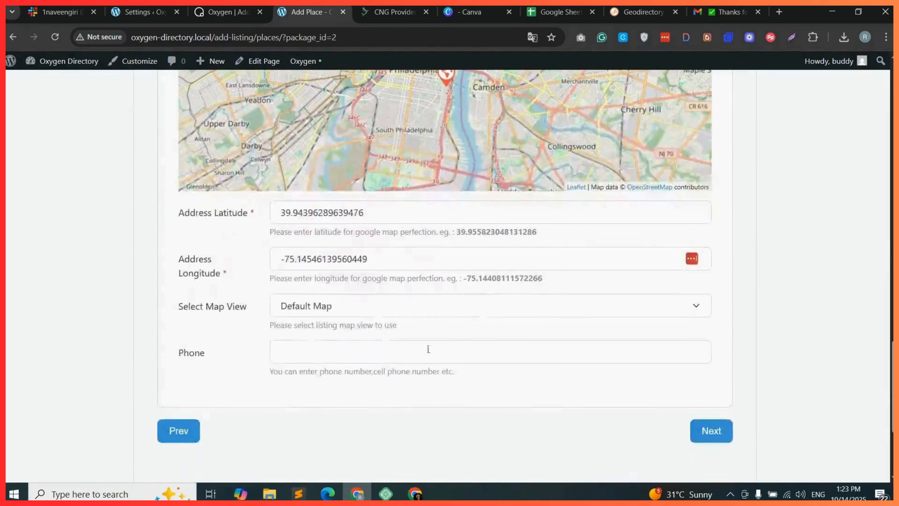
pyautogui.click(709, 430)
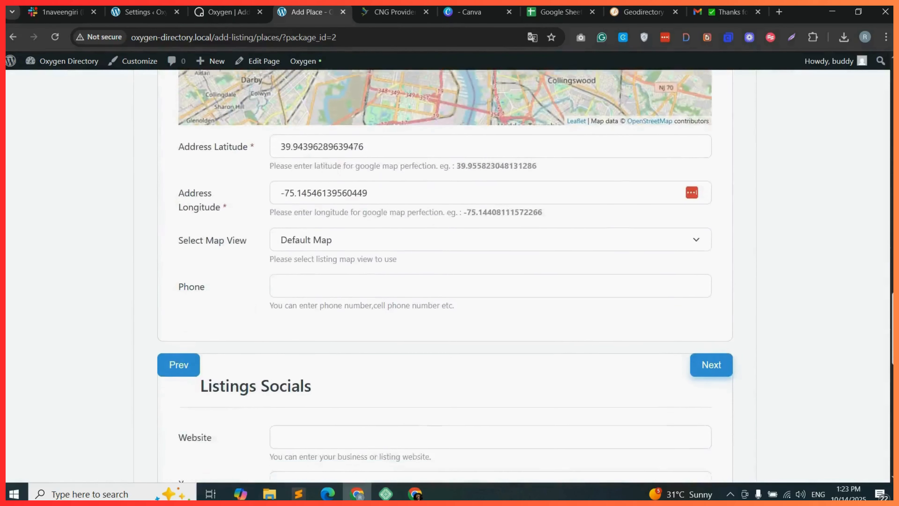
# Try to submit the listing with buddydevelopers.com as the website.
pyautogui.scroll(-3, 362, 314)
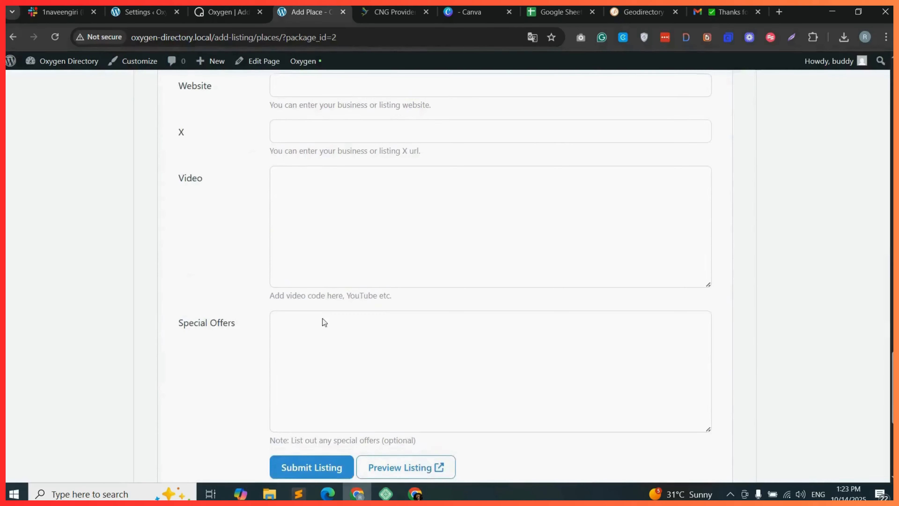
pyautogui.click(299, 320)
pyautogui.scroll(1, 298, 279)
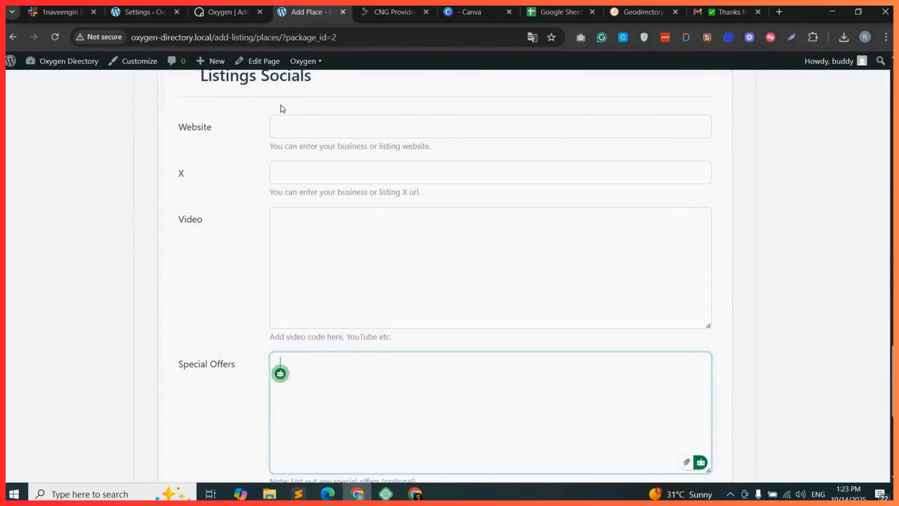
pyautogui.click(288, 121)
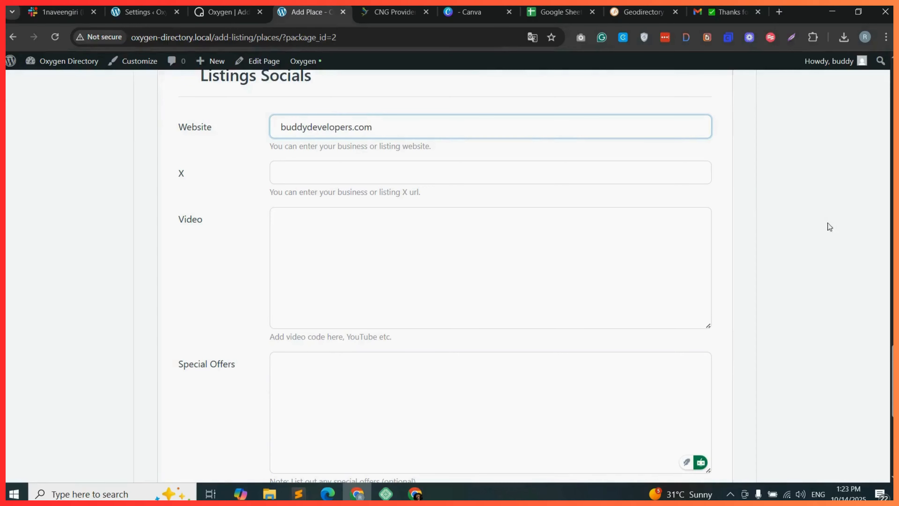
pyautogui.scroll(-5, 447, 376)
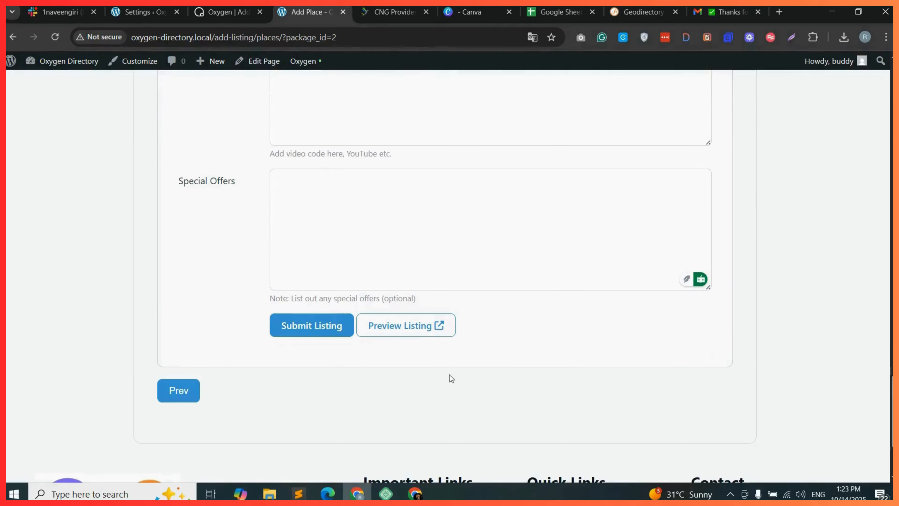
pyautogui.click(317, 336)
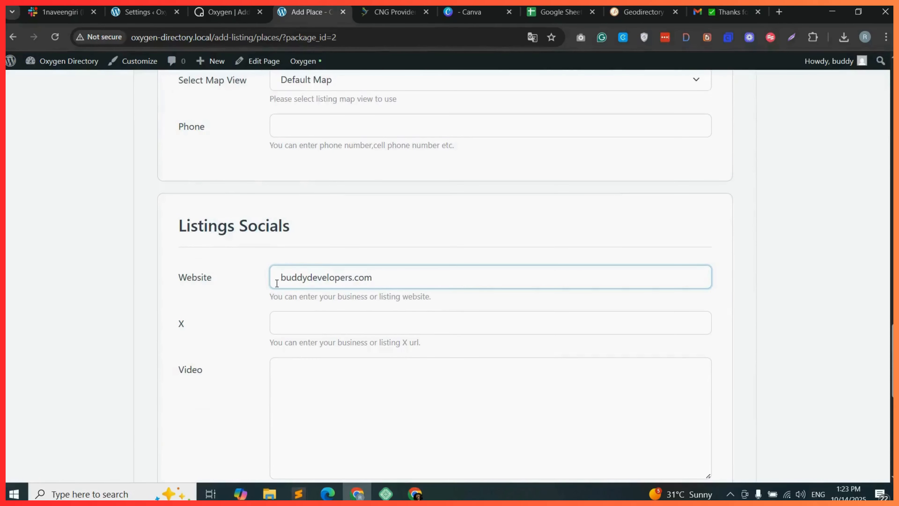
# Copy the Geodirectory Stepwise Form product page URL and paste it into the Website field.
pyautogui.click(642, 12)
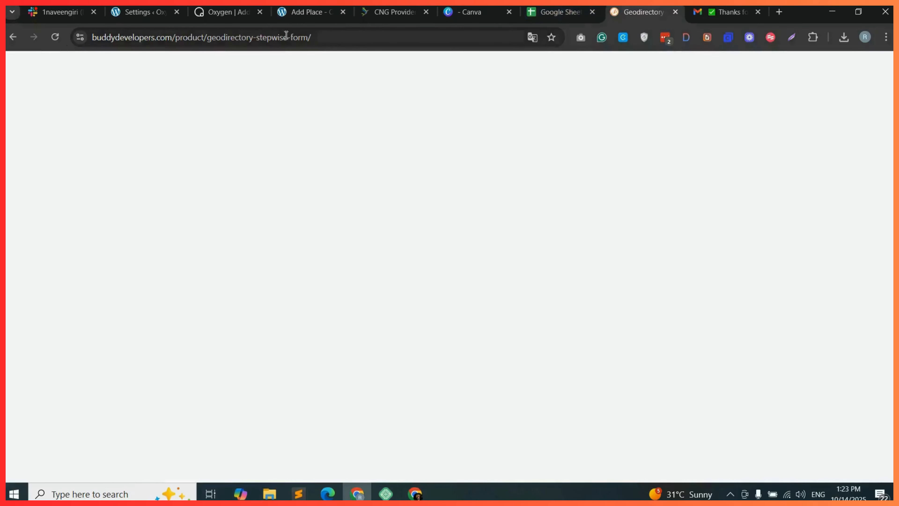
pyautogui.click(356, 36)
pyautogui.hotkey('ctrl', 'c')
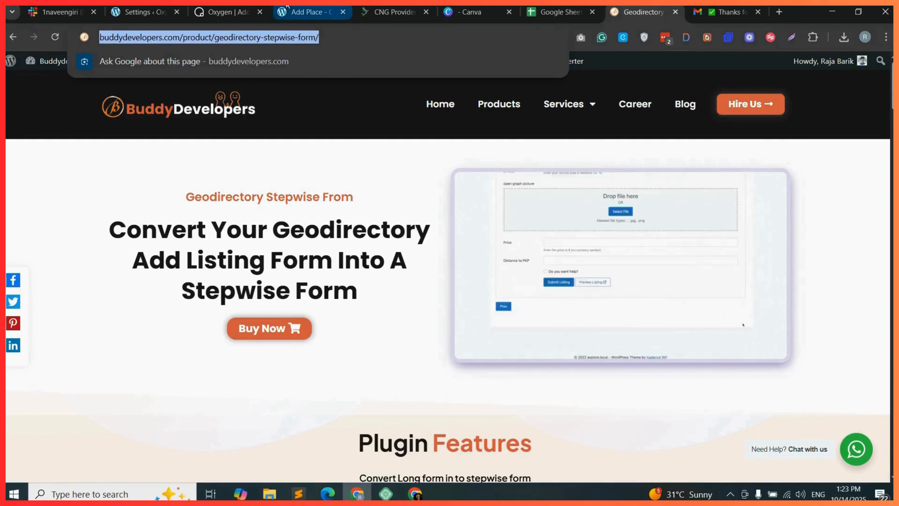
pyautogui.click(311, 12)
pyautogui.hotkey('ctrl', 'a')
pyautogui.hotkey('ctrl', 'v')
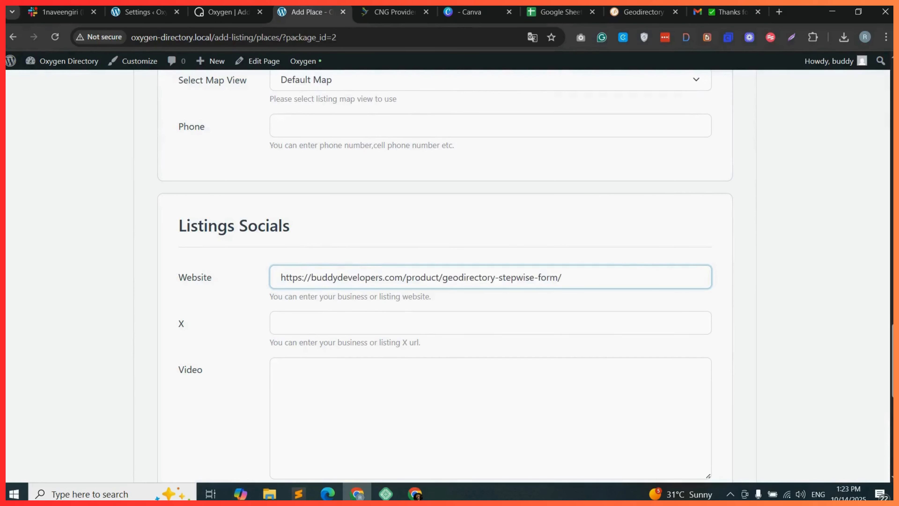
pyautogui.scroll(-8, 864, 254)
pyautogui.click(312, 273)
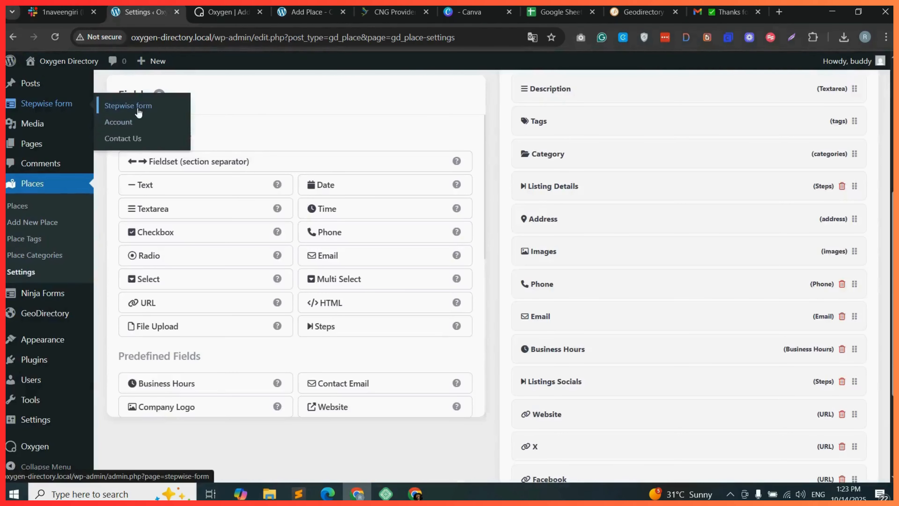
# Open the Stepwise form settings, set the Form Style to Fade, and save the changes.
pyautogui.click(138, 110)
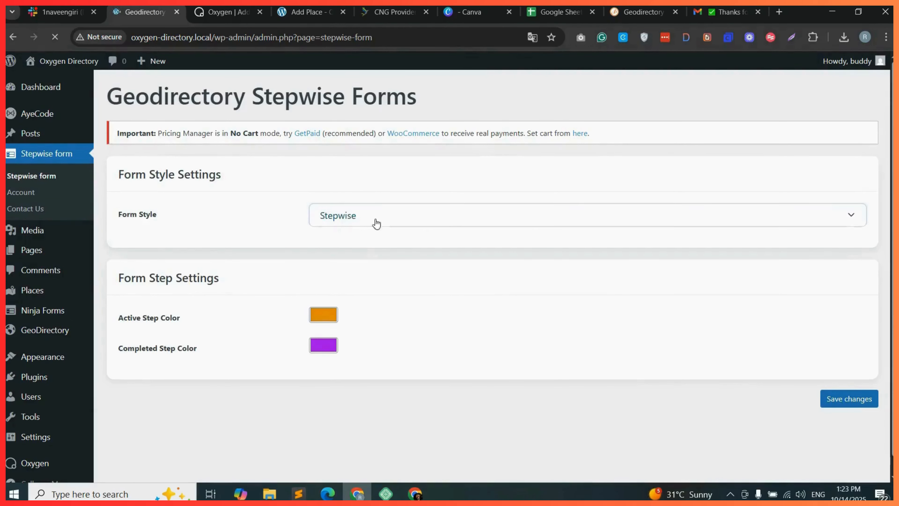
pyautogui.click(374, 221)
pyautogui.click(341, 255)
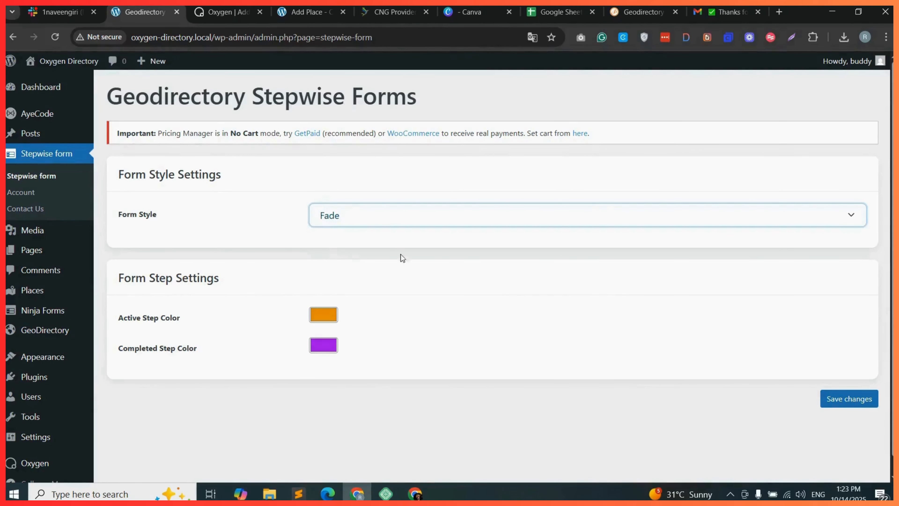
pyautogui.click(836, 402)
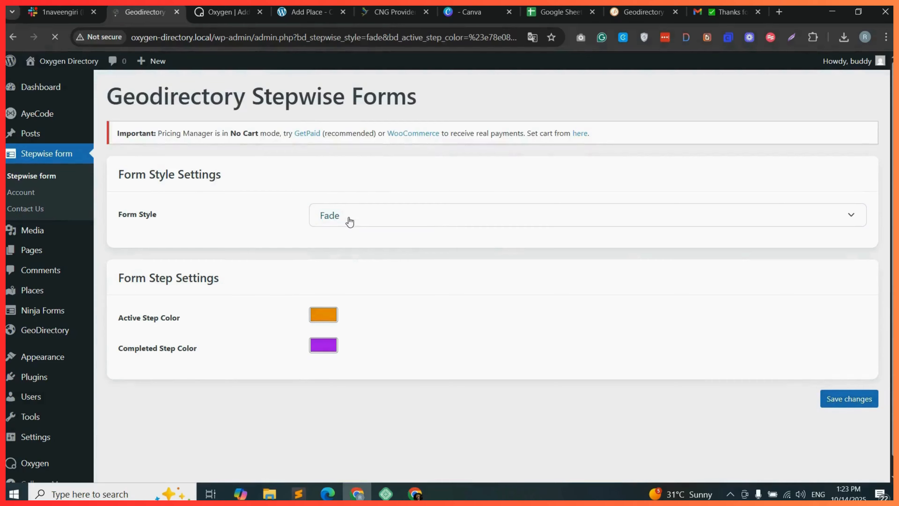
# Reload the Add Place form, choose Feature as the category and default category, and advance to the next step.
pyautogui.click(308, 12)
pyautogui.click(55, 37)
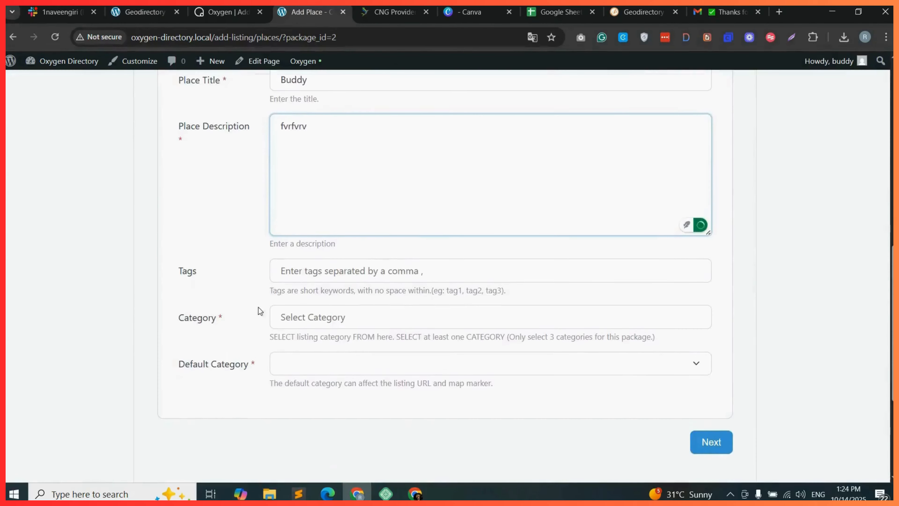
pyautogui.click(299, 308)
pyautogui.click(301, 351)
pyautogui.click(381, 356)
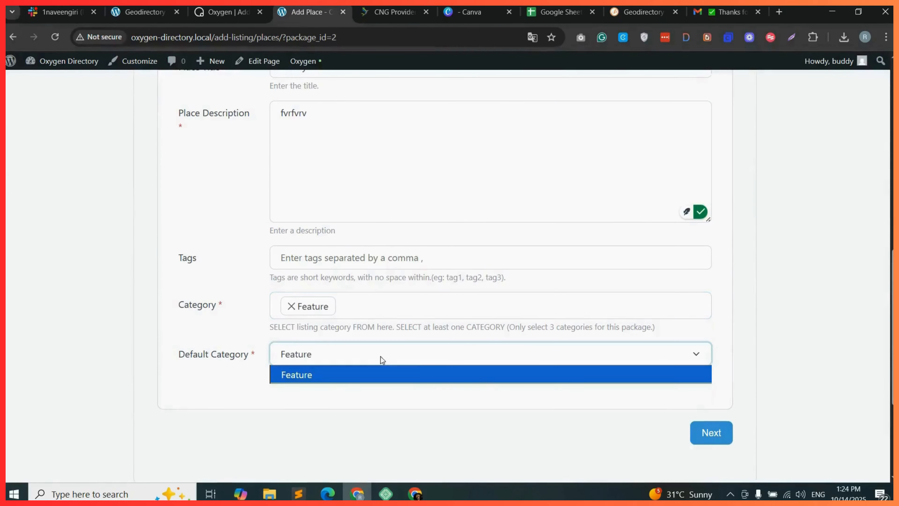
pyautogui.click(381, 356)
pyautogui.click(710, 429)
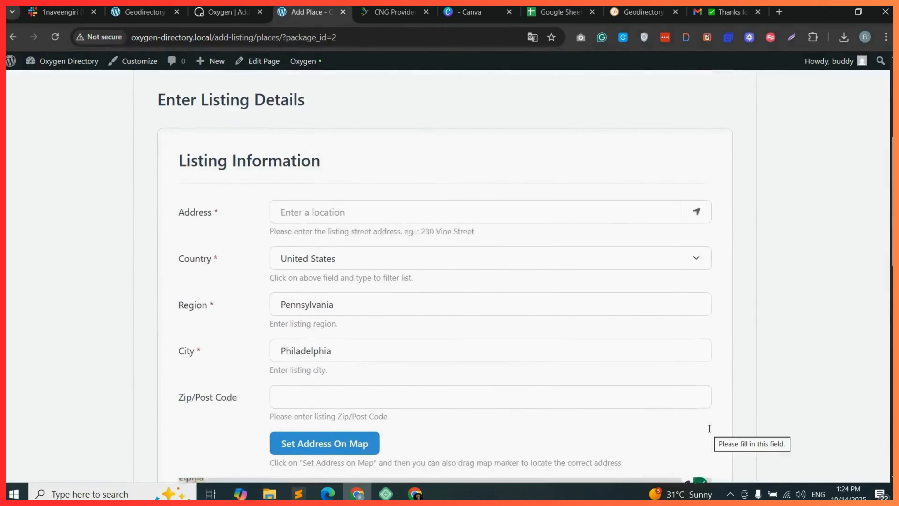
# Drag the map marker to locate the address, then advance to the Listings Socials step.
pyautogui.scroll(-15, 690, 169)
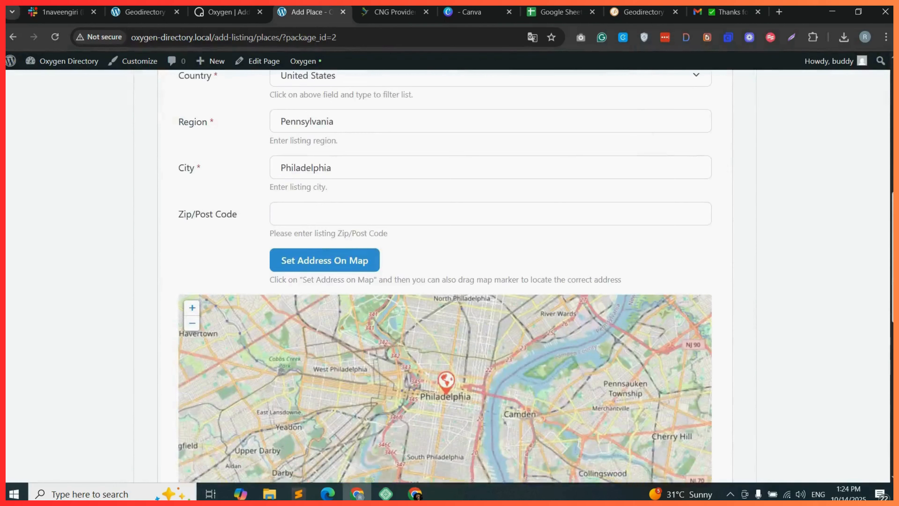
pyautogui.scroll(5, 444, 277)
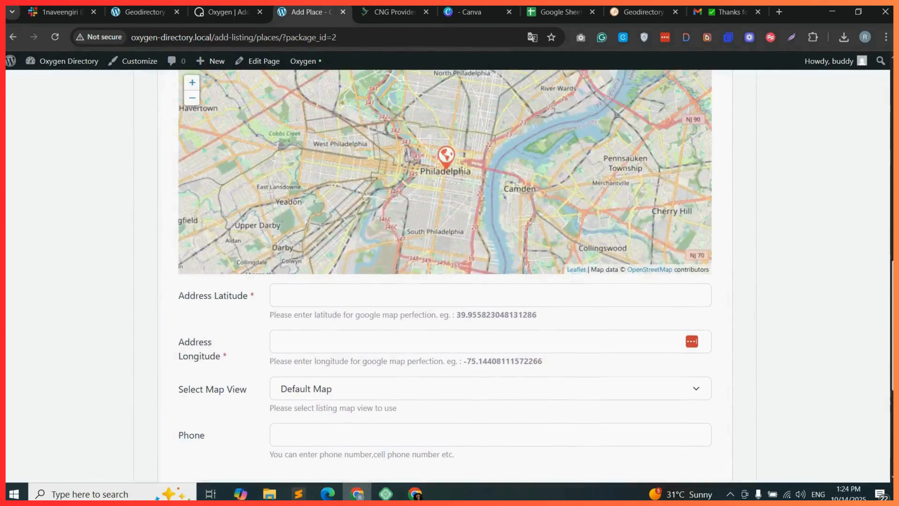
pyautogui.scroll(-3, 445, 277)
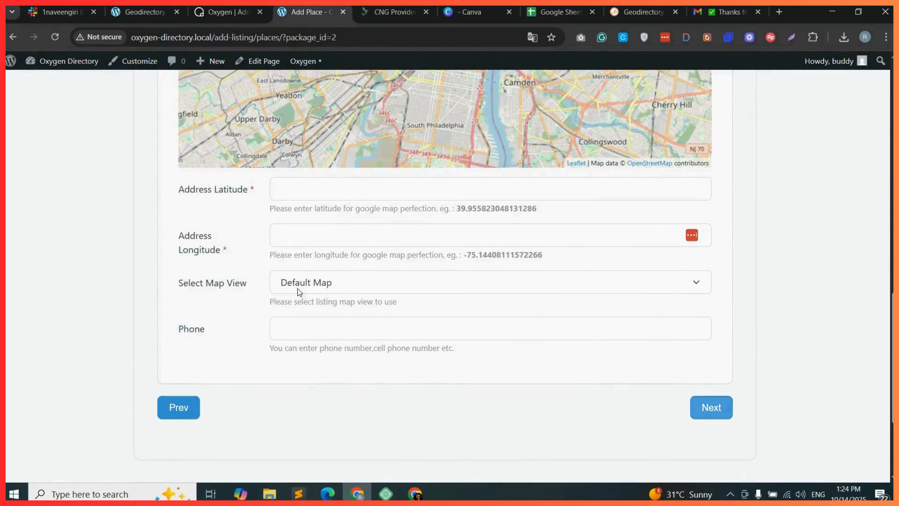
pyautogui.scroll(3, 445, 277)
pyautogui.scroll(2, 462, 283)
pyautogui.moveTo(448, 260); pyautogui.dragTo(475, 275)
pyautogui.scroll(-4, 476, 278)
pyautogui.click(705, 427)
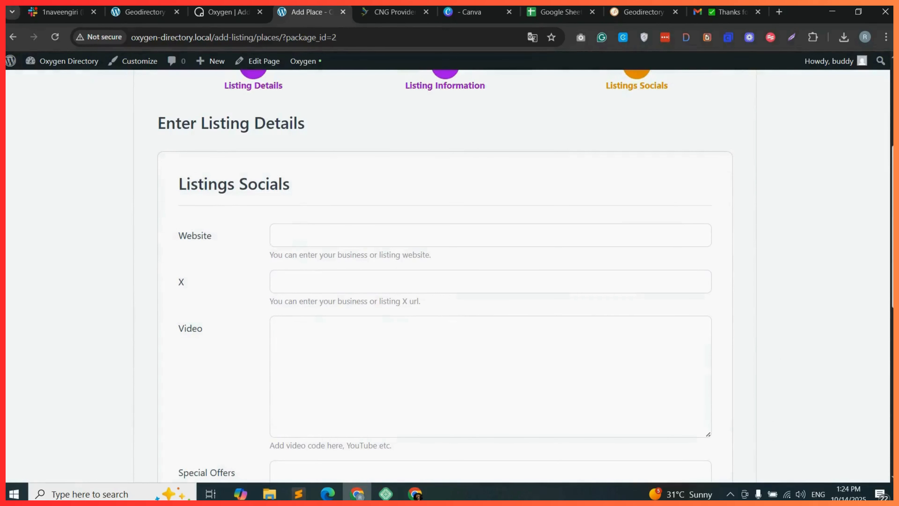
# Change the stepwise Form Style to Slide and save the changes.
pyautogui.scroll(1, 598, 150)
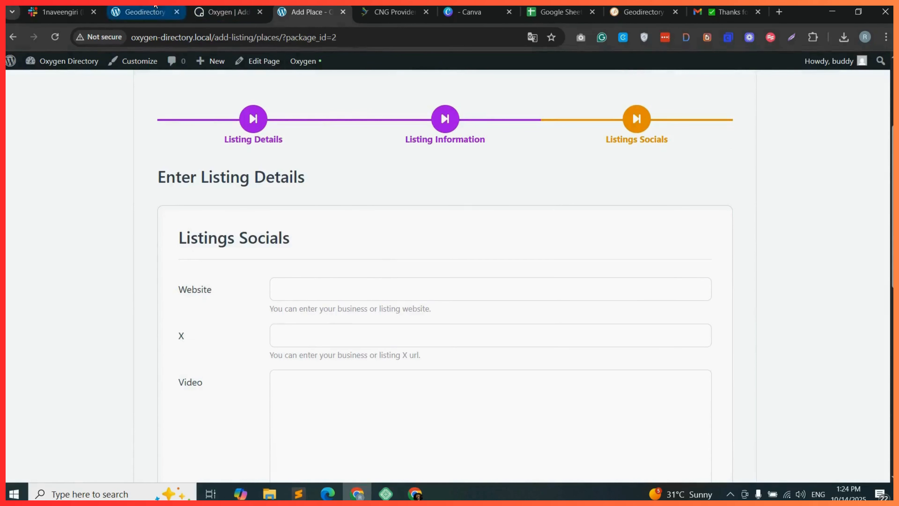
pyautogui.click(146, 12)
pyautogui.click(352, 219)
pyautogui.click(333, 272)
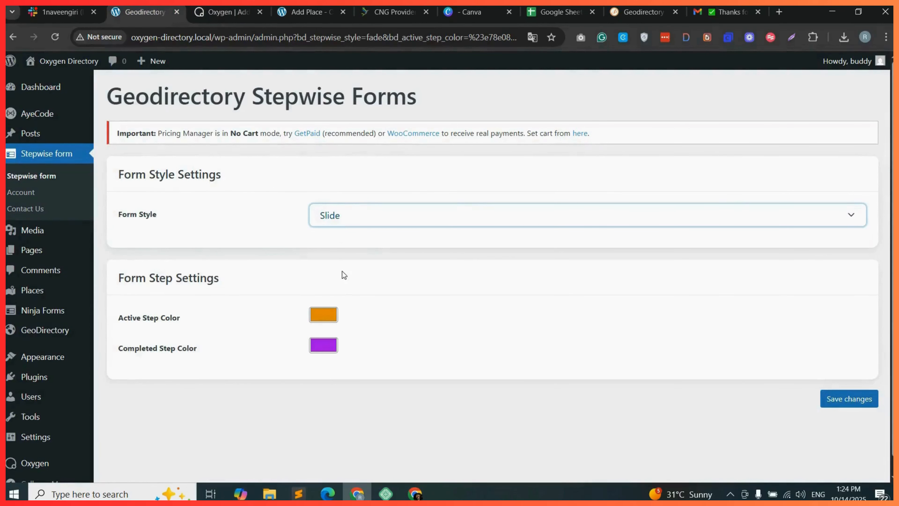
pyautogui.click(835, 400)
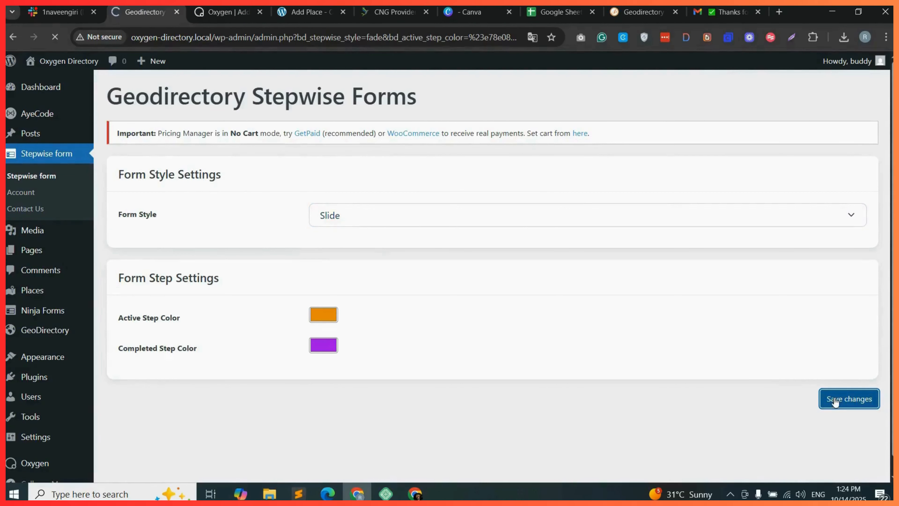
# Reload the Add Place form and advance from the Listing Details step to preview the Slide transition.
pyautogui.click(307, 11)
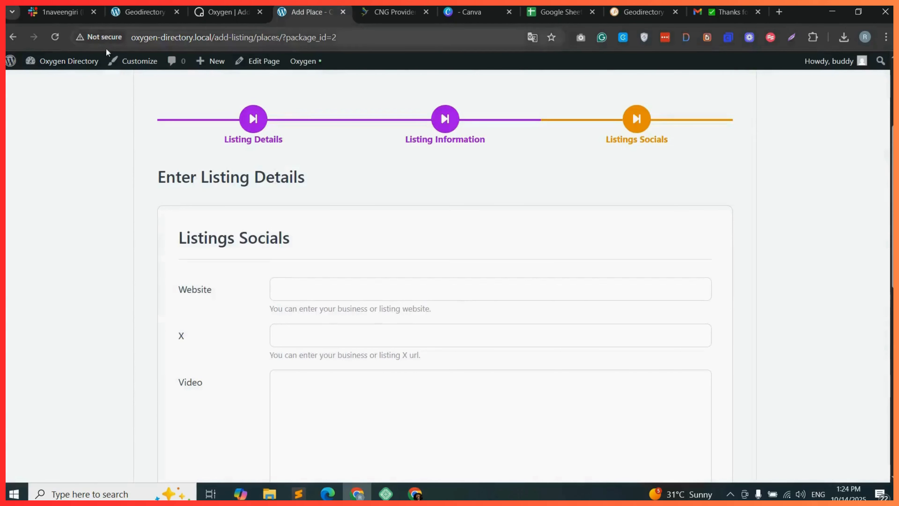
pyautogui.click(61, 36)
pyautogui.click(503, 115)
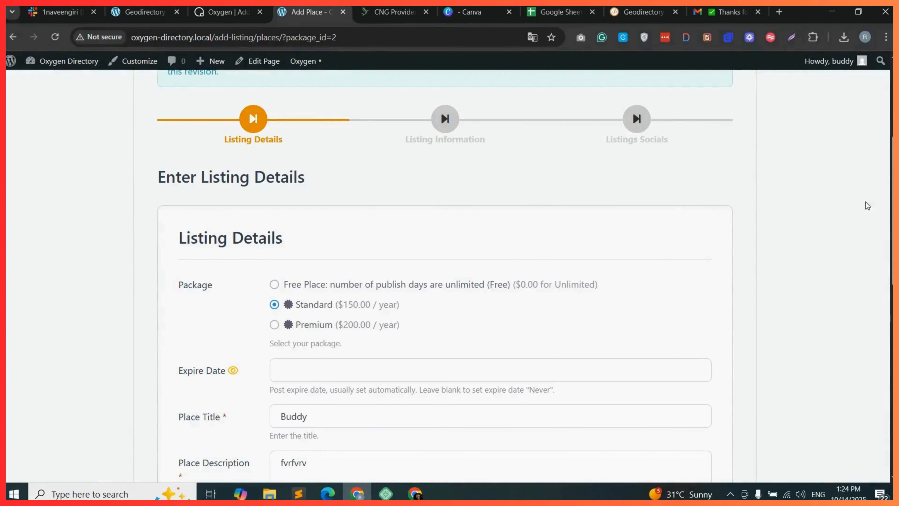
pyautogui.scroll(-5, 867, 205)
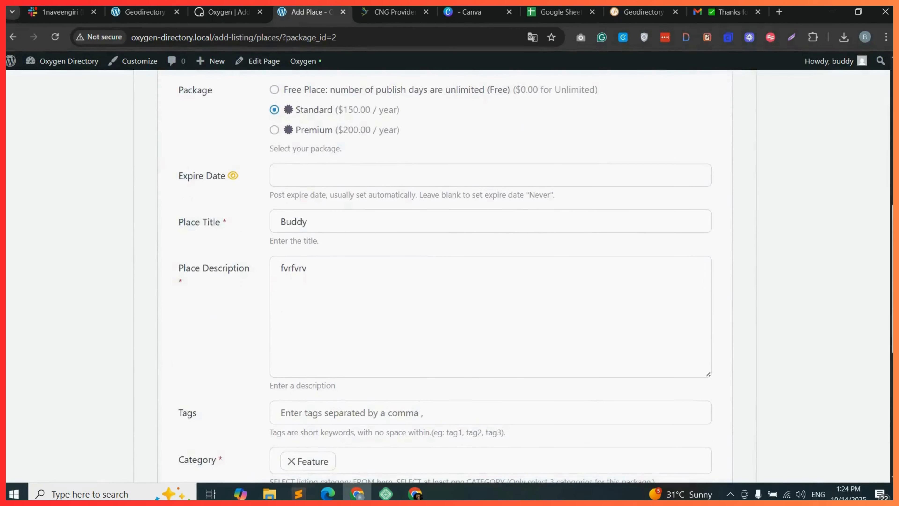
pyautogui.scroll(-8, 776, 239)
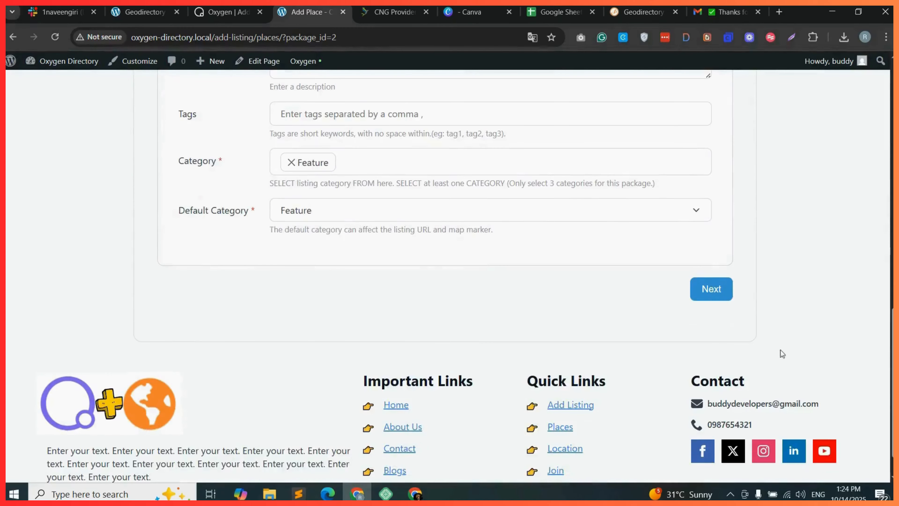
pyautogui.click(711, 288)
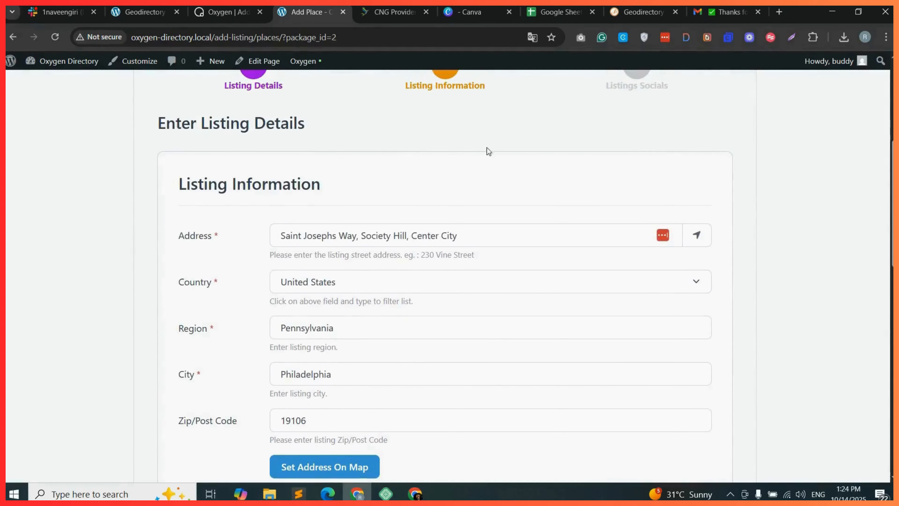
# Advance from the Listing Information step to the Listings Socials step.
pyautogui.scroll(2, 356, 172)
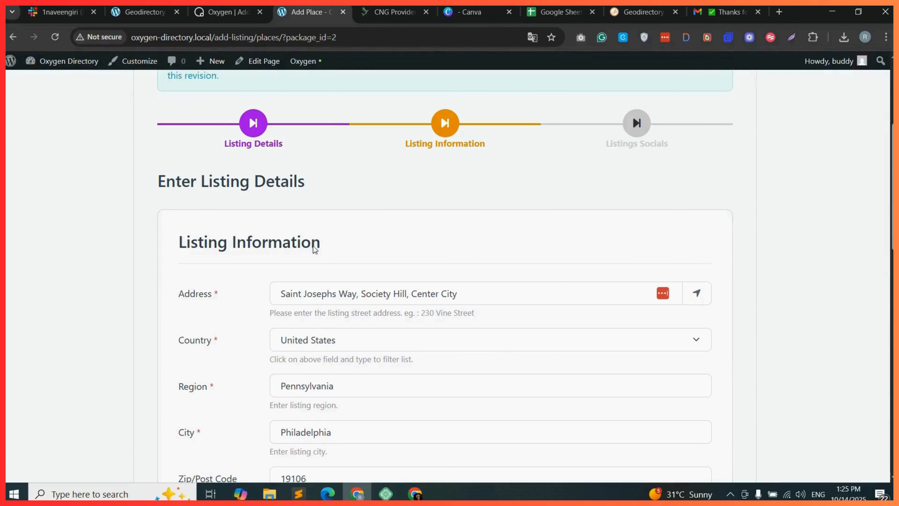
pyautogui.scroll(-12, 314, 249)
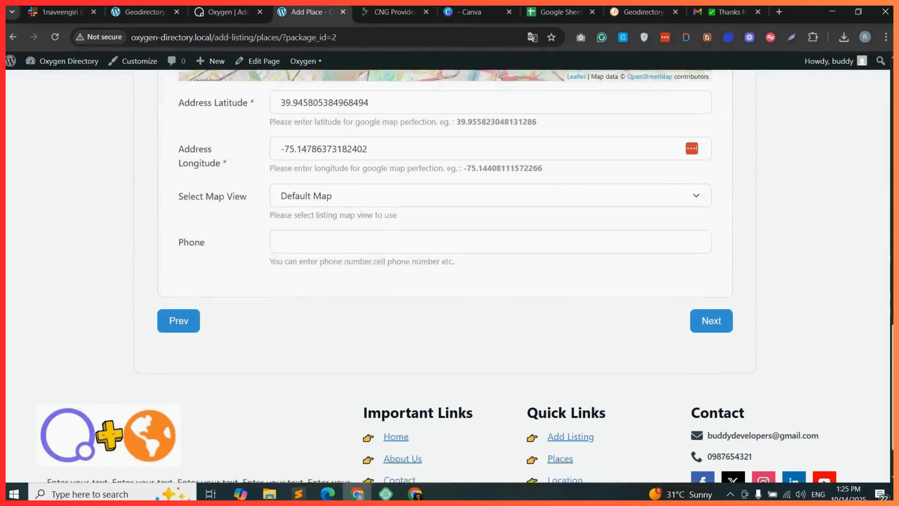
pyautogui.click(718, 311)
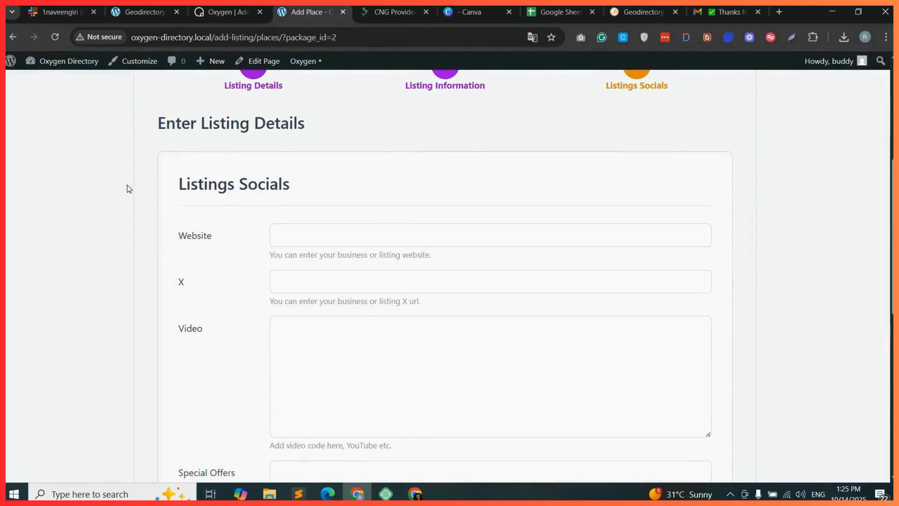
pyautogui.scroll(1, 390, 213)
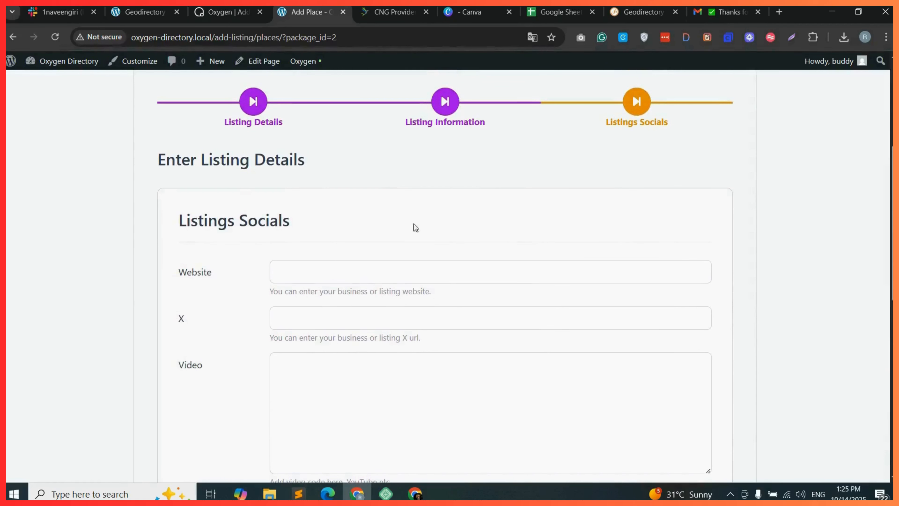
pyautogui.scroll(-8, 856, 248)
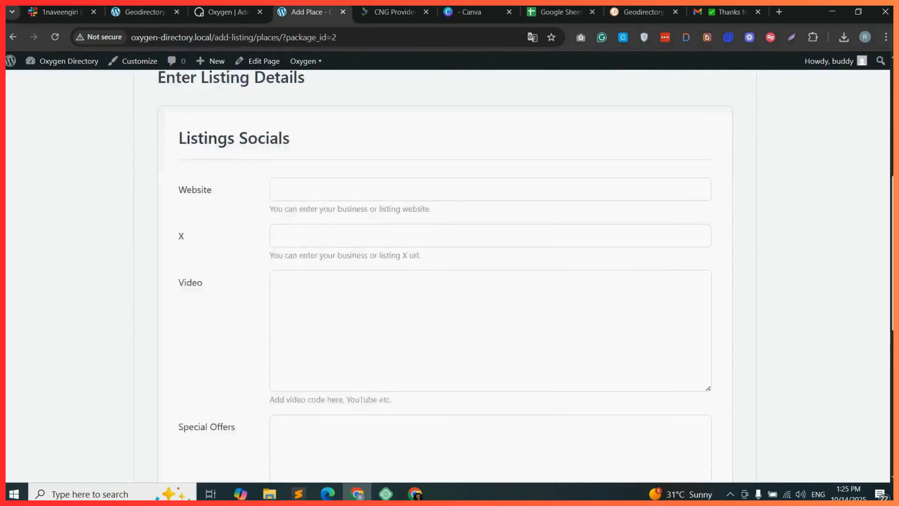
pyautogui.scroll(10, 445, 276)
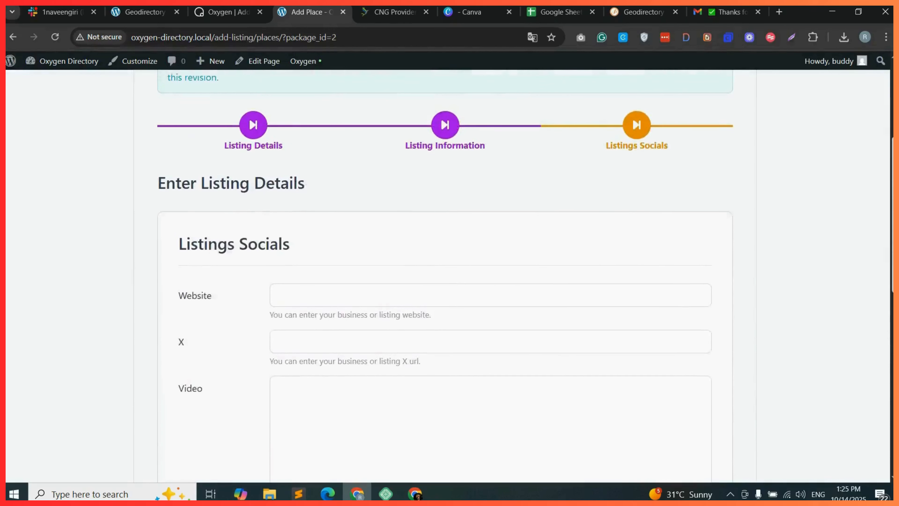
pyautogui.scroll(2, 448, 248)
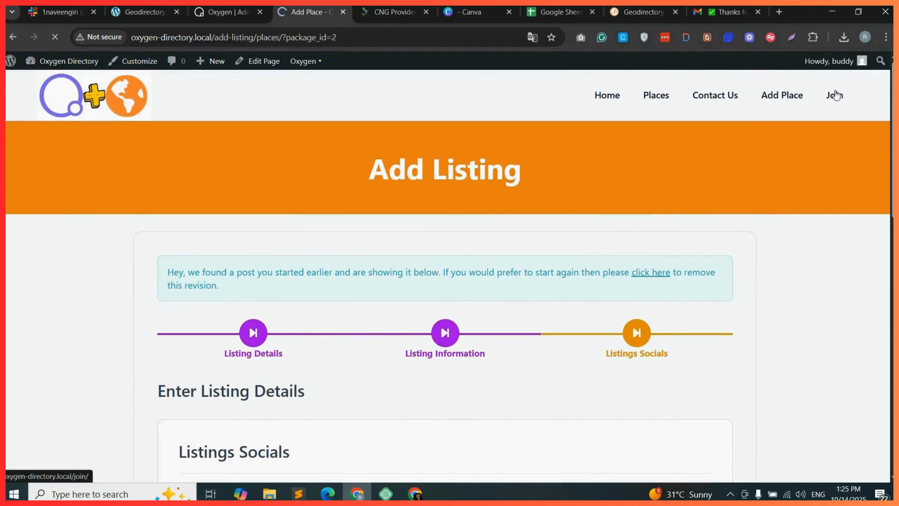
pyautogui.click(834, 95)
pyautogui.scroll(-7, 674, 212)
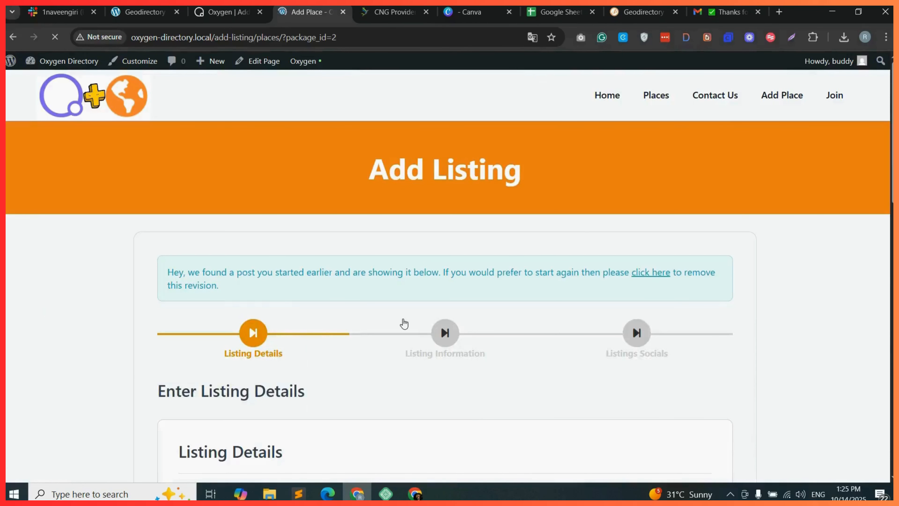
pyautogui.scroll(-3, 892, 202)
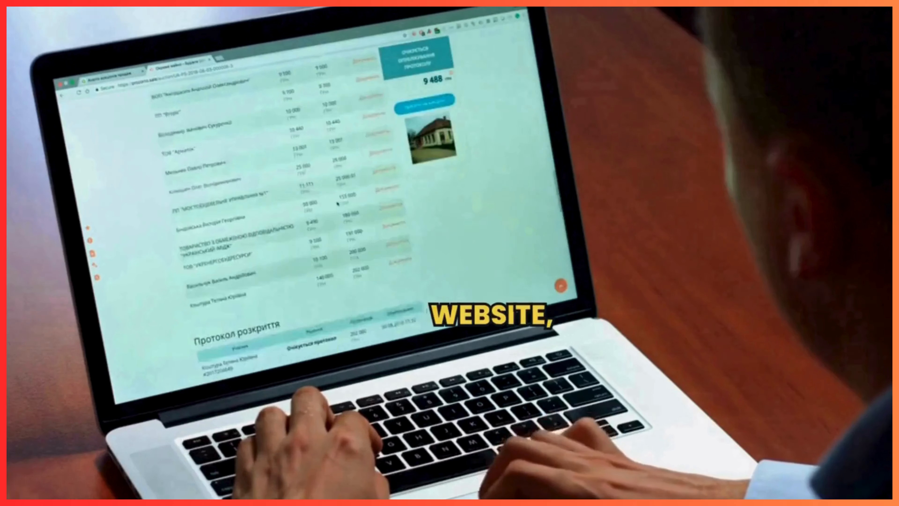
# Open the Start a Project page on the Buddy Developers website.
pyautogui.click(279, 21)
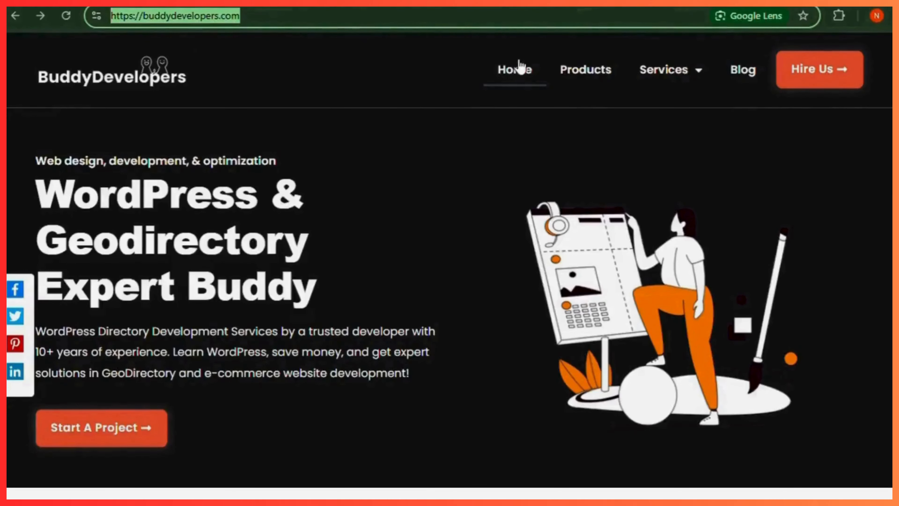
pyautogui.click(814, 71)
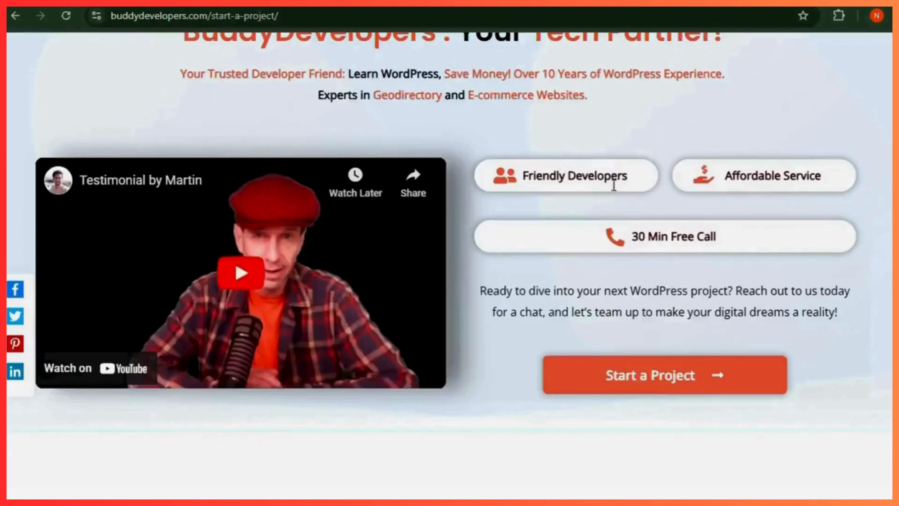